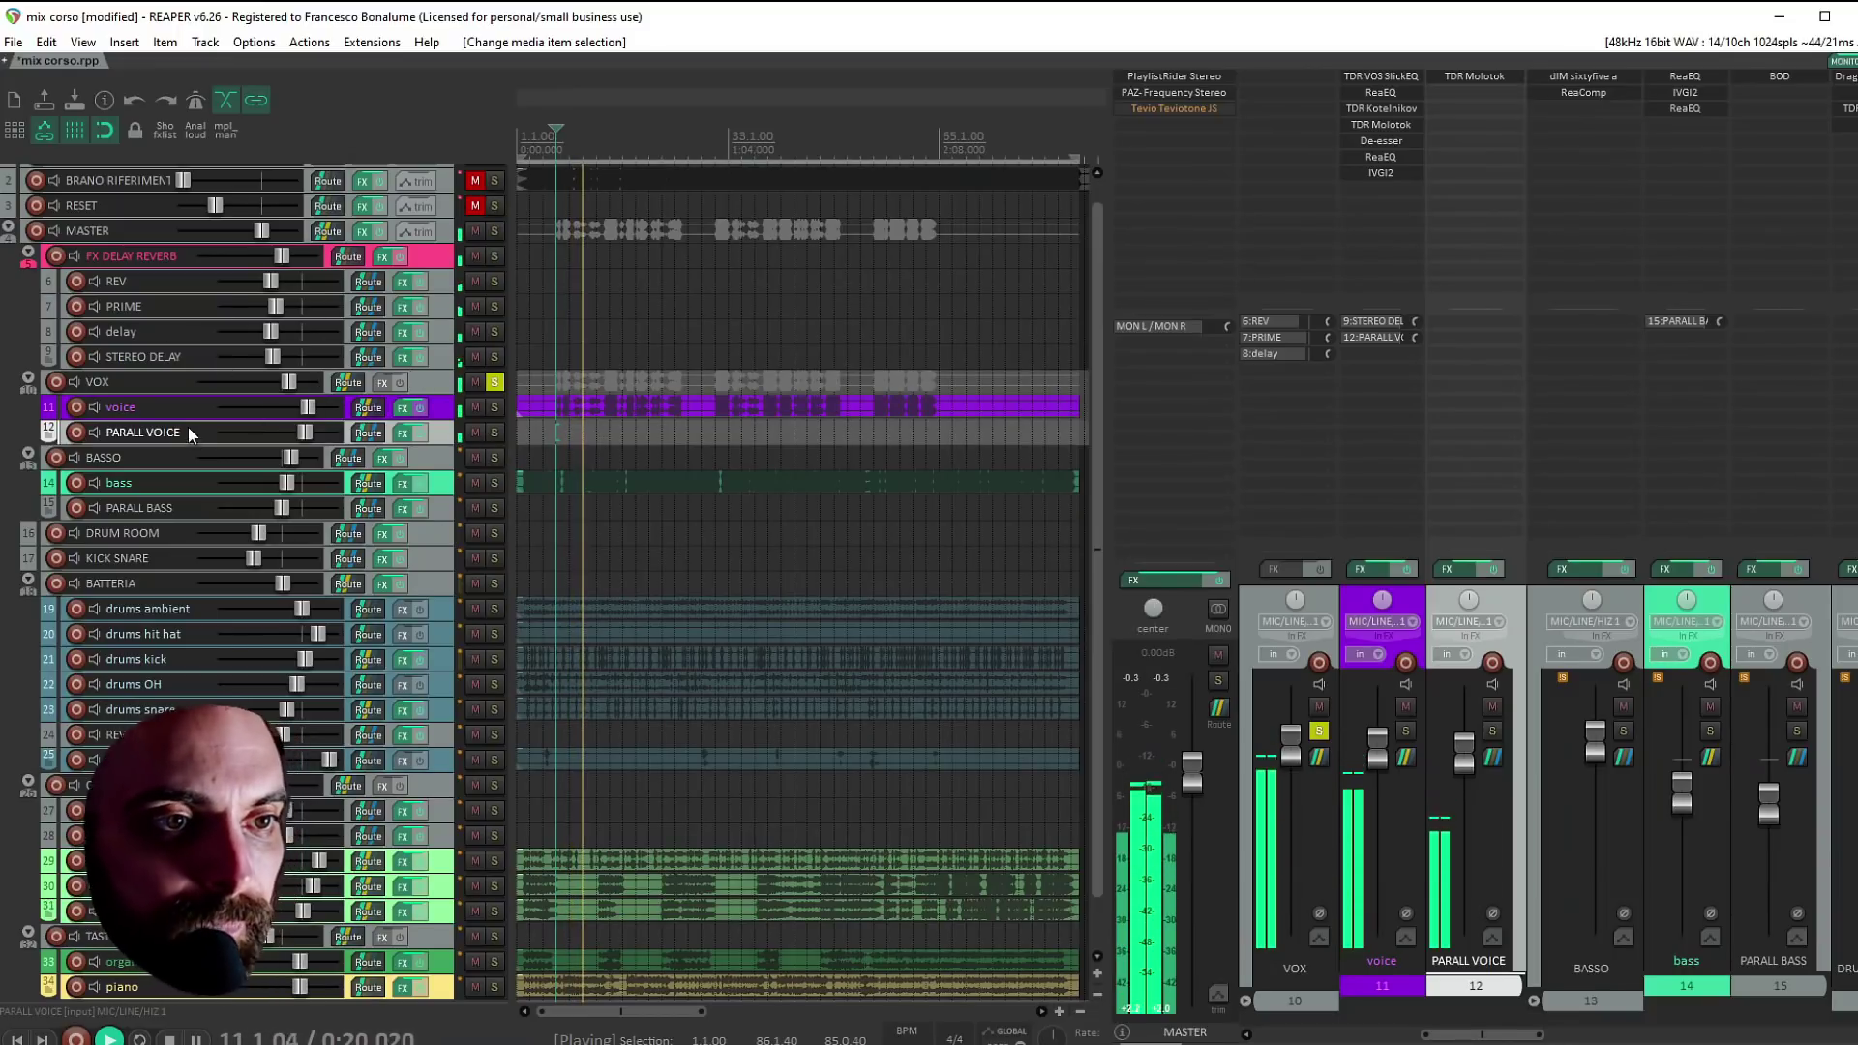
Add a new track named BIZZARRA inside the VOX folder, directly below PARALL VOICE
key(space)
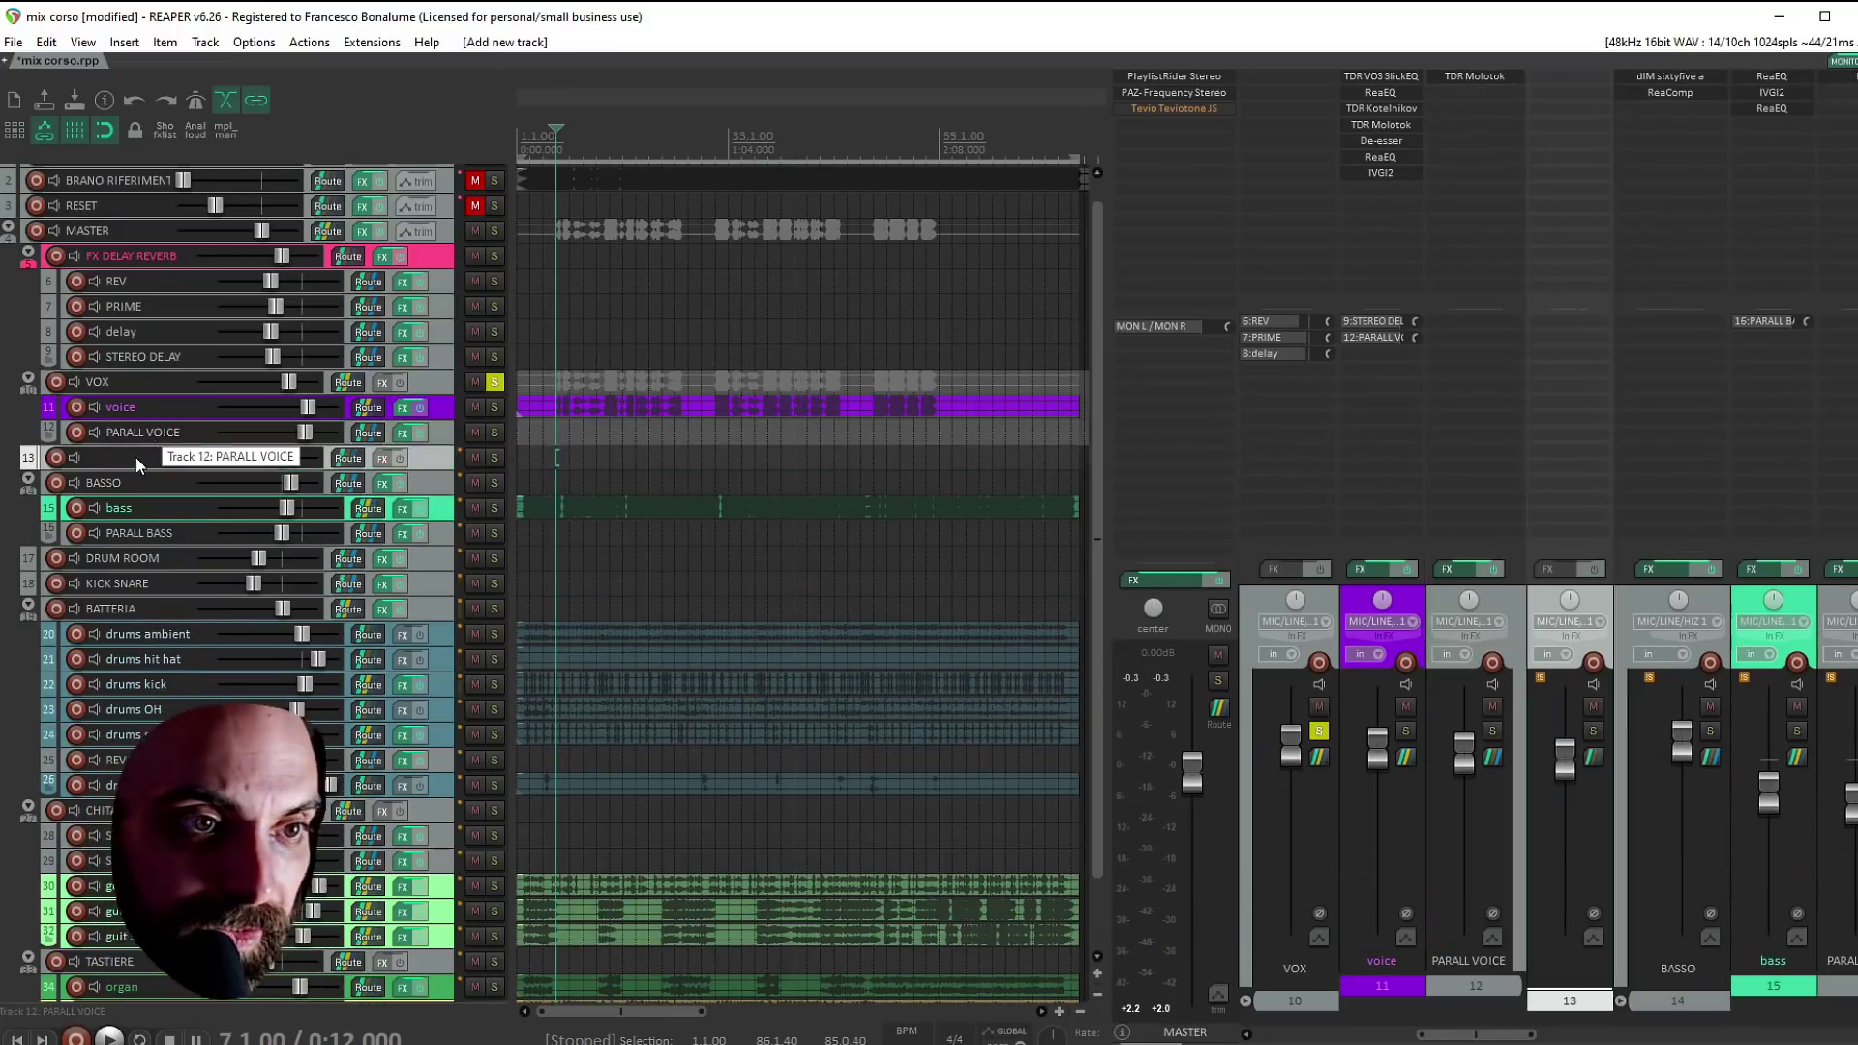
key(ctrl+t)
drag(129, 433, 130, 435)
double_click(126, 457)
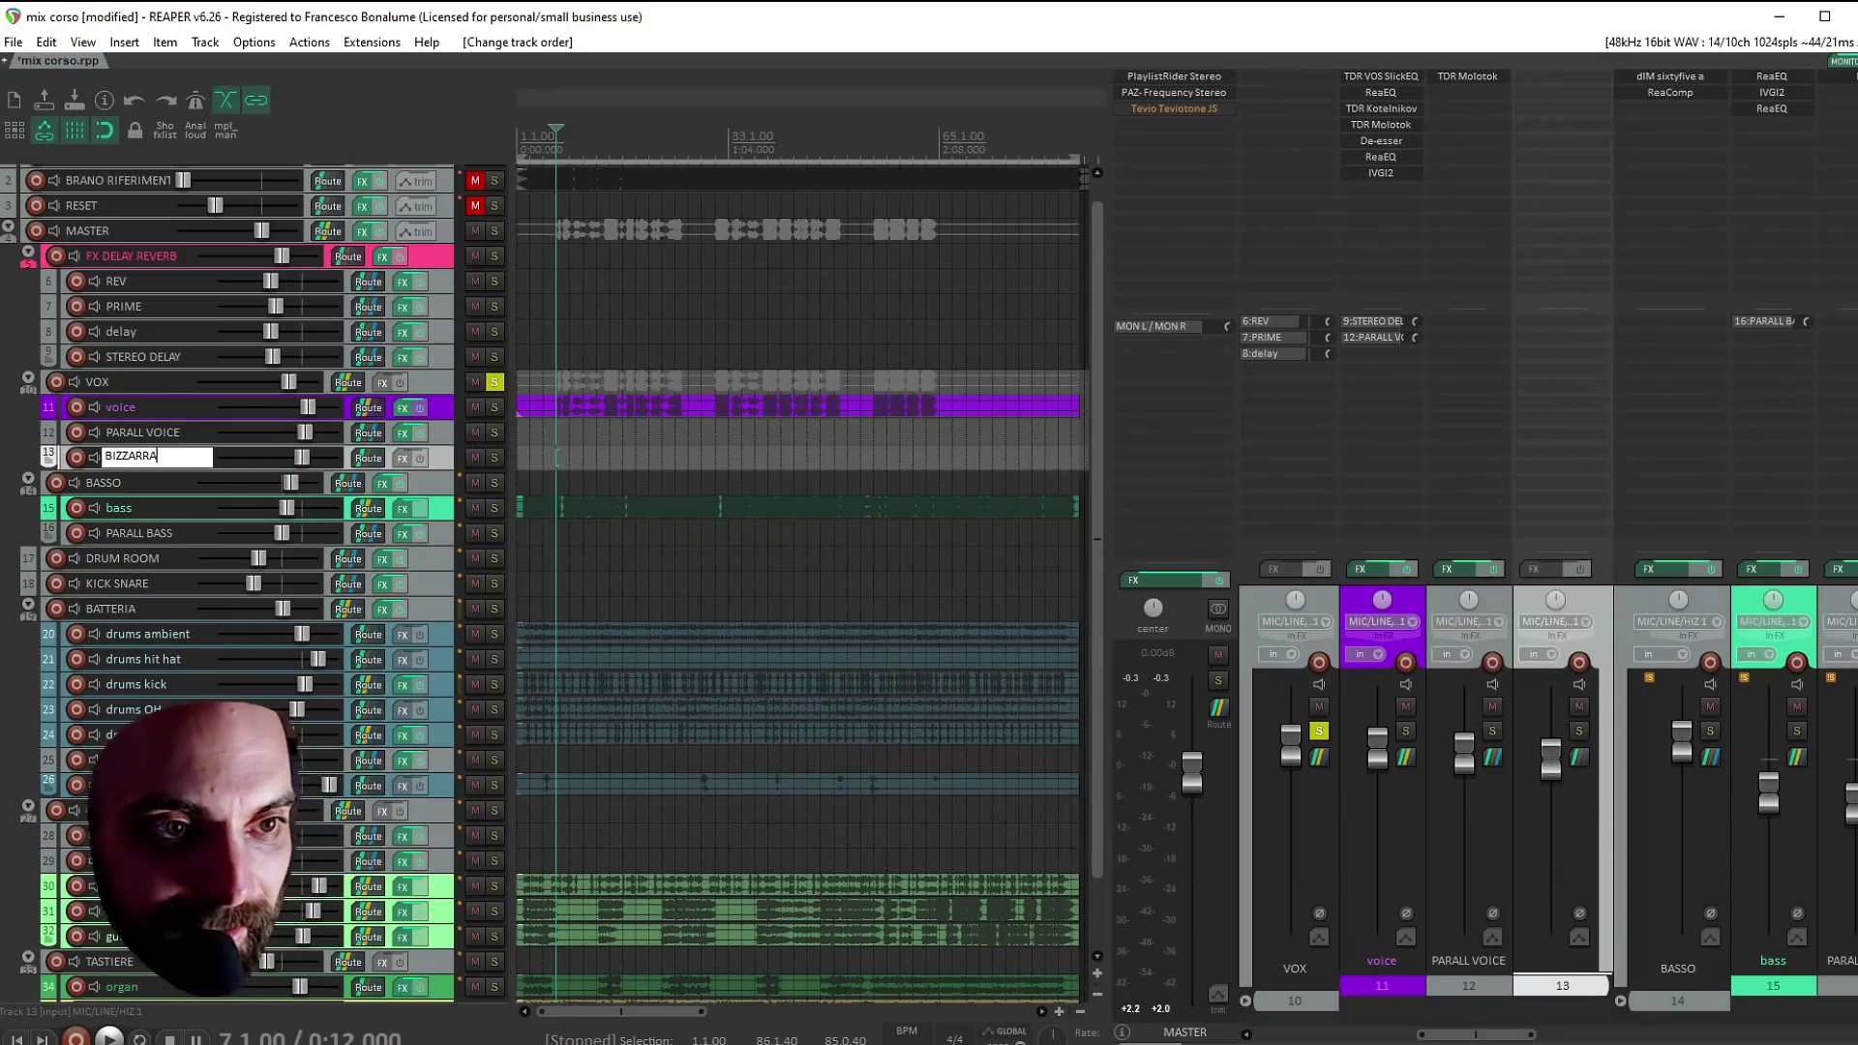
Insert the VST3 TDR VOS SlickEQ plugin on the BIZZARRA track and set its high gain to 18 dB
double_click(1542, 77)
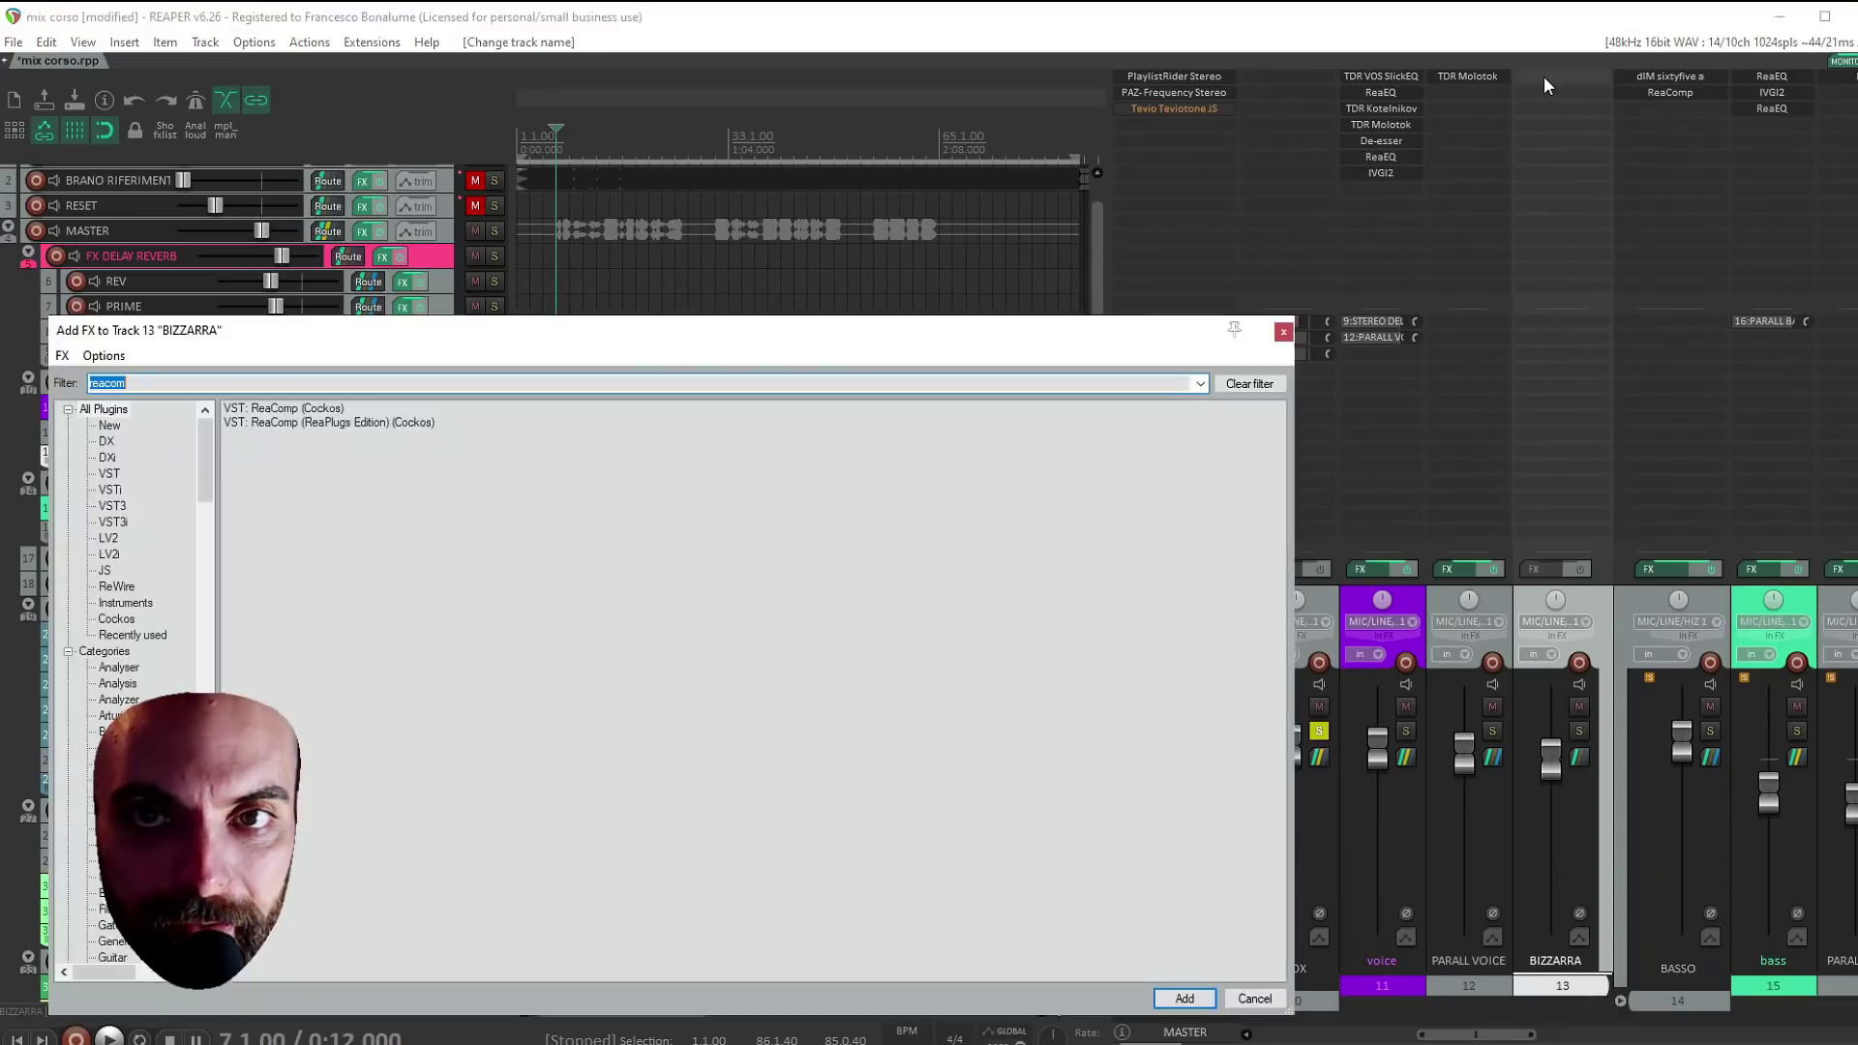
text(tdr)
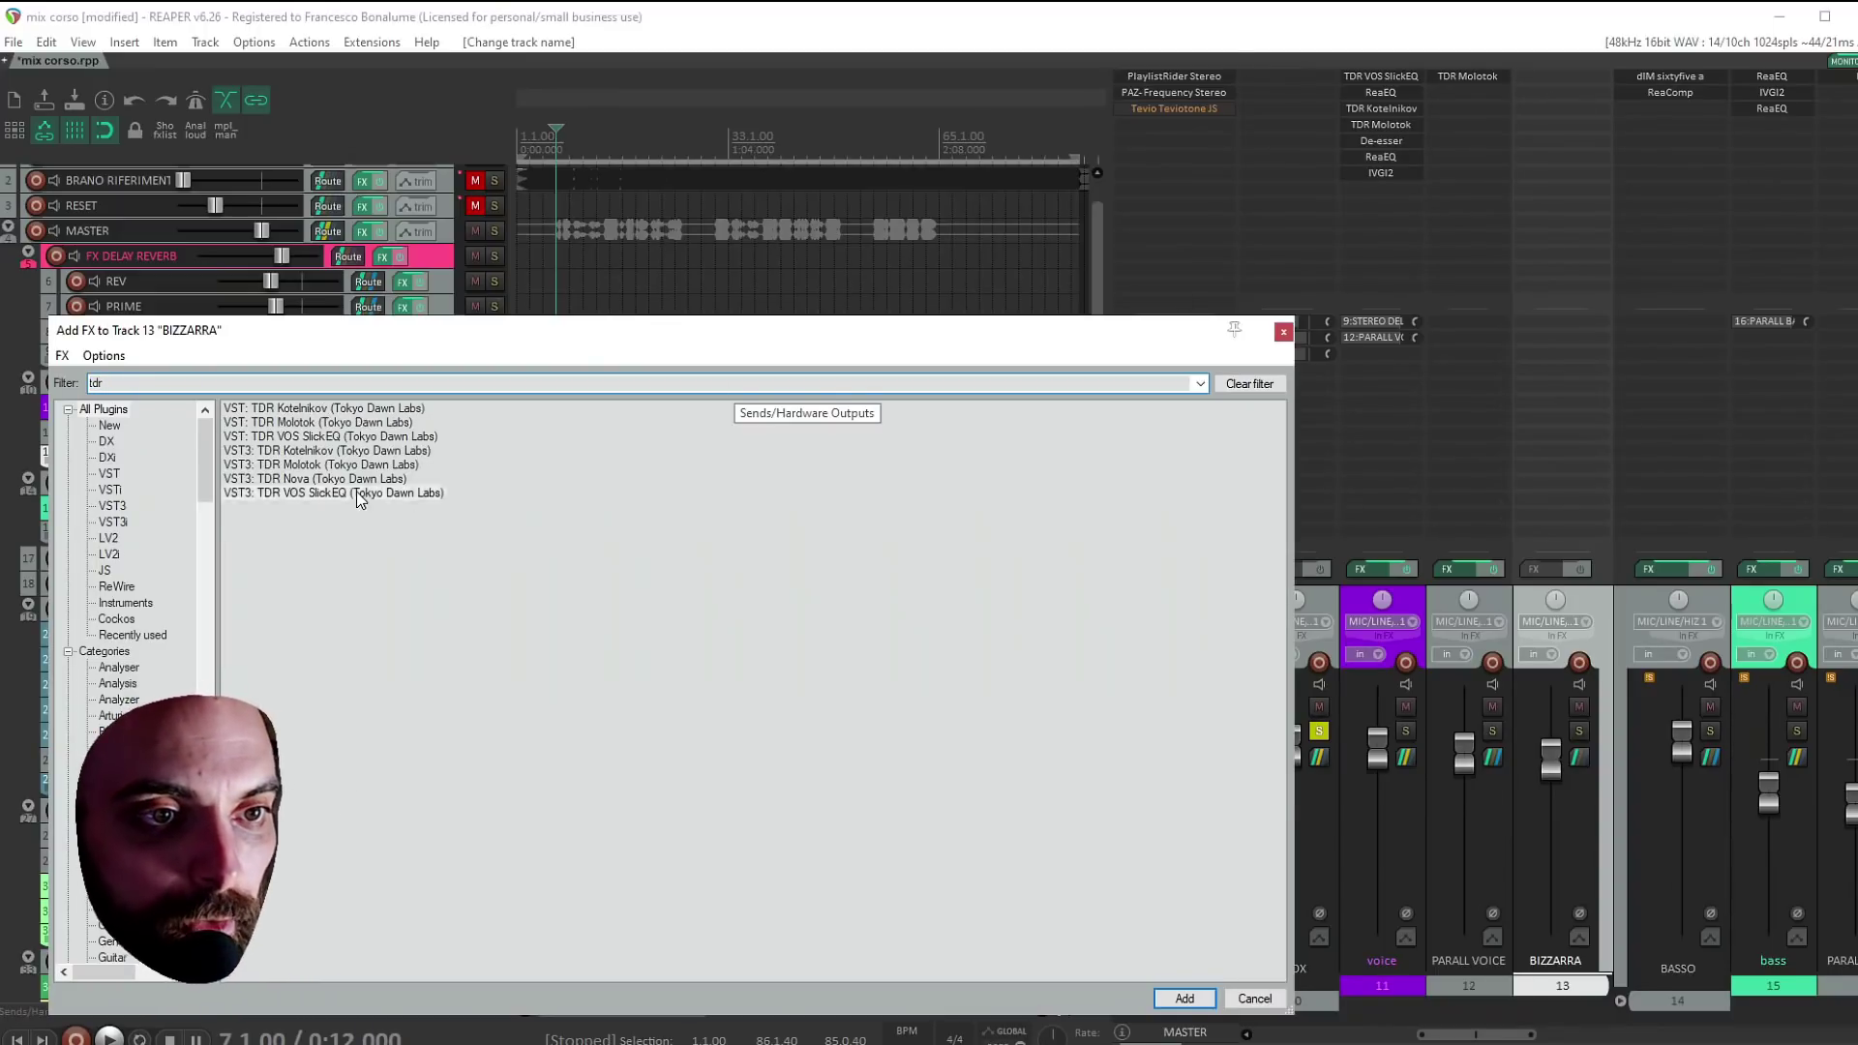
double_click(334, 492)
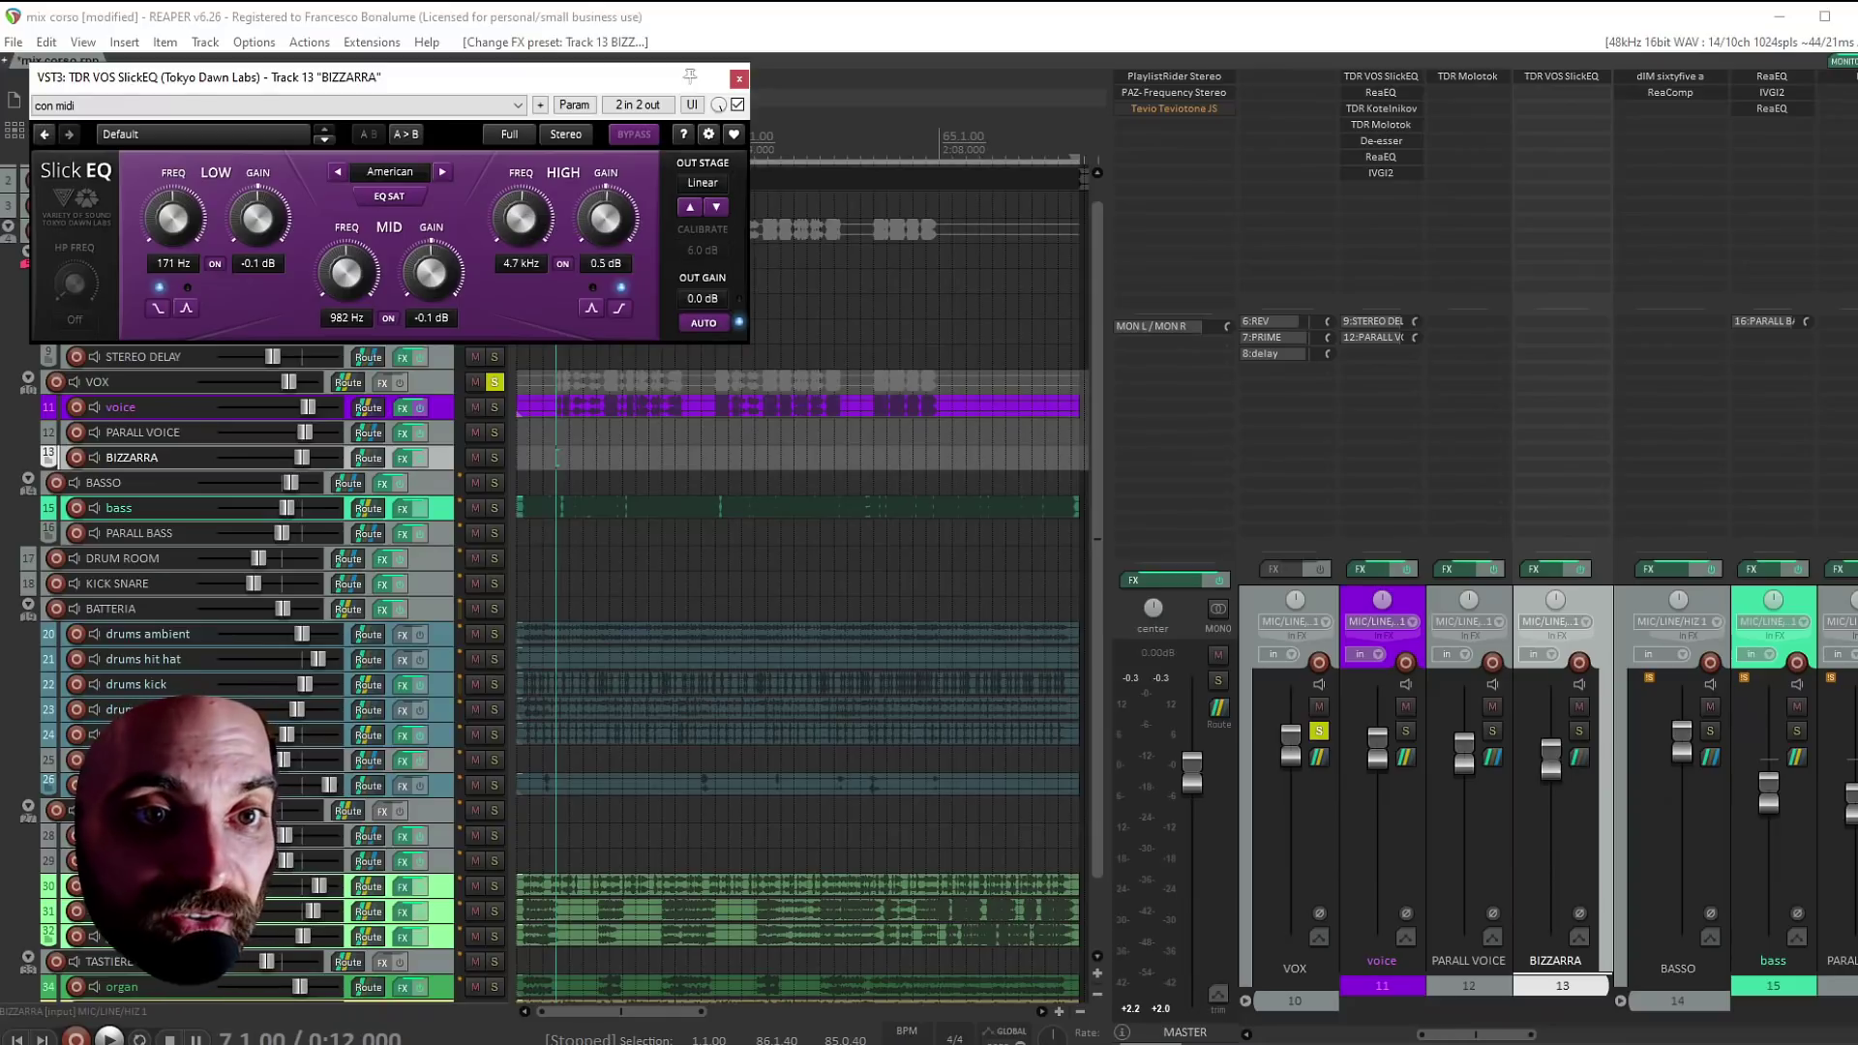
Add a send from the VOX folder track to the BIZZARRA track
click(348, 383)
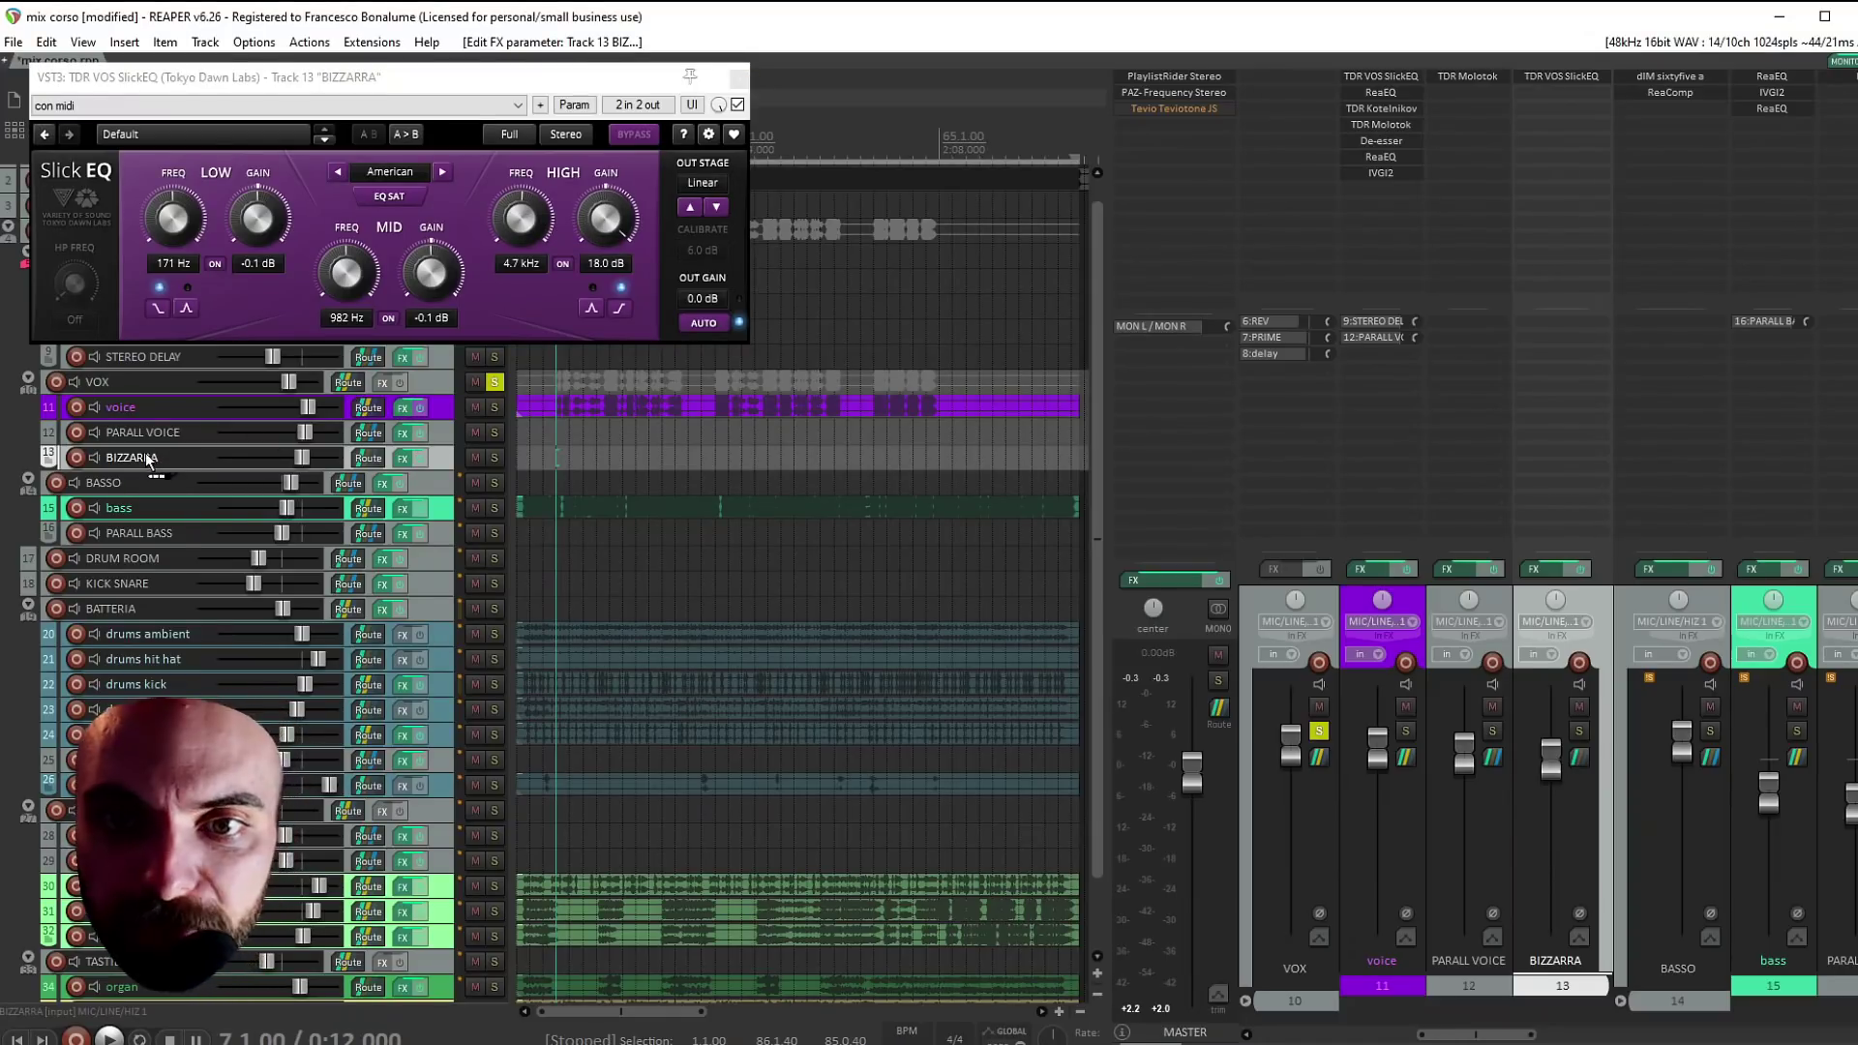
drag(147, 459, 148, 462)
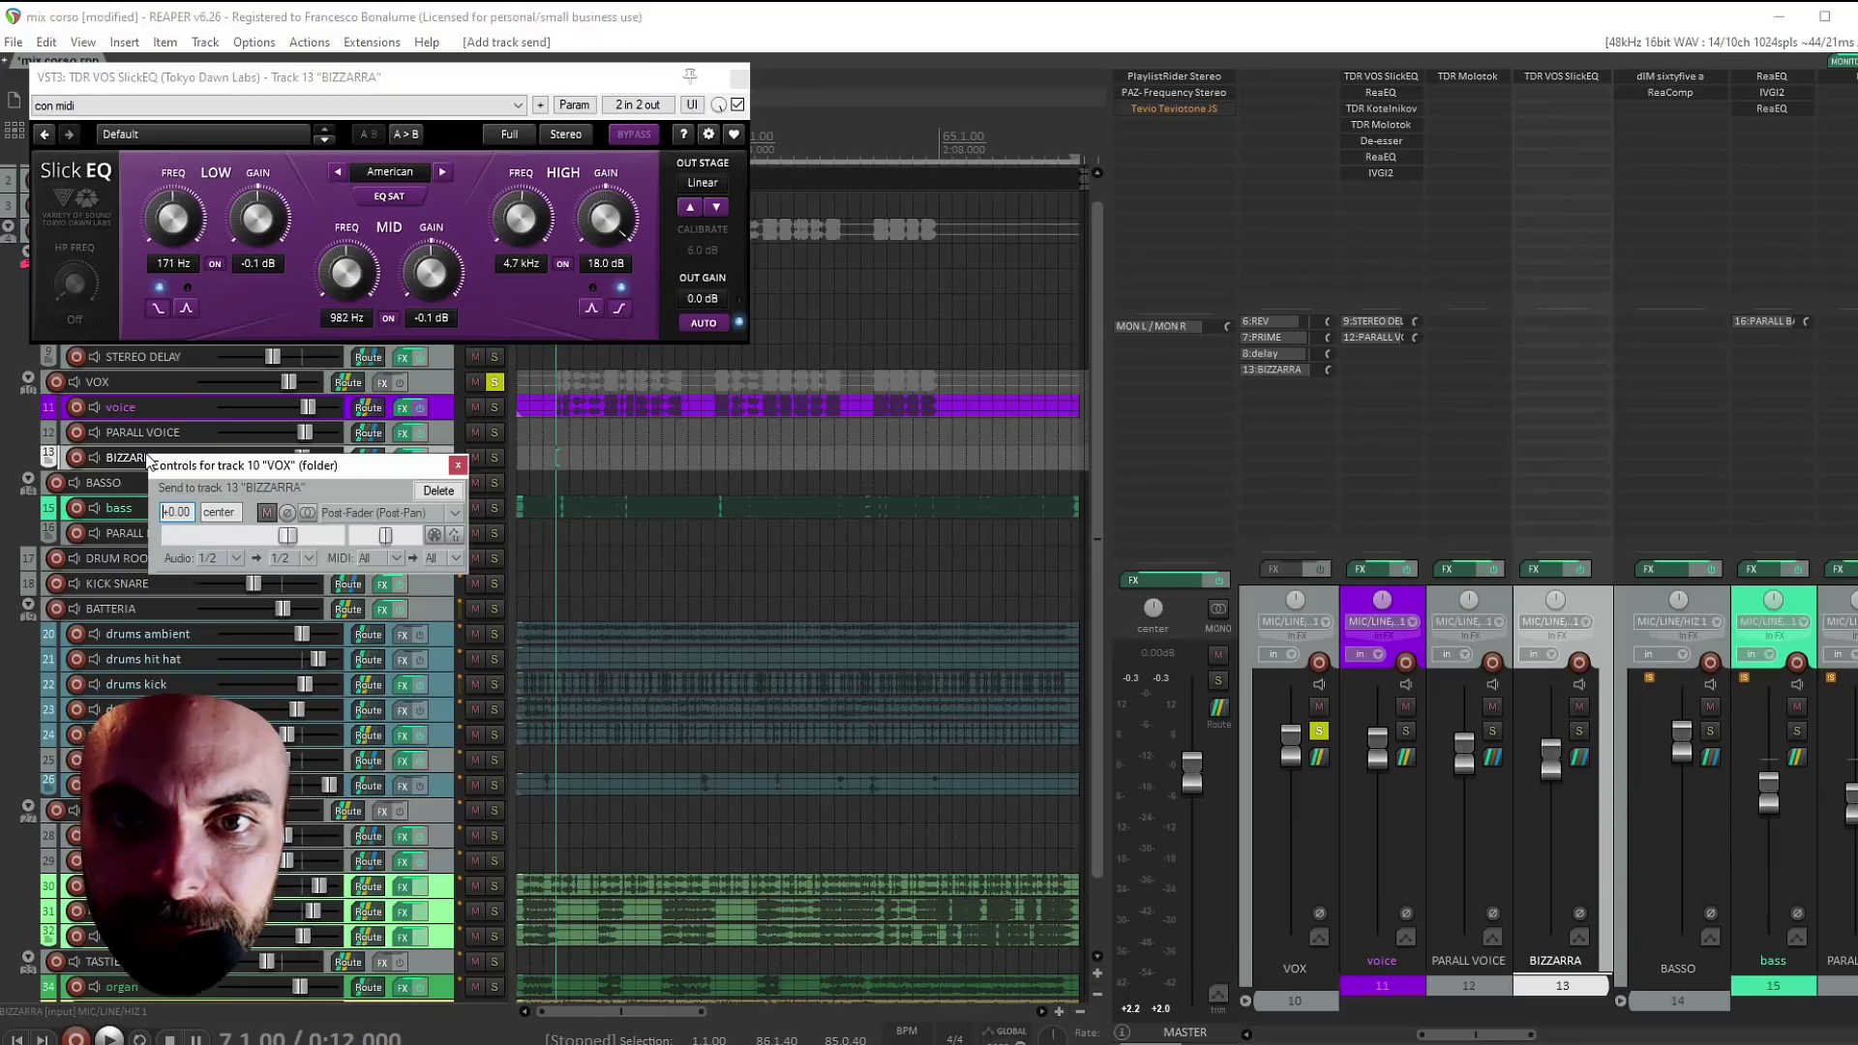
click(457, 465)
Solo the BIZZARRA track and set its SlickEQ low gain to -18 dB during playback
ctrl+alt+click(495, 457)
key(space)
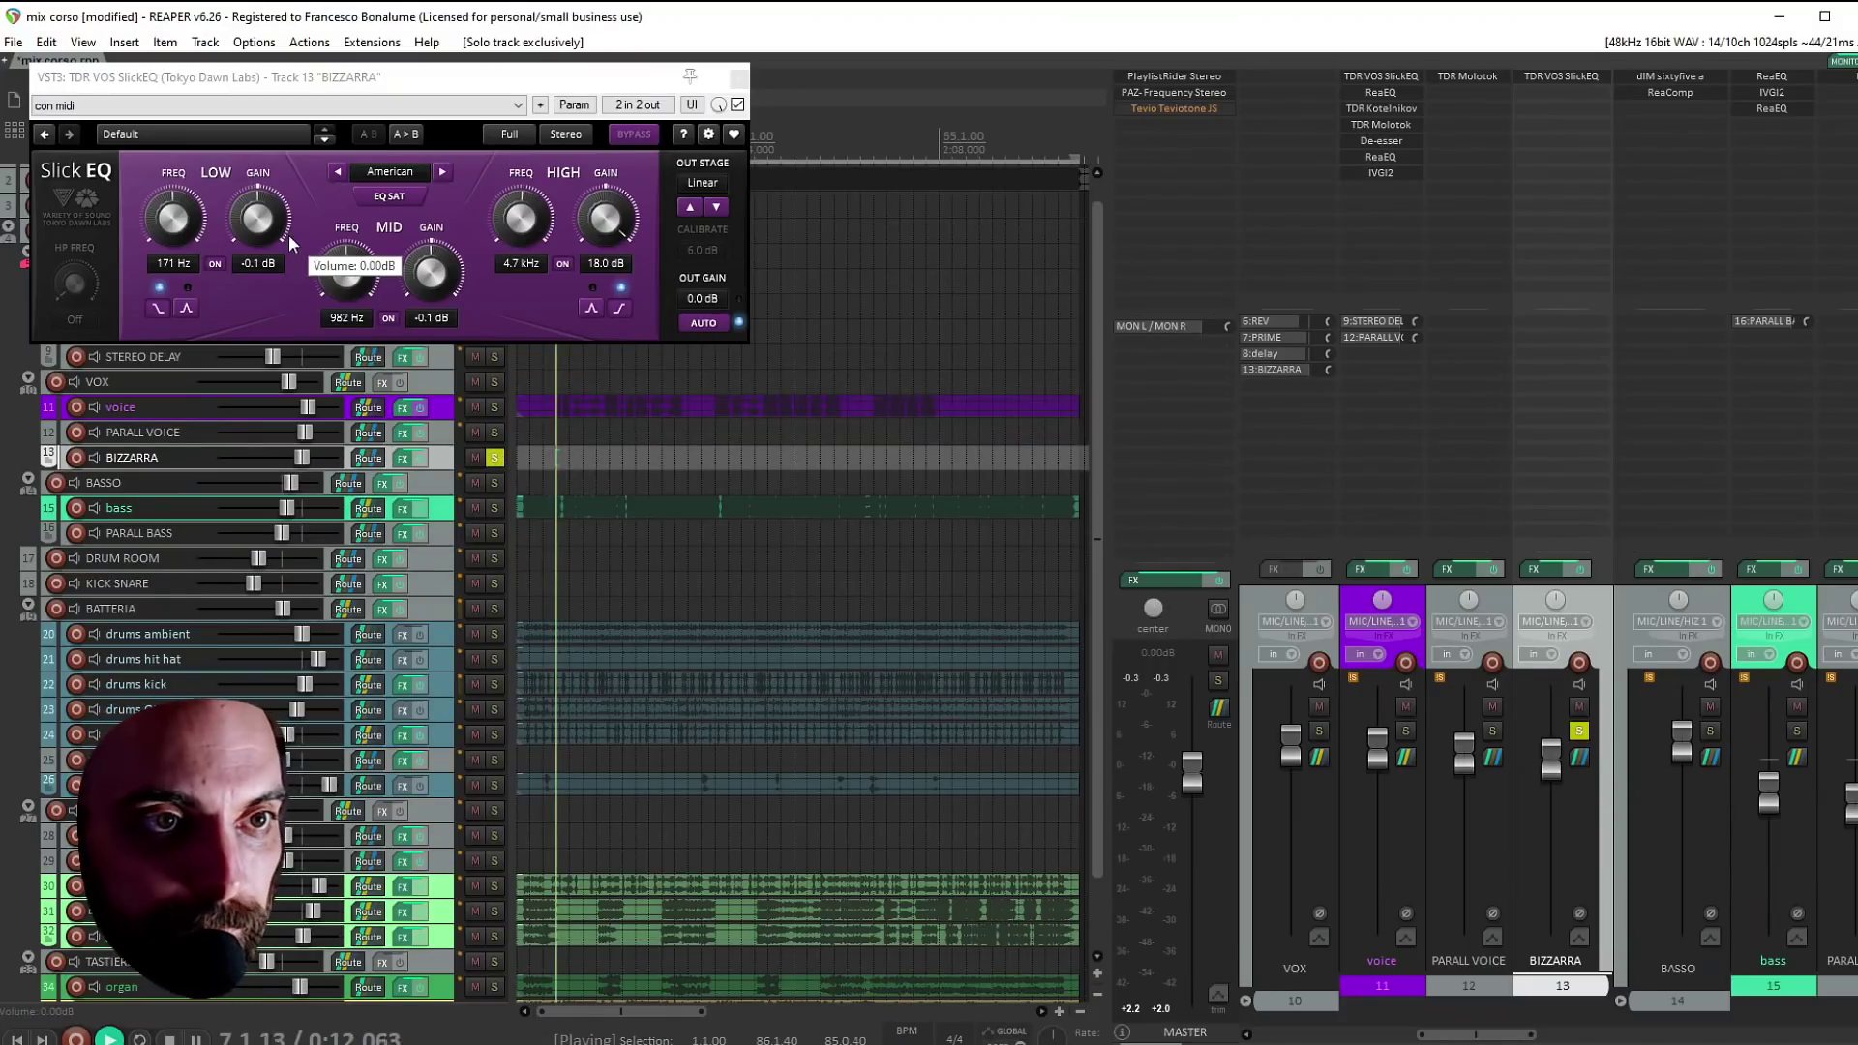
drag(255, 215, 253, 269)
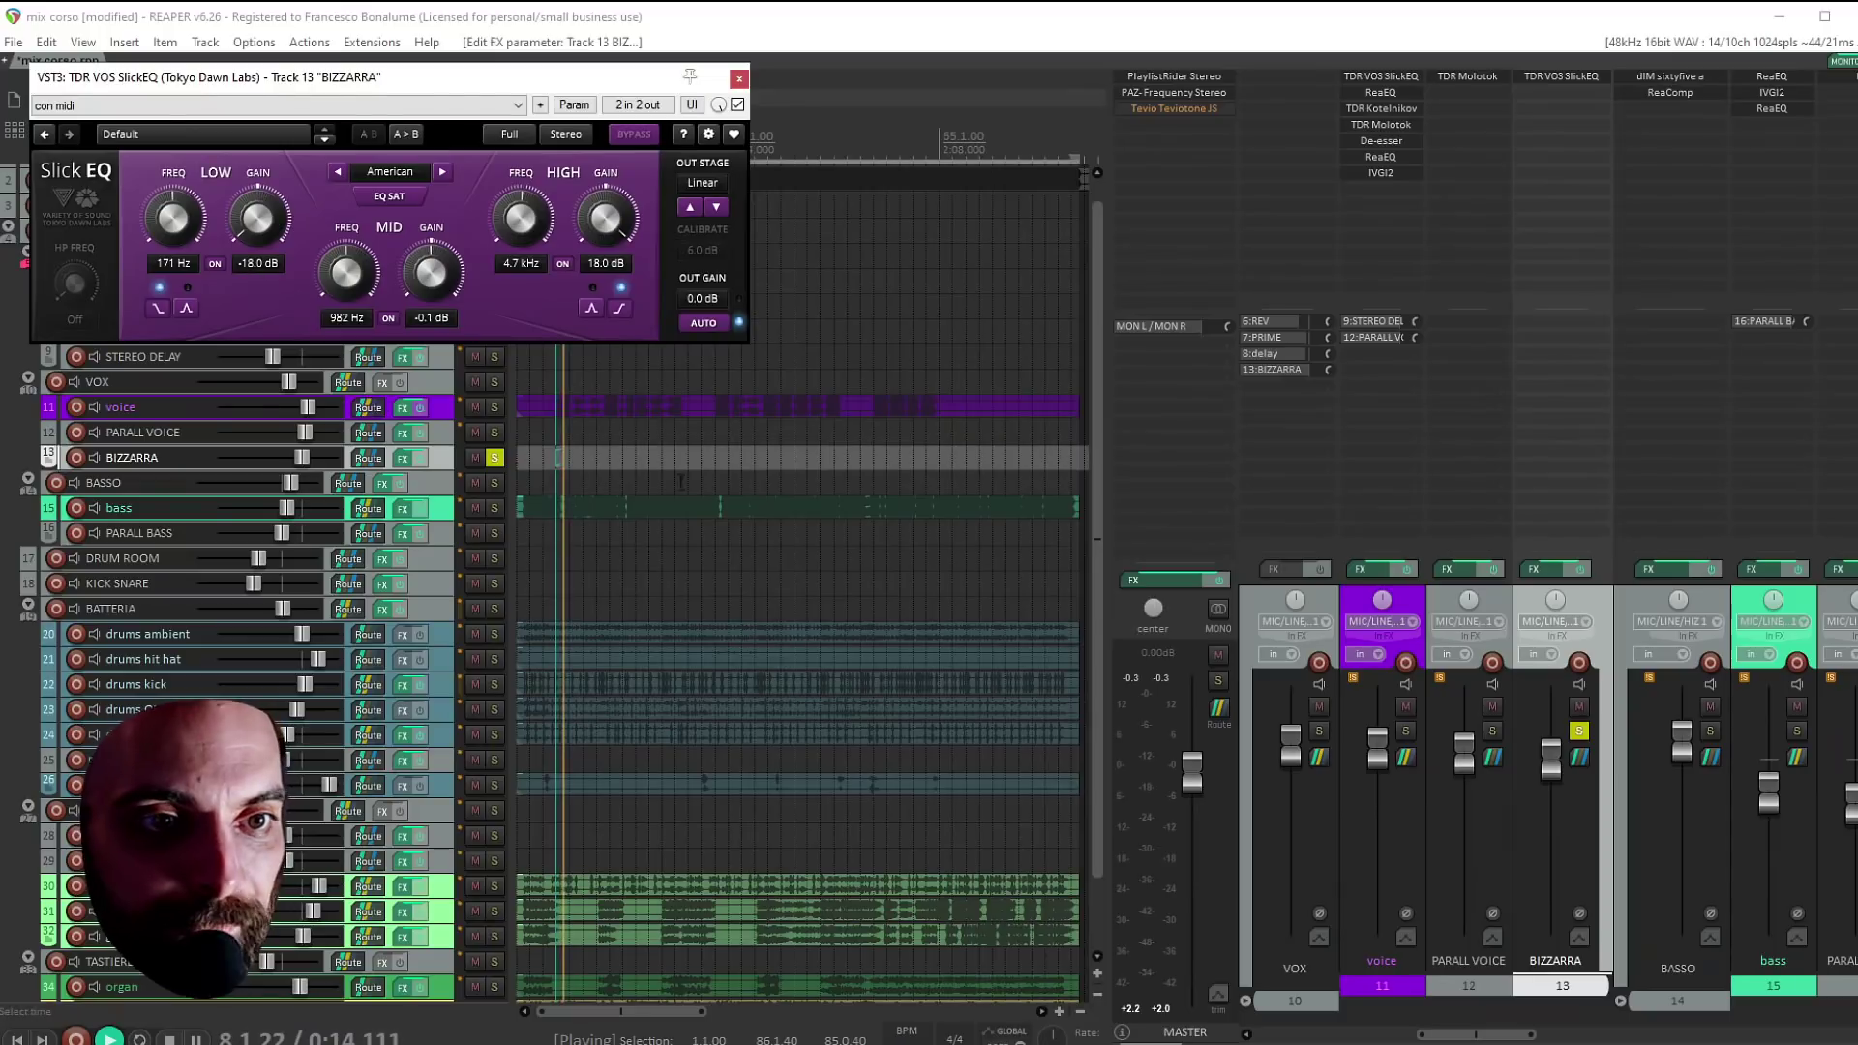
Replace the VOX send to BIZZARRA with a send from the voice track and play the result
alt+click(1261, 372)
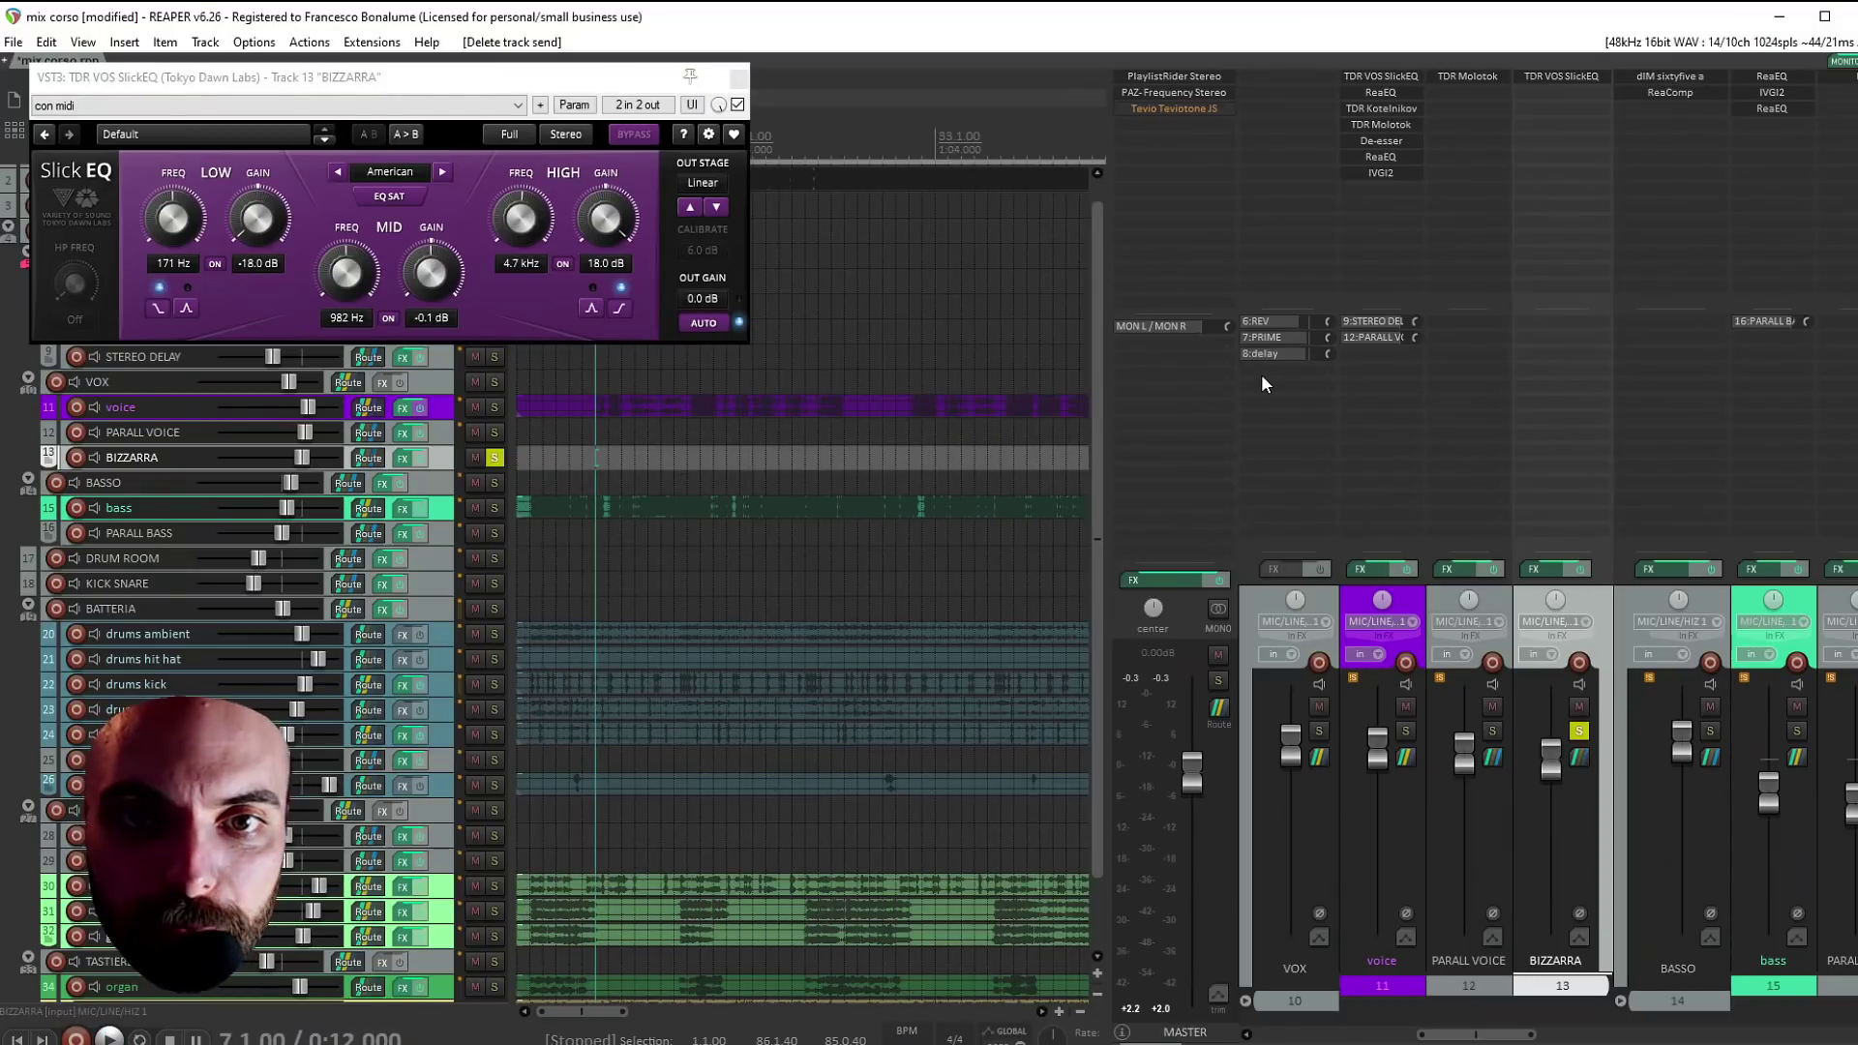
drag(1566, 362, 1564, 360)
key(space)
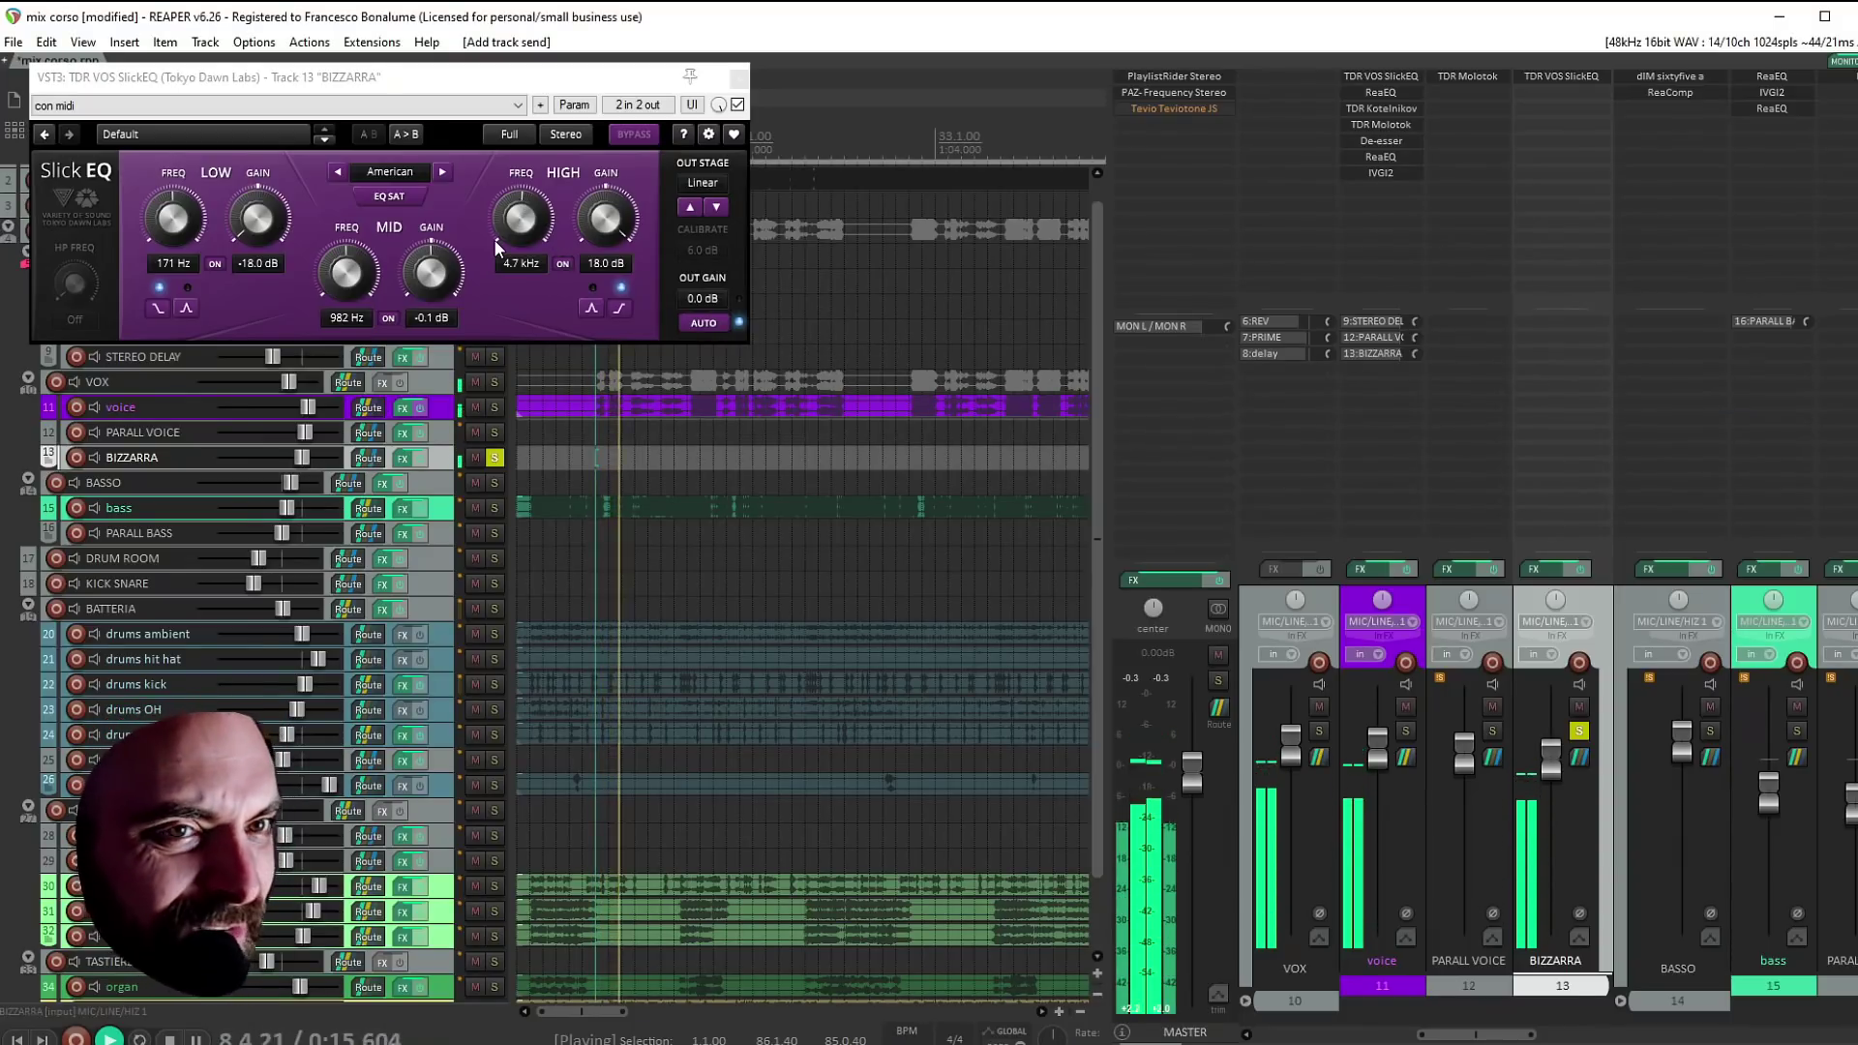
Set the SlickEQ high frequency to 10 kHz and the low frequency to 100 Hz
drag(526, 228, 526, 197)
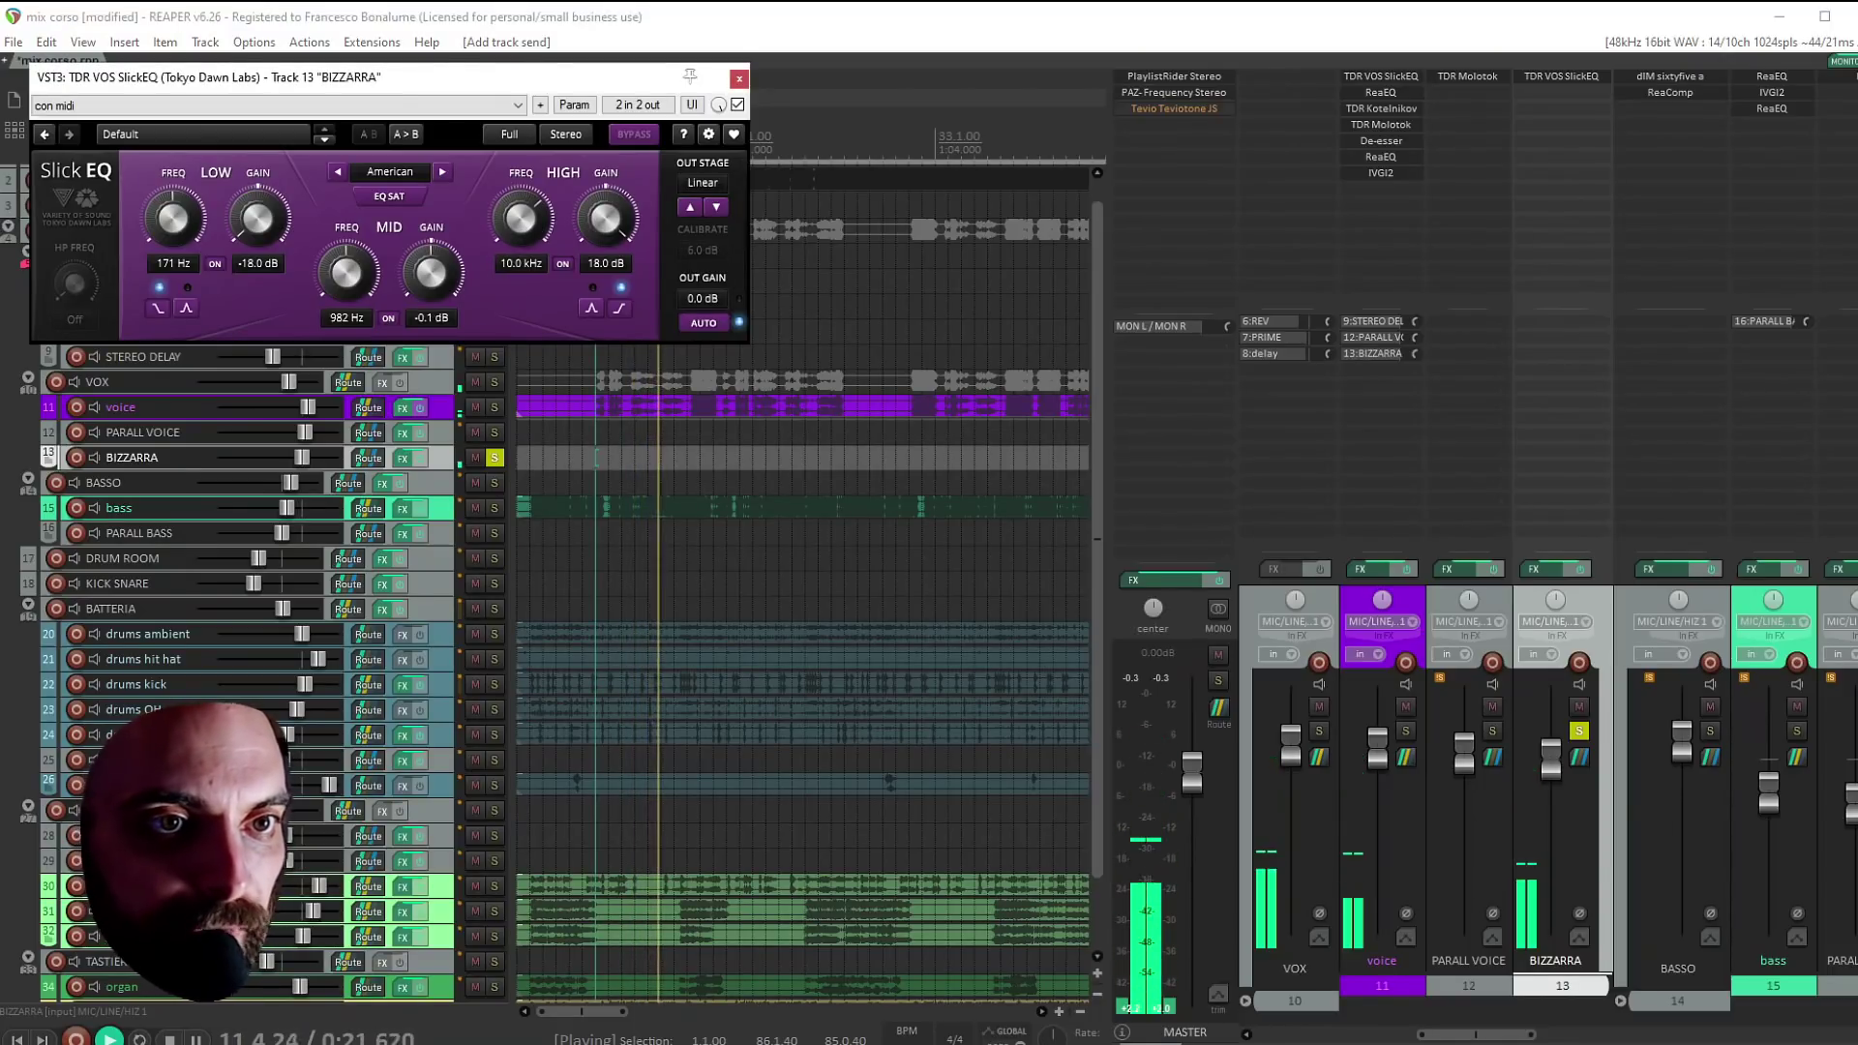
drag(173, 219, 174, 234)
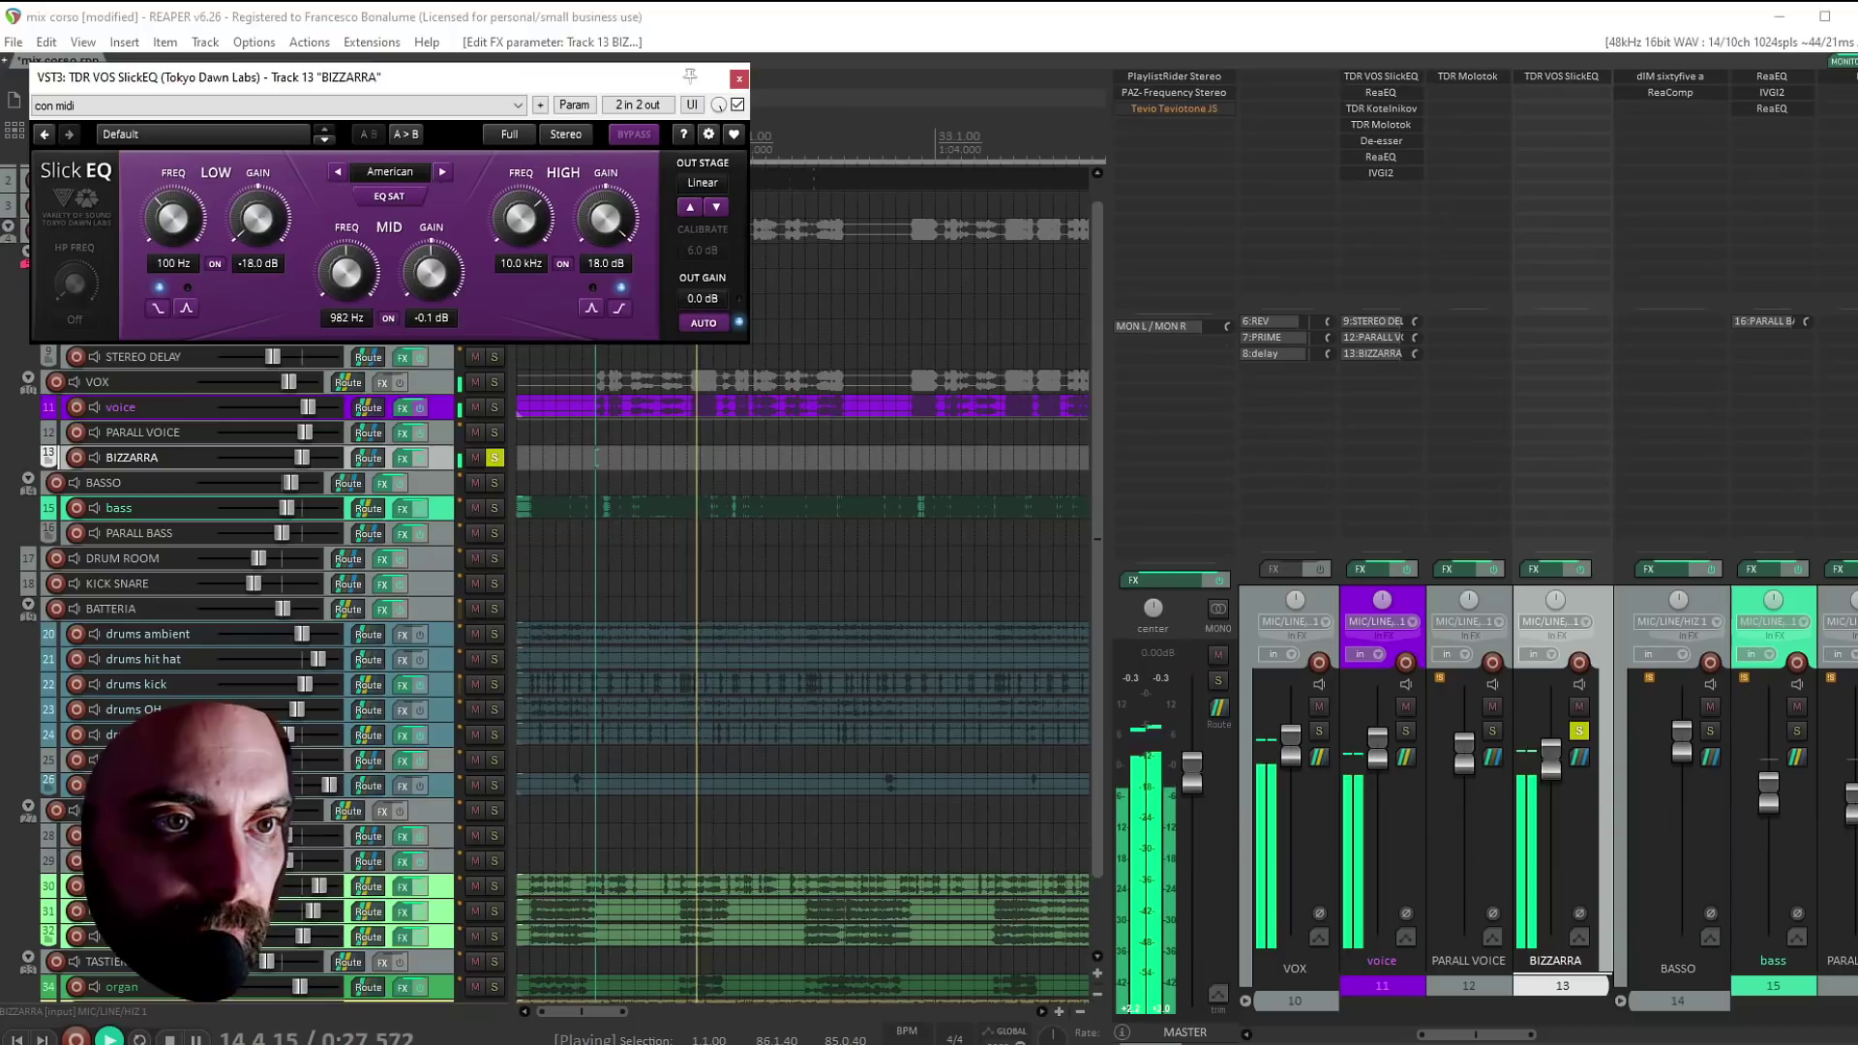
Compare the soloed BIZZARRA track with SlickEQ bypassed and enabled during playback
shift+click(1554, 78)
key(space)
key(space)
shift+click(1554, 78)
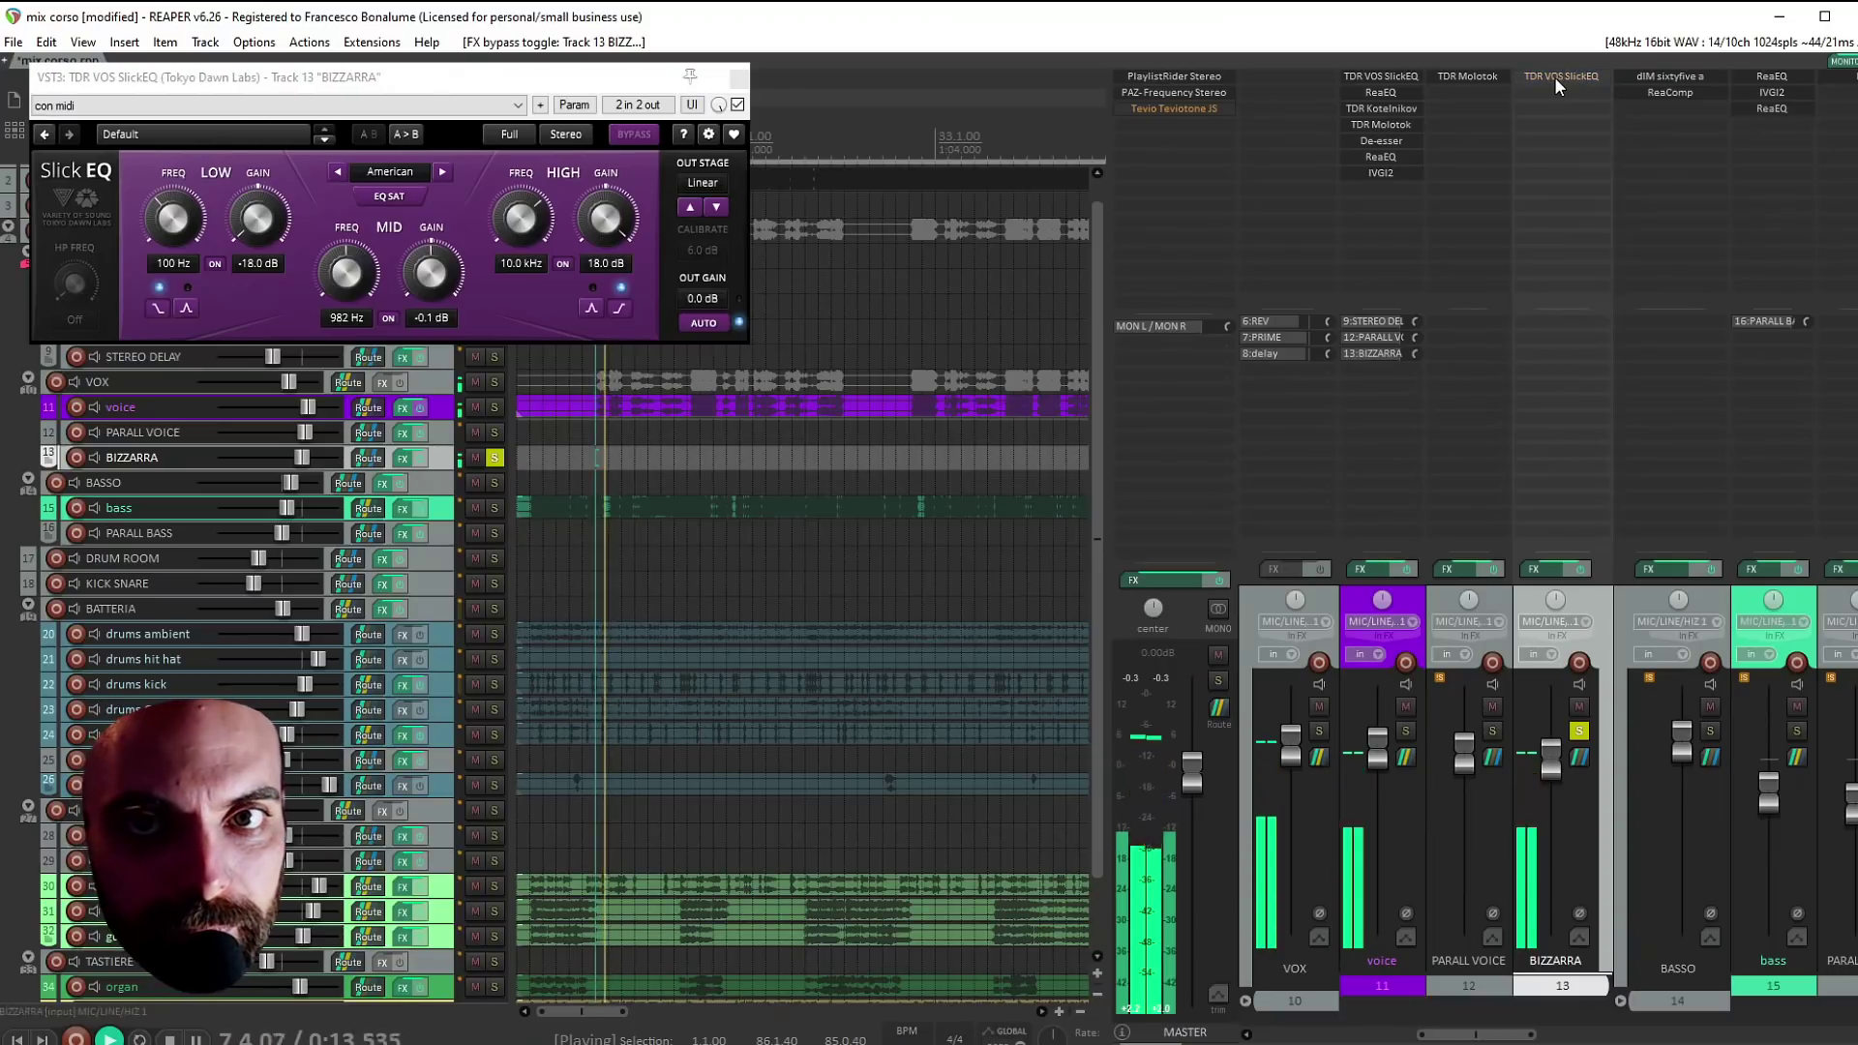
key(space)
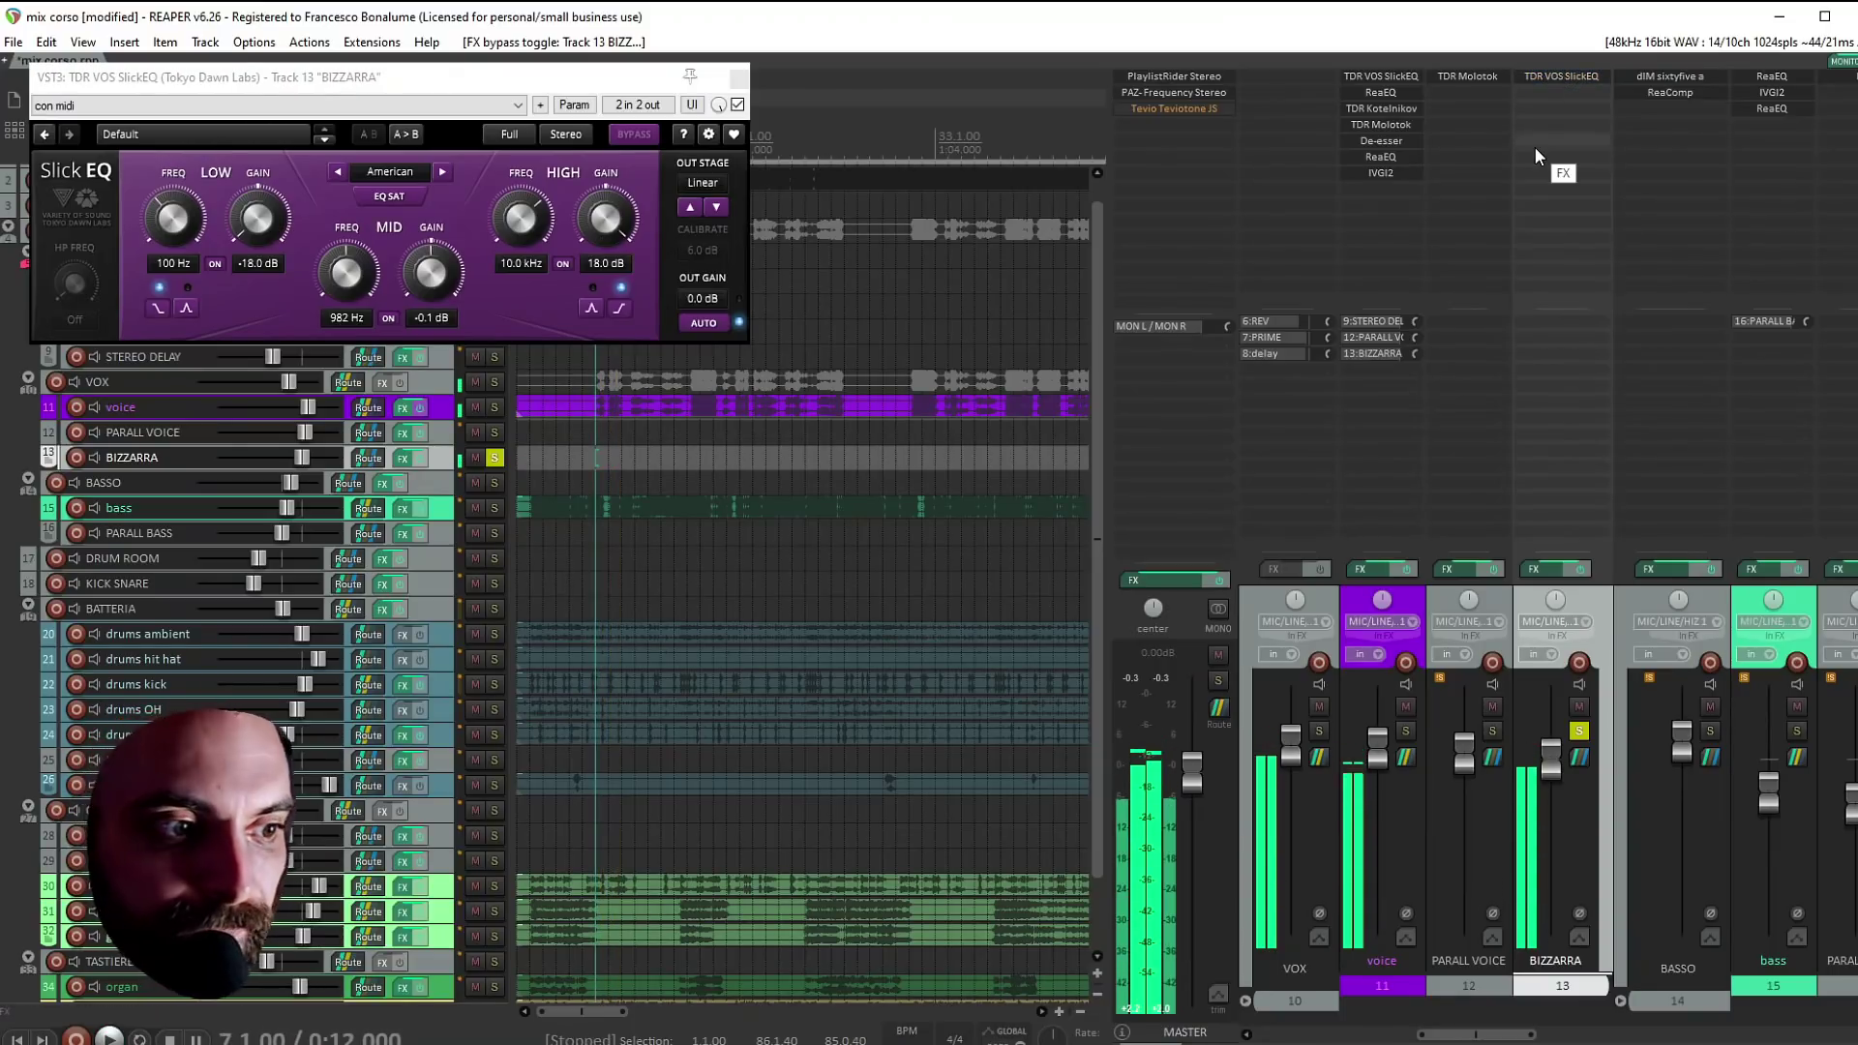
Insert the VST3 TDR Kotelnikov compressor after SlickEQ on BIZZARRA, placing its window below the equalizer's
double_click(1550, 95)
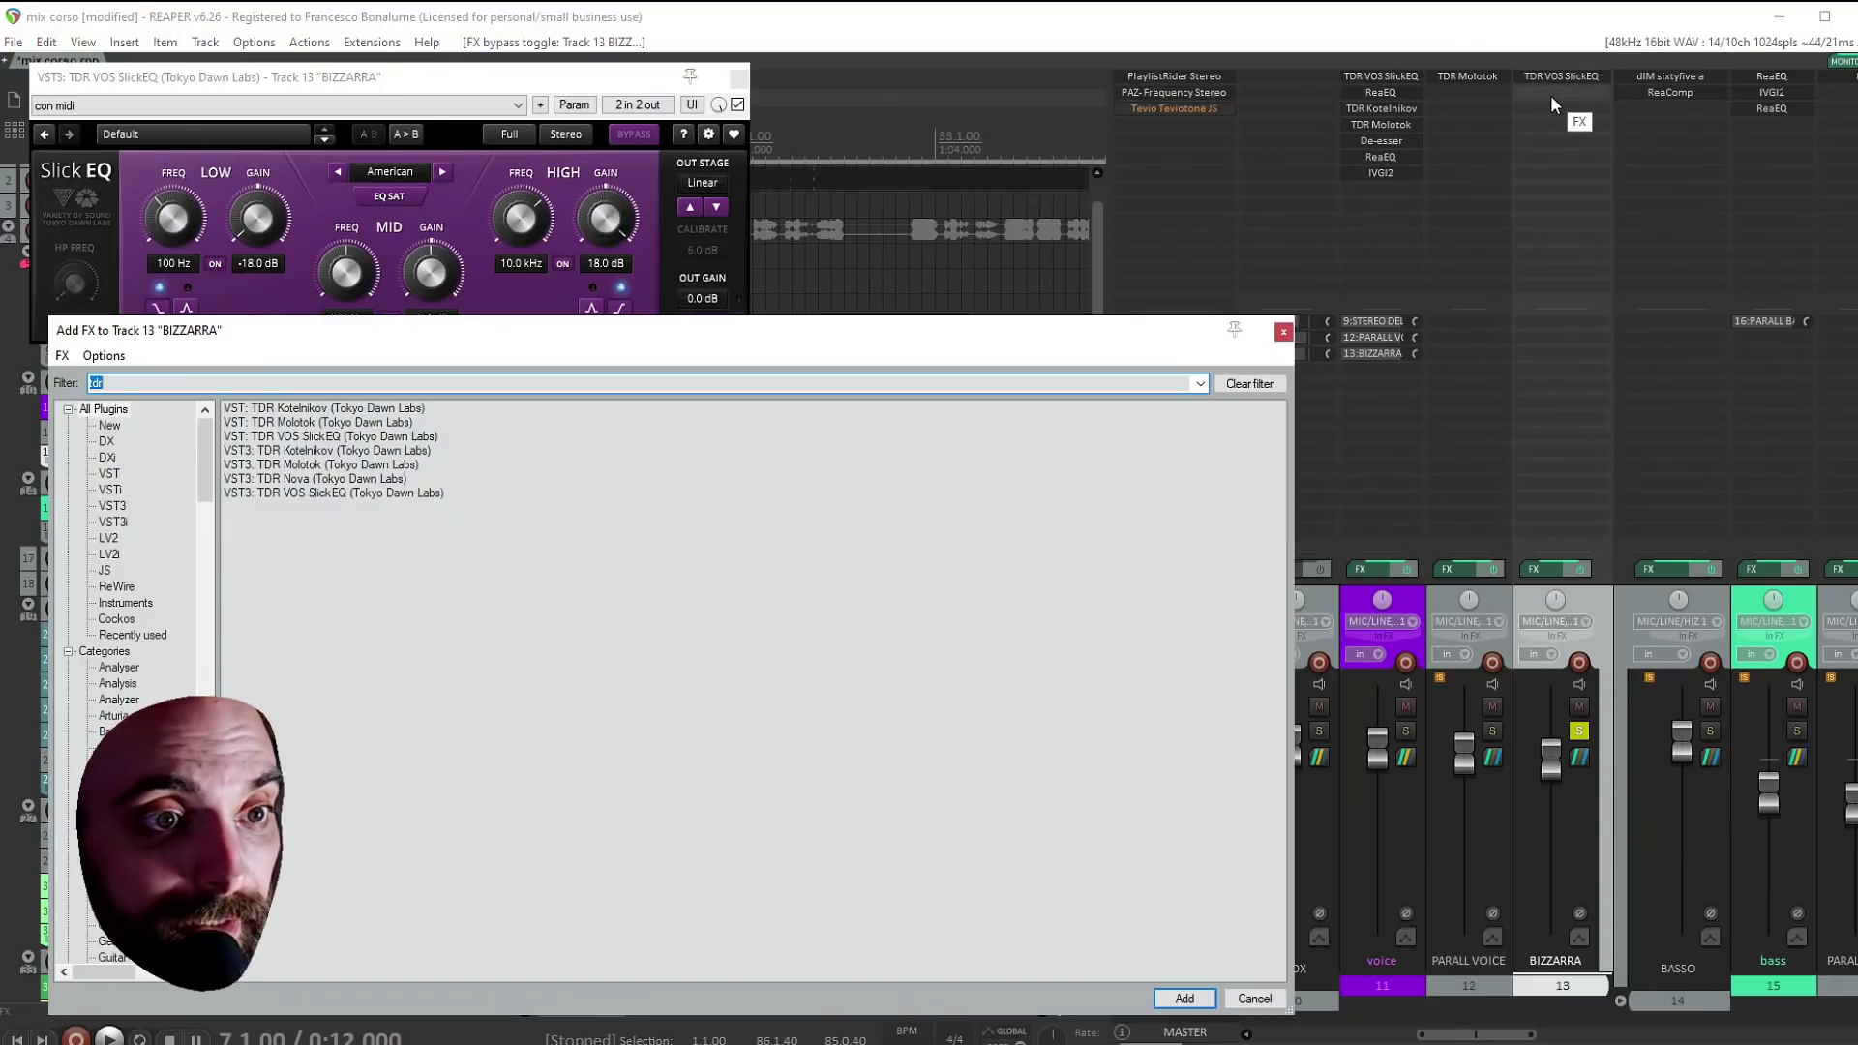
double_click(294, 453)
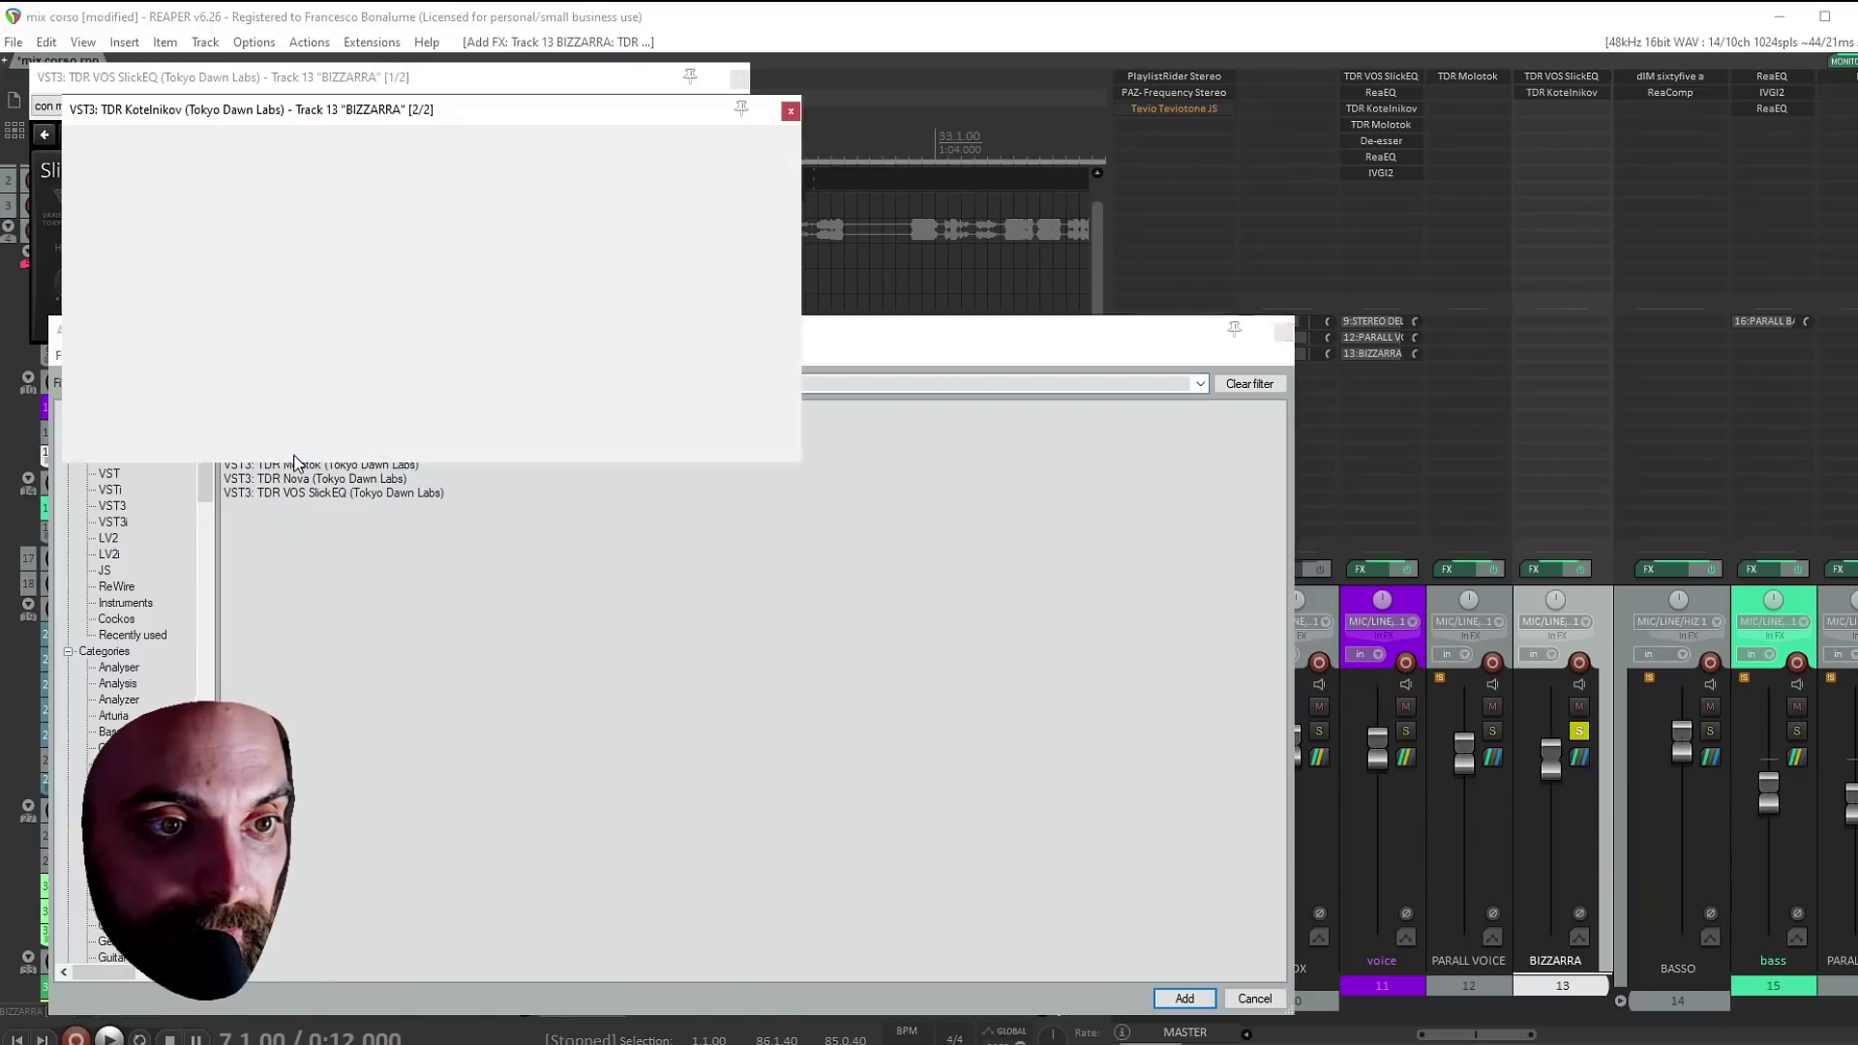
drag(287, 75, 389, 455)
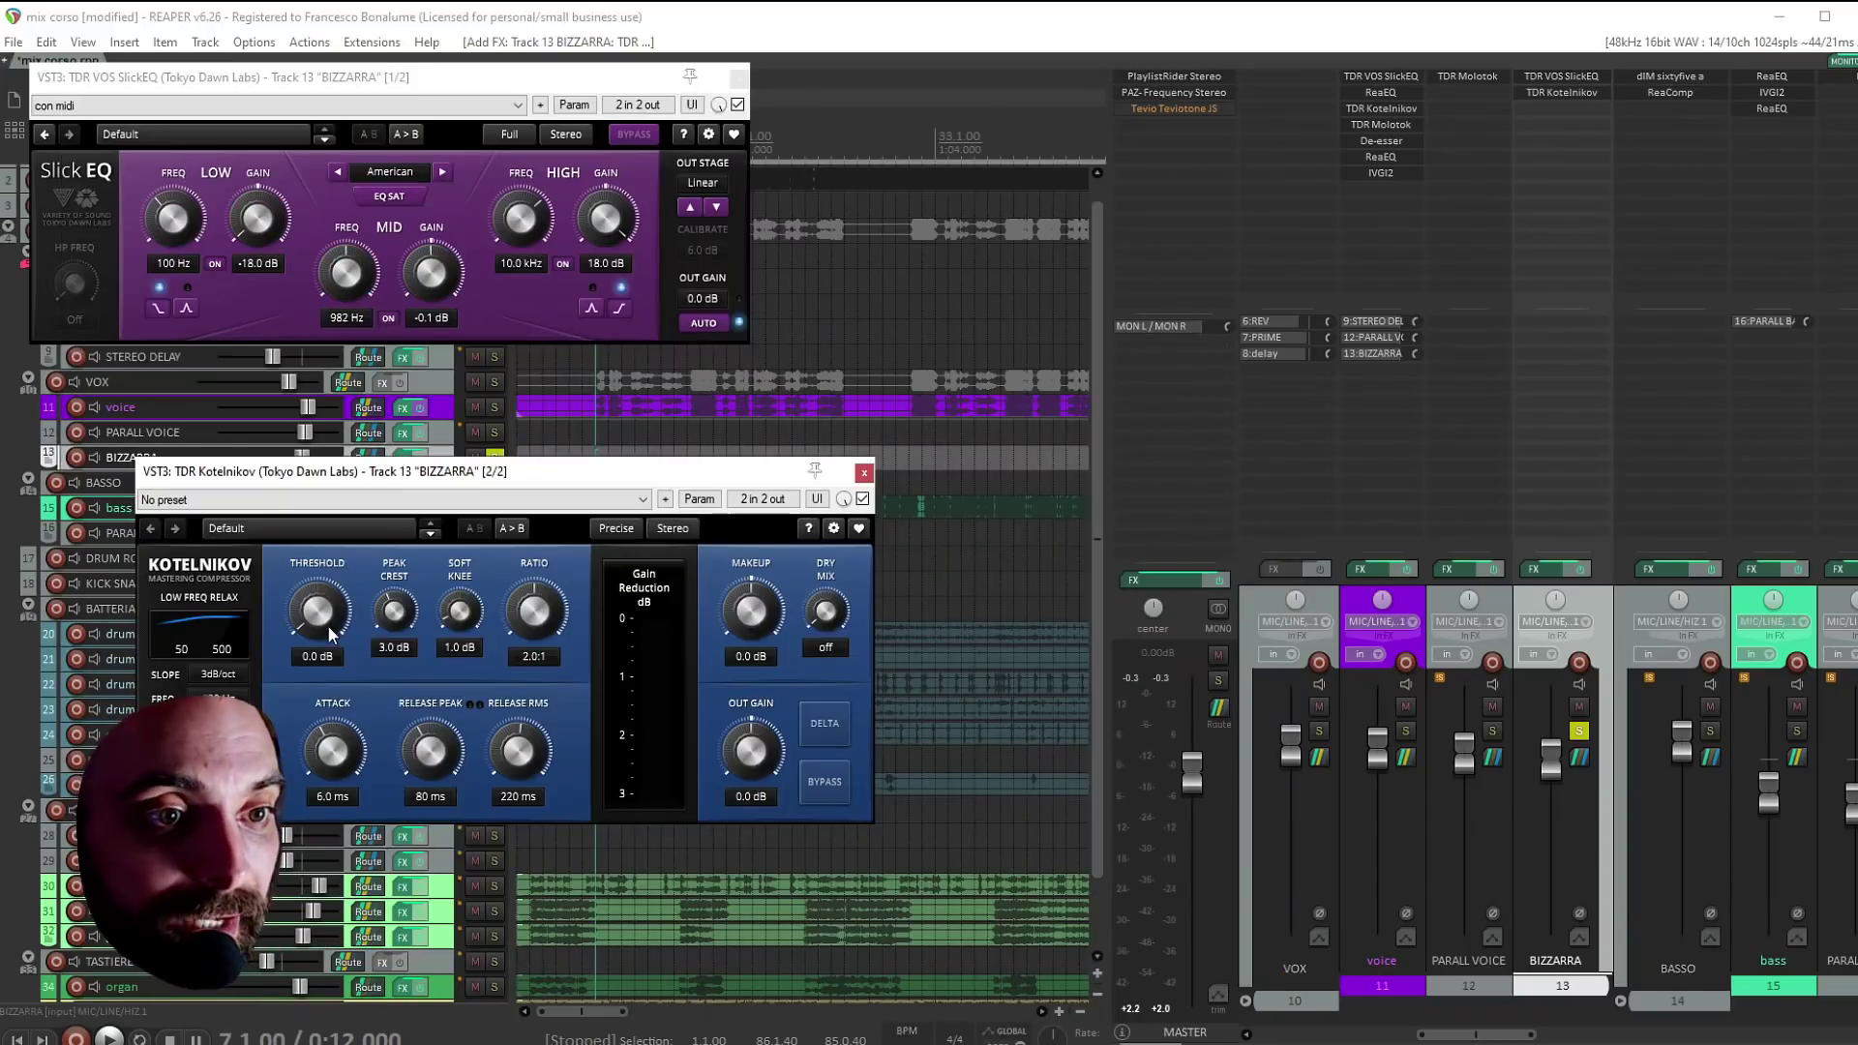
Set the Kotelnikov threshold to -47 dB while listening, close its window and stop playback
drag(313, 624, 314, 692)
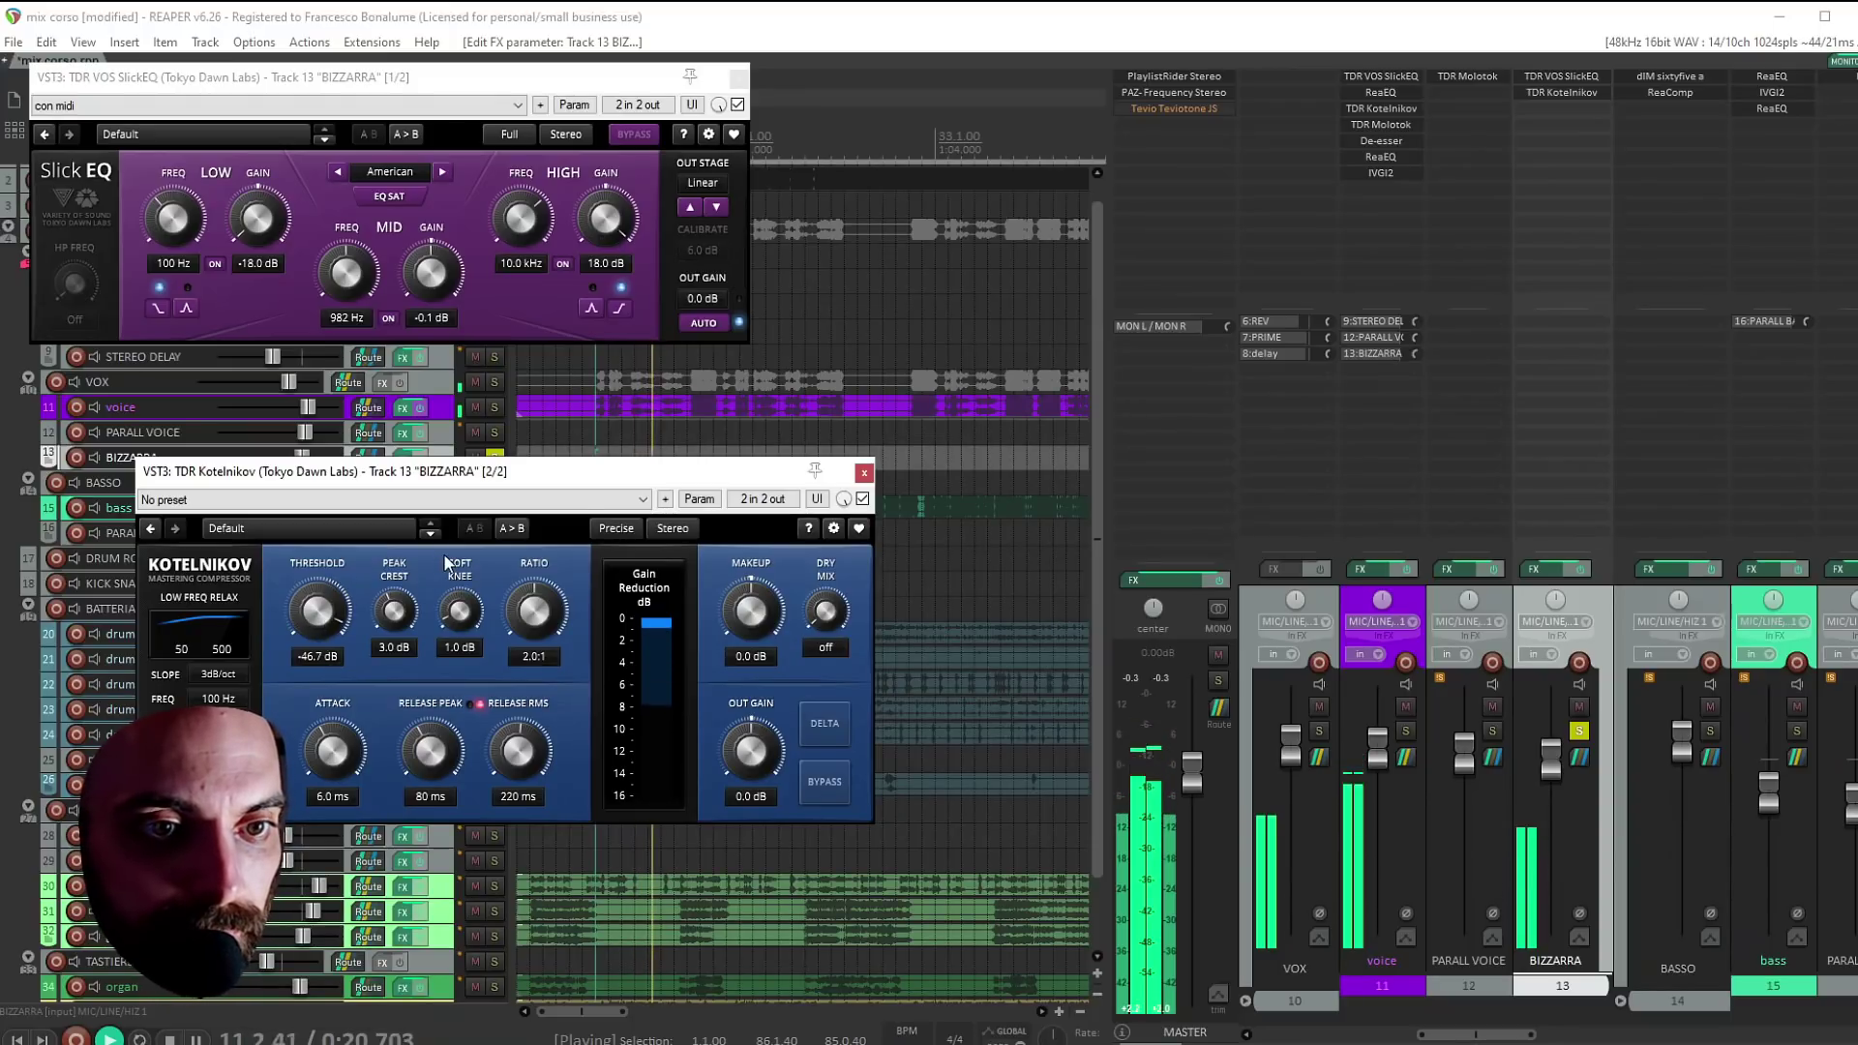
drag(319, 609, 319, 616)
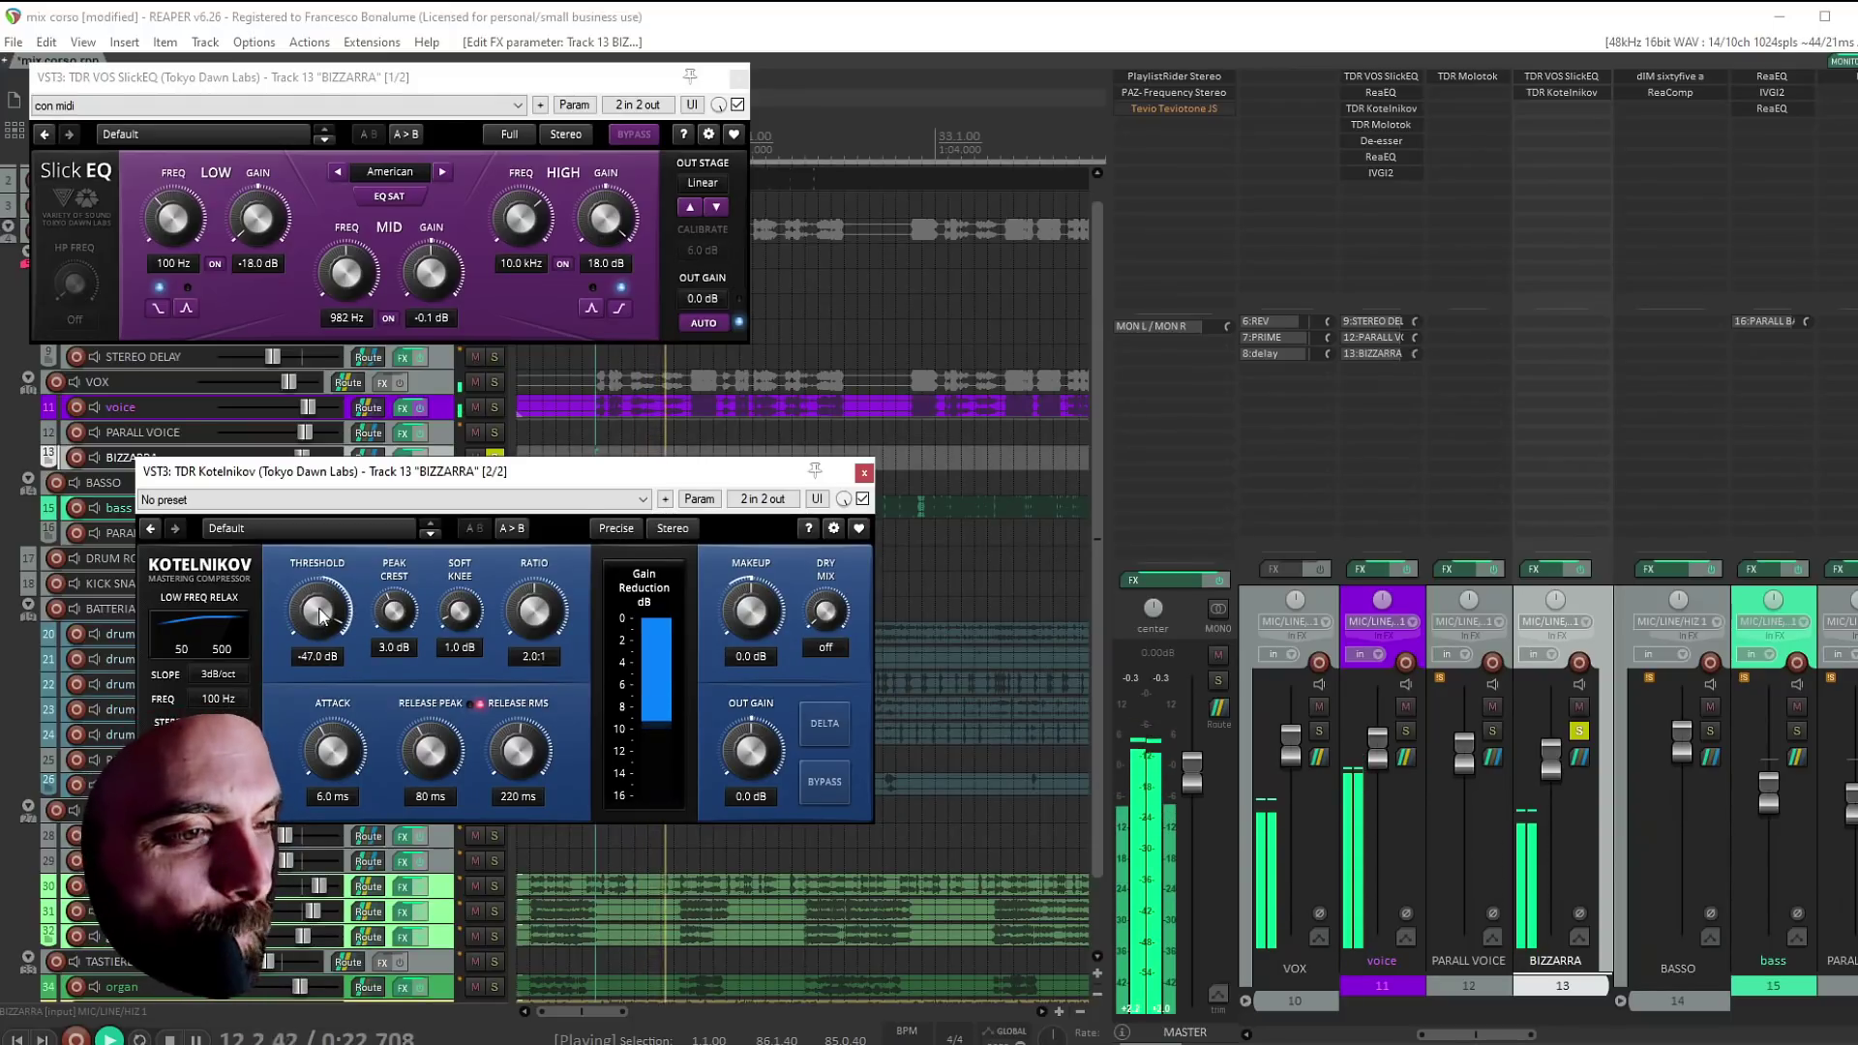
click(864, 473)
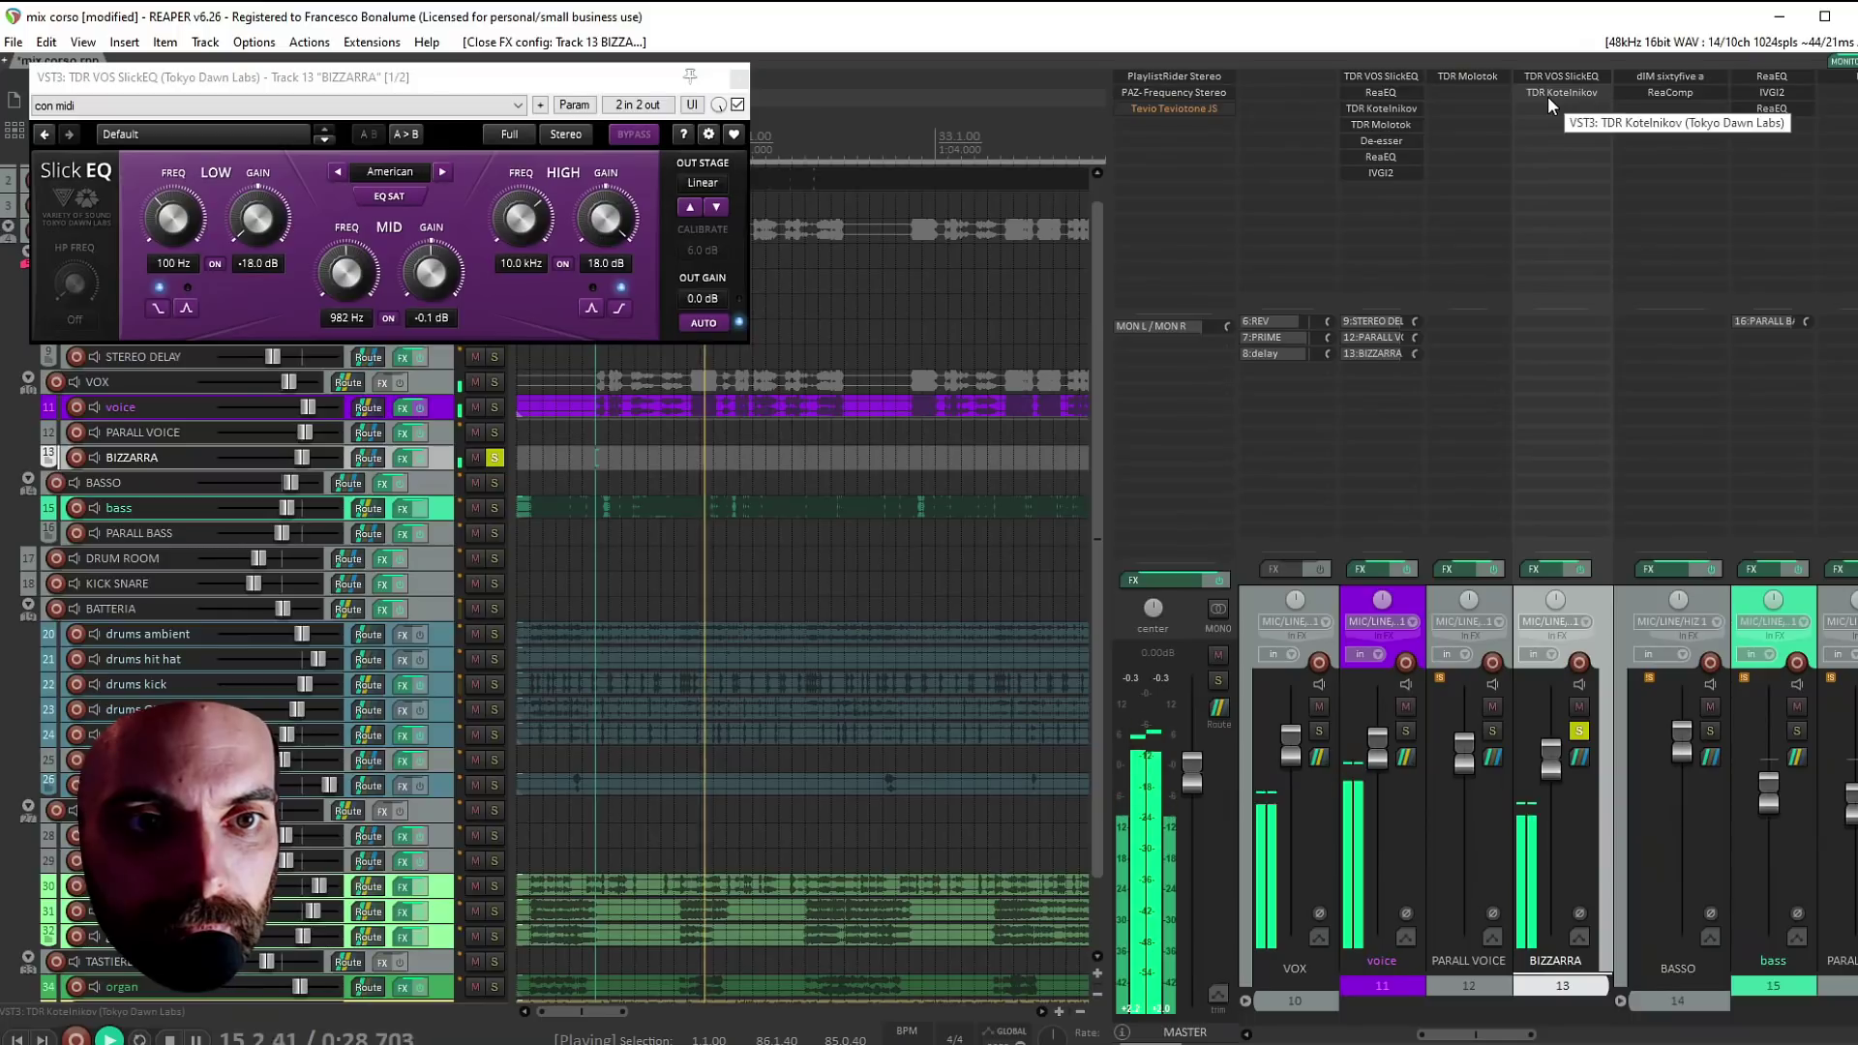
key(space)
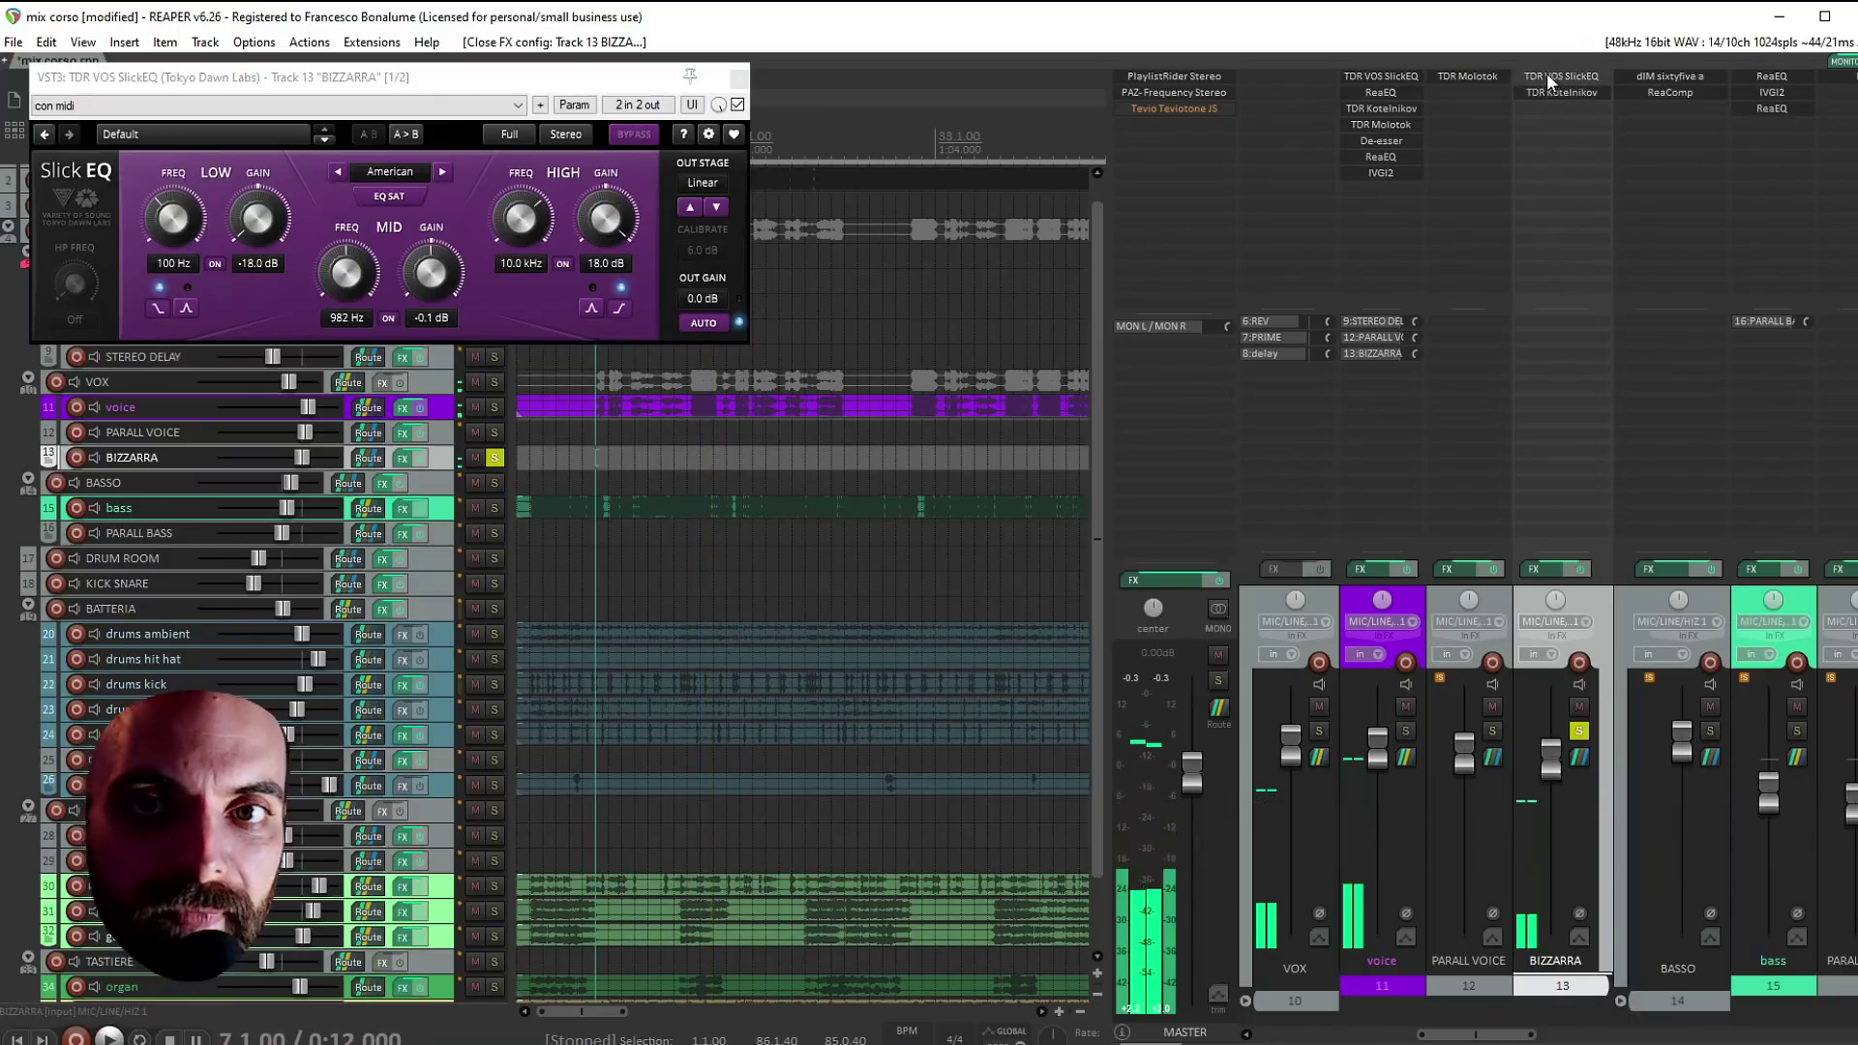
Copy SlickEQ to the slot after Kotelnikov and set the copy's low gain to 18 dB and high gain to -7 dB
drag(1545, 73, 1546, 106)
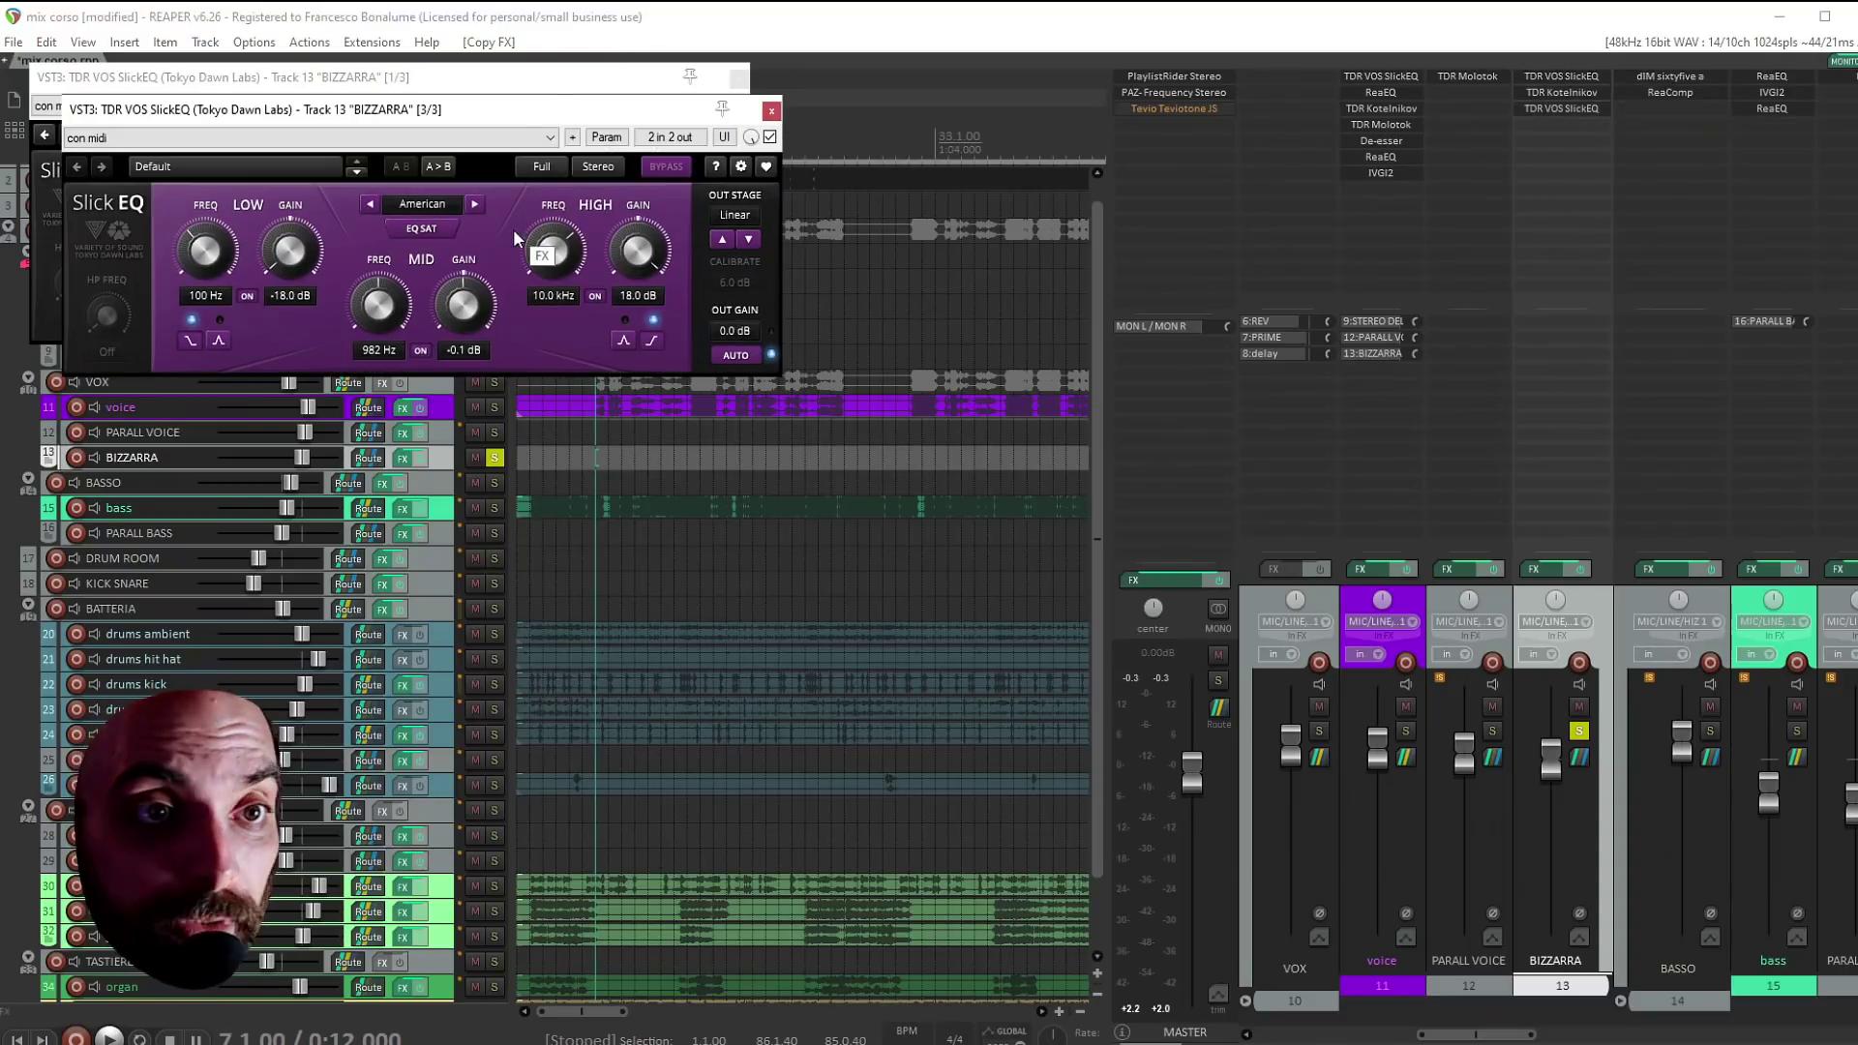
drag(511, 347, 565, 374)
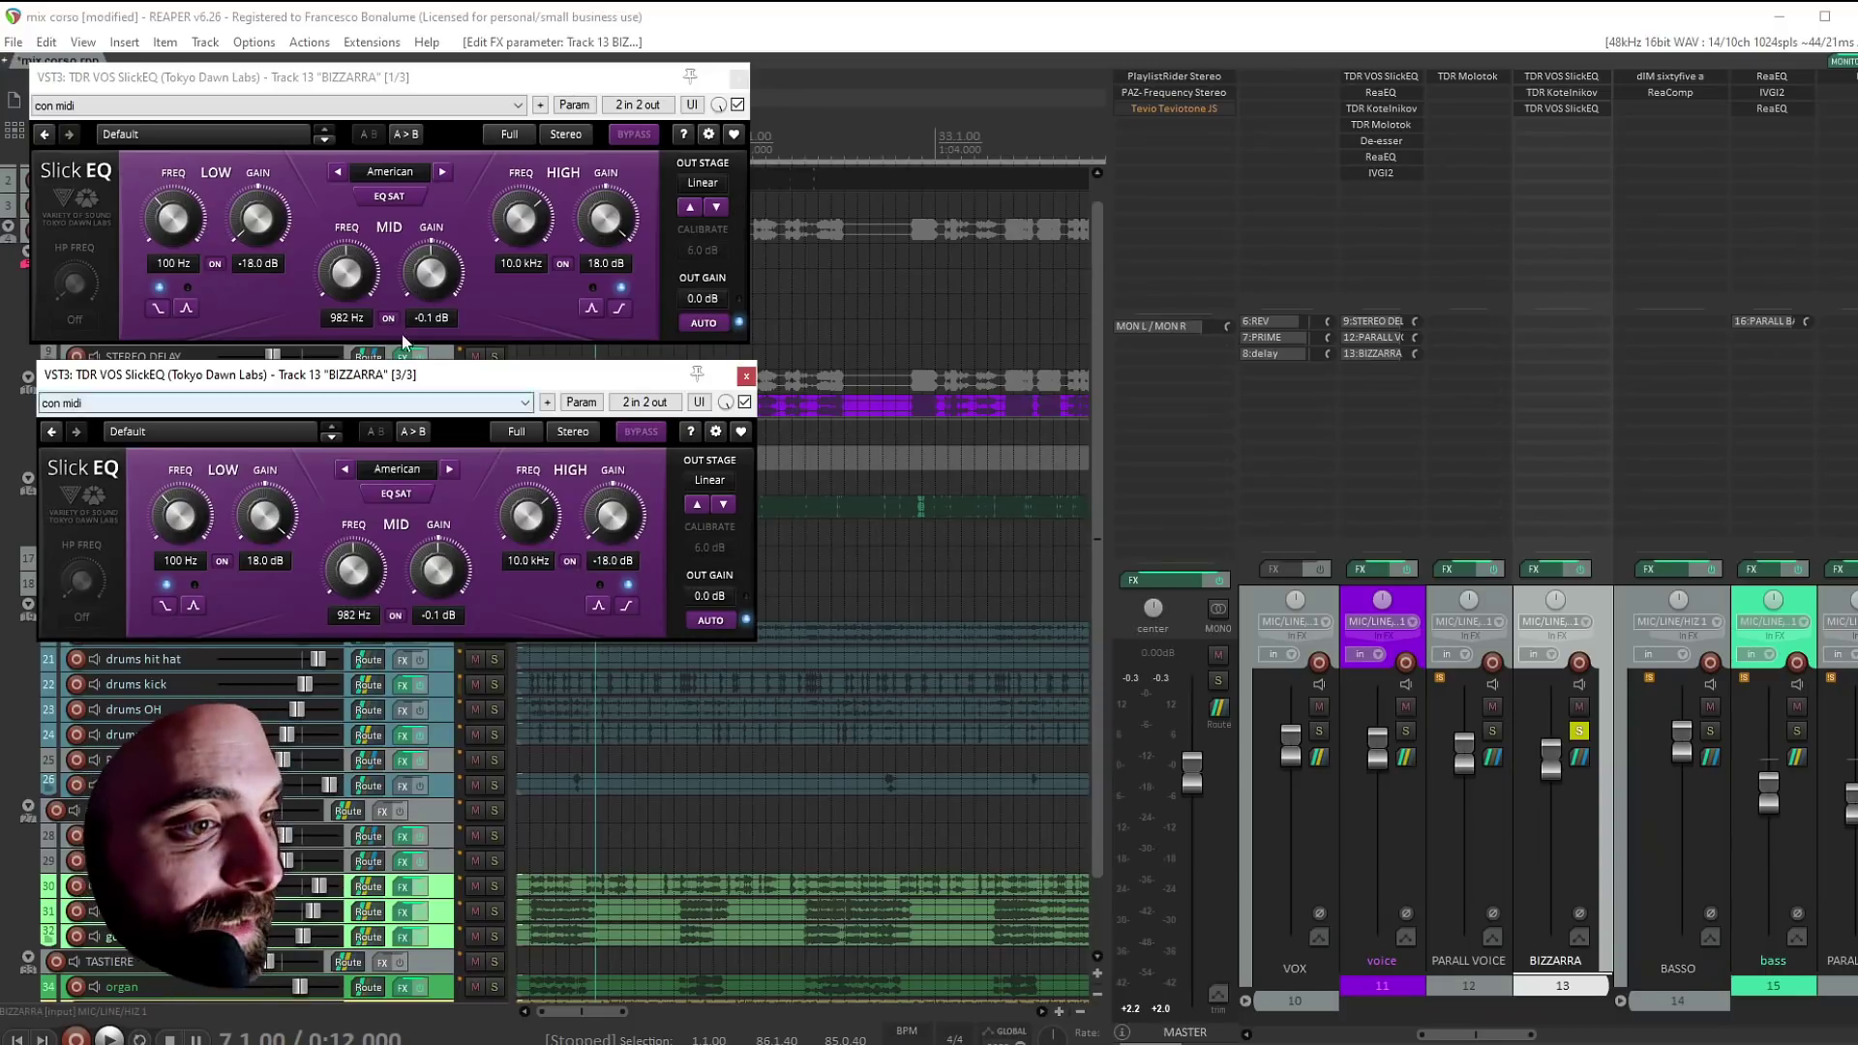
key(space)
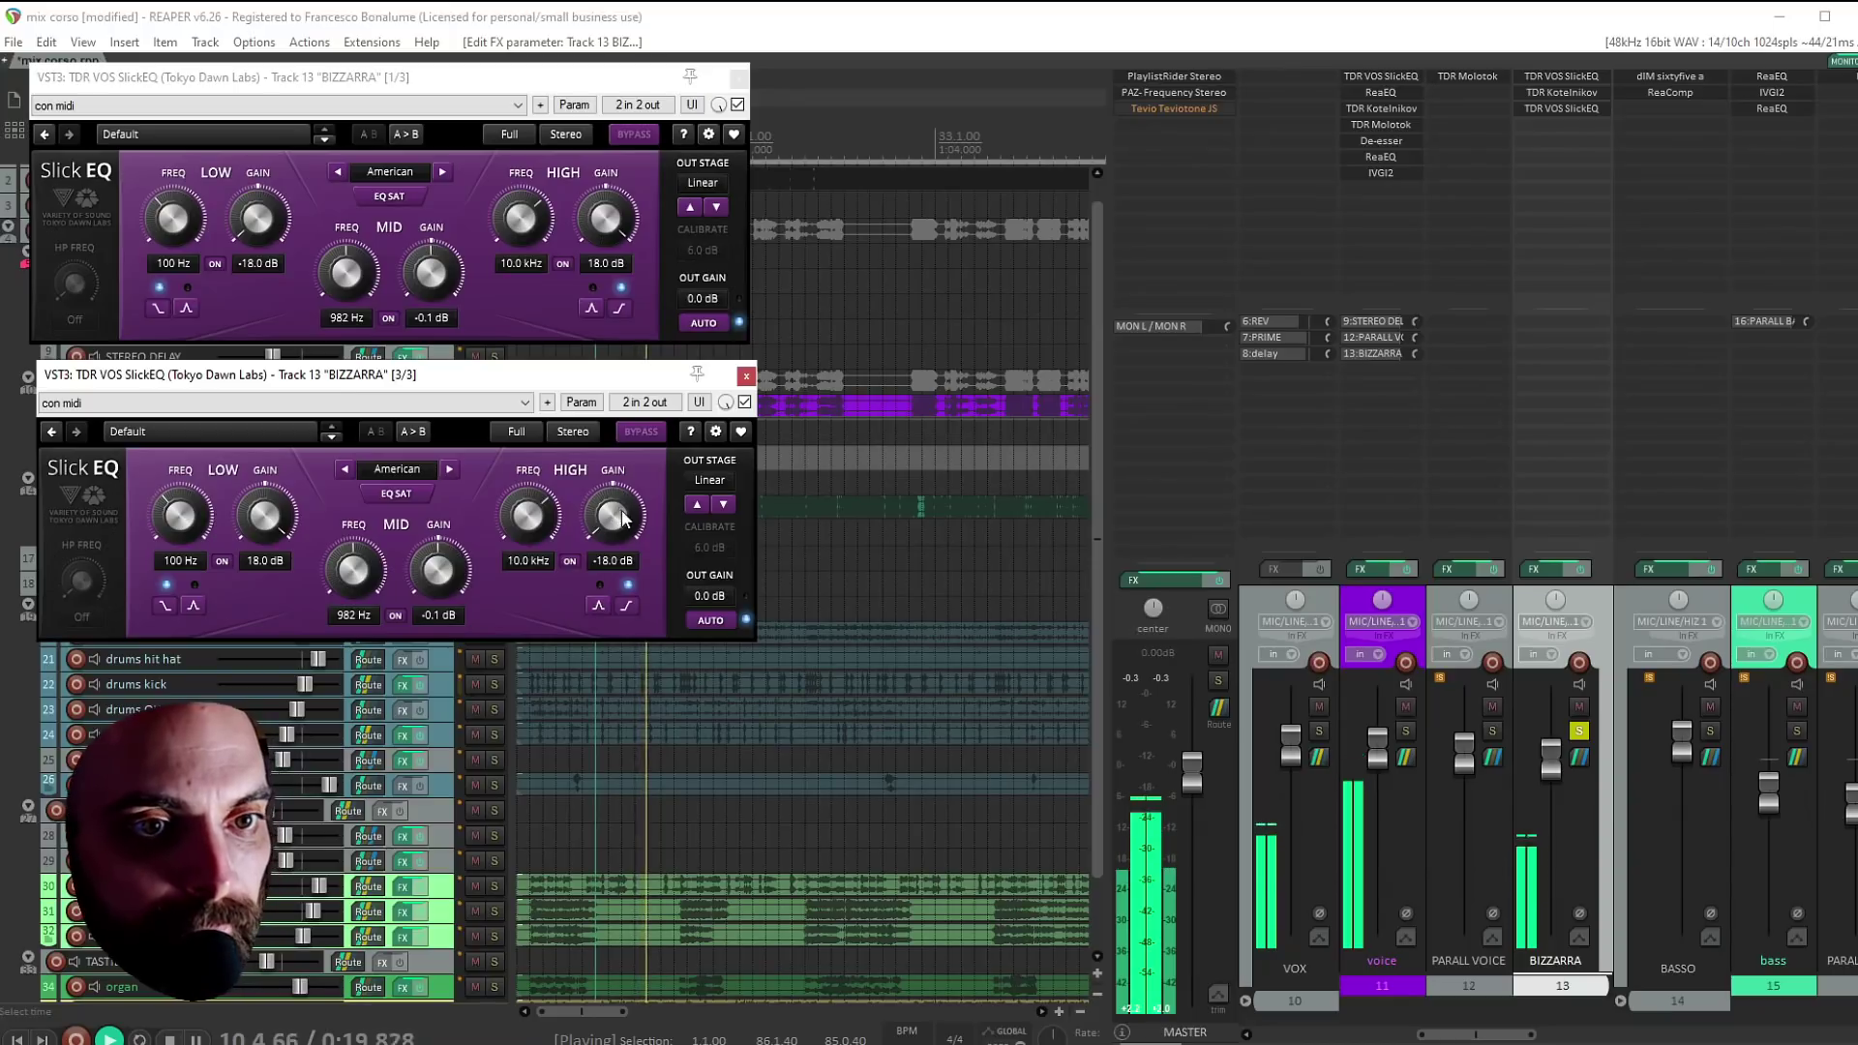
drag(611, 515, 612, 486)
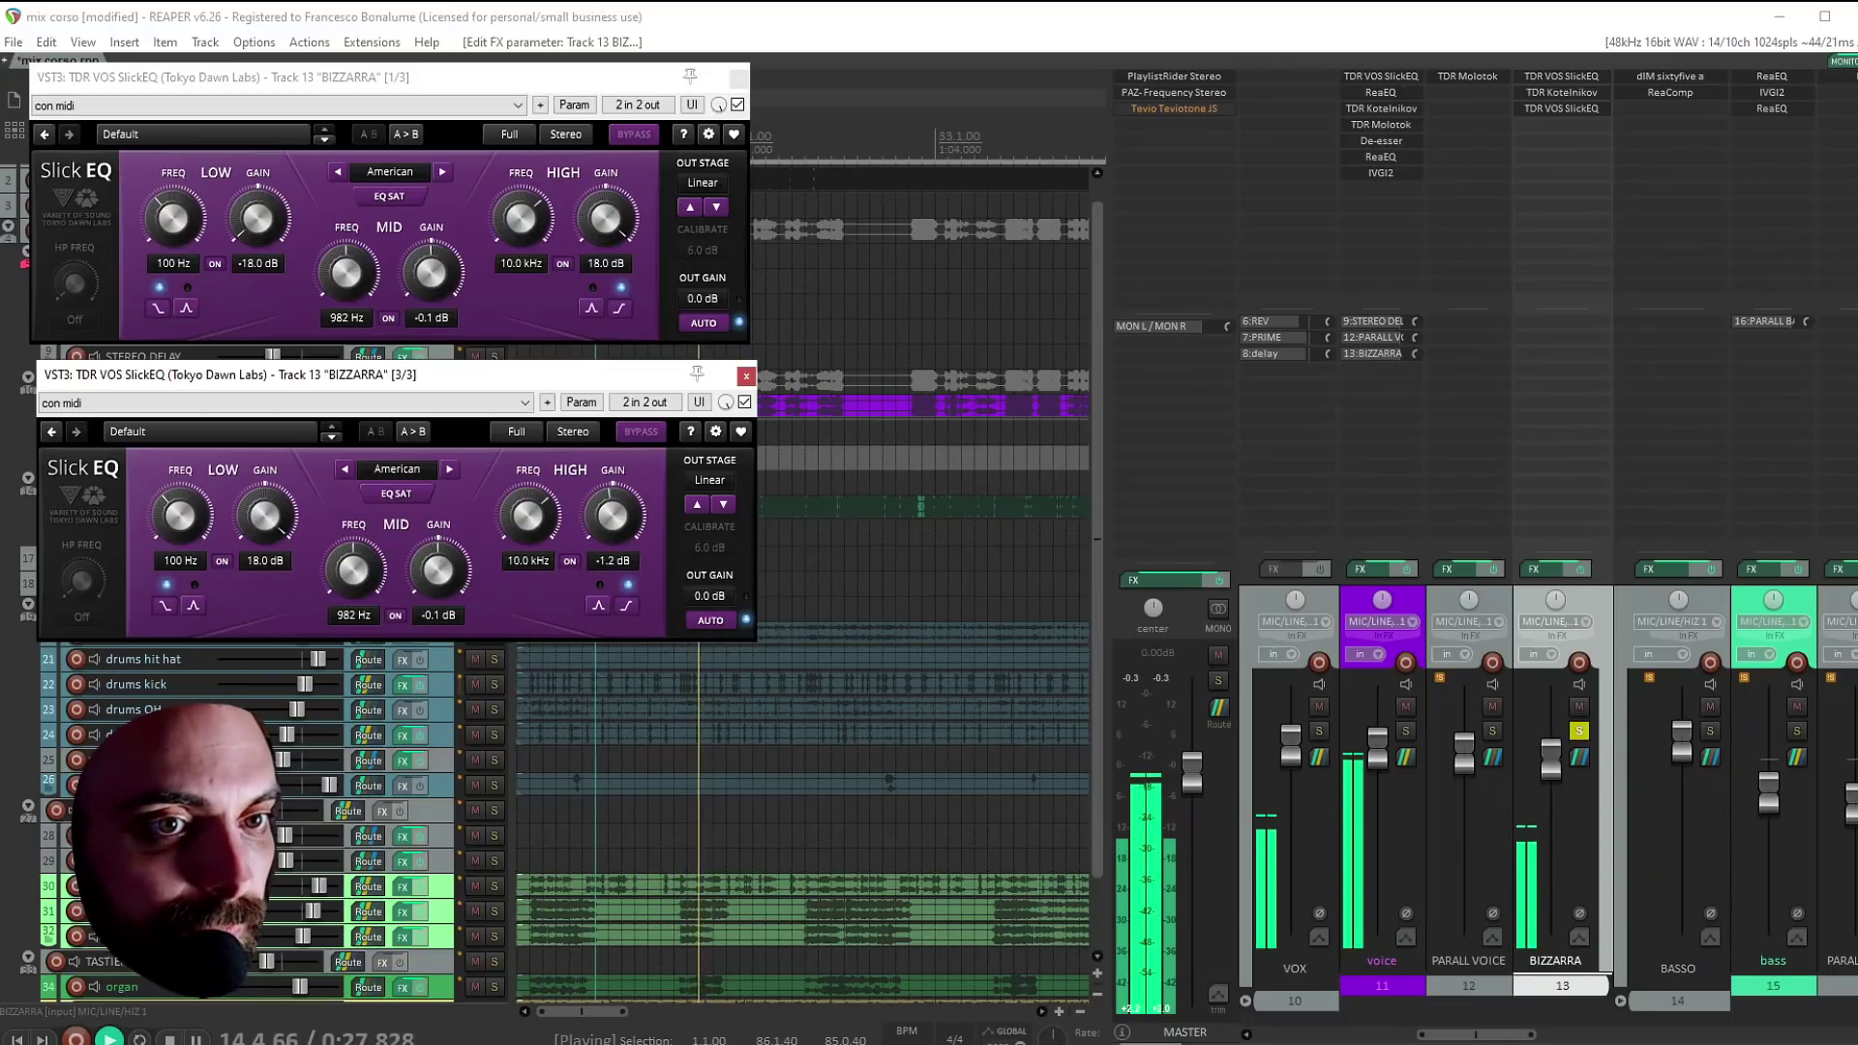
Solo the VOX folder instead of BIZZARRA and raise the BIZZARRA fader to about +9.9 dB, checking it with the mute
click(1317, 735)
click(1578, 732)
drag(1551, 759, 1541, 701)
click(1579, 706)
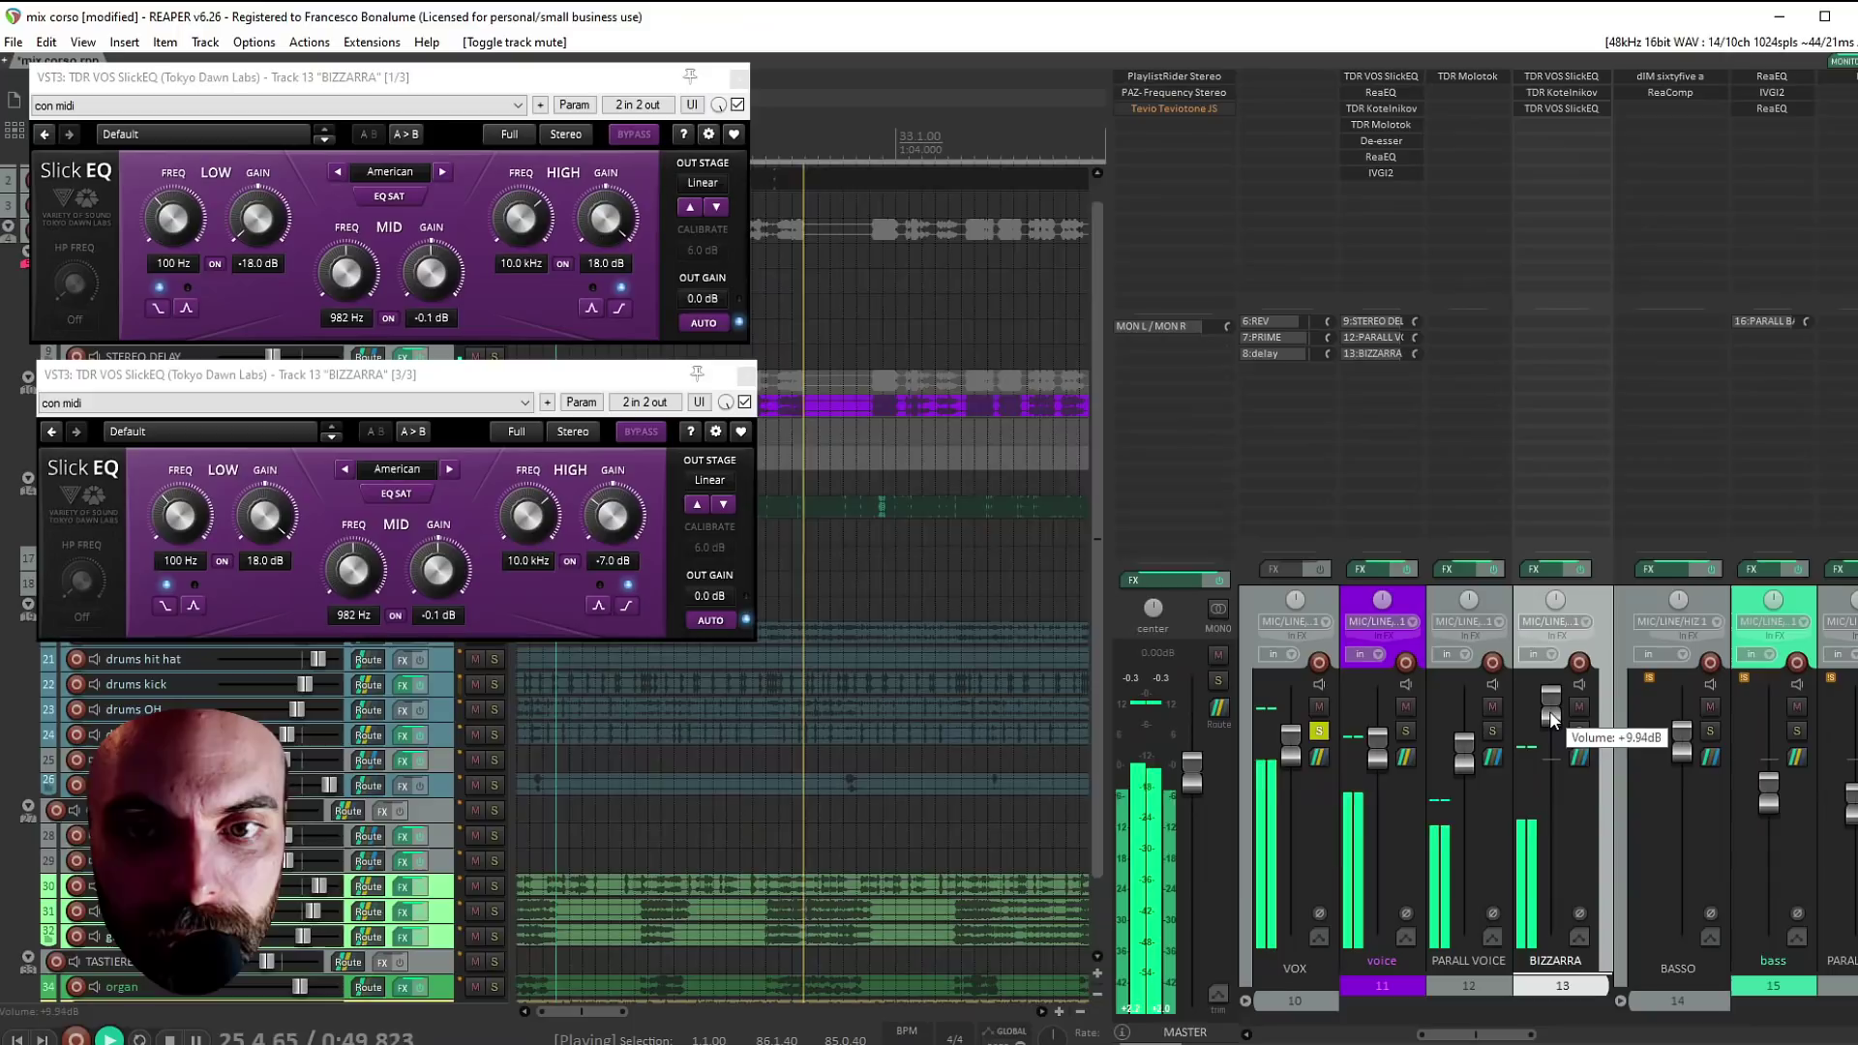
Fine-tune the BIZZARRA fader within the soloed vocals, toggling the track's mute to compare
drag(1552, 718, 1554, 727)
click(862, 440)
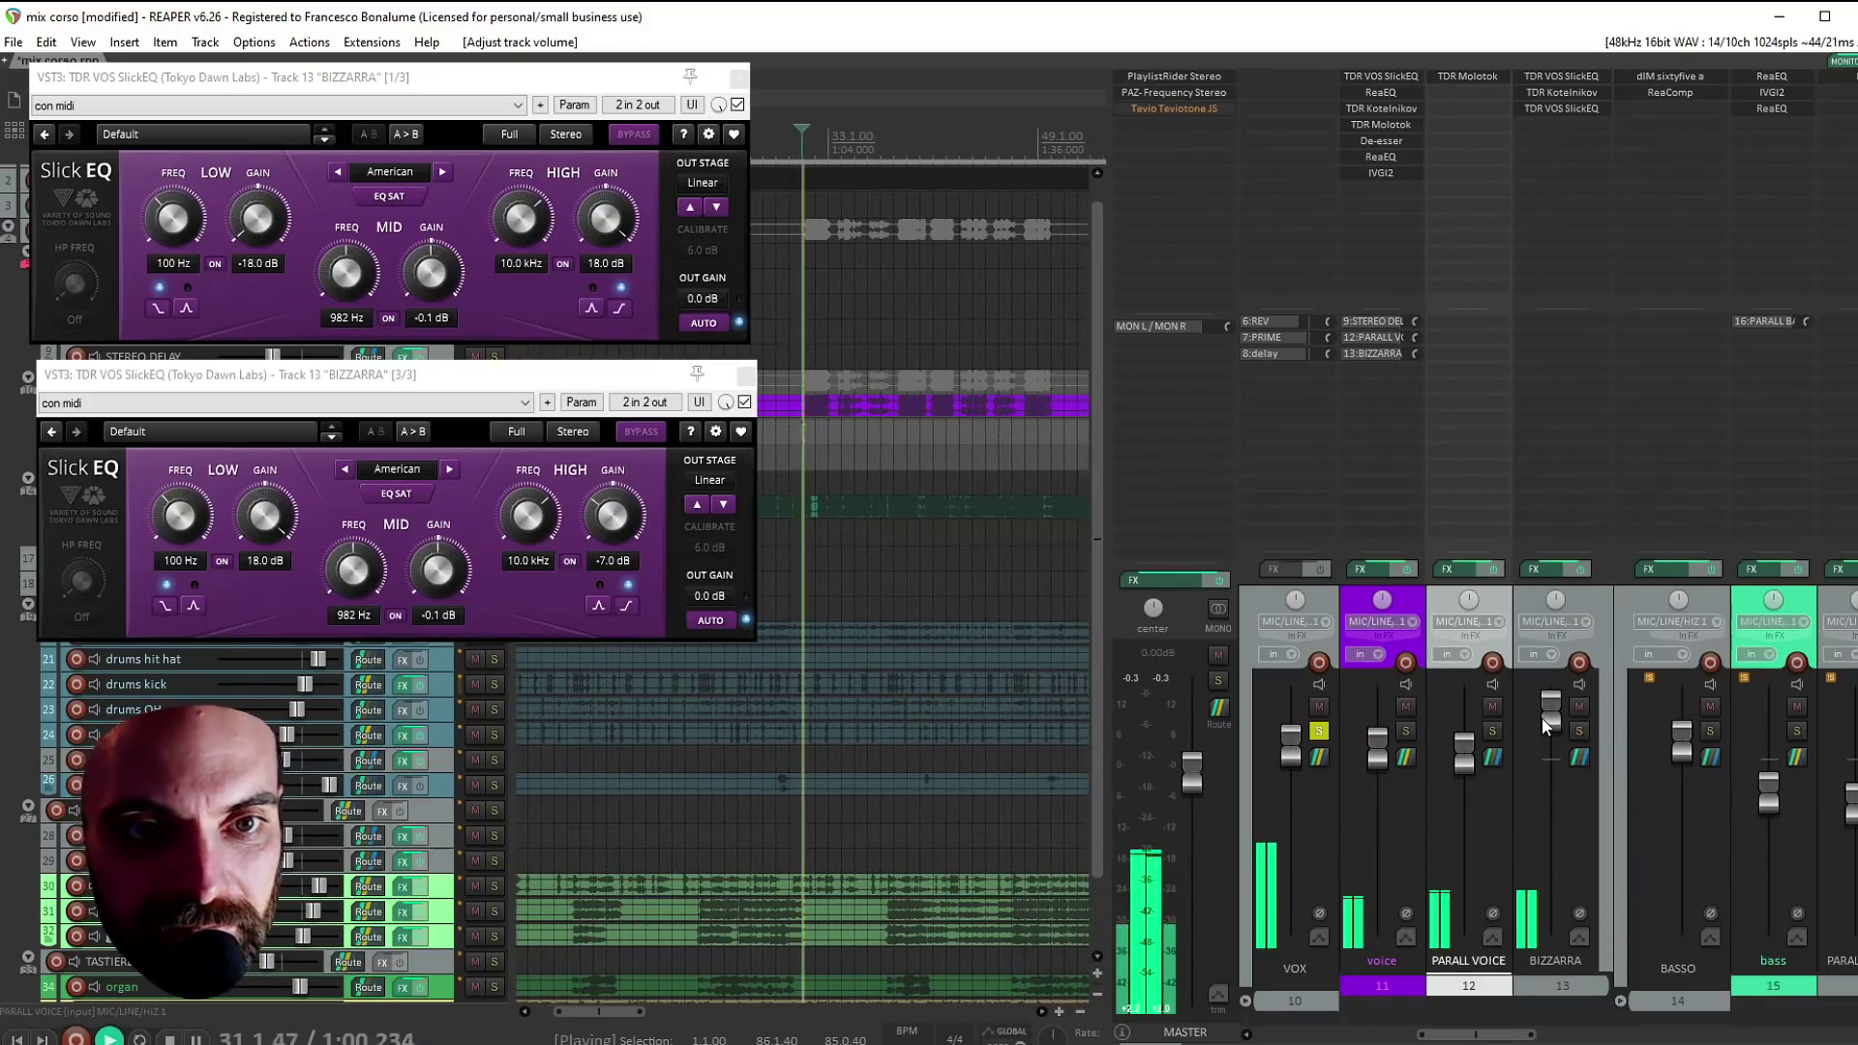
click(1579, 707)
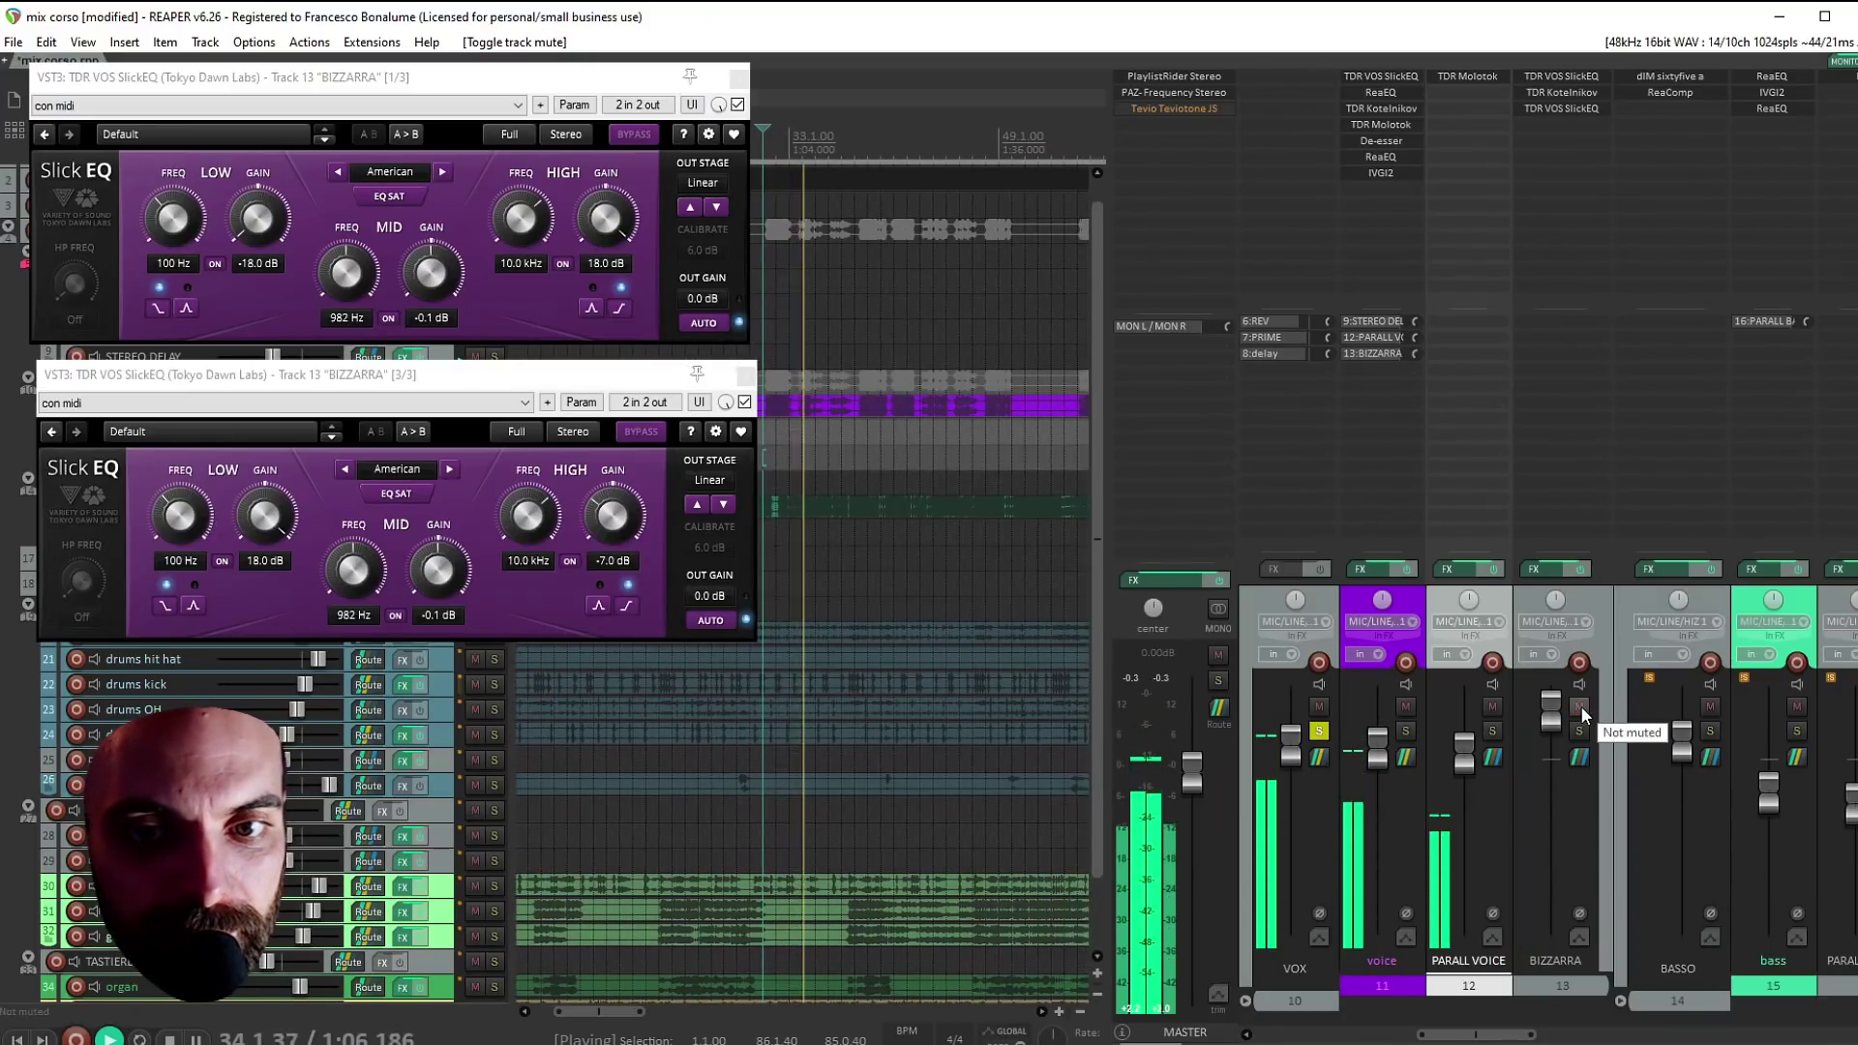
drag(1549, 725, 1548, 720)
Close both SlickEQ windows and unsolo the VOX folder to play the full mix
click(738, 370)
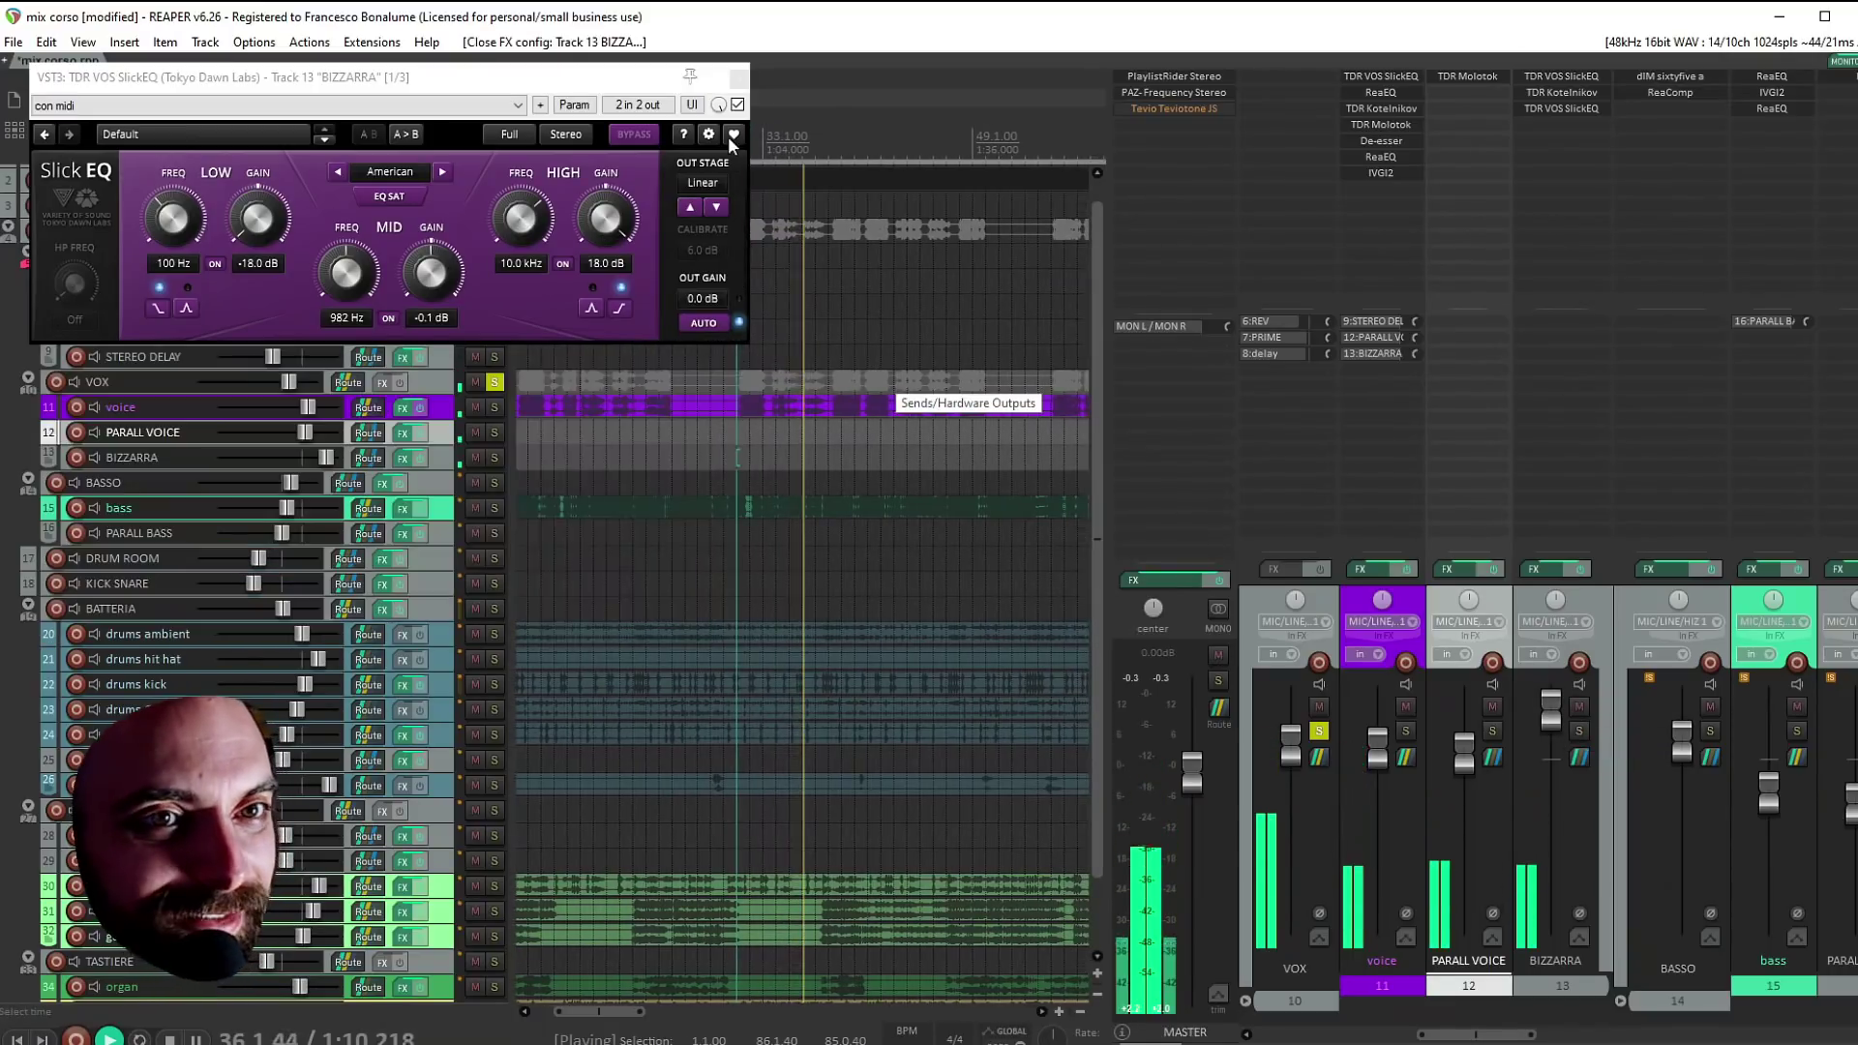
click(738, 76)
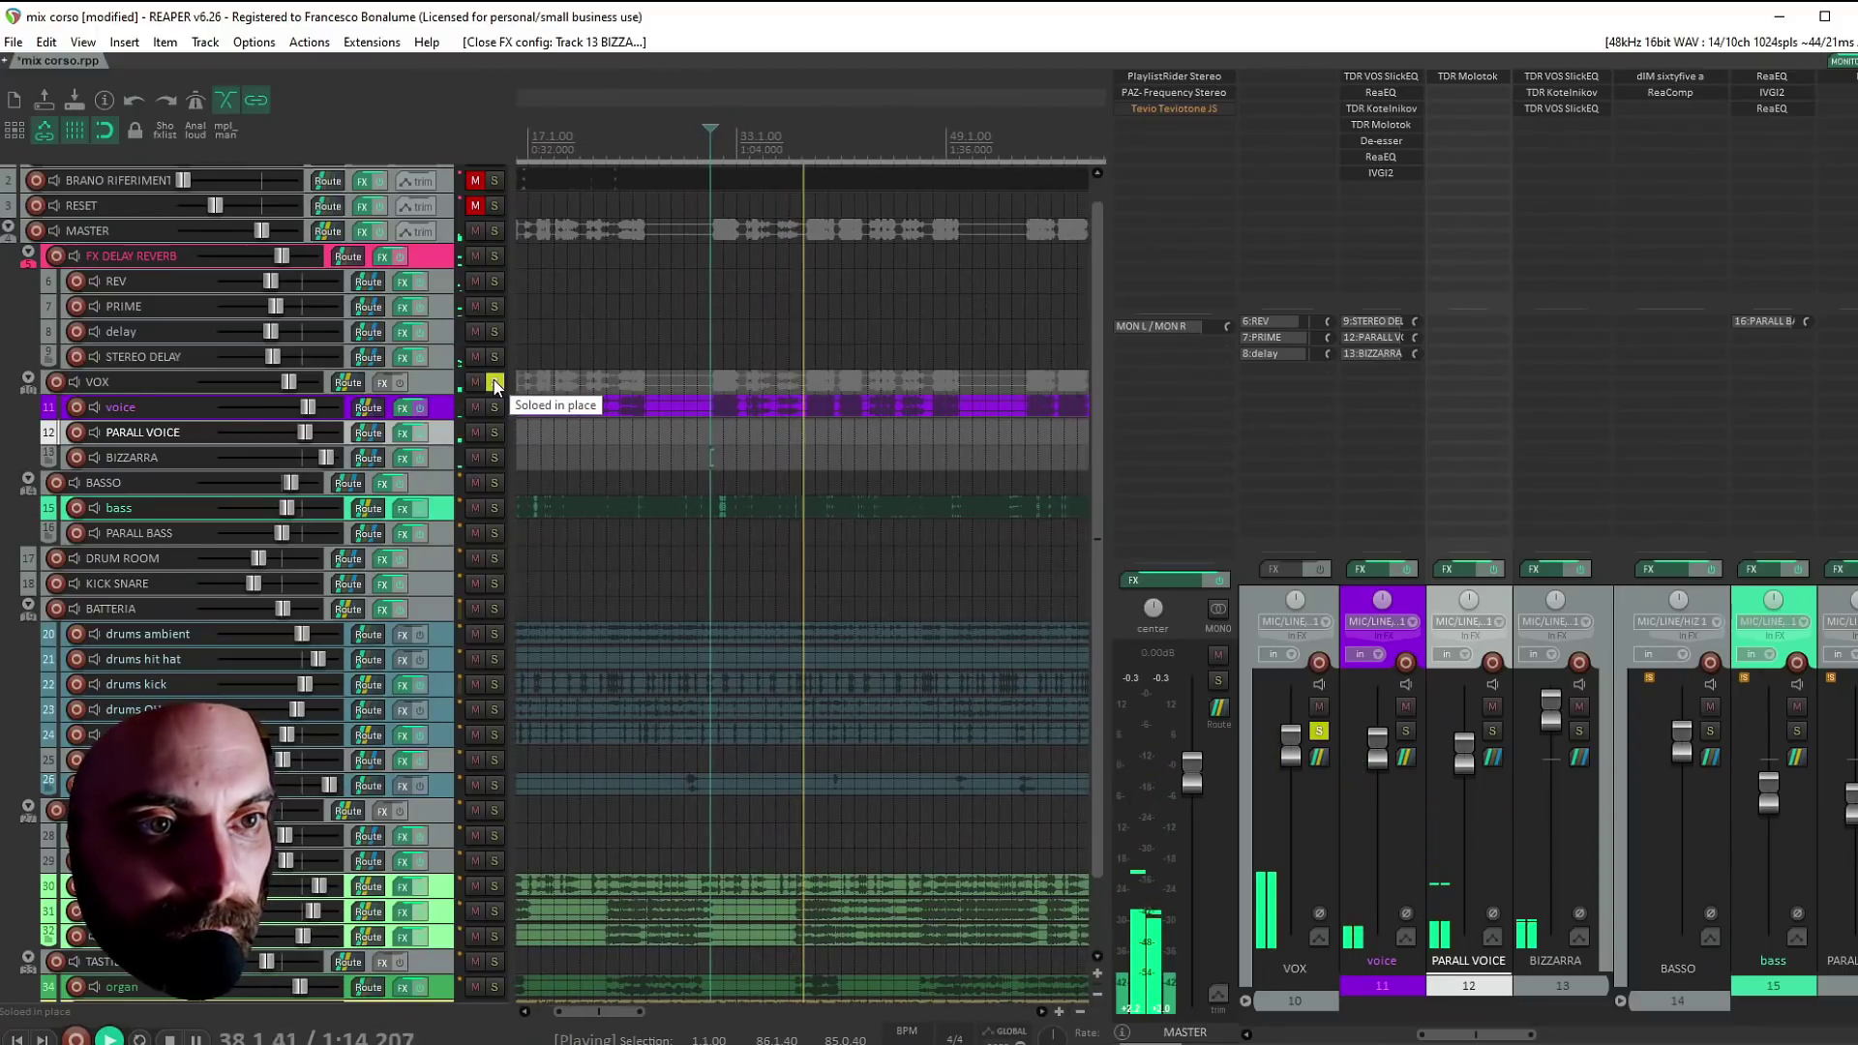
click(494, 382)
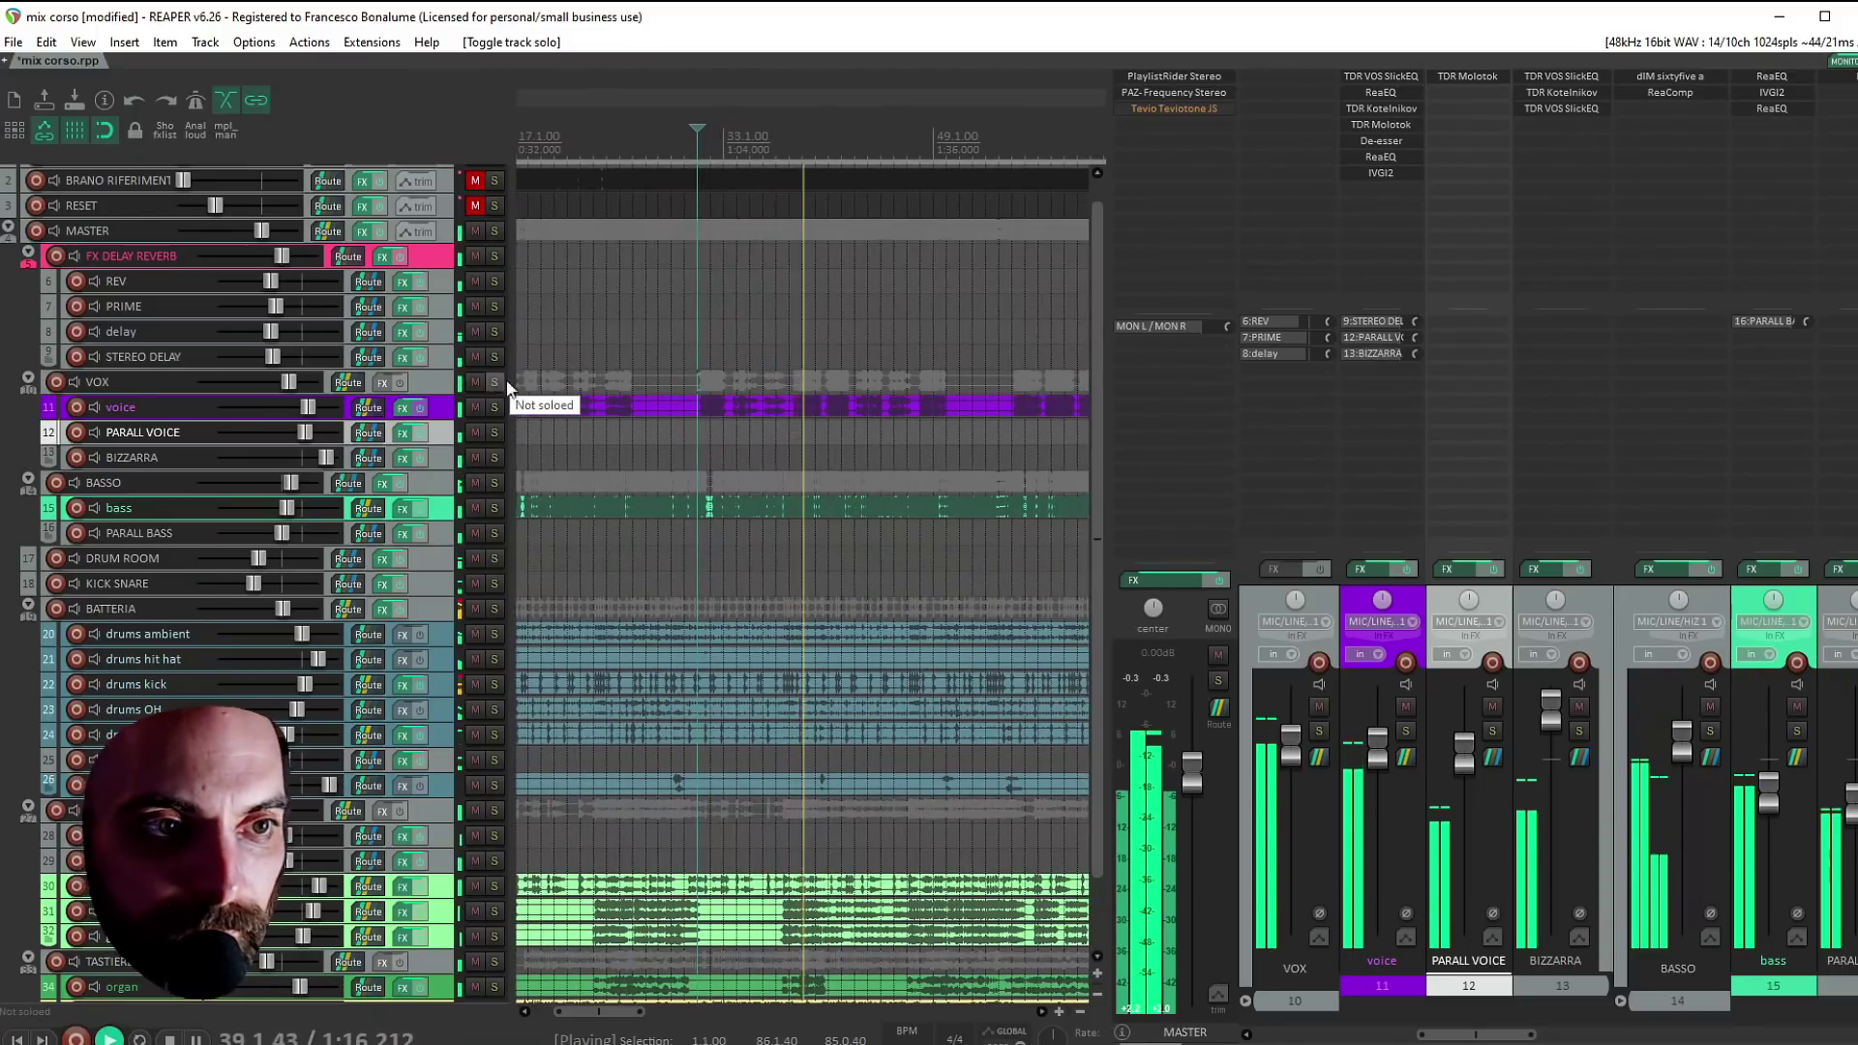
Lower the BIZZARRA fader to about +8.7 dB and compare the full mix with the track muted and unmuted
drag(1554, 715, 1552, 718)
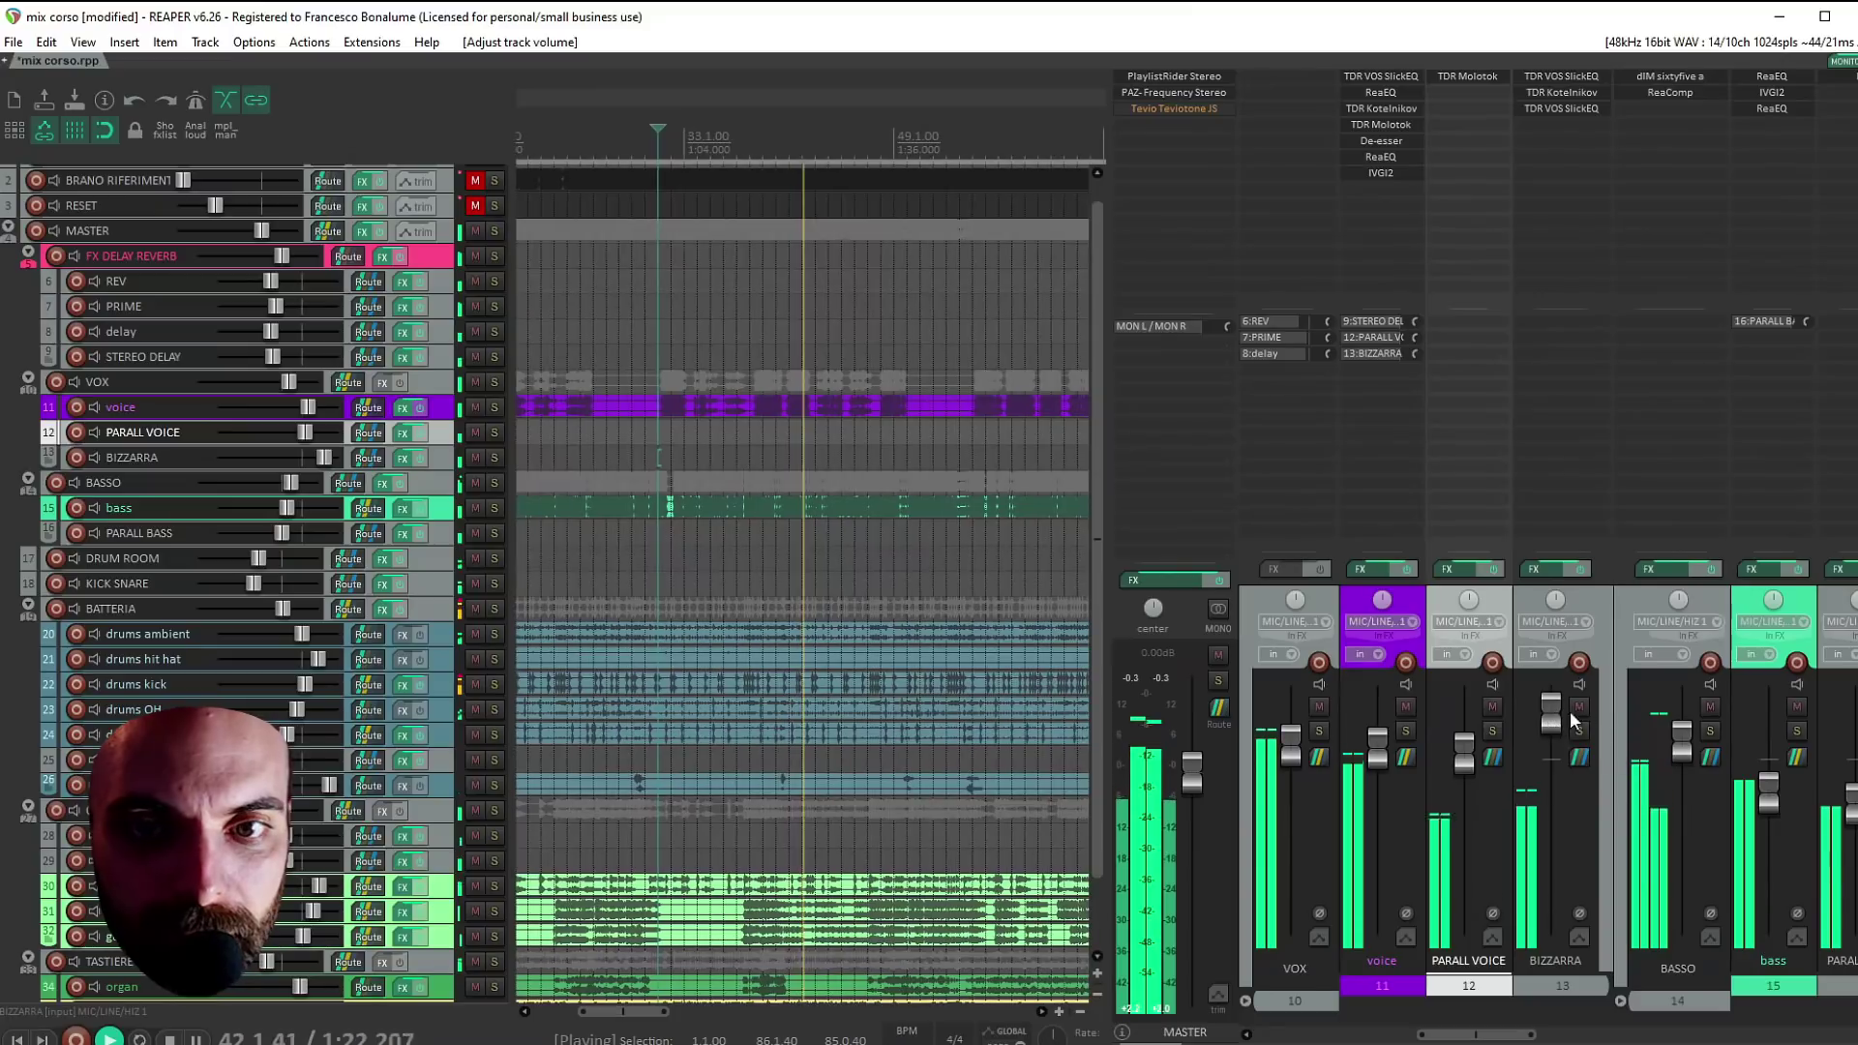
click(1579, 708)
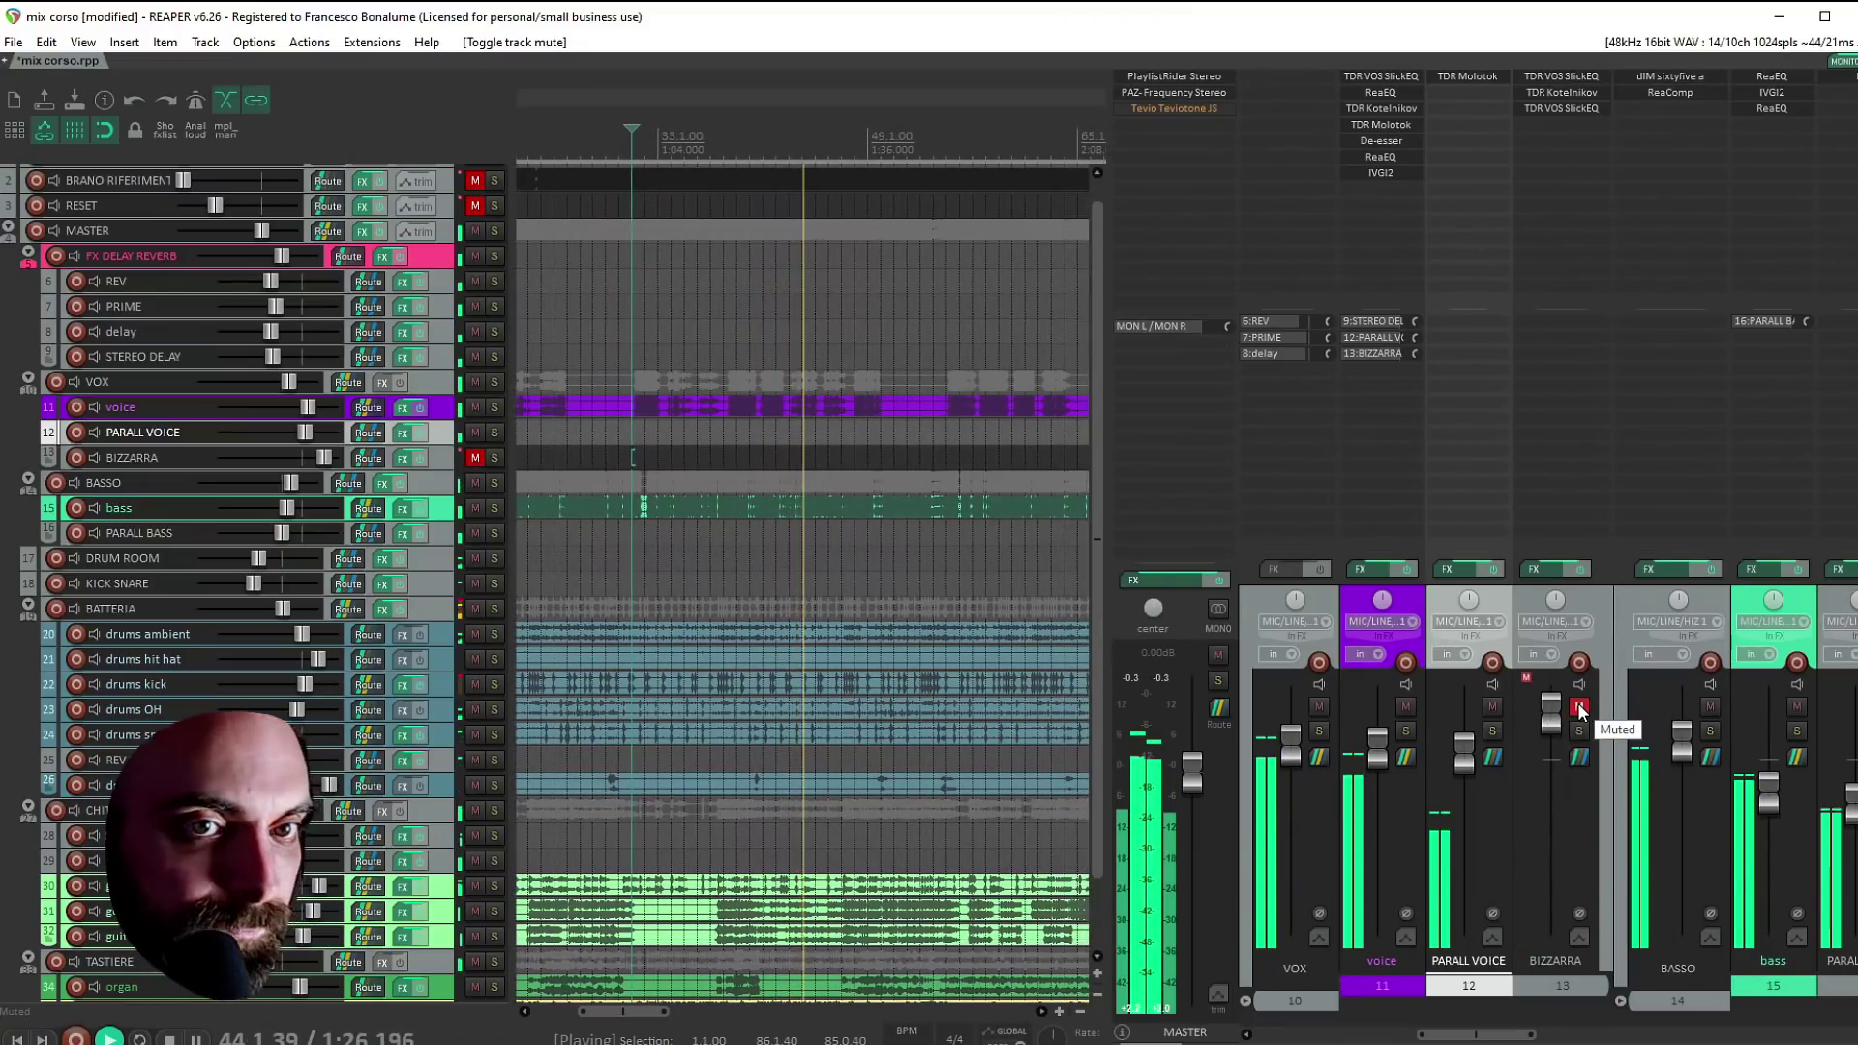
click(1578, 707)
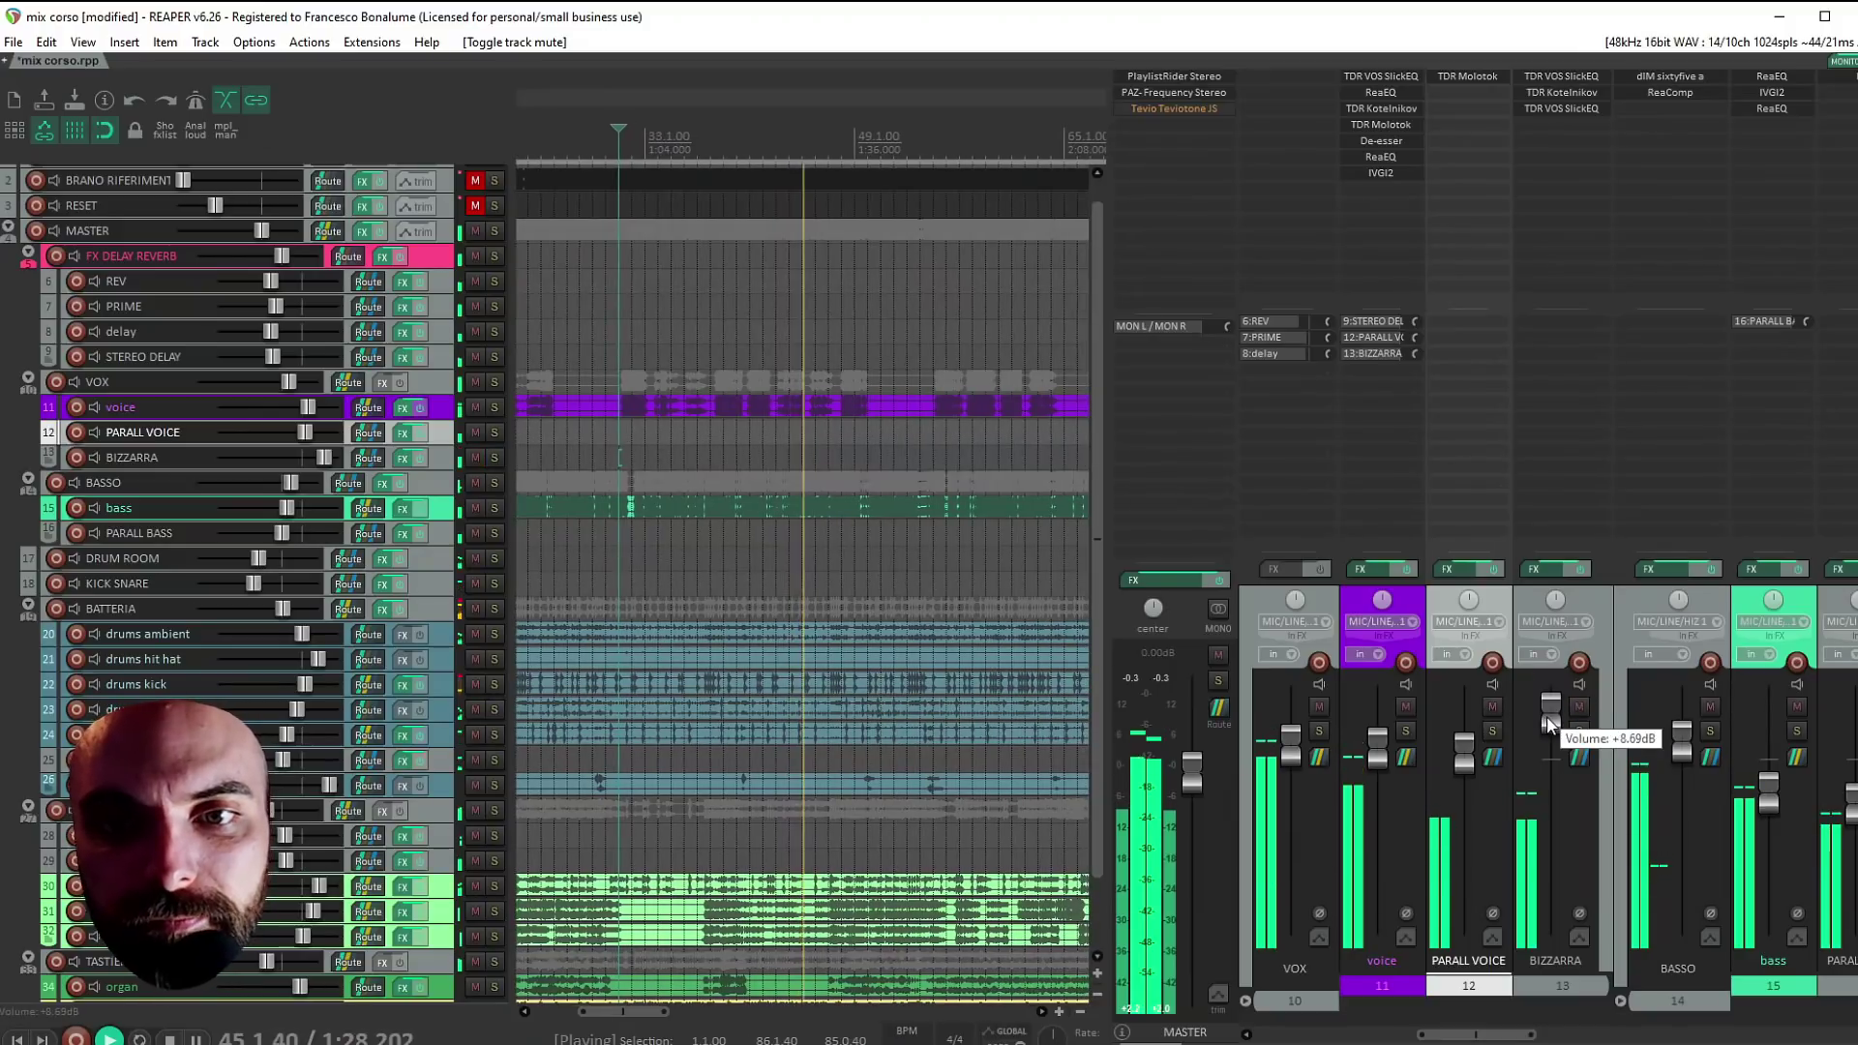
Lower the VOX fader slightly while comparing the mix with the master's Teviotone plugin enabled, leaving that plugin bypassed
shift+click(1192, 106)
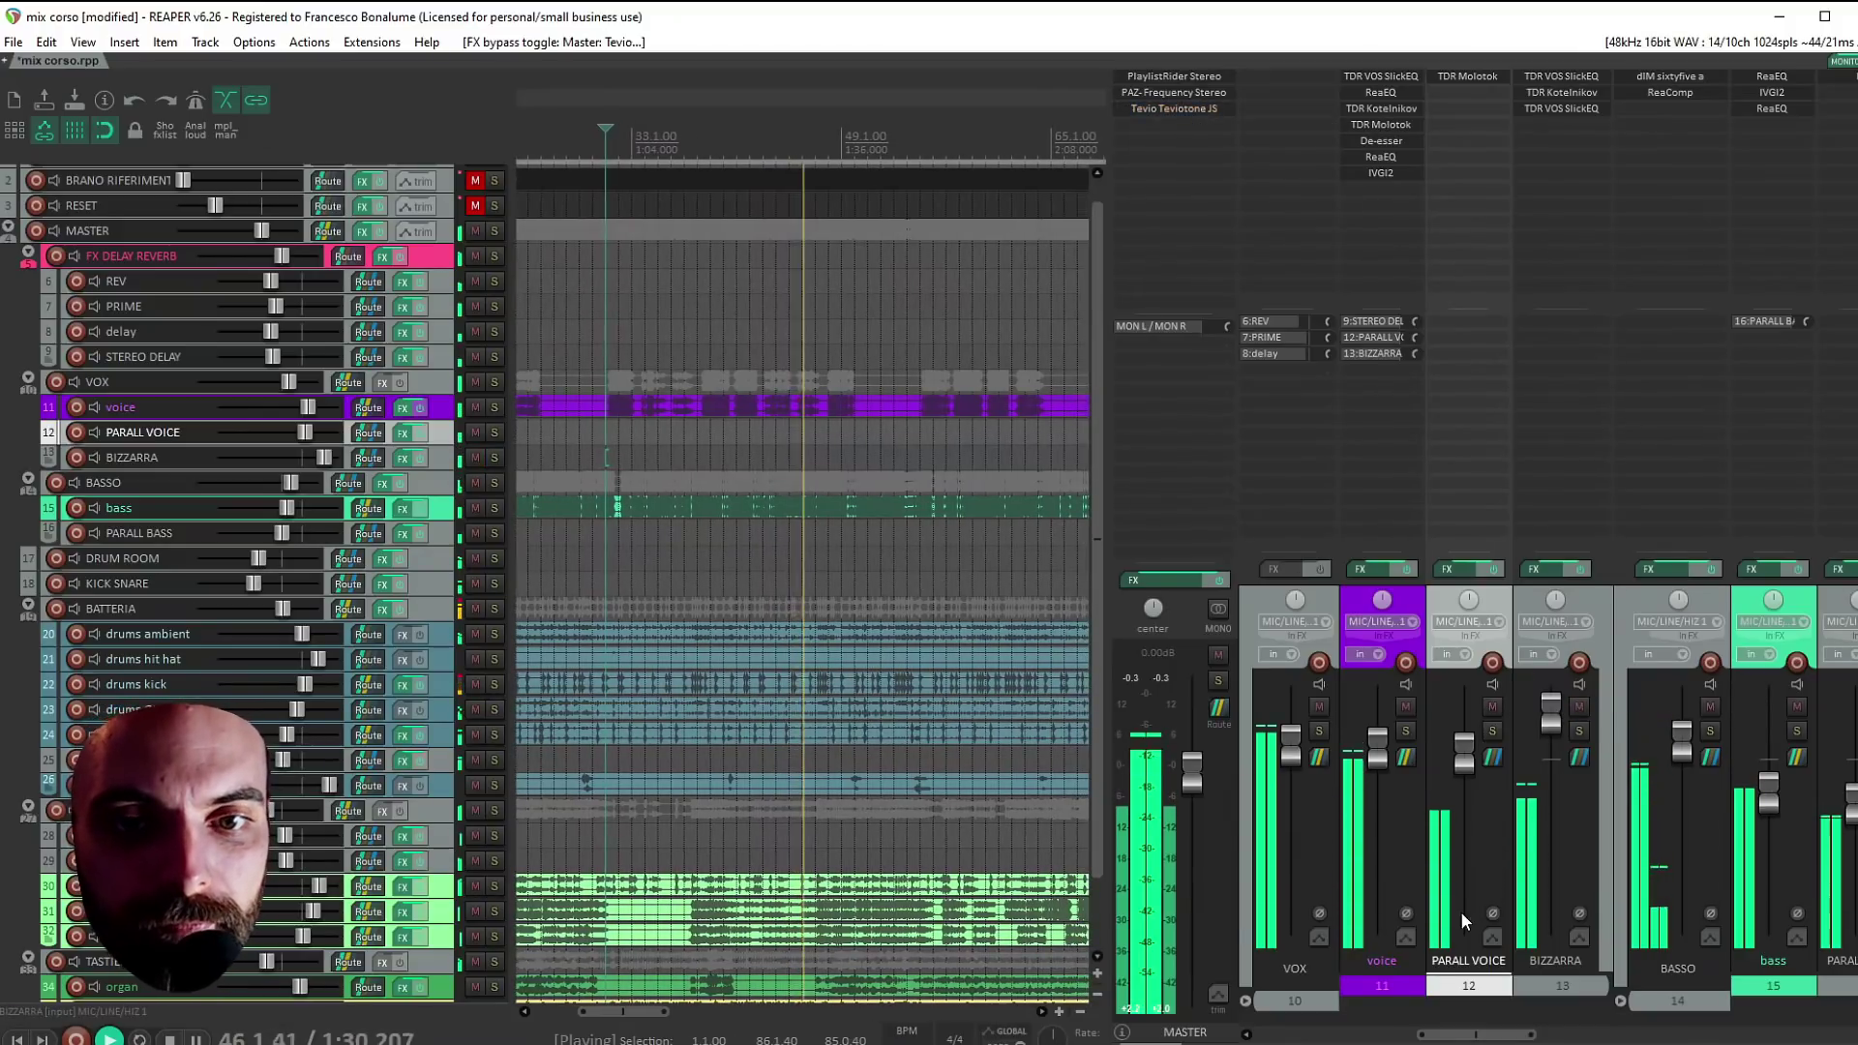
drag(1297, 742, 1292, 755)
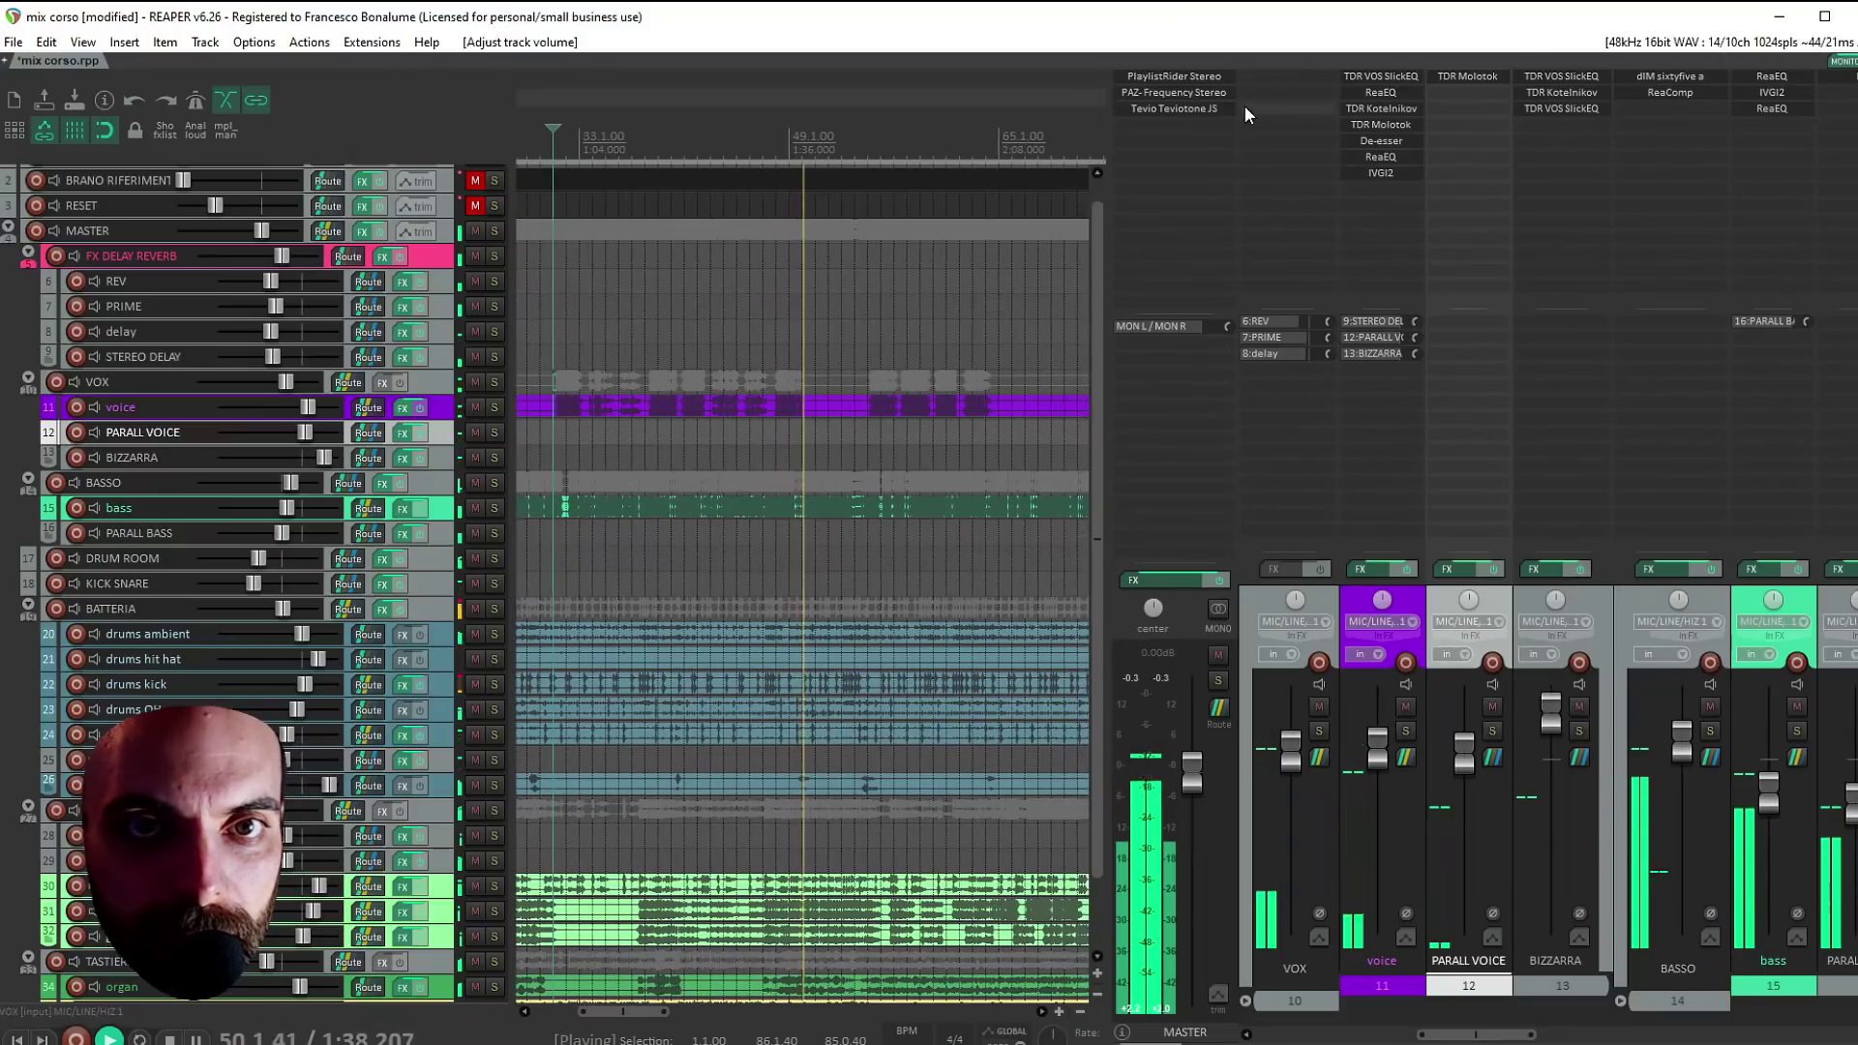
click(1190, 119)
shift+click(1189, 109)
click(1283, 325)
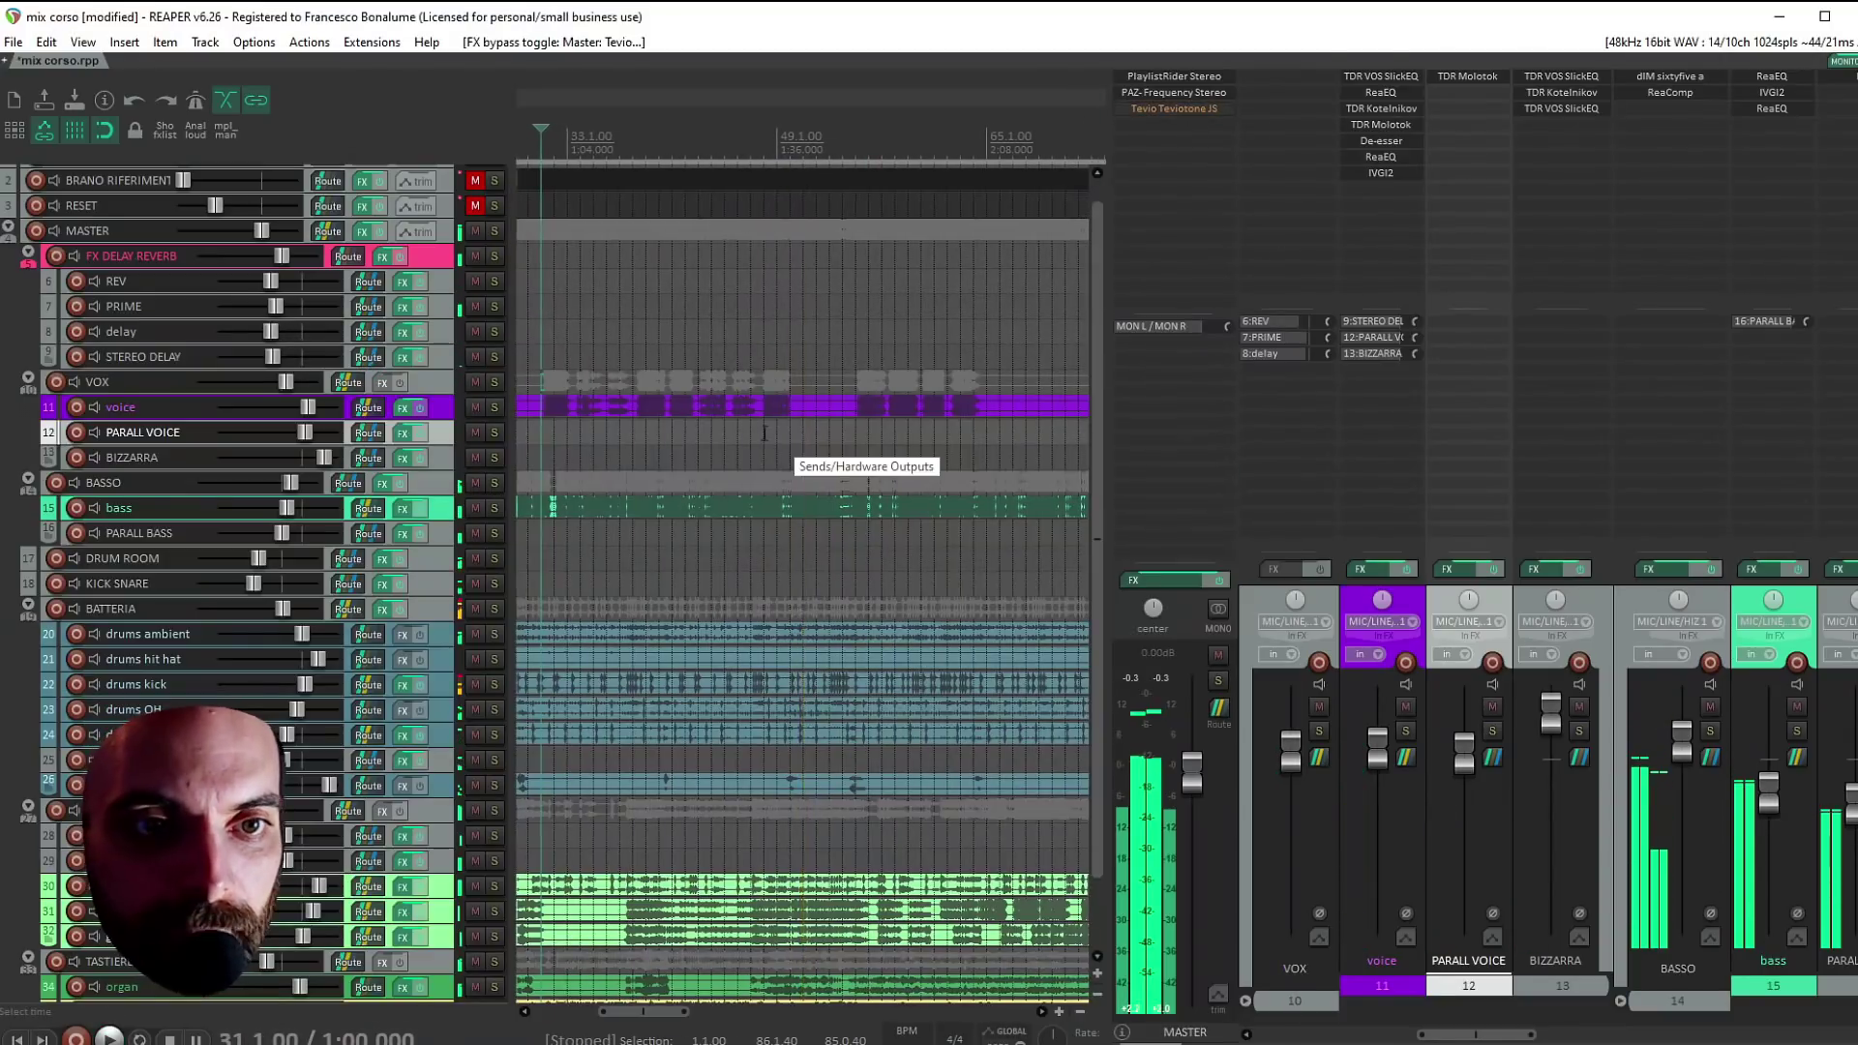
Solo the VOX folder and add a new track named SATUR directly below BIZZARRA
scroll(764, 433, down, 5)
click(494, 382)
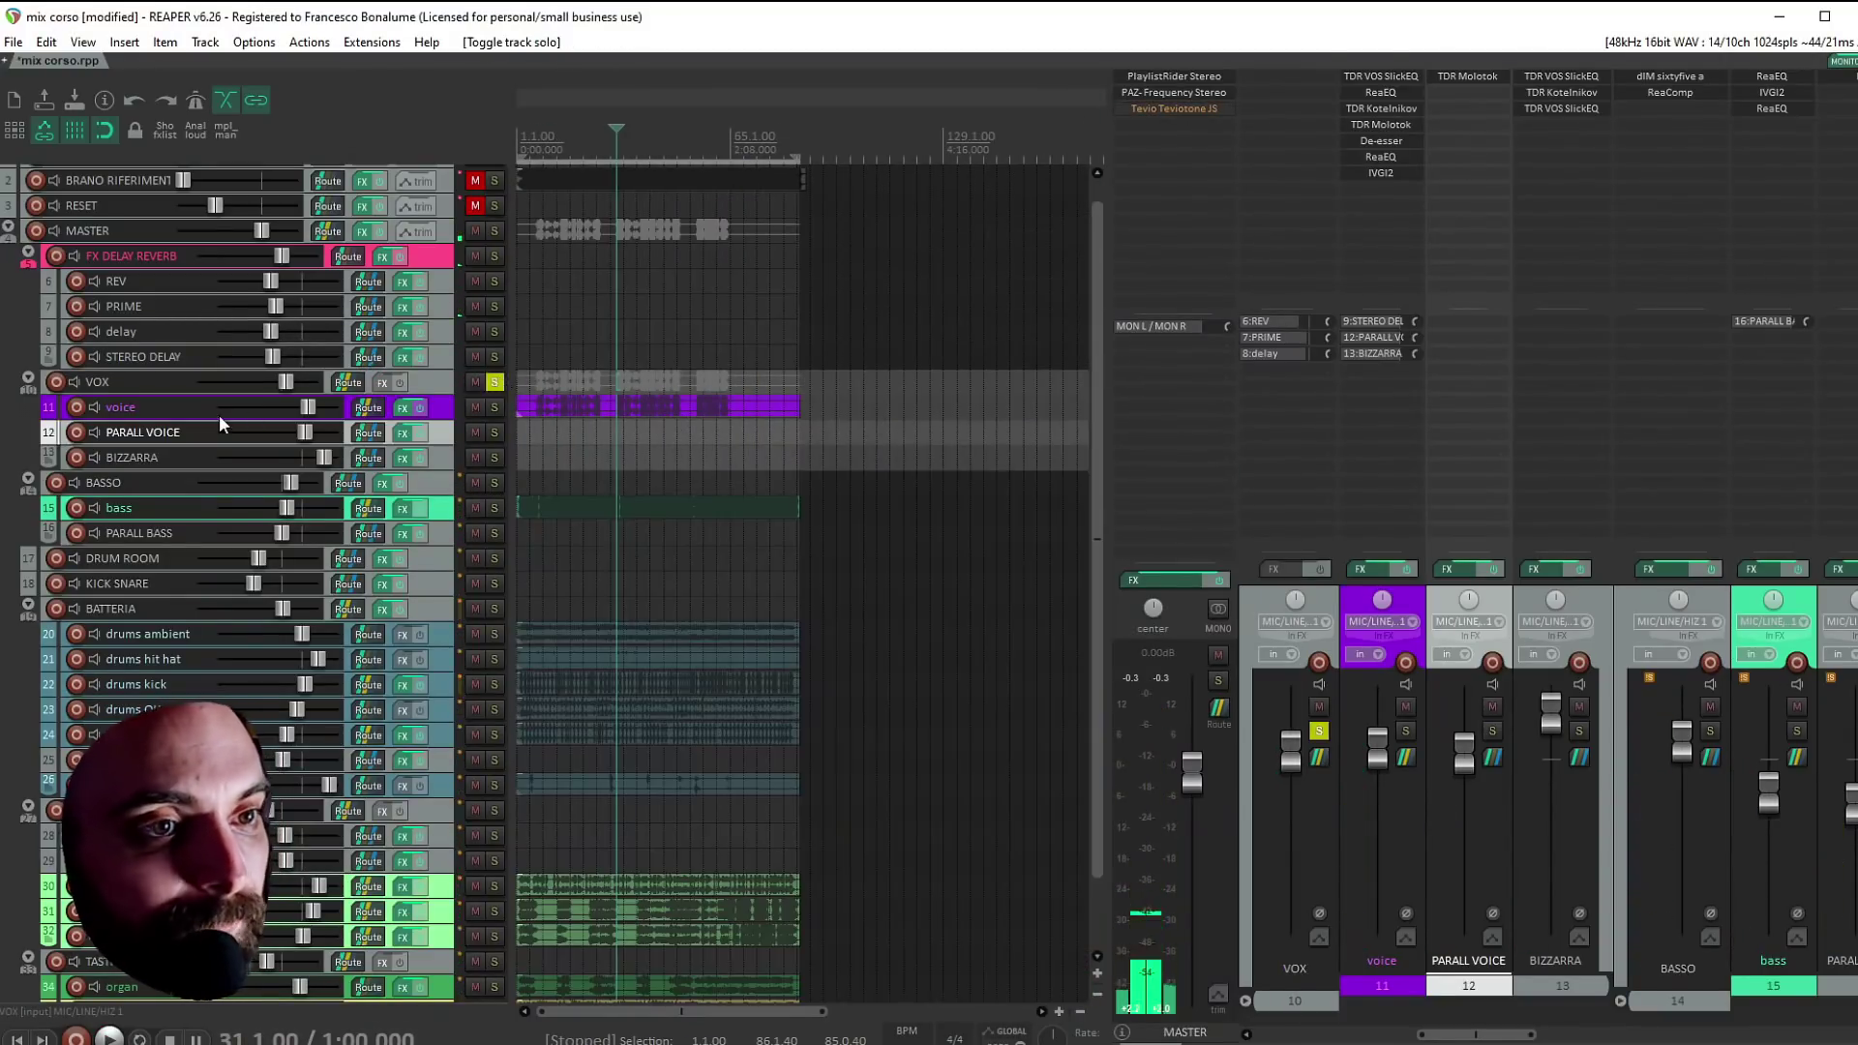
click(112, 380)
click(121, 455)
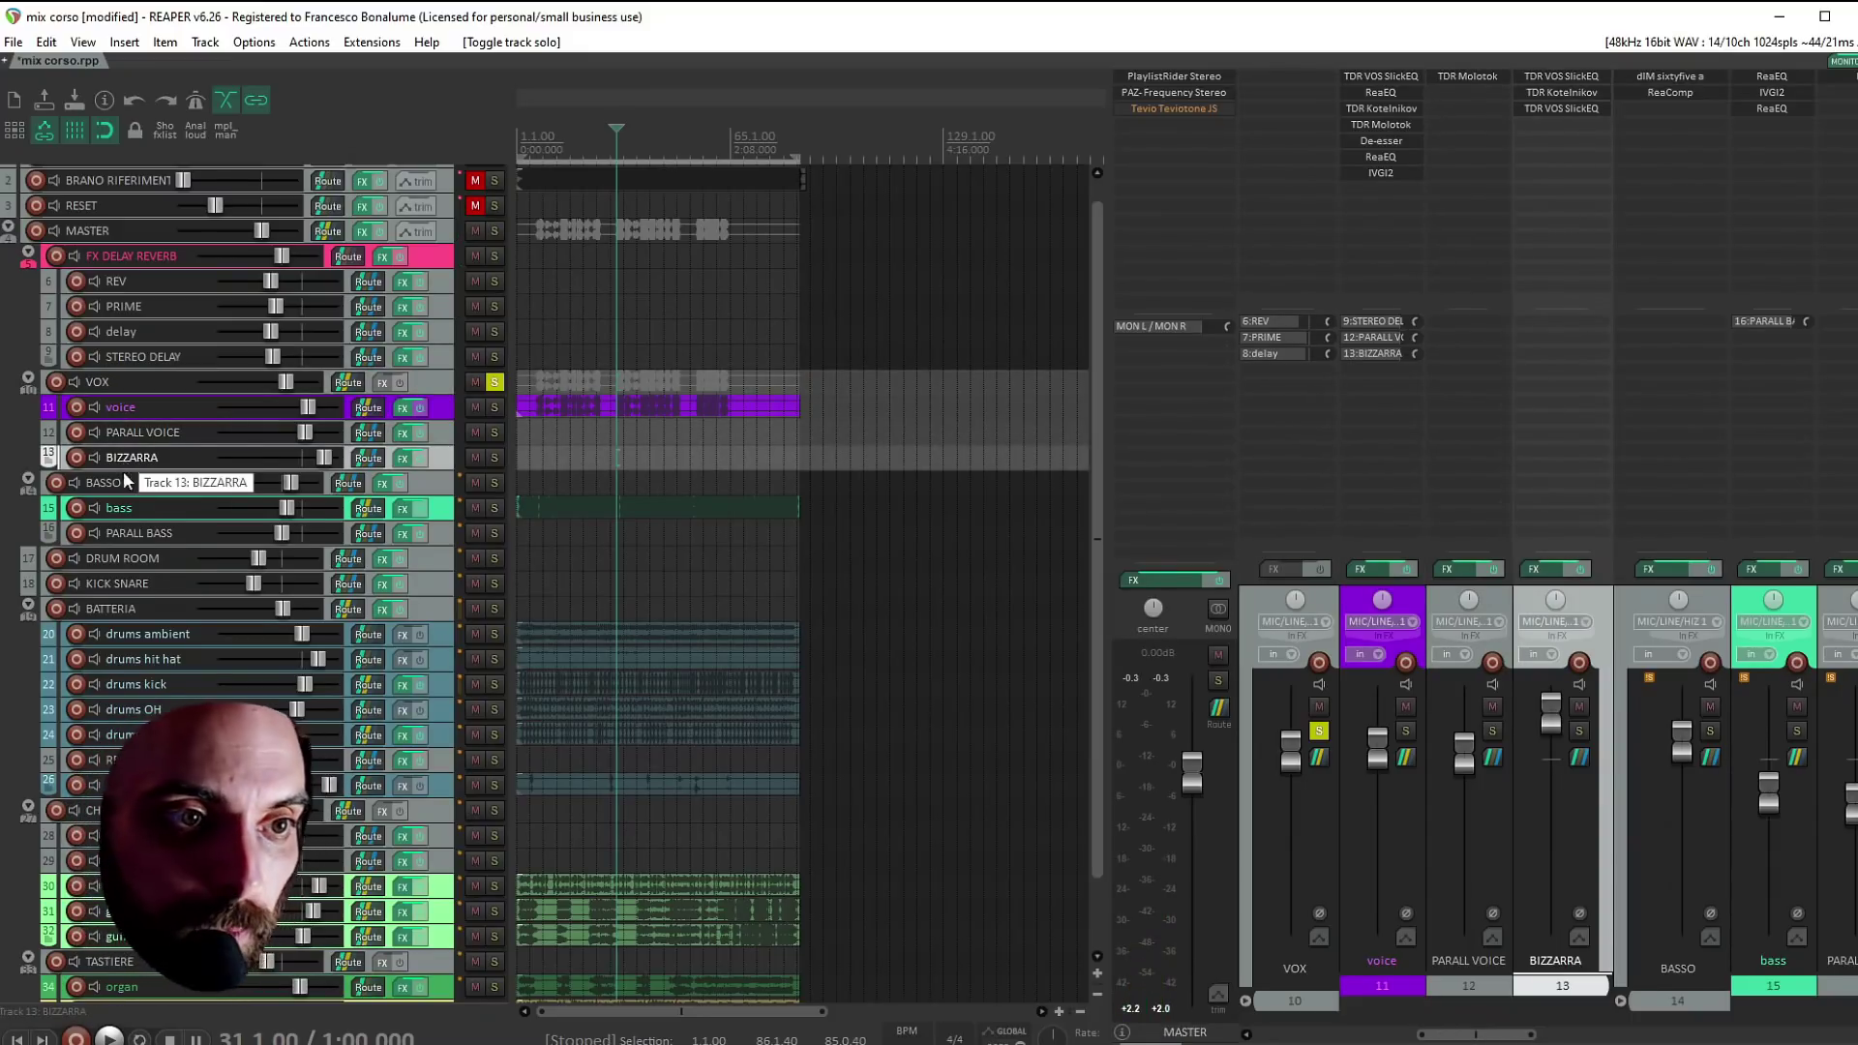
key(ctrl+t)
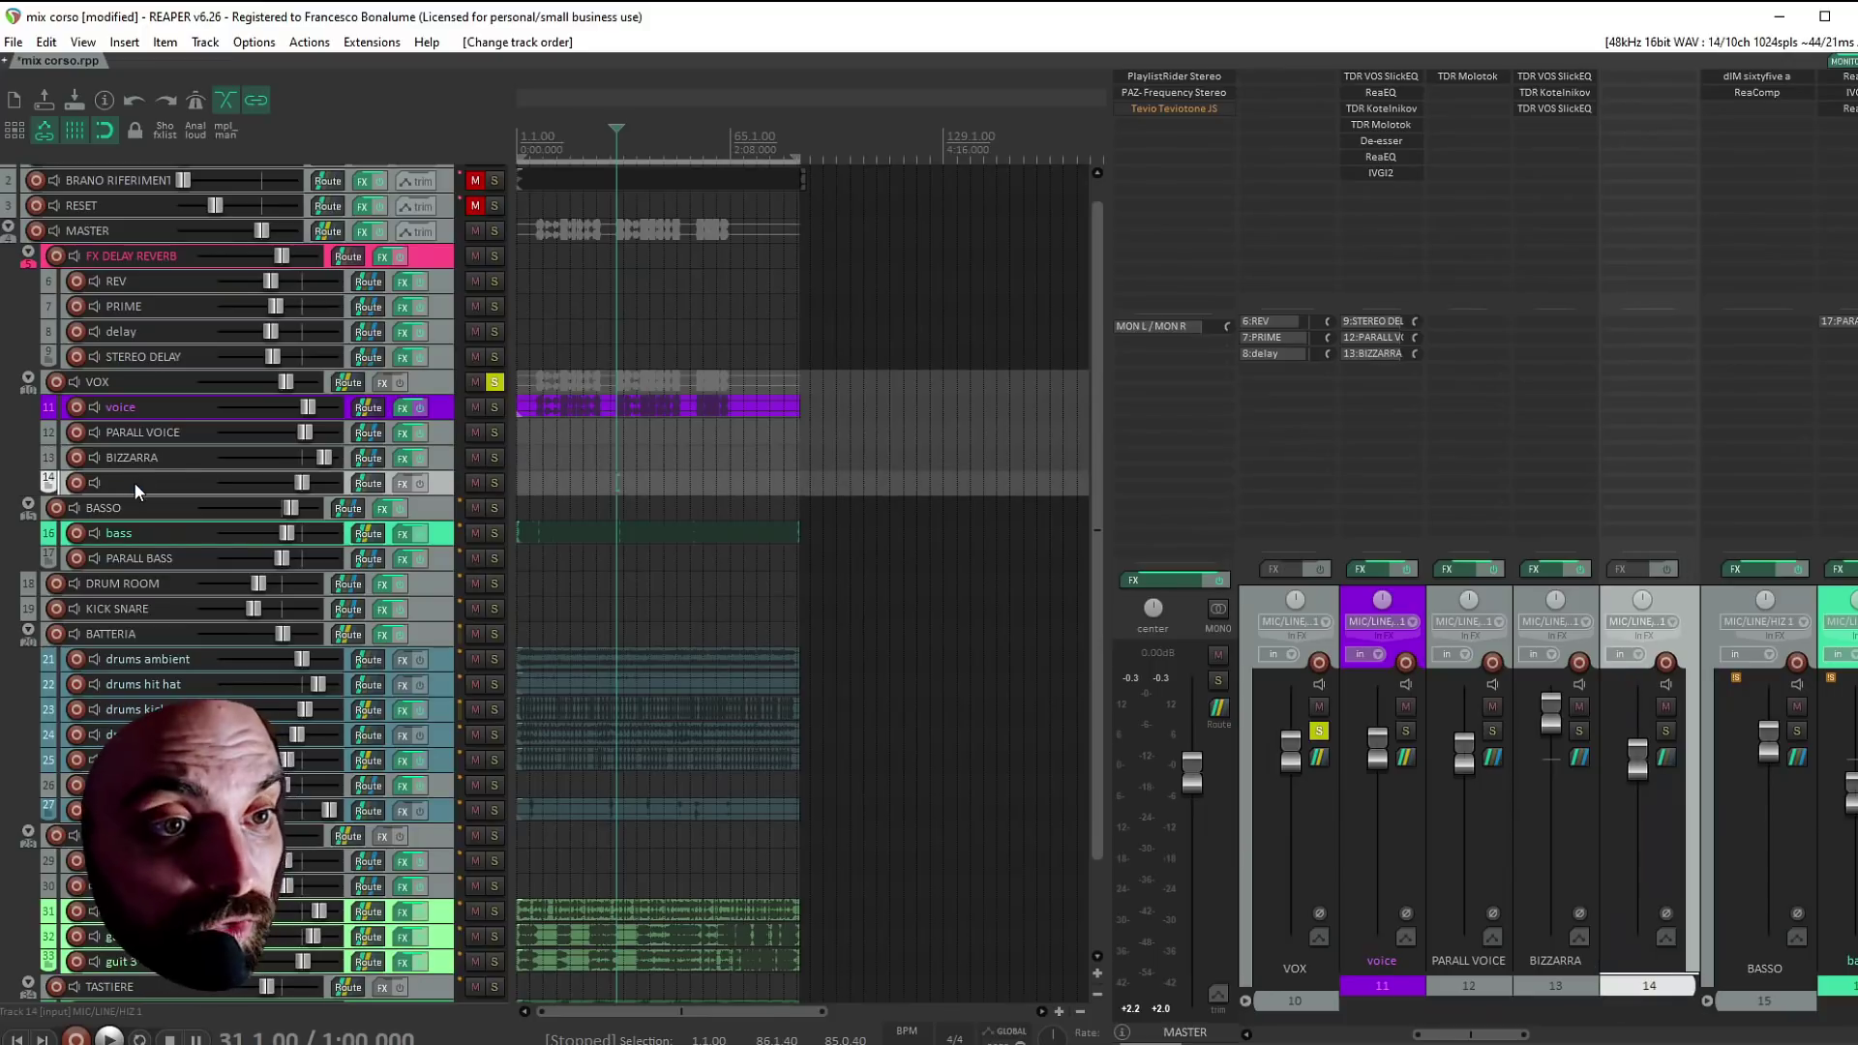
double_click(135, 487)
text(SATUR)
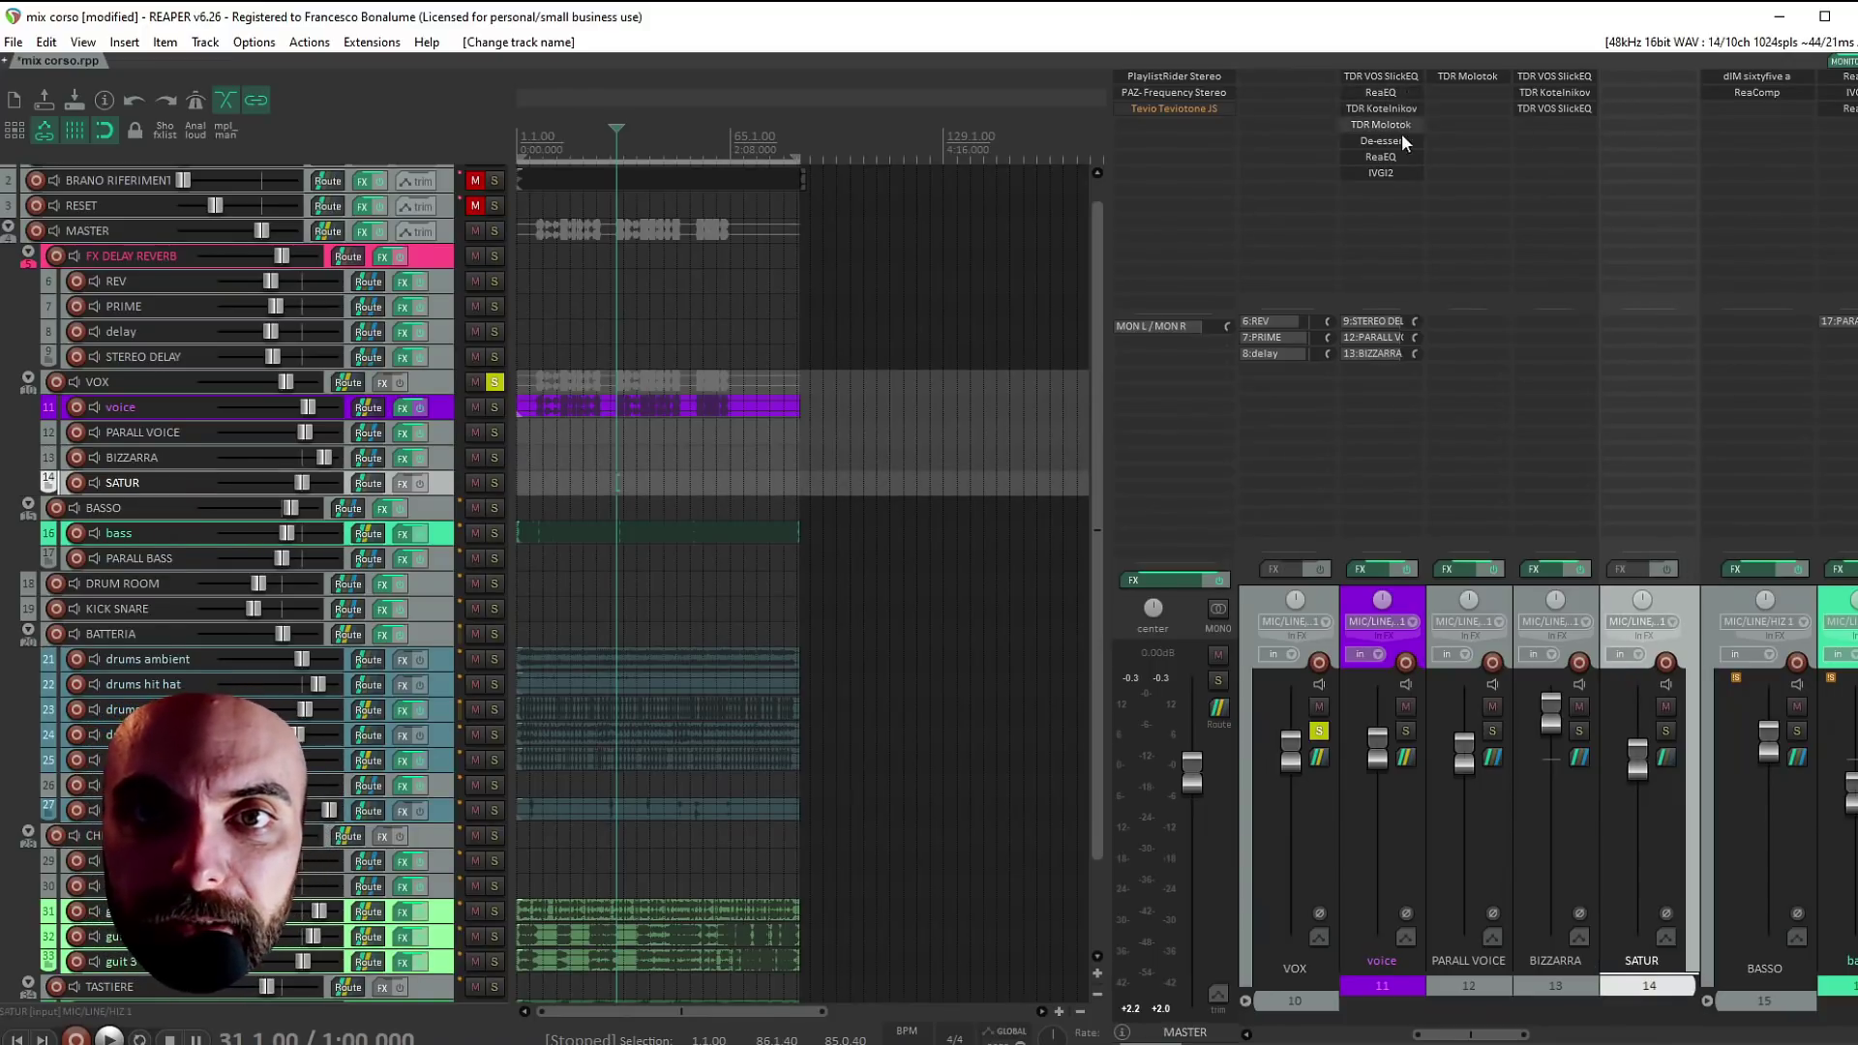
Copy the voice track's IVGI2 plugin onto SATUR, open the copy and start playback
drag(1646, 82, 1644, 75)
click(1645, 75)
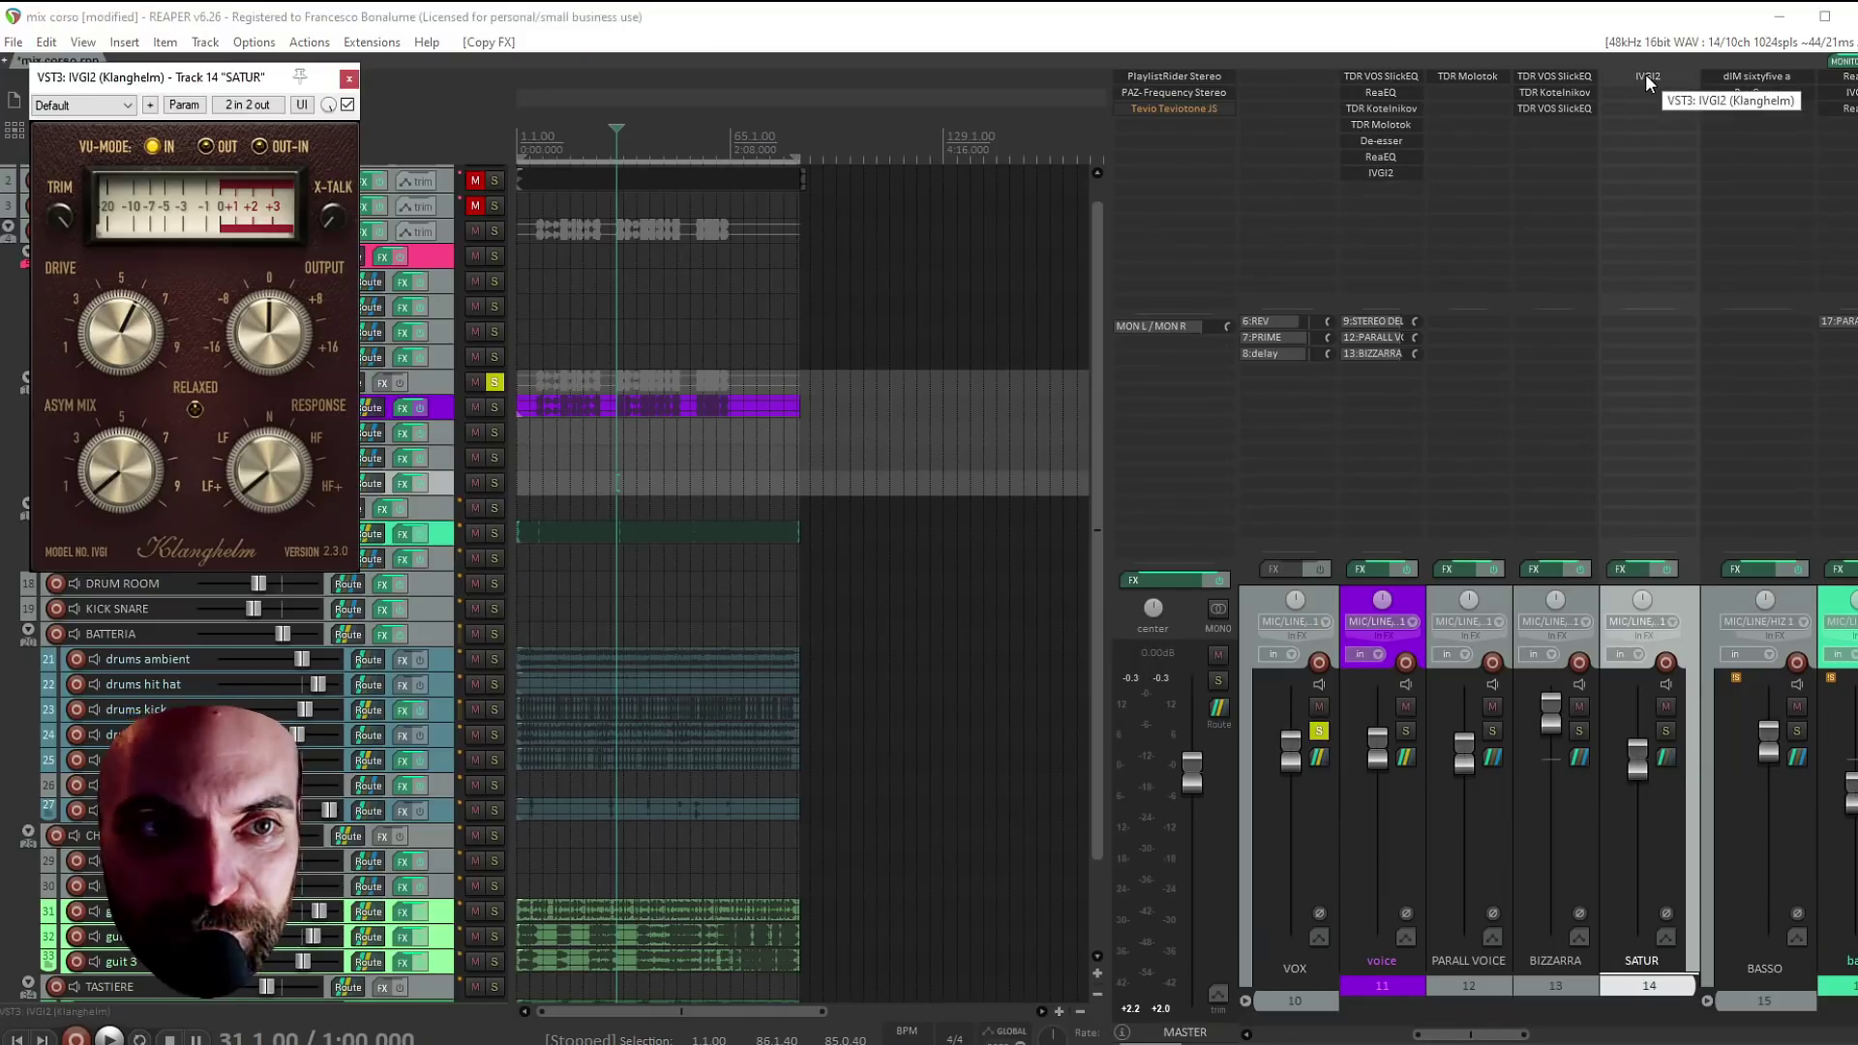
key(space)
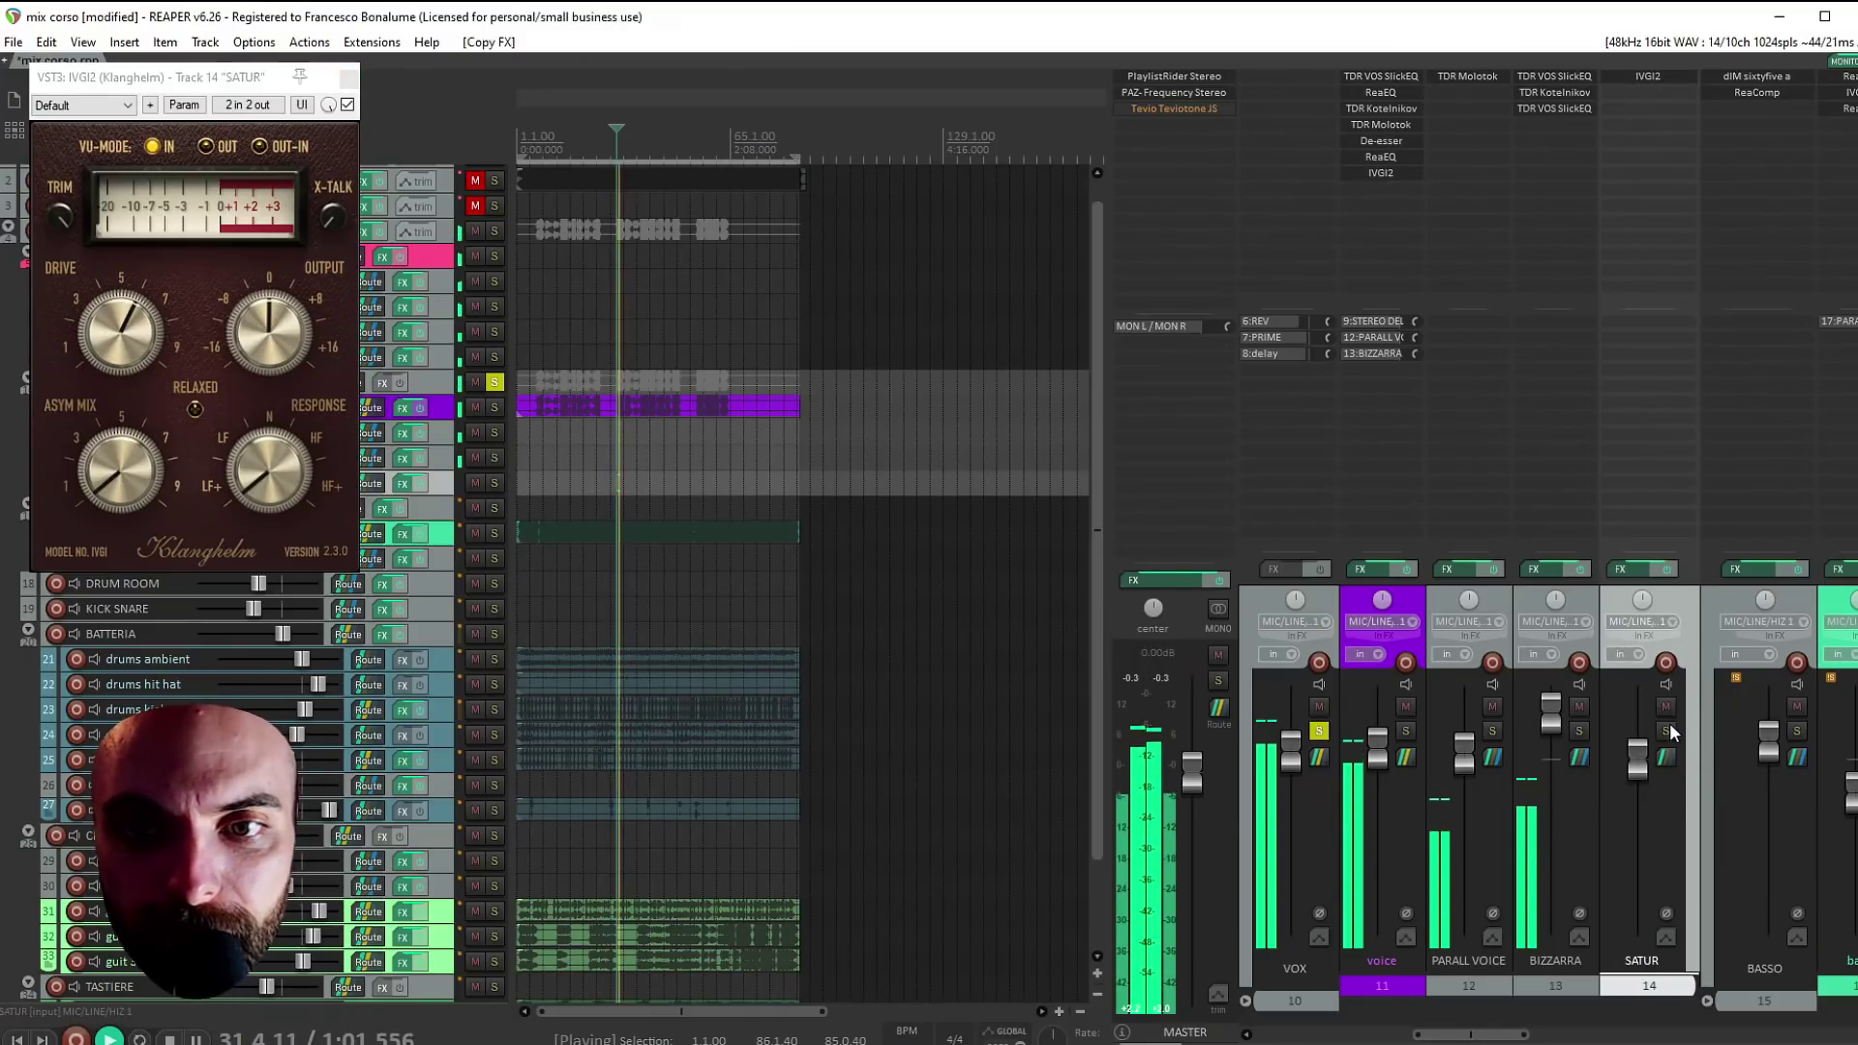
Solo SATUR, route a send from the voice track to it and lower its fader
ctrl+alt+click(1666, 728)
drag(1372, 404, 1668, 366)
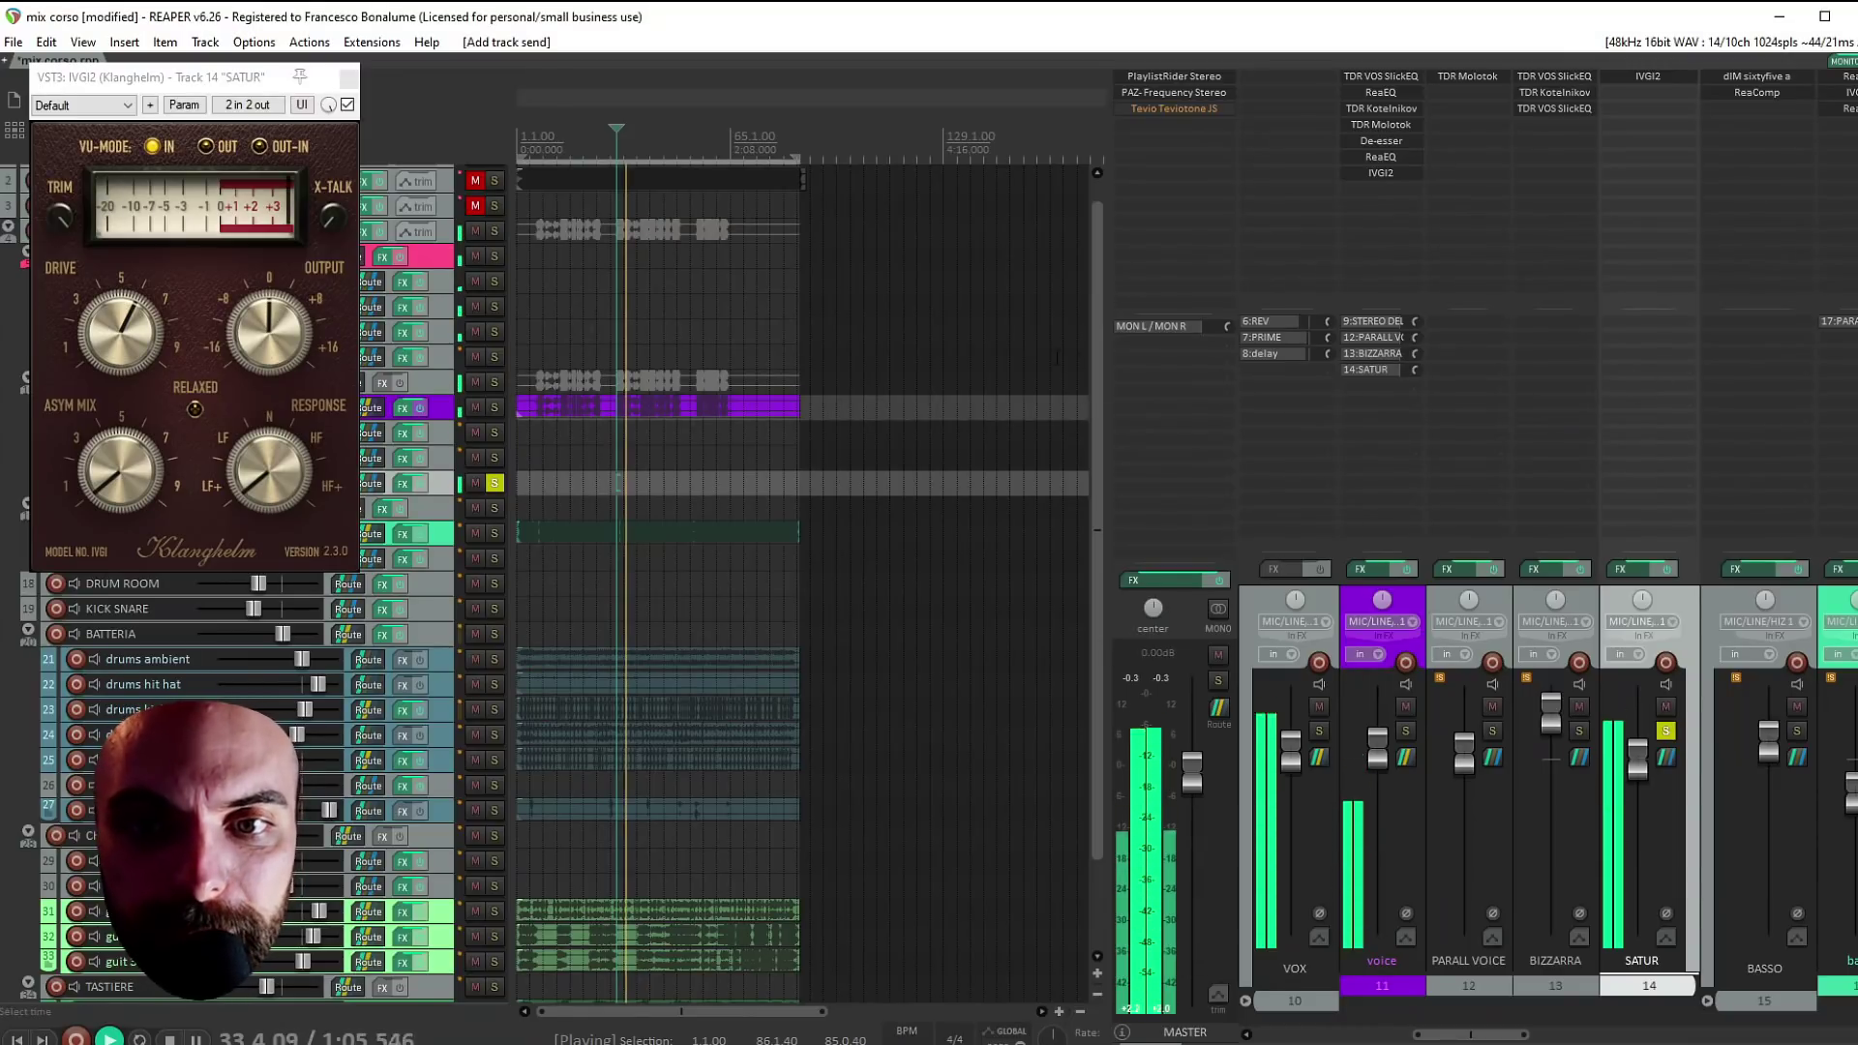
drag(1639, 811, 1637, 824)
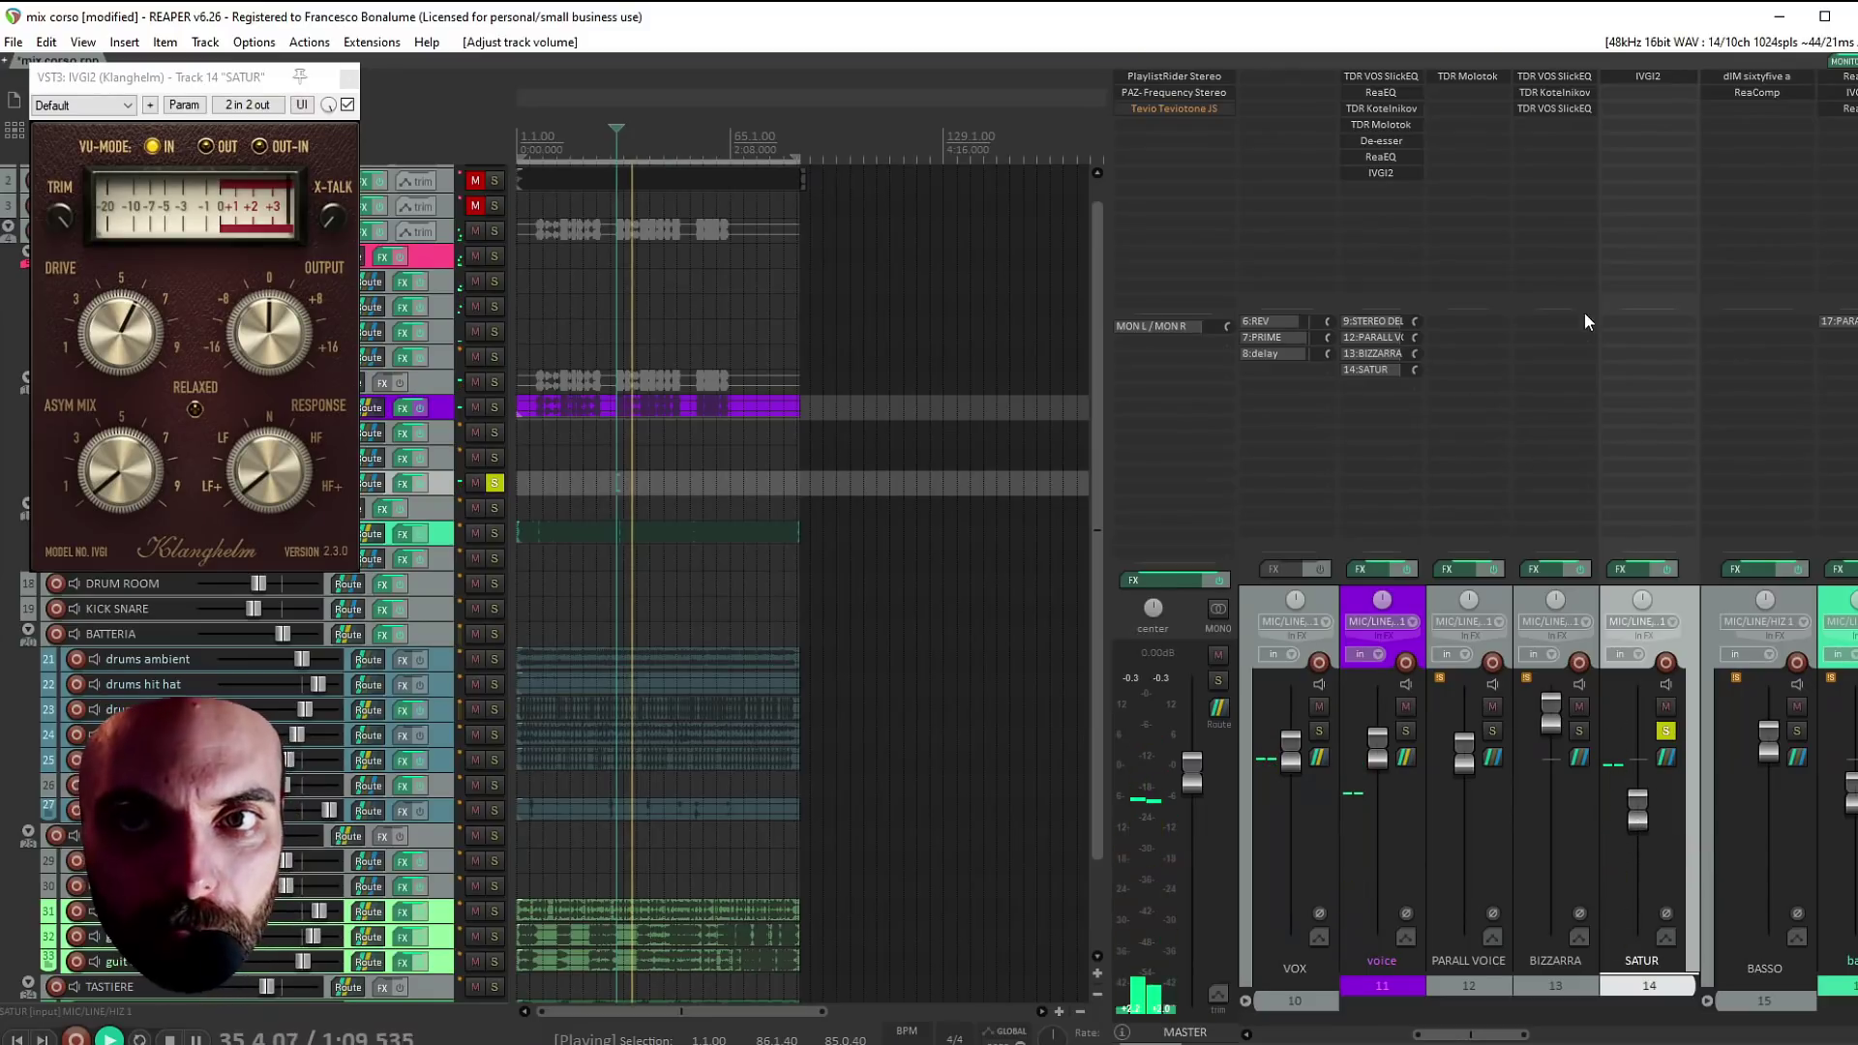
Add ReaEQ after IVGI2 on the SATUR track and place its window beside the IVGI2 window
double_click(1640, 94)
text(reae)
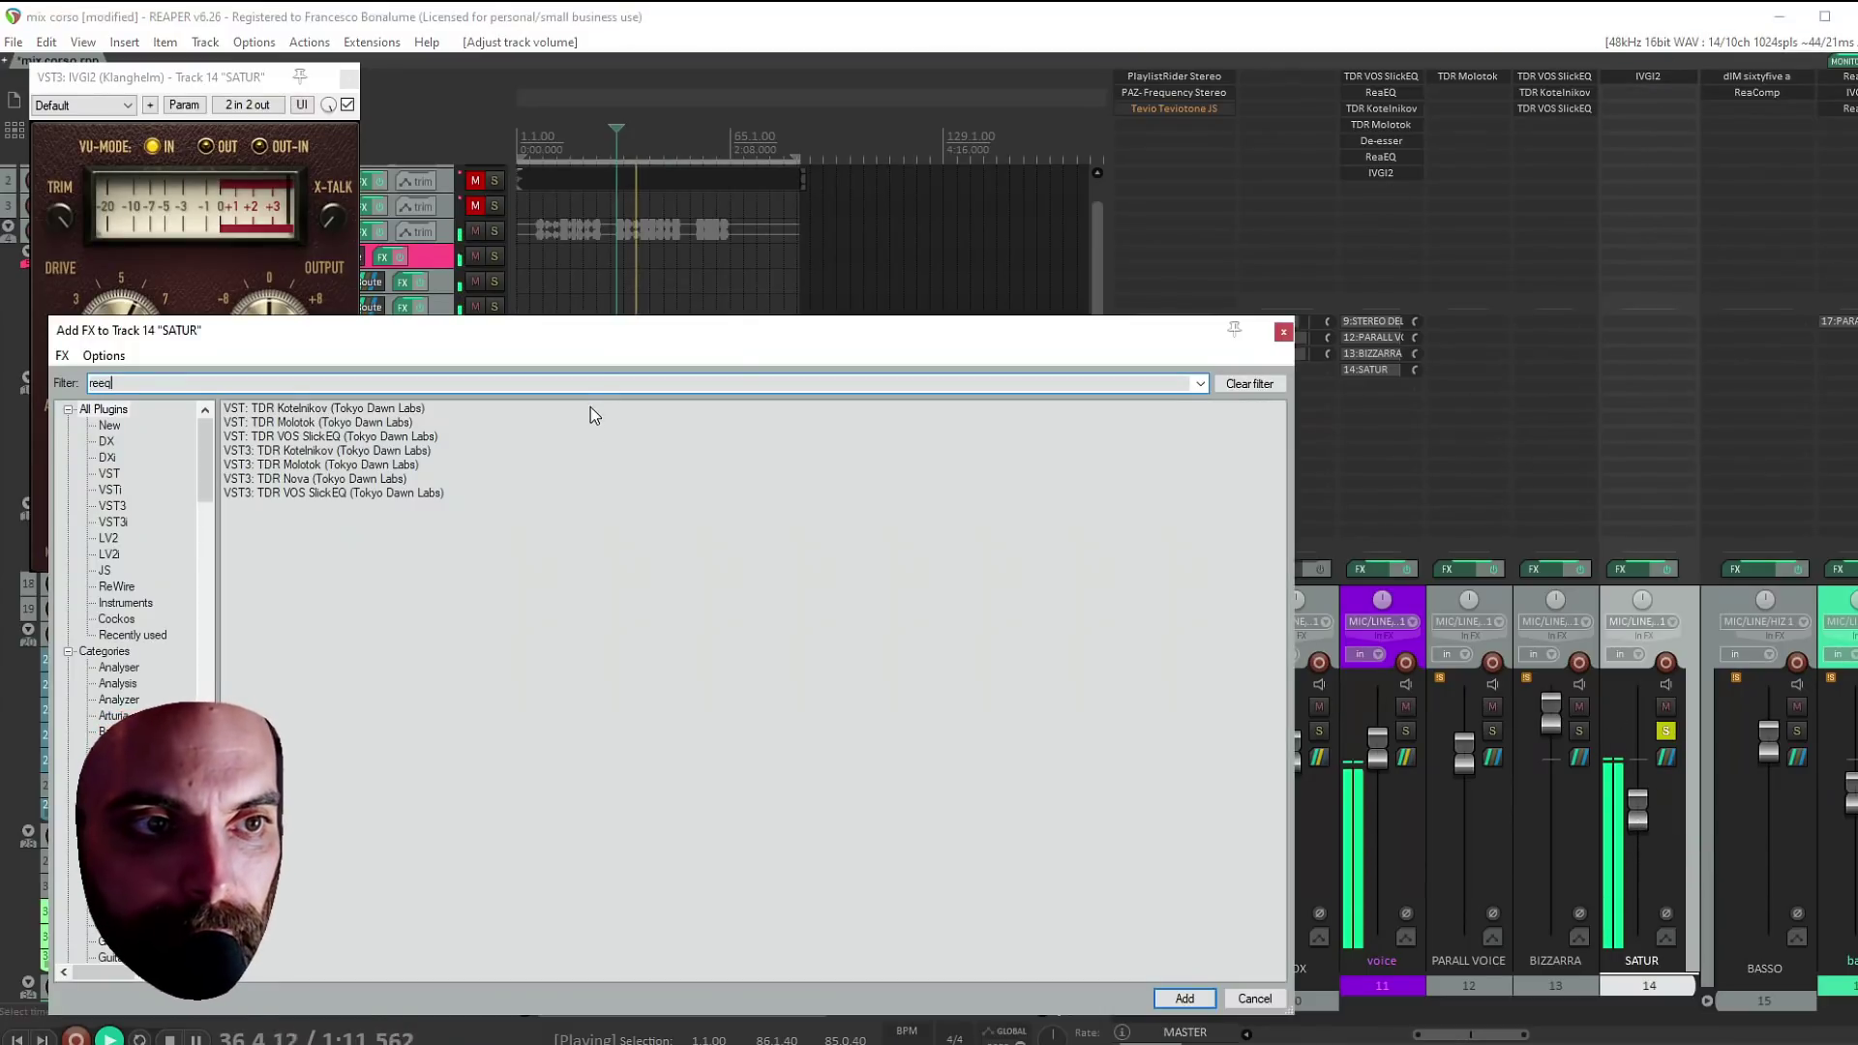
text(q)
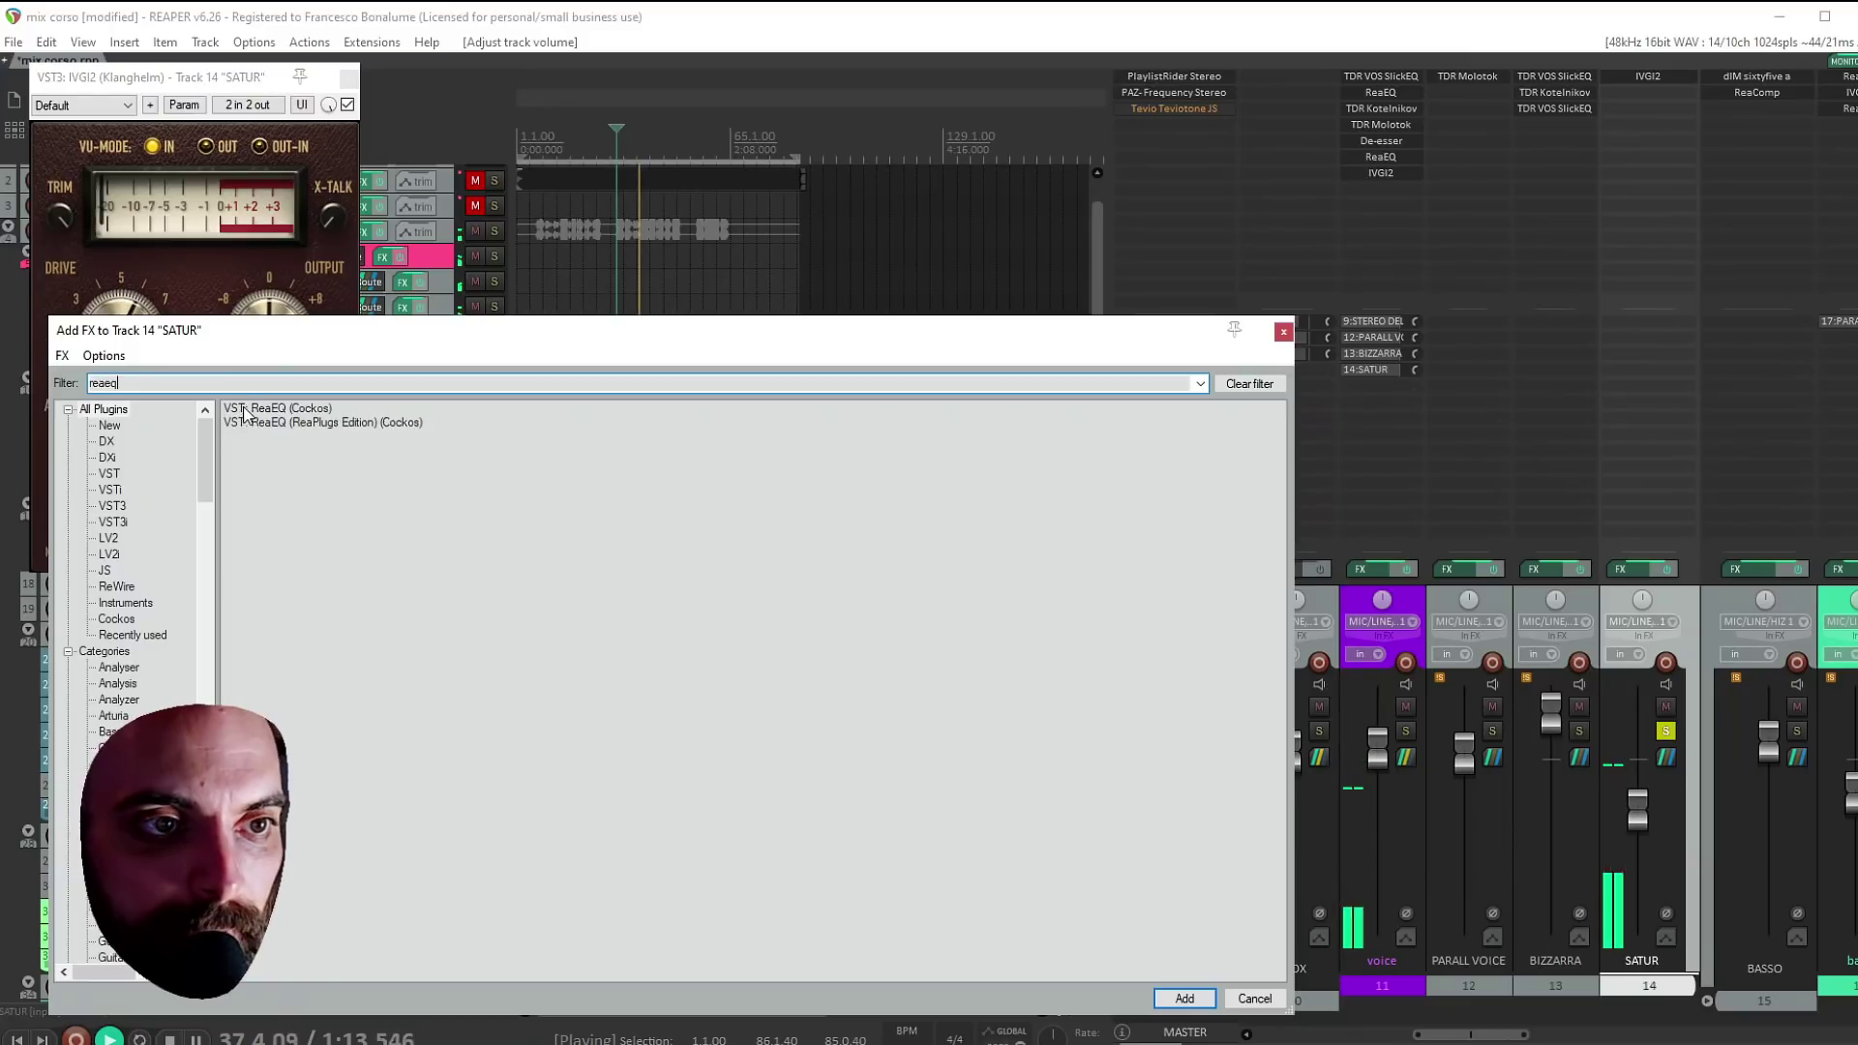
key(Return)
drag(430, 143, 759, 219)
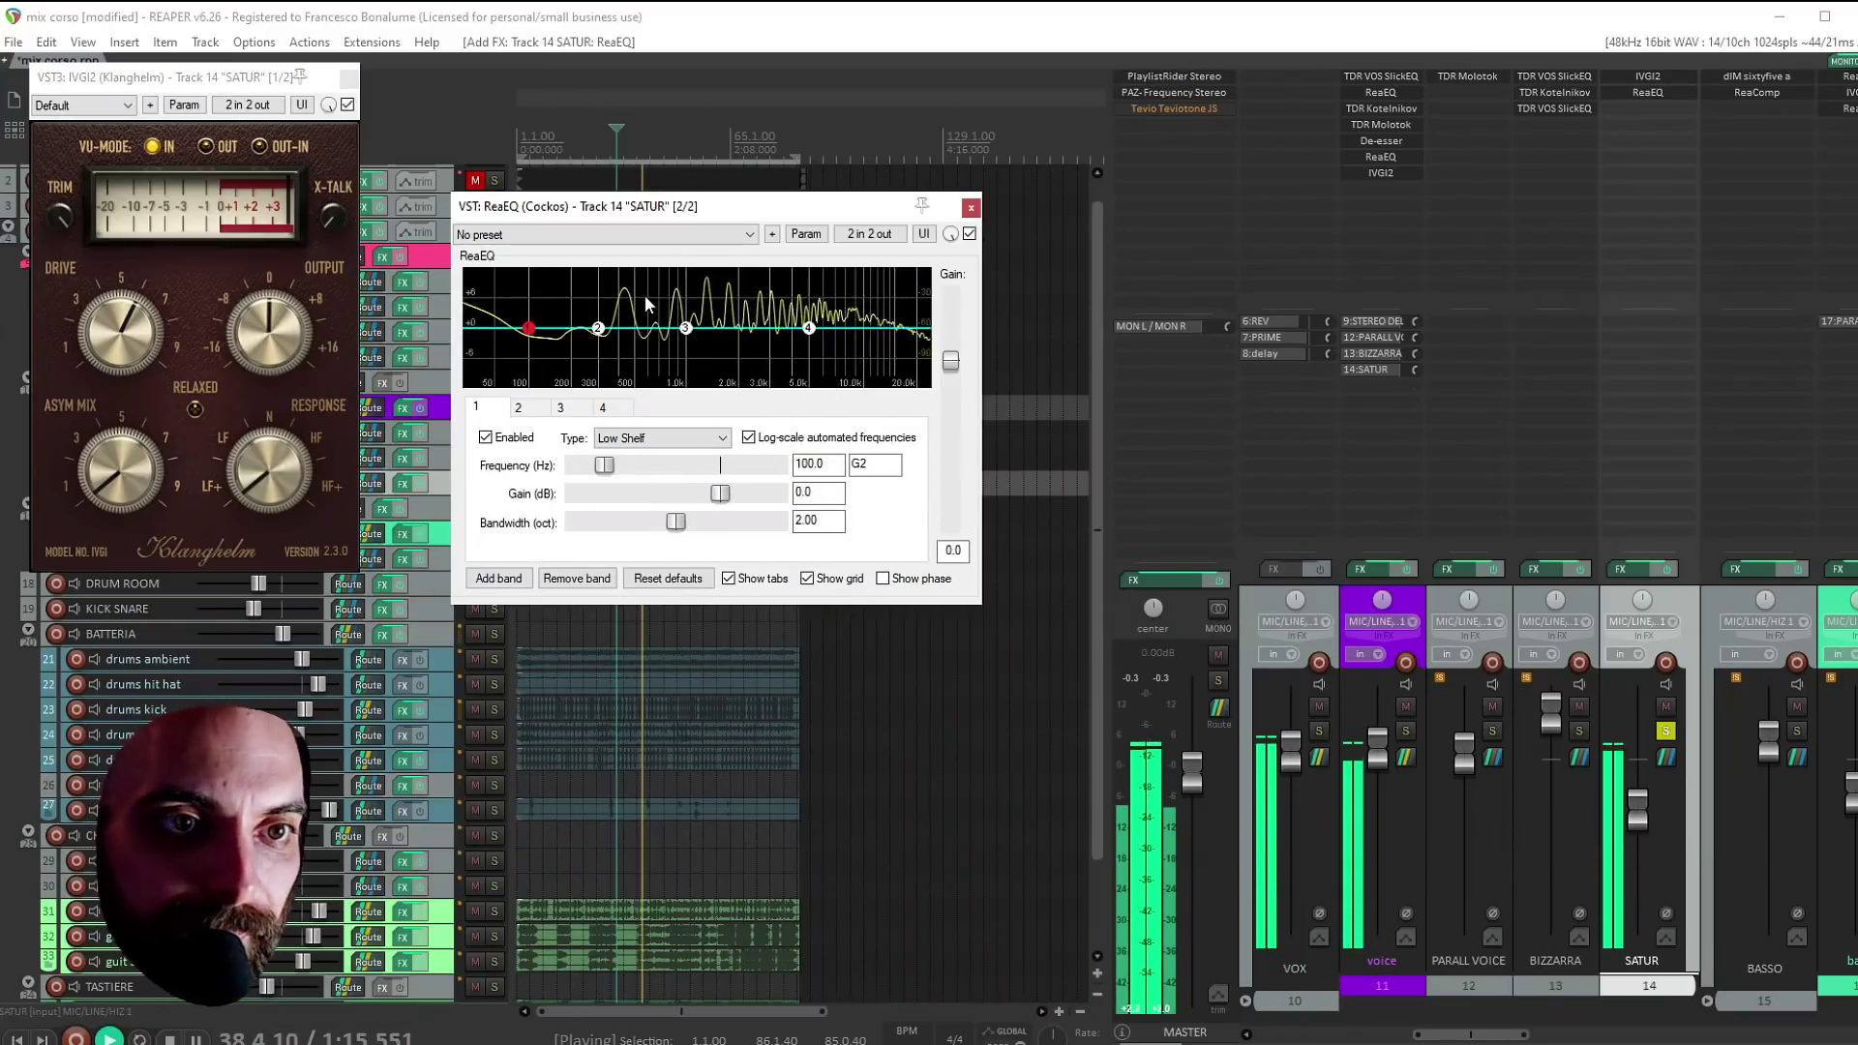
In SATUR's ReaEQ, cut band 1's low shelf to -inf at about 1170 Hz and band 4's highs fully, then close it and stop playback
drag(528, 334, 701, 491)
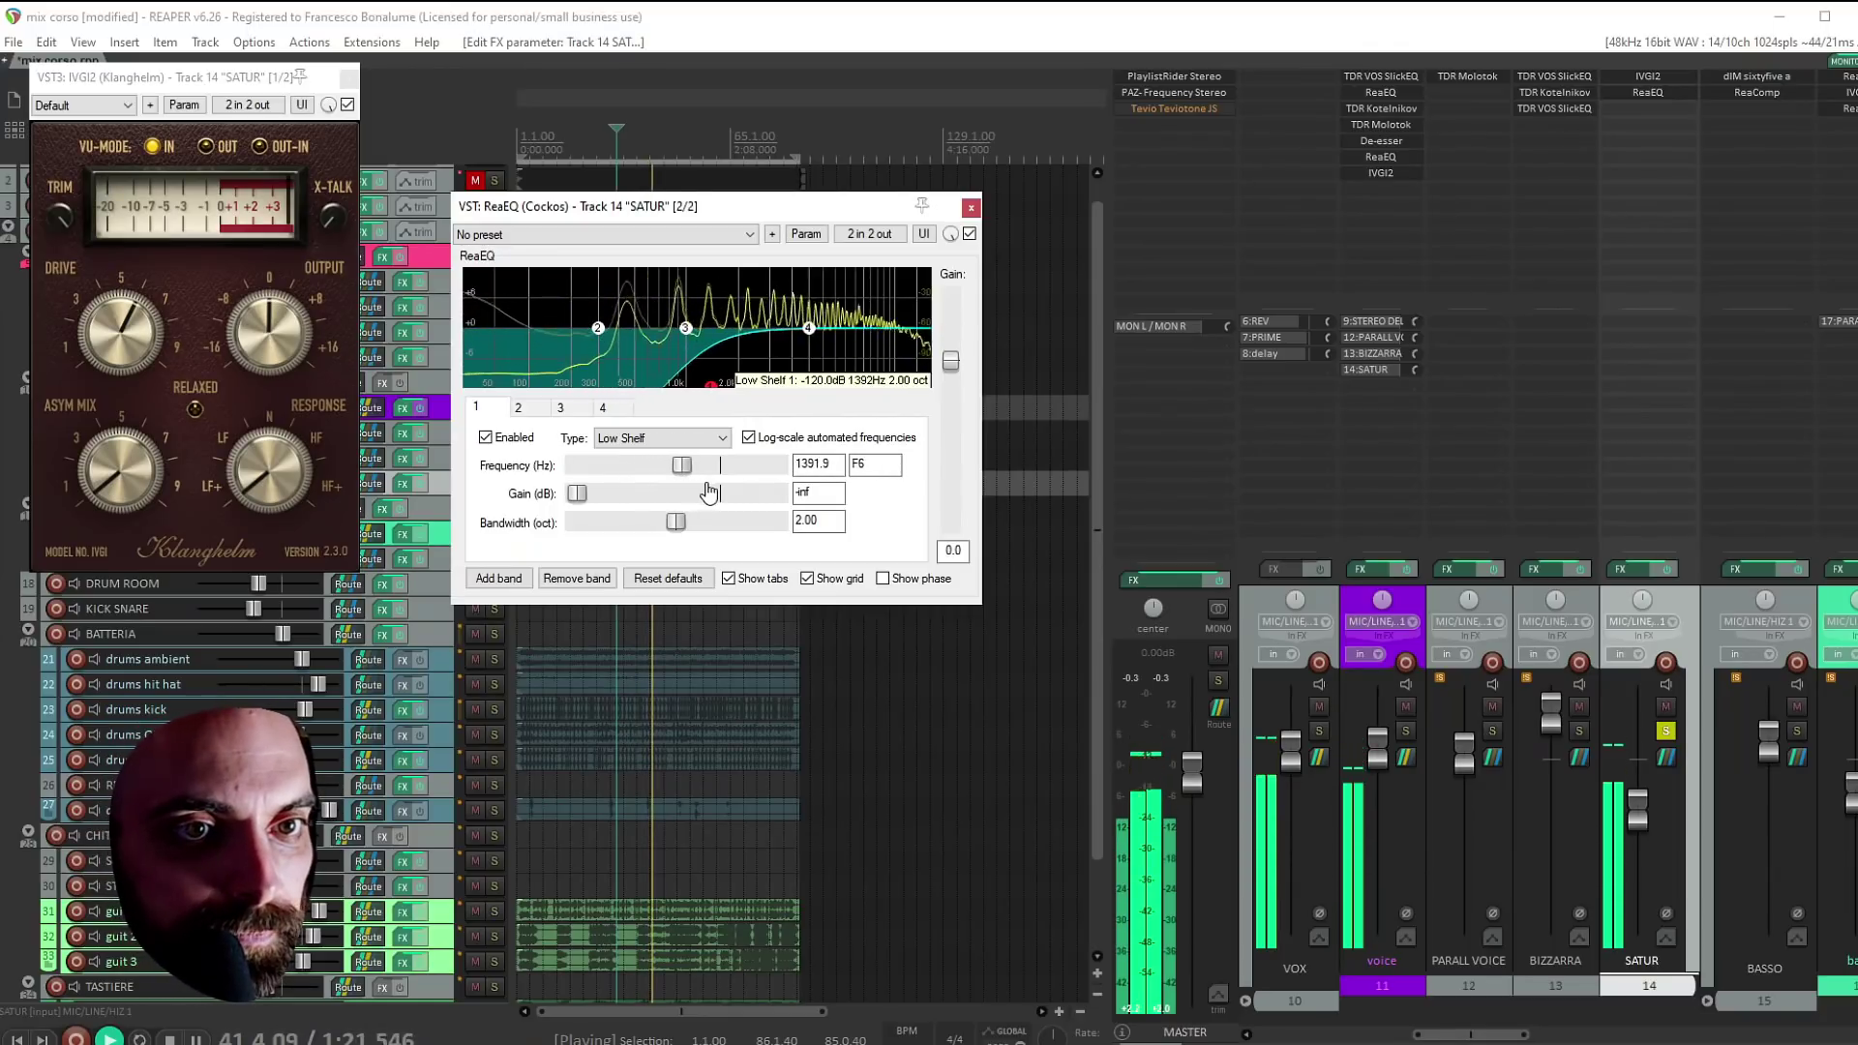
drag(807, 328, 848, 474)
drag(700, 386, 698, 395)
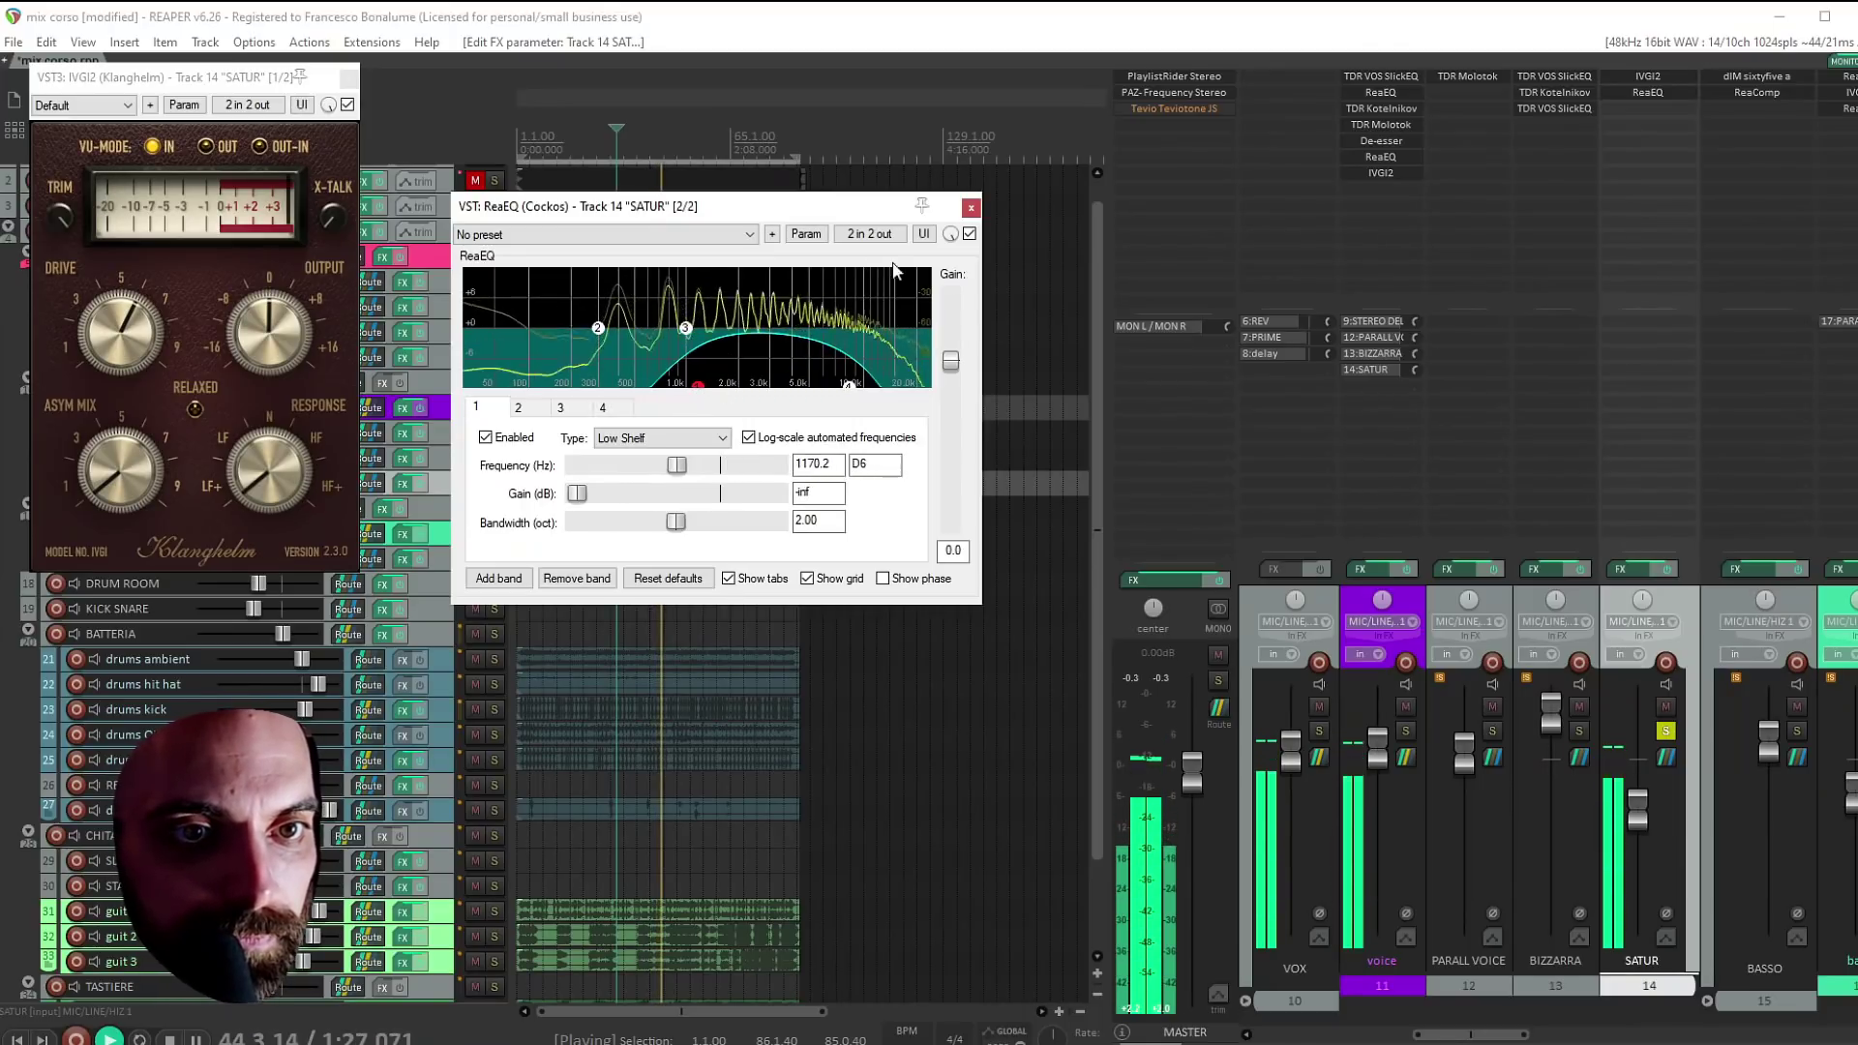
click(970, 207)
key(space)
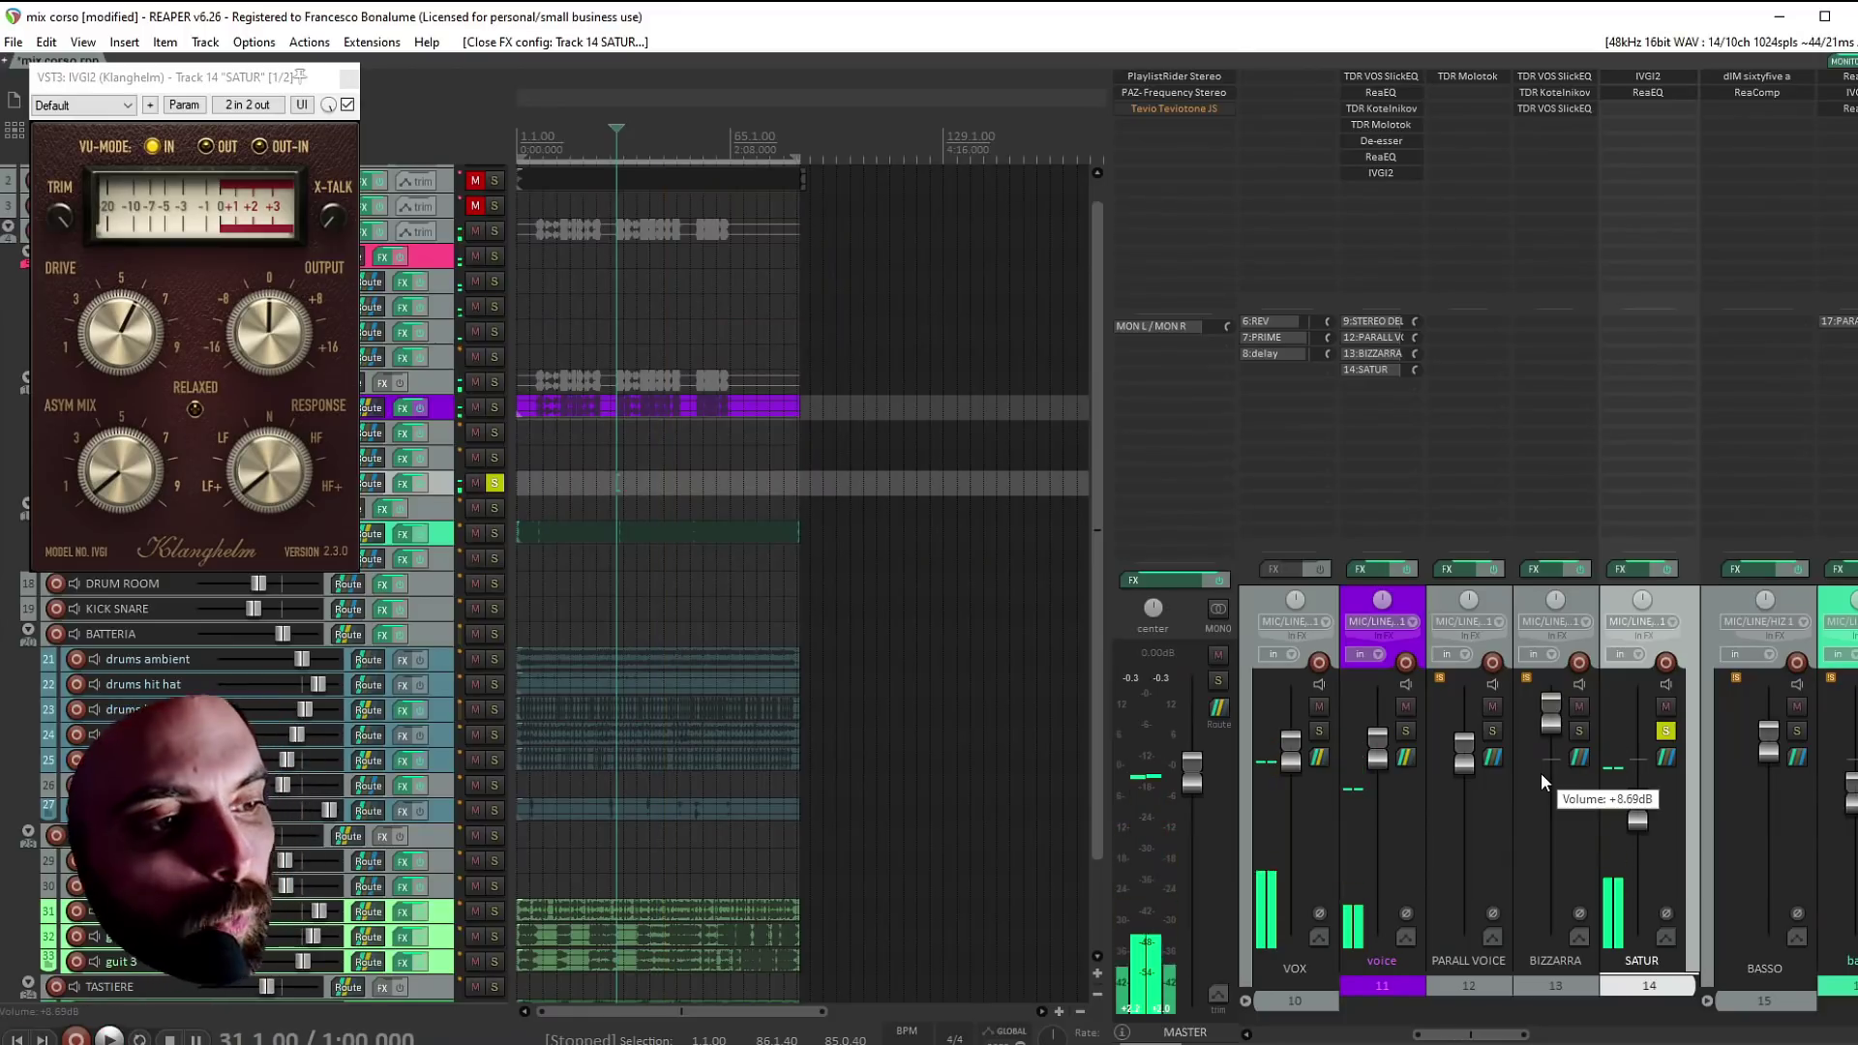
Pull the SATUR fader all the way down and solo the VOX folder instead of SATUR
drag(1639, 795, 1611, 988)
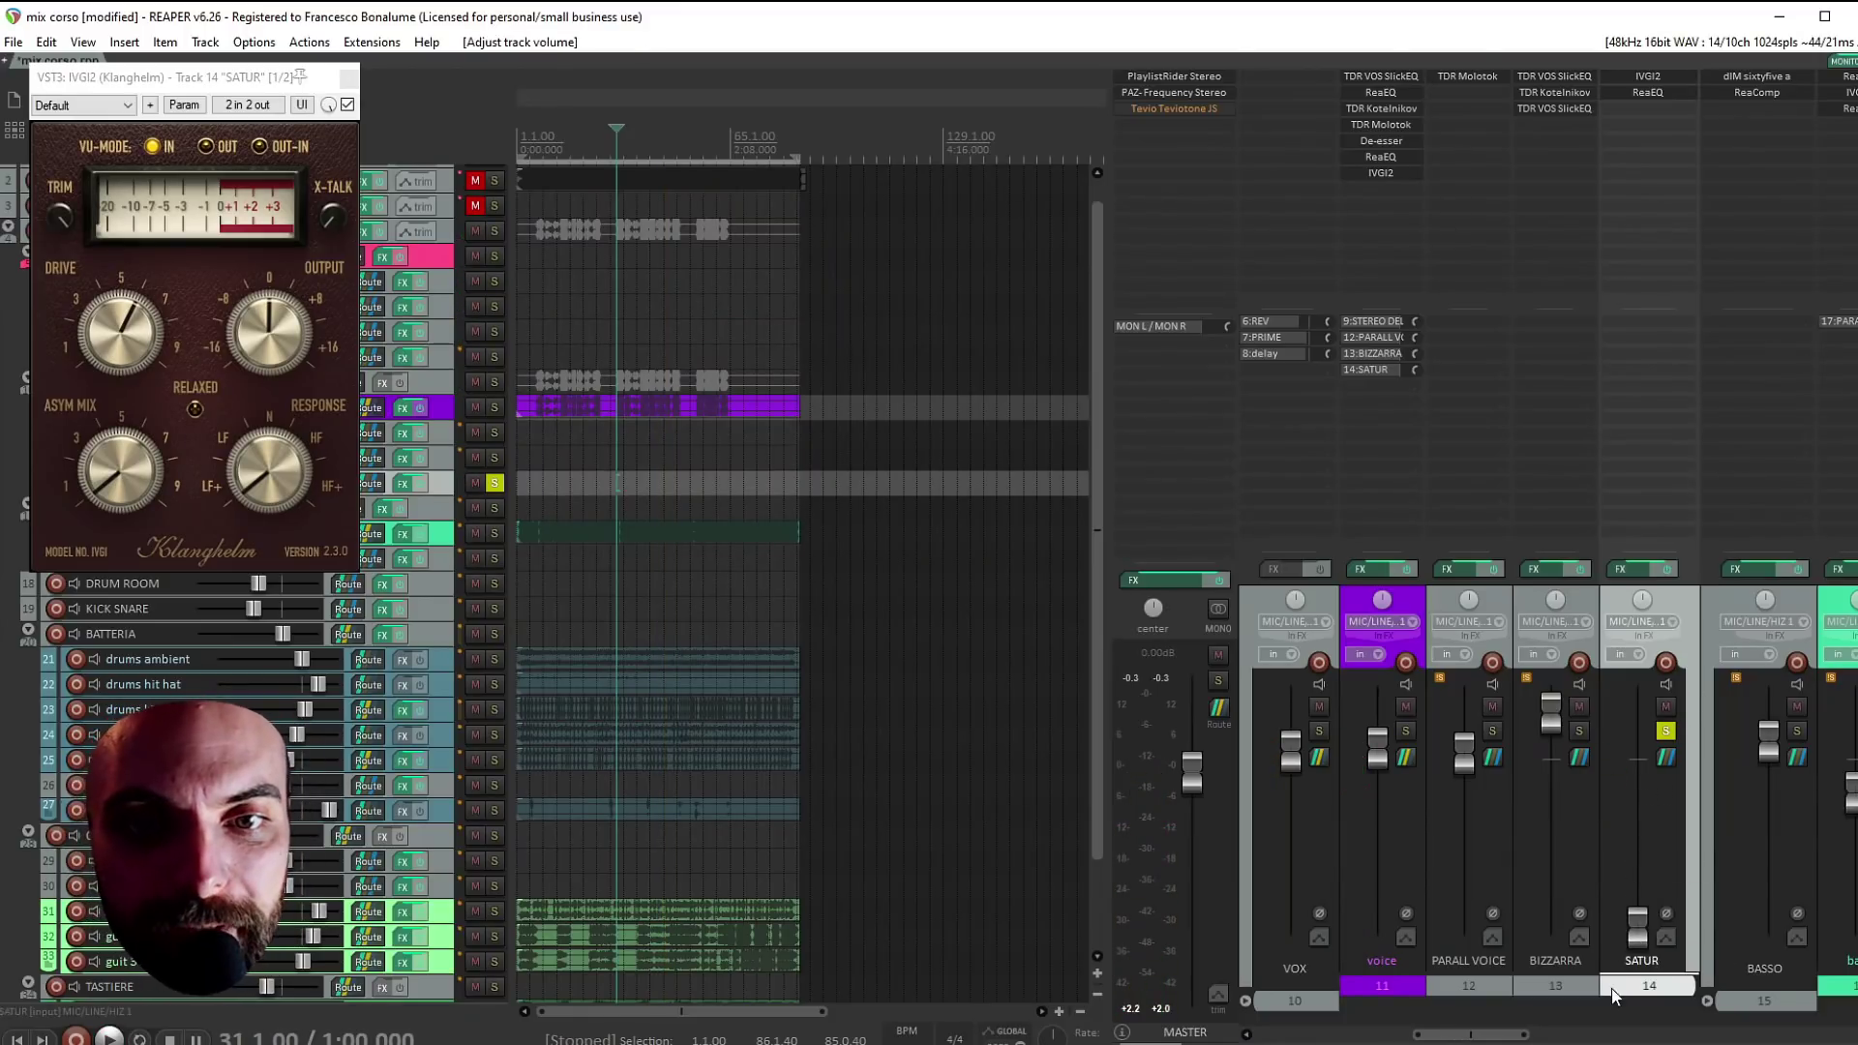
click(1320, 731)
click(1665, 730)
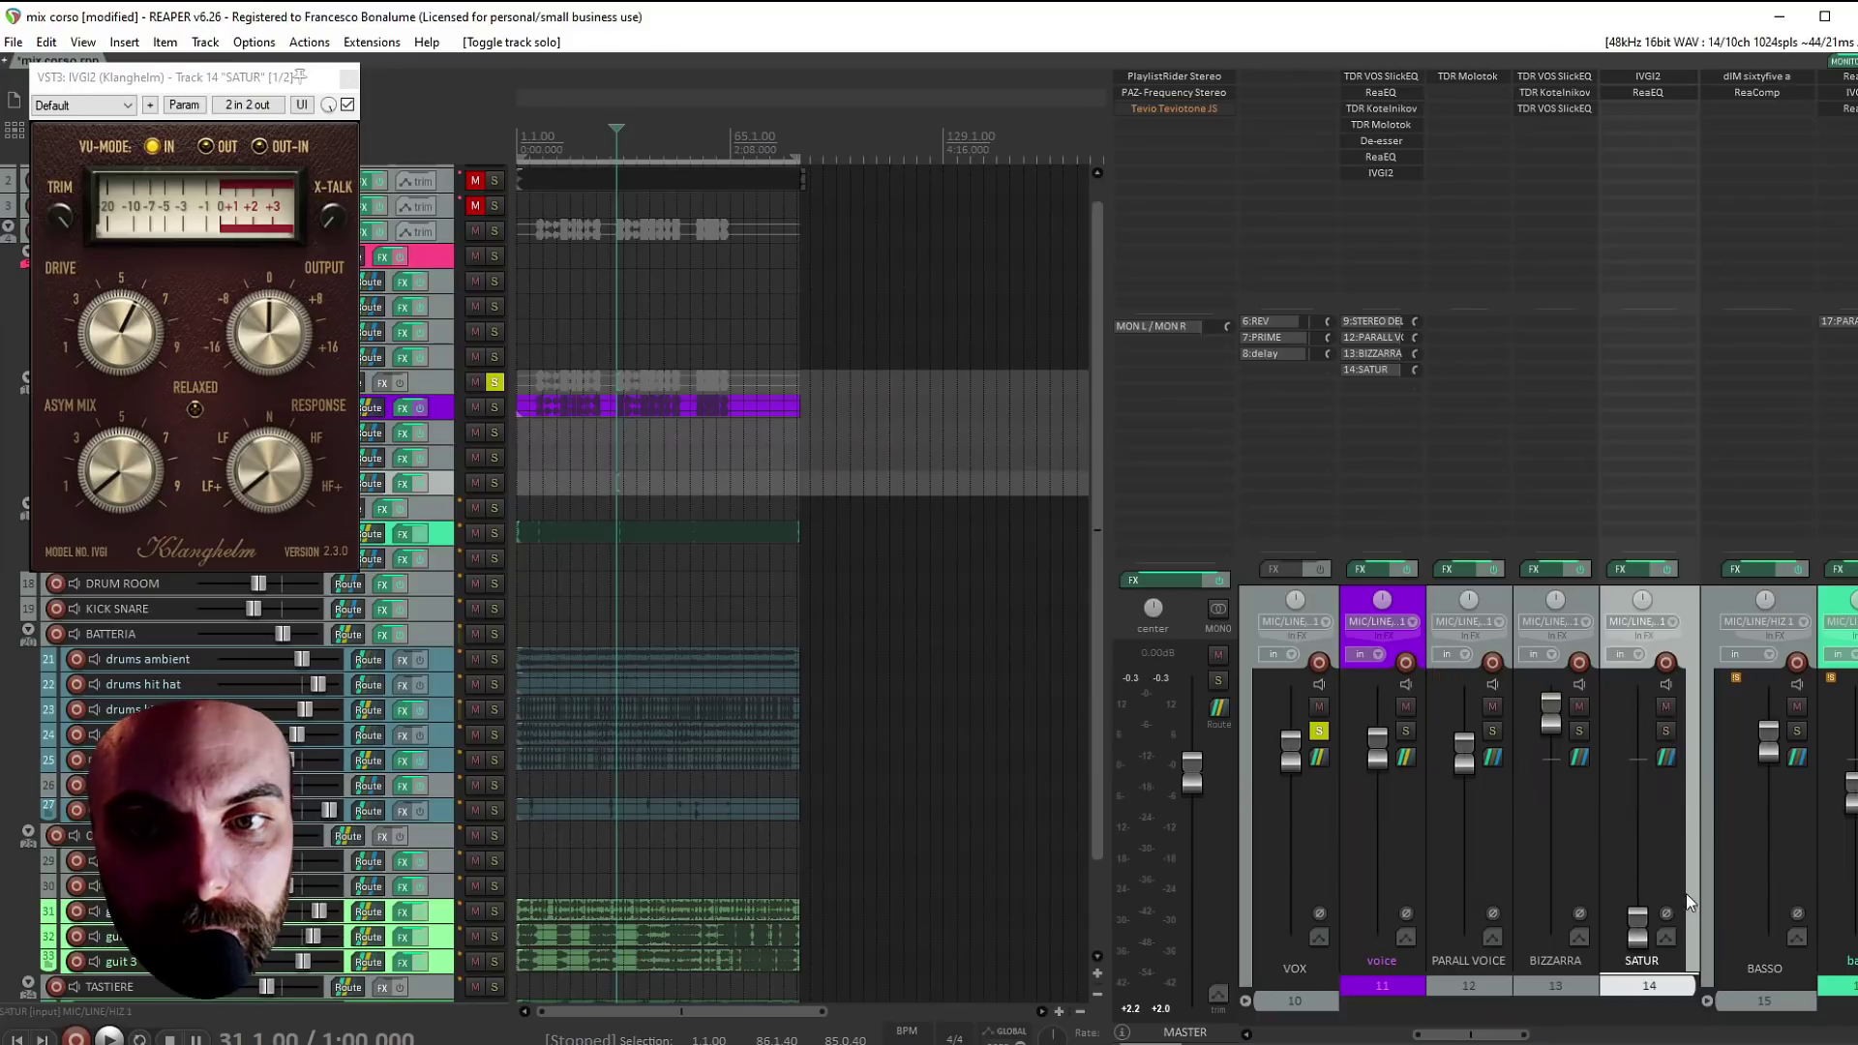
Raise the SATUR fader to about -27 dB within the soloed vocals, toggling the track's mute to compare
drag(1639, 920, 1641, 858)
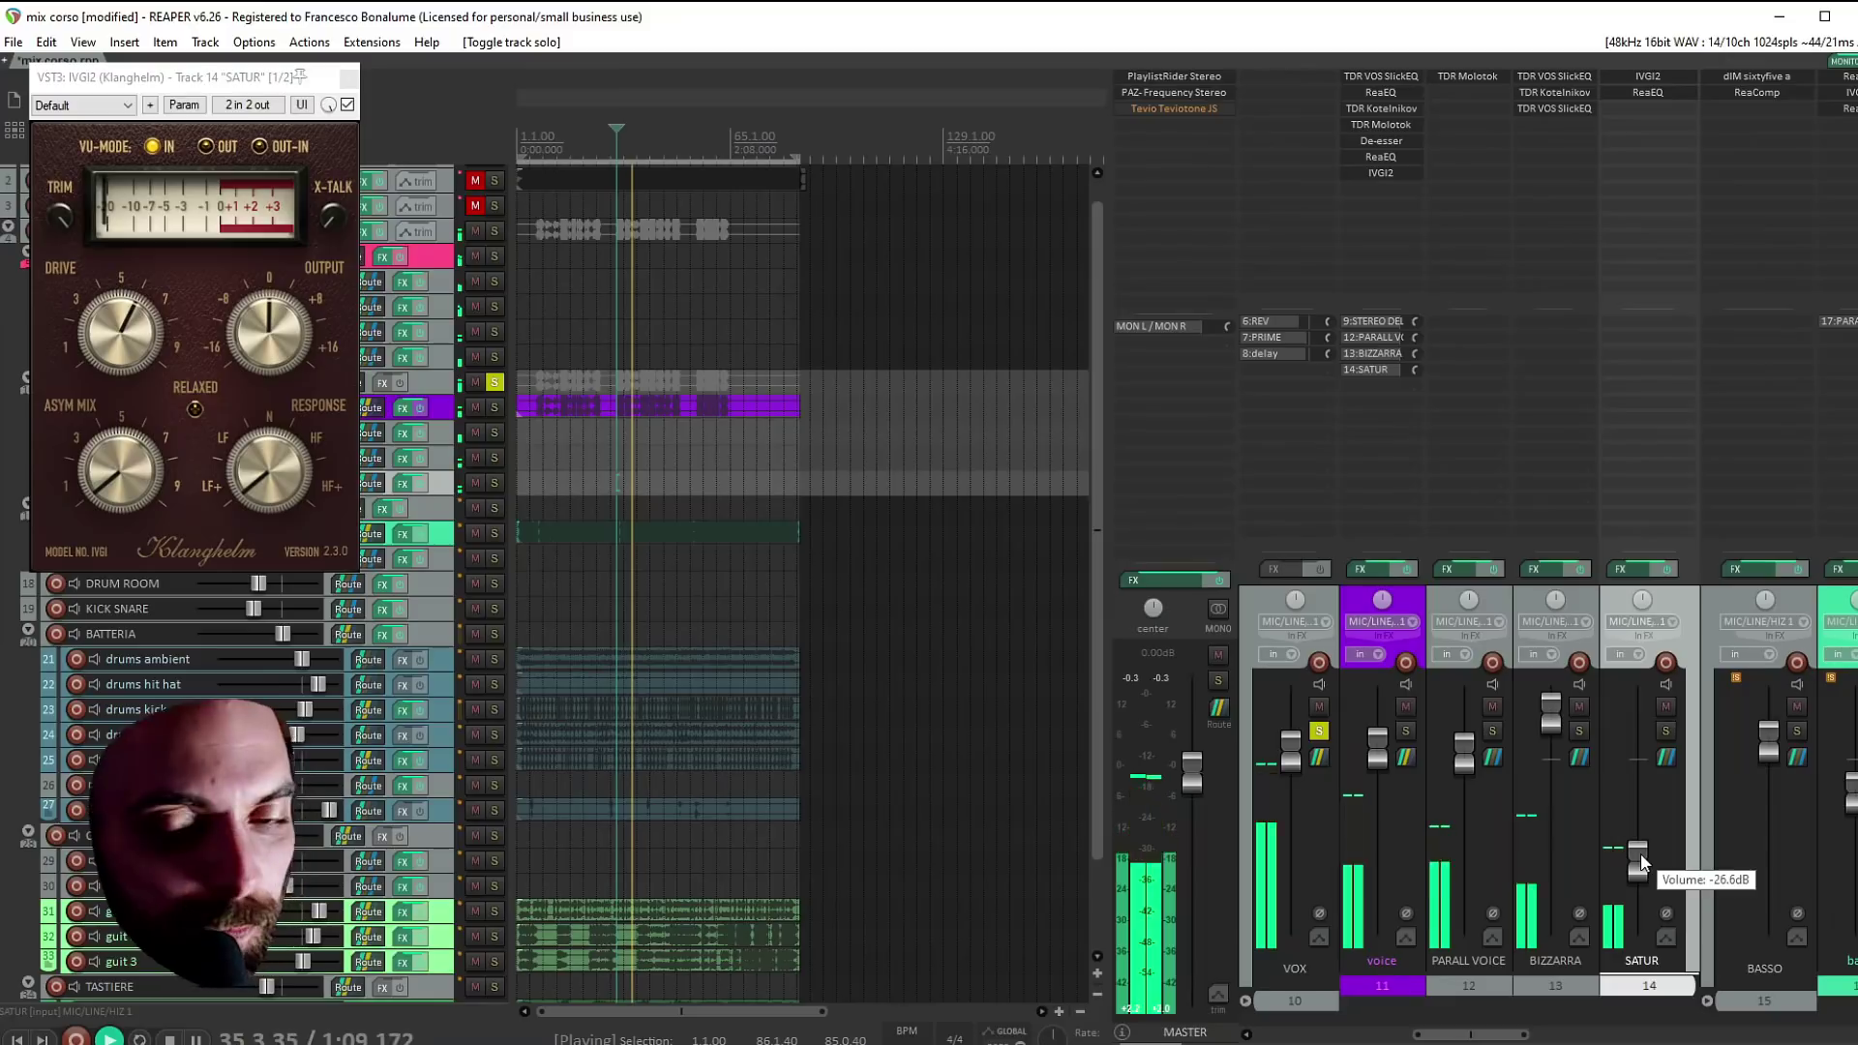
drag(1640, 861, 1641, 861)
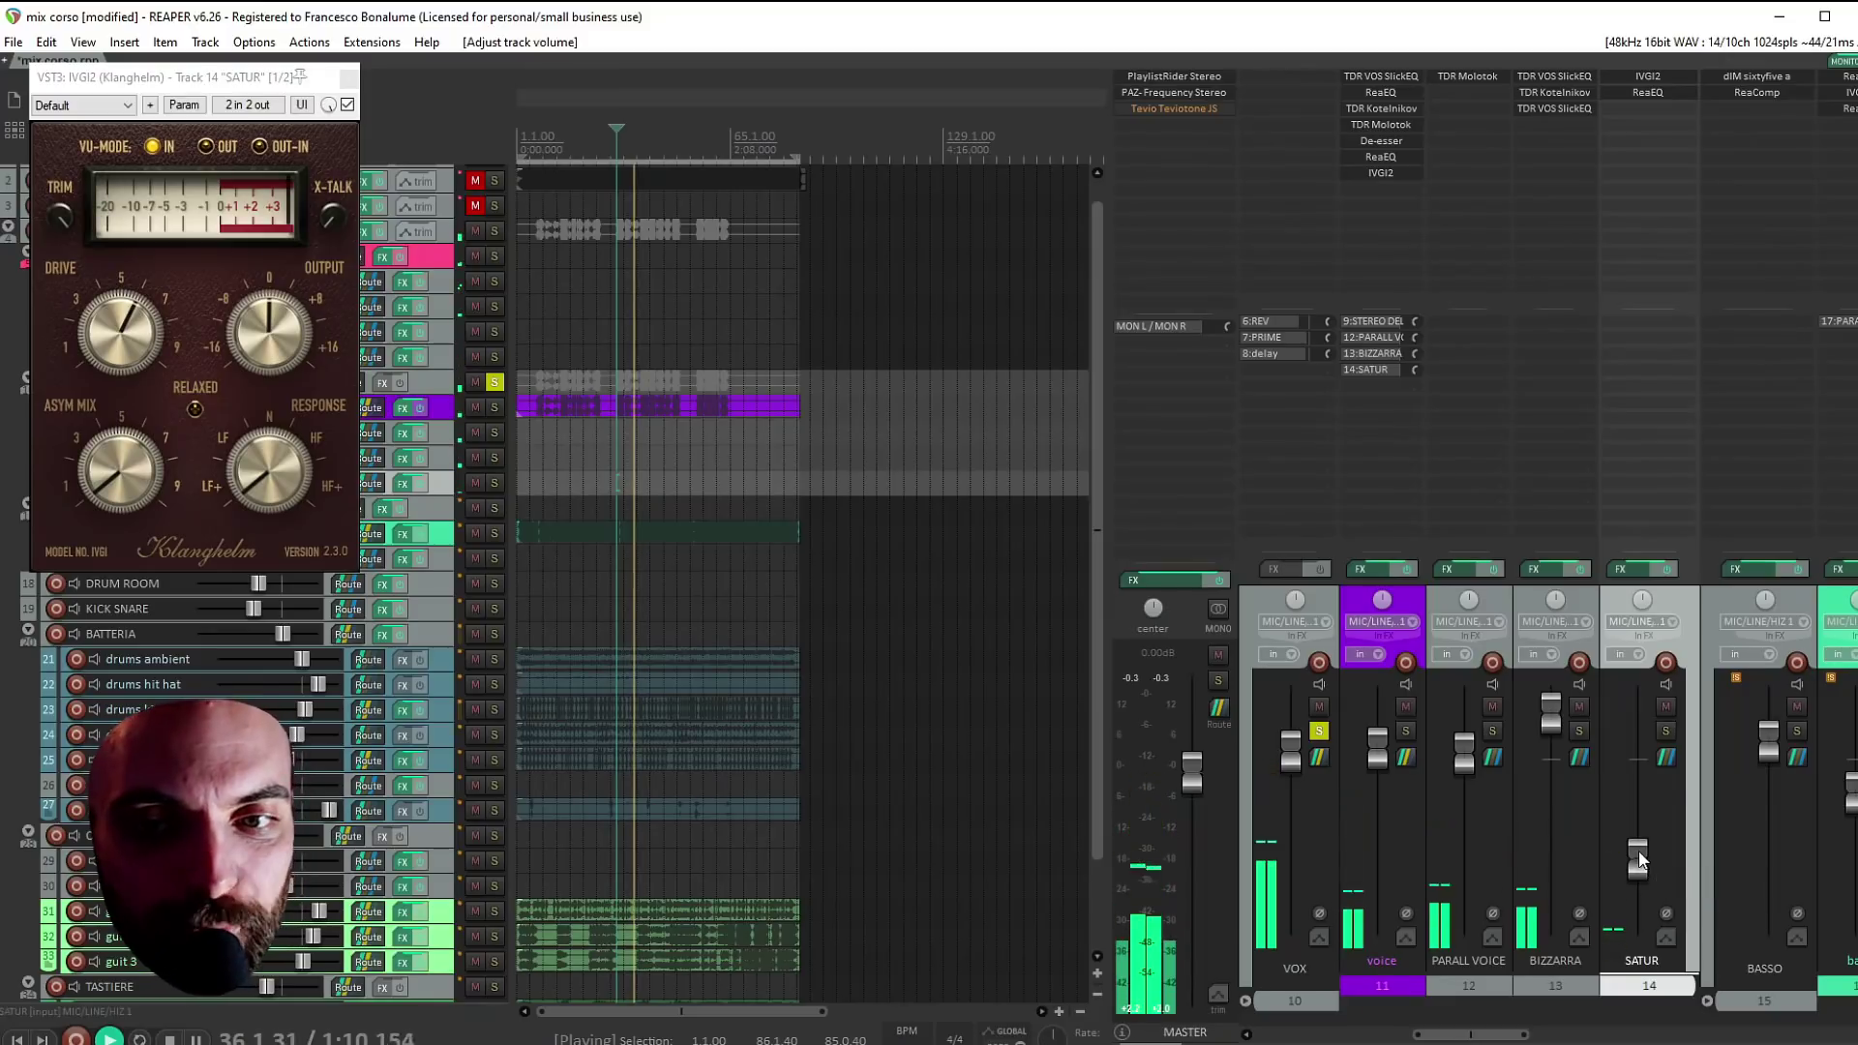
click(1664, 706)
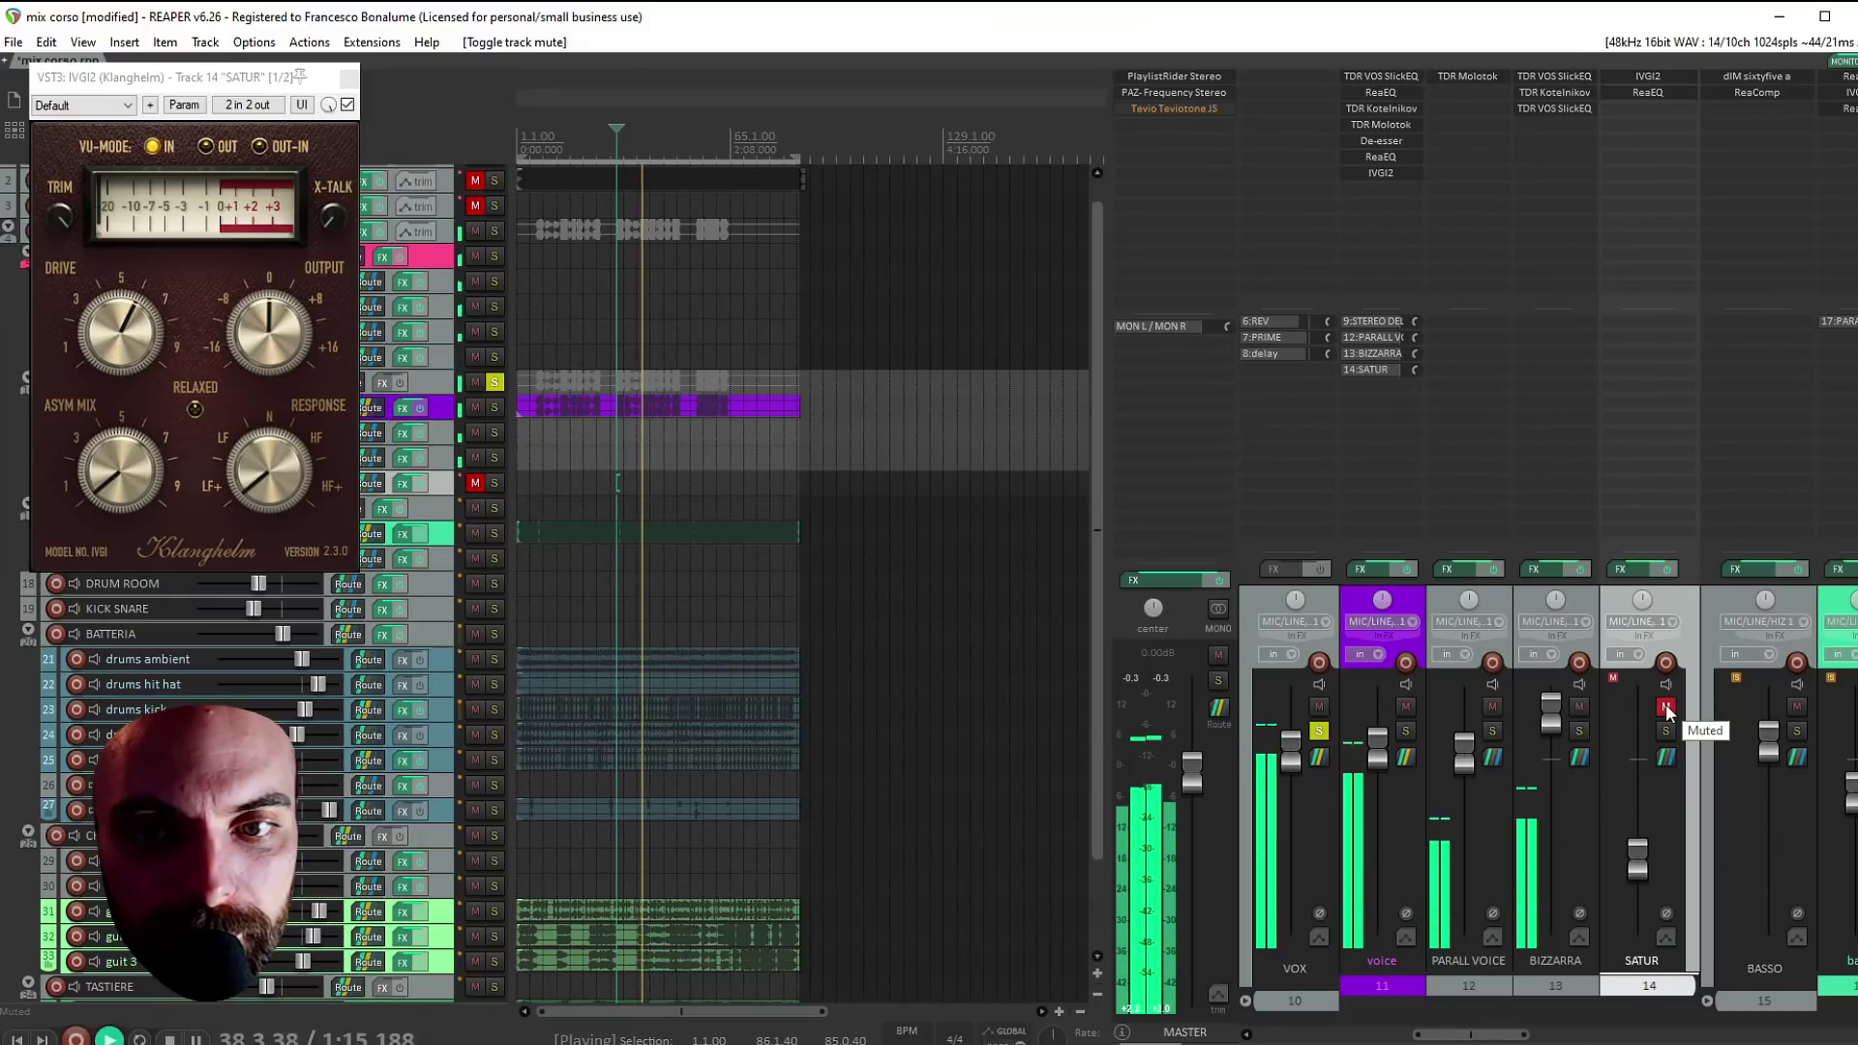
click(1664, 705)
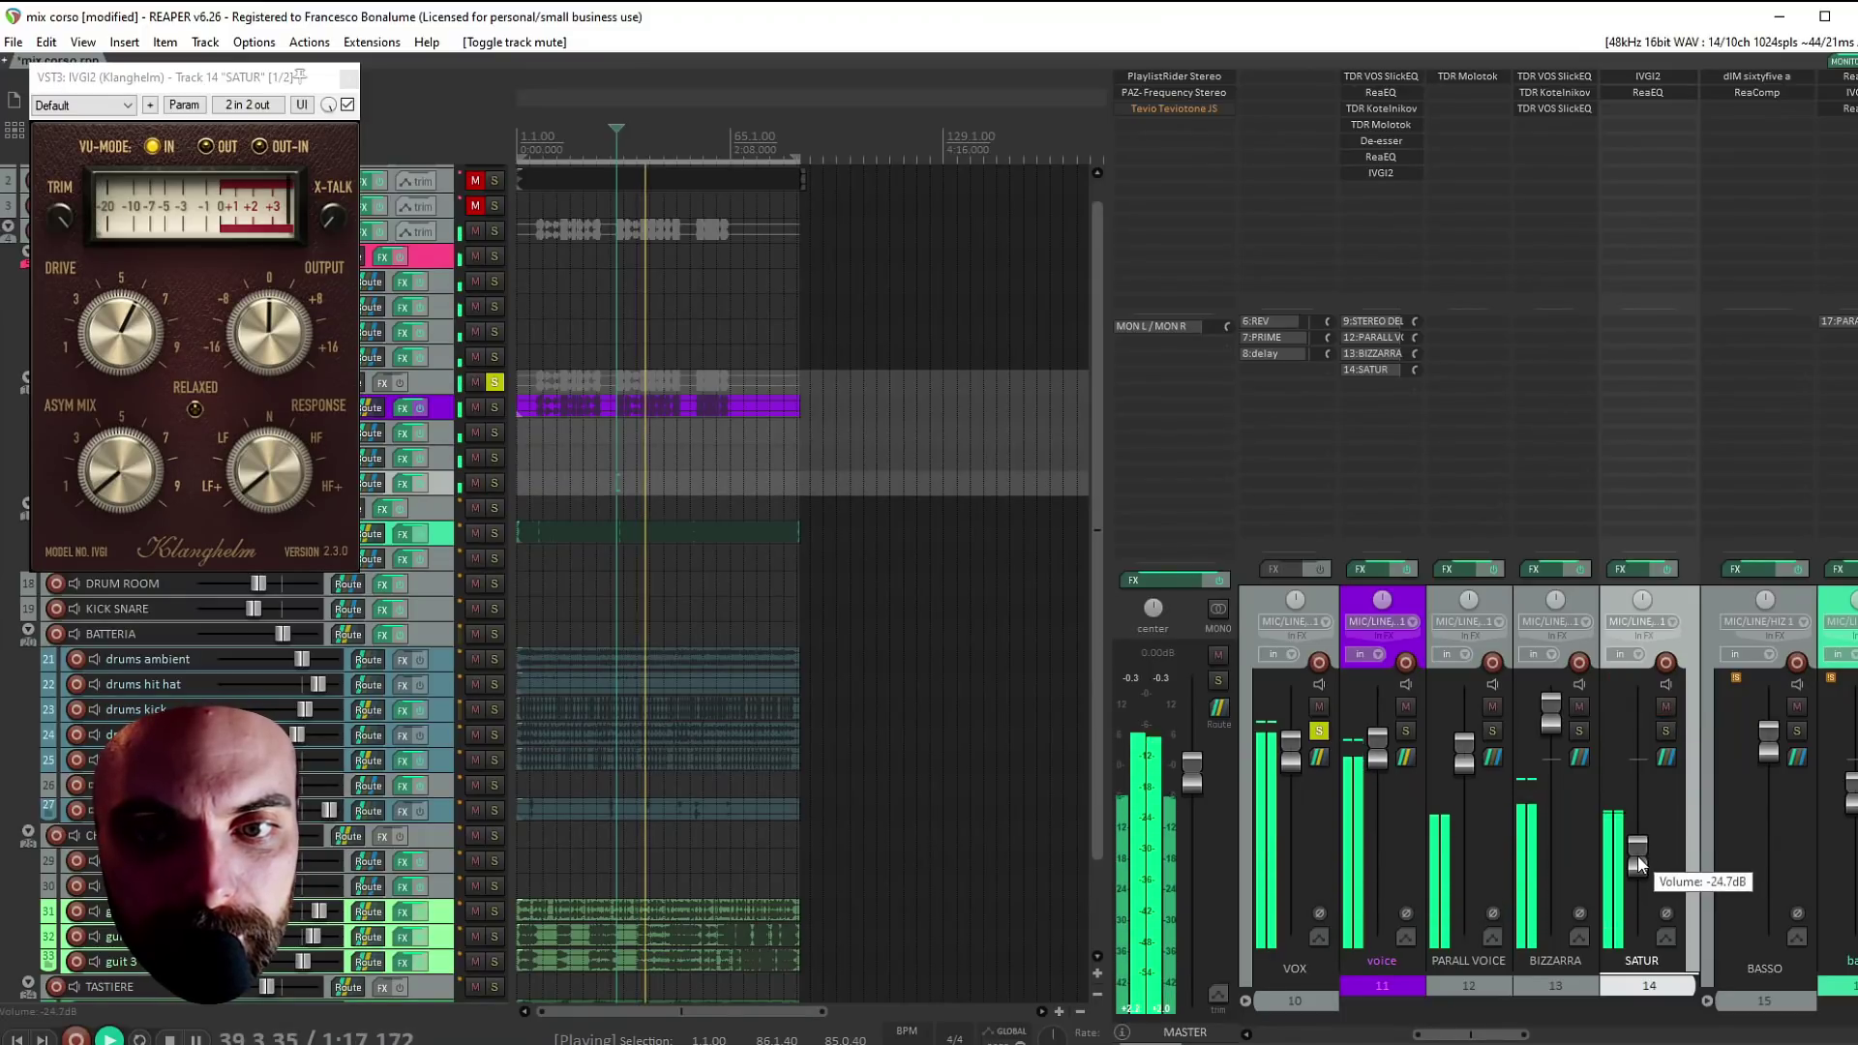
drag(1637, 856, 1634, 861)
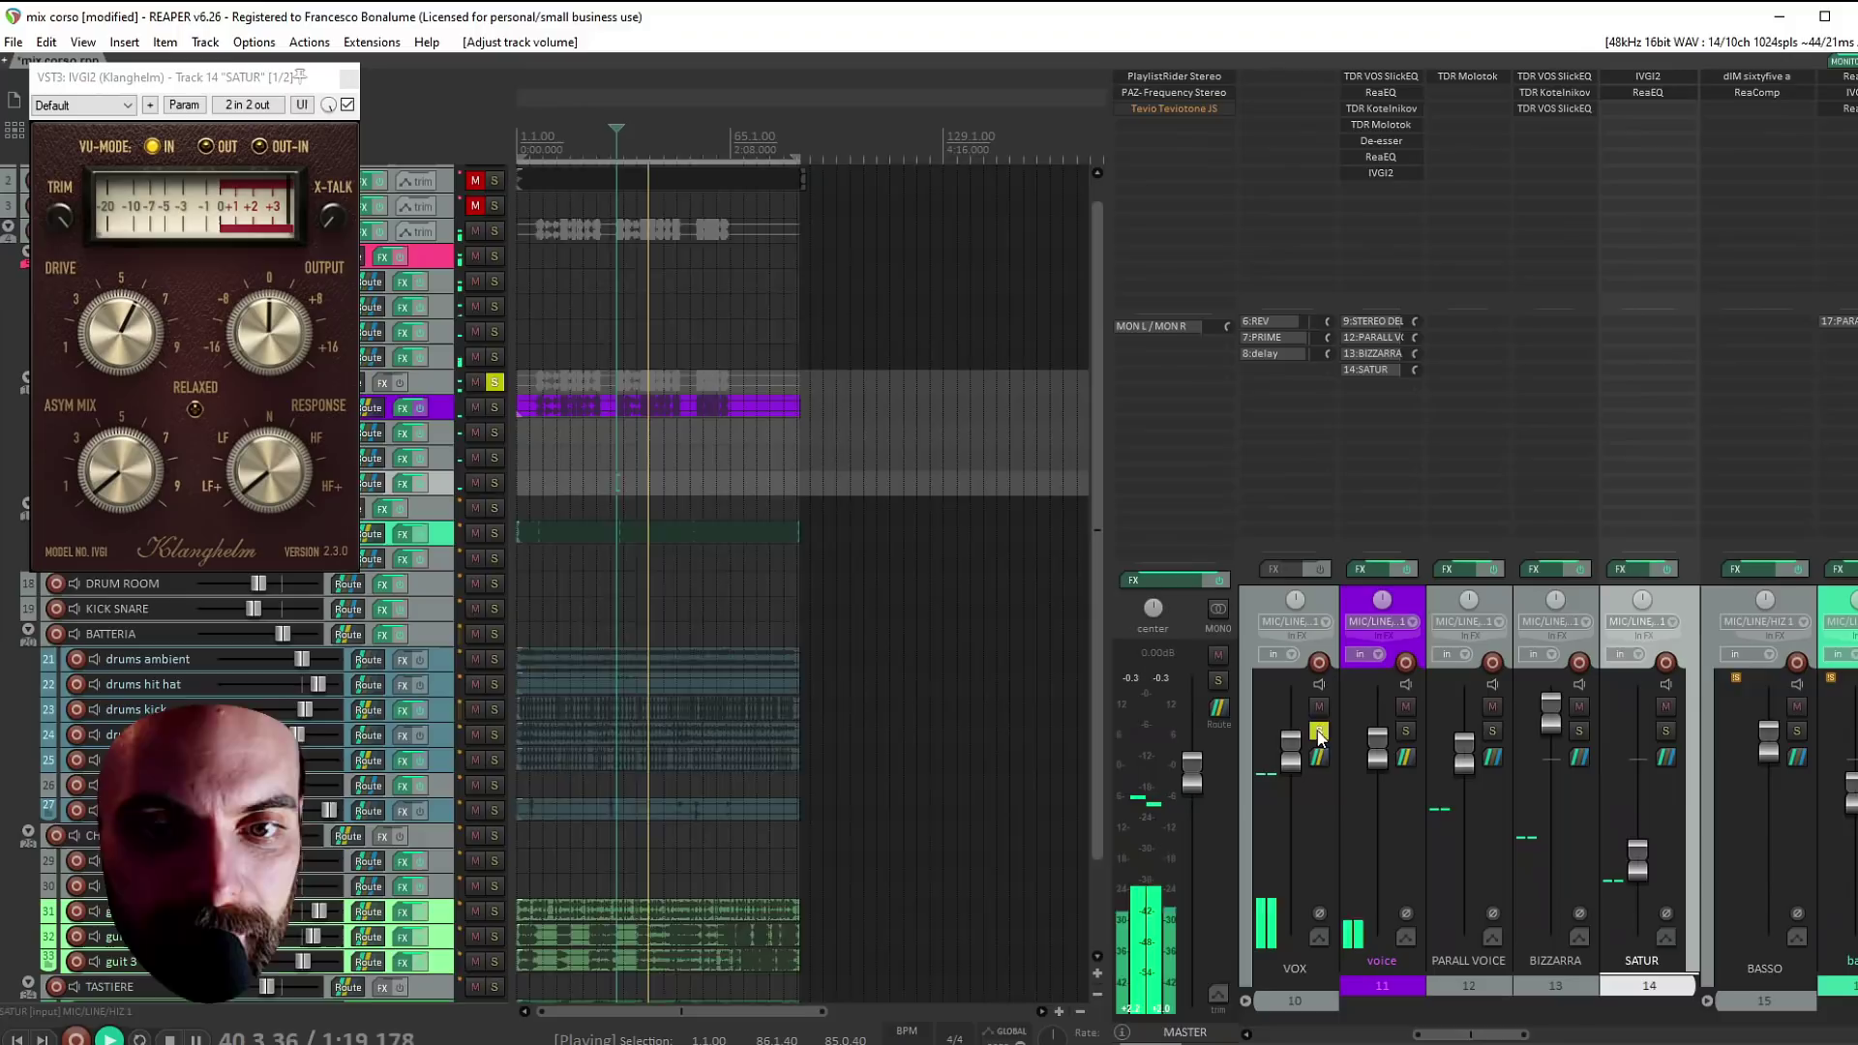
Unsolo VOX and adjust the SATUR fader to about -26.3 dB in the full mix, comparing it muted and unmuted
click(1318, 731)
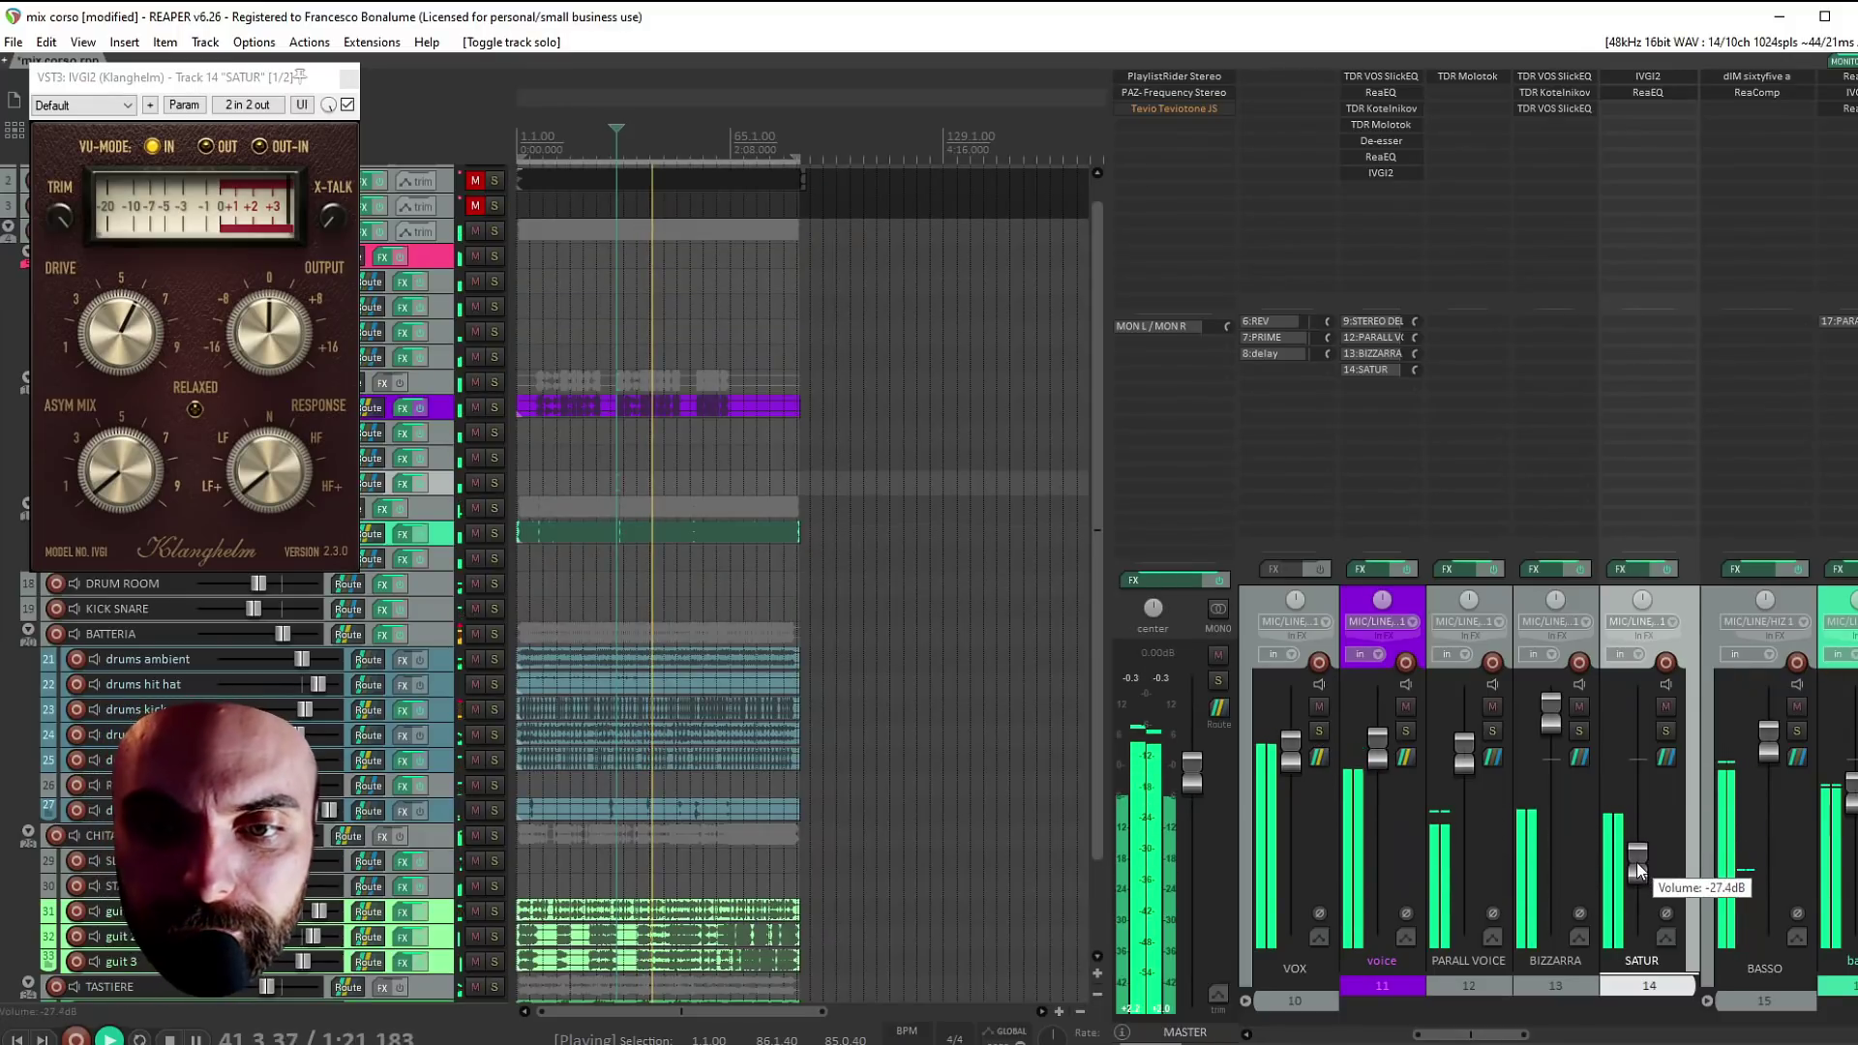
scroll(1637, 865, up, 1)
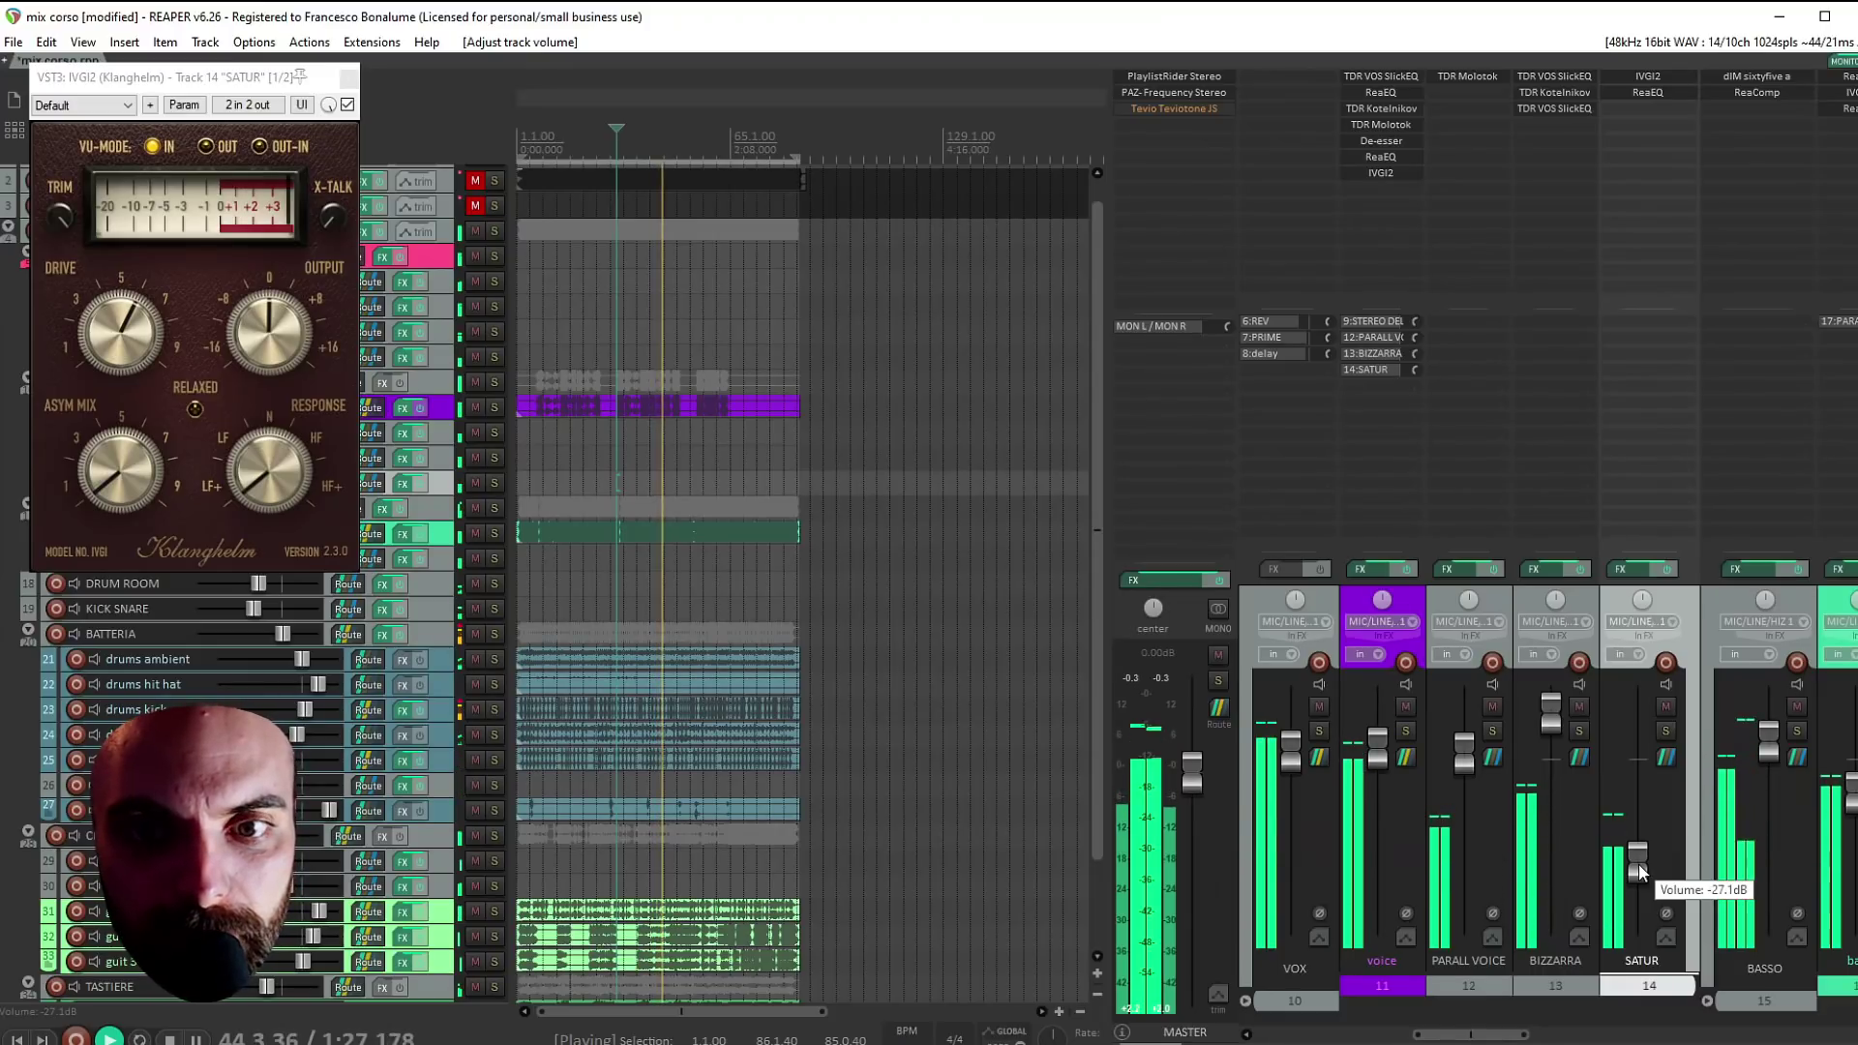
click(1664, 707)
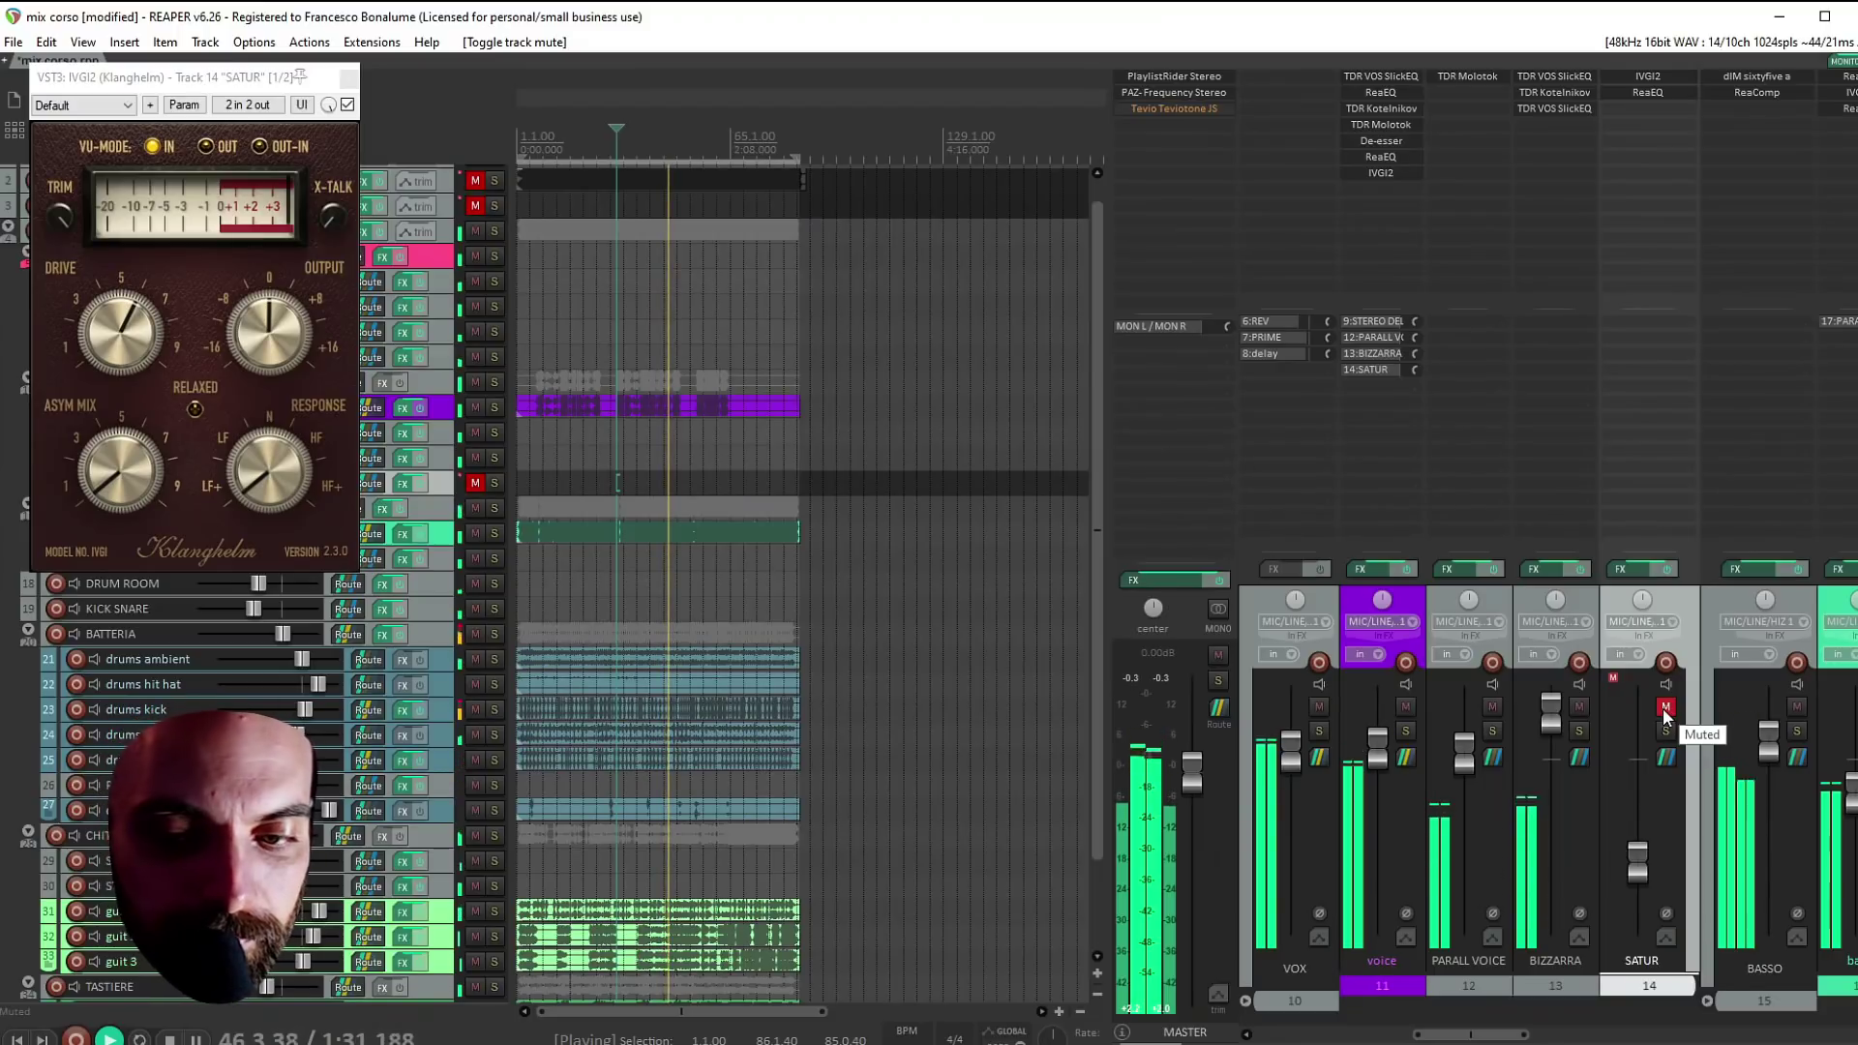
click(1664, 708)
drag(1636, 873, 1635, 866)
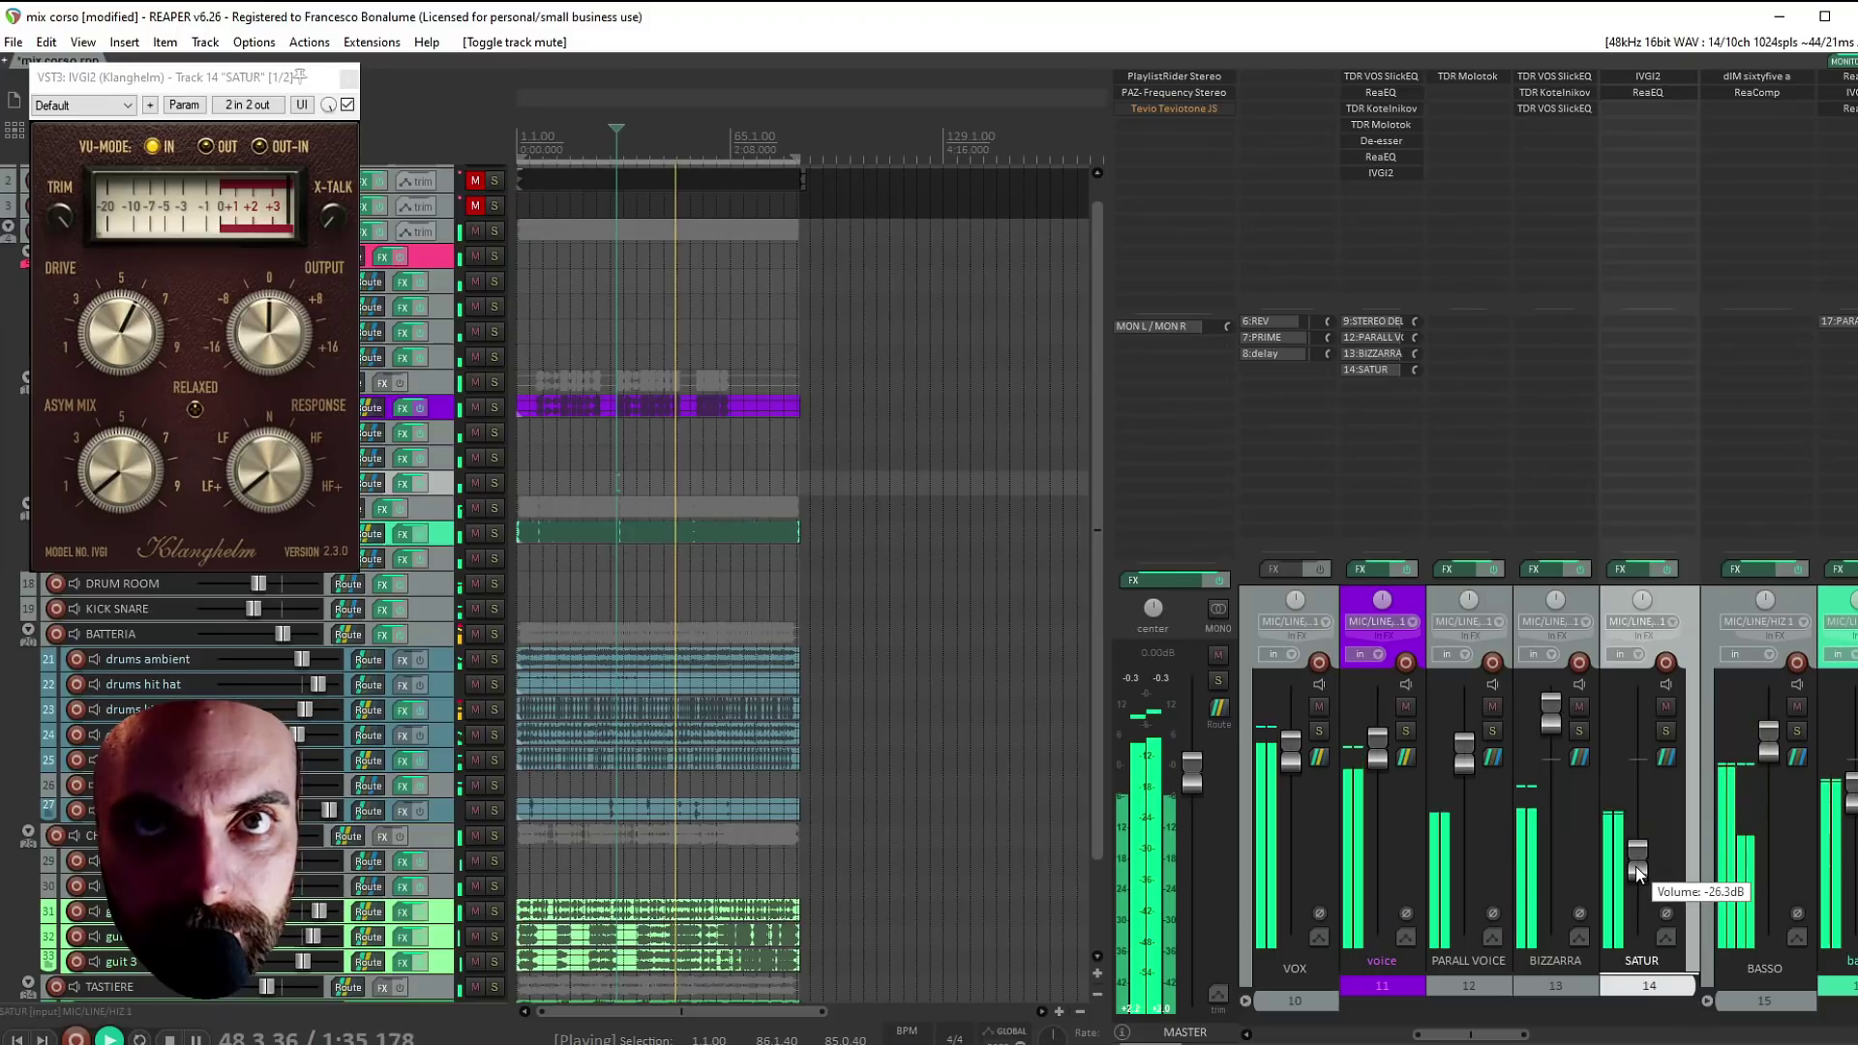
Play the full mix from bar 5 and trim the SATUR fader to about -26.8 dB
key(space)
click(534, 406)
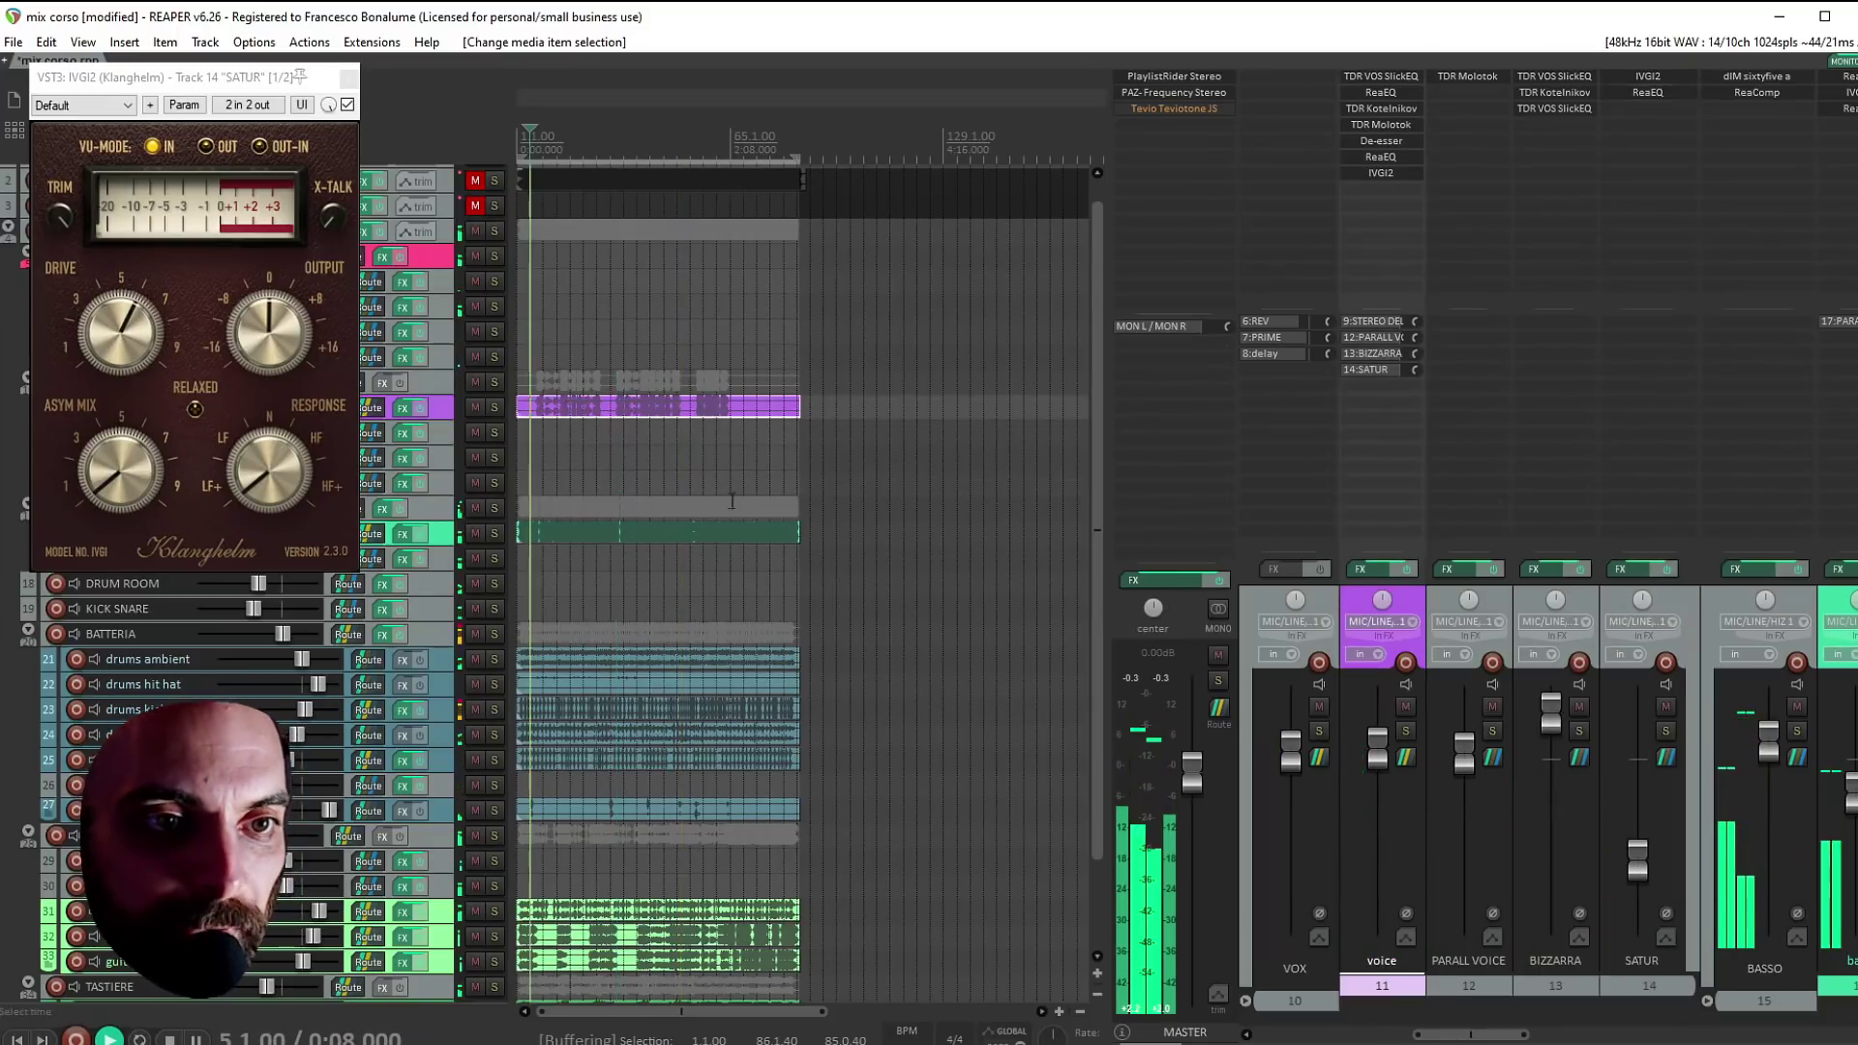
scroll(629, 426, up, 4)
key(space)
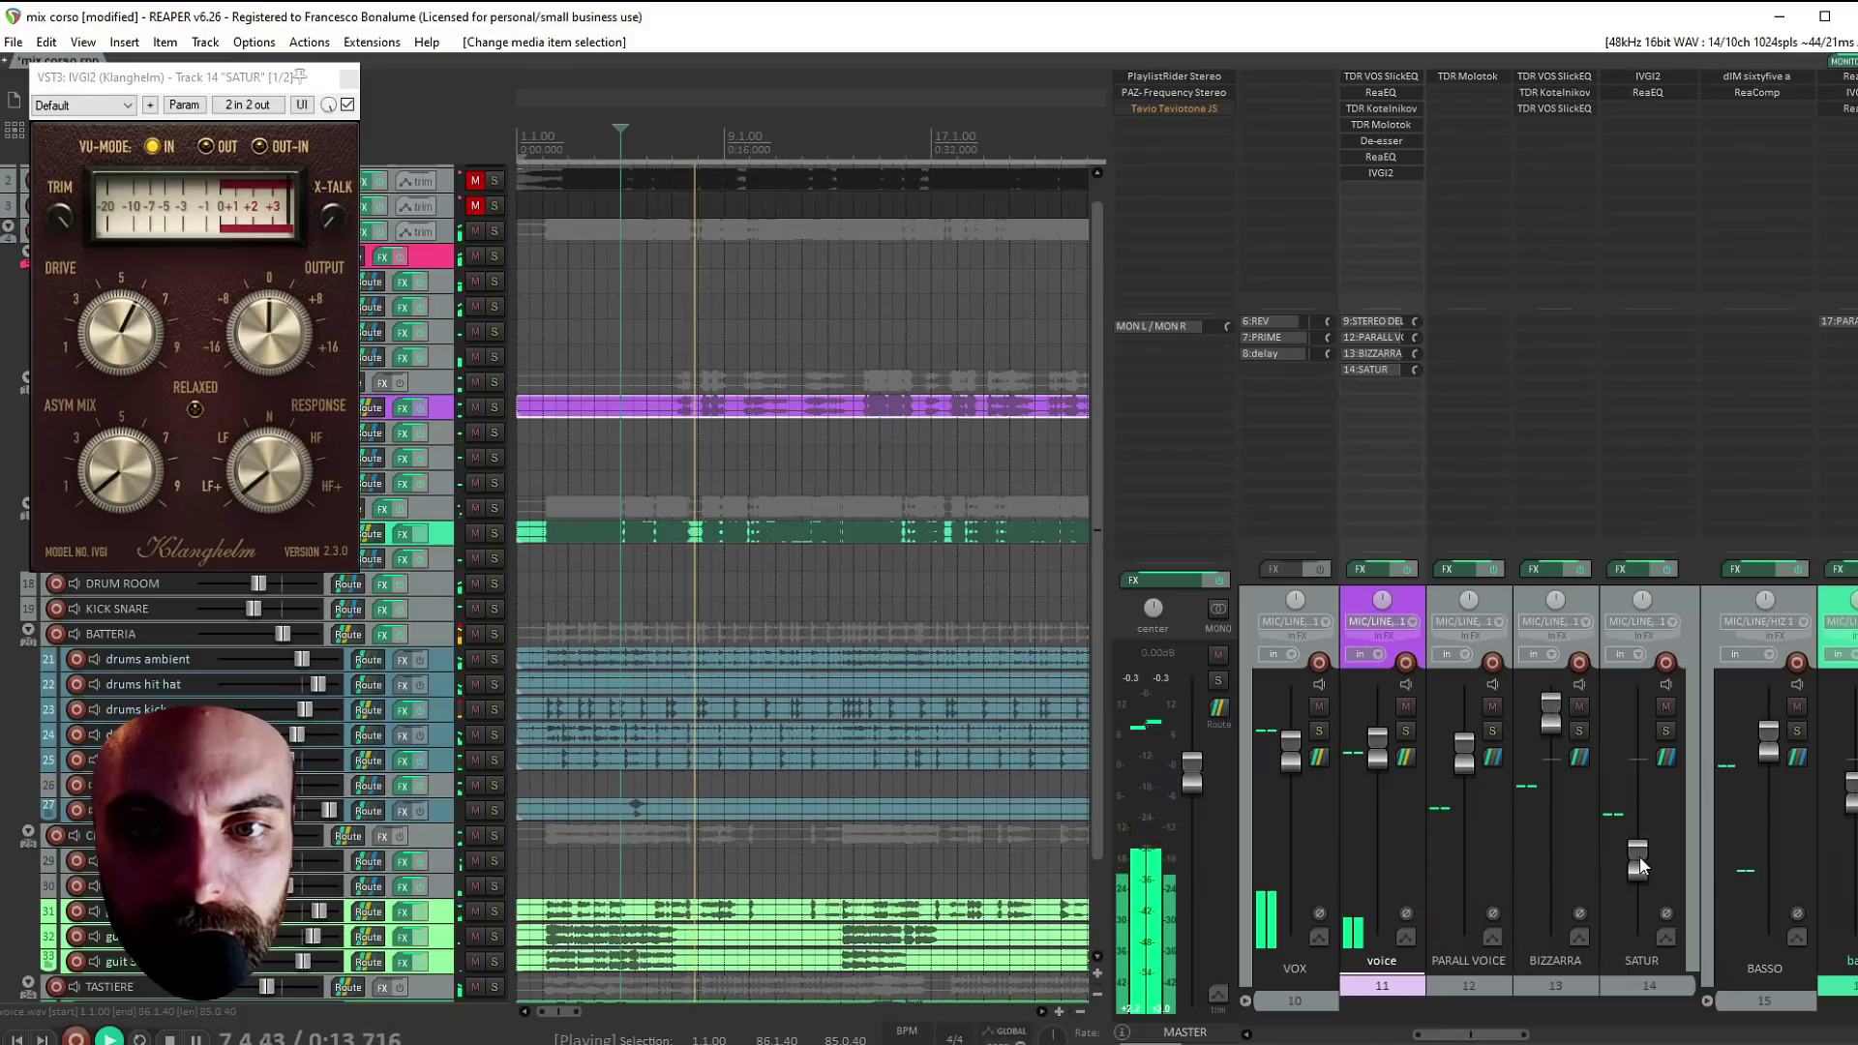
mouse_move(1637, 857)
scroll(1637, 856, down, 1)
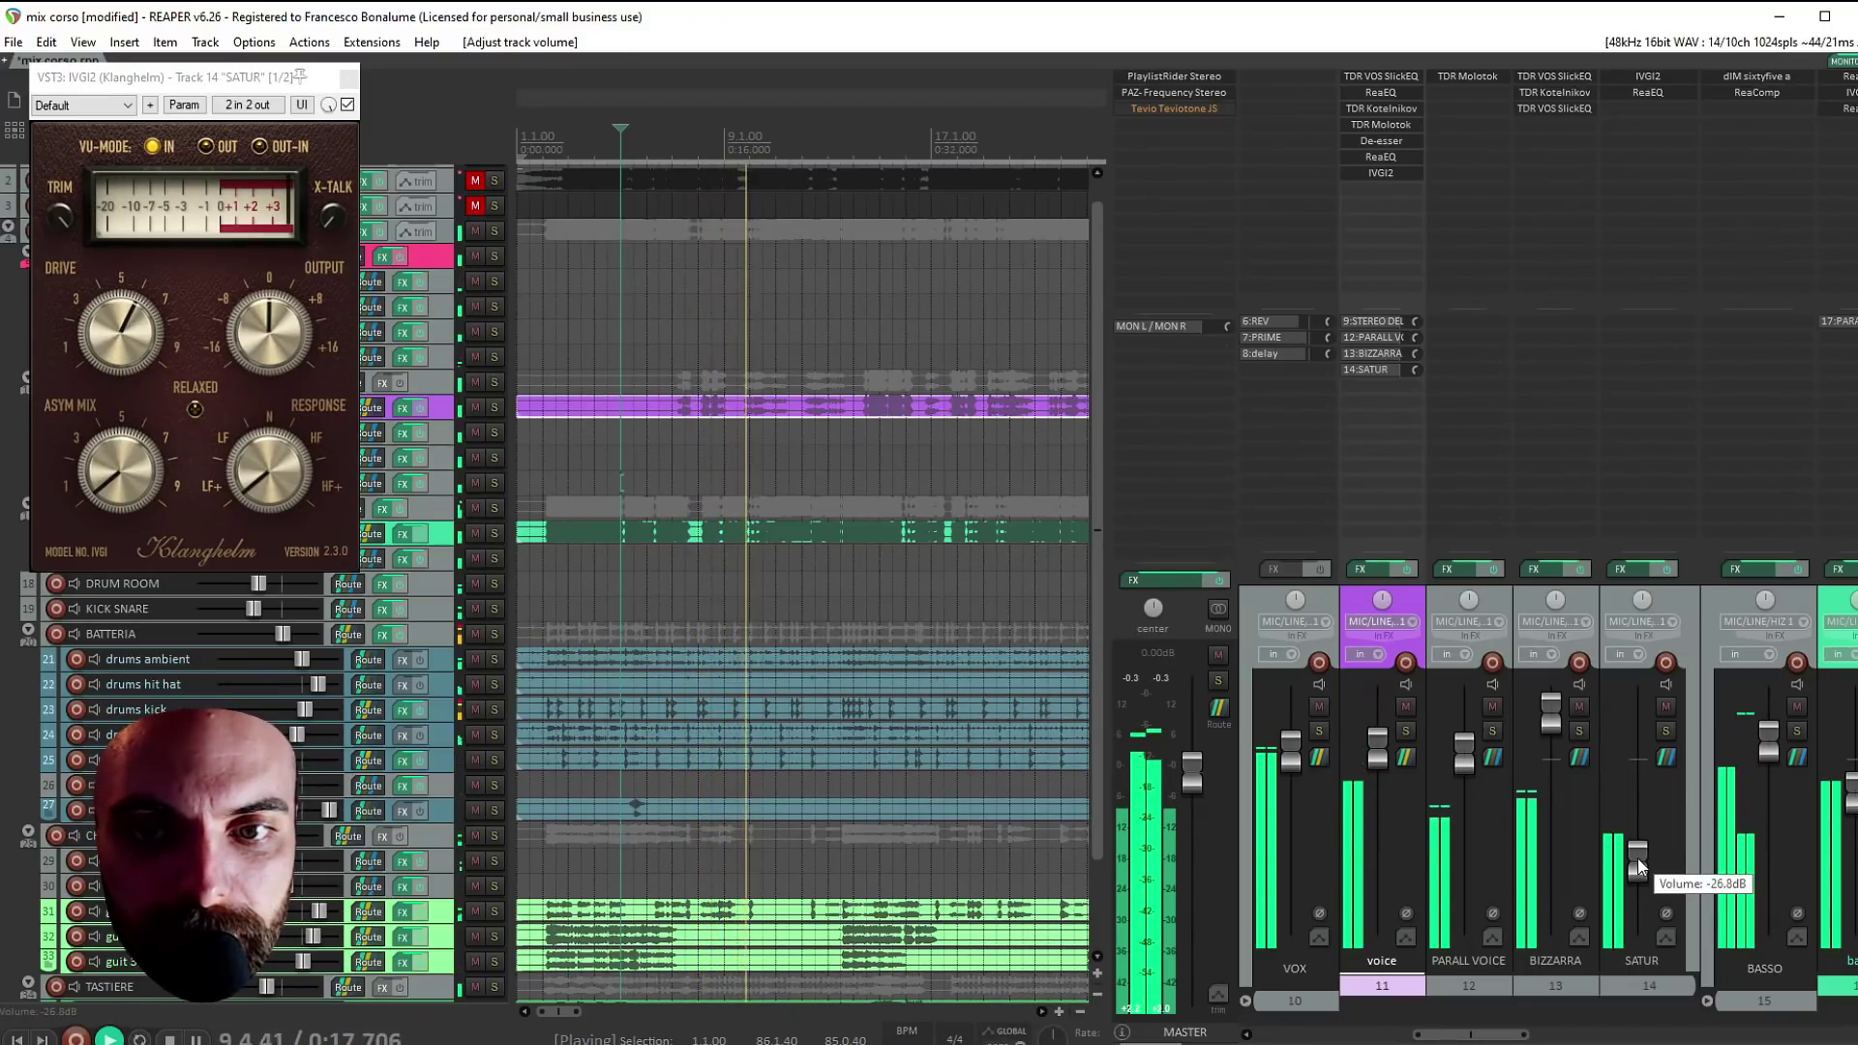
key(space)
Solo SATUR and add the Dragonfly Plate Reverb plugin after its ReaEQ
click(1665, 730)
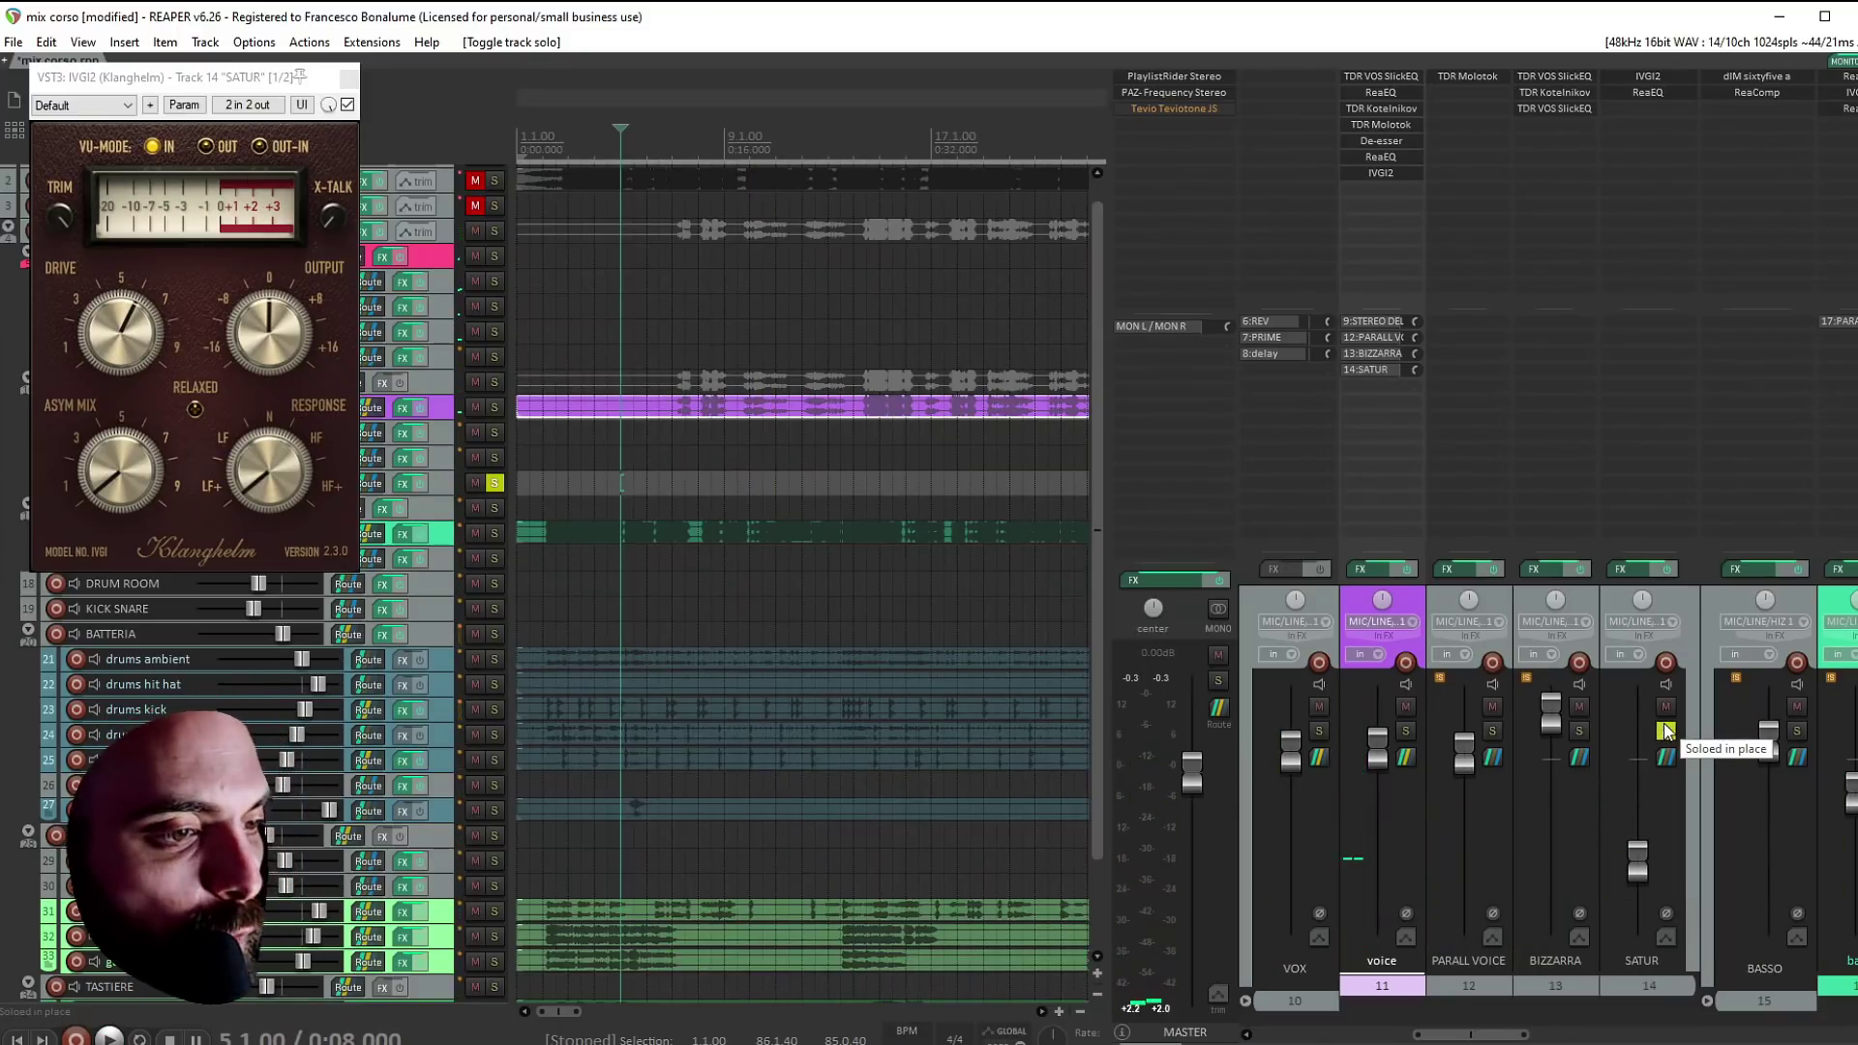
double_click(1646, 111)
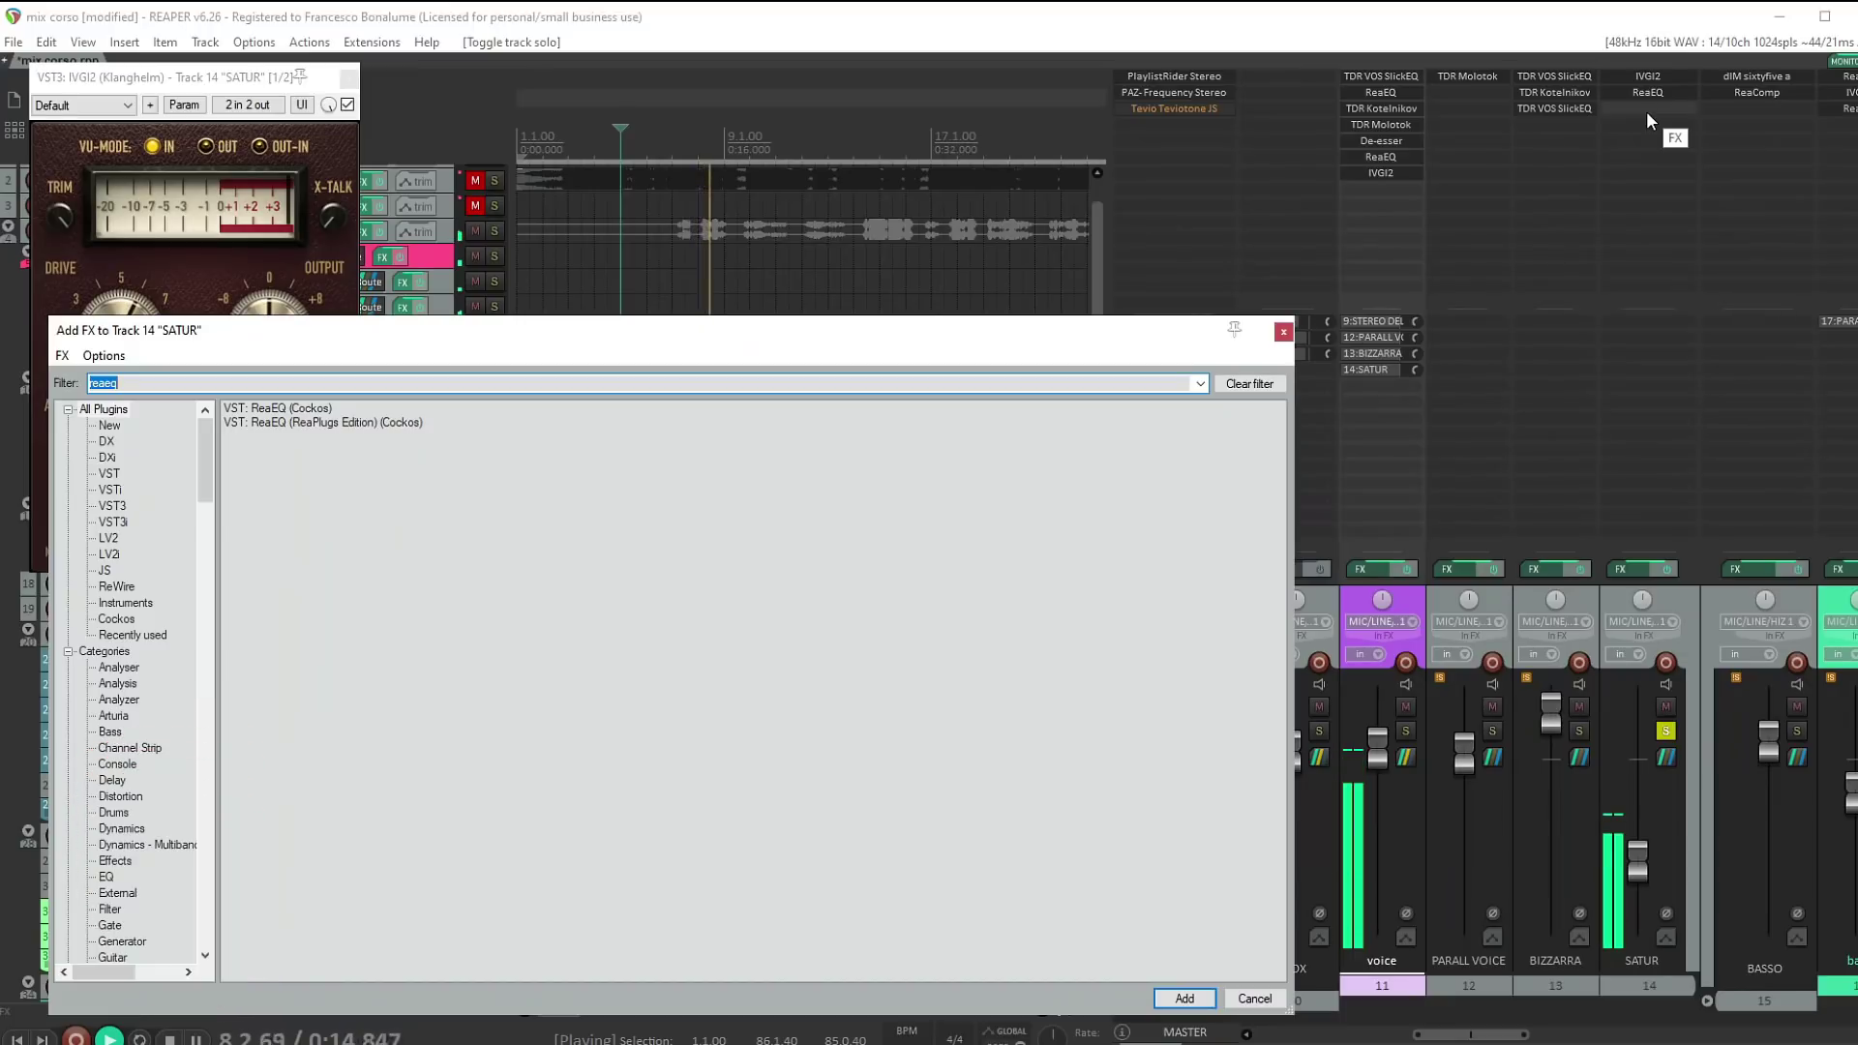
text(plate)
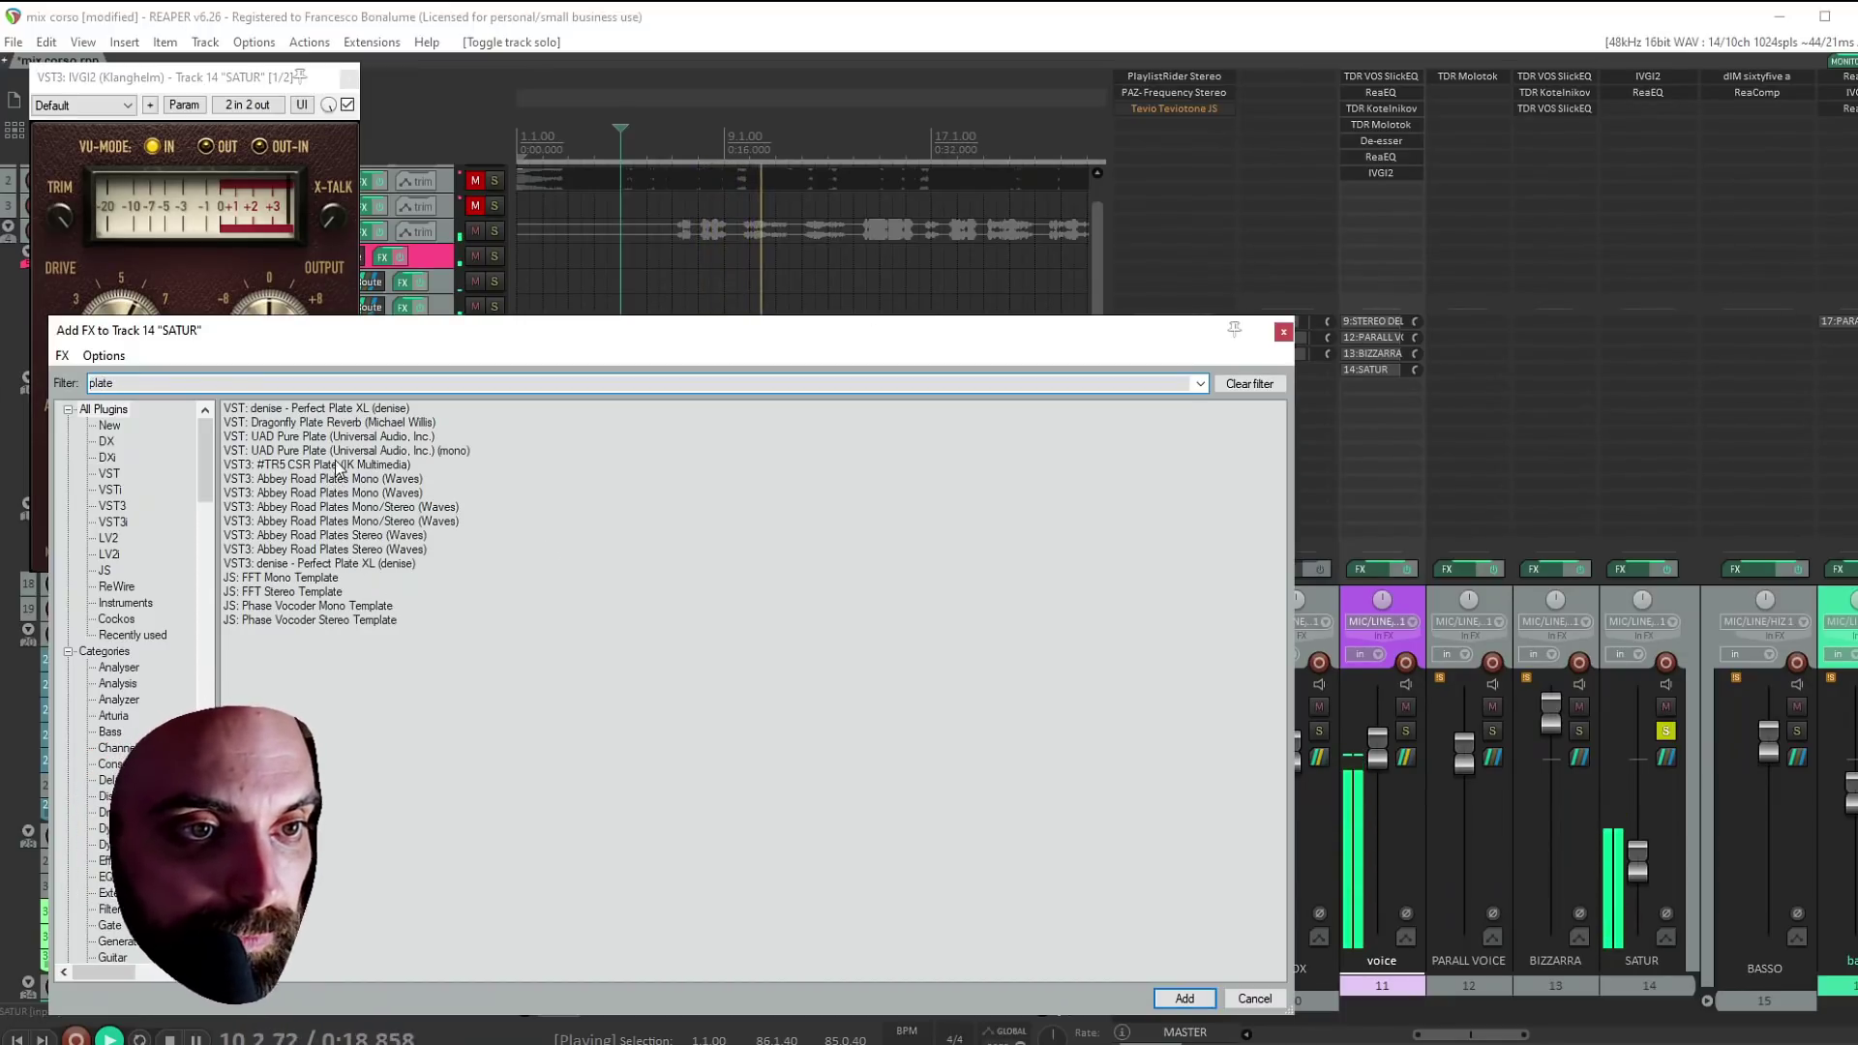
double_click(338, 423)
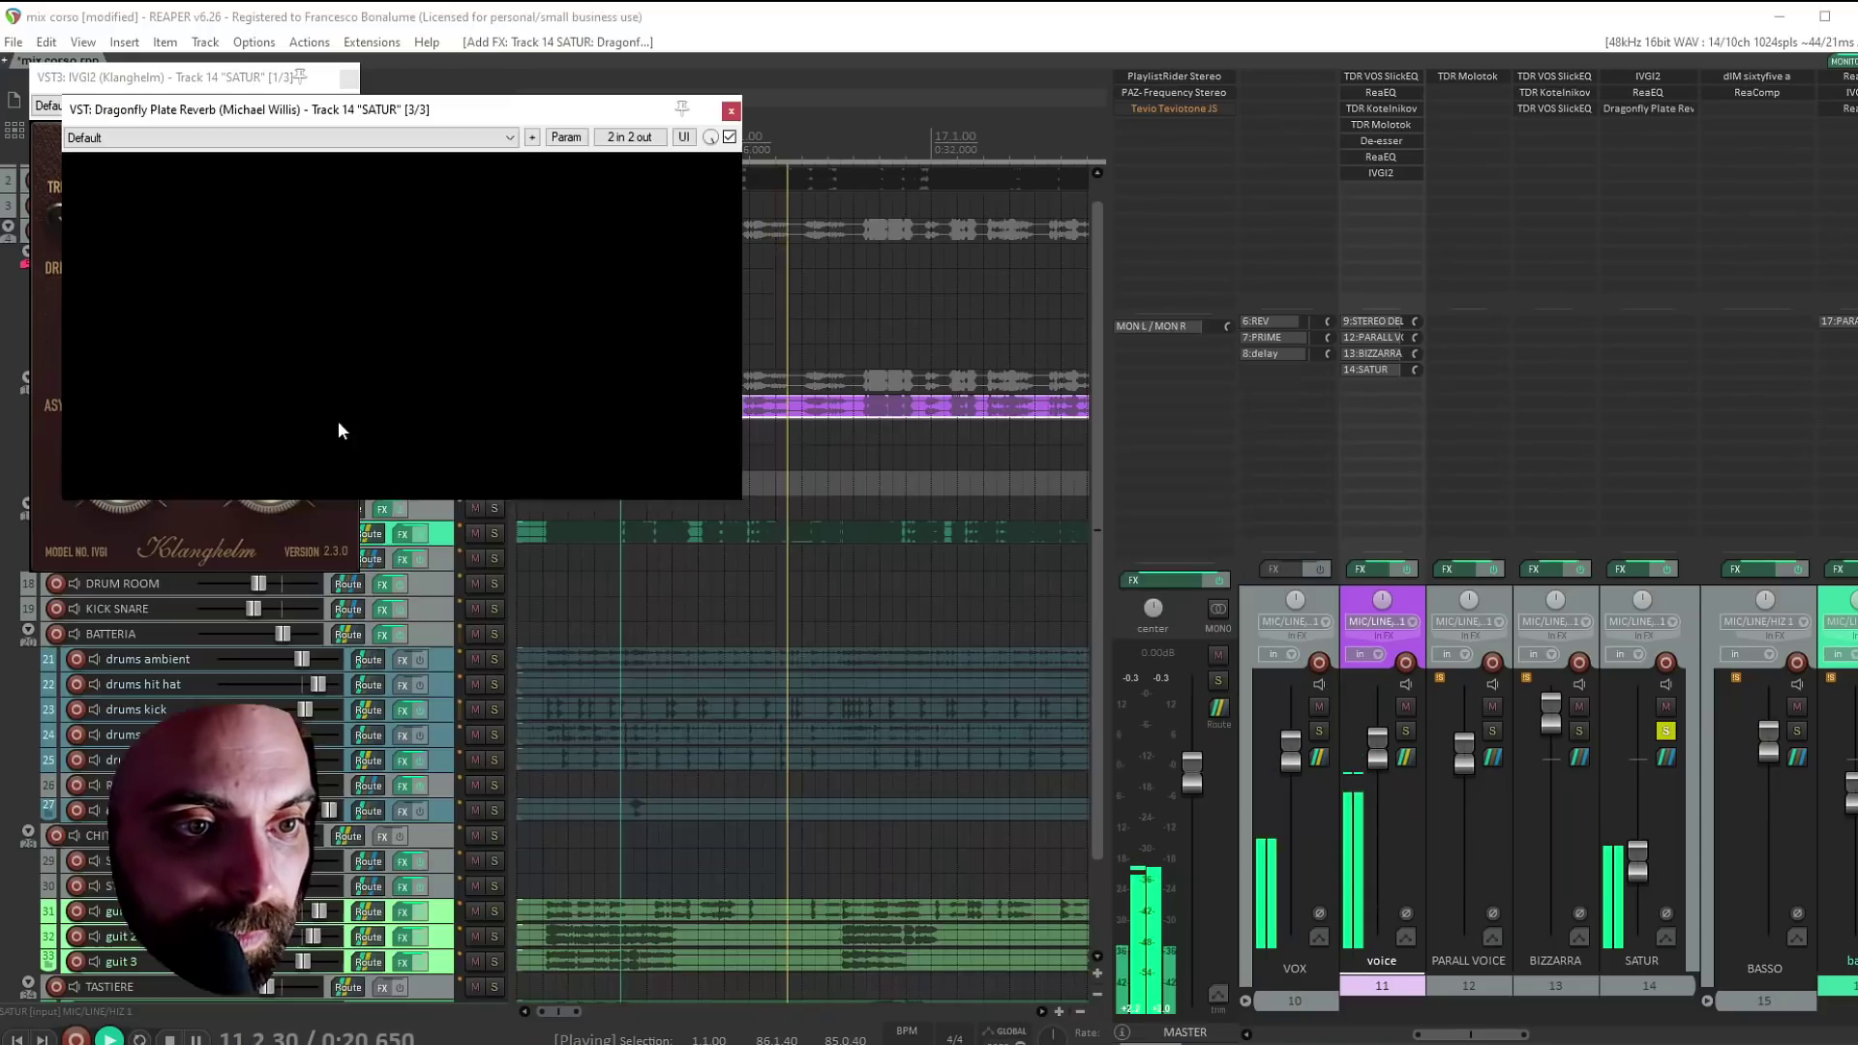
Set the Dragonfly Plate Reverb on SATUR to 0% dry and 100% wet, and raise the soloed track's fader
drag(414, 128, 718, 126)
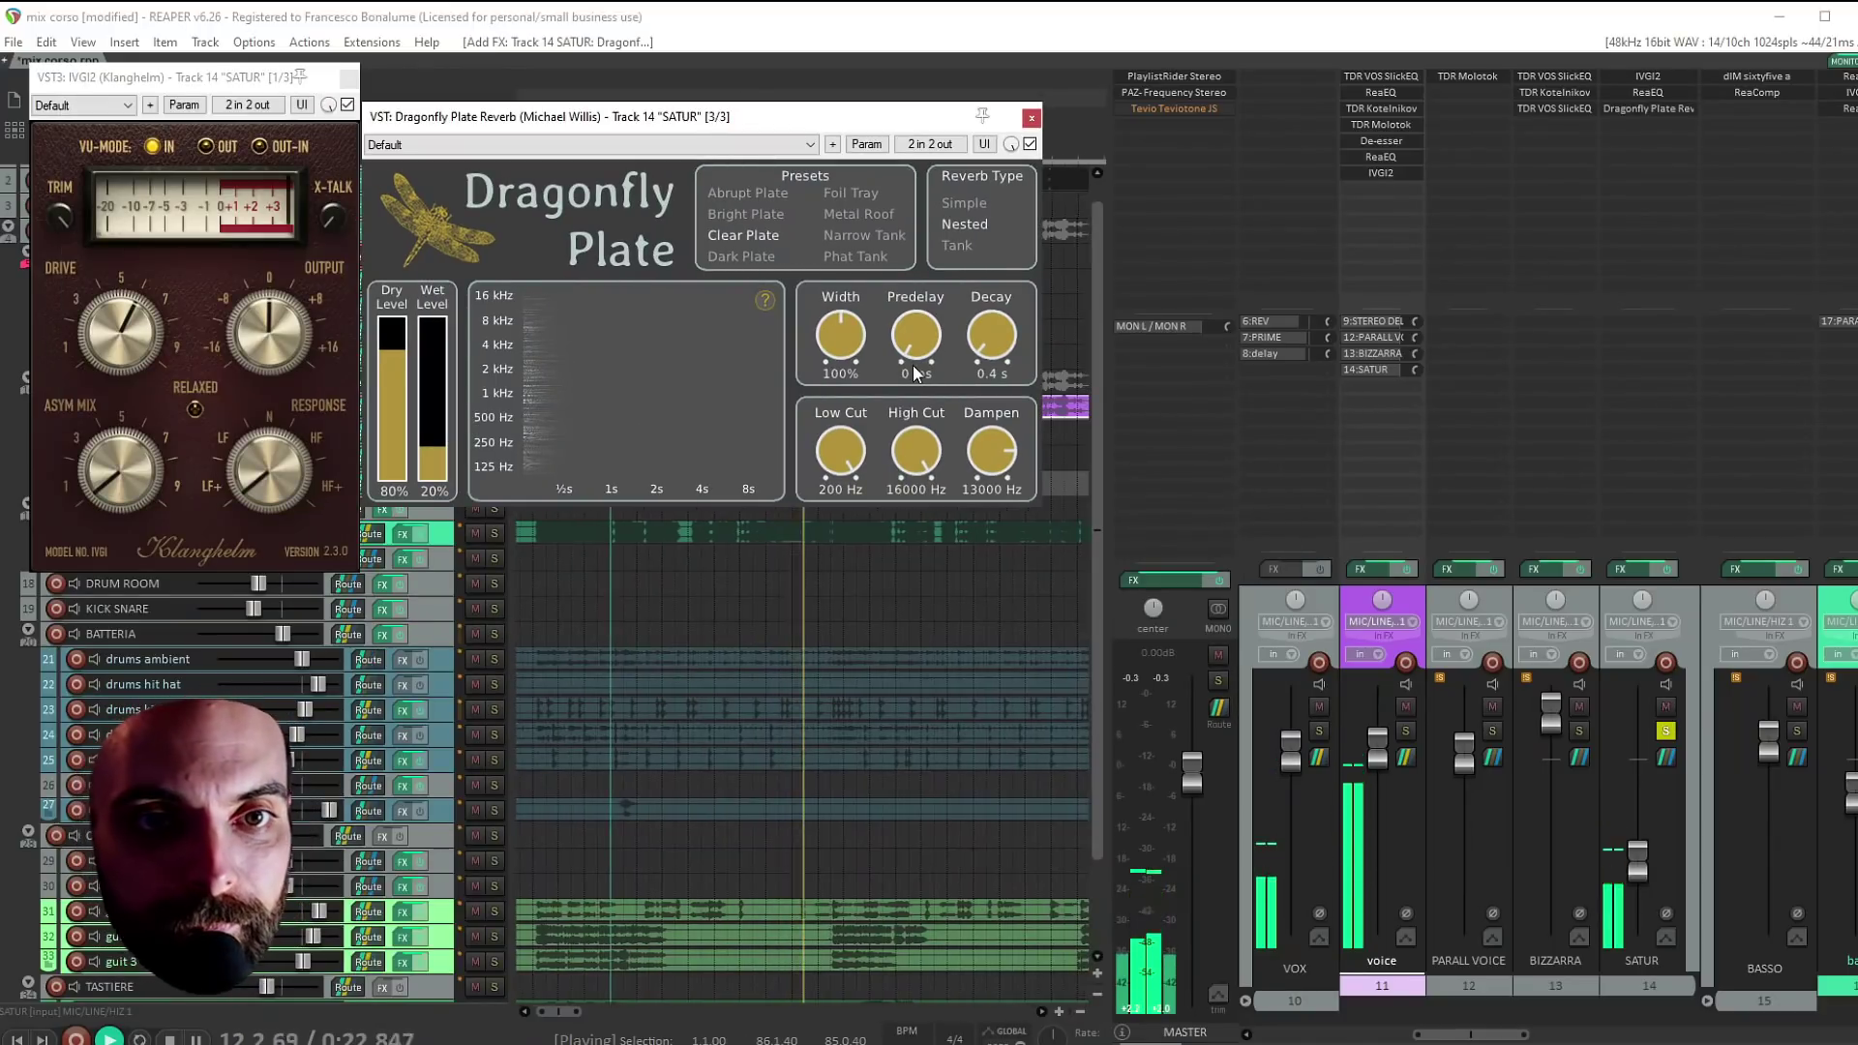
drag(395, 360, 437, 335)
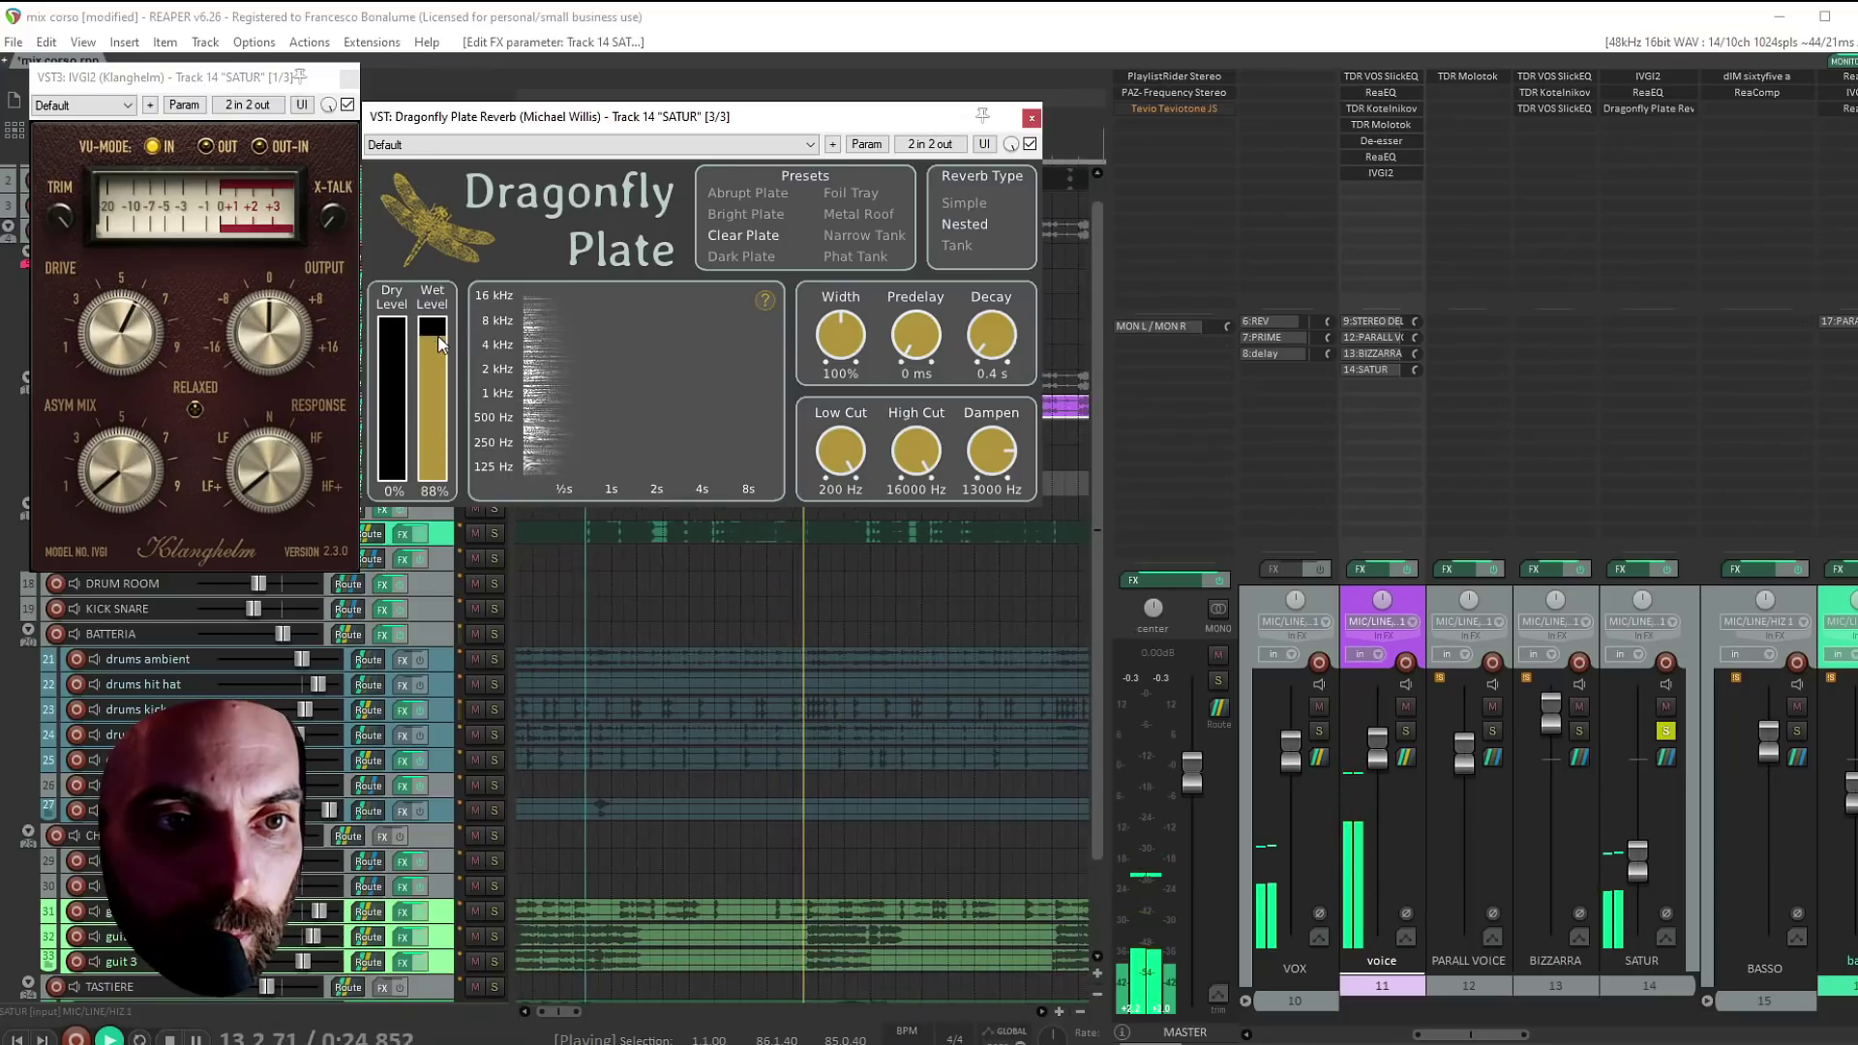
drag(1635, 853, 1633, 802)
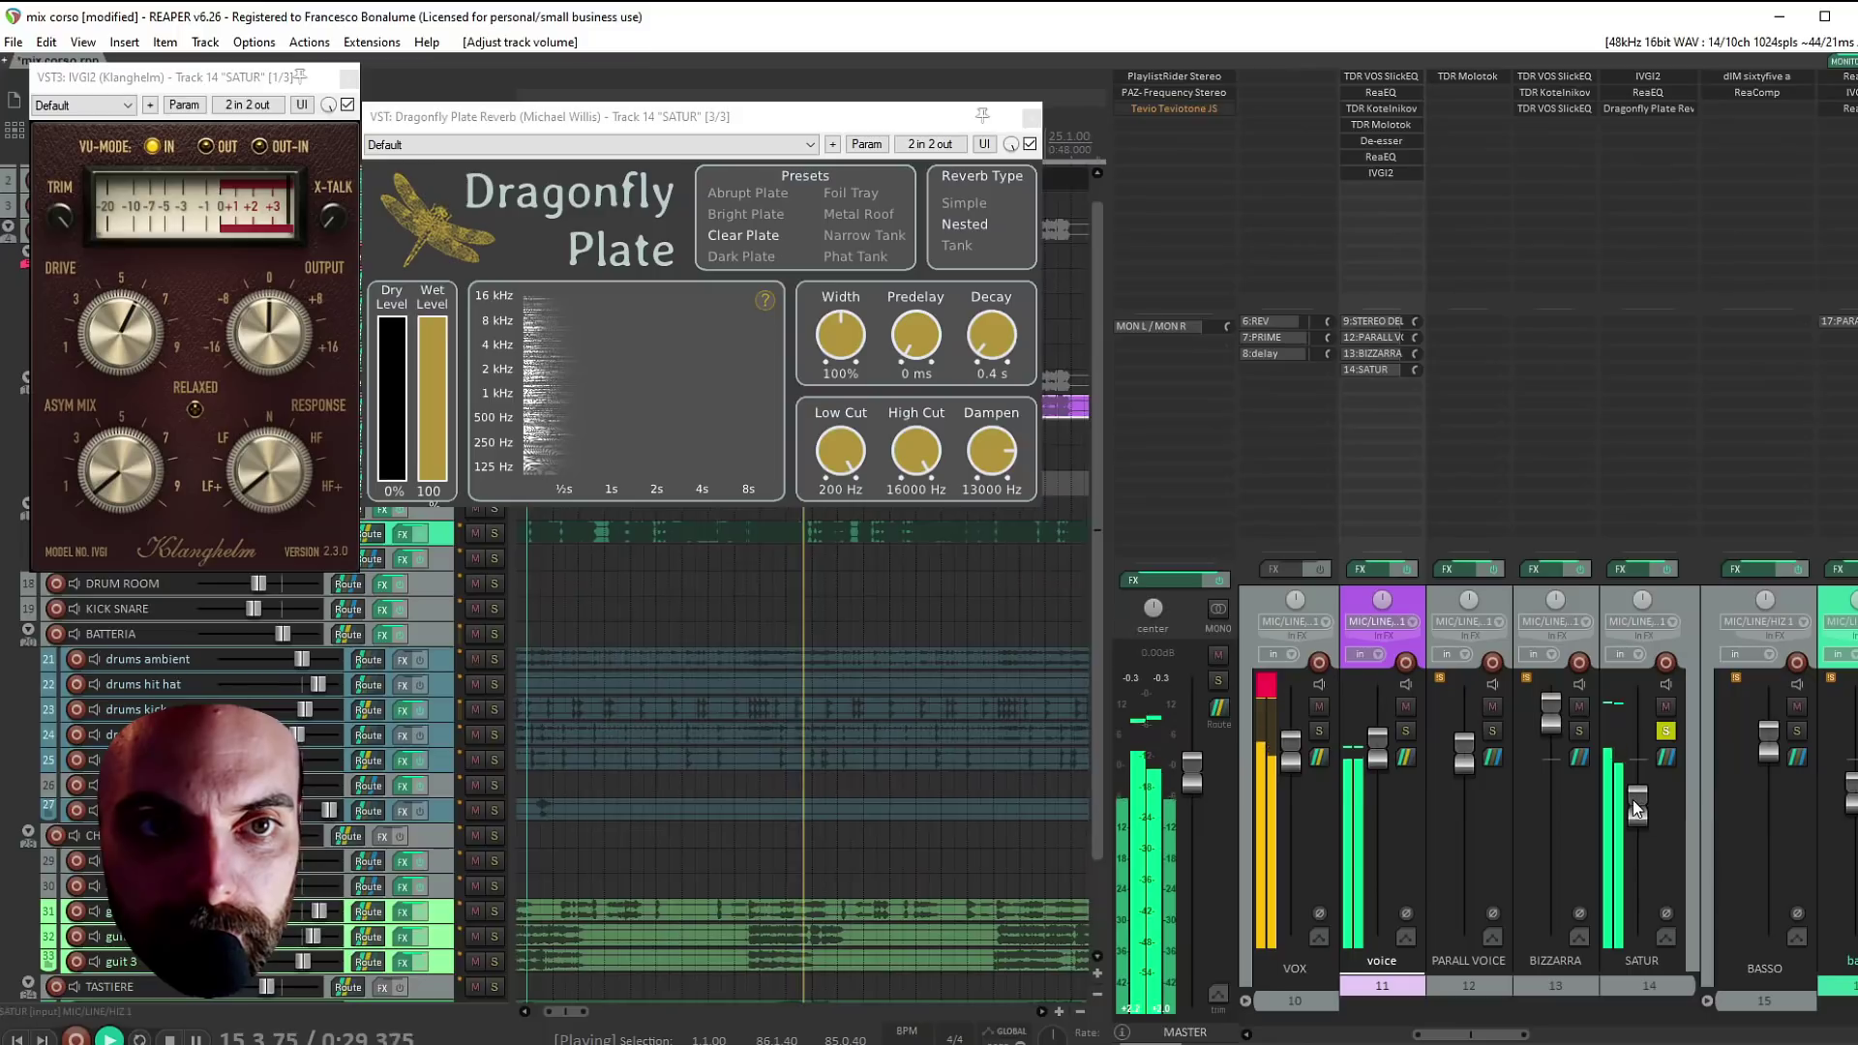
Audition Bright Plate, pick Clear Plate, and set the decay to 1.9 s, high cut to 12250 Hz and low cut to 107 Hz
click(745, 212)
click(745, 234)
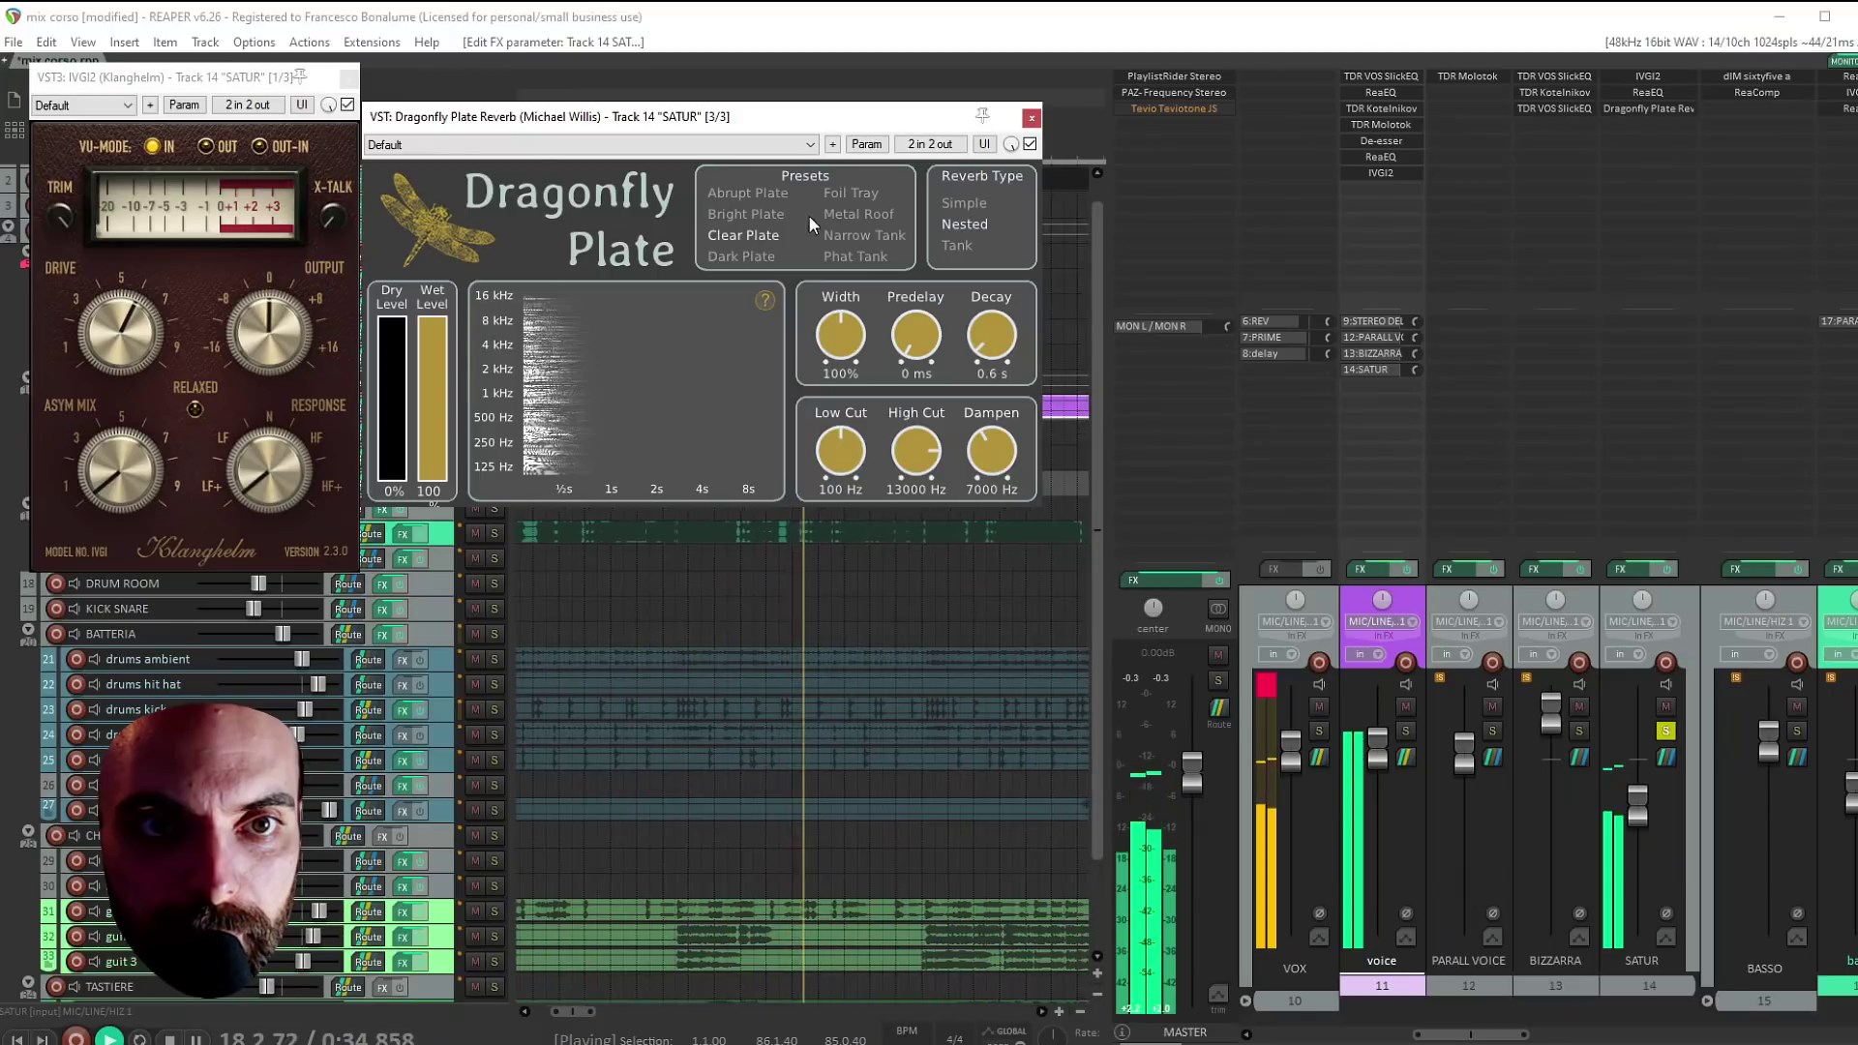
mouse_move(978, 347)
mouse_down()
mouse_move(983, 312)
mouse_move(983, 340)
mouse_up()
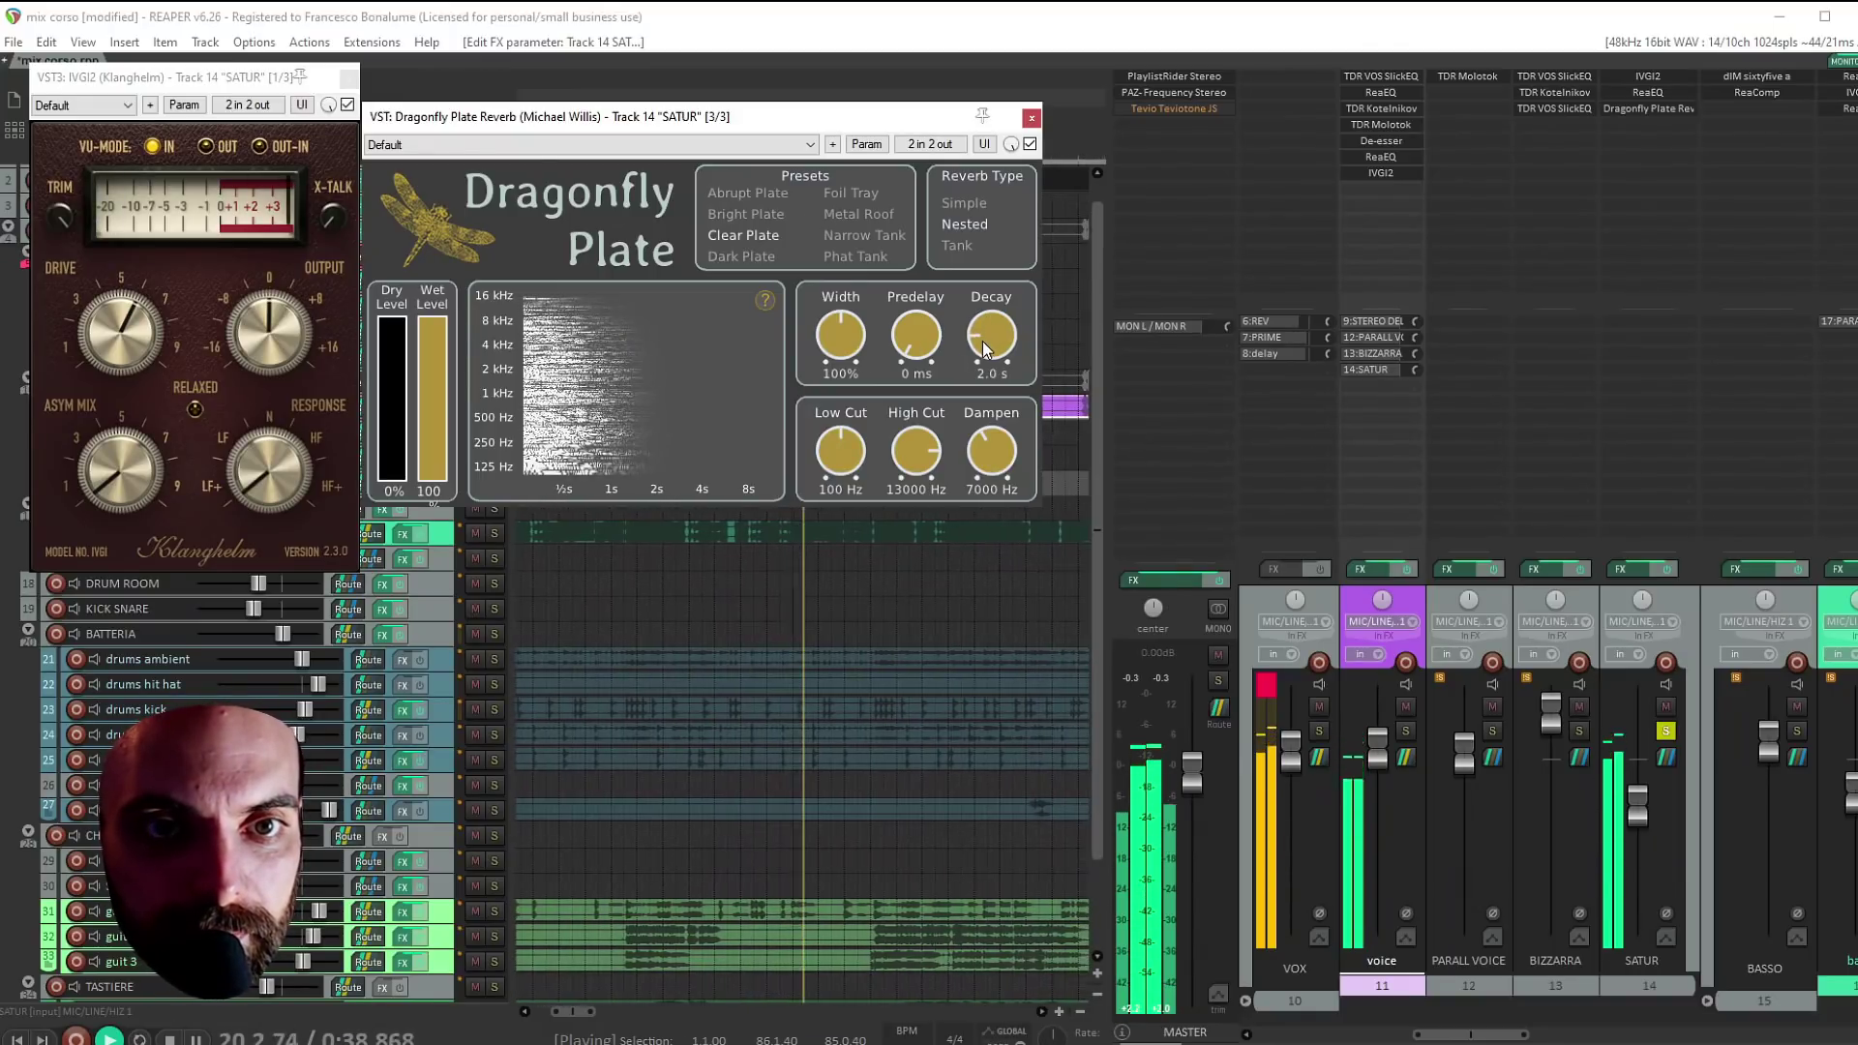
drag(899, 478, 839, 457)
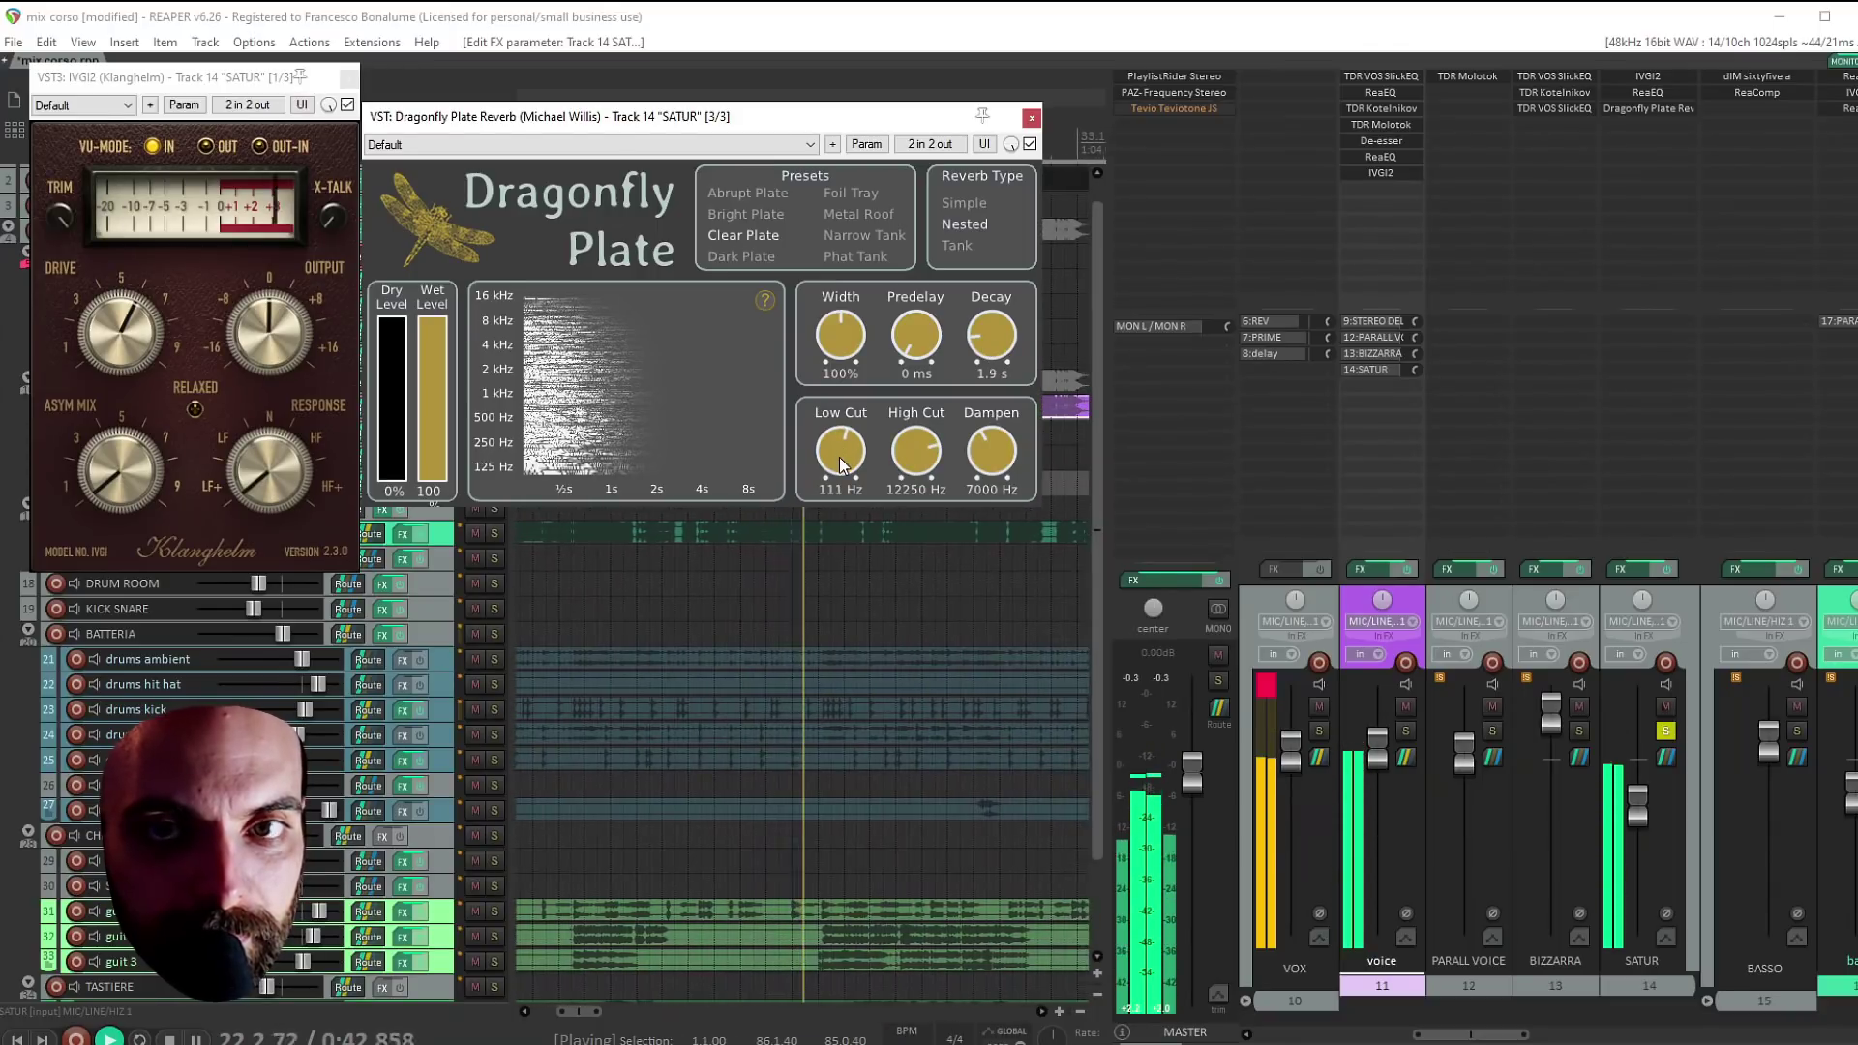
Pull band 3 of SATUR's ReaEQ down to -8.8 dB at 986.6 Hz, and close the ReaEQ and reverb windows
click(1642, 91)
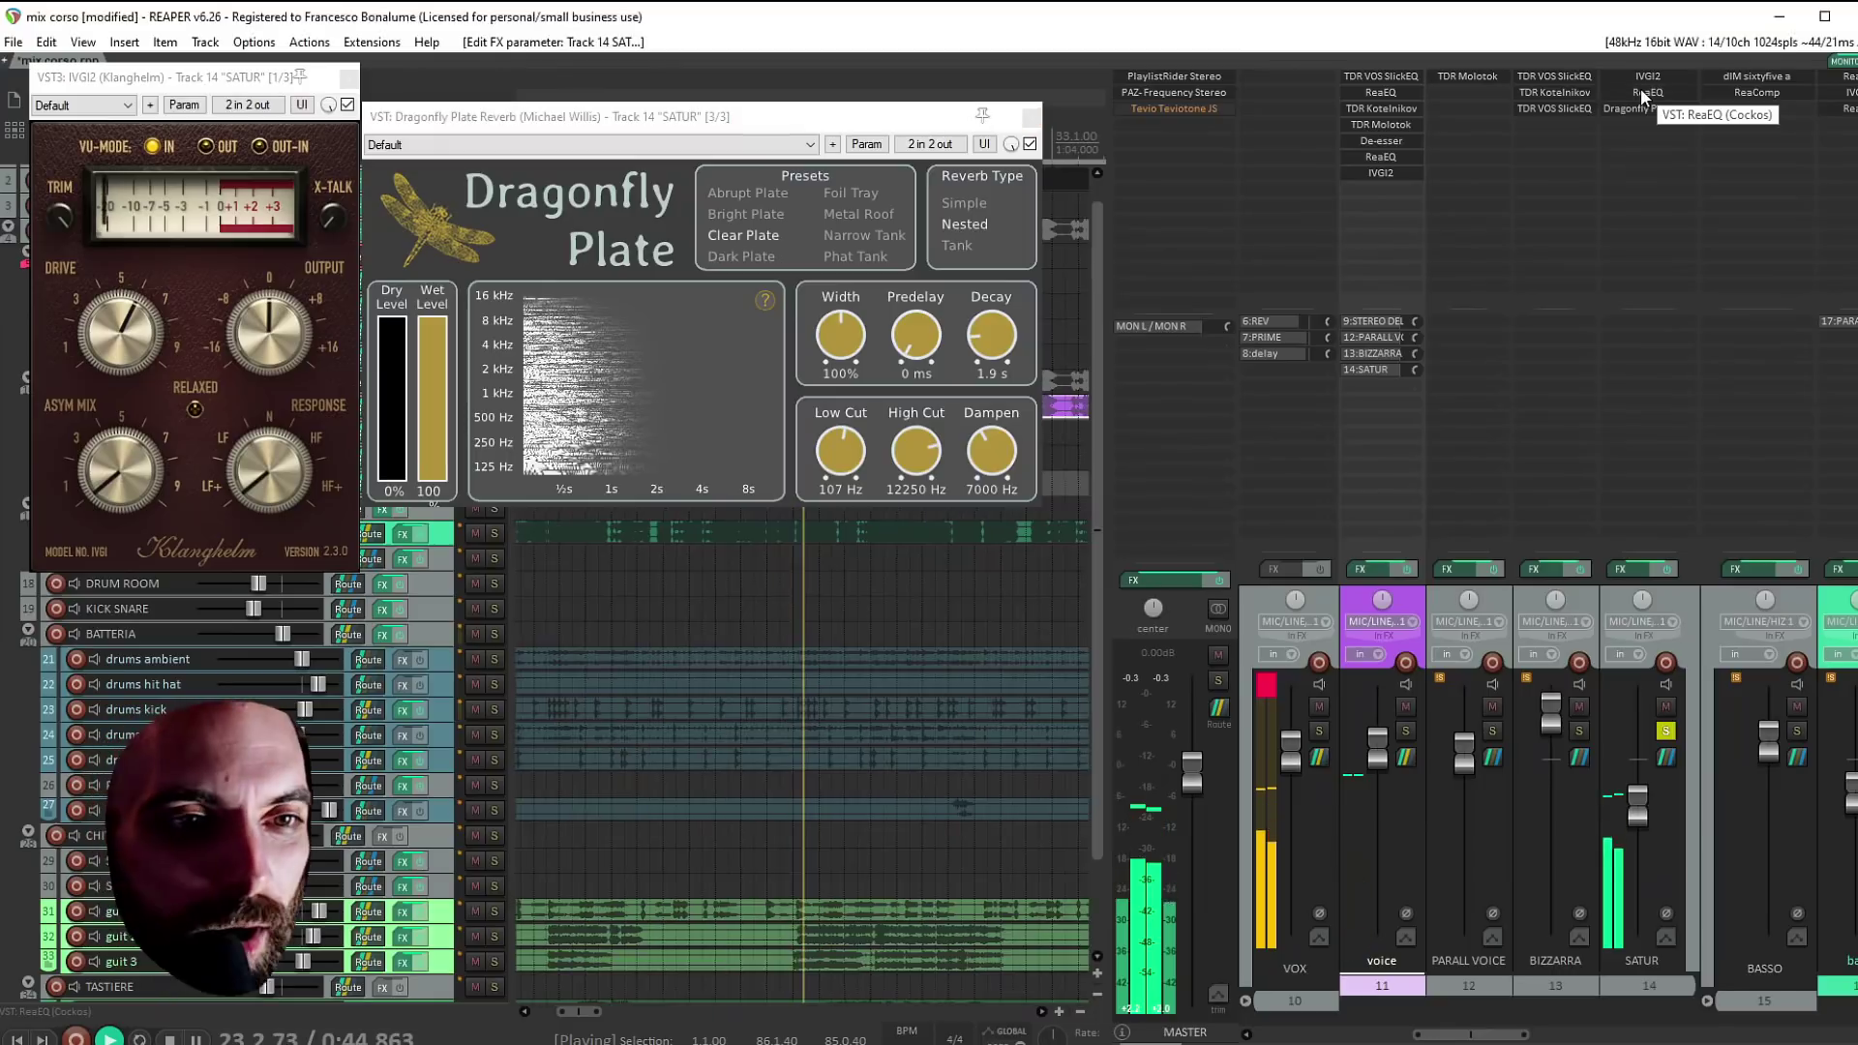
drag(686, 326, 684, 381)
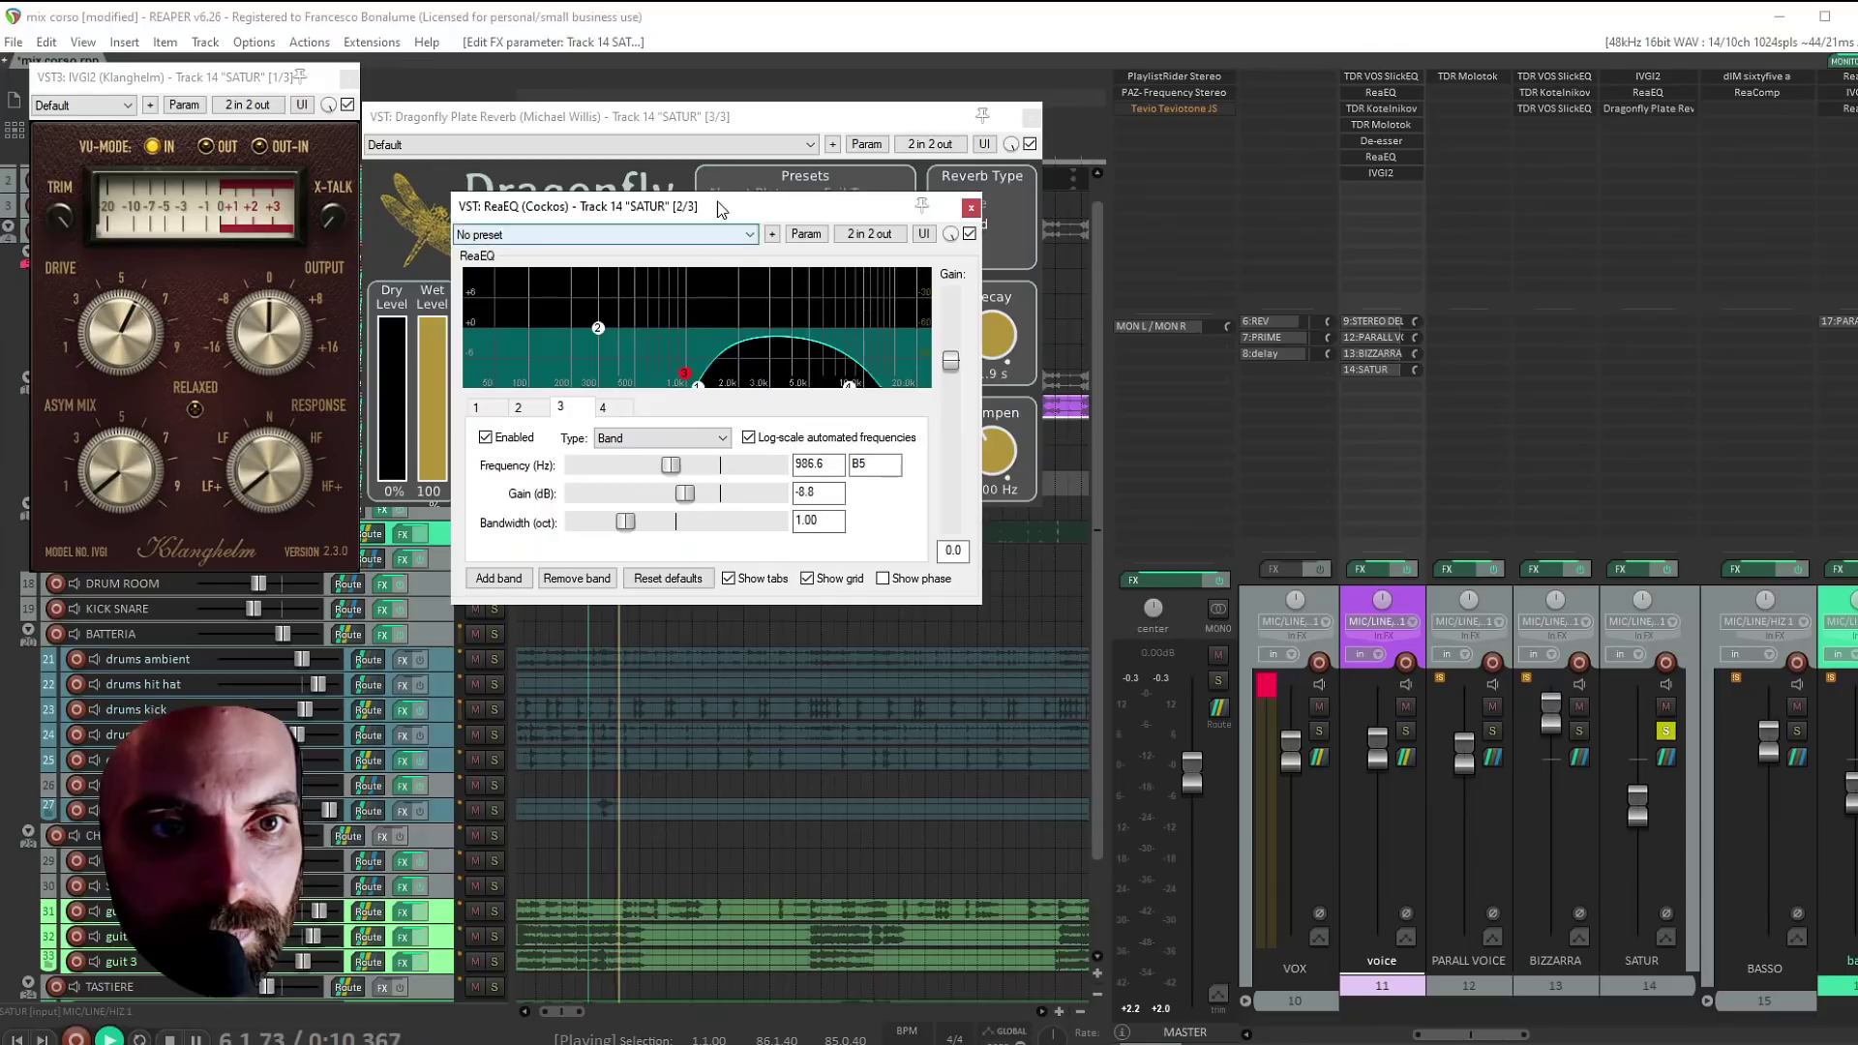
click(1030, 117)
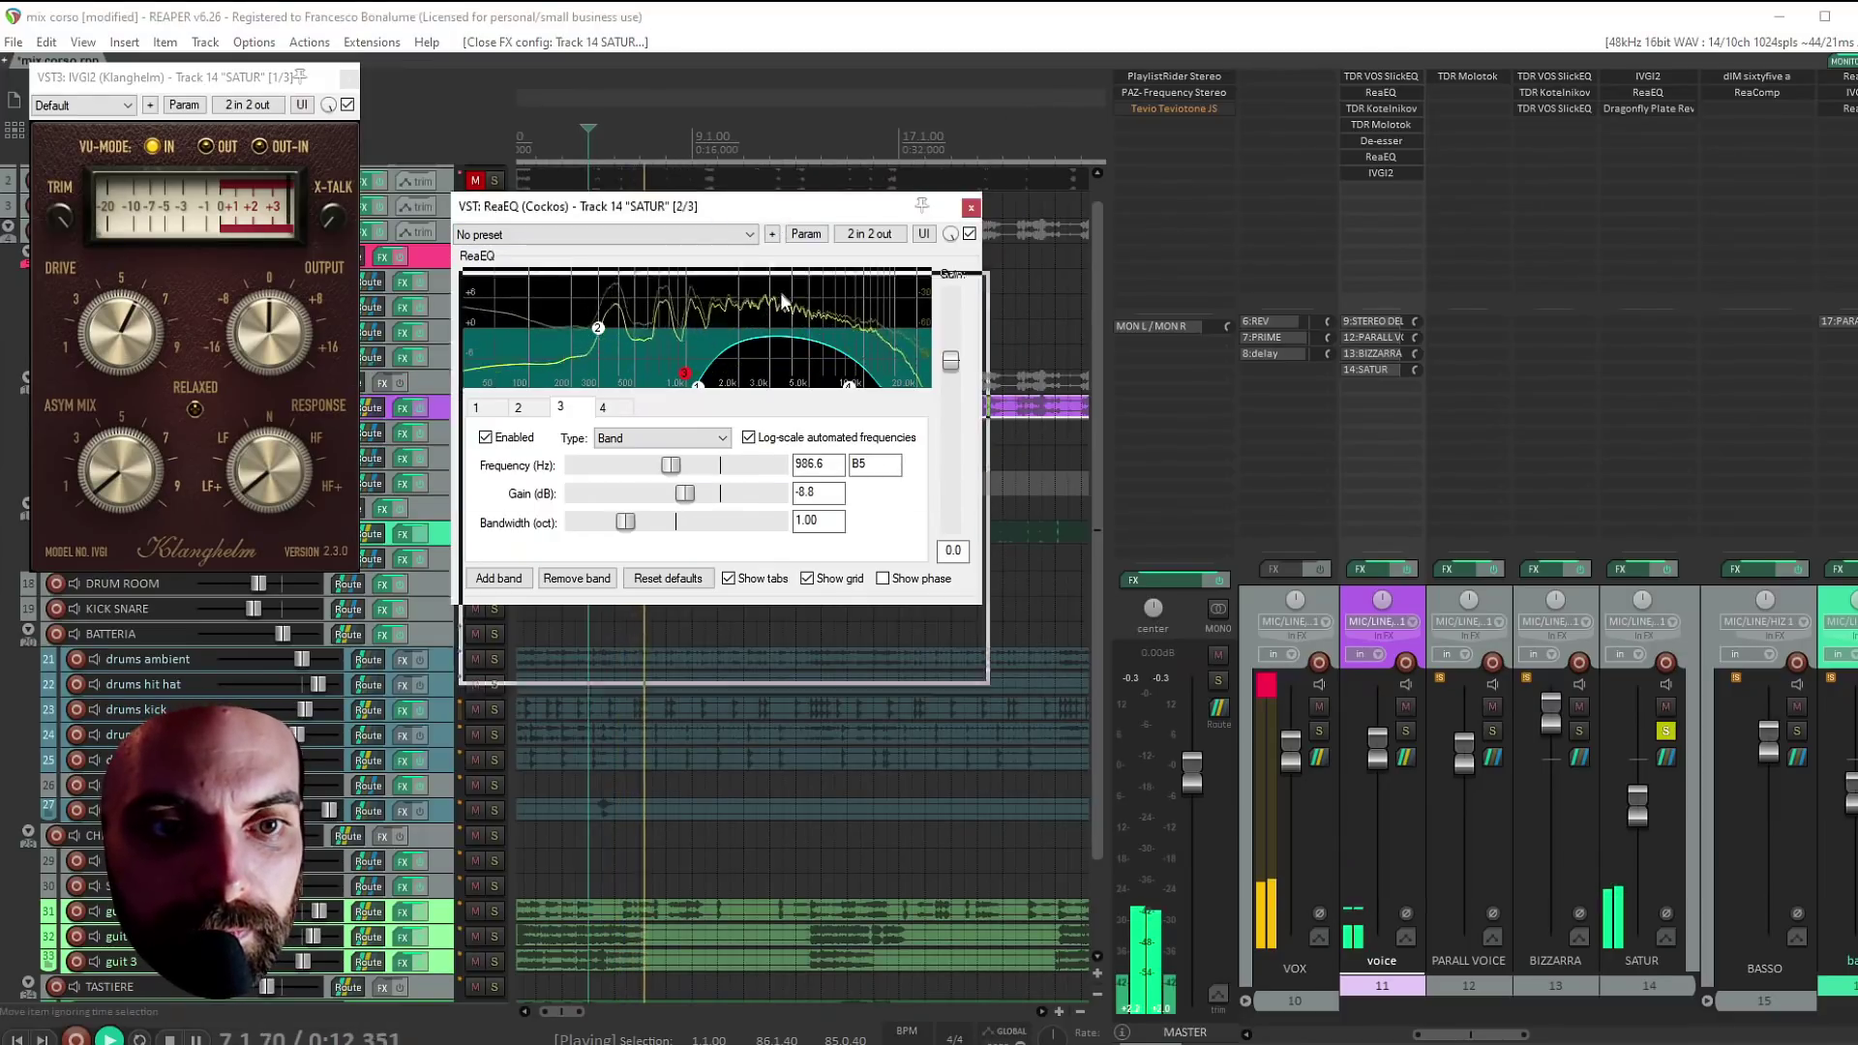
key(Escape)
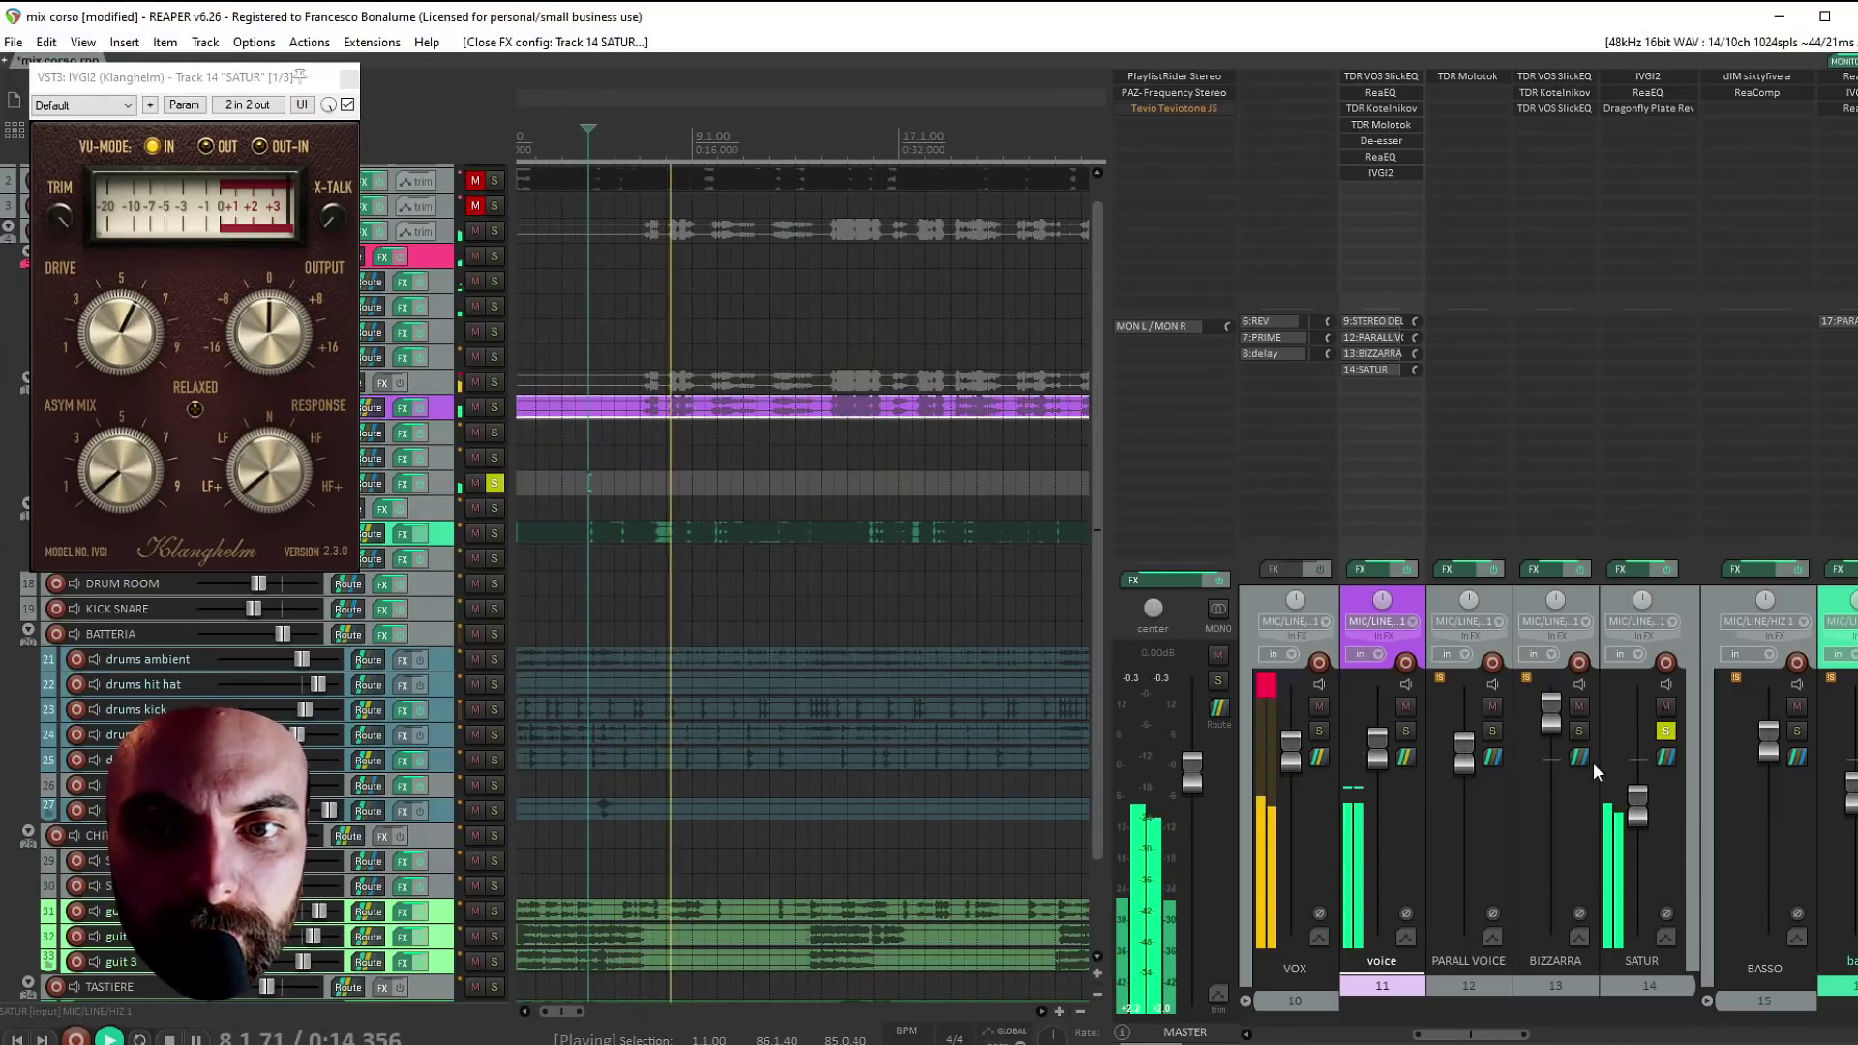
Lower the SATUR fader, unsolo the track and bring it back up in the full mix, ending with the voice track soloed
drag(1635, 803, 1636, 924)
click(1664, 733)
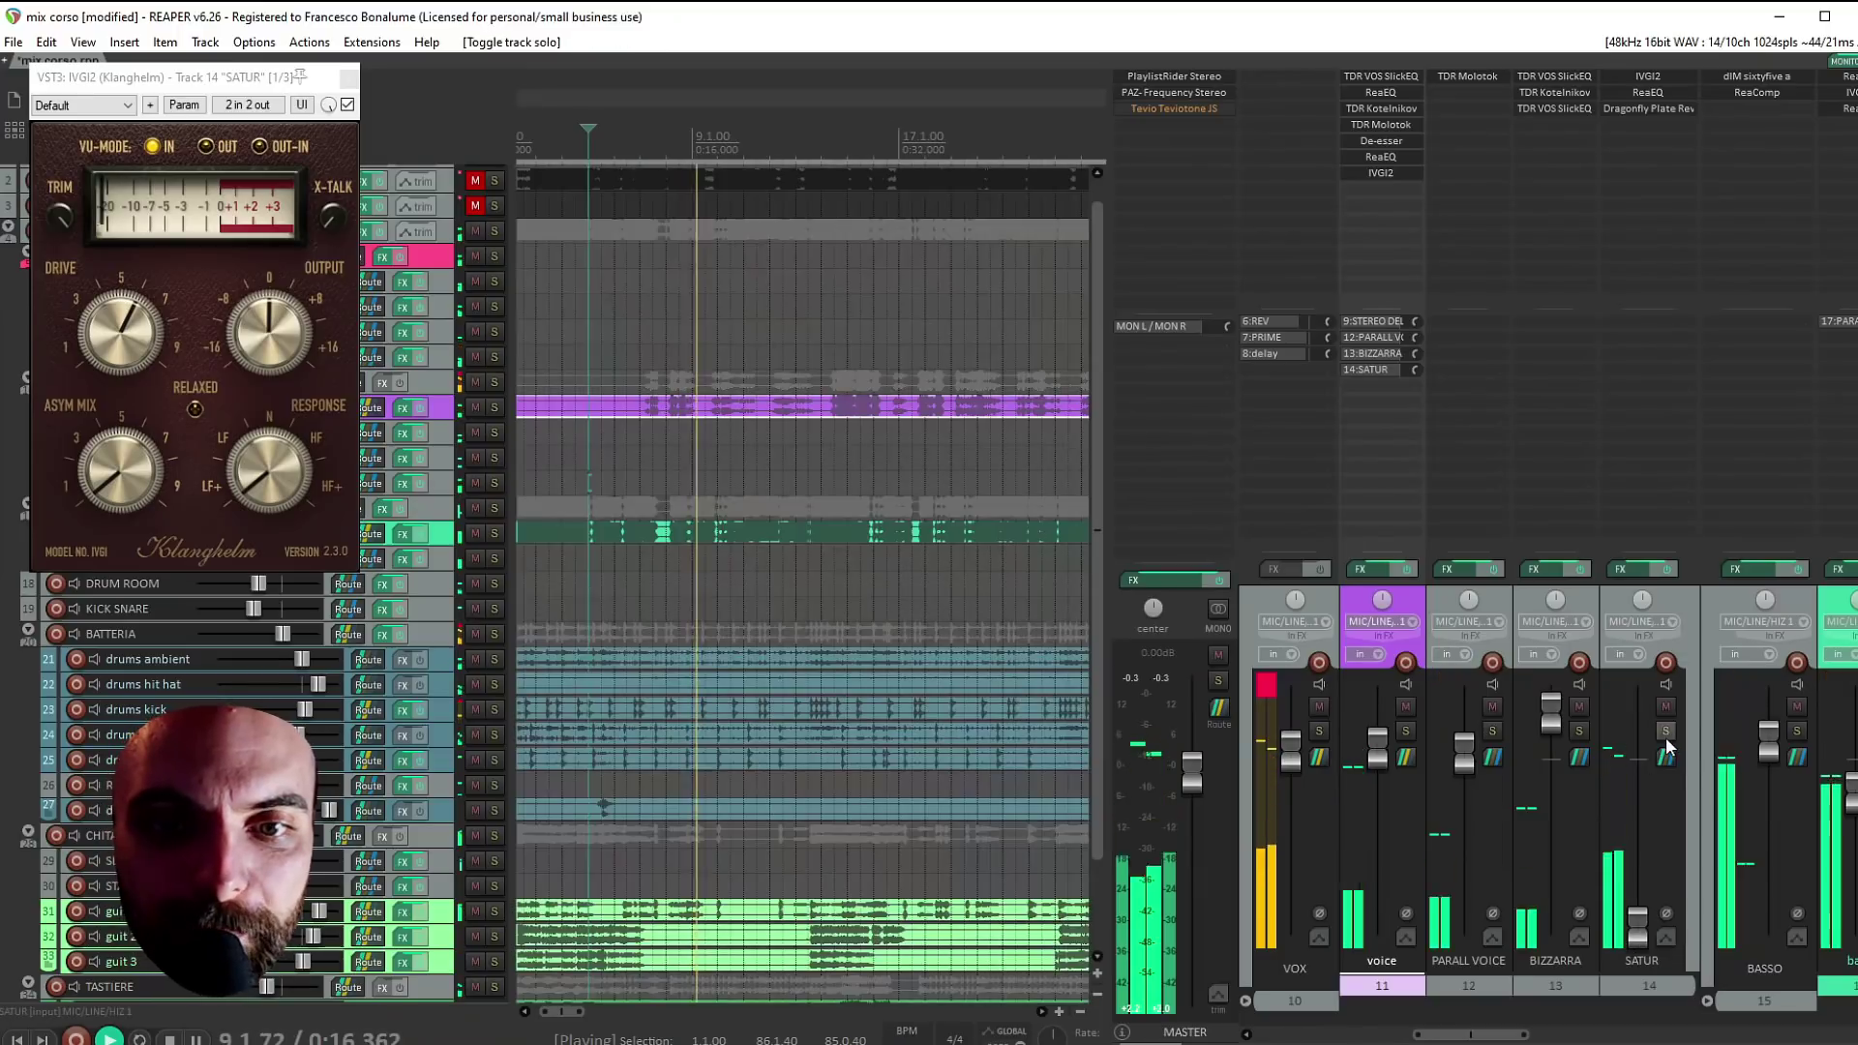
drag(1634, 927, 1637, 843)
click(1406, 731)
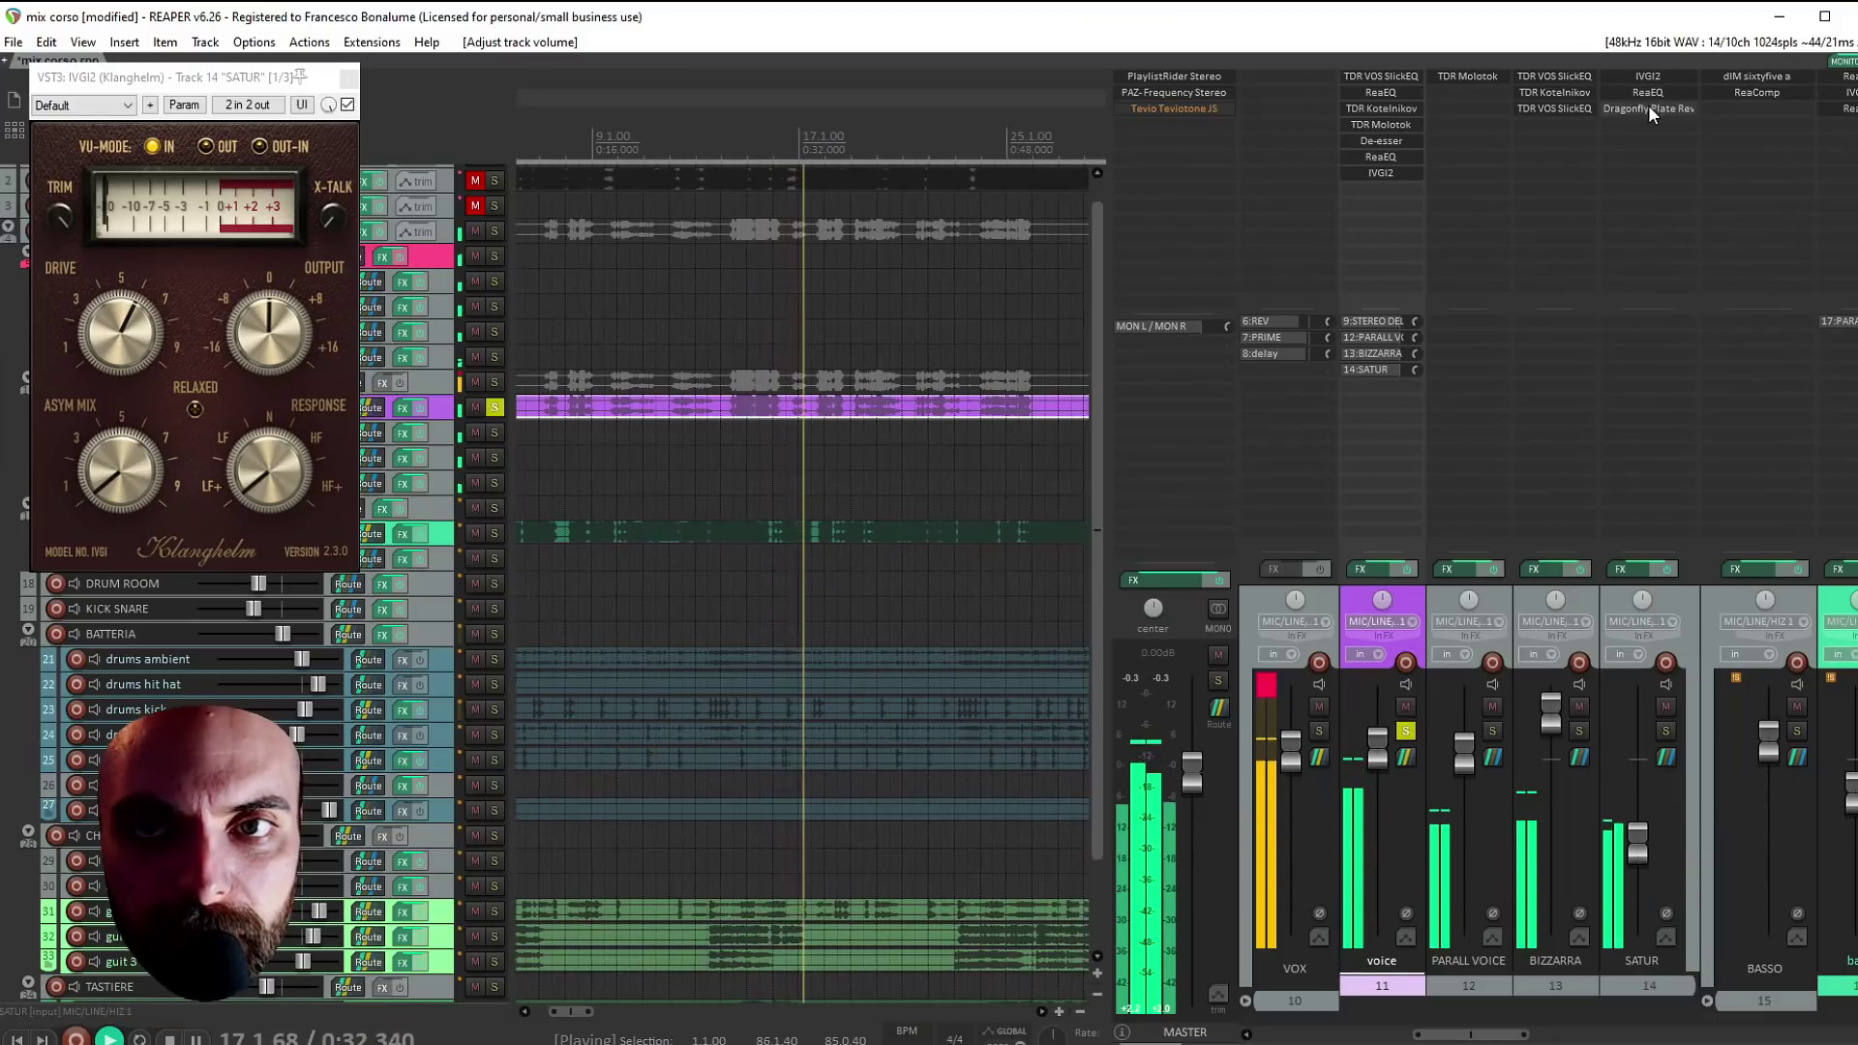
Audition a 53% width and the Metal Roof and Abrupt Plate presets in SATUR's plate reverb, settling on Phat Tank
click(1647, 106)
drag(840, 336, 861, 461)
drag(844, 356, 844, 350)
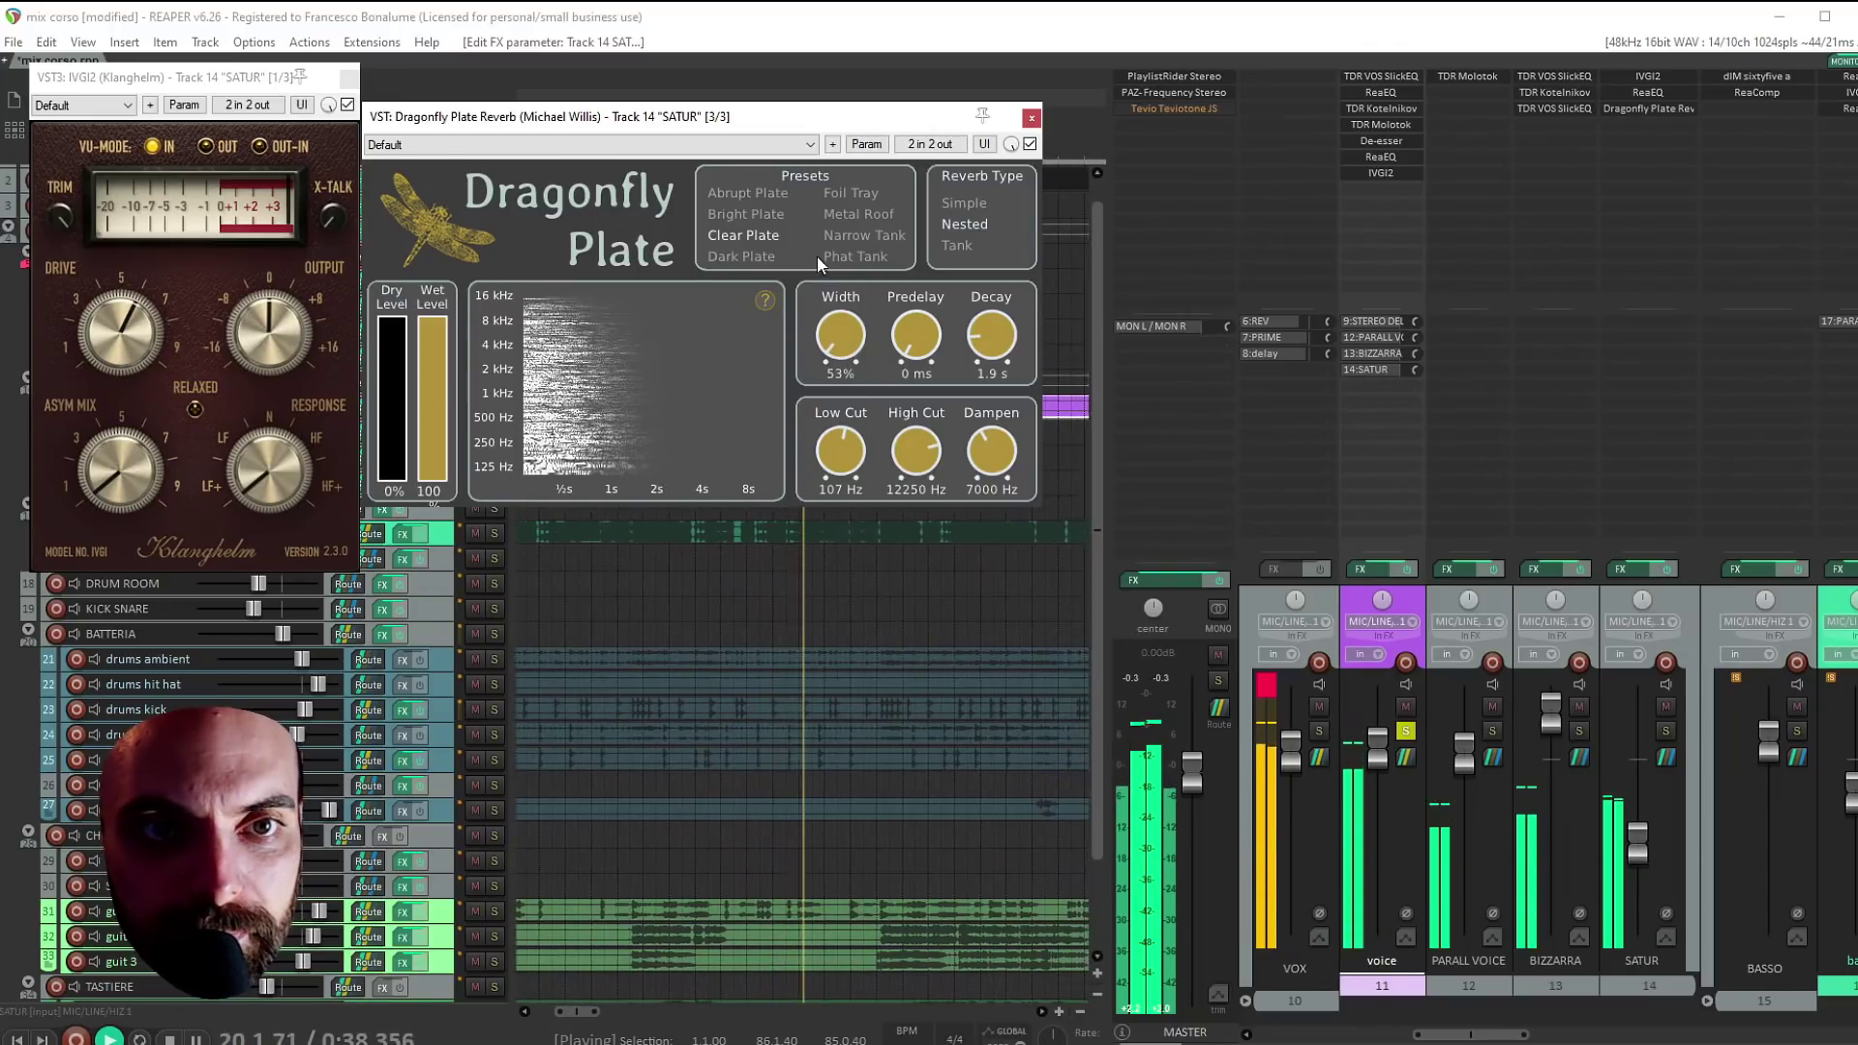
click(843, 214)
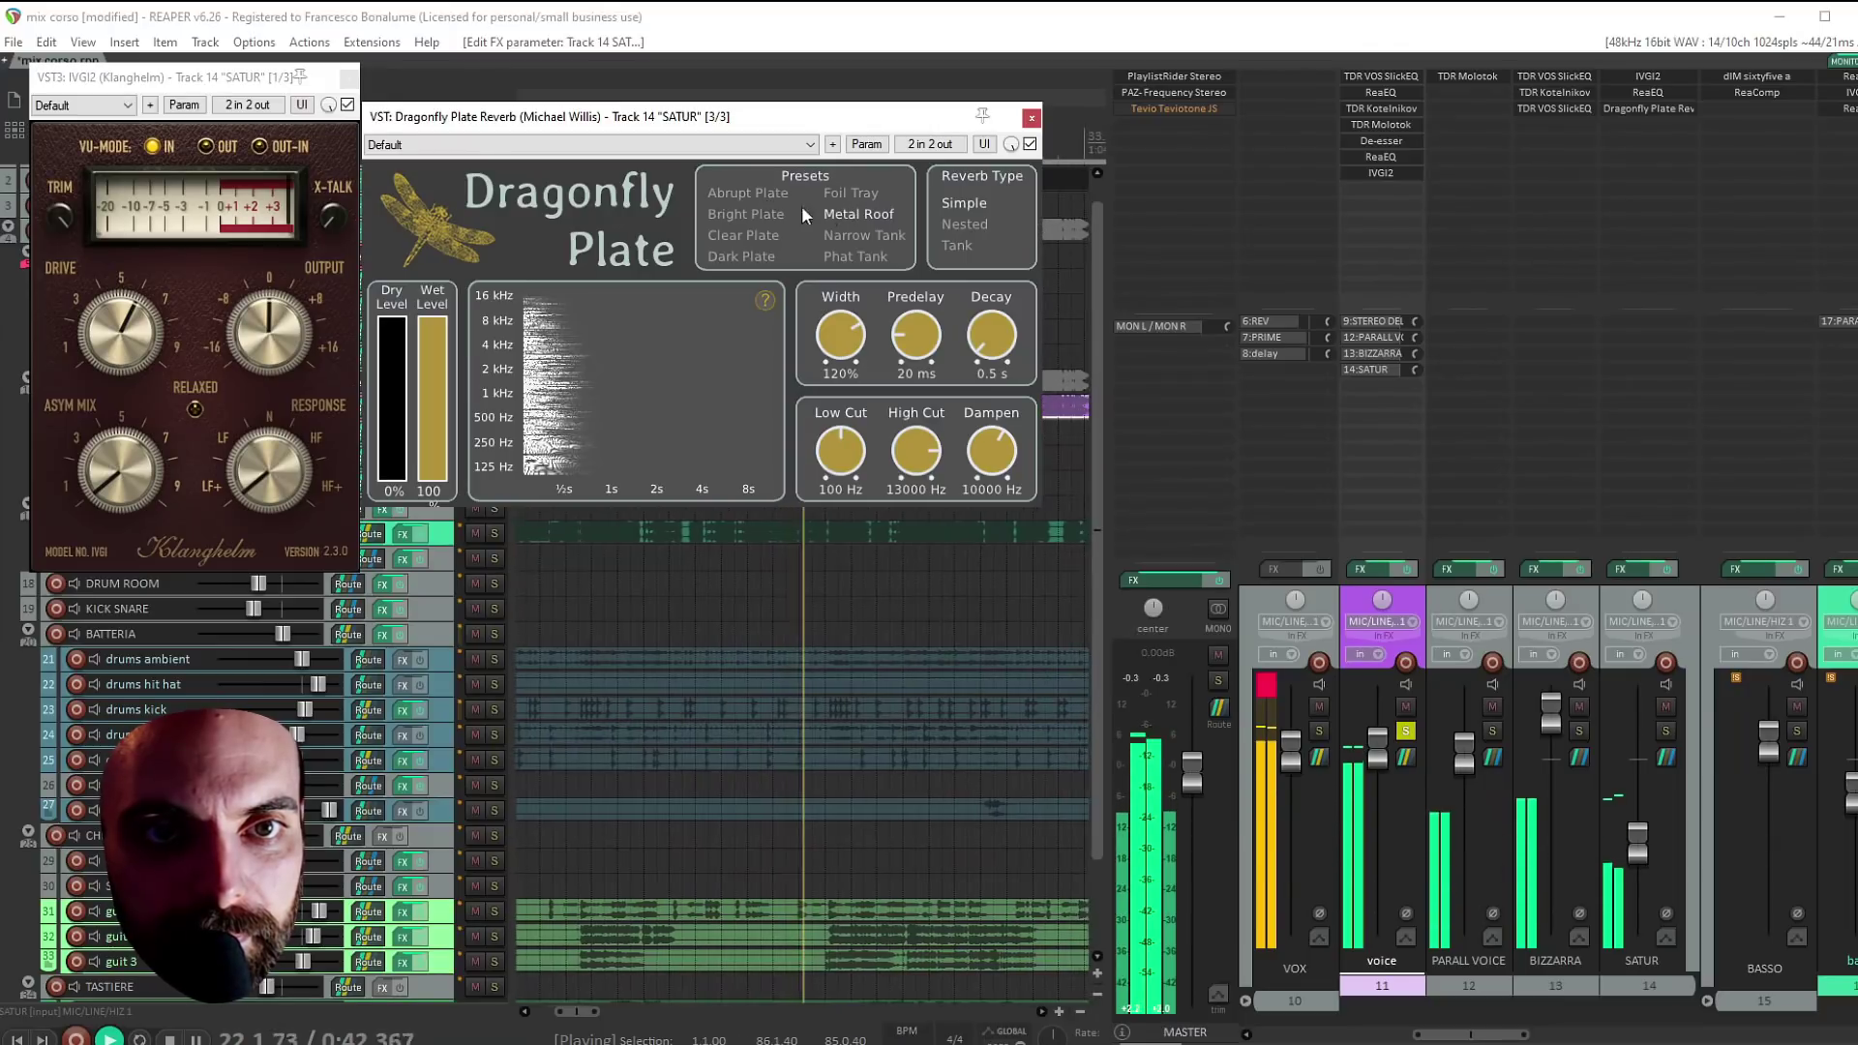
click(755, 194)
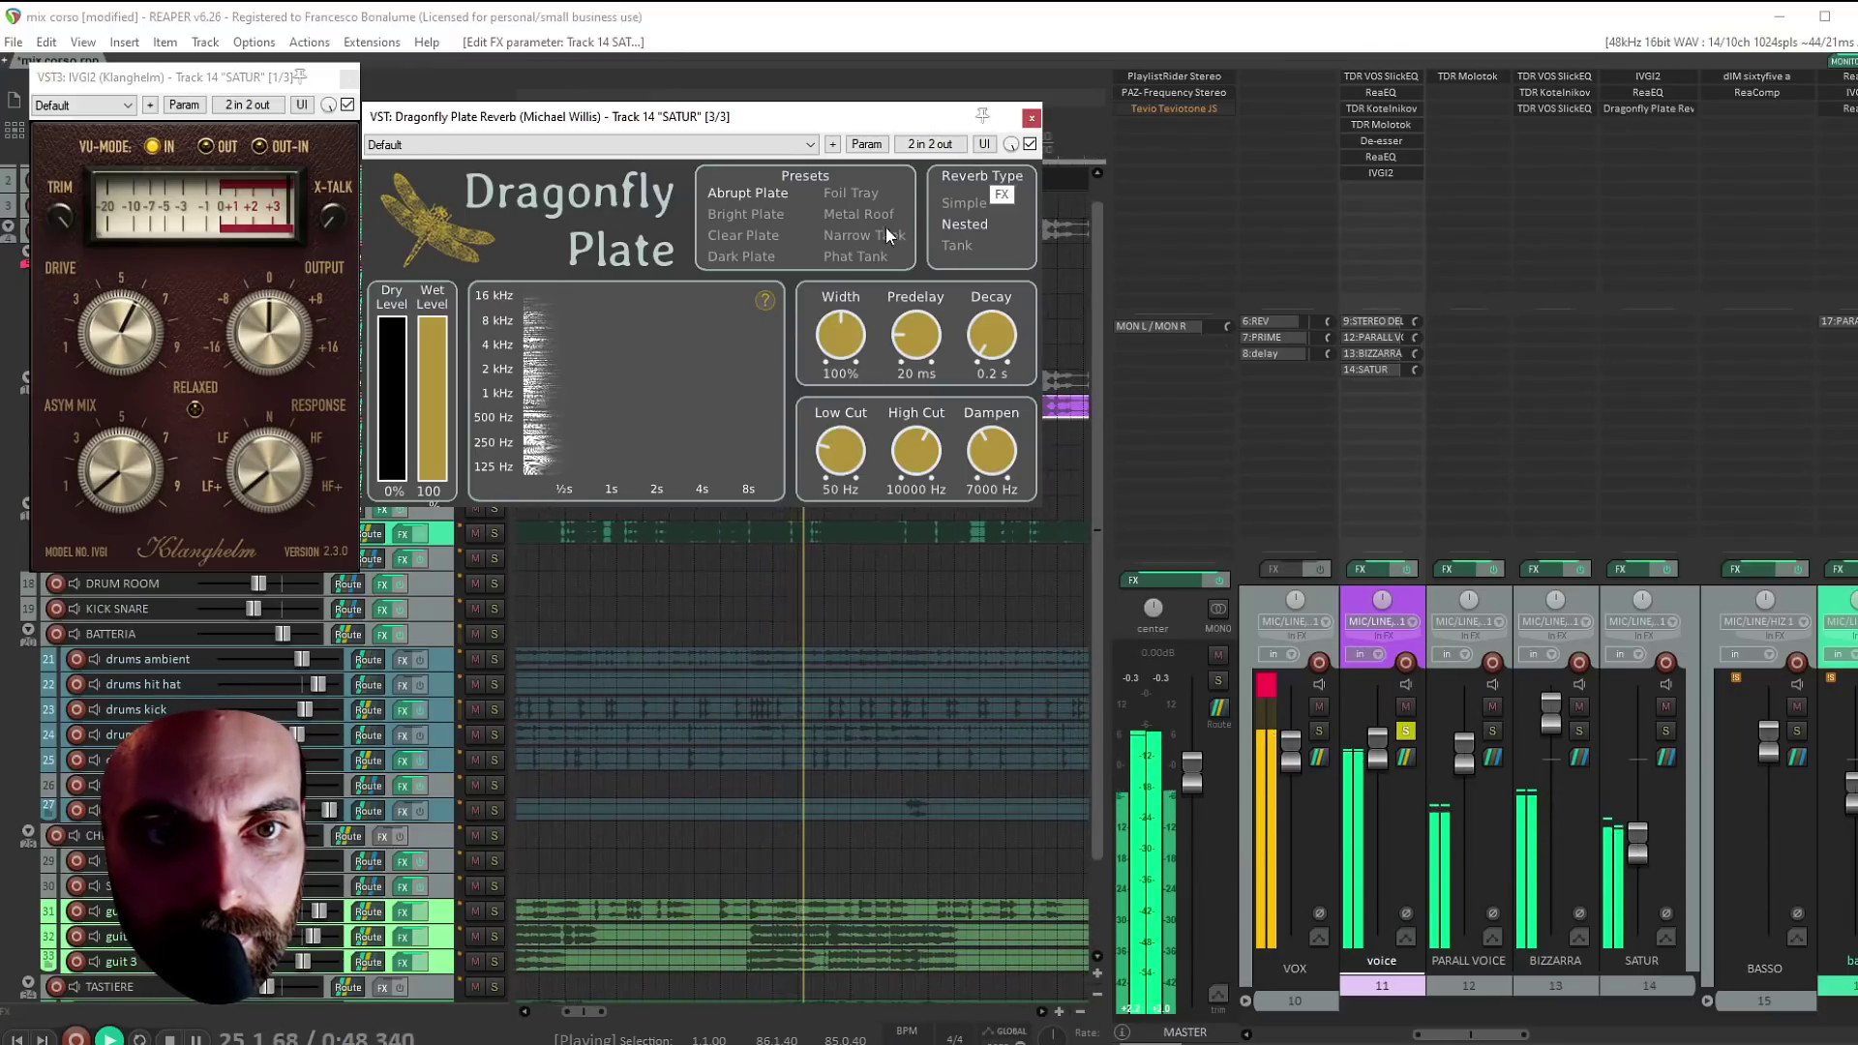
click(849, 257)
Trim the SATUR fader down against the soloed voice, restarting playback, and narrow the plate reverb's width to 50%
drag(1639, 845, 1640, 850)
key(space)
key(space)
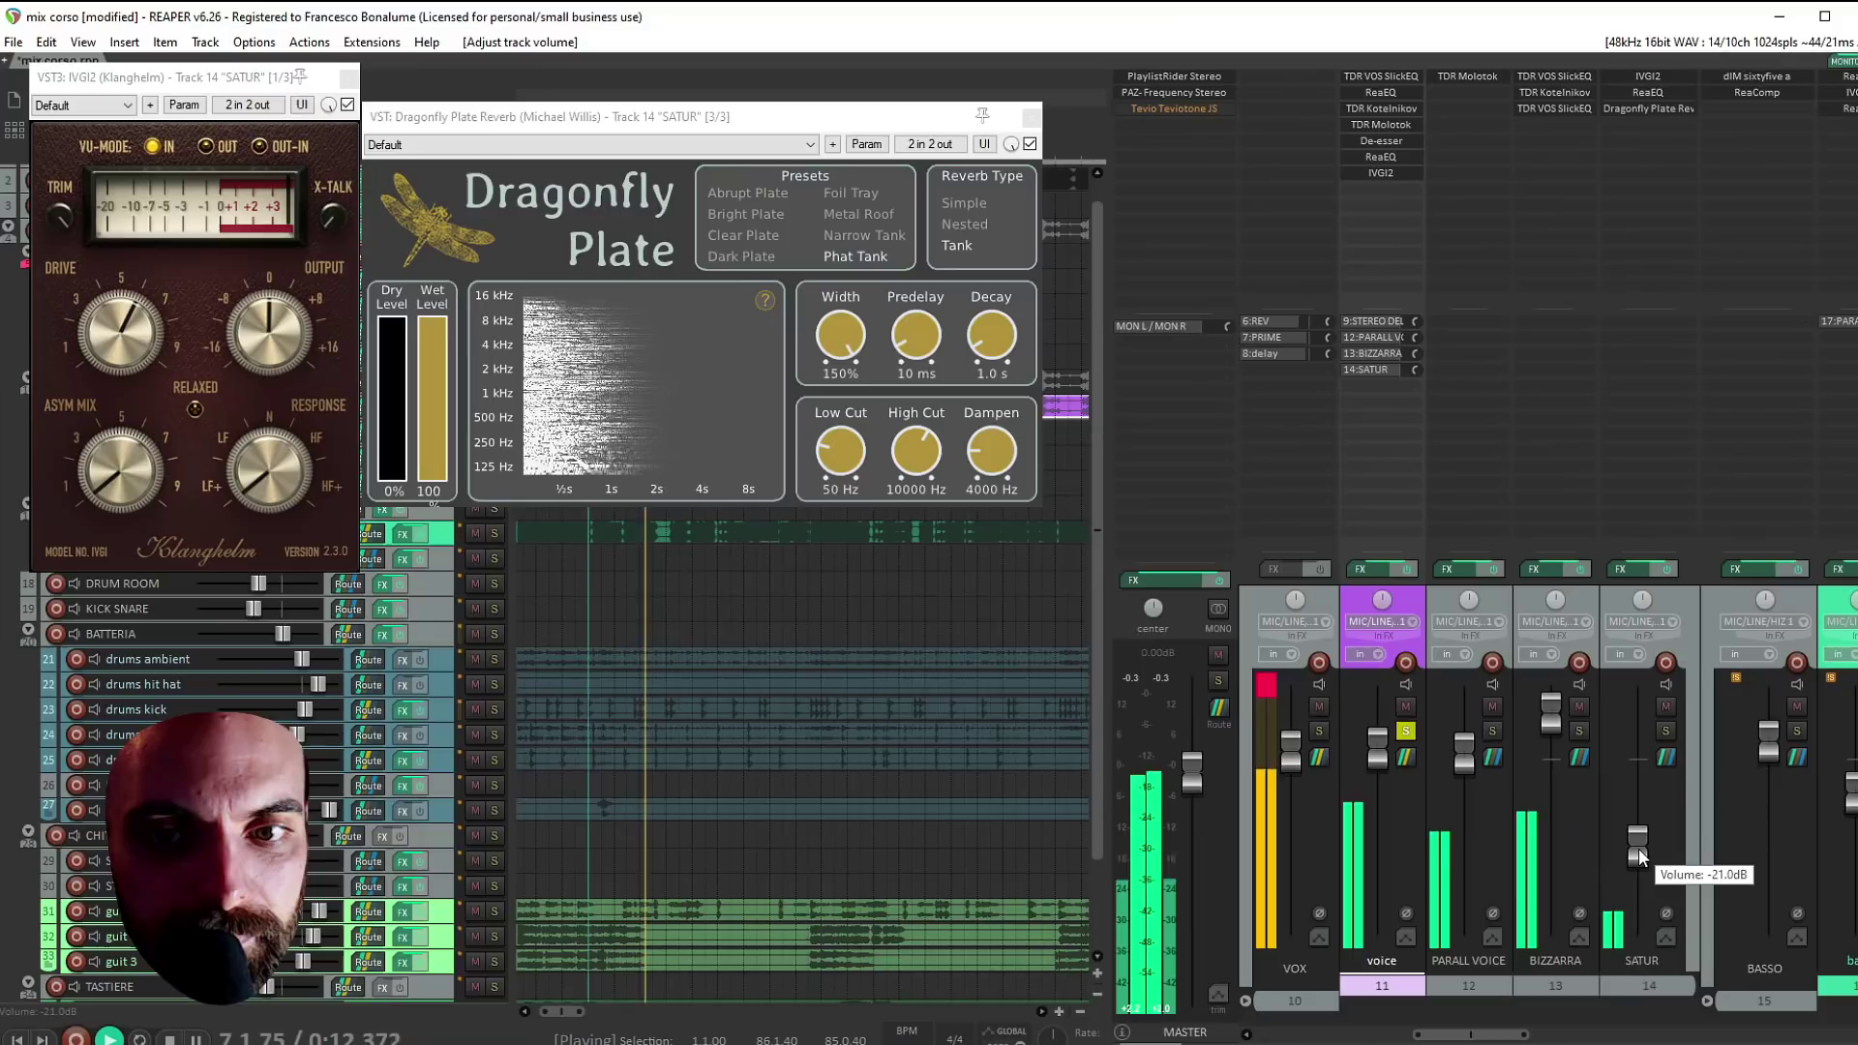
drag(1638, 853, 1639, 862)
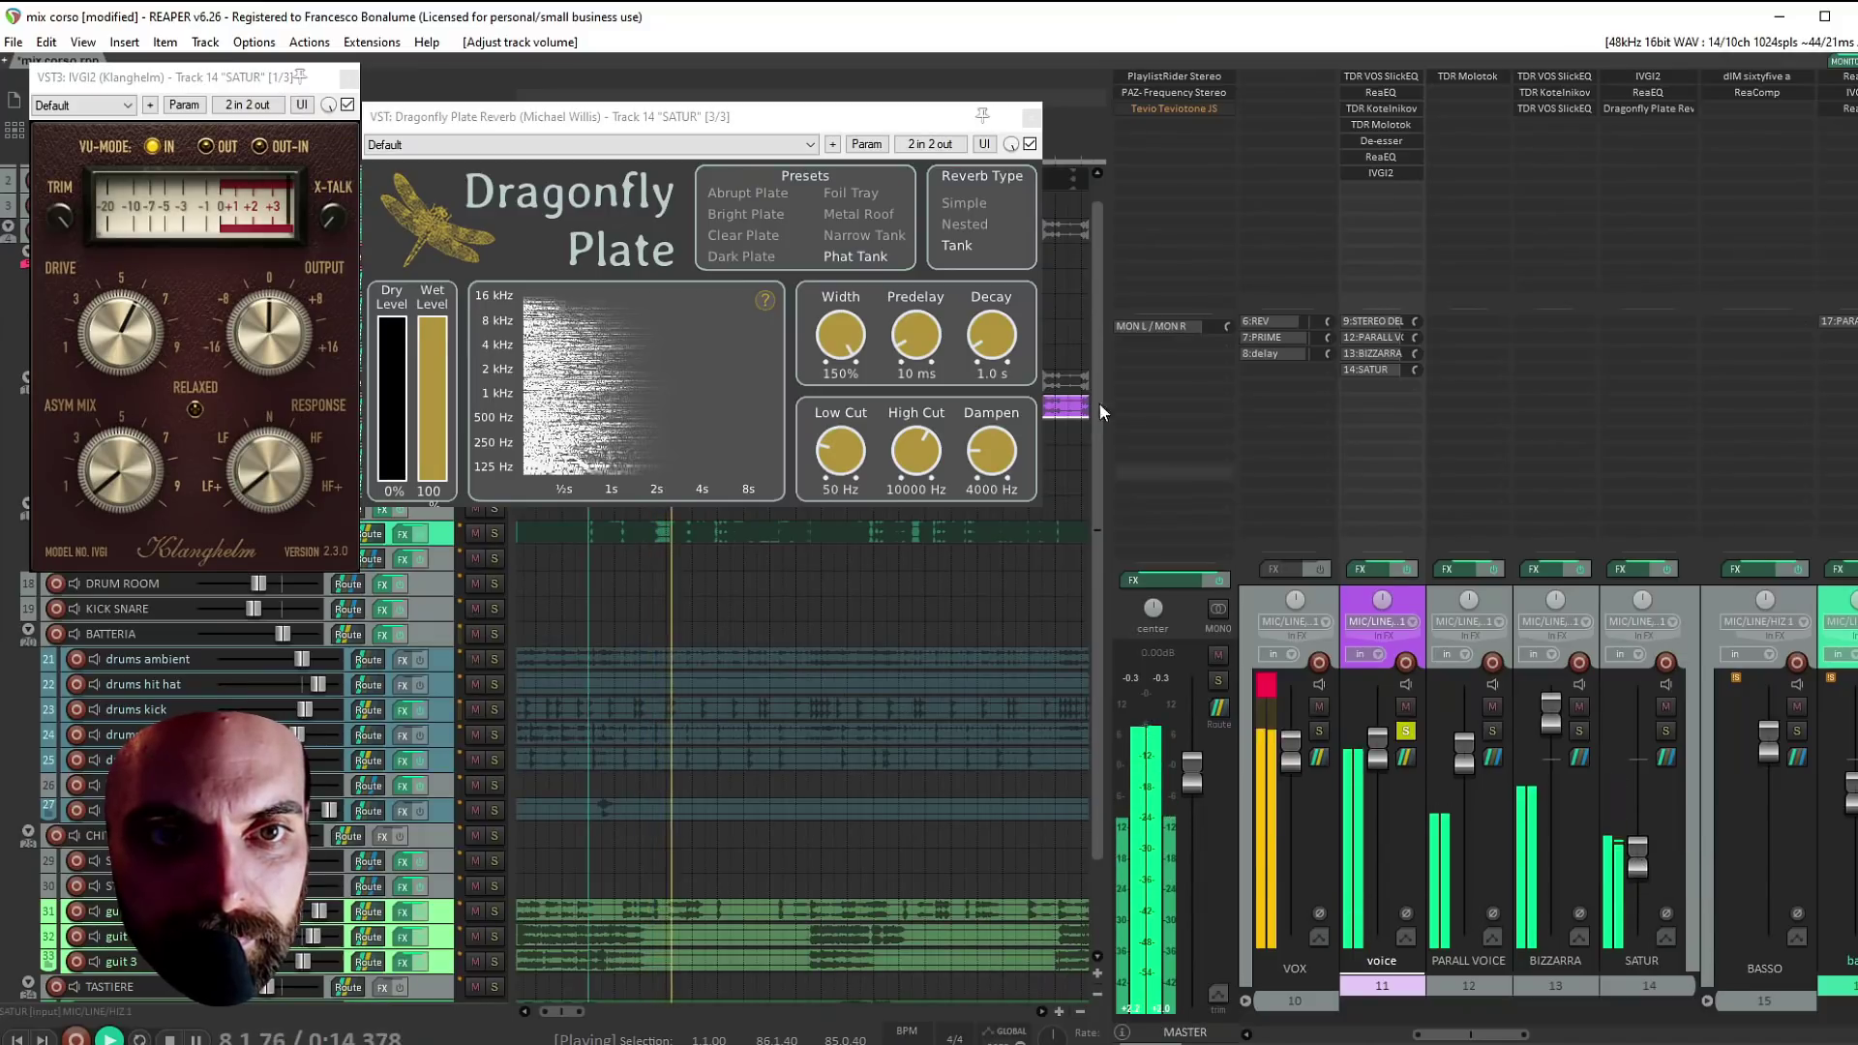
drag(1637, 856, 1639, 861)
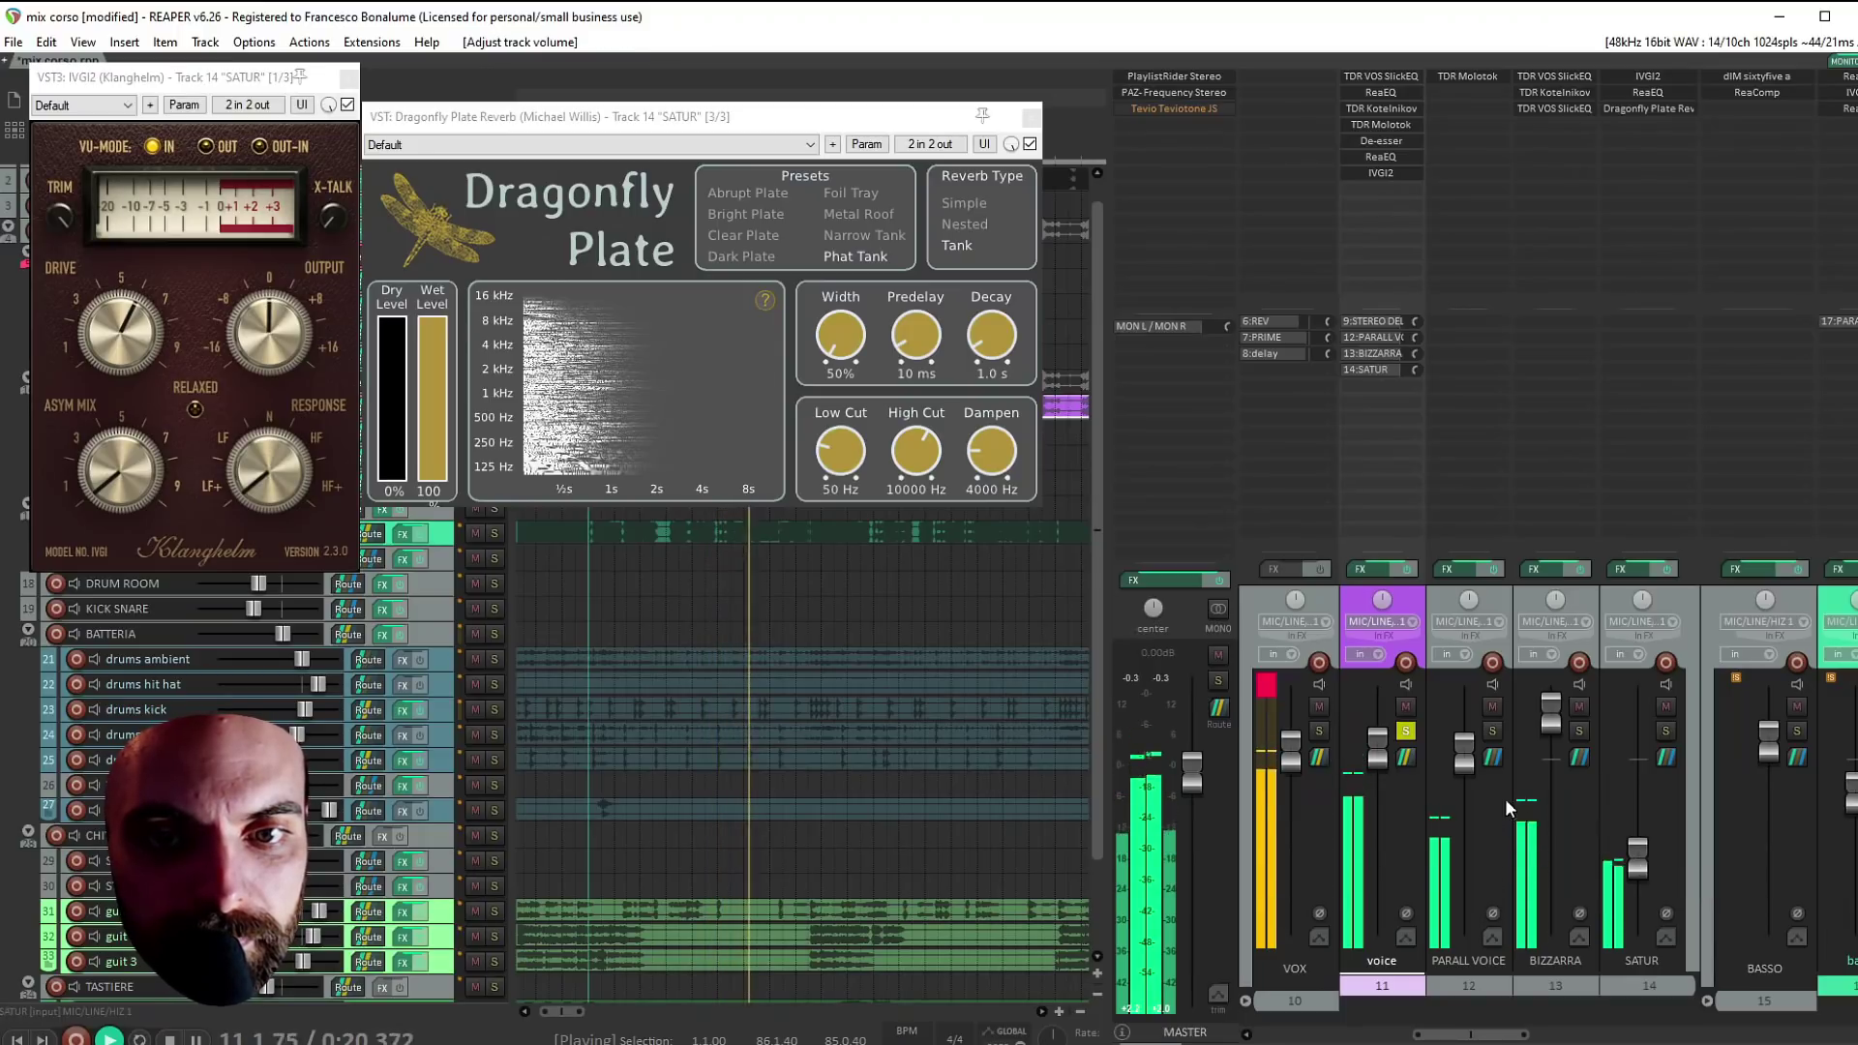
Unsolo the voice track and raise the SATUR fader to about -18 dB in the full mix
click(1406, 731)
drag(1636, 867, 1636, 859)
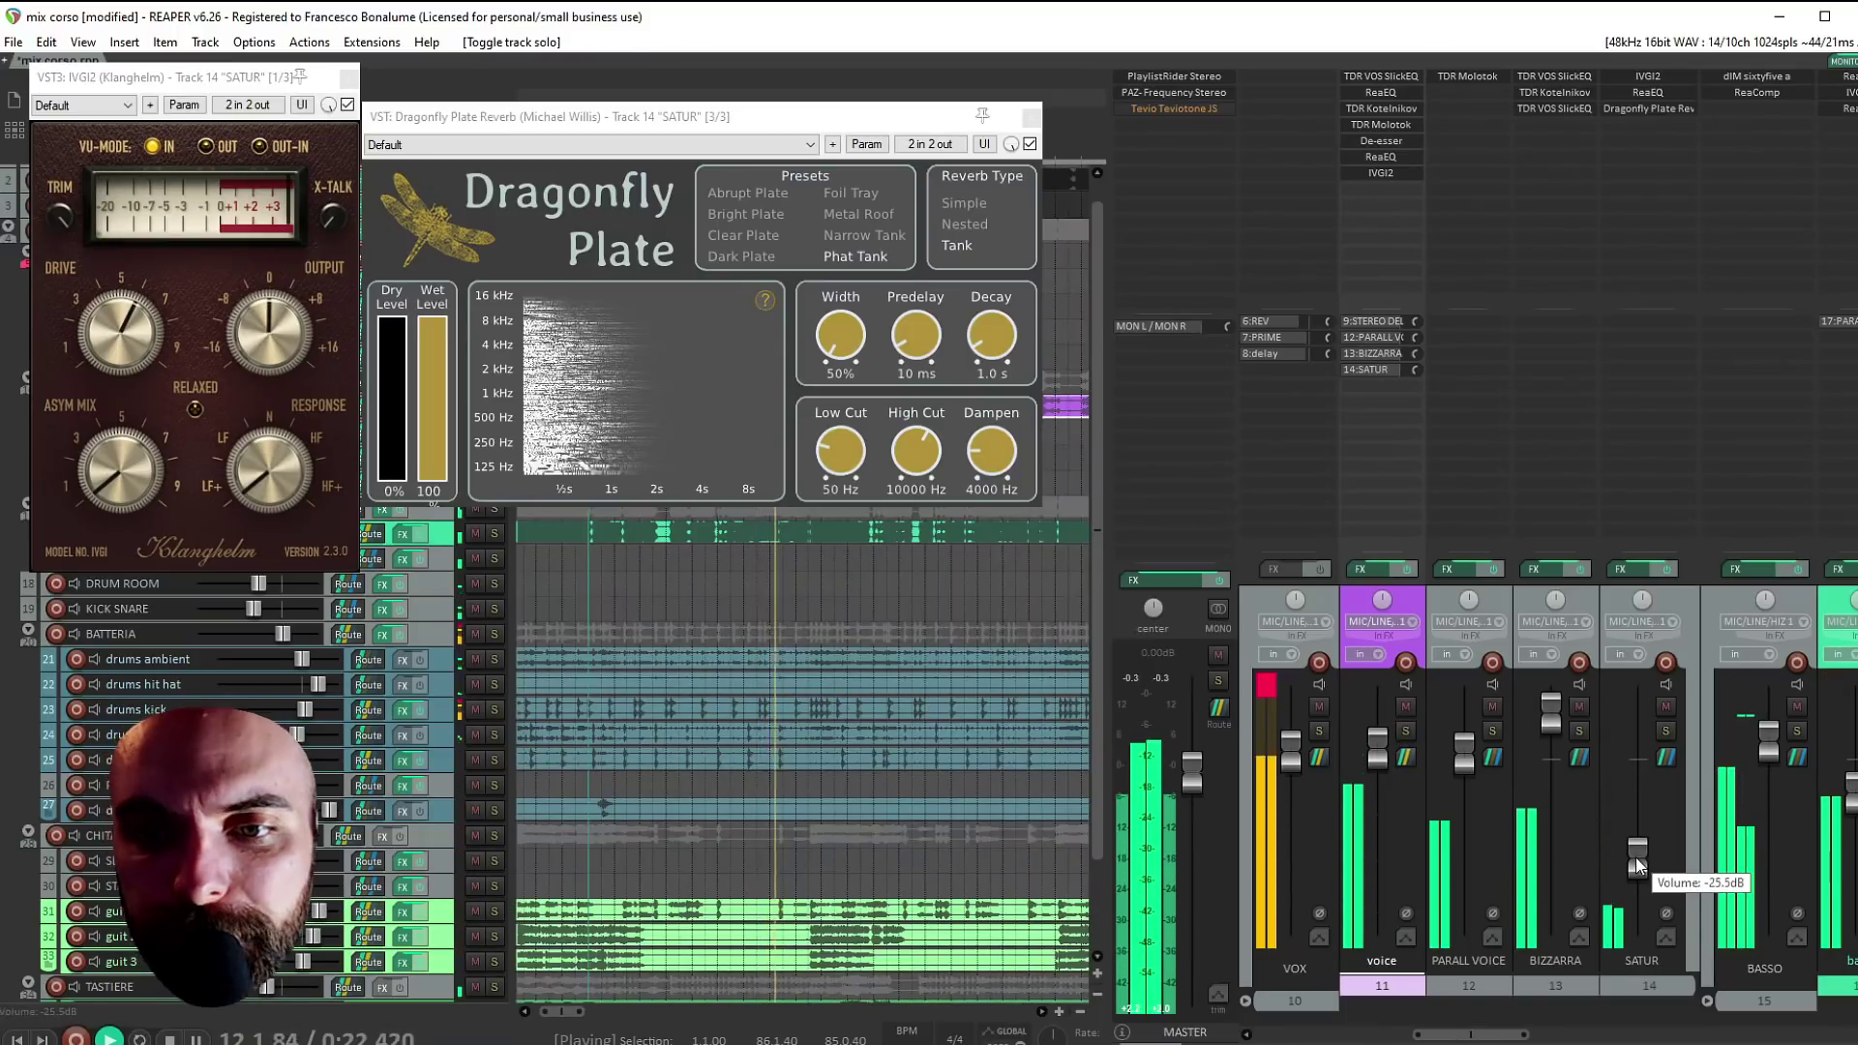
mouse_move(1633, 853)
mouse_down()
mouse_move(1629, 772)
mouse_move(1635, 849)
mouse_up()
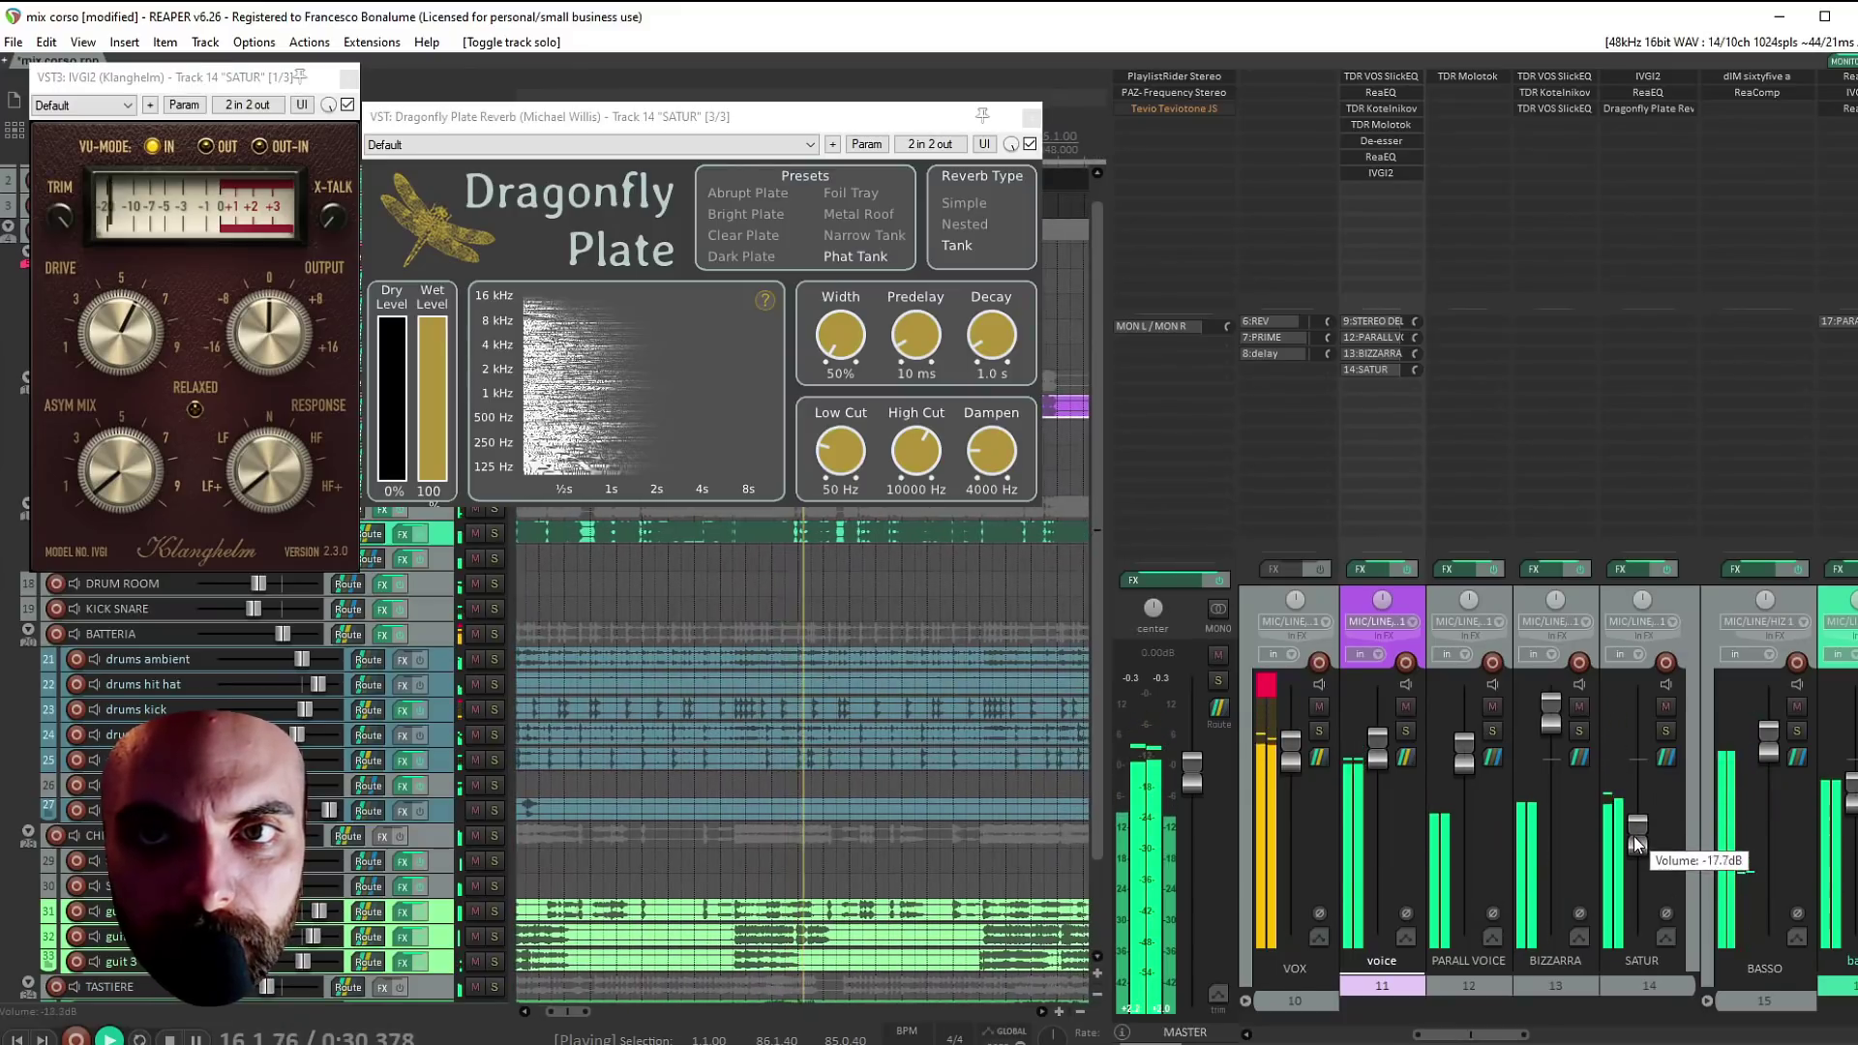
Lower the high shelf in SATUR's ReaEQ to about 4334 Hz, solo the track, and shift band 3 to 851 Hz at -8.0 dB
click(1618, 91)
drag(860, 466, 809, 491)
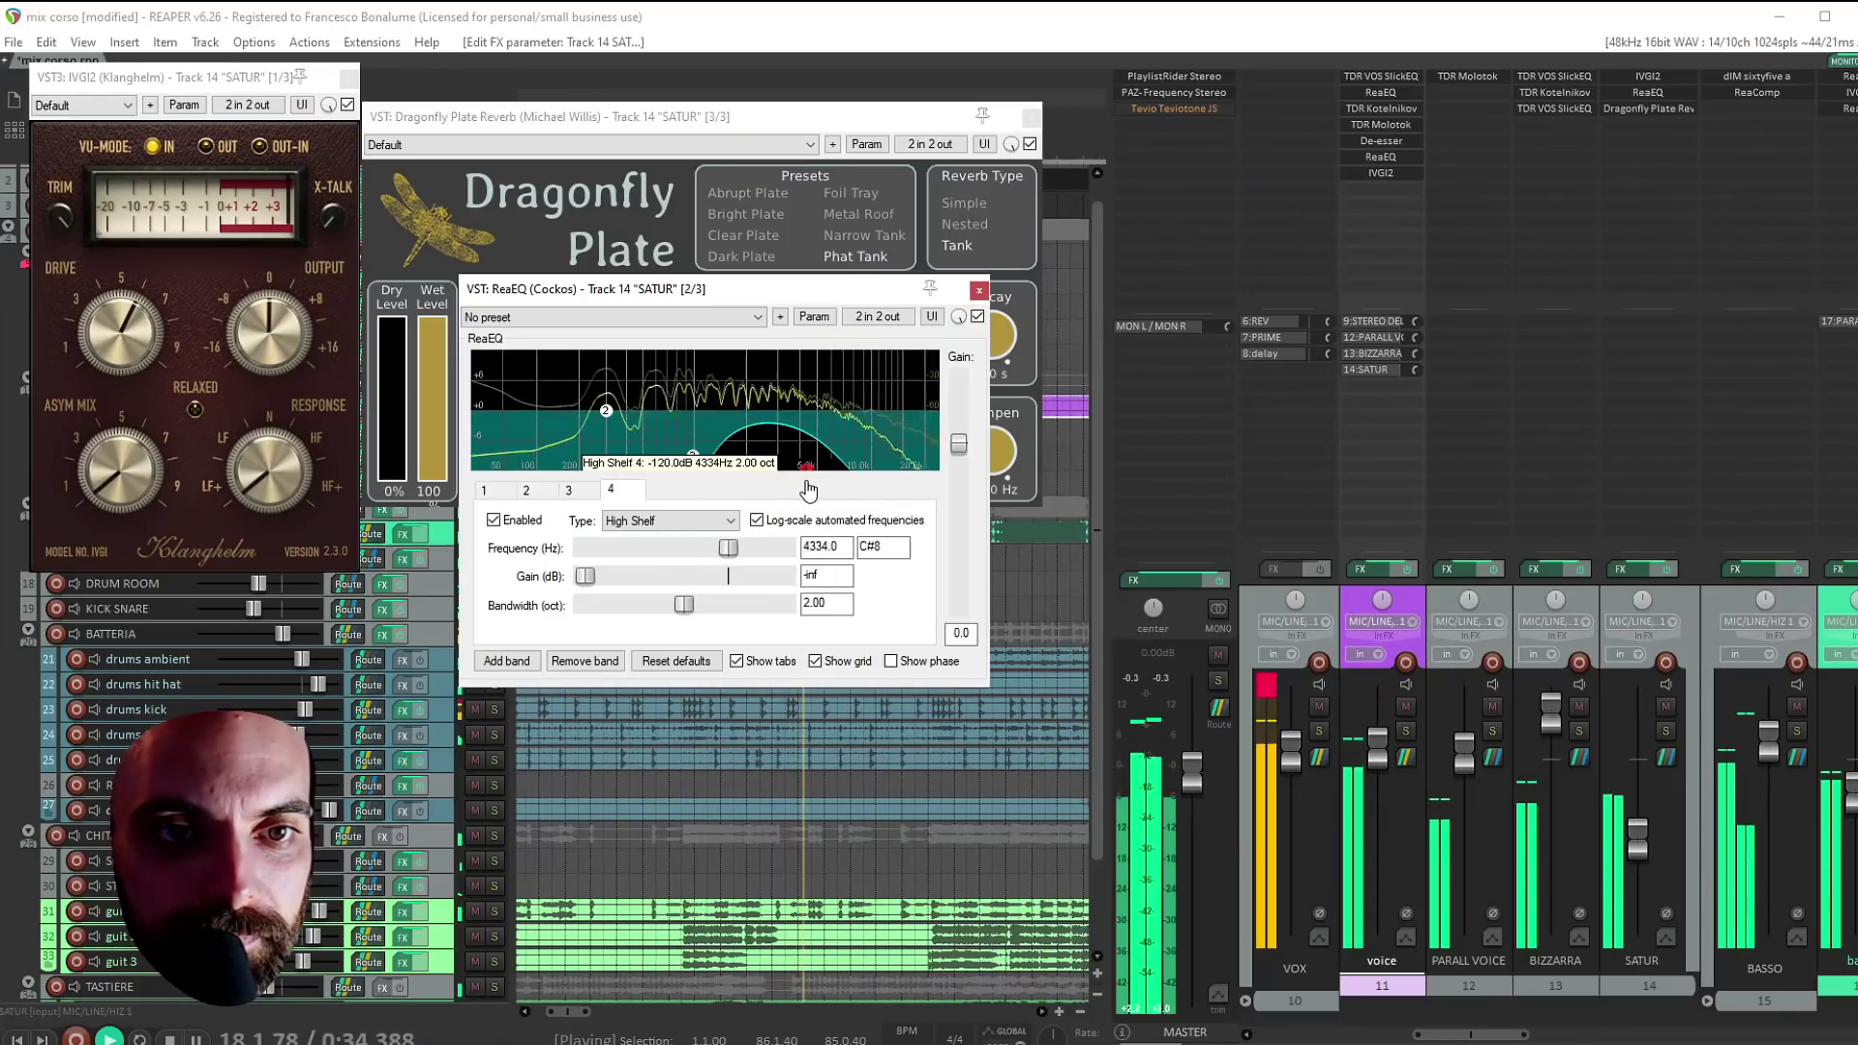
click(1662, 731)
drag(699, 474, 678, 481)
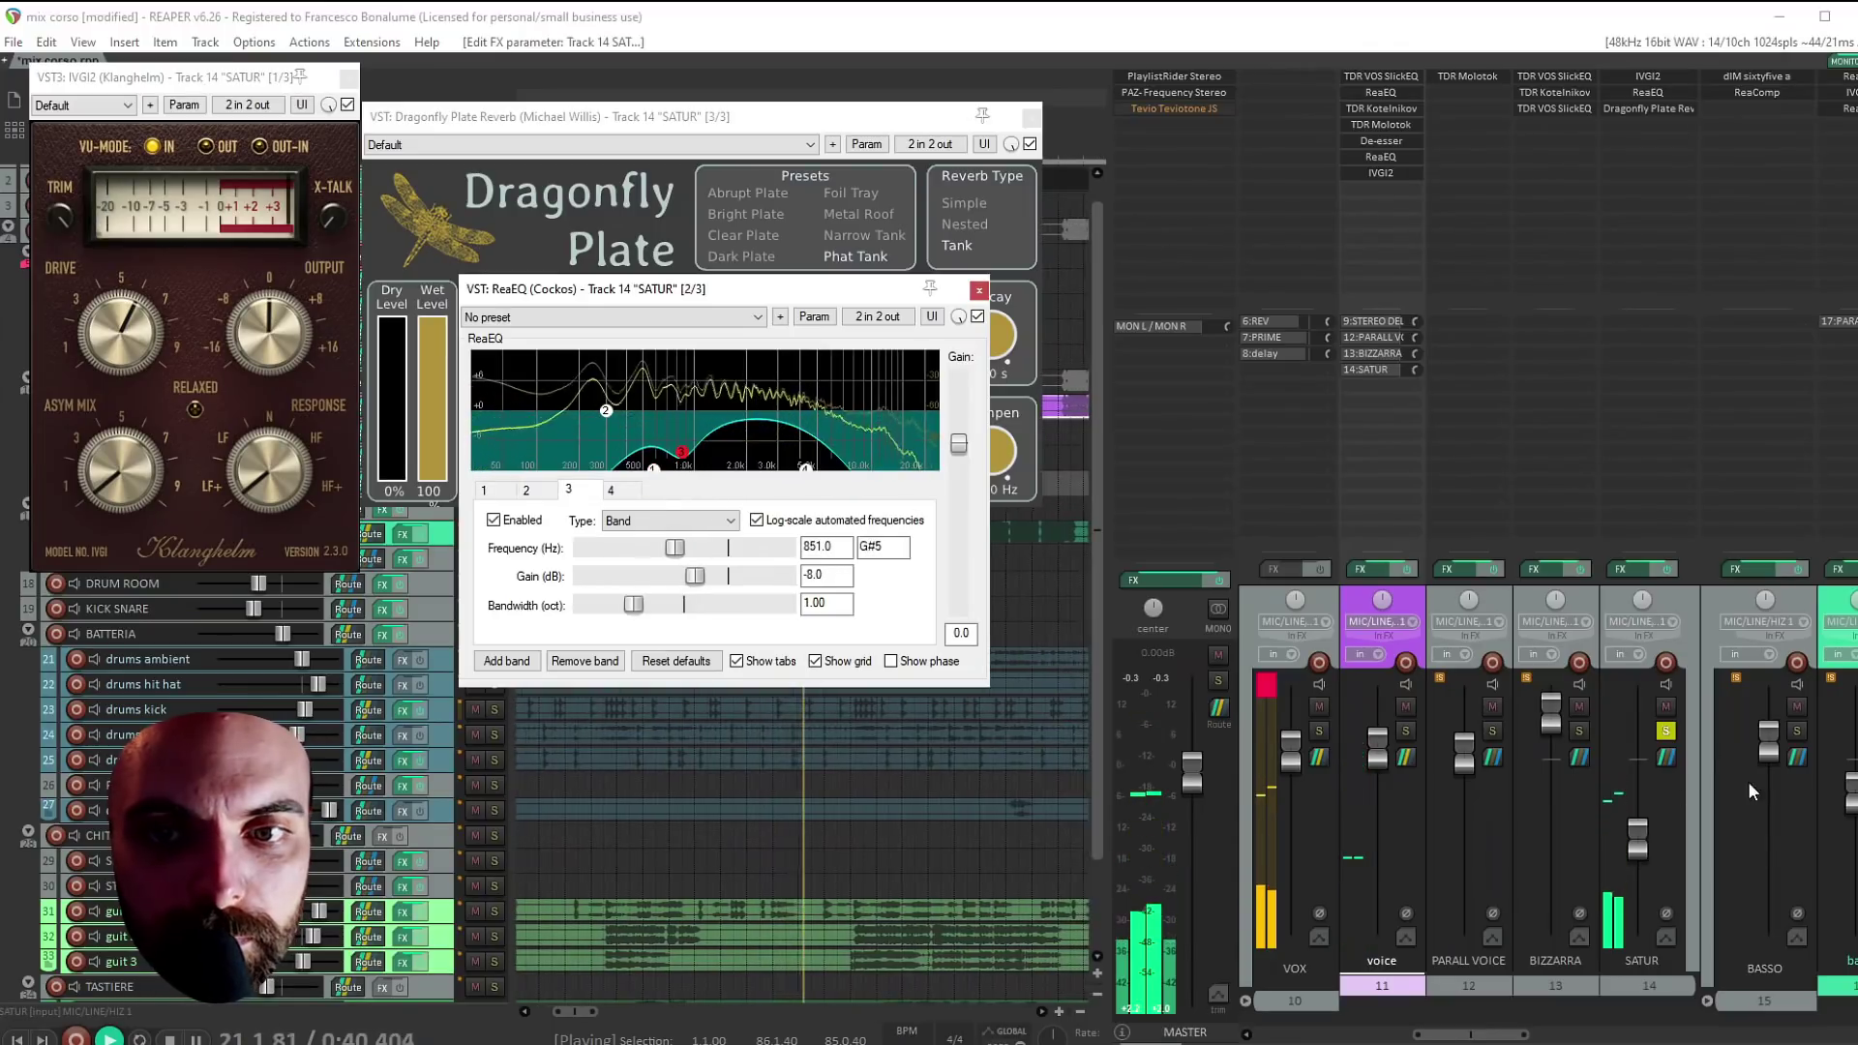
Unsolo SATUR, lower its fader to about -26.8 dB in the full mix, and close all its plugin windows
click(1665, 731)
mouse_move(1635, 840)
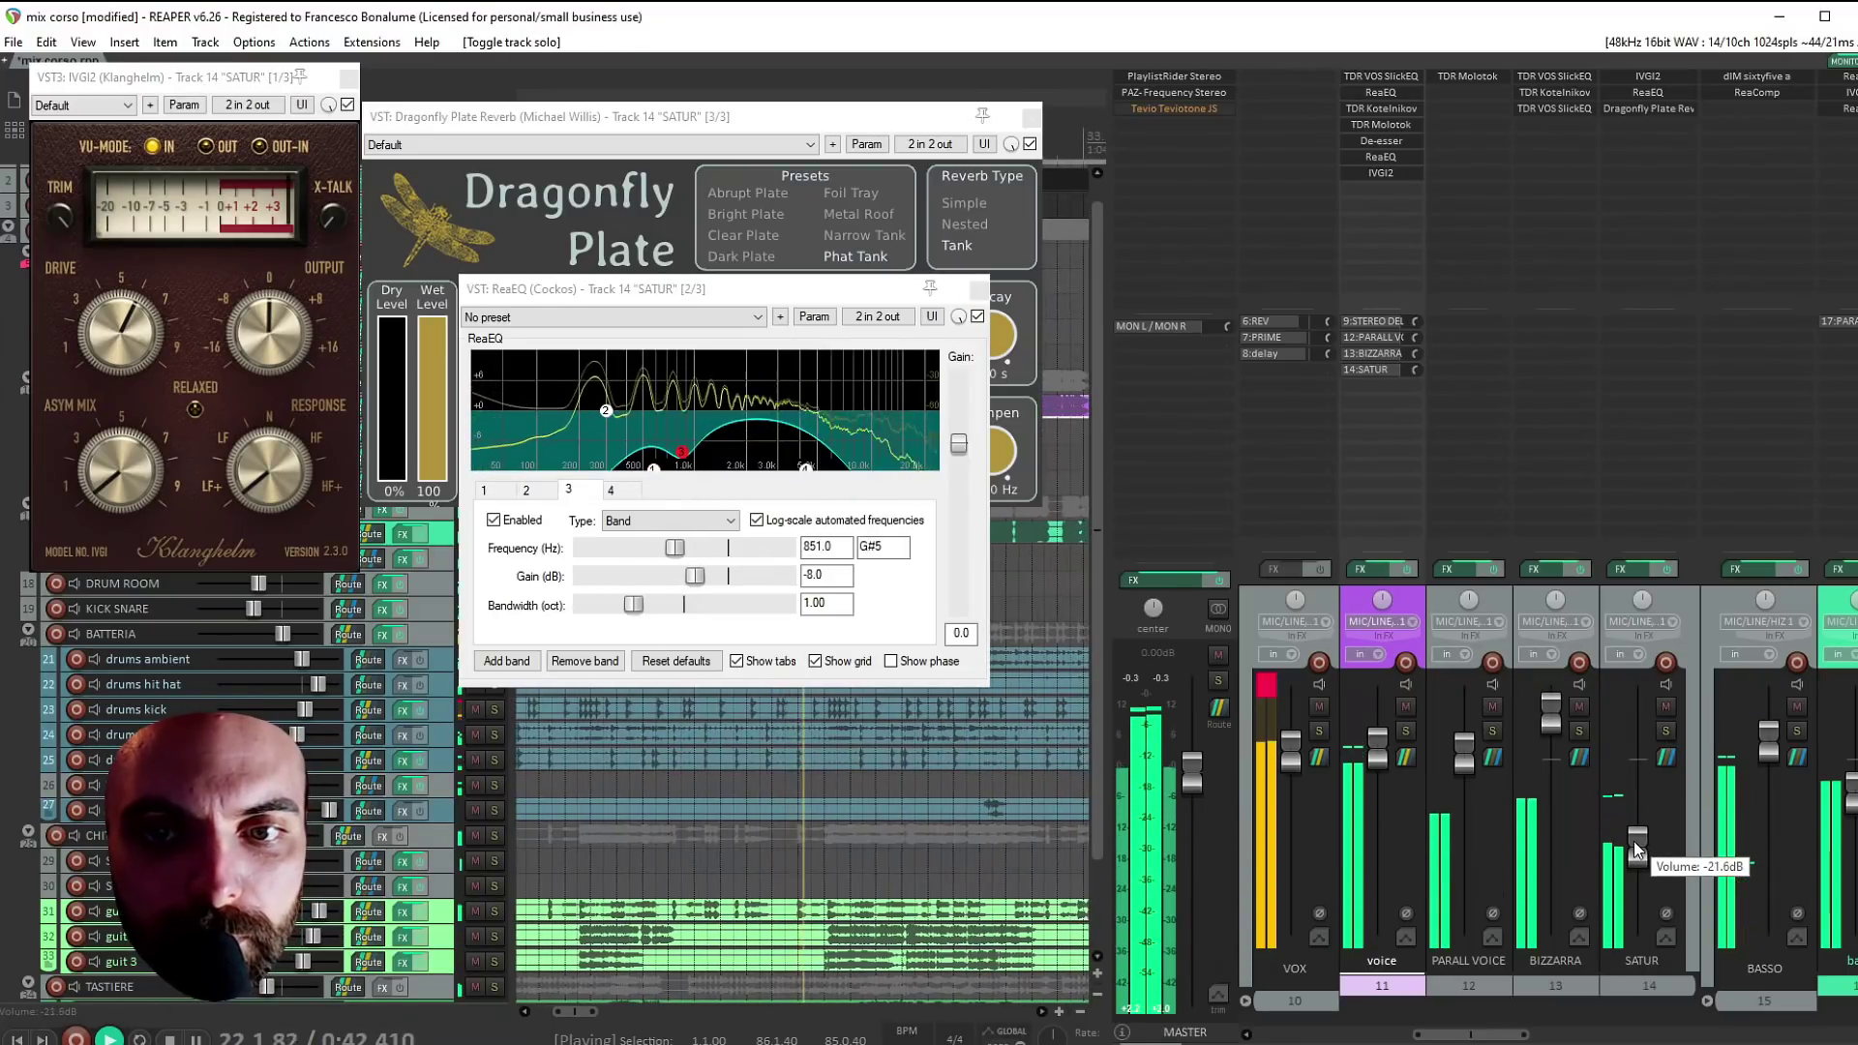
drag(1633, 839, 1637, 859)
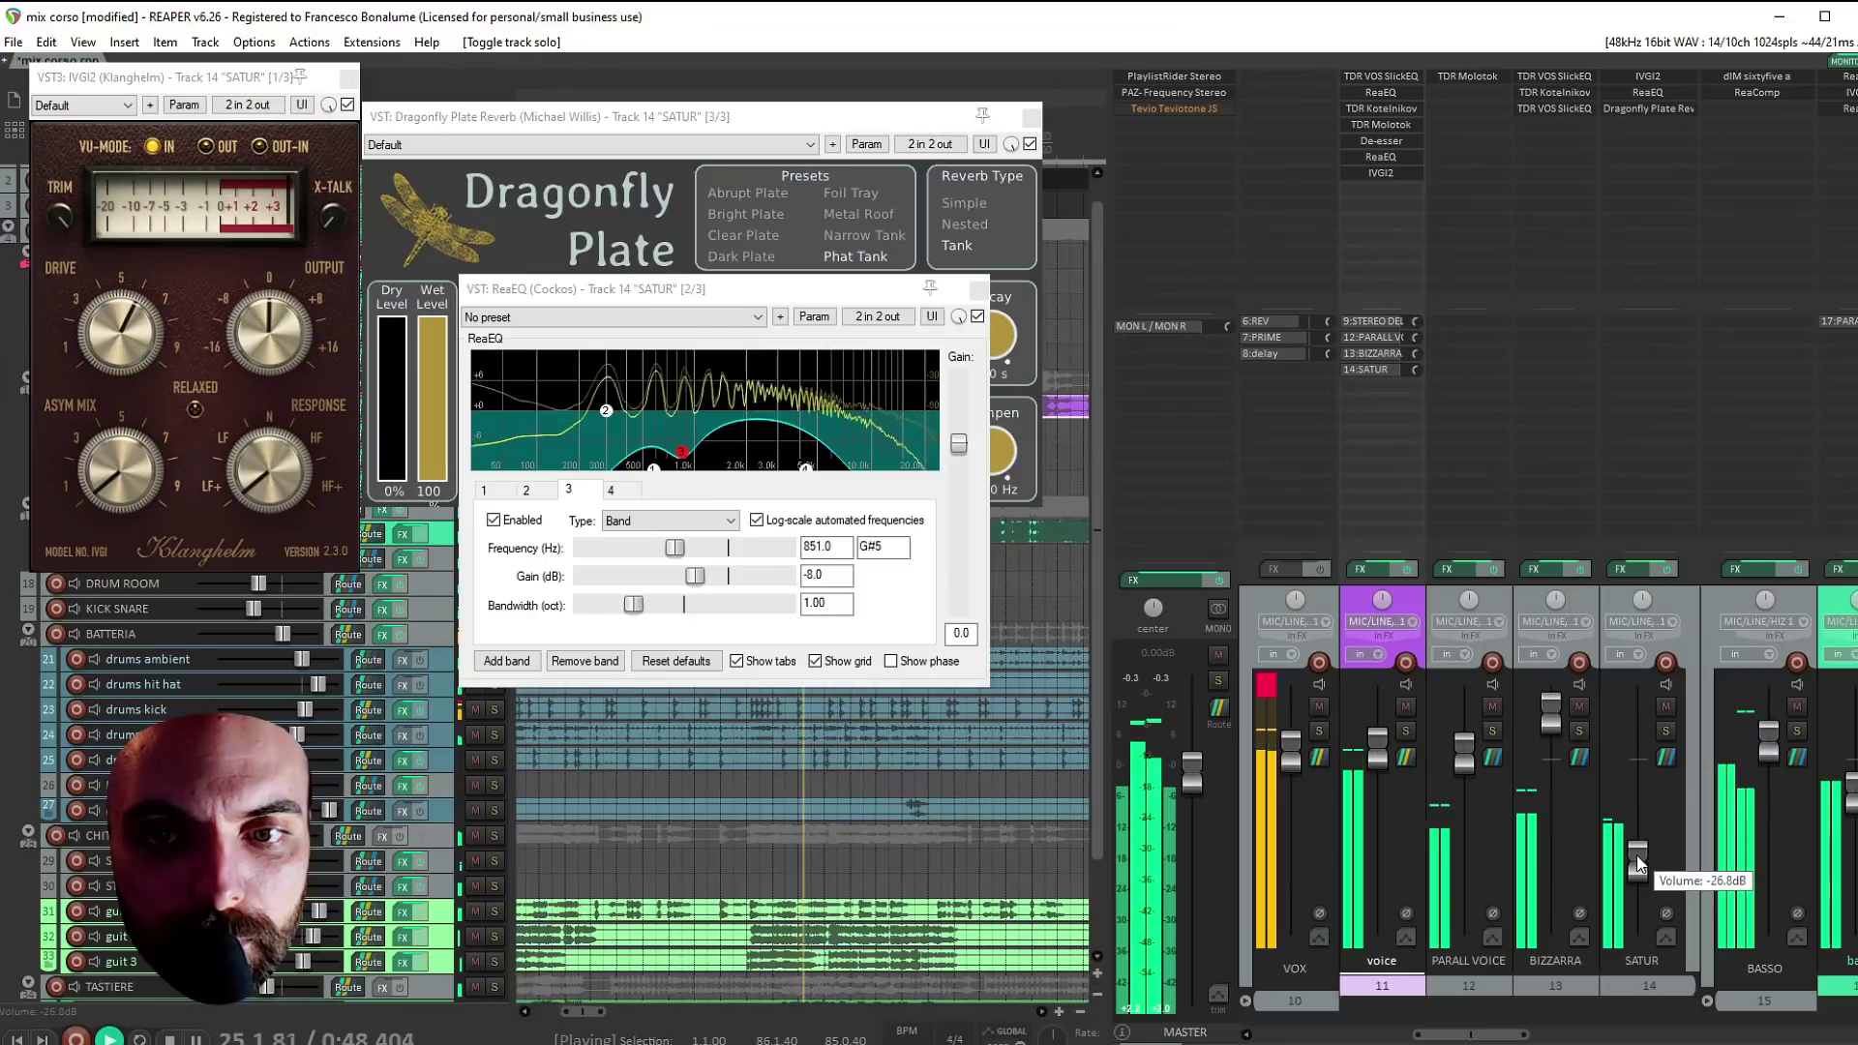
click(975, 288)
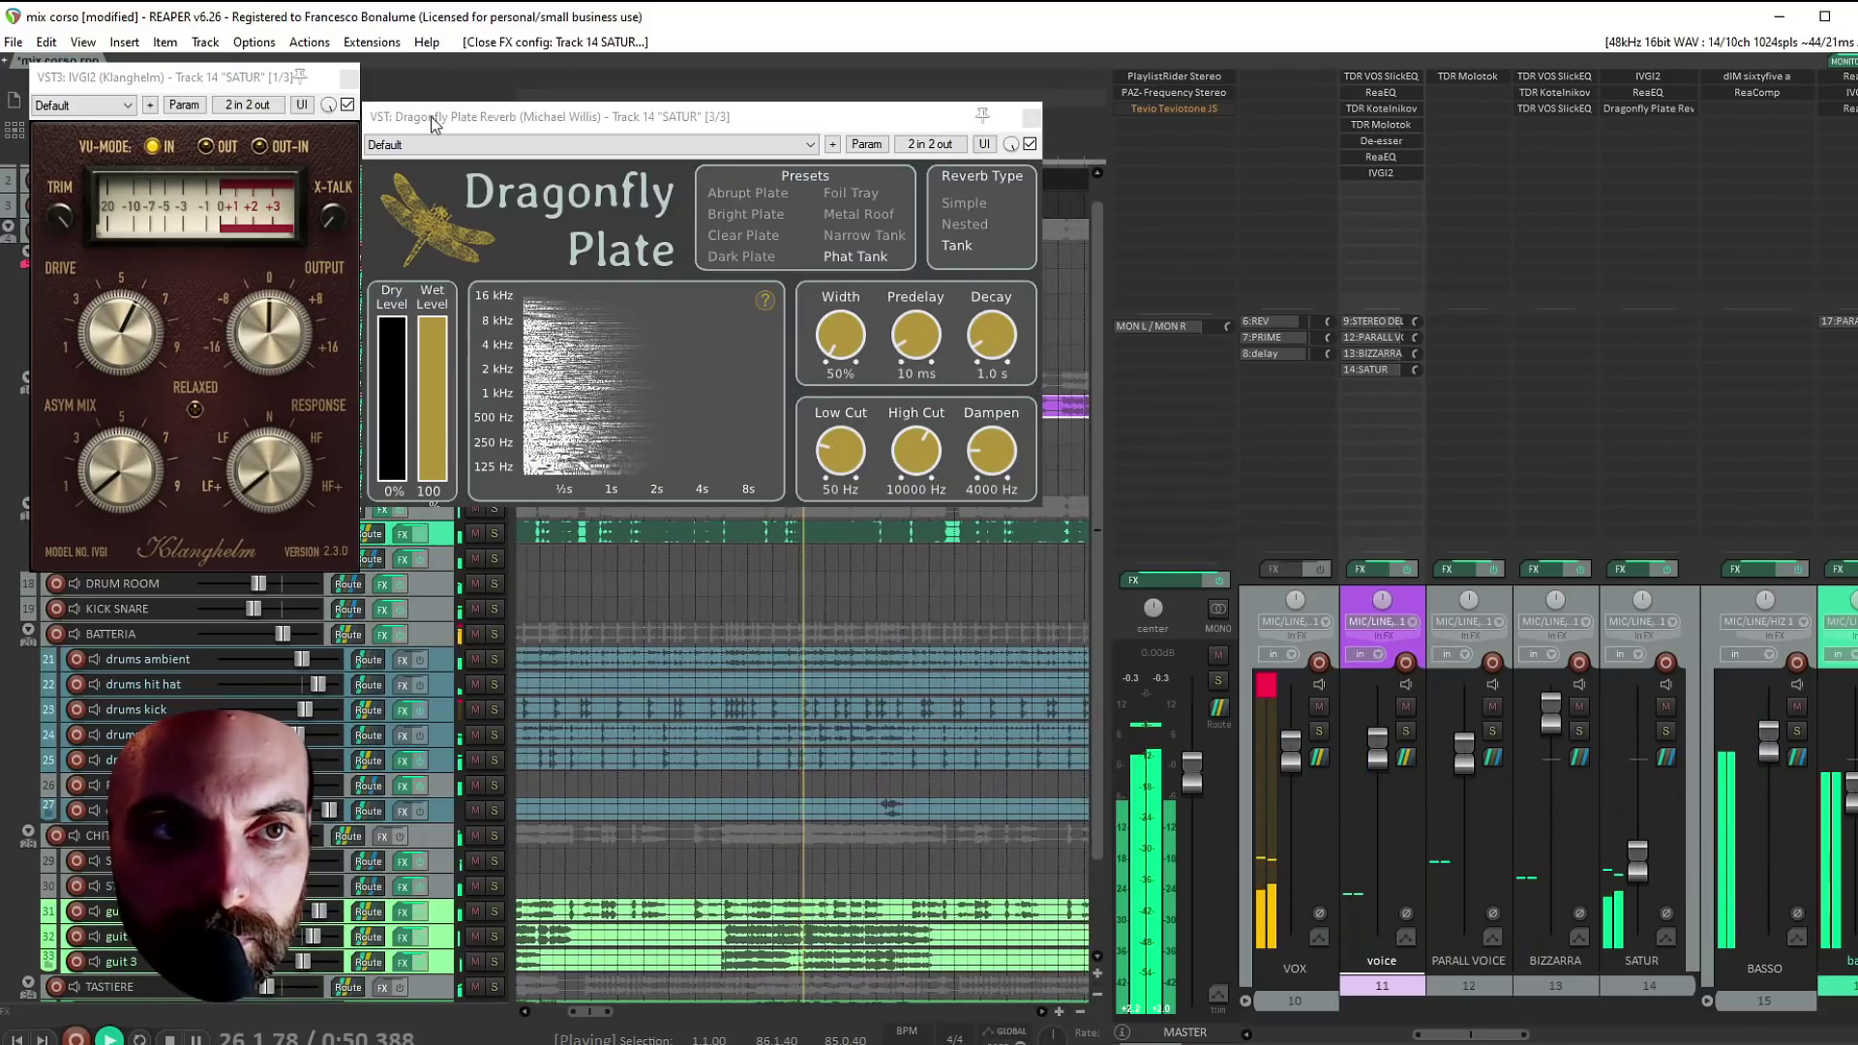
key(Escape)
key(Escape)
Solo the VOX folder, replay it from around bar 9, and enlarge its track panel to expose the sends
scroll(937, 315, down, 5)
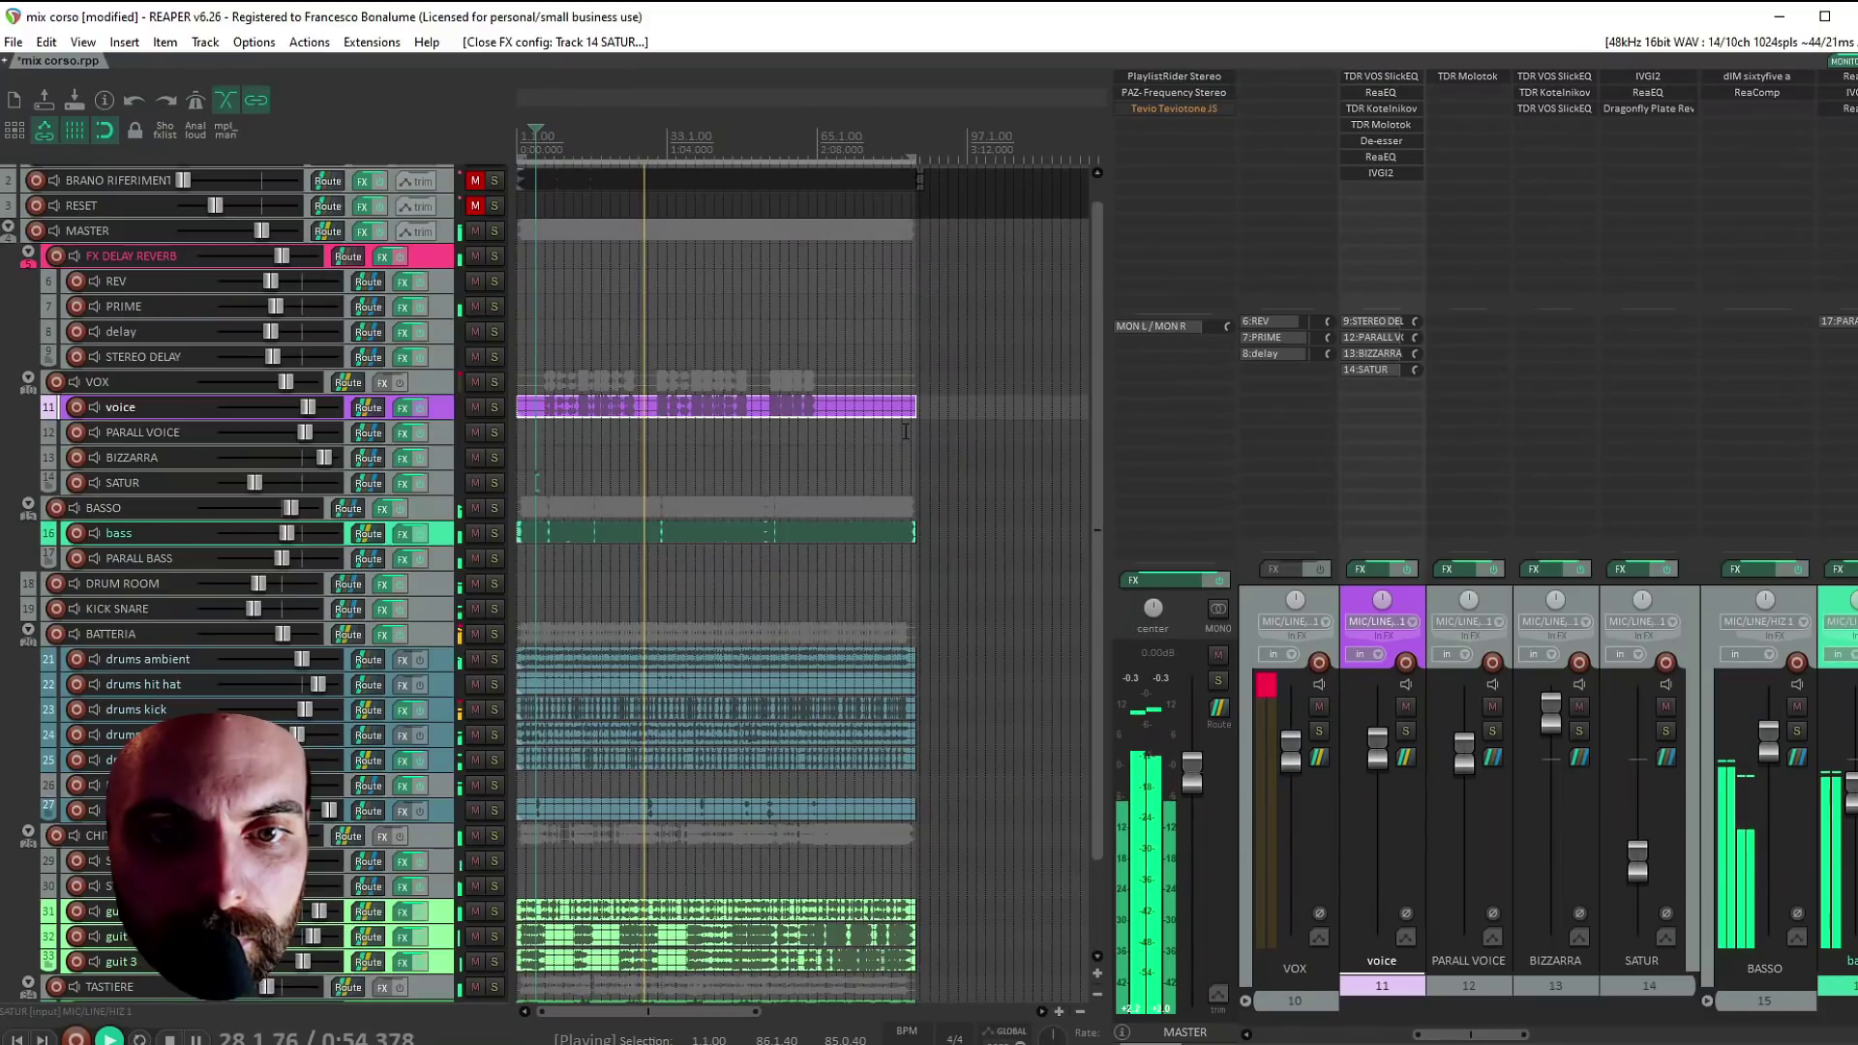
scroll(936, 445, up, 4)
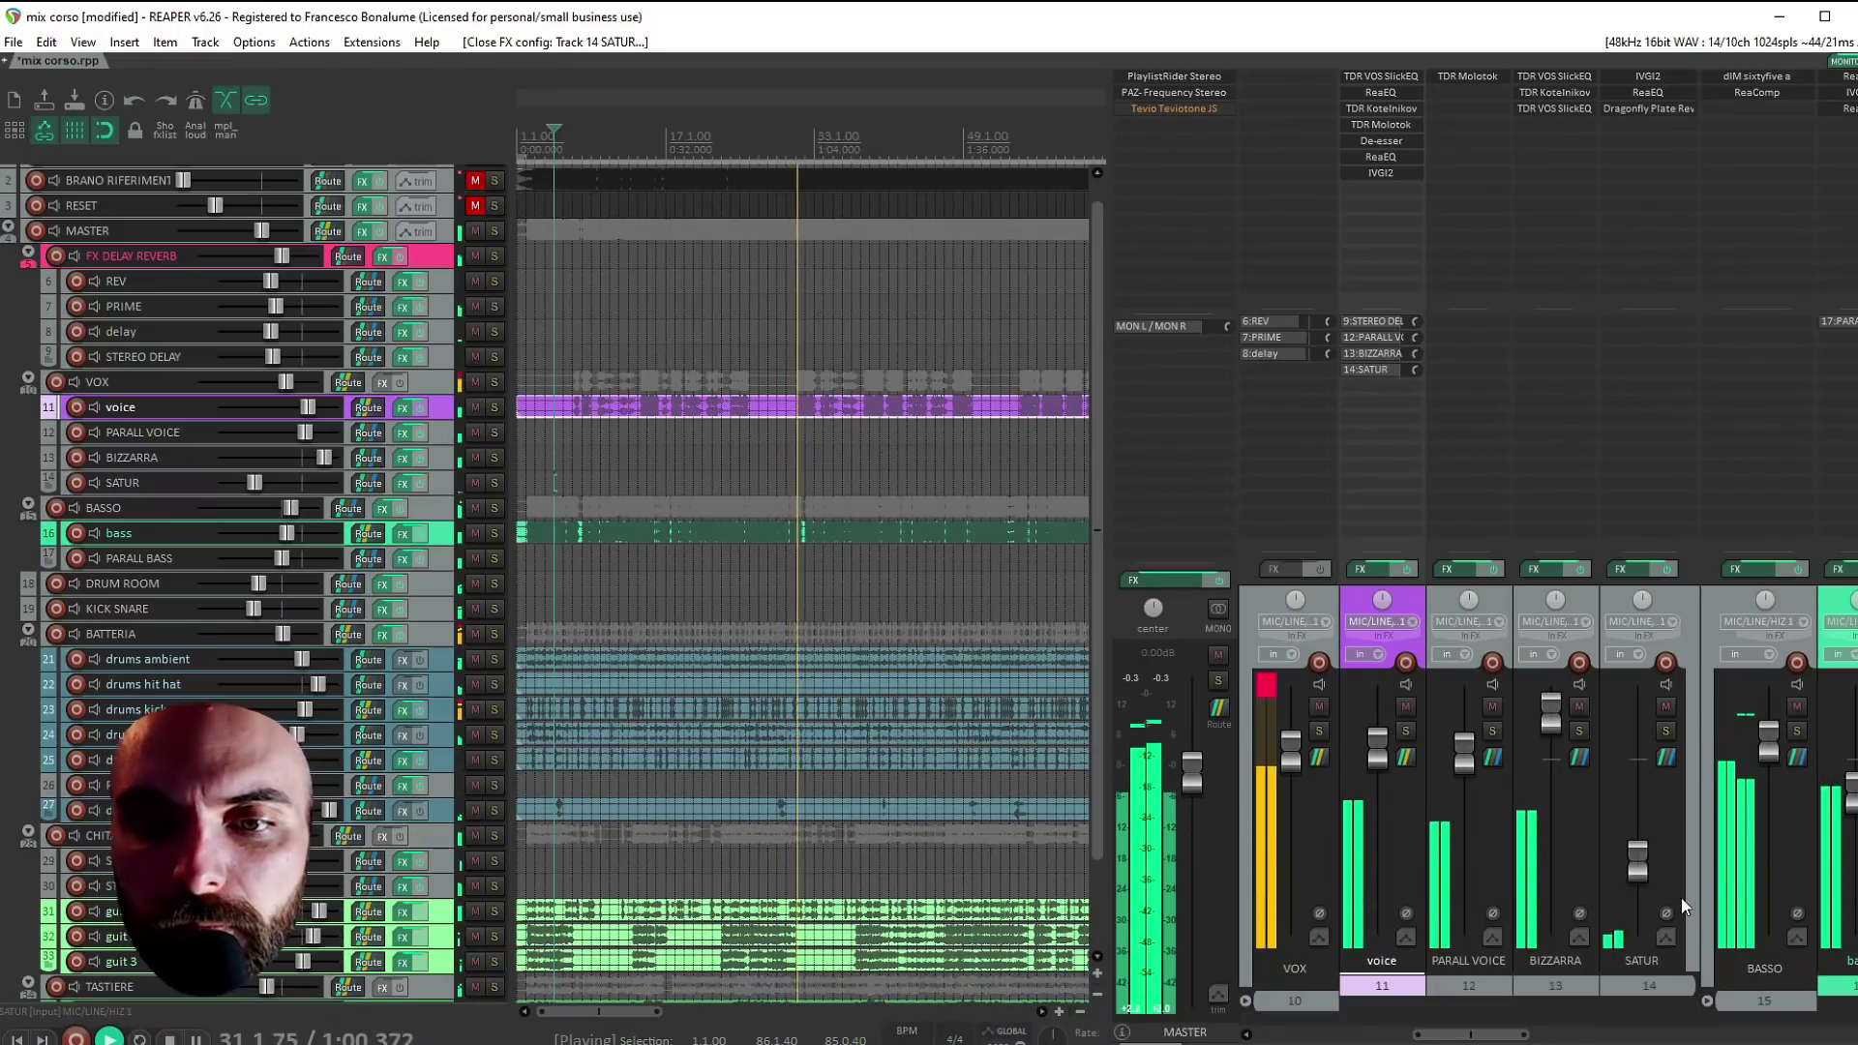
mouse_move(1641, 863)
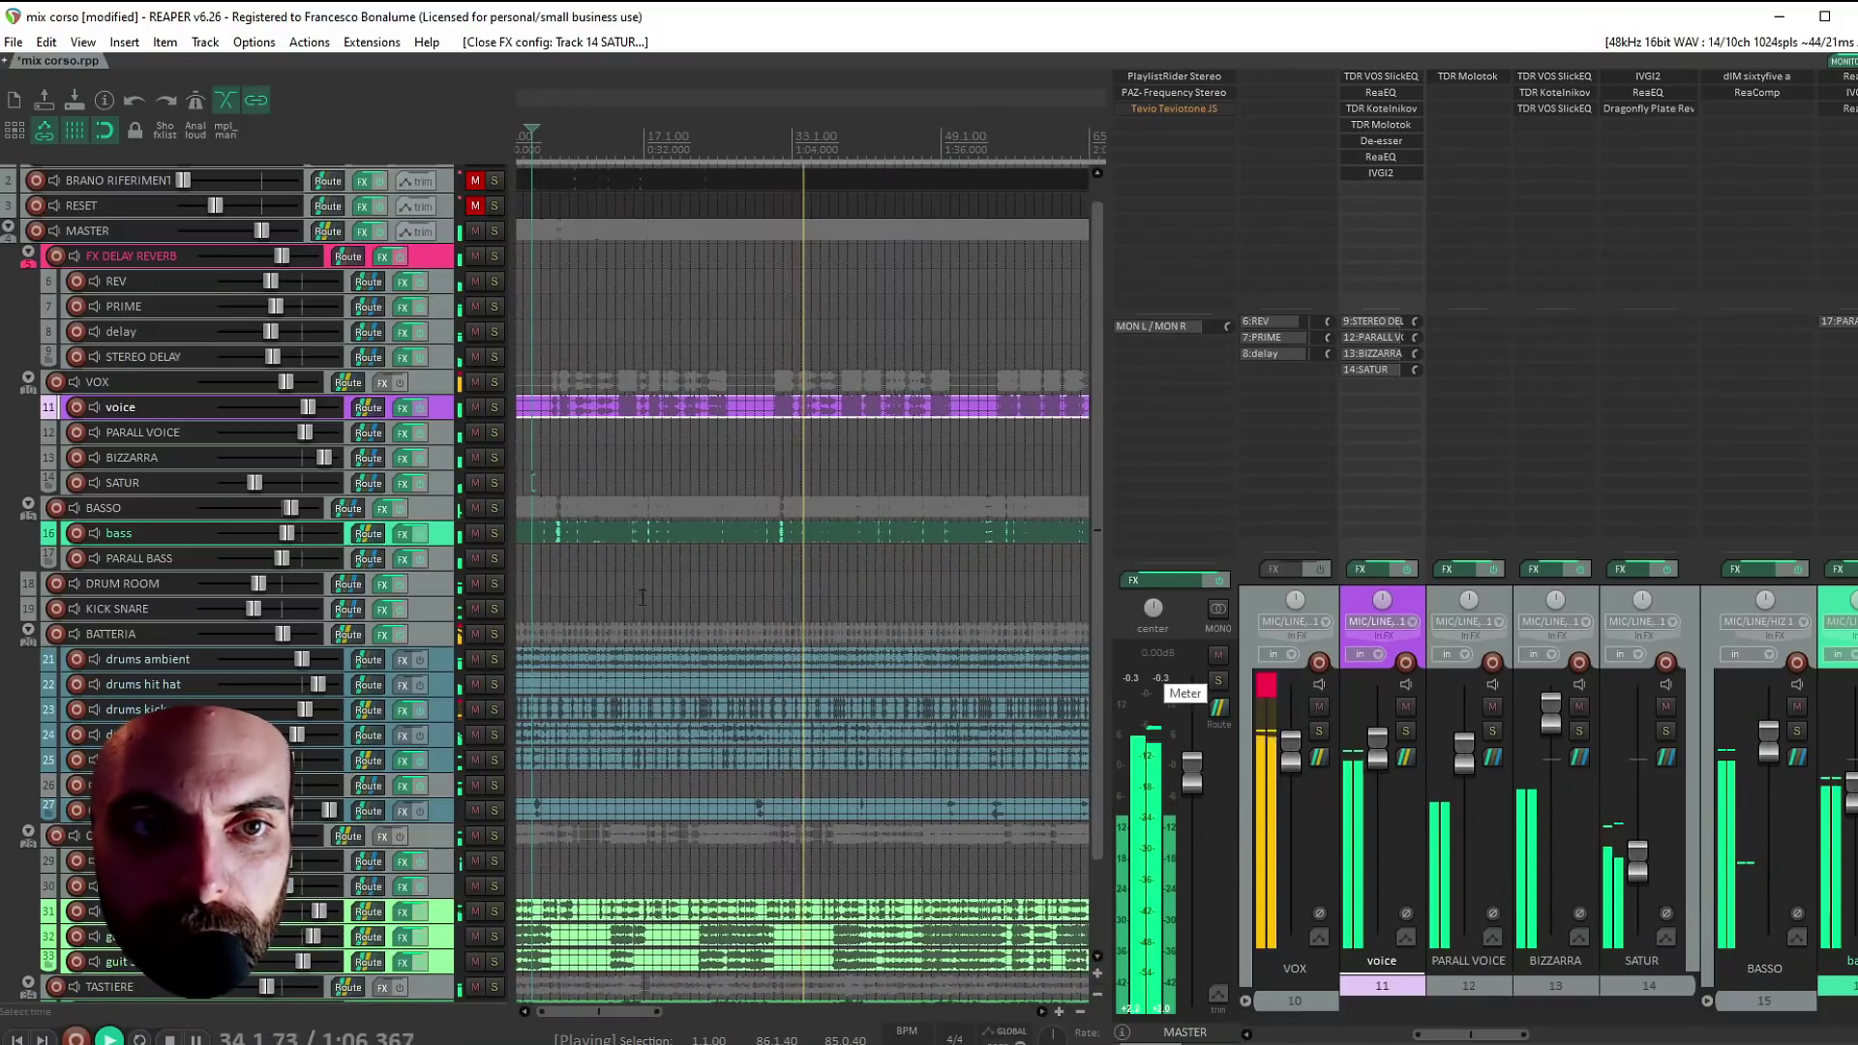
click(138, 383)
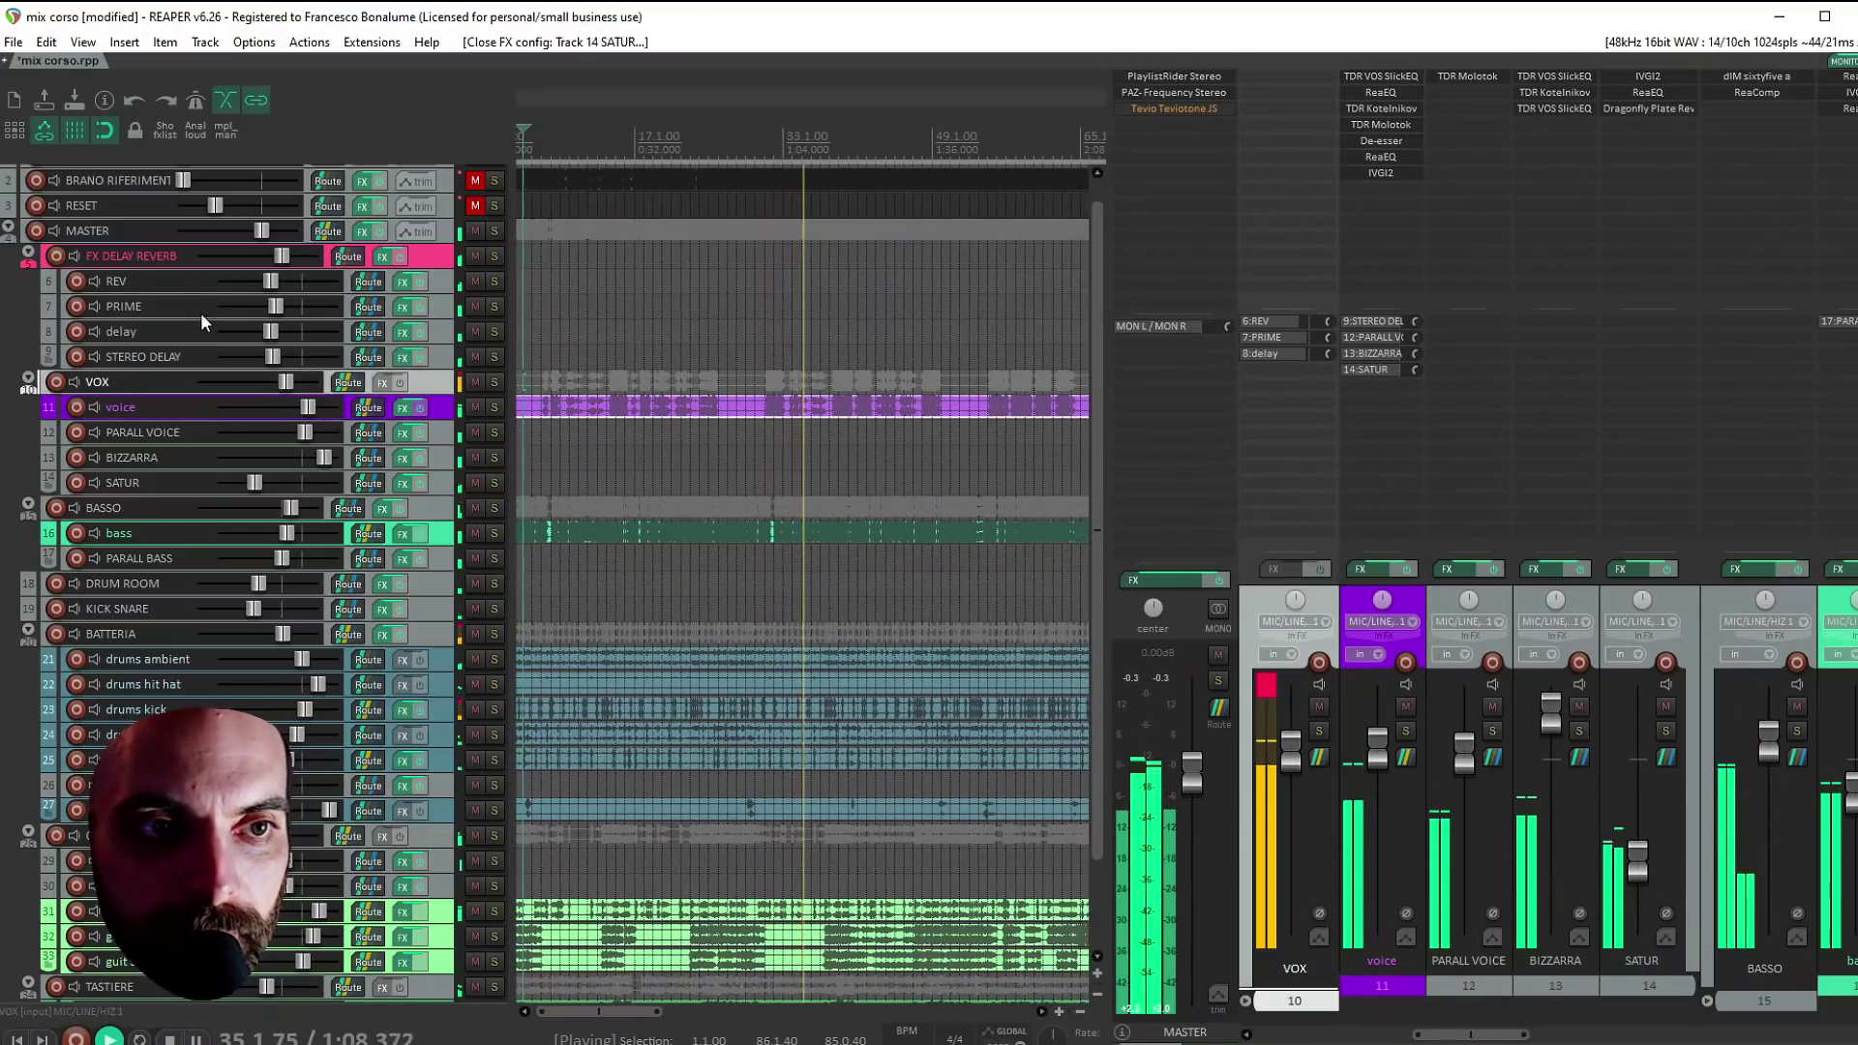
click(493, 382)
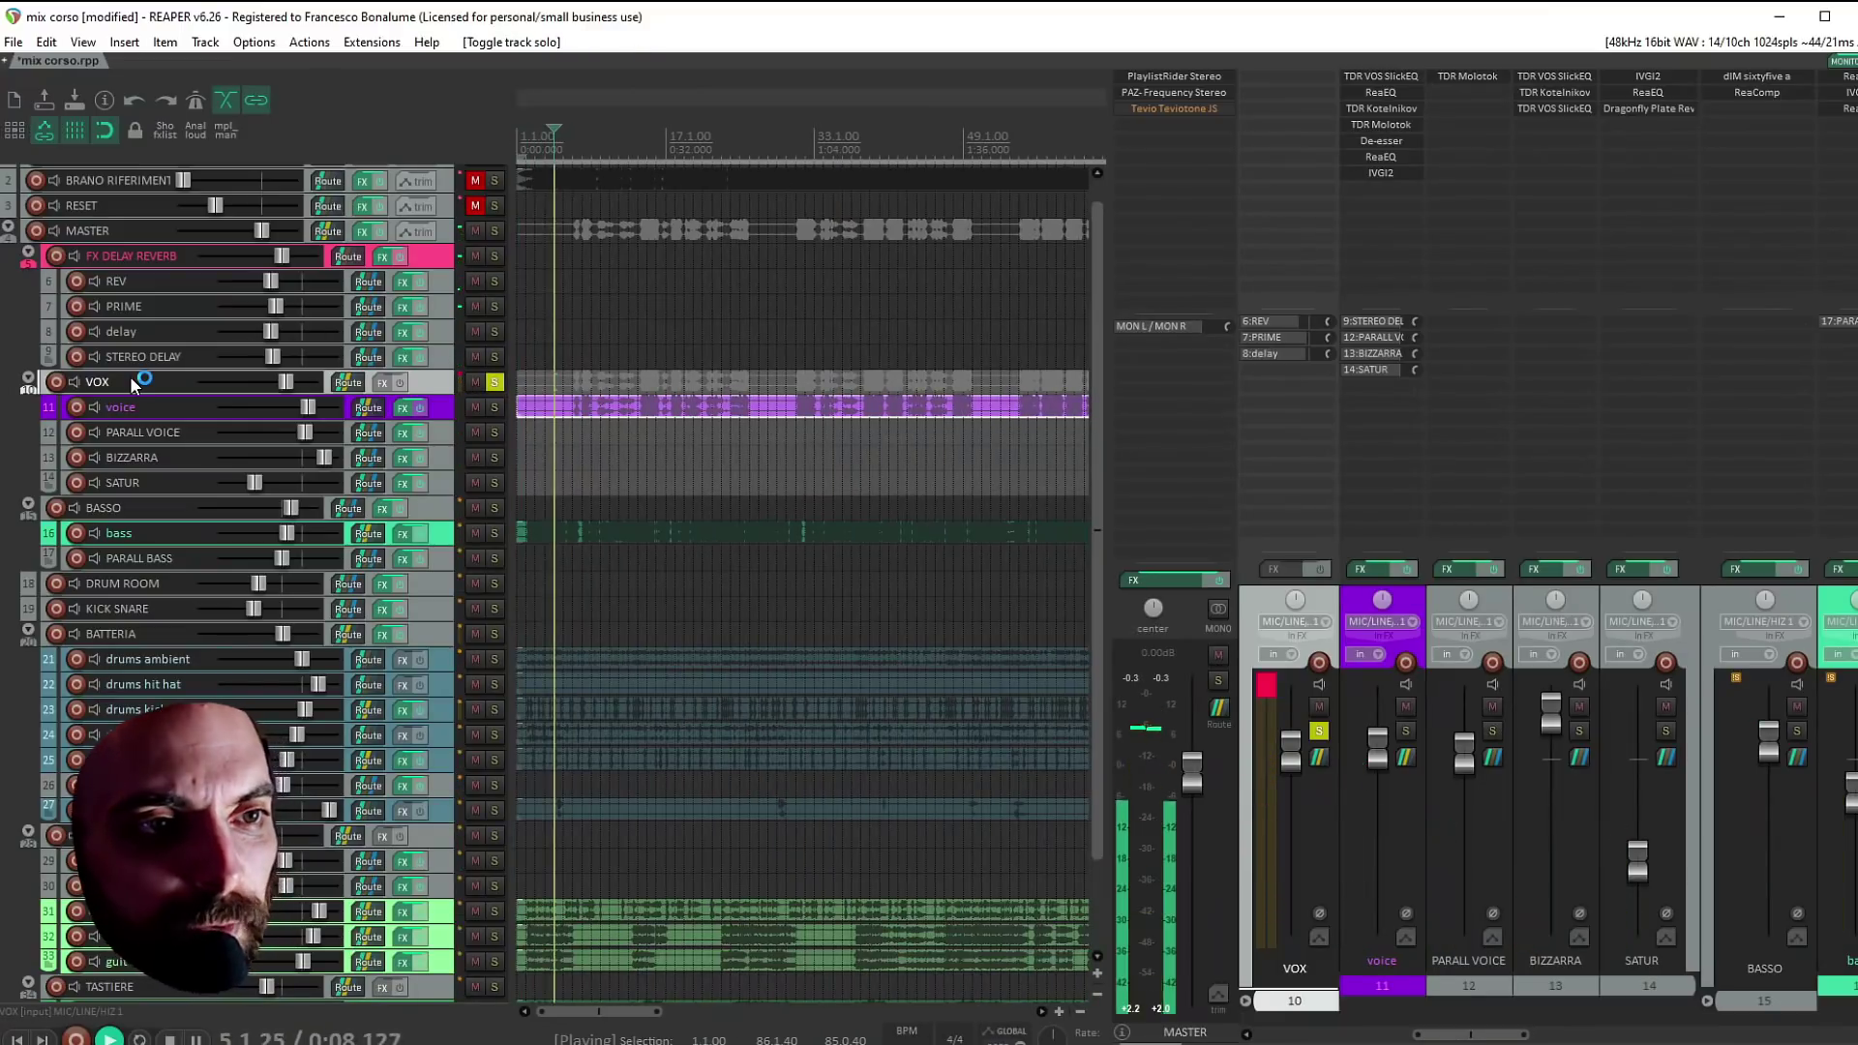
click(589, 355)
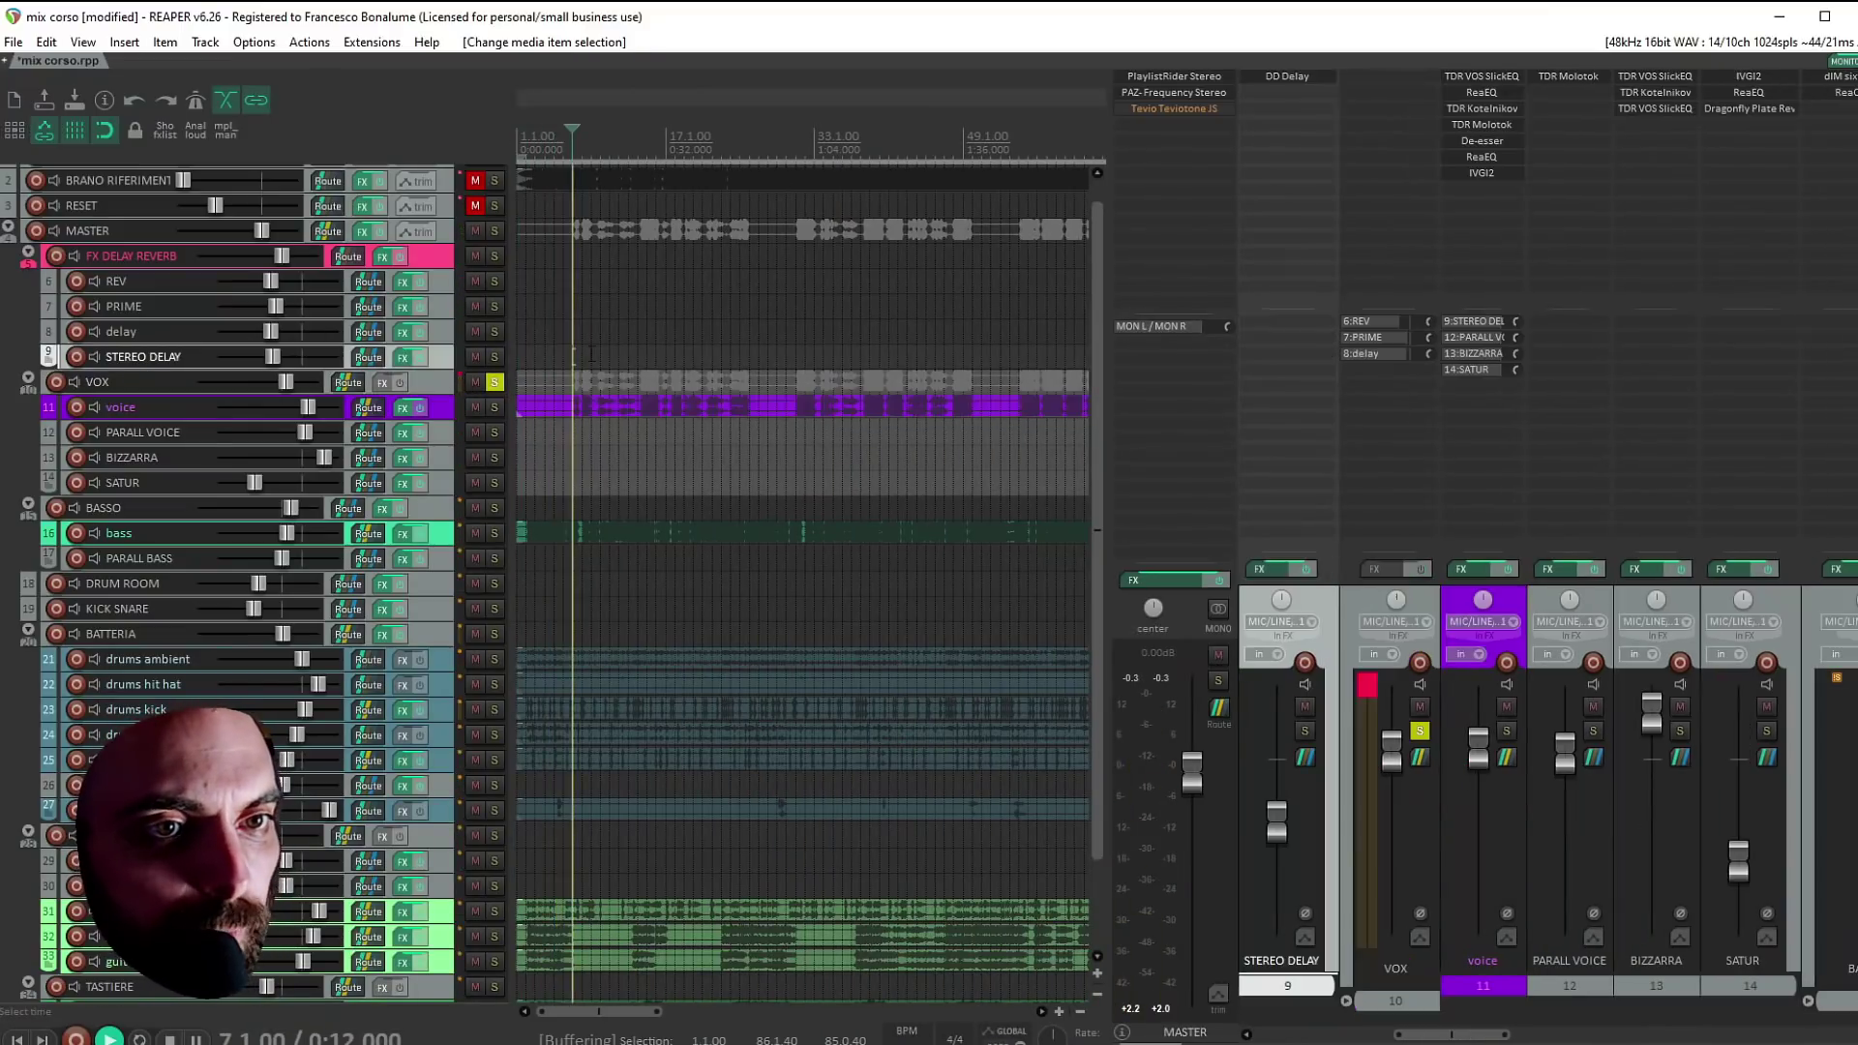
click(158, 384)
drag(149, 392, 143, 594)
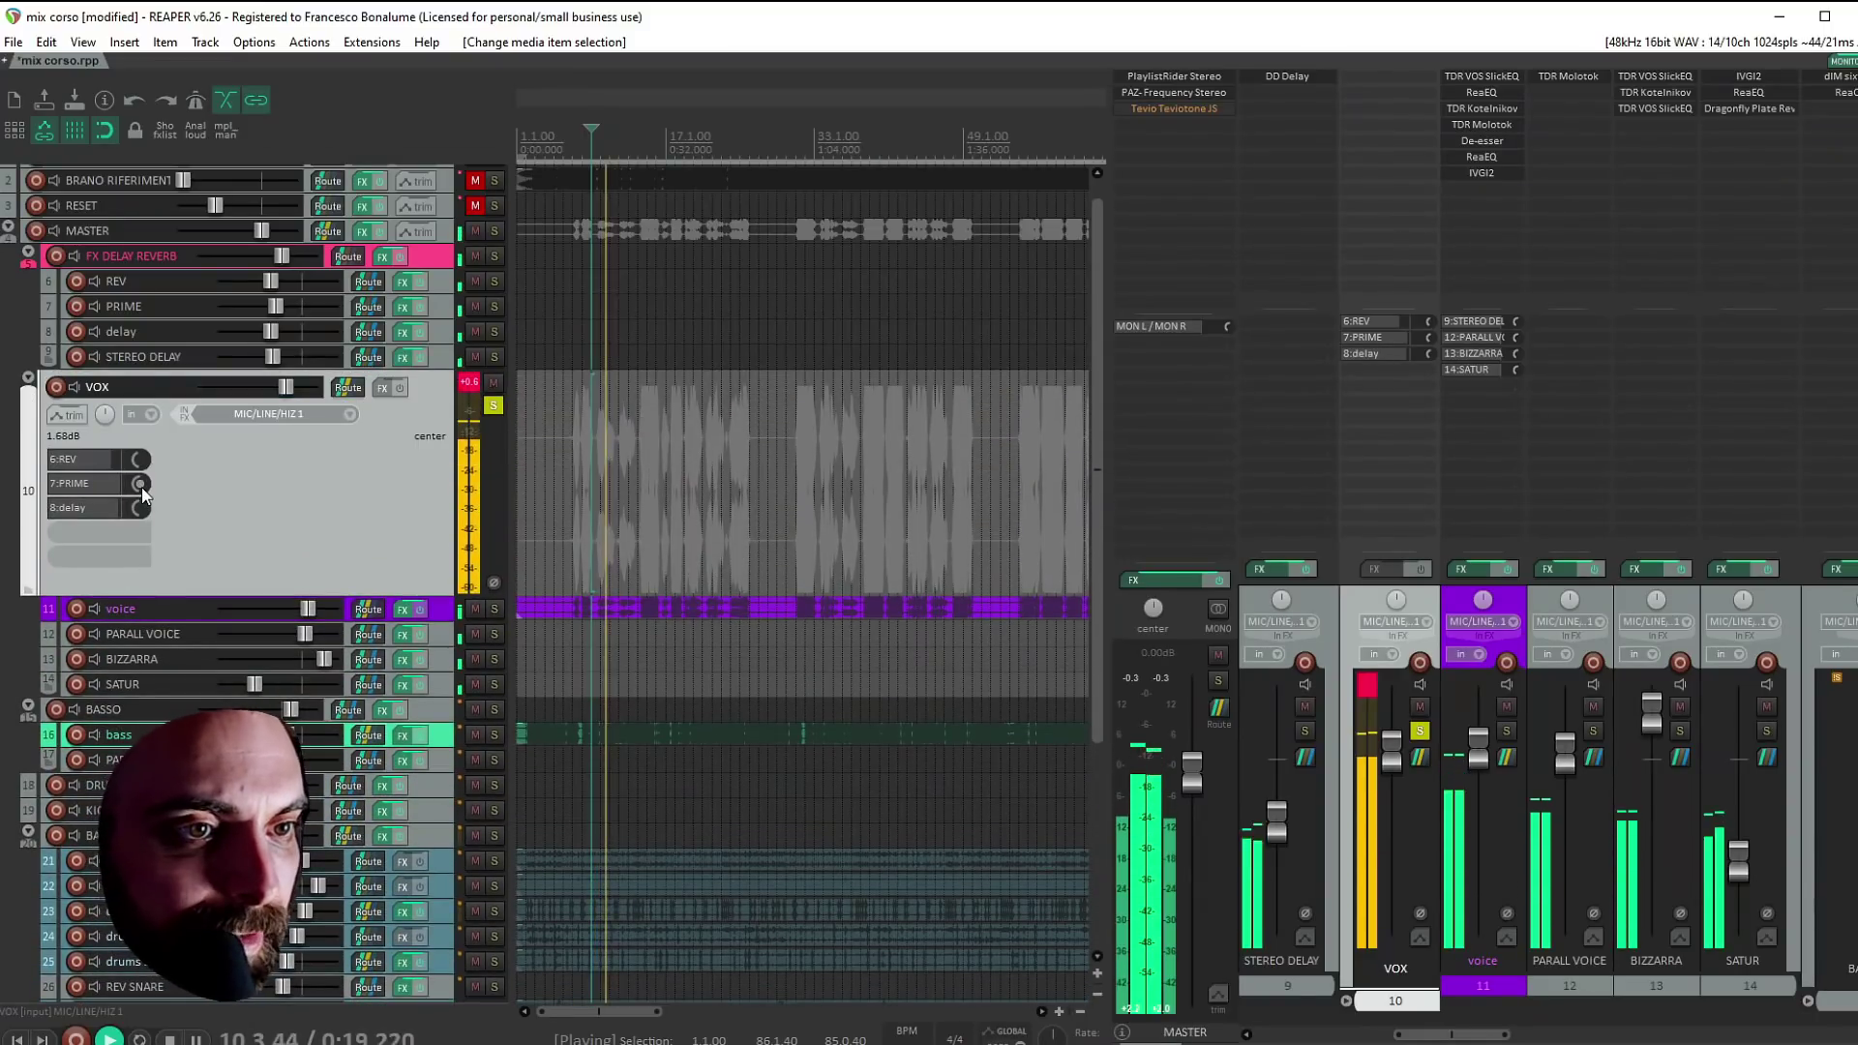
Adjust the VOX send to PRIME to about +2.9 dB, unsolo VOX, and fine-tune the send in the full mix
mouse_move(142, 486)
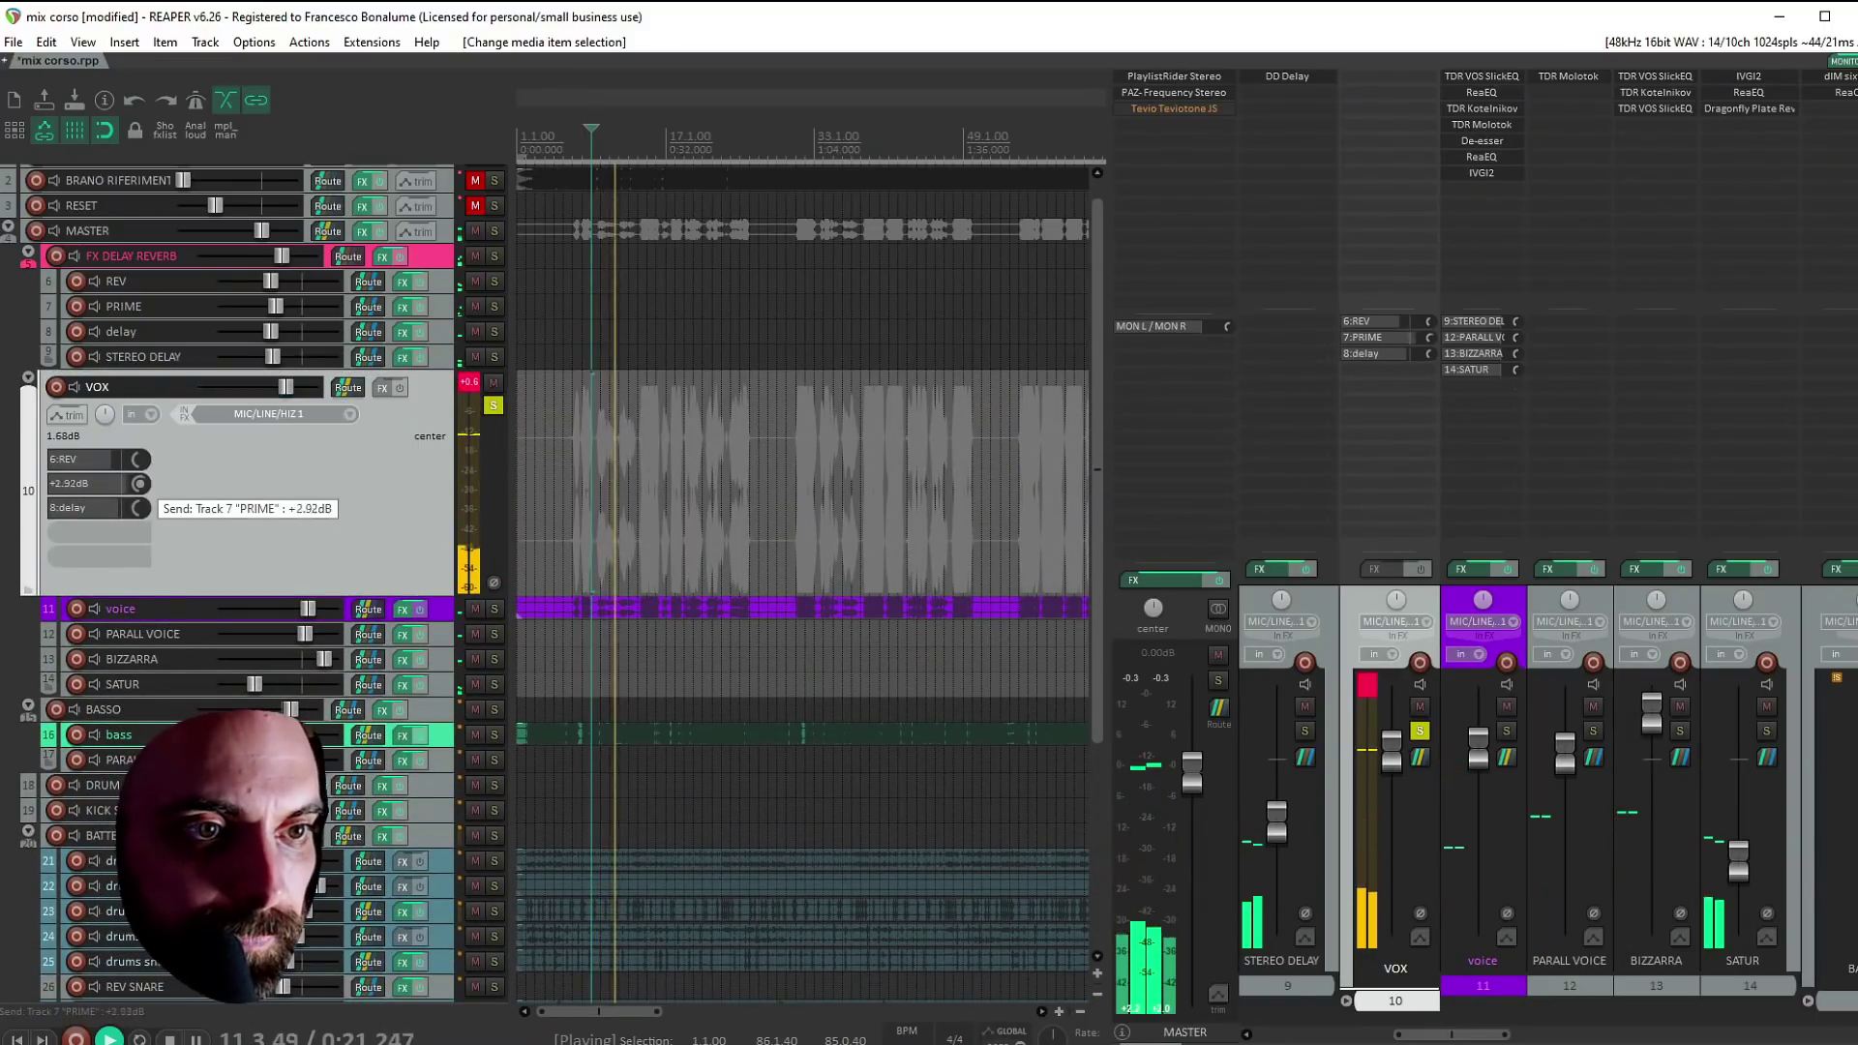
mouse_move(142, 485)
mouse_down()
mouse_move(142, 426)
mouse_move(142, 489)
mouse_up()
click(493, 408)
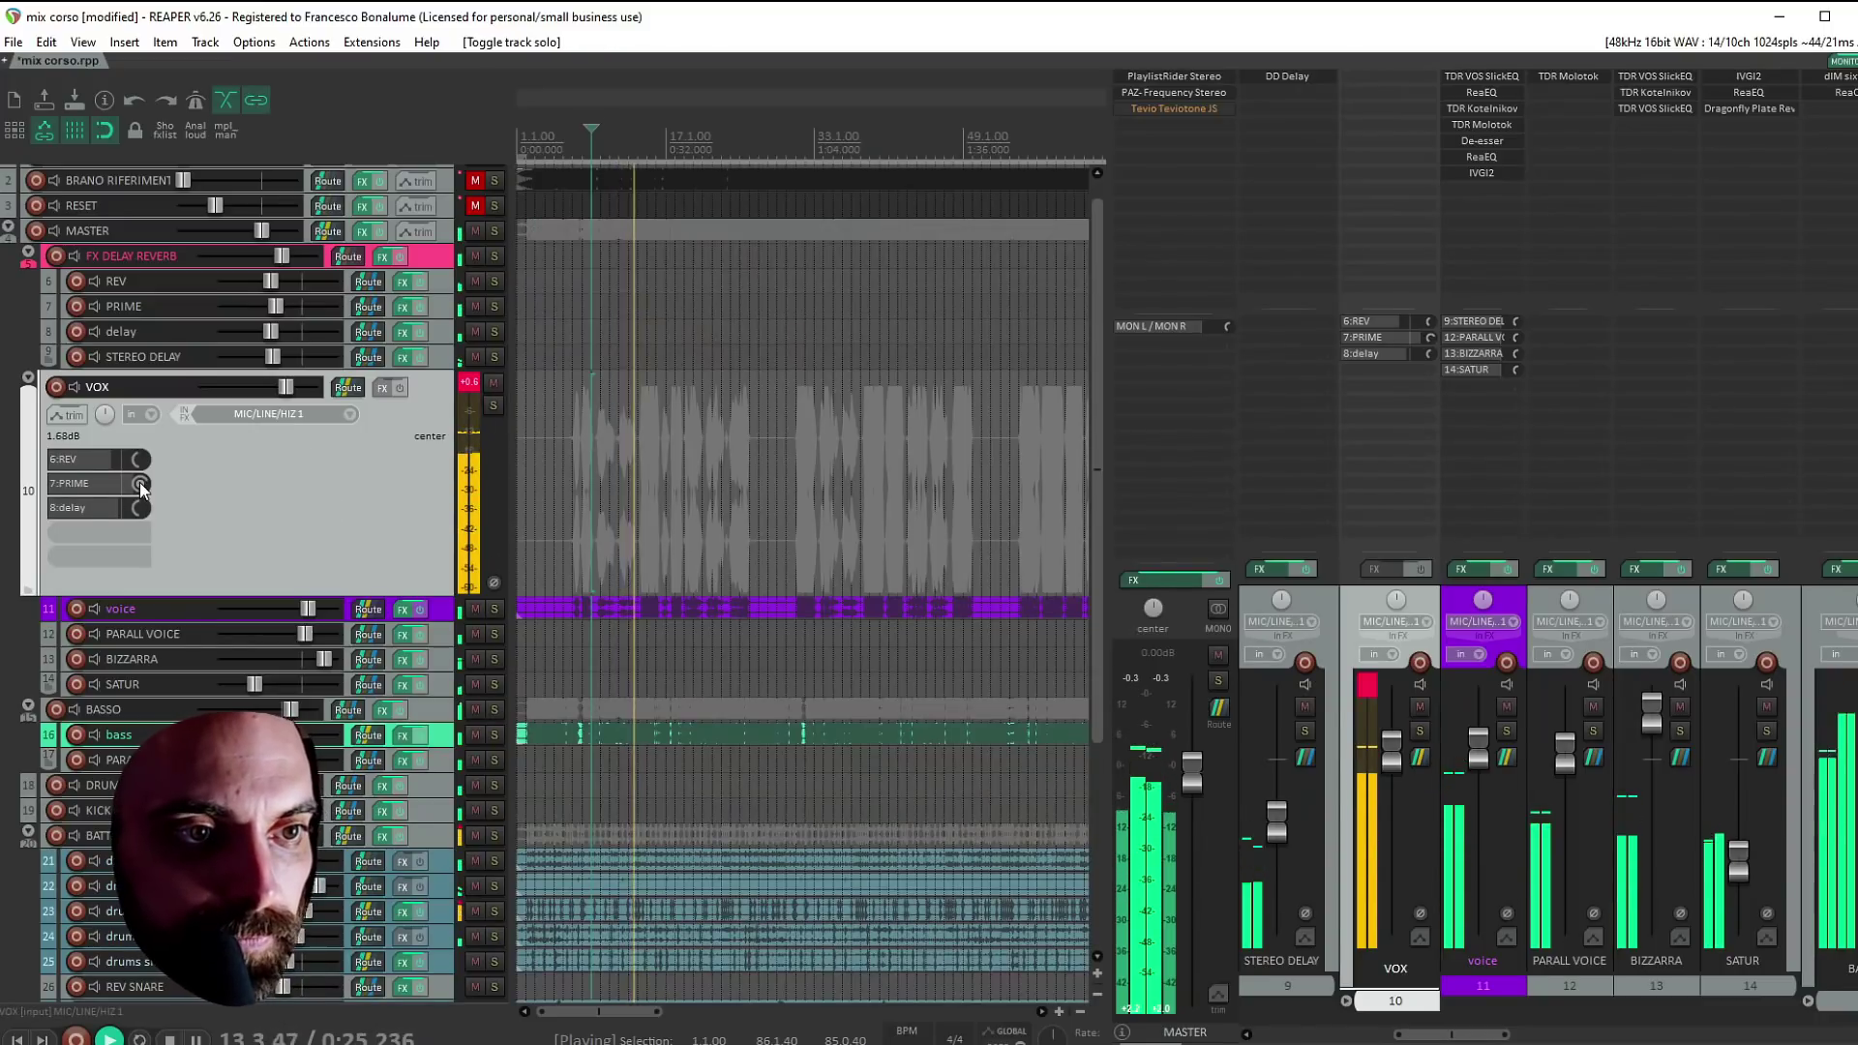
mouse_move(142, 484)
drag(142, 484, 142, 489)
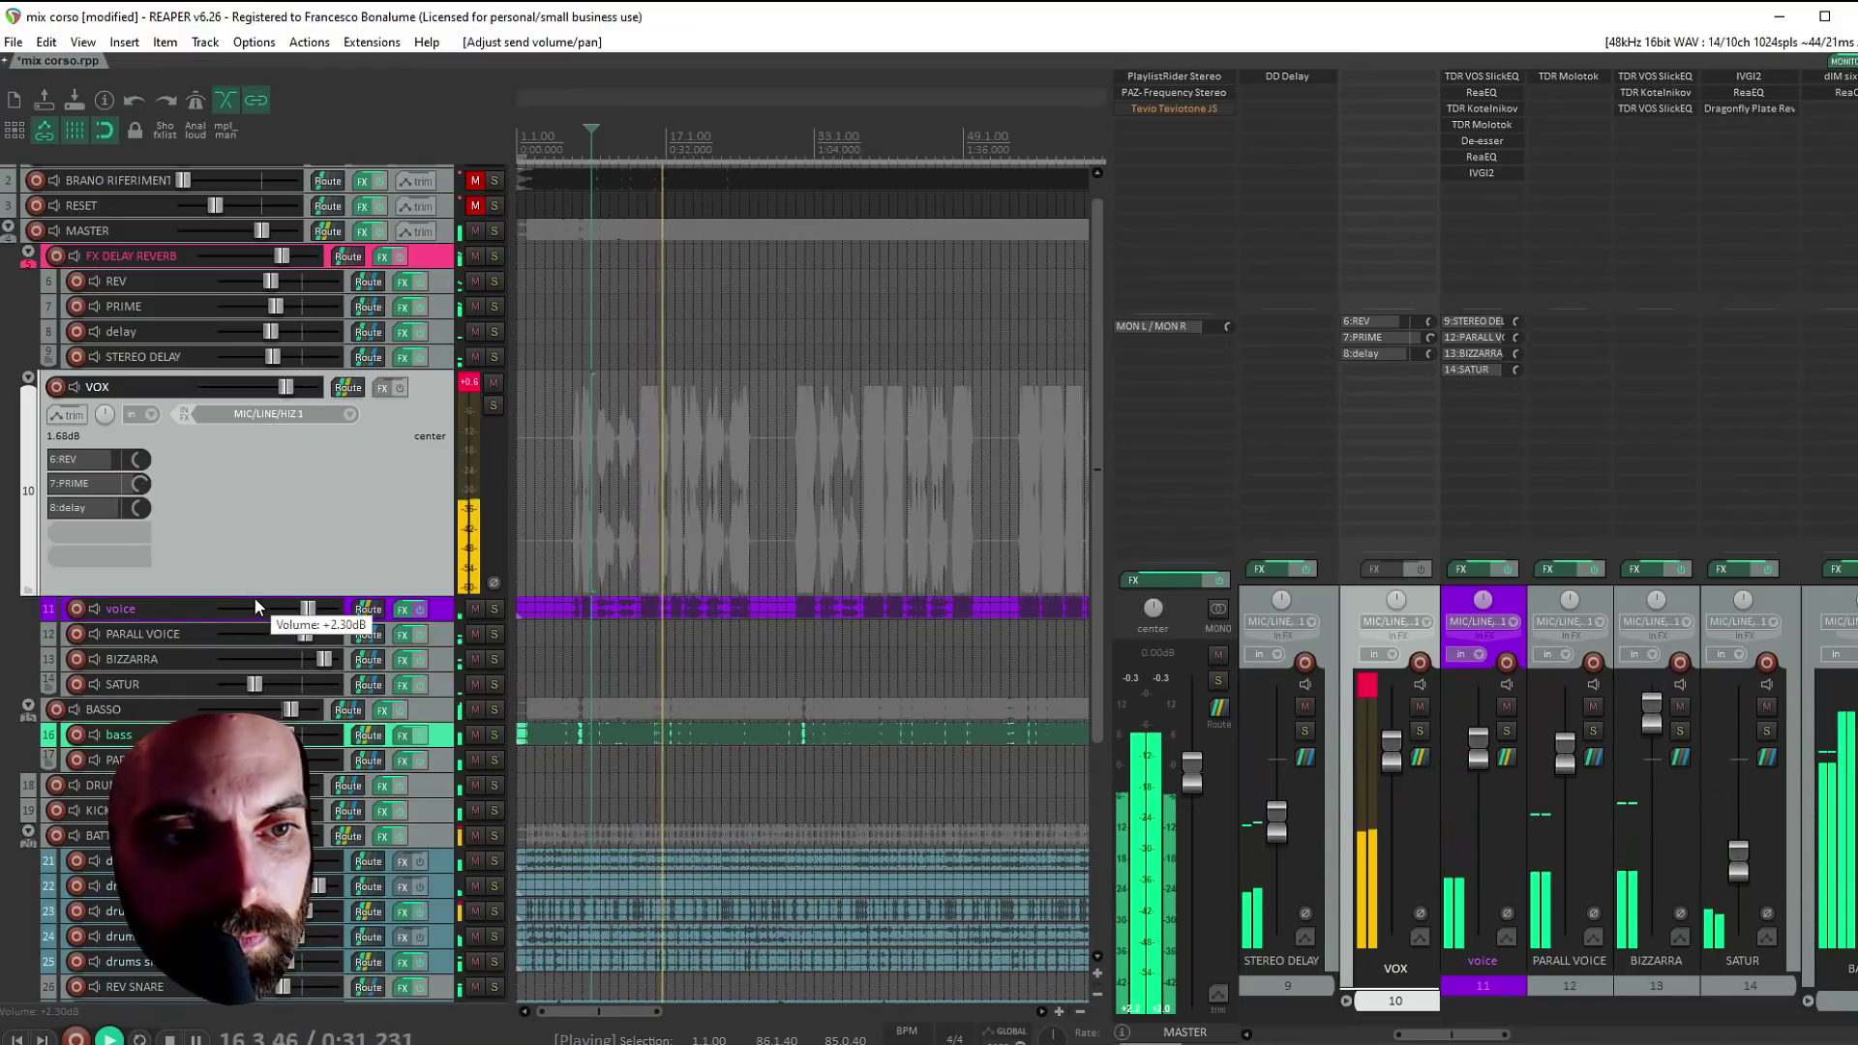
Collapse the VOX track panel, lower the SATUR fader slightly in the full mix, and stop playback
drag(256, 594, 254, 420)
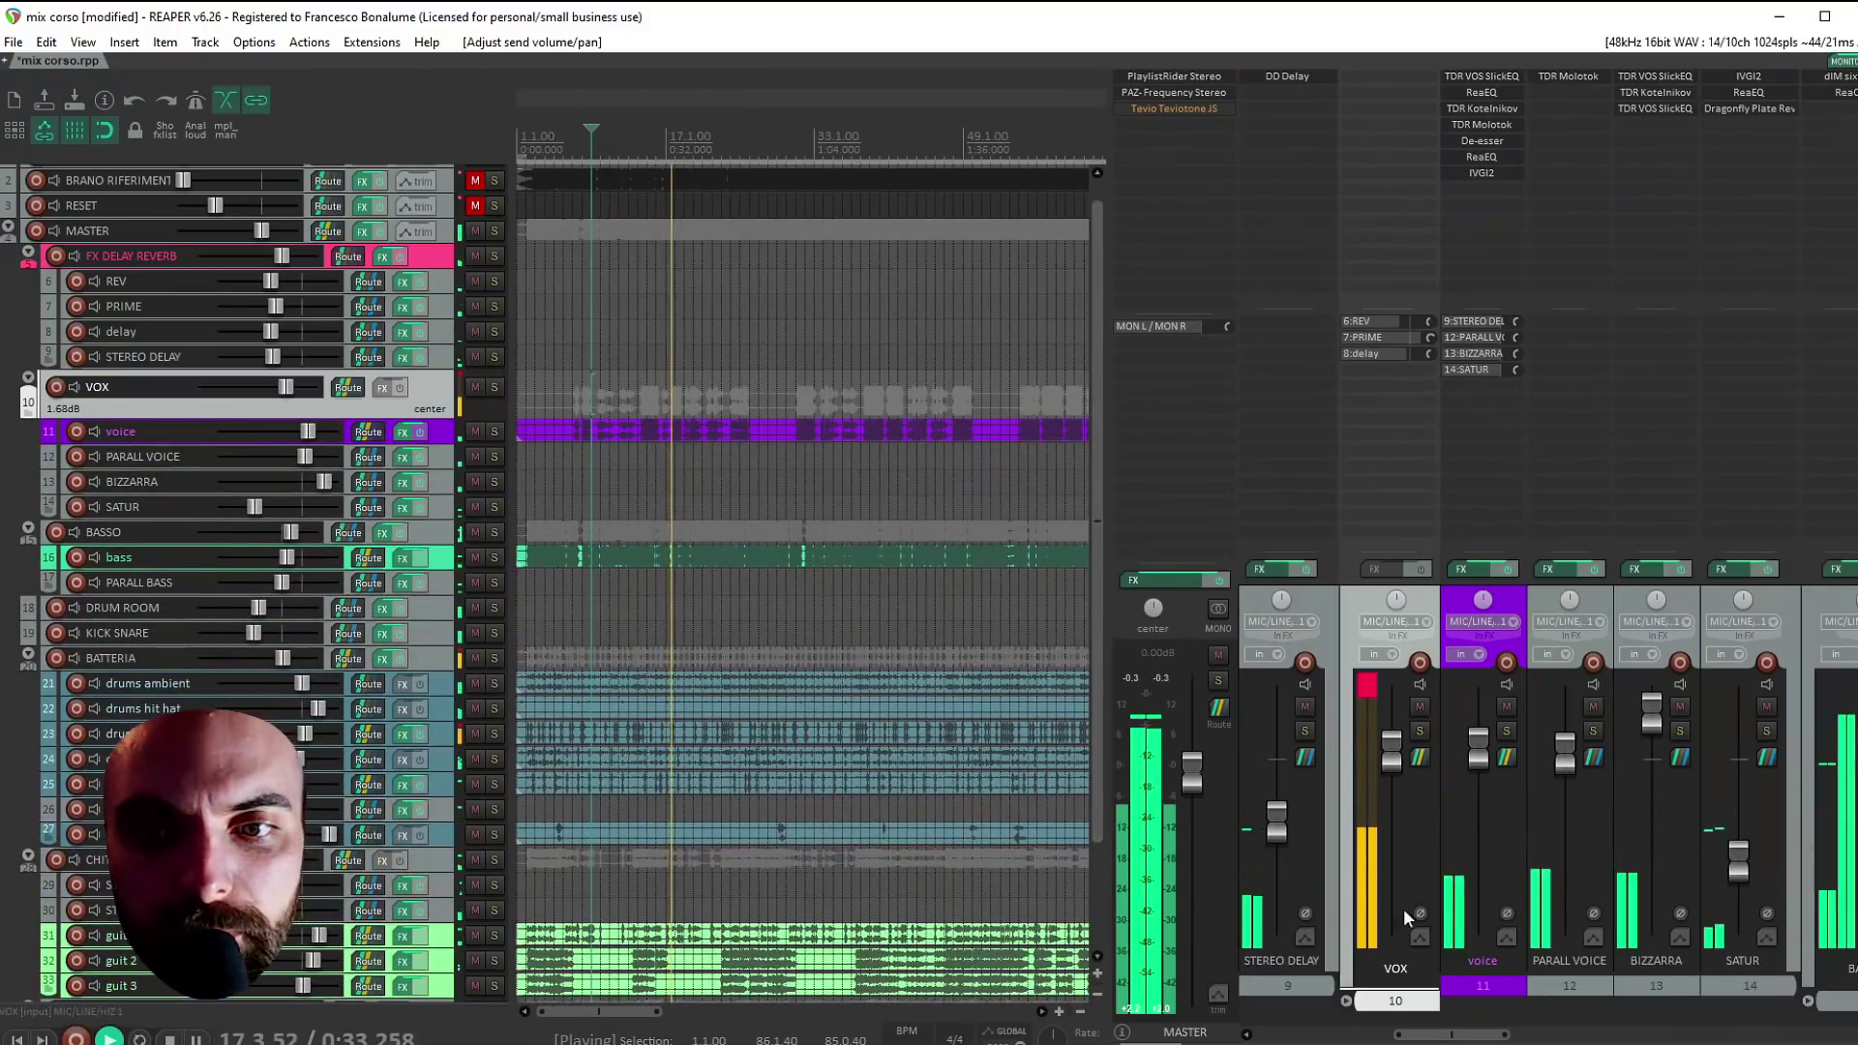
drag(1734, 862, 1738, 874)
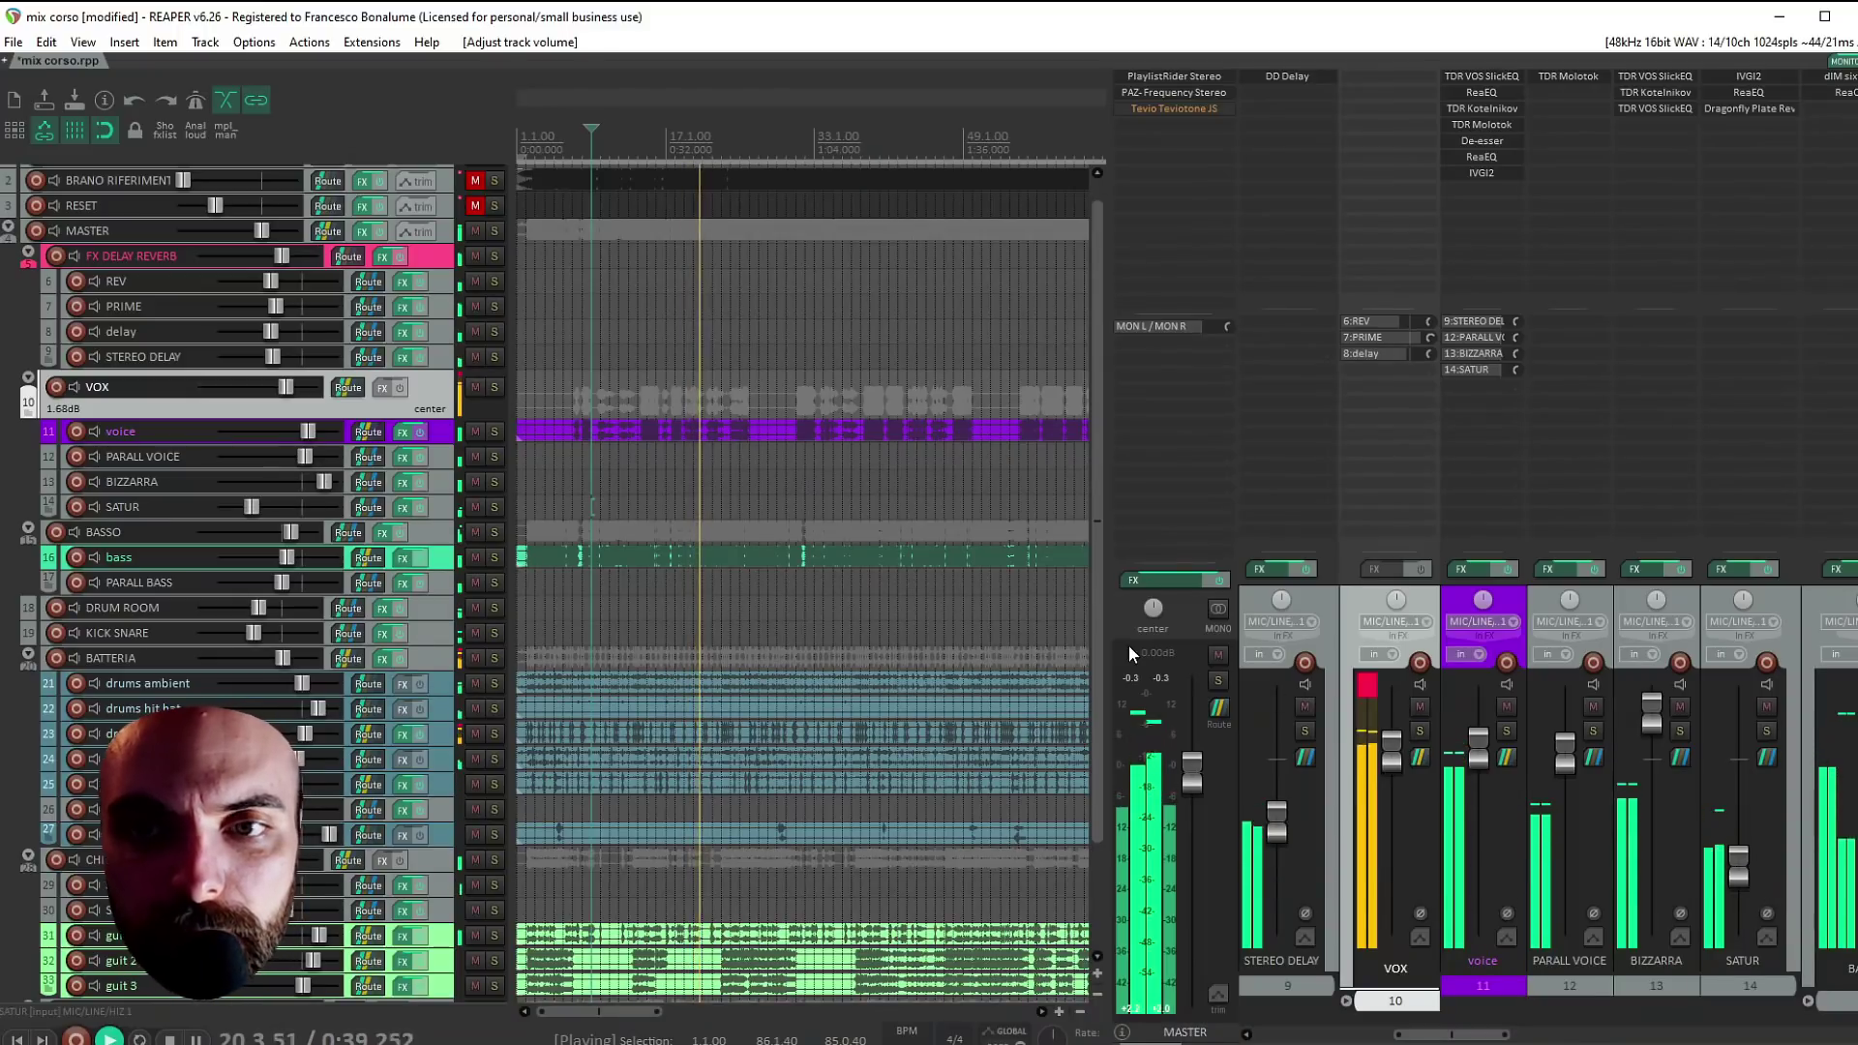
key(space)
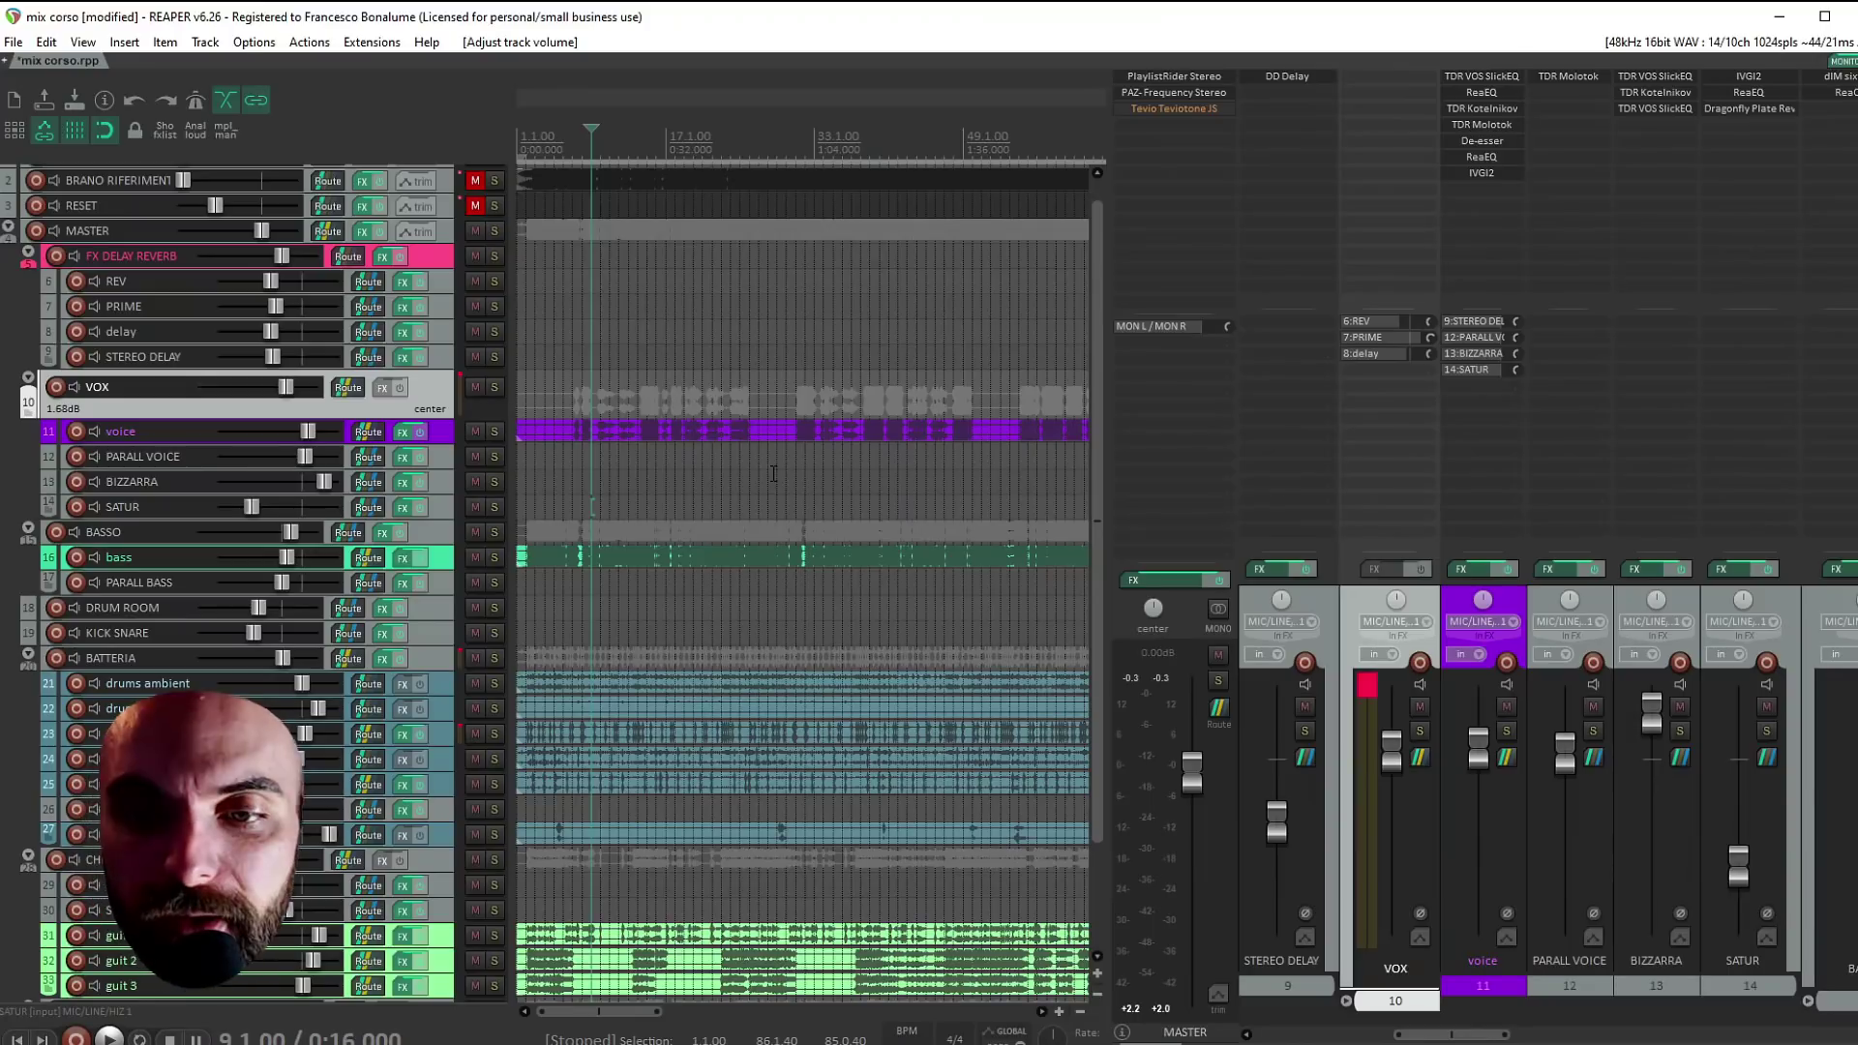
Solo the drums snare track and add a new track named CAMPIONE directly below it
drag(1094, 472, 1071, 637)
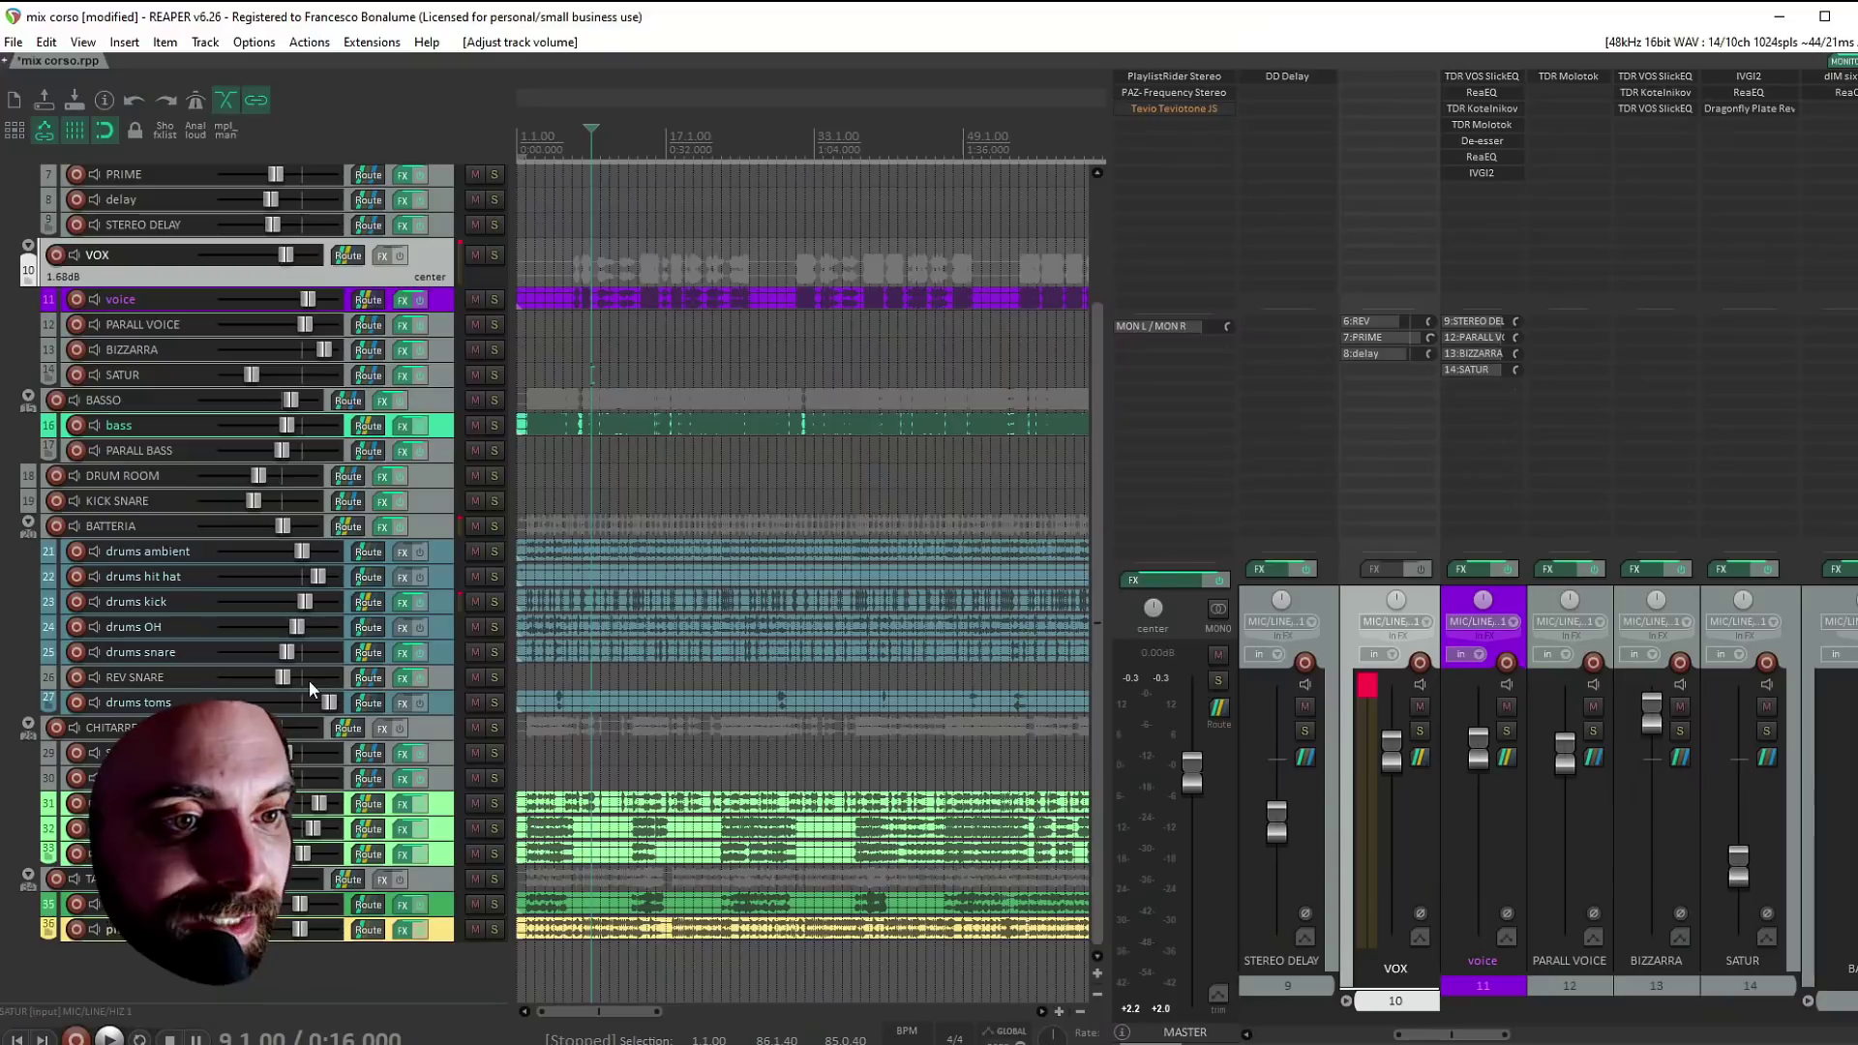
click(493, 652)
click(158, 653)
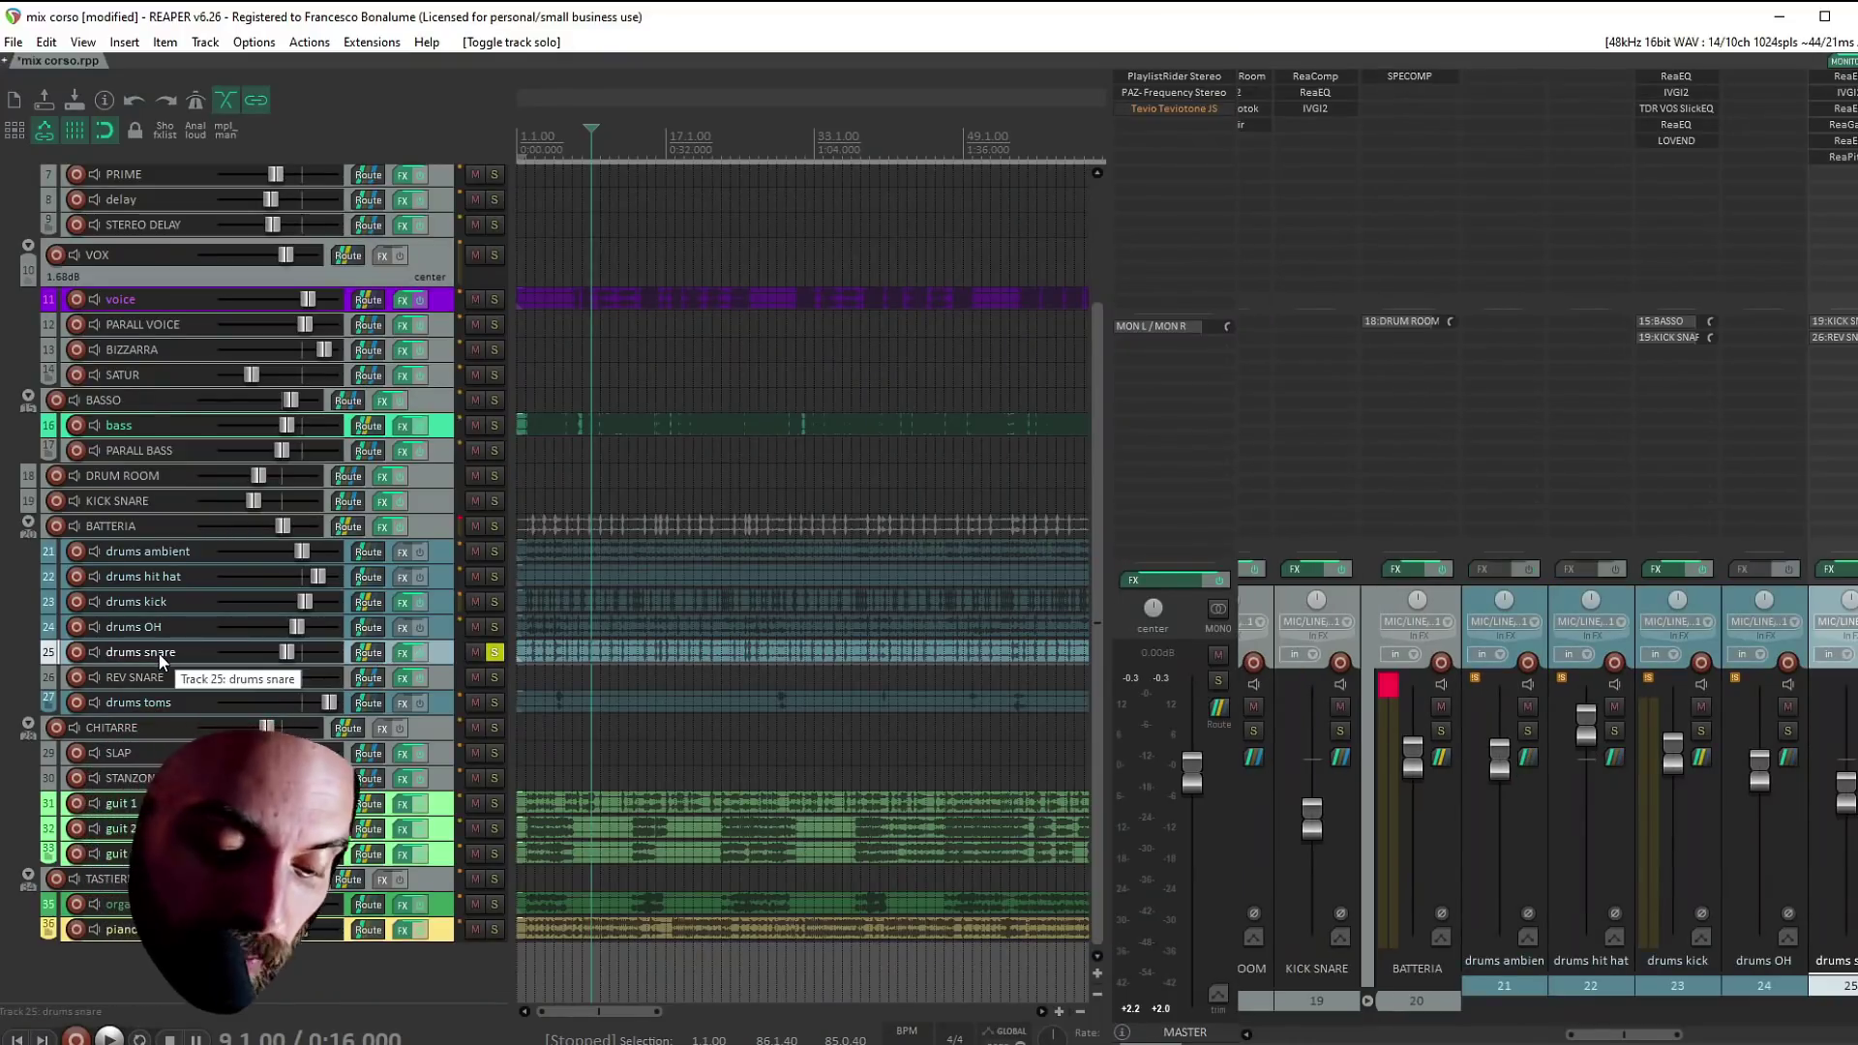
key(ctrl+t)
text(CAMPION)
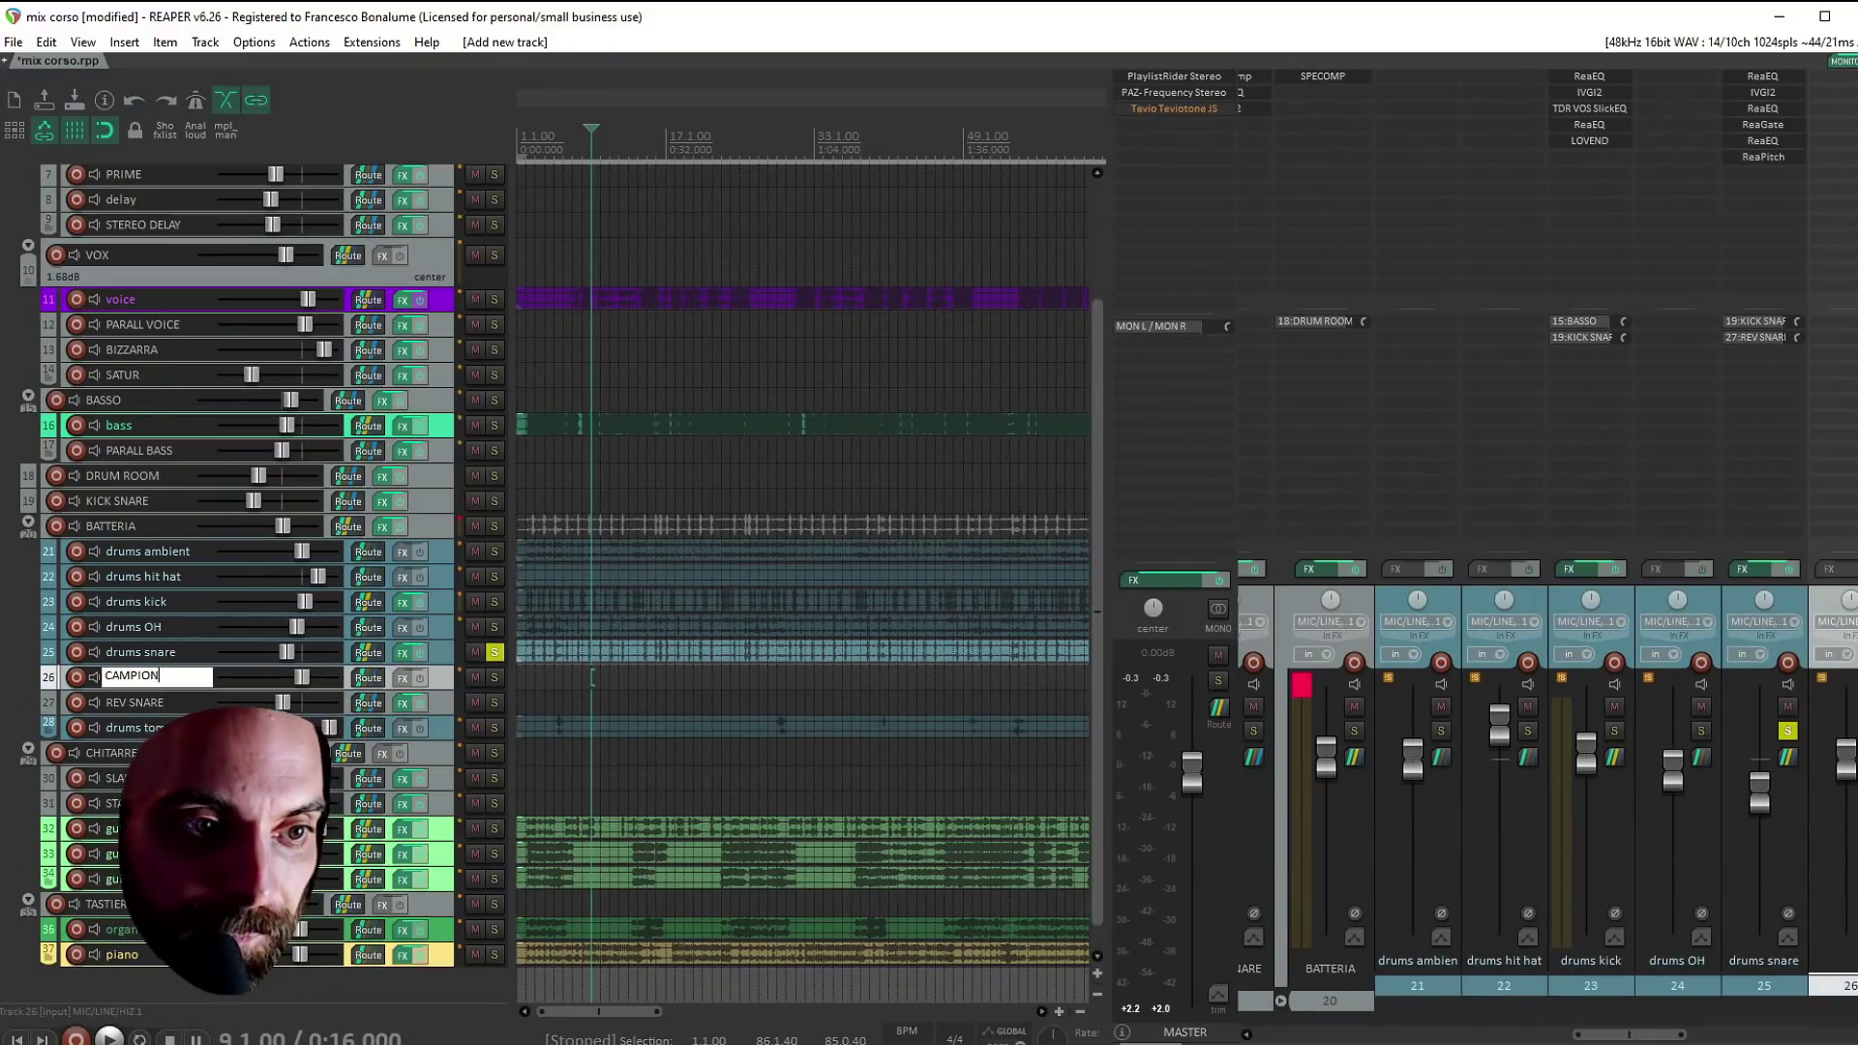
text(E)
key(Return)
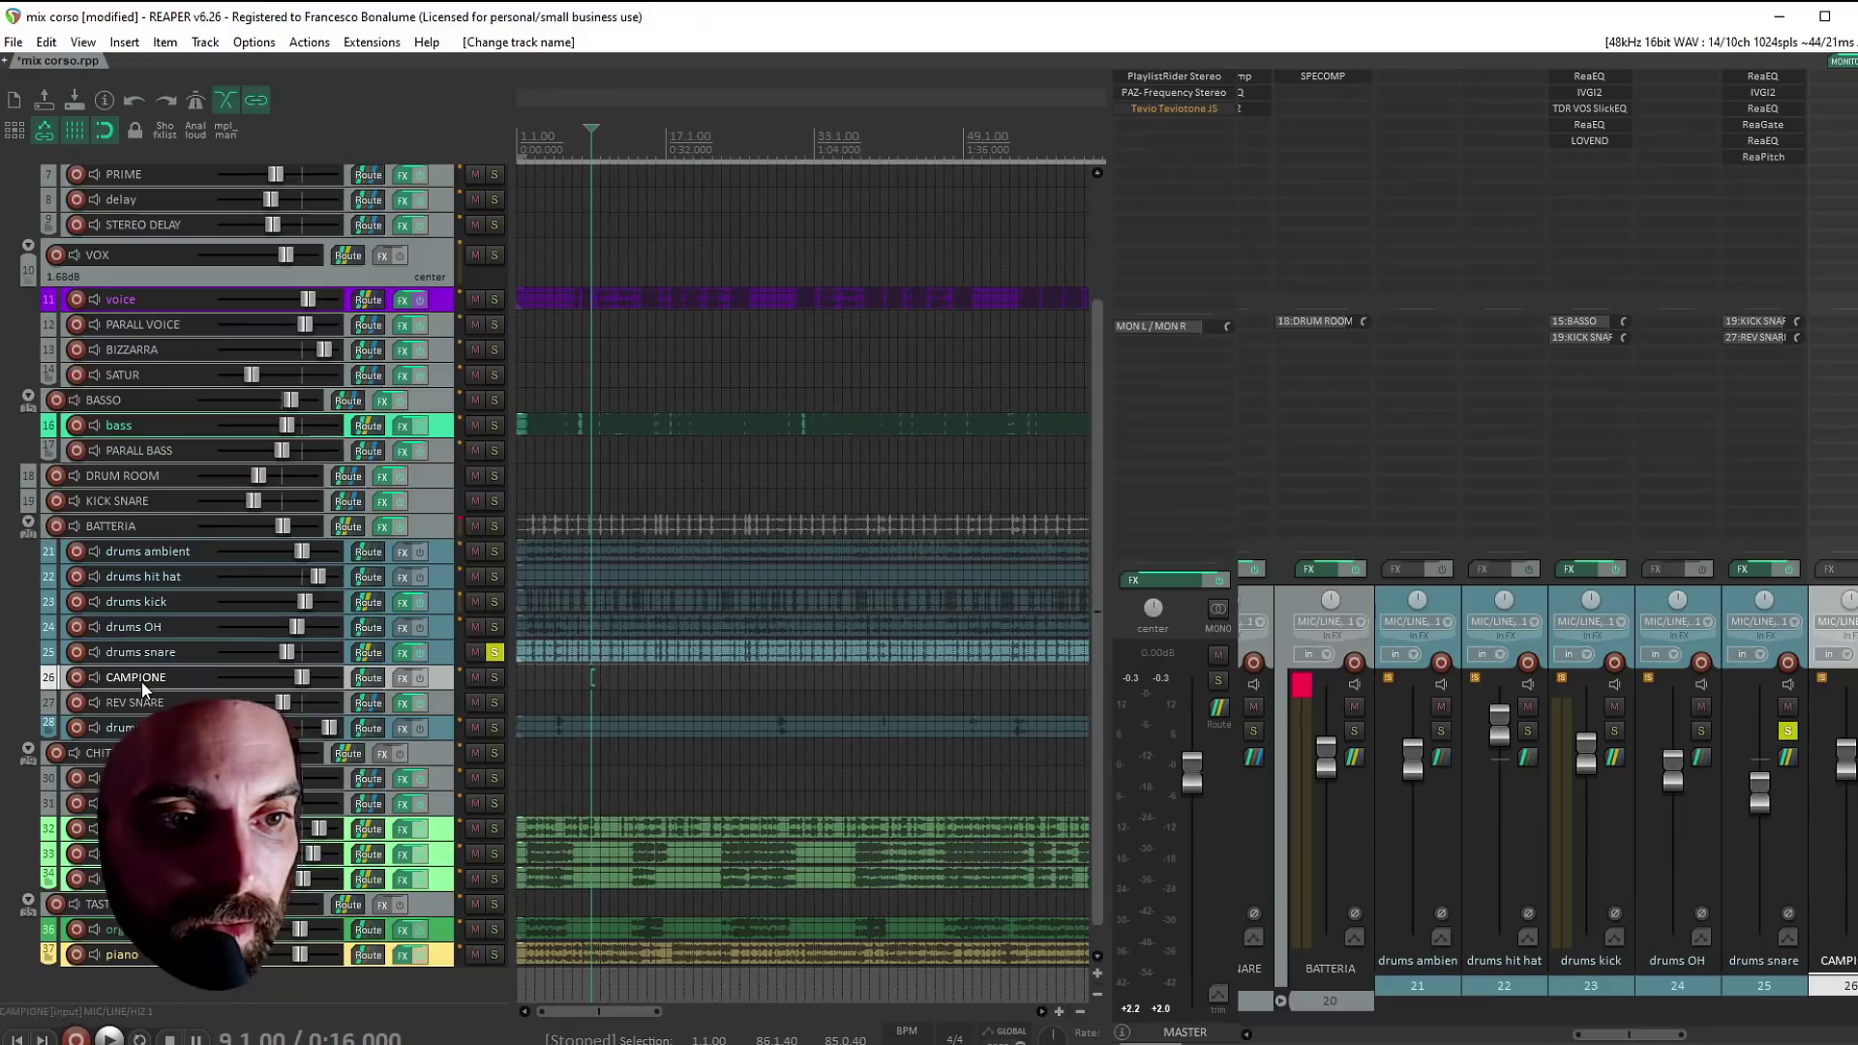
Insert ReaGate on the CAMPIONE track and enable sending MIDI on open/close
click(1838, 95)
text(reaga)
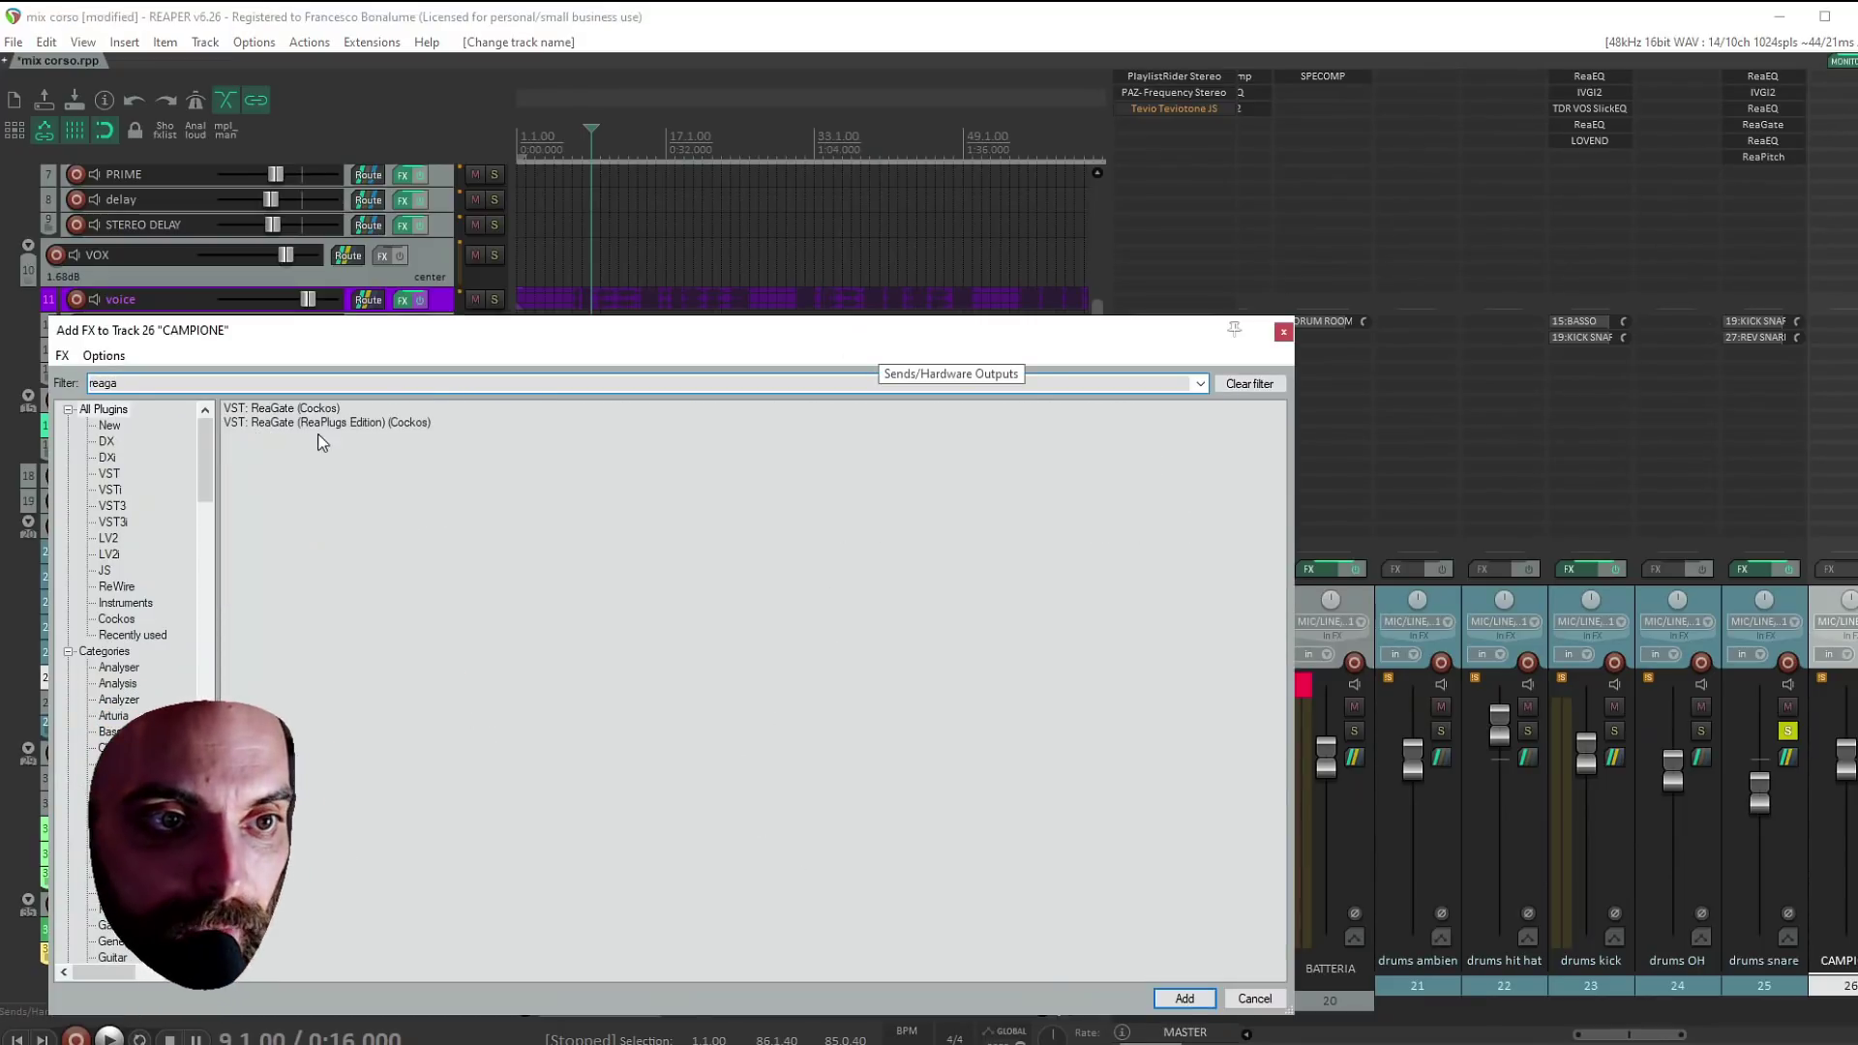
key(Return)
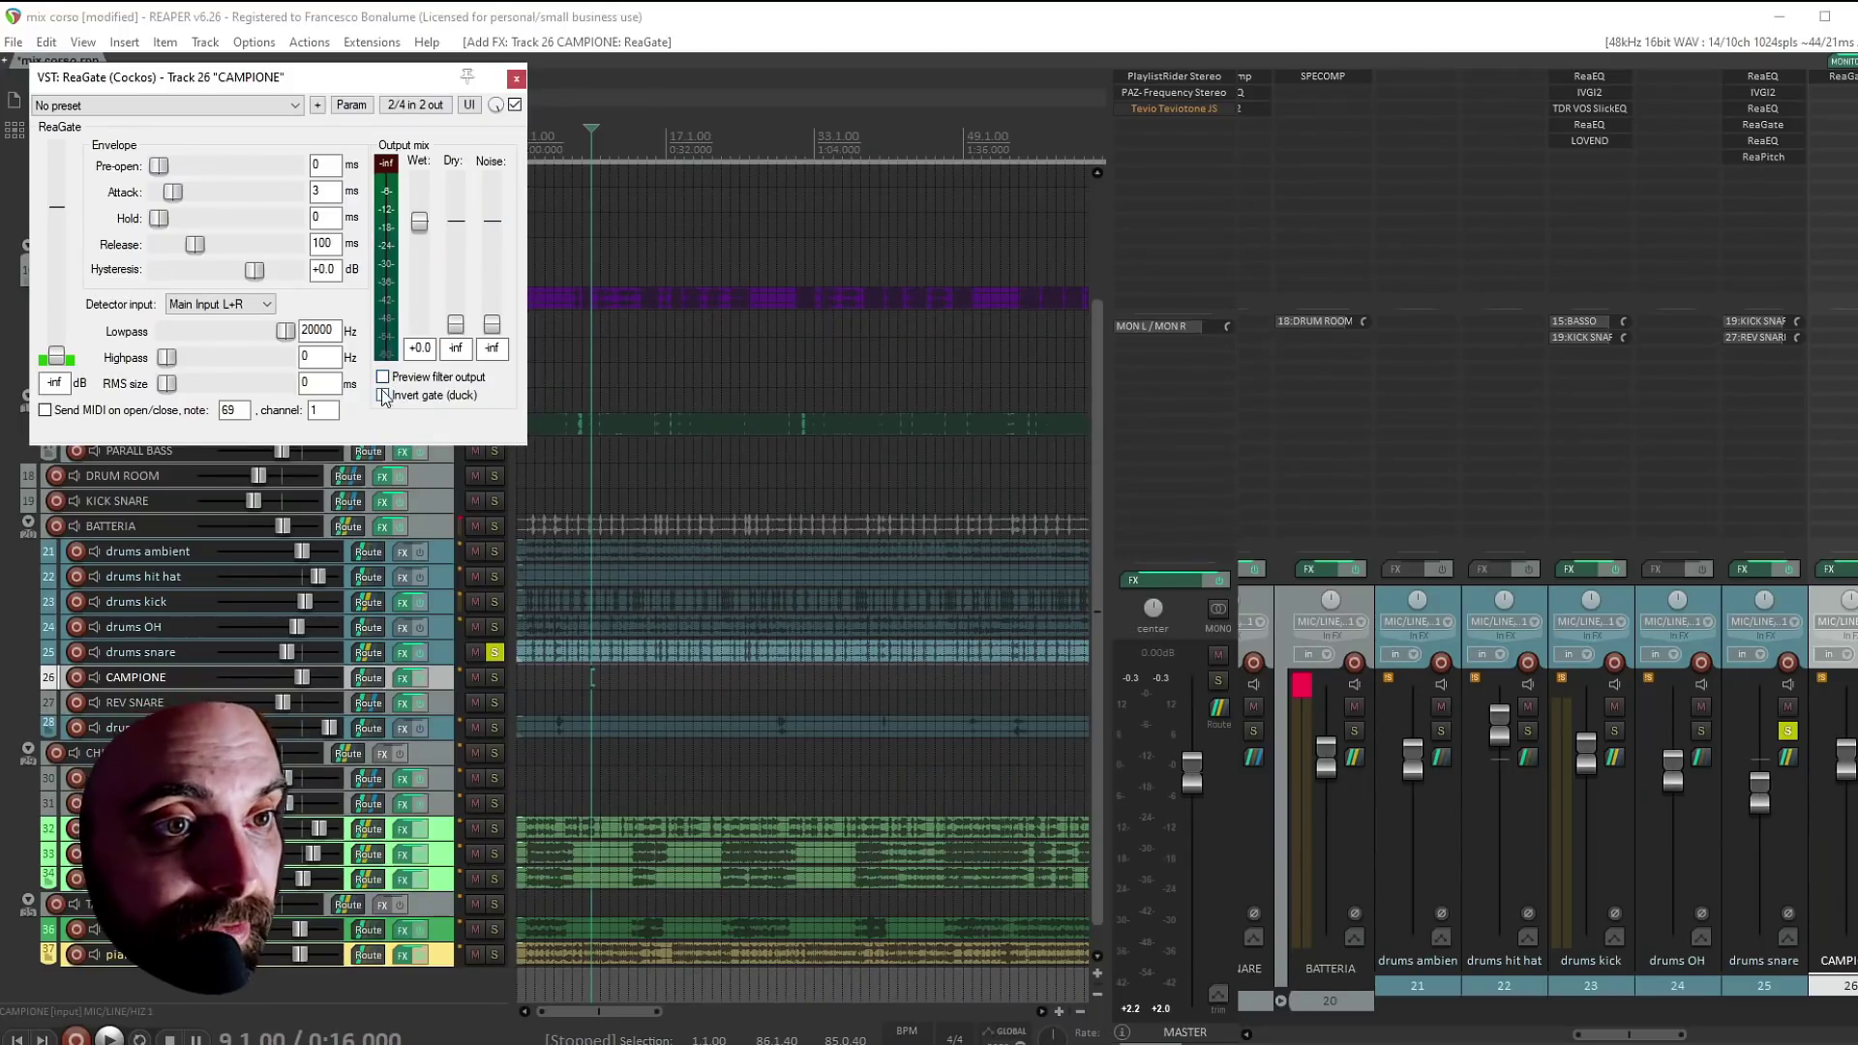
click(46, 410)
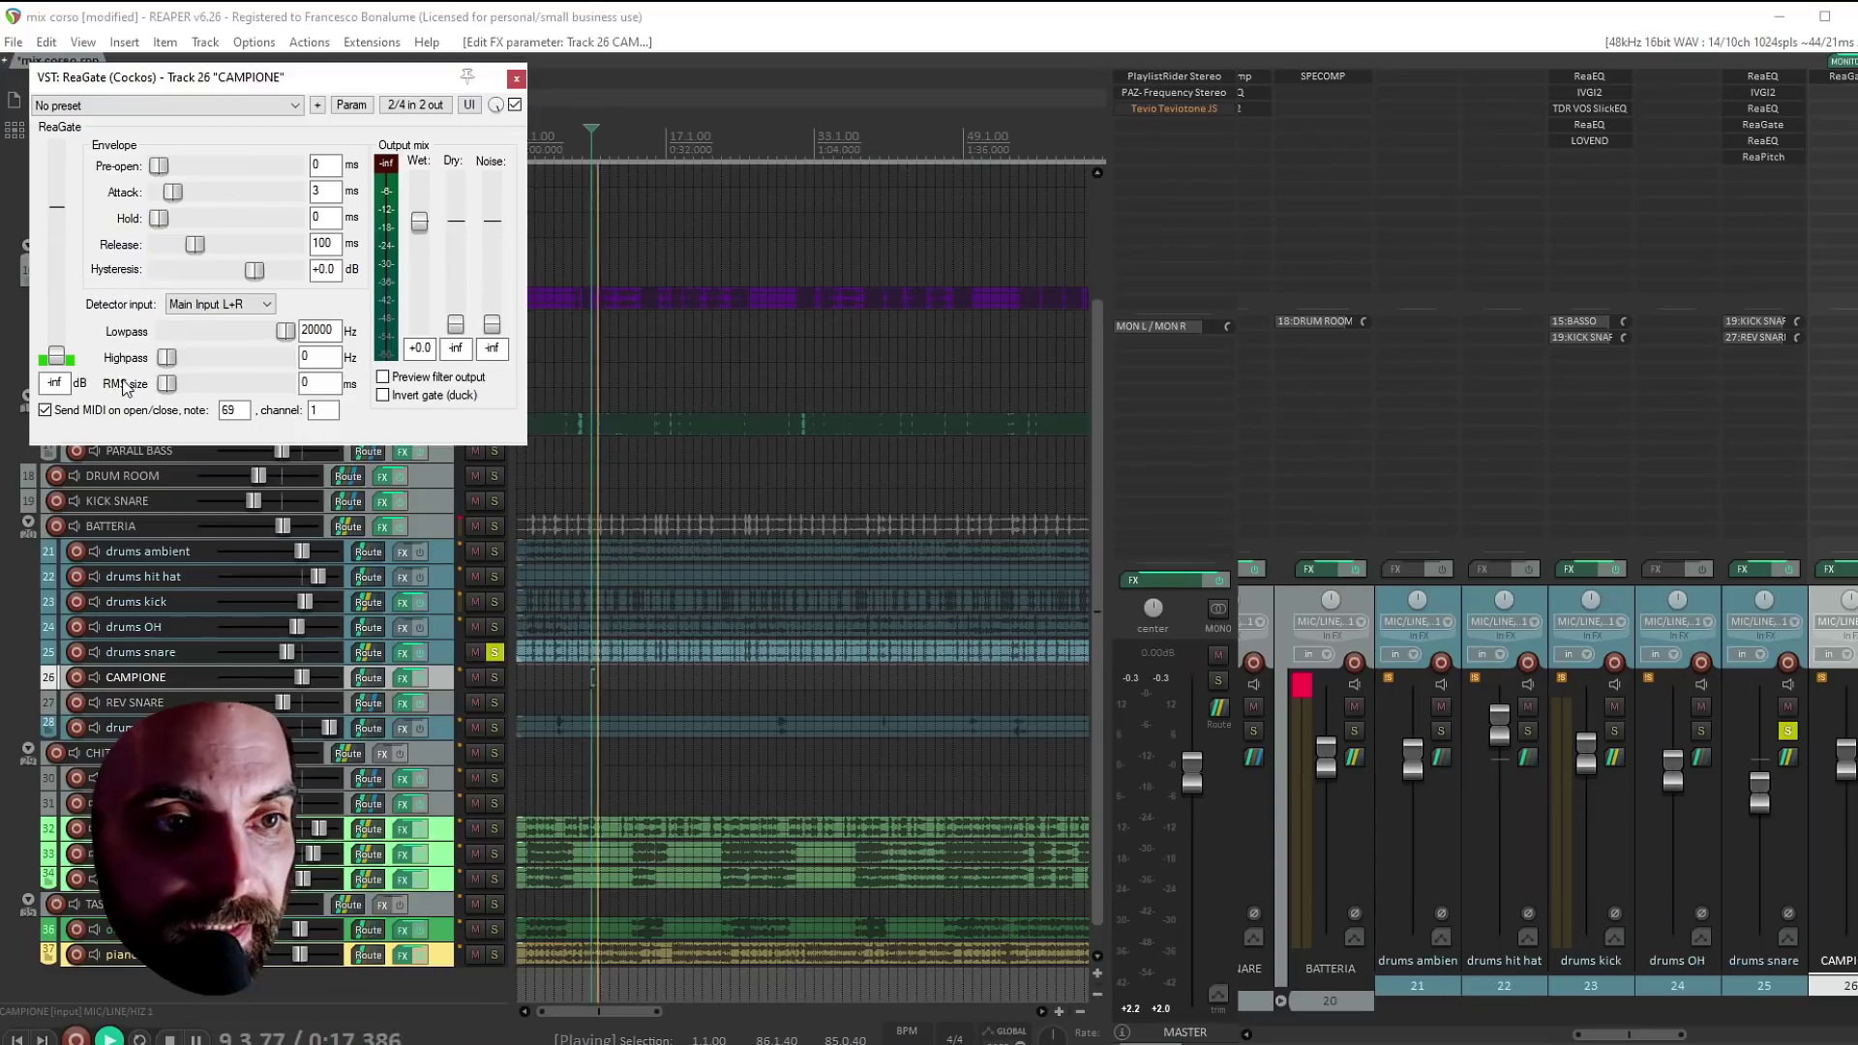
Create a send from drums snare to CAMPIONE and set ReaGate's threshold to -32.8 dB during playback
drag(55, 358, 58, 318)
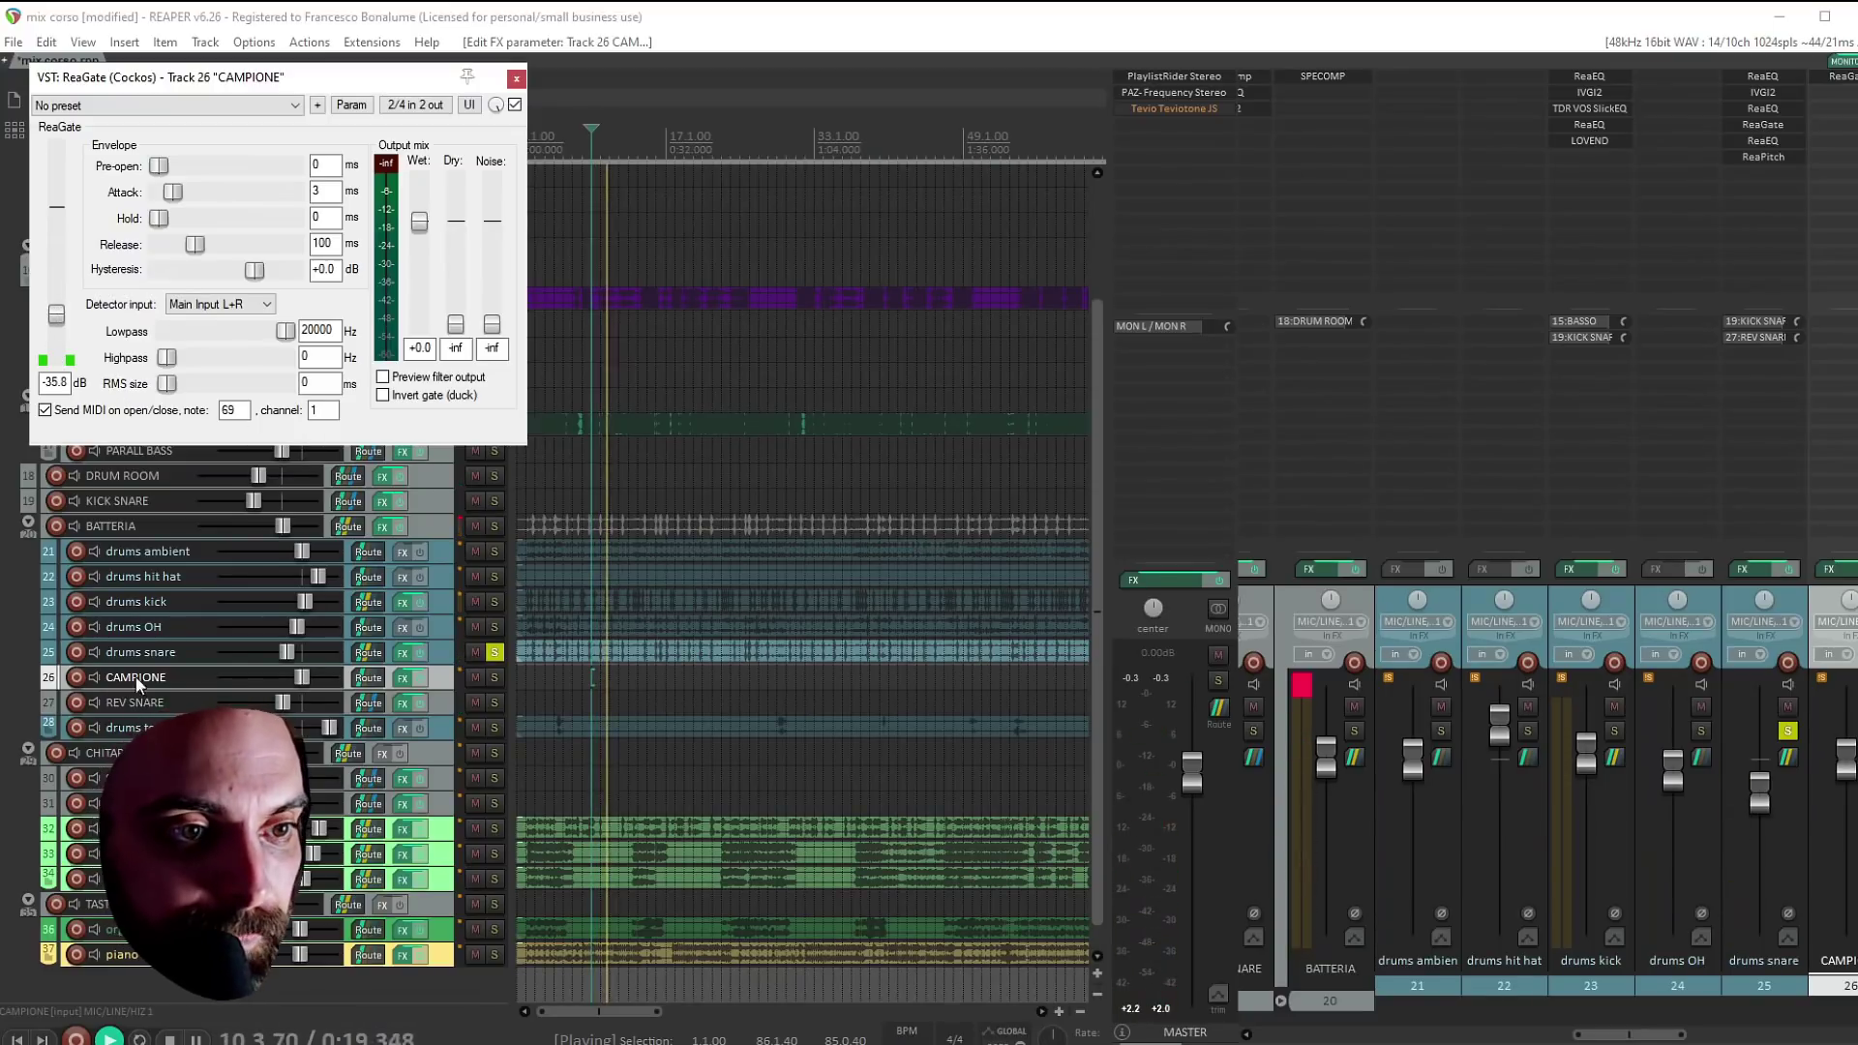
drag(371, 652, 145, 676)
key(space)
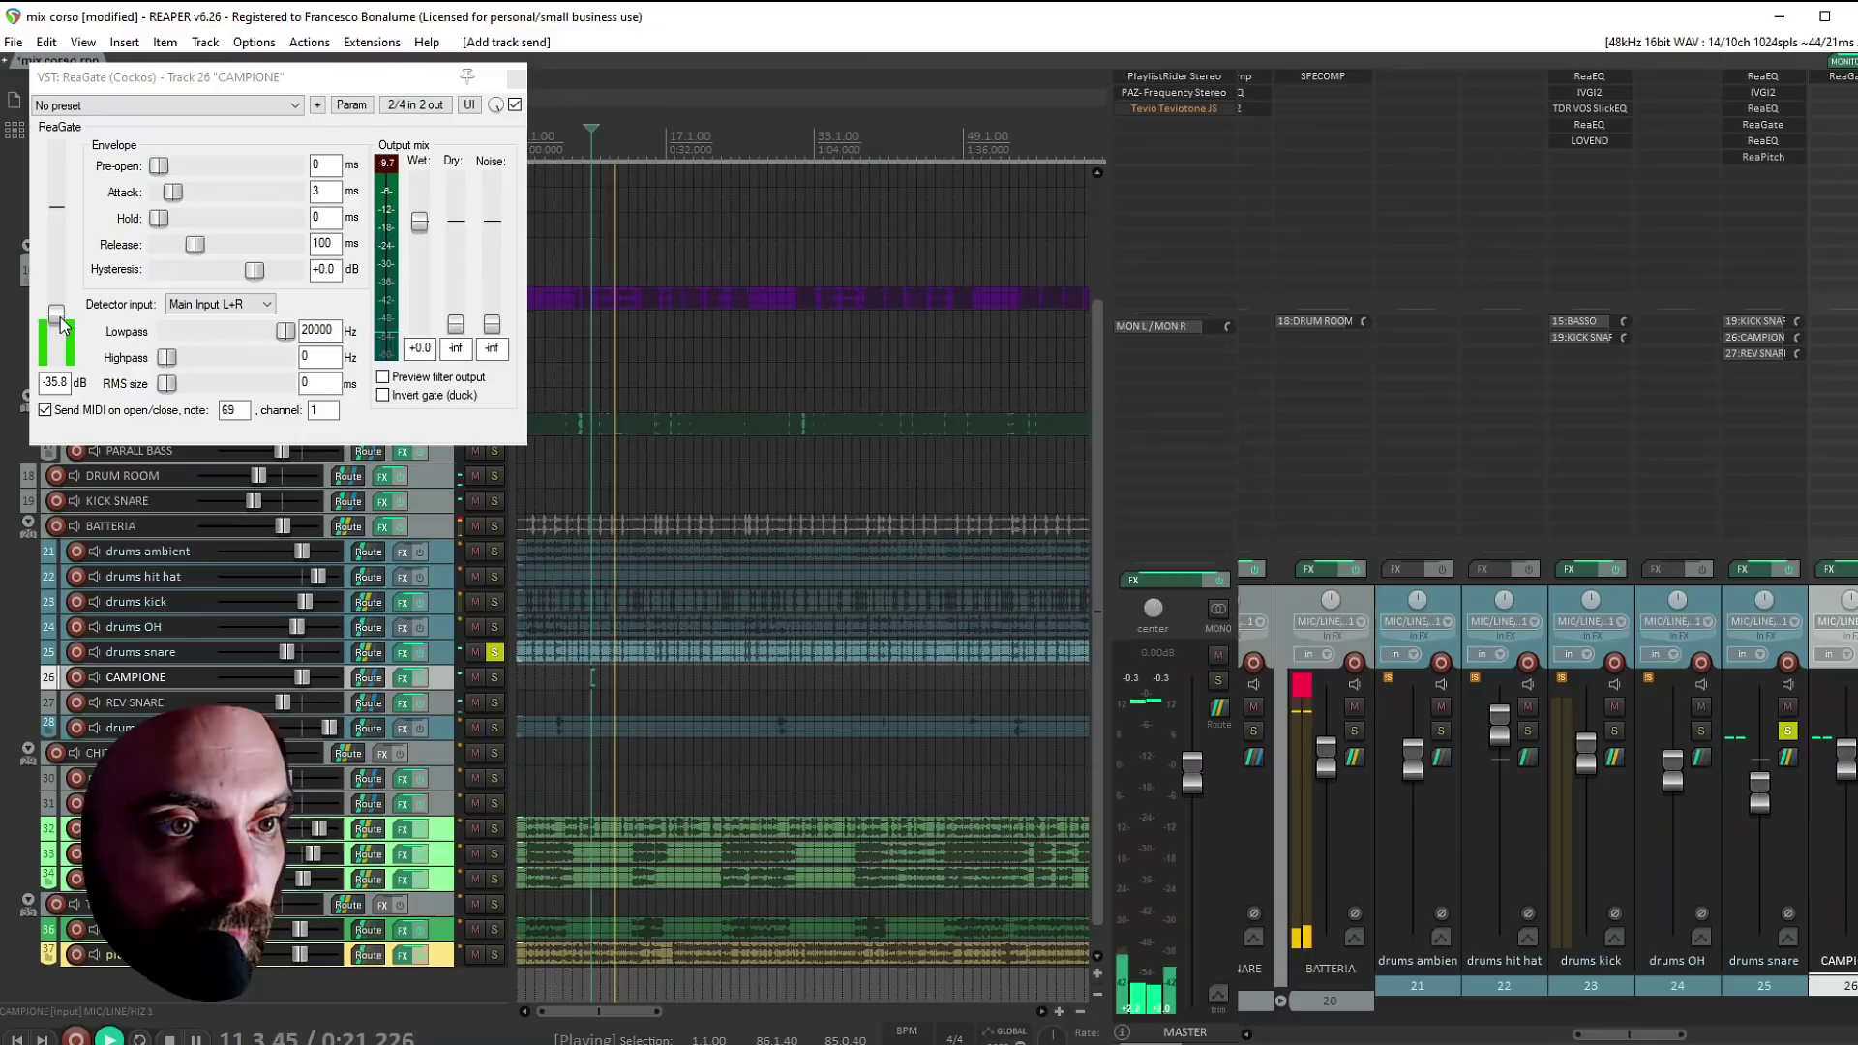
drag(56, 315, 56, 309)
key(space)
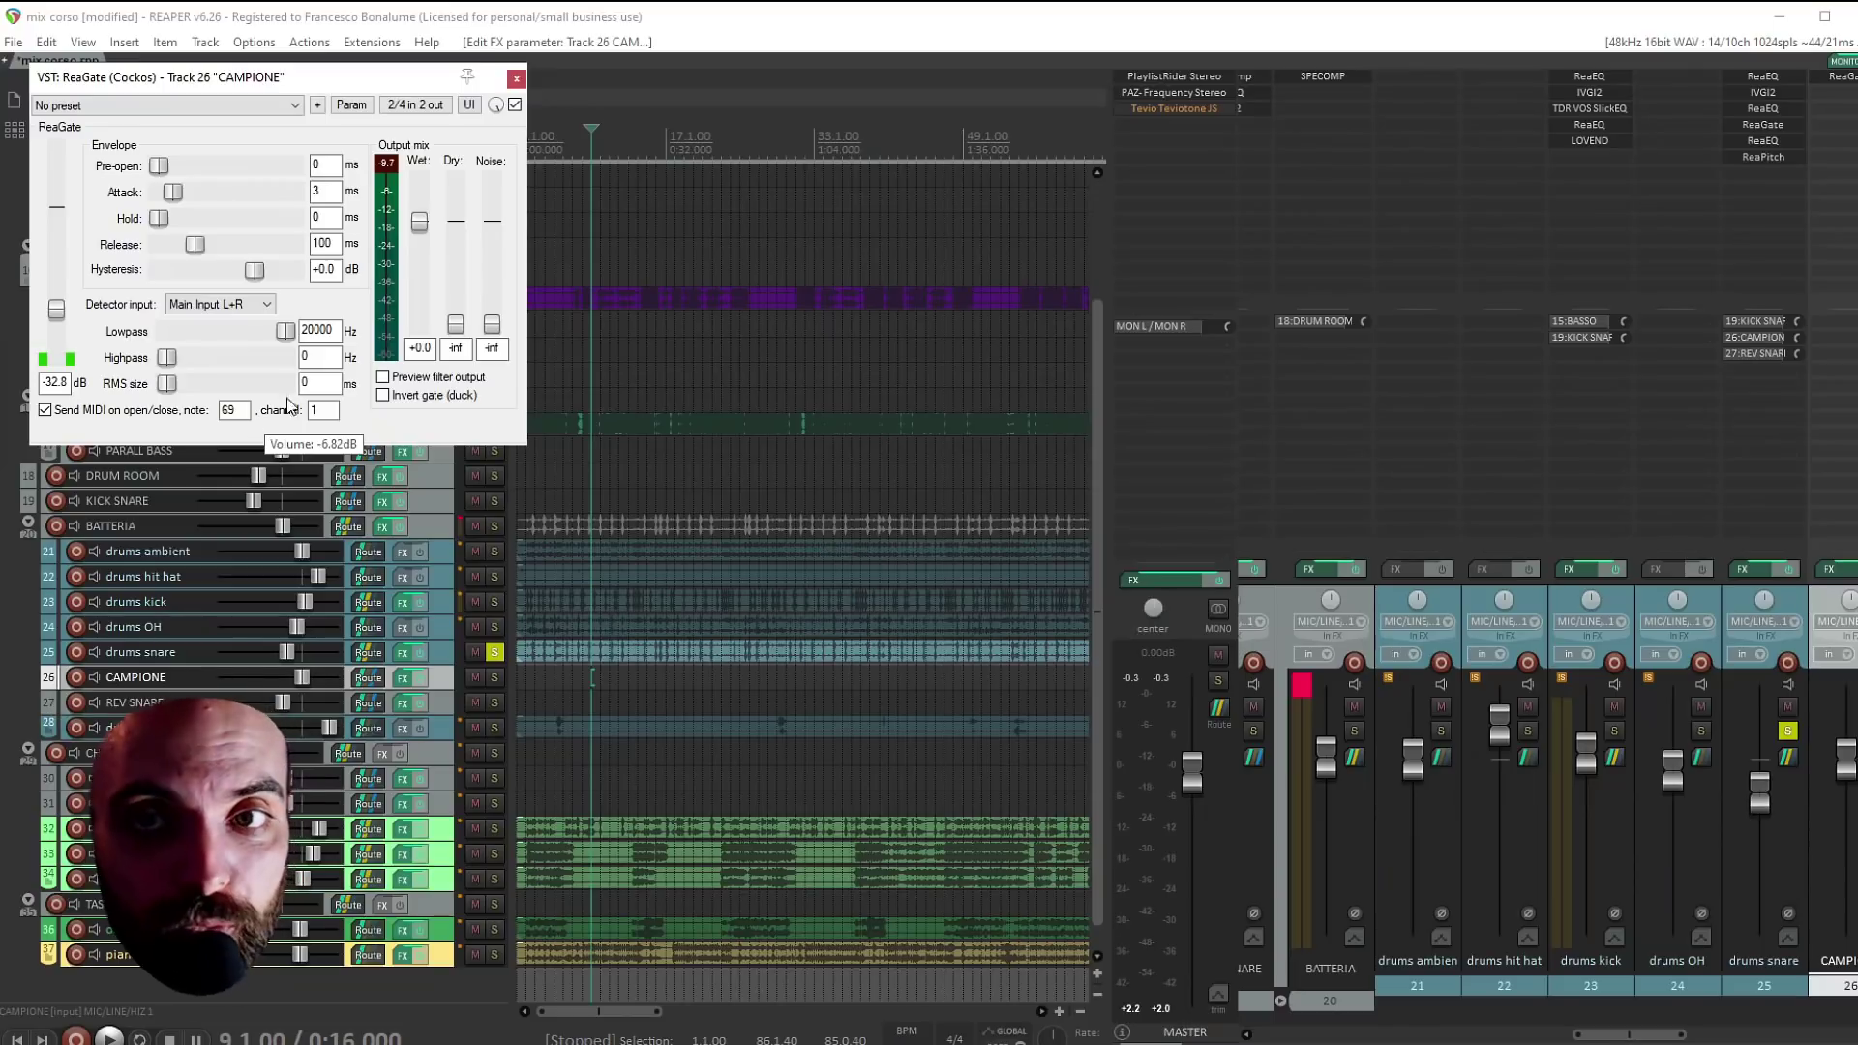
Search the plug-ins available for CAMPIONE for "linn" and close the plug-in browser
double_click(1840, 135)
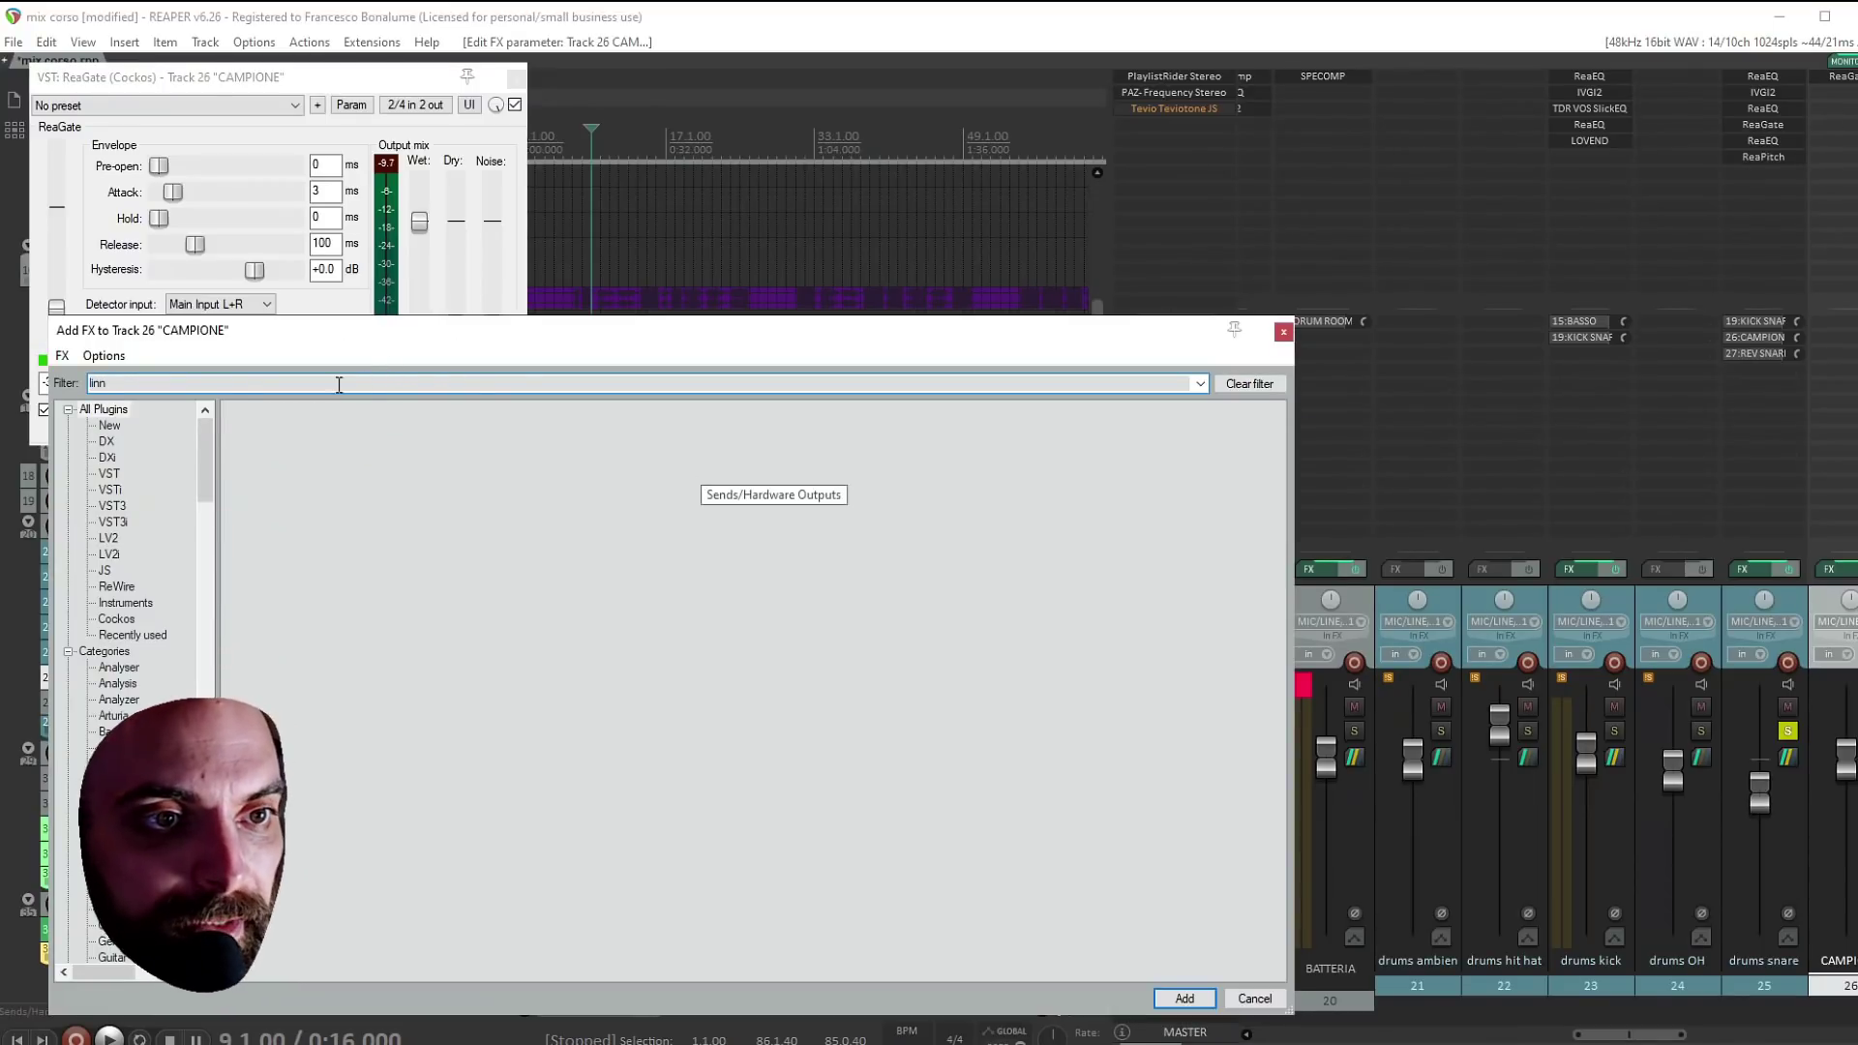
click(1284, 333)
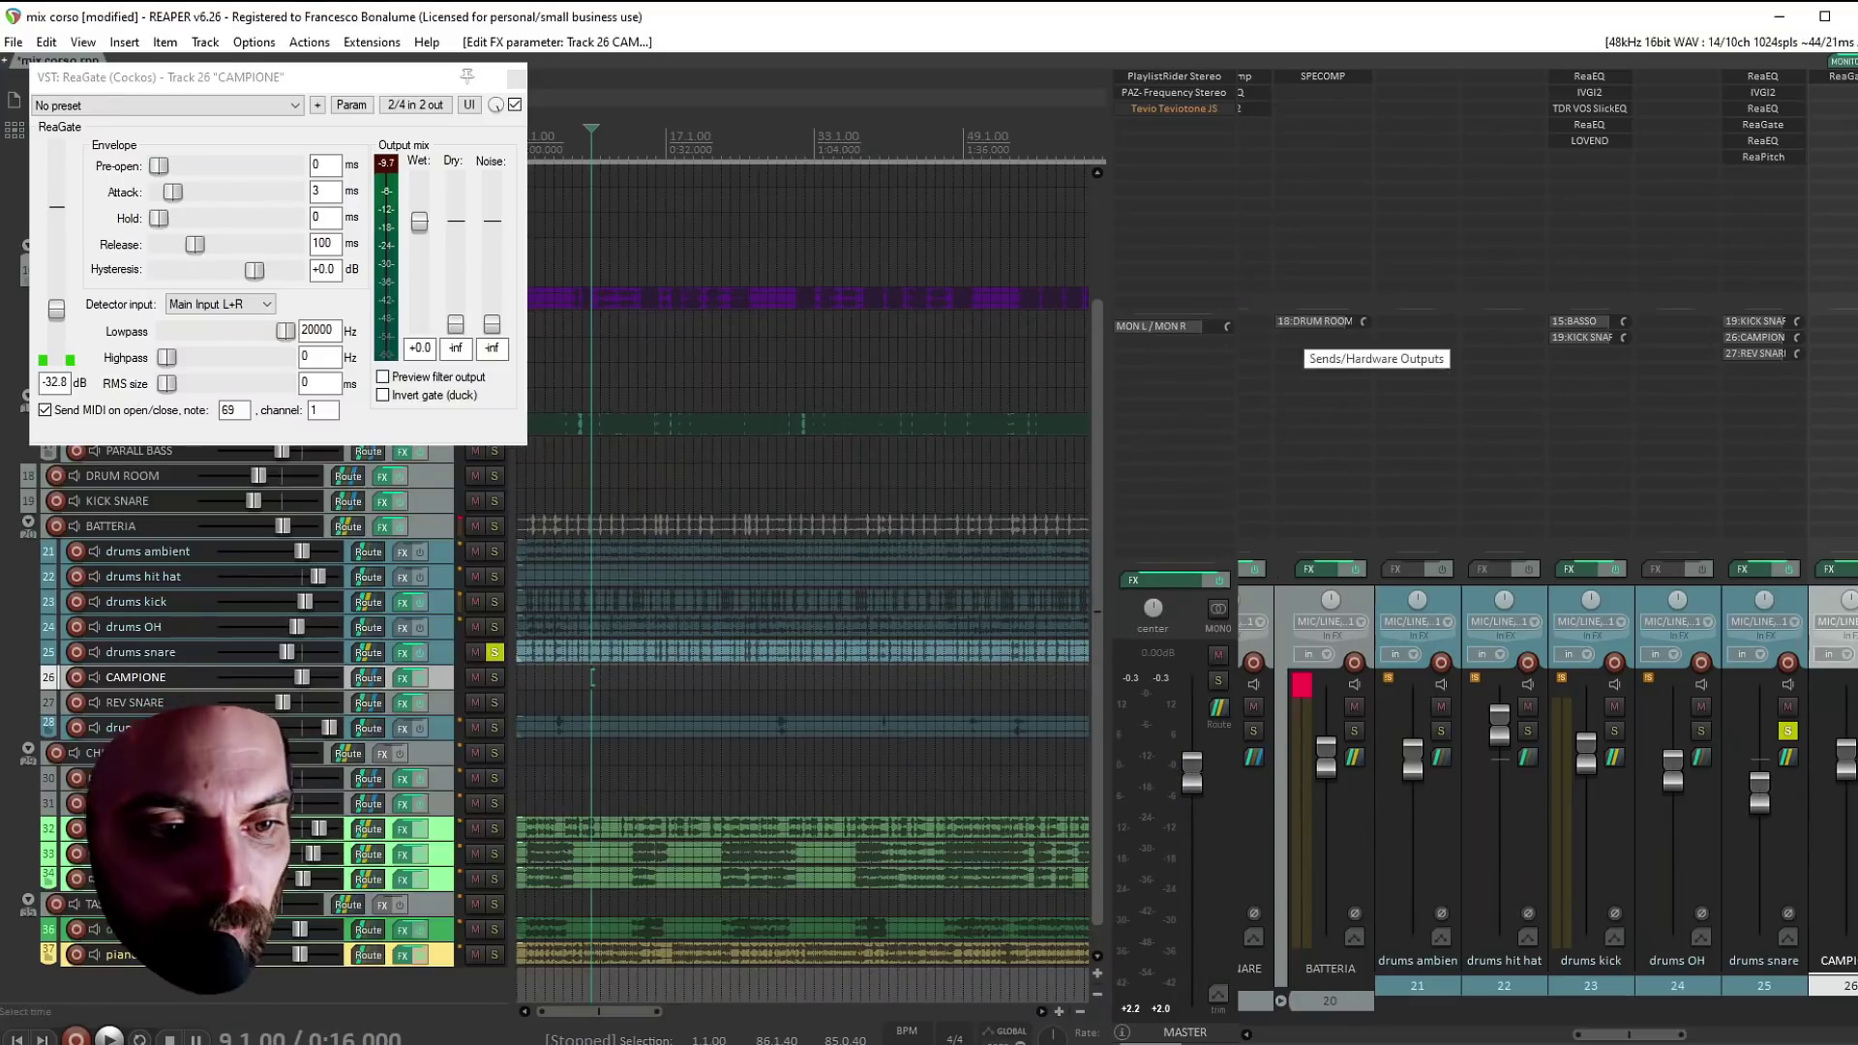
Switch to the web browser, browse the Drum Synths on plugins4free, and open the T.Rex 1982 LinnDrum rompler's page to view its downloads
key(alt+Tab)
click(1077, 40)
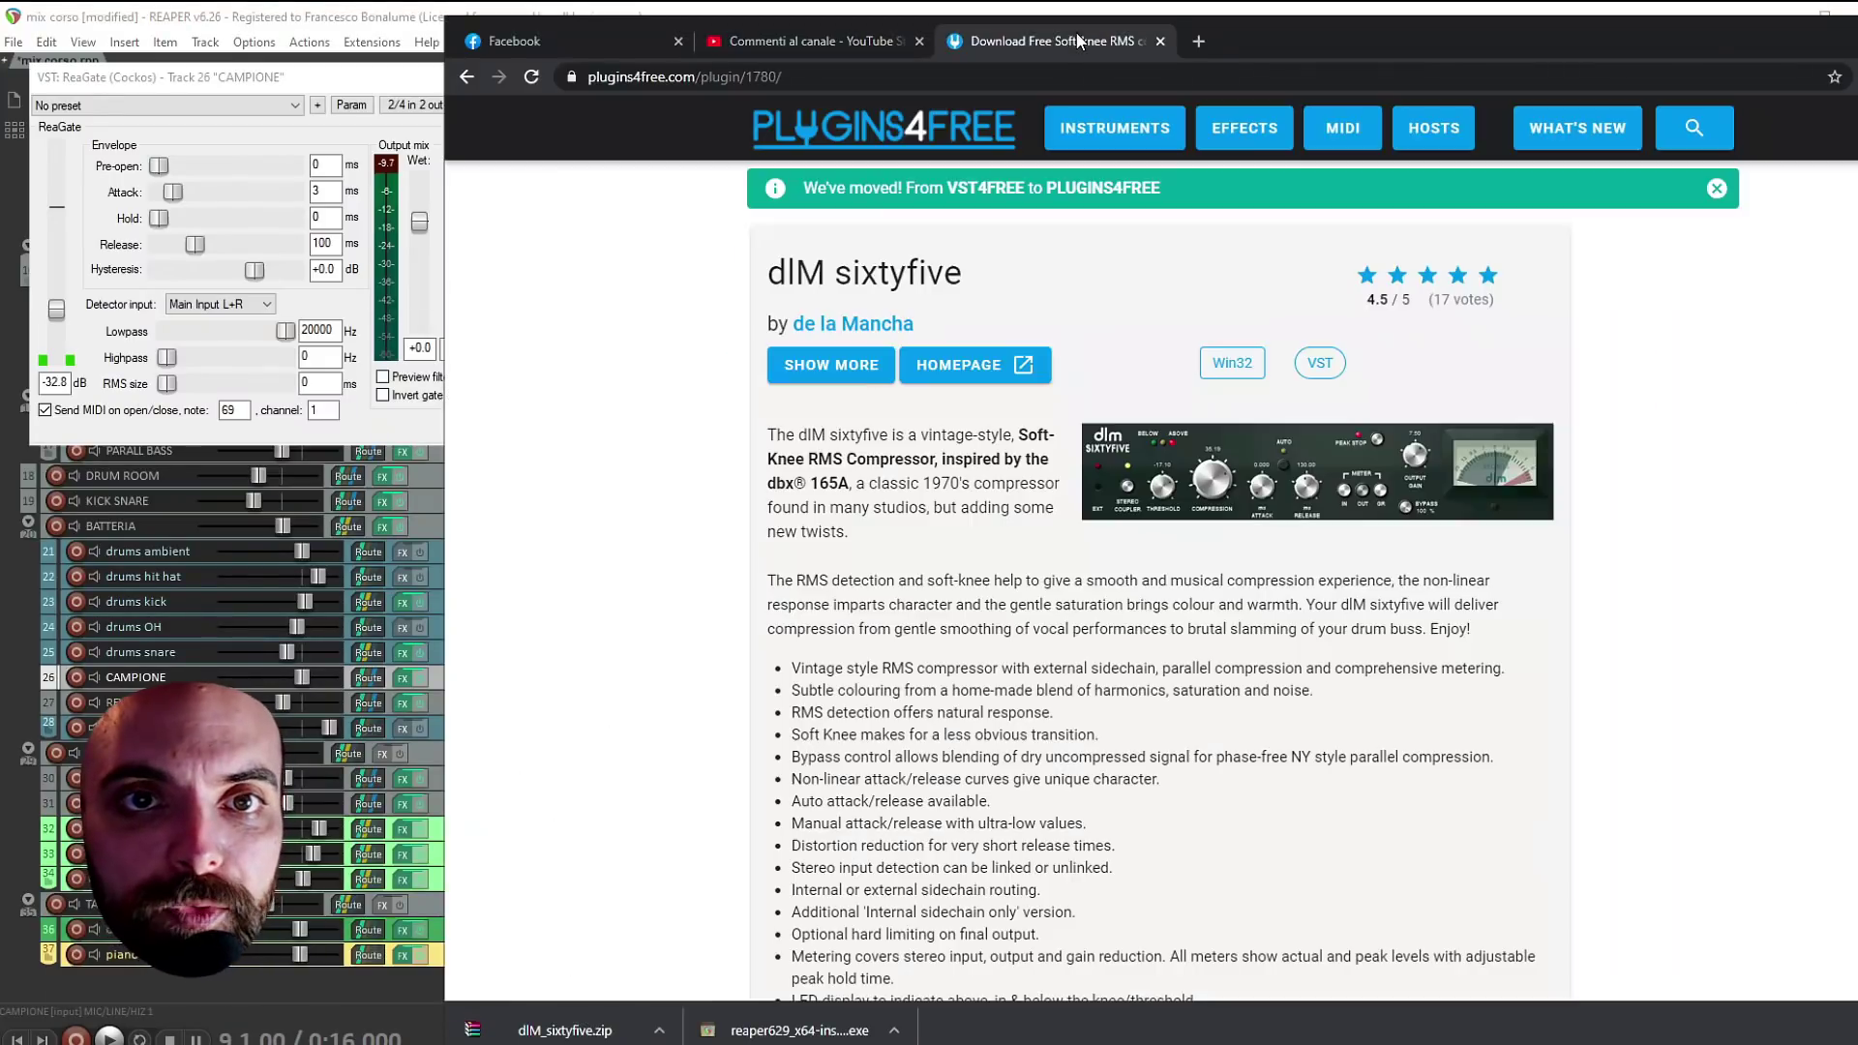
click(1114, 128)
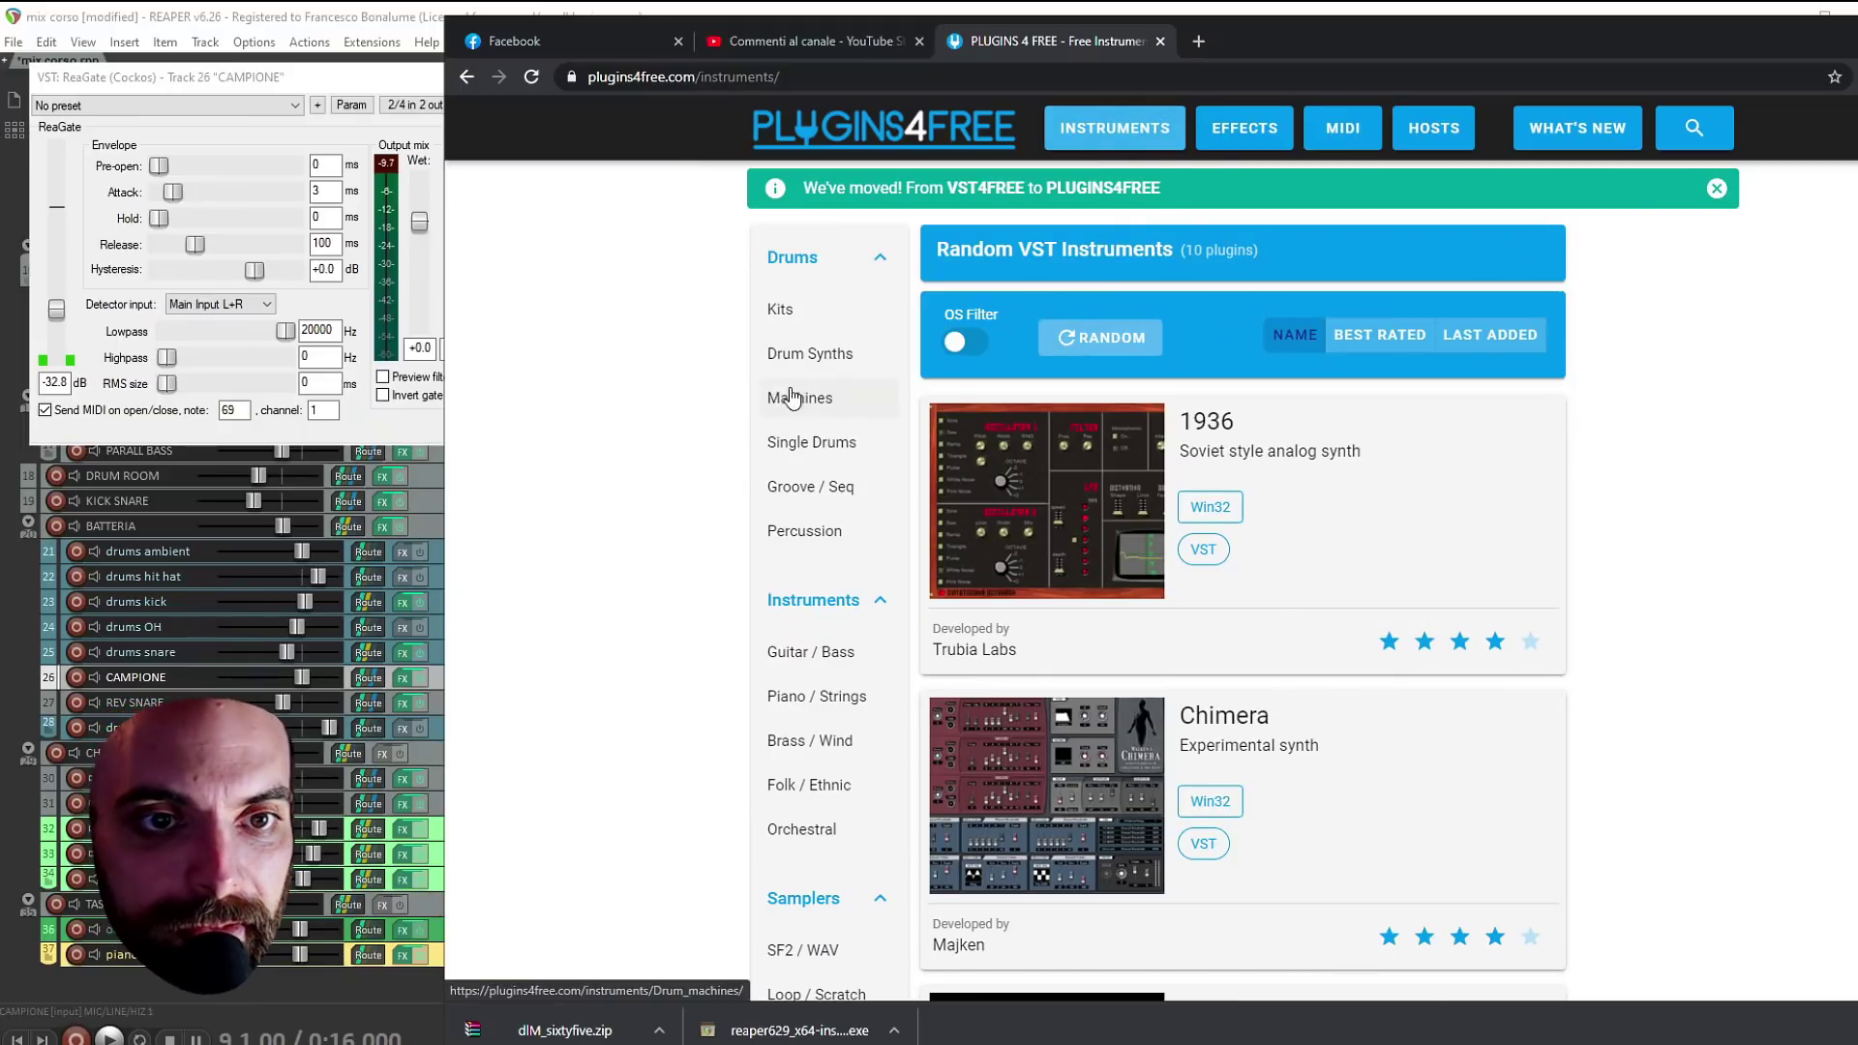
click(808, 355)
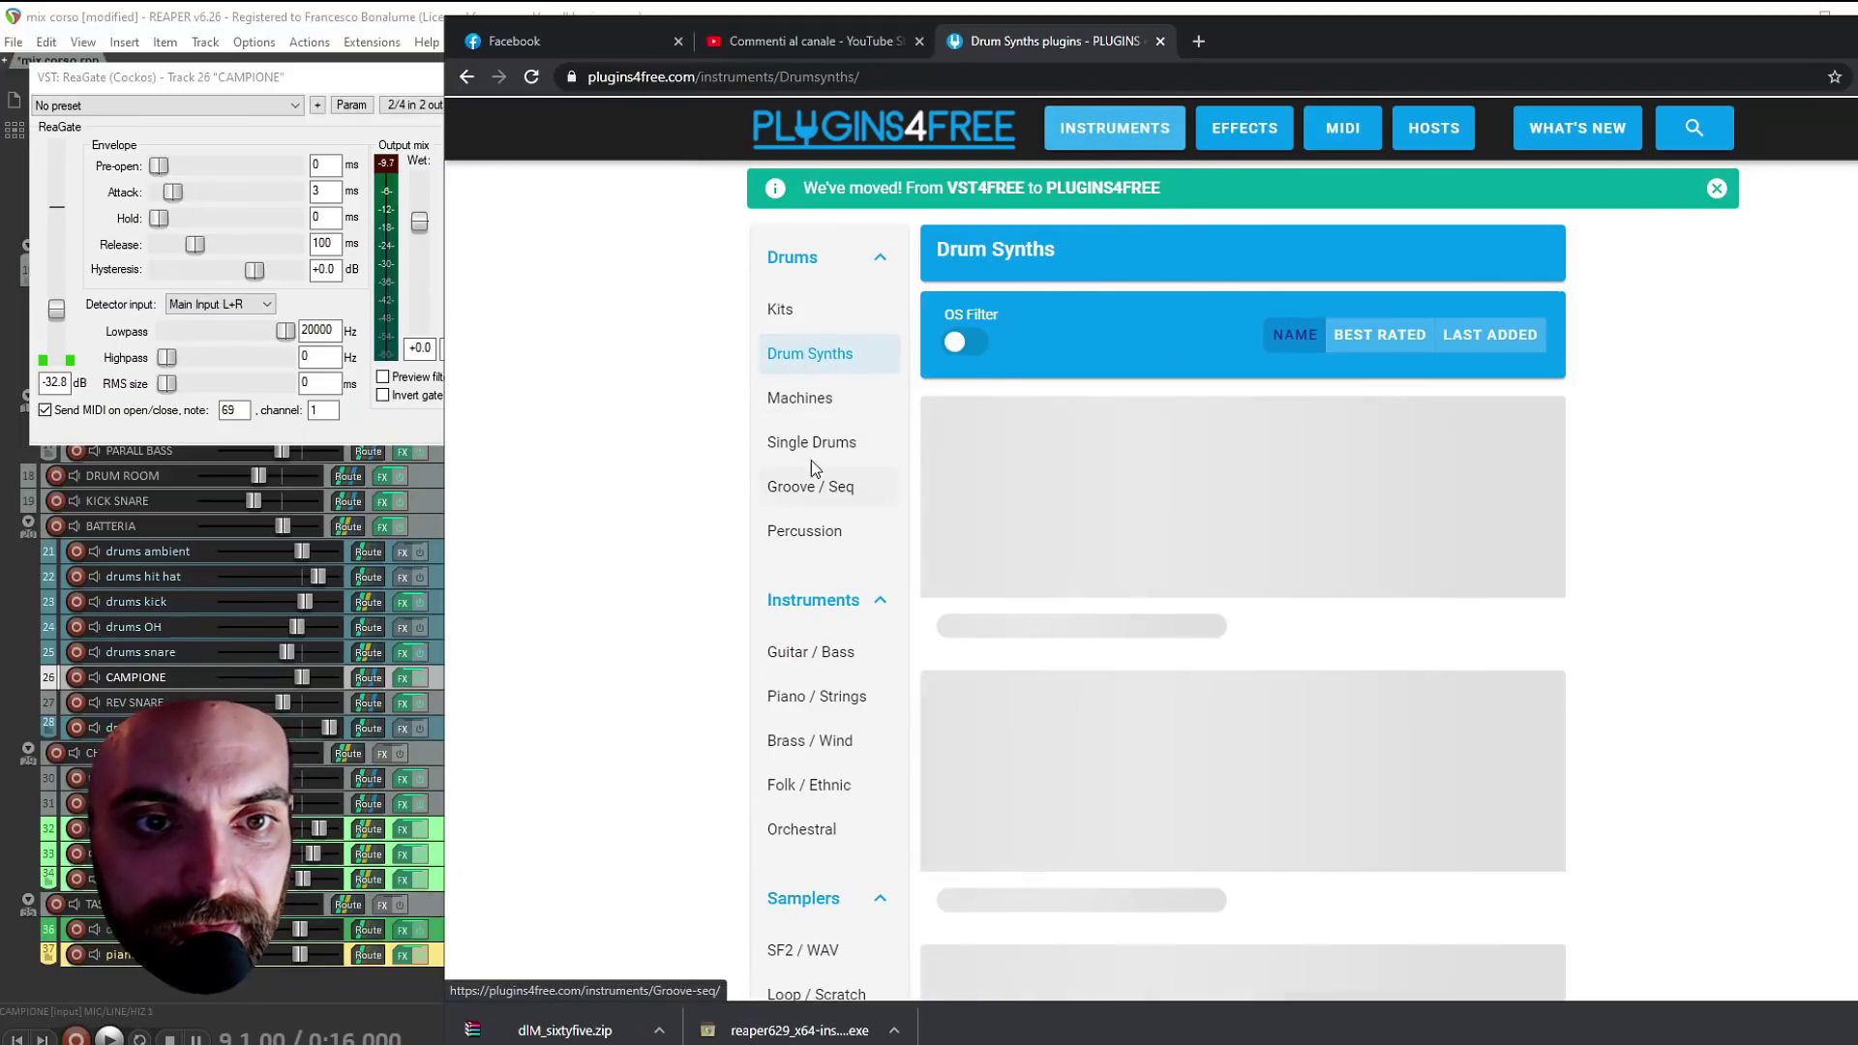
scroll(1255, 538, down, 5)
scroll(1255, 538, down, 5)
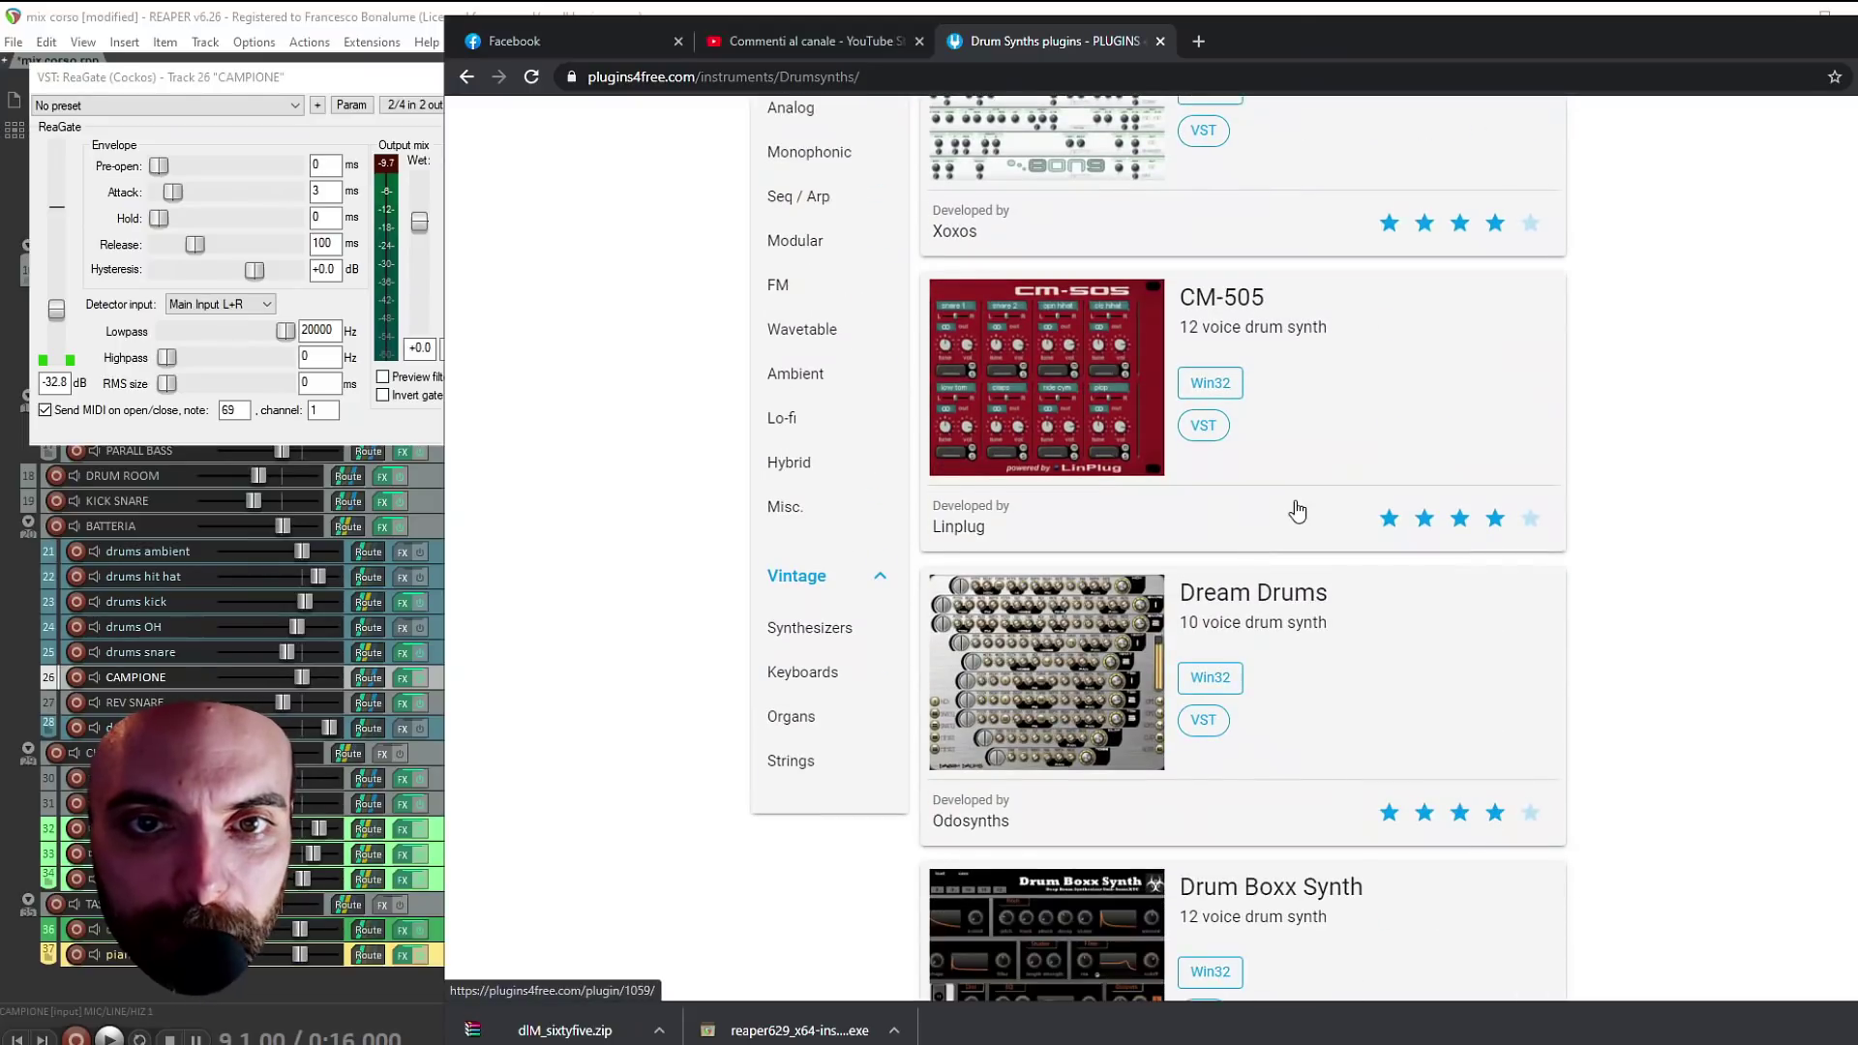
scroll(1297, 510, down, 10)
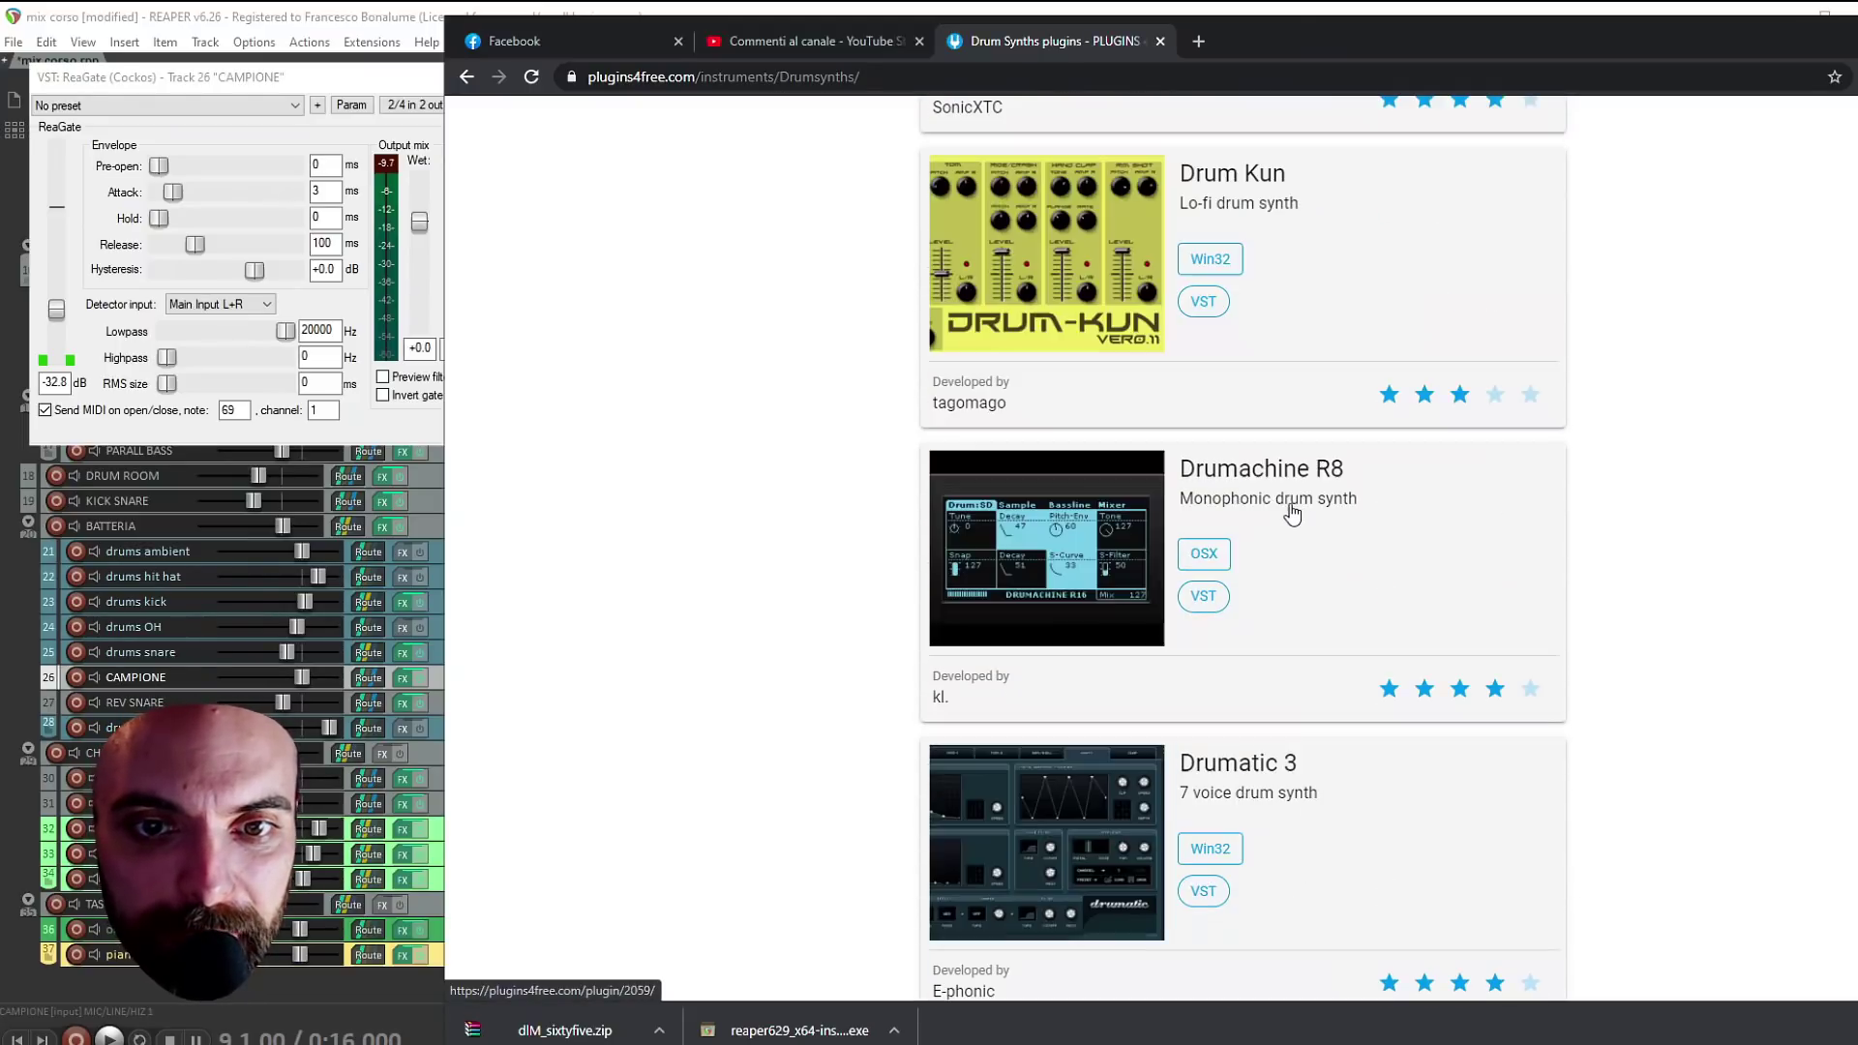
scroll(1291, 511, down, 5)
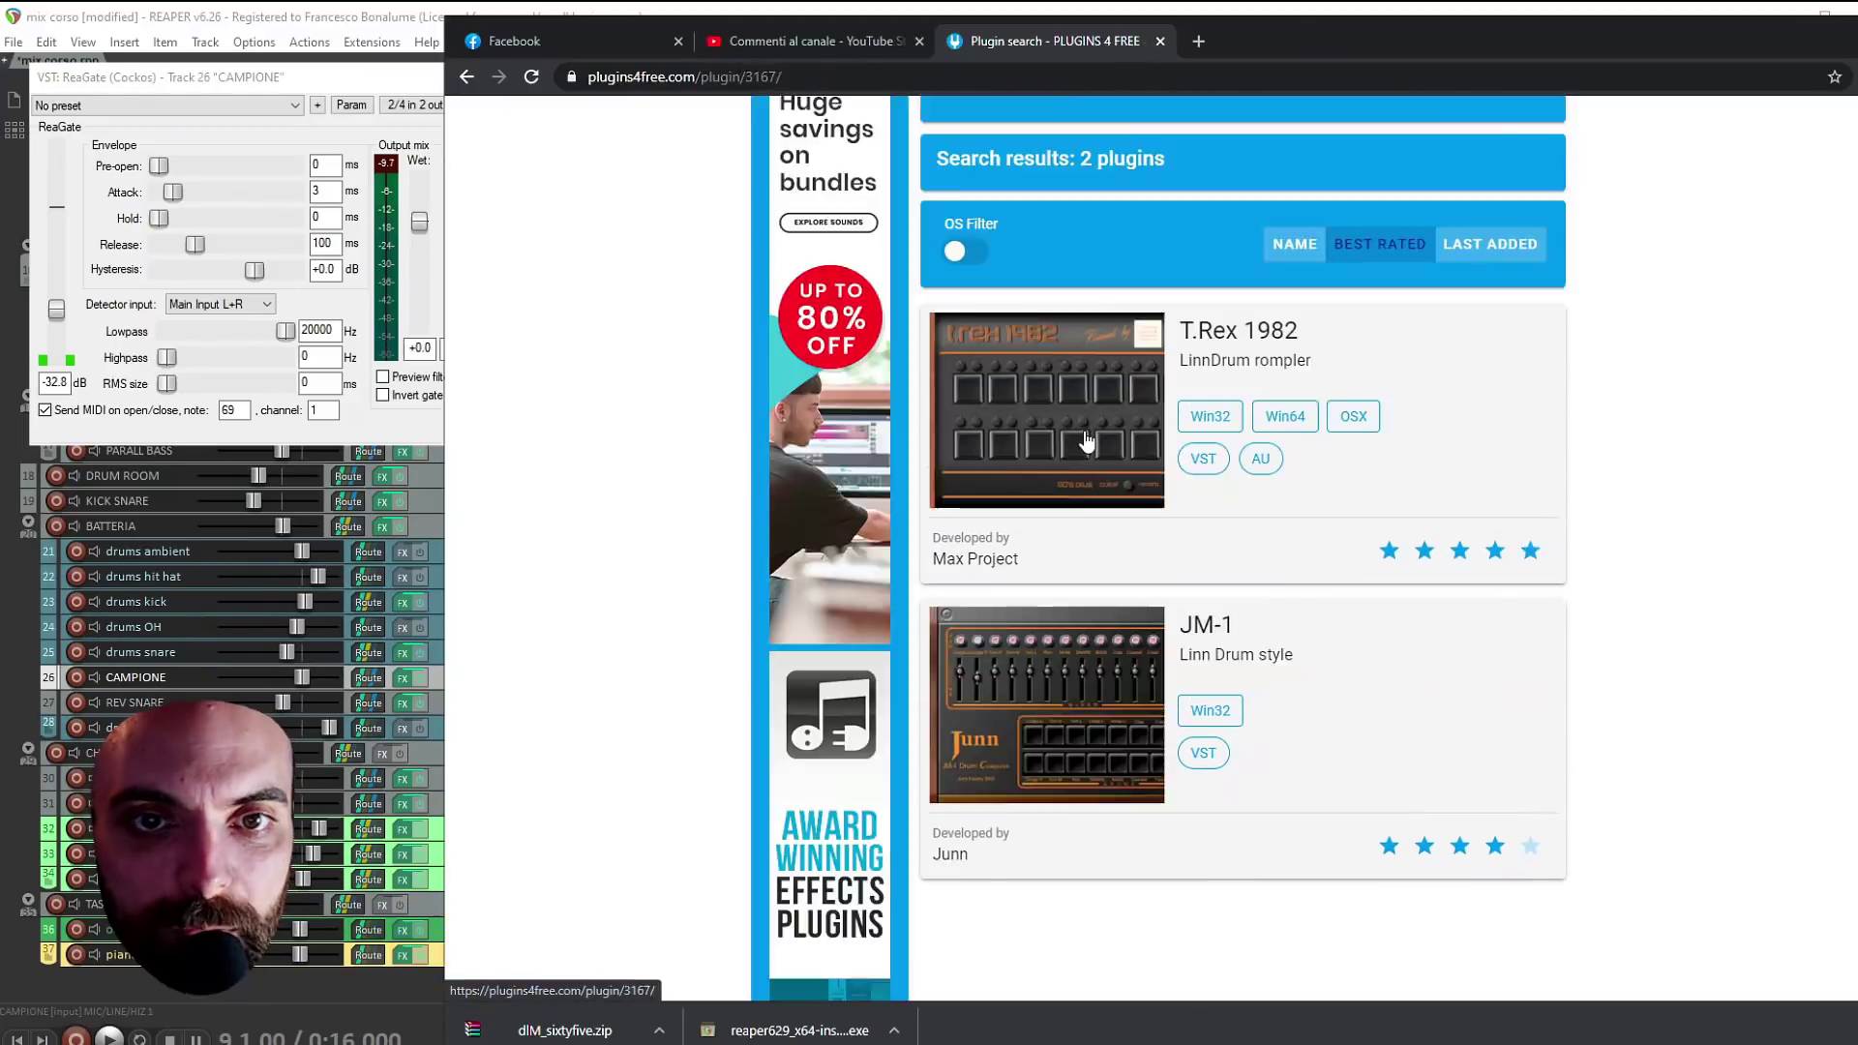
click(1083, 435)
scroll(1035, 677, down, 2)
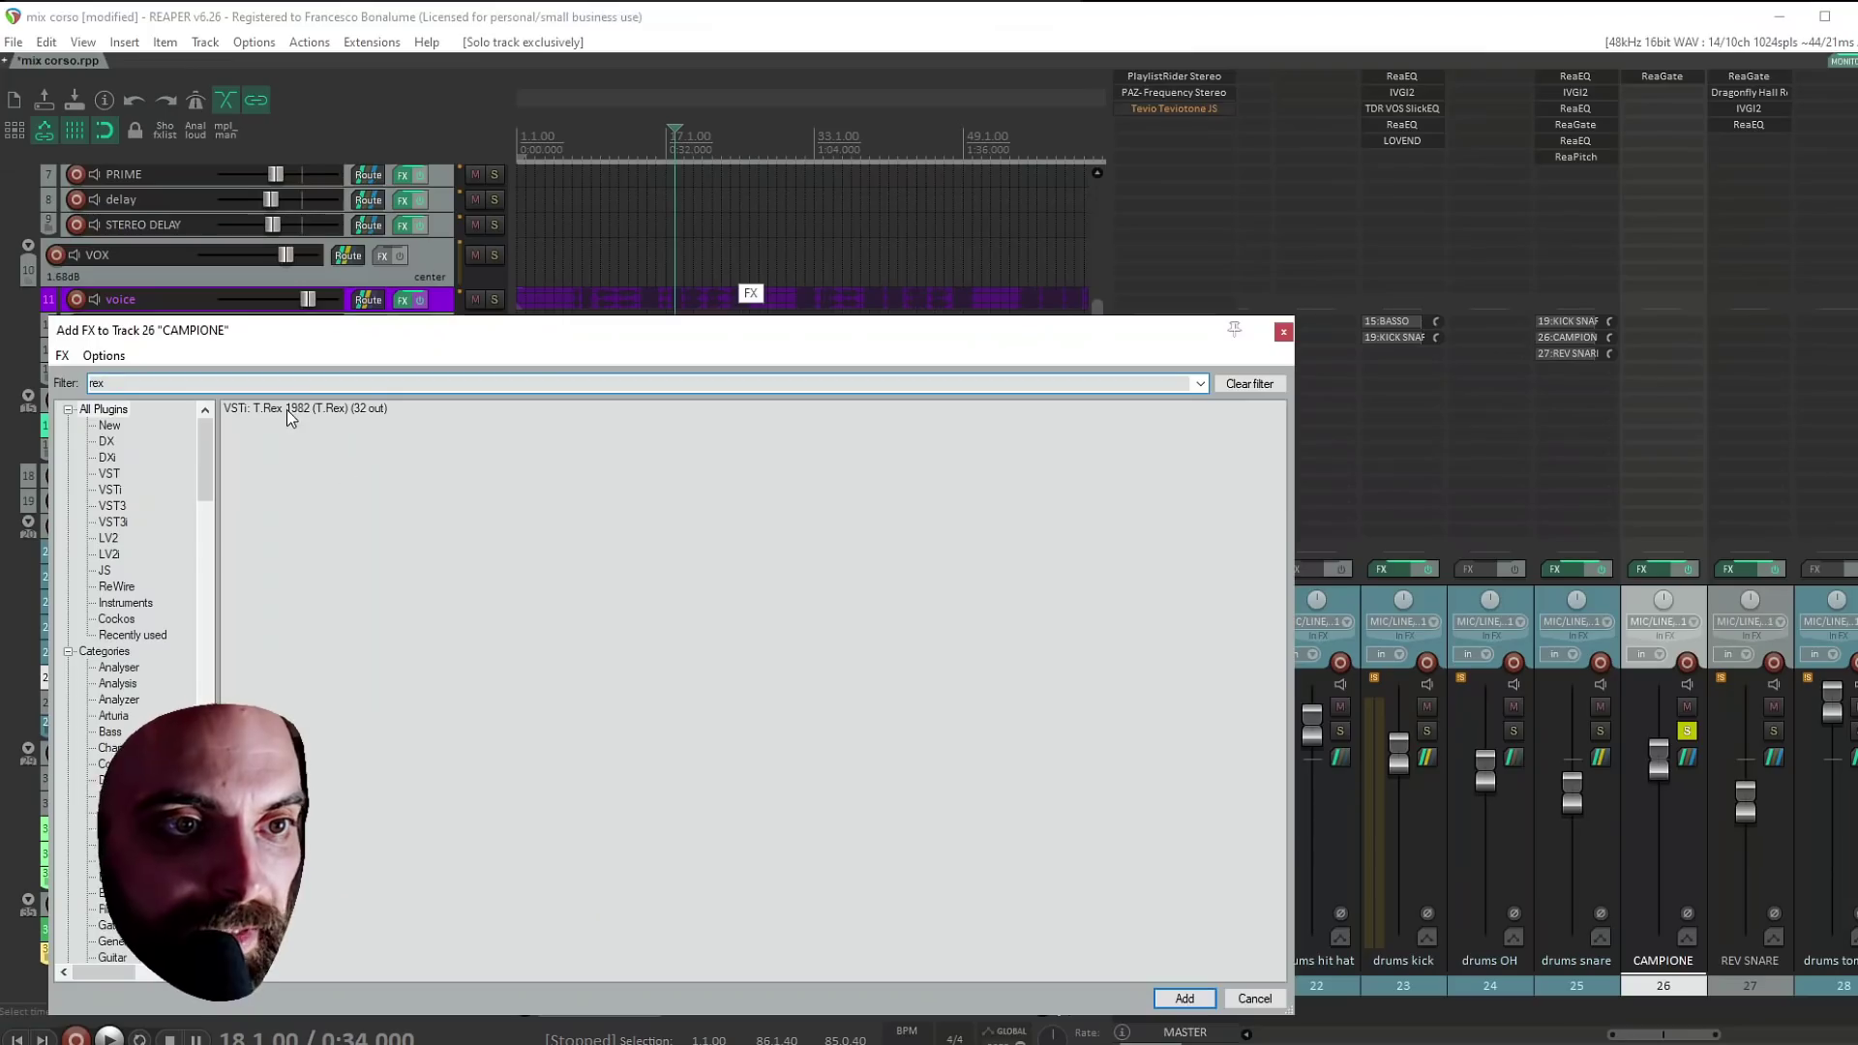
Insert T.Rex 1982 after ReaGate on CAMPIONE, move its window off the track list, and enlarge the CAMPIONE track panel
double_click(352, 427)
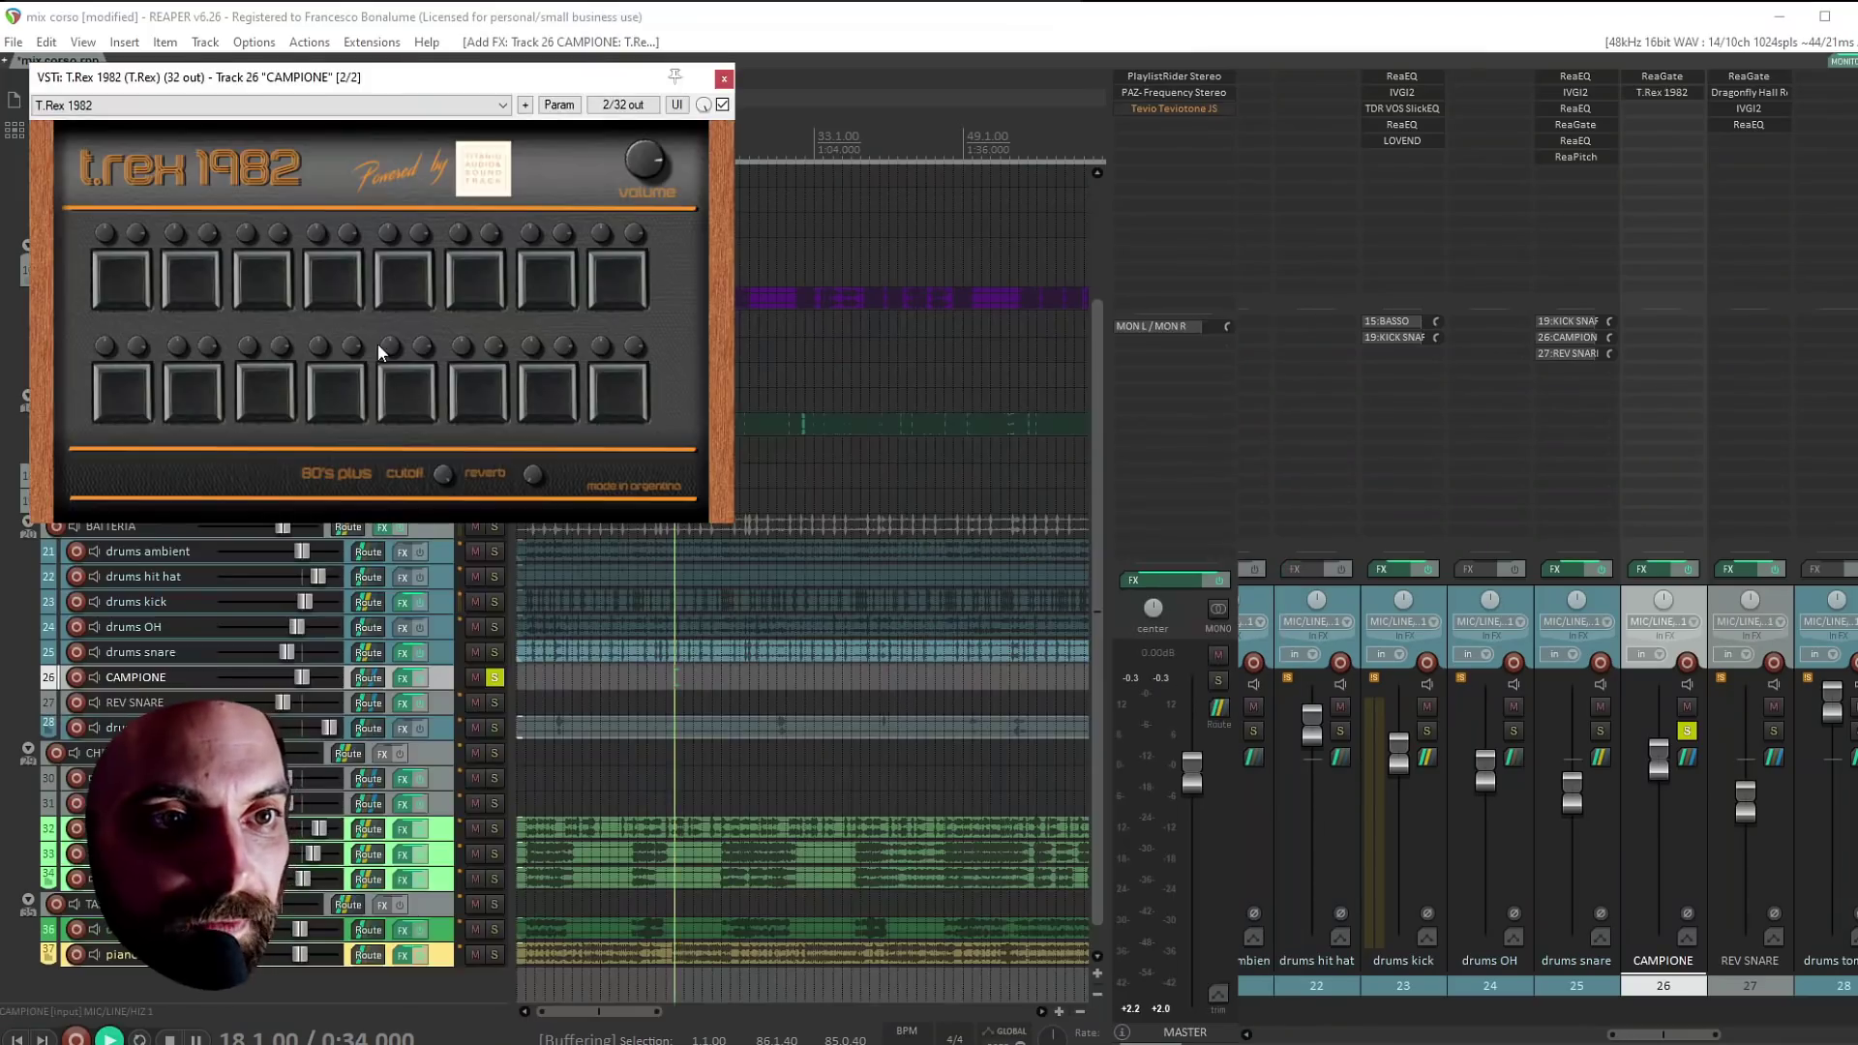
drag(407, 81, 686, 127)
key(space)
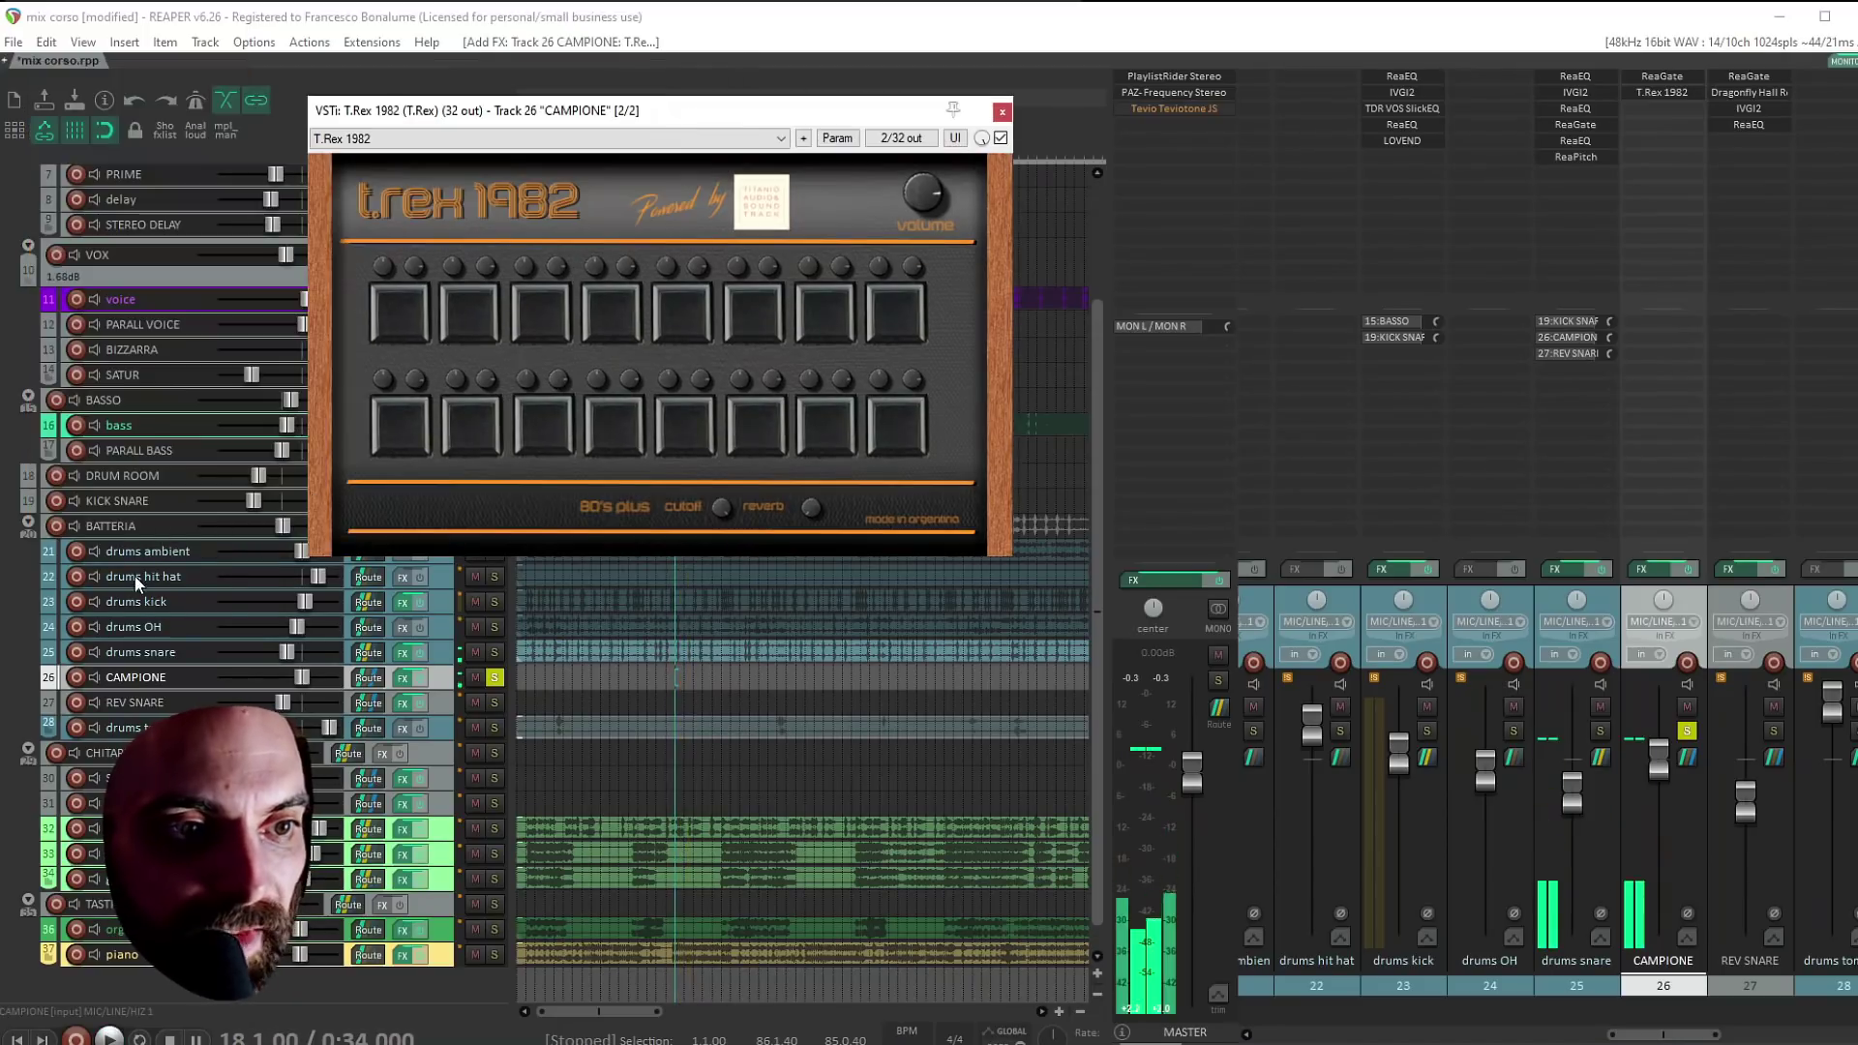
drag(116, 736, 116, 775)
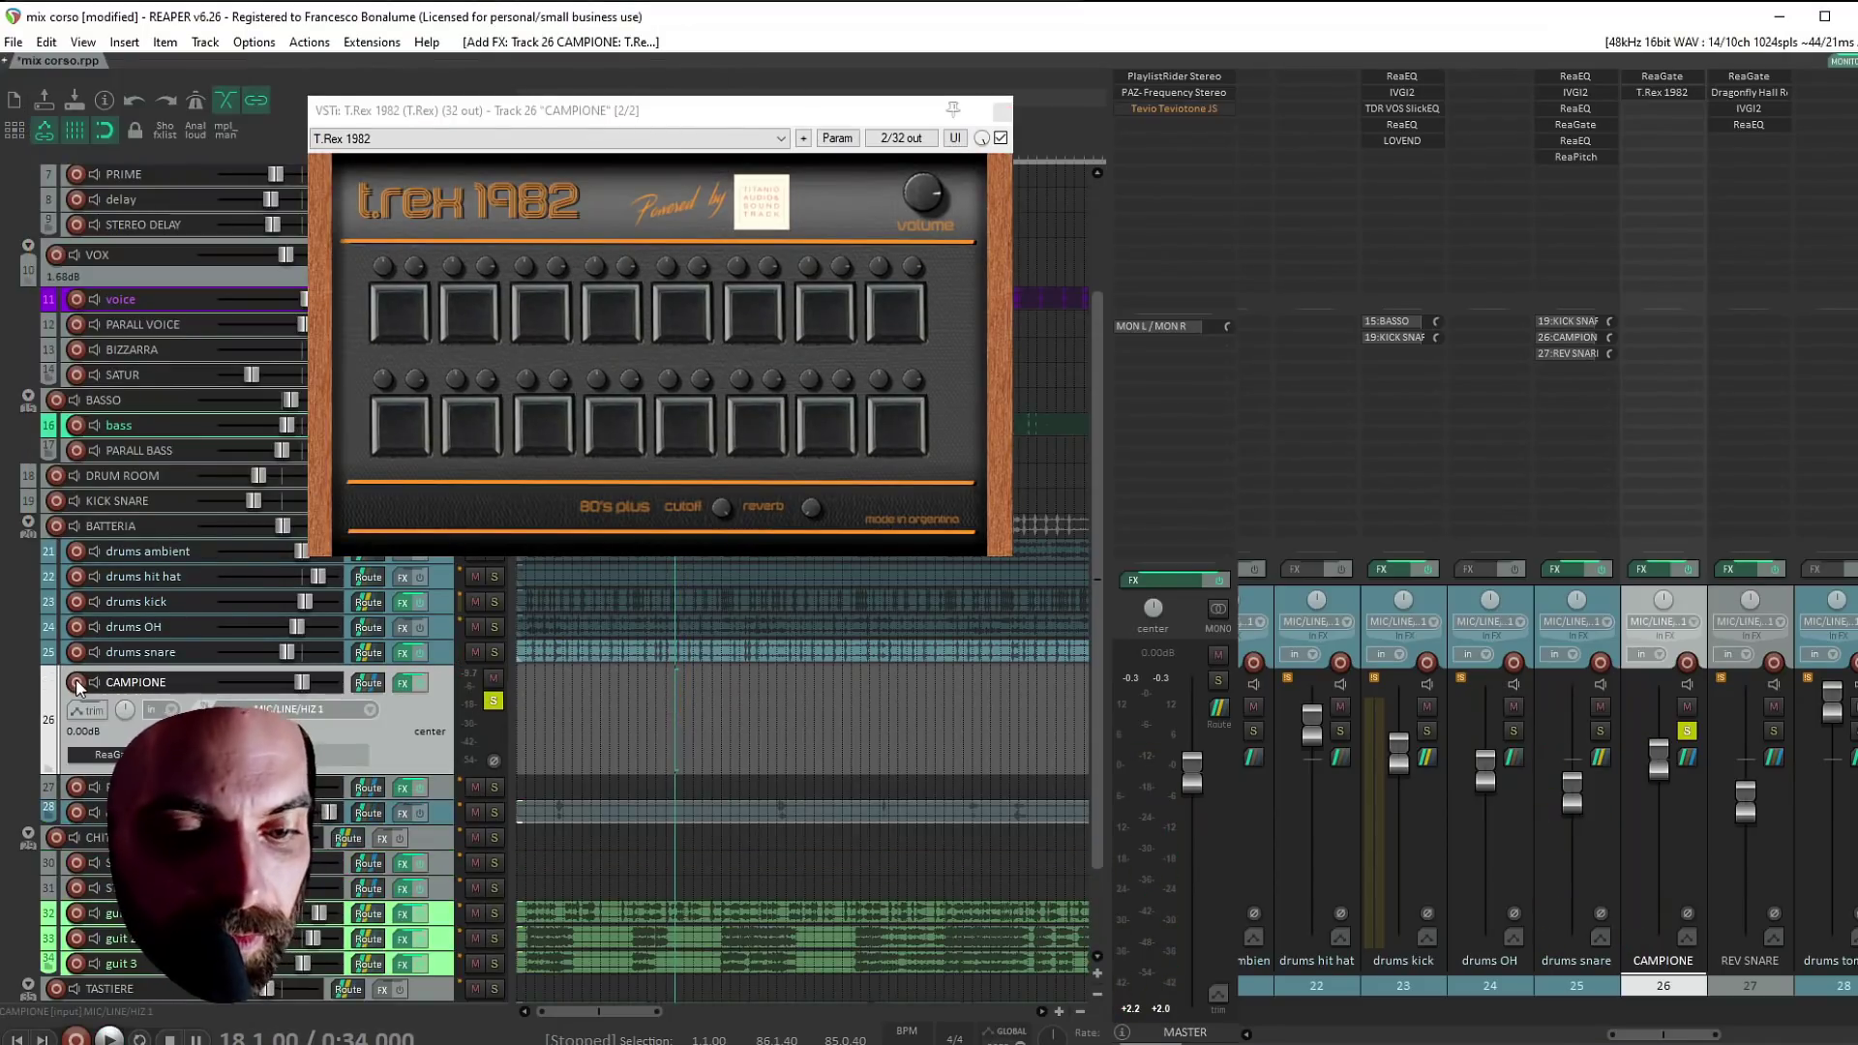
Audition the T.Rex 1982 sounds on the MIDI editor's keys between C2 and C3 to identify the snare's note number
click(1527, 719)
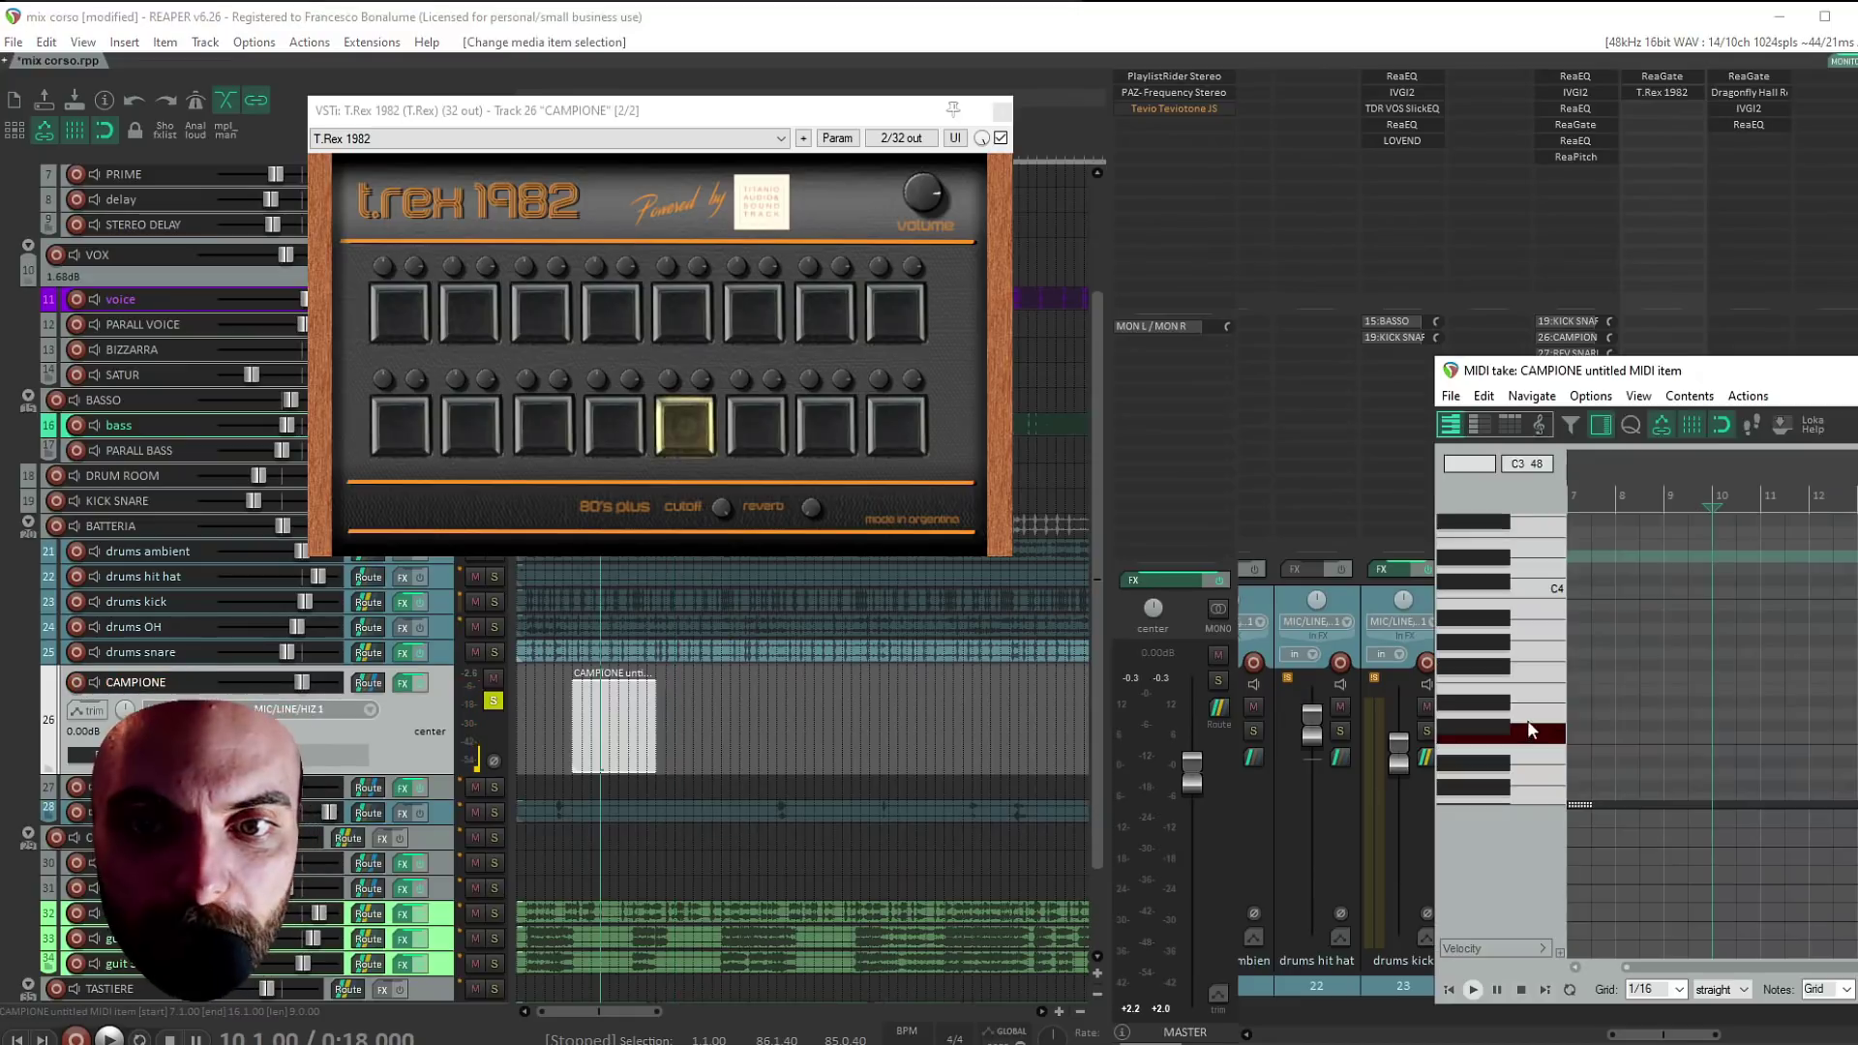
scroll(1526, 746, down, 3)
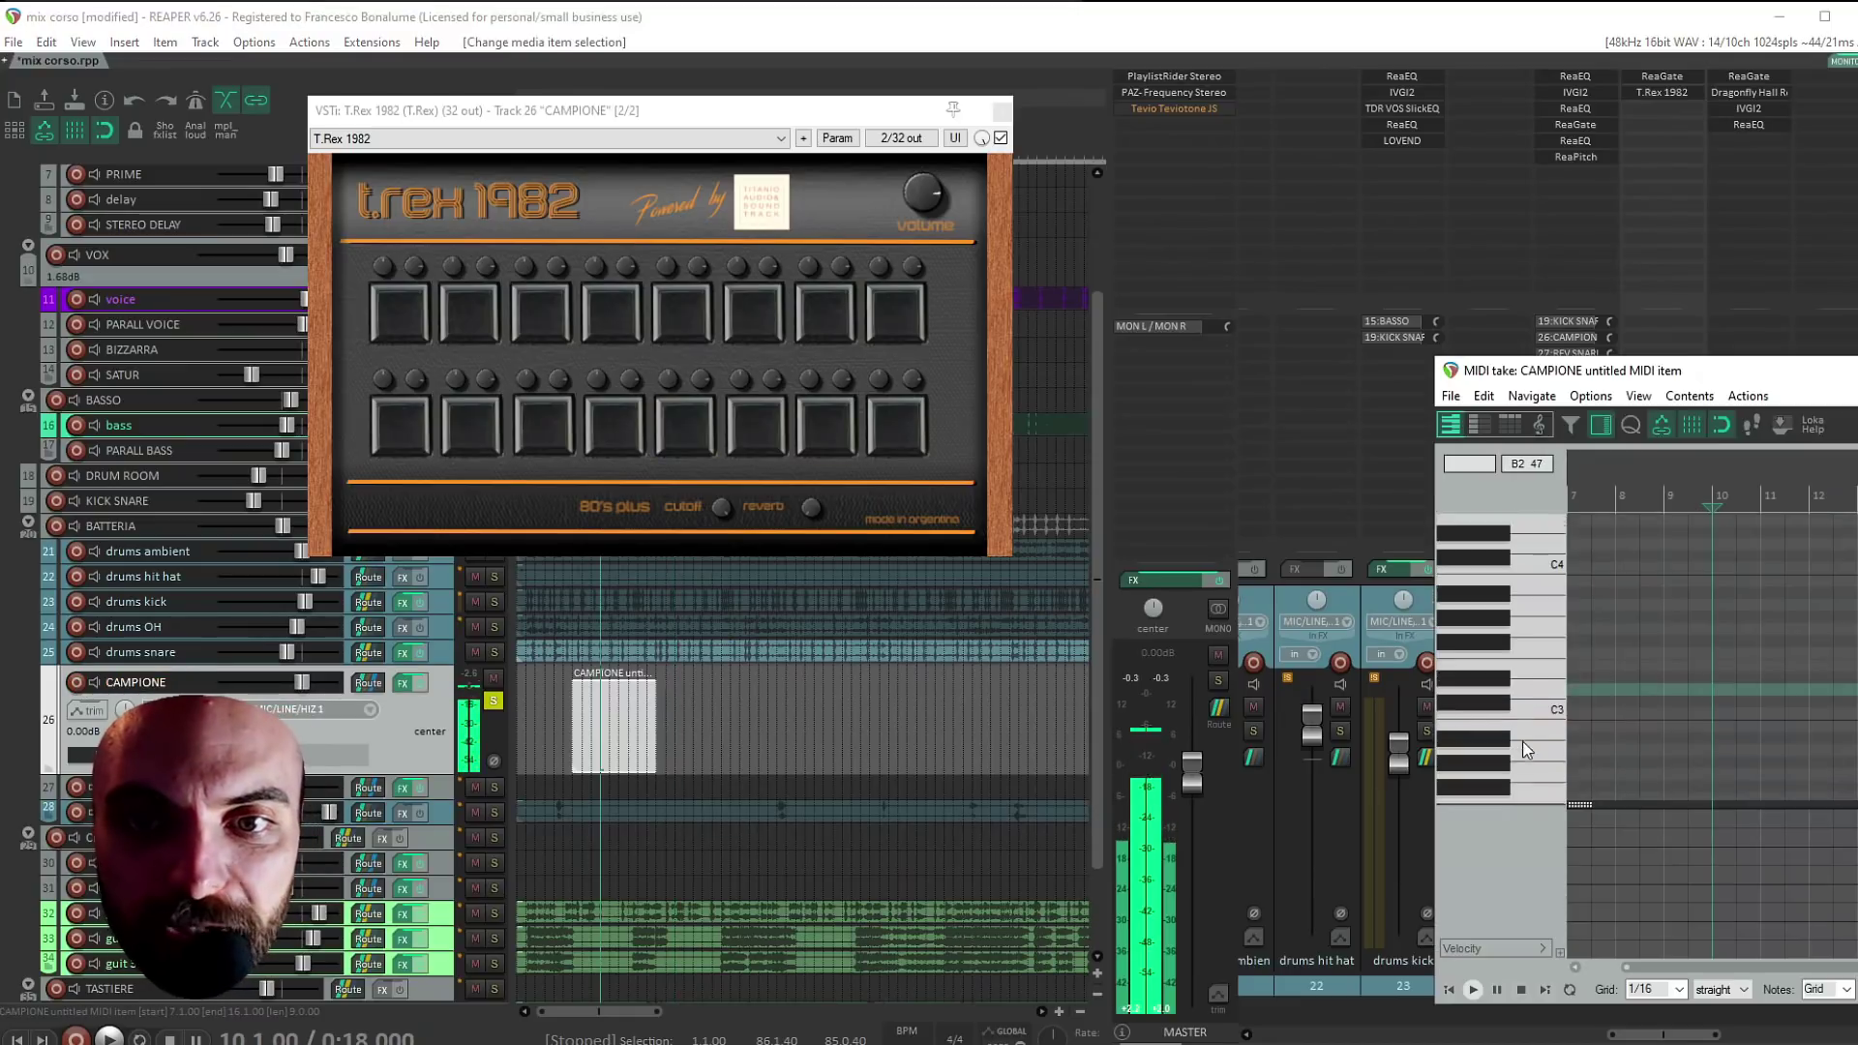
click(1531, 716)
click(1494, 716)
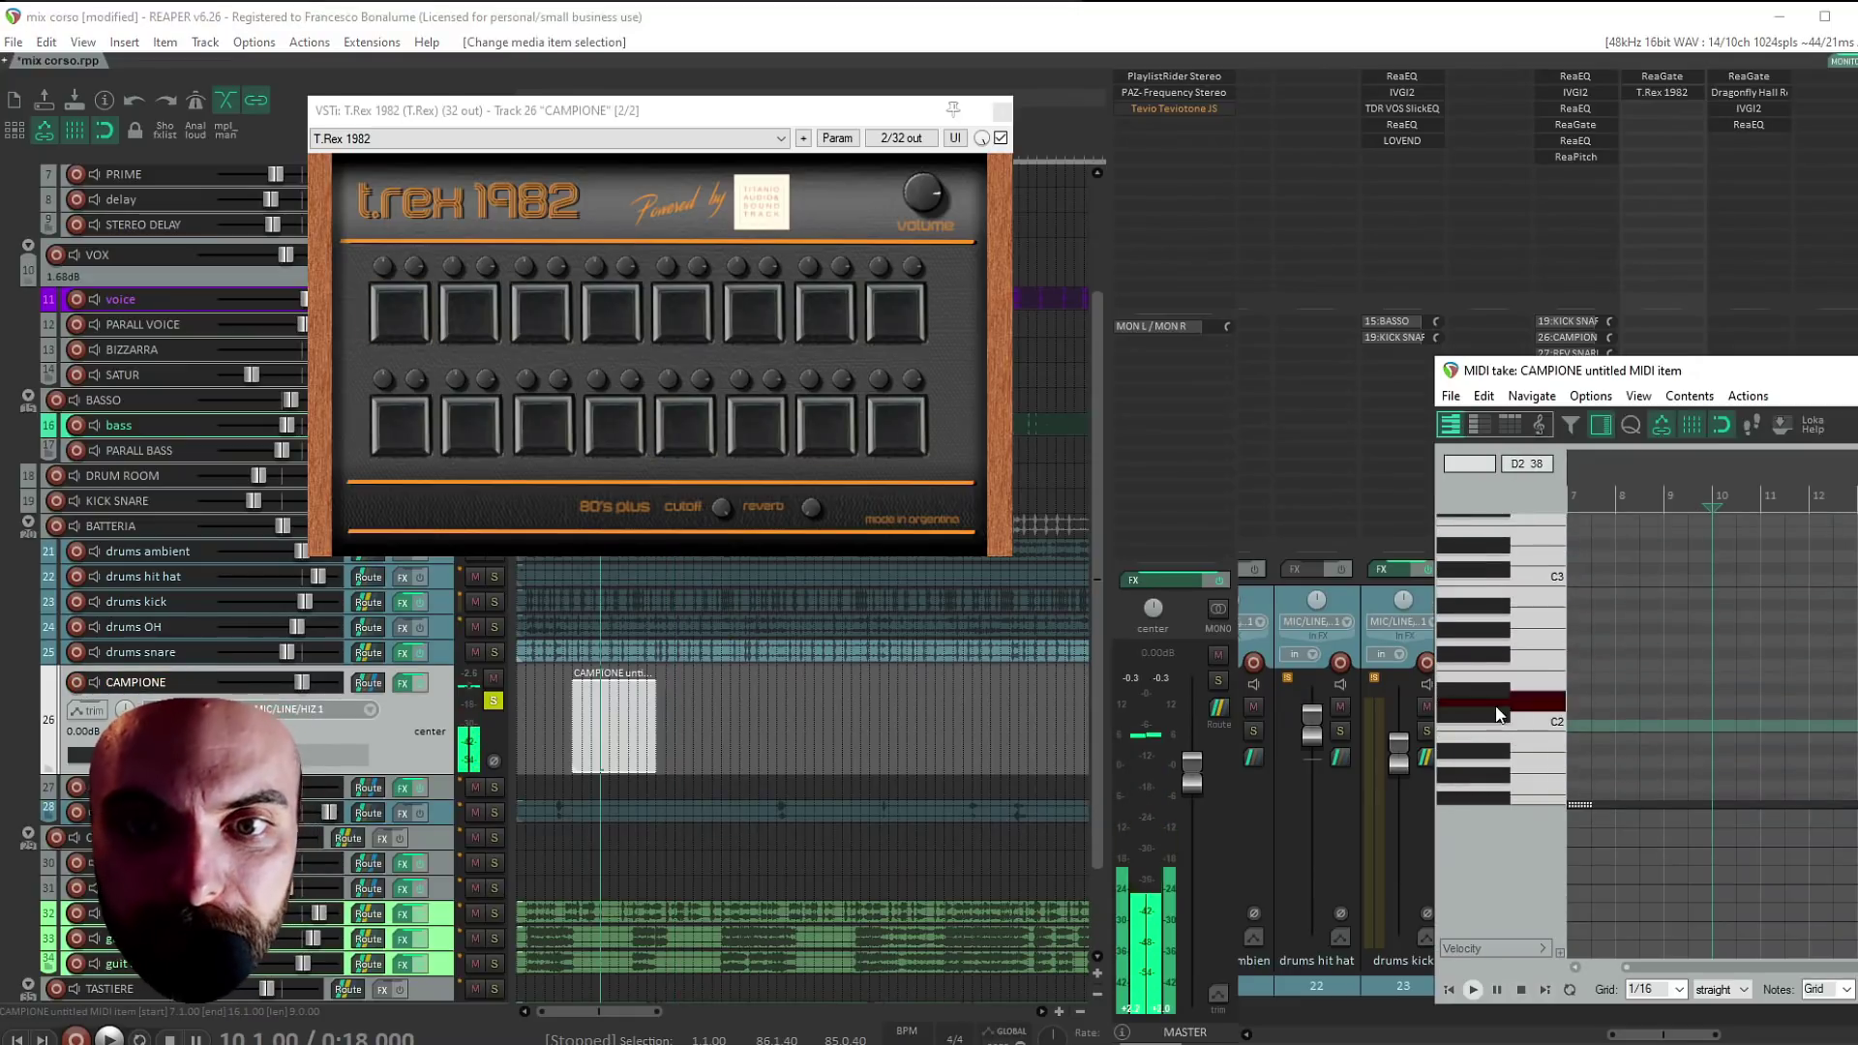
click(1502, 694)
click(1535, 681)
click(1535, 675)
click(1536, 658)
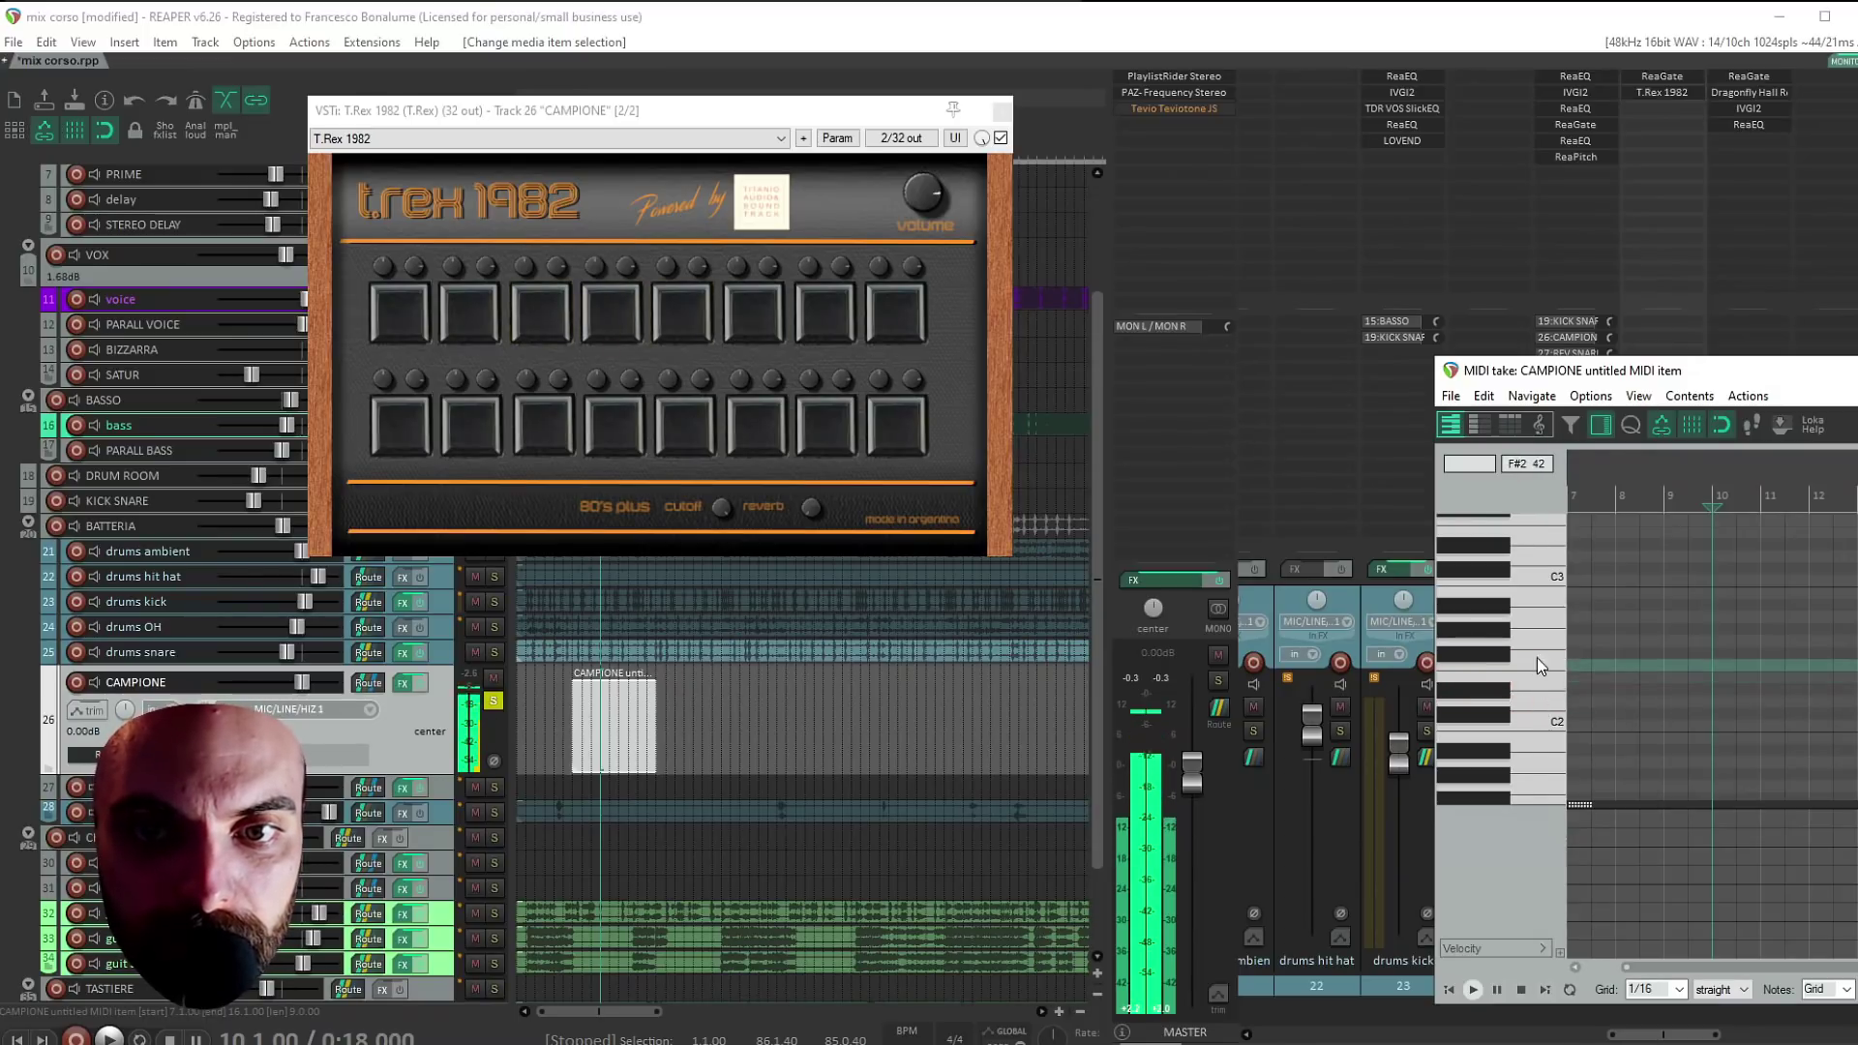
click(1537, 699)
click(1537, 699)
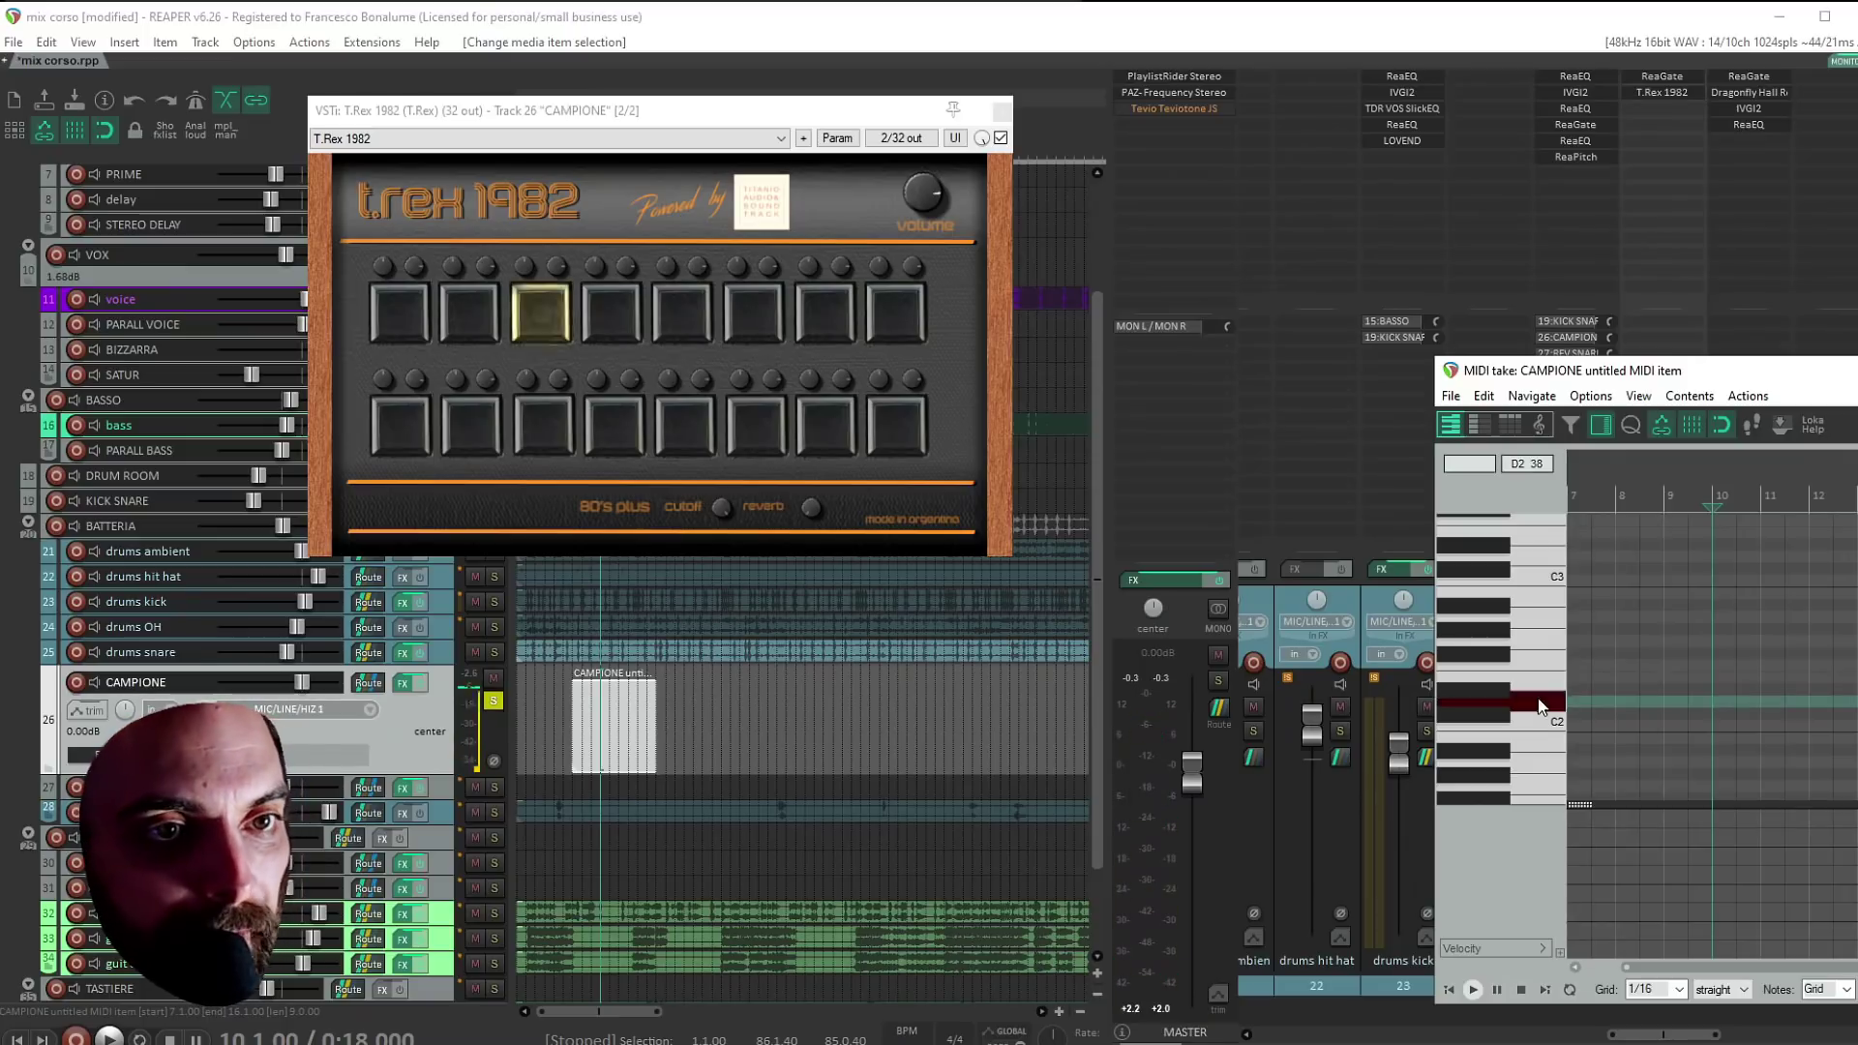
click(1536, 699)
Set ReaGate's MIDI trigger note to 38, delete the MIDI item on CAMPIONE, and play back the triggered snare
click(588, 717)
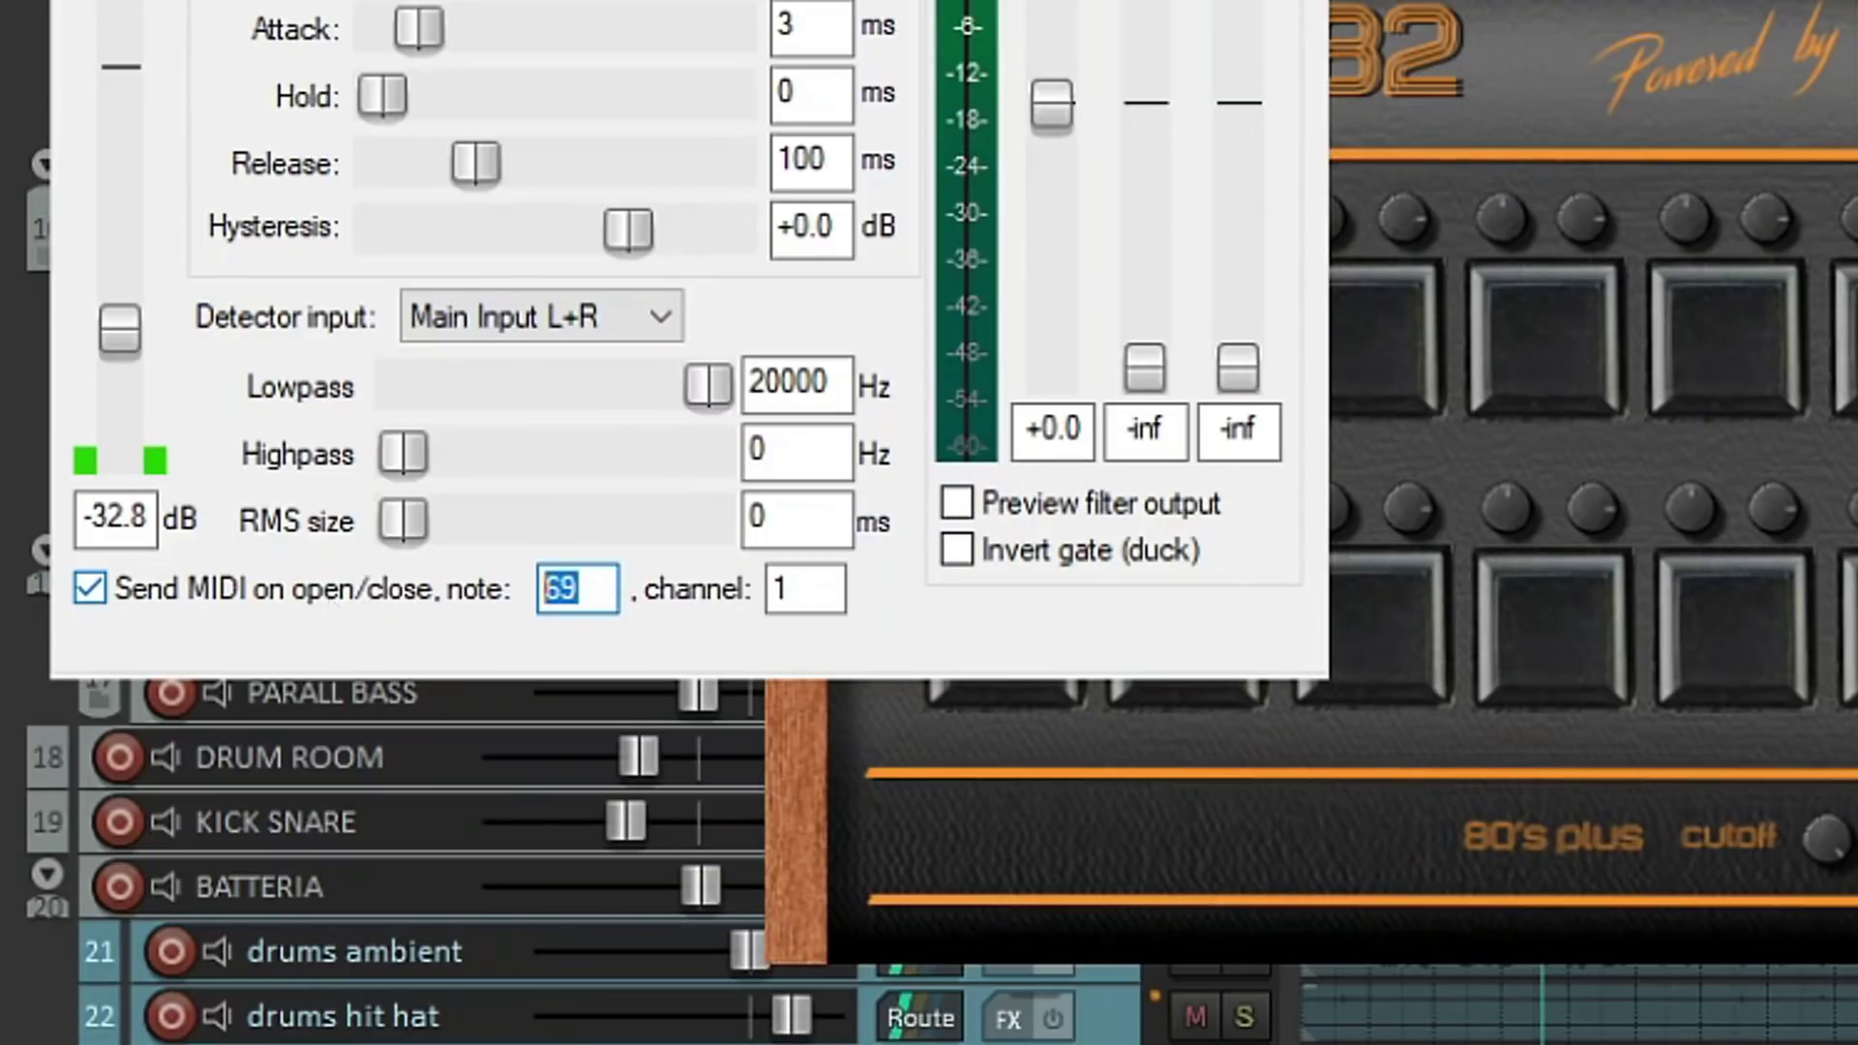
text(38)
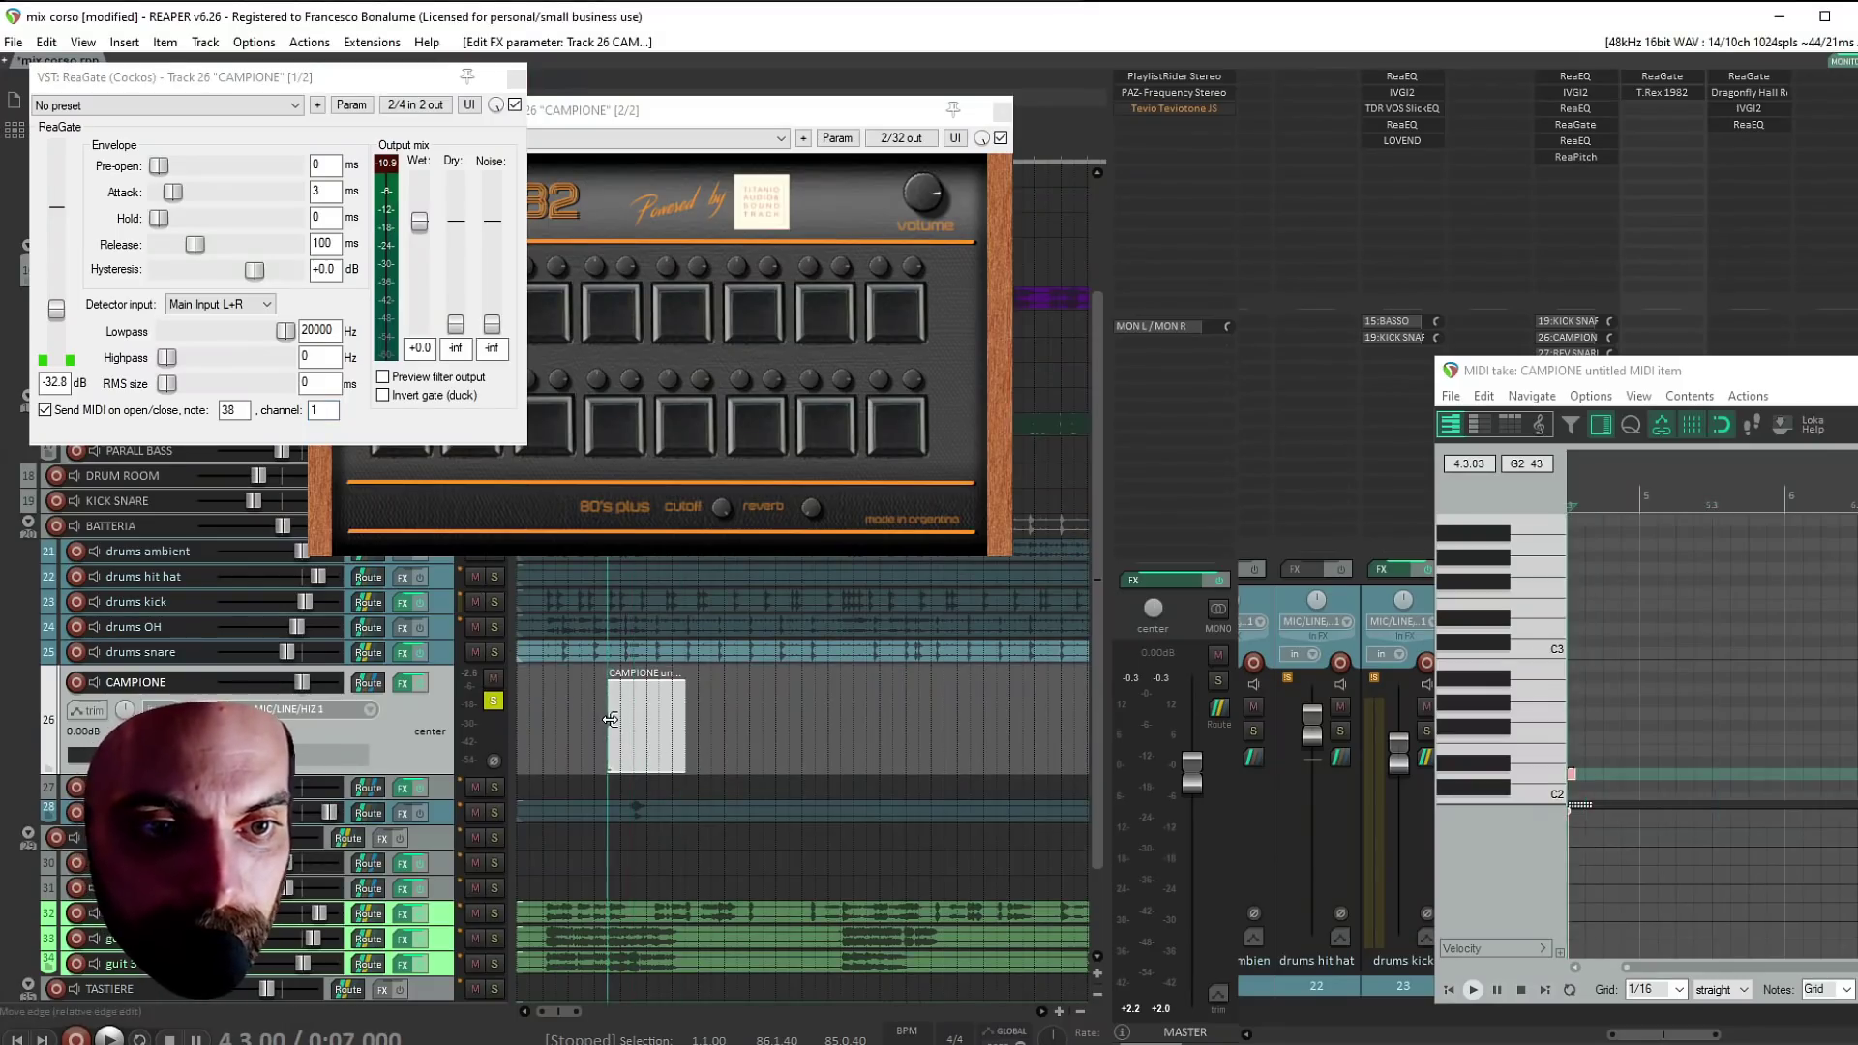
click(664, 721)
key(Delete)
key(space)
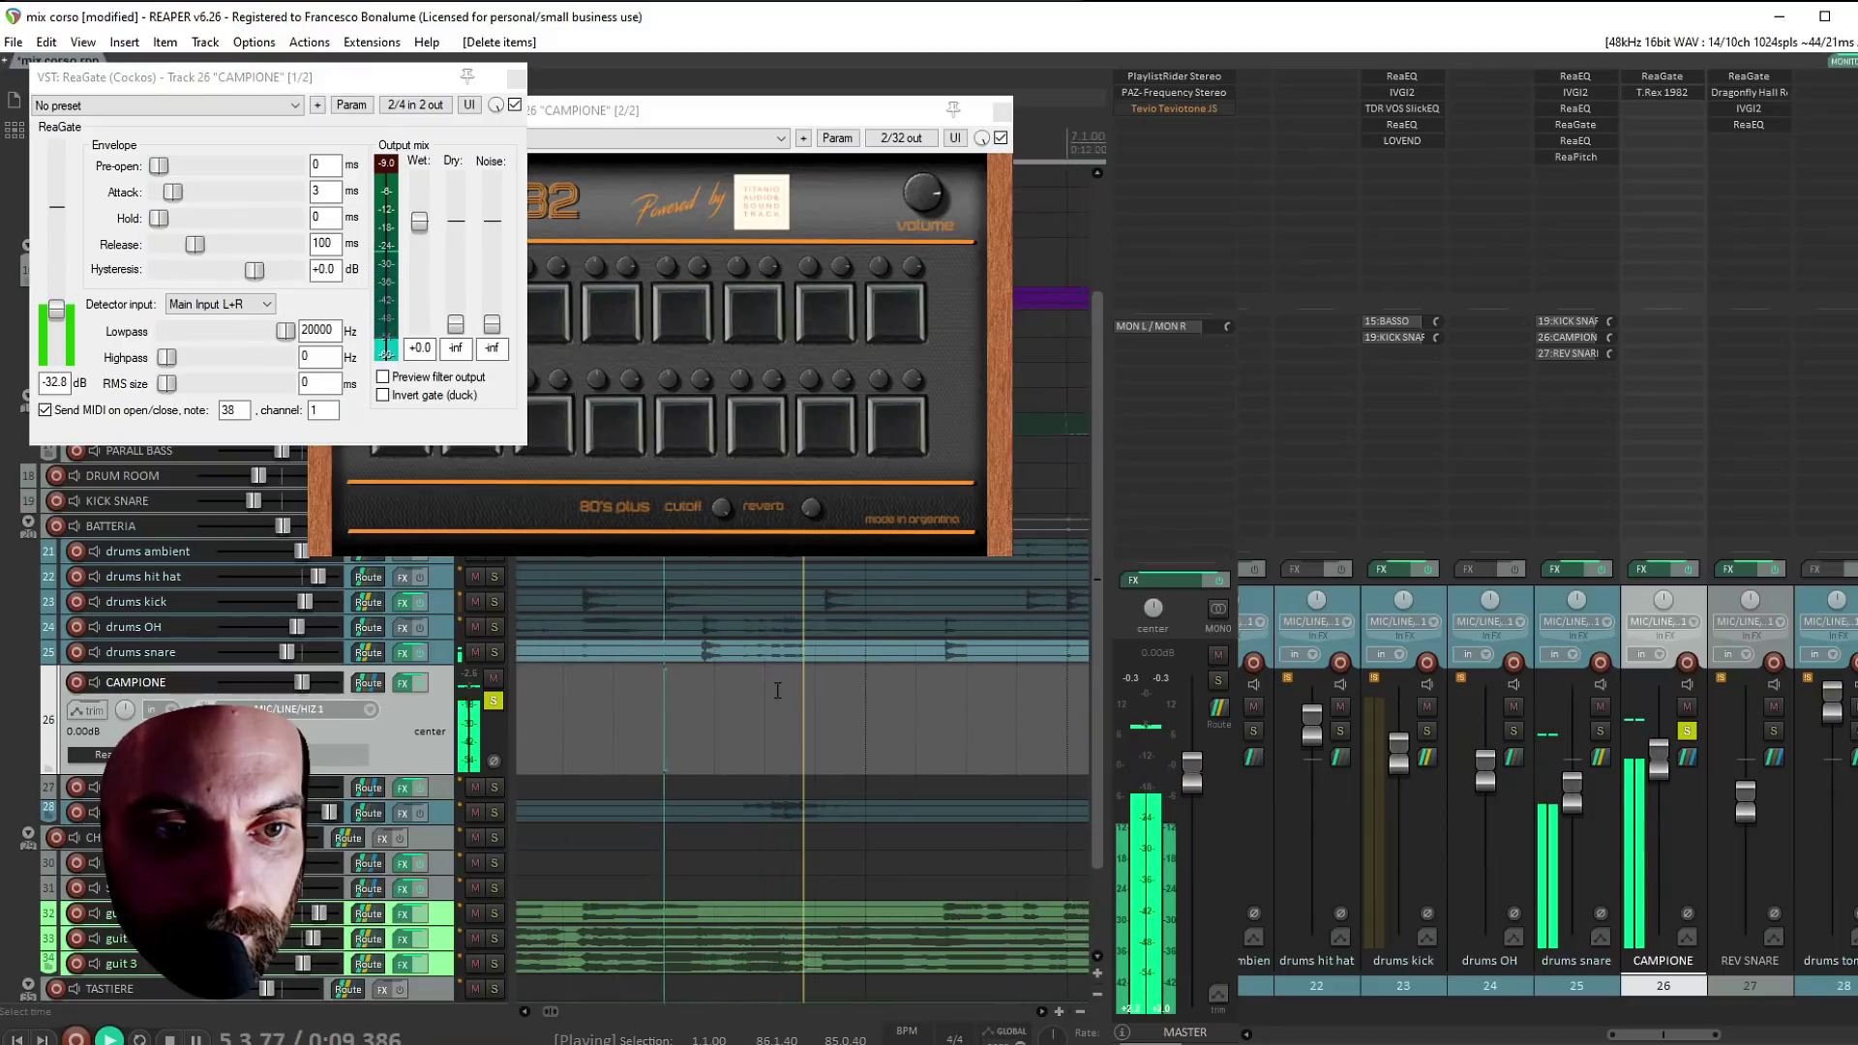
Raise ReaGate's threshold to -16.5 dB, solo drums snare alongside CAMPIONE, and pull CAMPIONE's fader down to -inf
drag(57, 310, 60, 273)
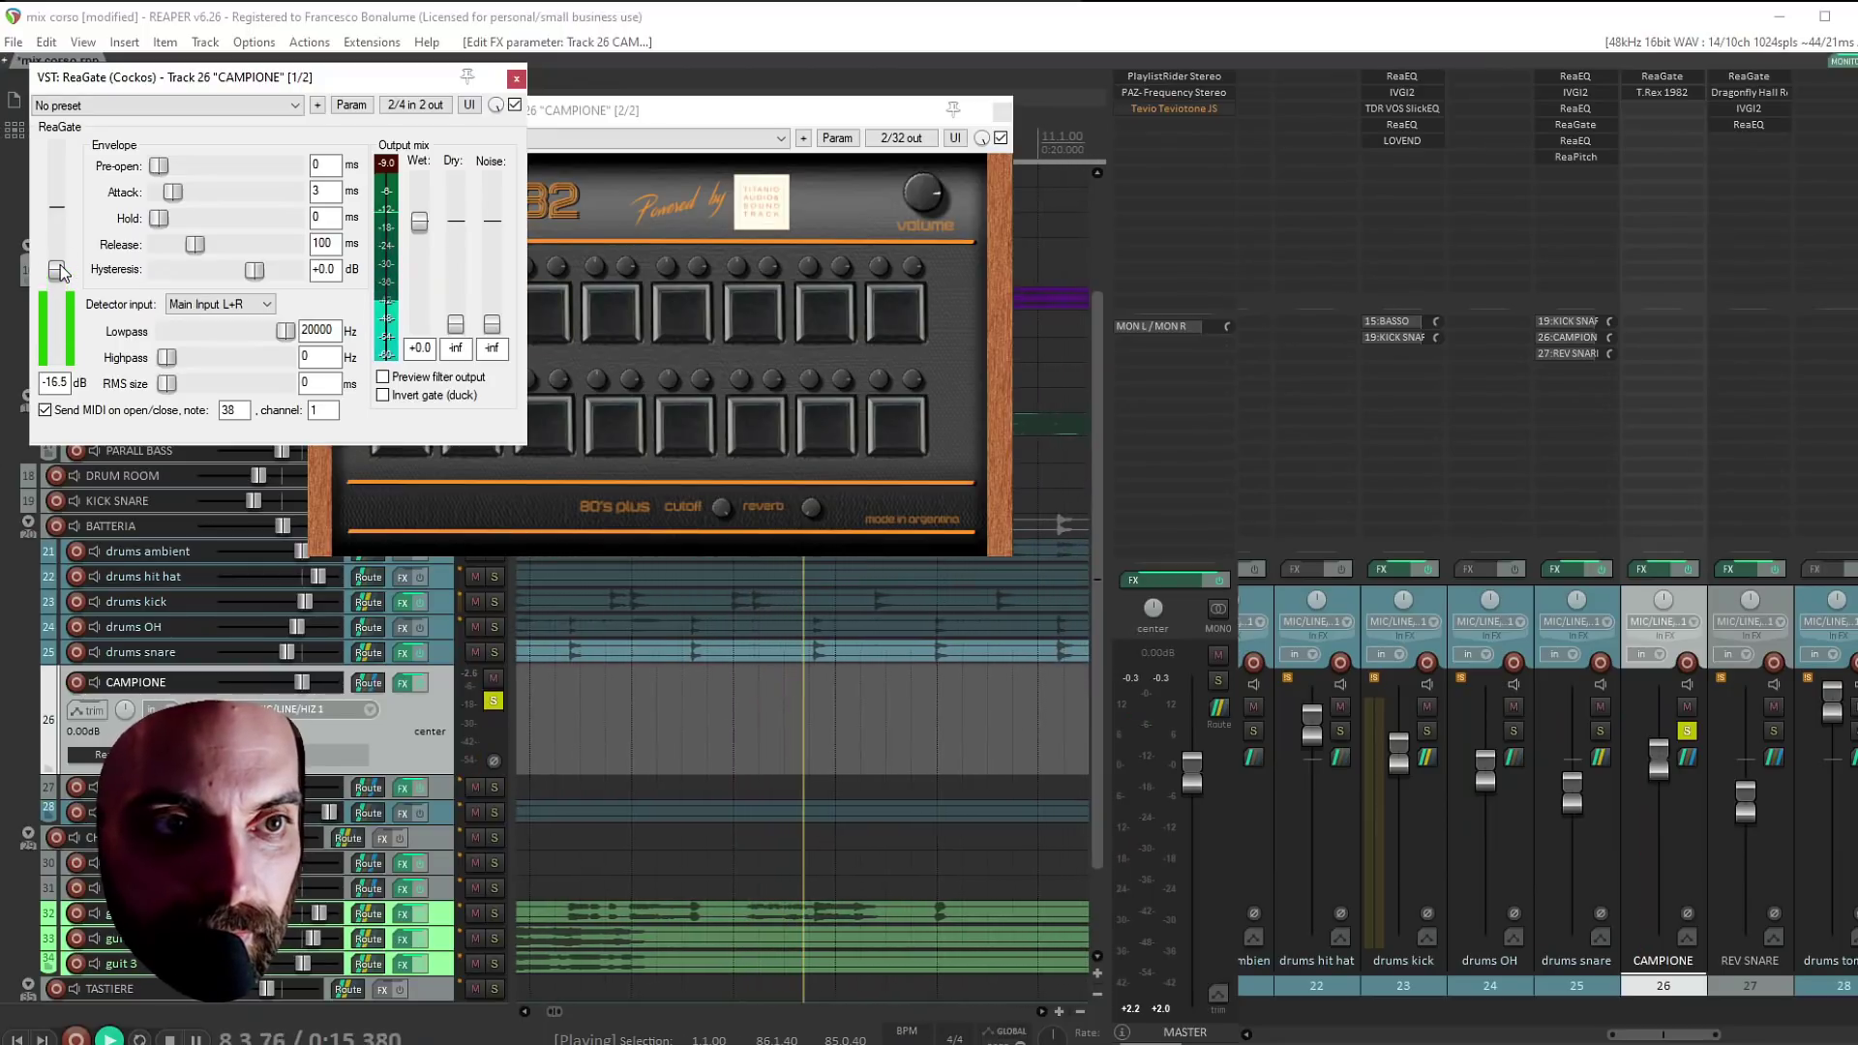
click(495, 652)
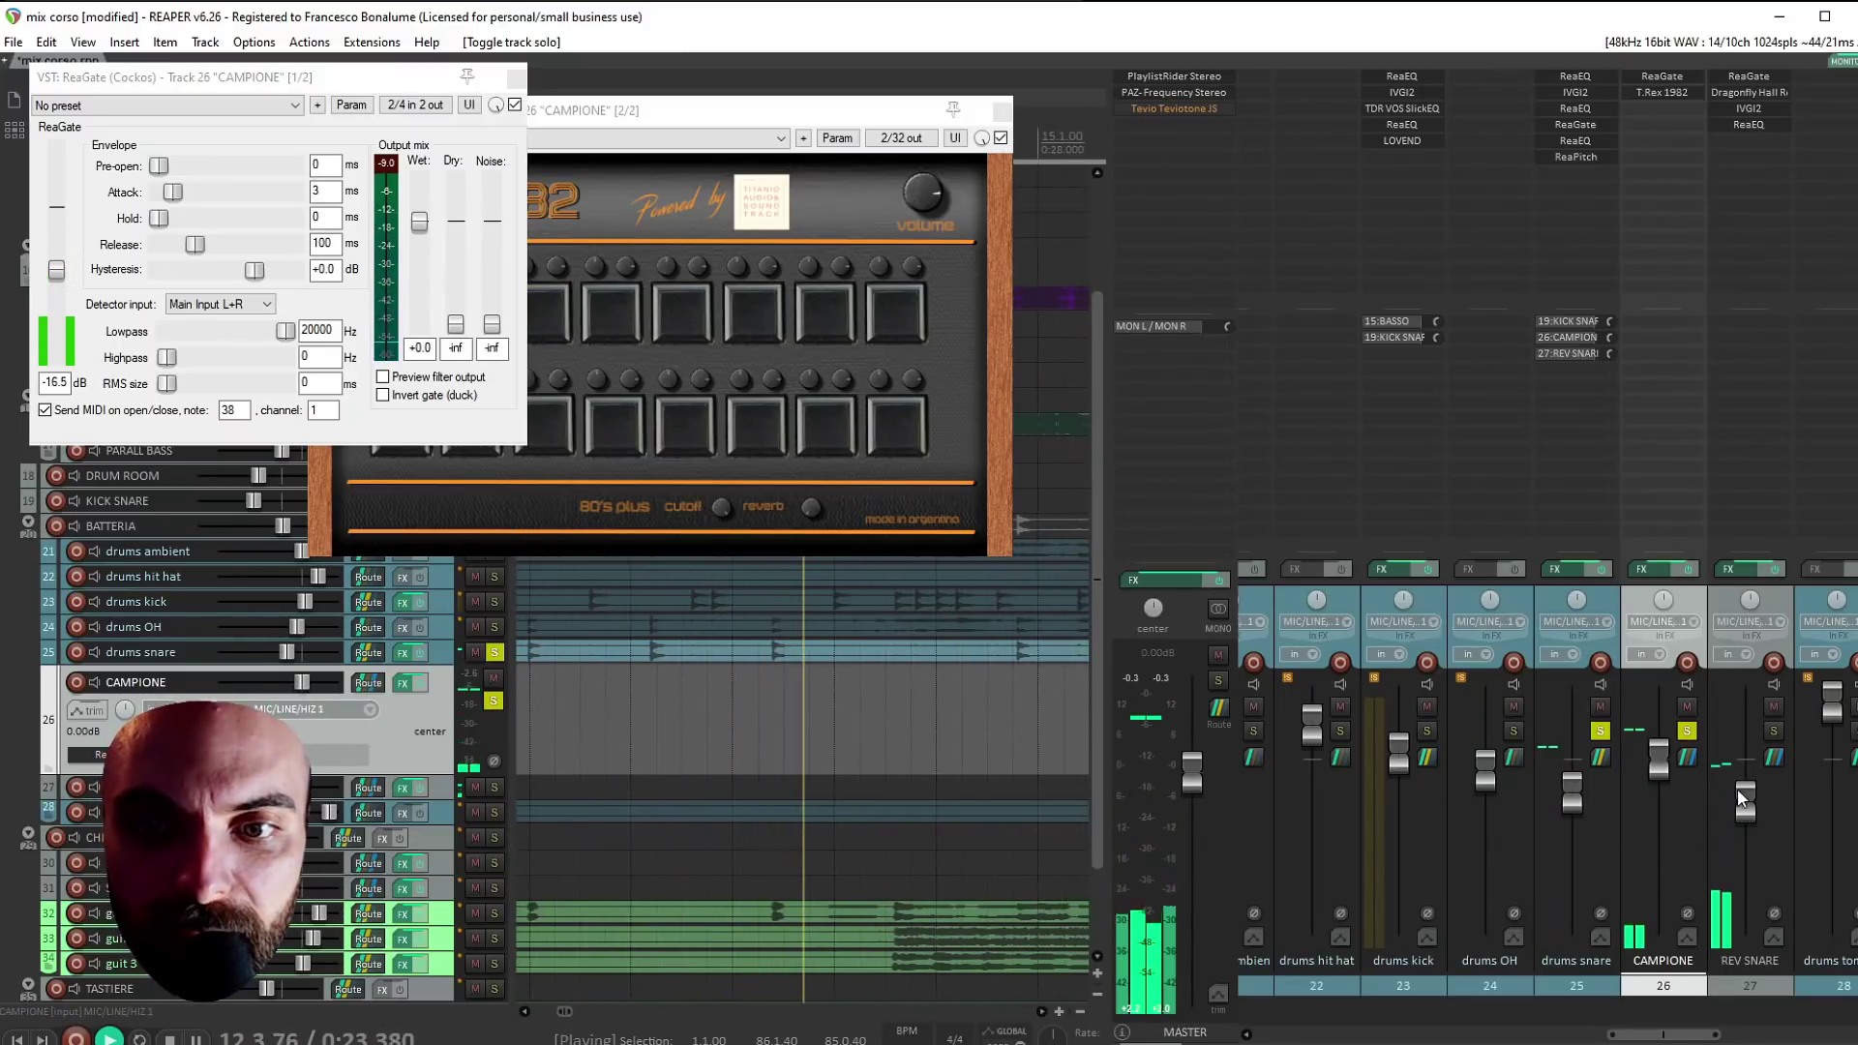
drag(1660, 752, 1656, 920)
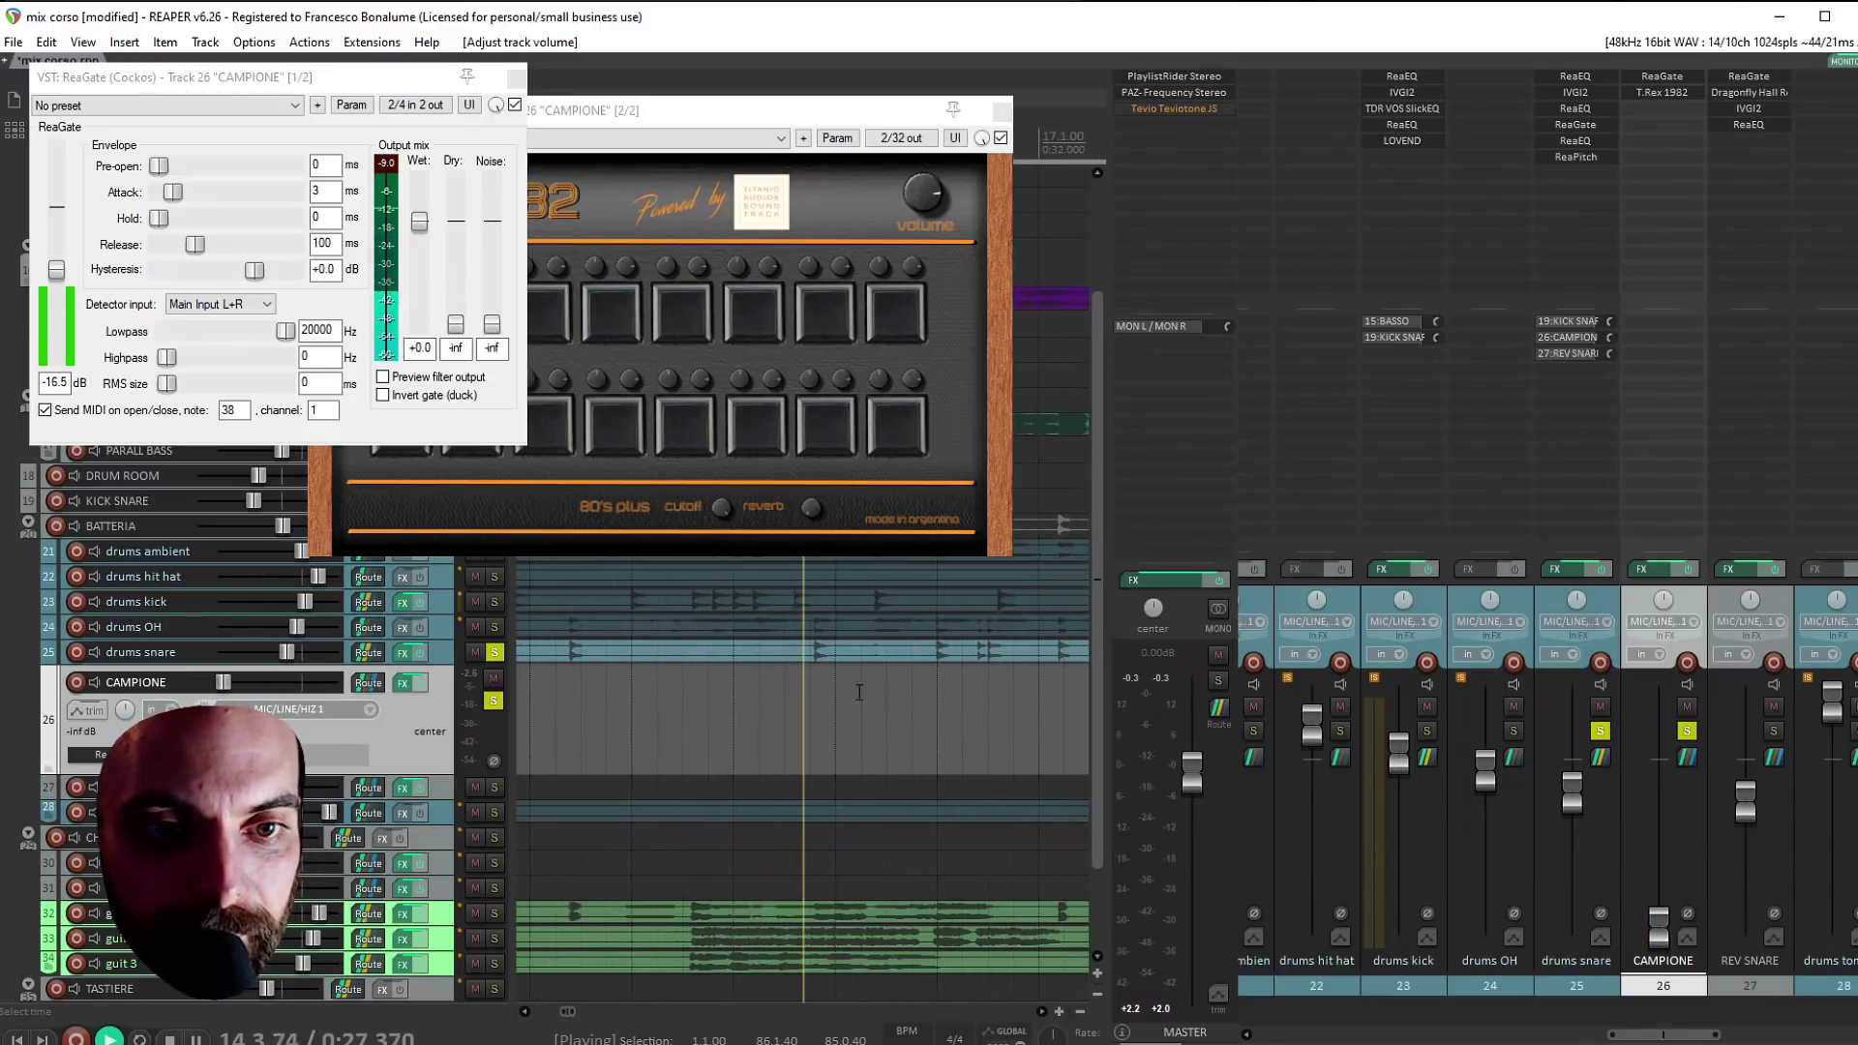
Loop playback over the snare hit between 14.4.00 and 15.2.00 and raise CAMPIONE's fader to 4.75 dB
key(space)
drag(795, 692, 837, 698)
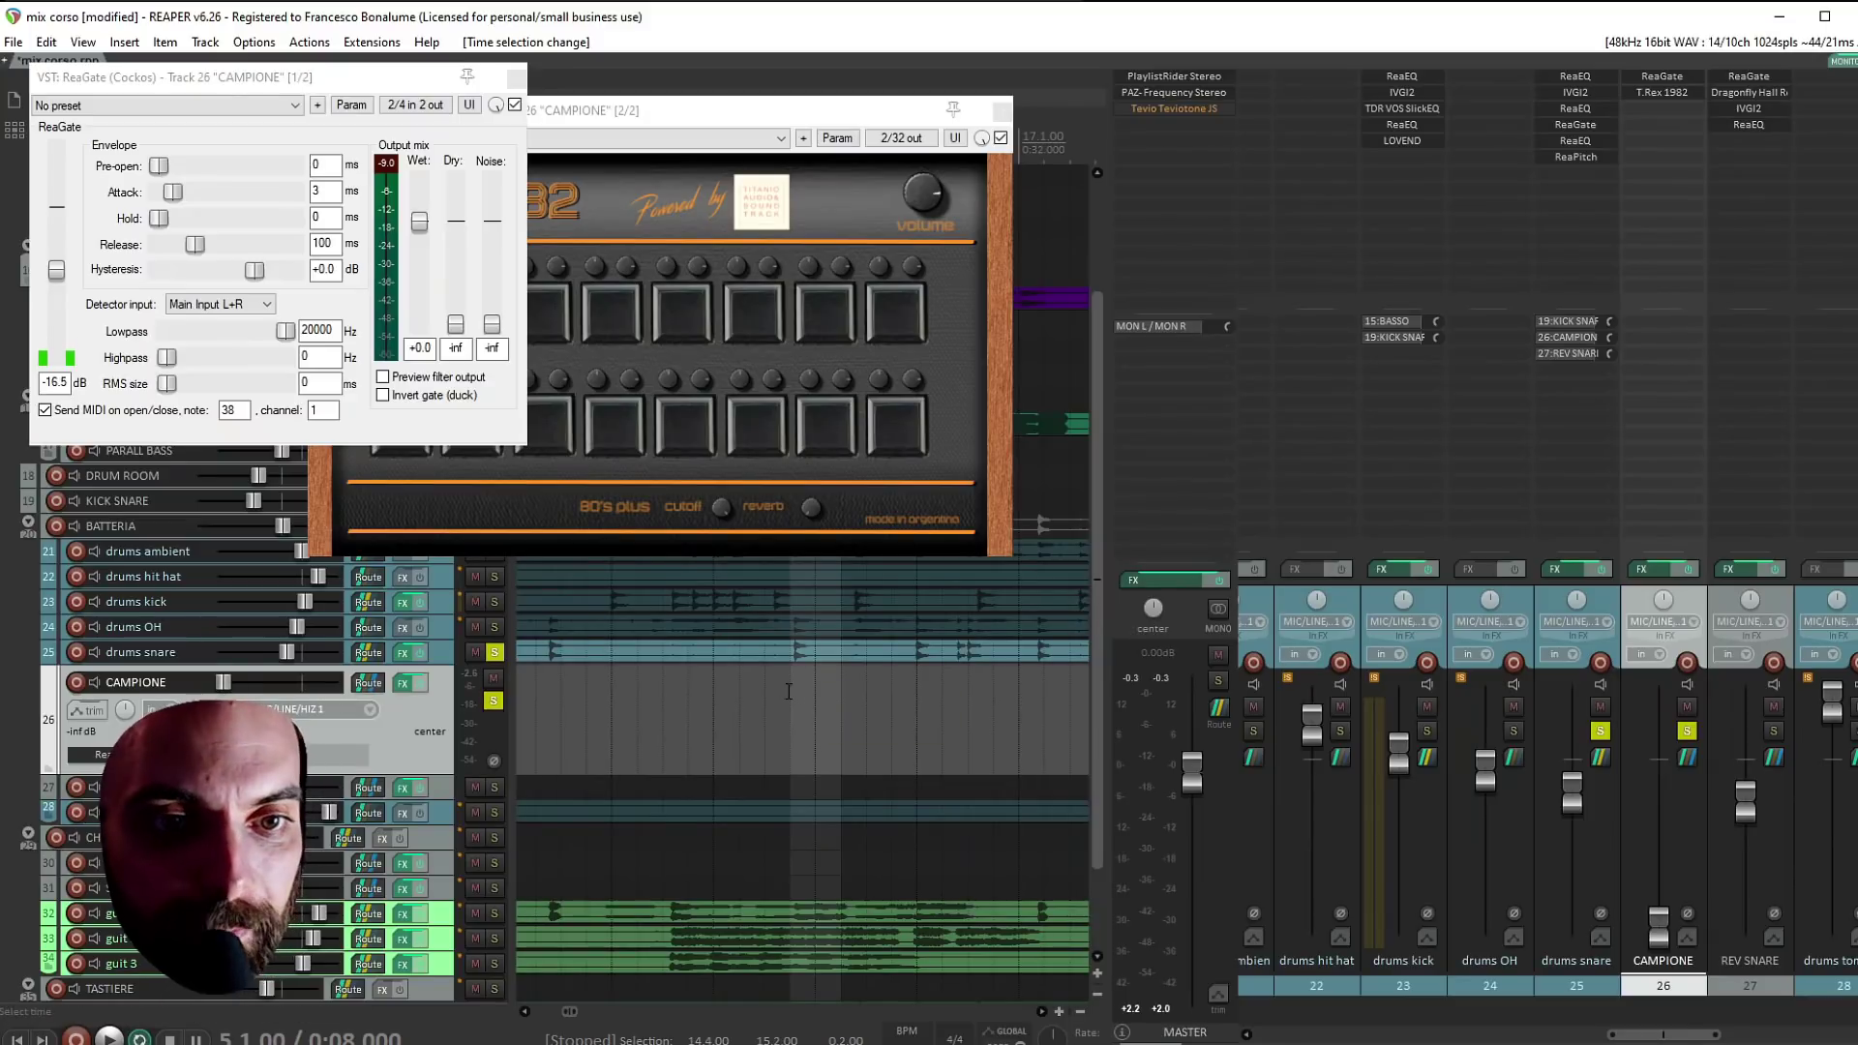
key(space)
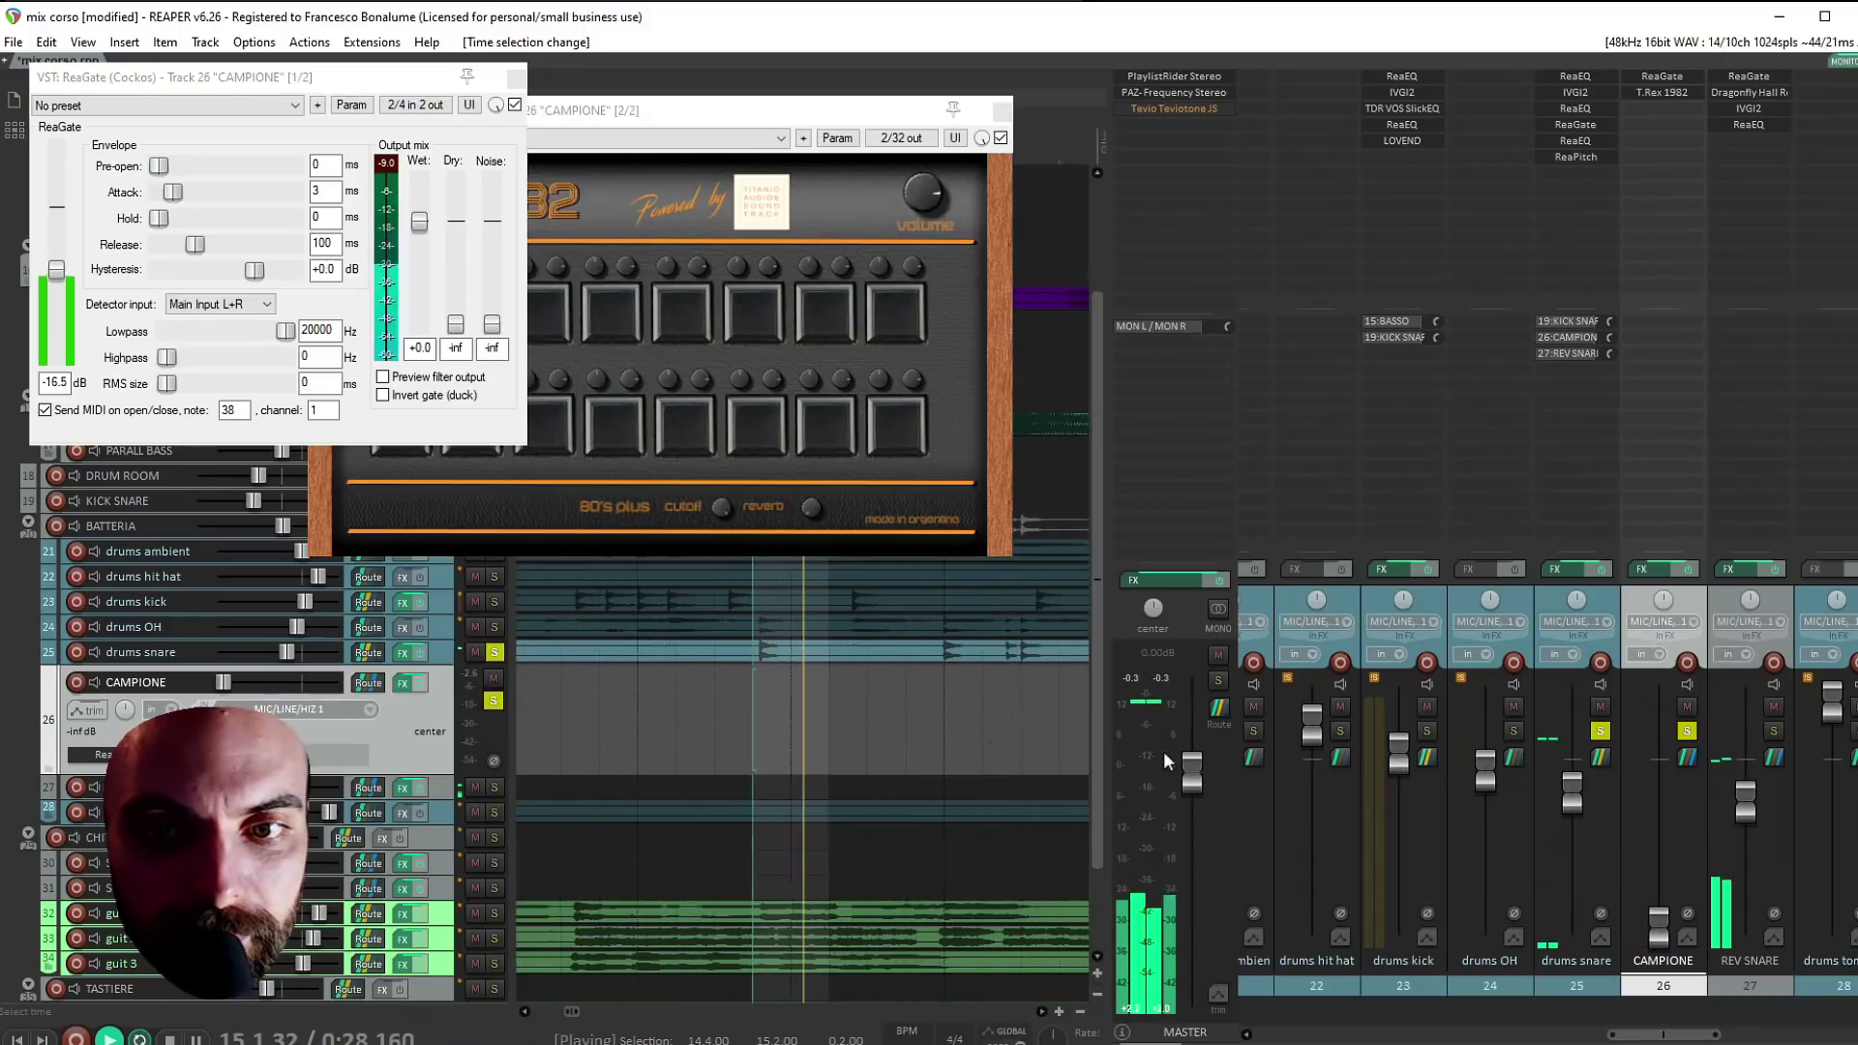
key(space)
drag(1657, 927, 1649, 737)
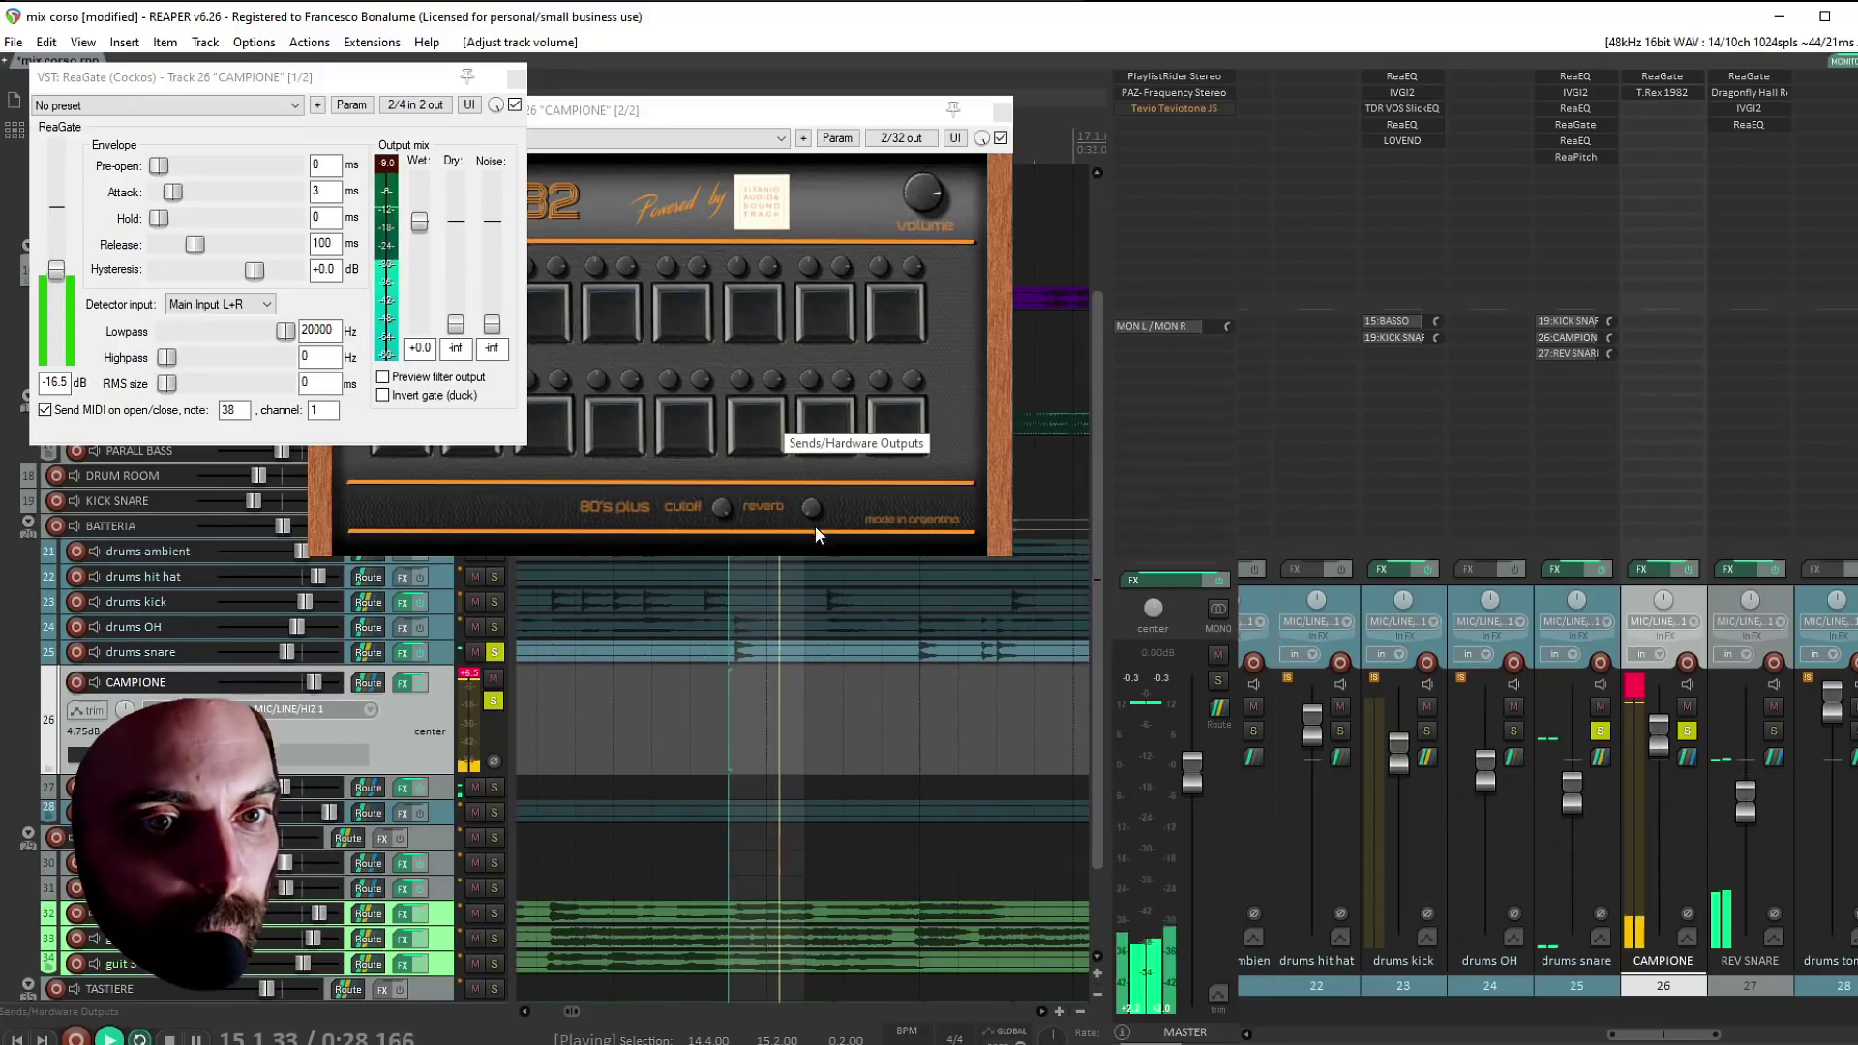
Close the T.Rex 1982 and ReaGate windows of the CAMPIONE track
click(793, 460)
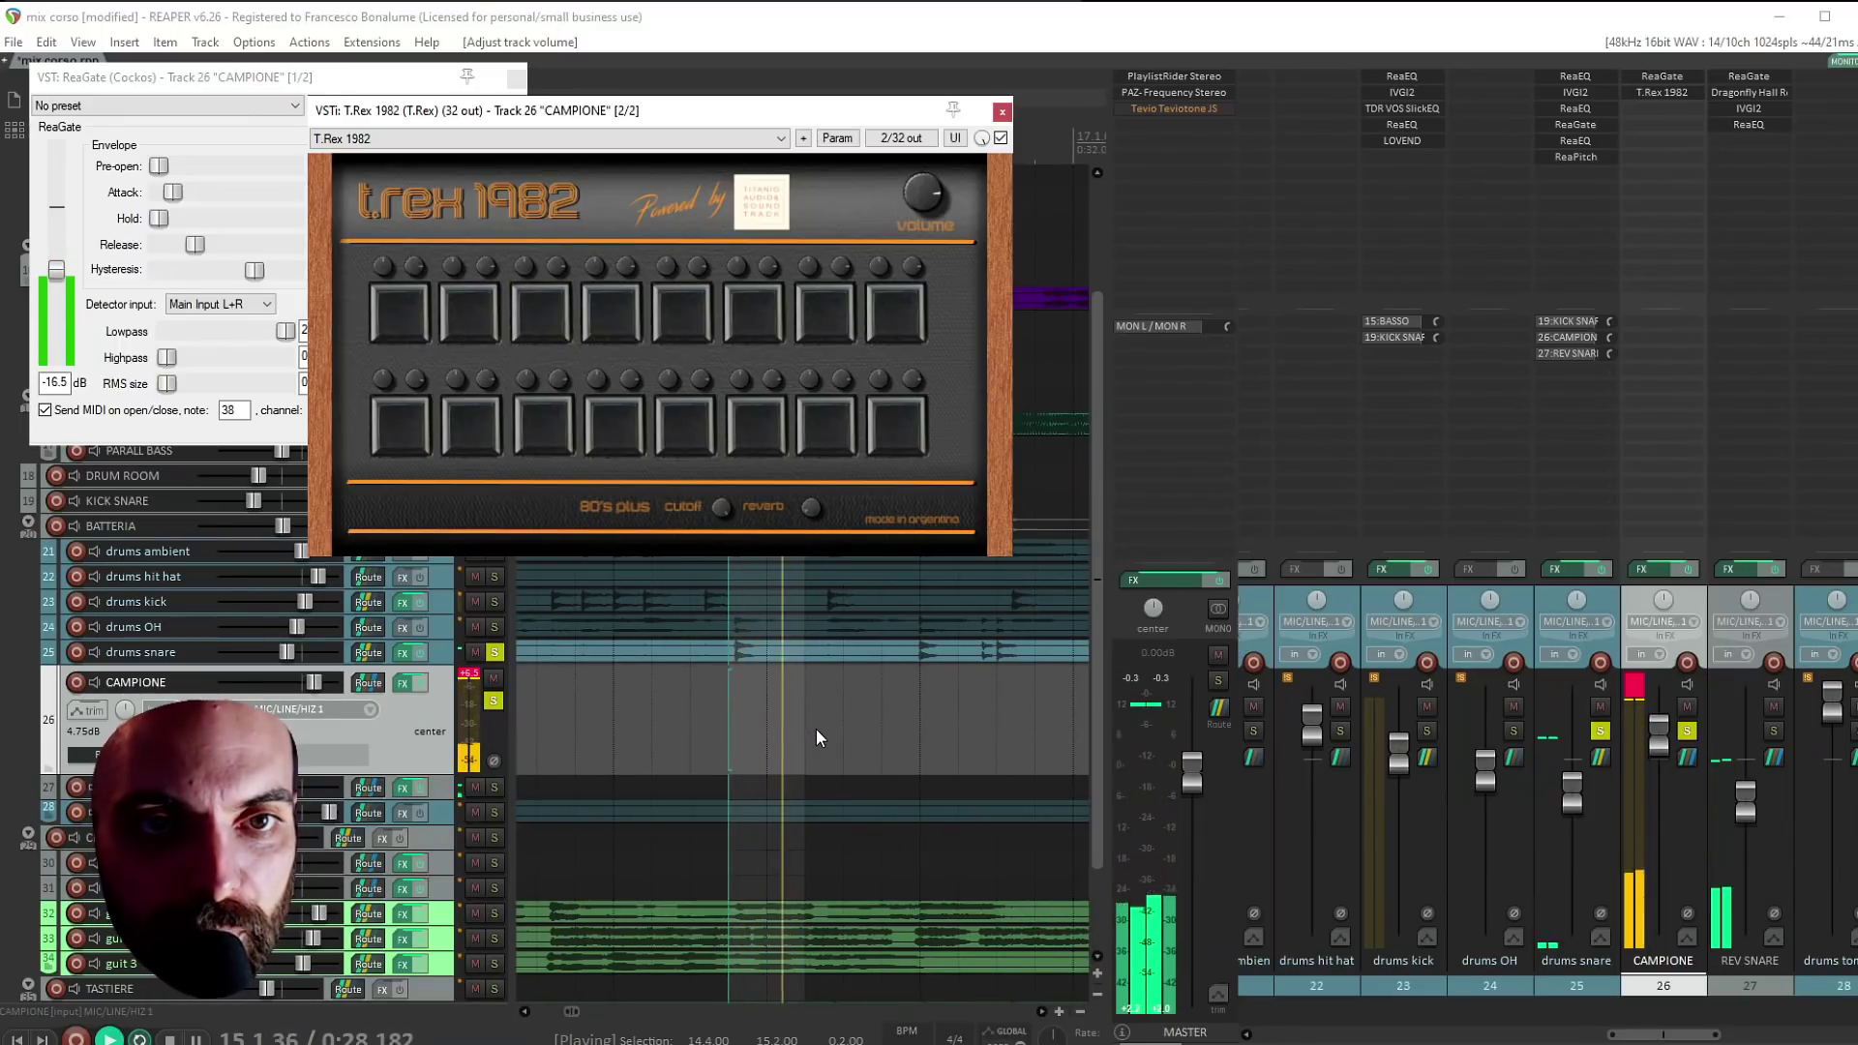
click(1002, 112)
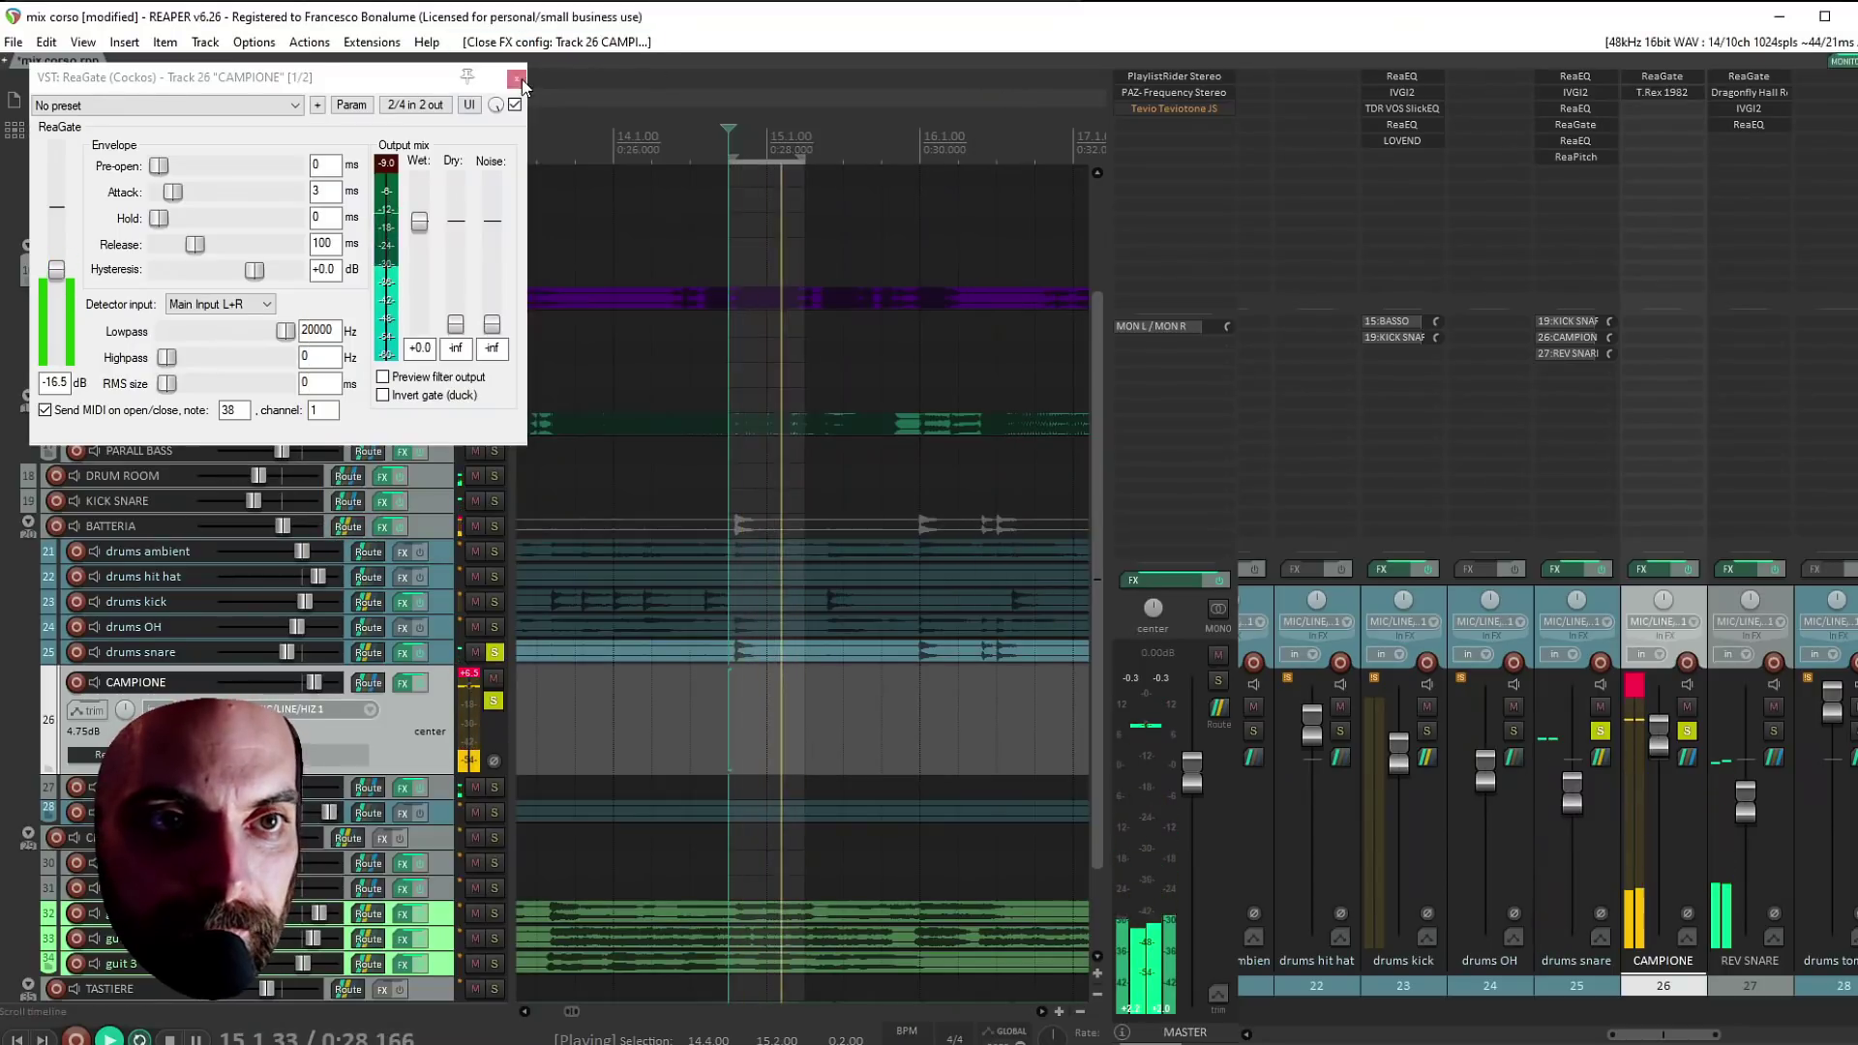
click(517, 76)
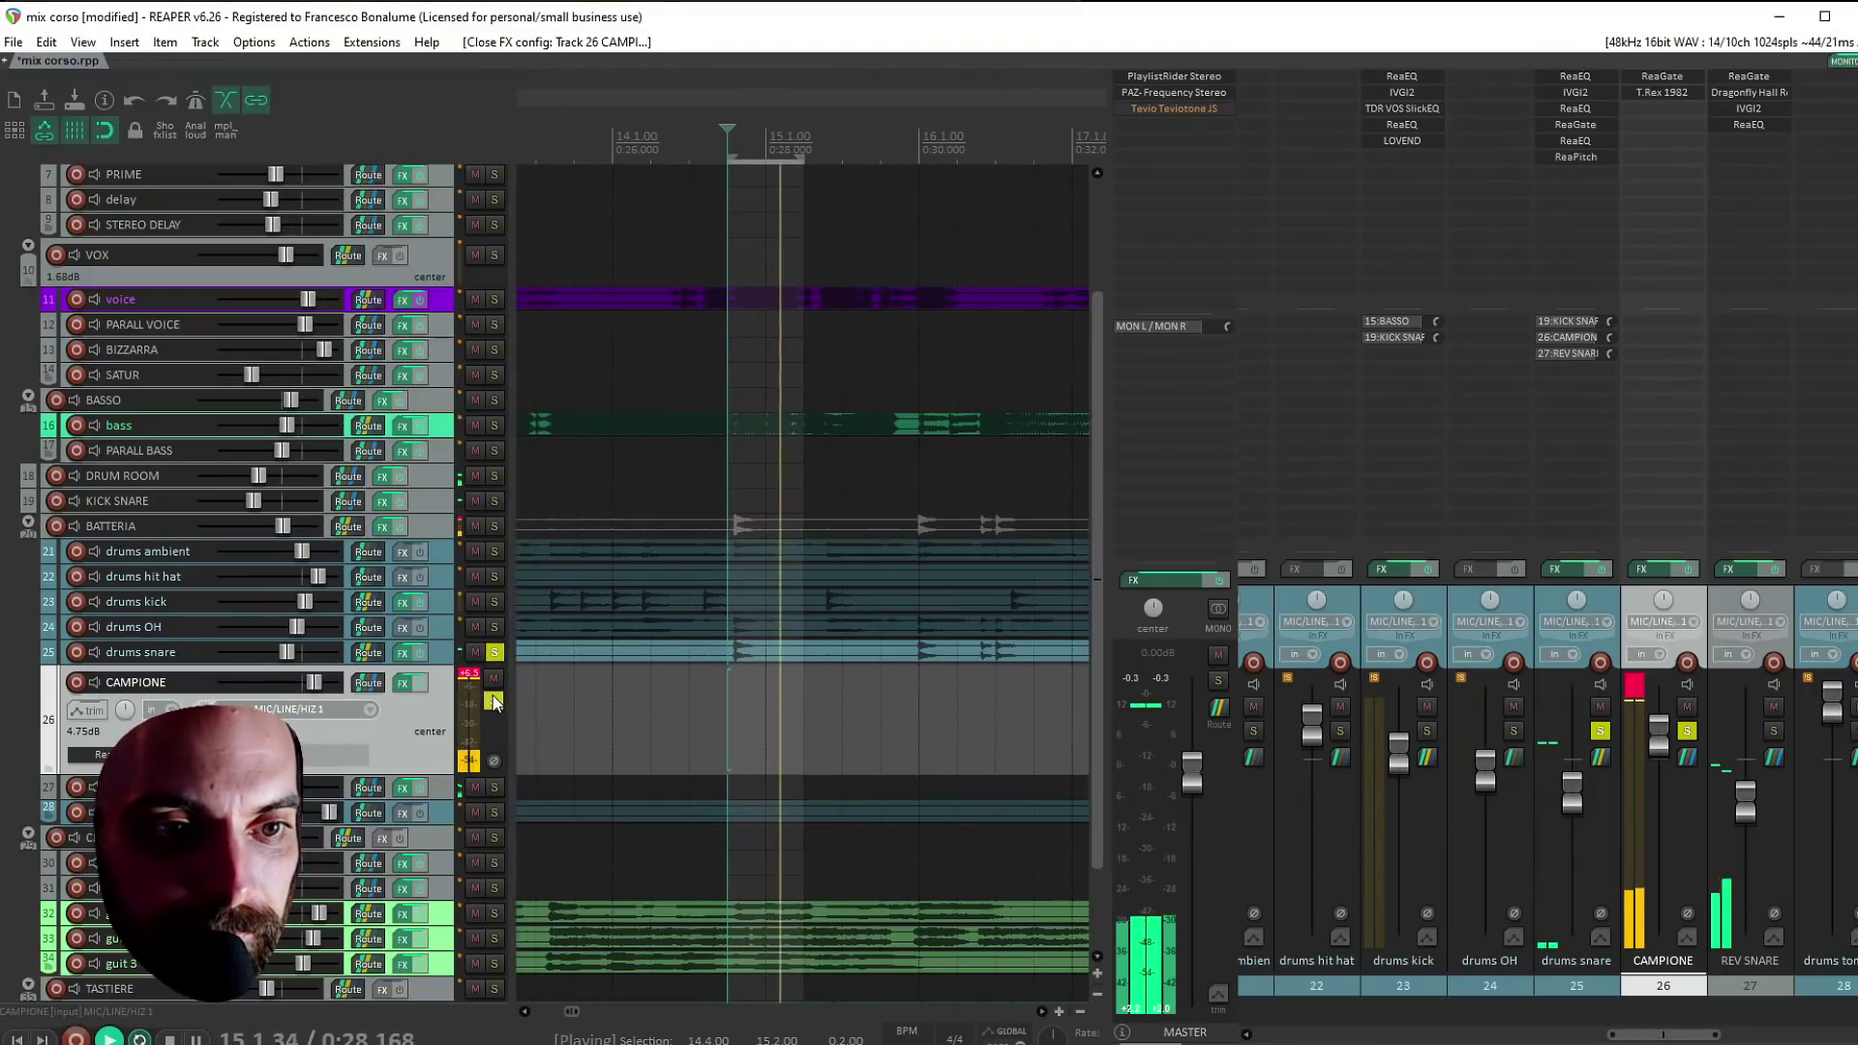
Solo BATTERIA in place of drums snare and CAMPIONE, and lower CAMPIONE's fader to -2.94 dB
click(494, 527)
click(494, 653)
click(494, 698)
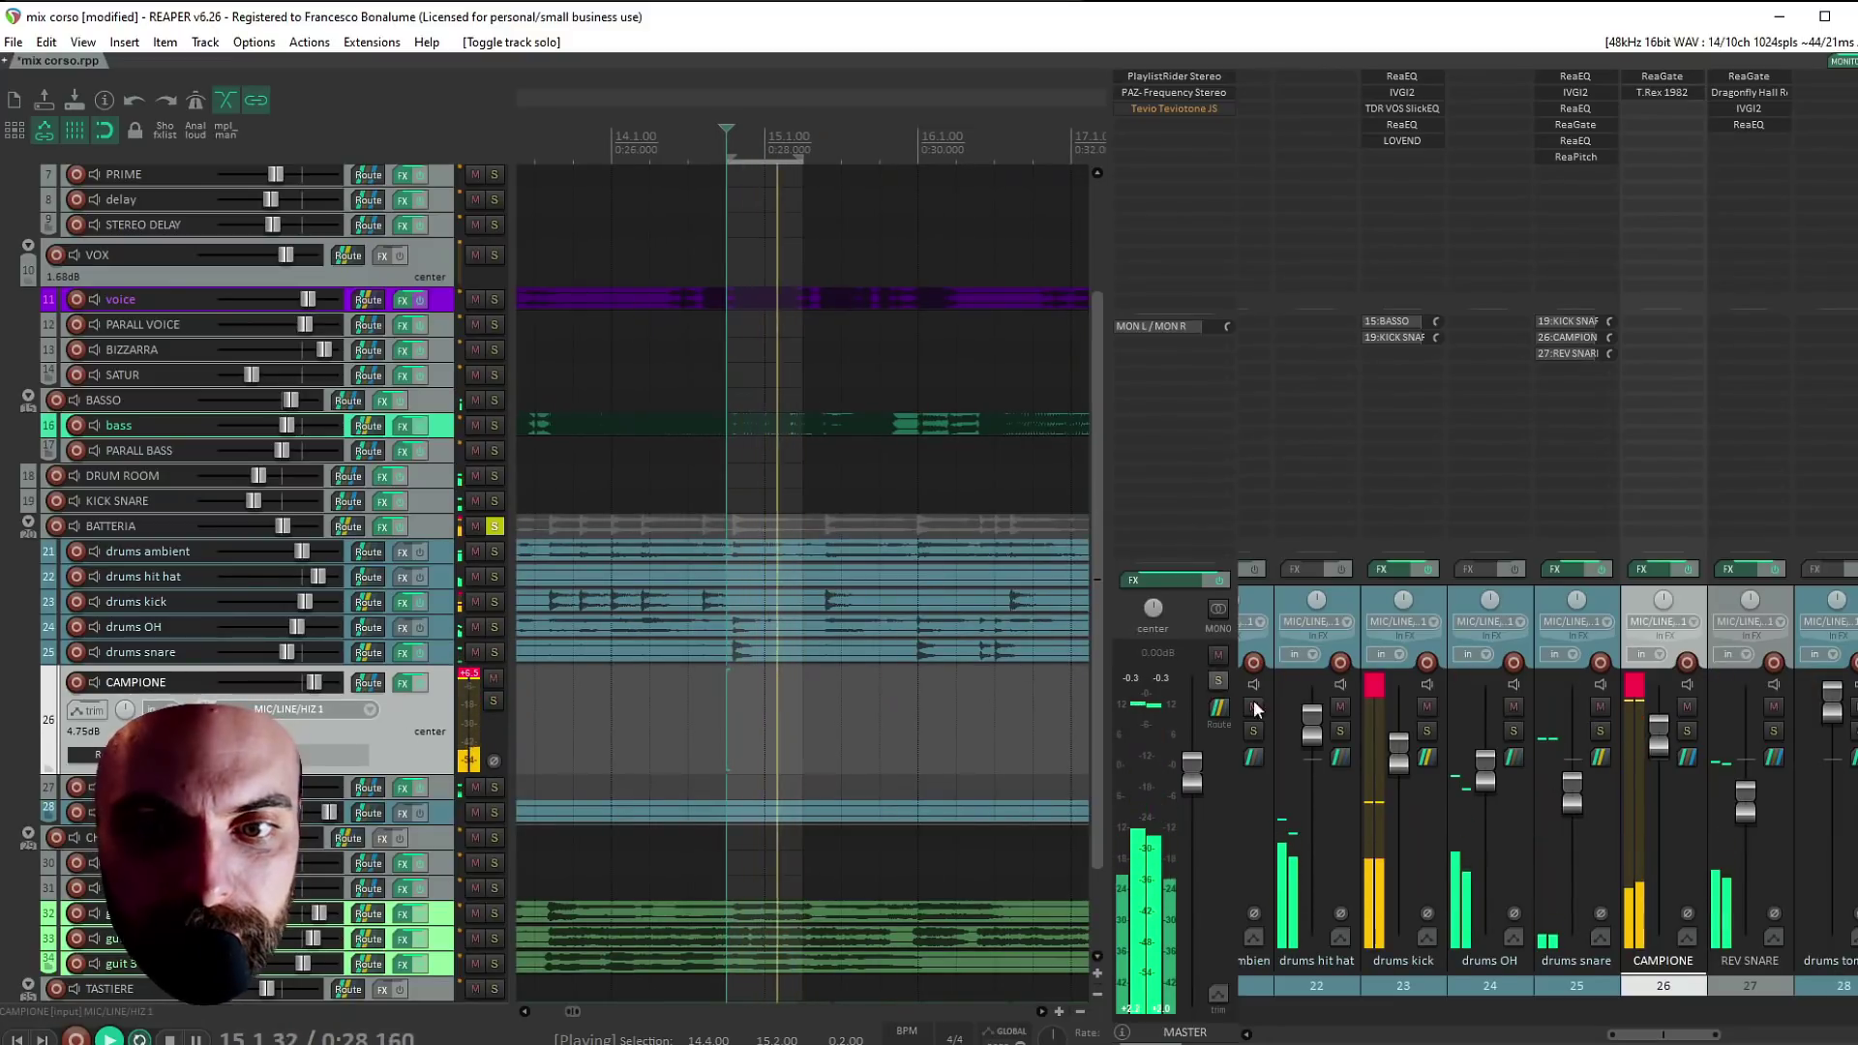
mouse_move(1657, 747)
mouse_down()
mouse_move(1662, 869)
mouse_move(1663, 778)
mouse_up()
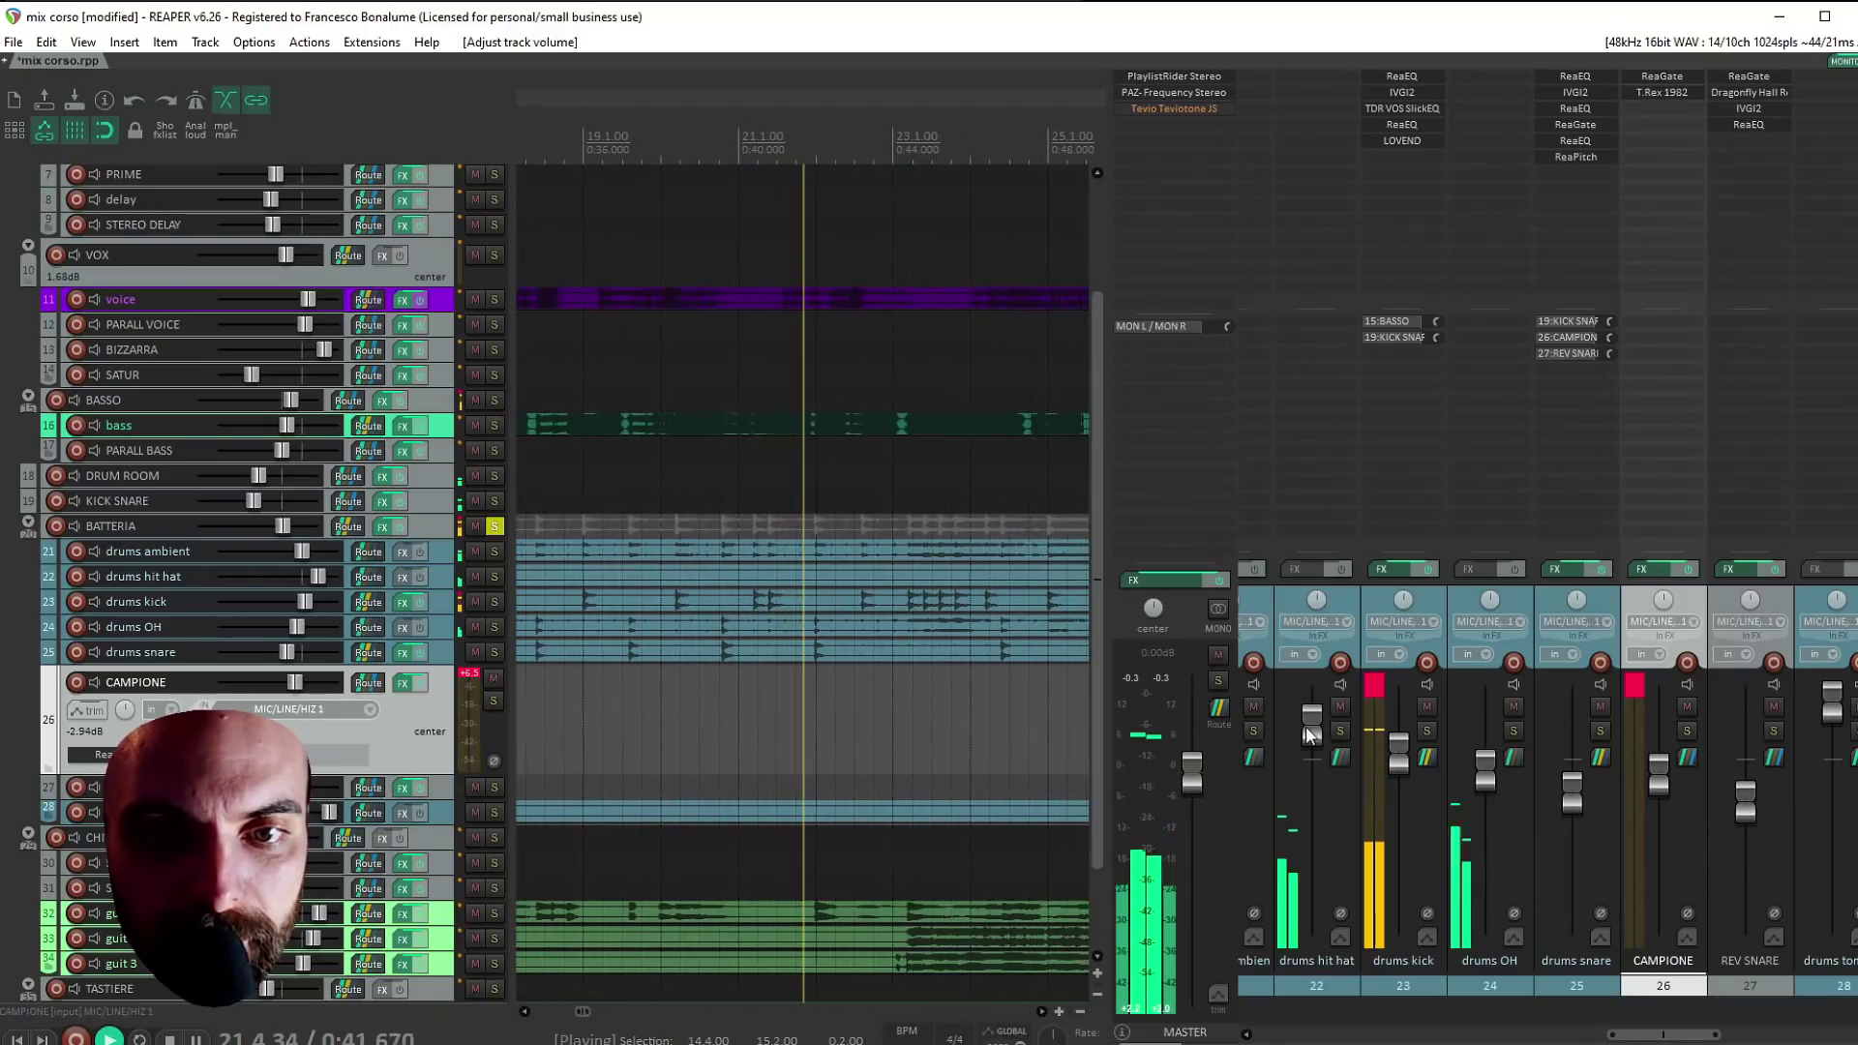
Unsolo BATTERIA to hear the full mix, set CAMPIONE's fader to -4.47 dB, and stop playback
click(495, 526)
mouse_move(1659, 776)
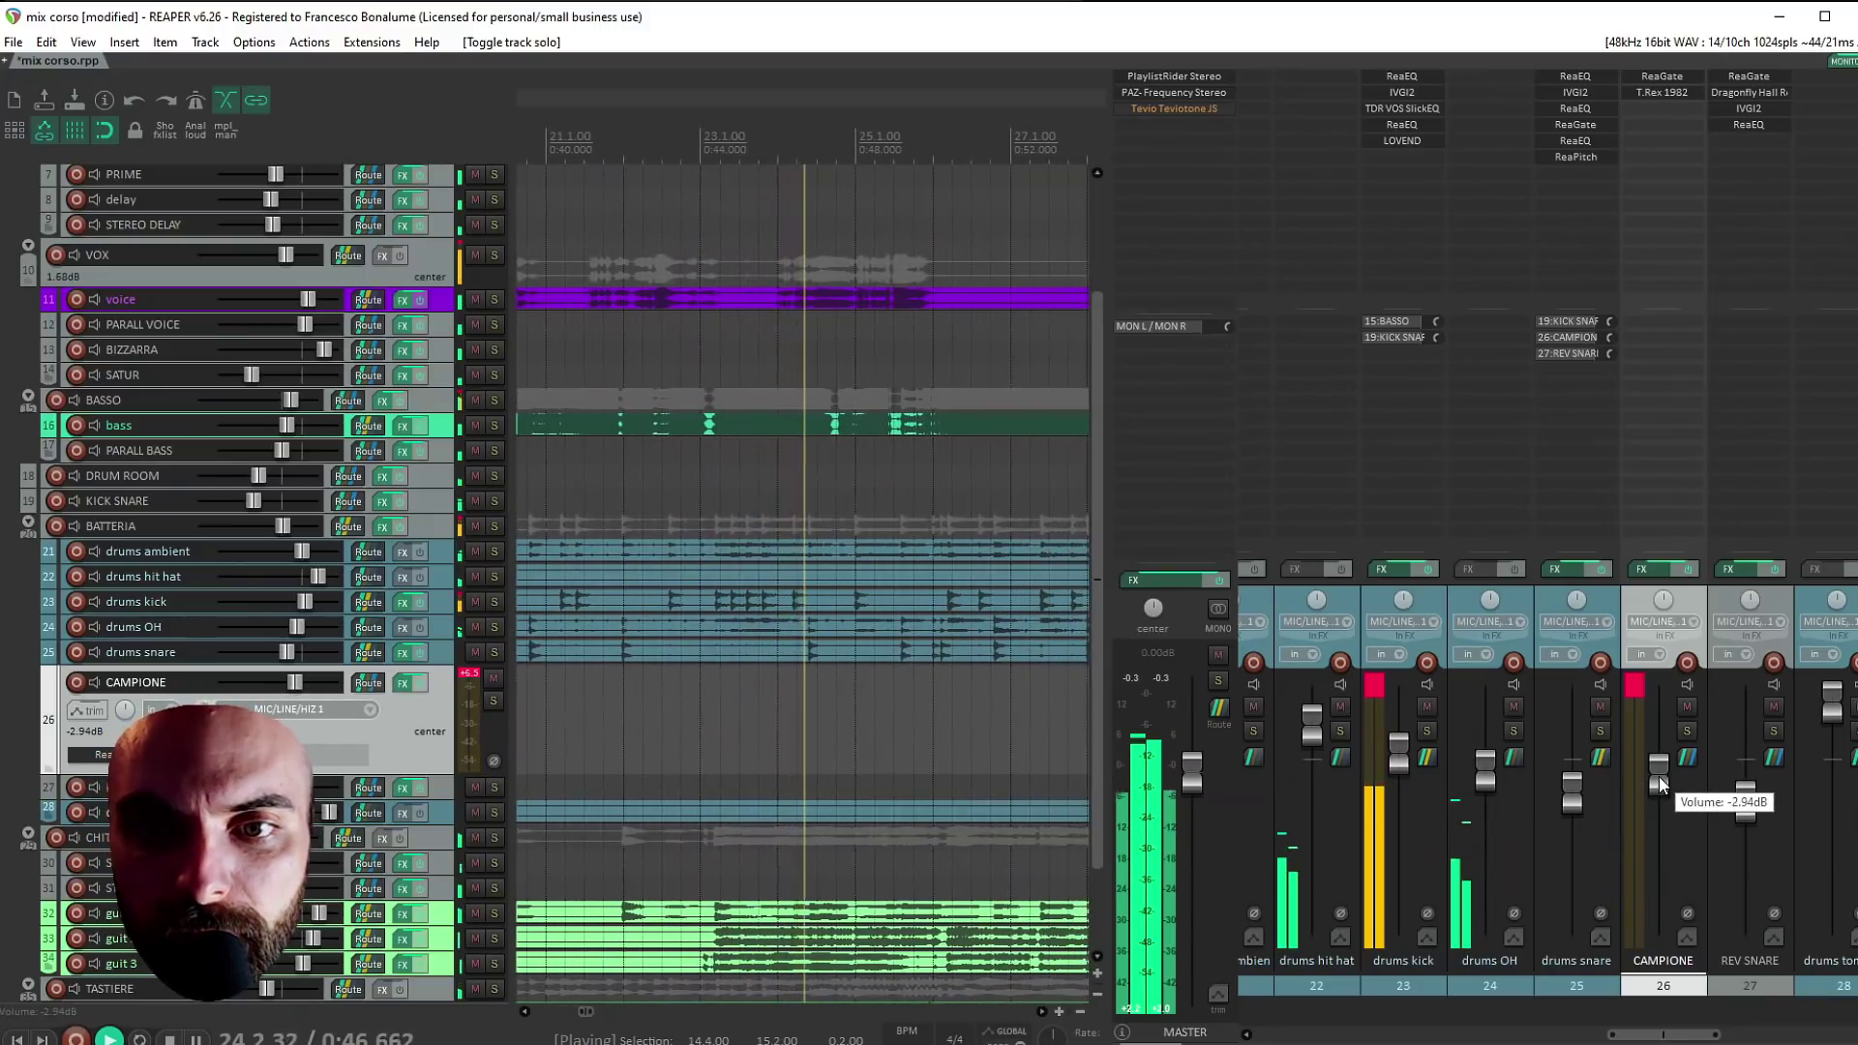
drag(1658, 783, 1652, 774)
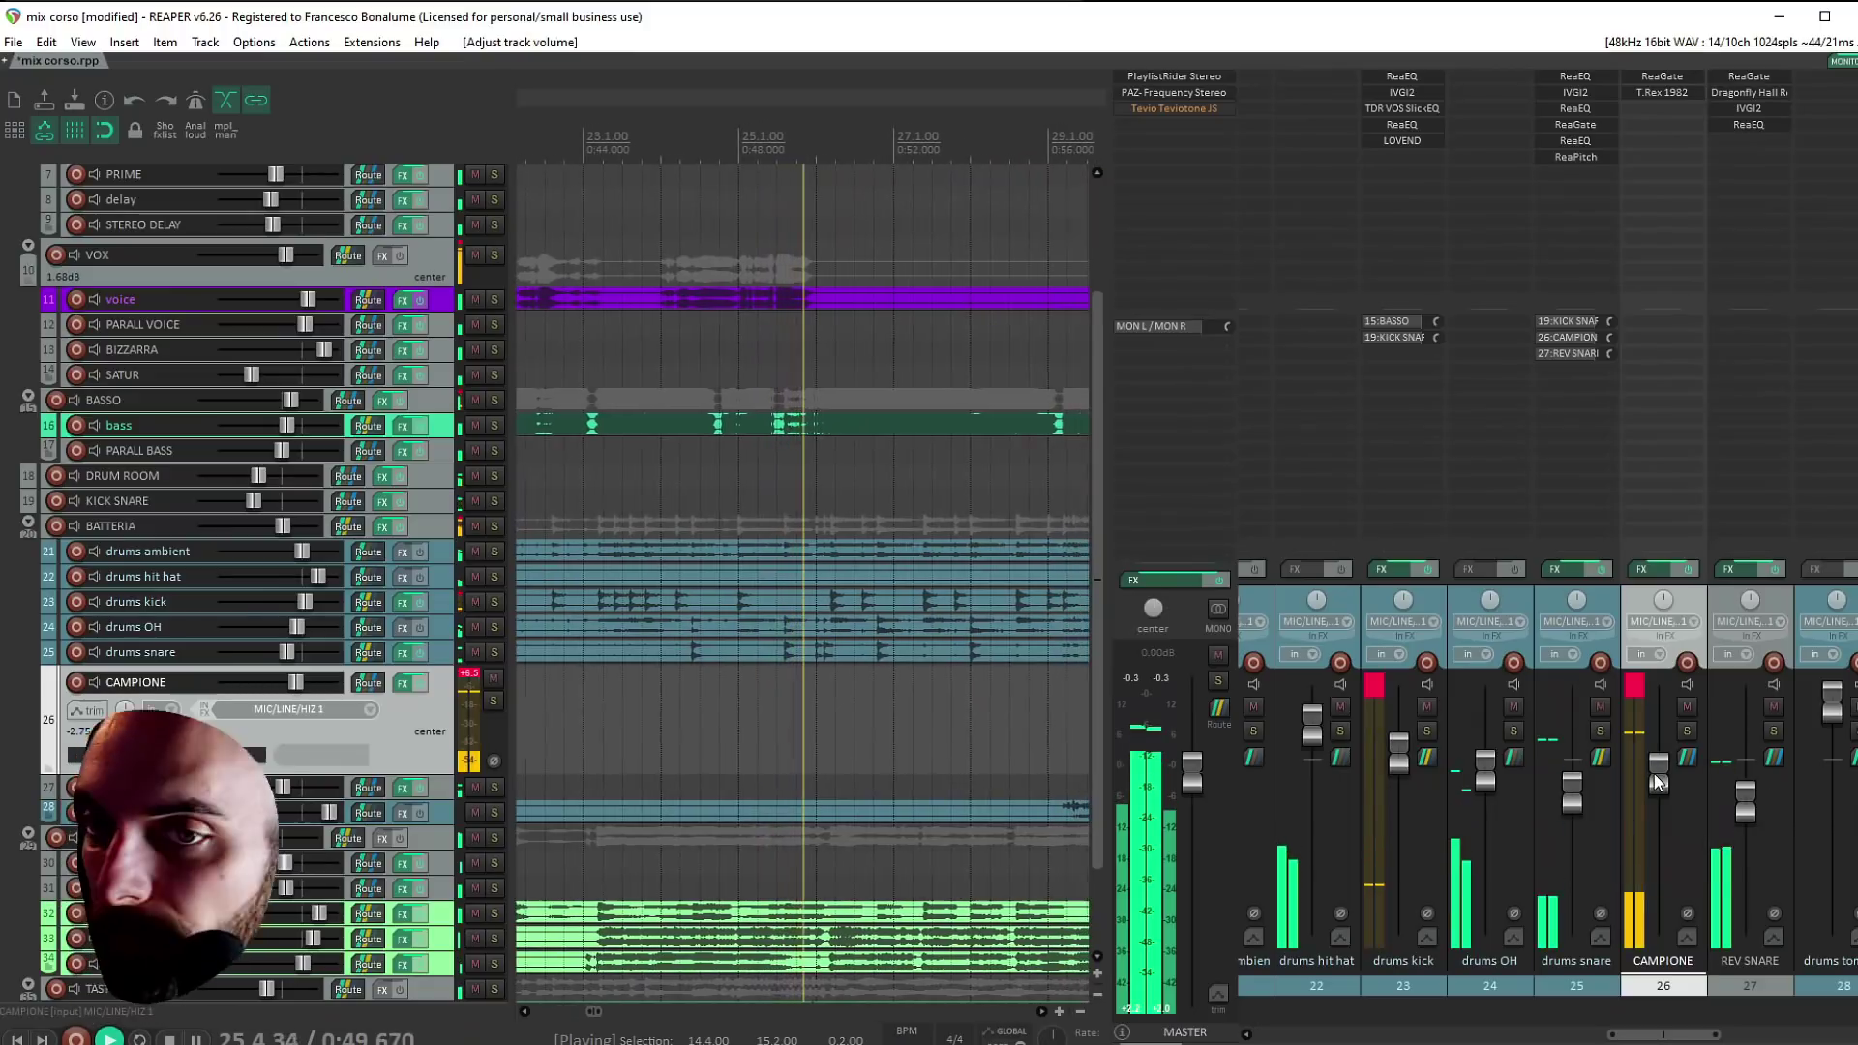
click(1665, 91)
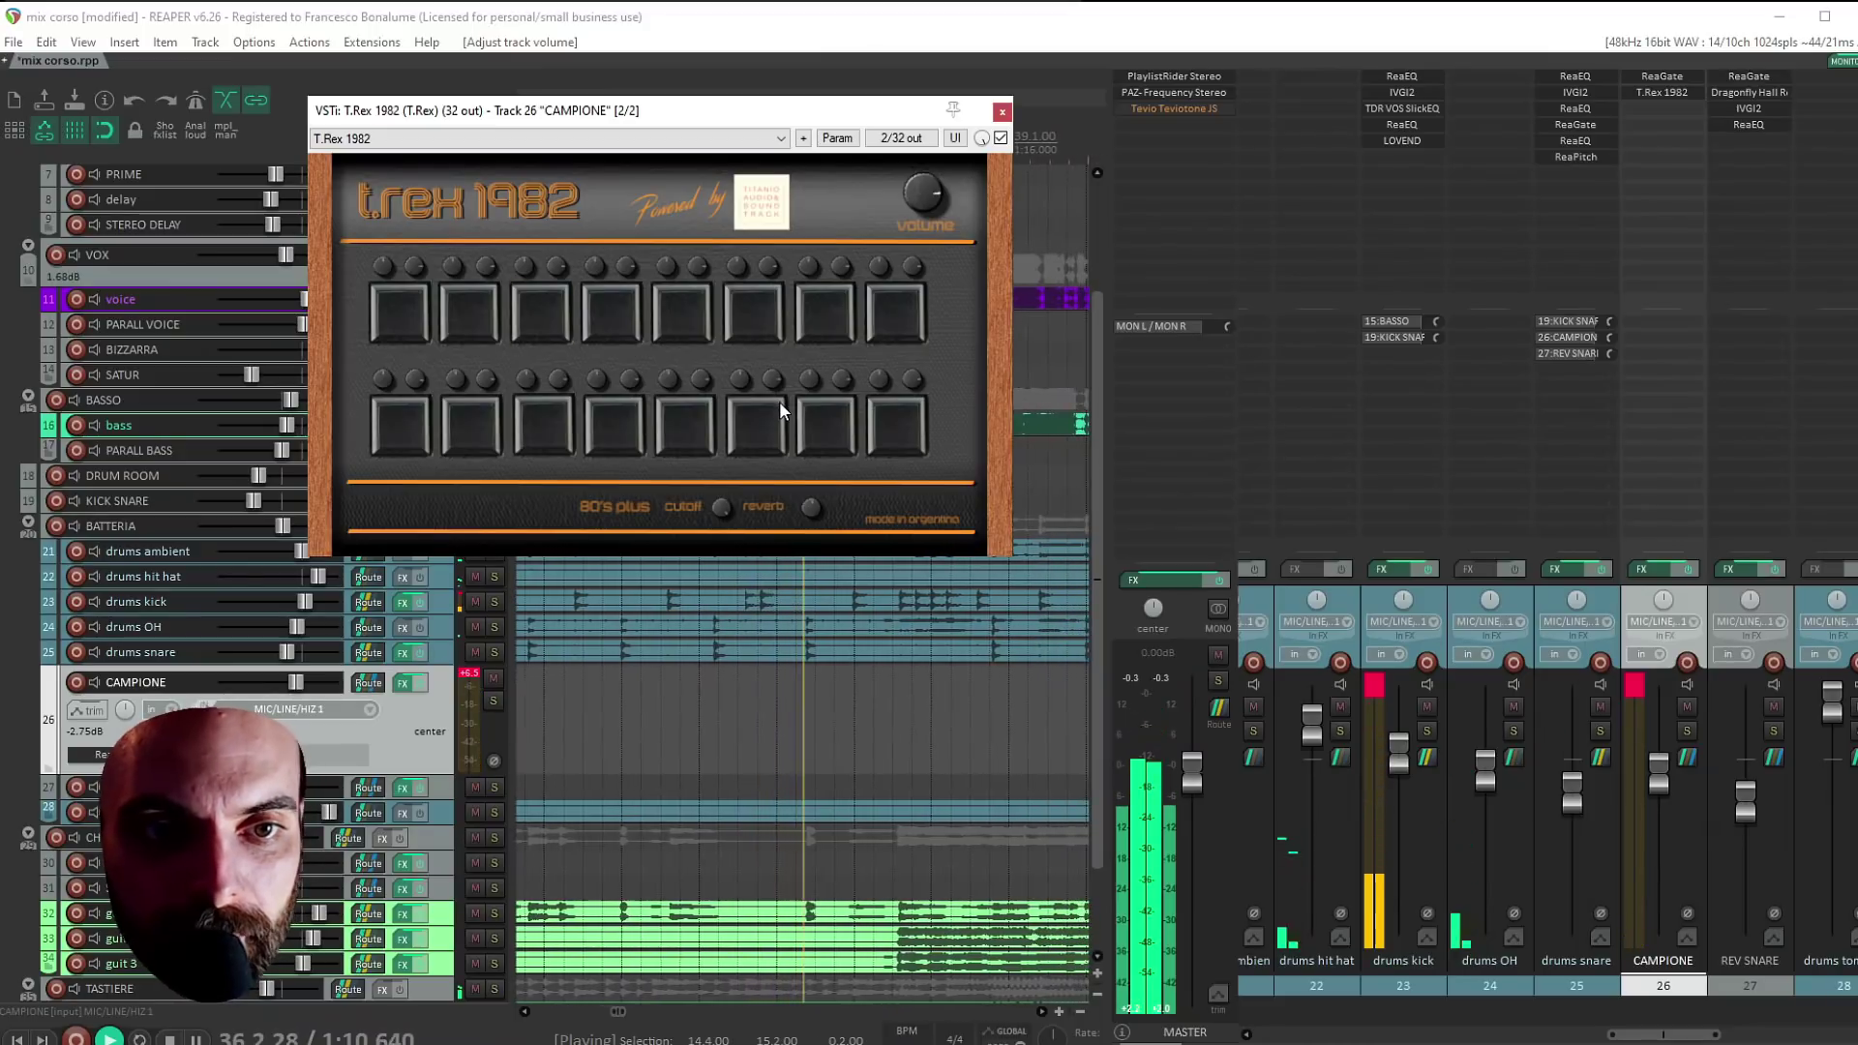
click(996, 112)
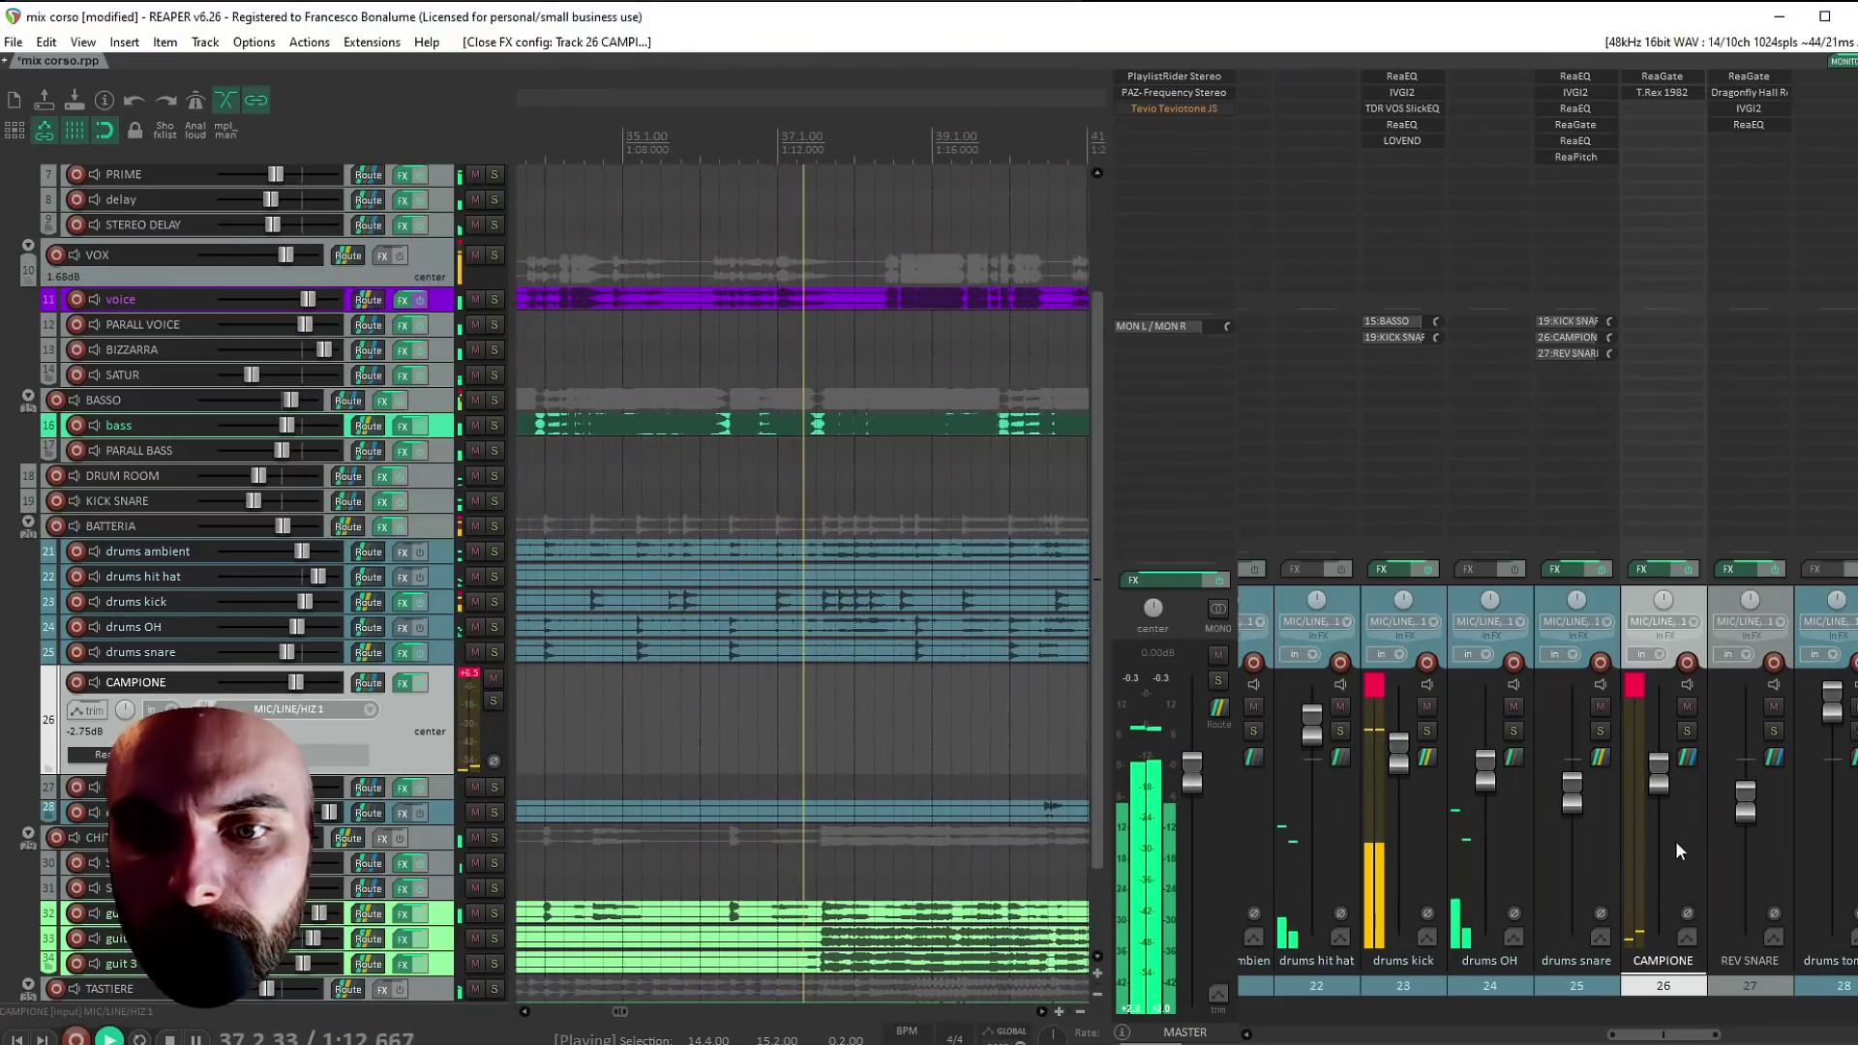
drag(1658, 784, 1663, 792)
key(space)
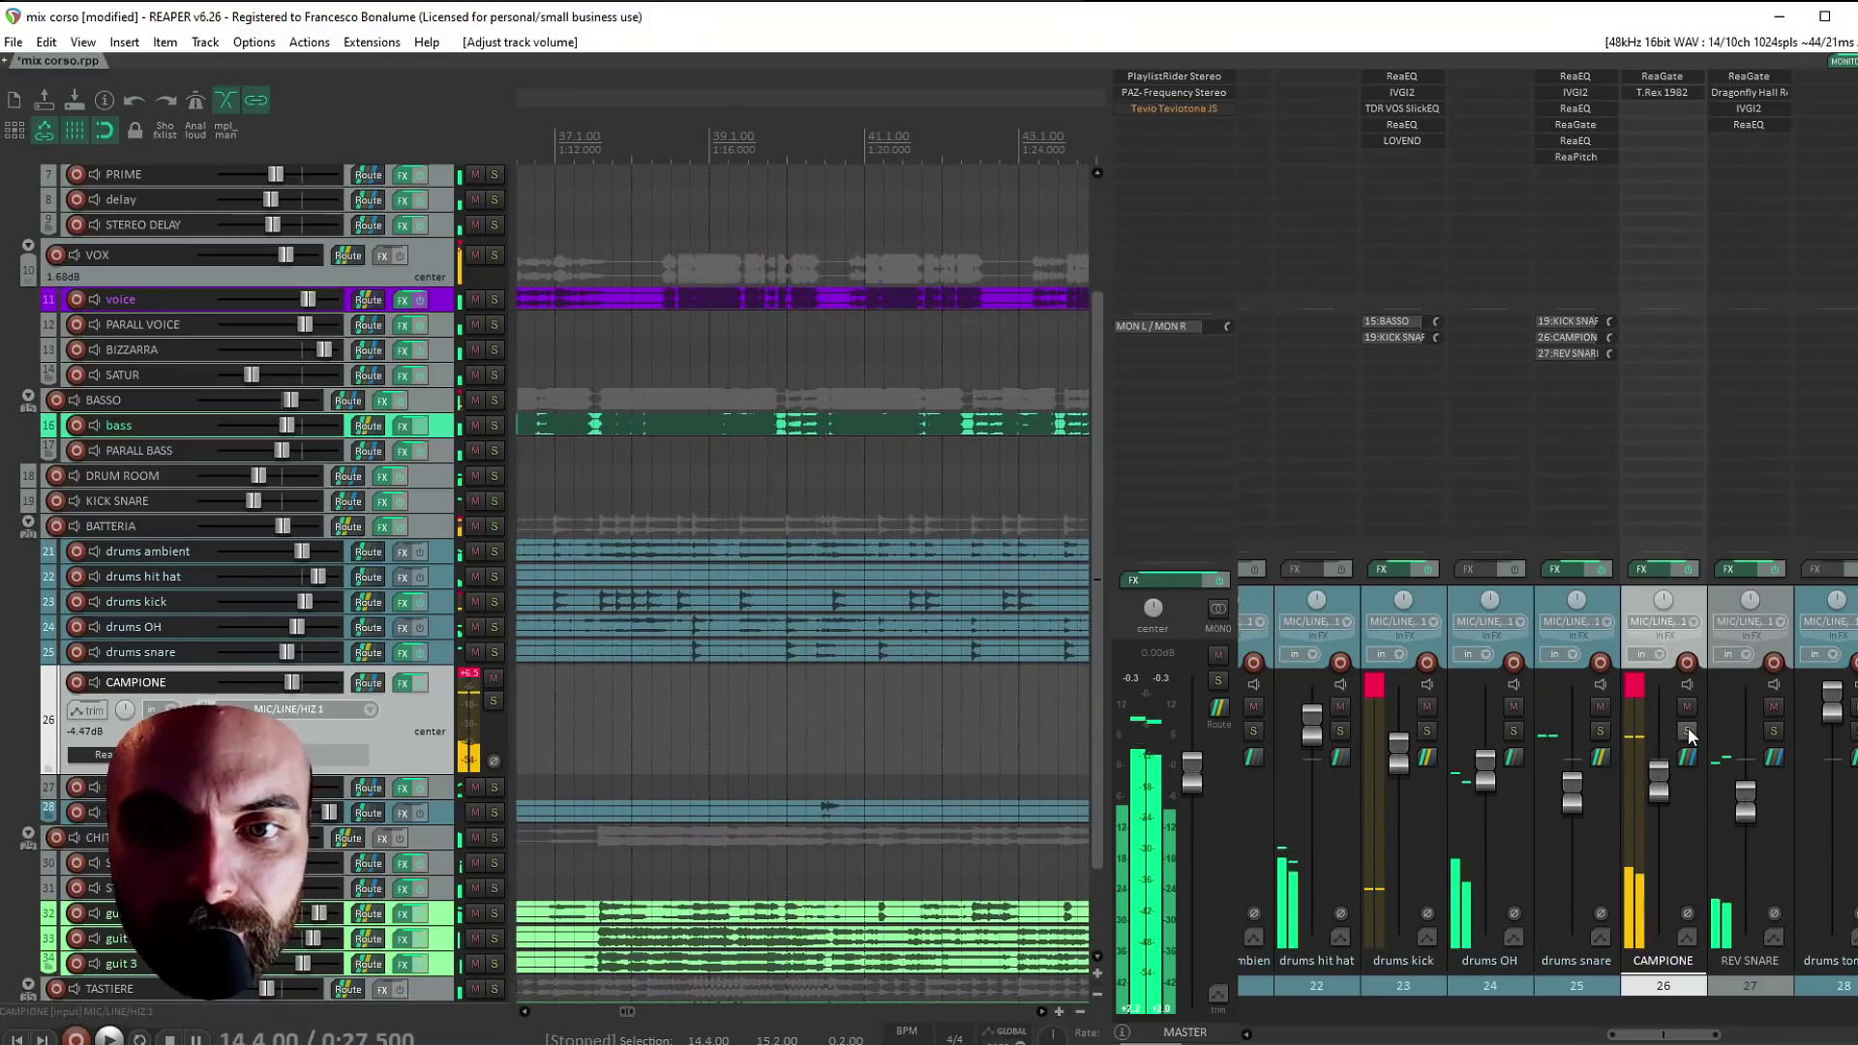
Solo CAMPIONE, insert the dlM sixtyfive a compressor after T.Rex 1982, and set its threshold to -13.90
click(1688, 731)
key(space)
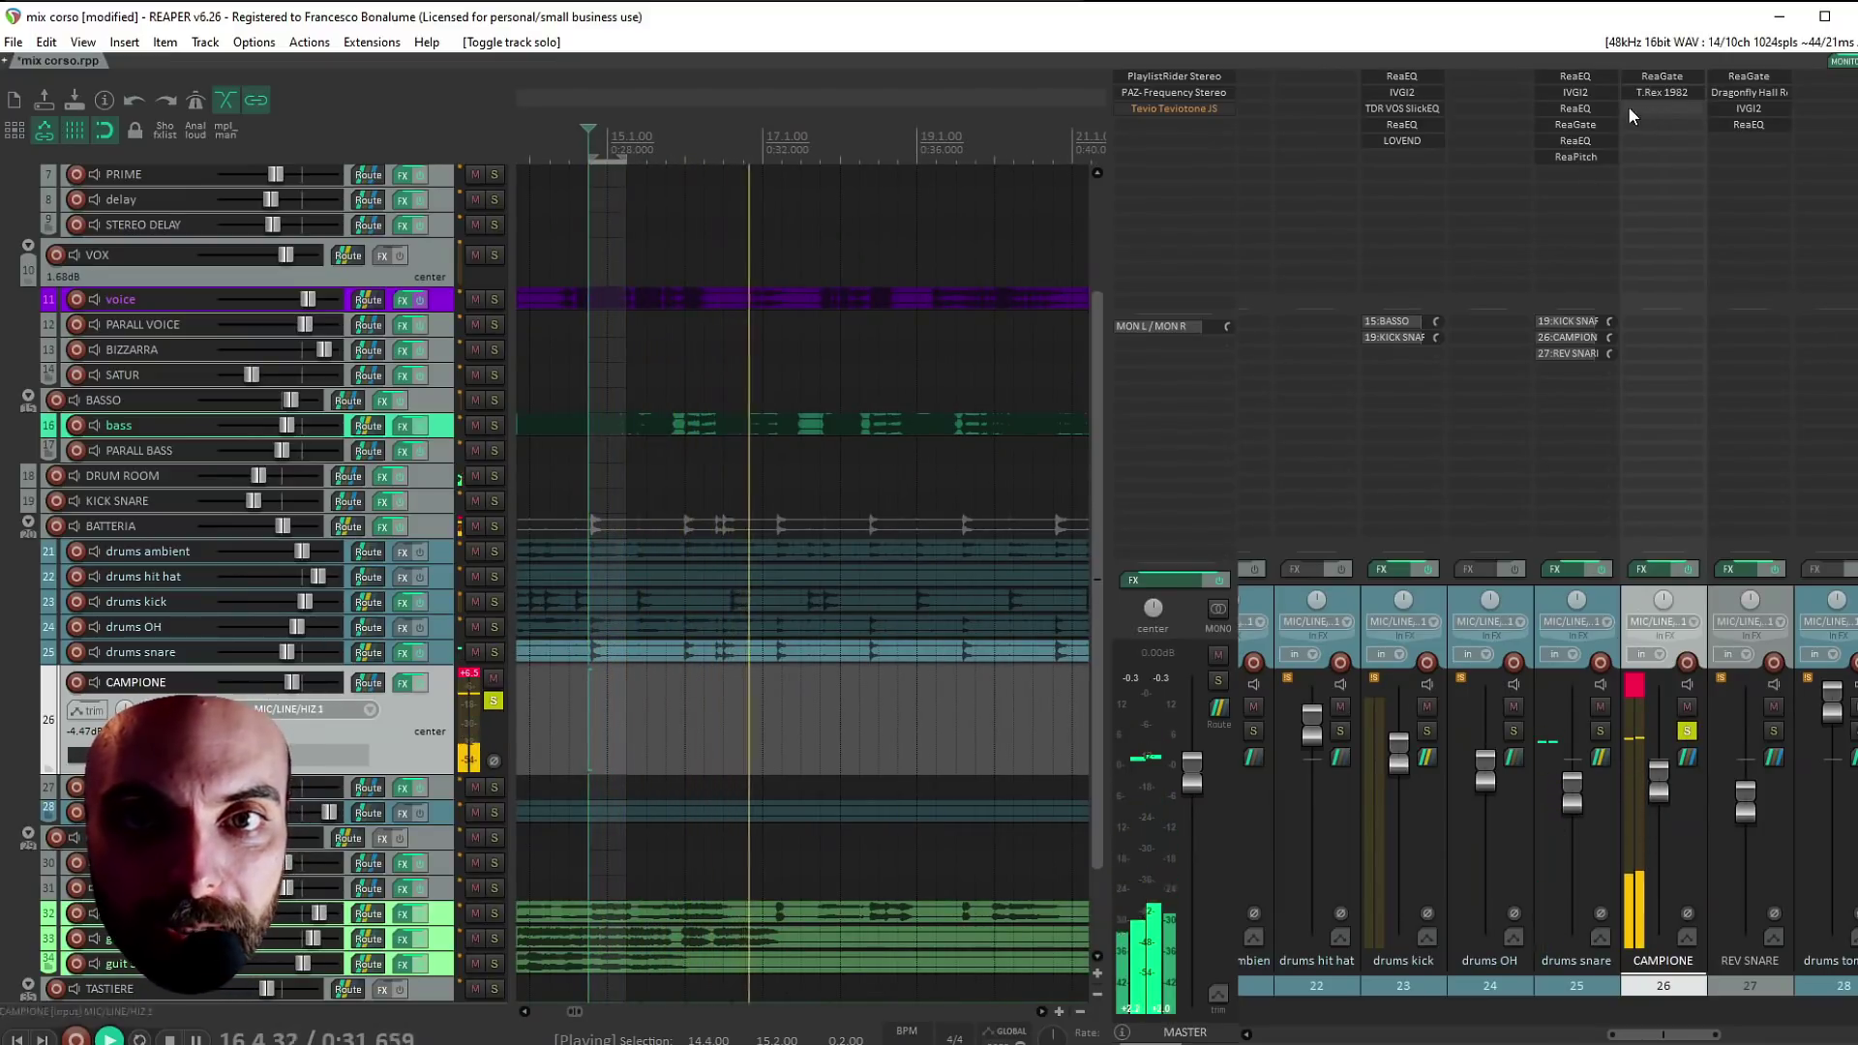
double_click(1664, 113)
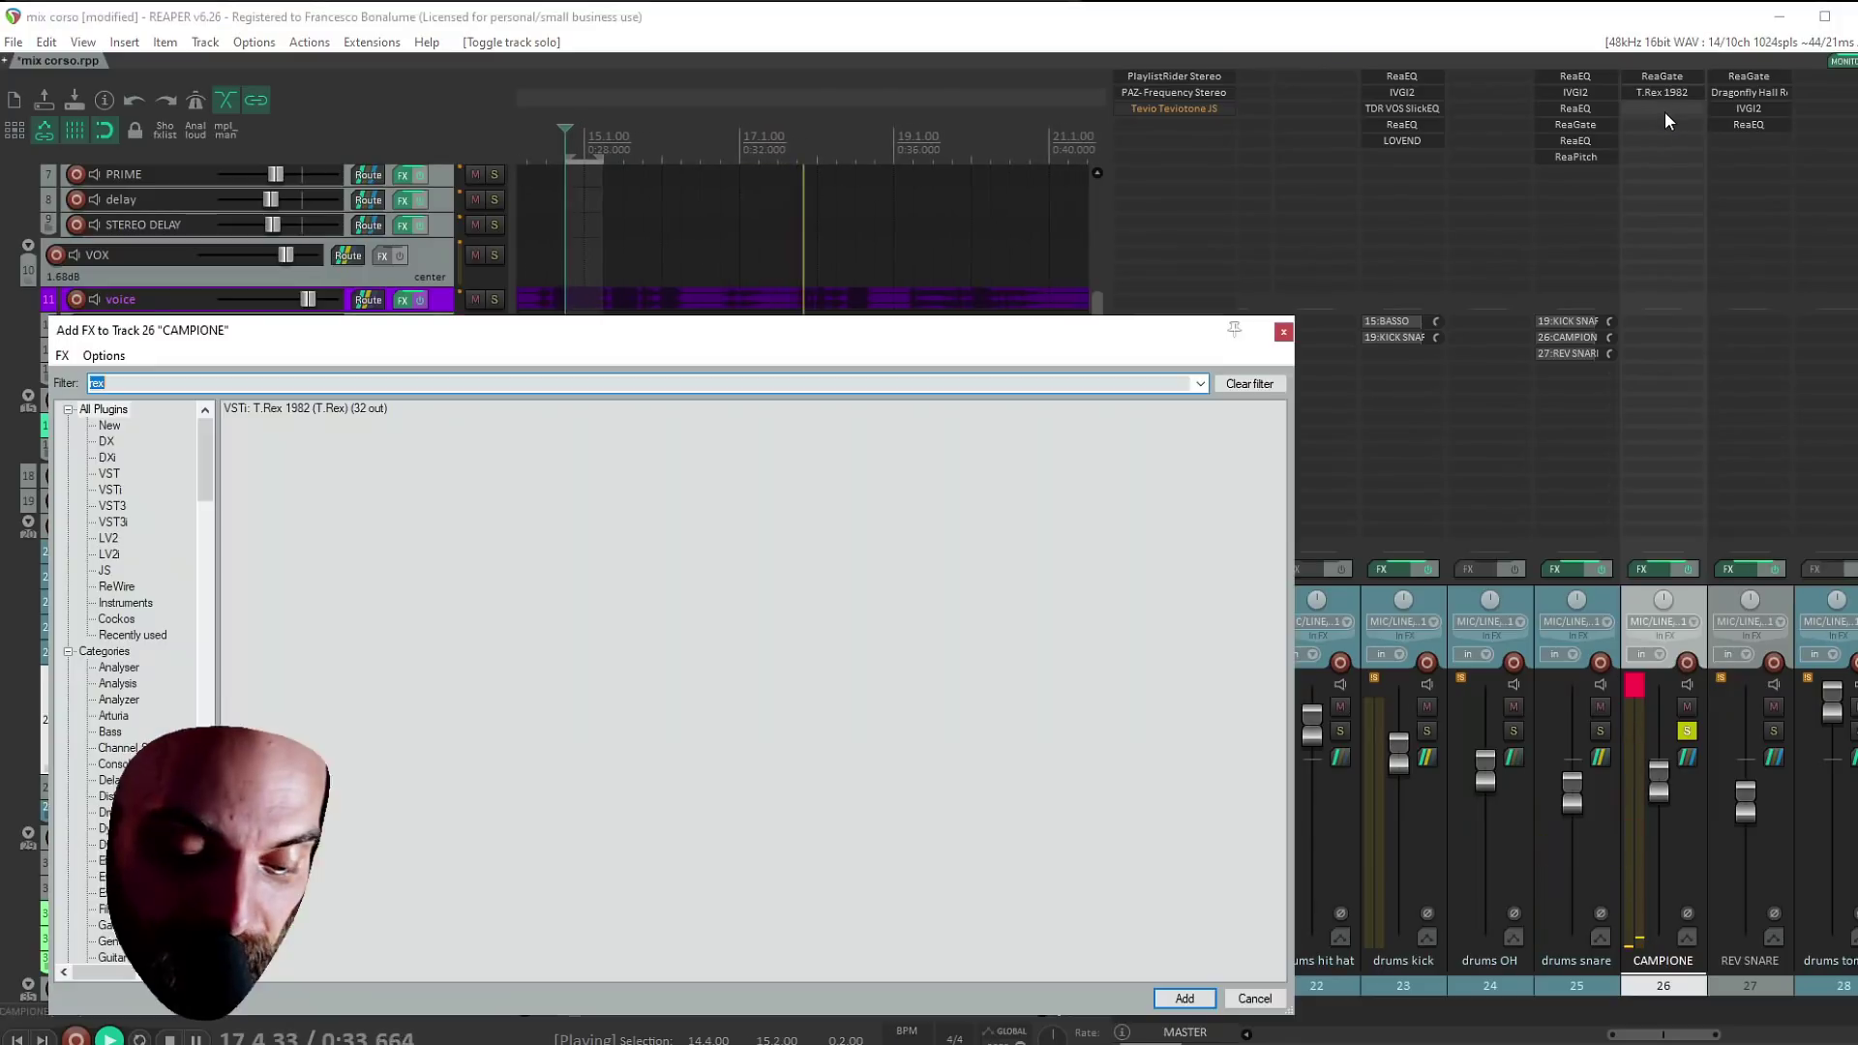
text(sixt)
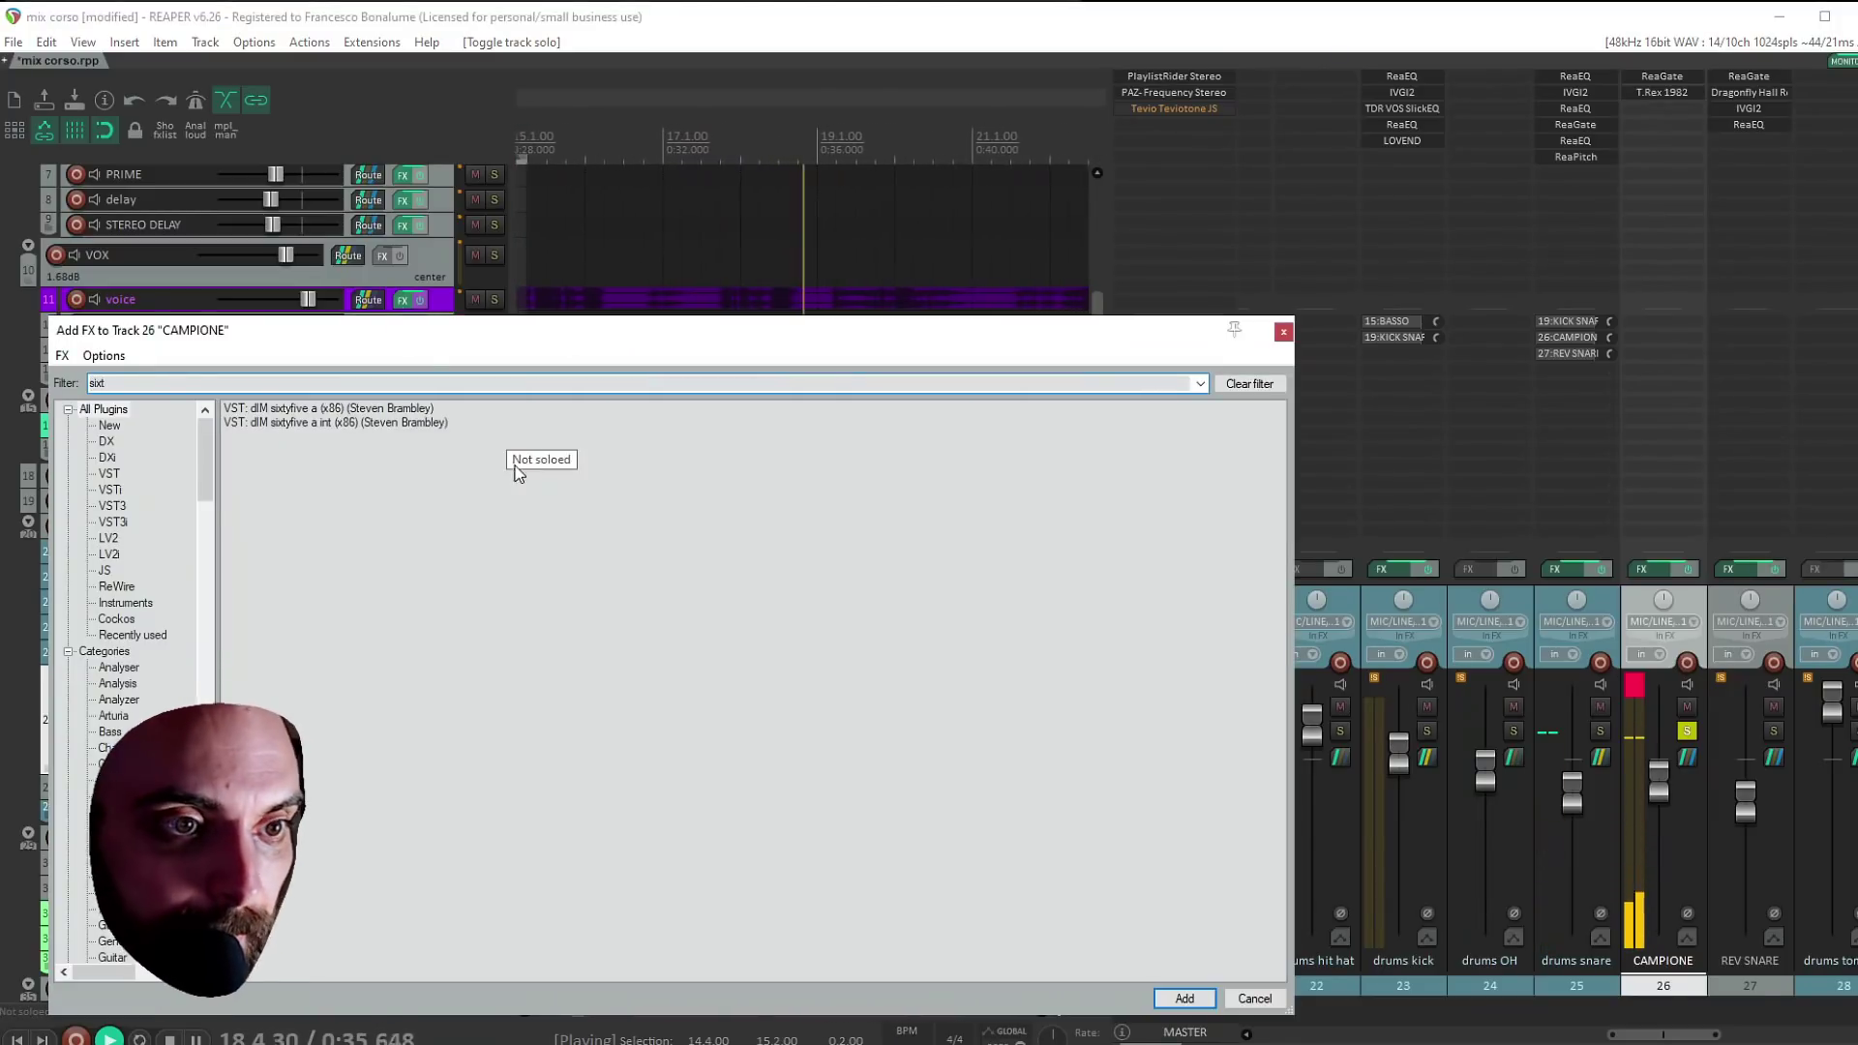
double_click(312, 408)
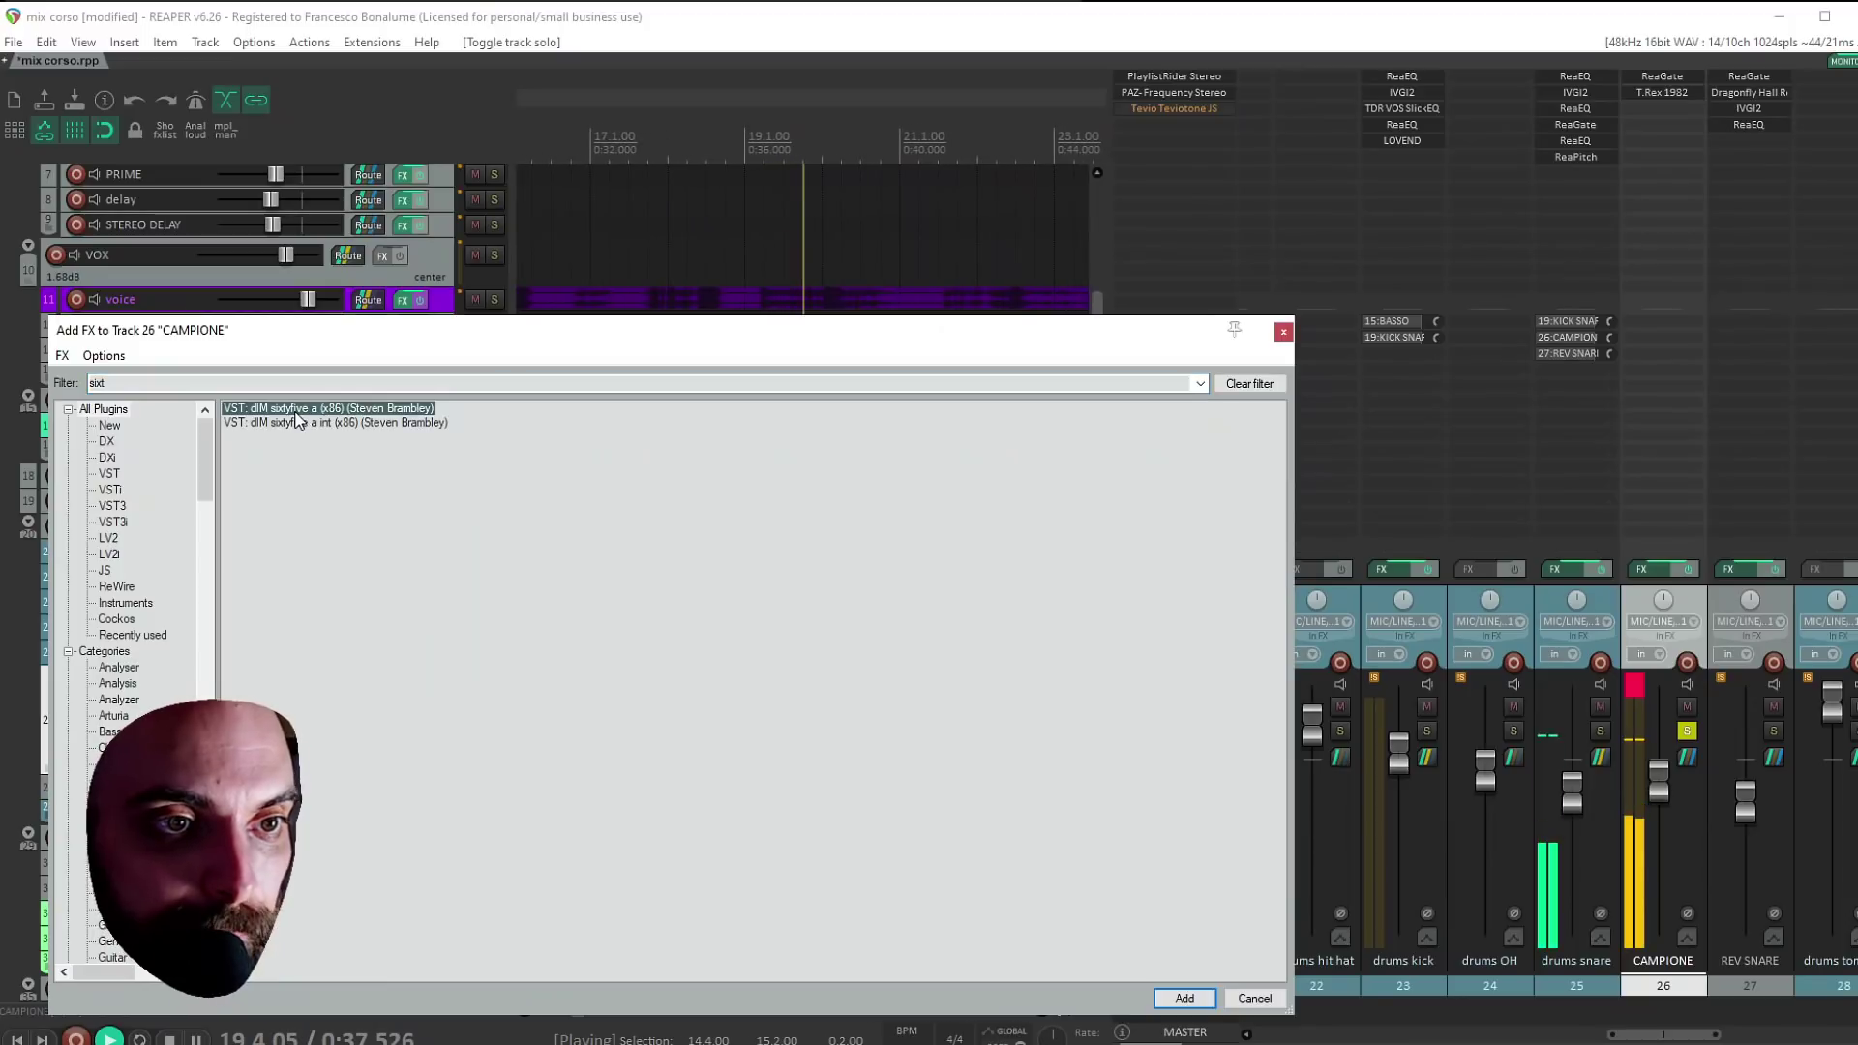
drag(169, 242, 174, 254)
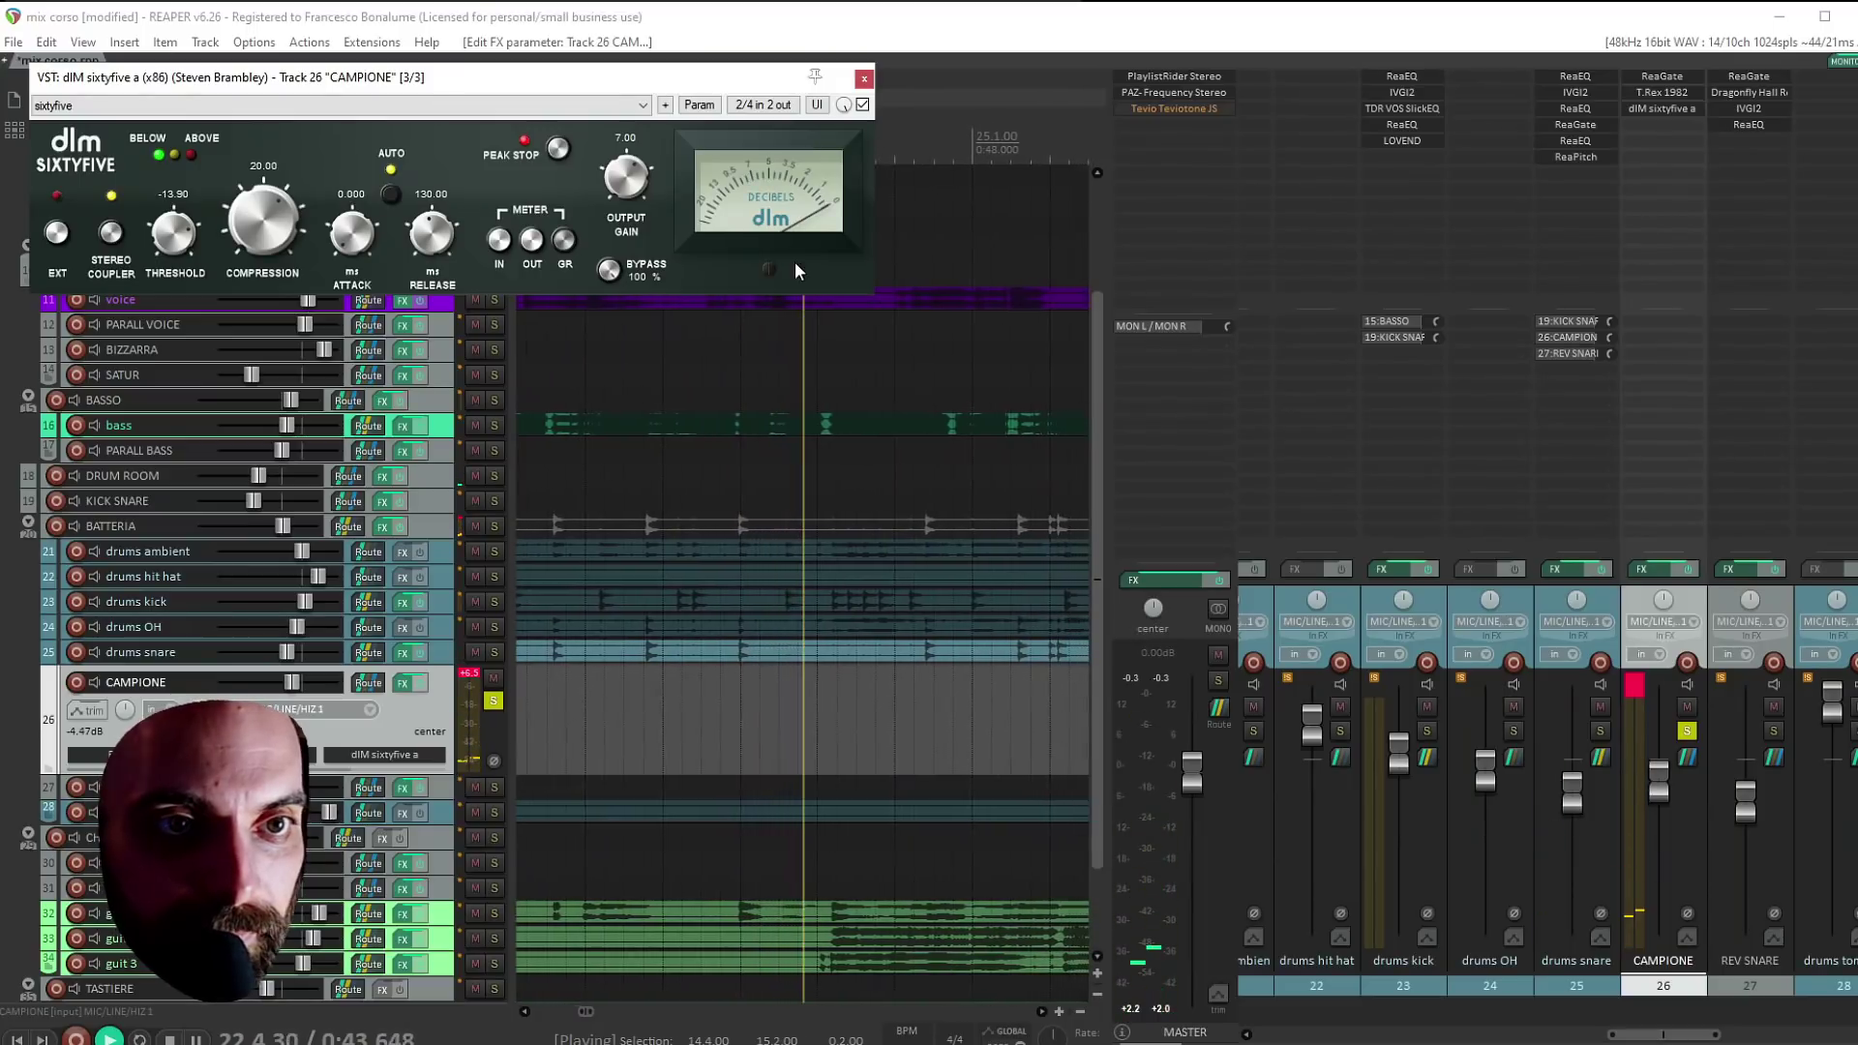
Unsolo CAMPIONE, balance its fader at -4.07 dB, compare the mix with it muted and unmuted, and close the compressor window
click(1687, 731)
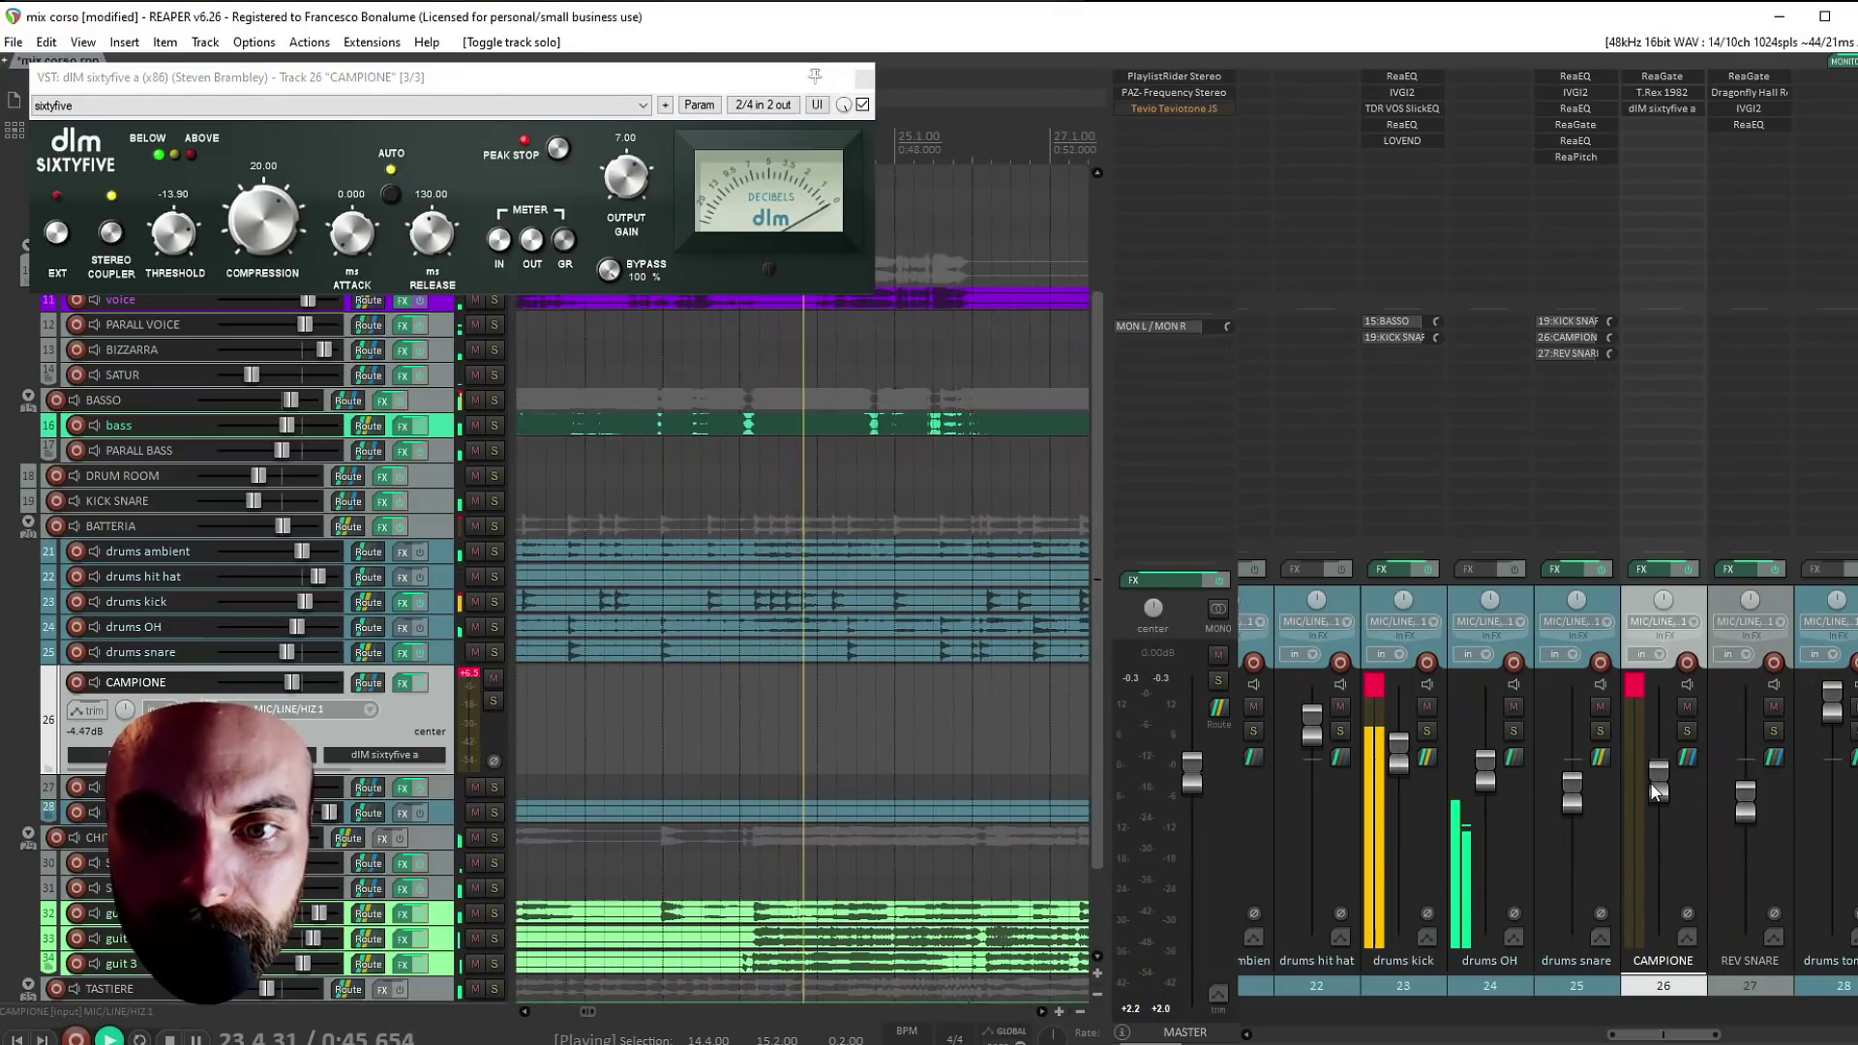
mouse_move(1654, 789)
mouse_down()
mouse_move(1656, 771)
mouse_move(1657, 788)
mouse_up()
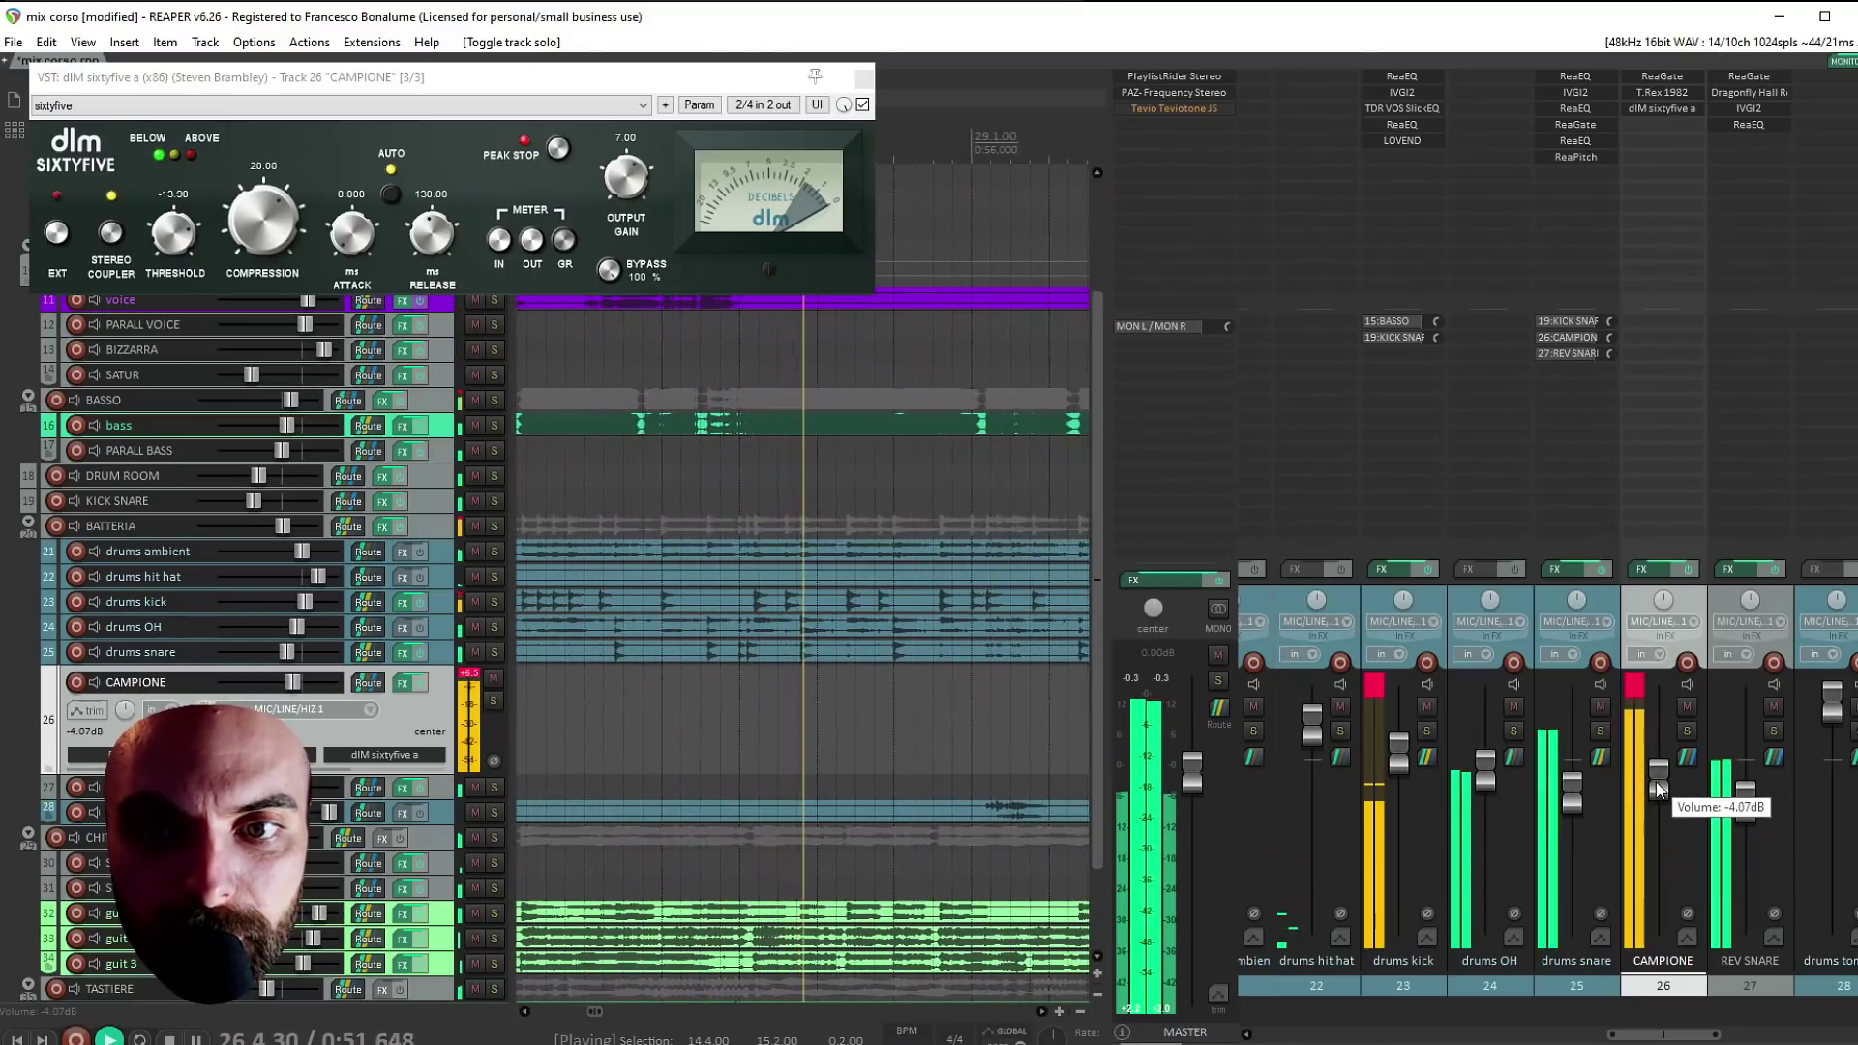
click(1683, 707)
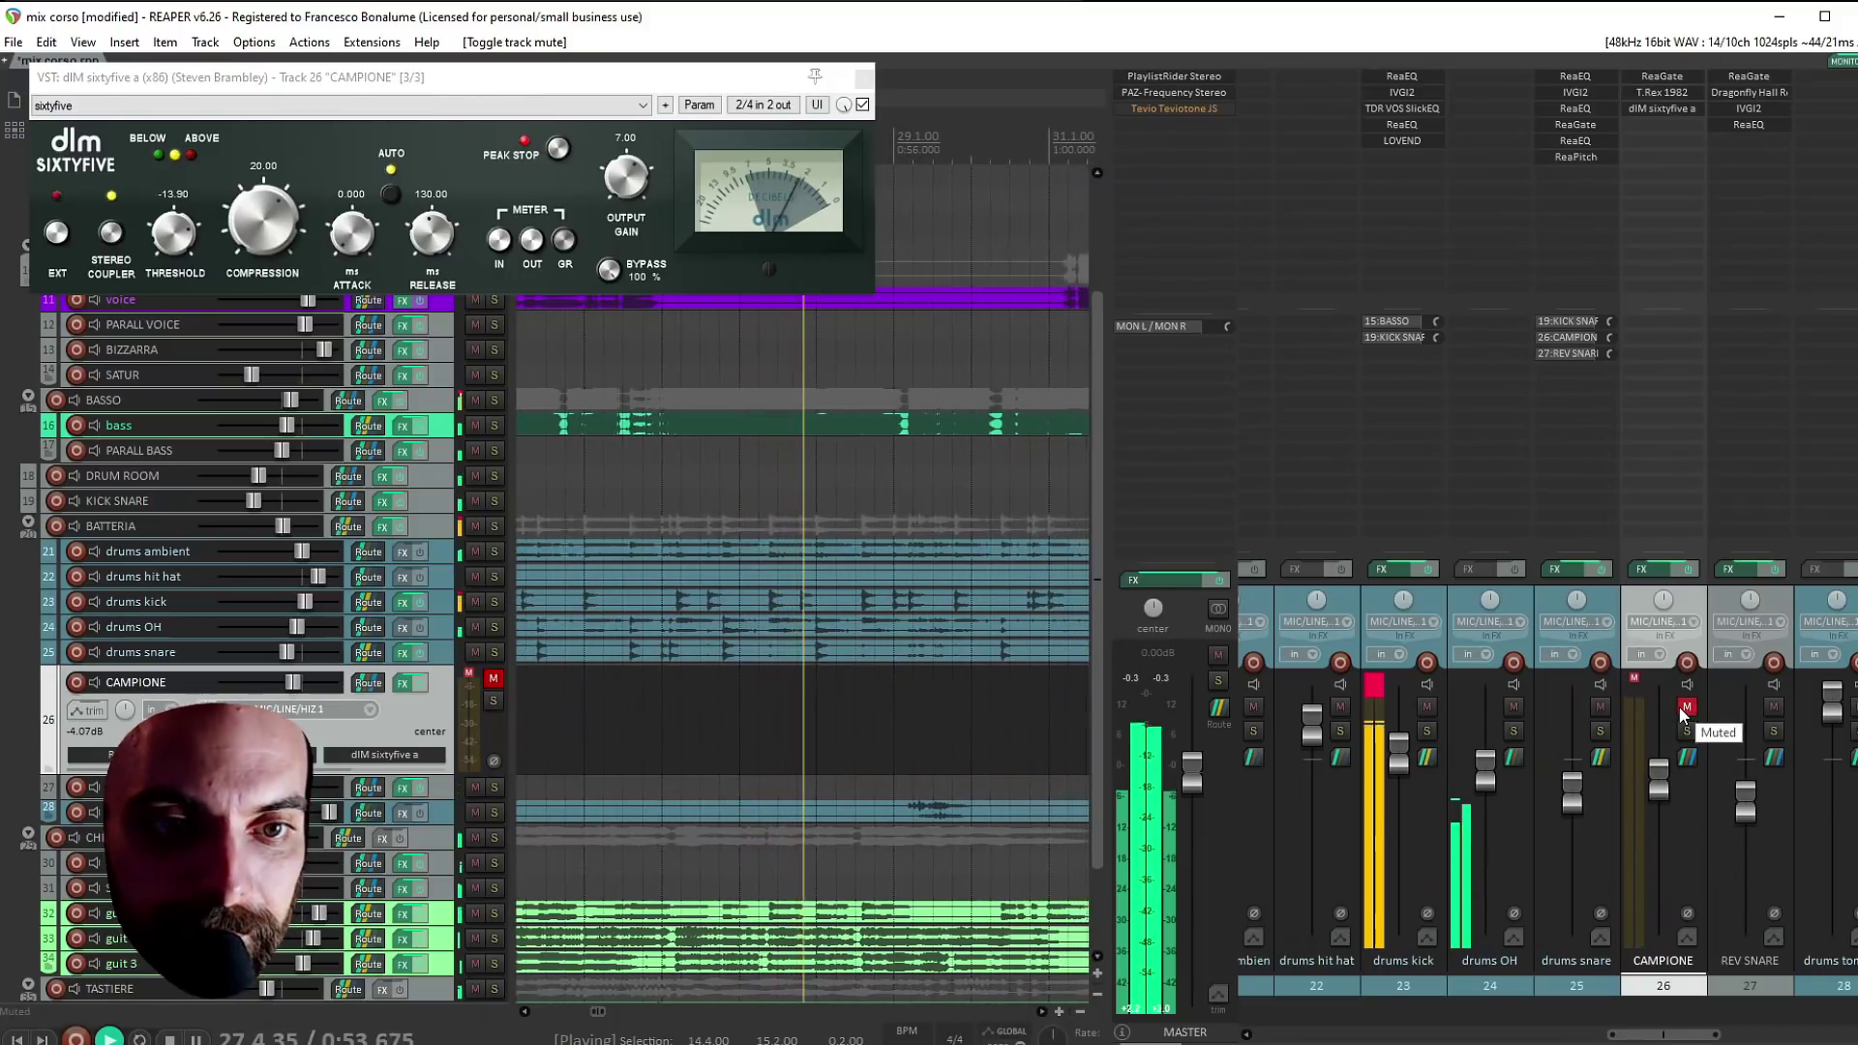
click(1684, 708)
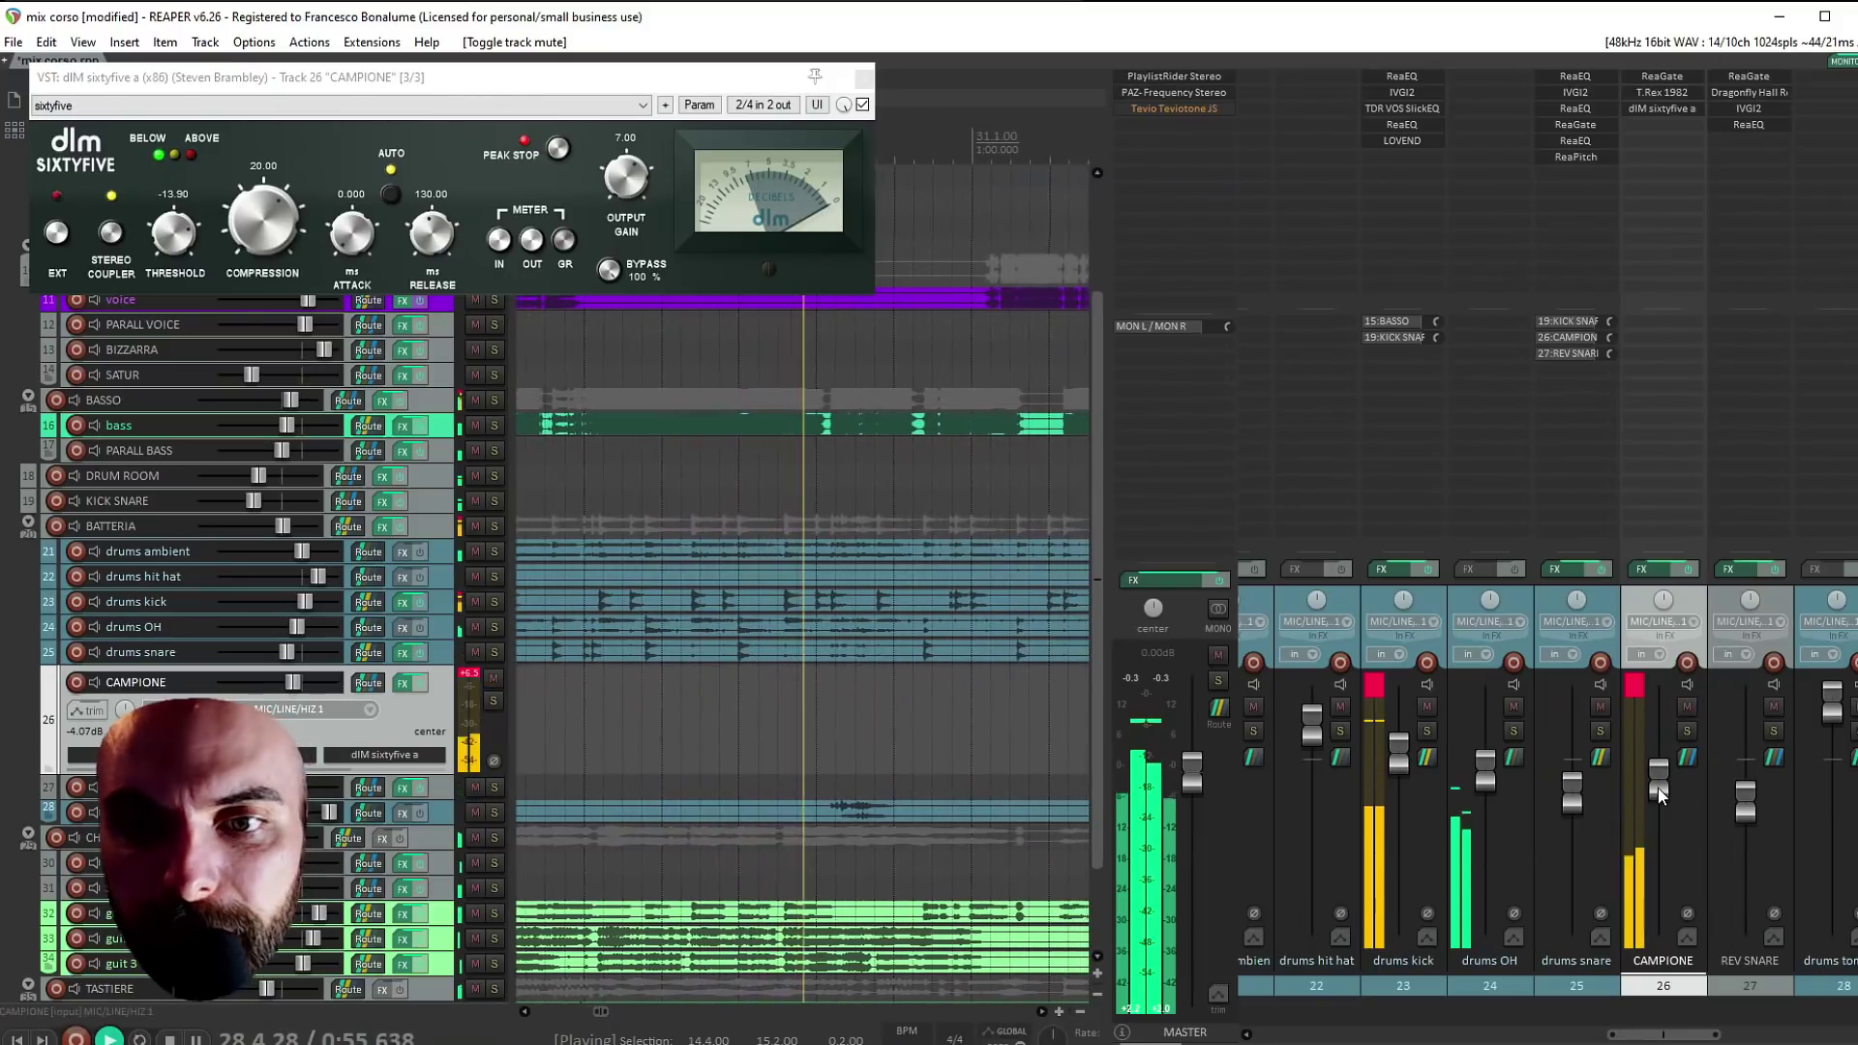
drag(1658, 786, 1659, 785)
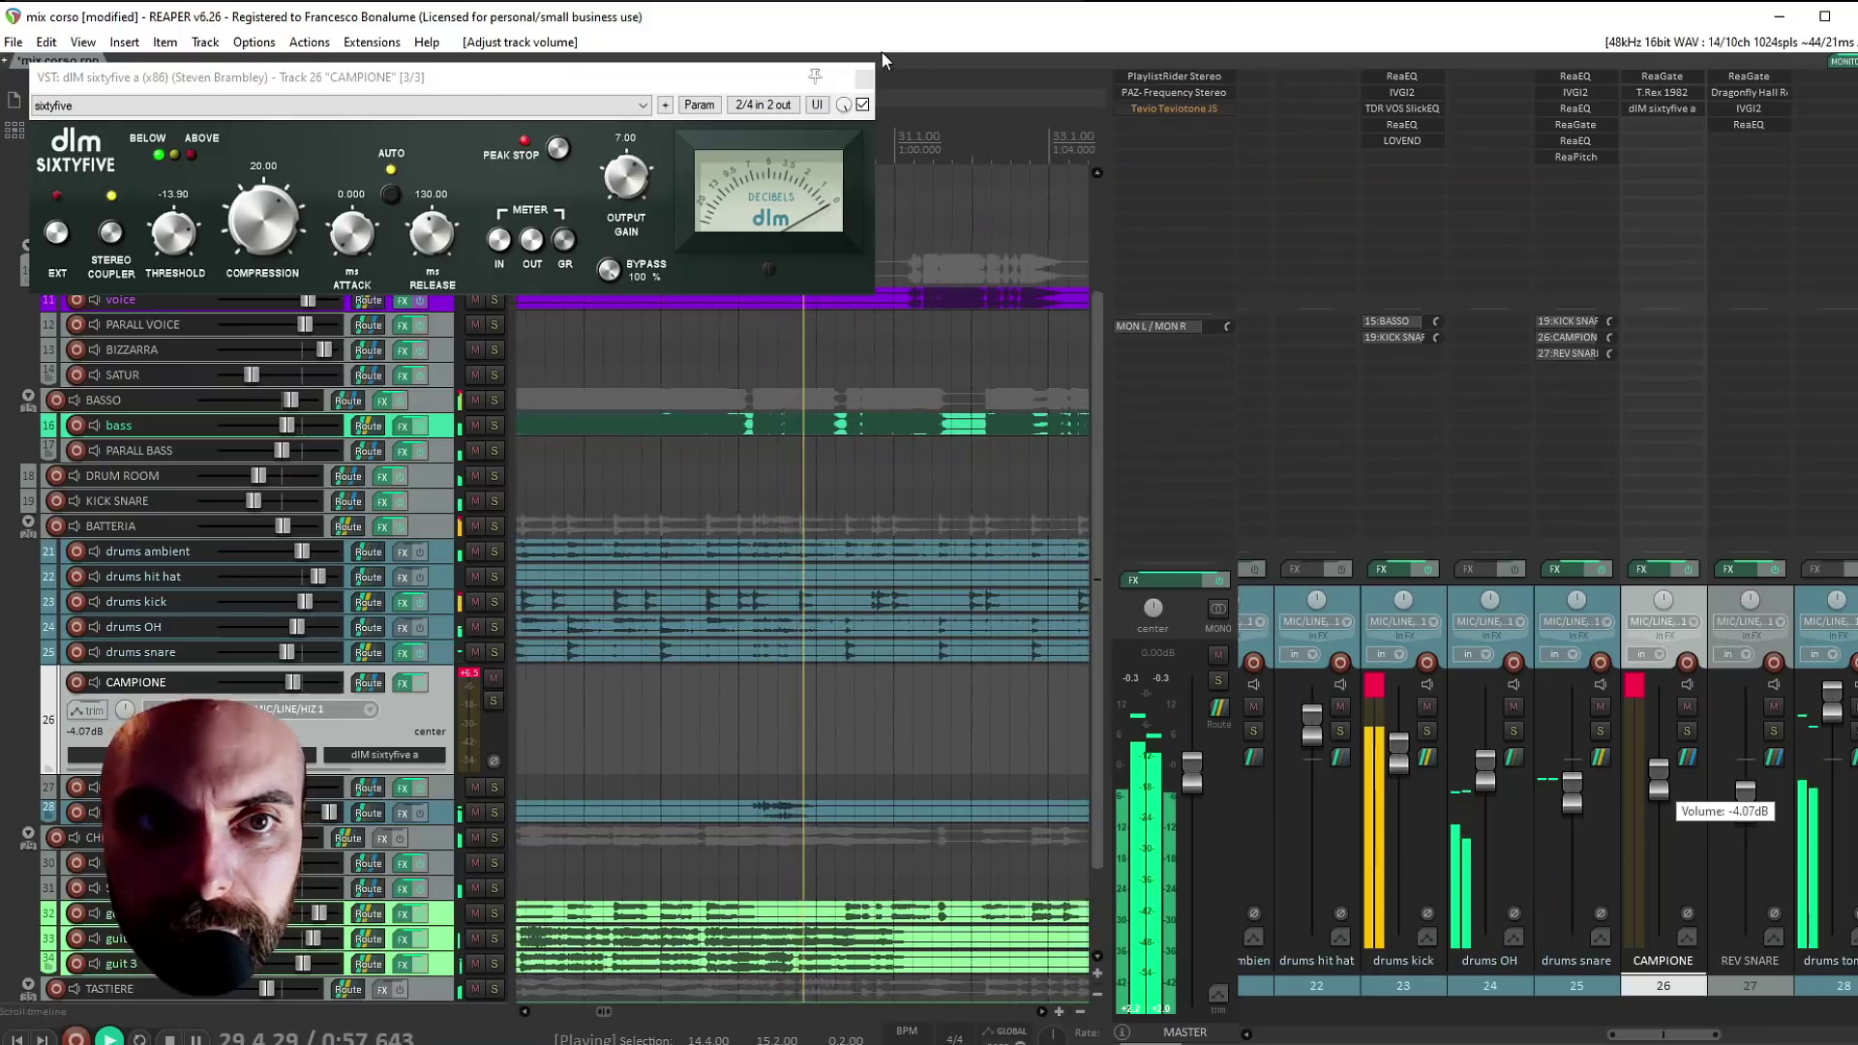
click(862, 76)
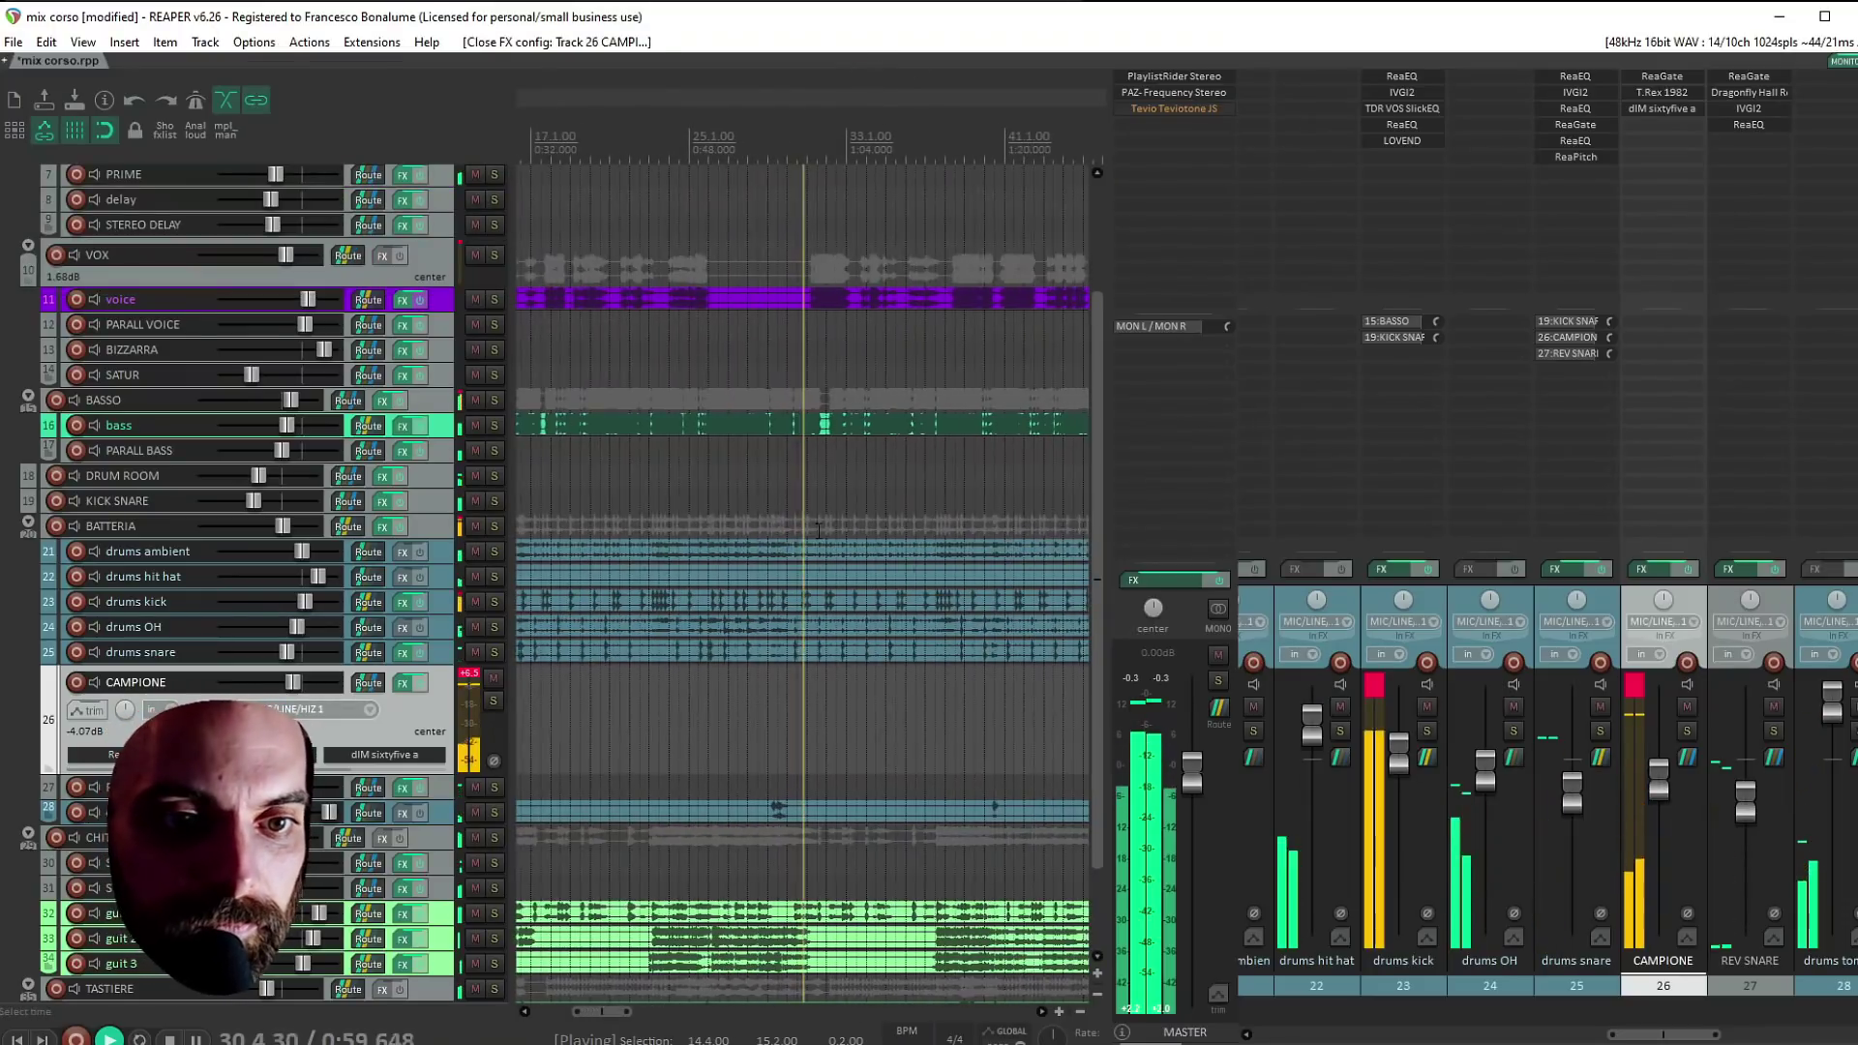
Solo only drums kick during playback and add a new track directly below it
scroll(787, 627, down, 5)
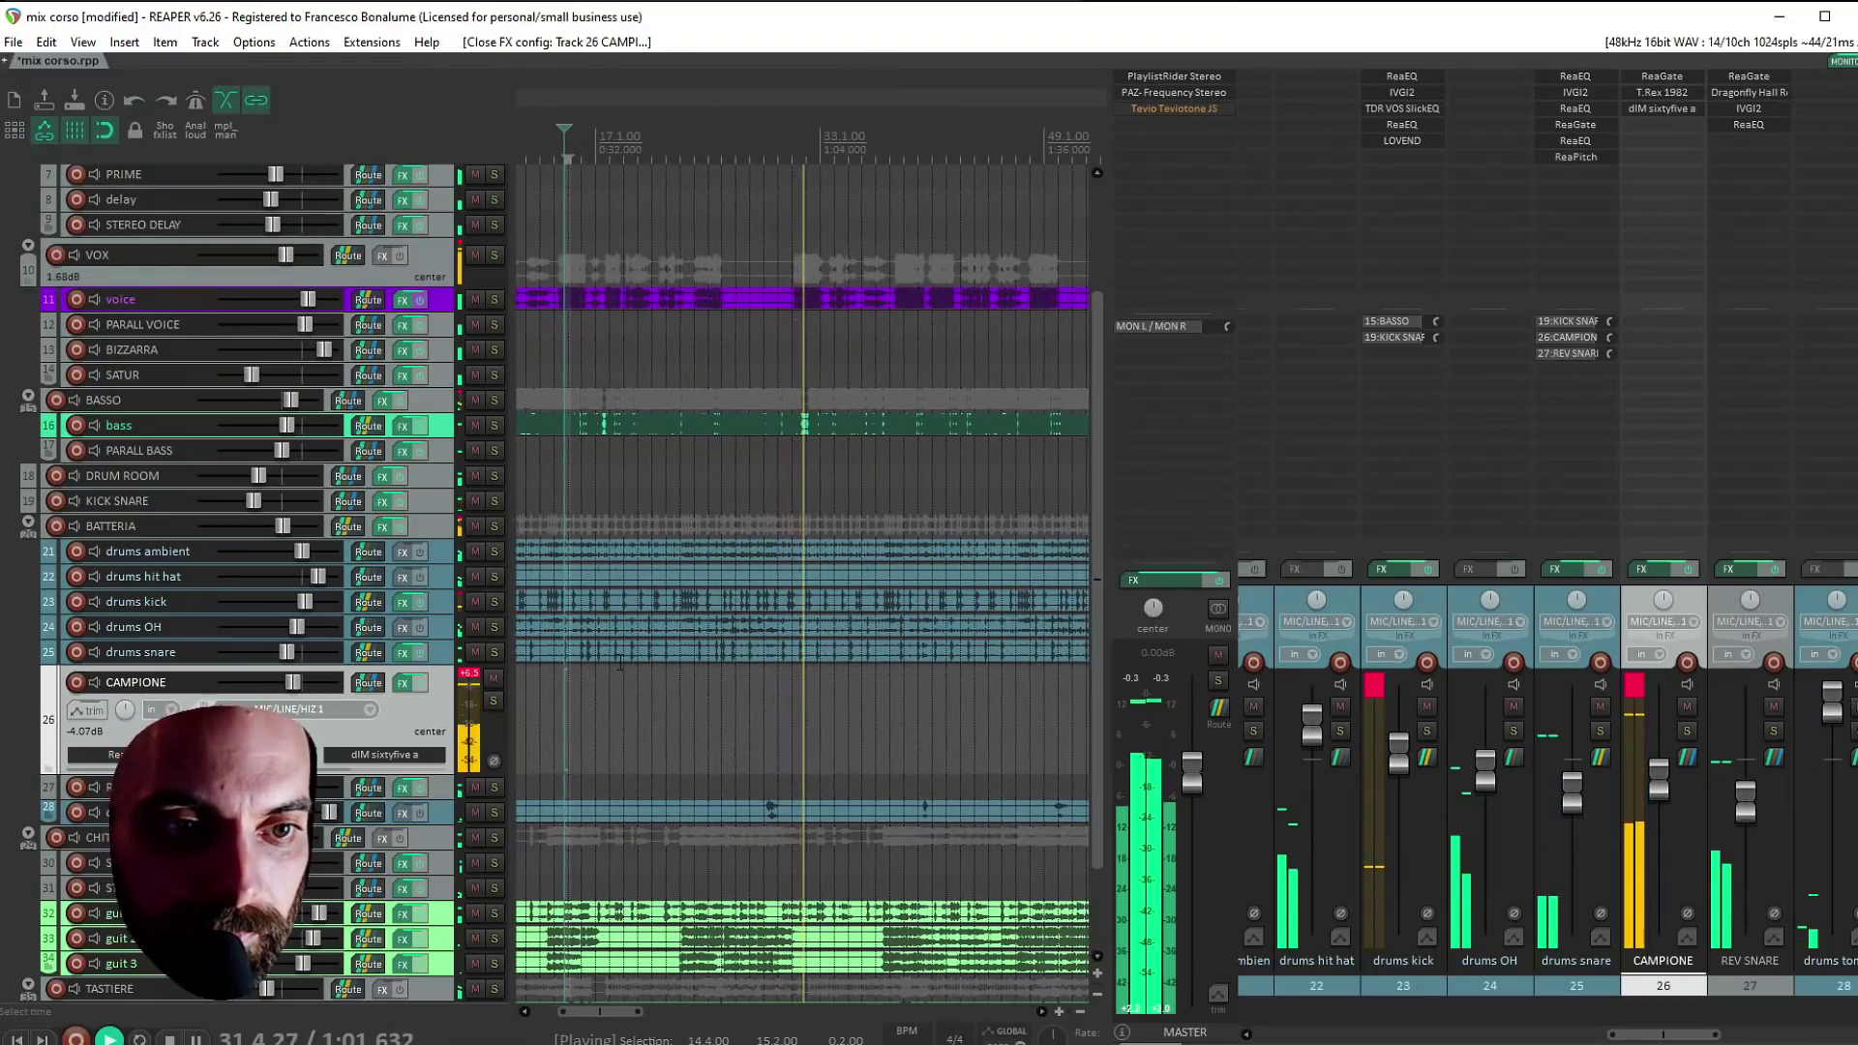
key(space)
ctrl+alt+click(494, 602)
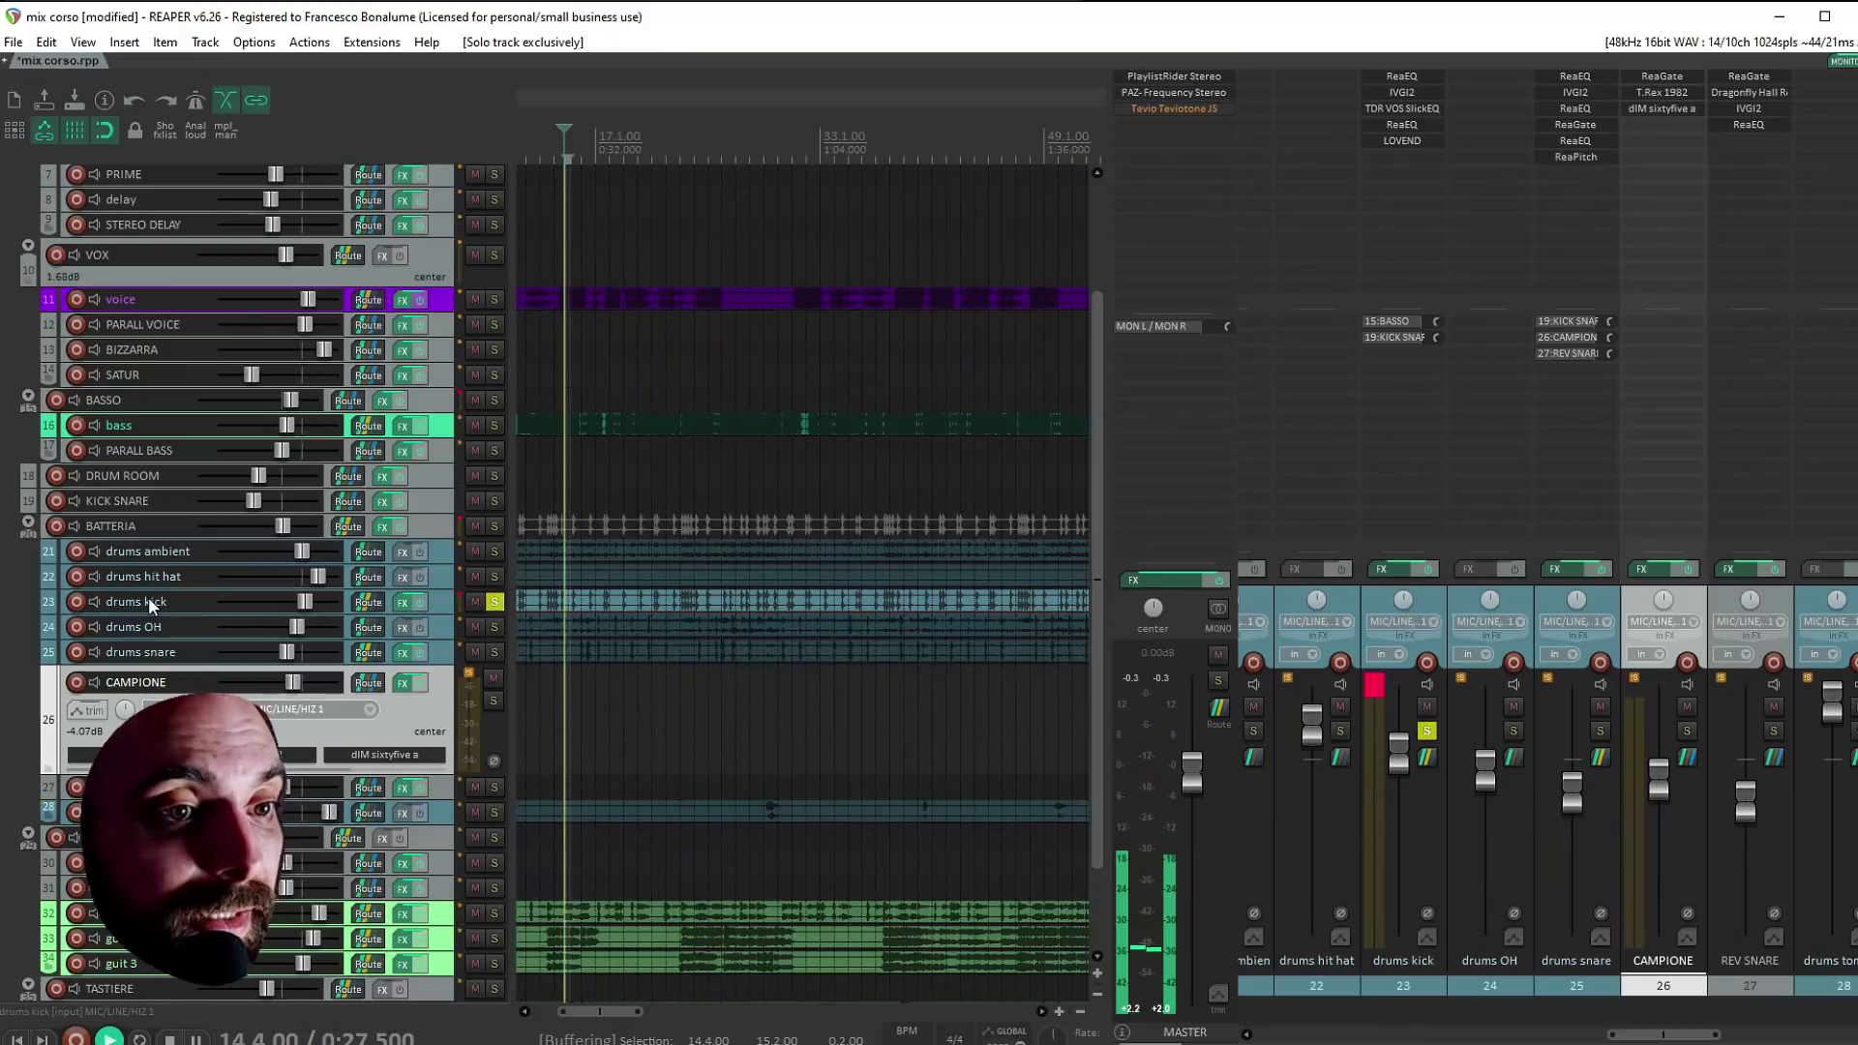
key(space)
key(ctrl+t)
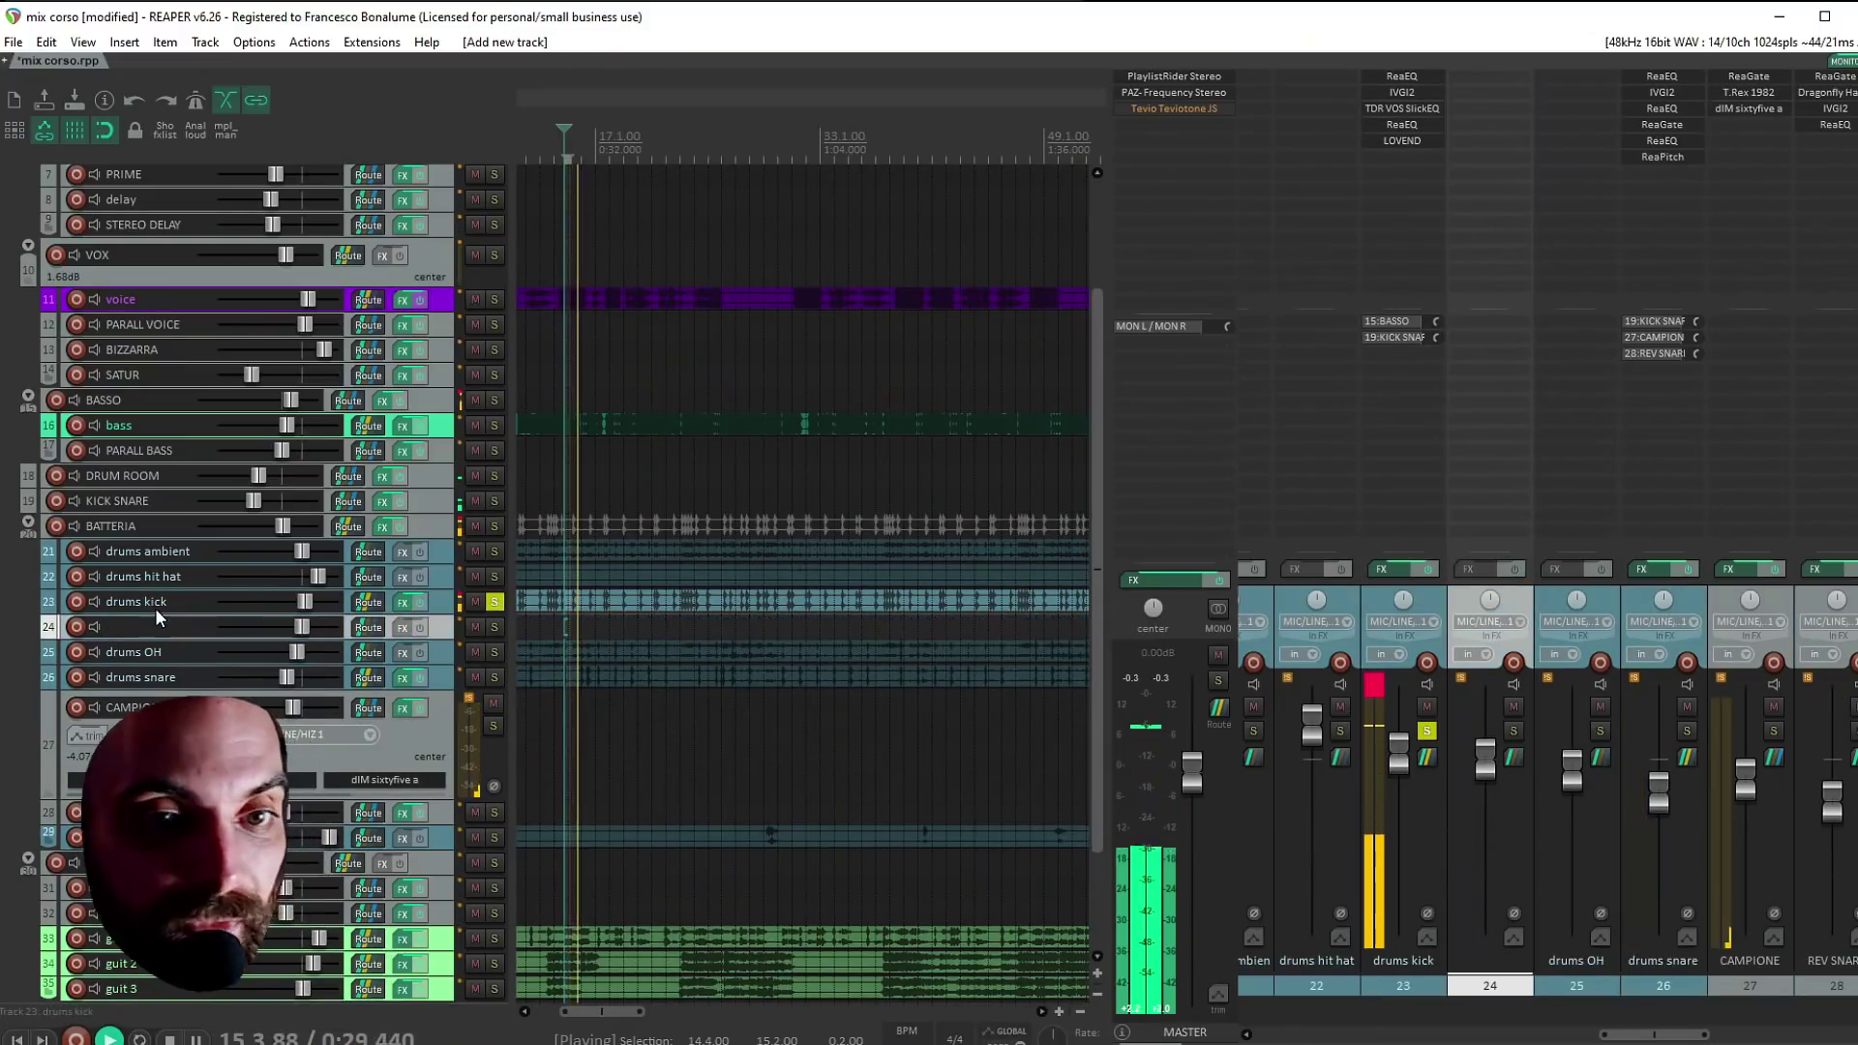
Insert ReaGate on the new track 24, enable sending MIDI on open/close, and stop playback
double_click(1485, 77)
text(g)
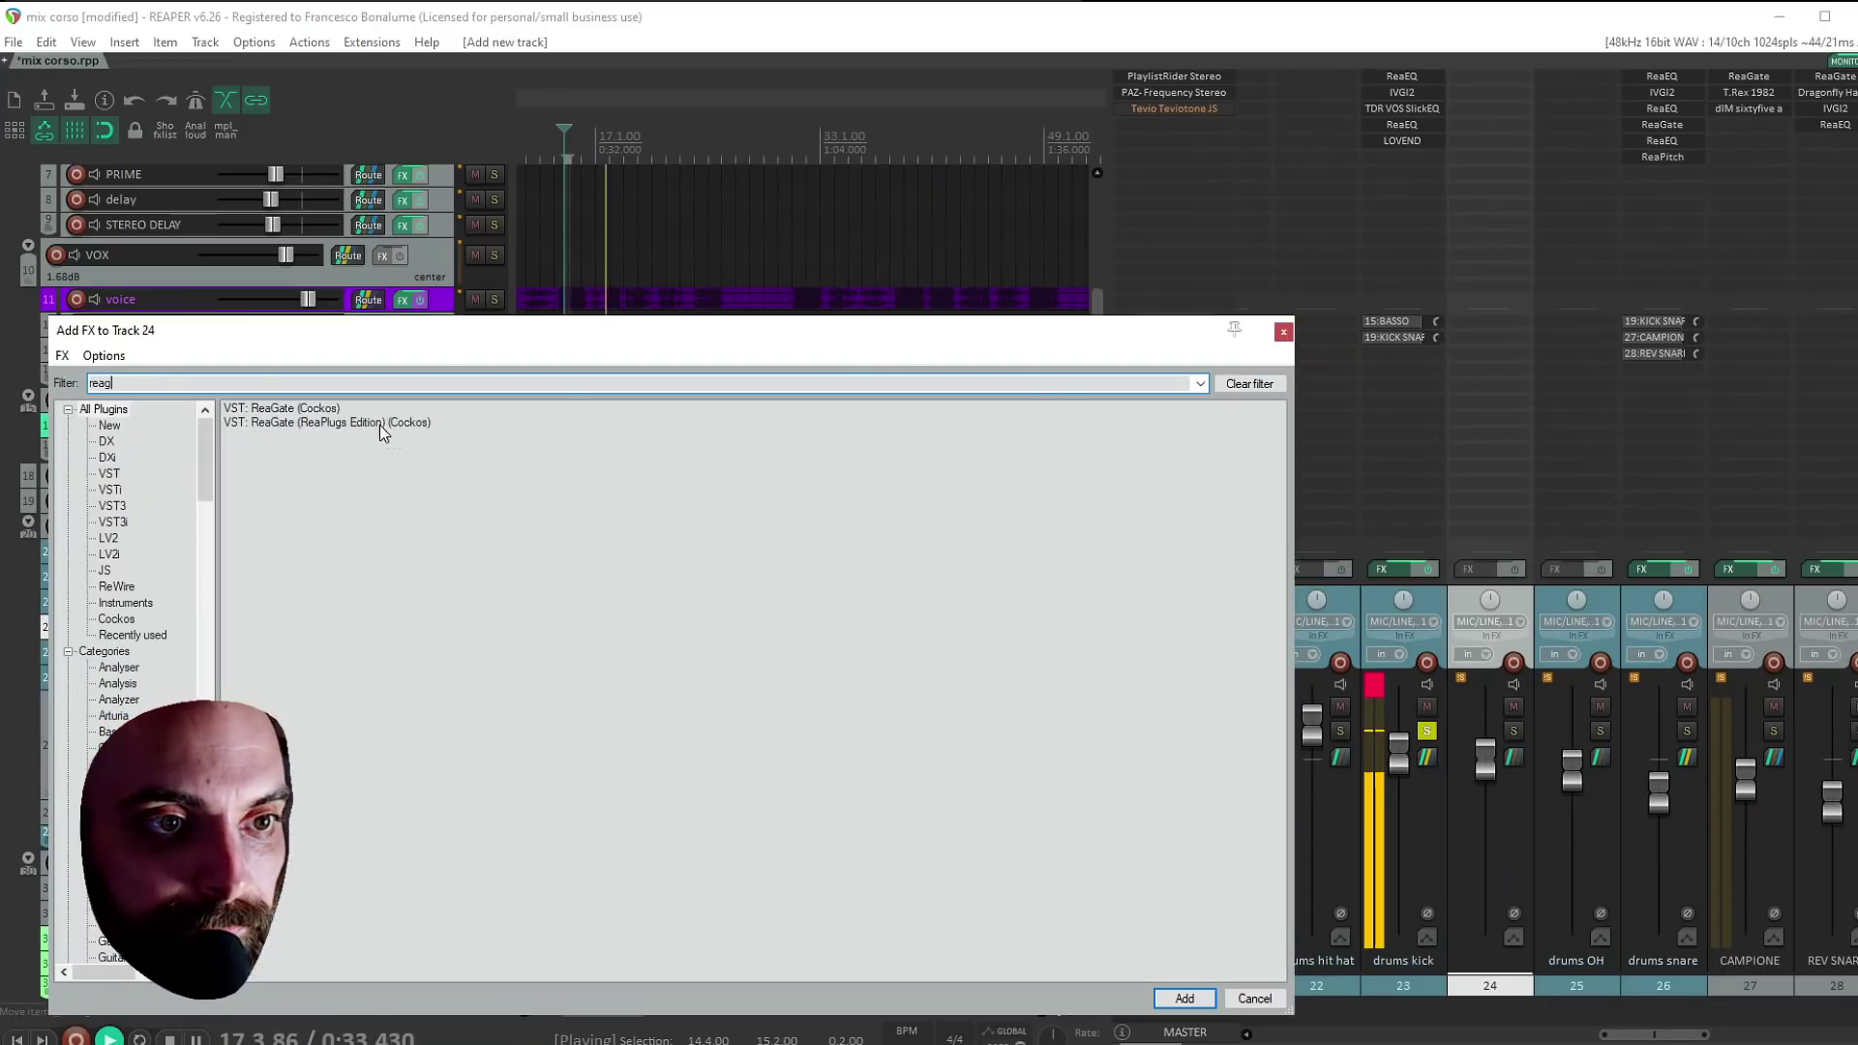
double_click(310, 408)
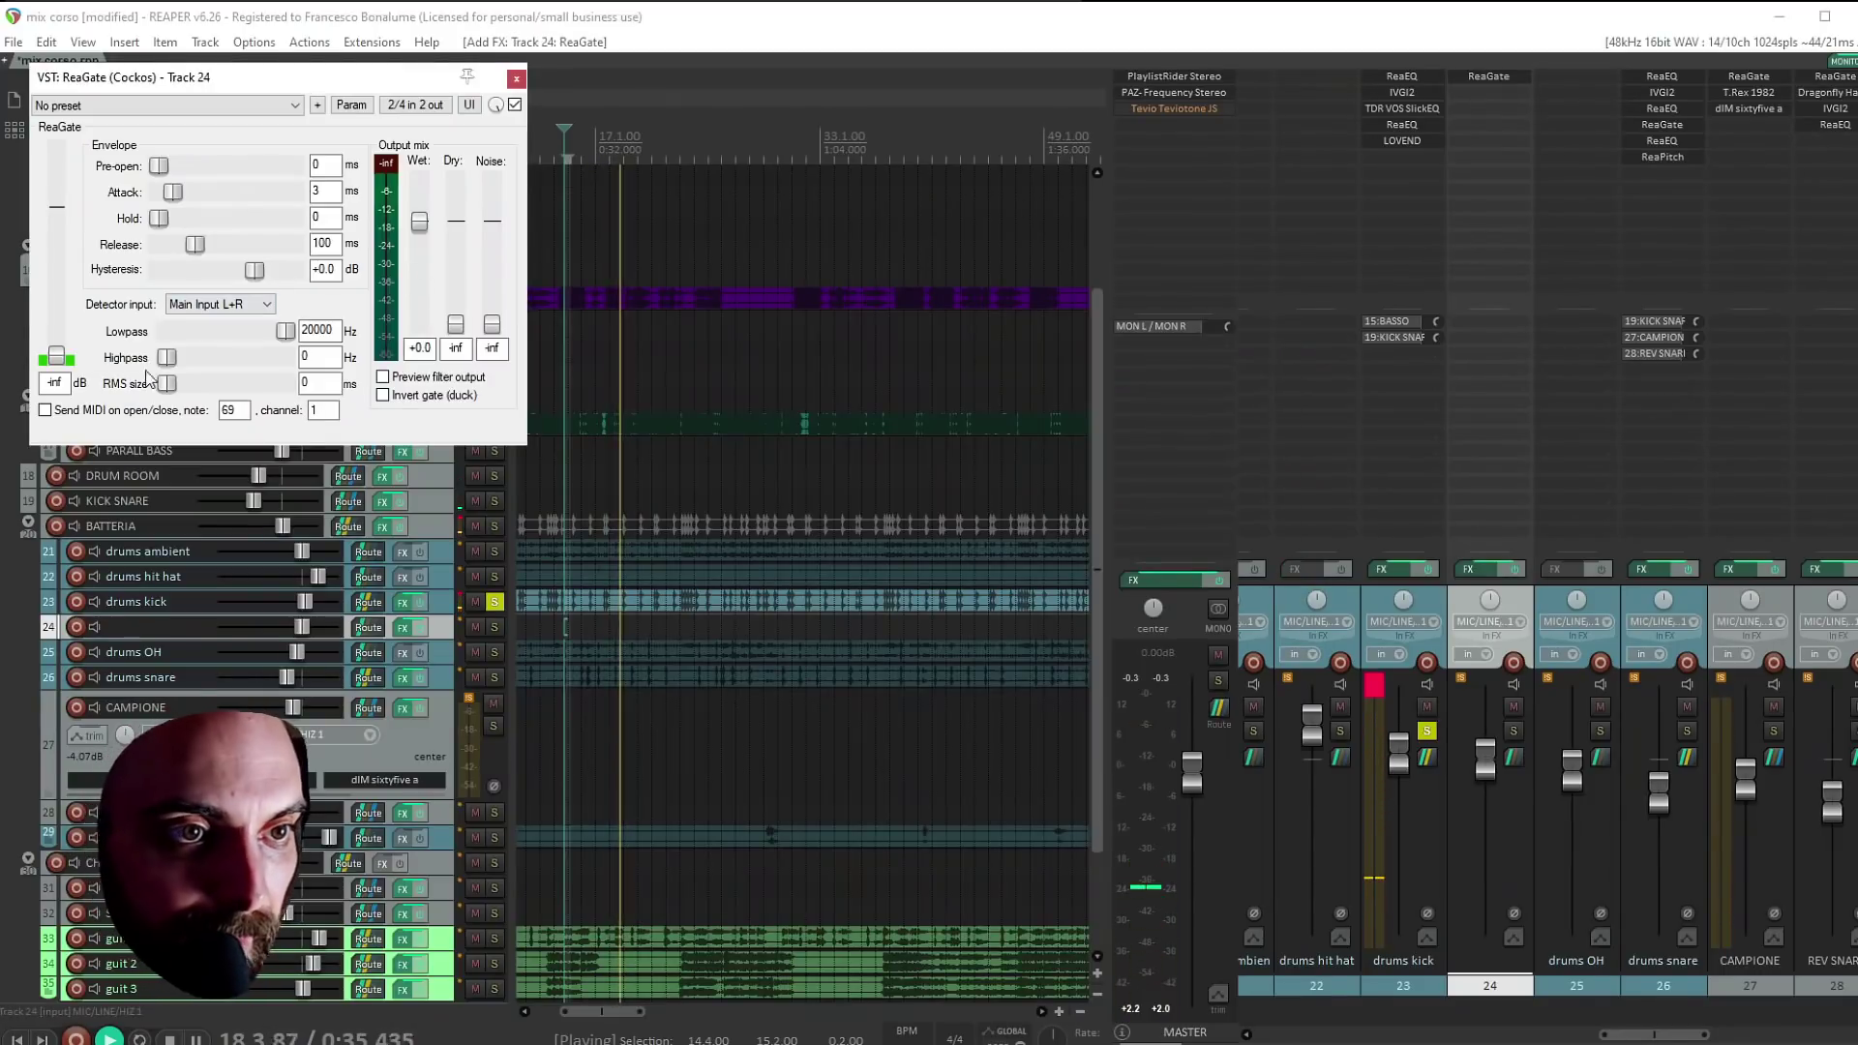
click(70, 414)
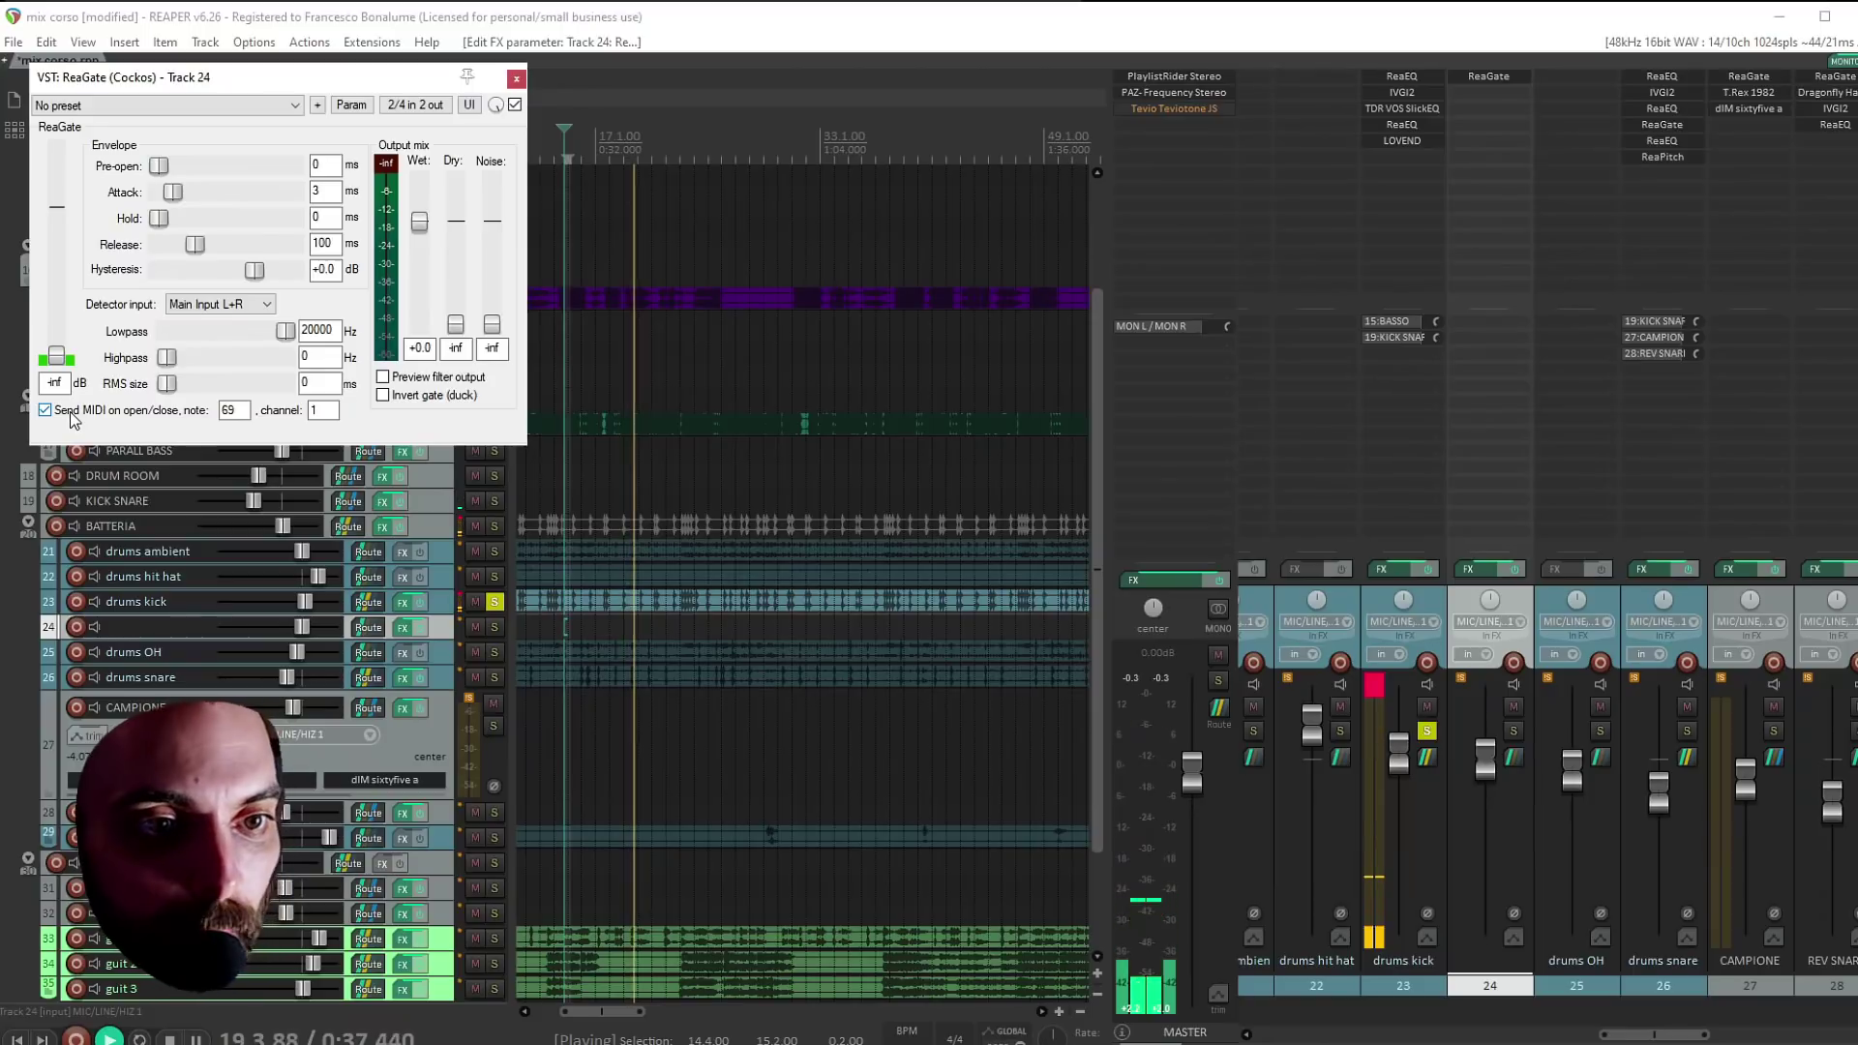
key(space)
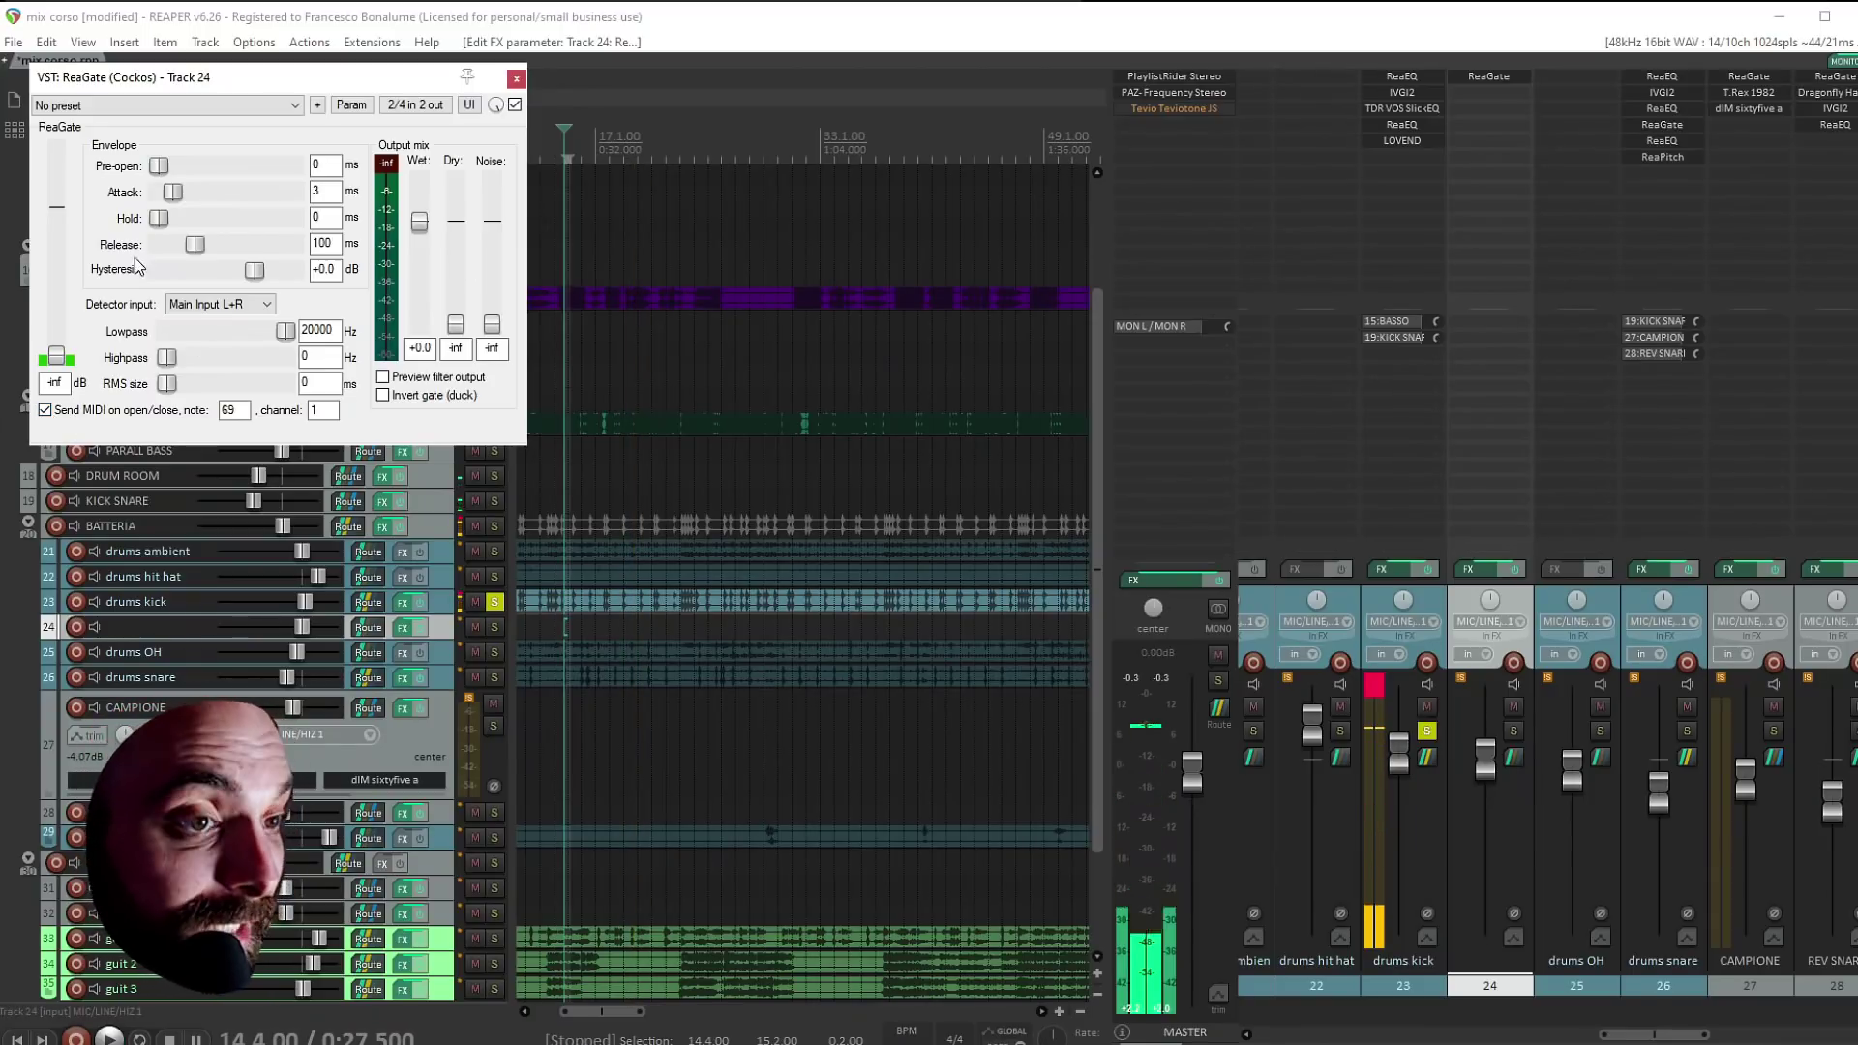
Search the available effects for "trig" on track 24 and close the list without adding anything
double_click(1482, 91)
text(trig)
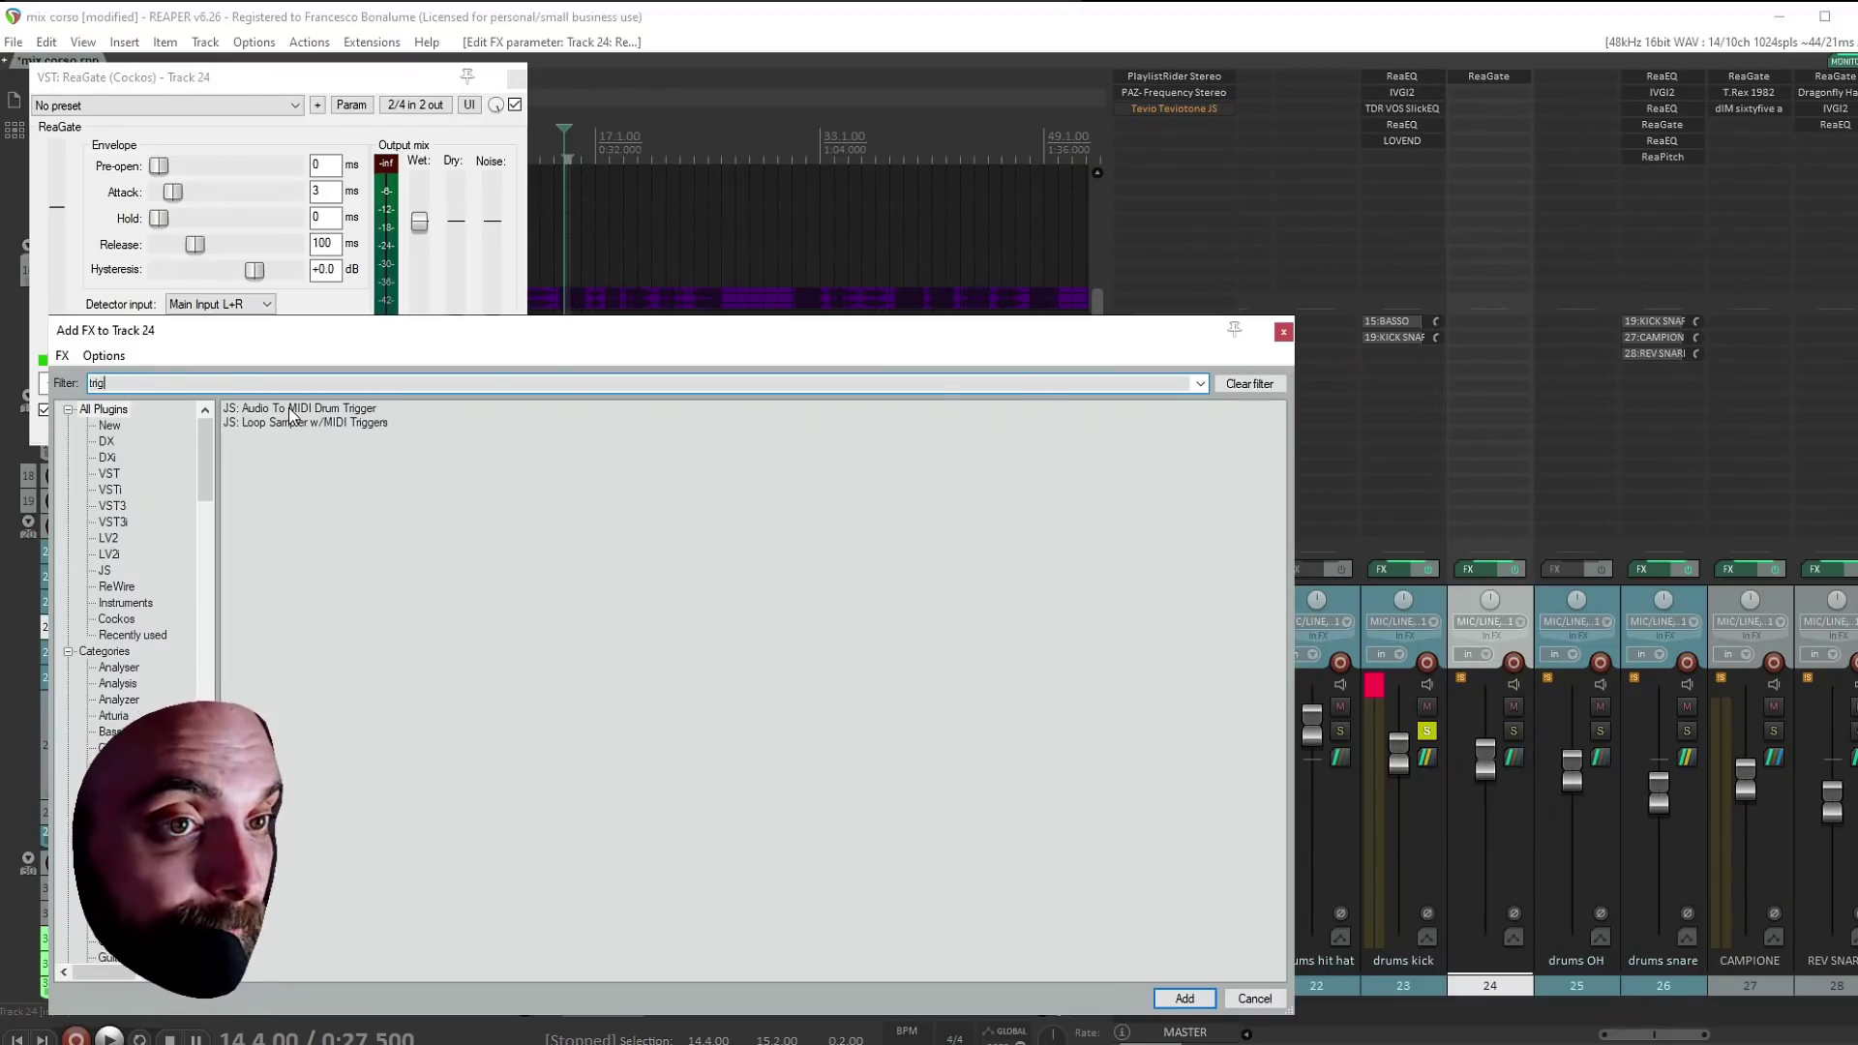
click(1283, 332)
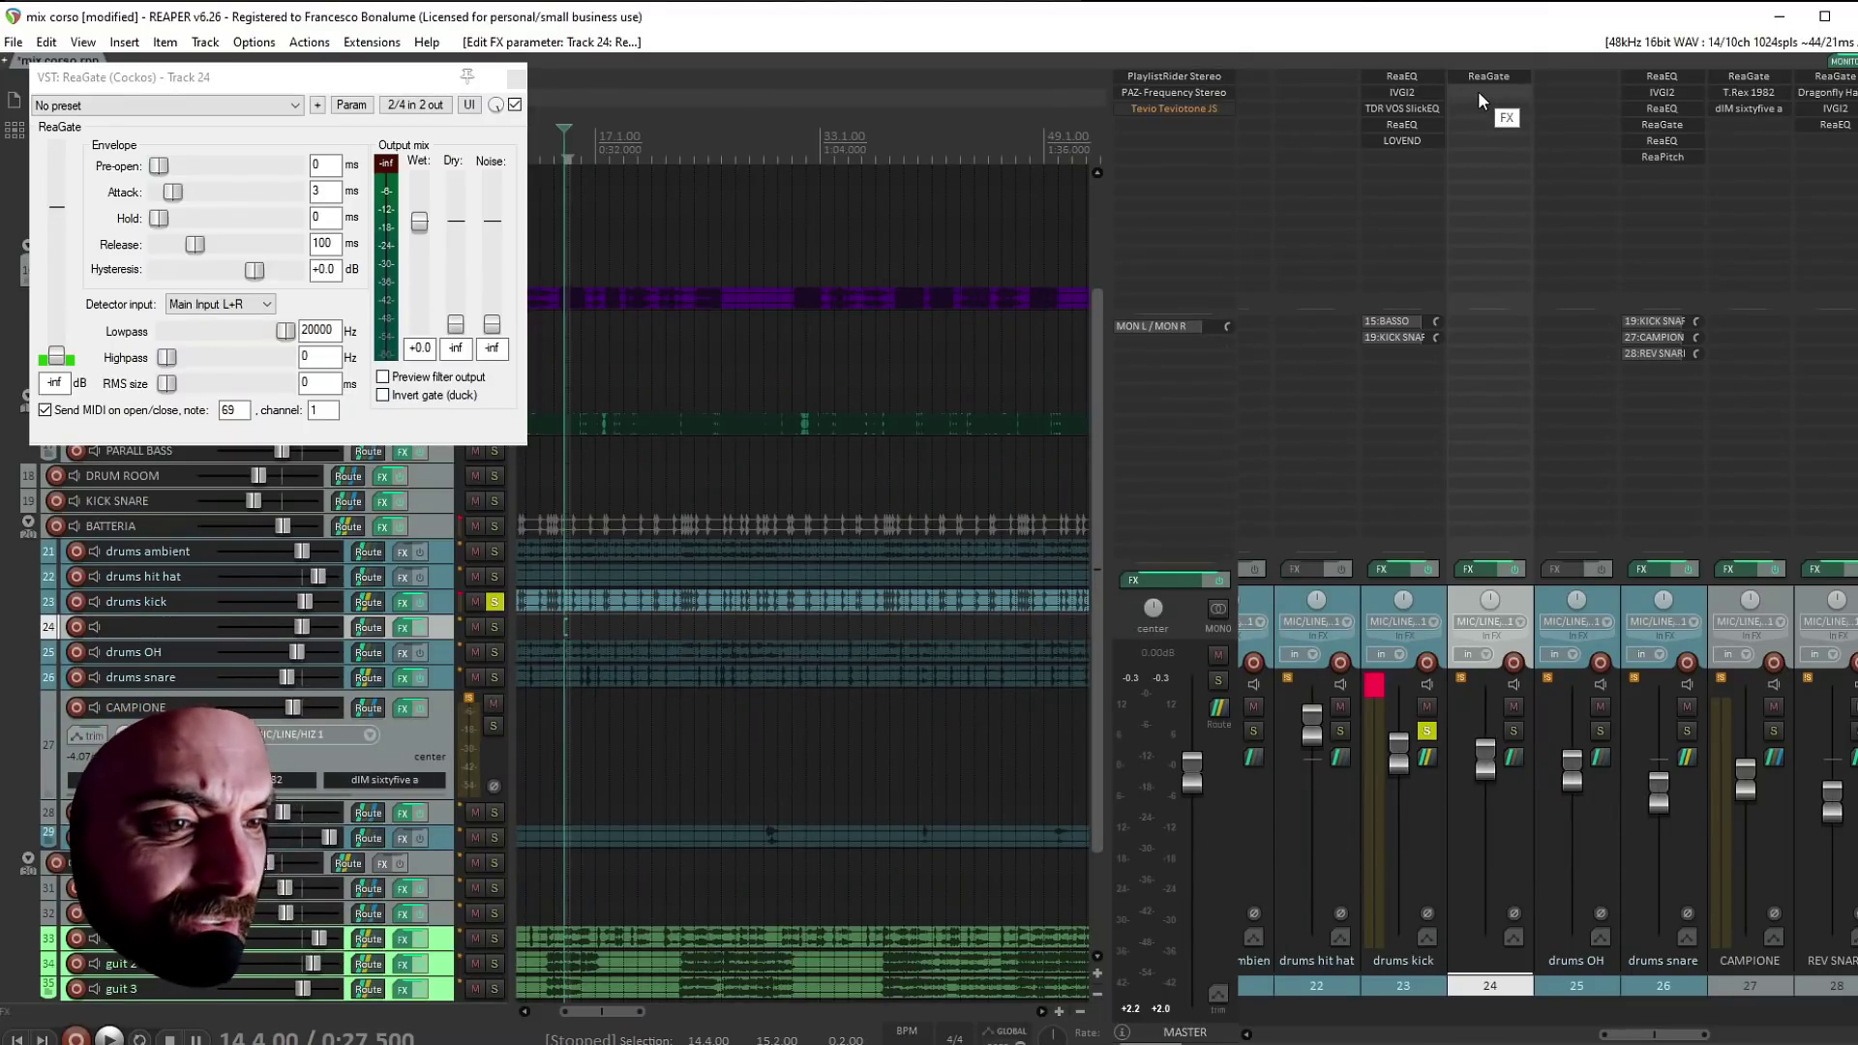
Switch to the browser, return to the plugins4free search results for "trigger", and look through the listed plugins
key(alt+Tab)
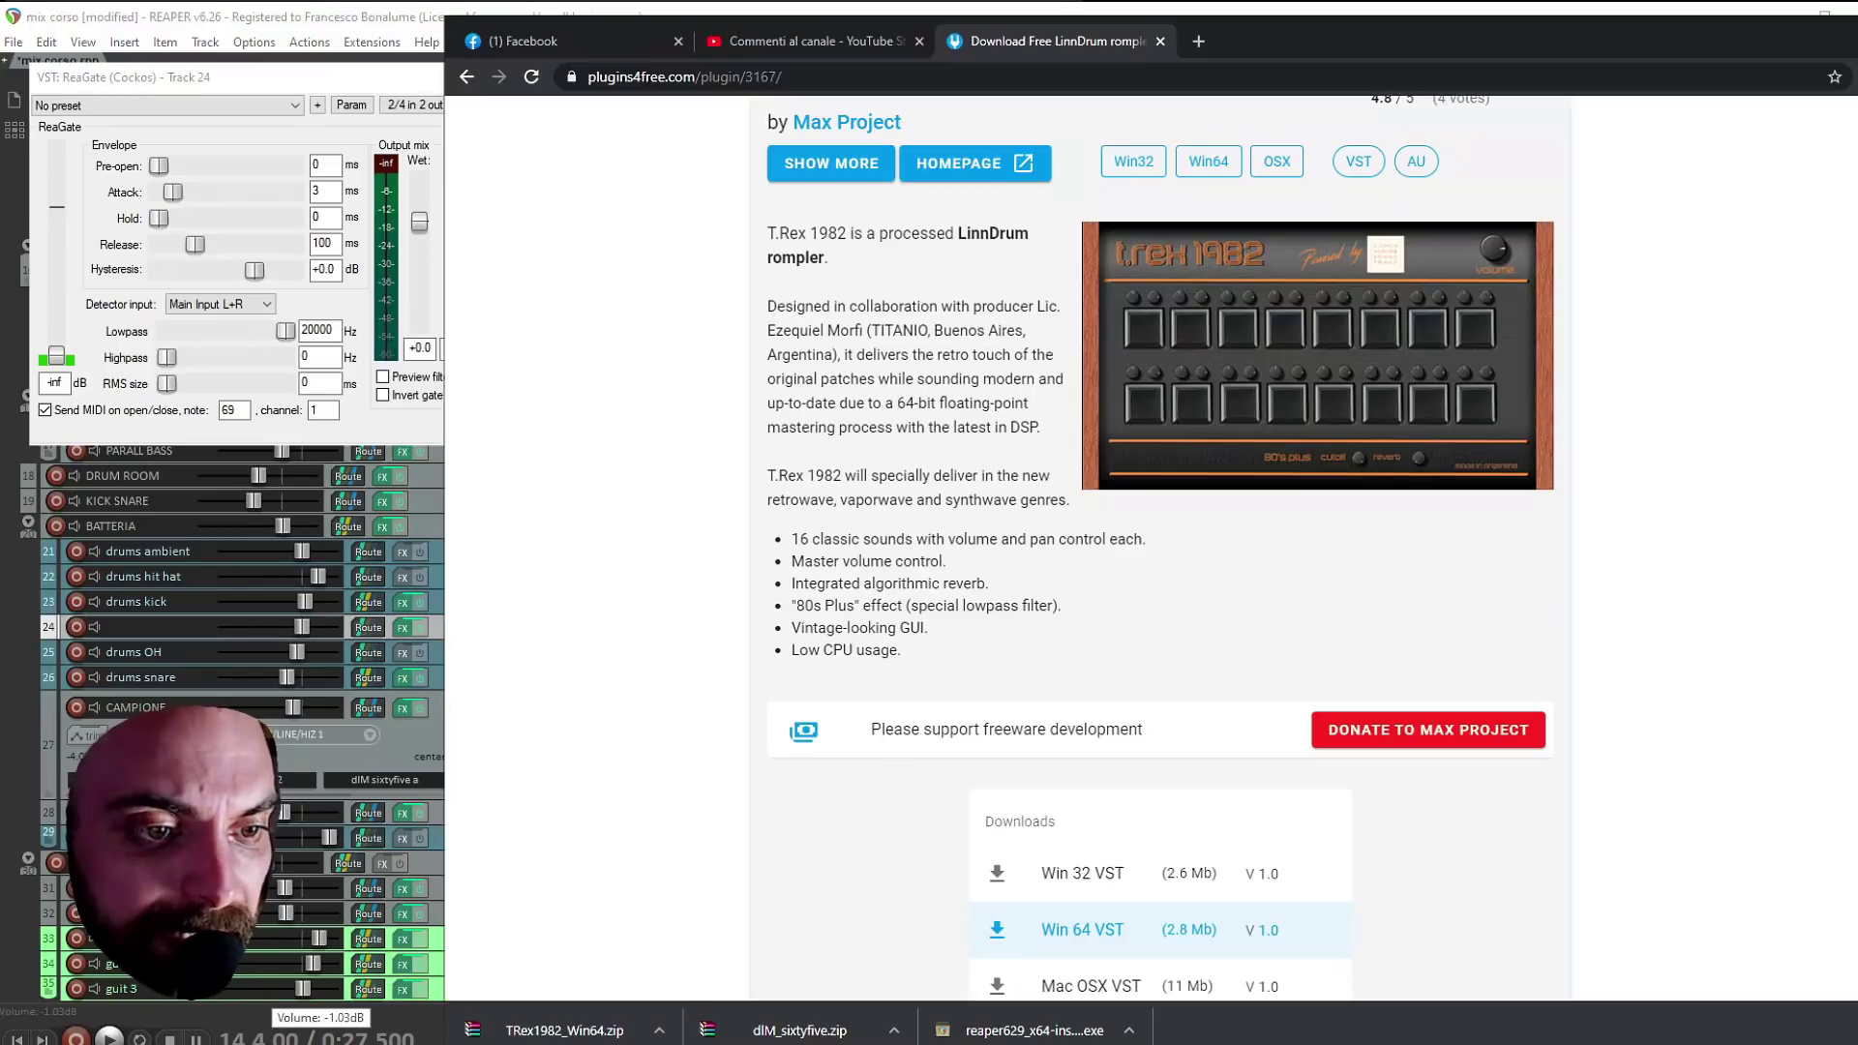
key(alt+Left)
scroll(1323, 507, down, 1)
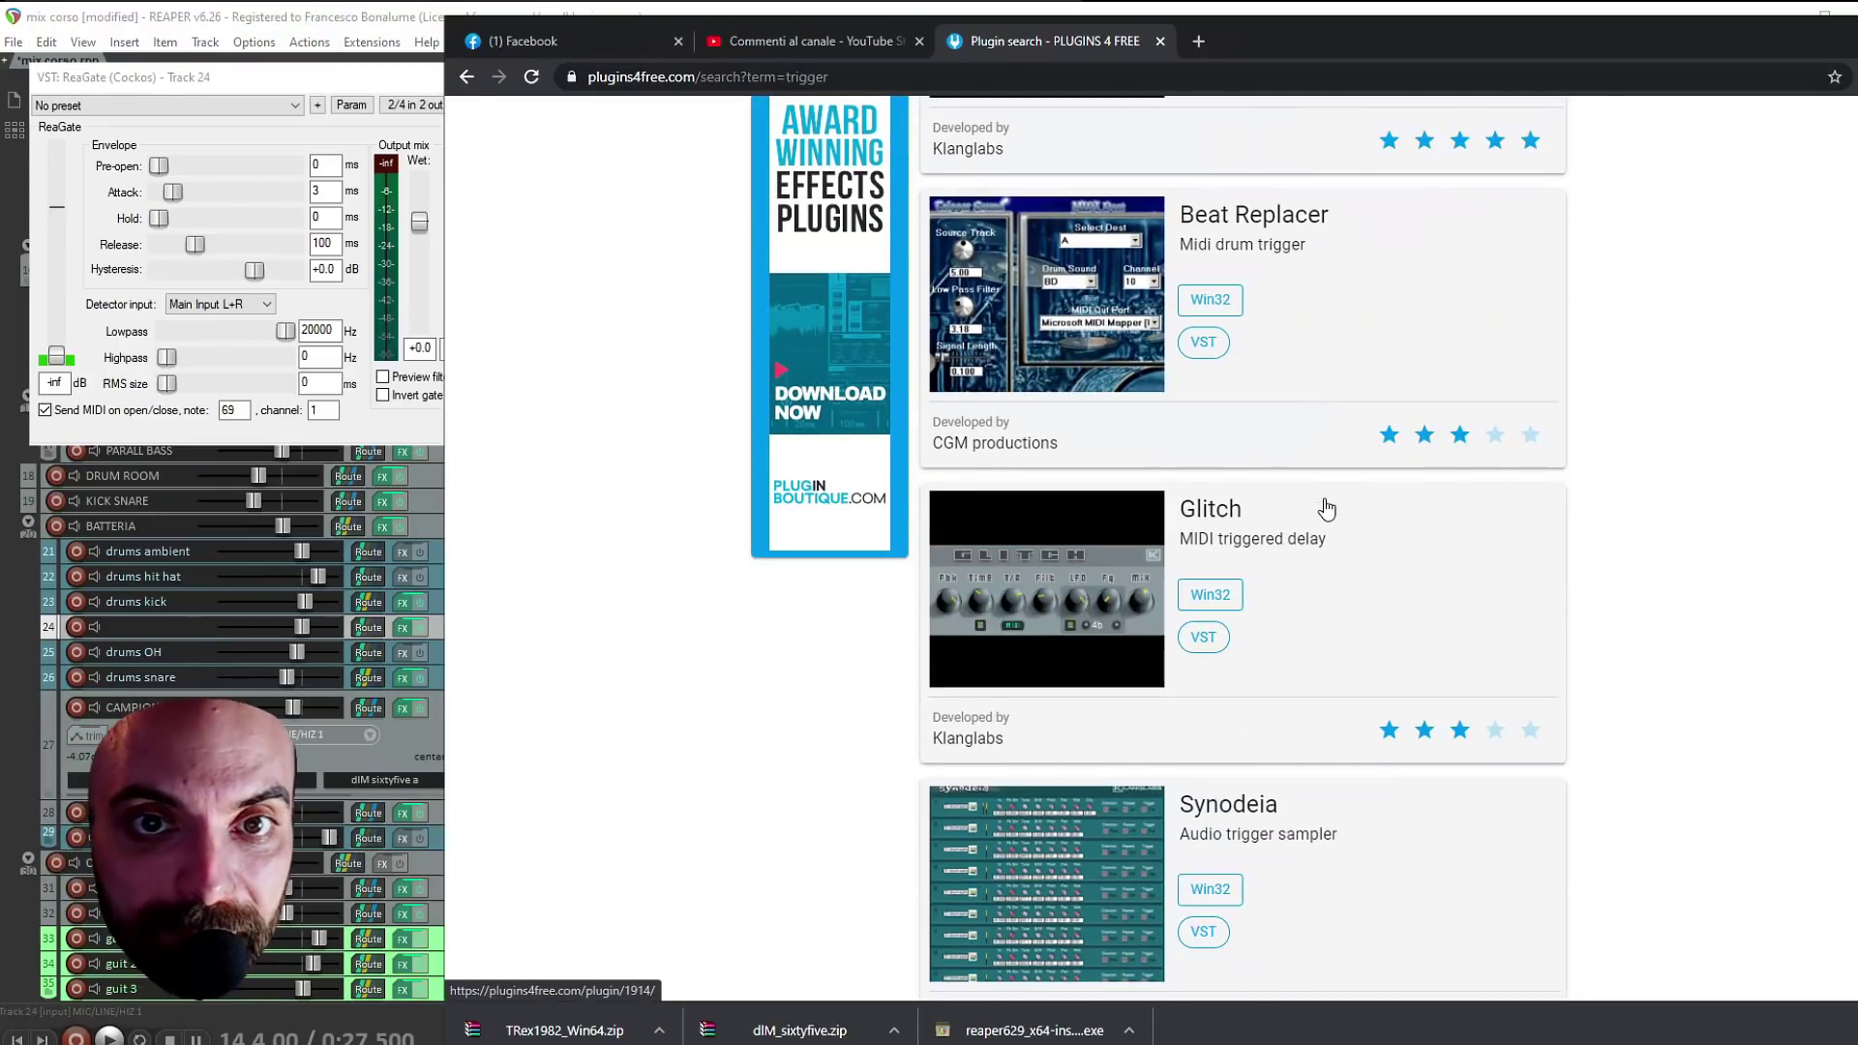
Look through the remaining trigger plugins down to the end of the results and switch back to REAPER
scroll(1228, 276, down, 5)
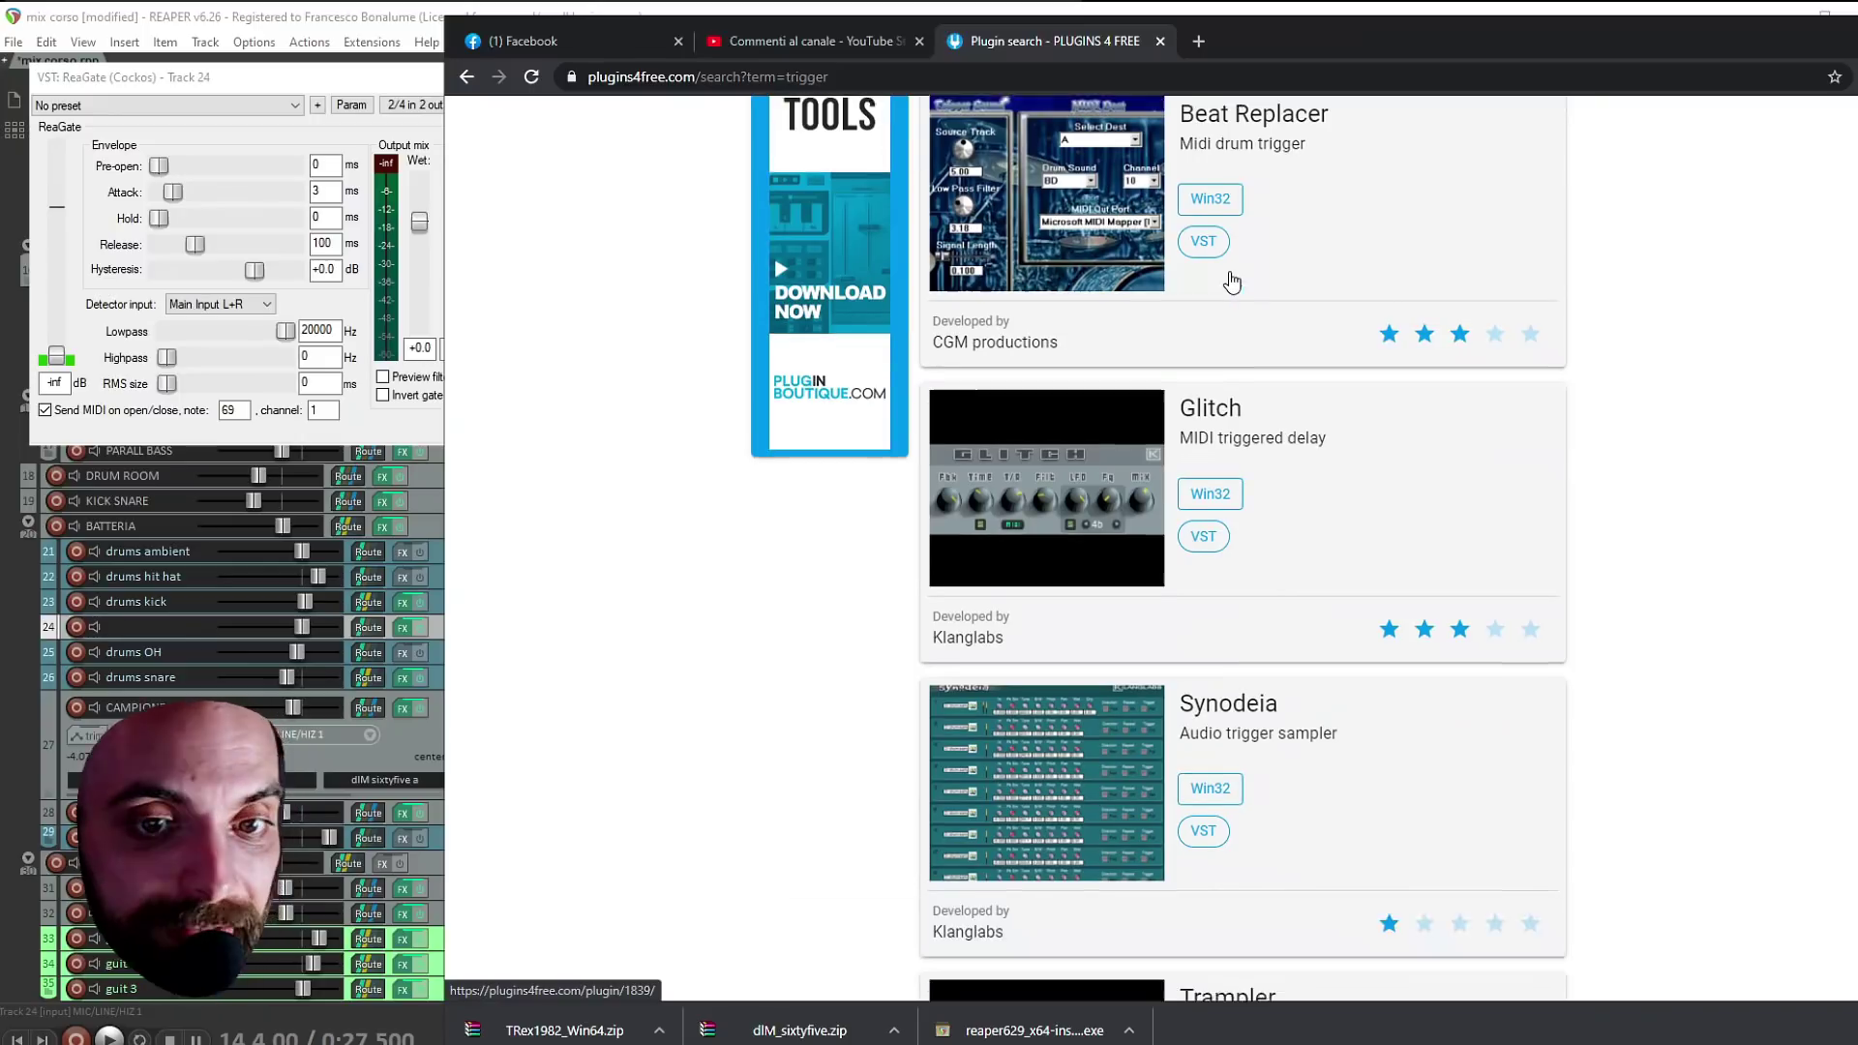
scroll(1229, 273, down, 2)
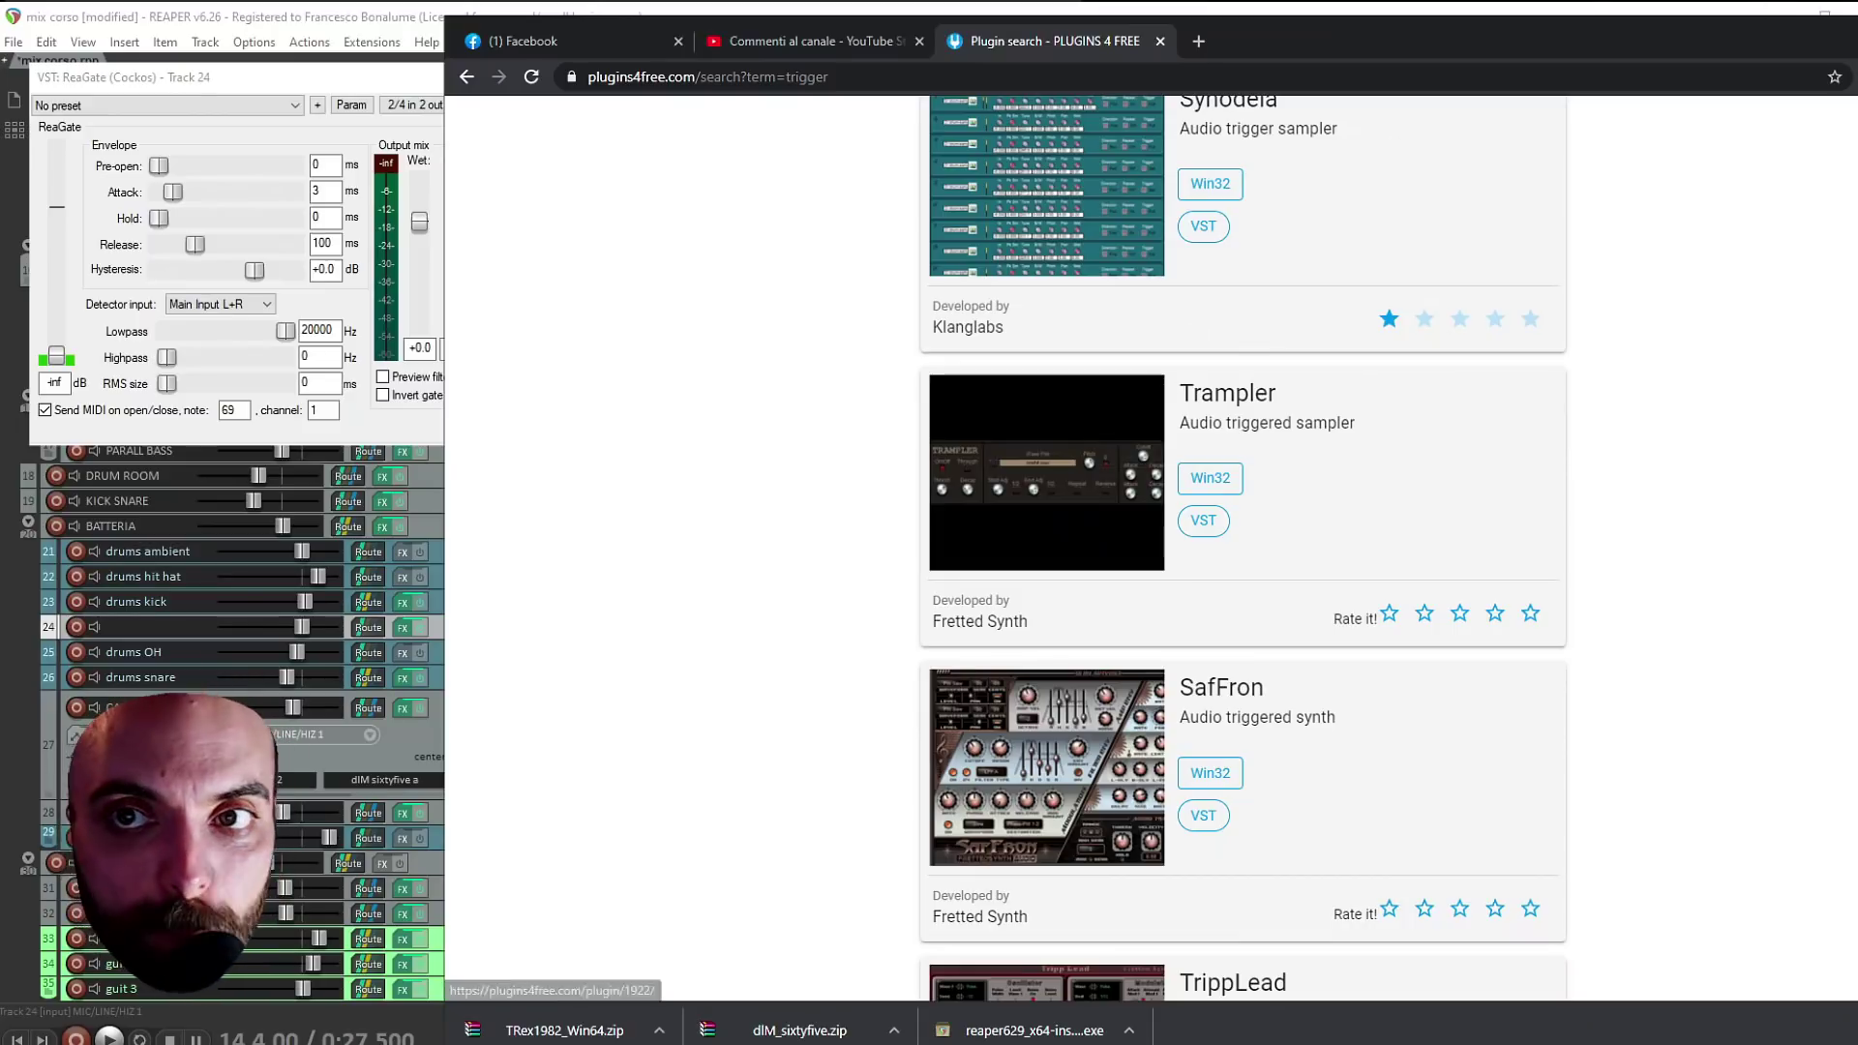
scroll(1458, 365, down, 4)
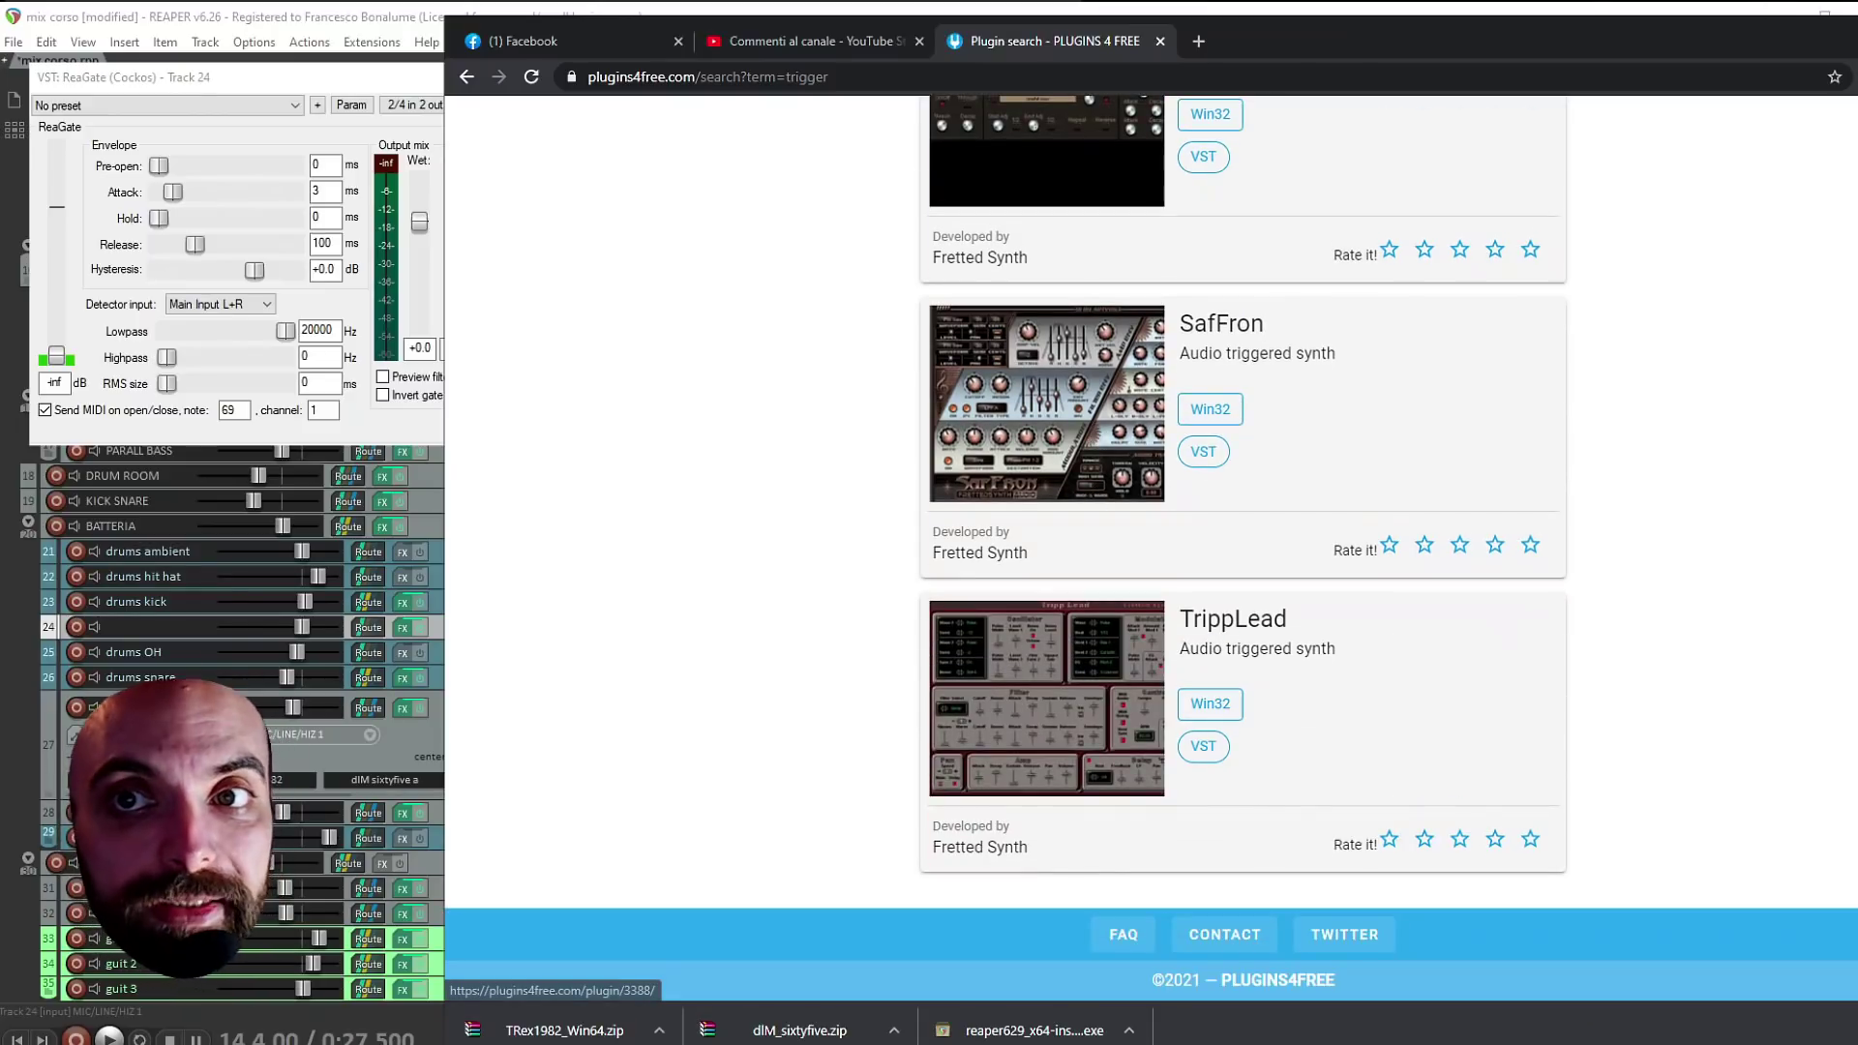
key(alt+Tab)
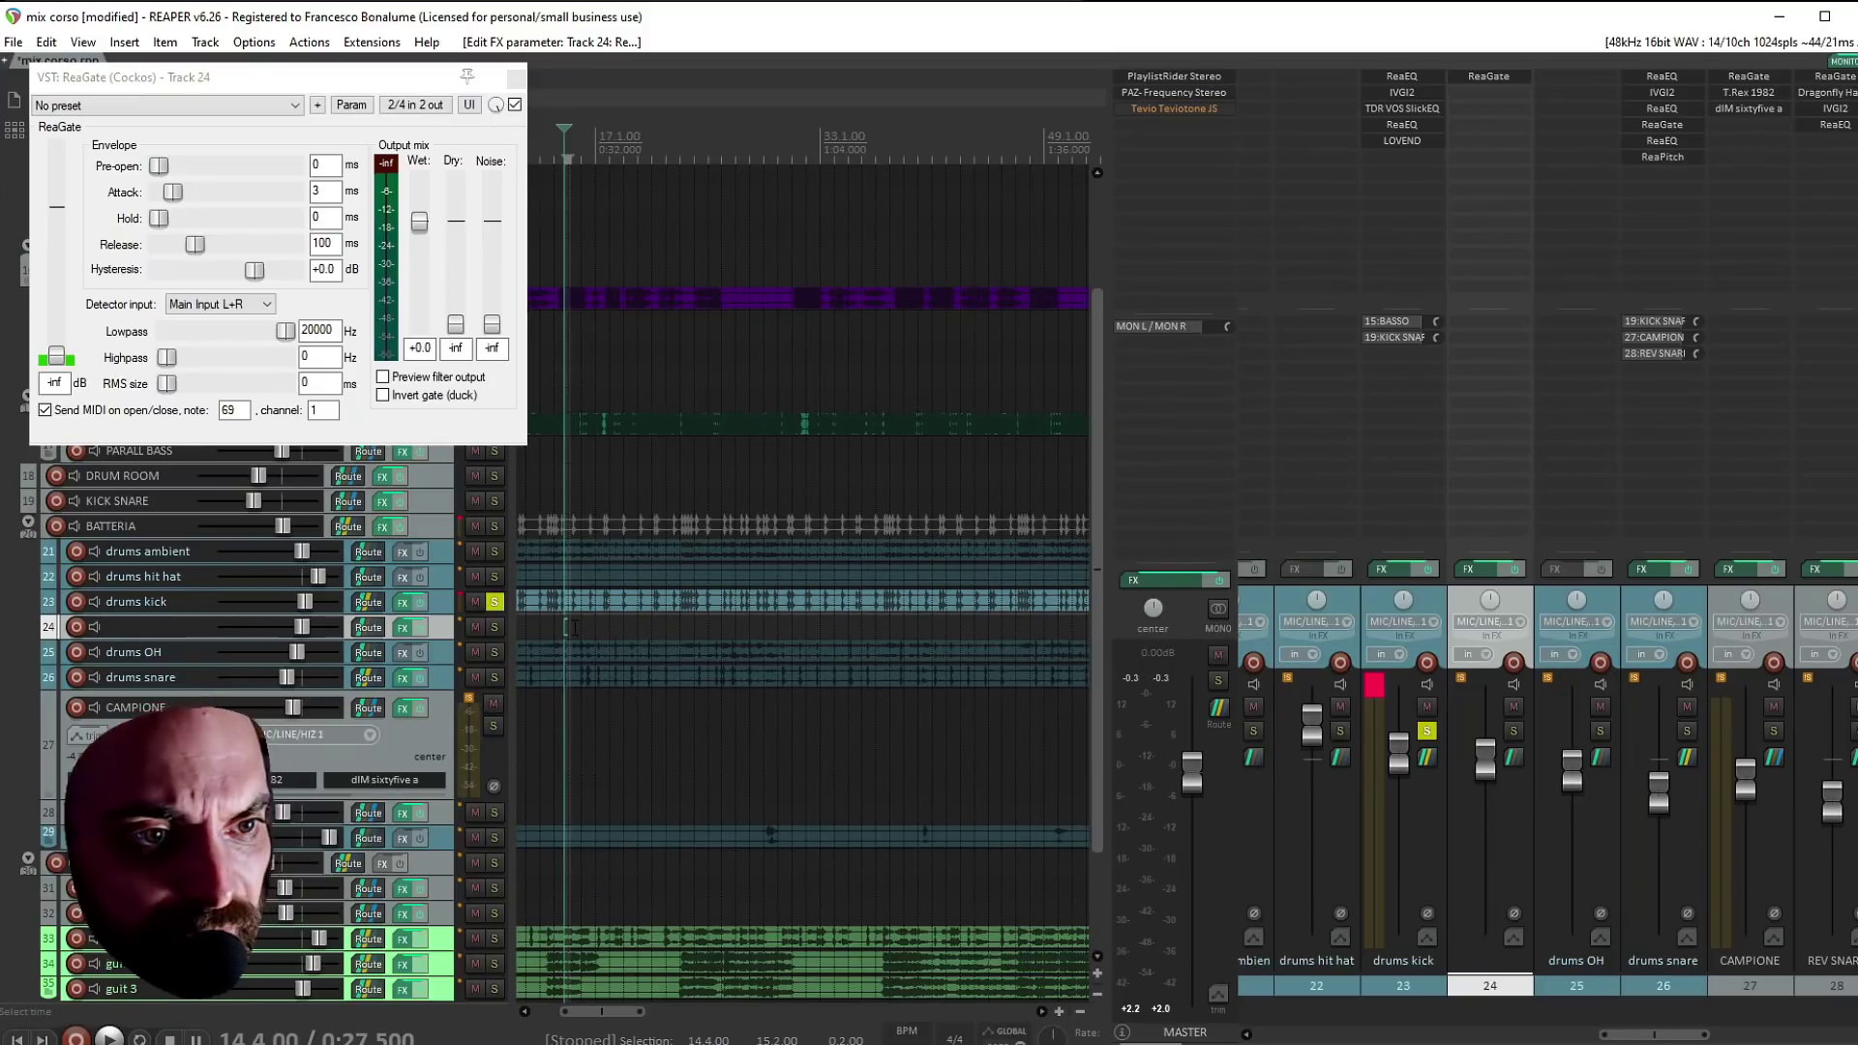
Rename track 24 as KICK SAMPLE, insert T.Rex 1982 after ReaGate on it, and close the instrument's window
double_click(150, 626)
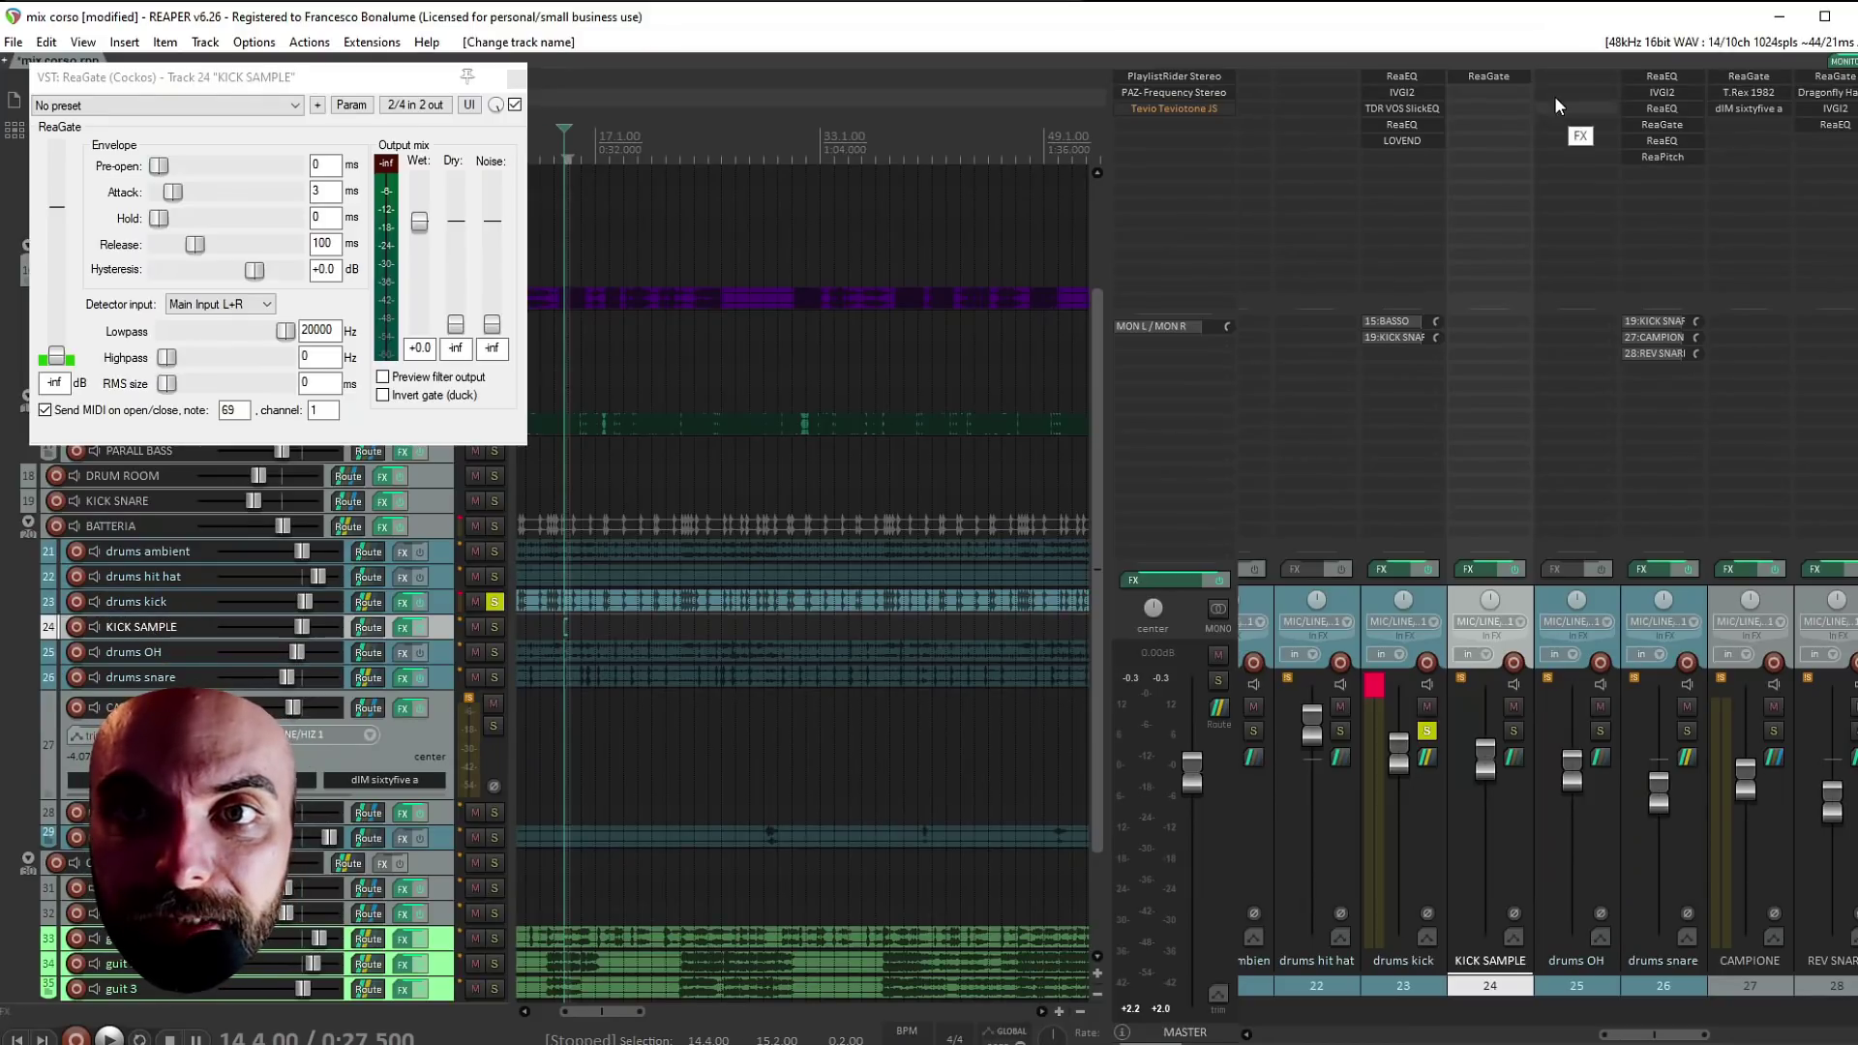
double_click(1491, 105)
text(rex)
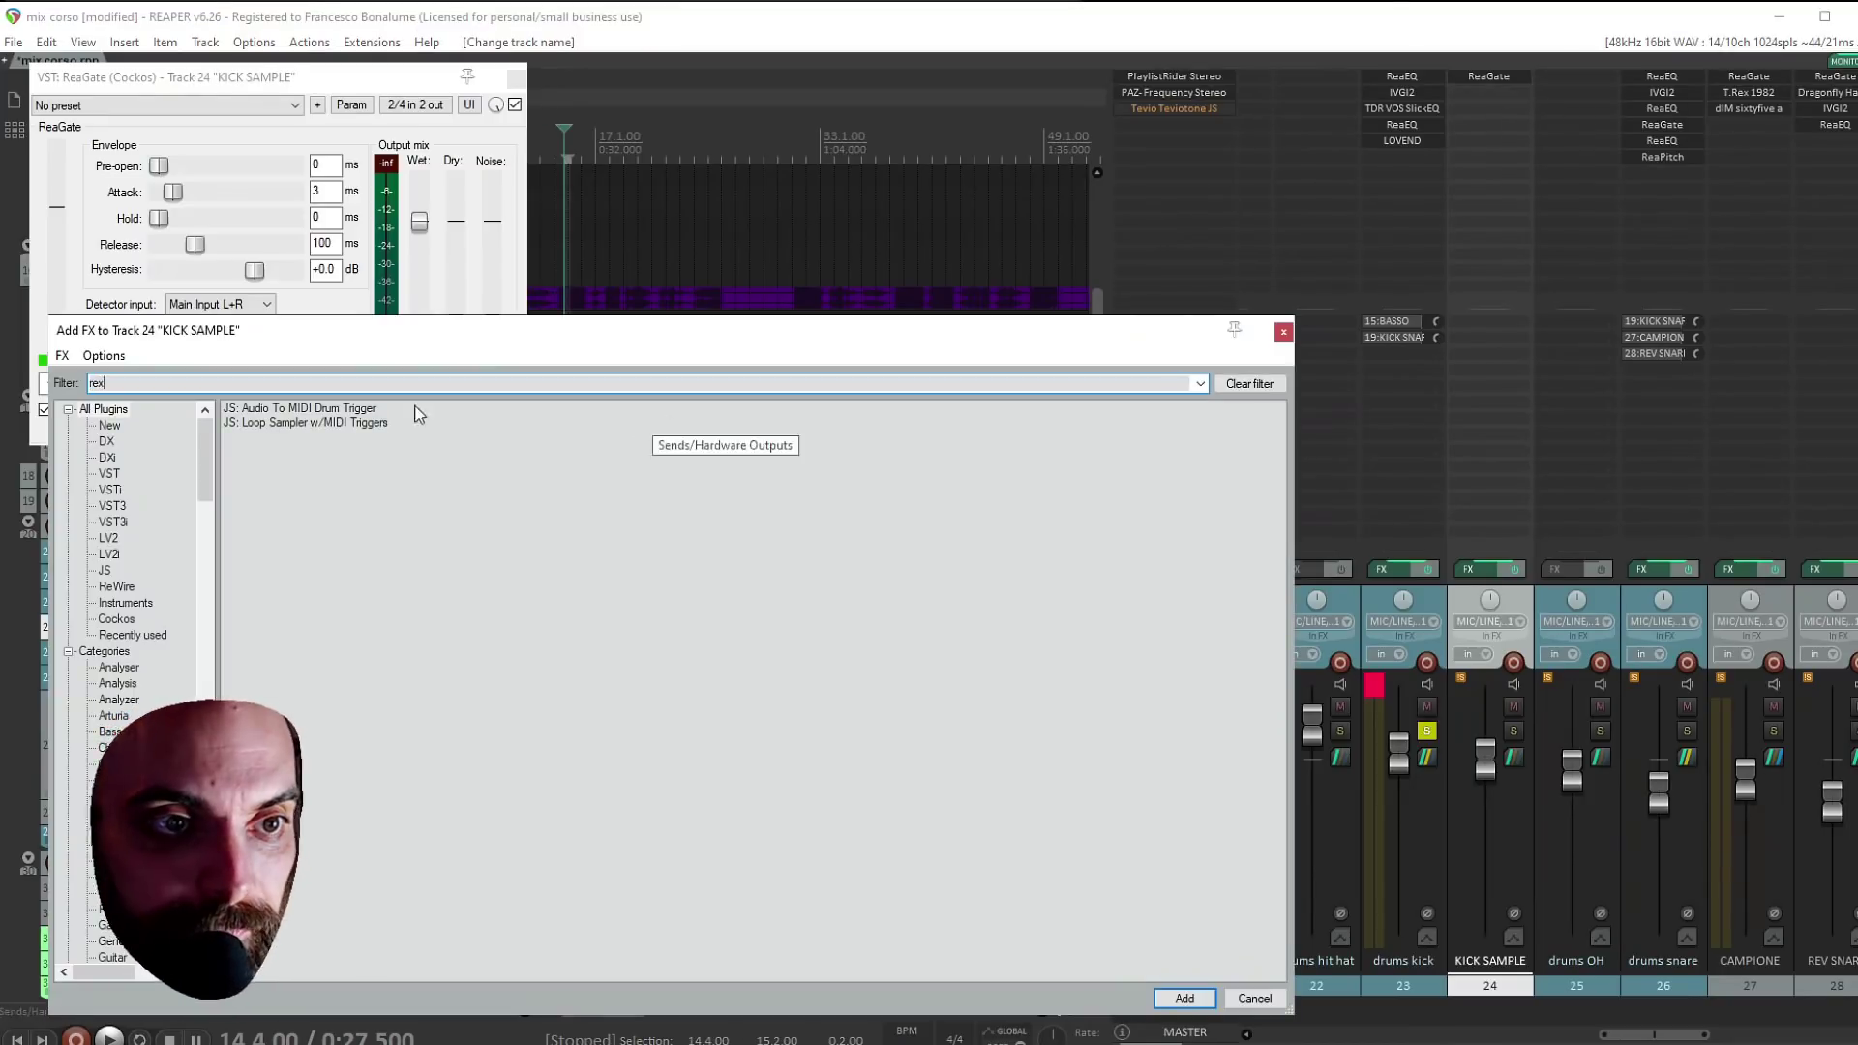
double_click(261, 409)
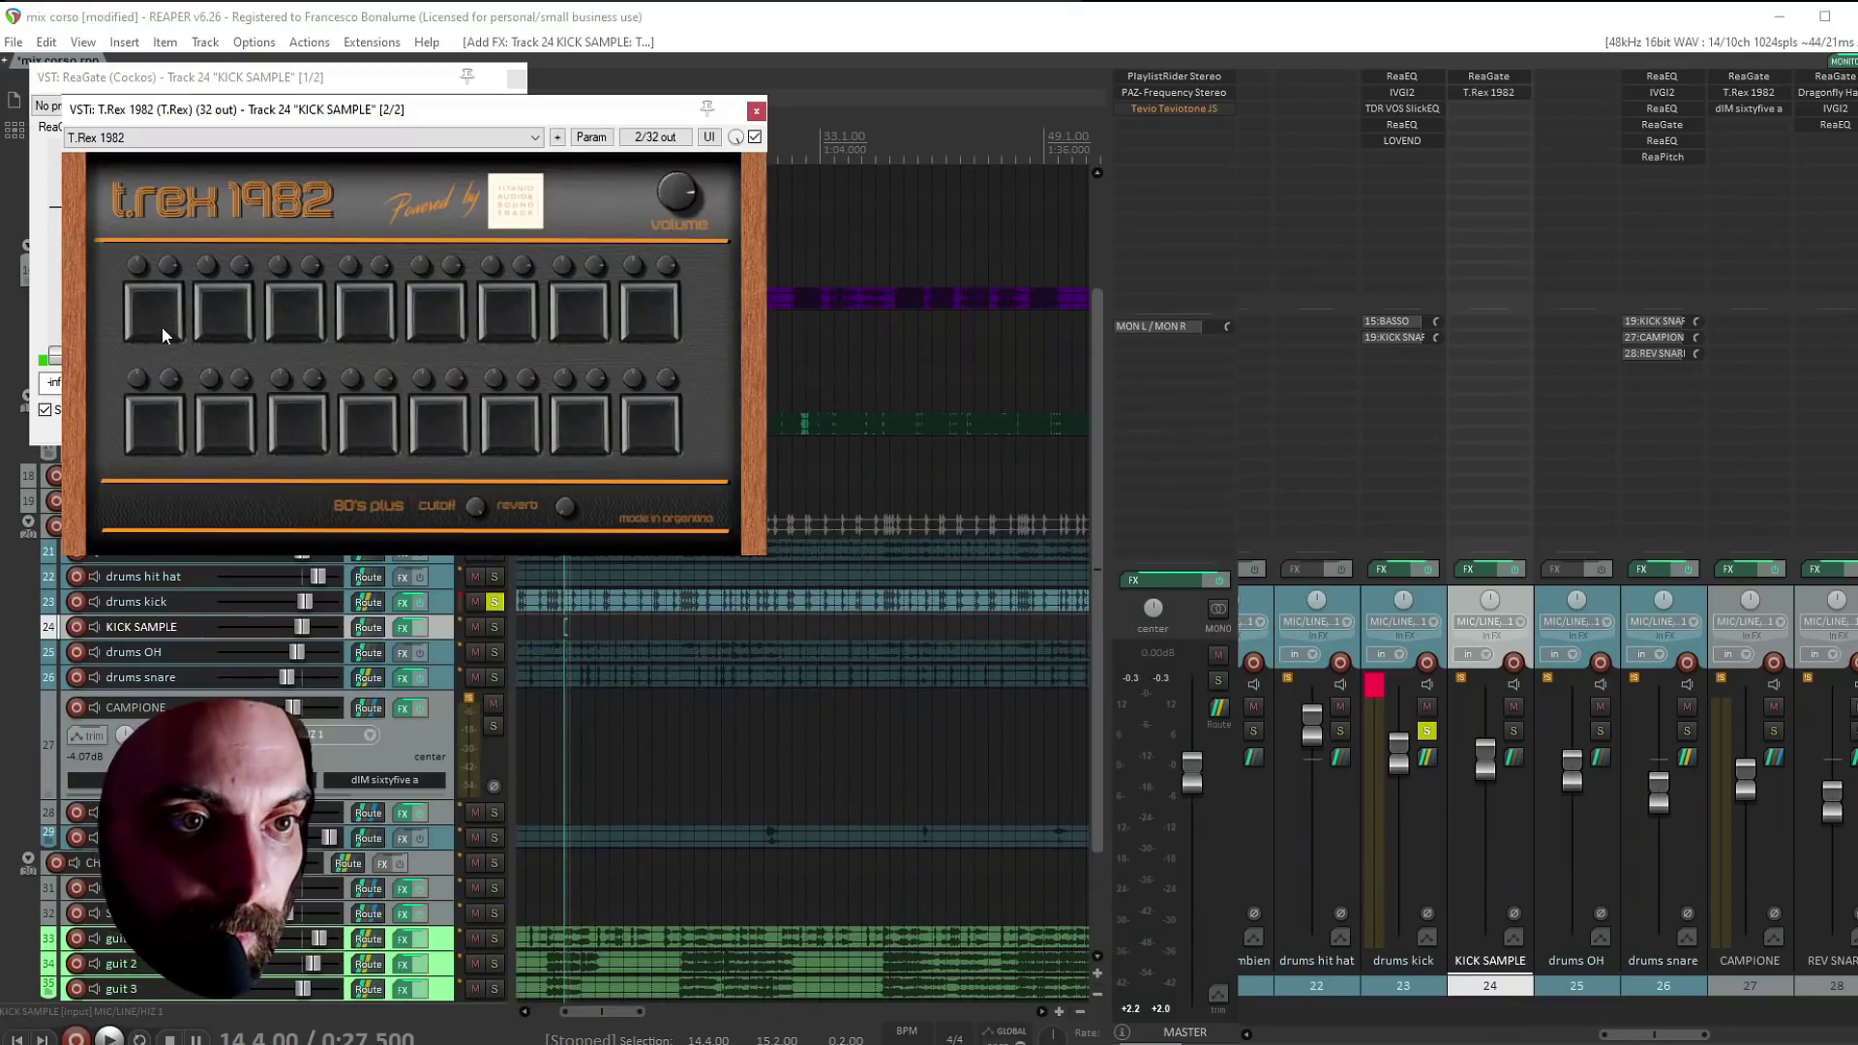
click(755, 109)
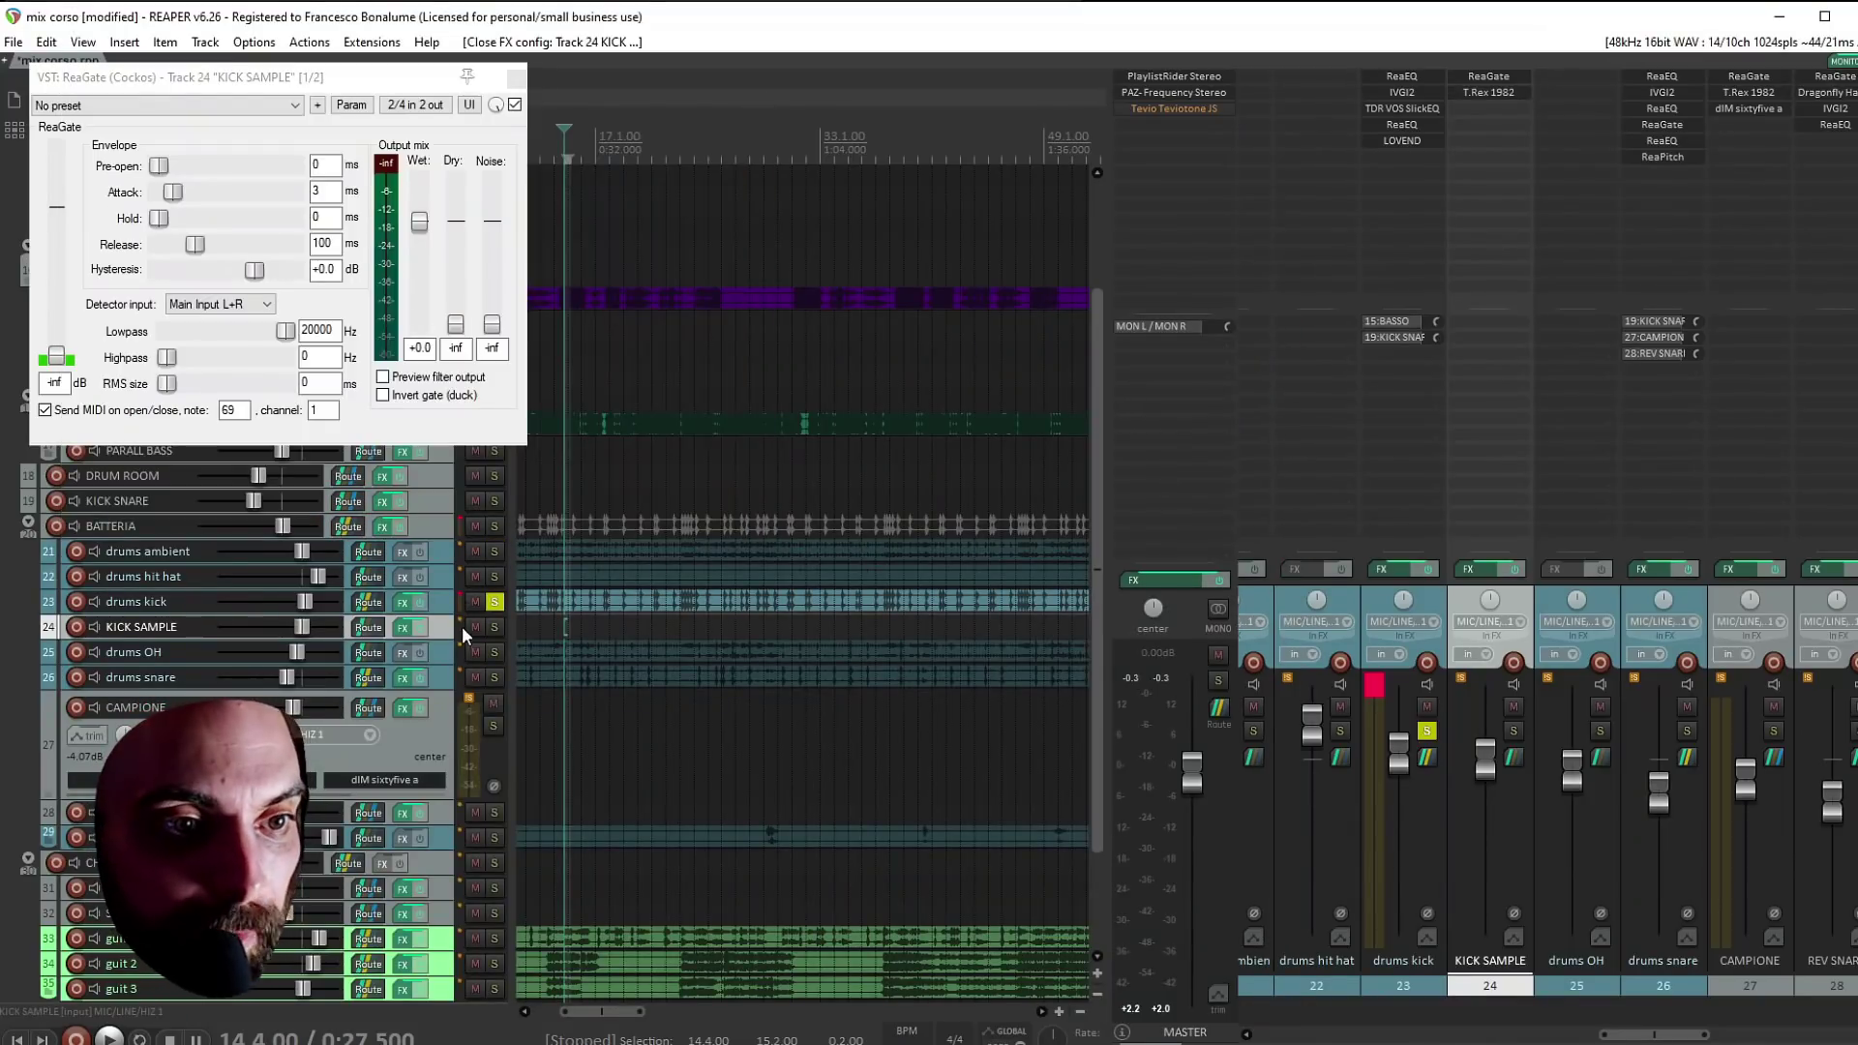
Solo KICK SAMPLE, create a MIDI item on it from measure 13 to 17, and open it in the MIDI editor
alt+click(494, 627)
drag(595, 629, 548, 630)
double_click(567, 627)
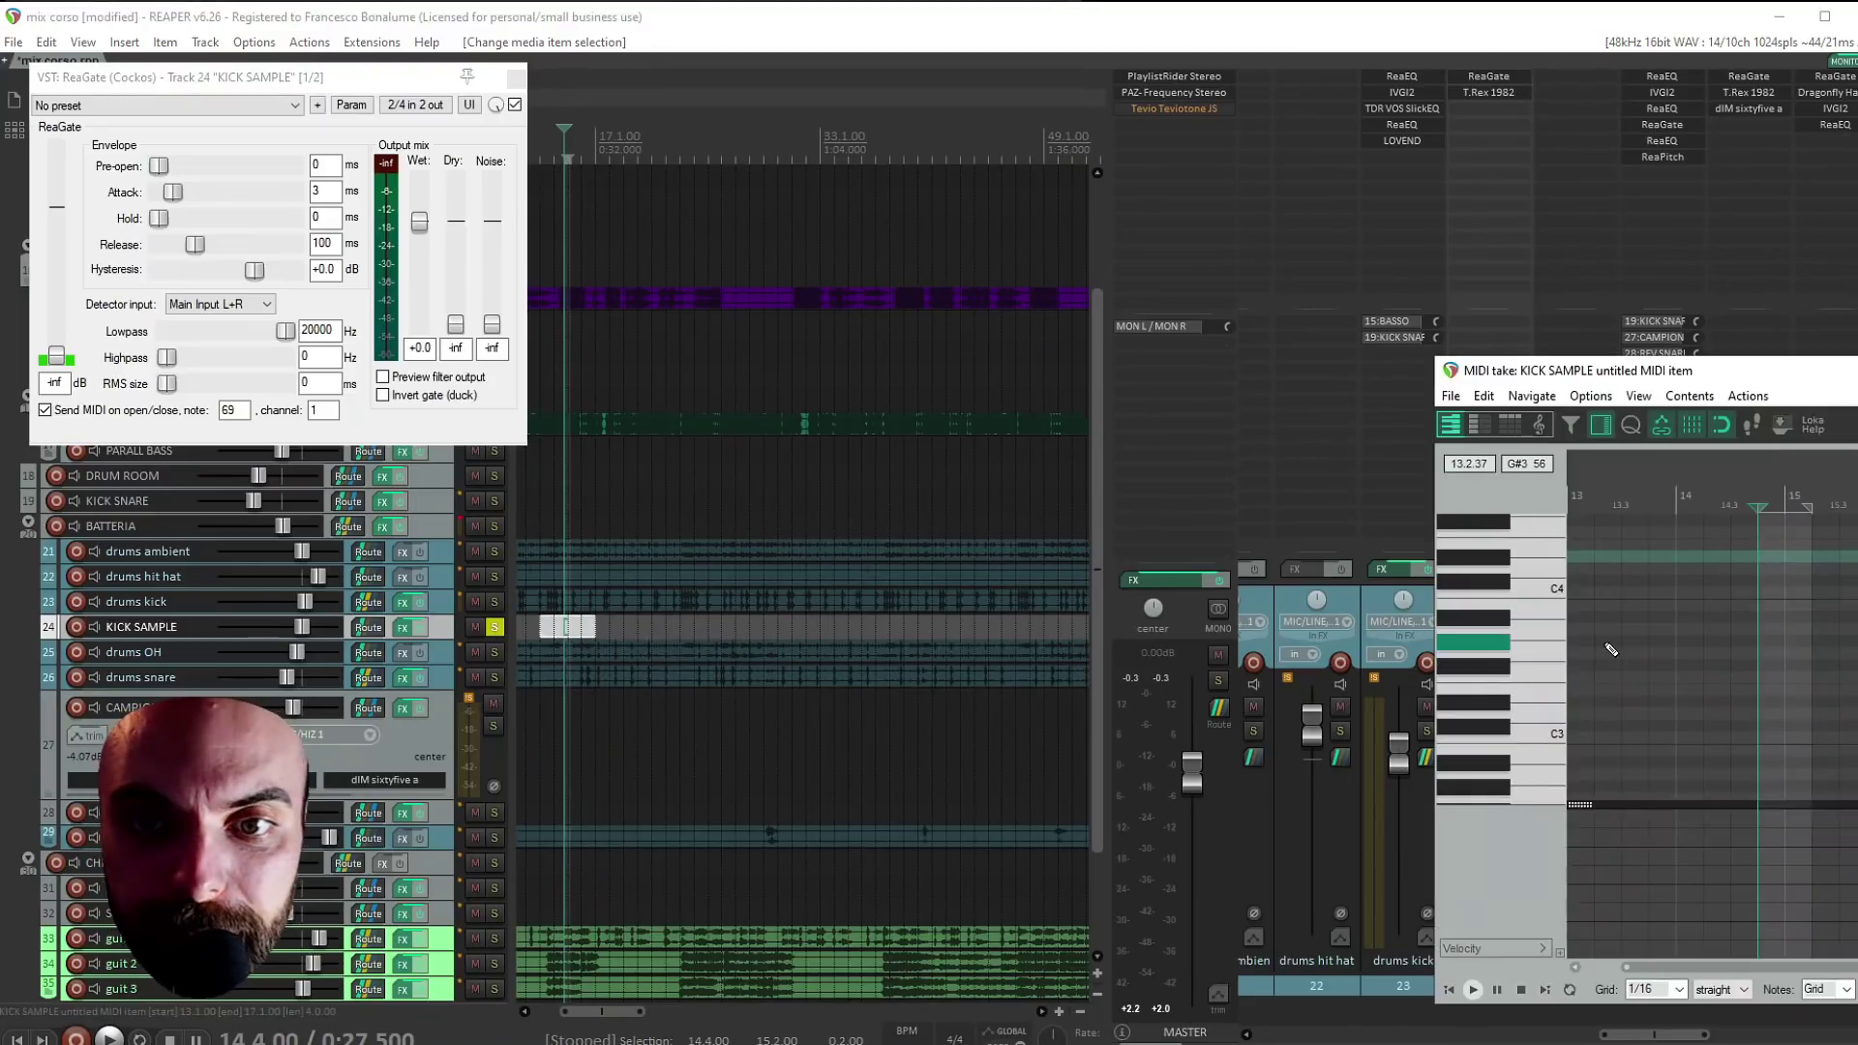
Find the kick sound's note by testing C2 in the MIDI editor, and delete the test note and the MIDI item
scroll(1606, 645, down, 3)
click(1541, 749)
click(1572, 747)
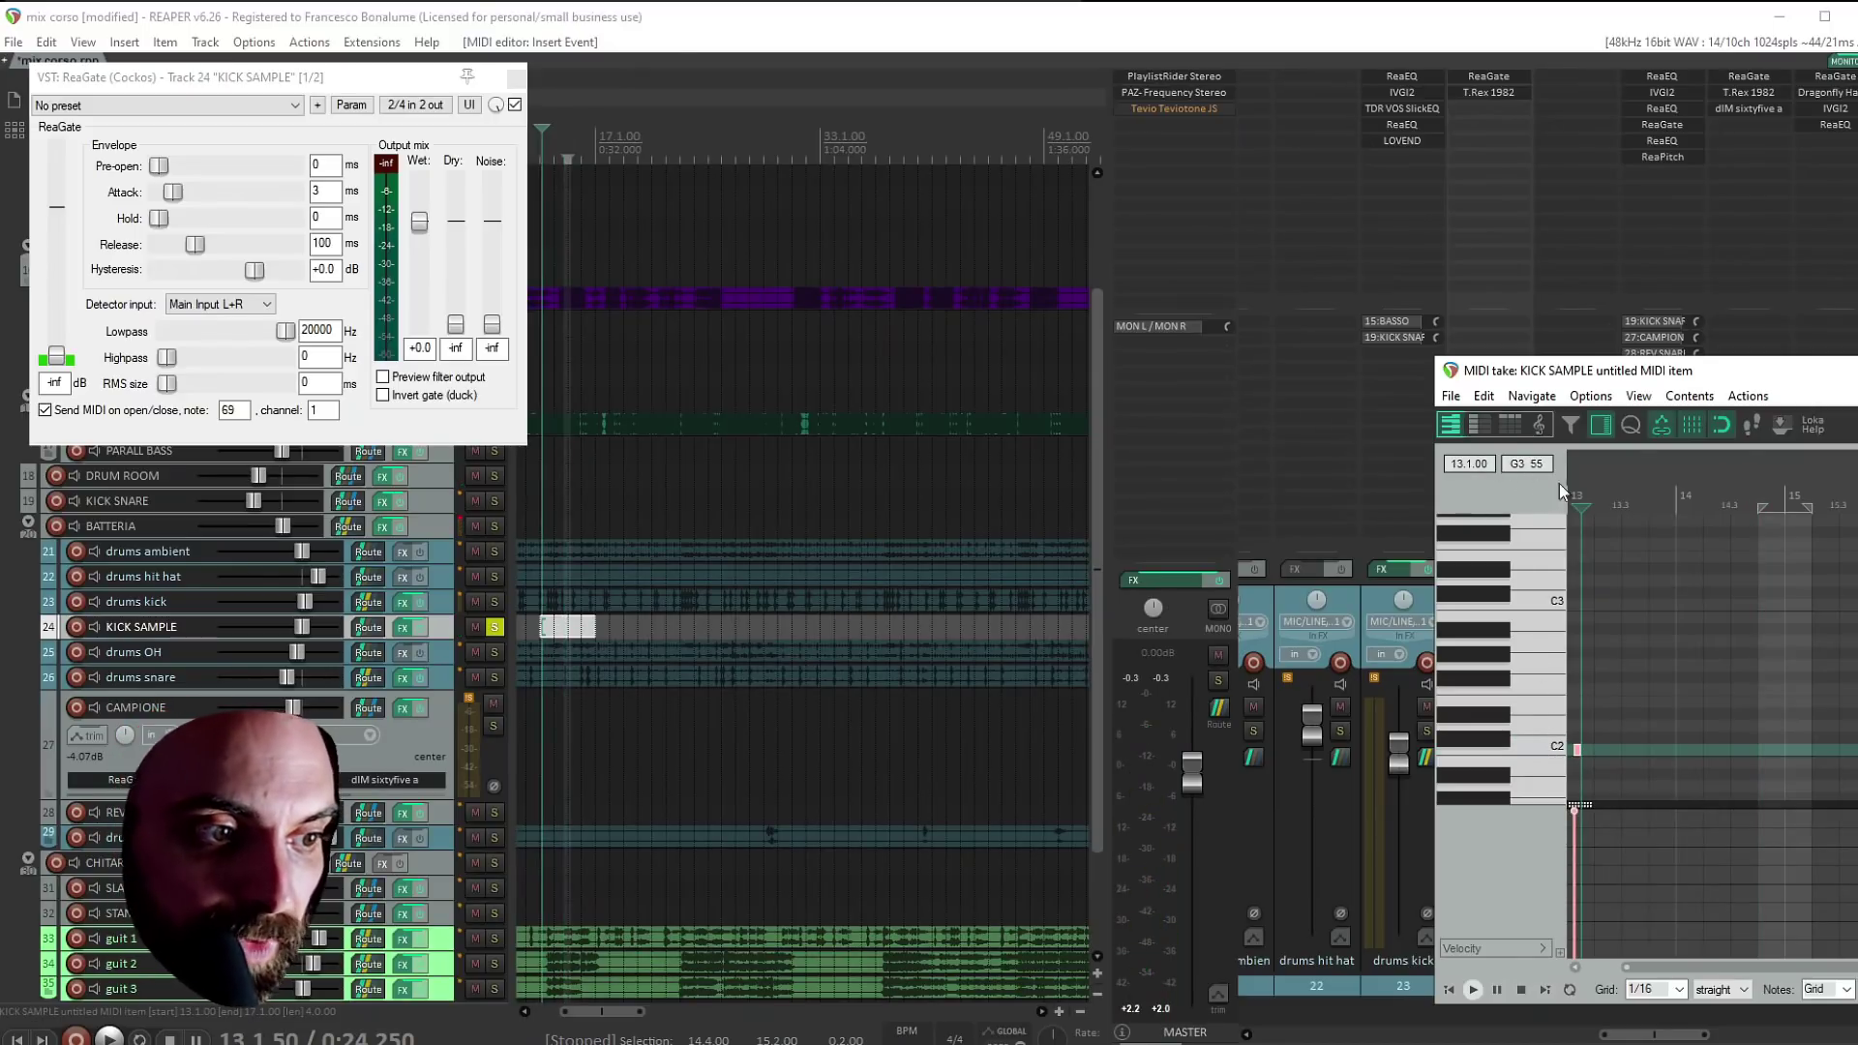
click(1545, 752)
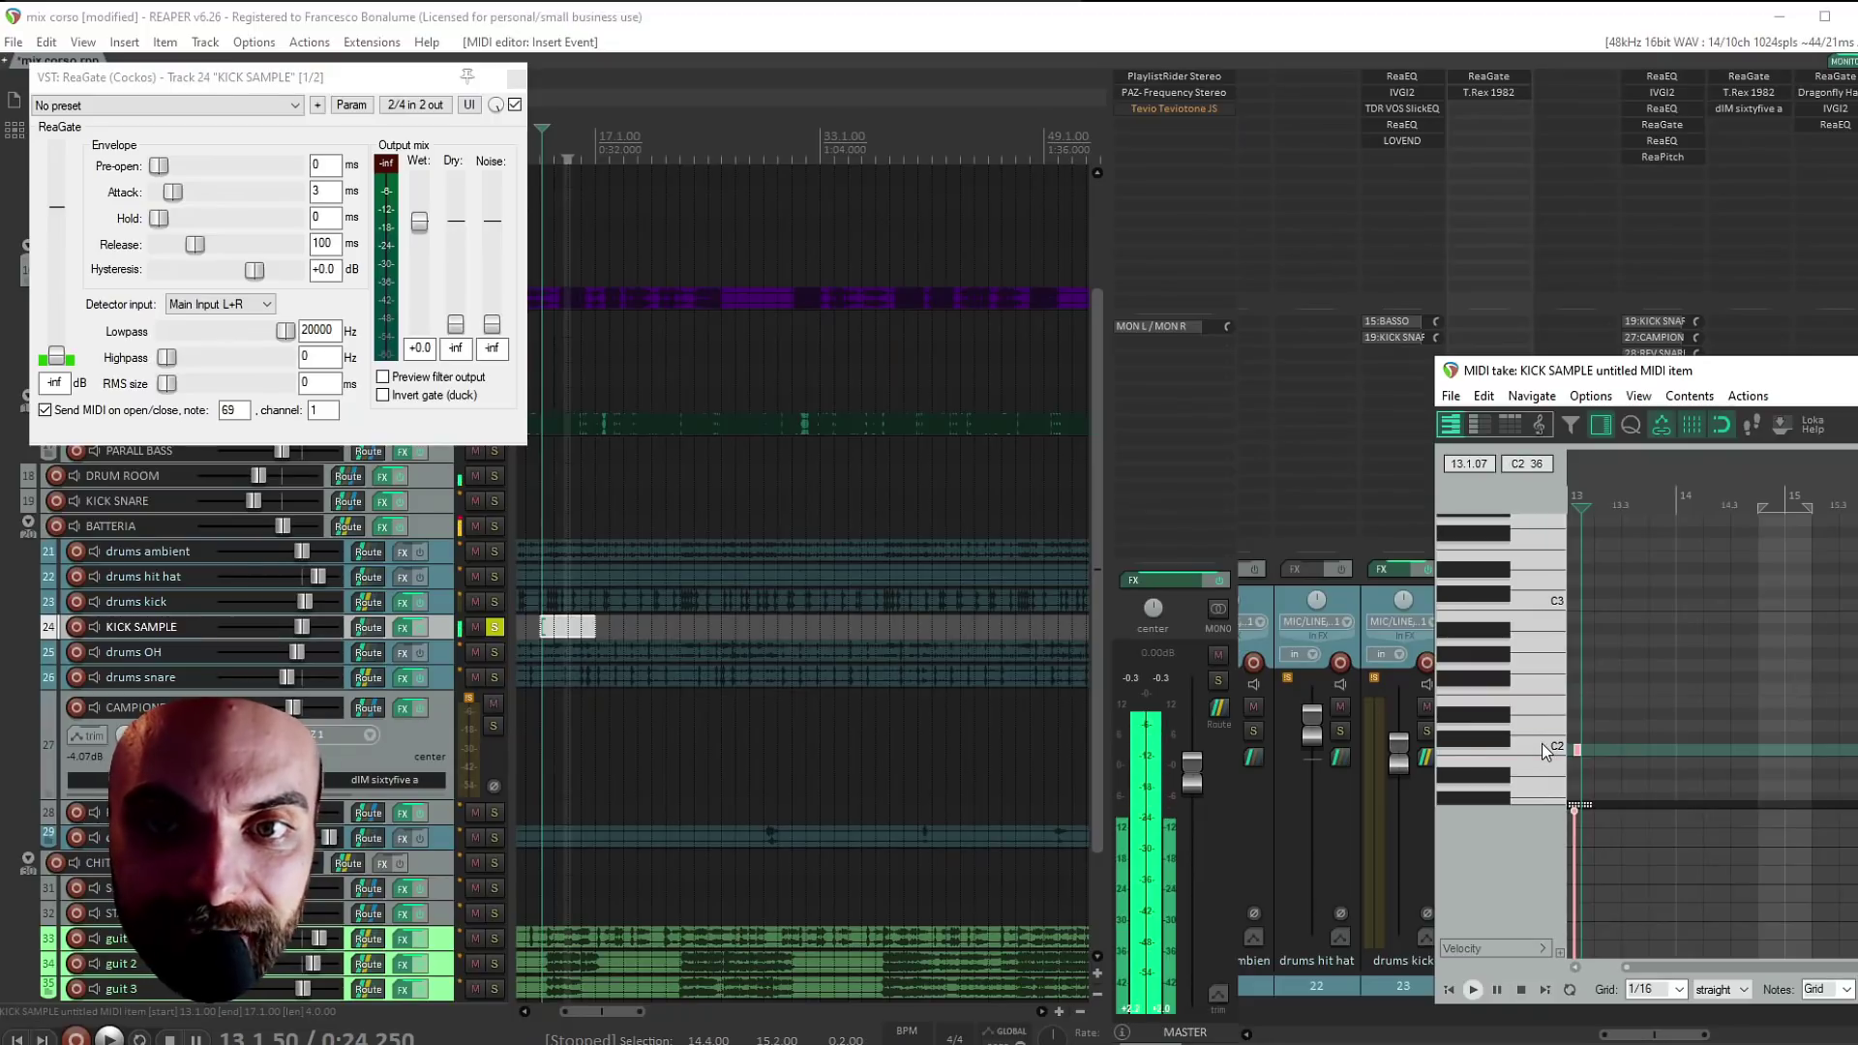
key(Delete)
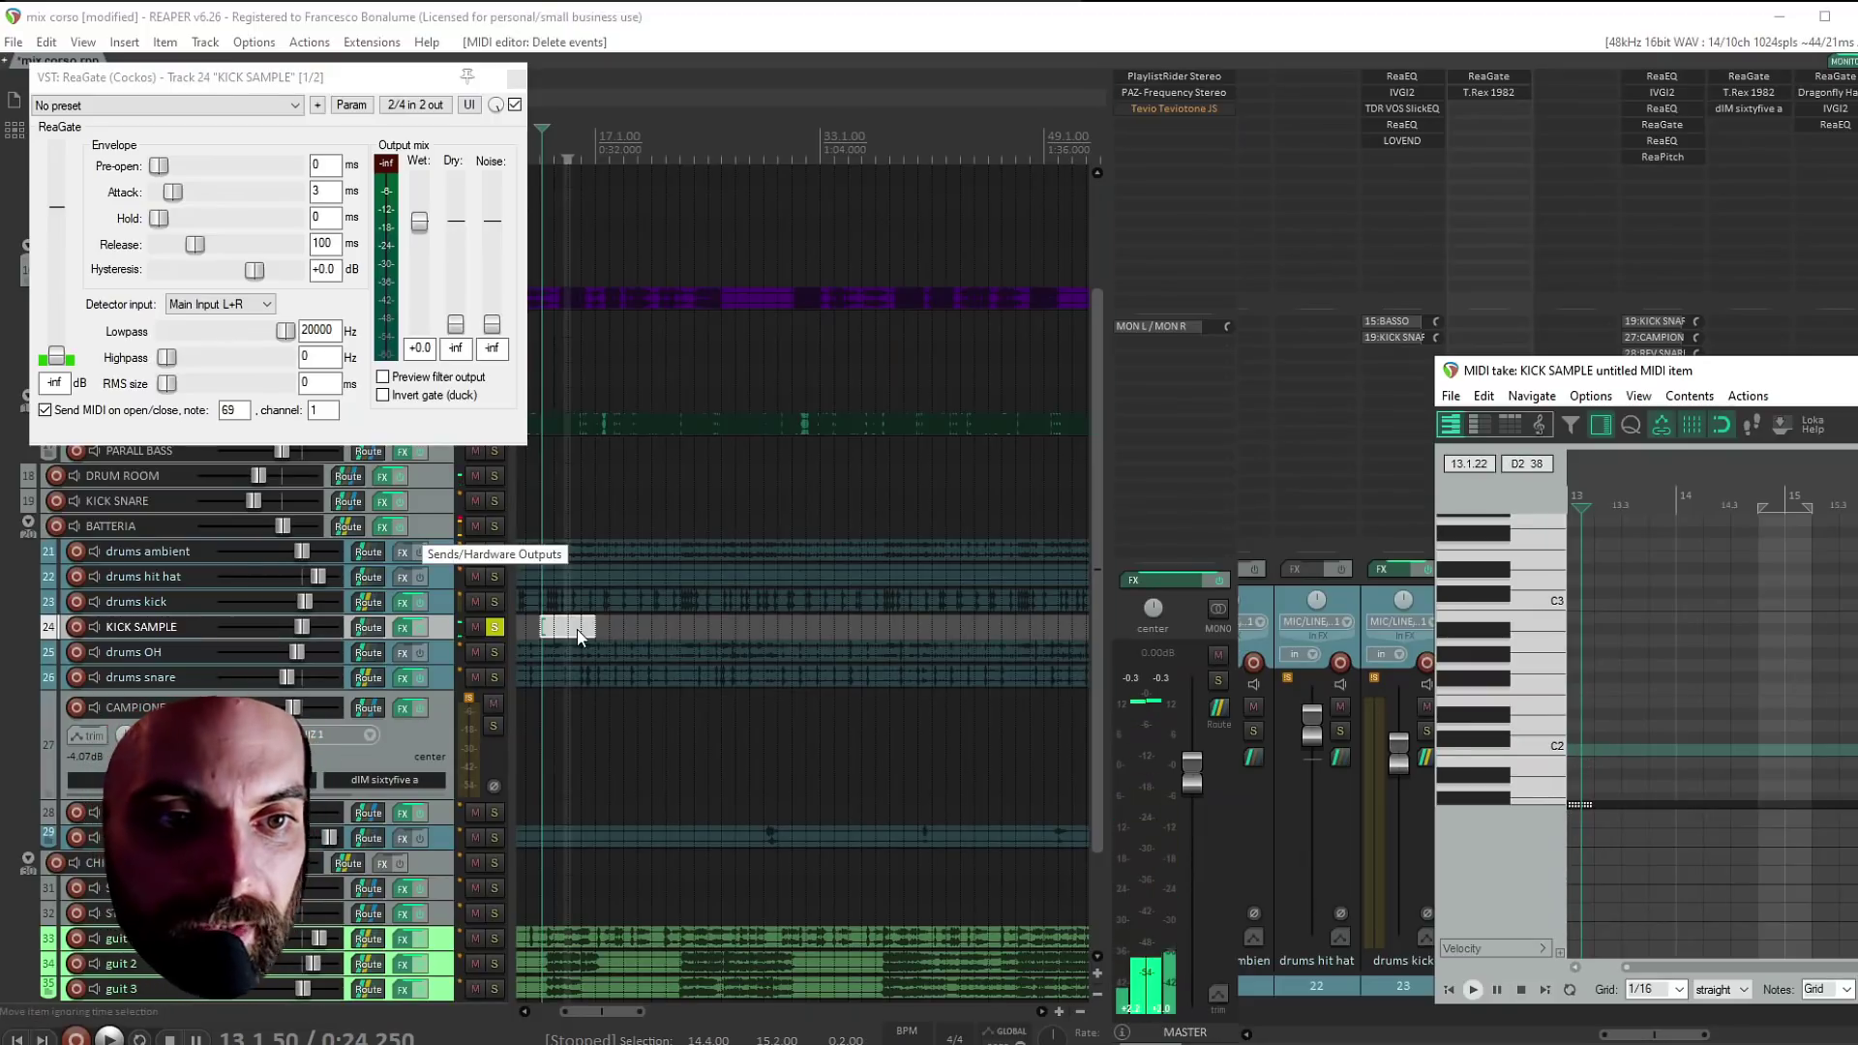
click(579, 637)
key(Delete)
Set KICK SAMPLE's ReaGate to MIDI note 36 and a -19.5 dB threshold, and send drums kick to KICK SAMPLE during playback
click(540, 624)
double_click(234, 410)
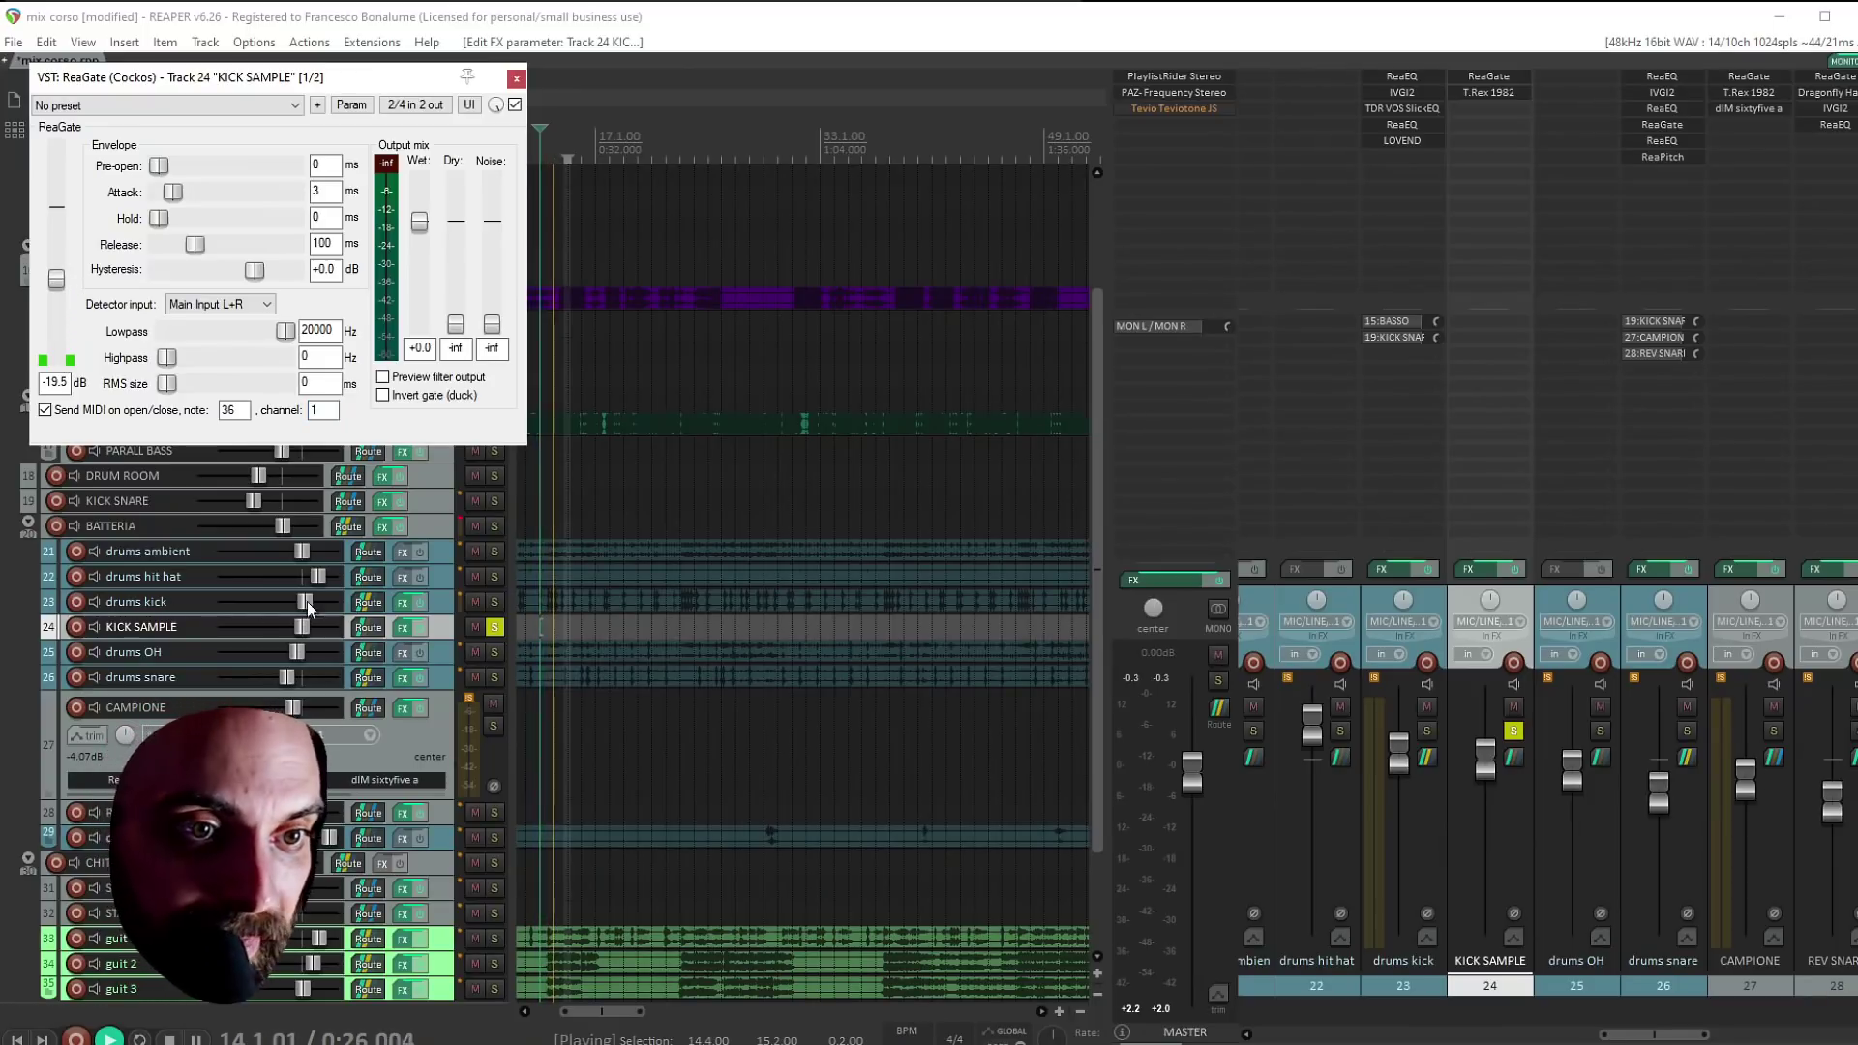
drag(368, 603, 137, 627)
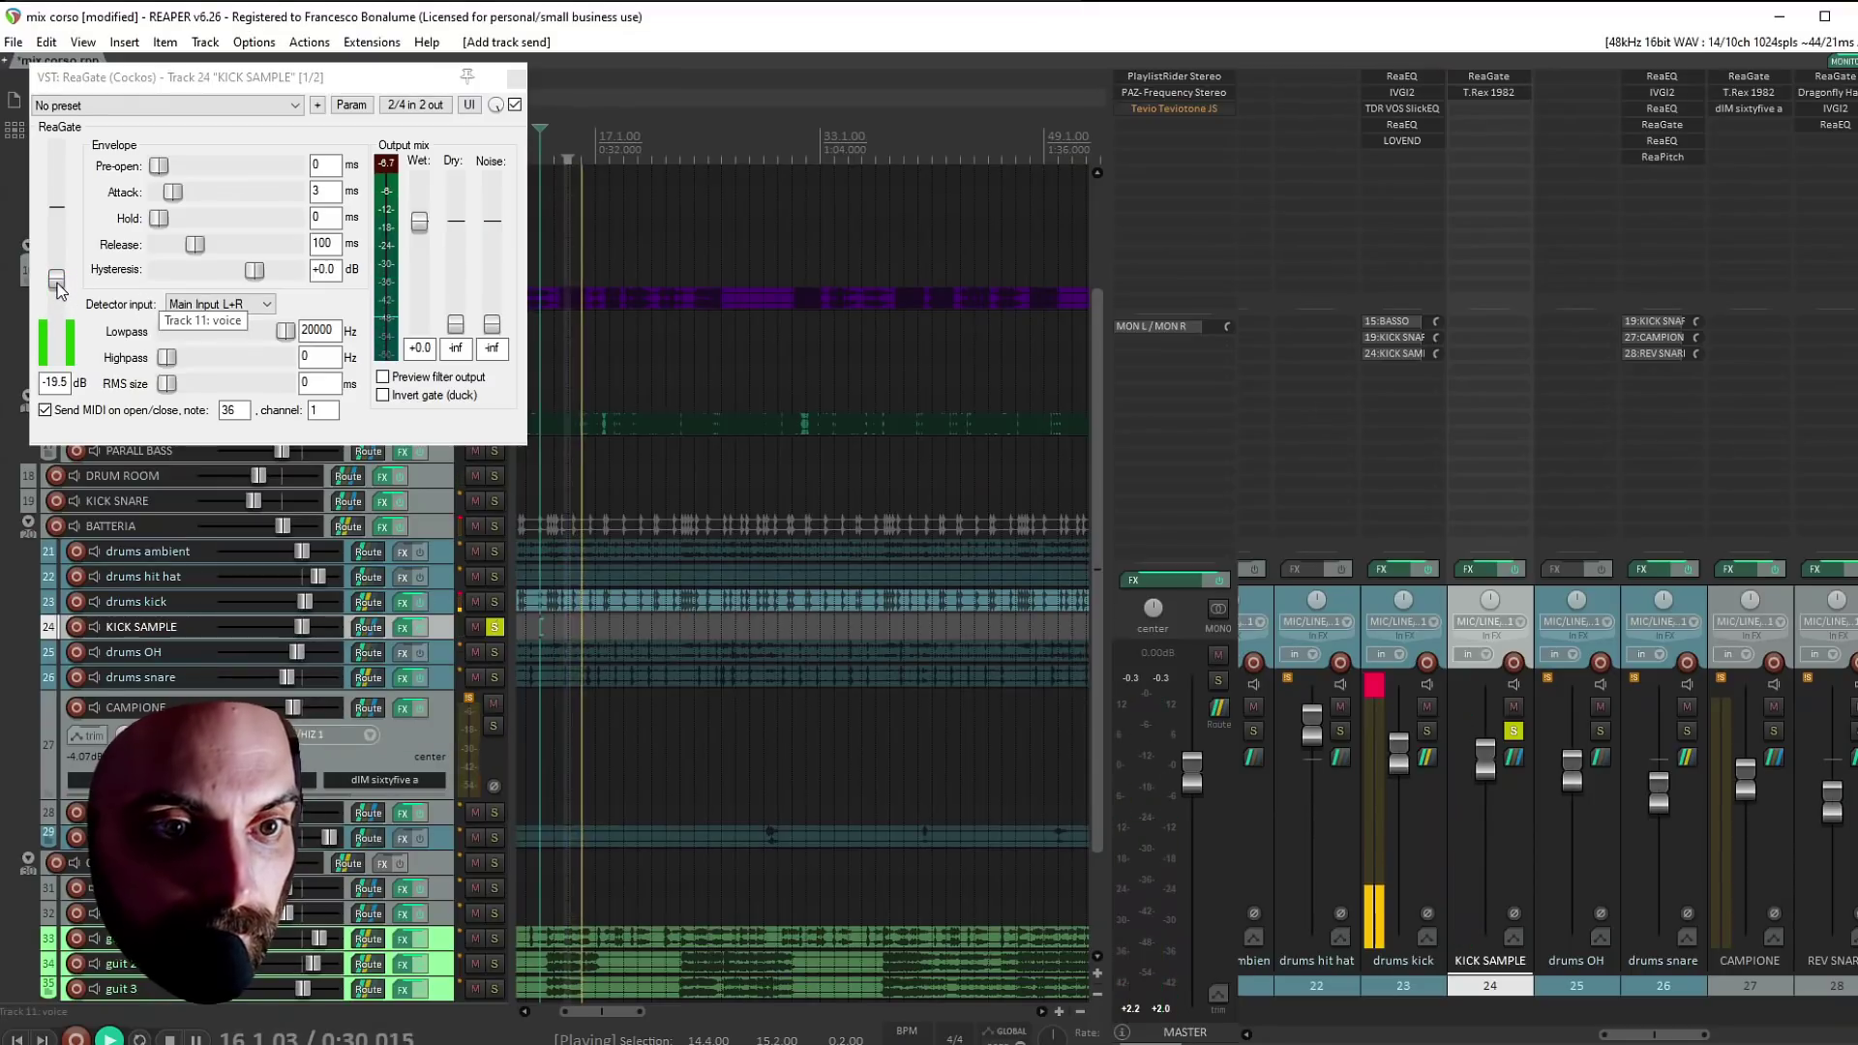
Solo drums kick alongside KICK SAMPLE, lower KICK SAMPLE's volume to -4.57 dB, and stop playback
click(494, 601)
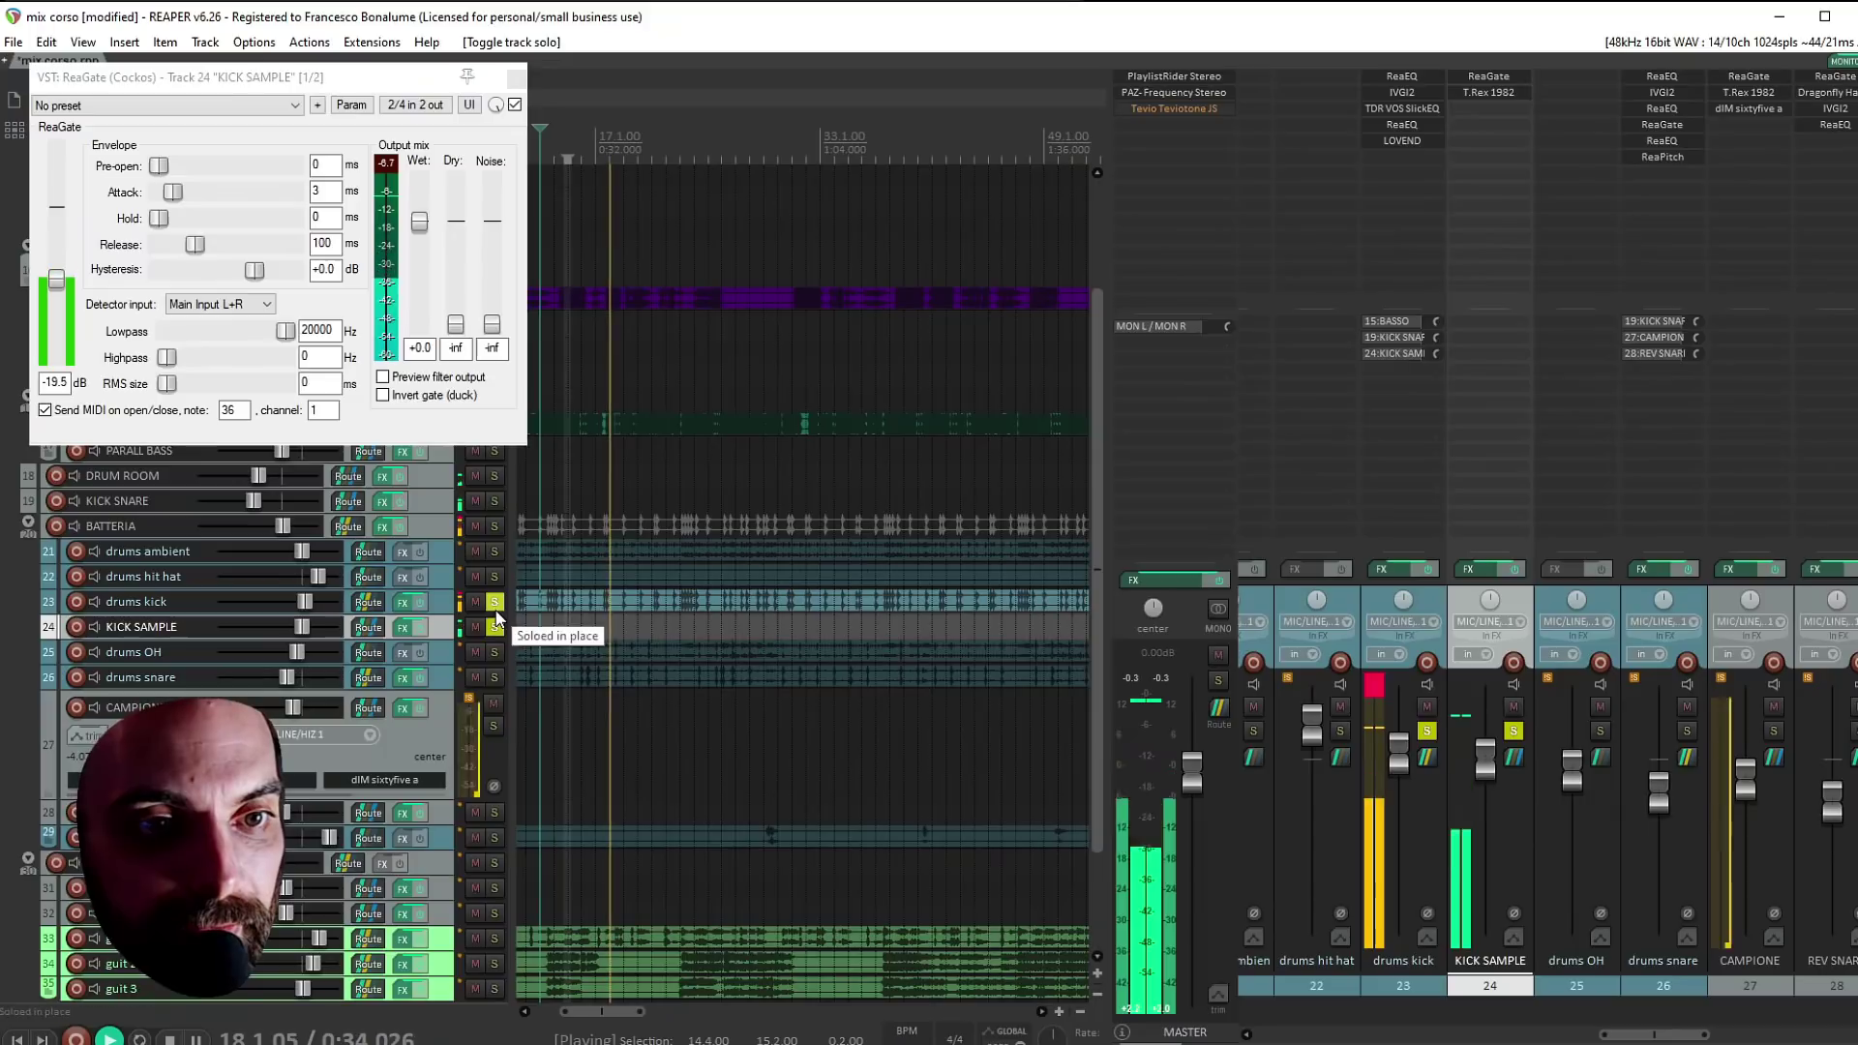
drag(1488, 758, 1494, 781)
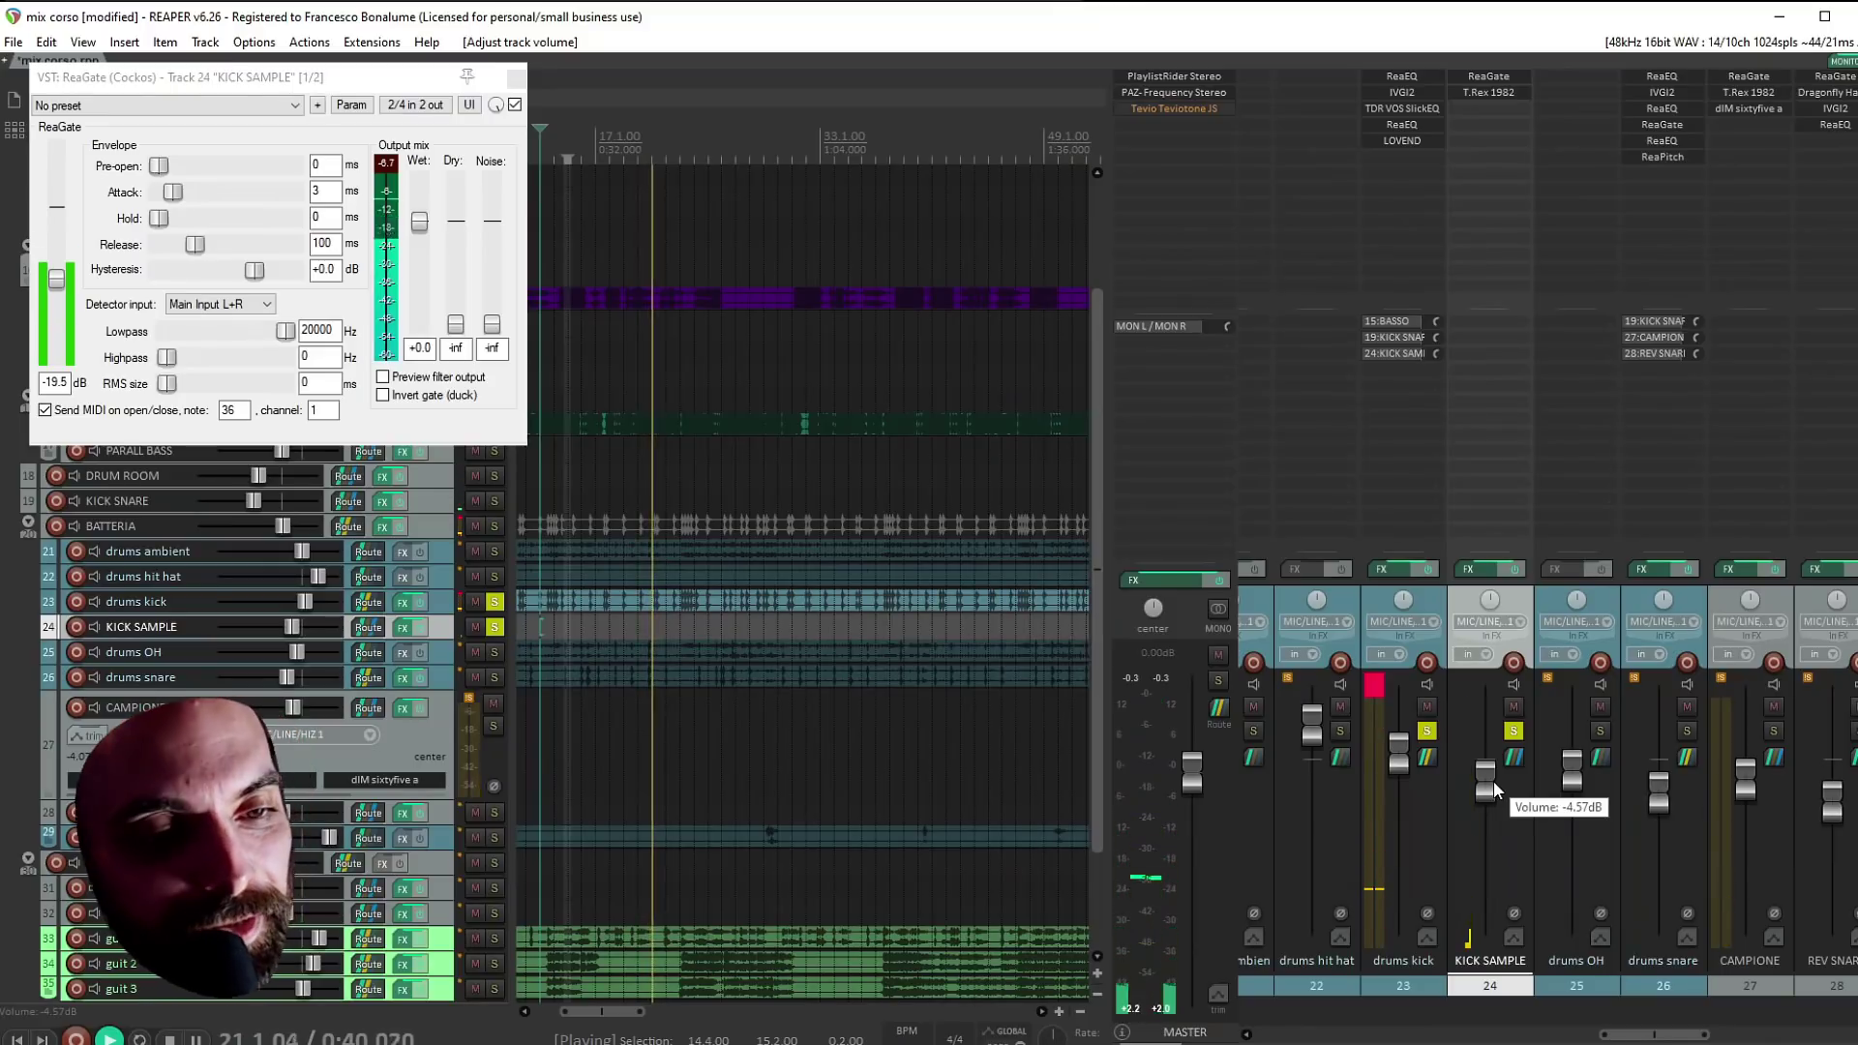
key(space)
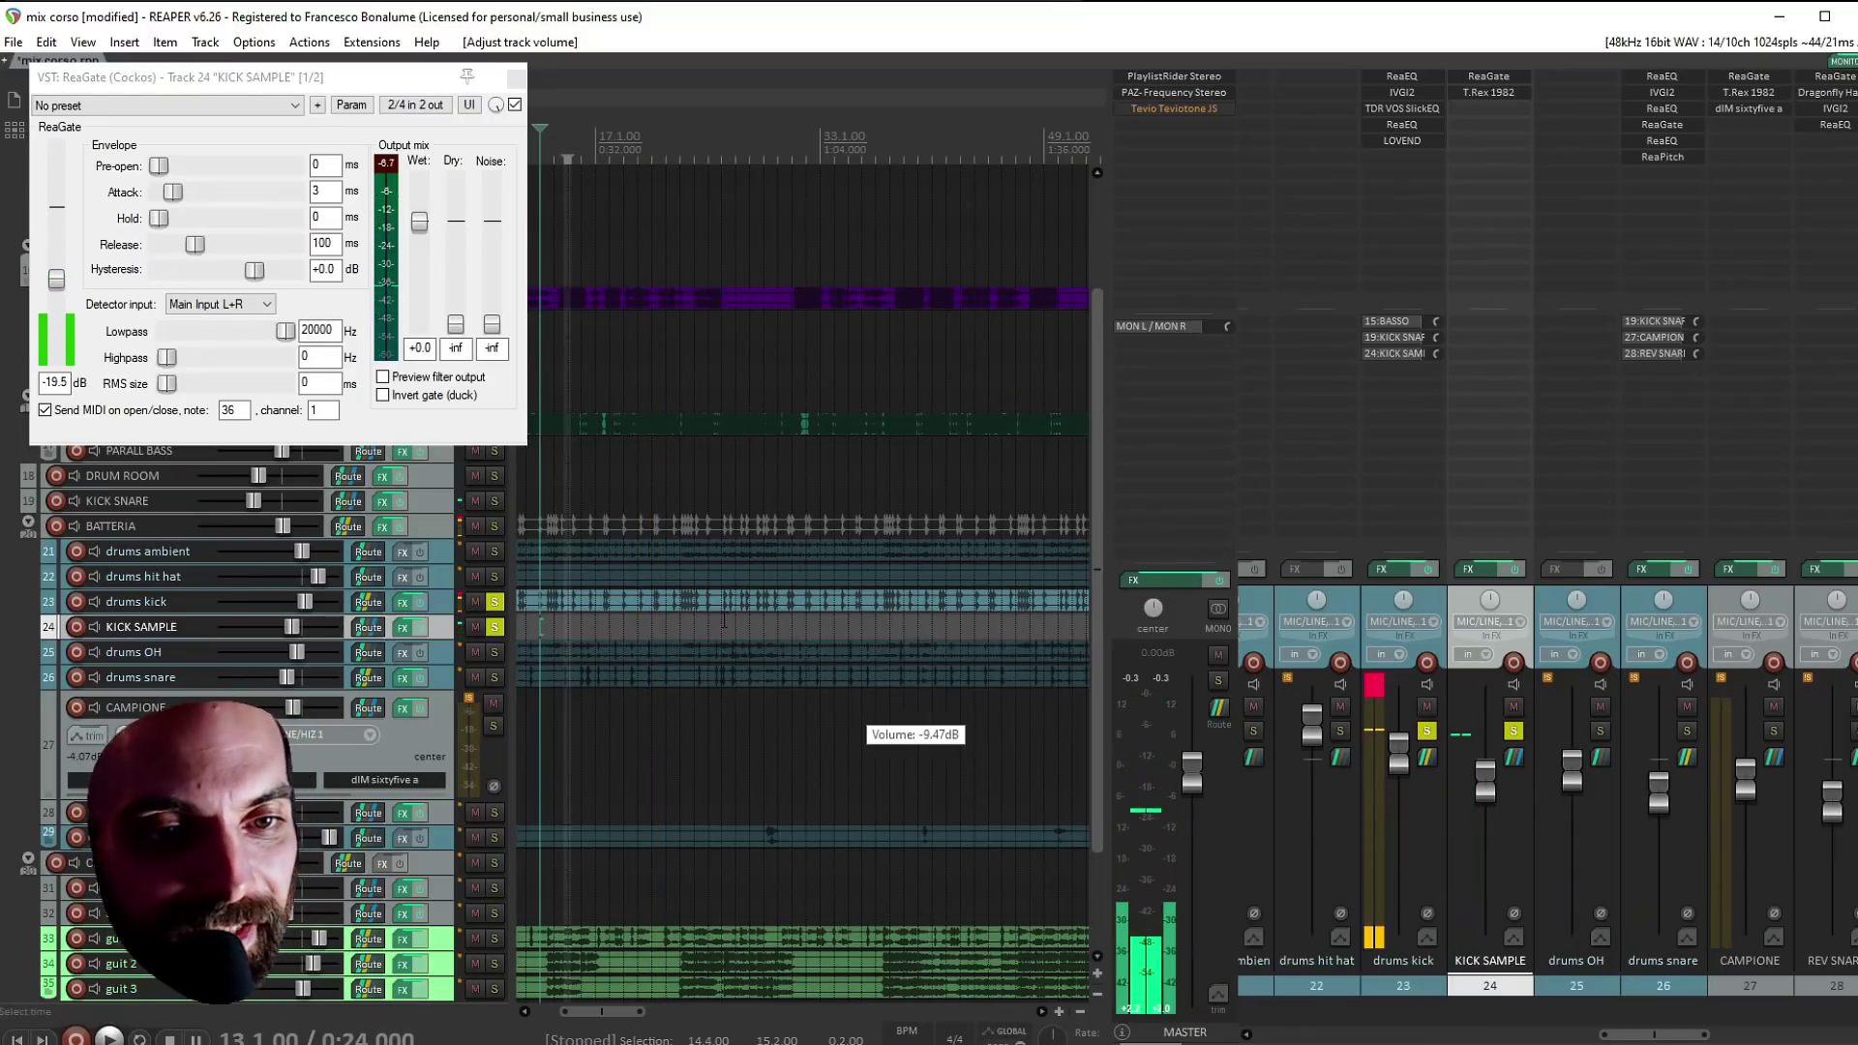
Play from measure 26, raise KICK SAMPLE's ReaGate threshold to -17.4 dB, stop playback, and close ReaGate
click(723, 623)
key(space)
scroll(793, 606, up, 5)
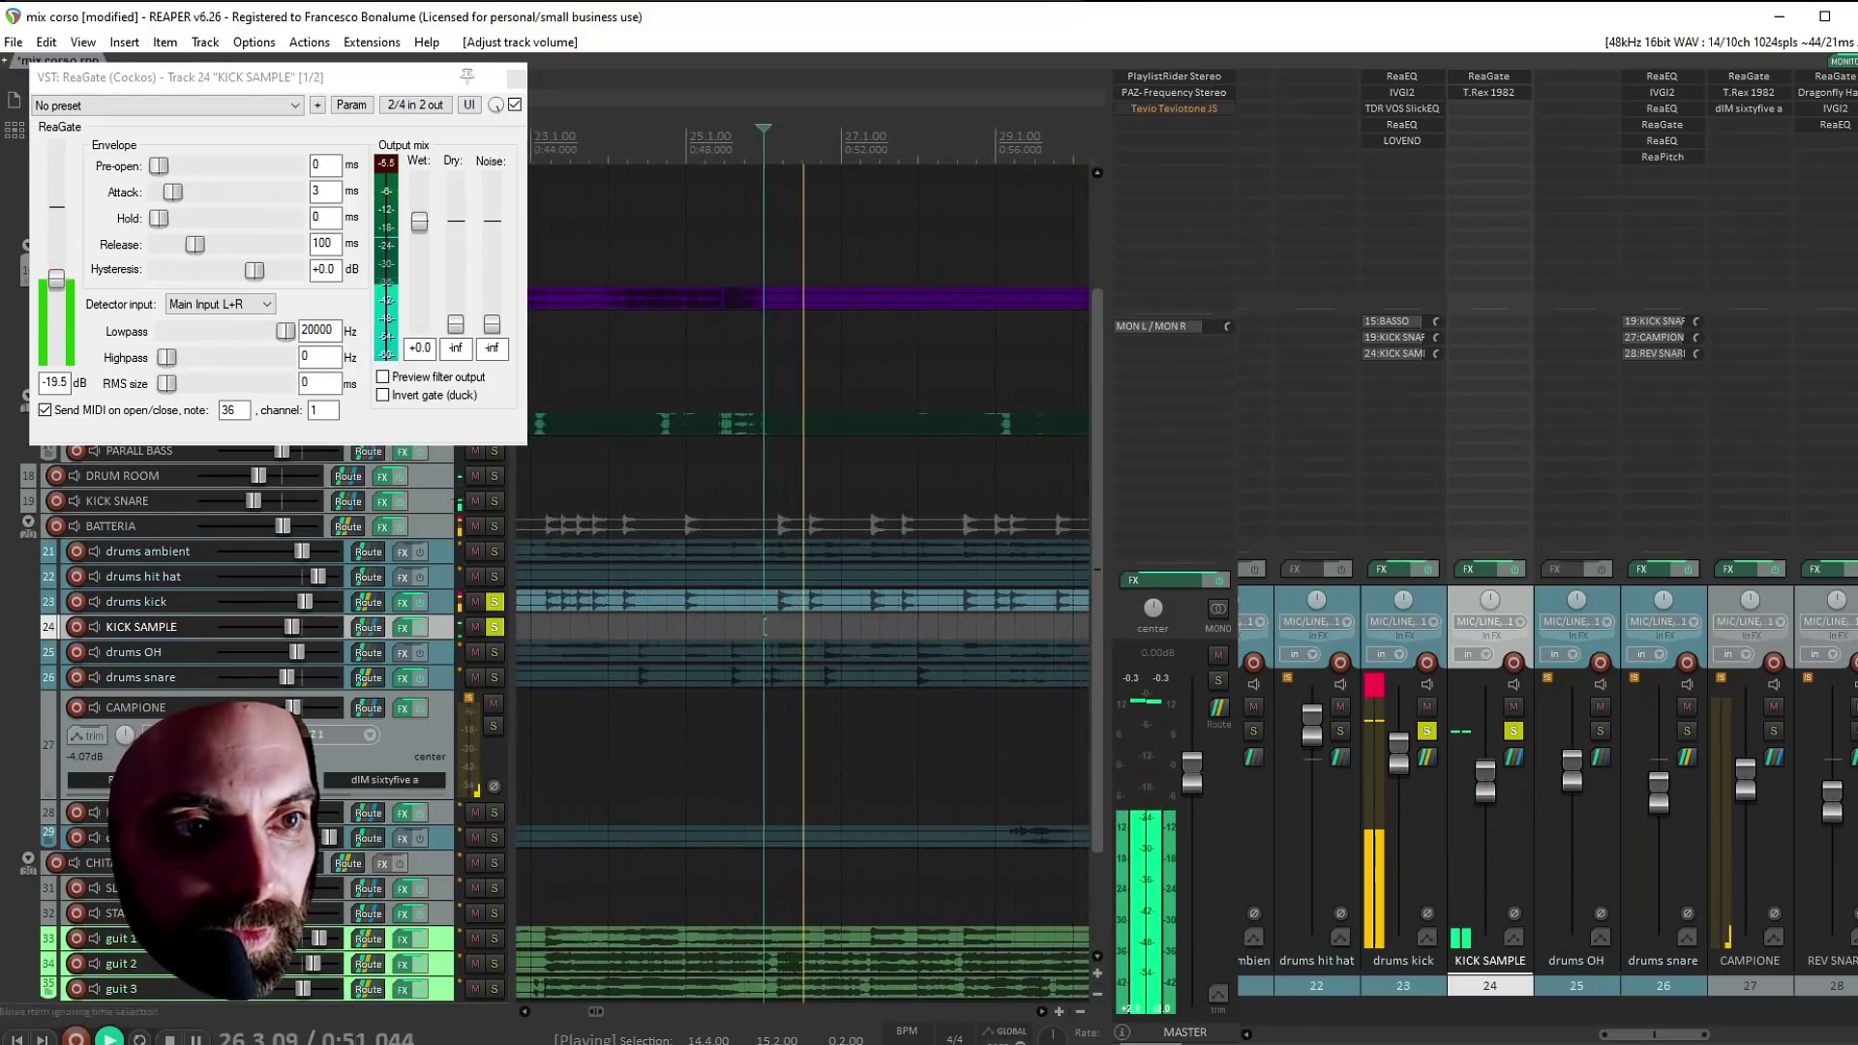
drag(57, 281, 59, 277)
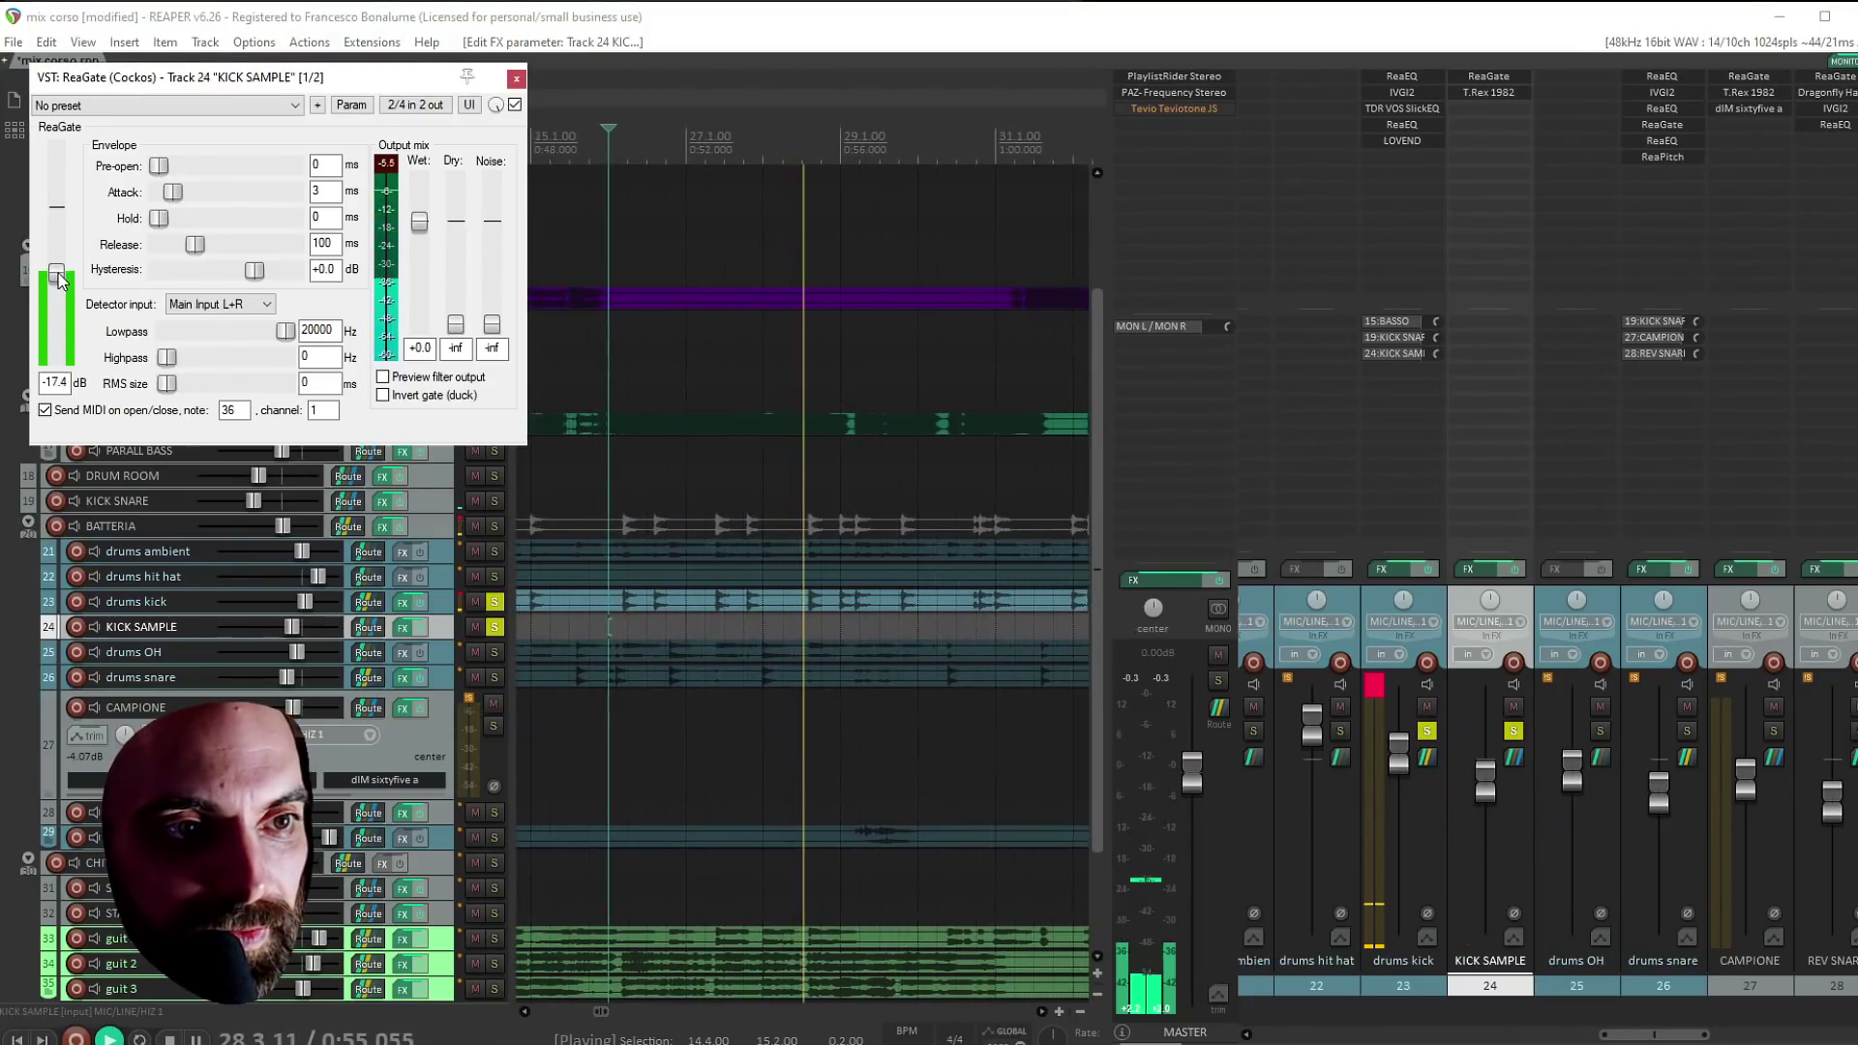
key(space)
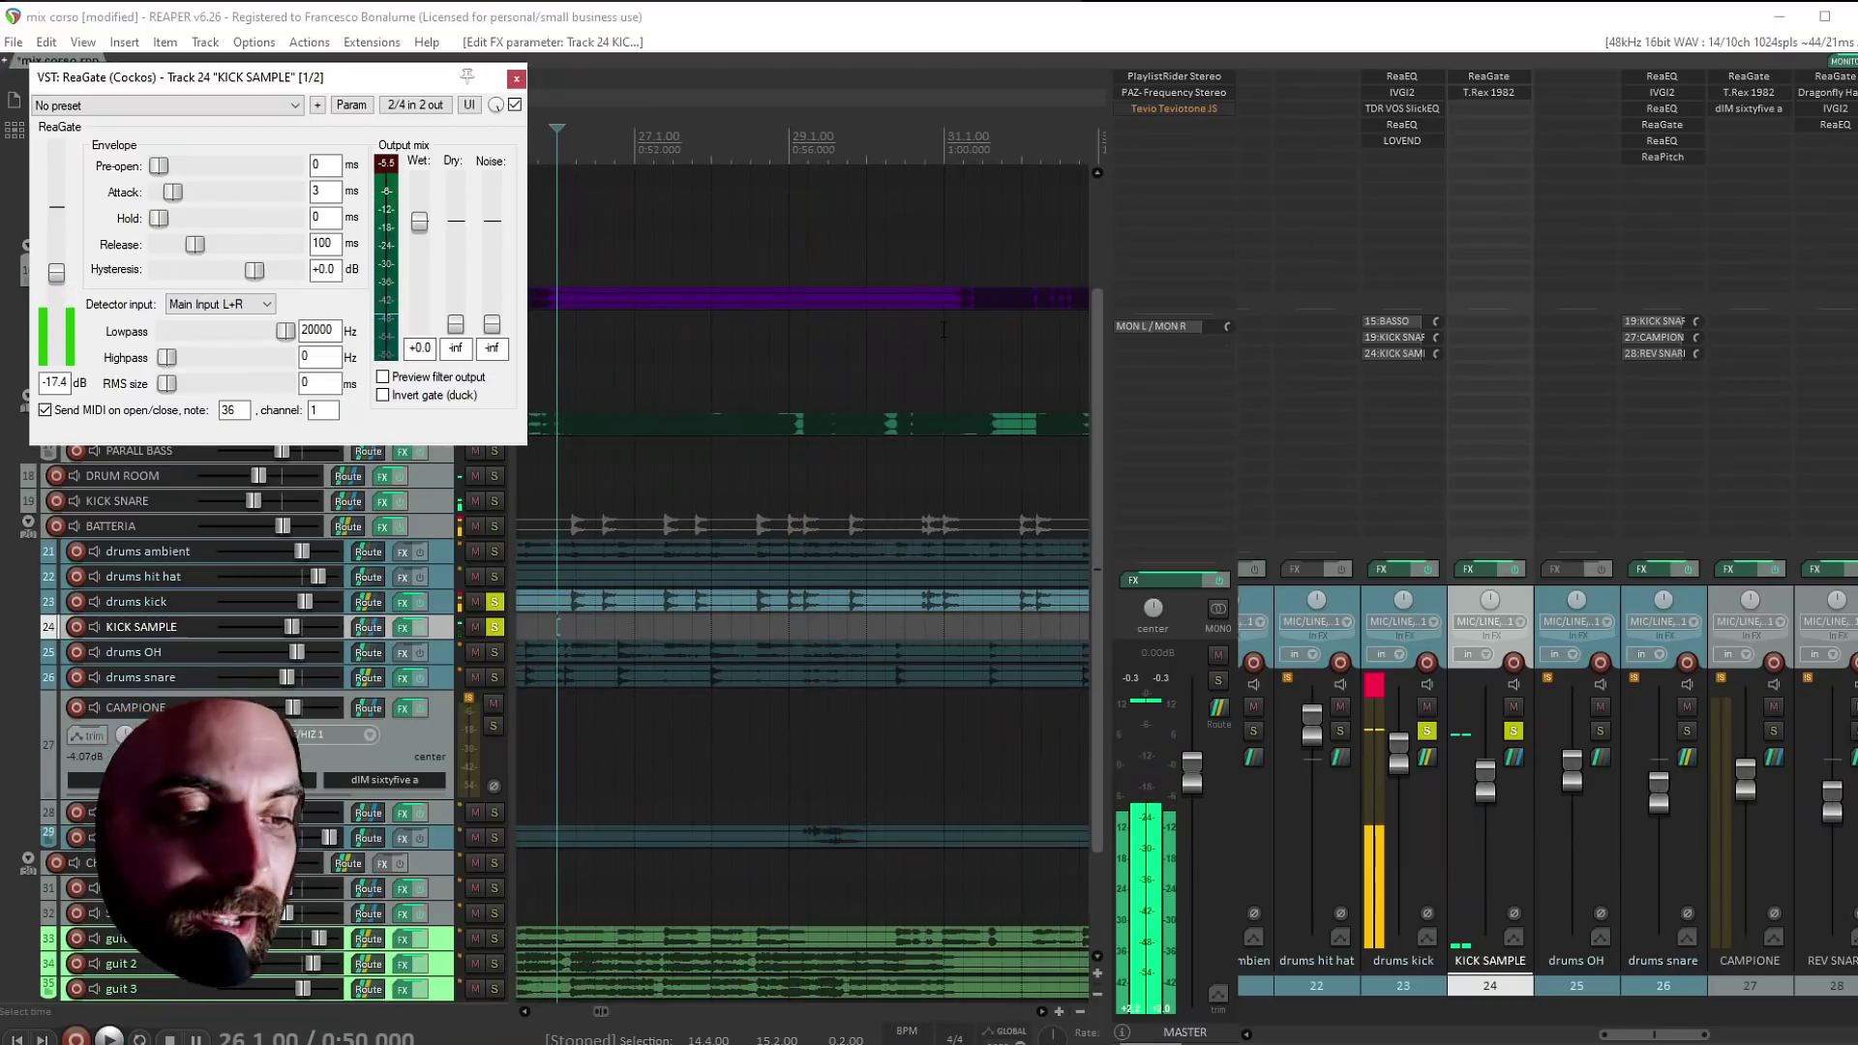
click(515, 82)
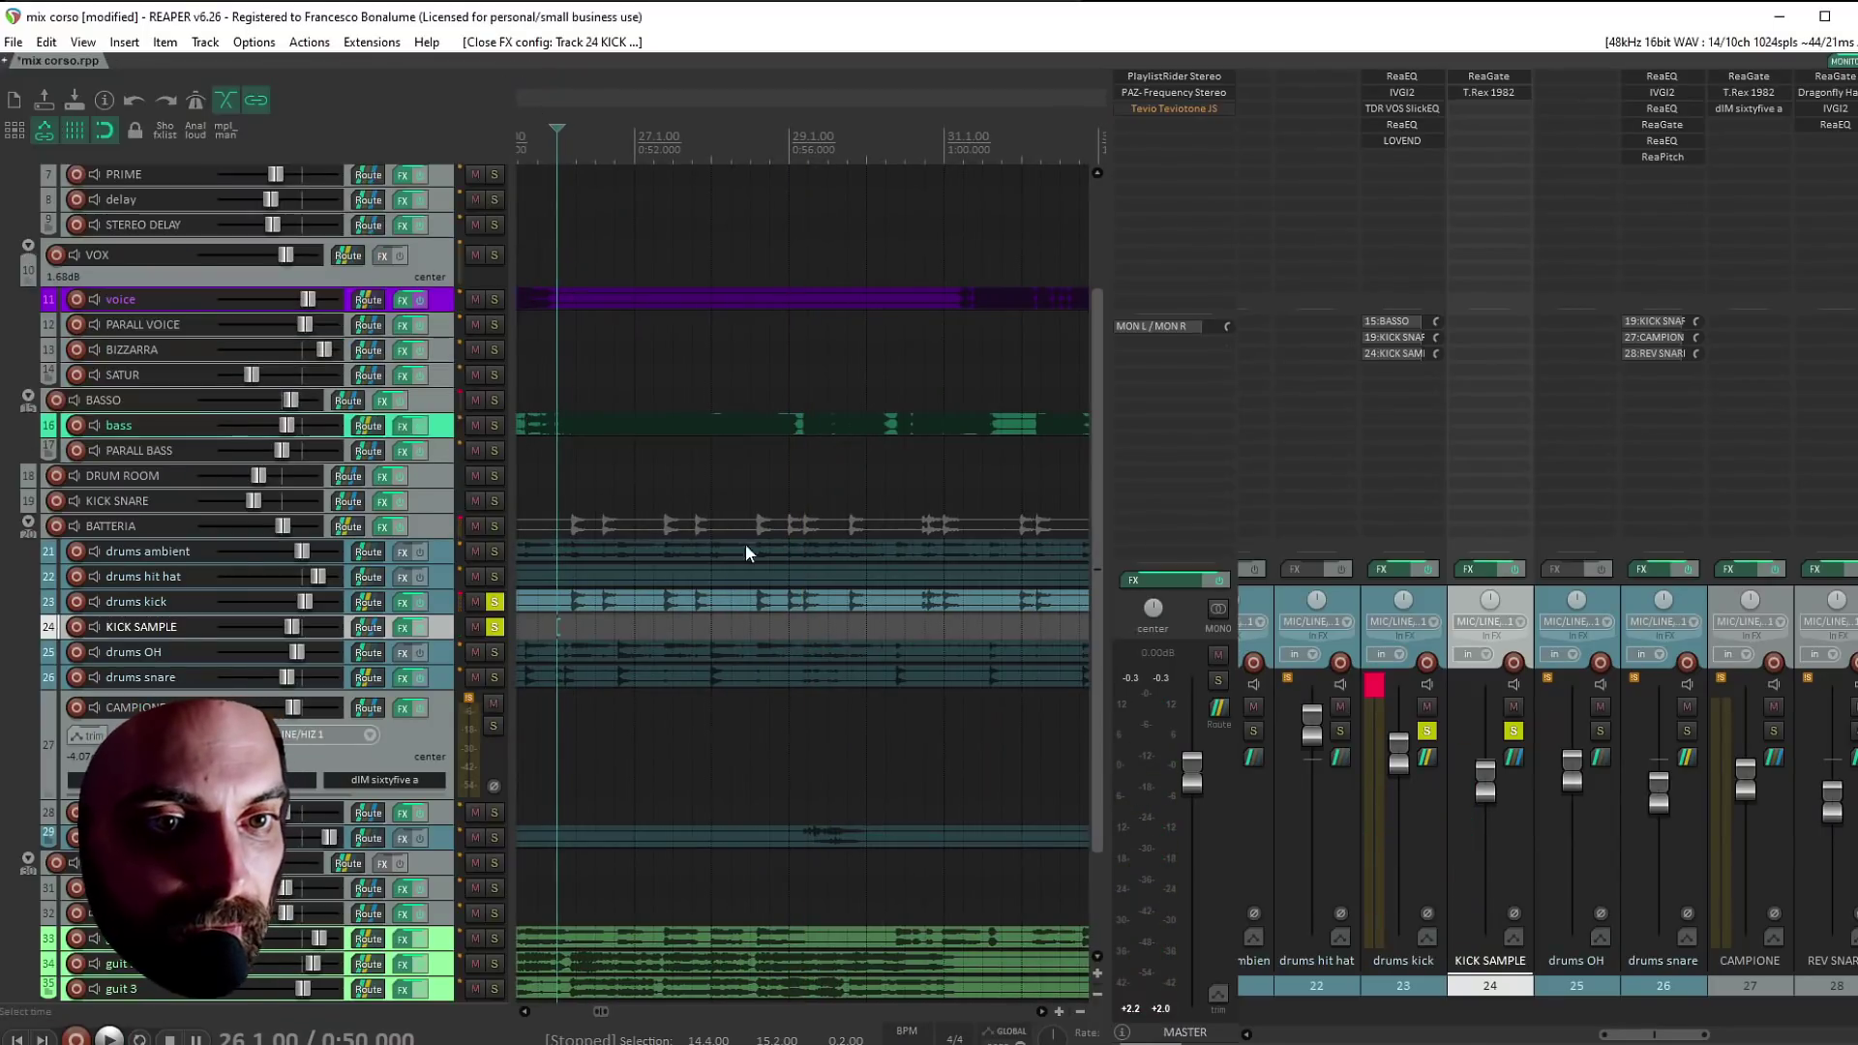
Freeze the KICK SAMPLE track to stereo
scroll(745, 544, down, 6)
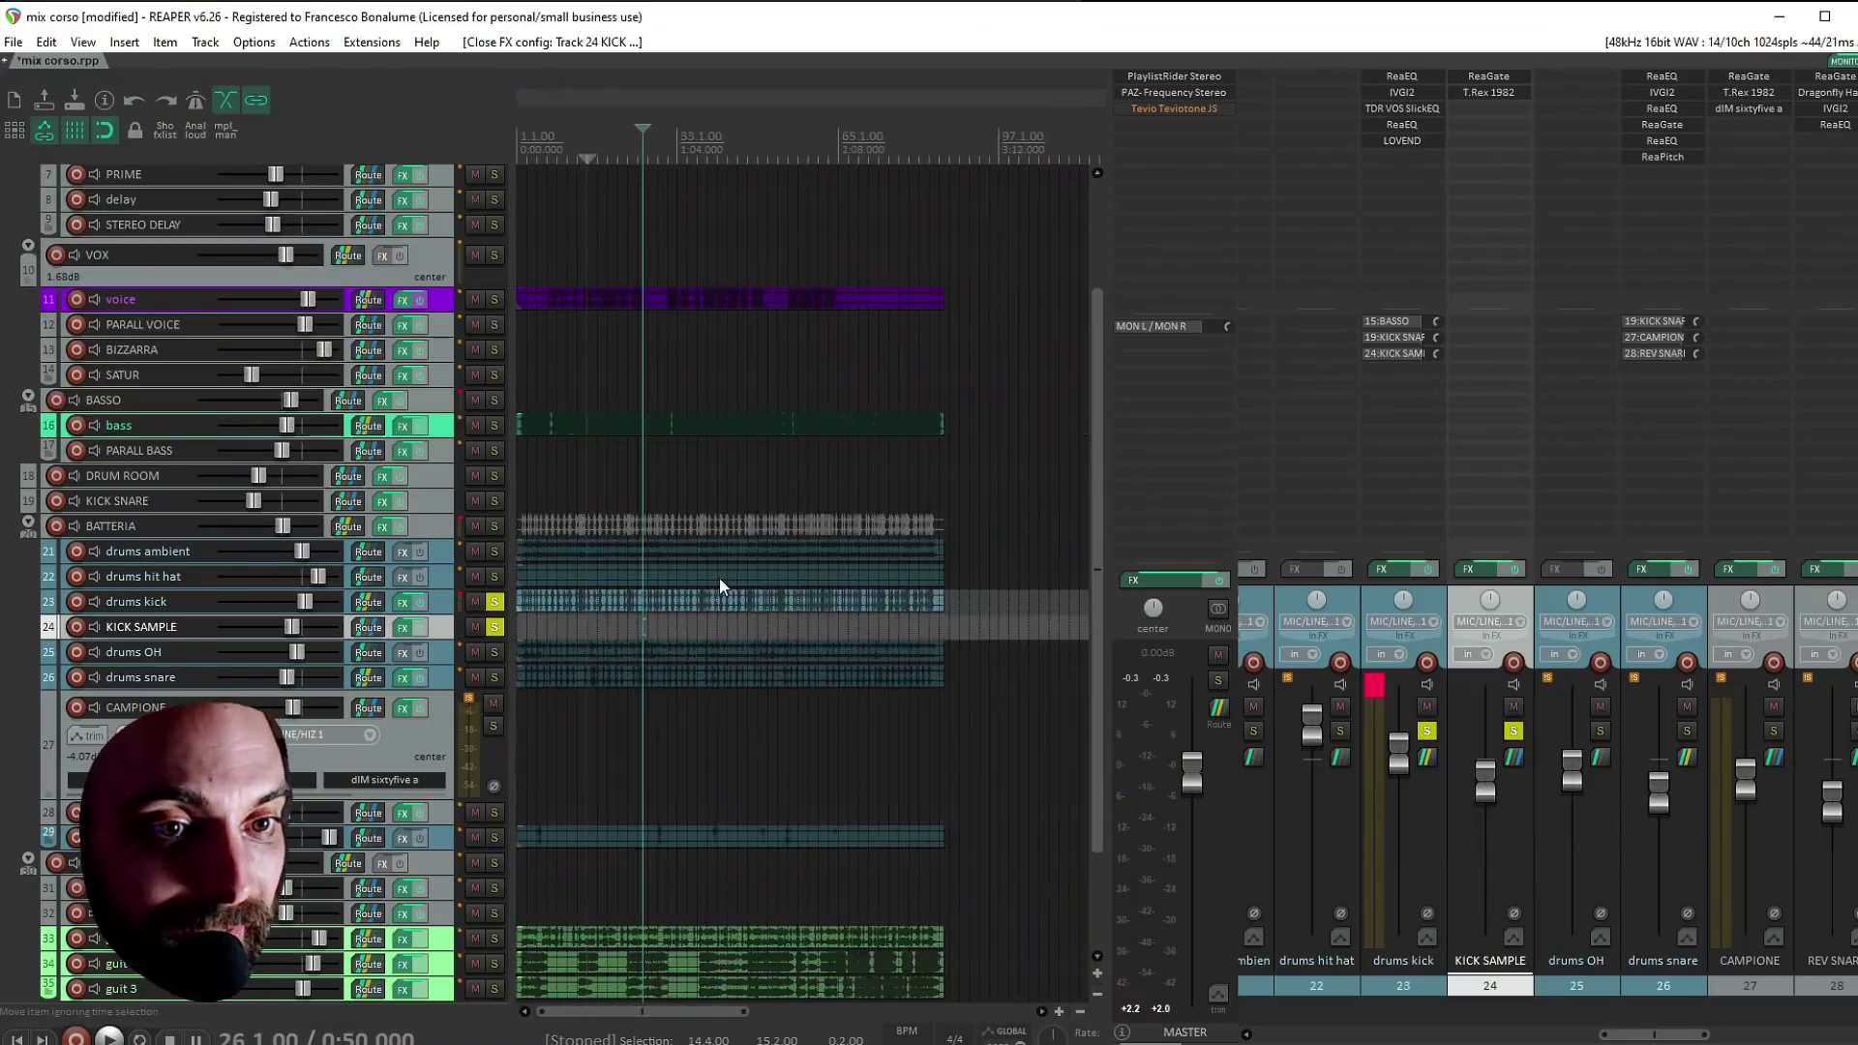
right_click(139, 625)
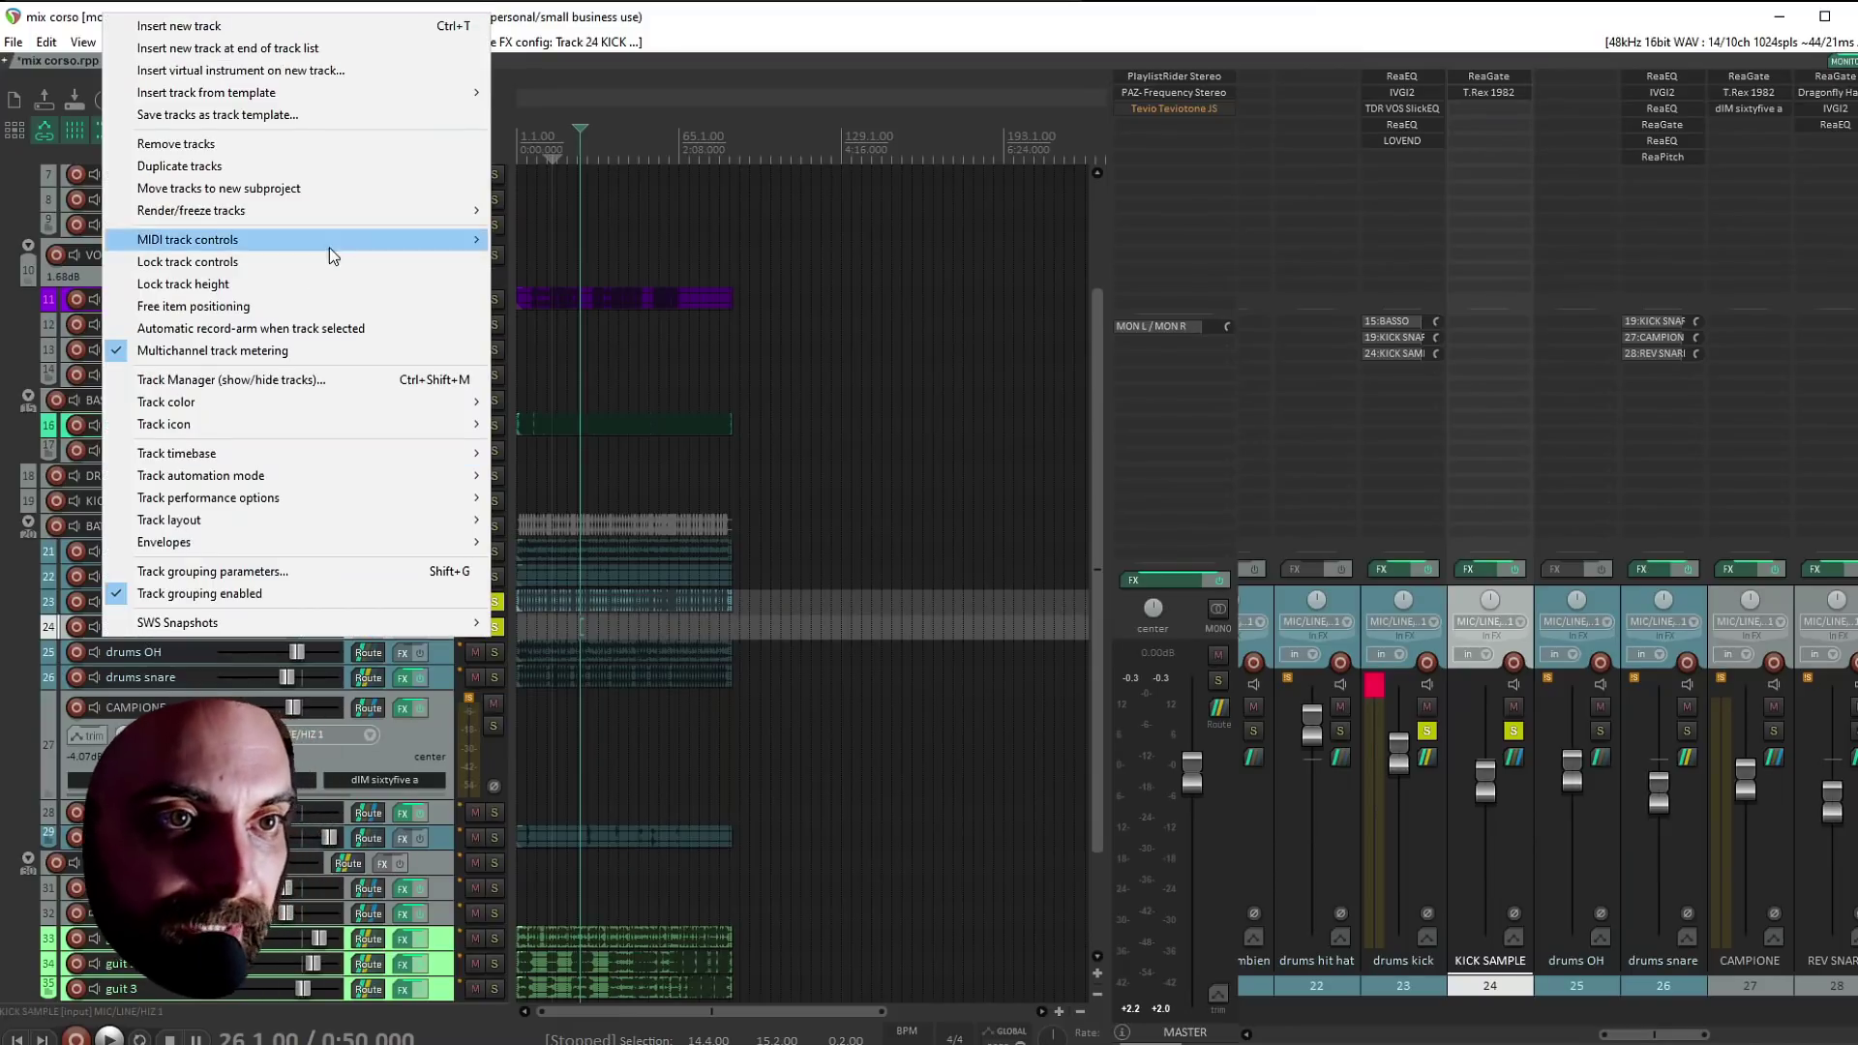
mouse_move(339, 210)
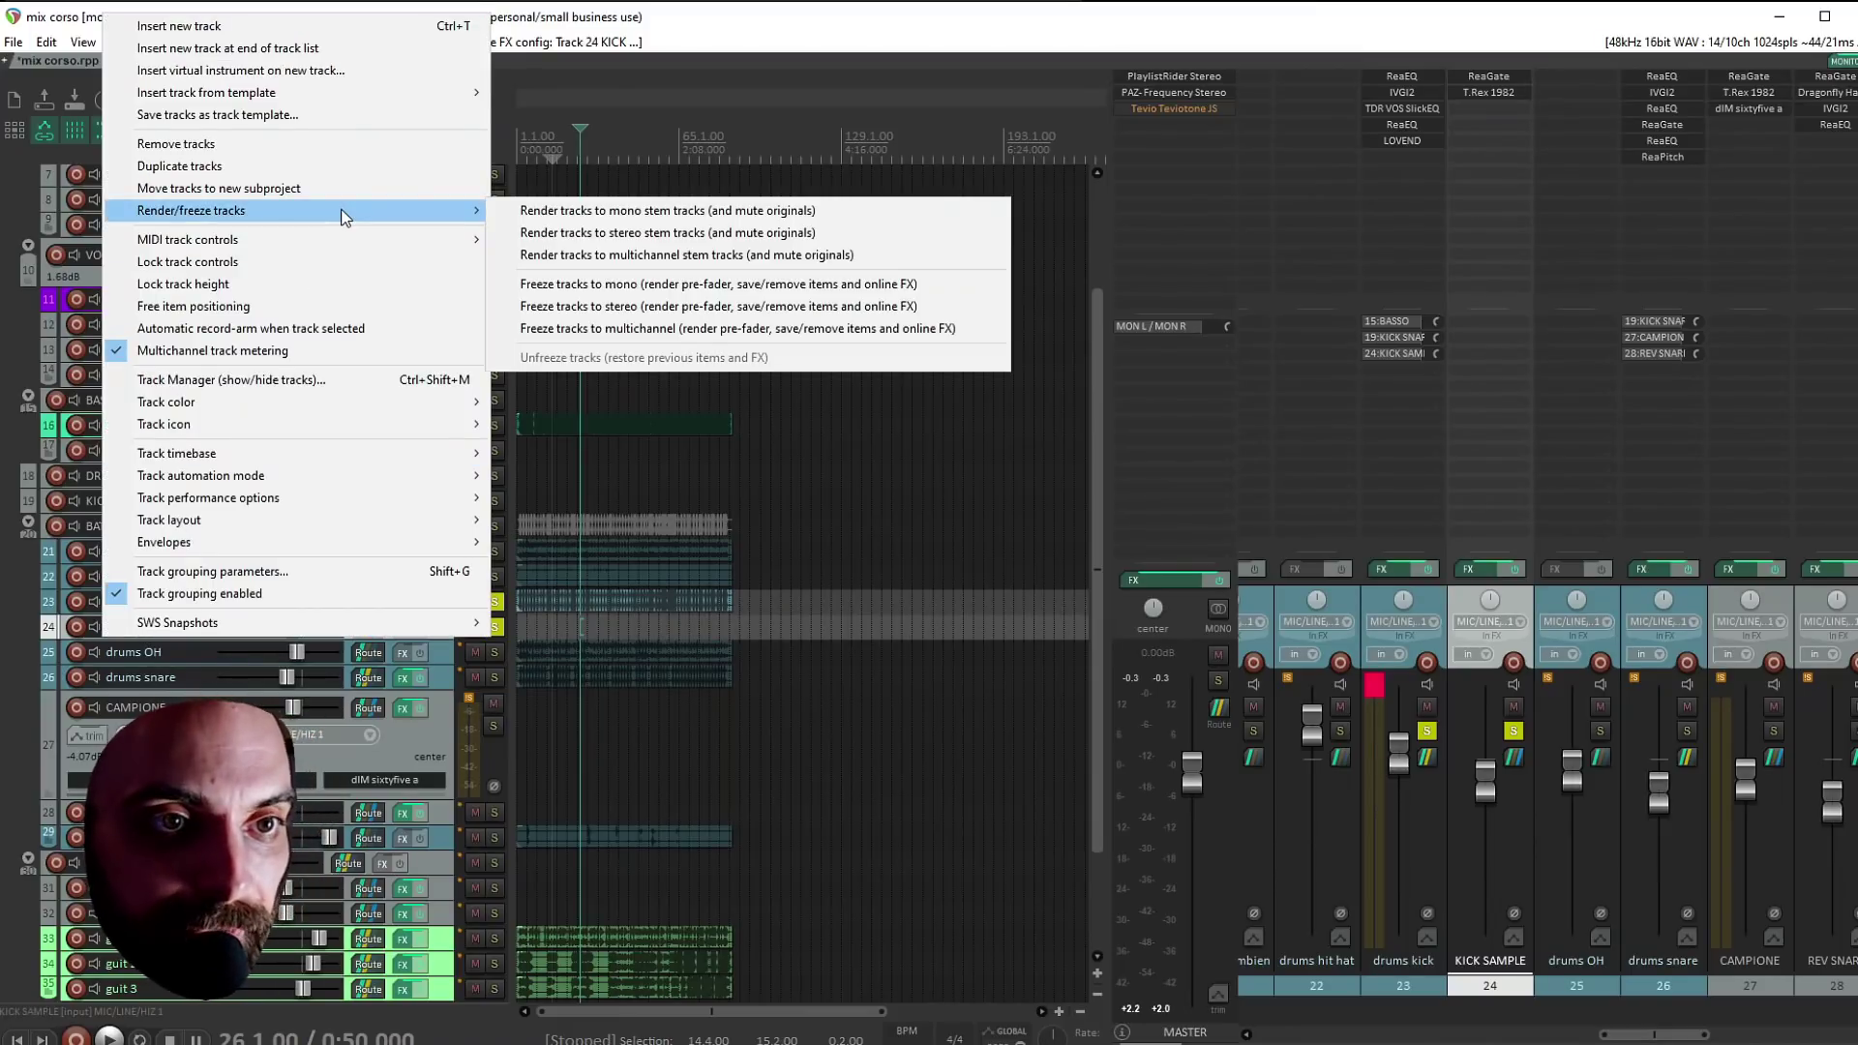
click(637, 307)
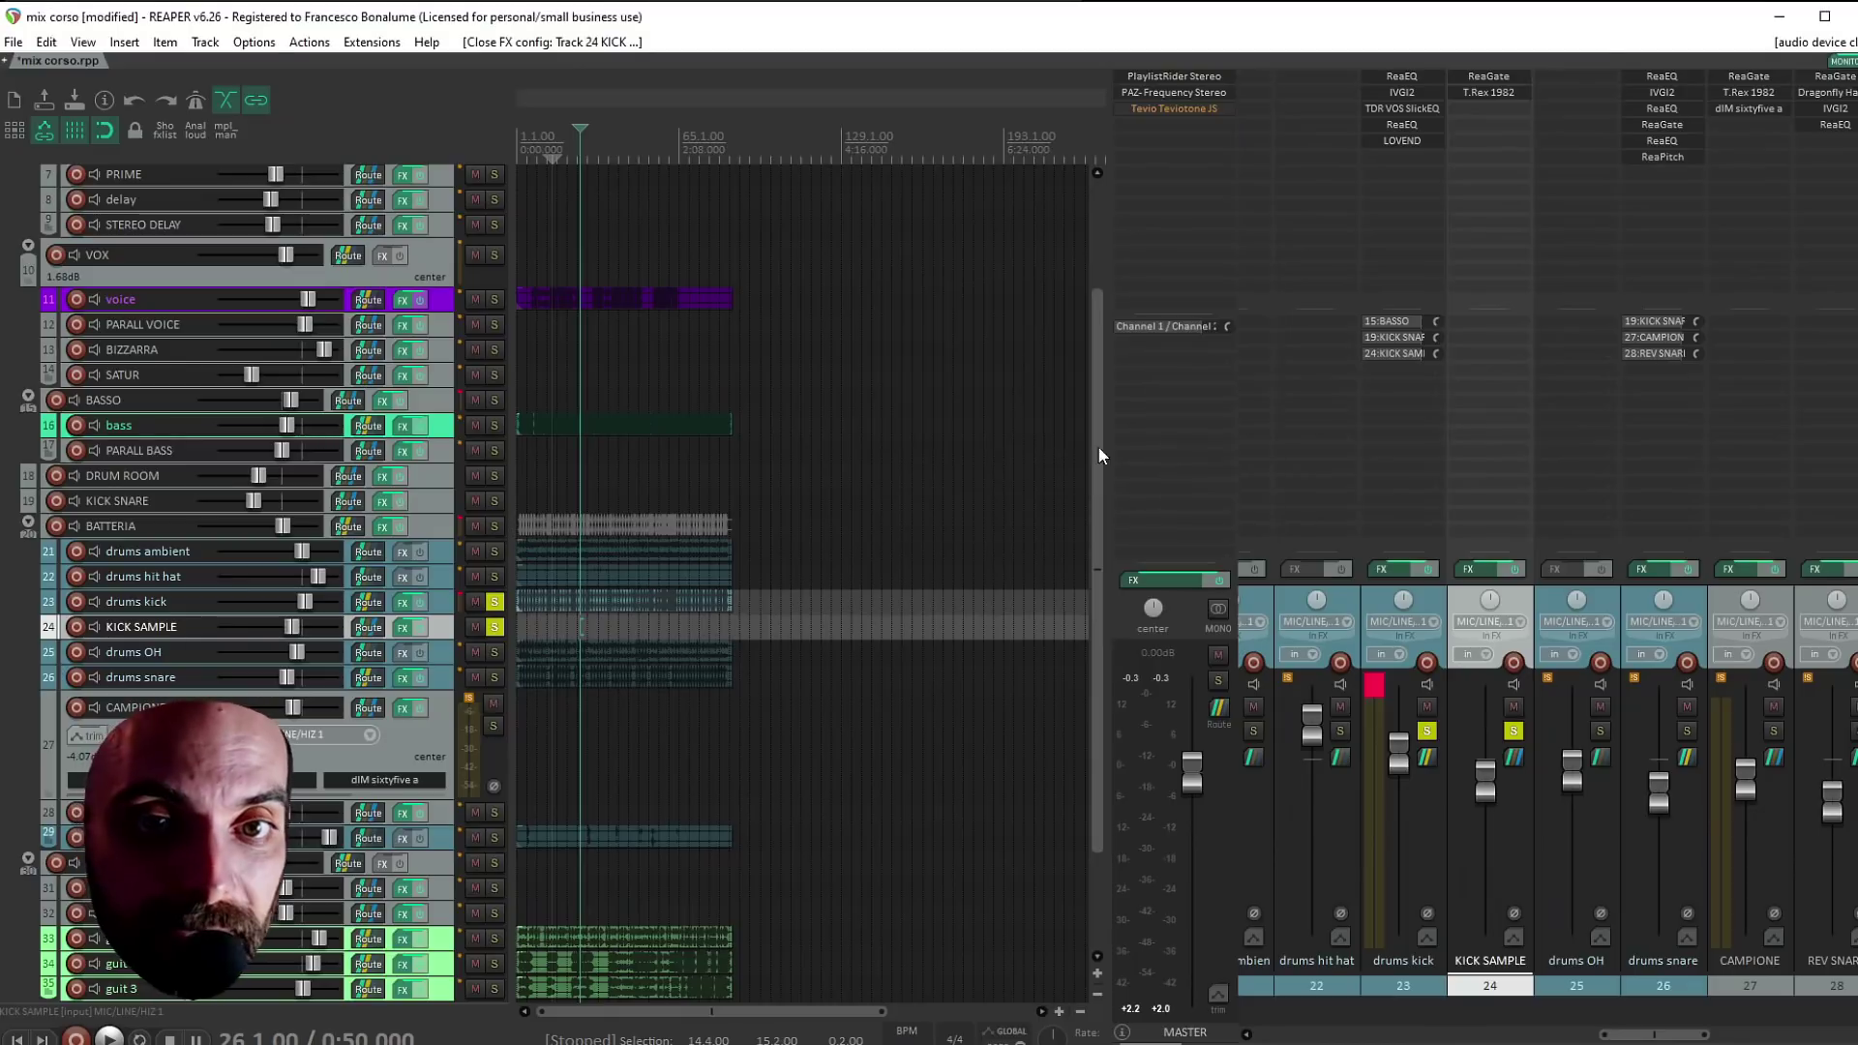
Unlock the frozen item on KICK SAMPLE and enlarge the track's height to show its waveform
click(547, 623)
scroll(543, 624, up, 4)
key(l)
drag(424, 638, 424, 724)
click(536, 667)
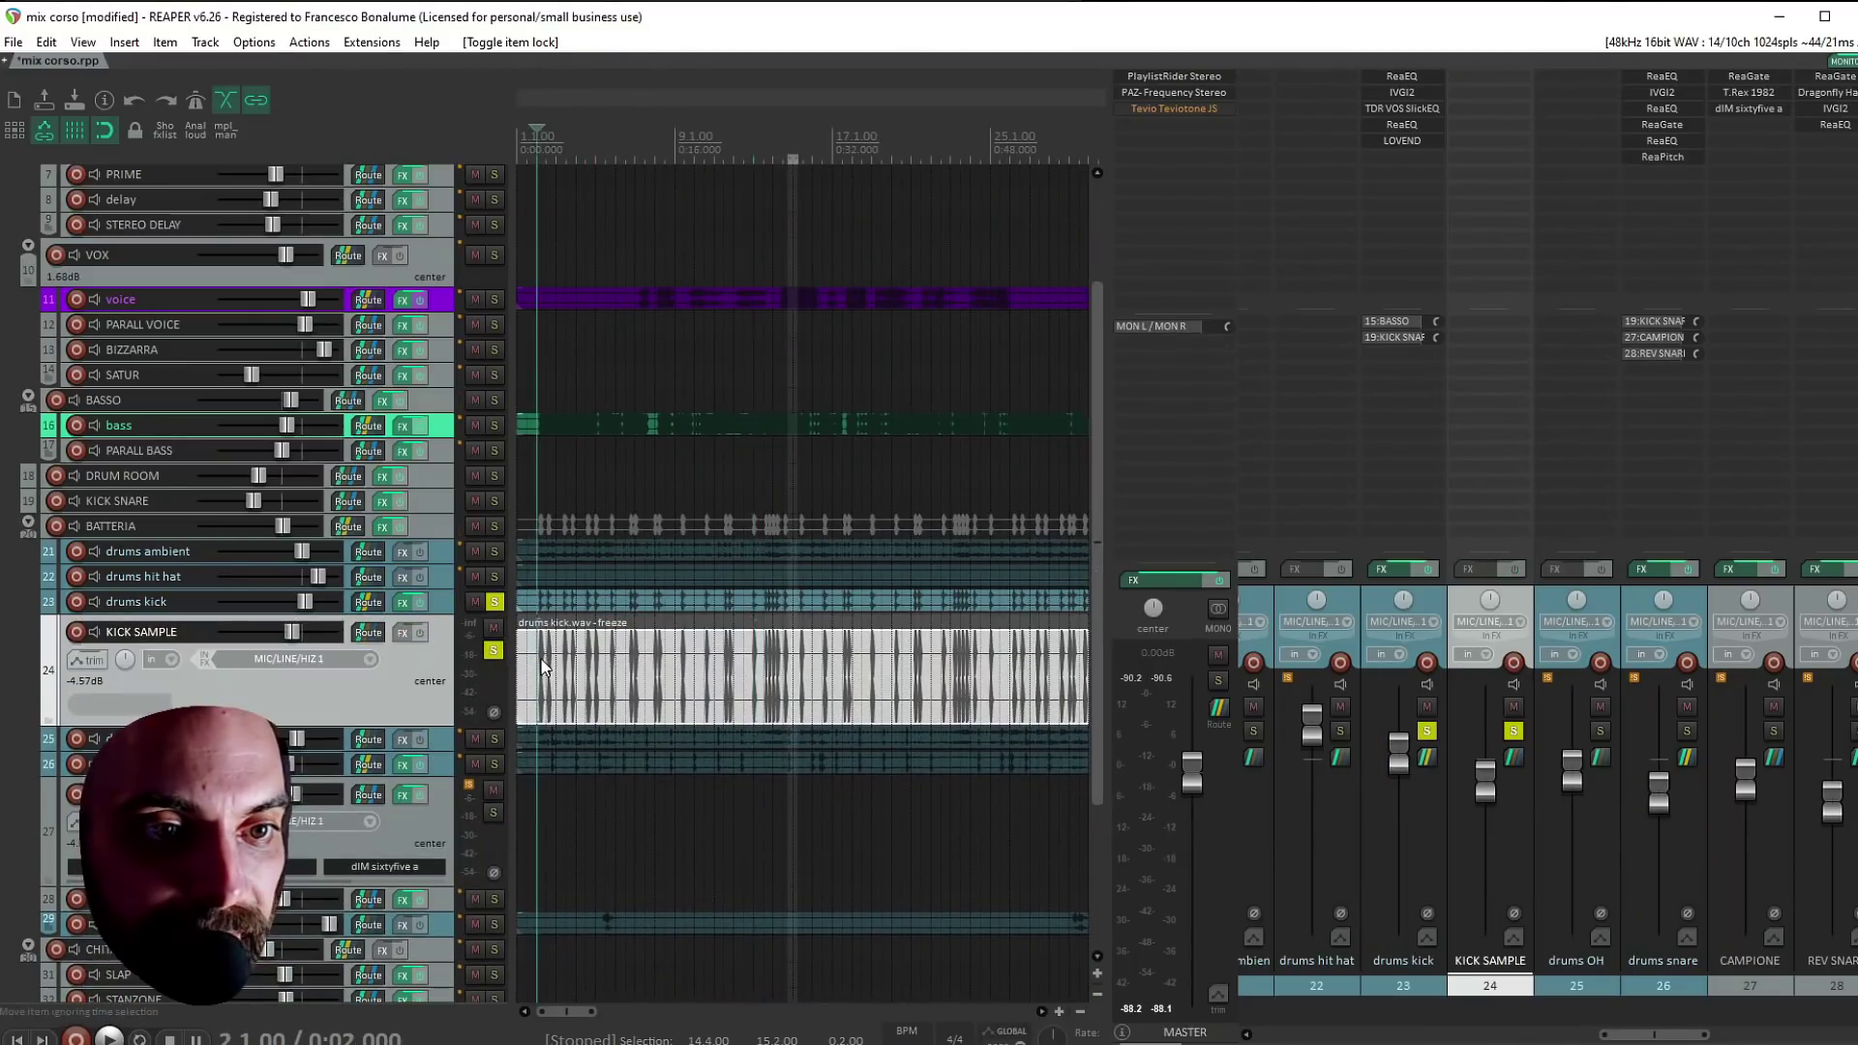
Slide the frozen item's contents earlier to line up with the first kick hit, and set KICK SAMPLE to -4.82 dB during playback
scroll(539, 668, up, 8)
scroll(879, 685, up, 5)
drag(879, 685, 639, 680)
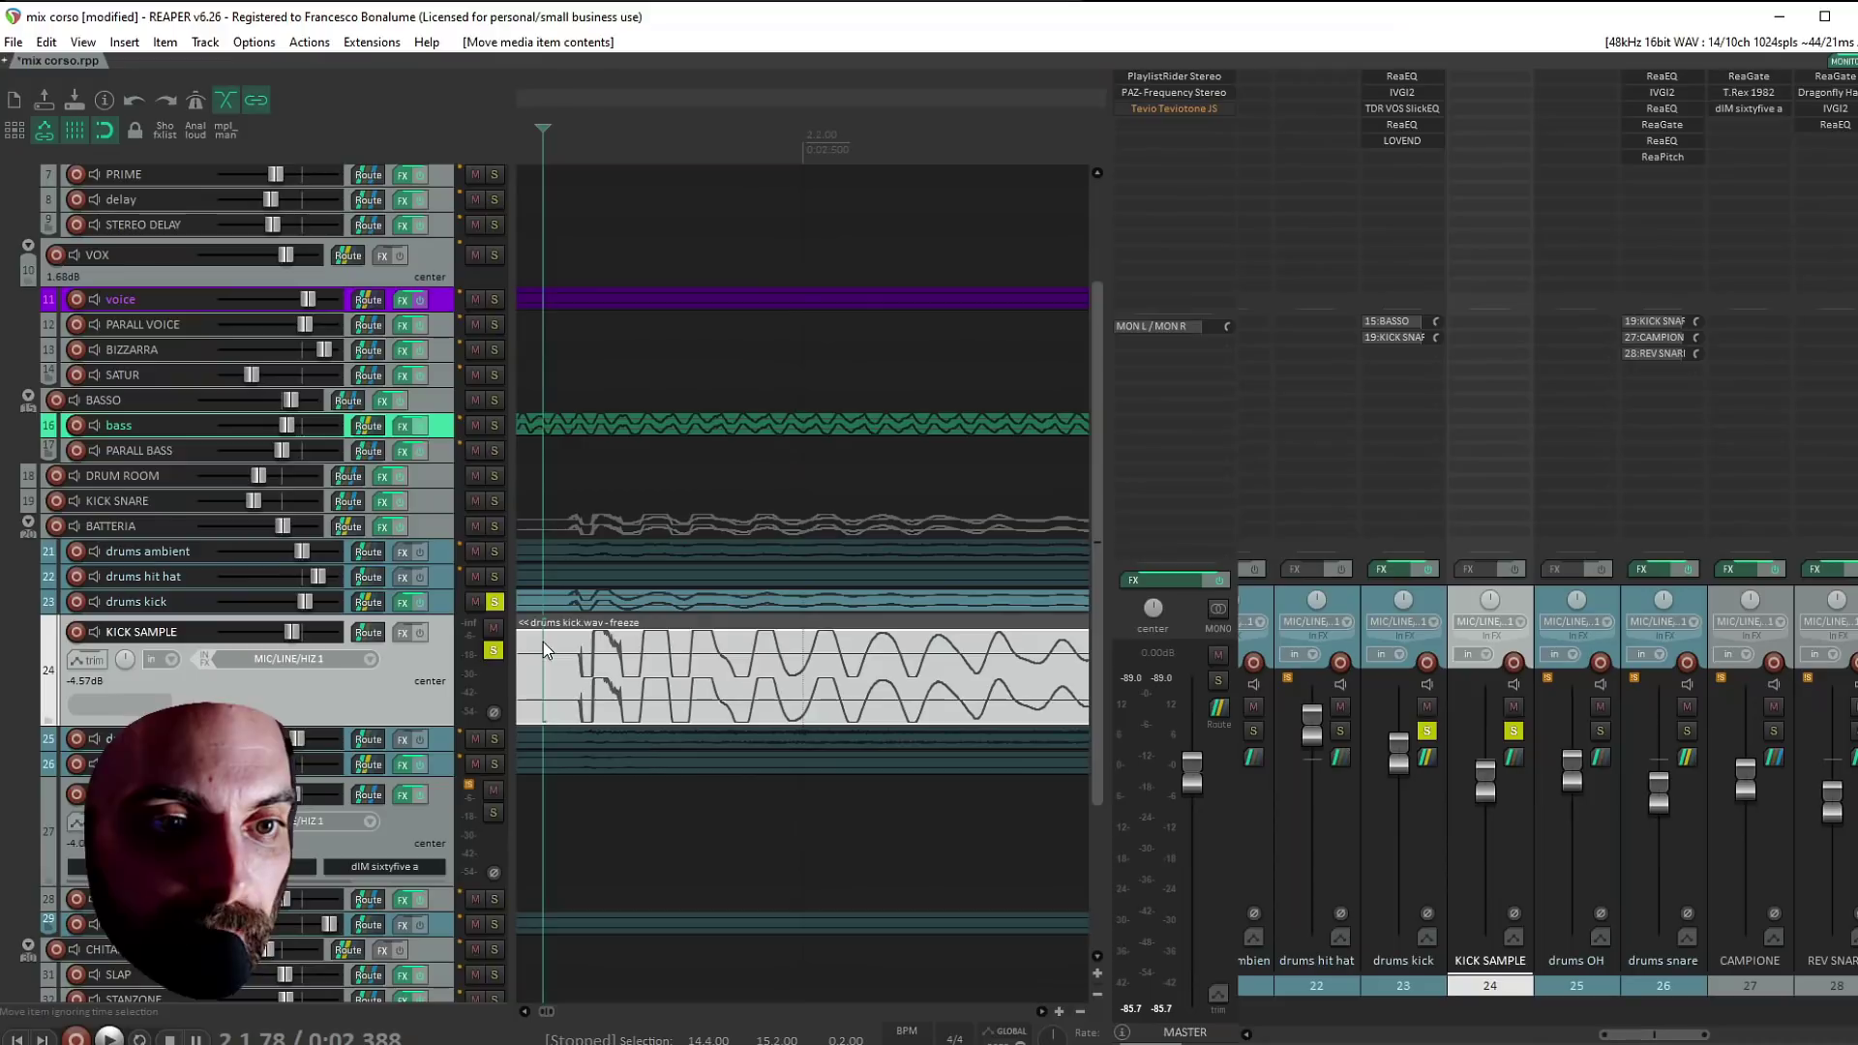
scroll(666, 660, down, 8)
key(space)
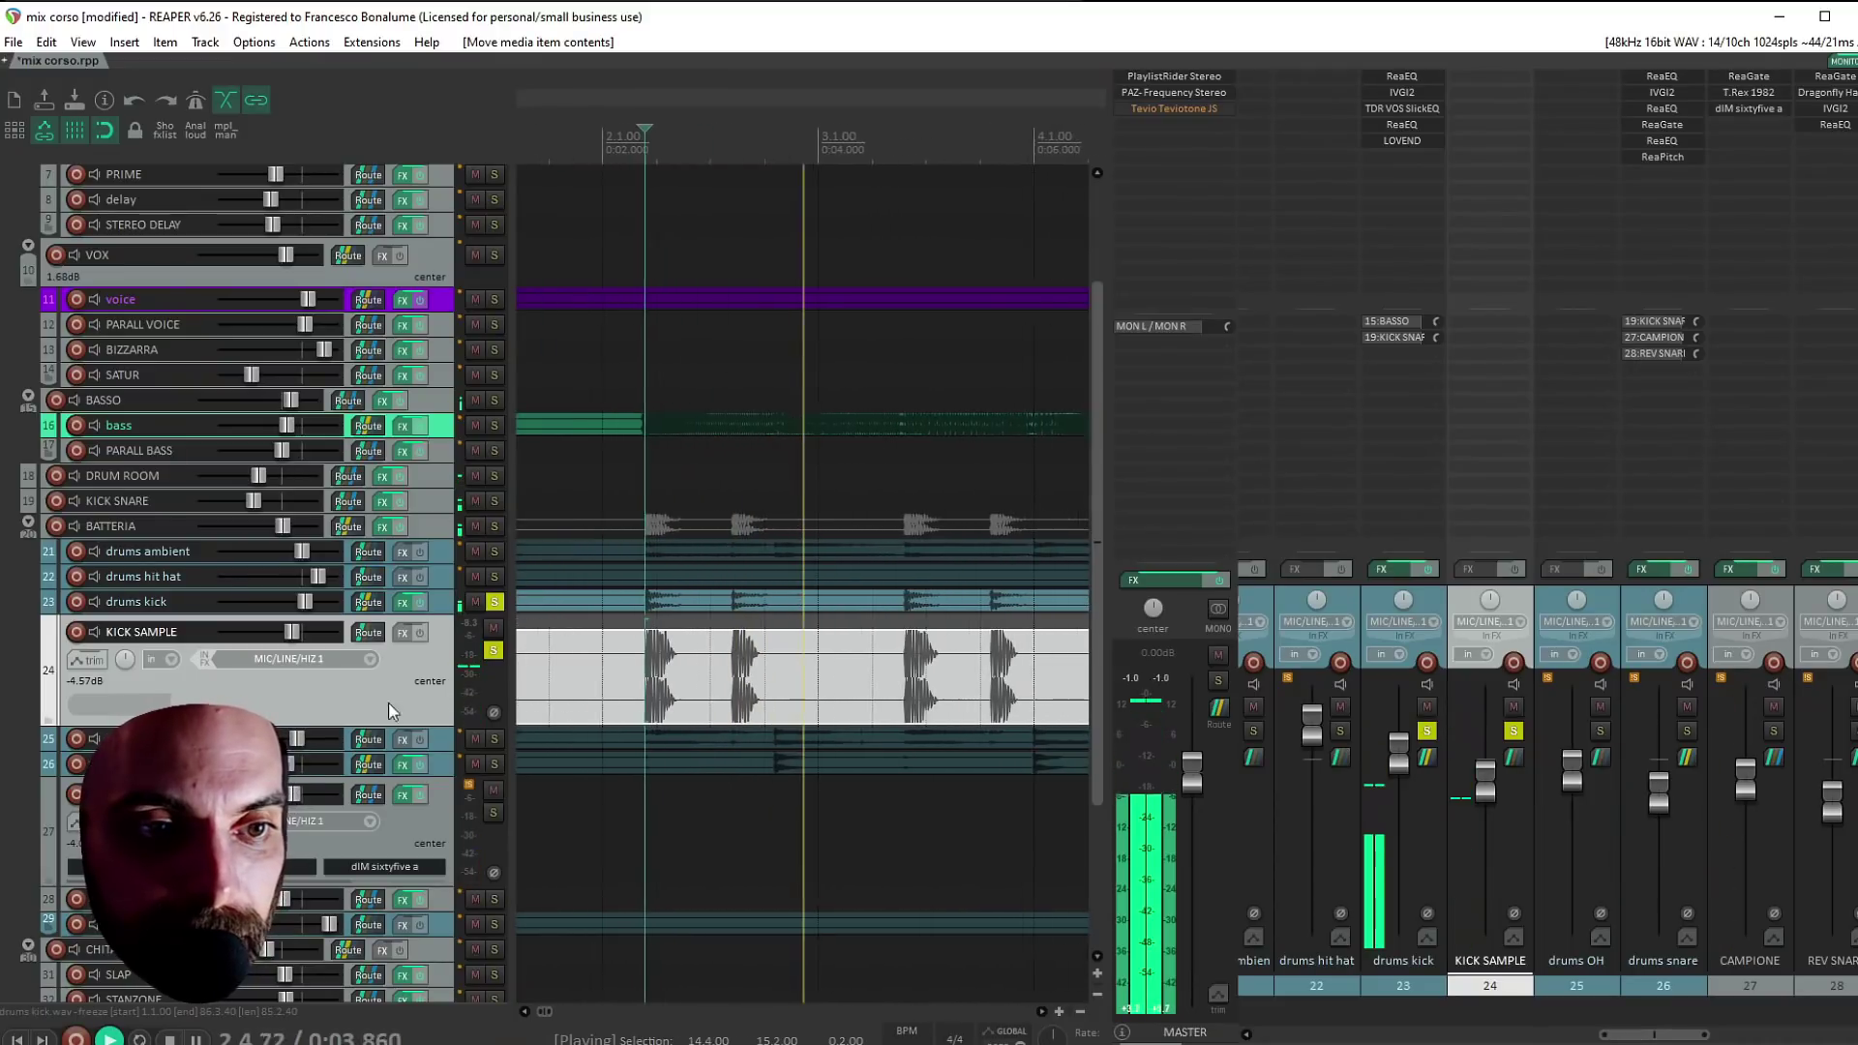
mouse_move(1485, 779)
mouse_down()
mouse_move(1483, 922)
mouse_move(1481, 770)
mouse_move(1480, 786)
mouse_up()
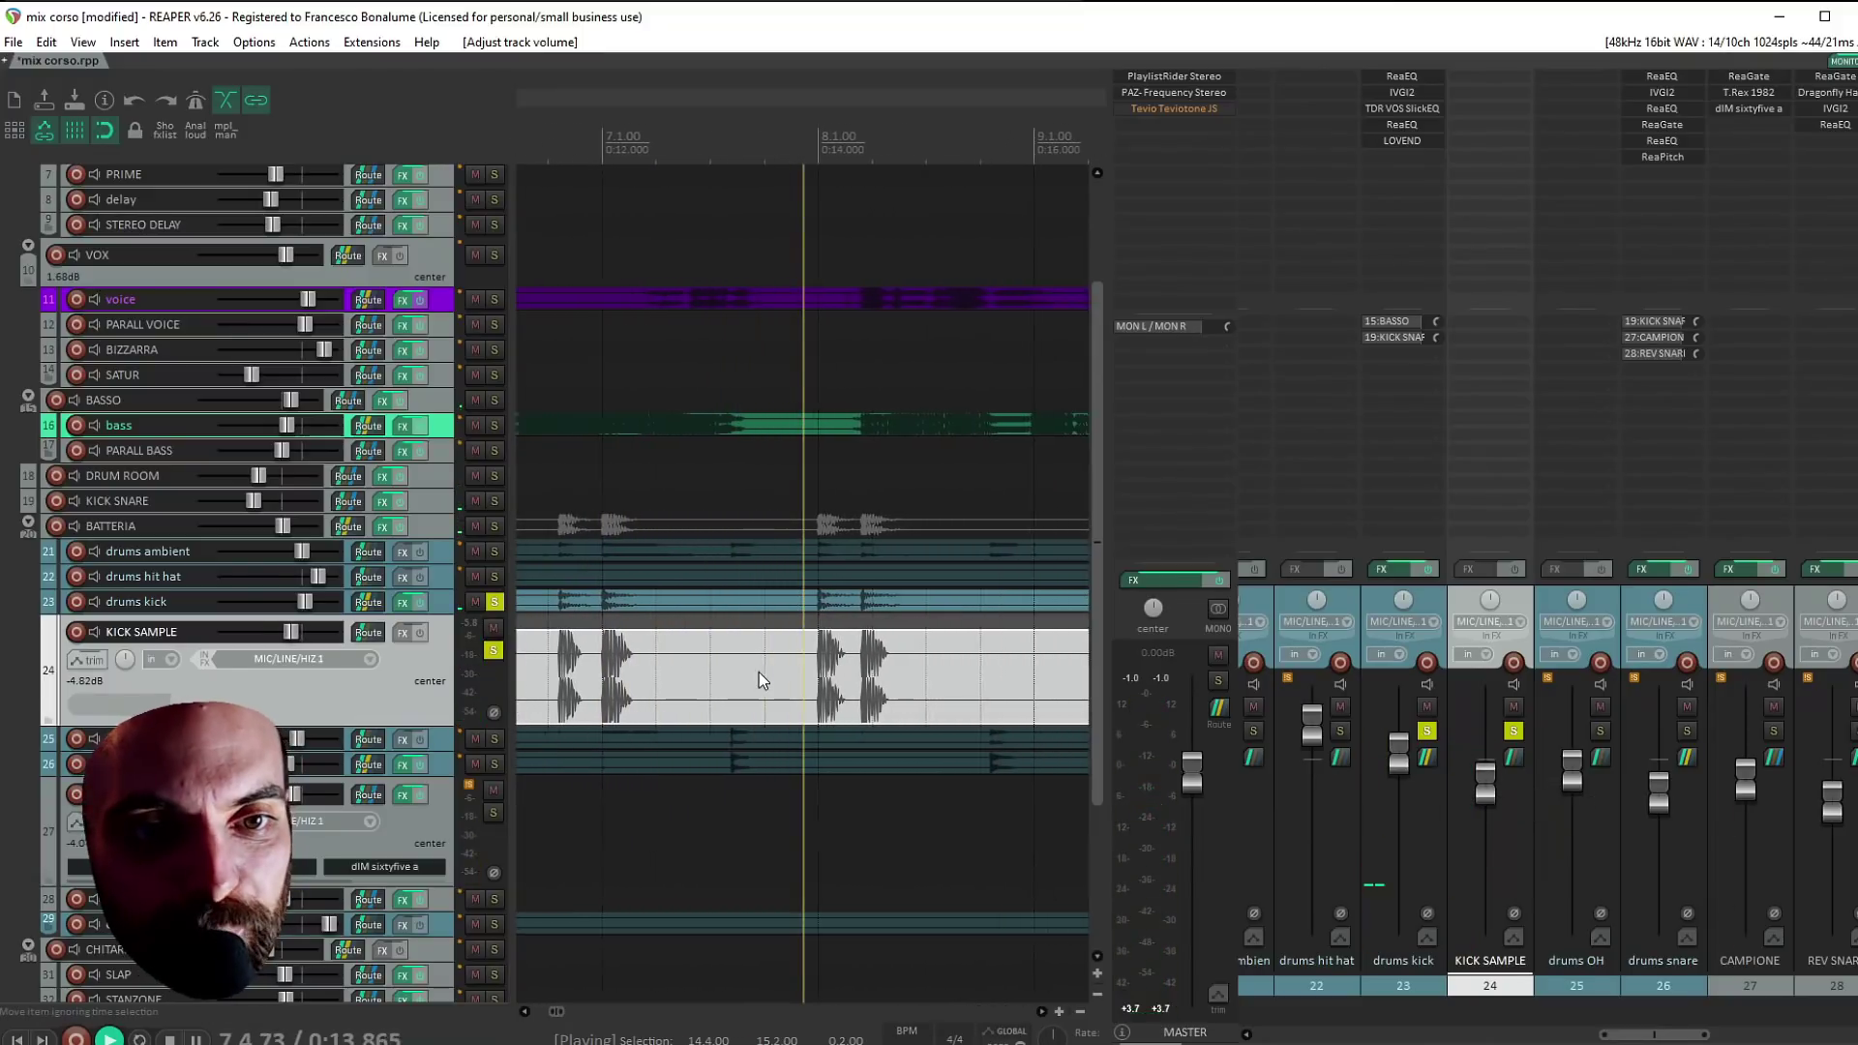
key(space)
Nudge the frozen item's contents slightly earlier against the kick hit at measure 8 and restart playback
scroll(785, 654, up, 10)
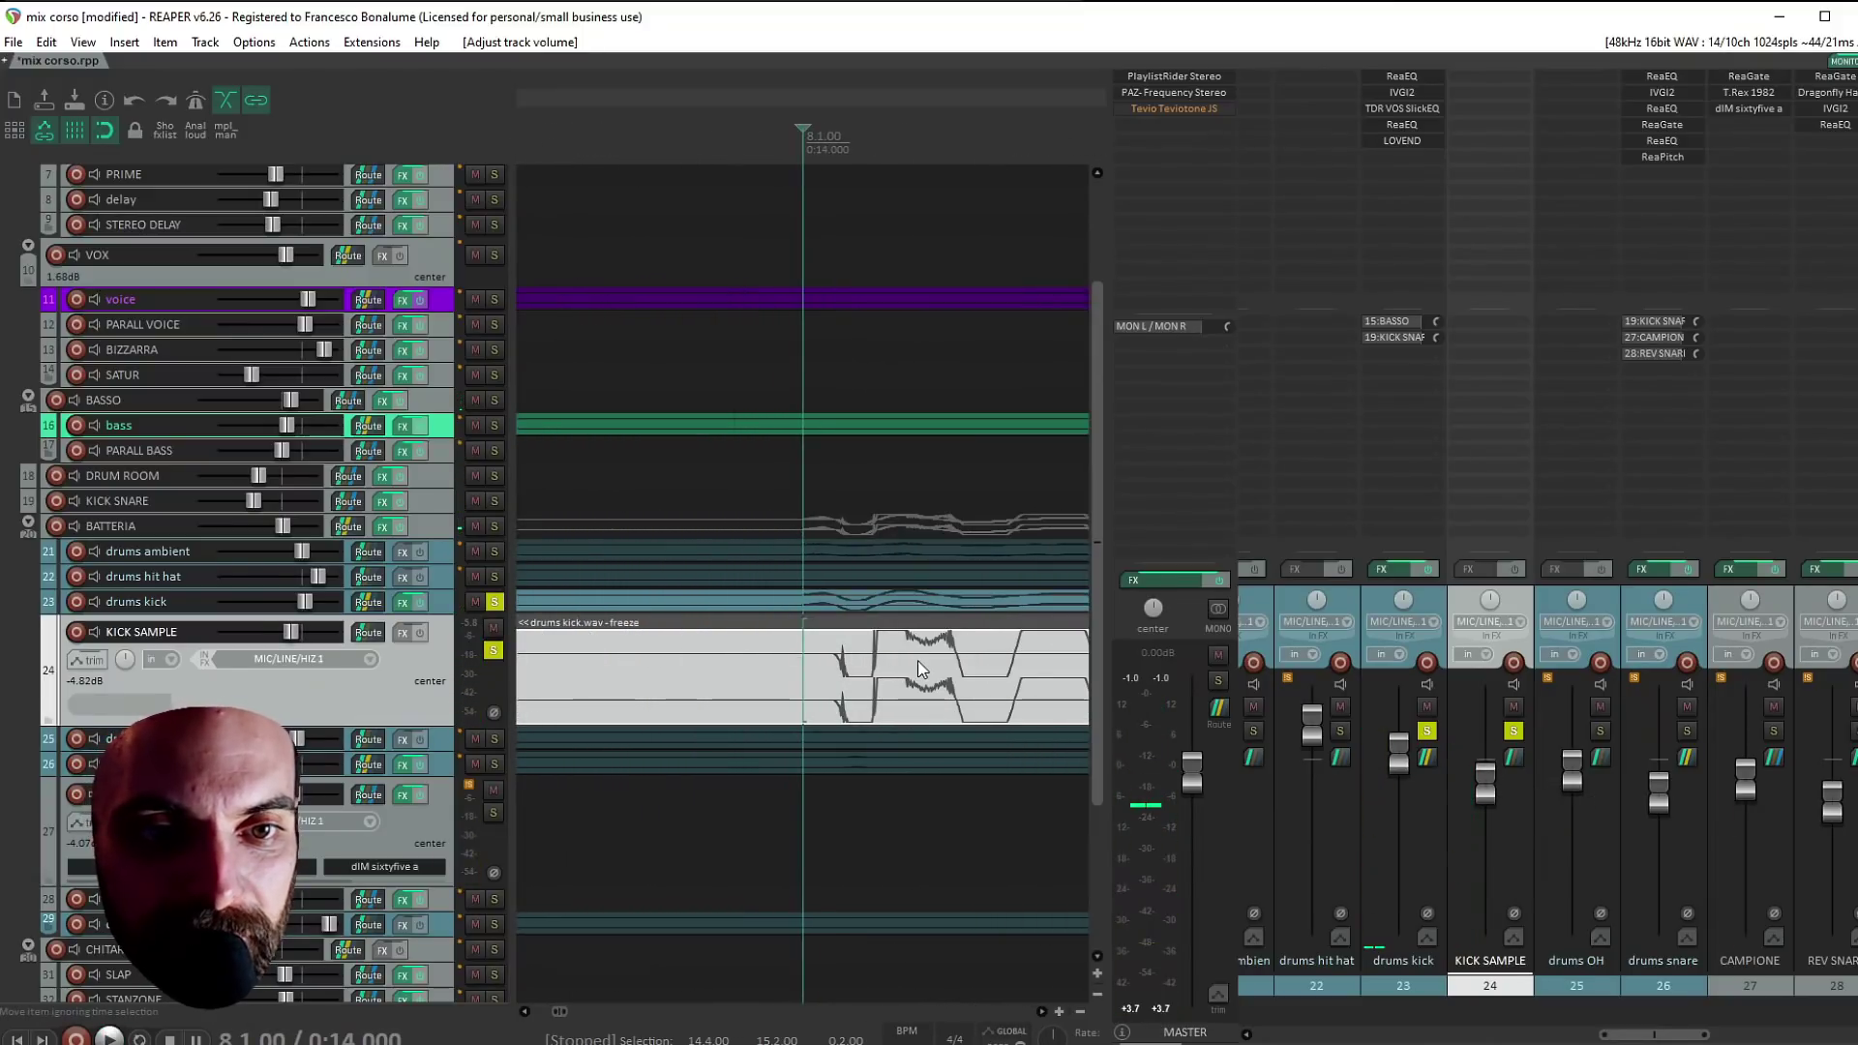
mouse_move(892, 666)
mouse_down()
mouse_move(839, 669)
mouse_move(878, 675)
mouse_up()
scroll(878, 676, down, 8)
key(space)
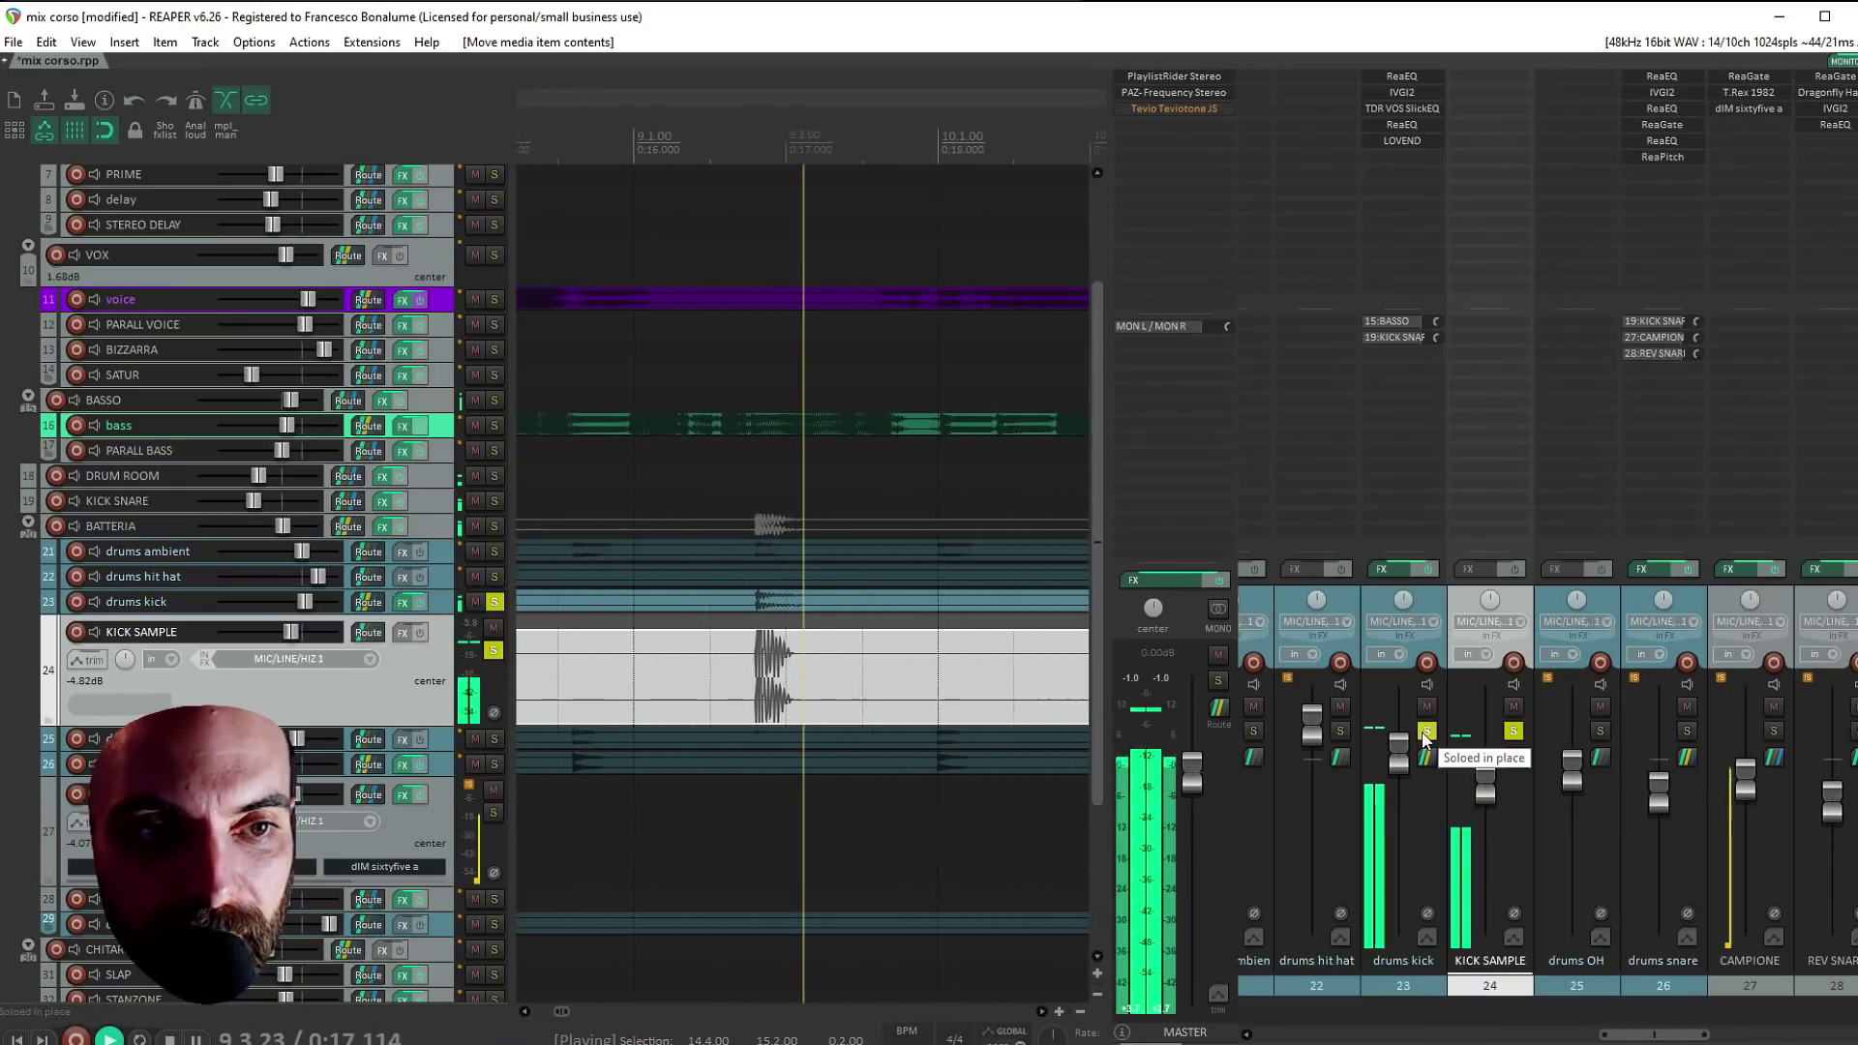
Unsolo drums kick and KICK SAMPLE, and adjust KICK SAMPLE's volume within the full mix to -1.08 dB
click(494, 601)
click(494, 651)
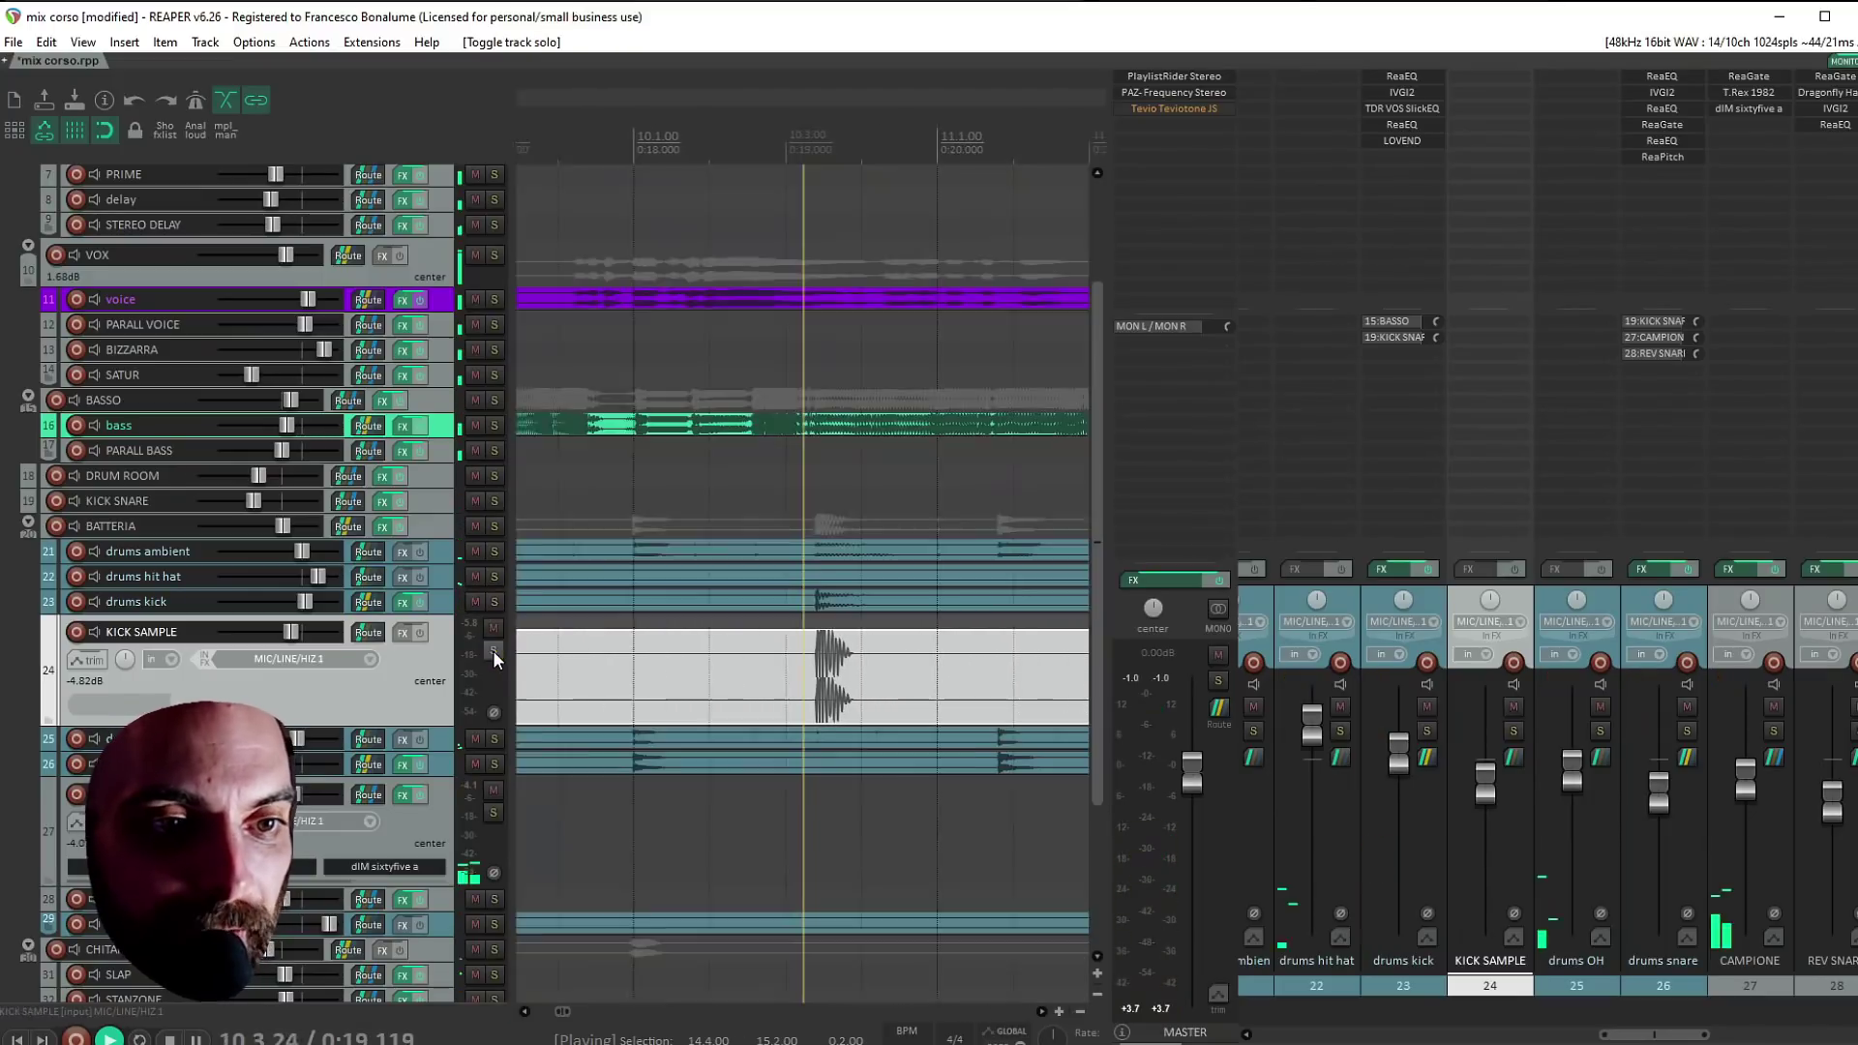
drag(1489, 787, 1489, 792)
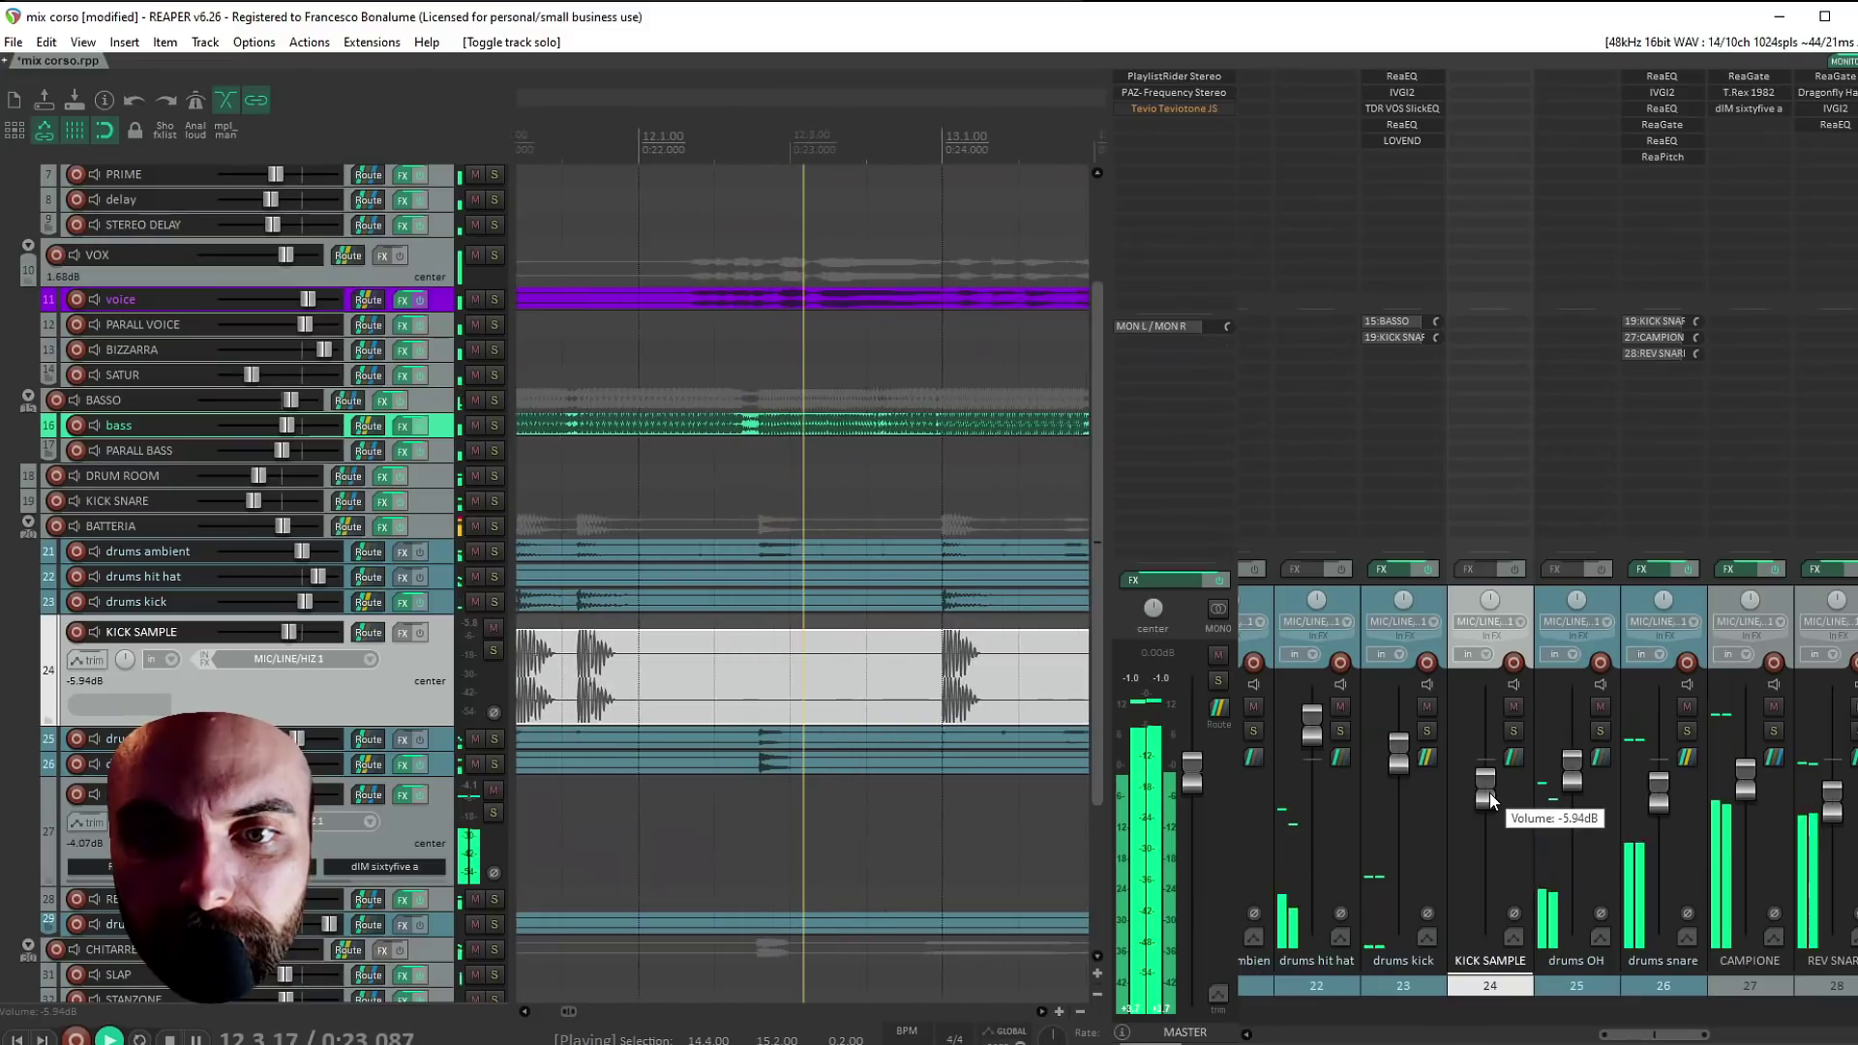
drag(1489, 793, 1488, 791)
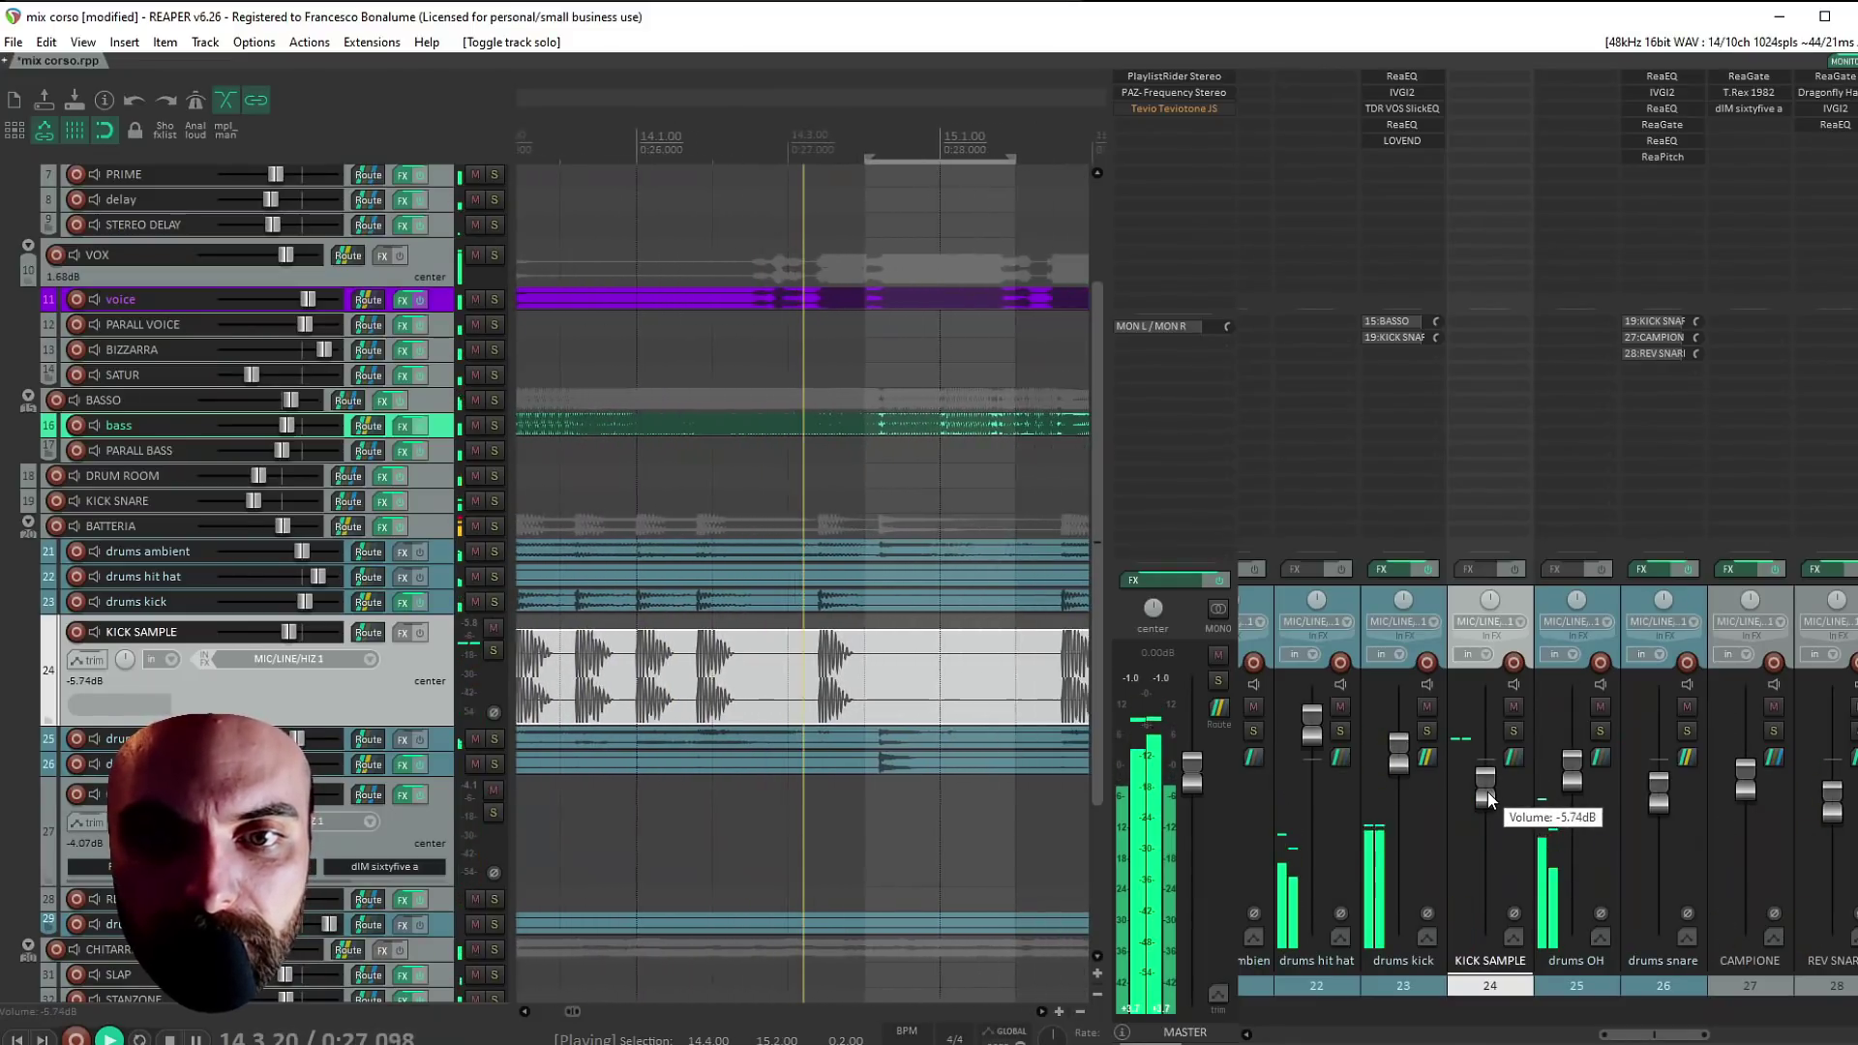
drag(1488, 792, 1484, 769)
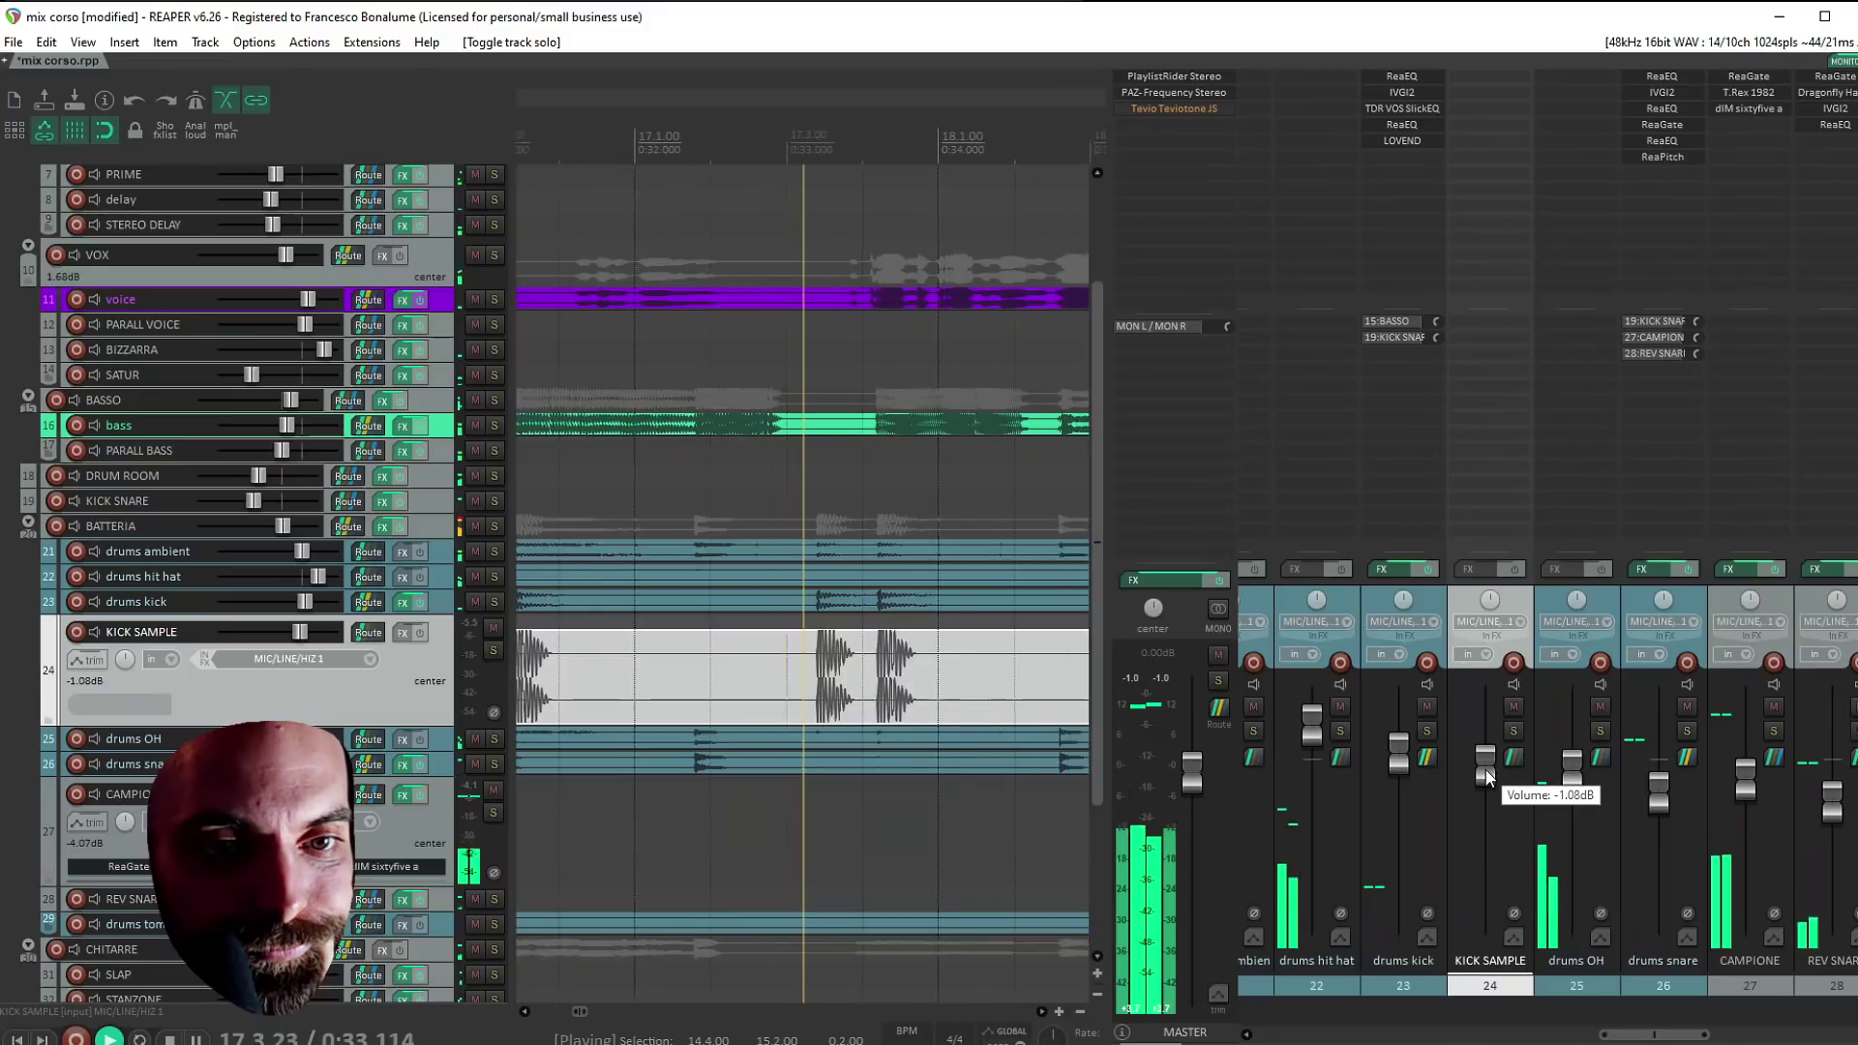
Solo KICK SAMPLE together with drums kick, and bring KICK SAMPLE's volume up from silence to +0.72 dB during playback
drag(1484, 769, 1490, 929)
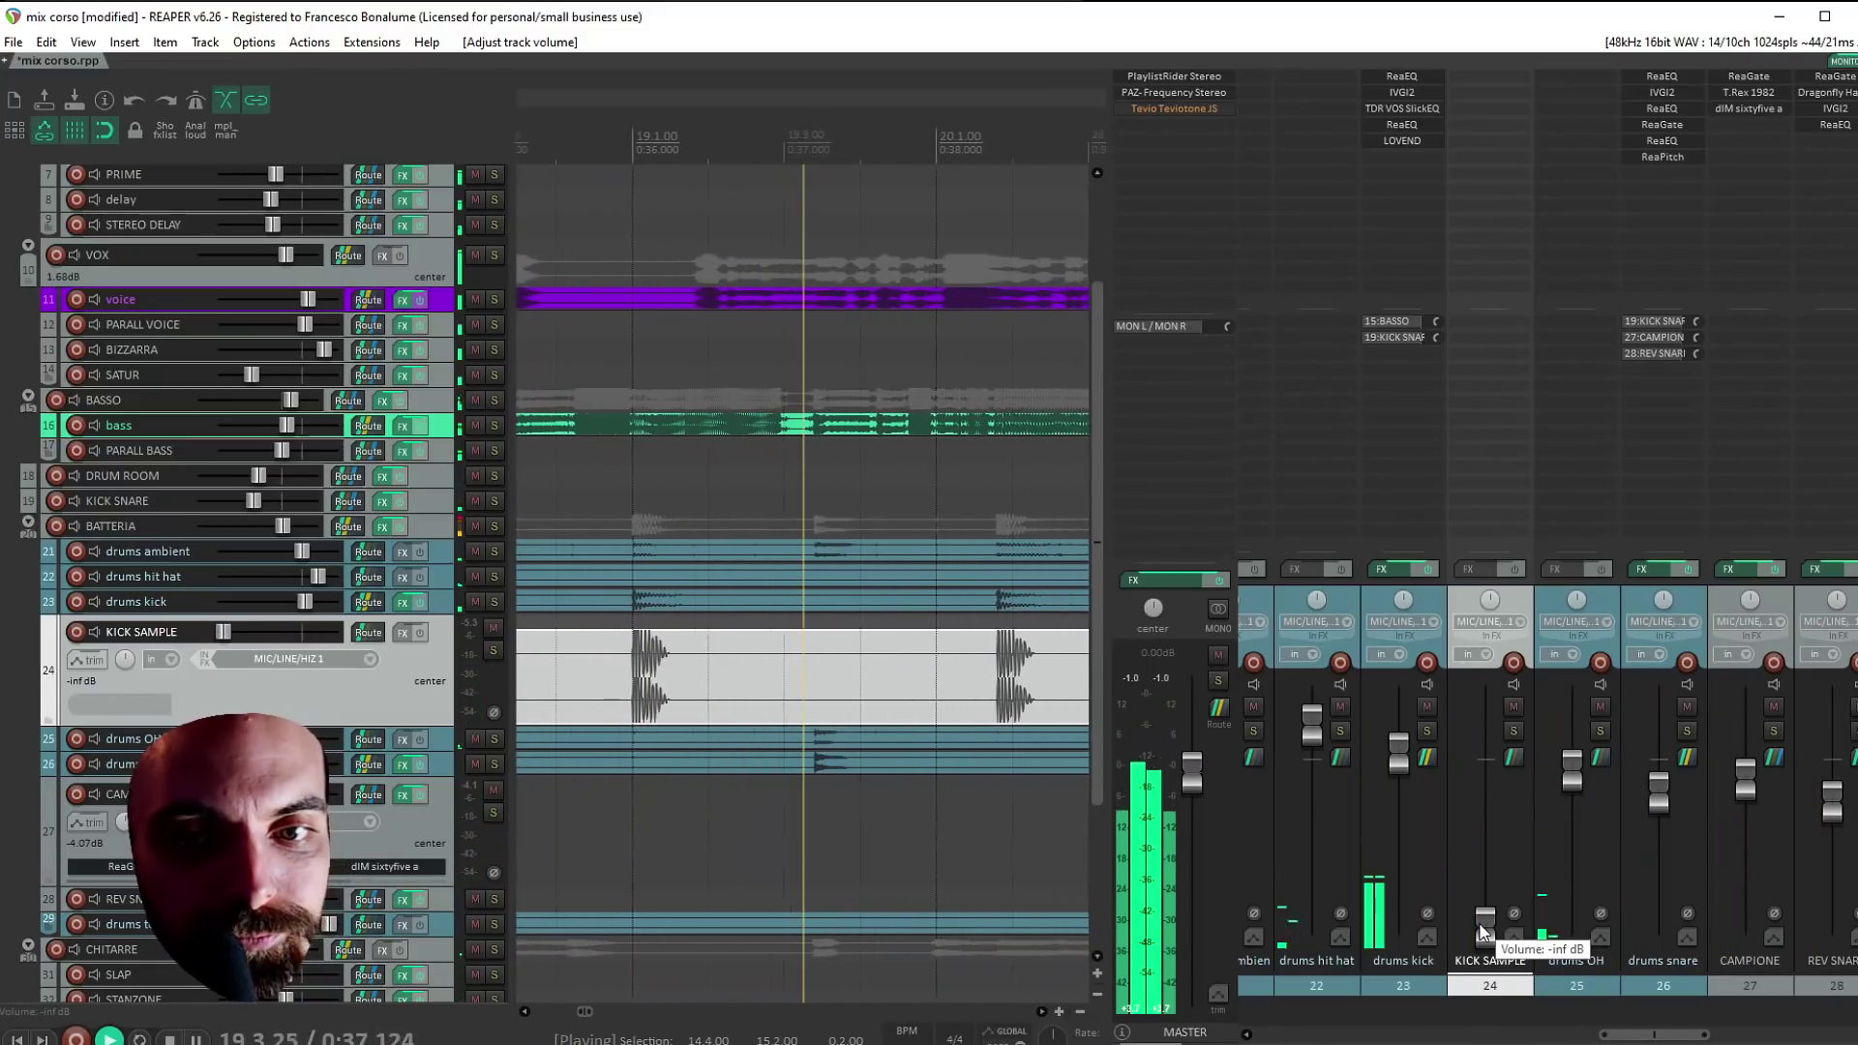
key(space)
click(1513, 730)
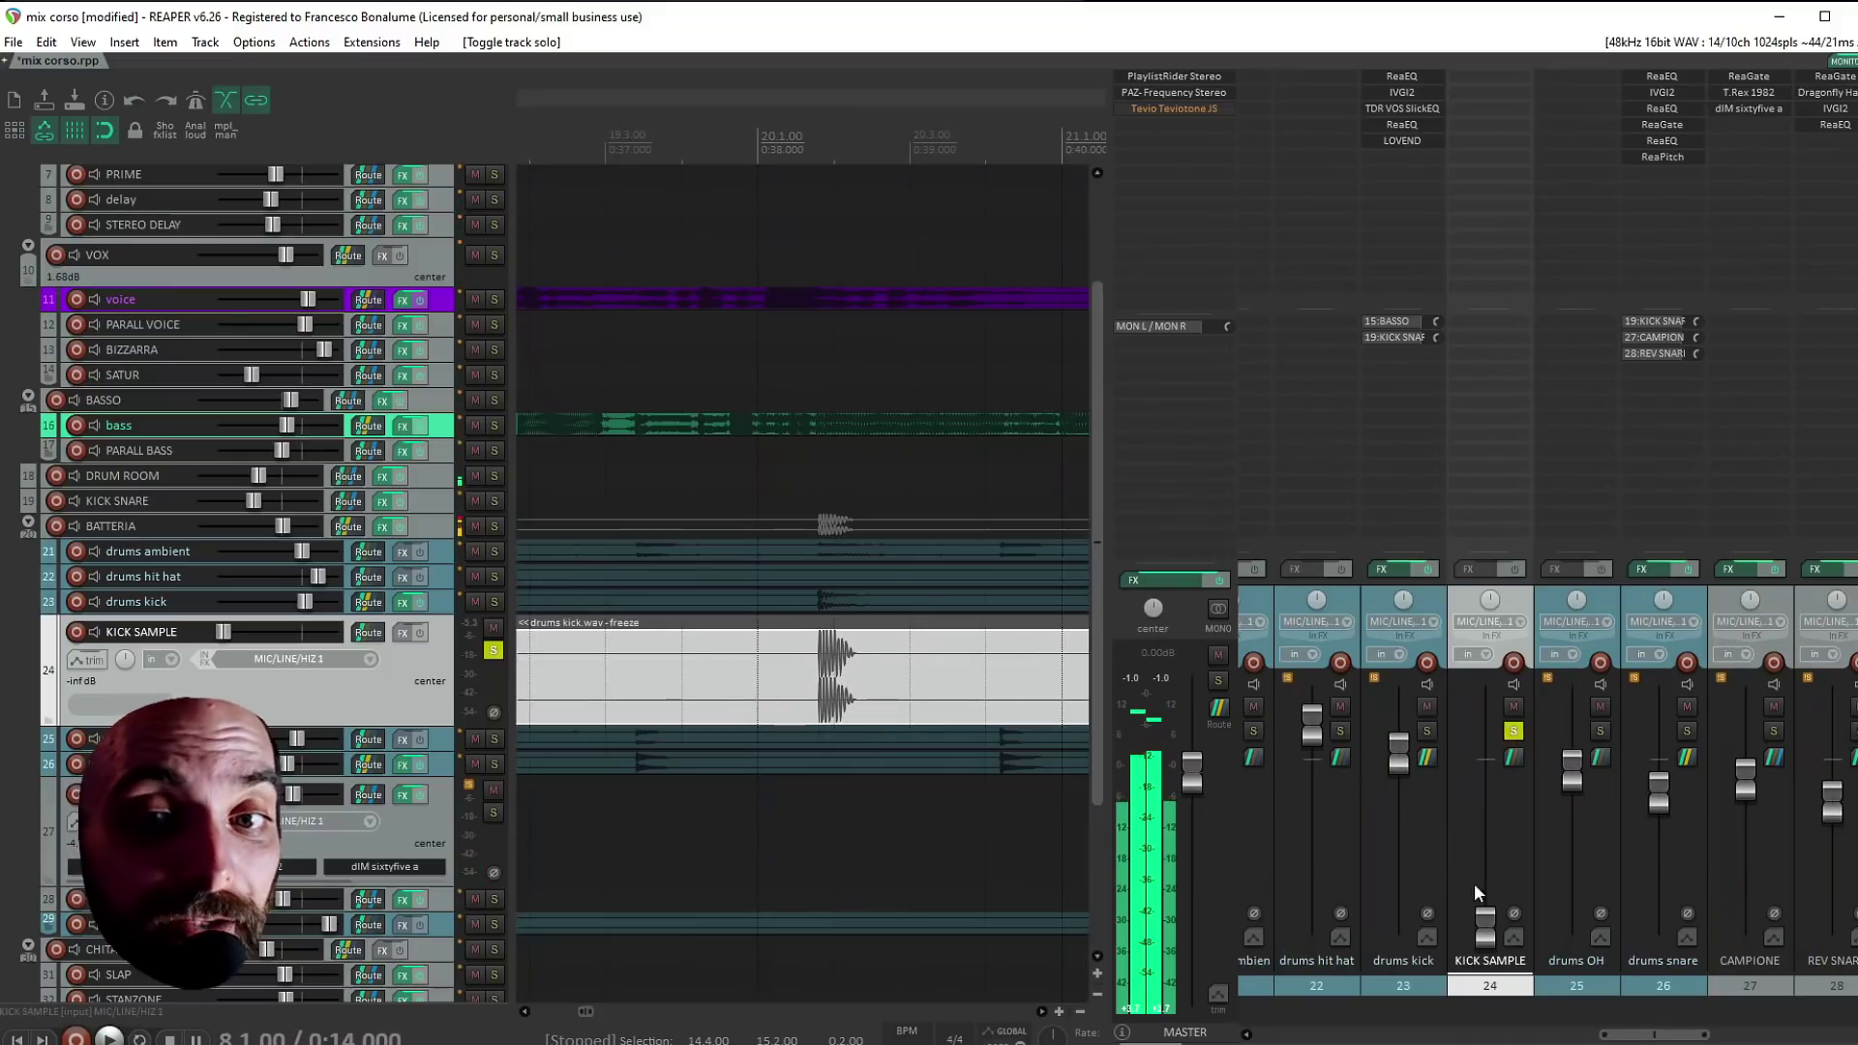
key(space)
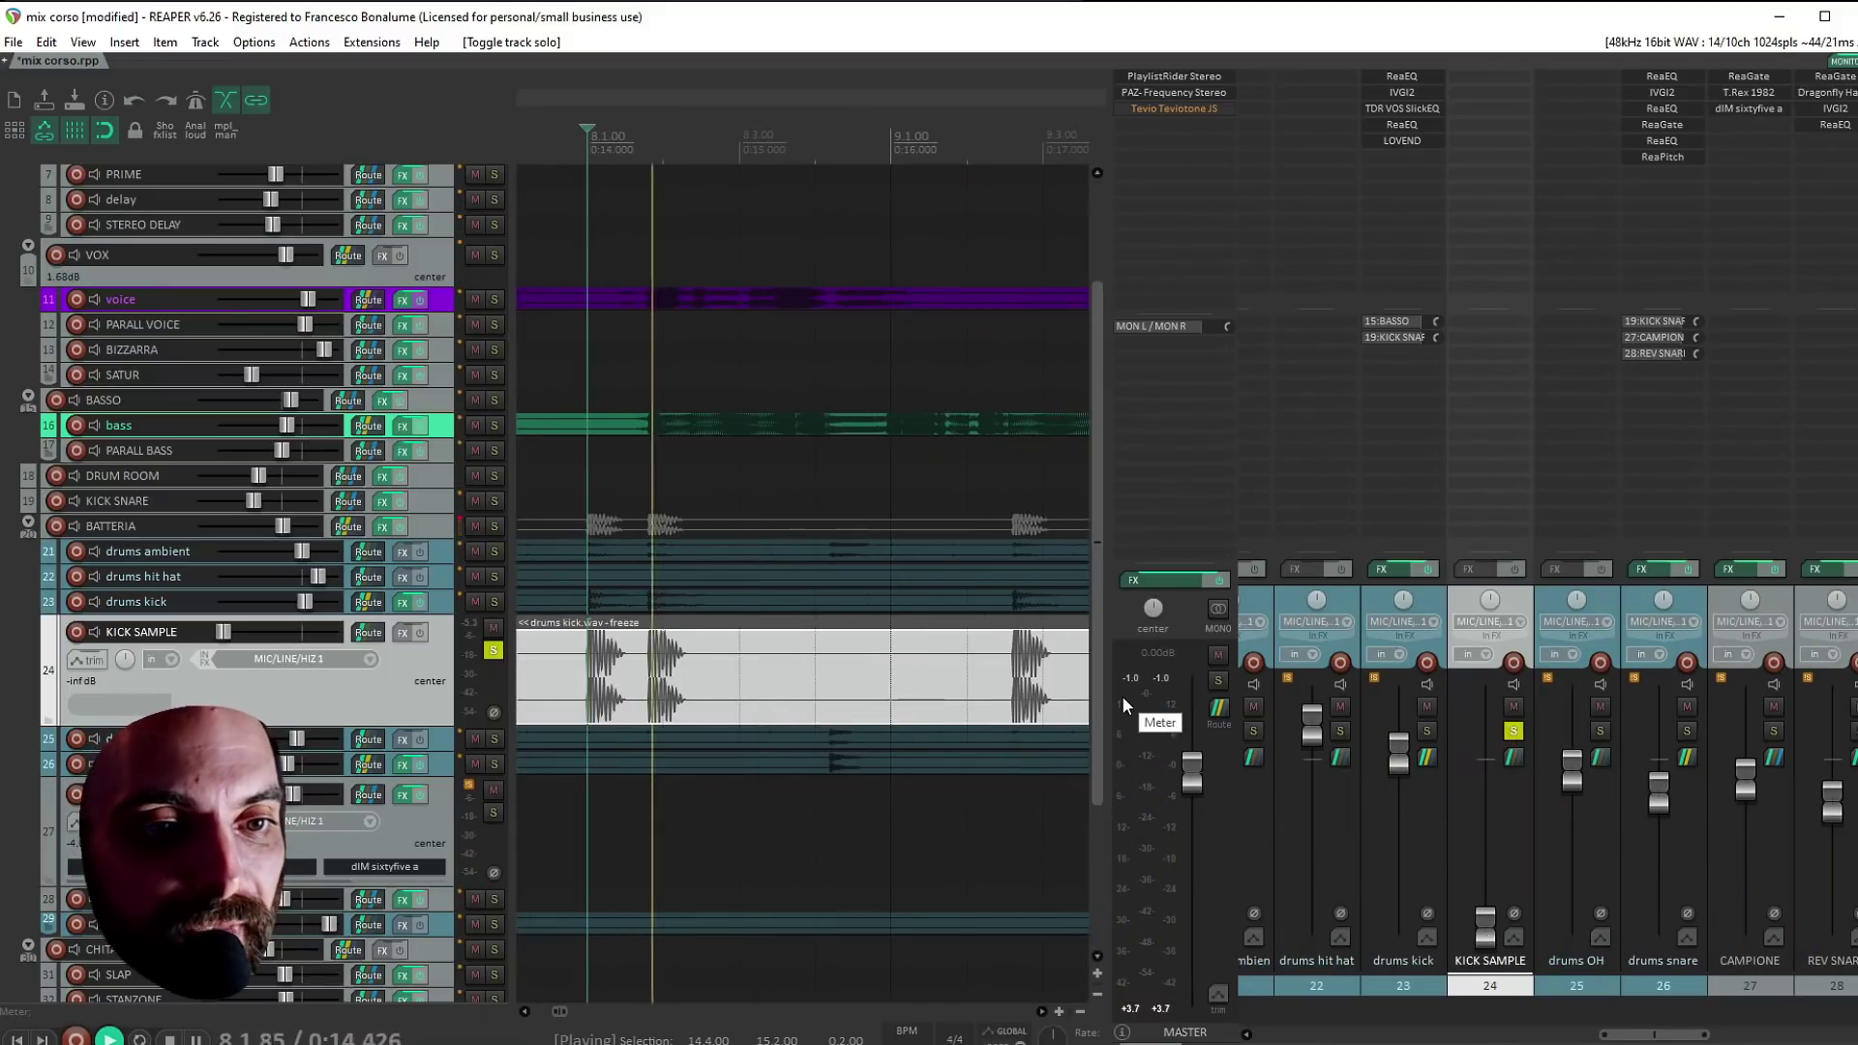
drag(1485, 918, 1471, 756)
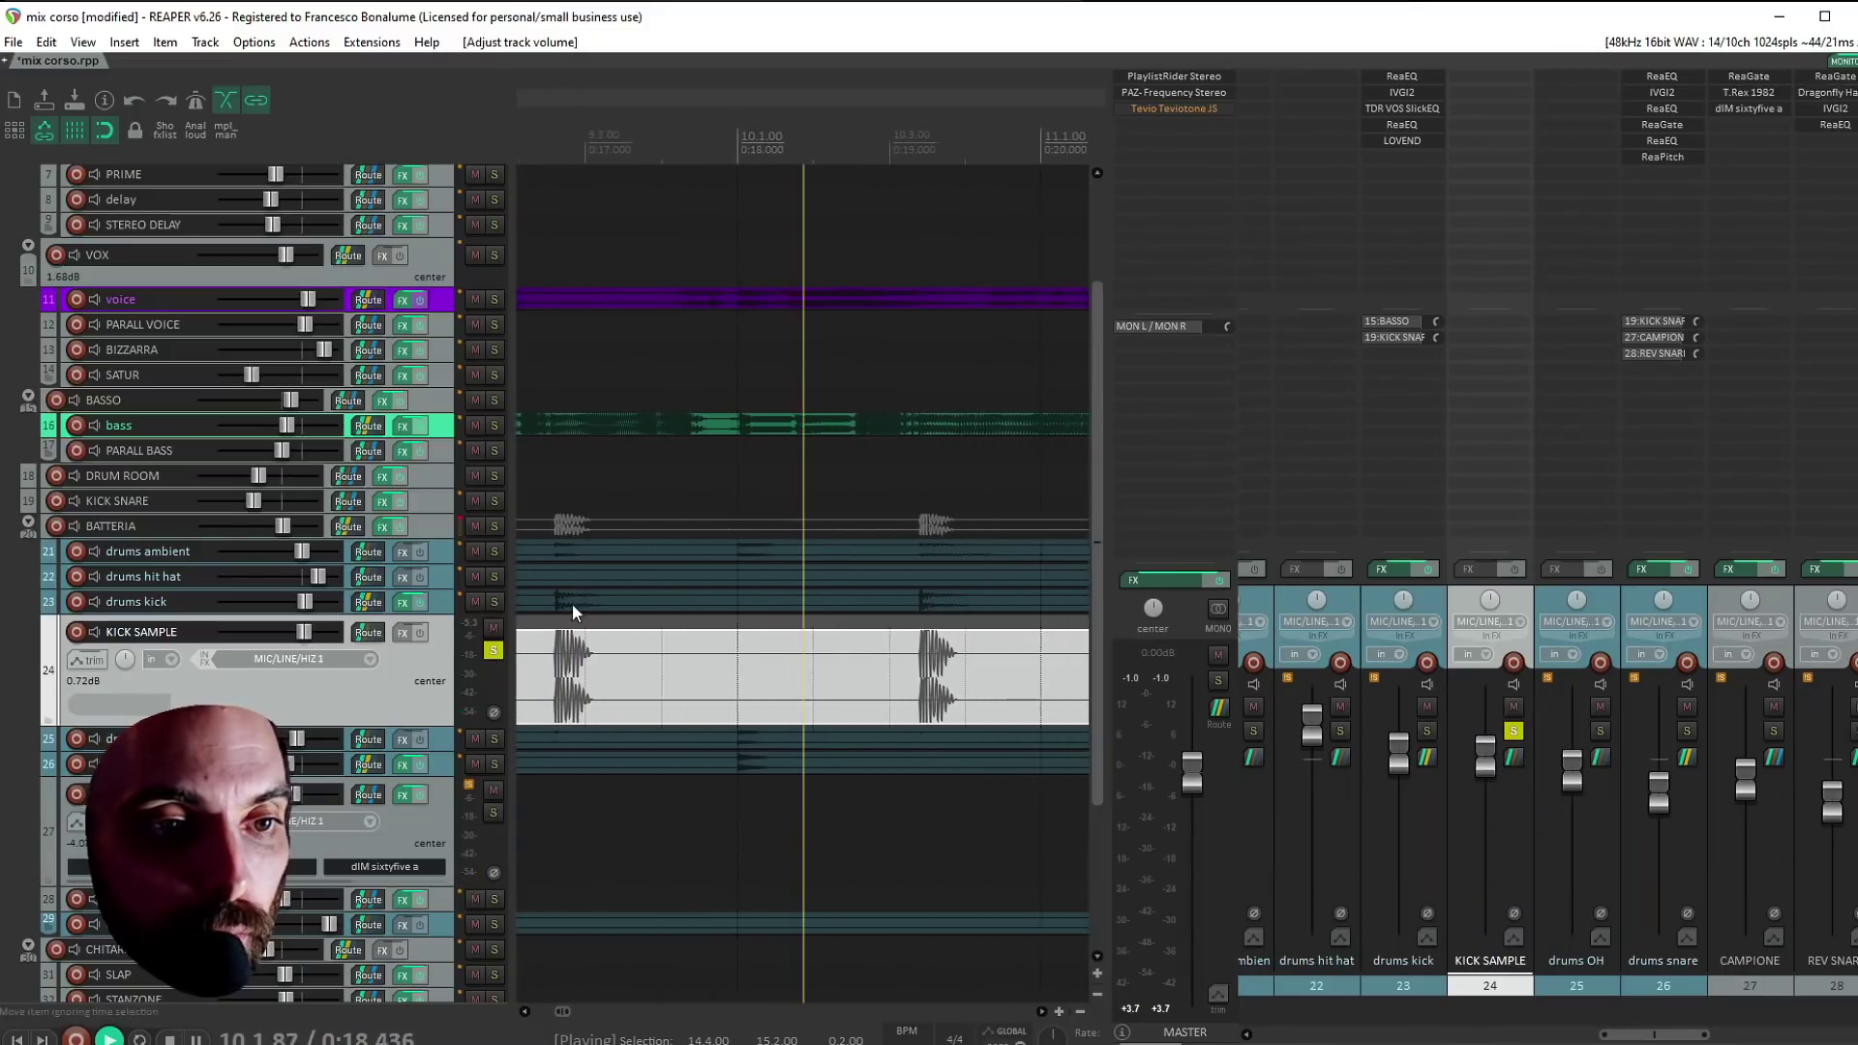
click(493, 601)
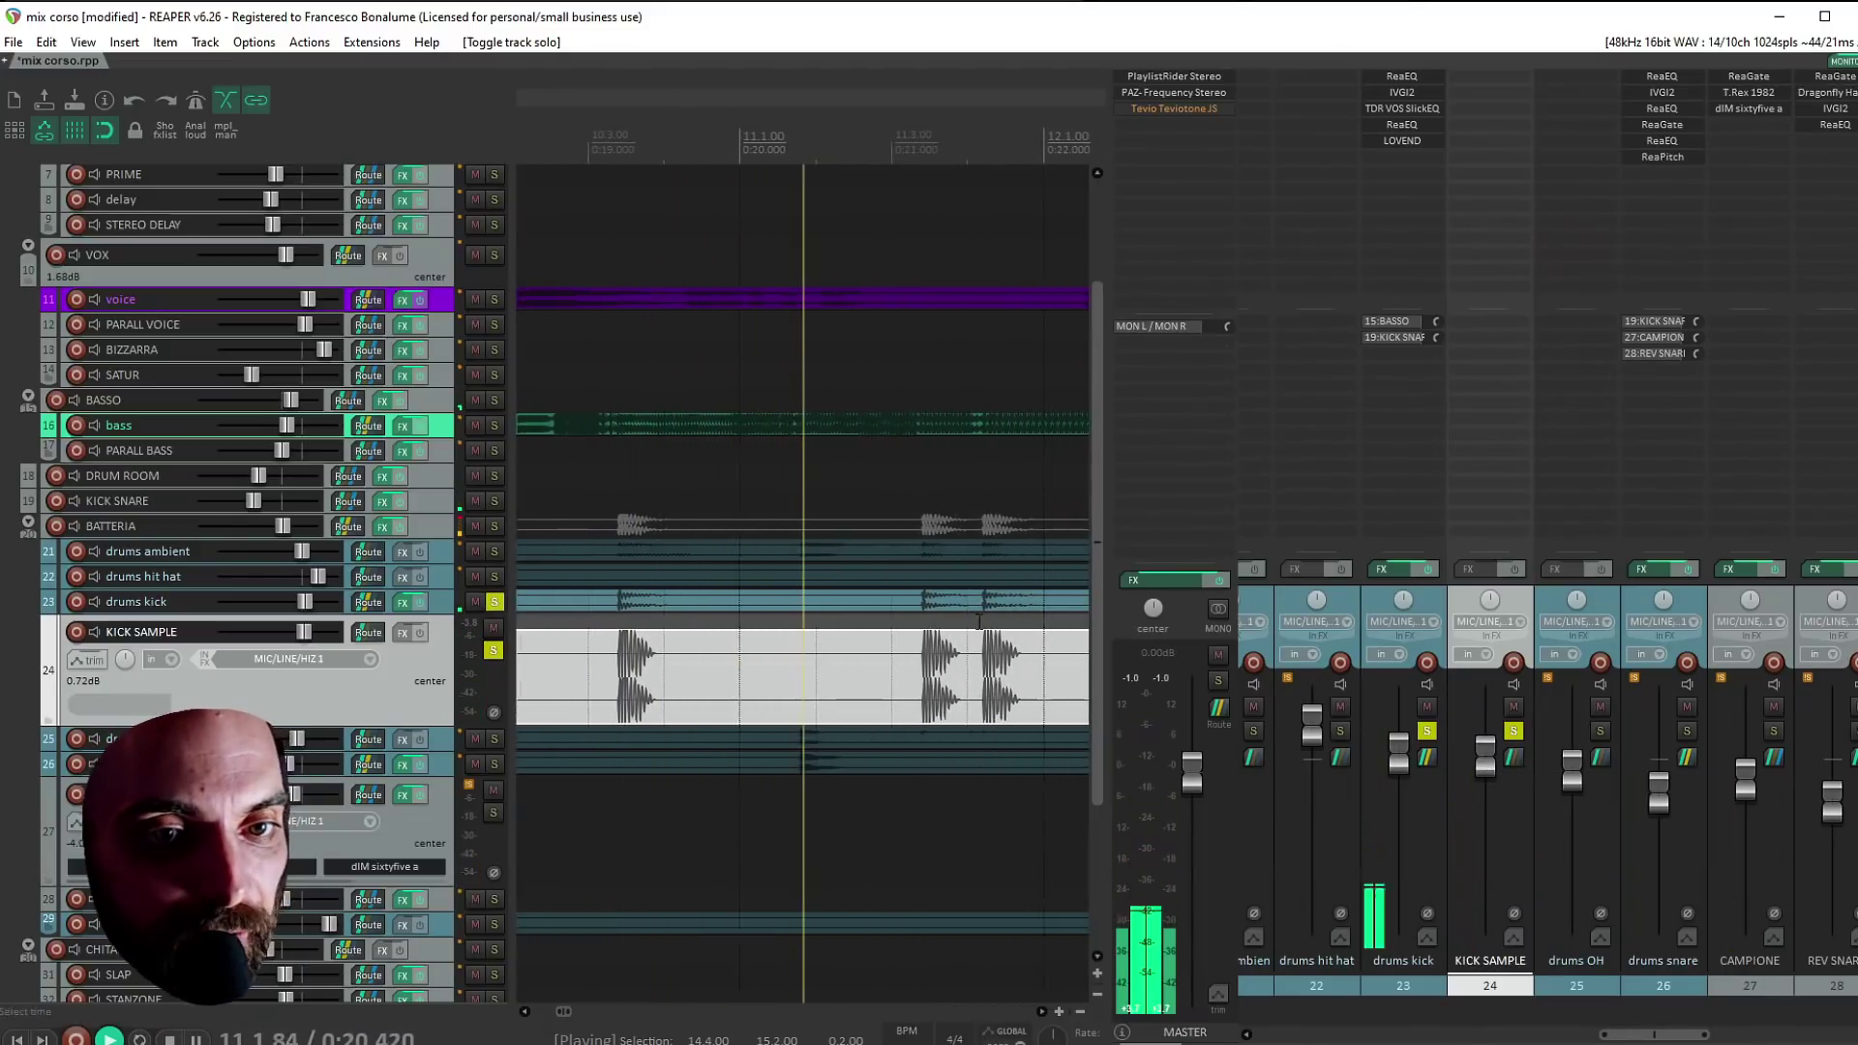
Invert KICK SAMPLE's phase, comparing it with normal phase, and set its volume to +1.68 dB
click(1513, 913)
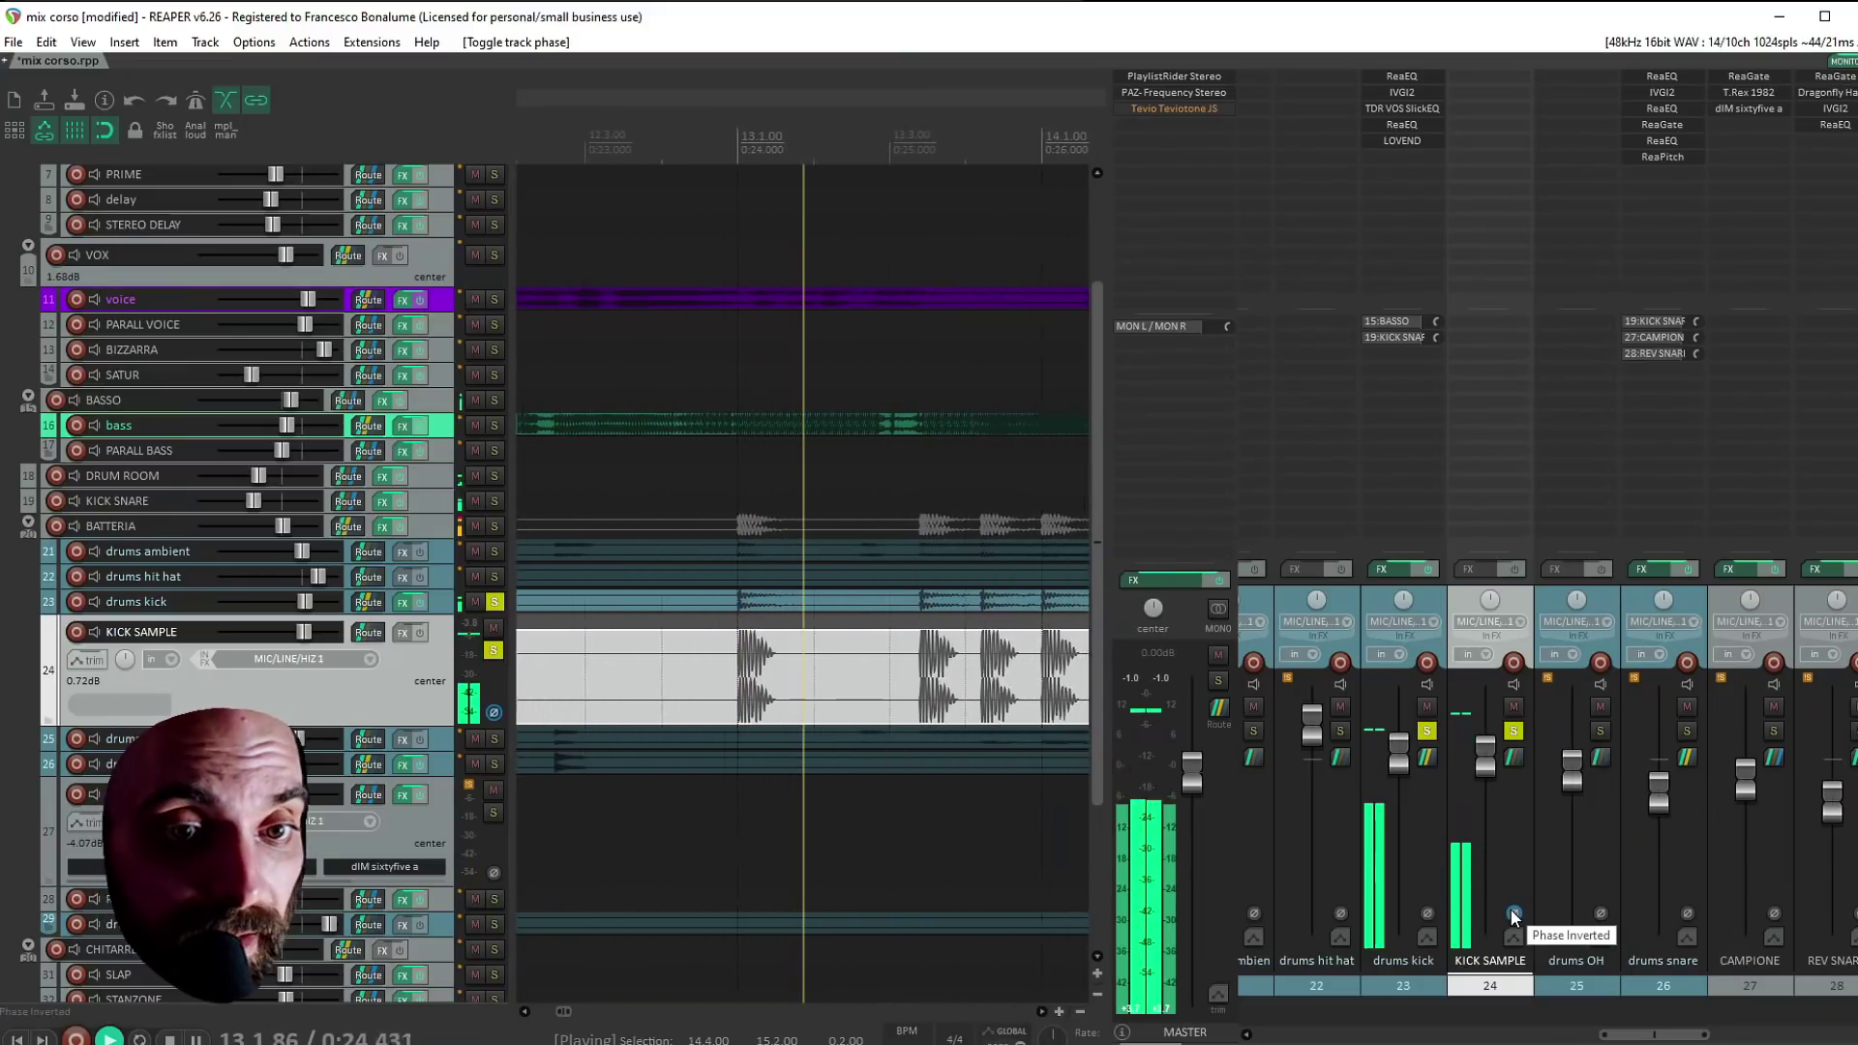
drag(1482, 759, 1483, 754)
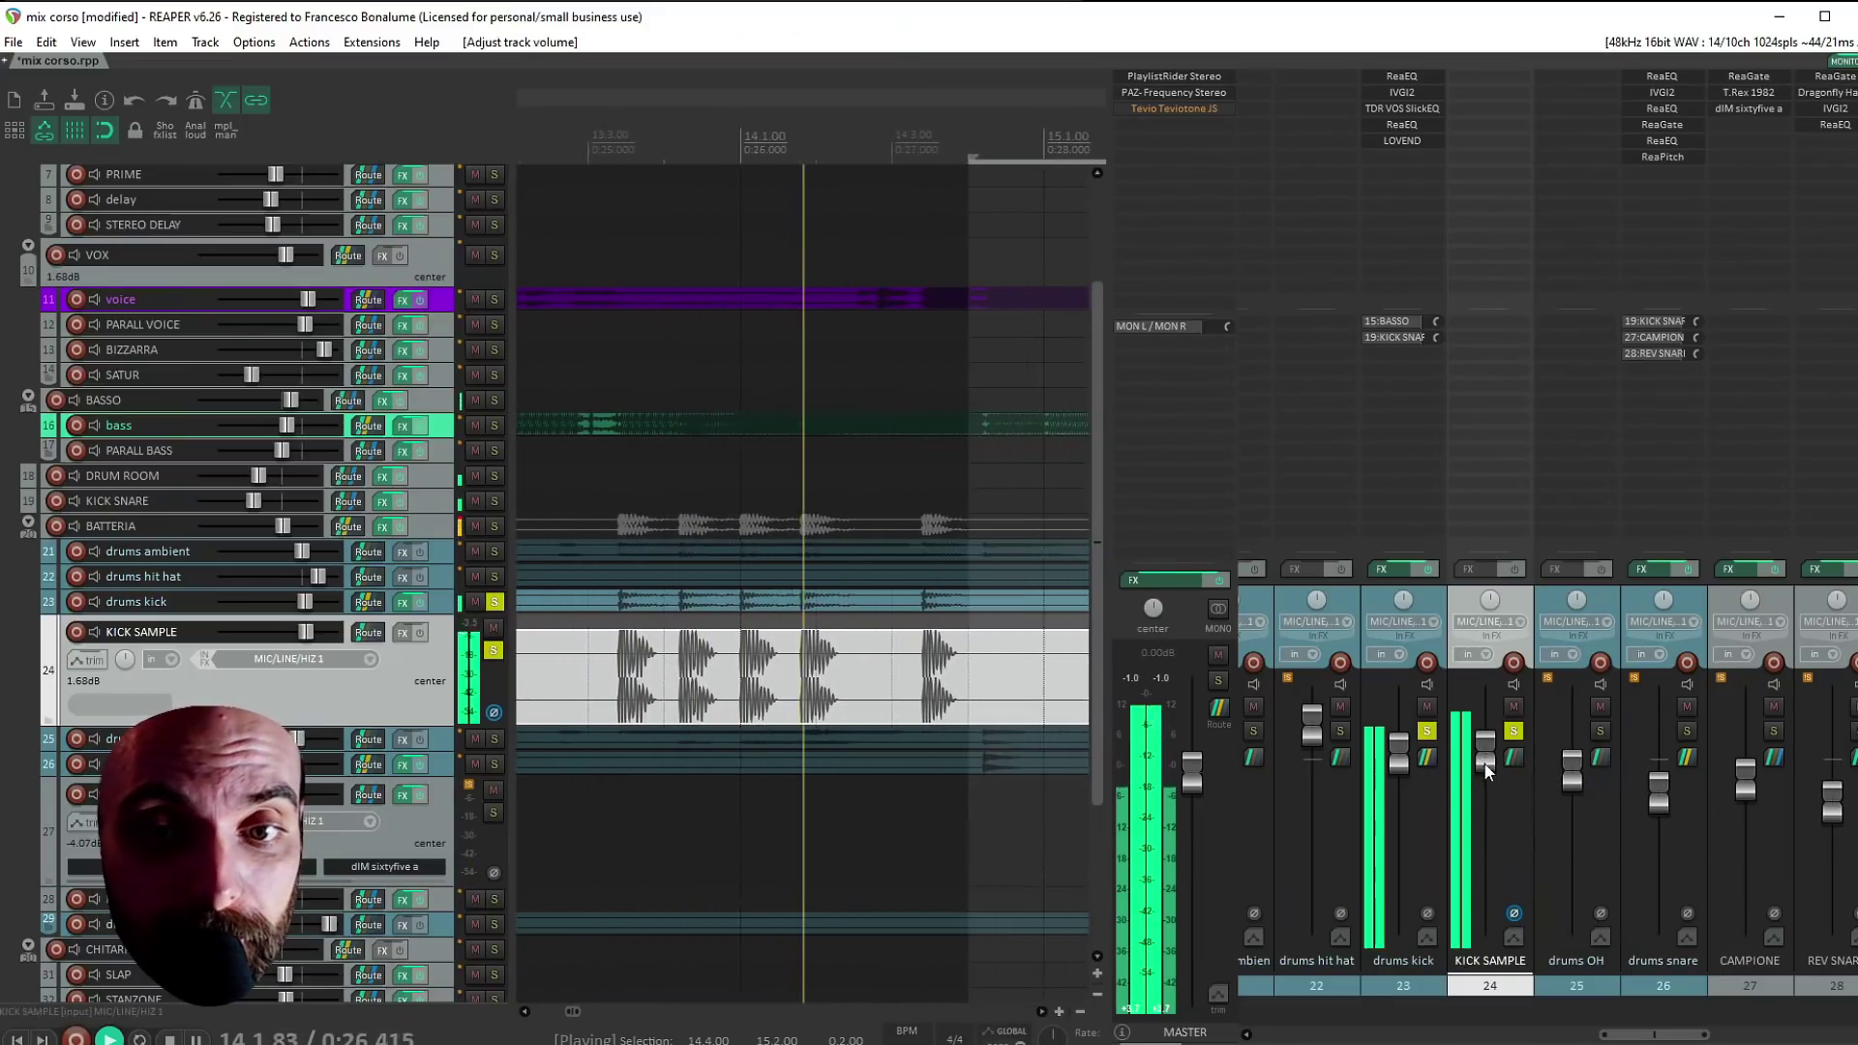
click(1515, 912)
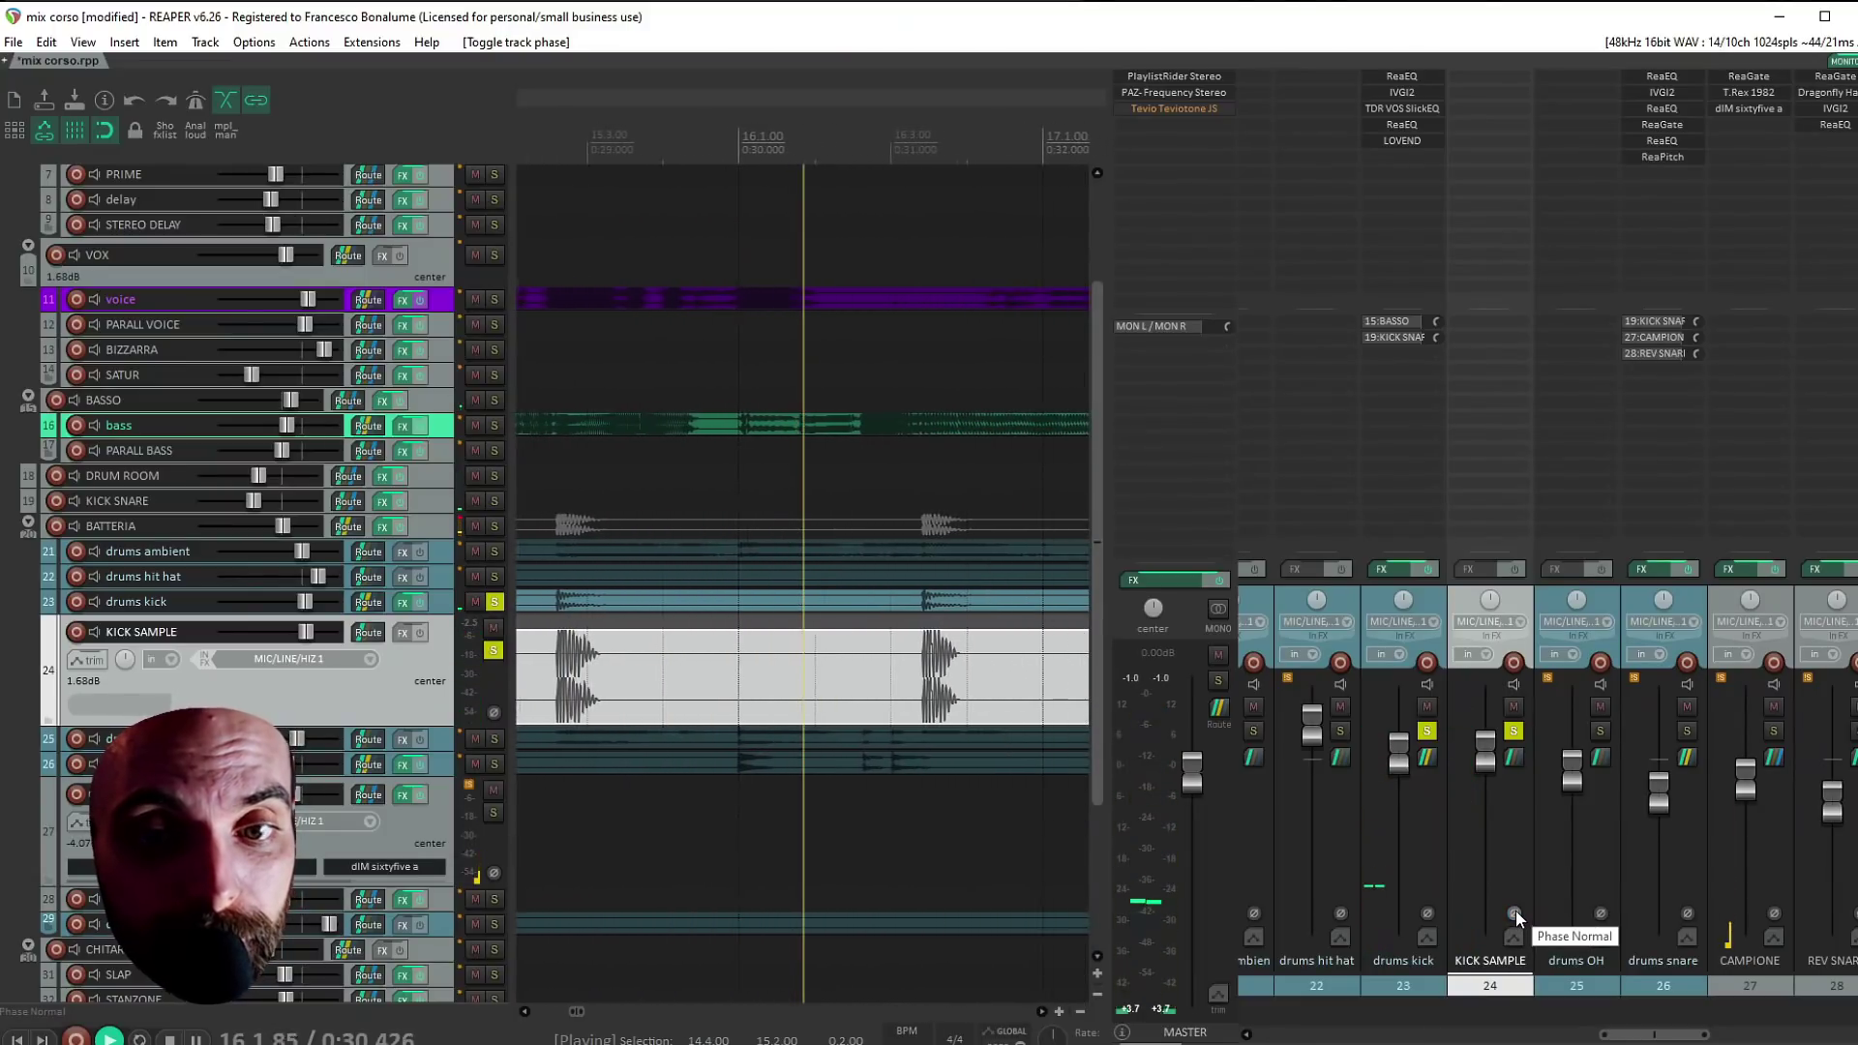
click(1515, 911)
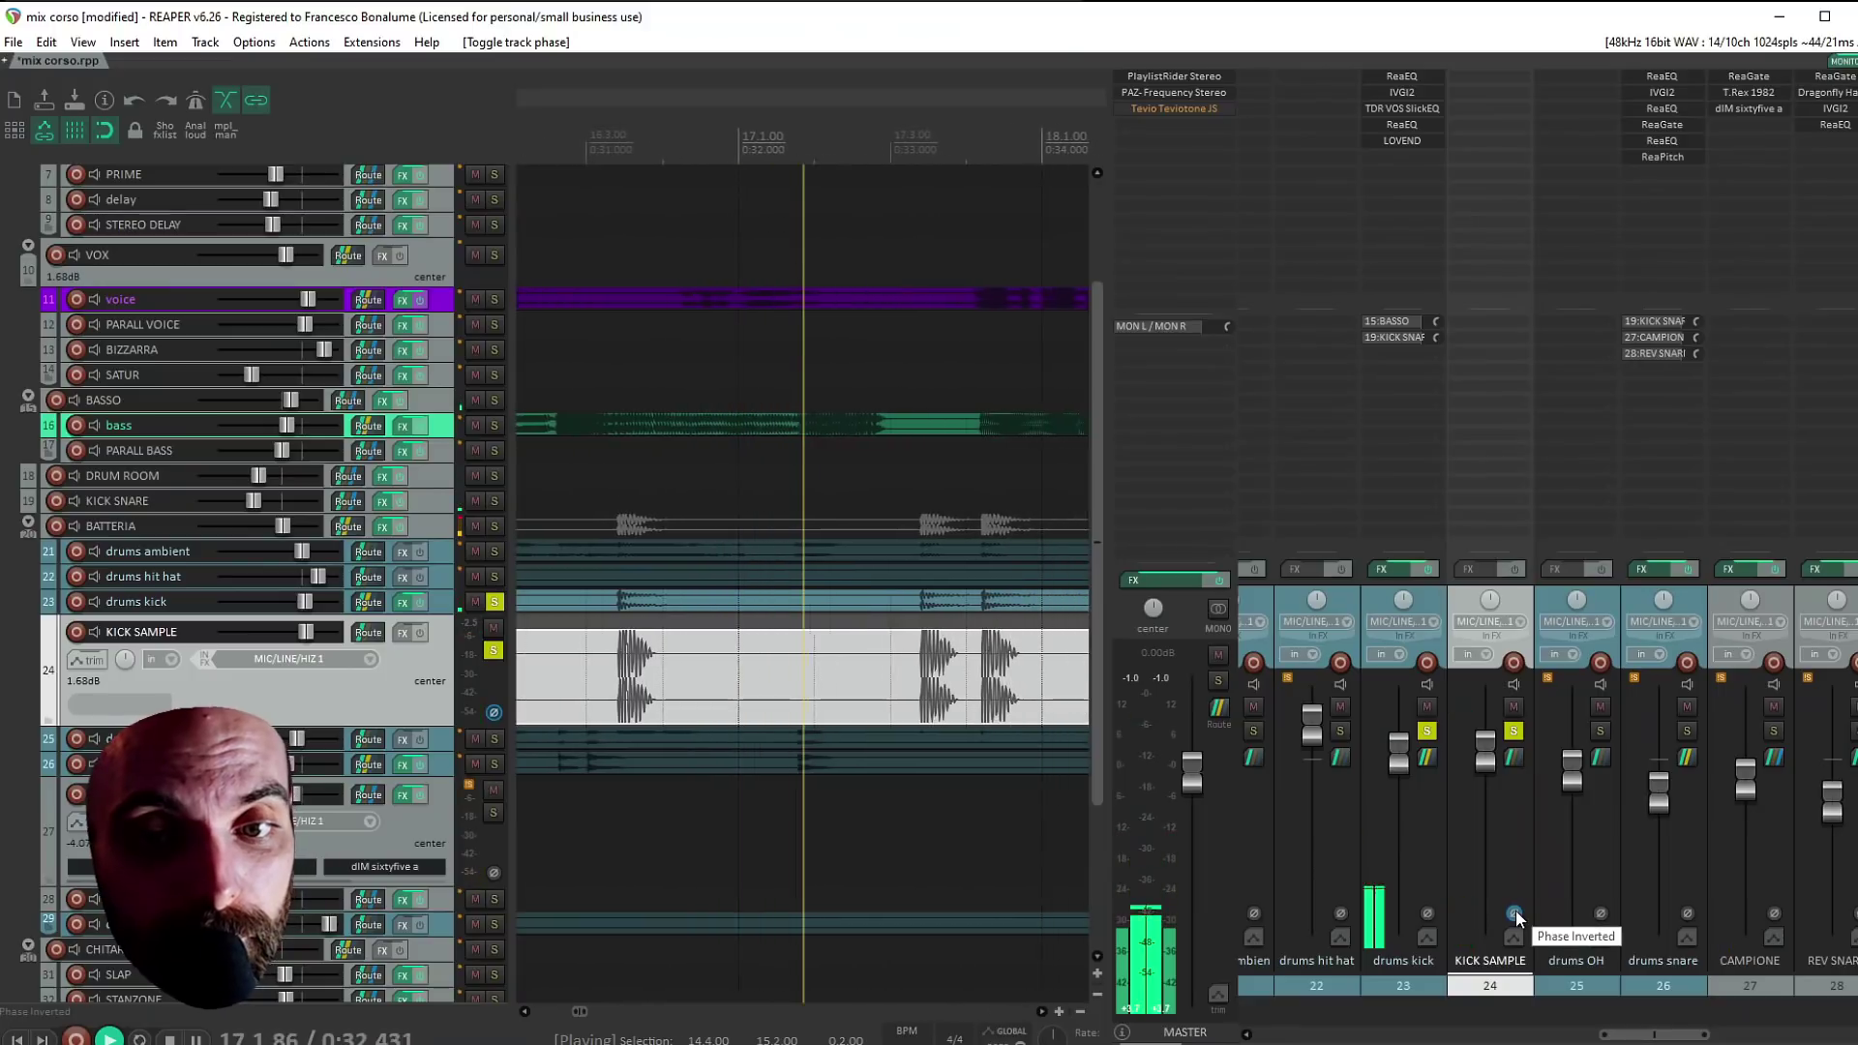
Unsolo KICK SAMPLE and drums kick, and lower KICK SAMPLE to -4.67 dB in the full mix, comparing it against the muted track
click(1511, 730)
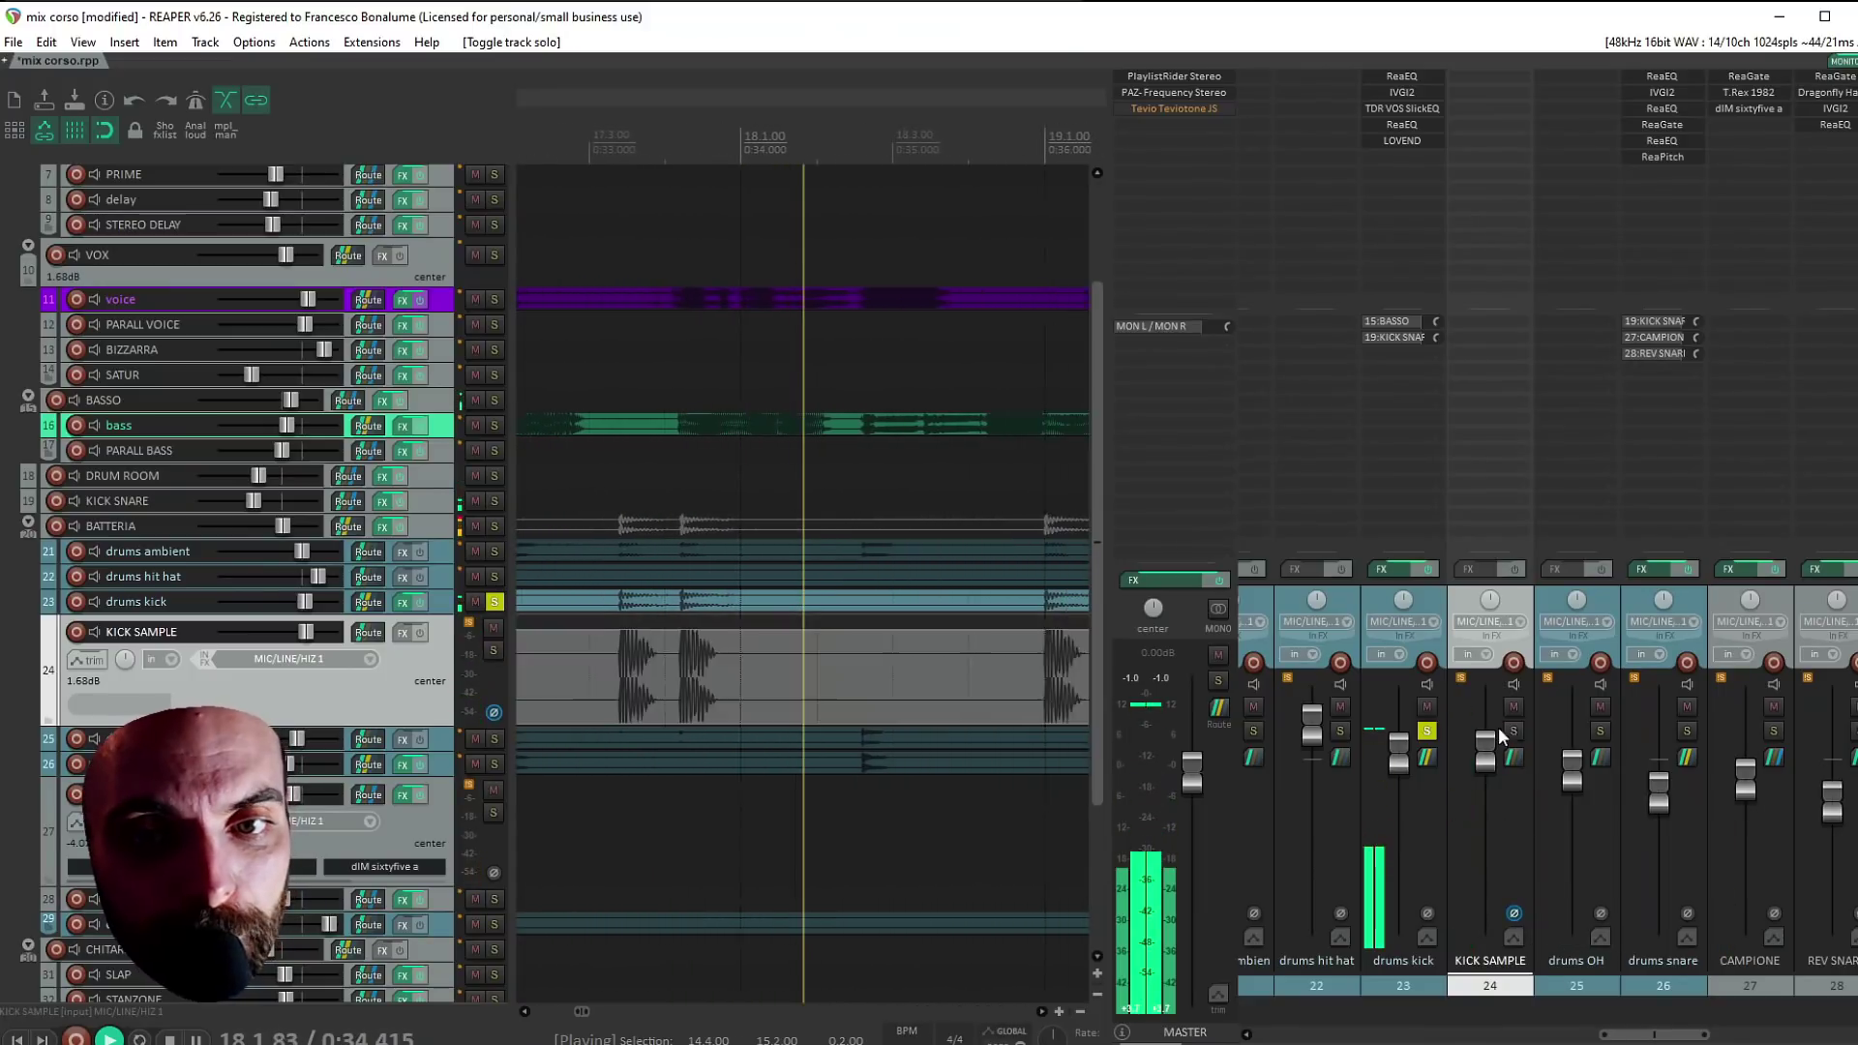
click(1418, 743)
click(1426, 731)
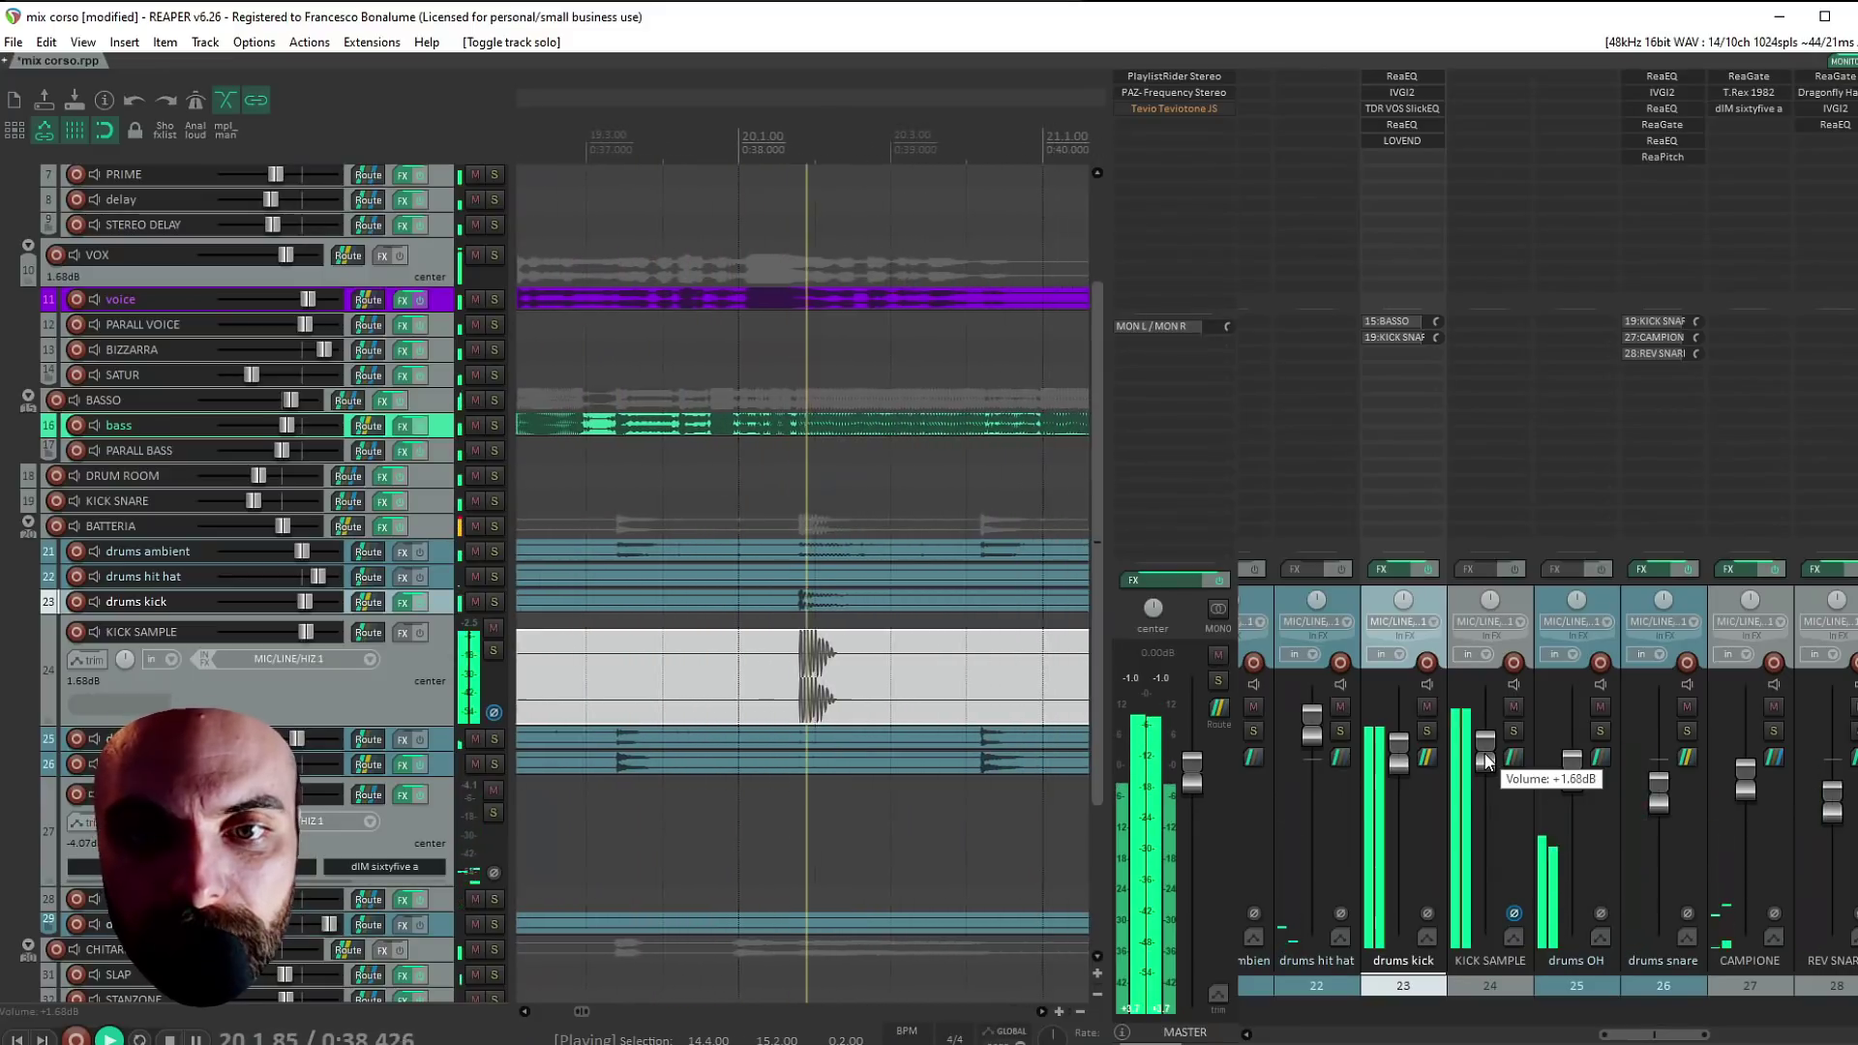
drag(1487, 760, 1484, 774)
click(1512, 706)
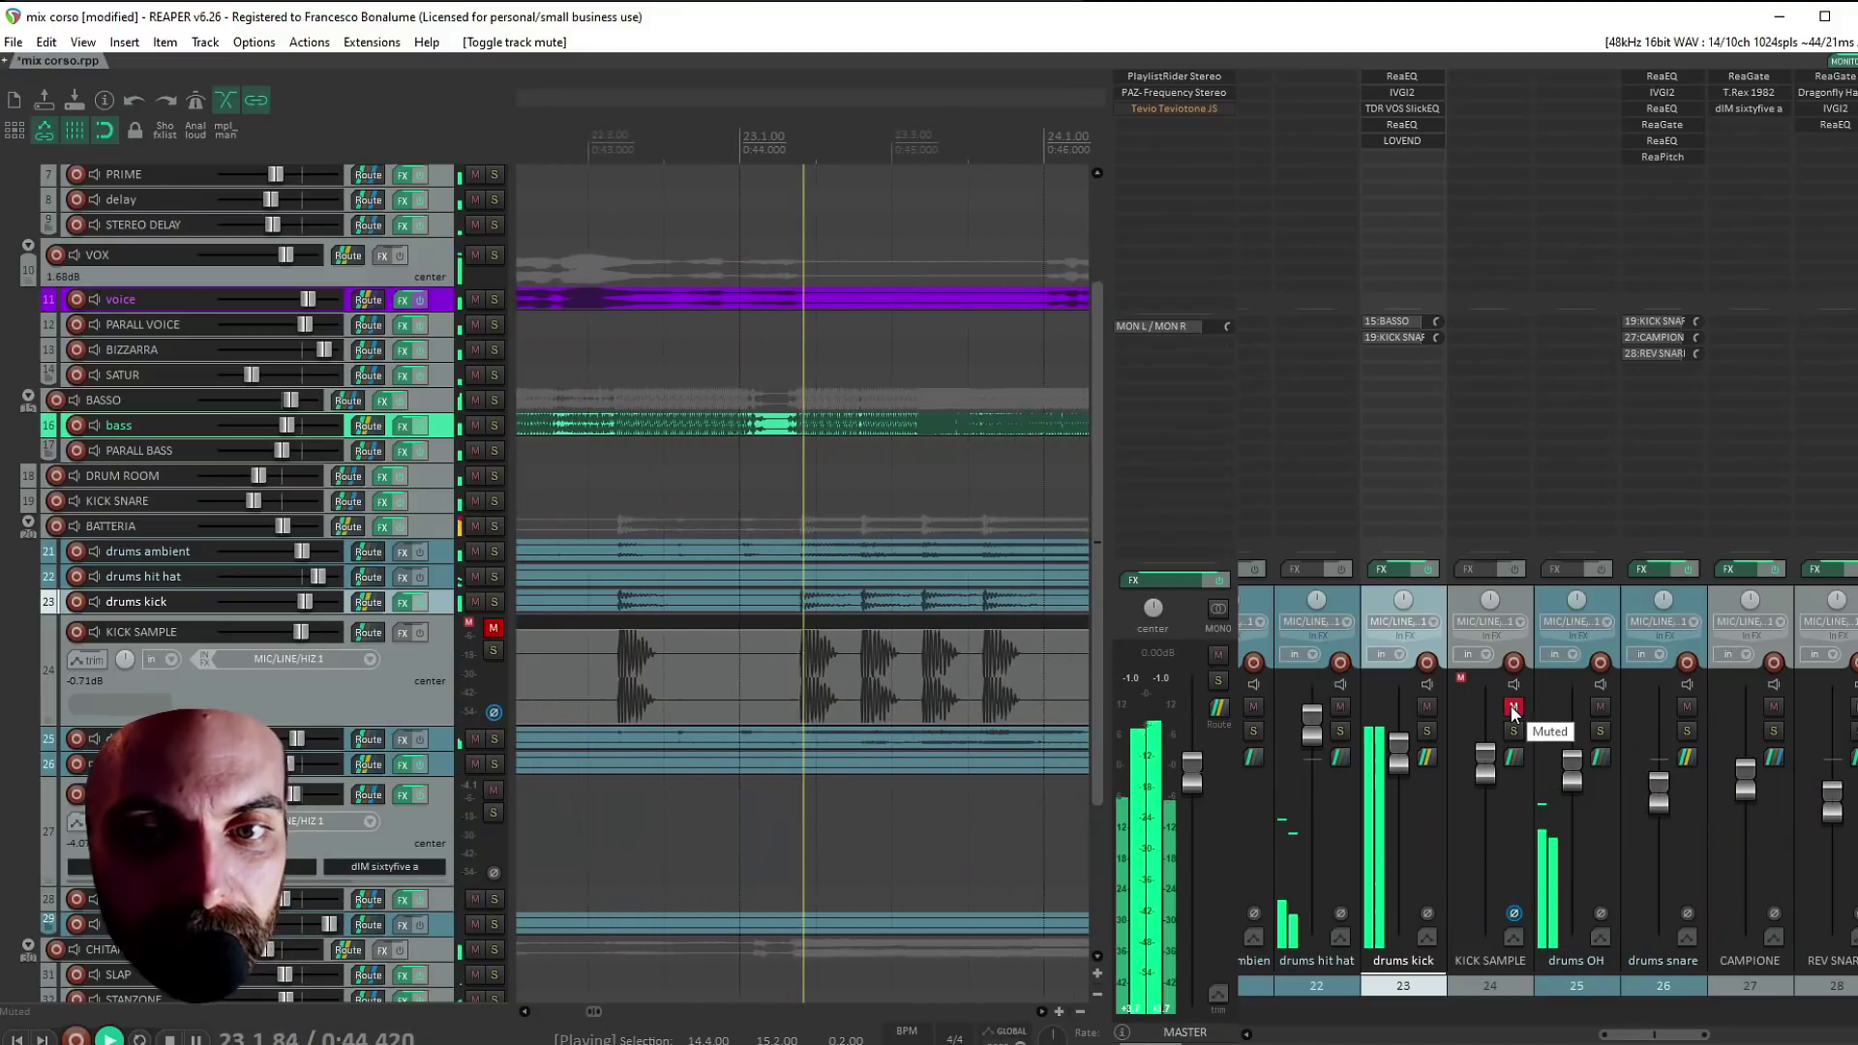
click(1512, 707)
drag(1485, 760, 1486, 789)
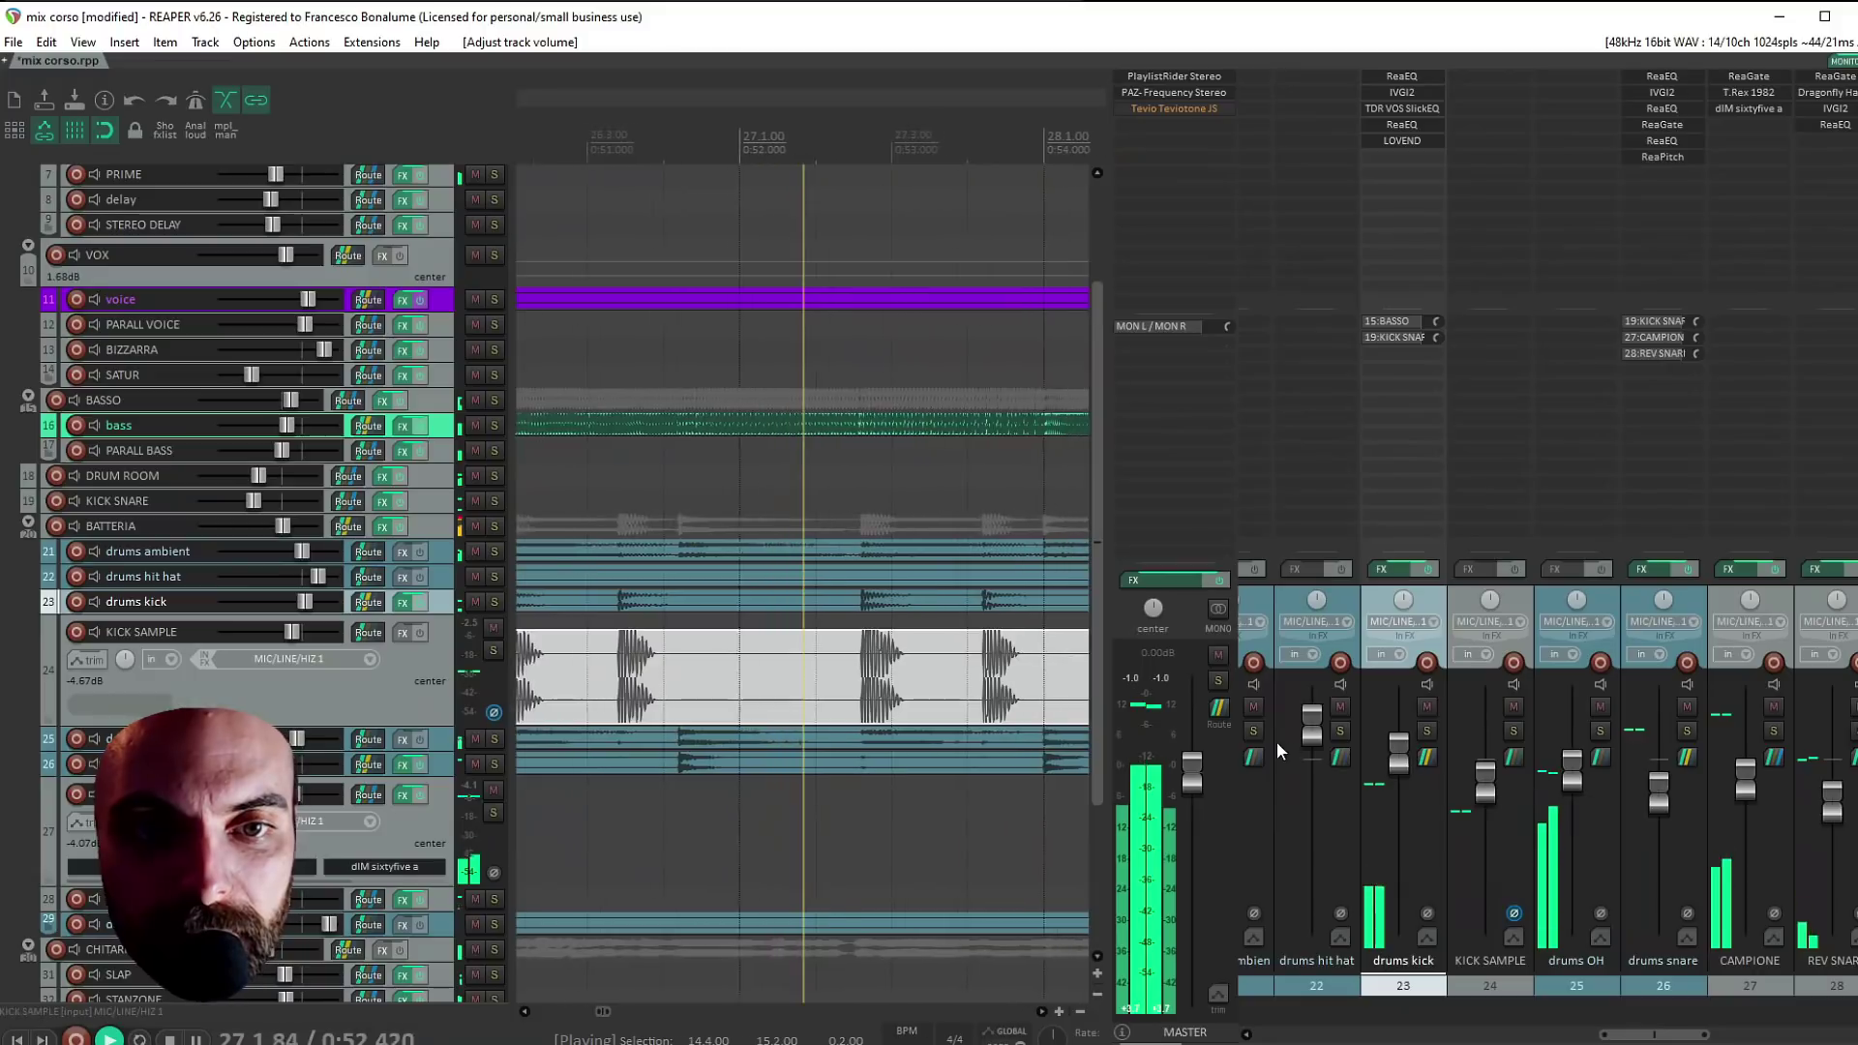
Solo drums toms exclusively and play the tom fill from 29.2.00
scroll(856, 586, down, 10)
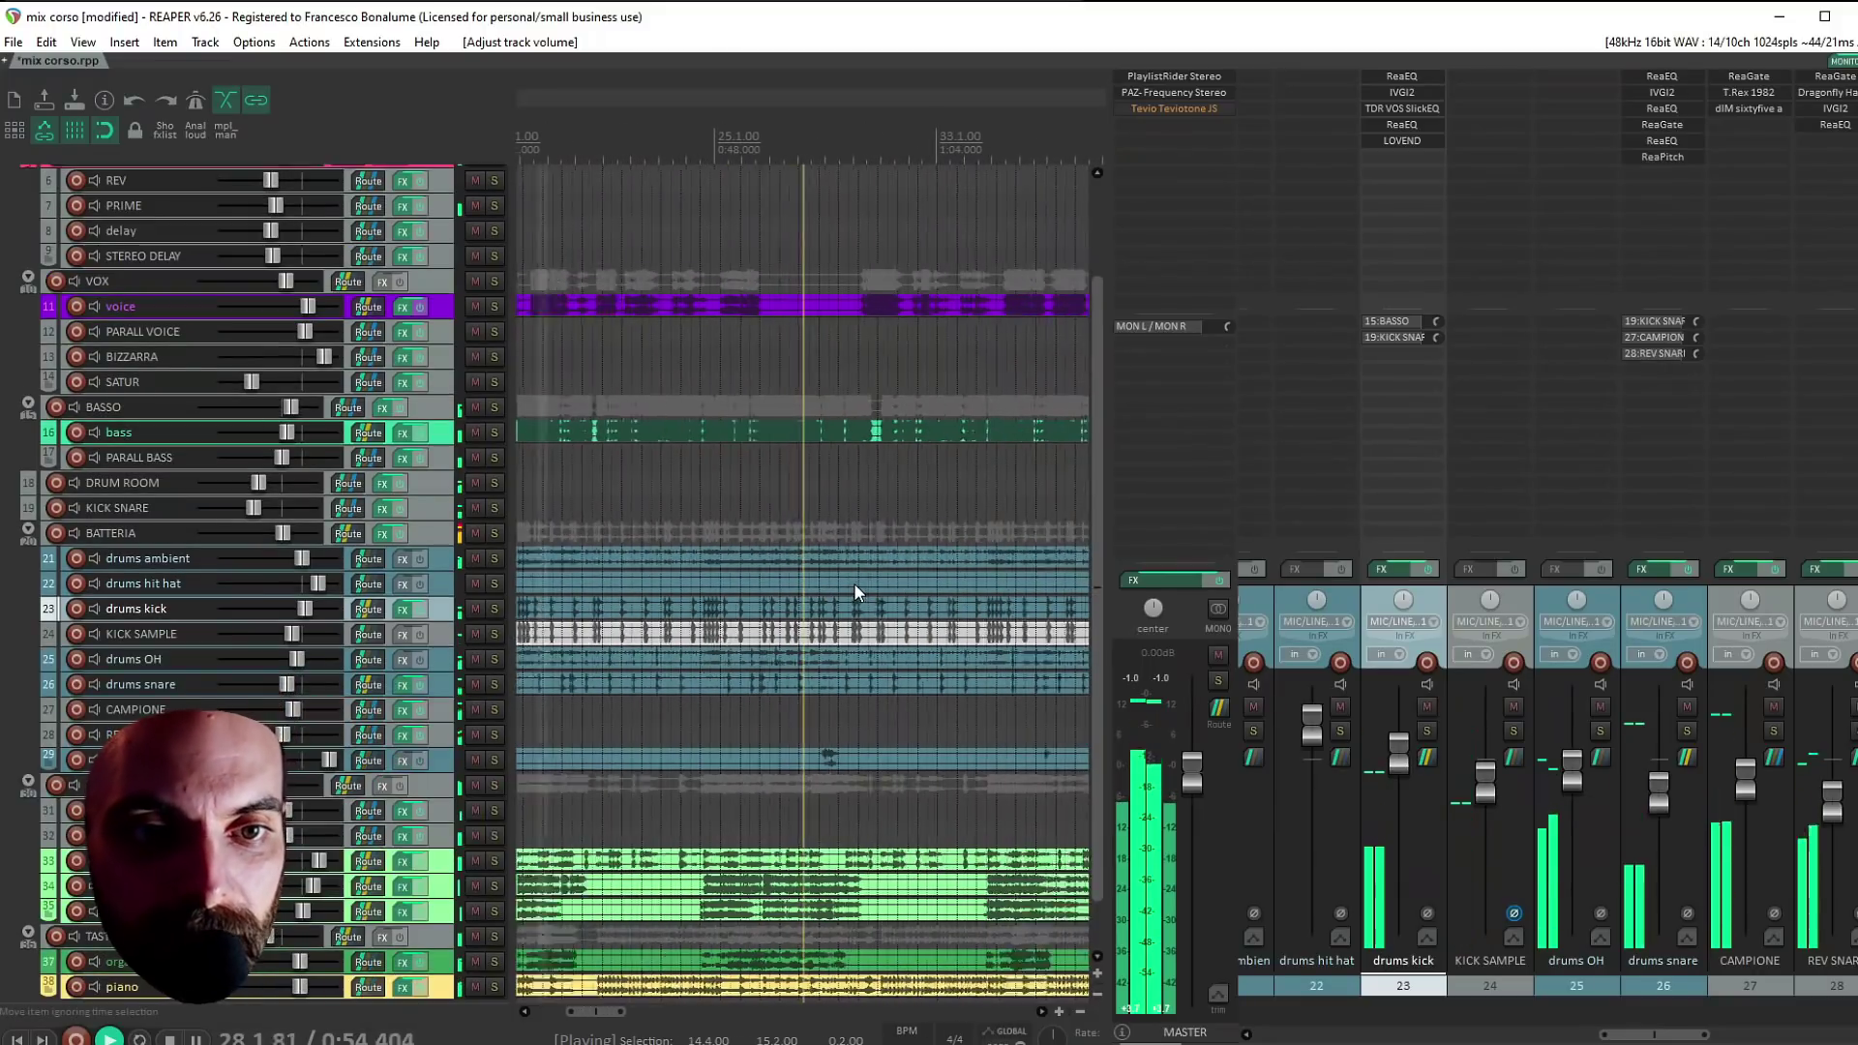
scroll(855, 584, up, 1)
drag(1095, 529, 1106, 578)
scroll(979, 533, up, 4)
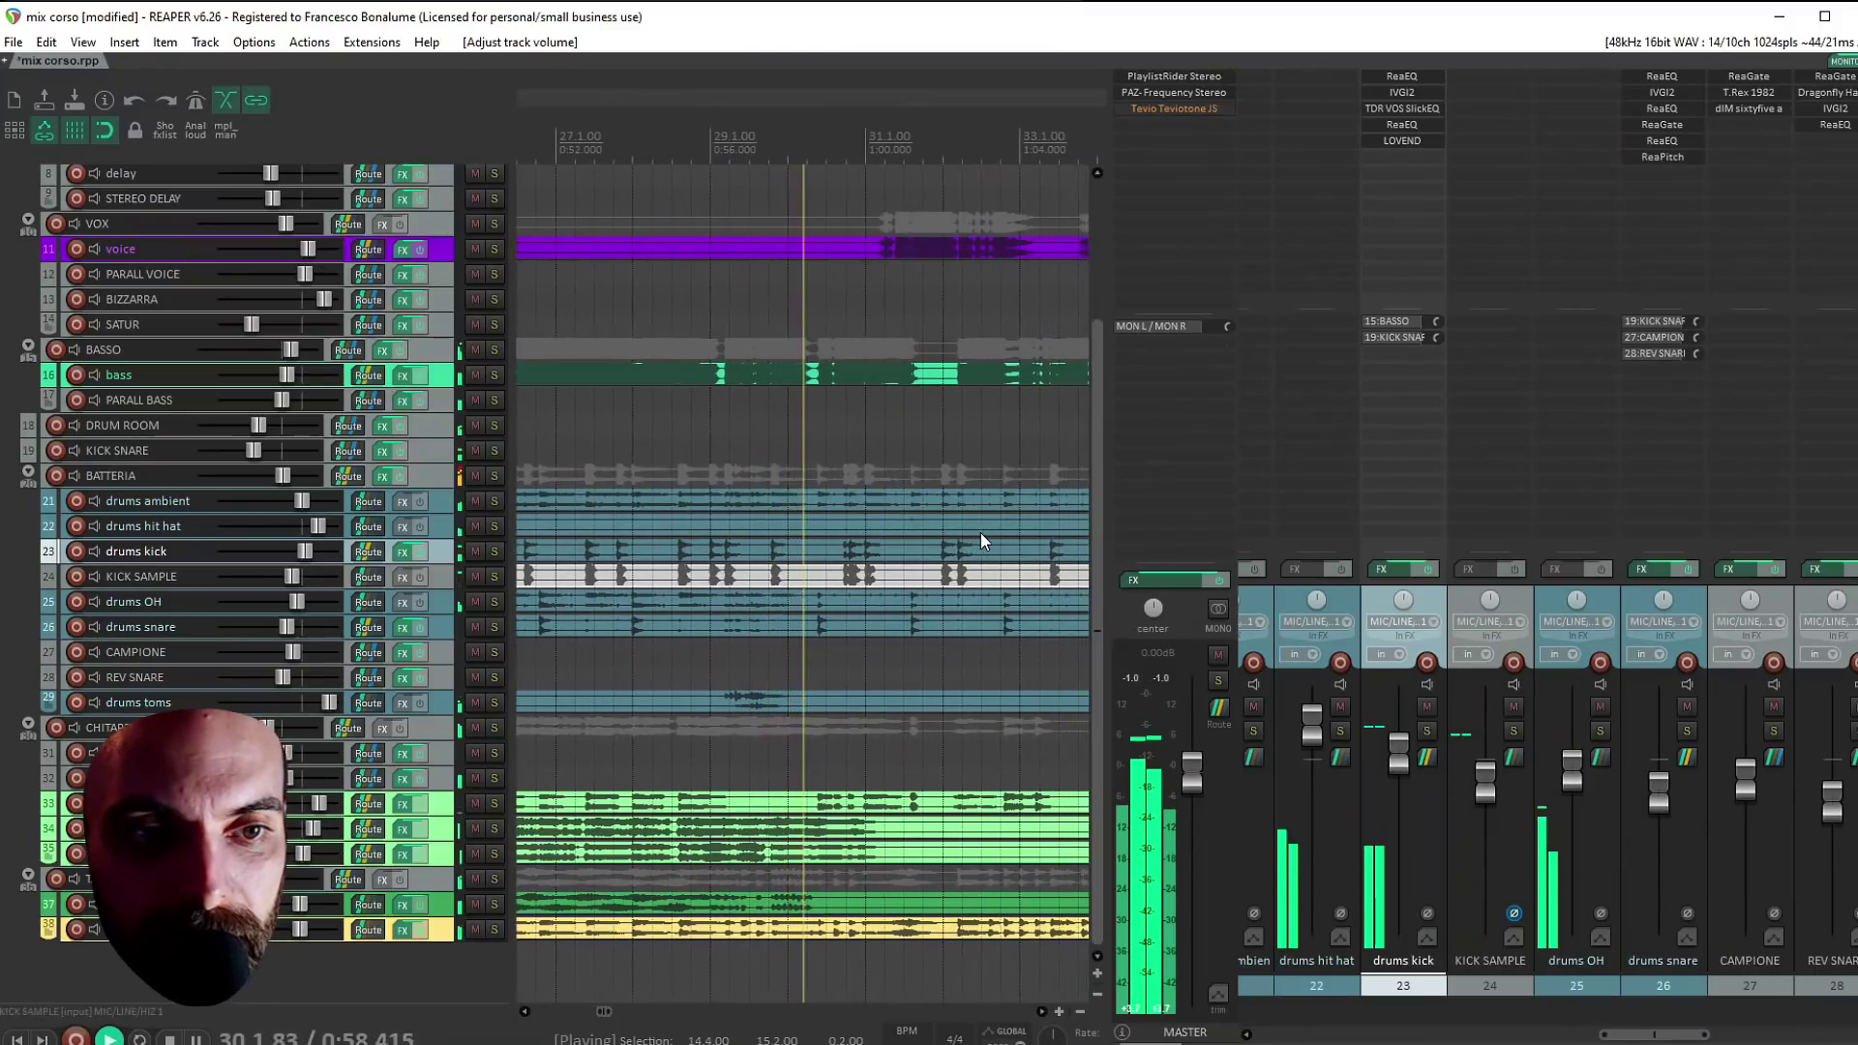
ctrl+alt+click(494, 703)
key(space)
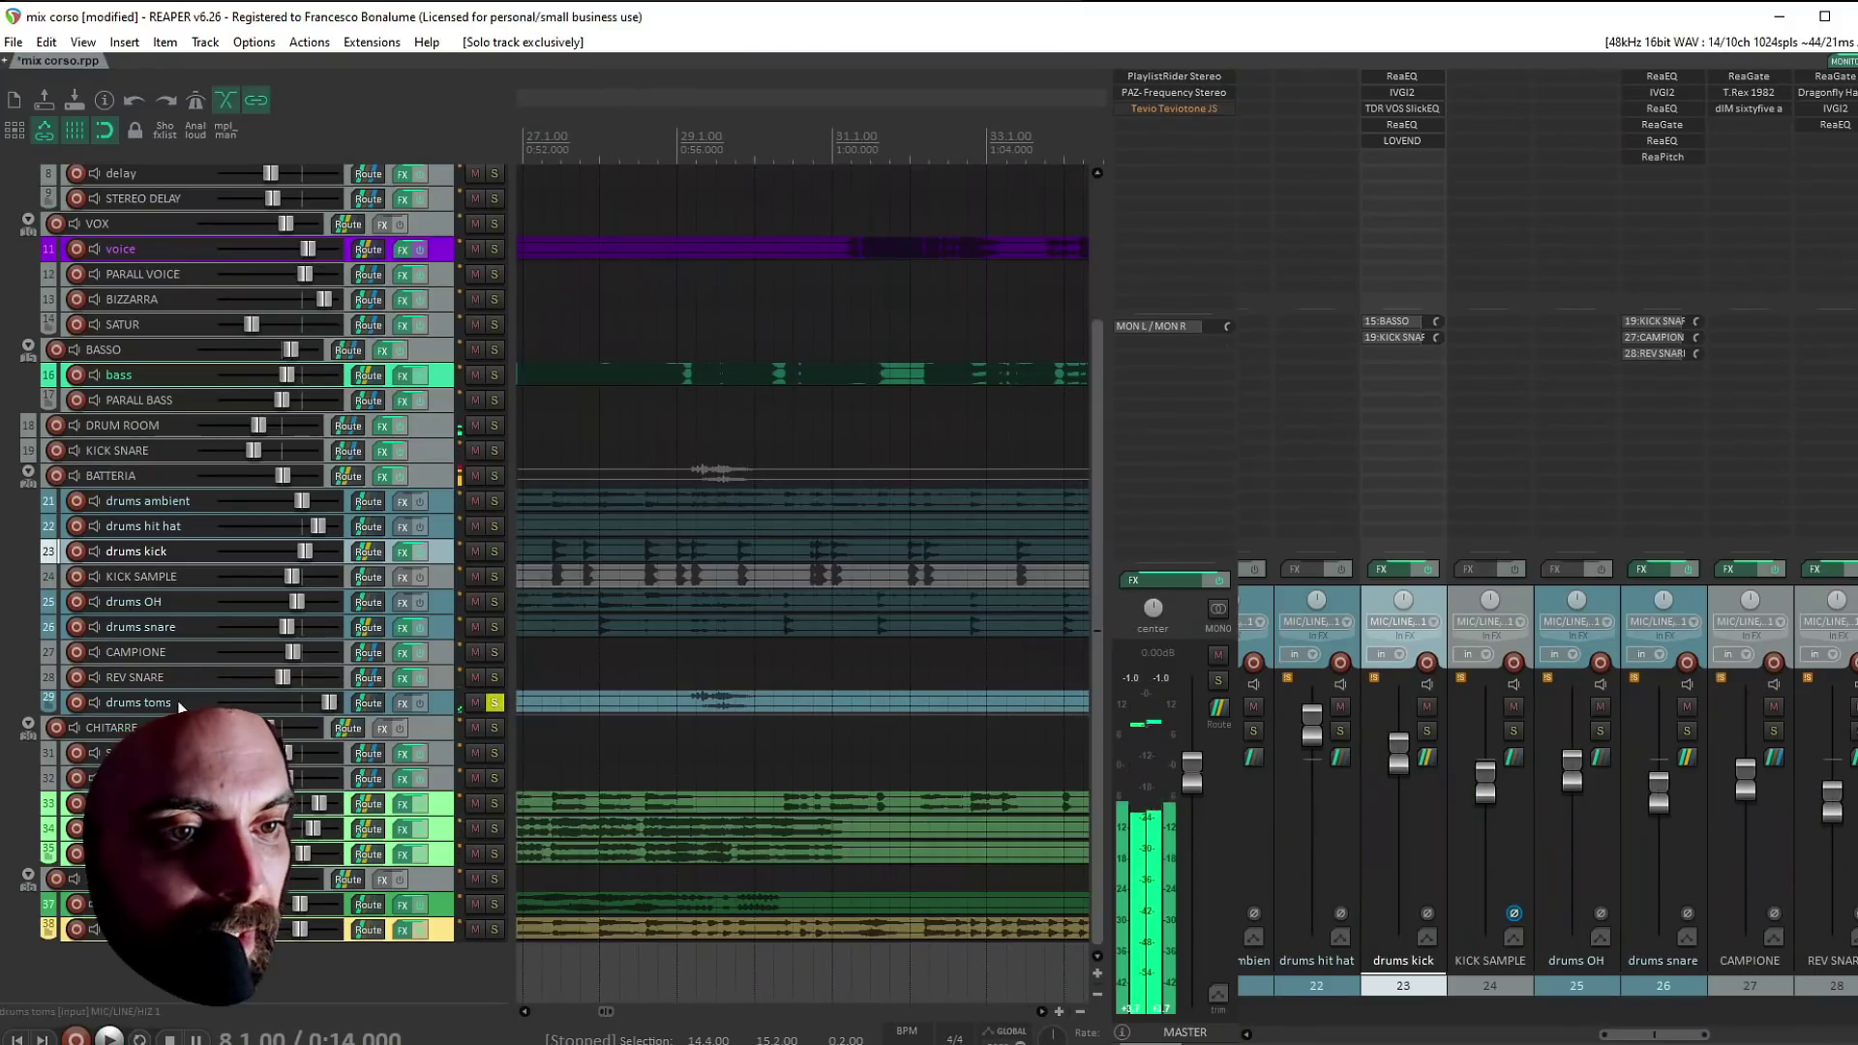
click(693, 674)
key(space)
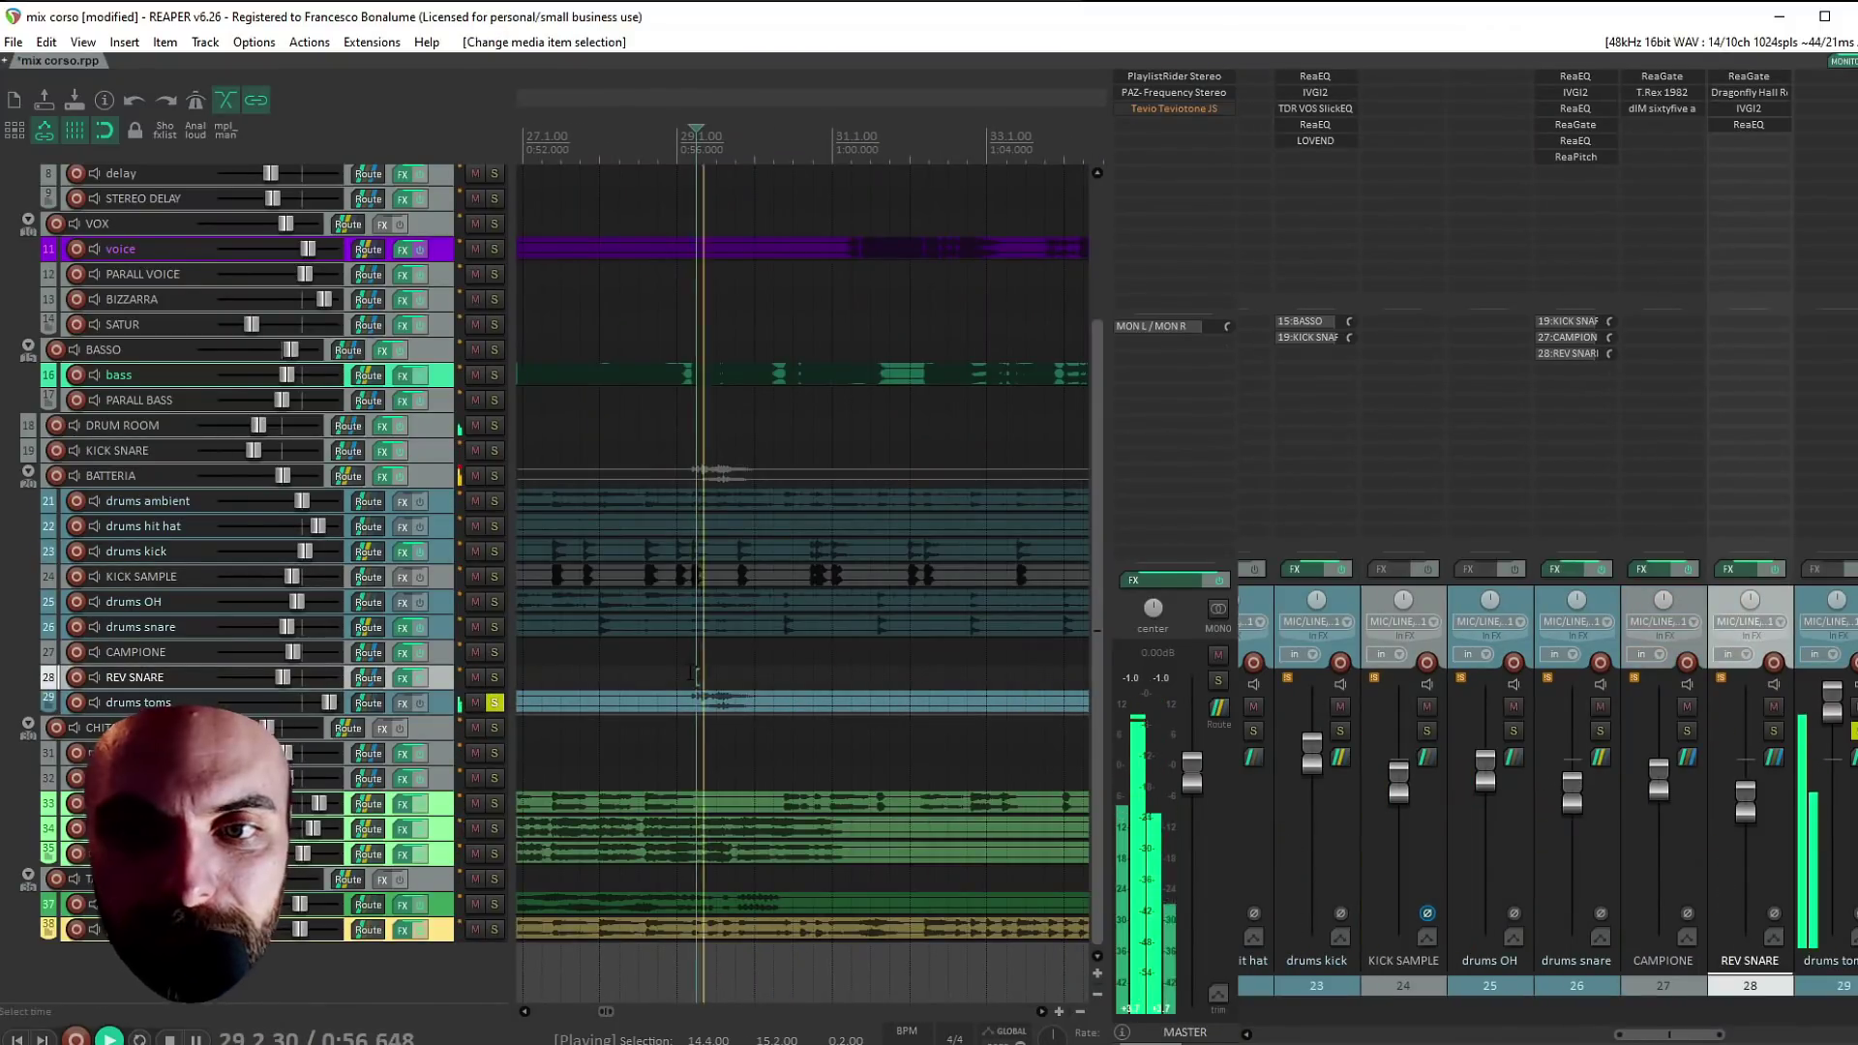
key(space)
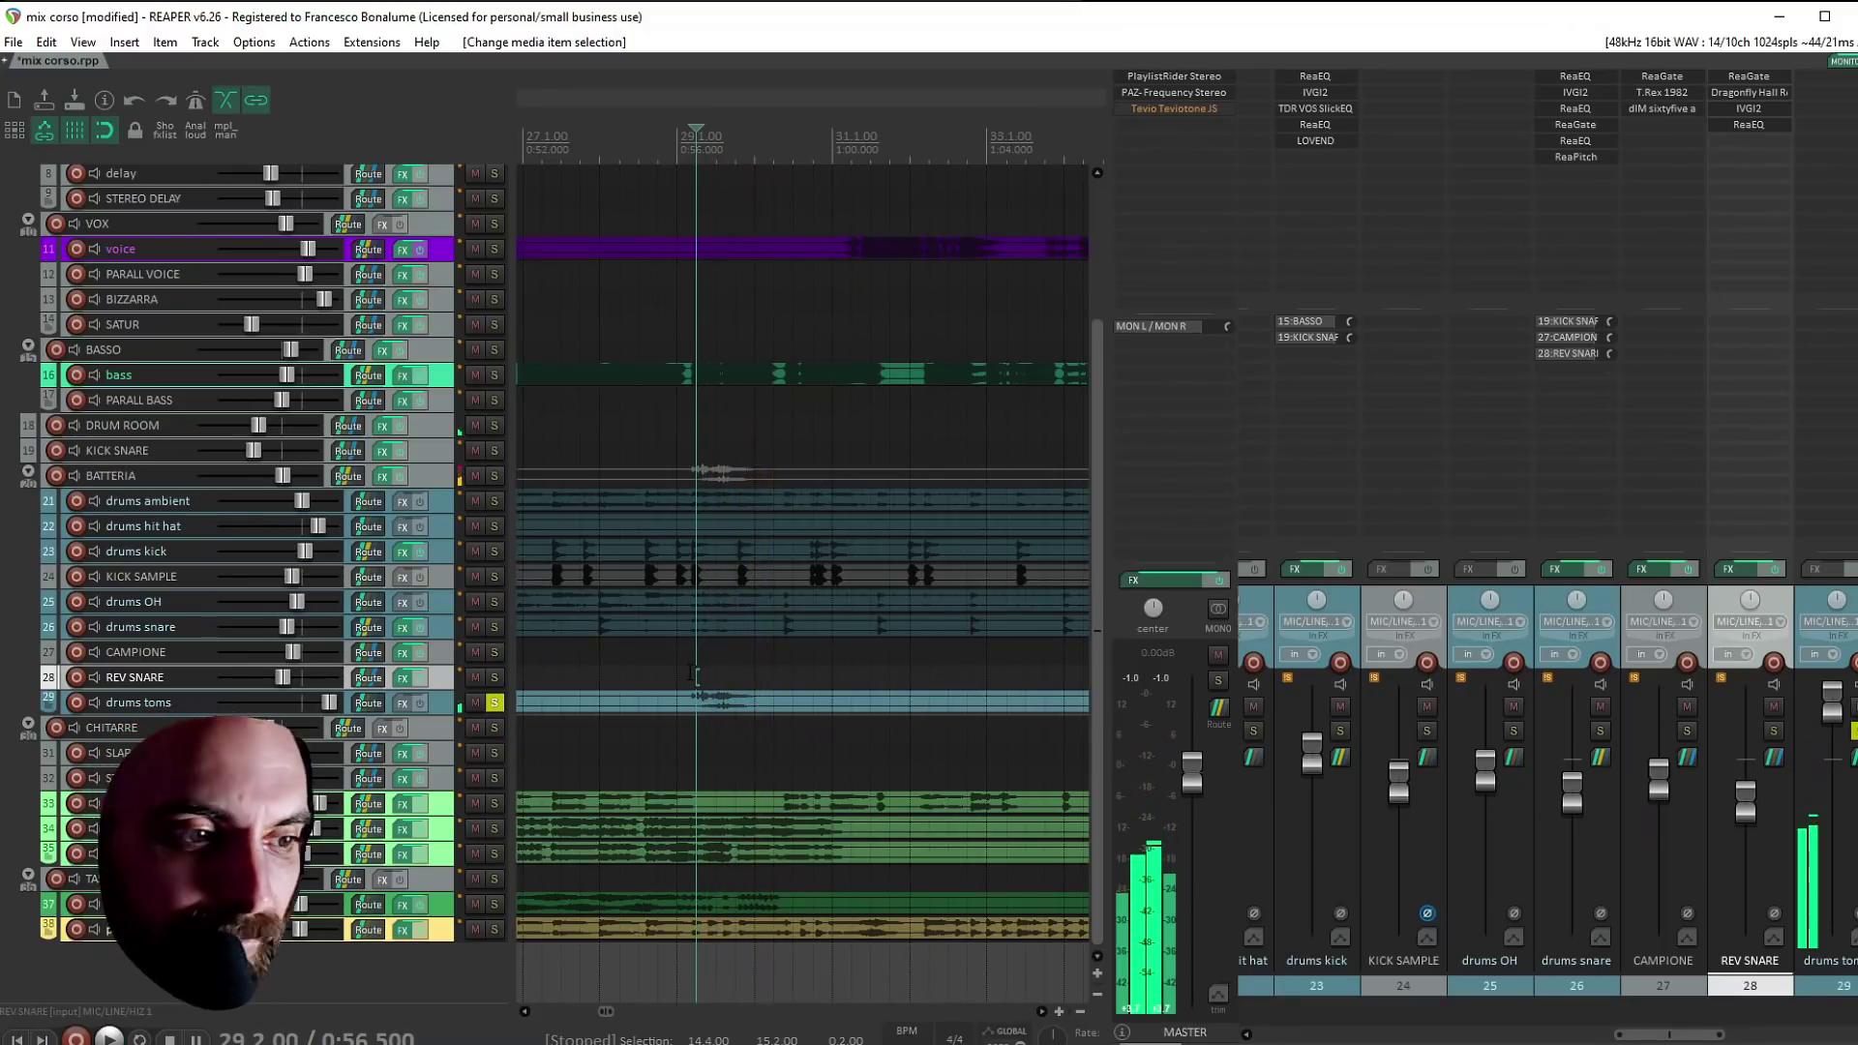
Add the VST3 TDR VOS SlickEQ equalizer to the drums toms track
double_click(1848, 96)
text(tdr)
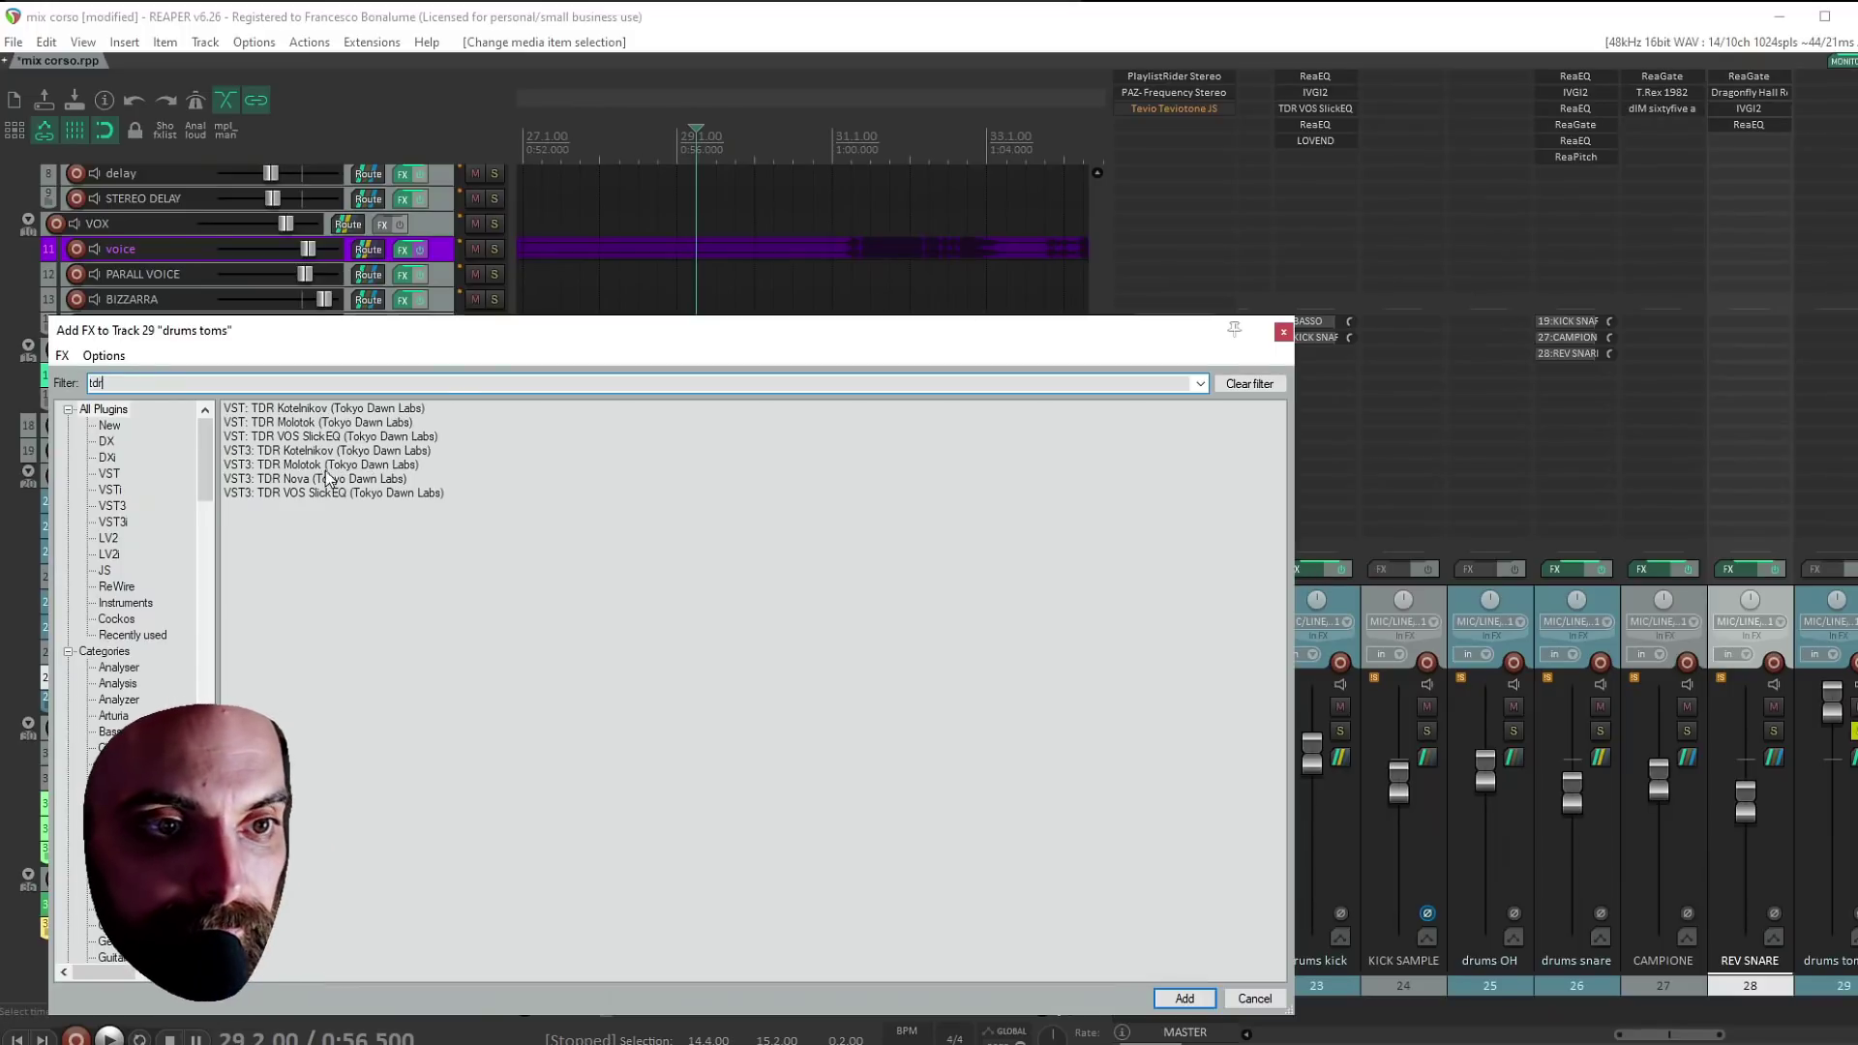
double_click(286, 494)
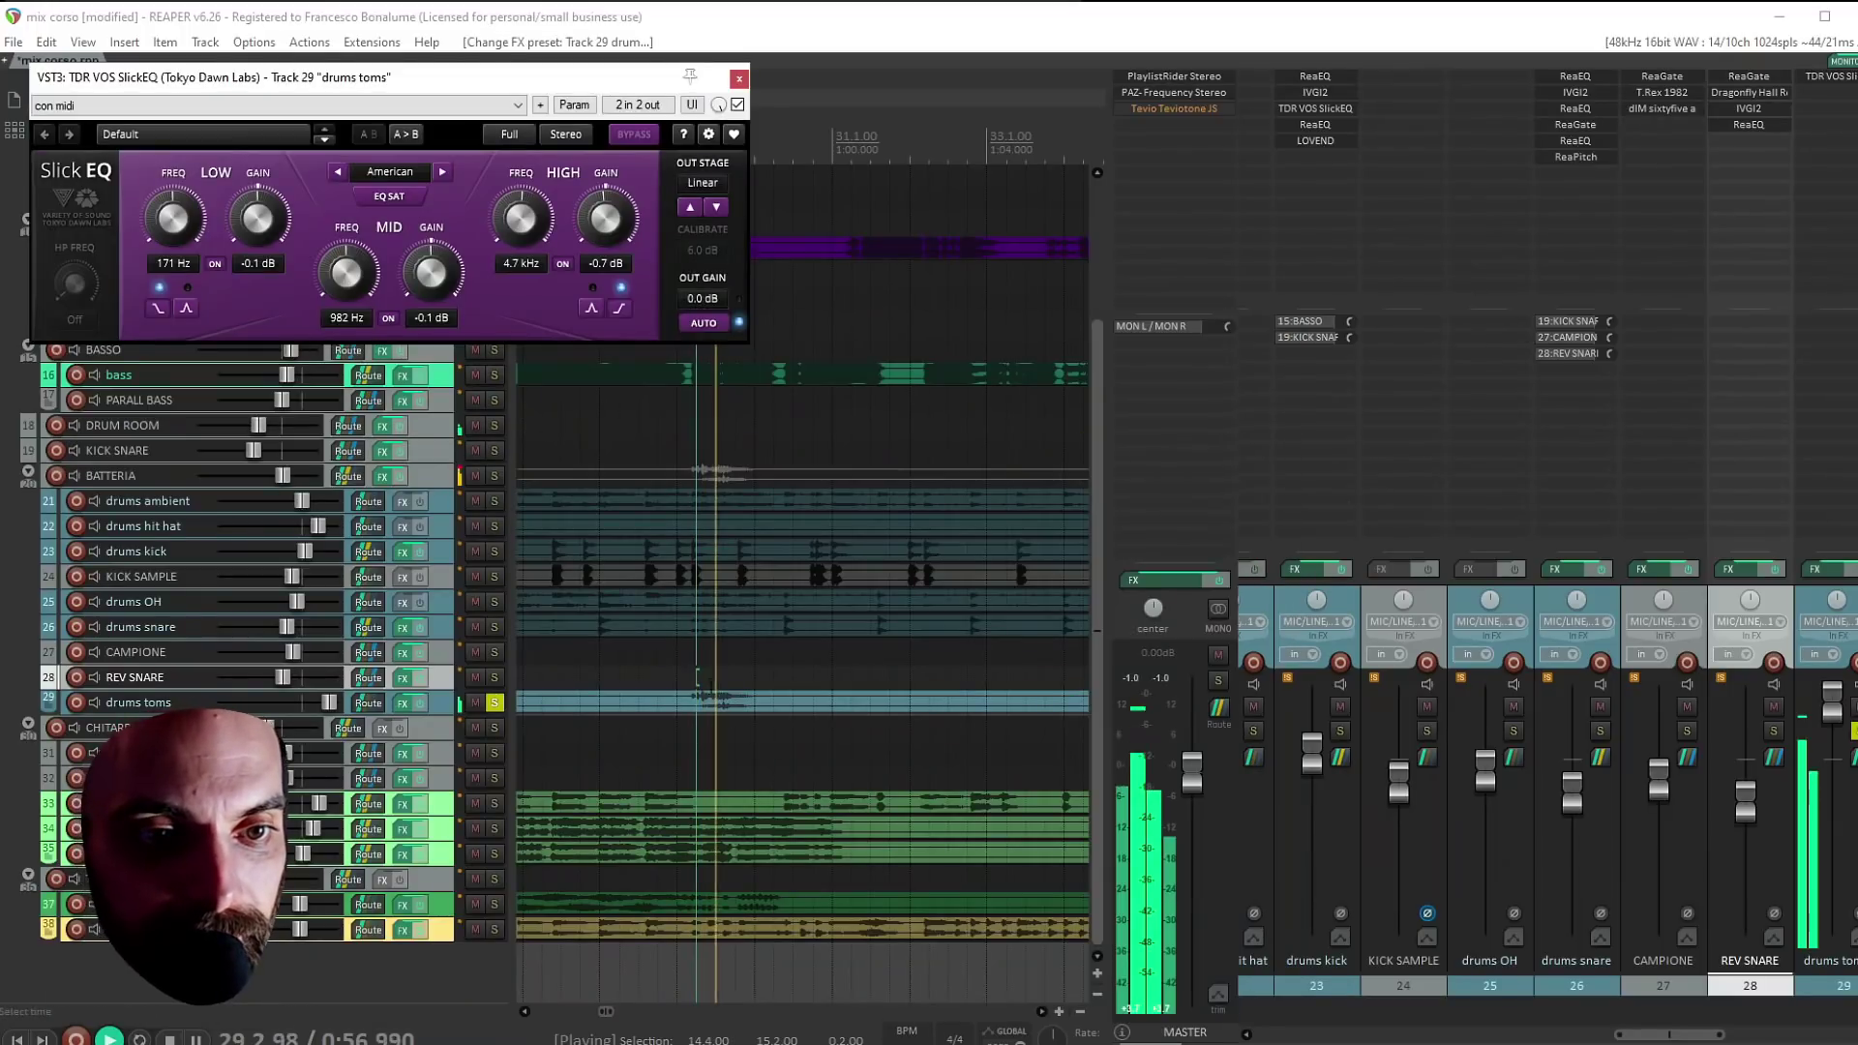
Set a time selection over the tom fill from 29.2.00 to 30.1.00 and lower SlickEQ's mid frequency to 617 Hz
drag(696, 674, 755, 677)
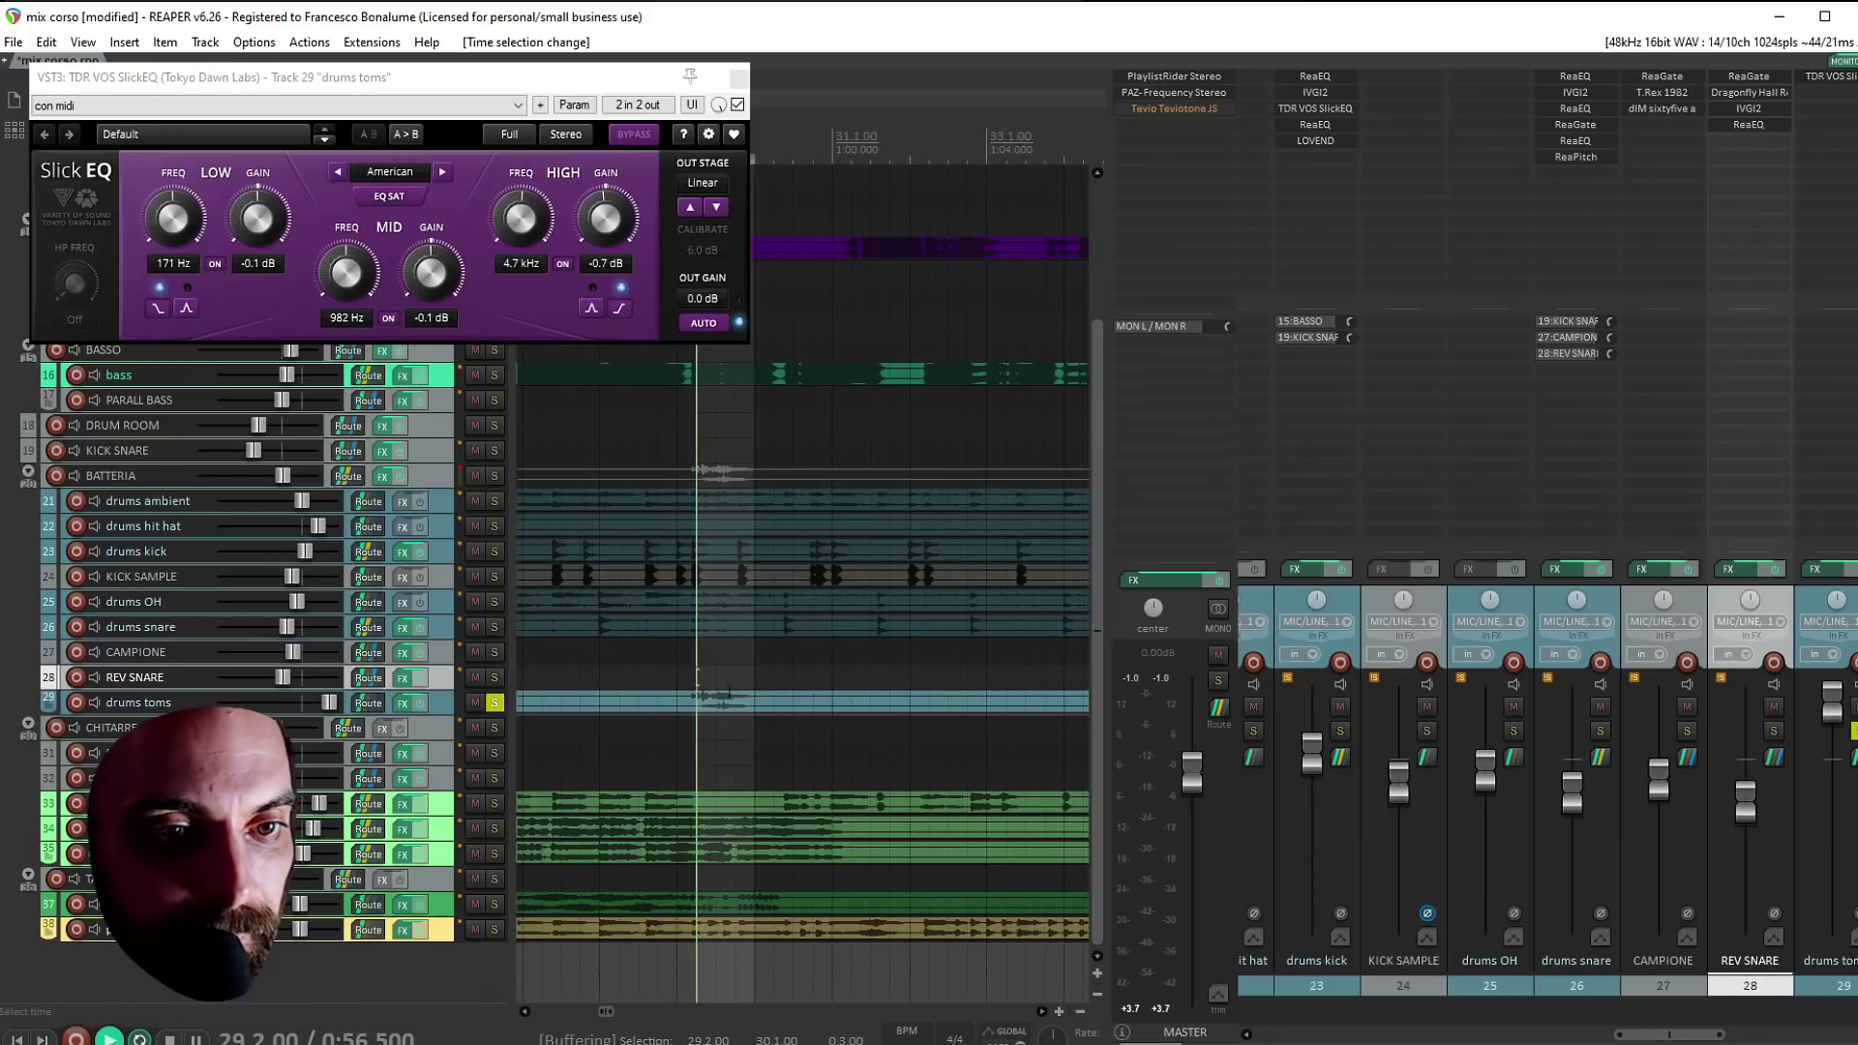
drag(353, 274, 353, 309)
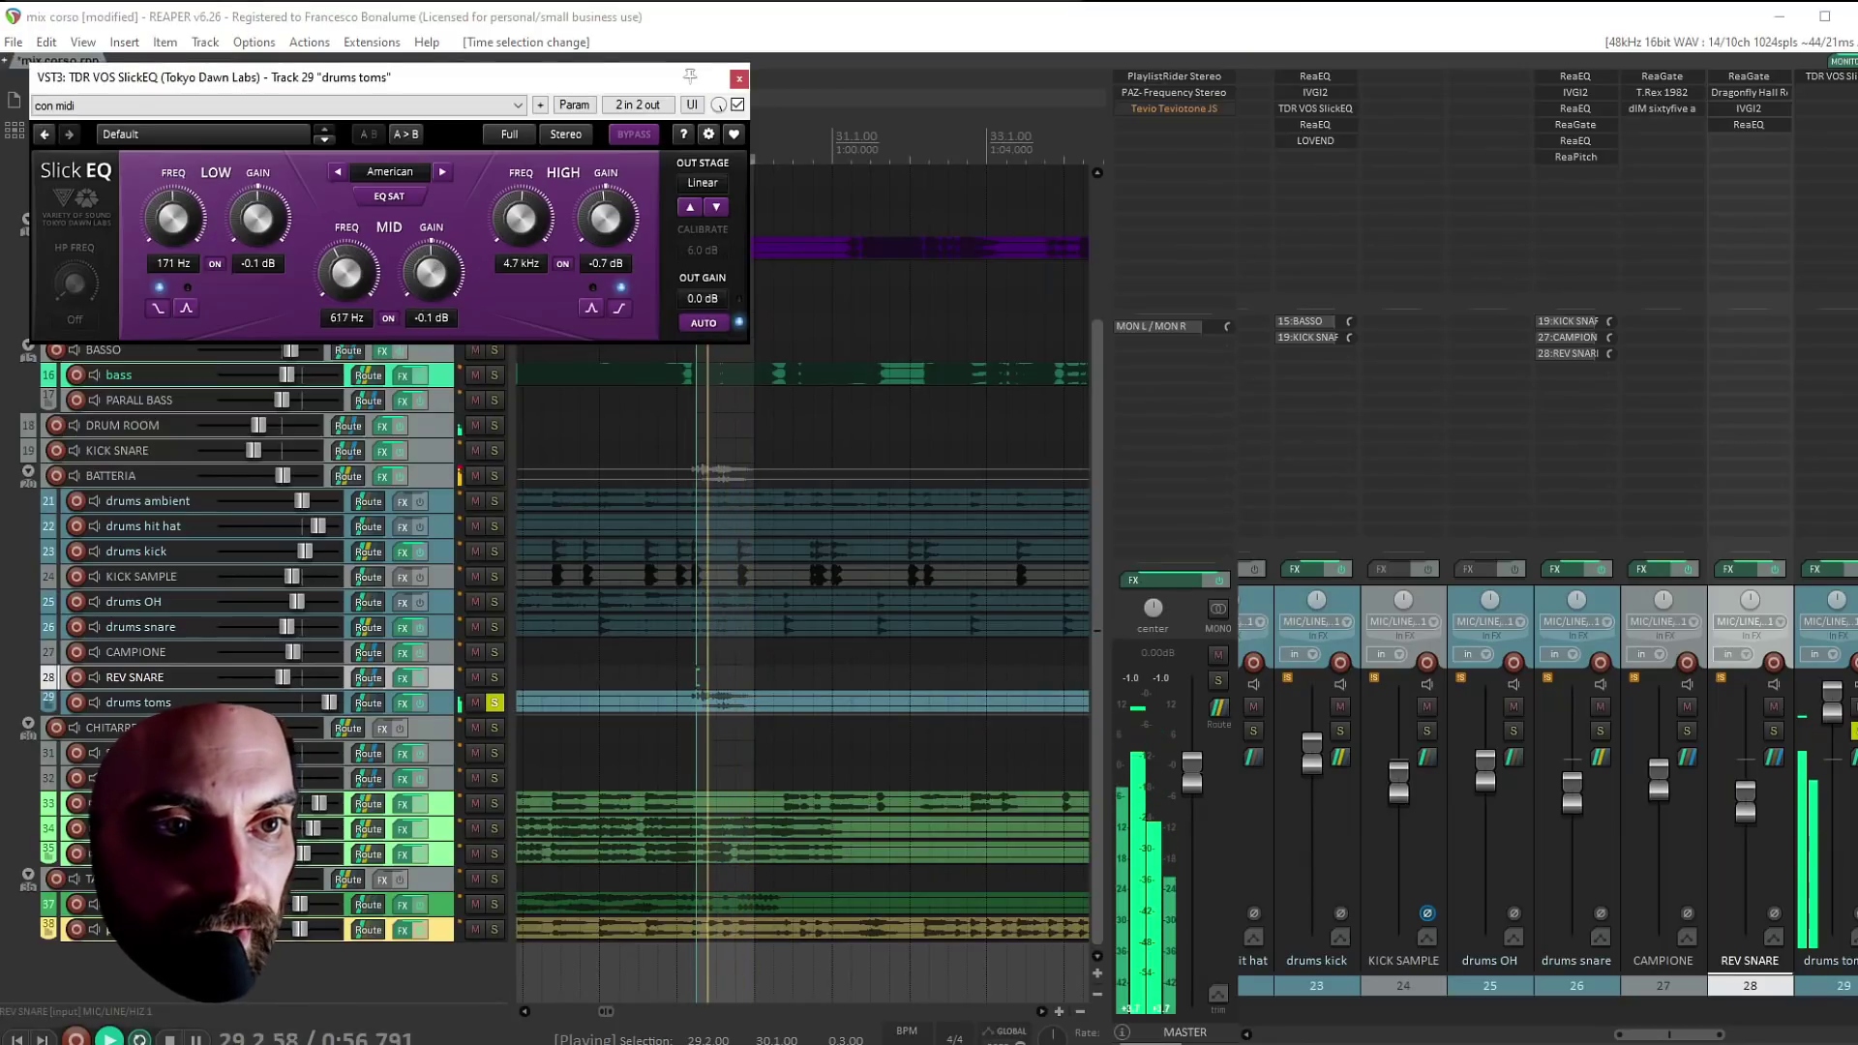
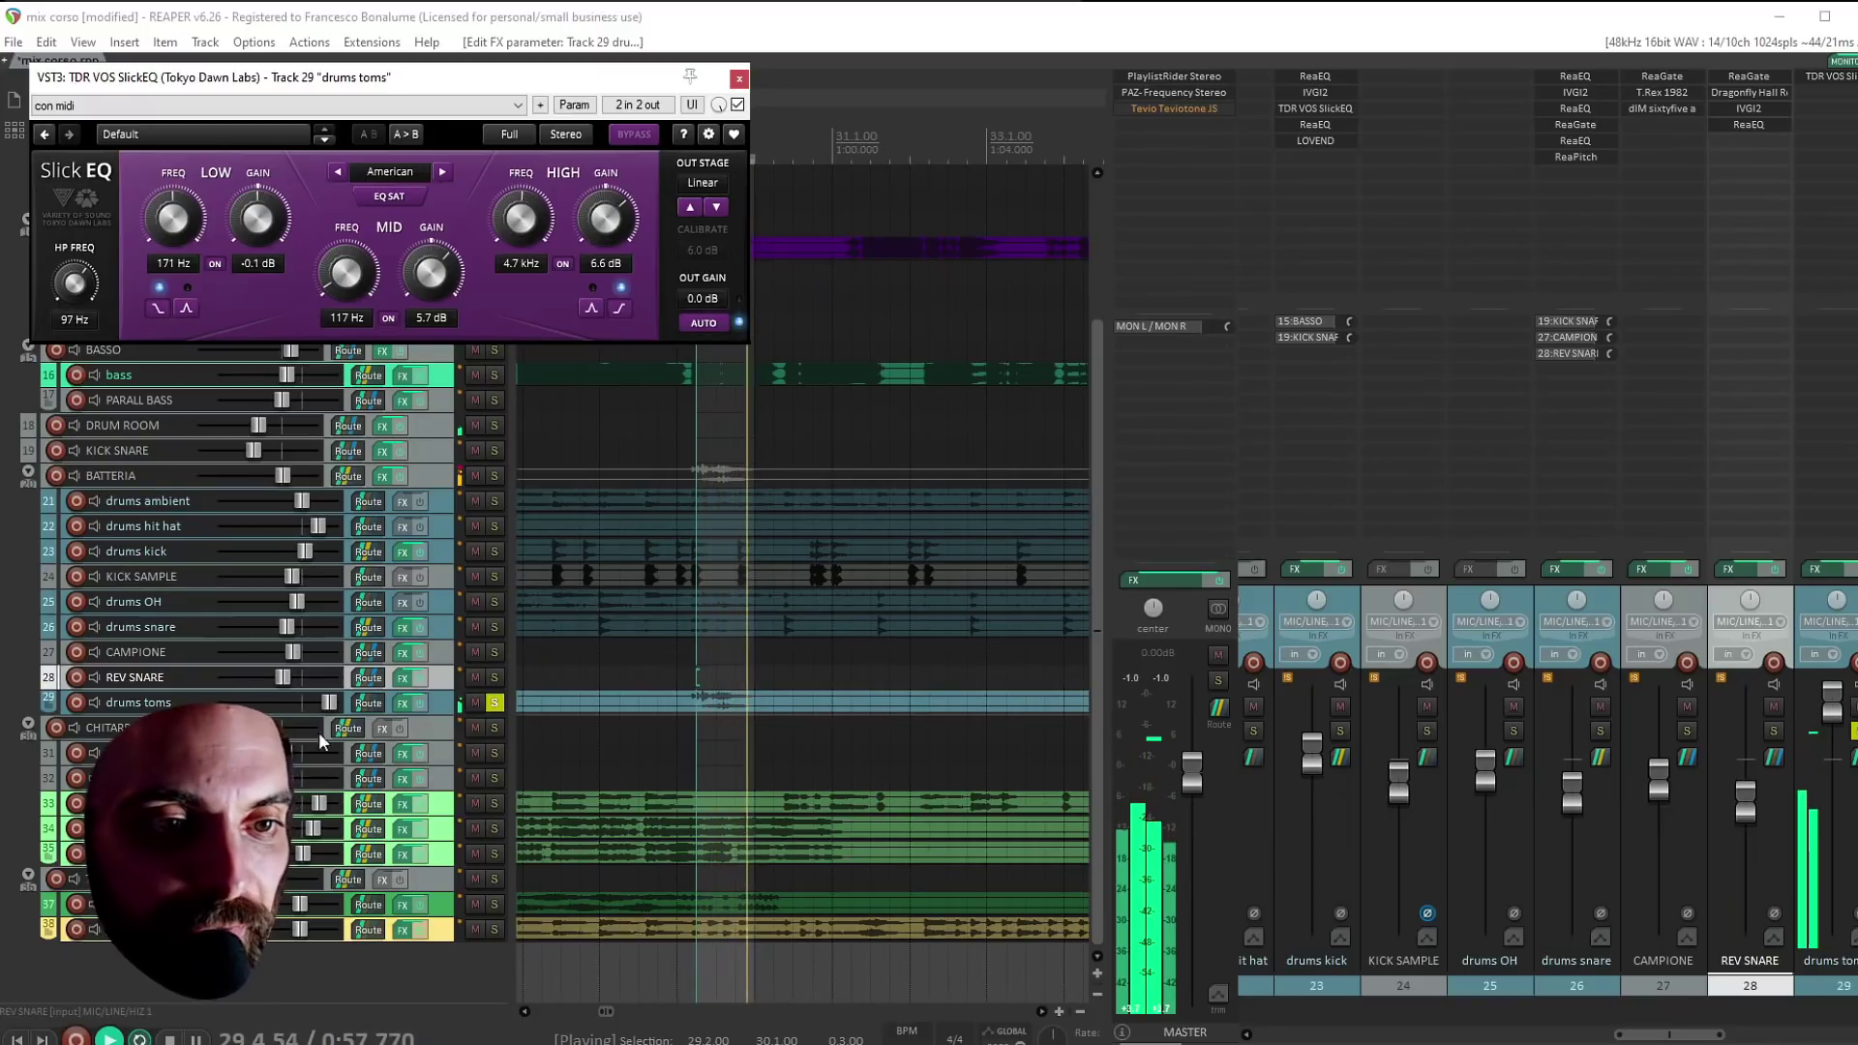
Unsolo drums toms and set its volume to +10.5 dB while replaying the fill in the full mix, closing SlickEQ
click(492, 707)
click(494, 702)
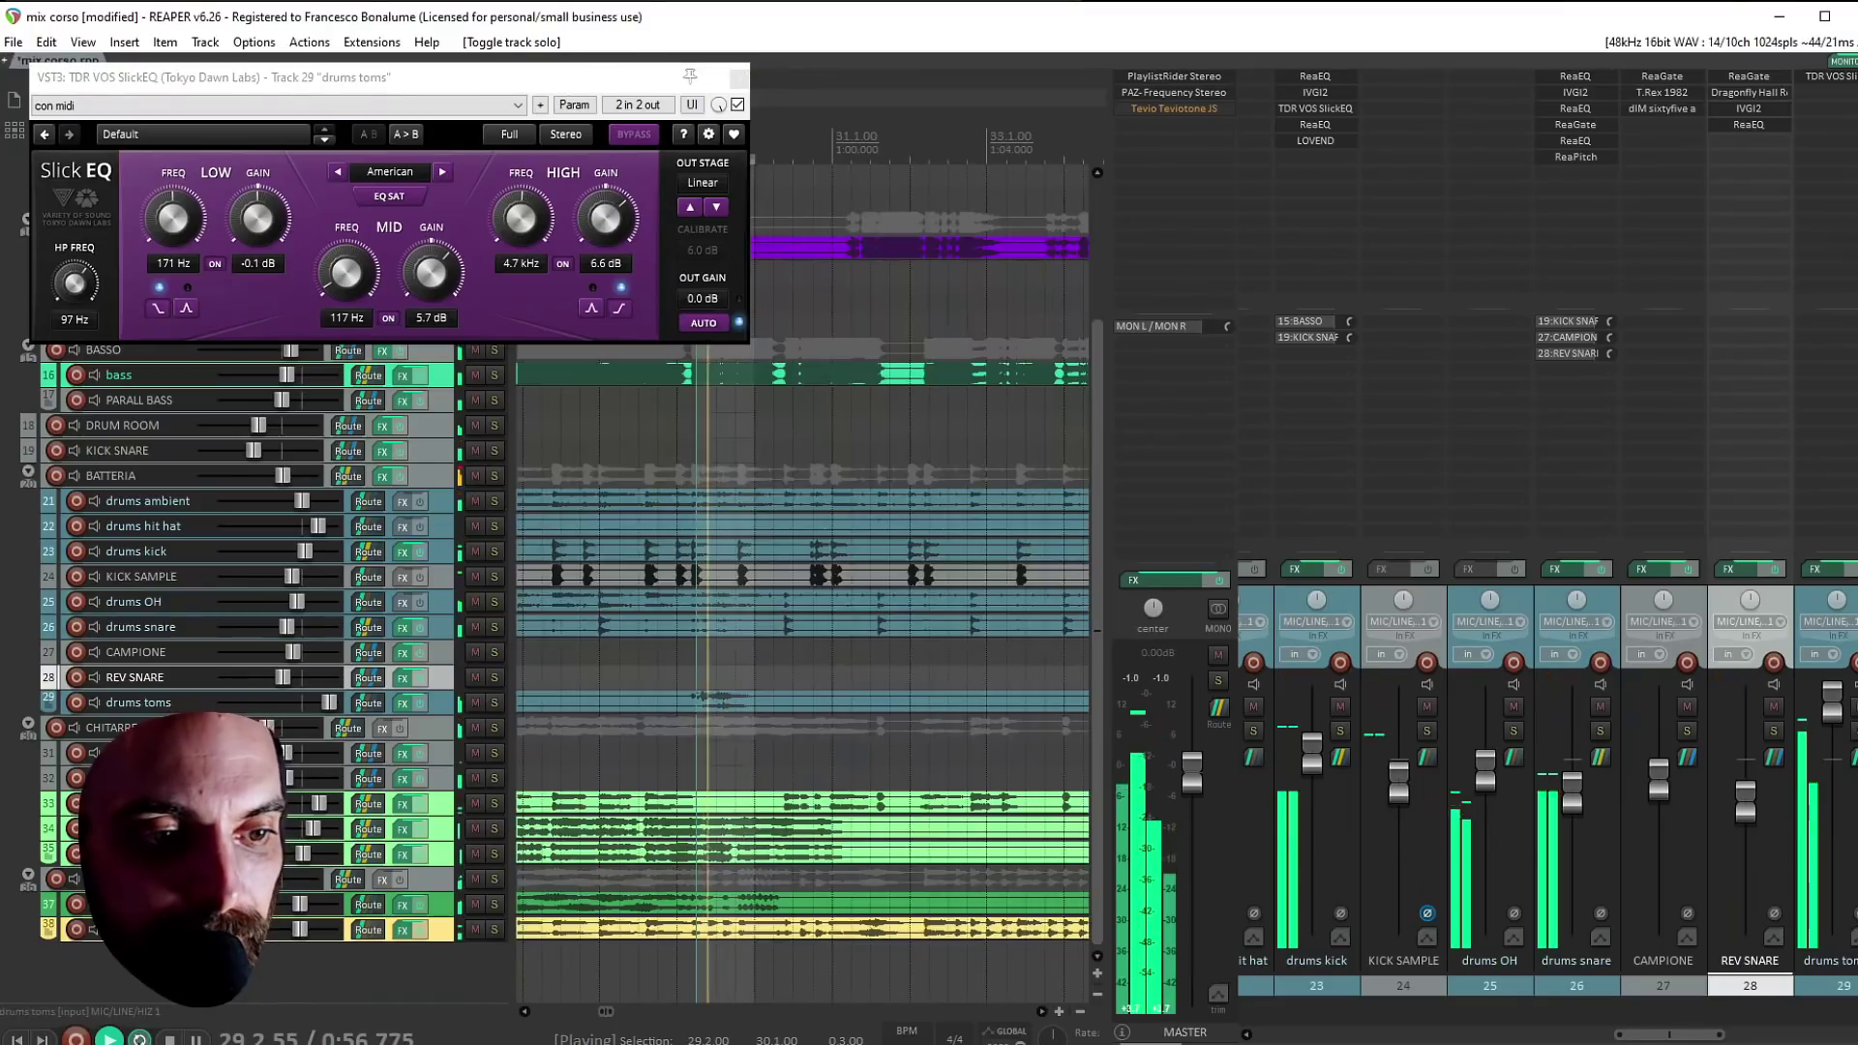
click(639, 651)
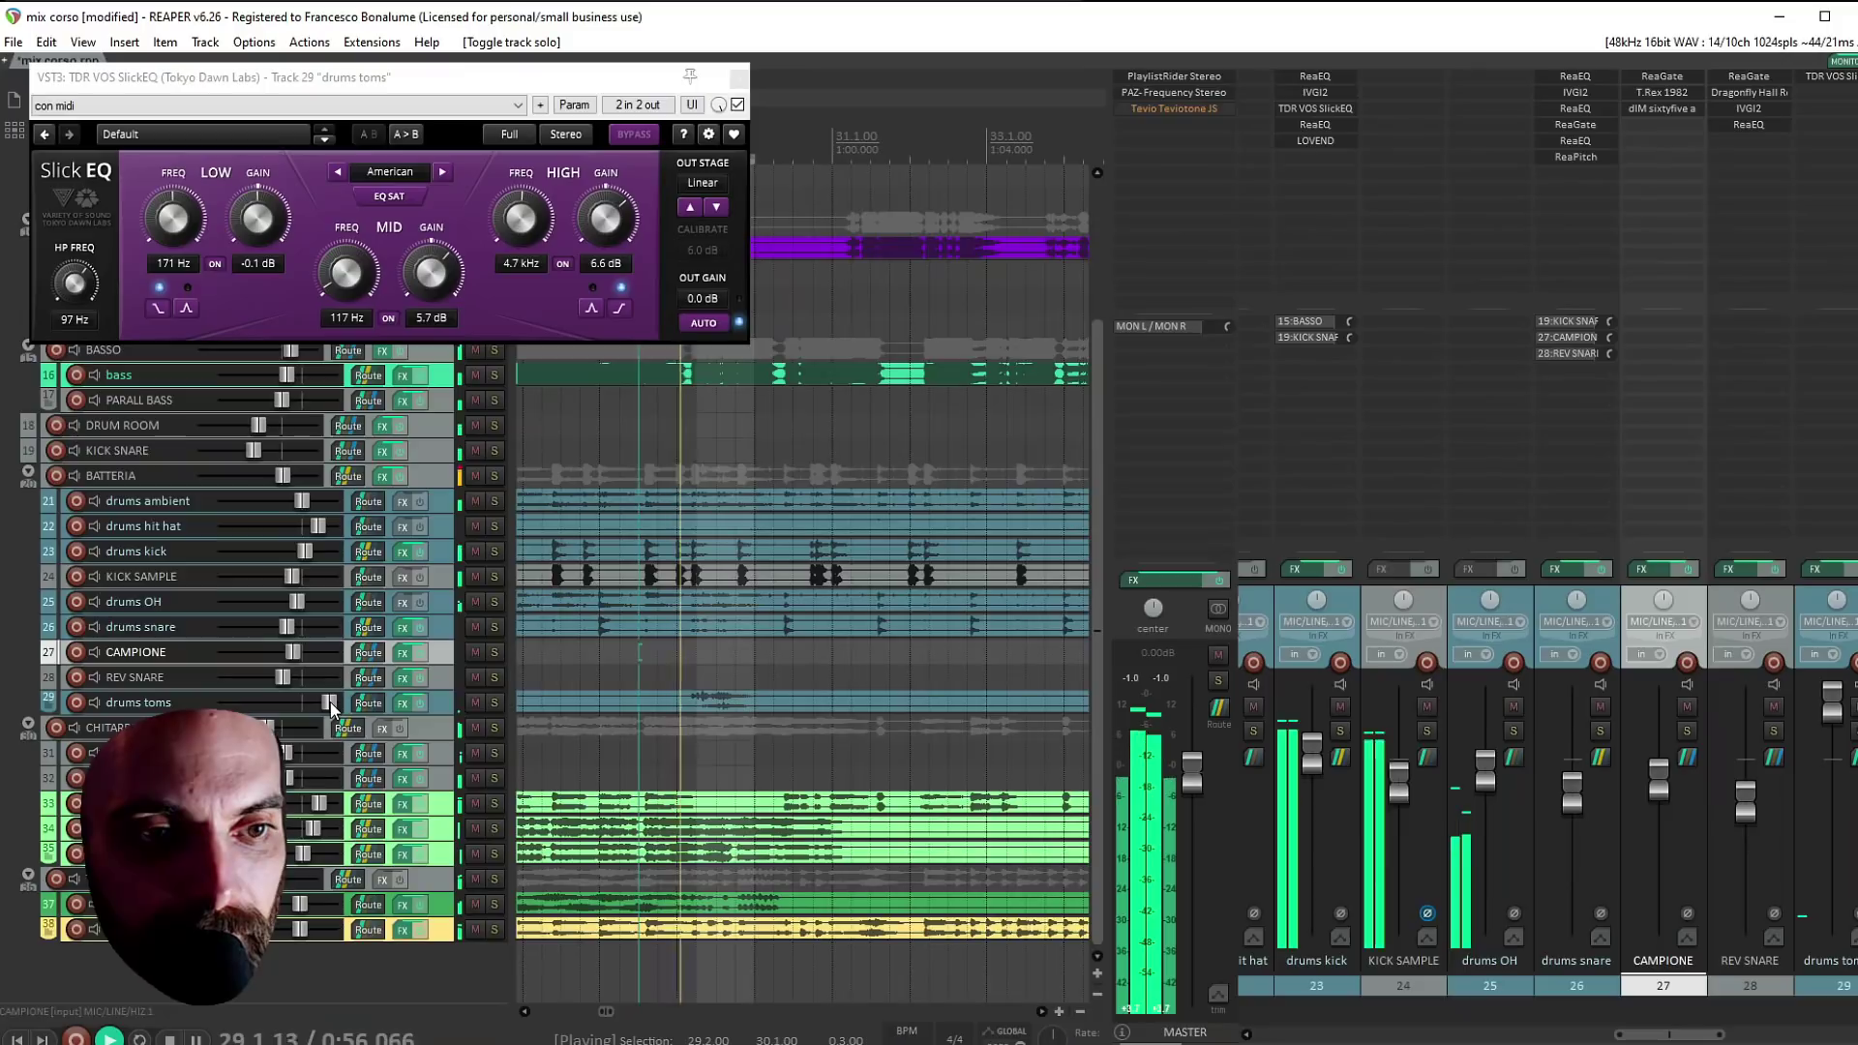
drag(329, 701, 330, 692)
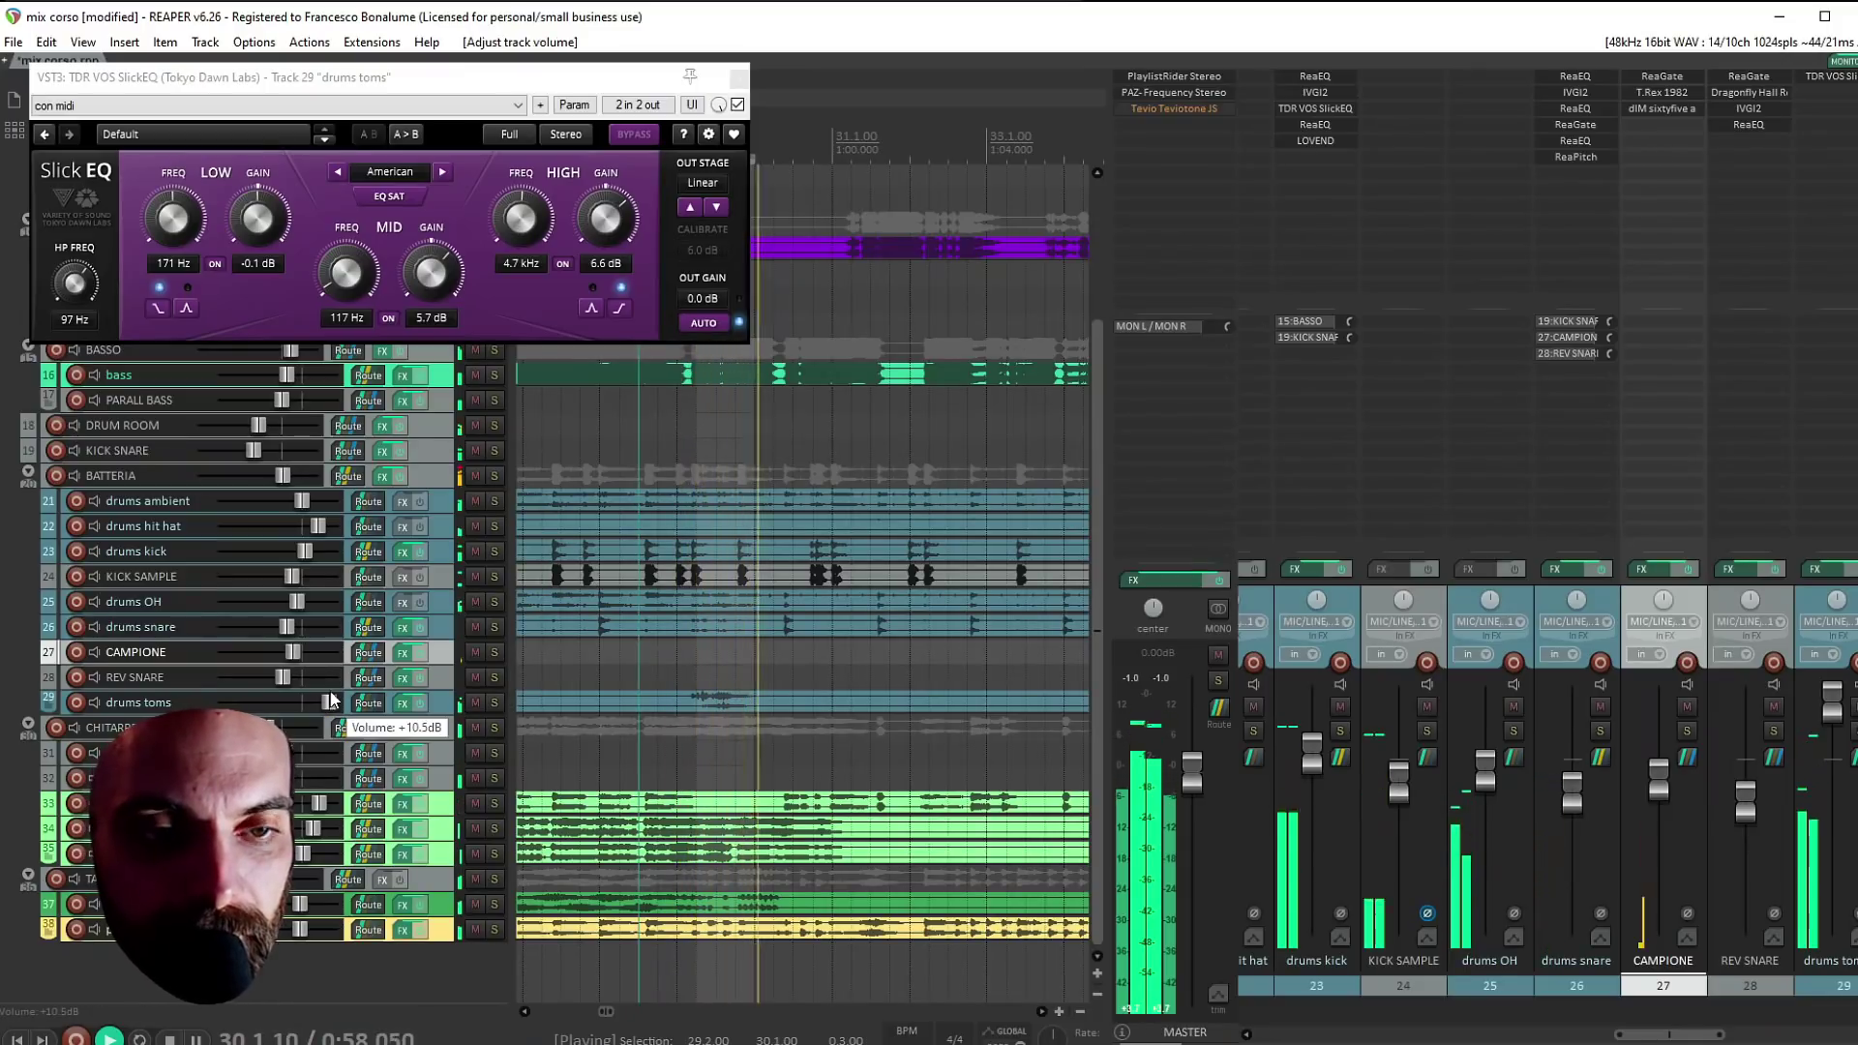
click(738, 77)
Enable the bypassed Tevio Teviotone JS effect on the master track and restart playback
scroll(876, 513, down, 4)
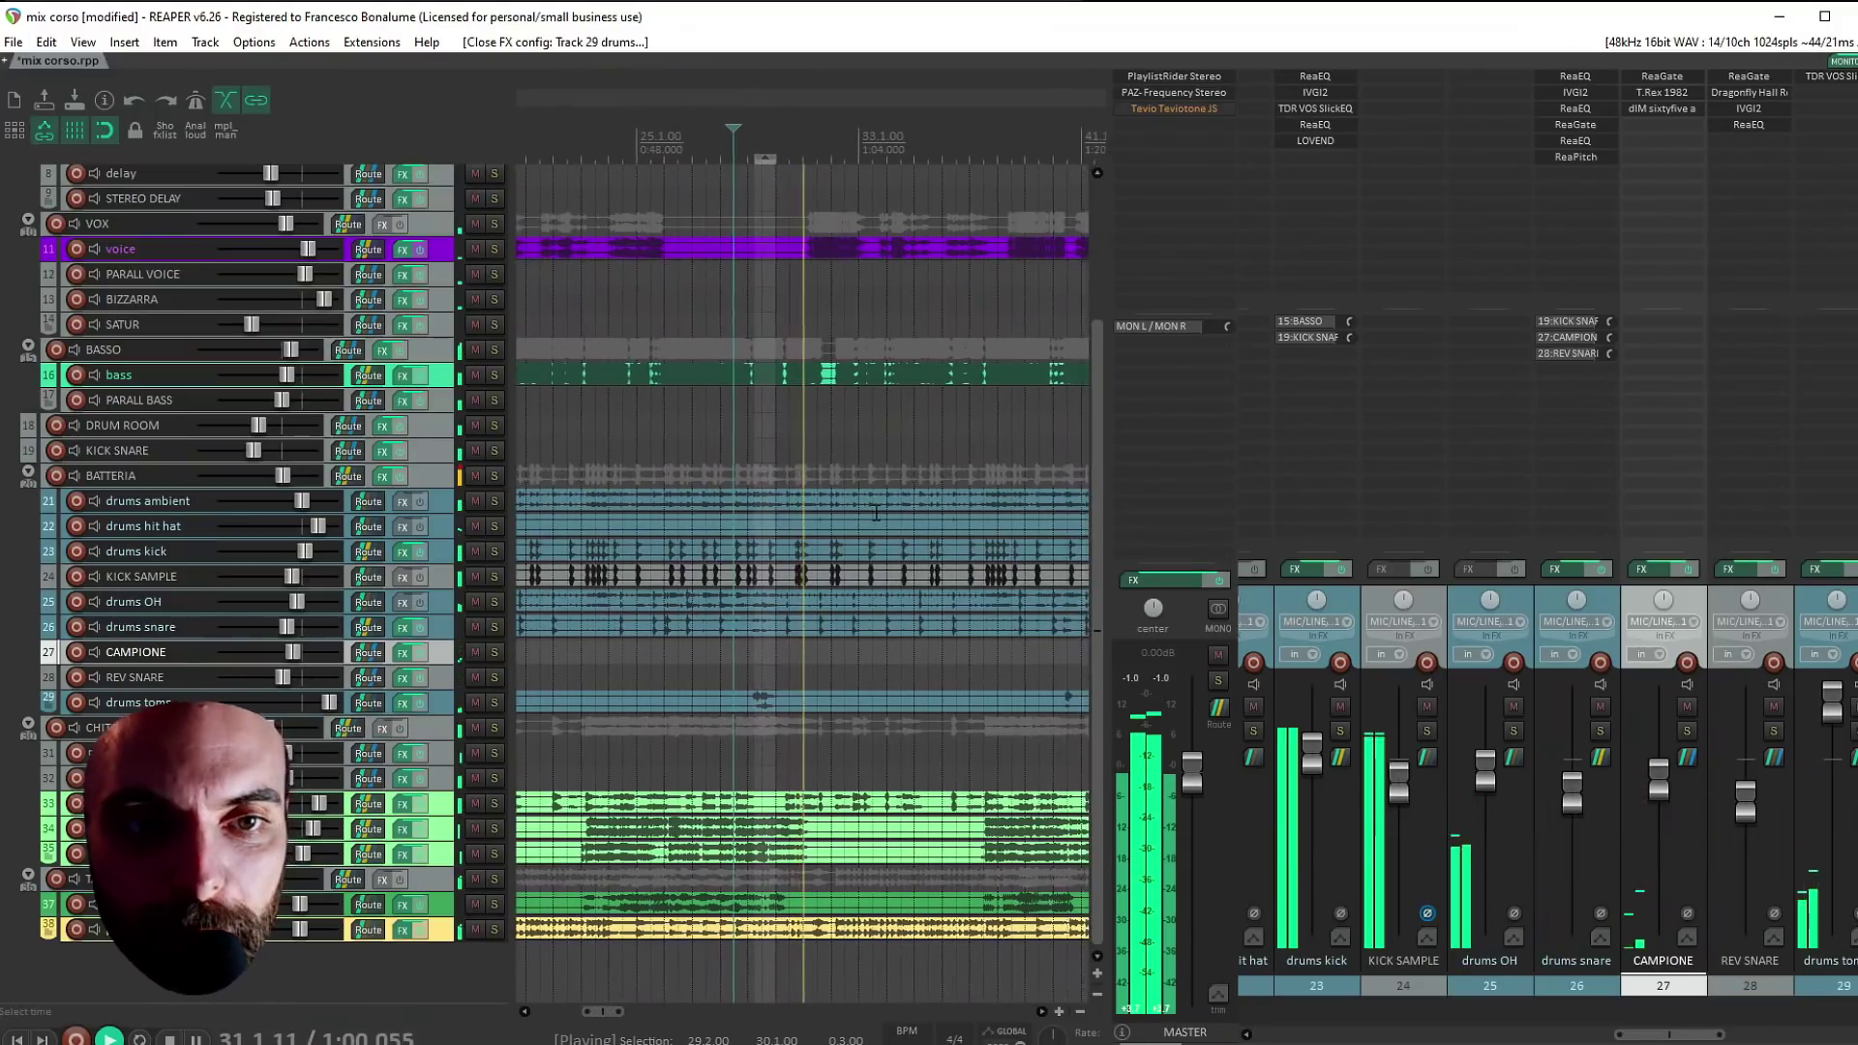
scroll(876, 512, down, 3)
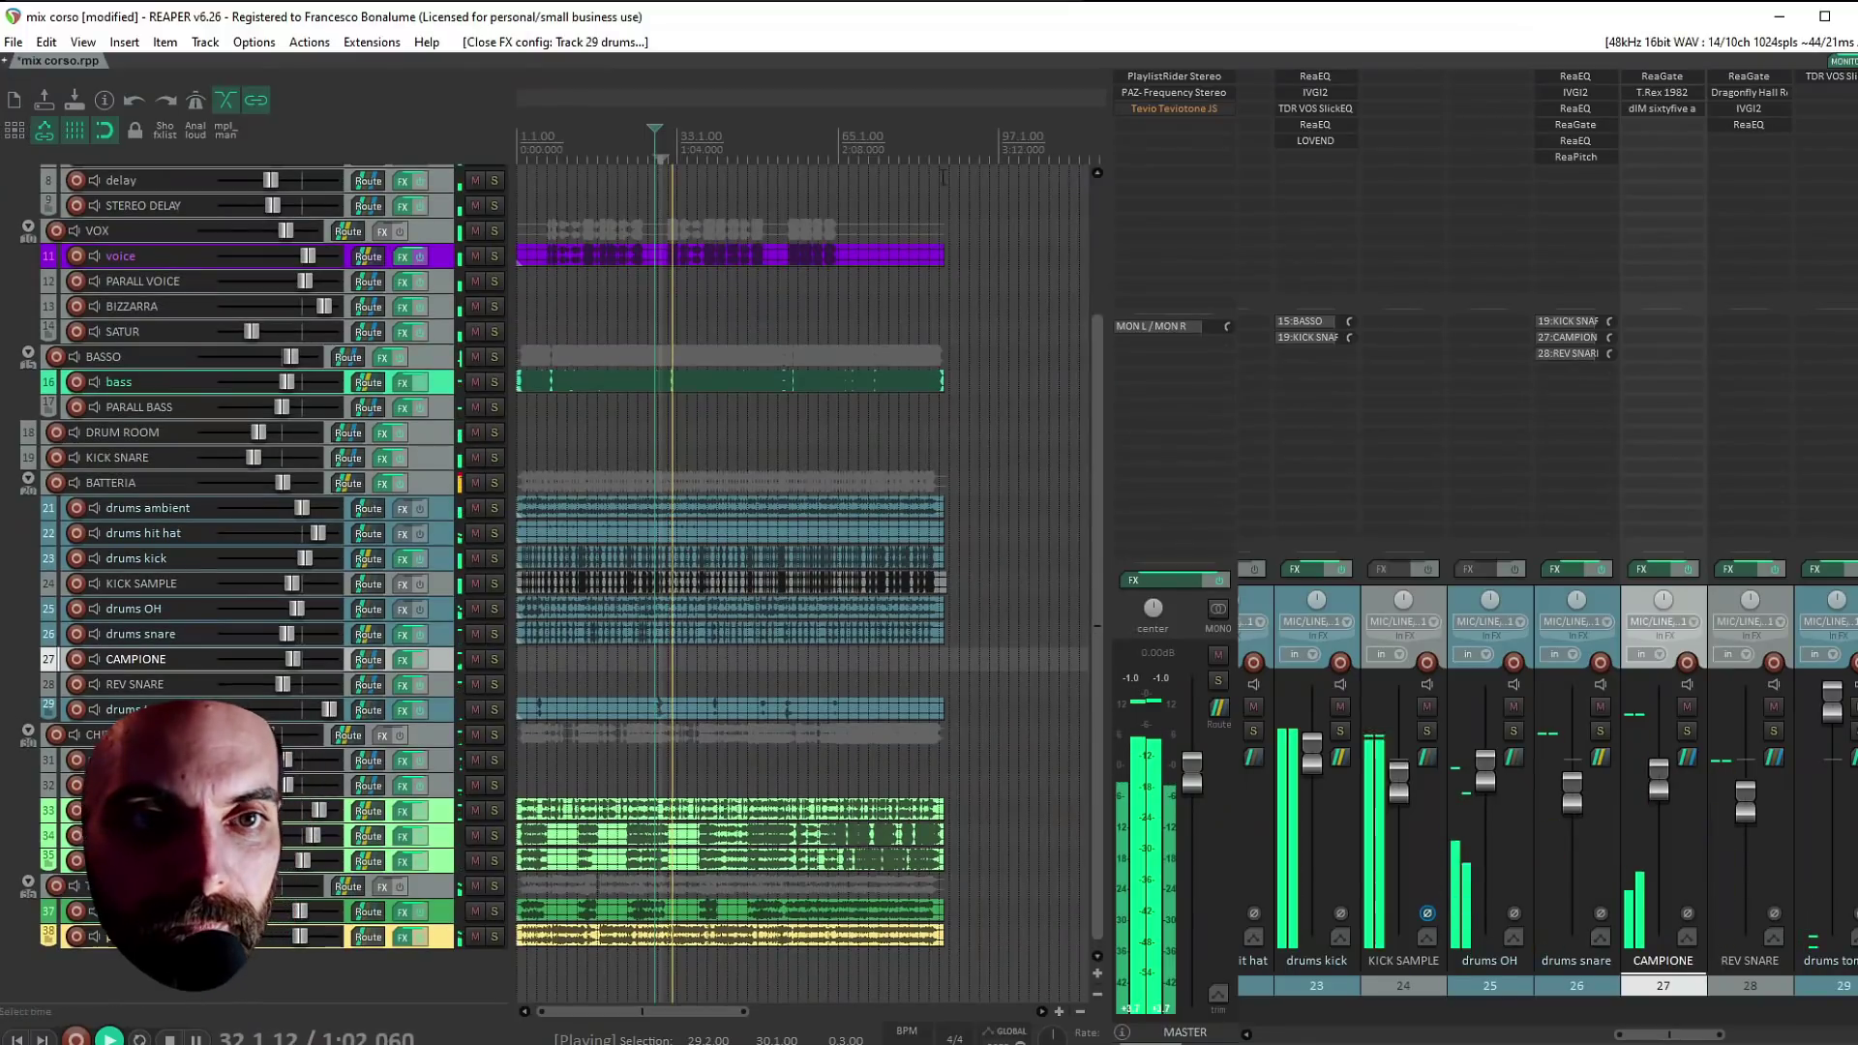
key(space)
shift+click(1149, 112)
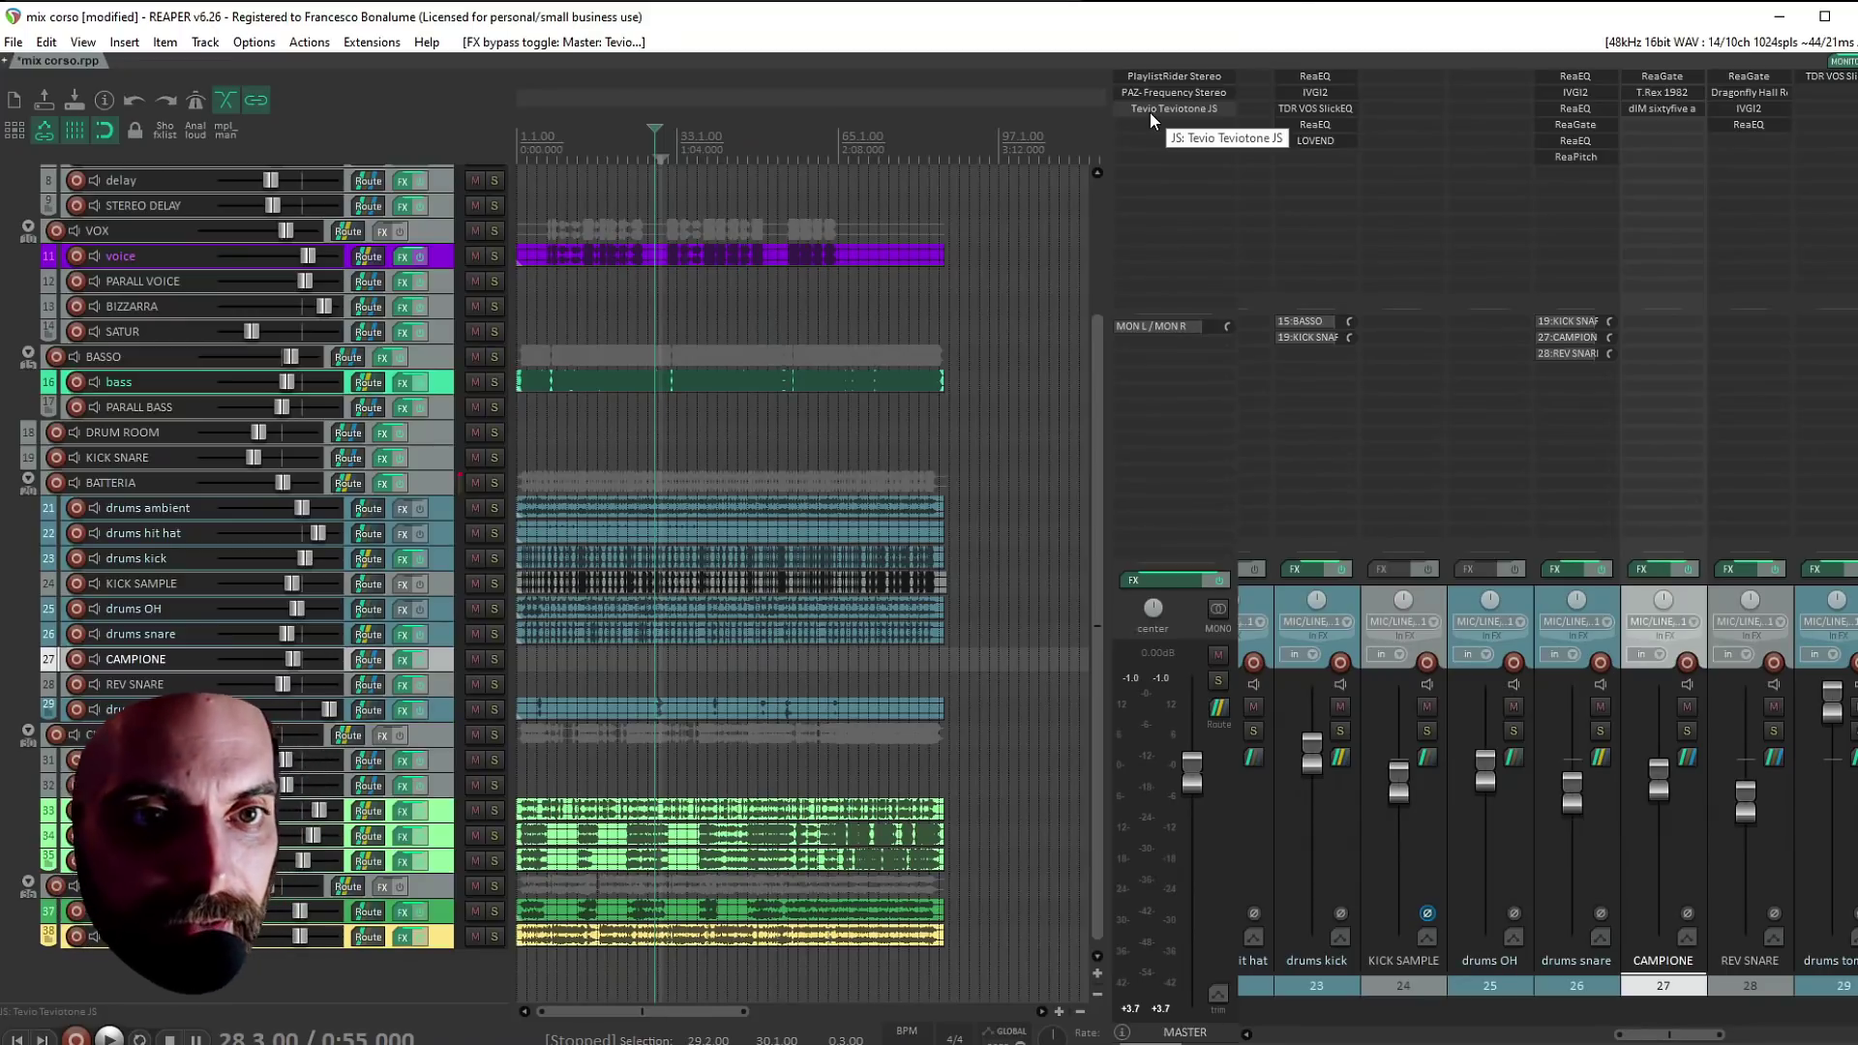
key(space)
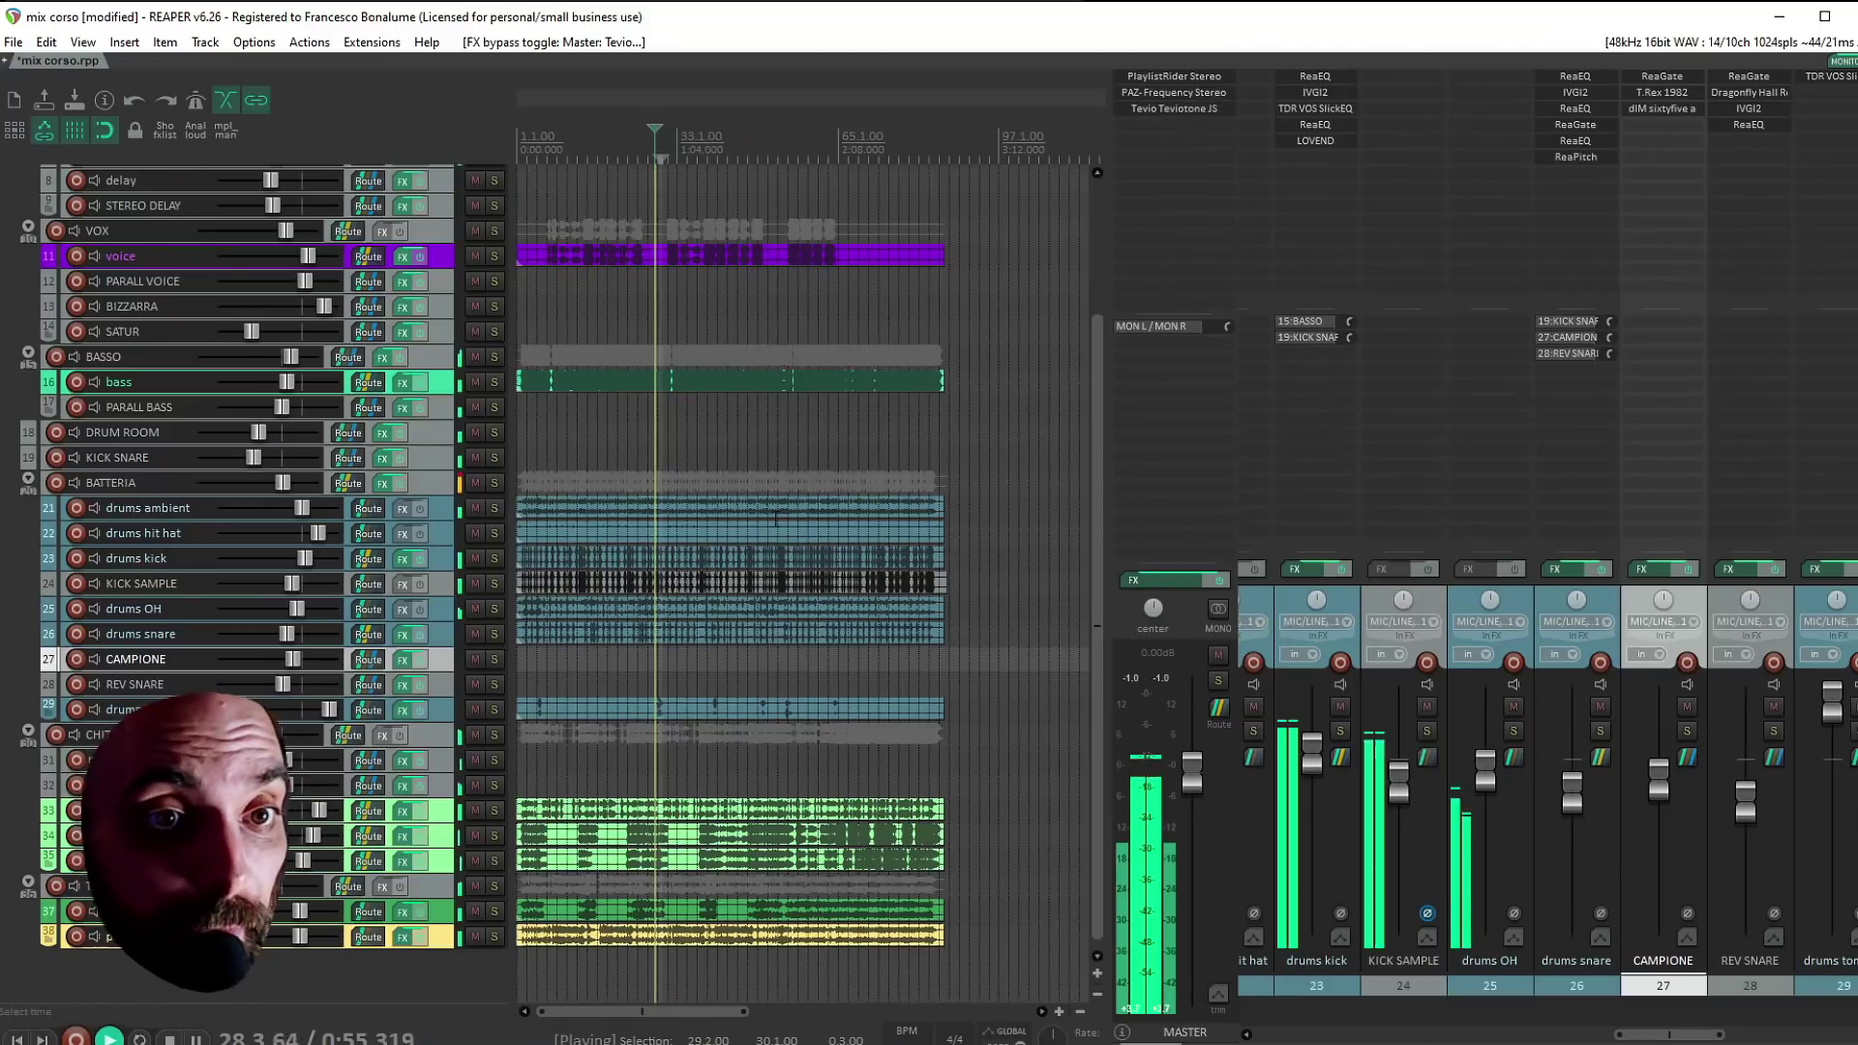
Lower the master volume to about -23 dB for quiet monitoring and raise the VOX folder slightly
drag(1193, 785, 1190, 903)
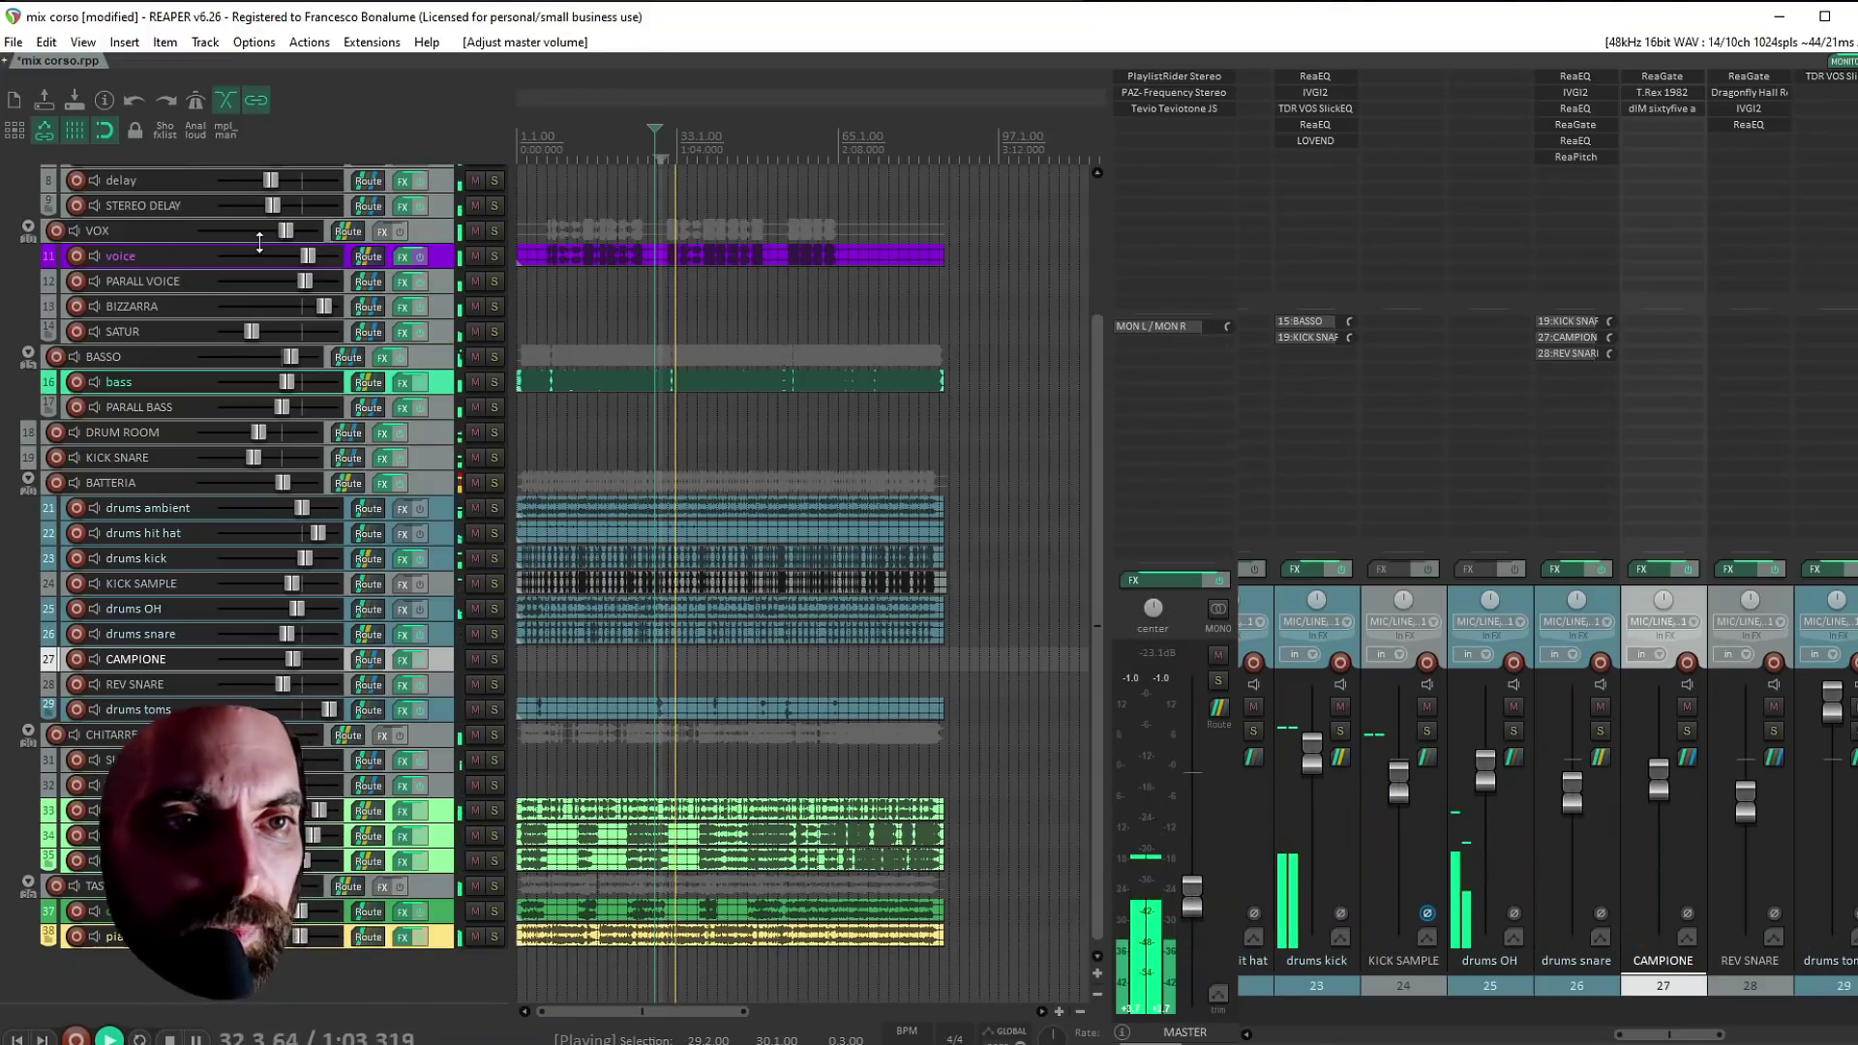
mouse_move(307, 256)
drag(286, 230, 287, 230)
scroll(307, 255, up, 4)
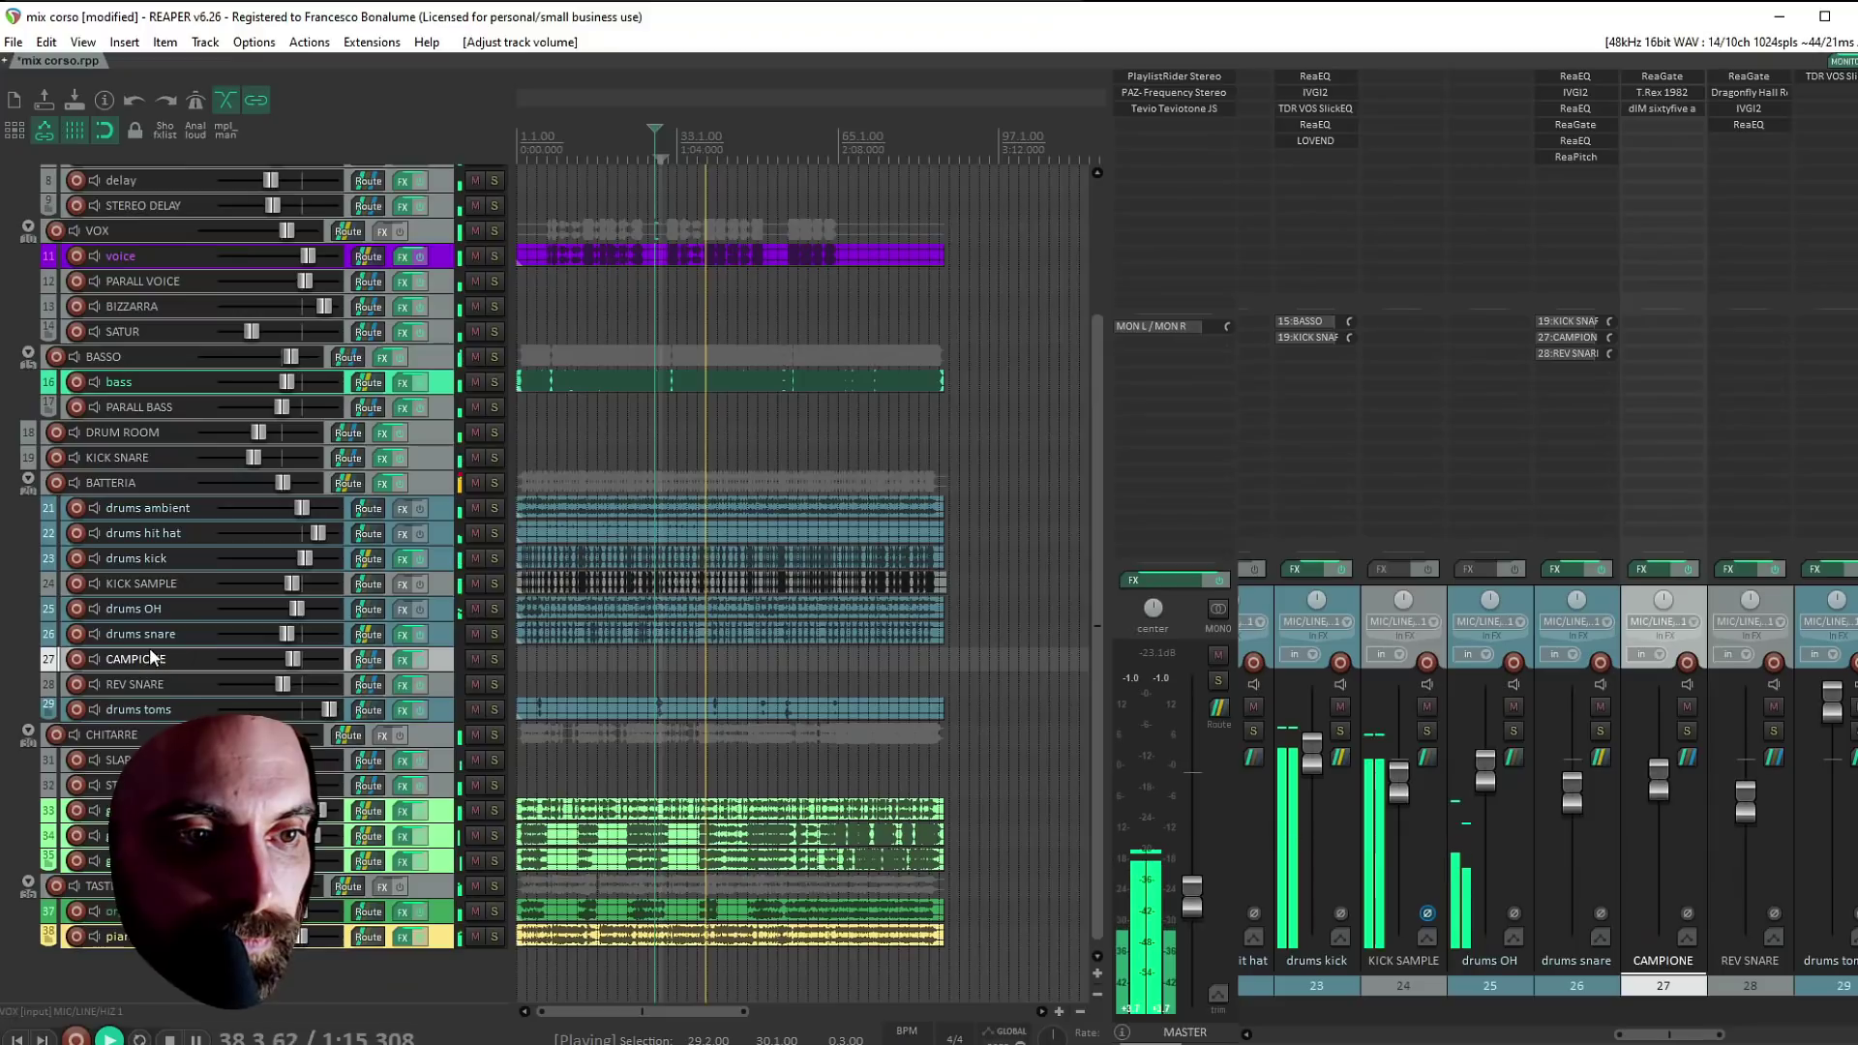
Add a folder track named SNARE GRP above drums snare and nest drums snare, CAMPIONE and REV SNARE inside it
ctrl+click(141, 684)
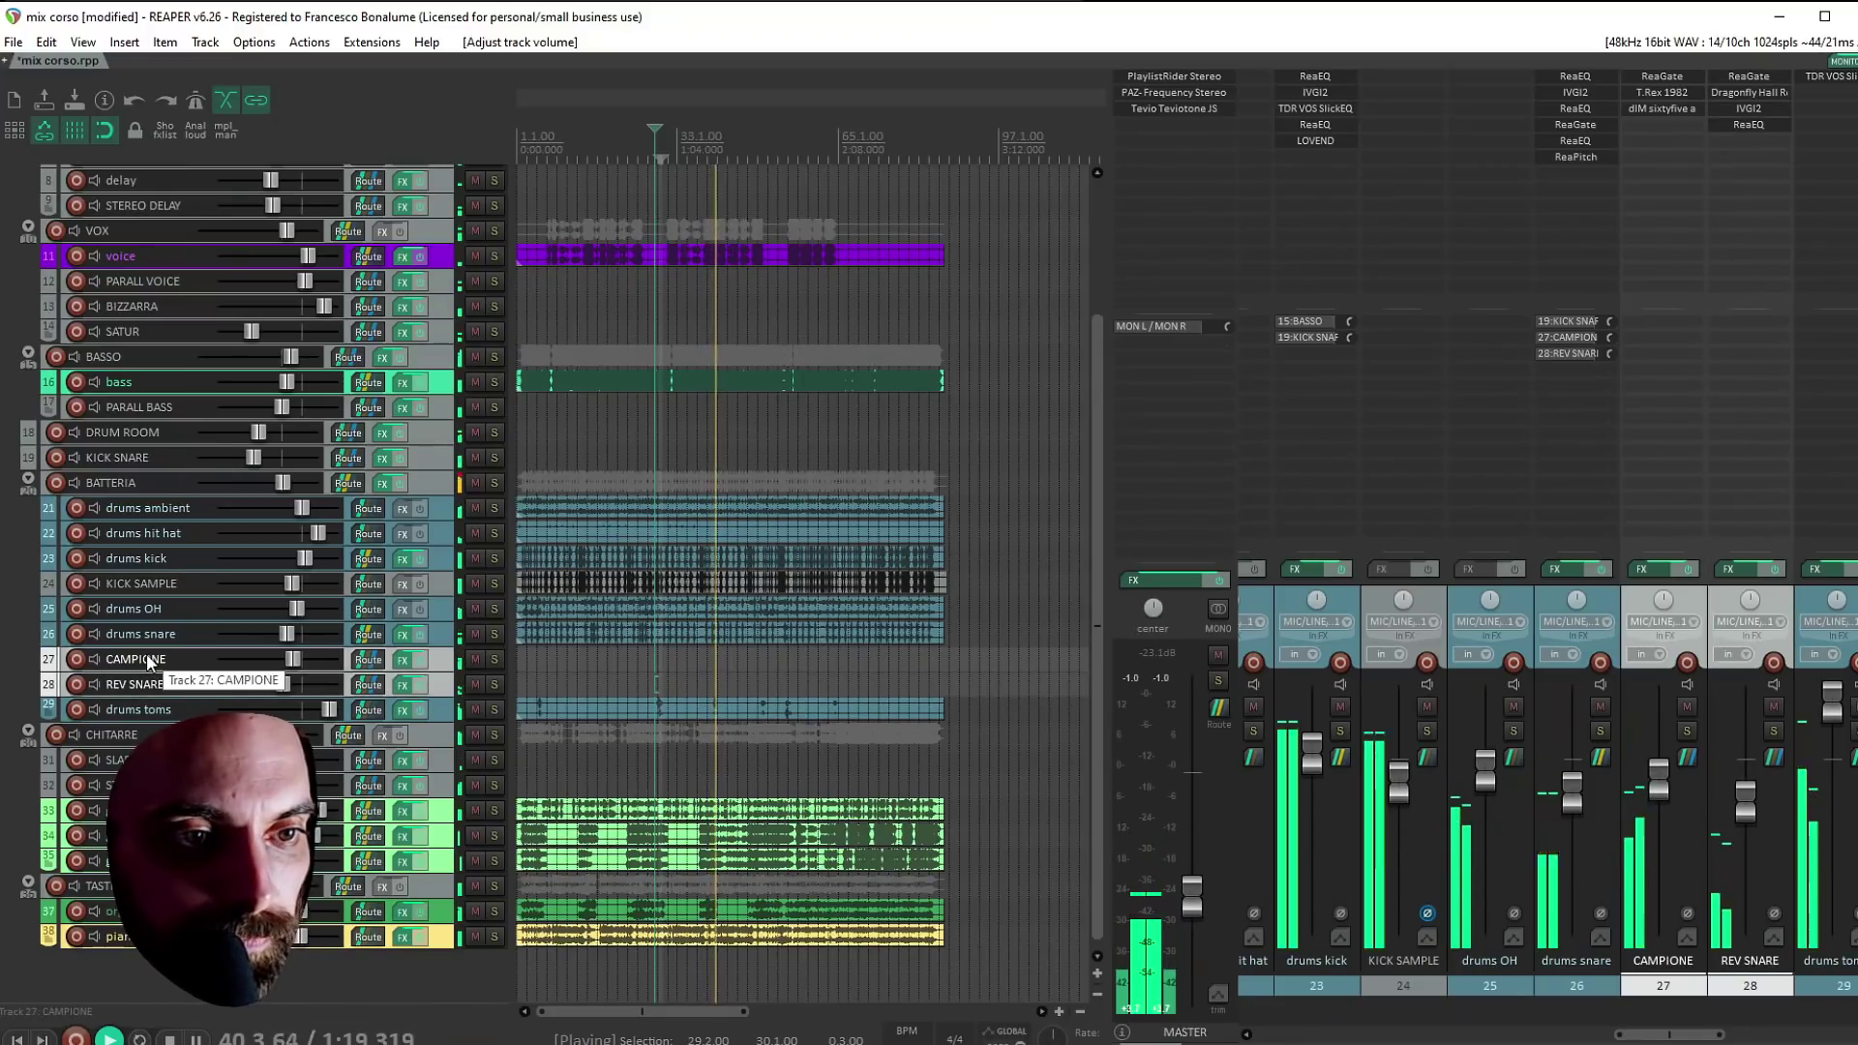
click(133, 607)
key(ctrl+t)
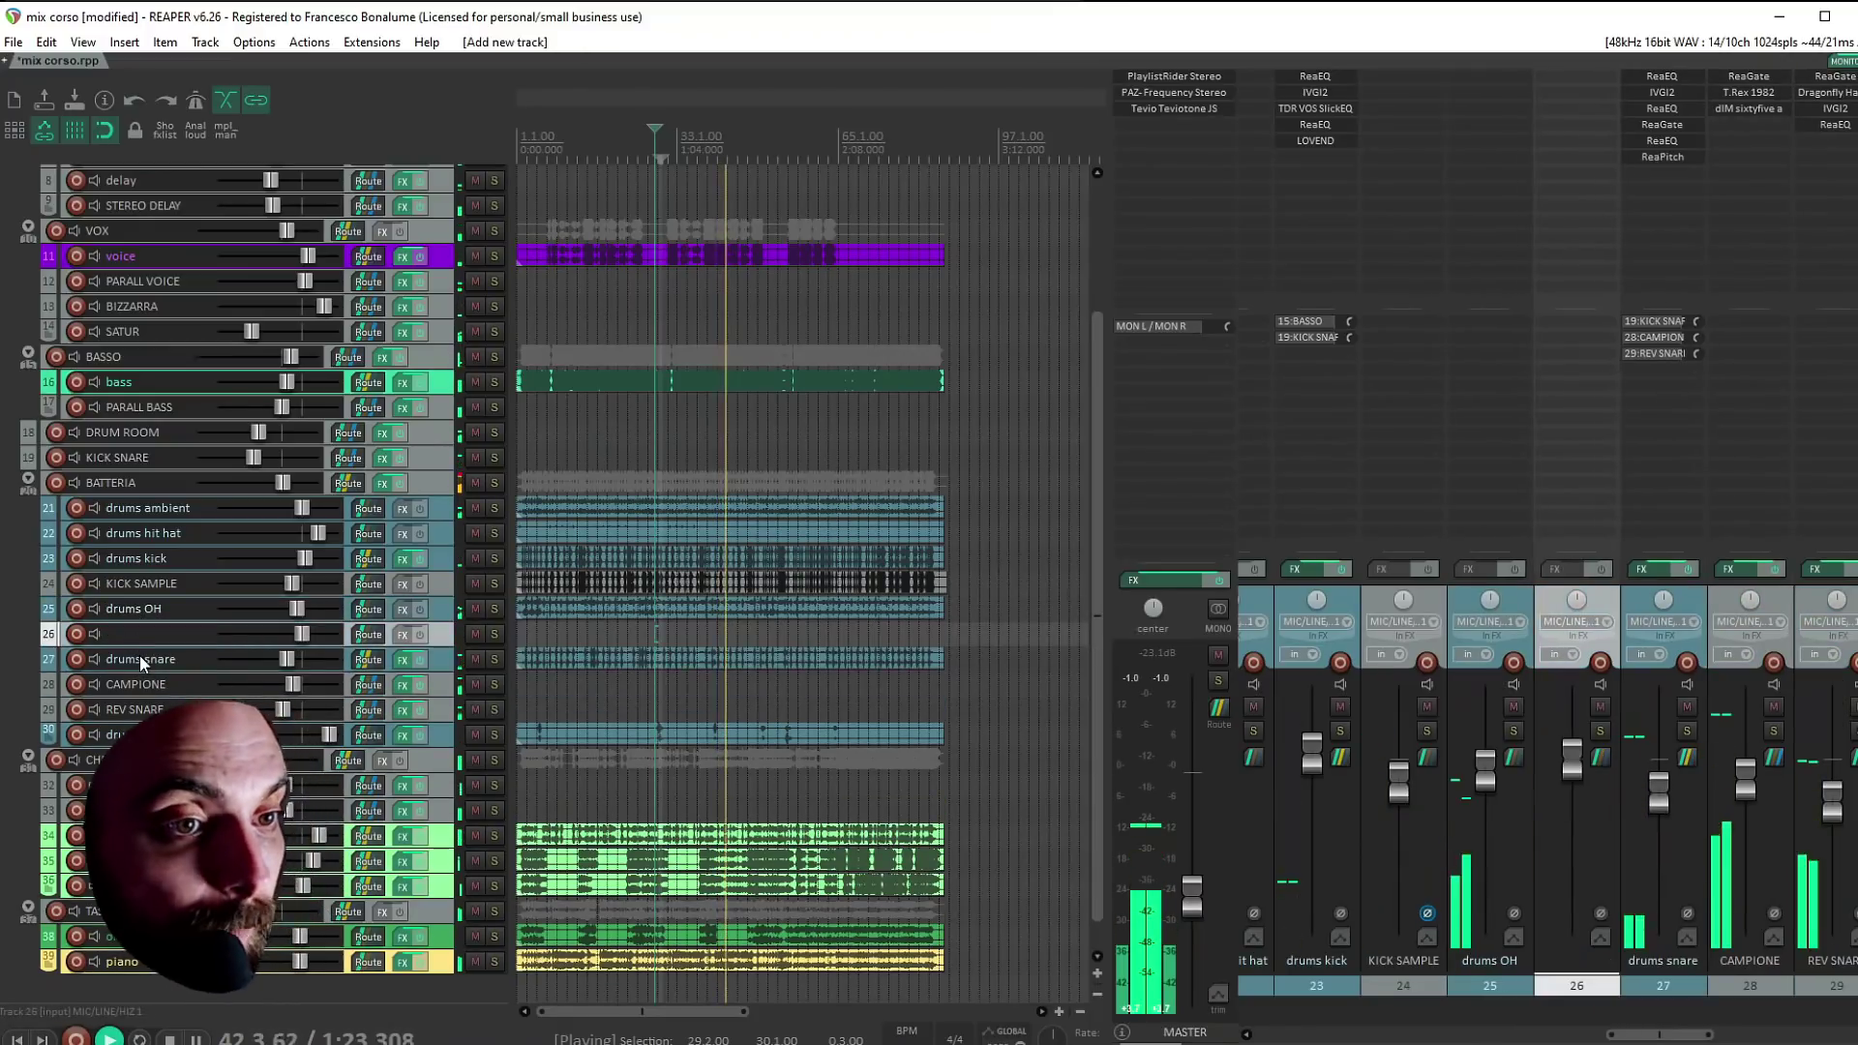
click(139, 654)
shift+click(140, 706)
drag(139, 705, 139, 632)
double_click(139, 632)
text(SNARE GRP)
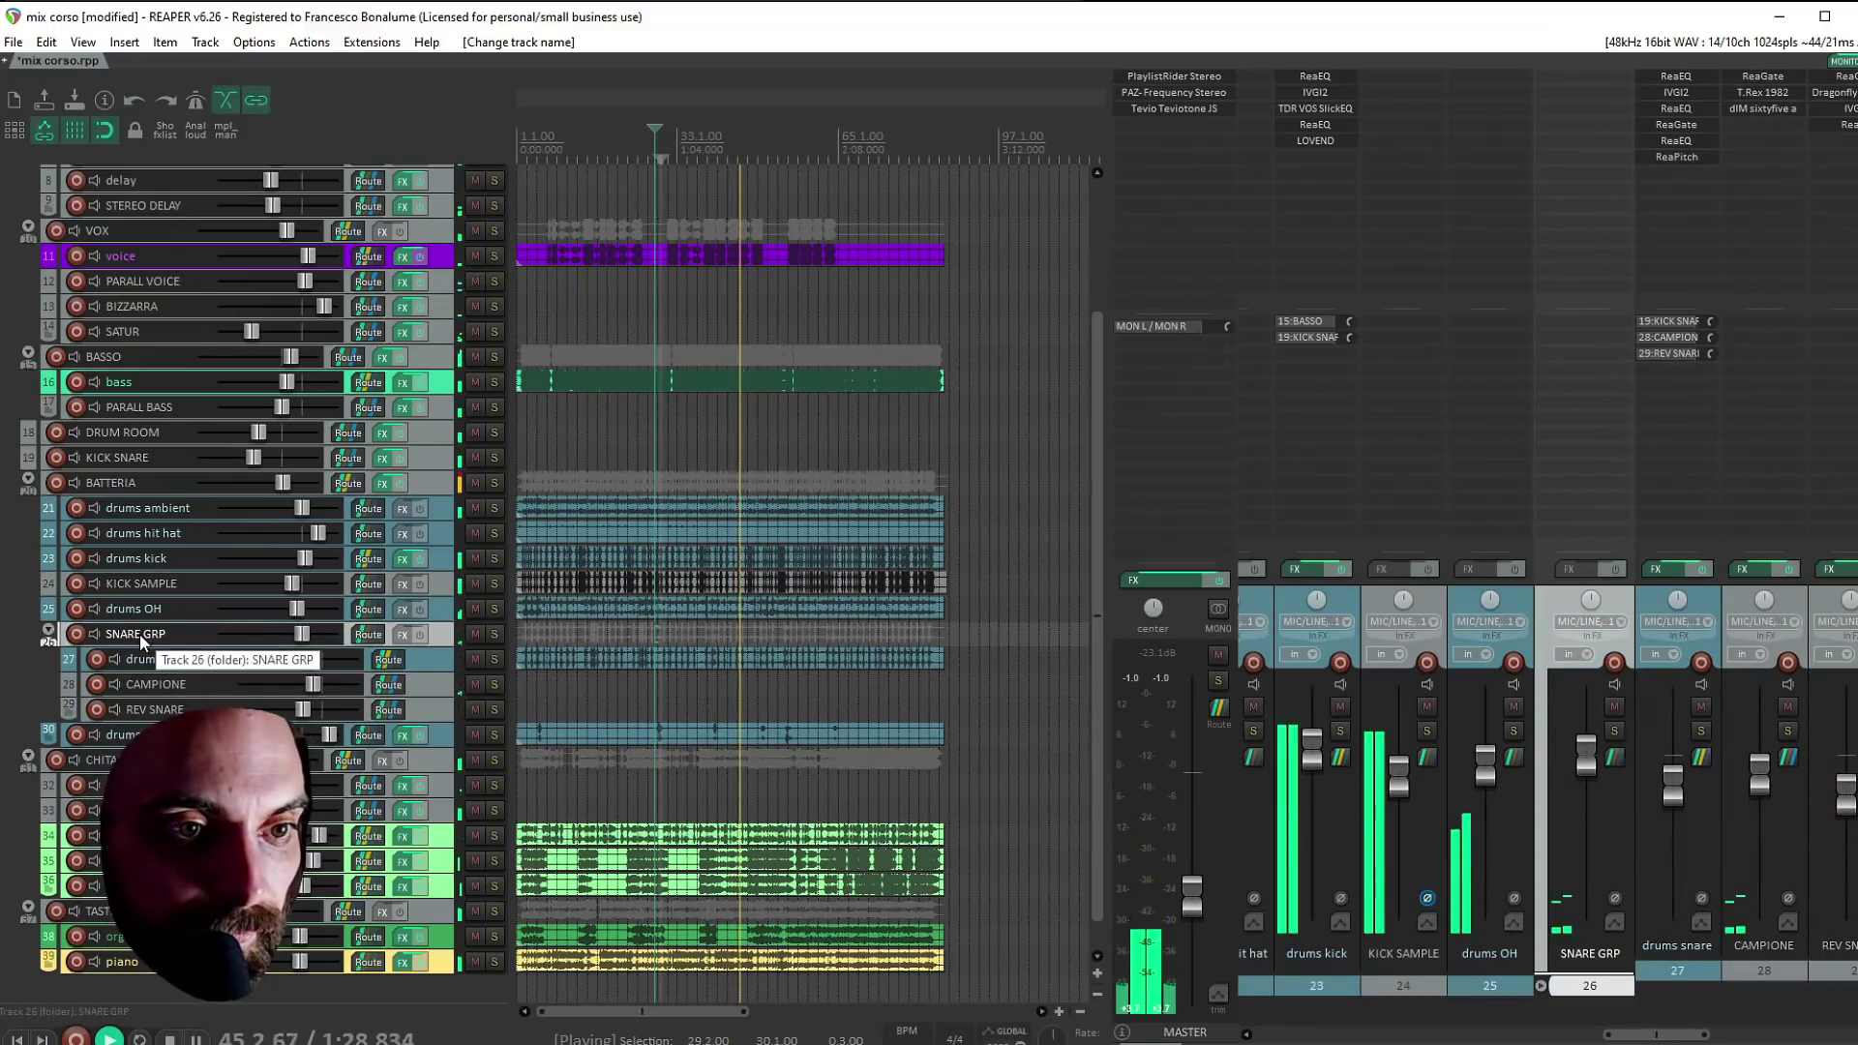
key(Return)
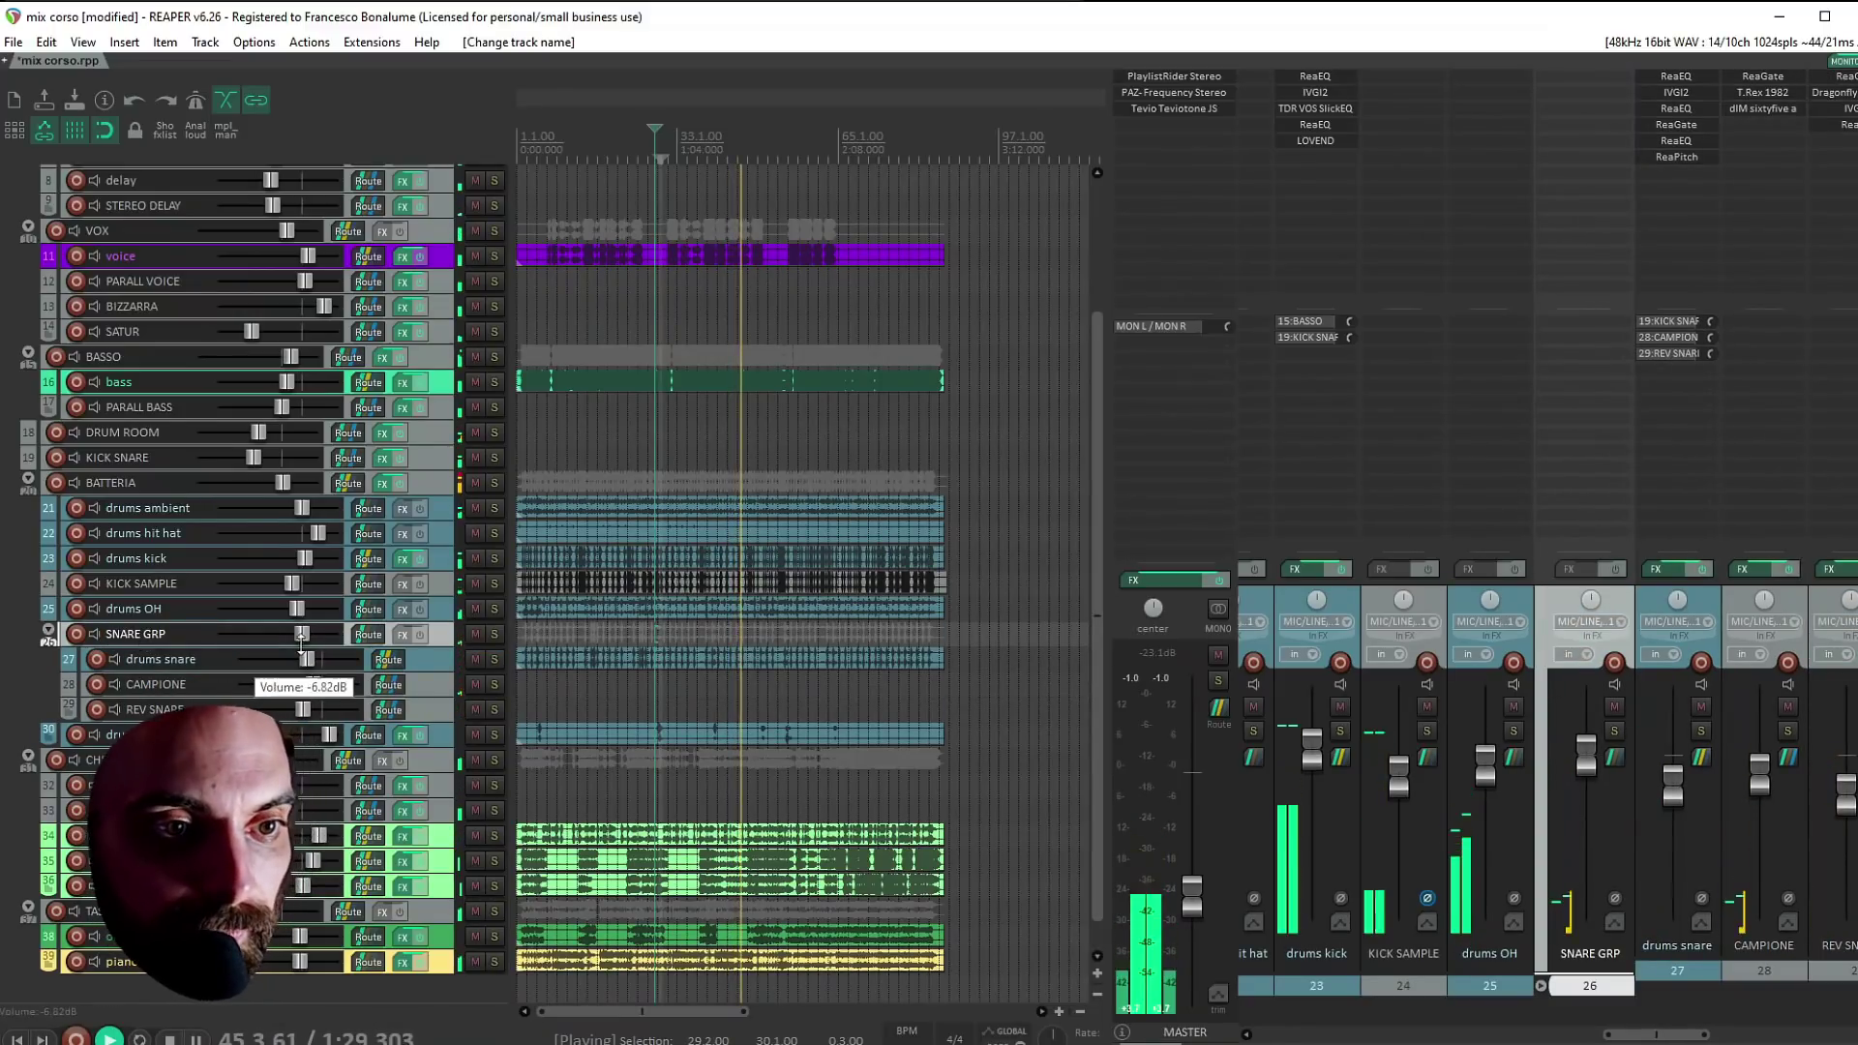
Rebalance the drums by lowering SNARE GRP slightly, raising drums kick a little, and setting CAMPIONE to about -4.2 dB
drag(302, 634, 294, 636)
drag(310, 558, 314, 558)
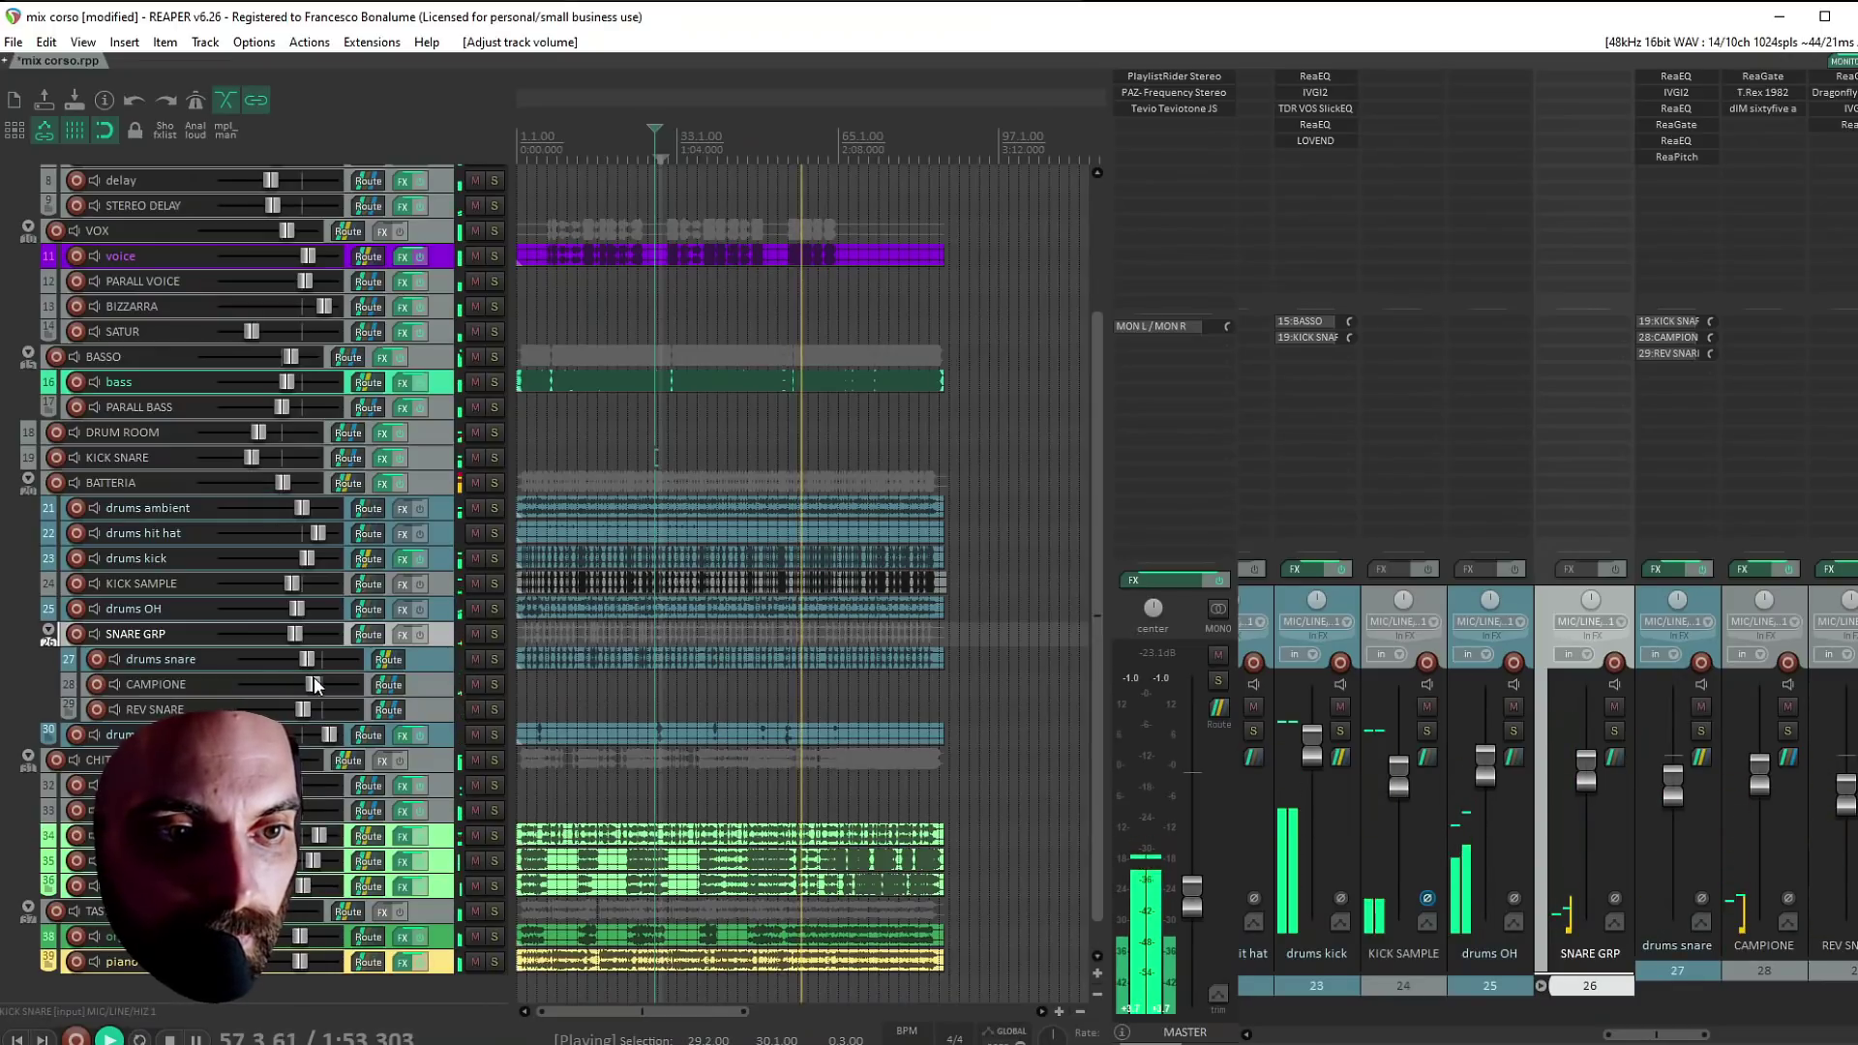
drag(314, 681, 314, 681)
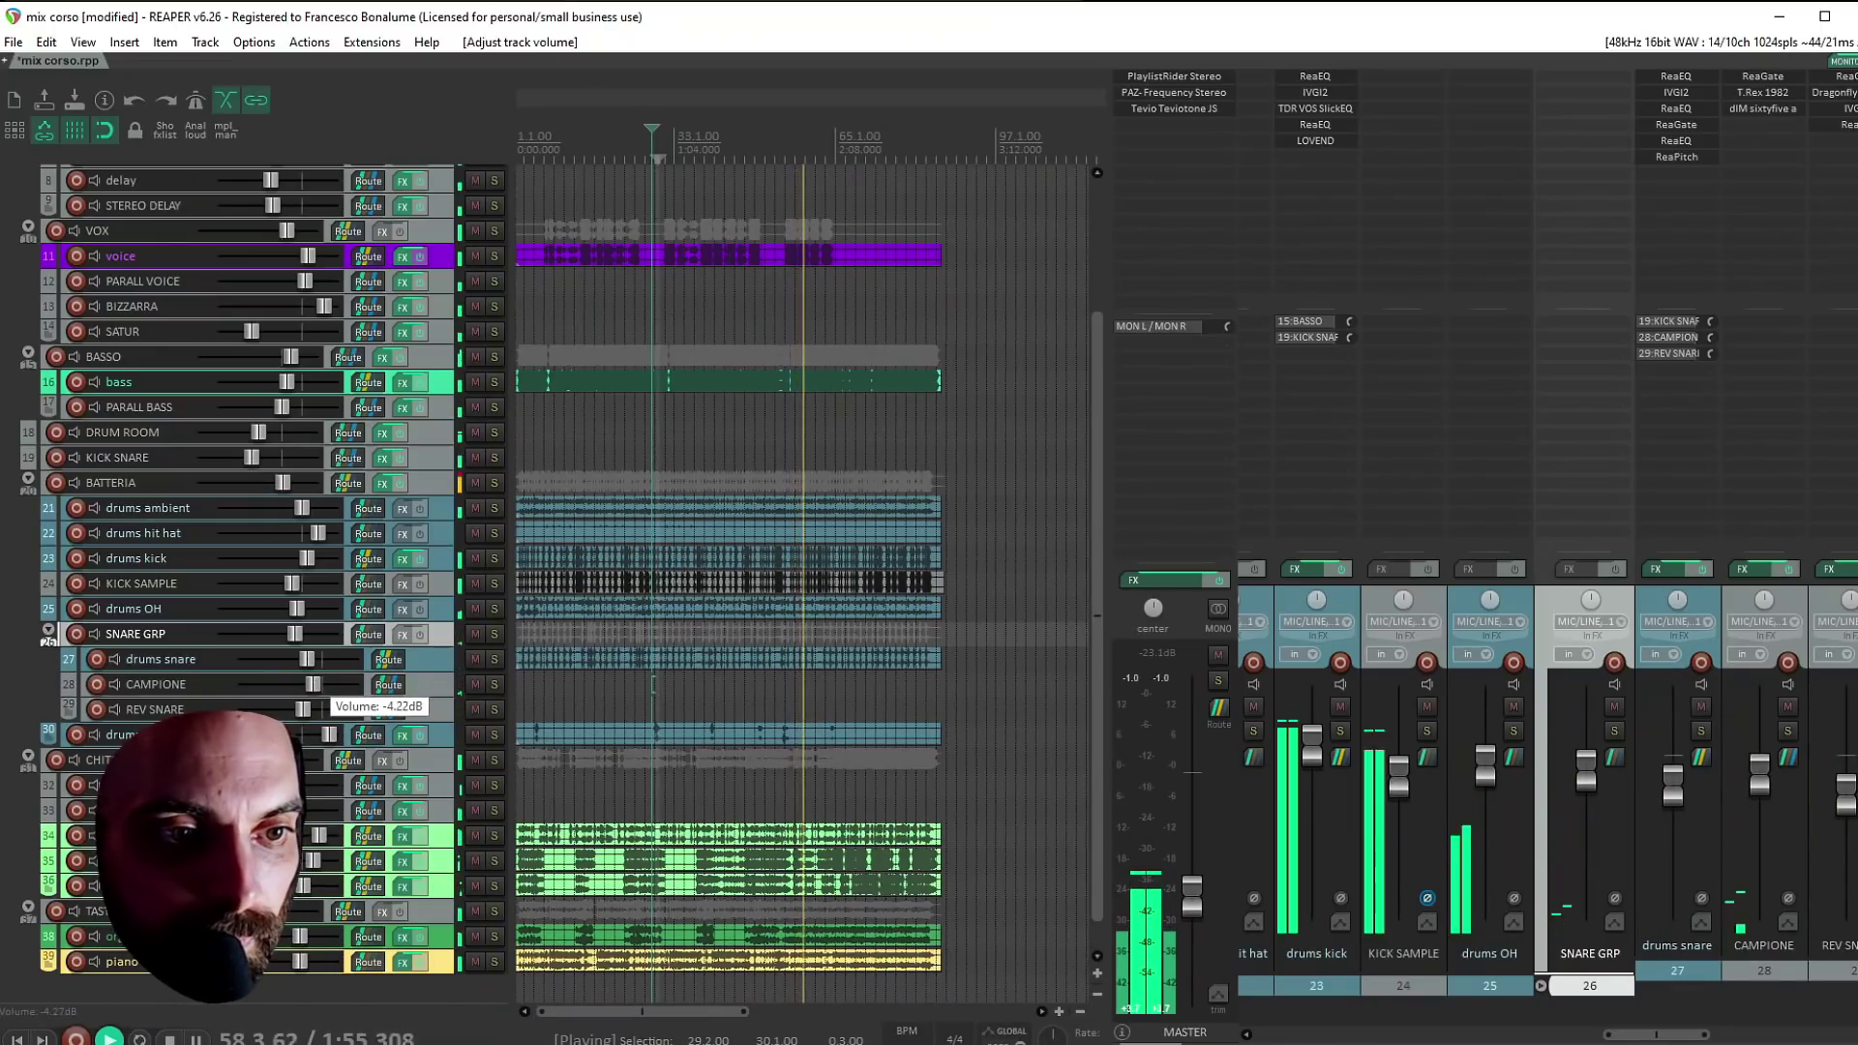
Raise the BASSO folder to about +9.6 dB and check it by playing the mix from 17.1.00
scroll(674, 526, down, 2)
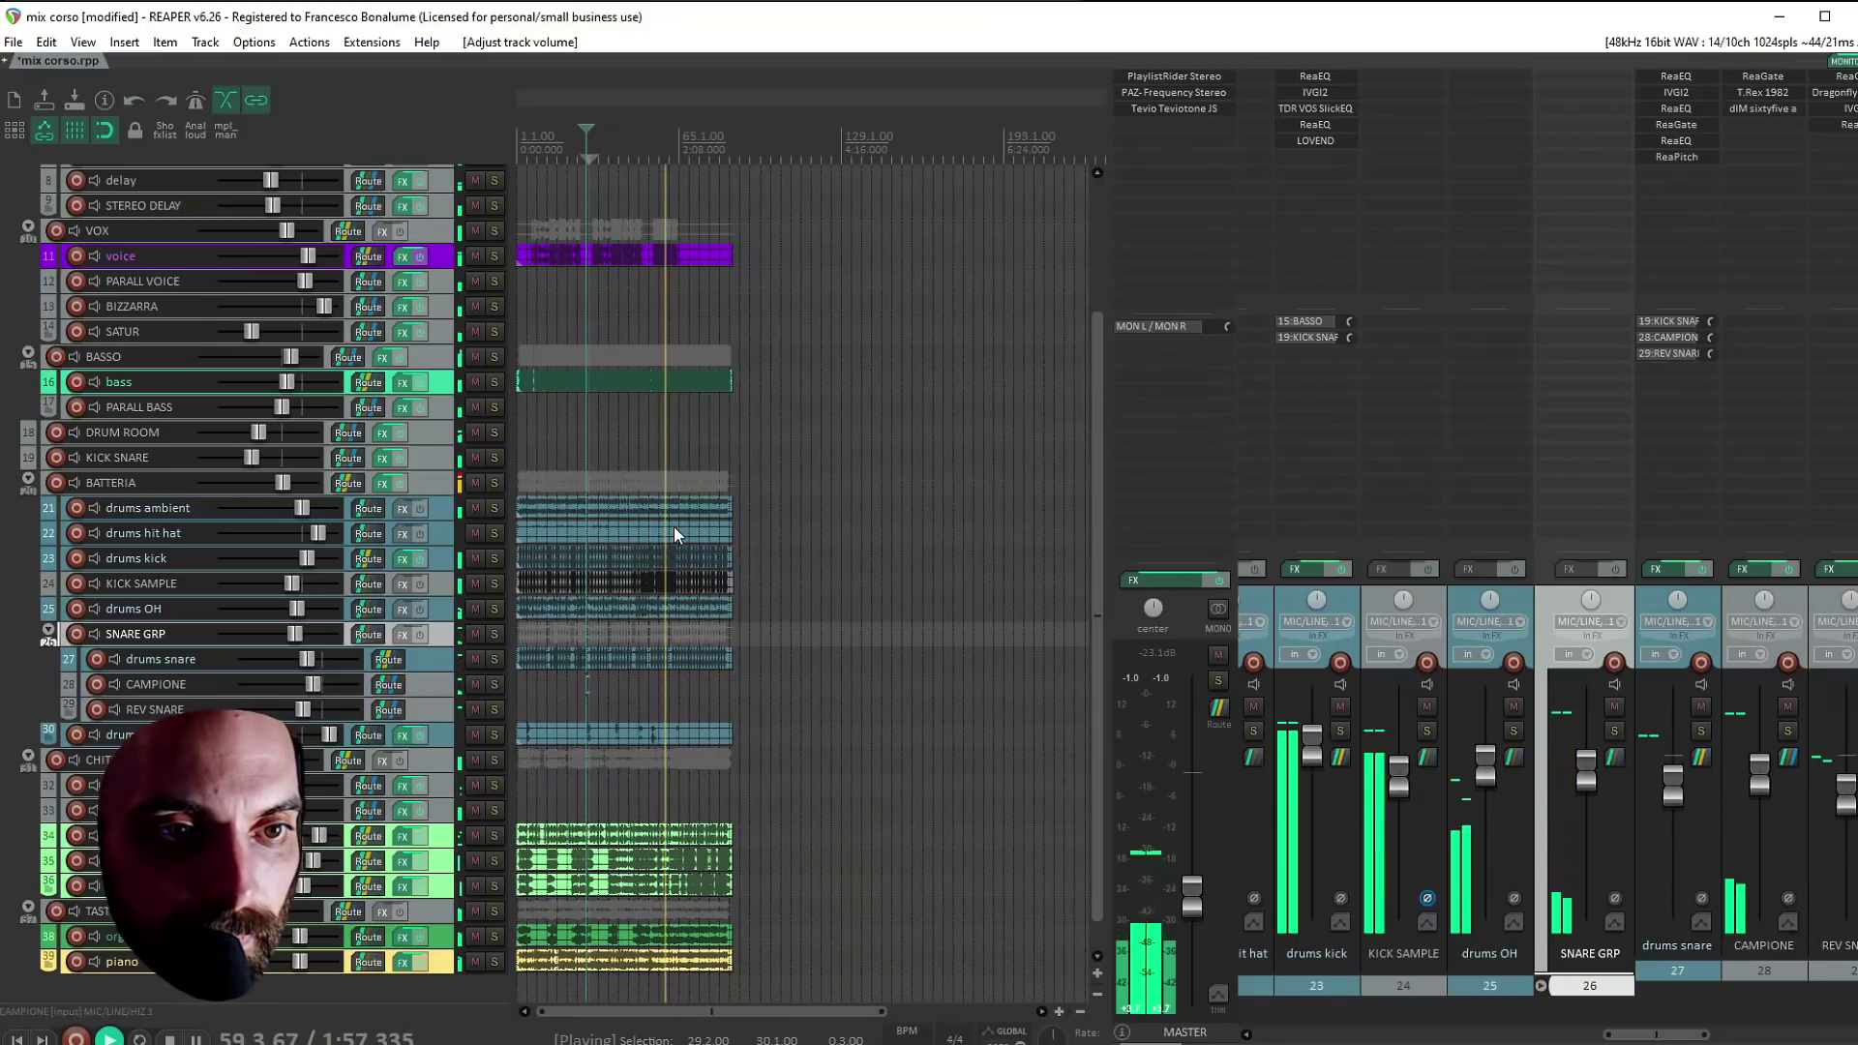
drag(292, 358, 295, 358)
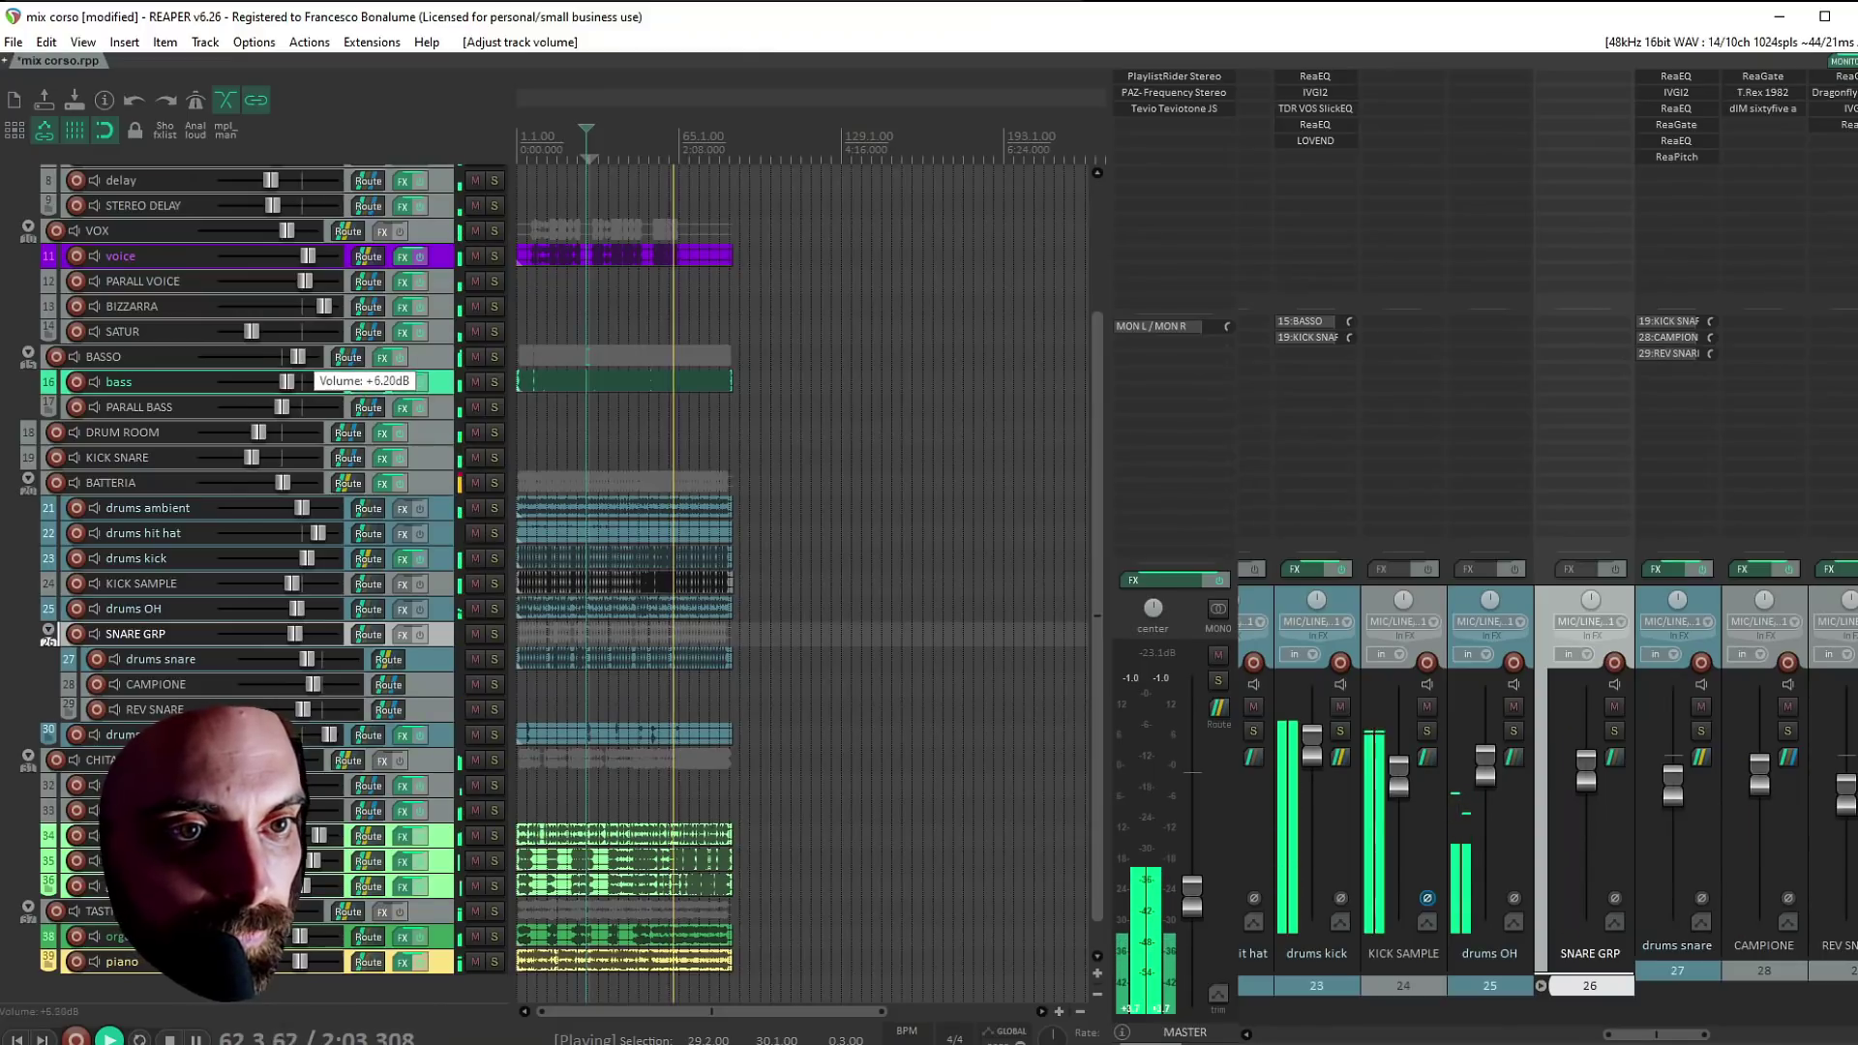
drag(295, 358, 308, 356)
click(557, 340)
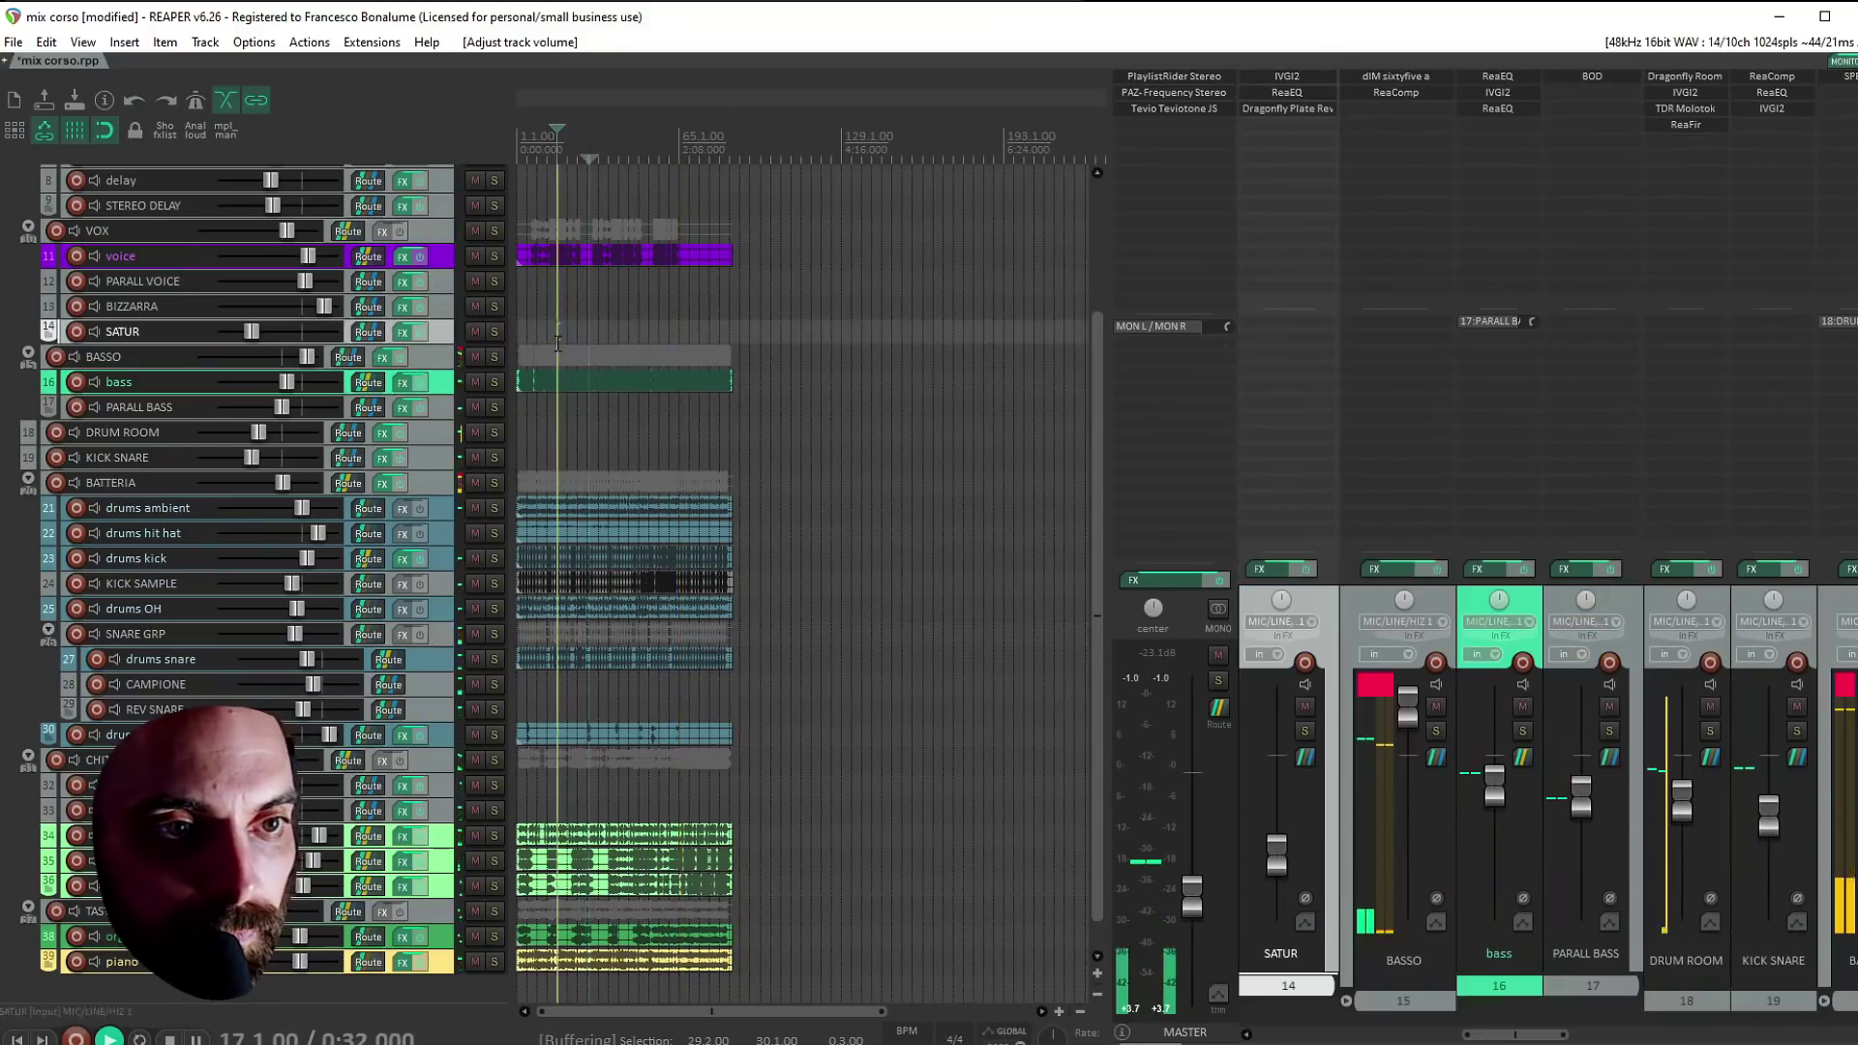
mouse_move(306, 354)
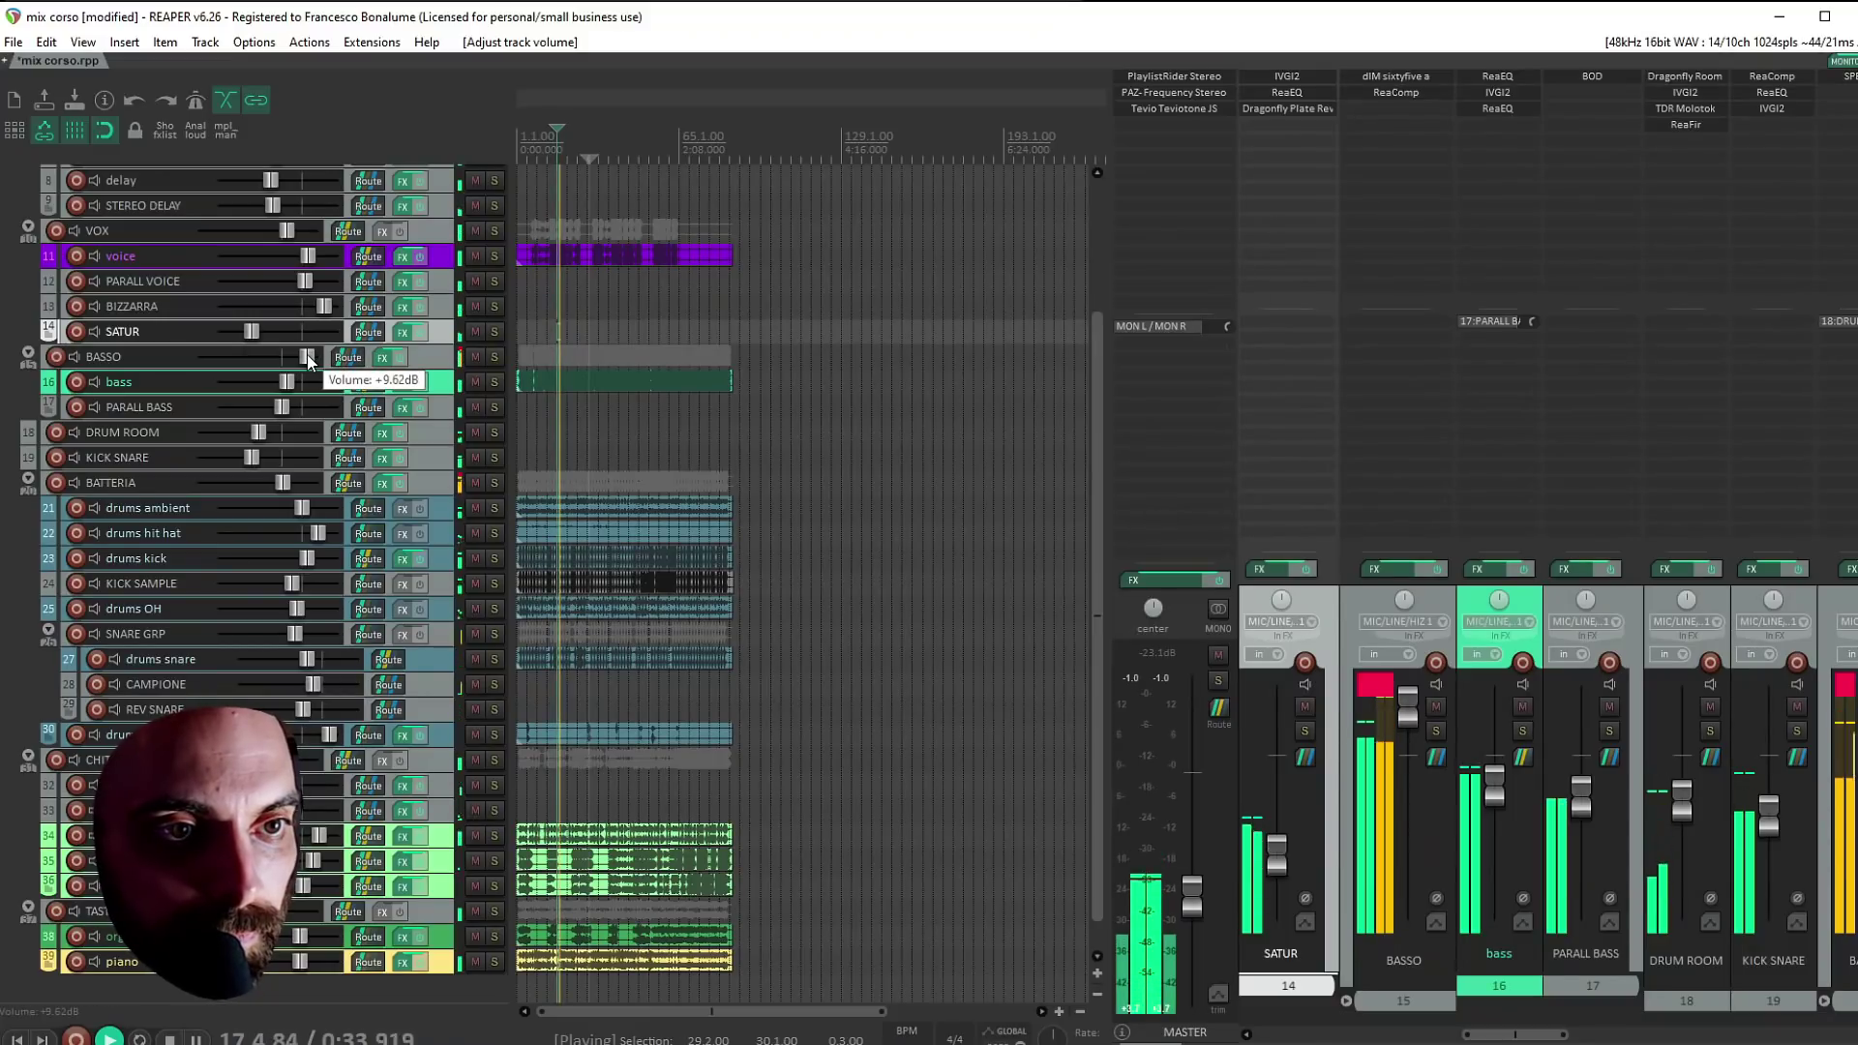
drag(307, 356, 307, 356)
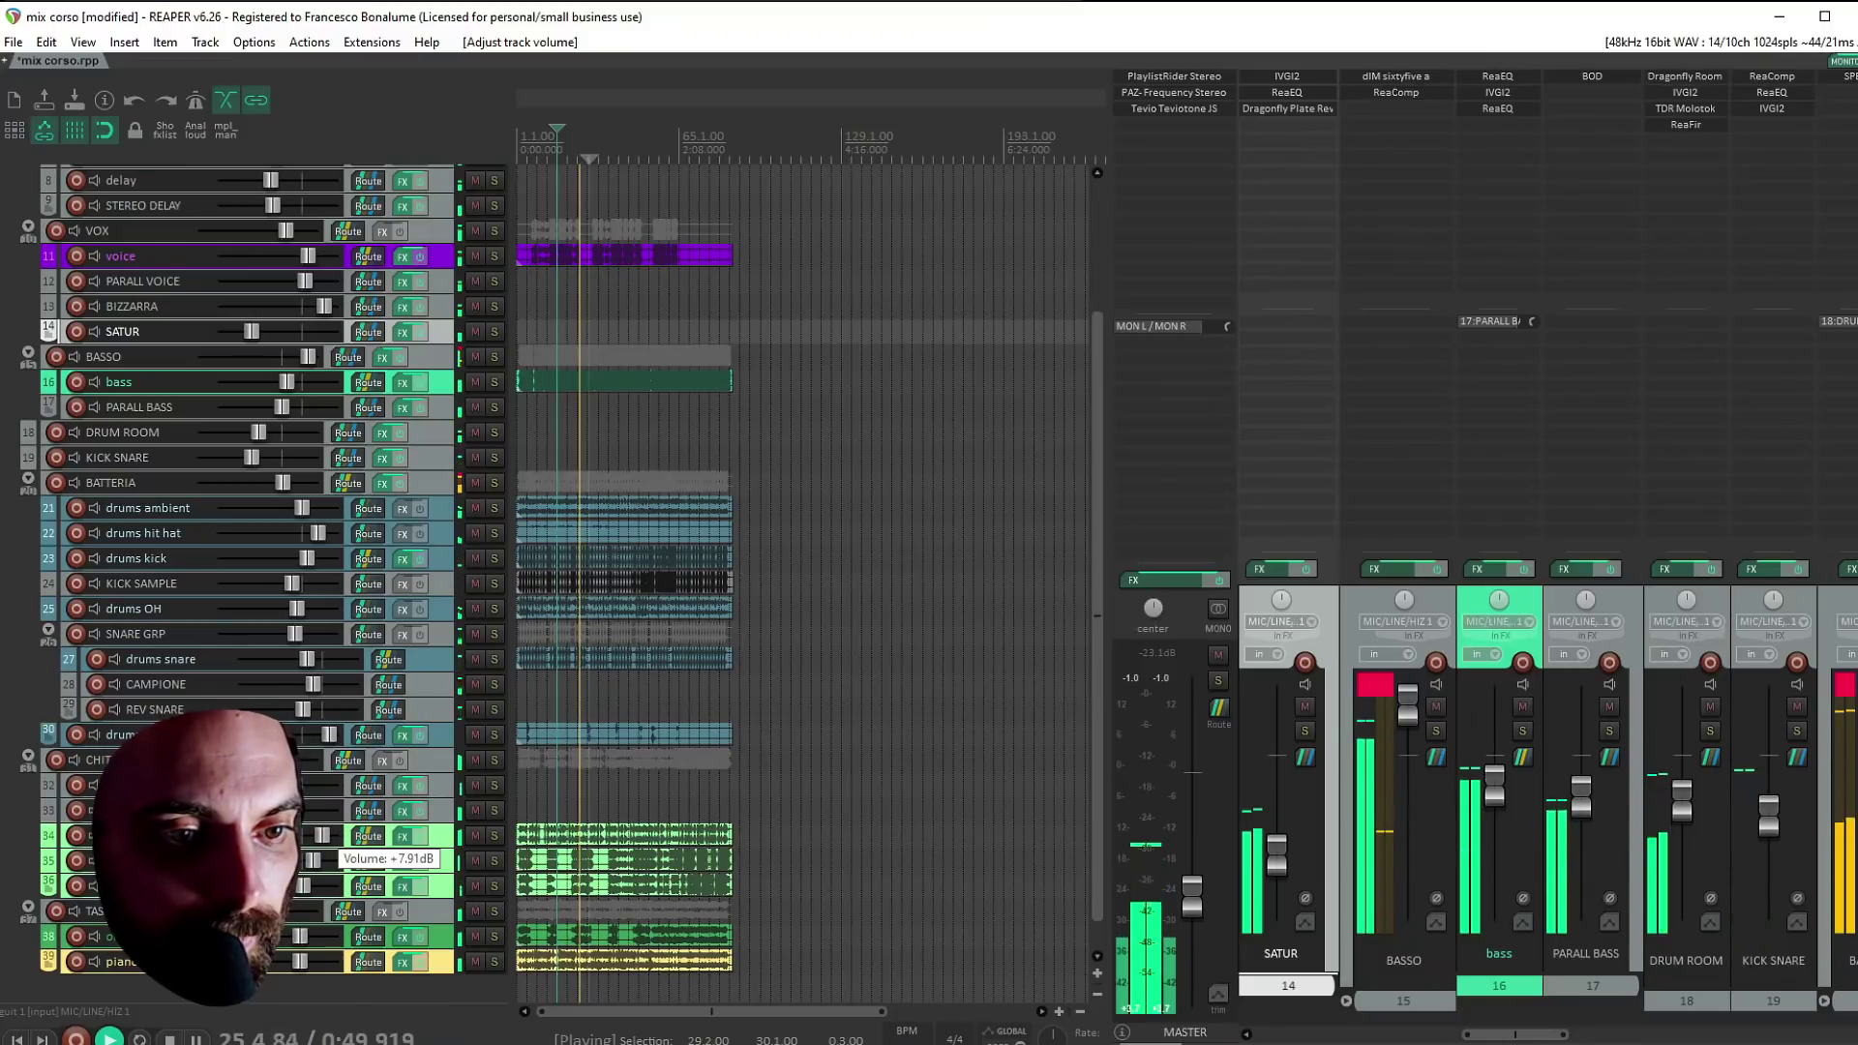
Balance the light green guitar tracks, with track 34 at +7.91 dB, and set the TASTIERE folder to about -5.1 dB
drag(312, 858, 313, 862)
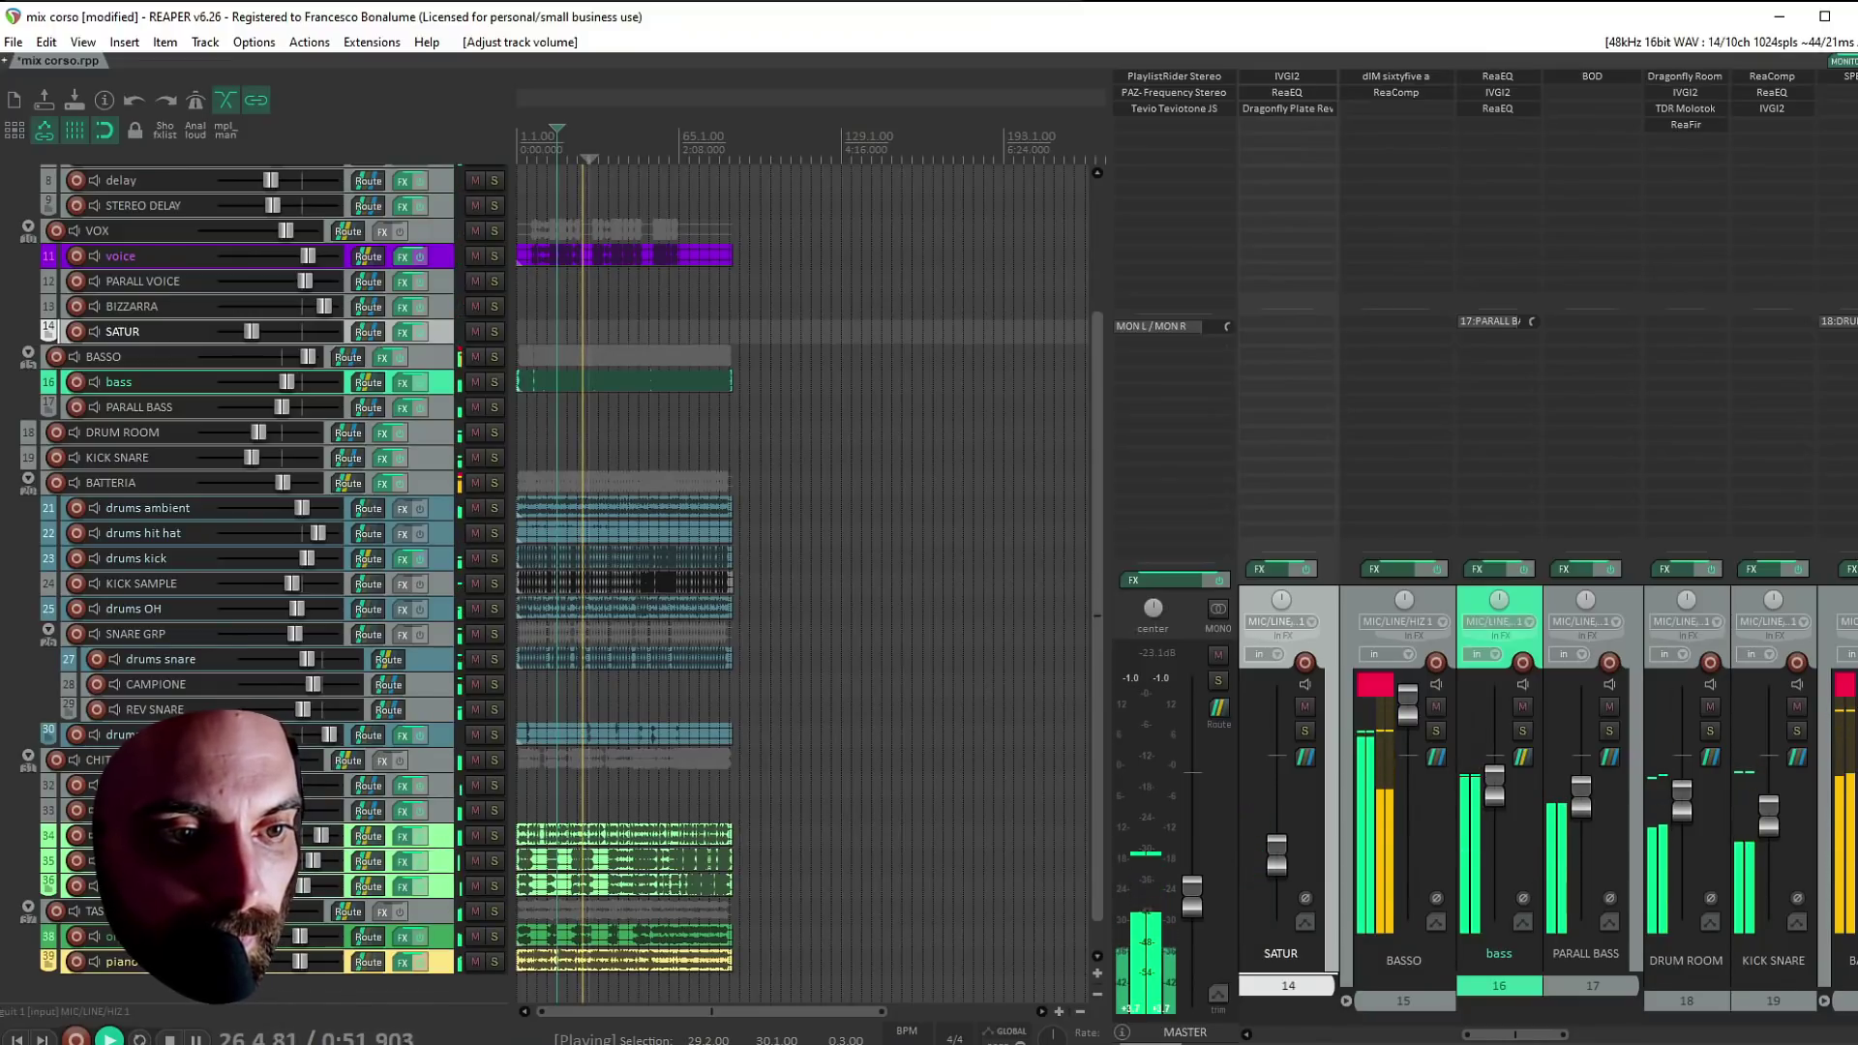
mouse_move(295, 785)
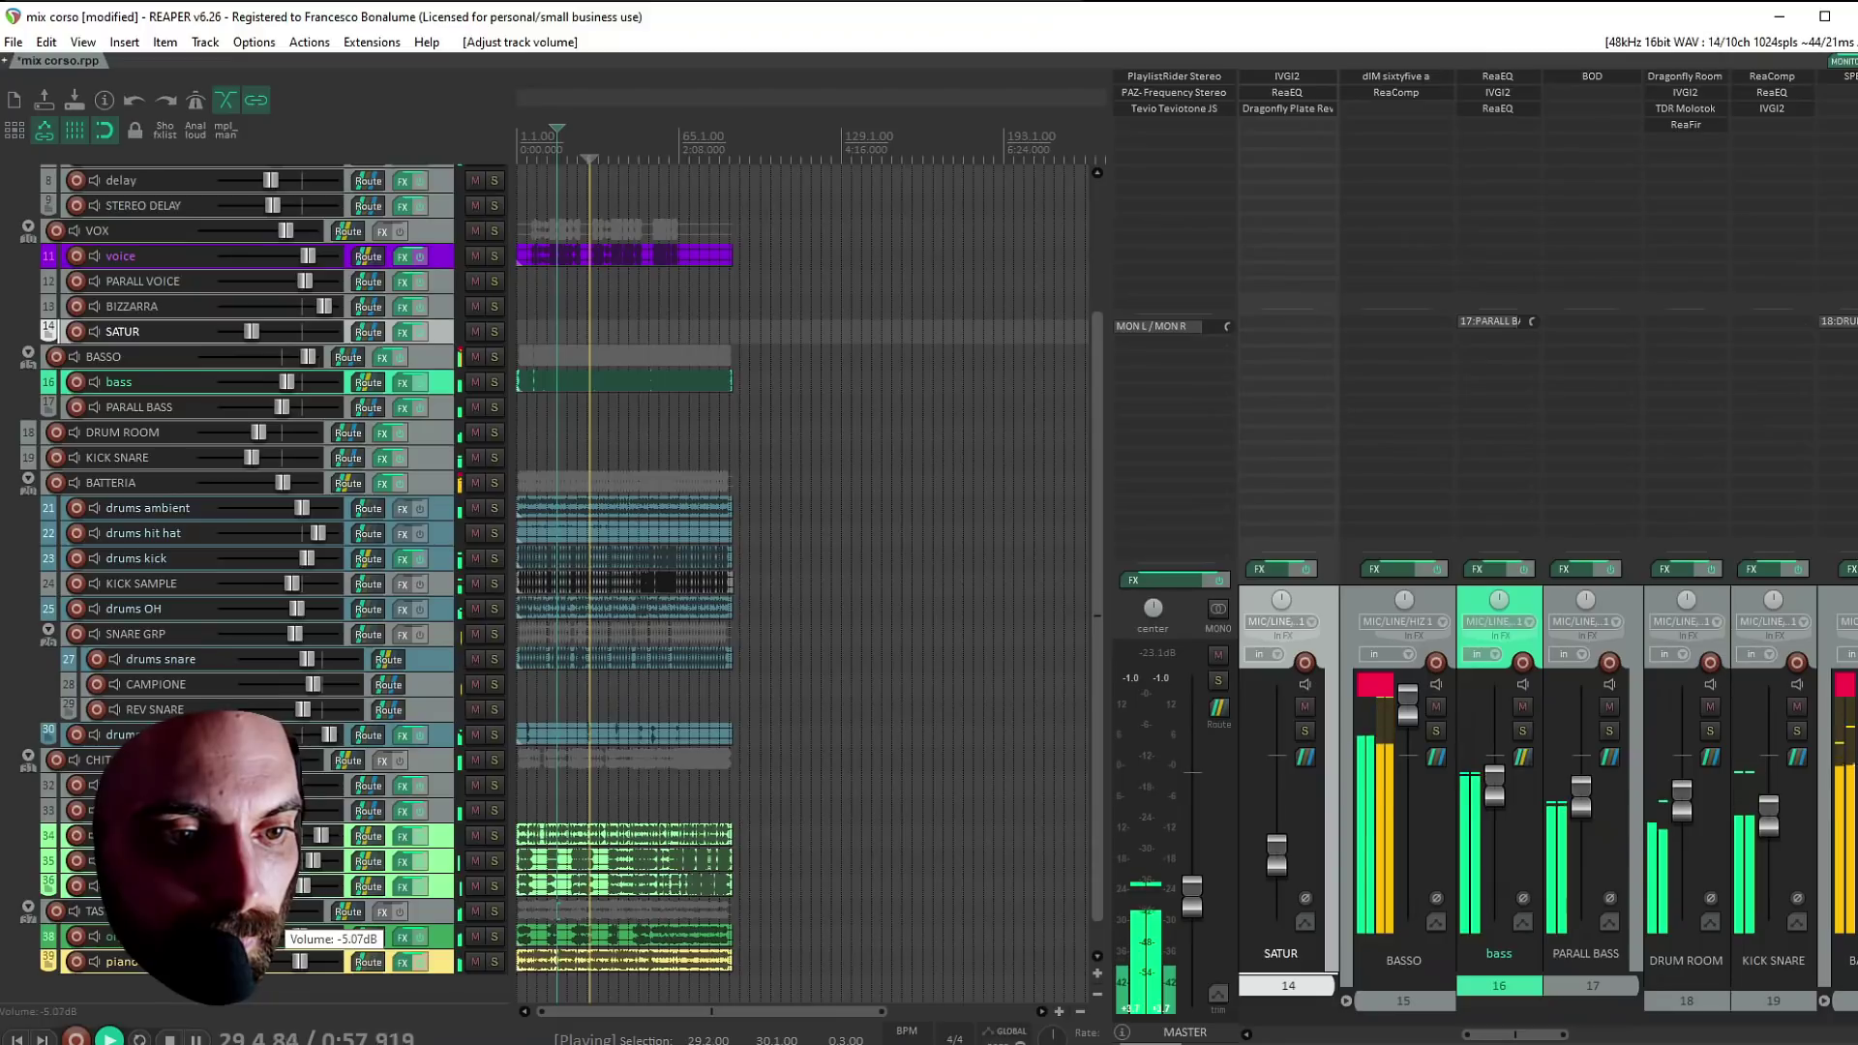
mouse_move(276, 910)
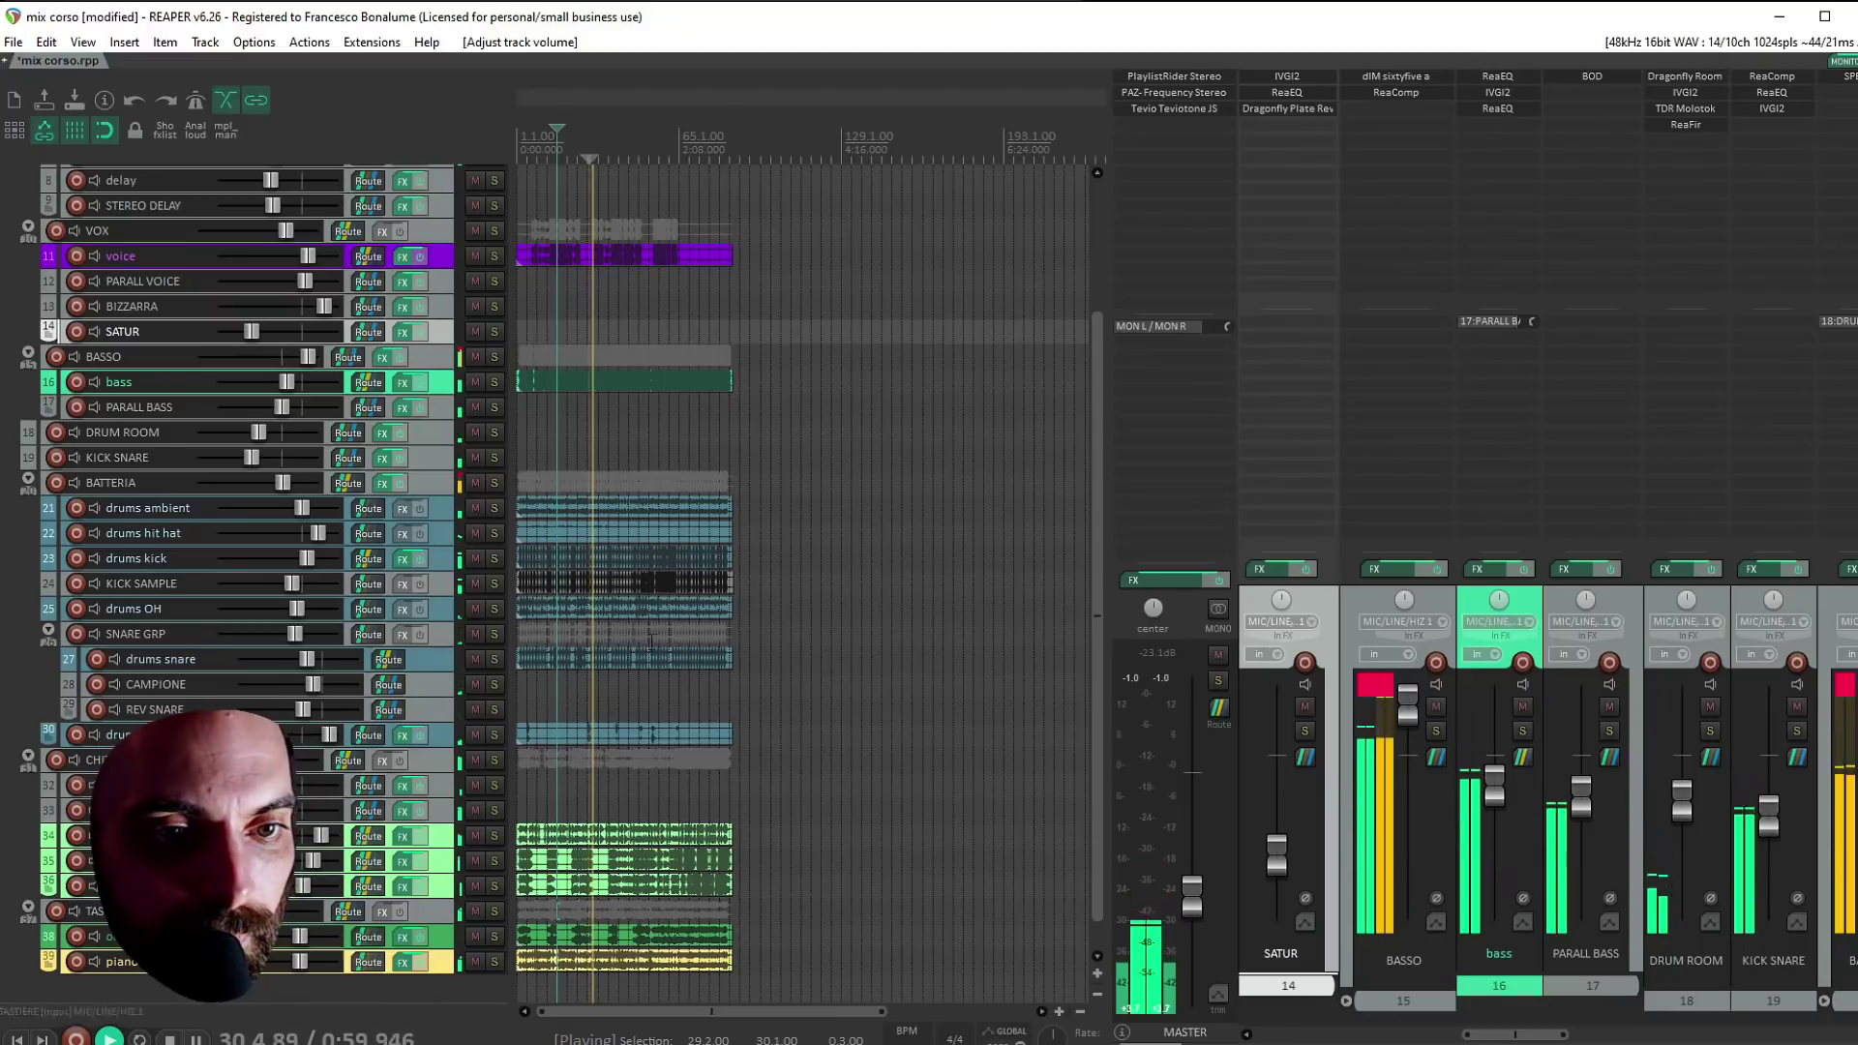
Raise the threshold of TDR Molotok on the MASTER folder track to -23.2 dB and close the plug-in
drag(1096, 523, 1120, 333)
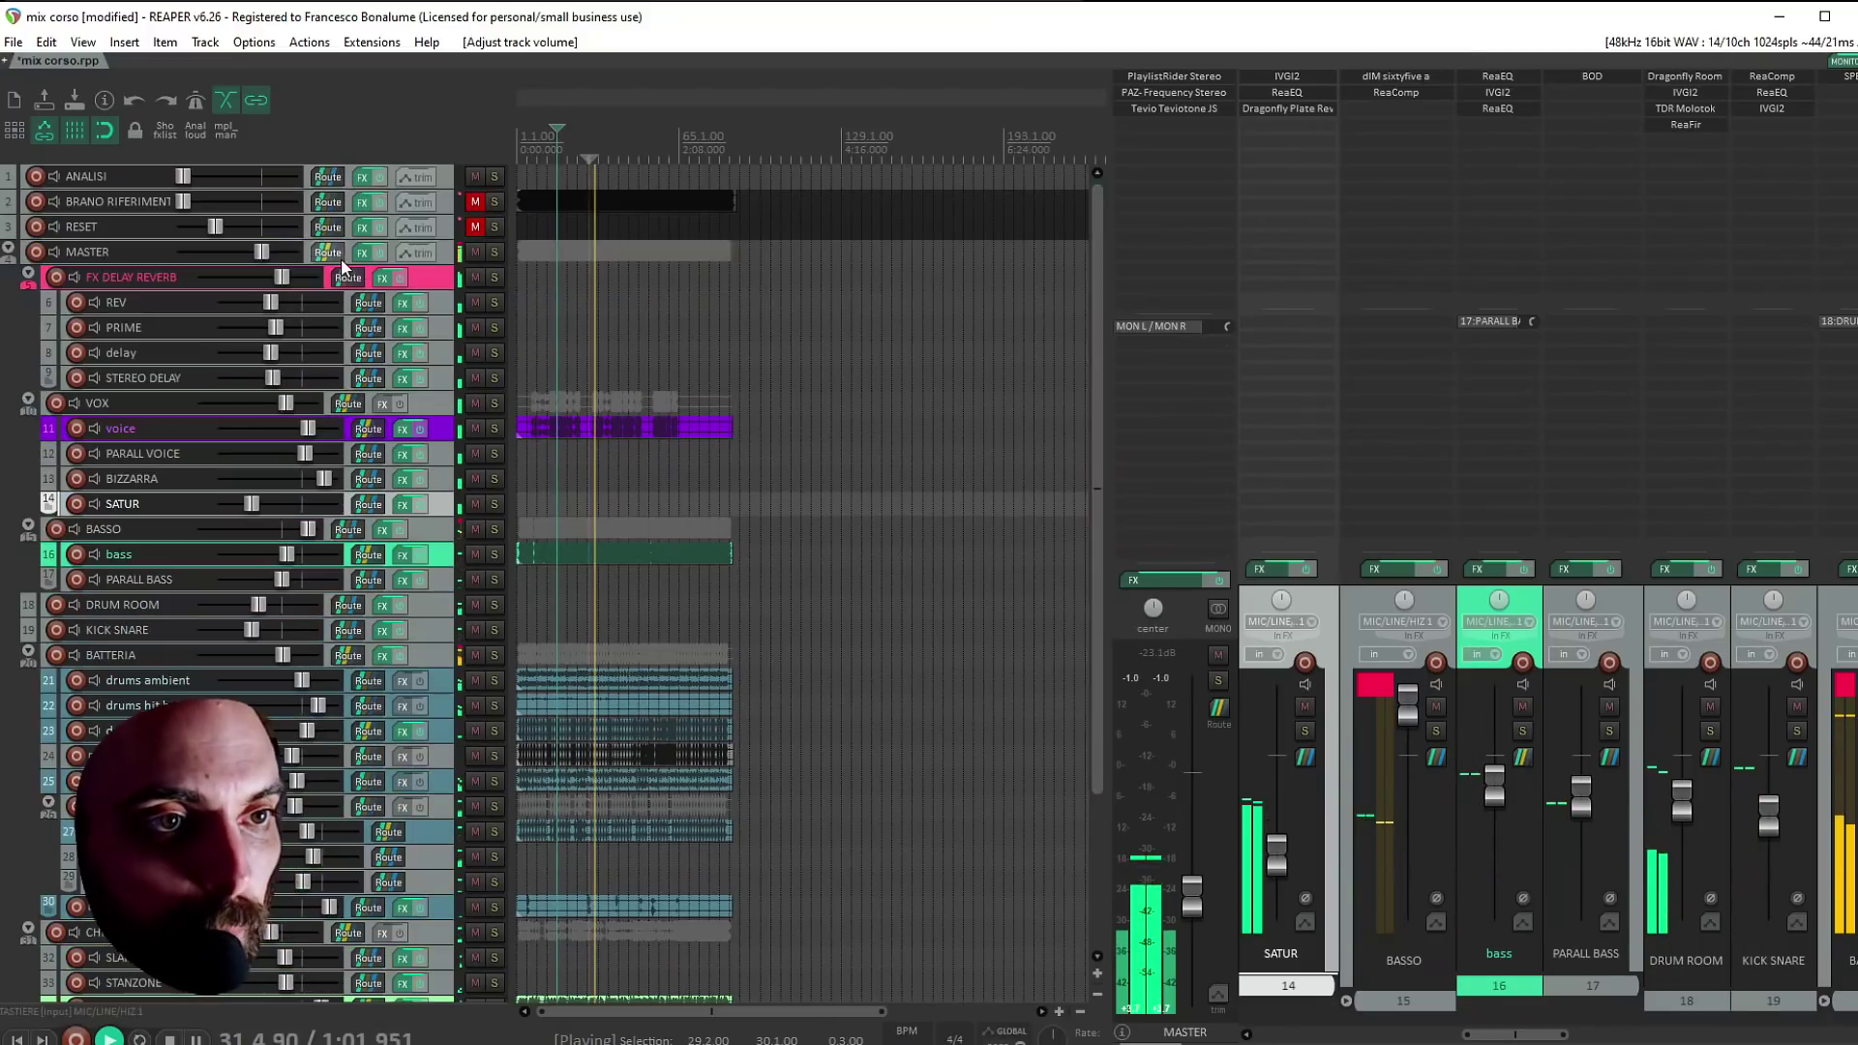
click(107, 253)
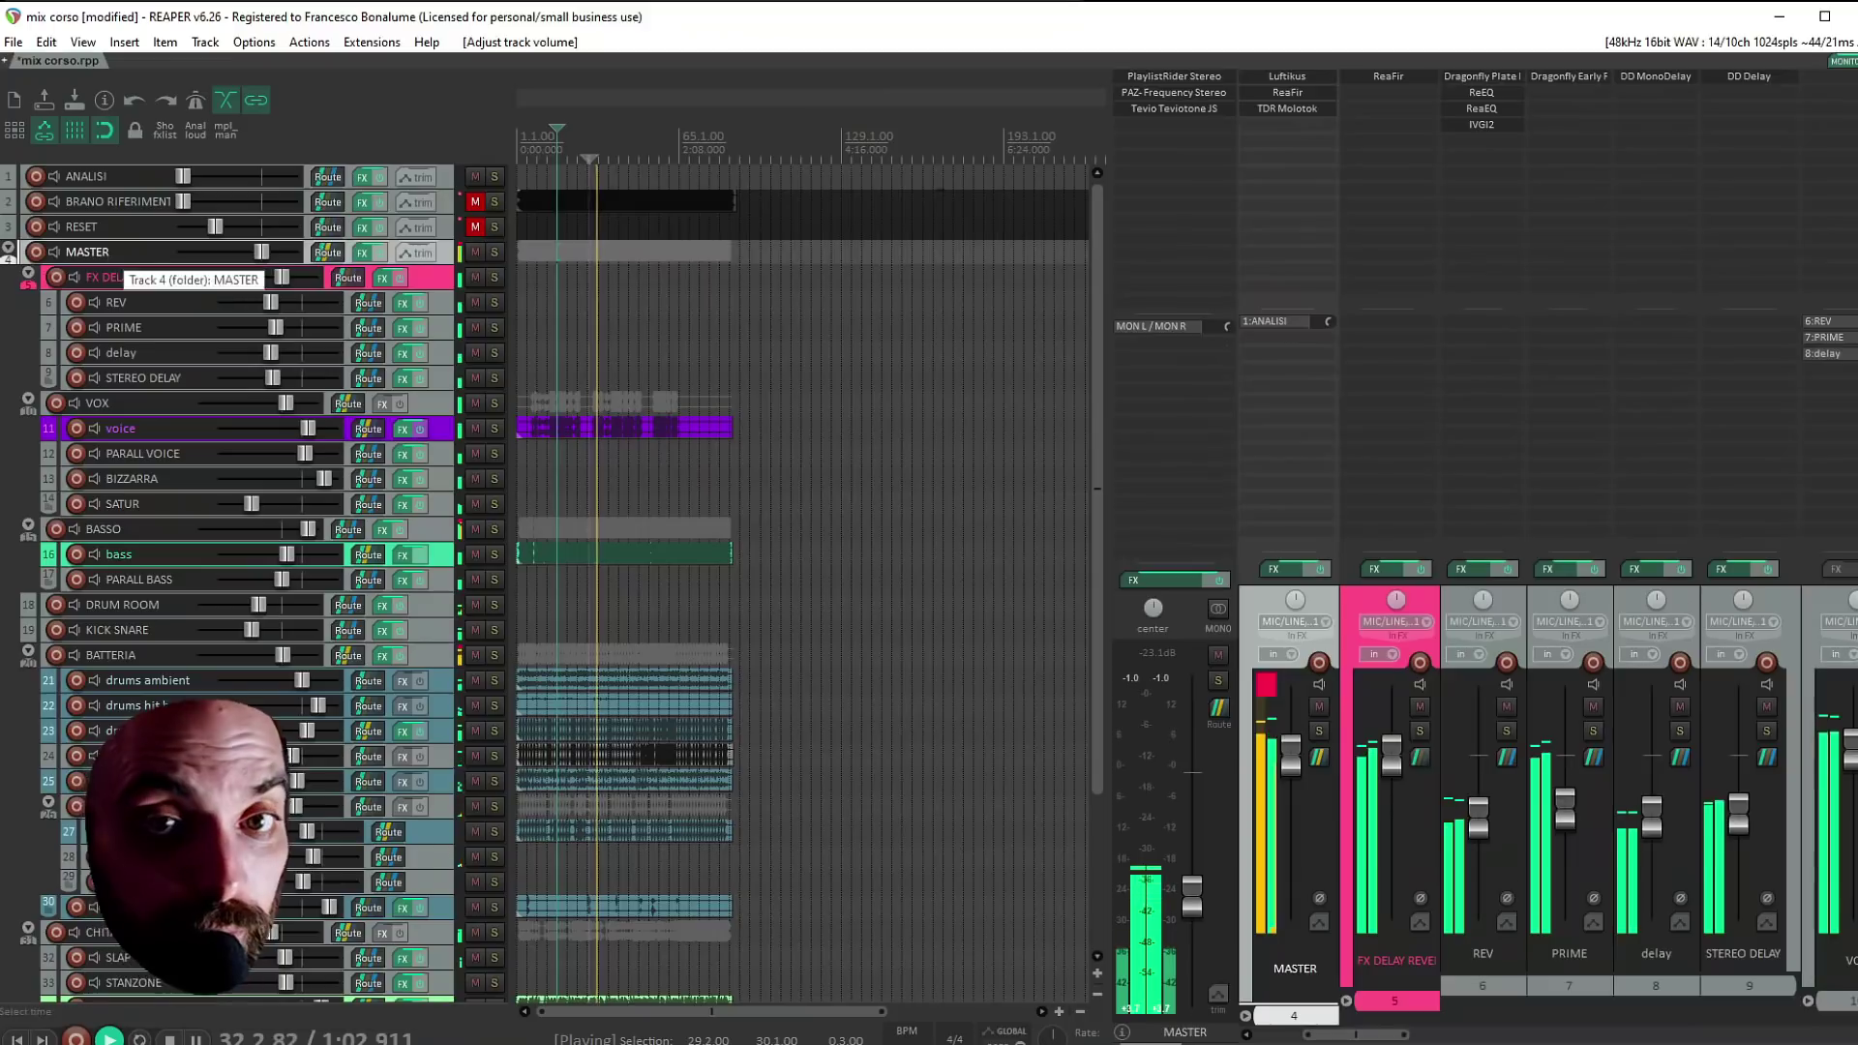
click(1279, 110)
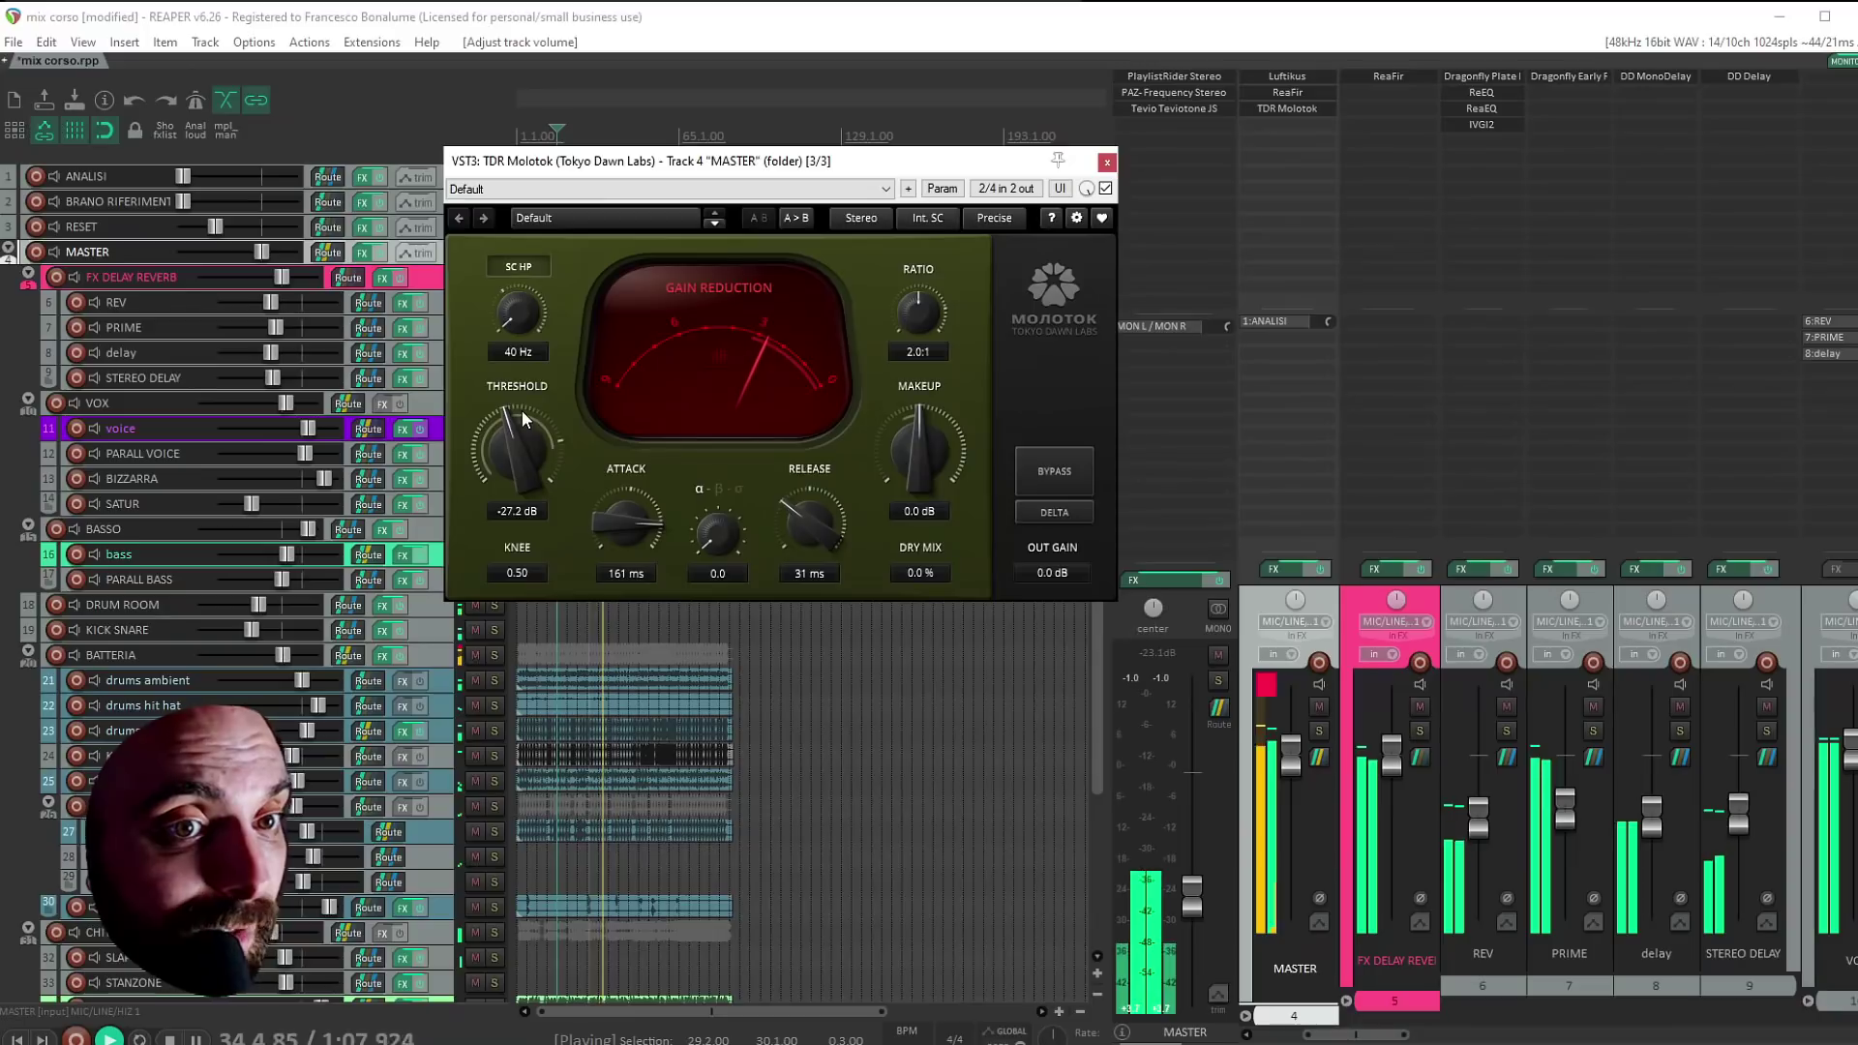
drag(512, 450, 513, 412)
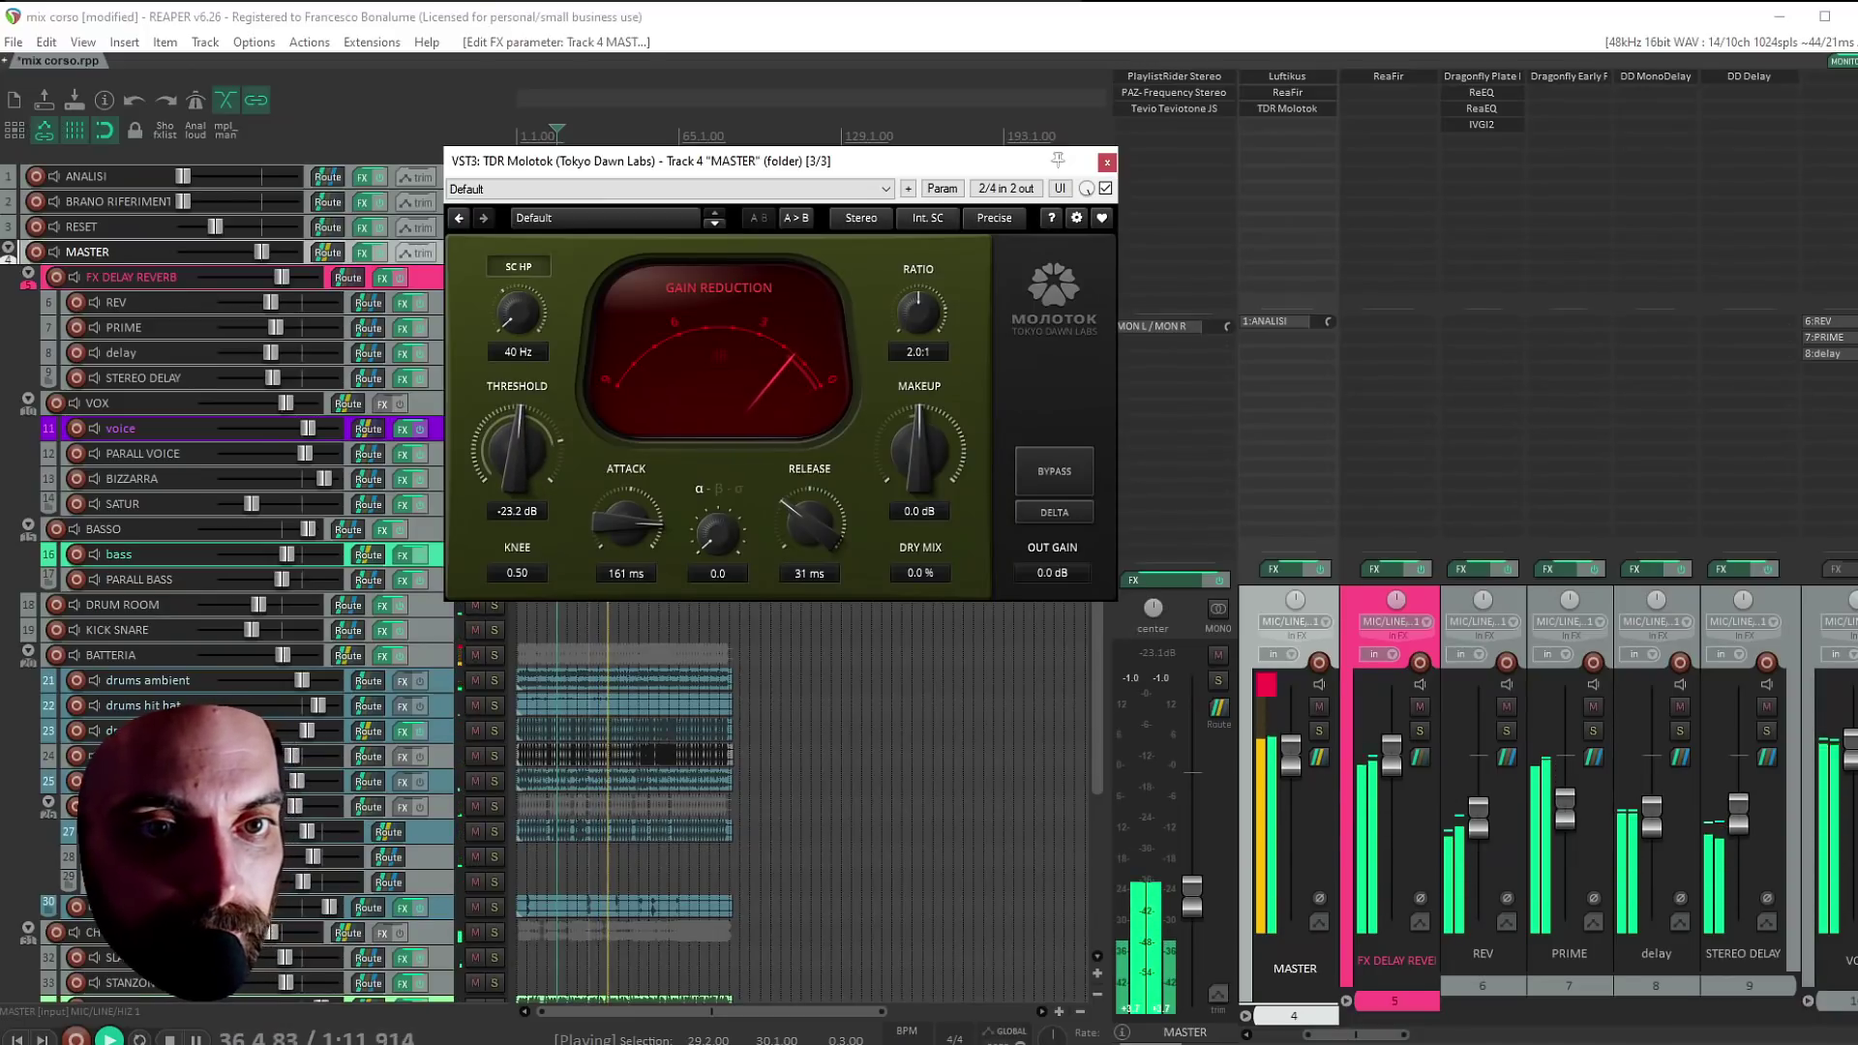
click(1106, 162)
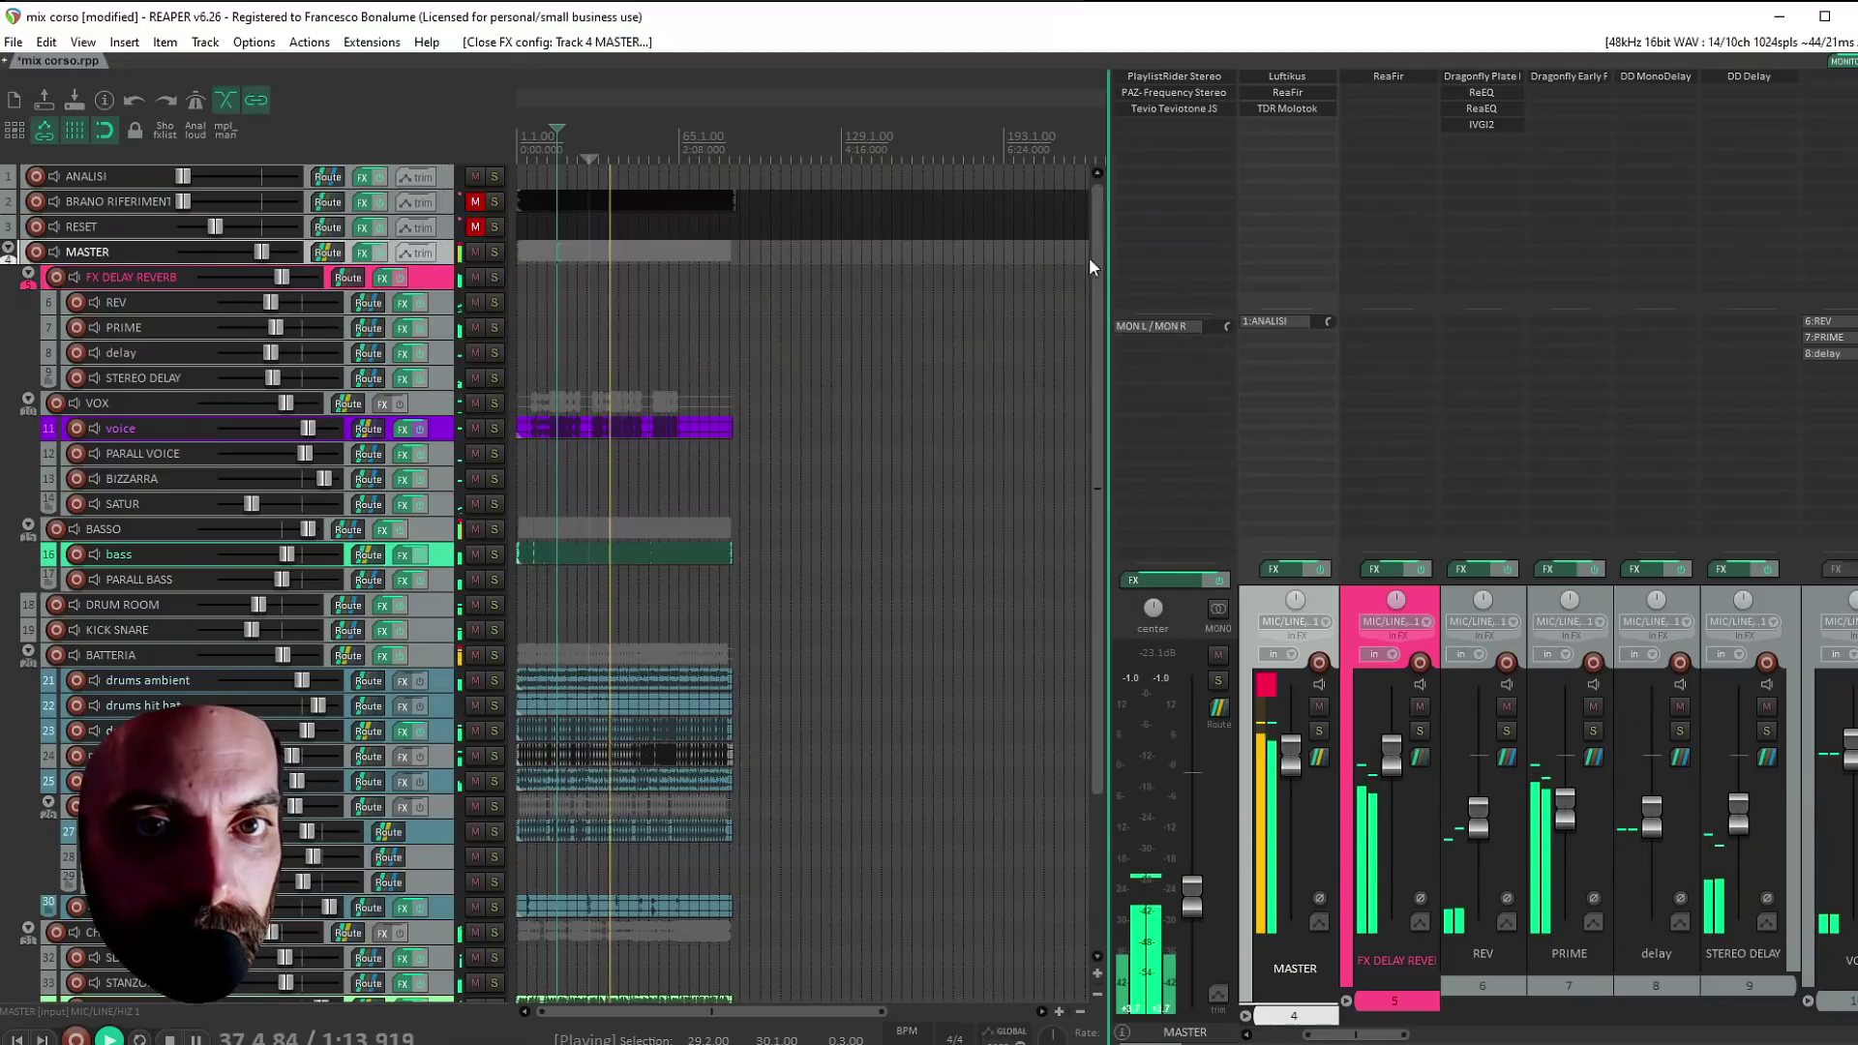
Set the CHITARRE folder's volume to about -4.7 dB
scroll(1093, 342, down, 3)
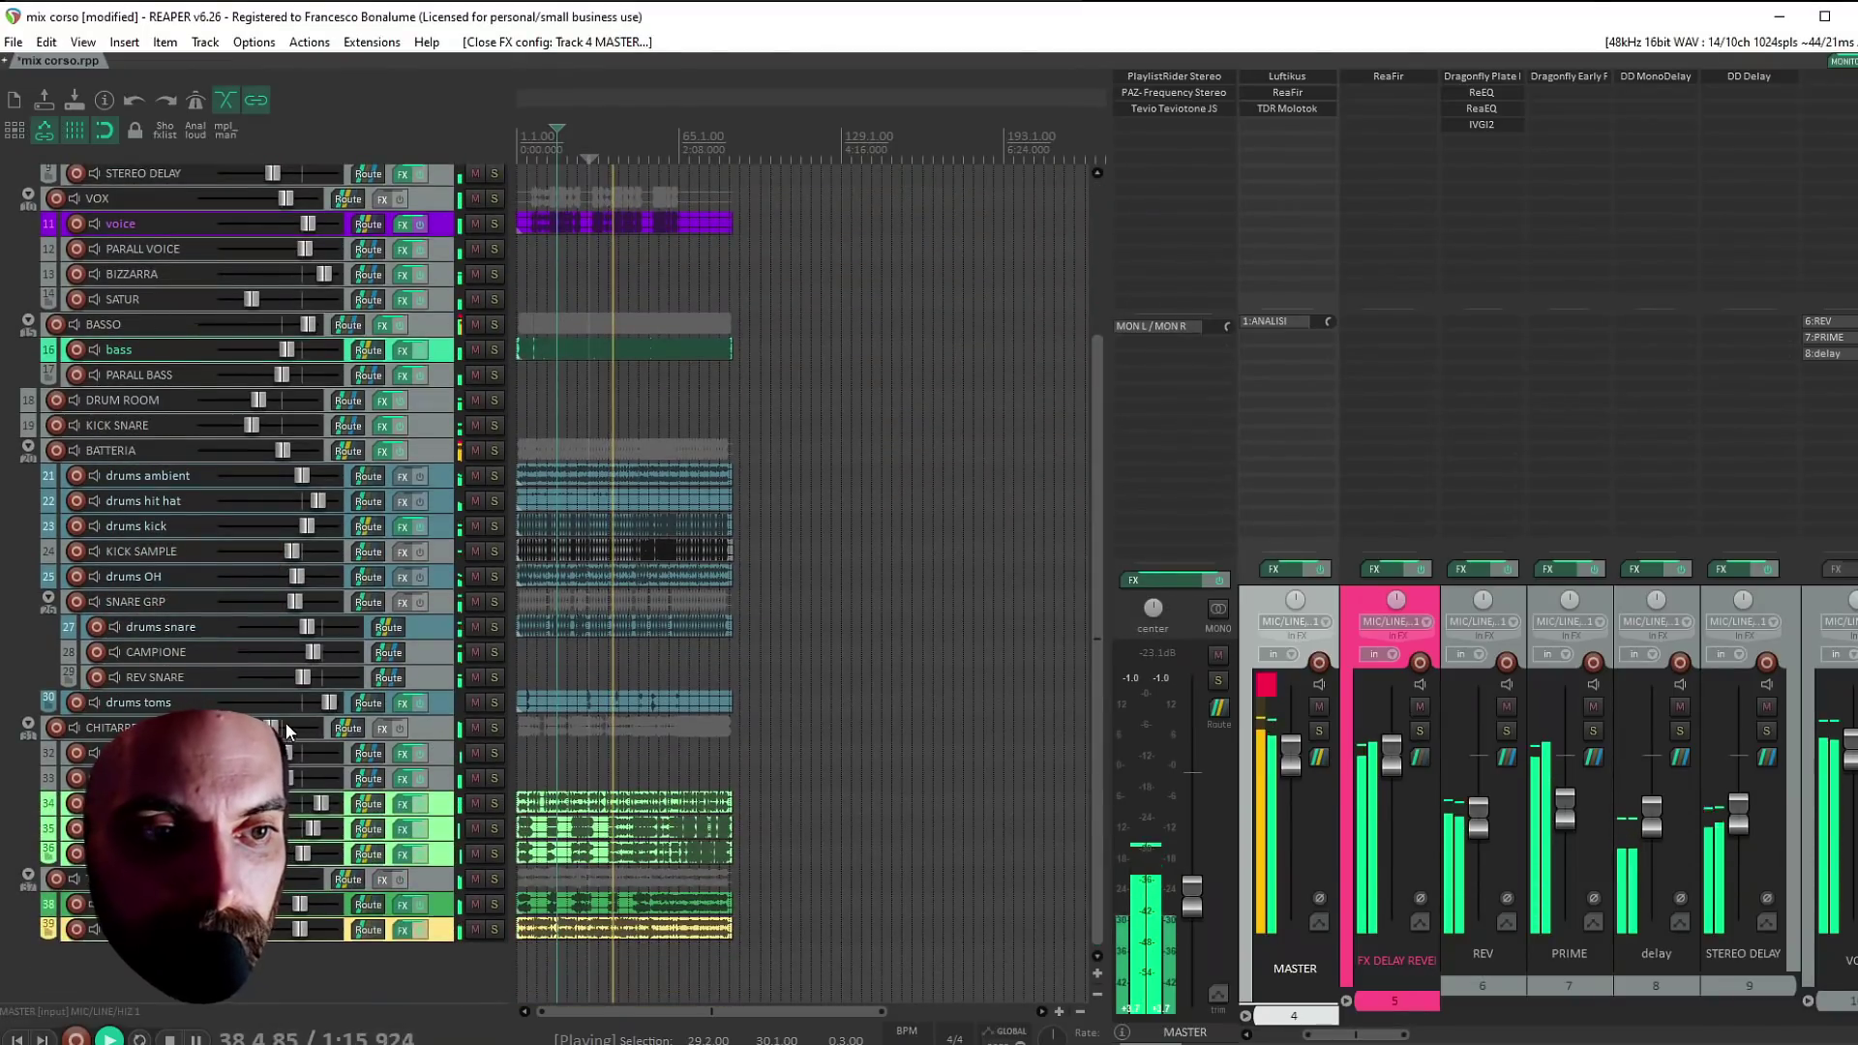
mouse_move(285, 753)
drag(274, 727, 272, 727)
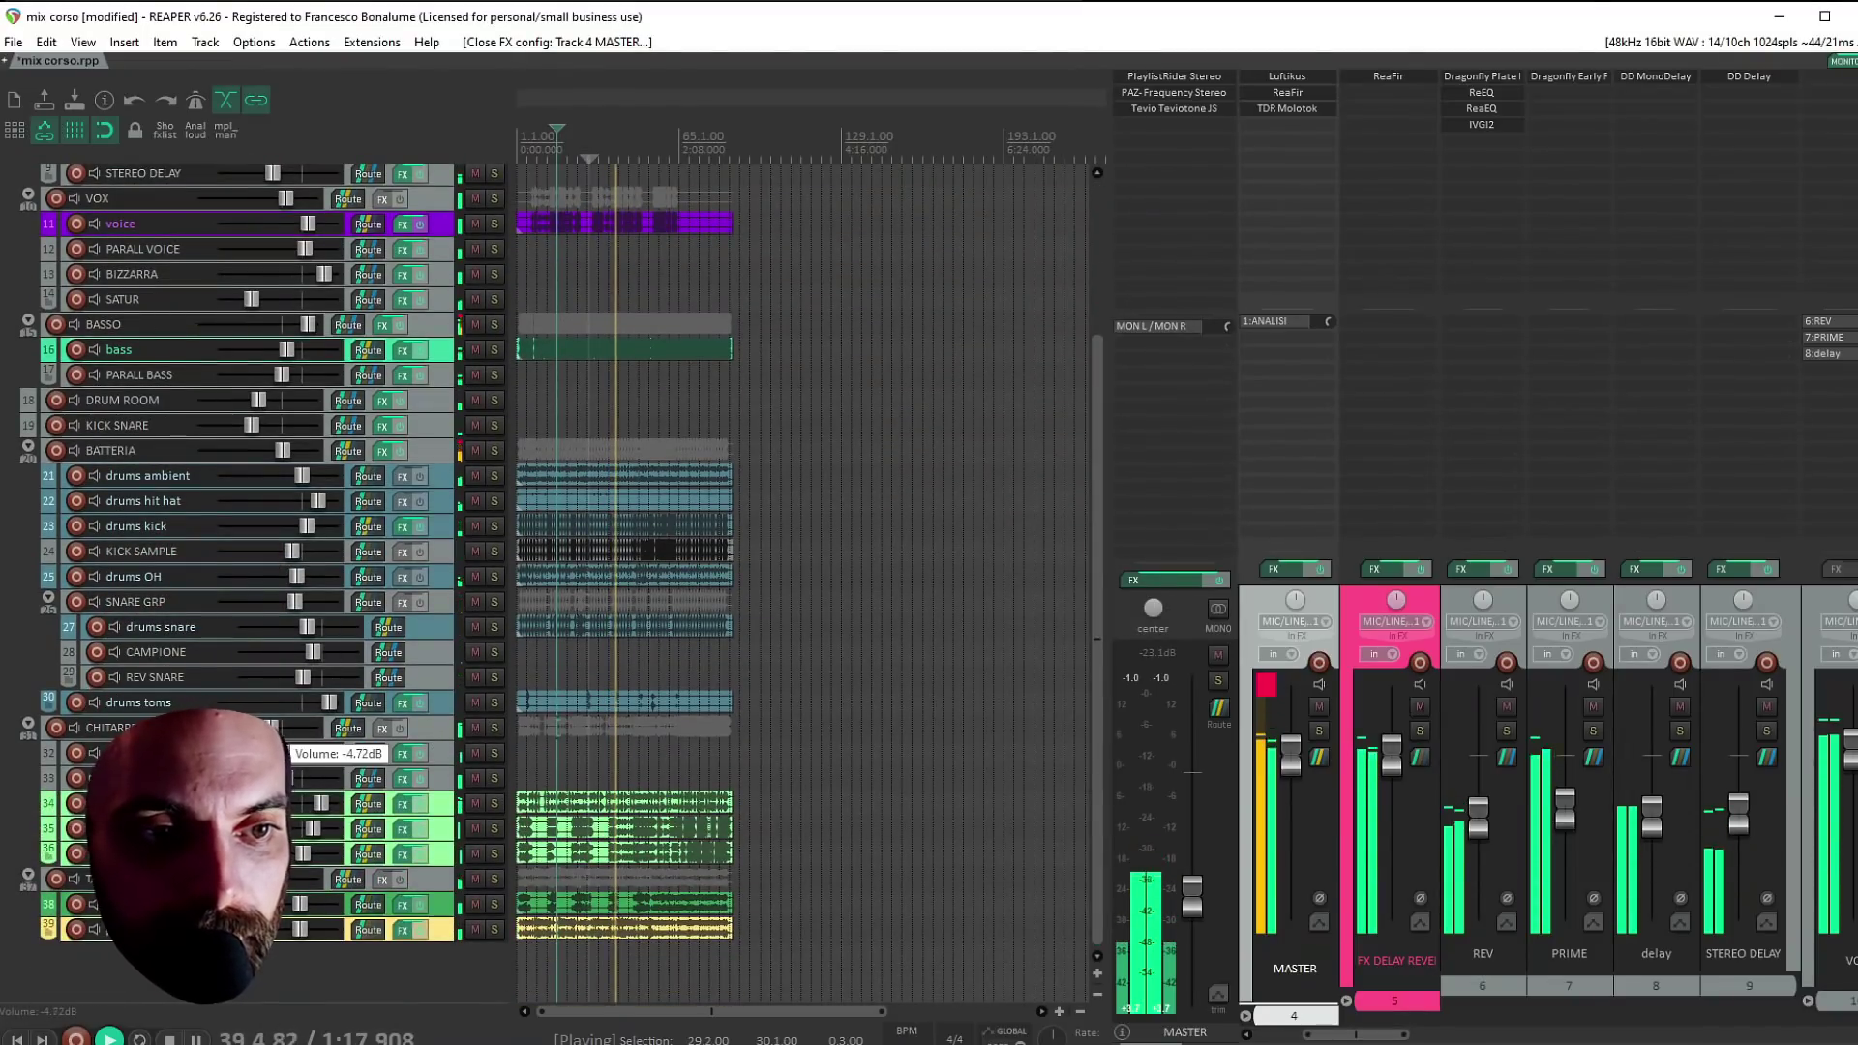
Raise the piano track to +5.14 dB and the organ track to +4.71 dB, and stop playback
scroll(285, 753, up, 2)
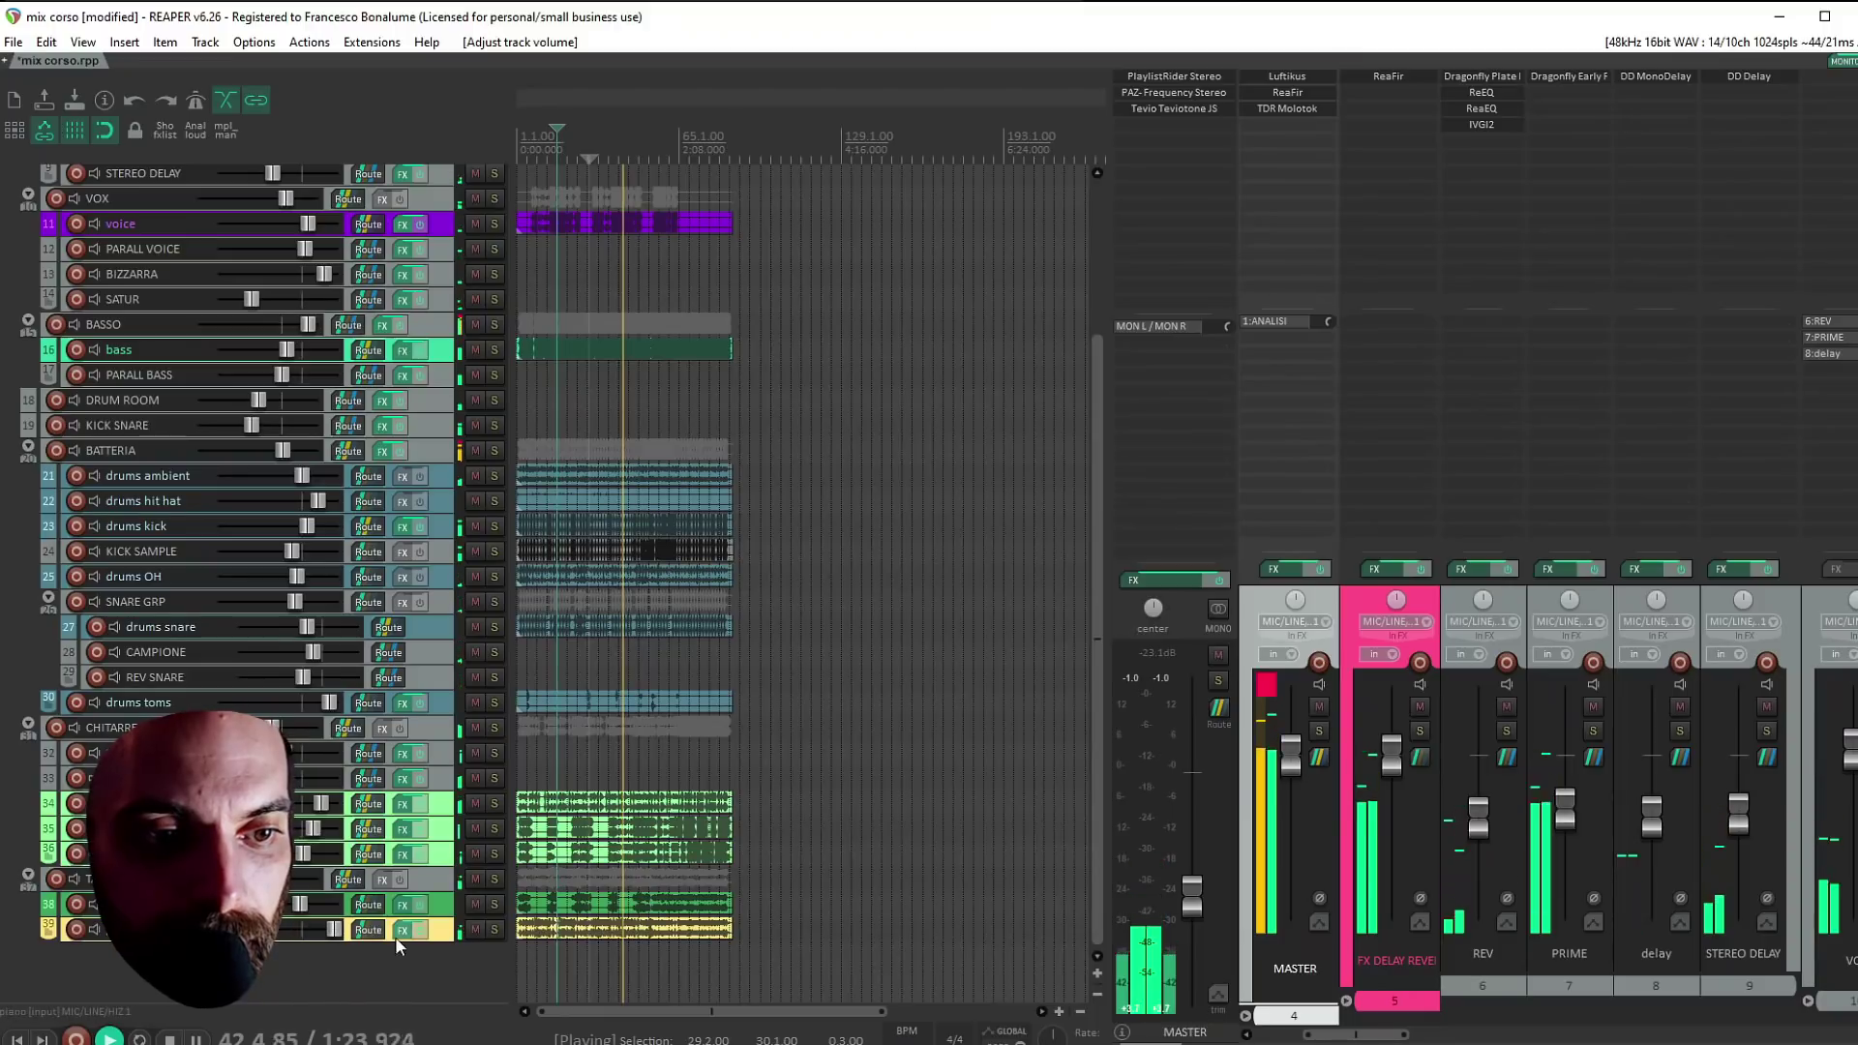
mouse_move(336, 931)
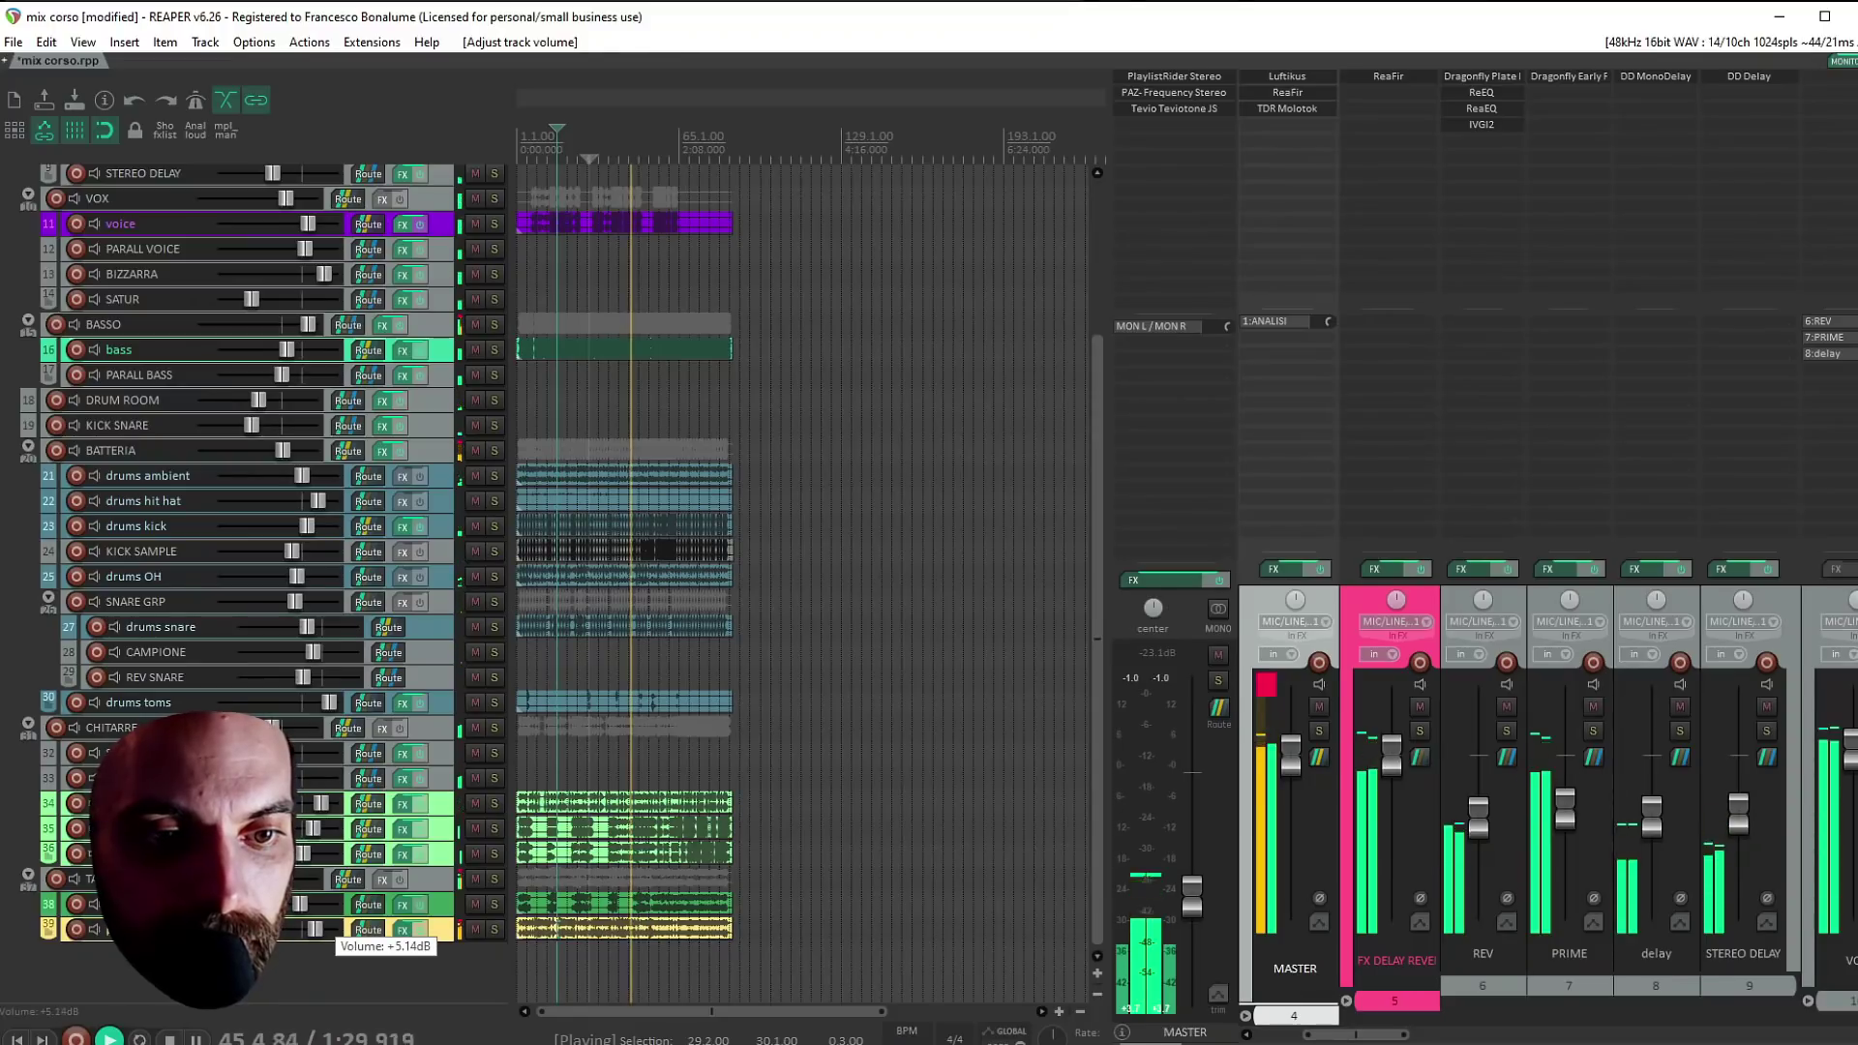
drag(313, 929, 314, 930)
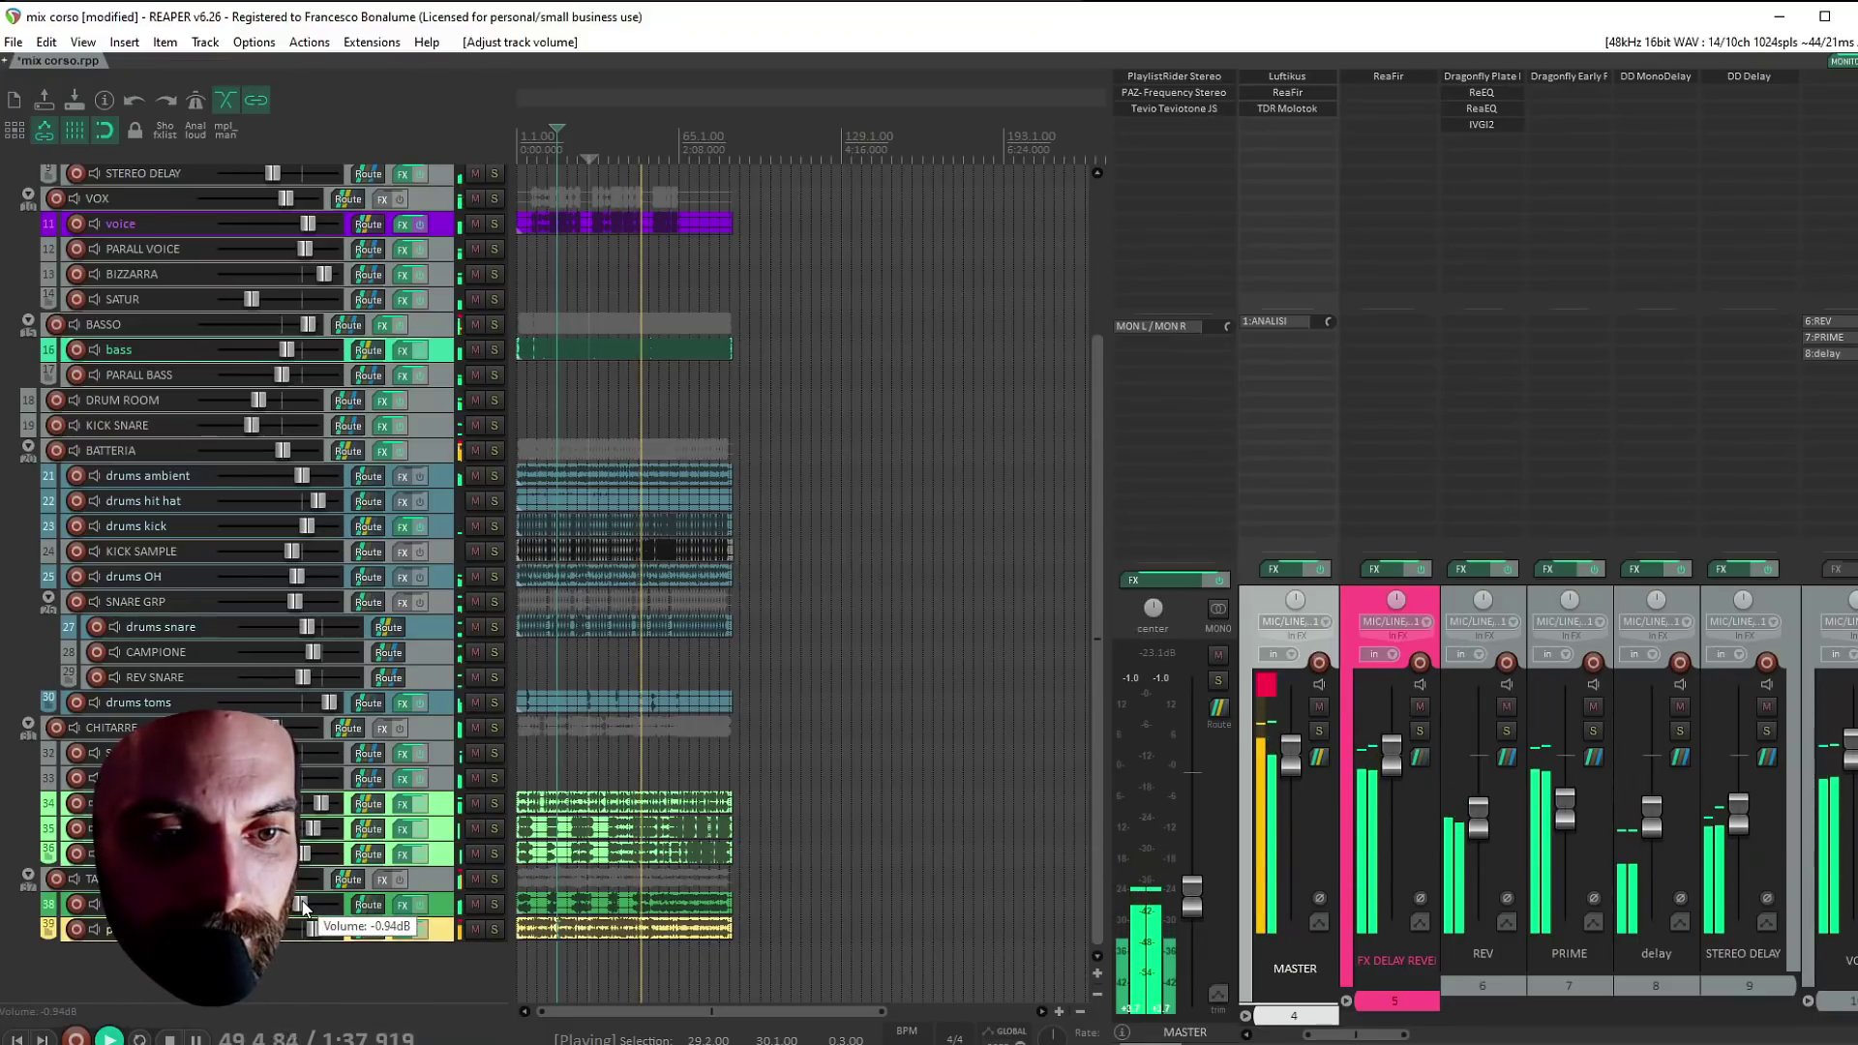
drag(300, 903, 306, 904)
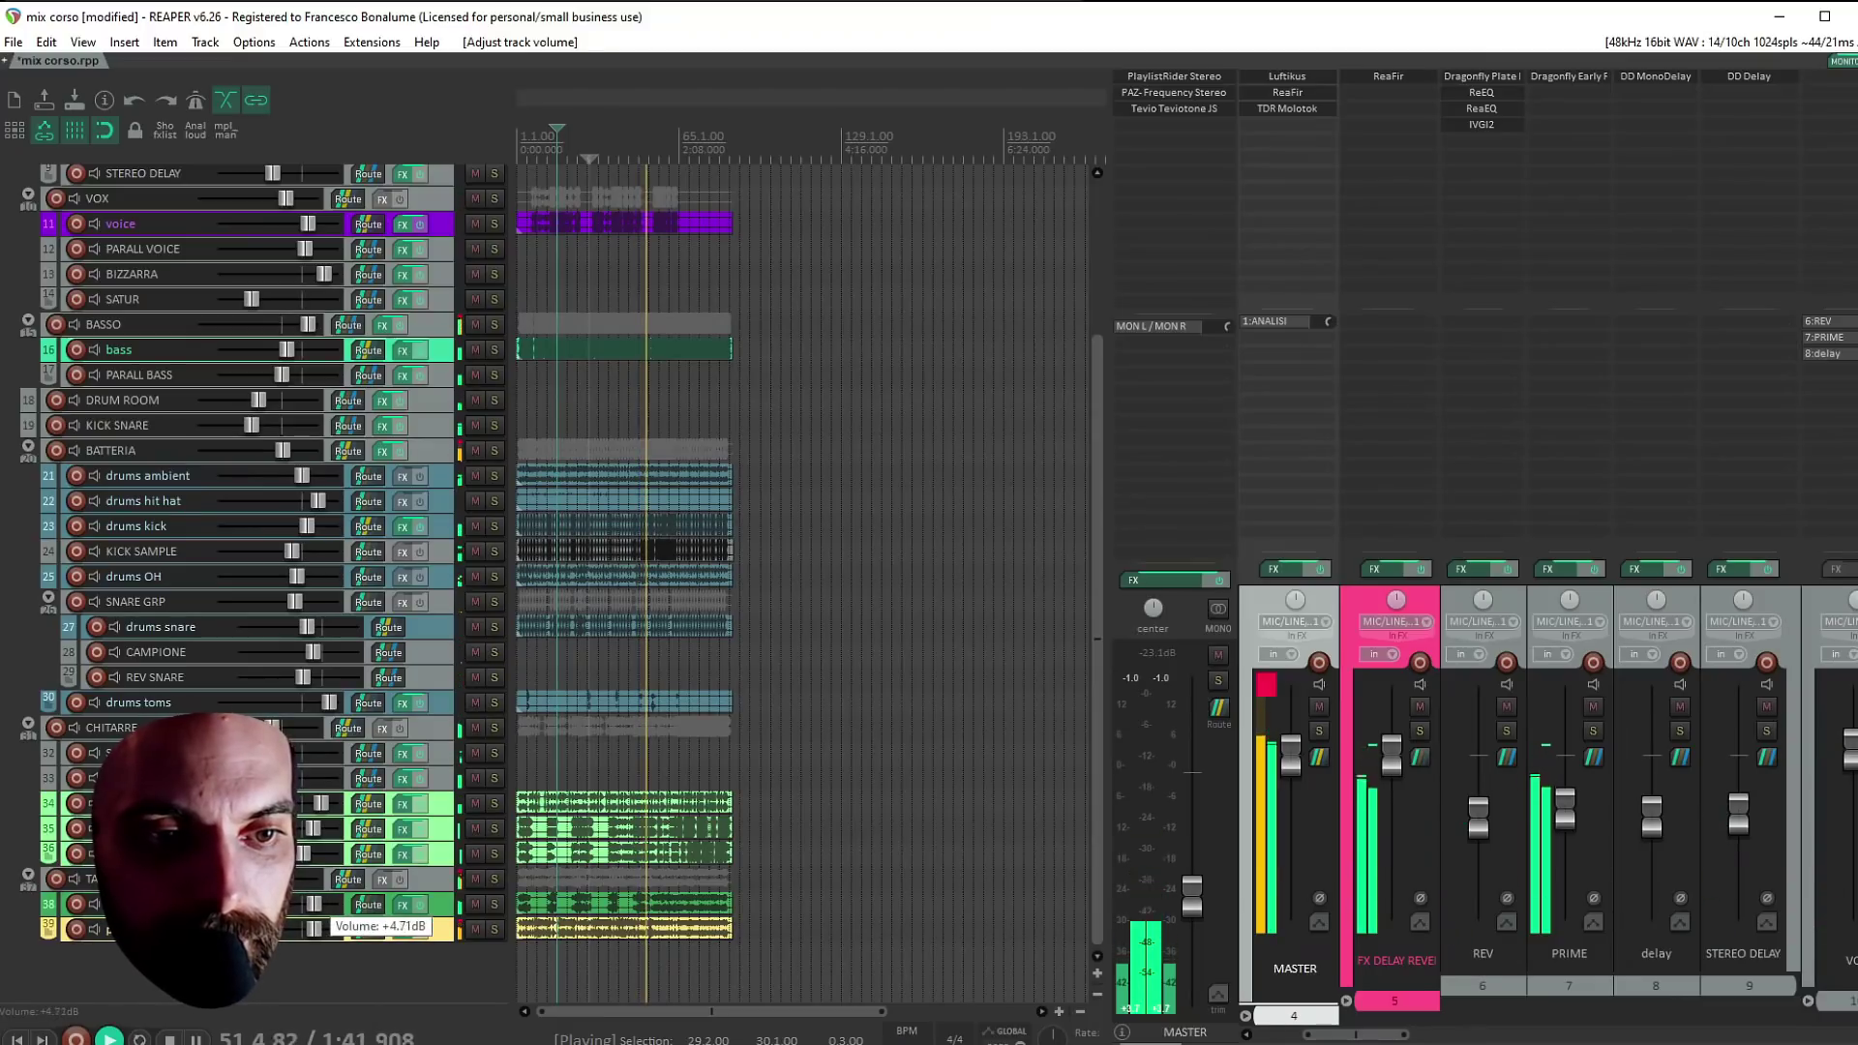
key(space)
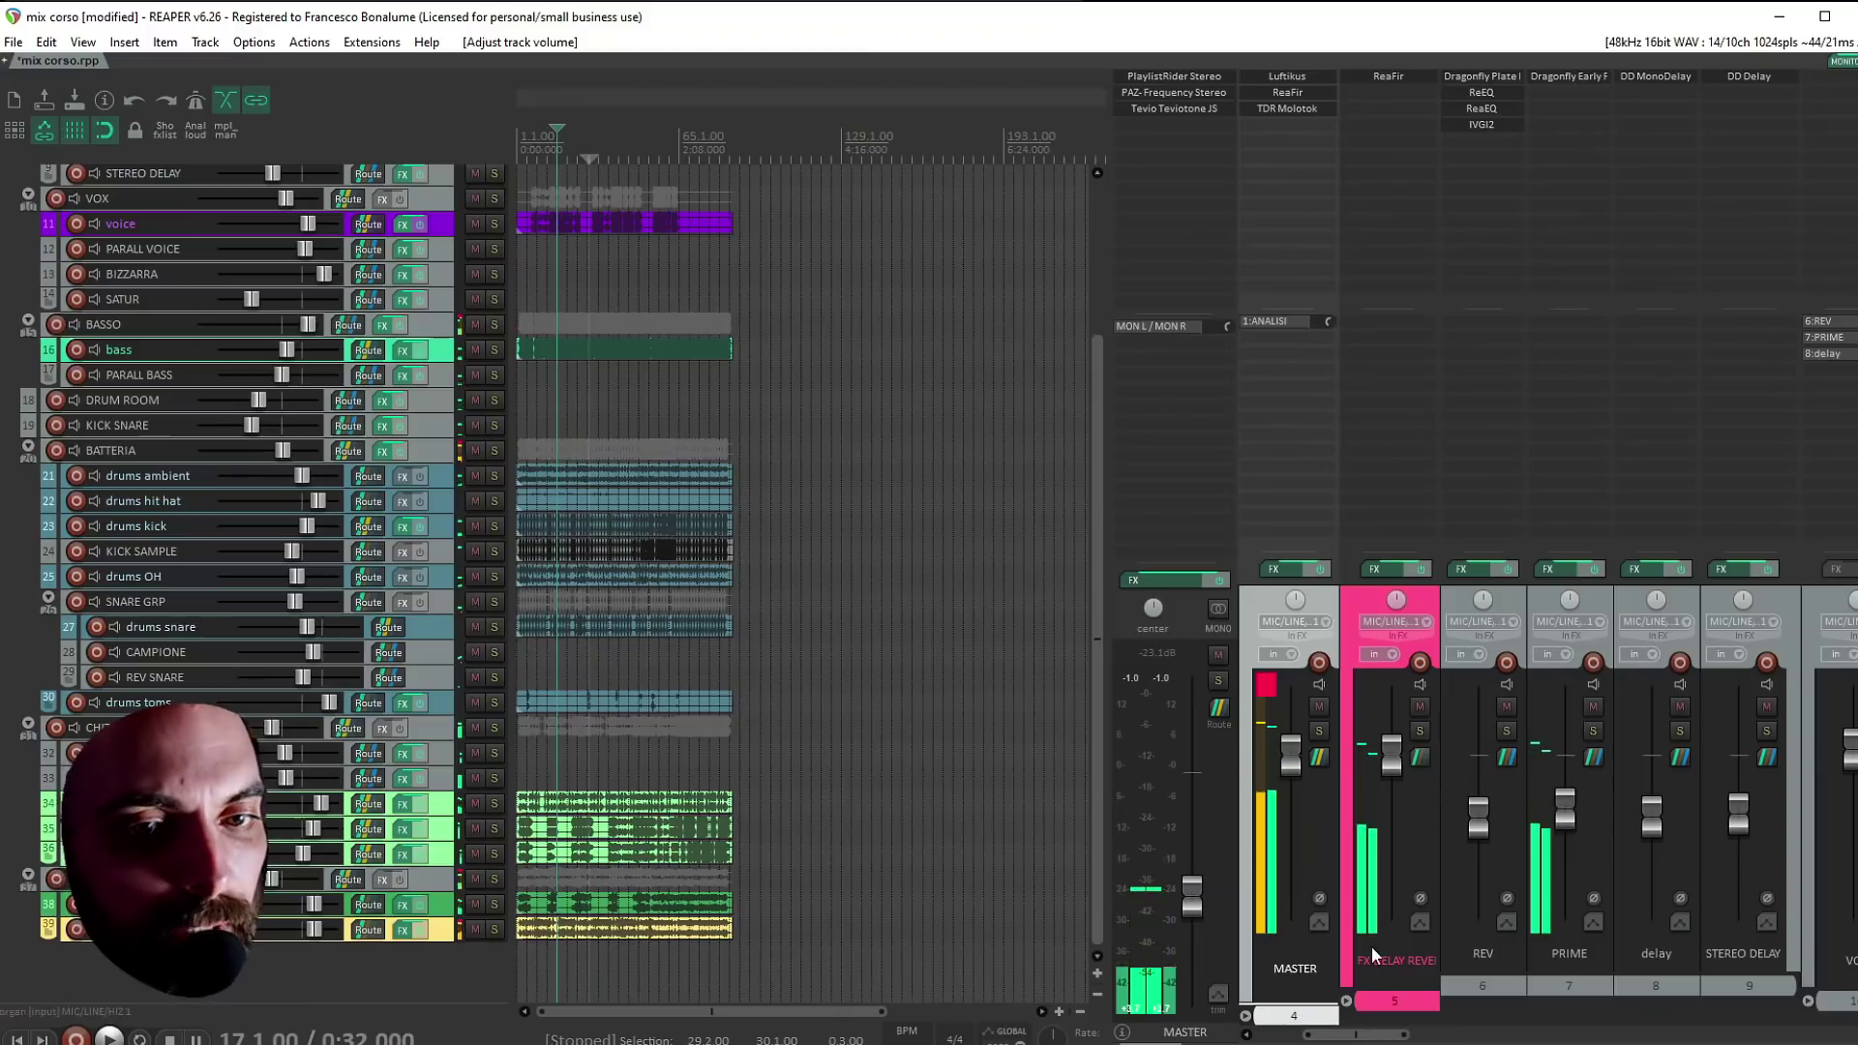
Reset the master output volume to 0.00 dB and start playing the mix
double_click(1194, 896)
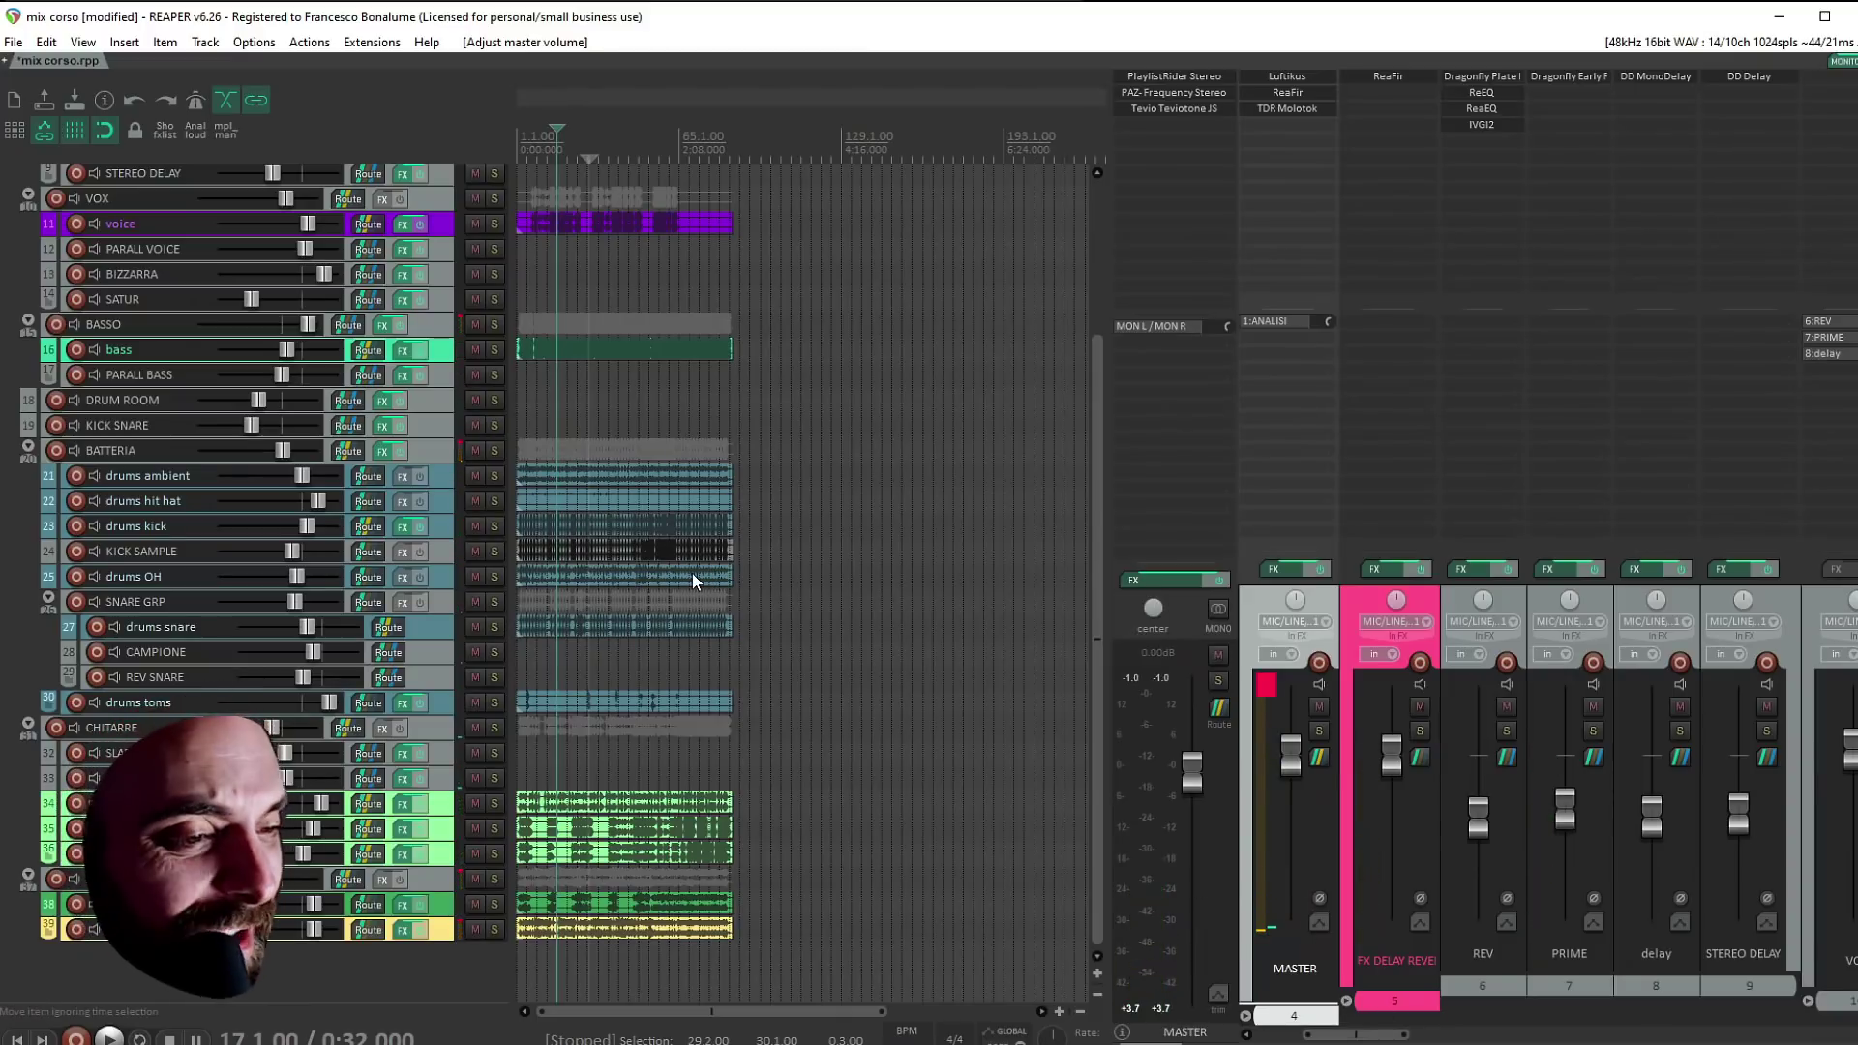
key(space)
scroll(699, 572, up, 5)
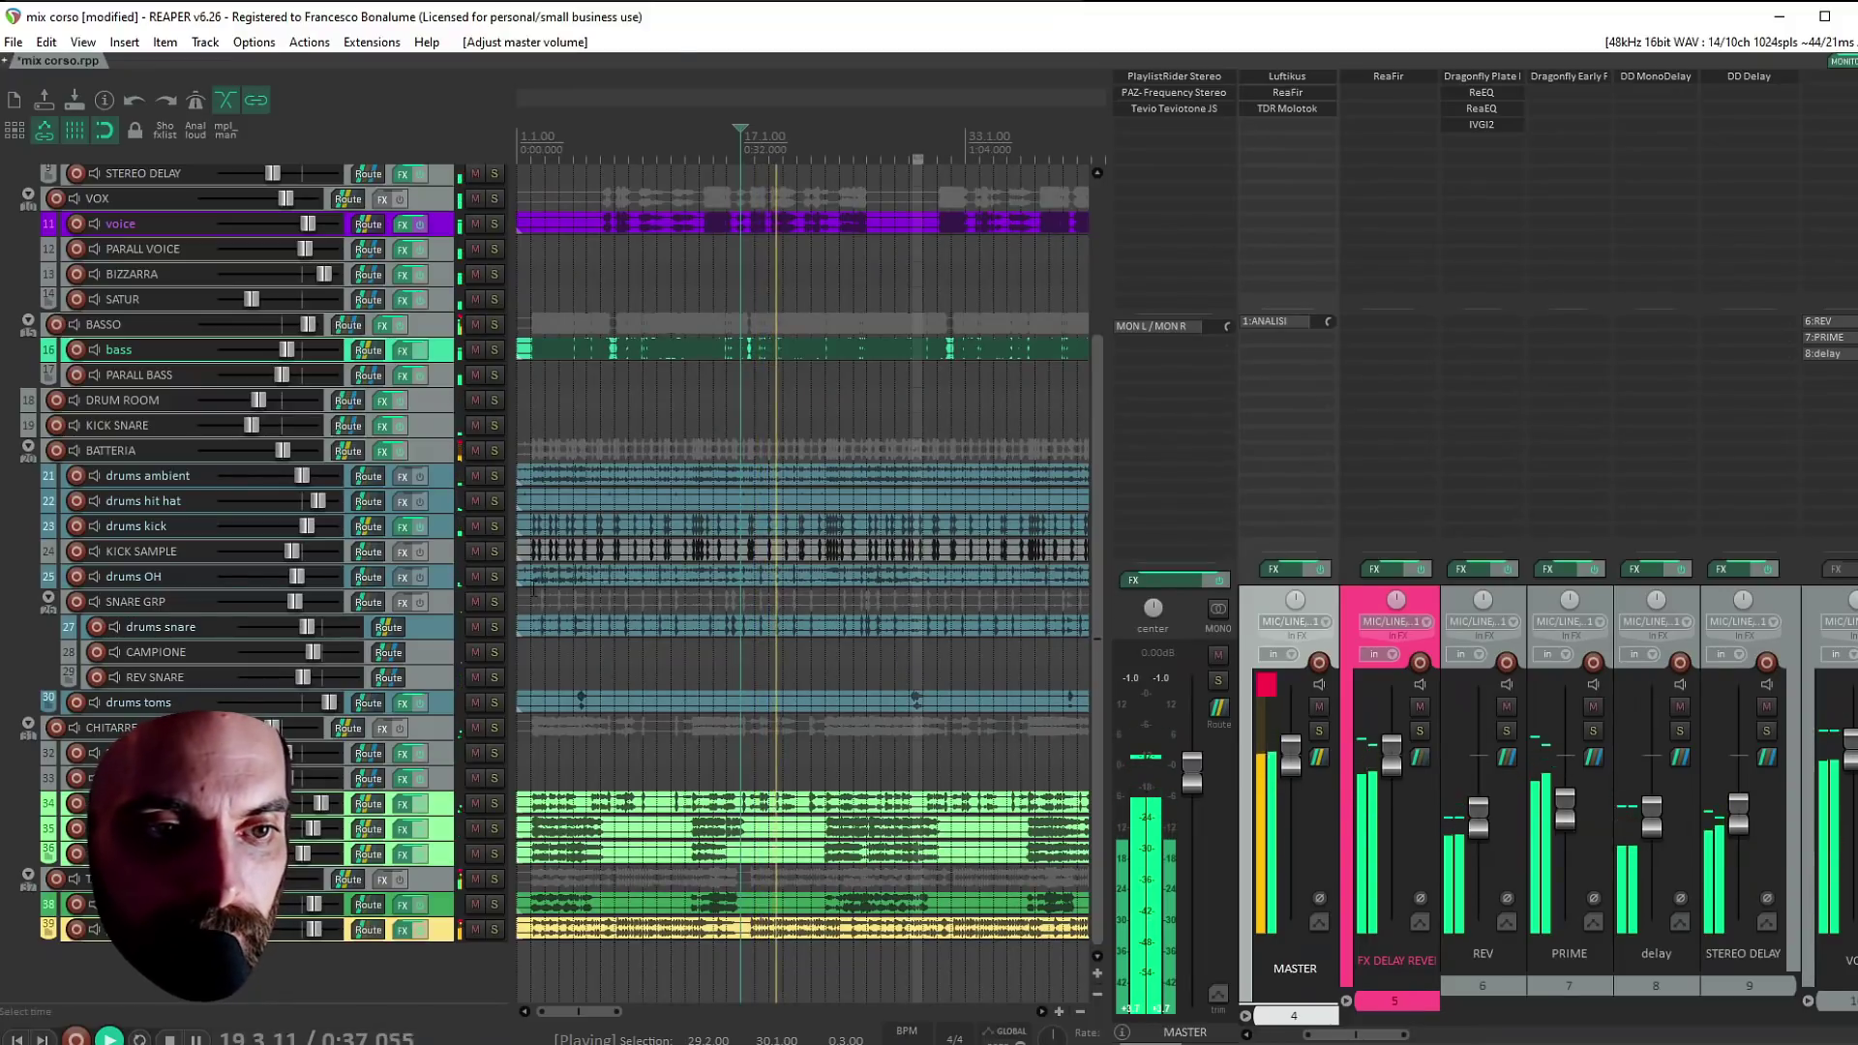
Audition the SNARE GRP folder and the REV SNARE track in solo, stop playback and clear the solo
click(494, 602)
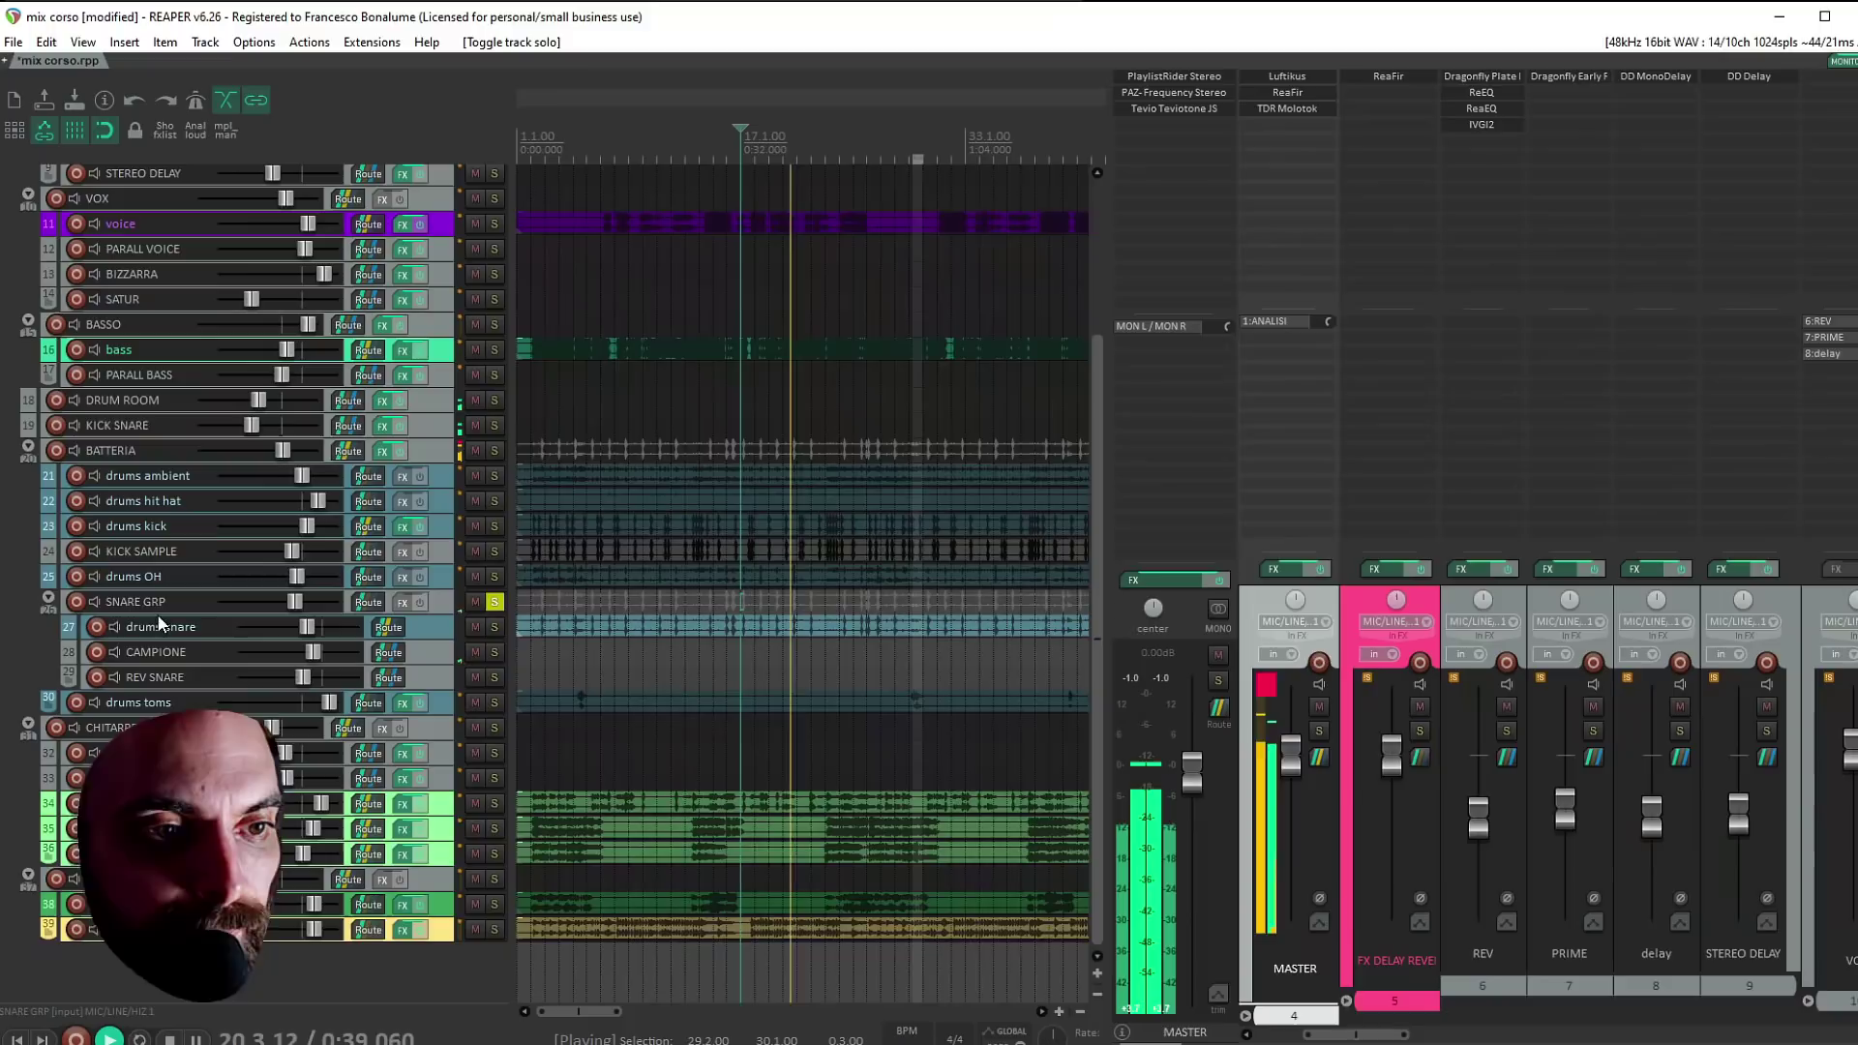
click(138, 601)
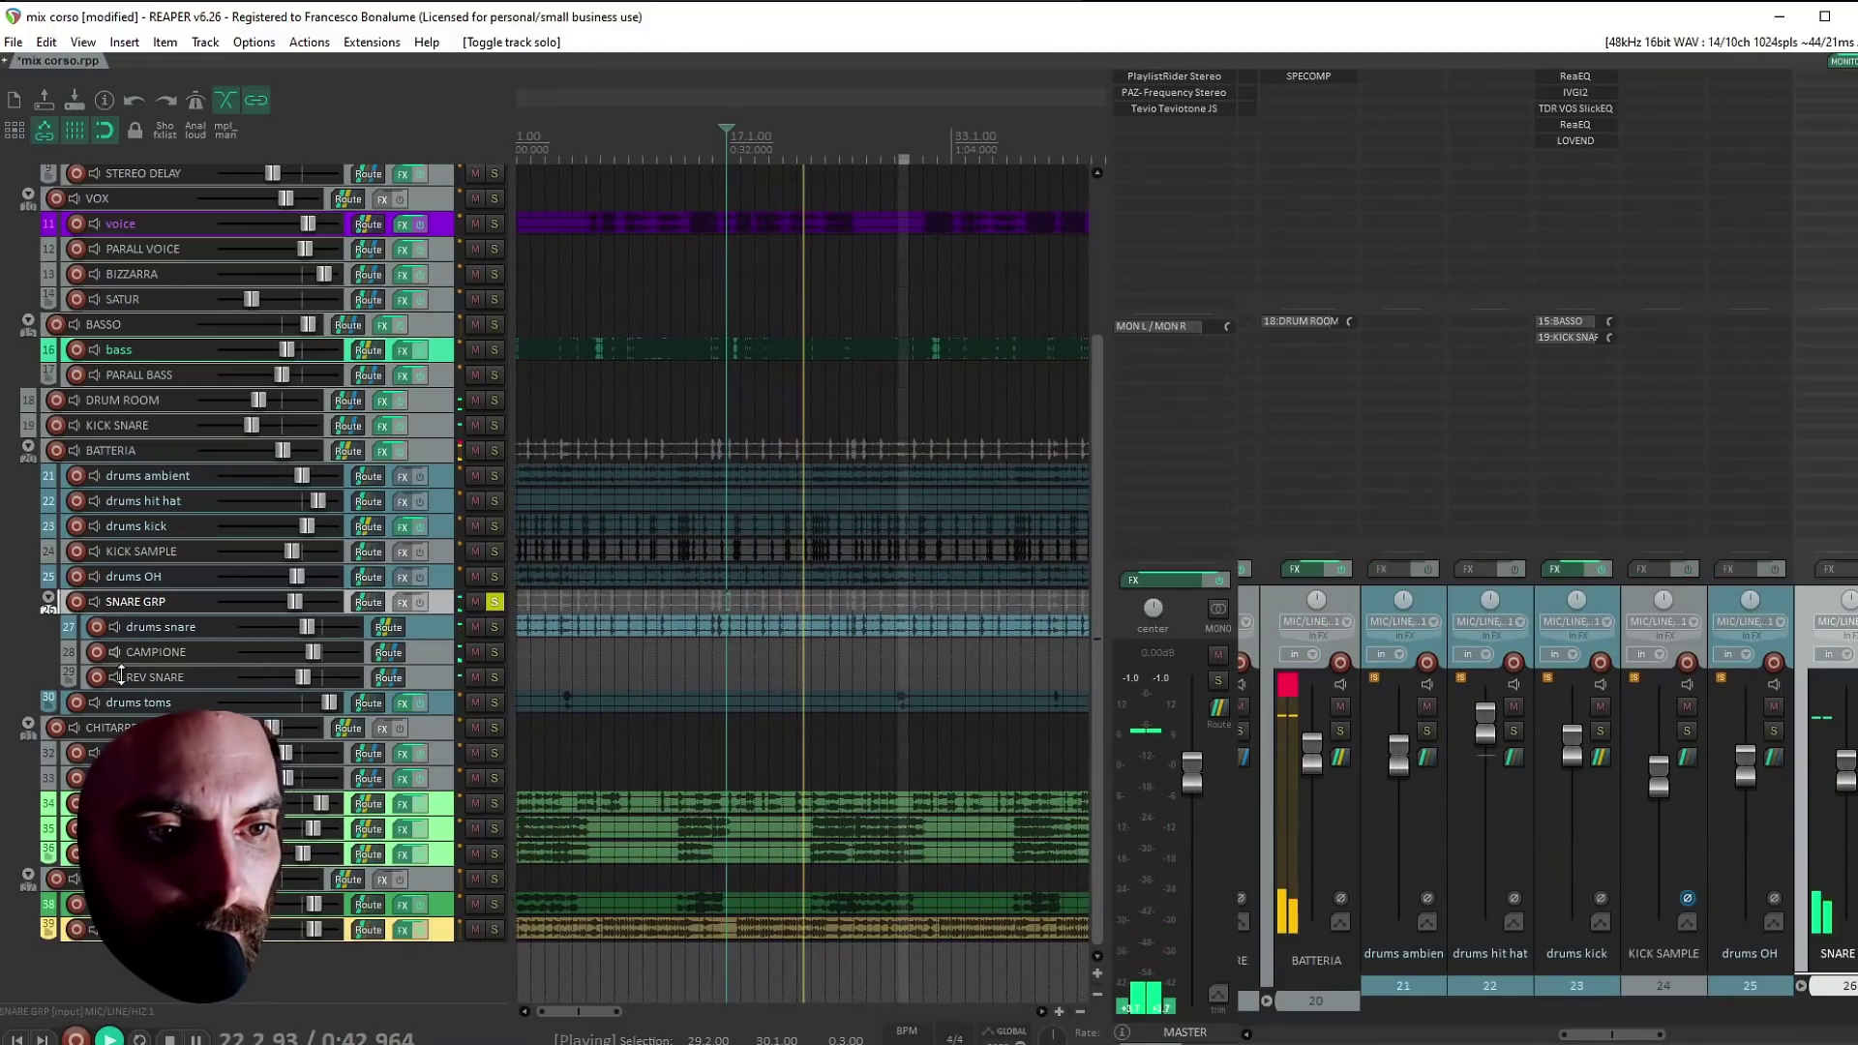
ctrl+click(494, 677)
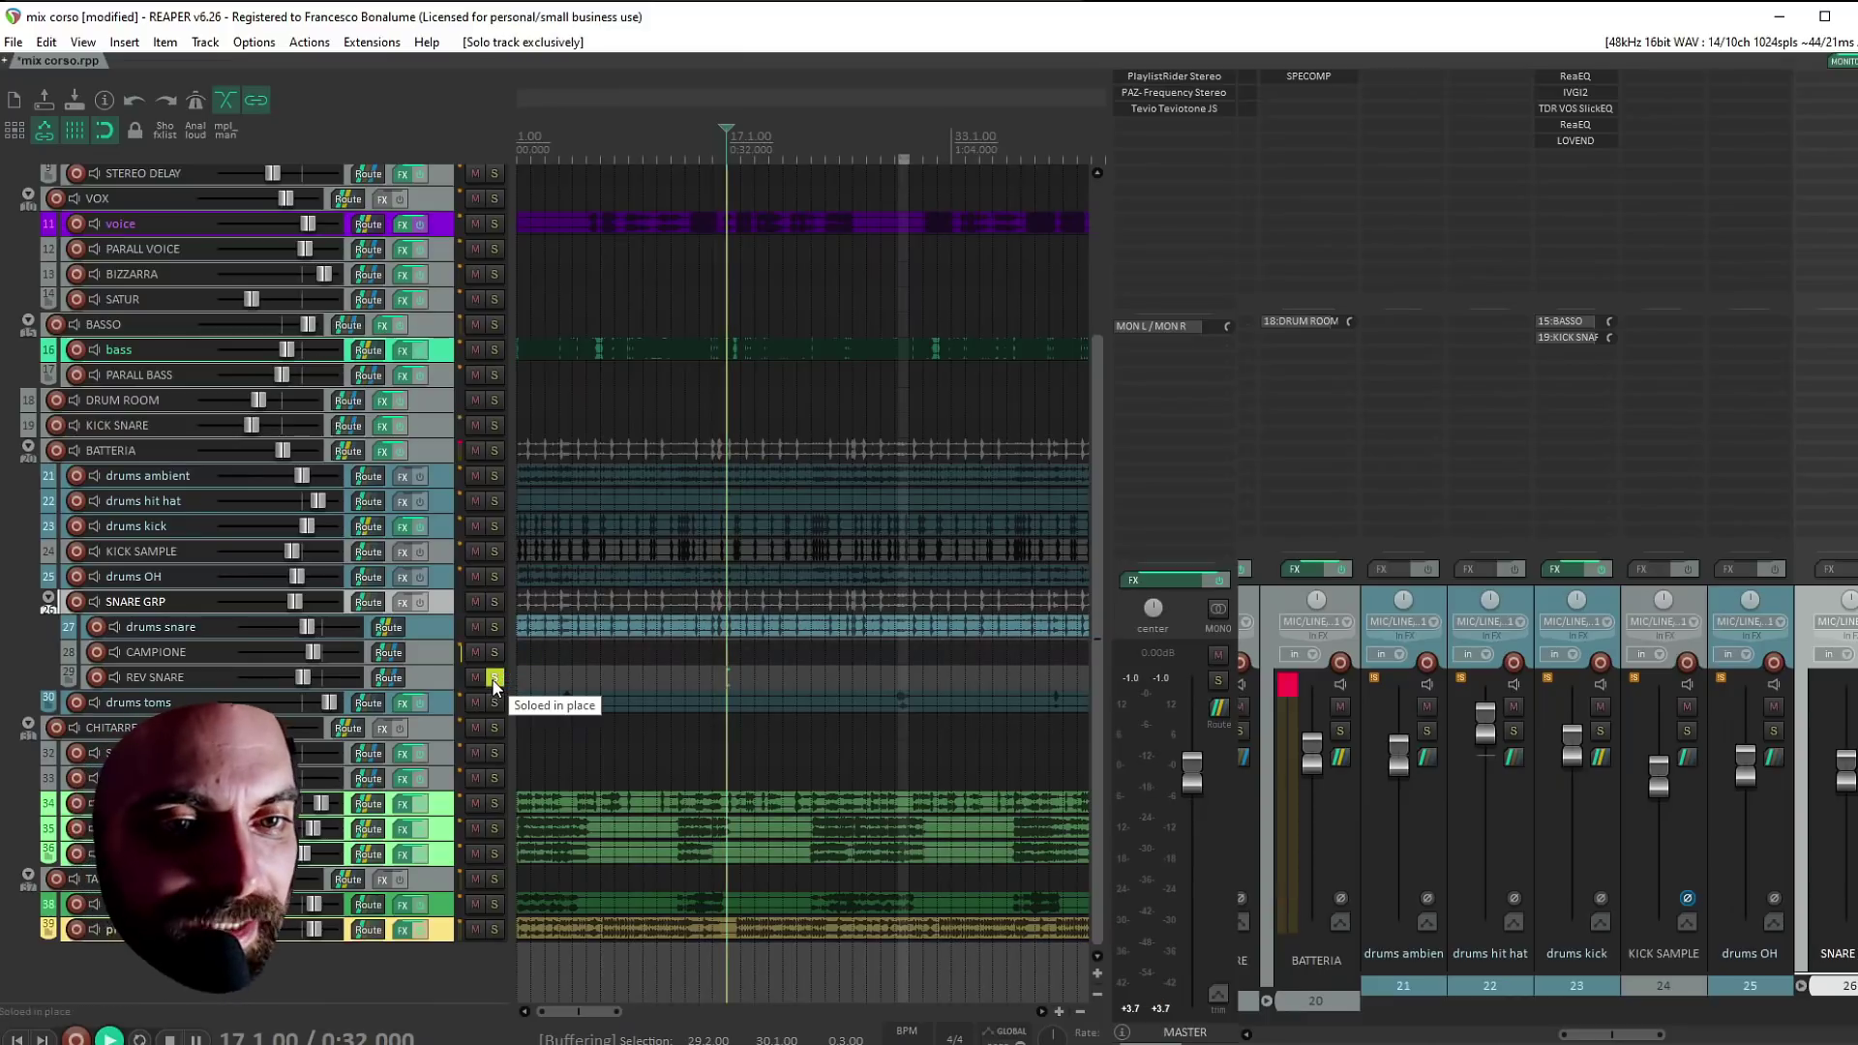
key(space)
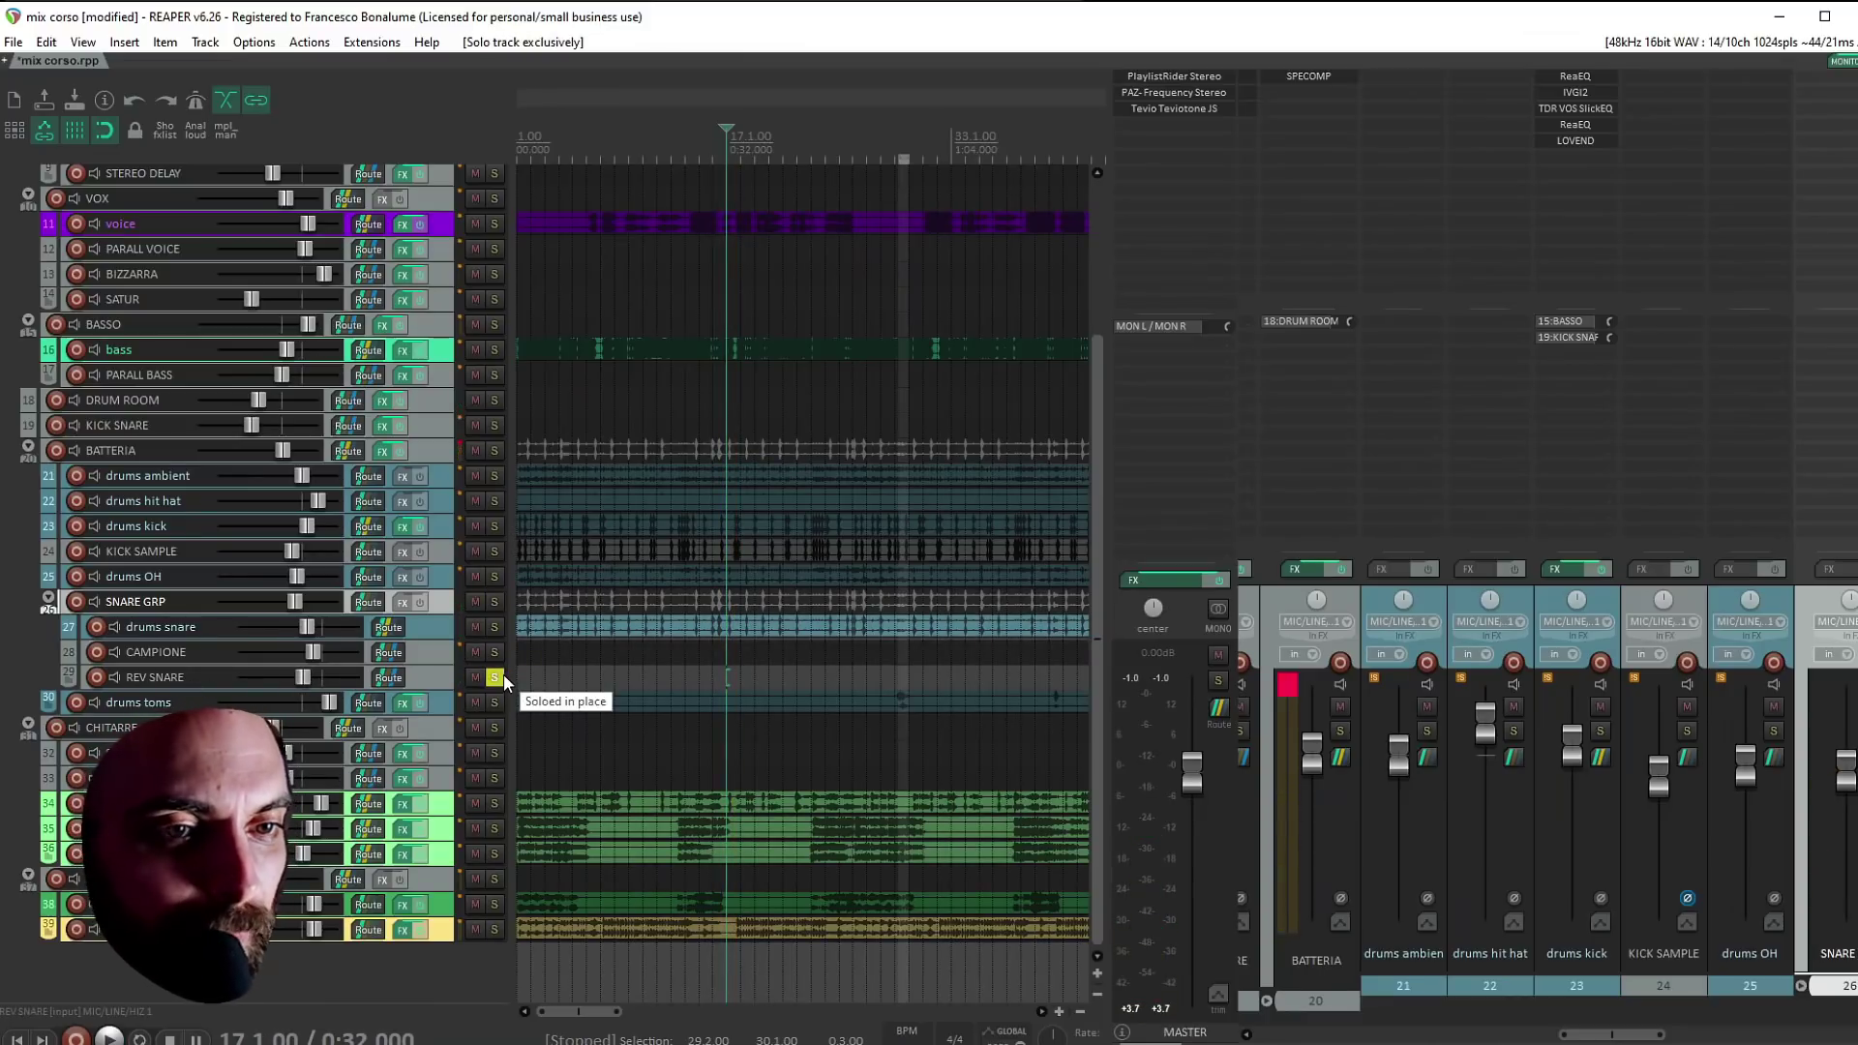
click(497, 676)
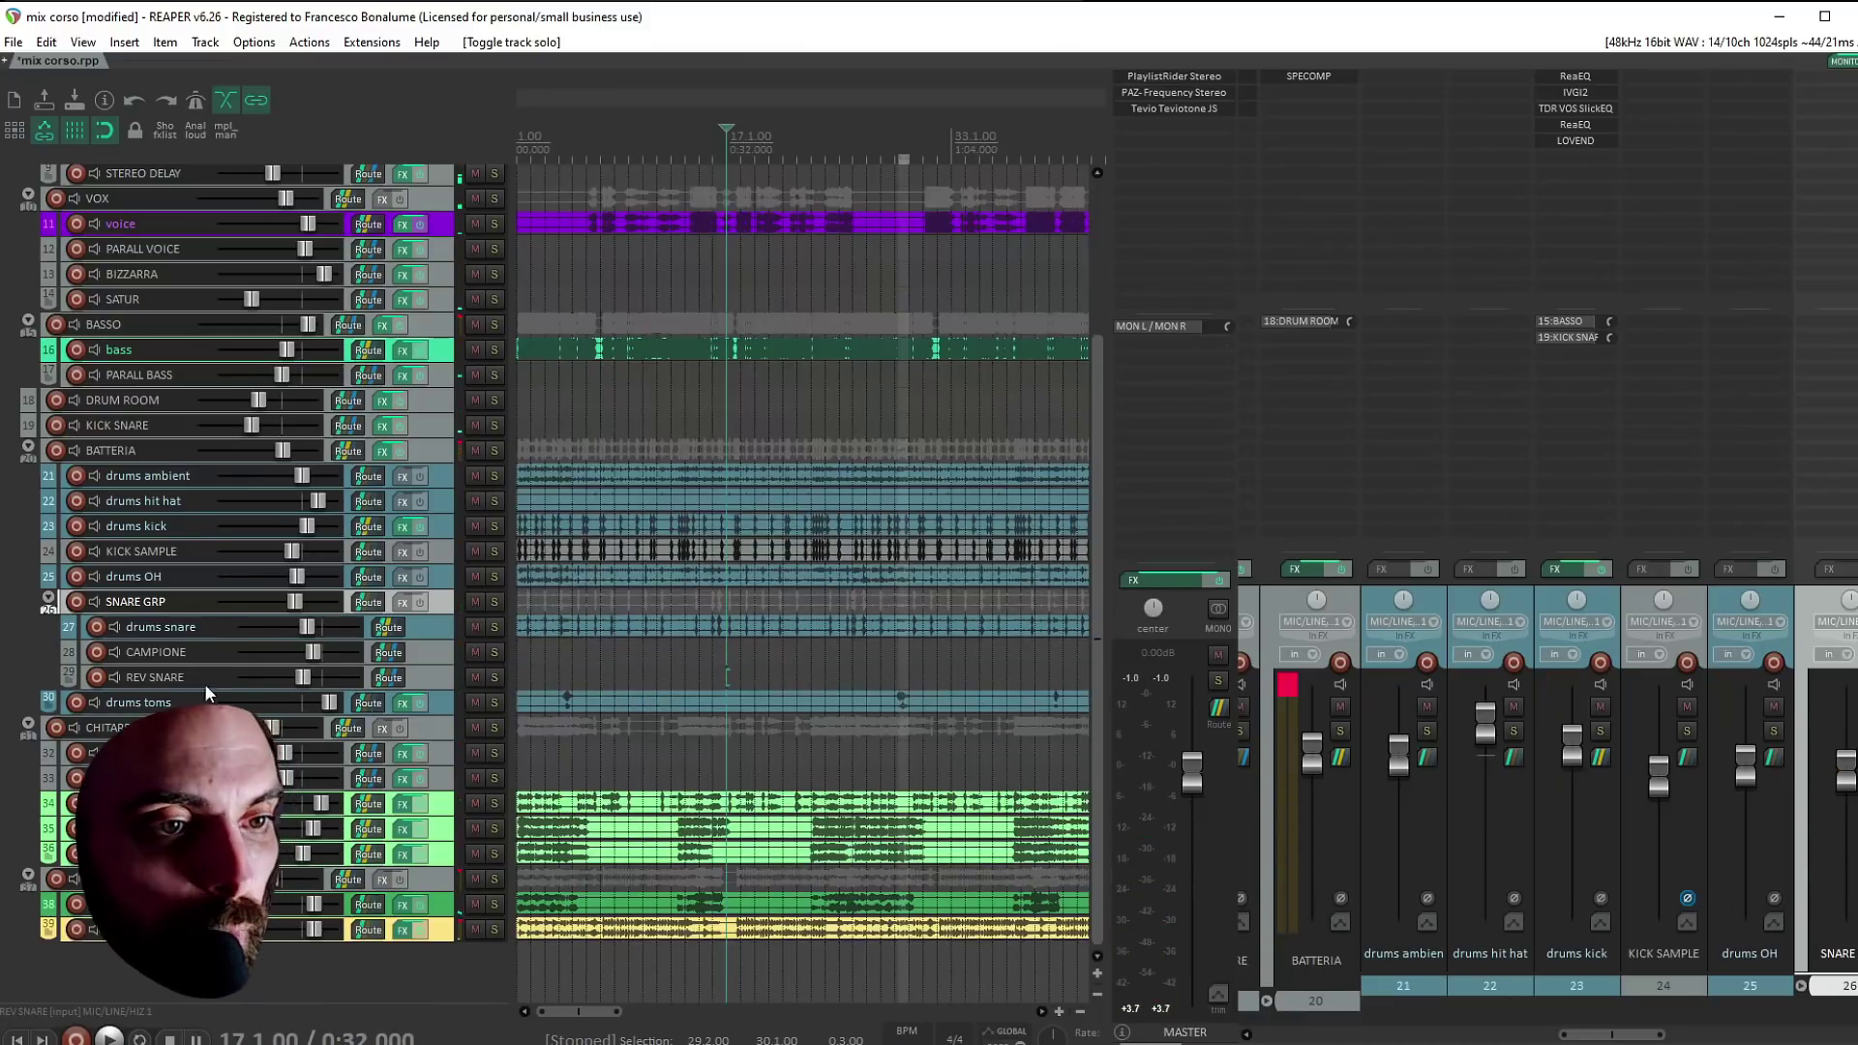
Add a new track below REV SNARE inside the snare group and name it SNARE VERB LONG
click(154, 674)
key(ctrl+t)
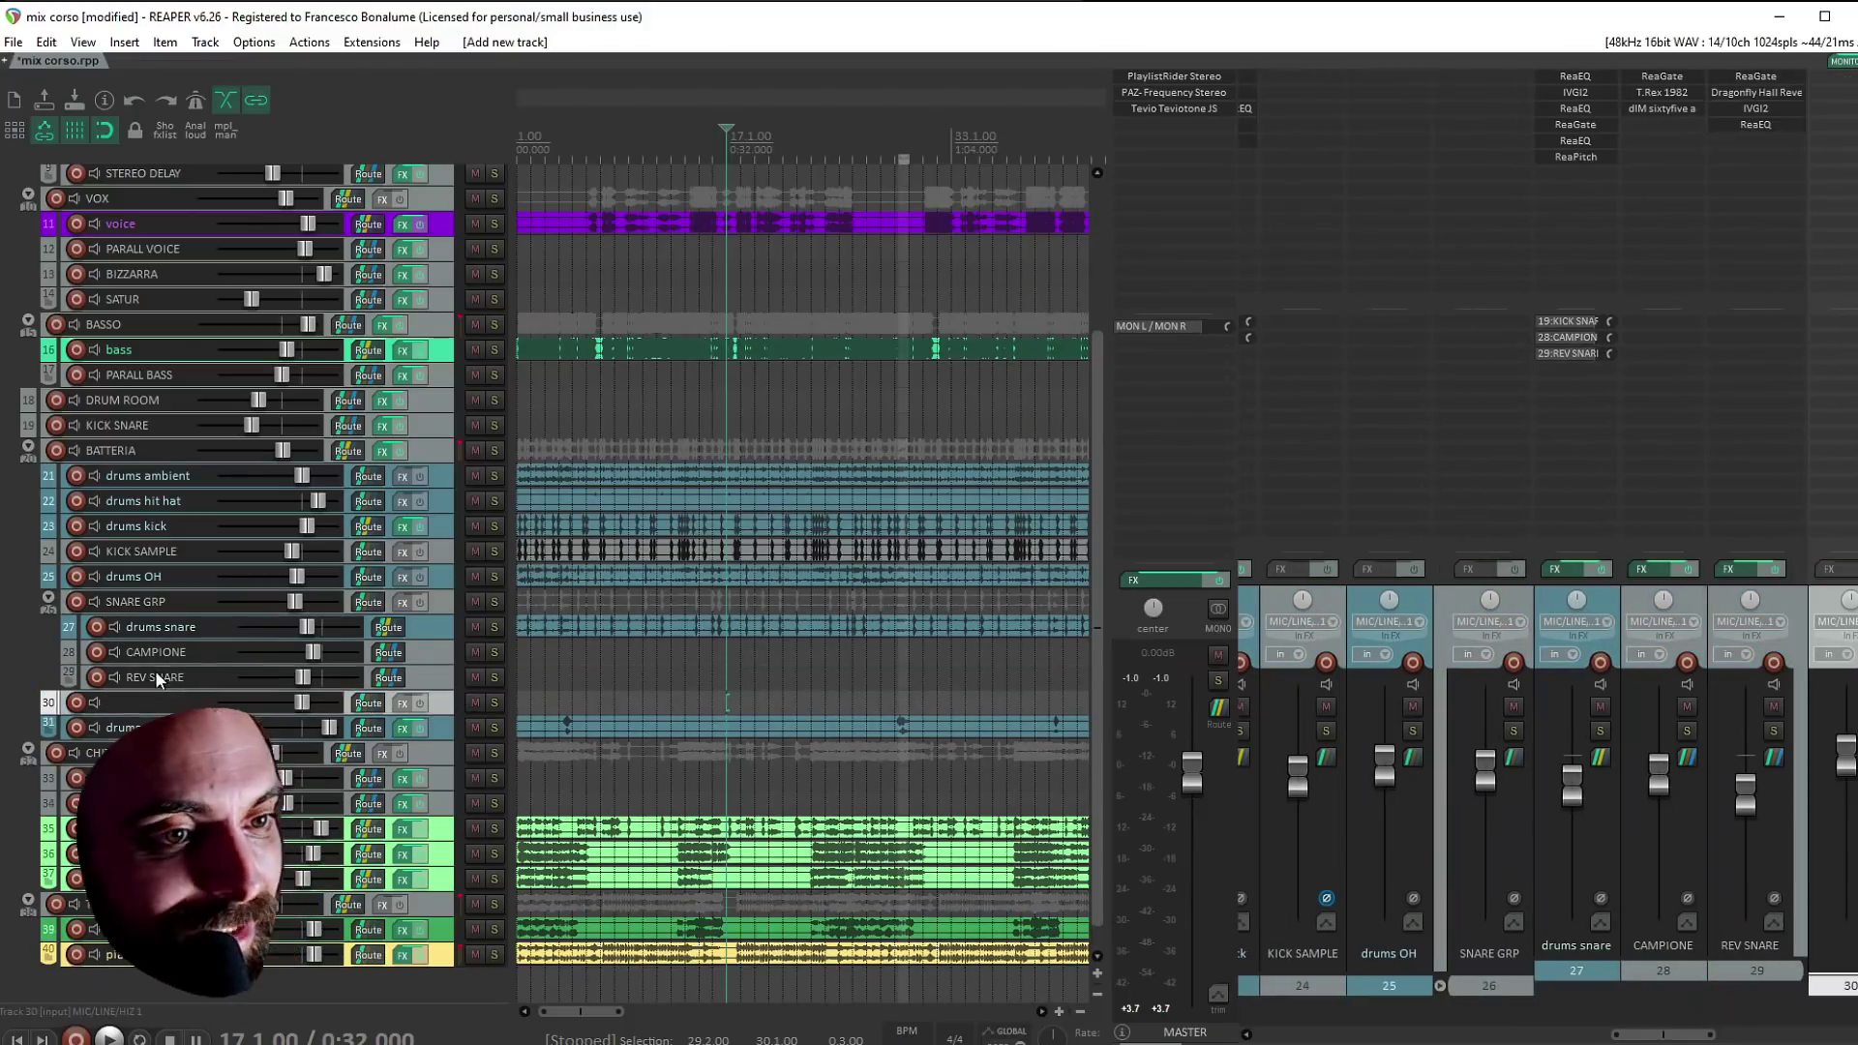
drag(131, 695, 136, 687)
double_click(139, 702)
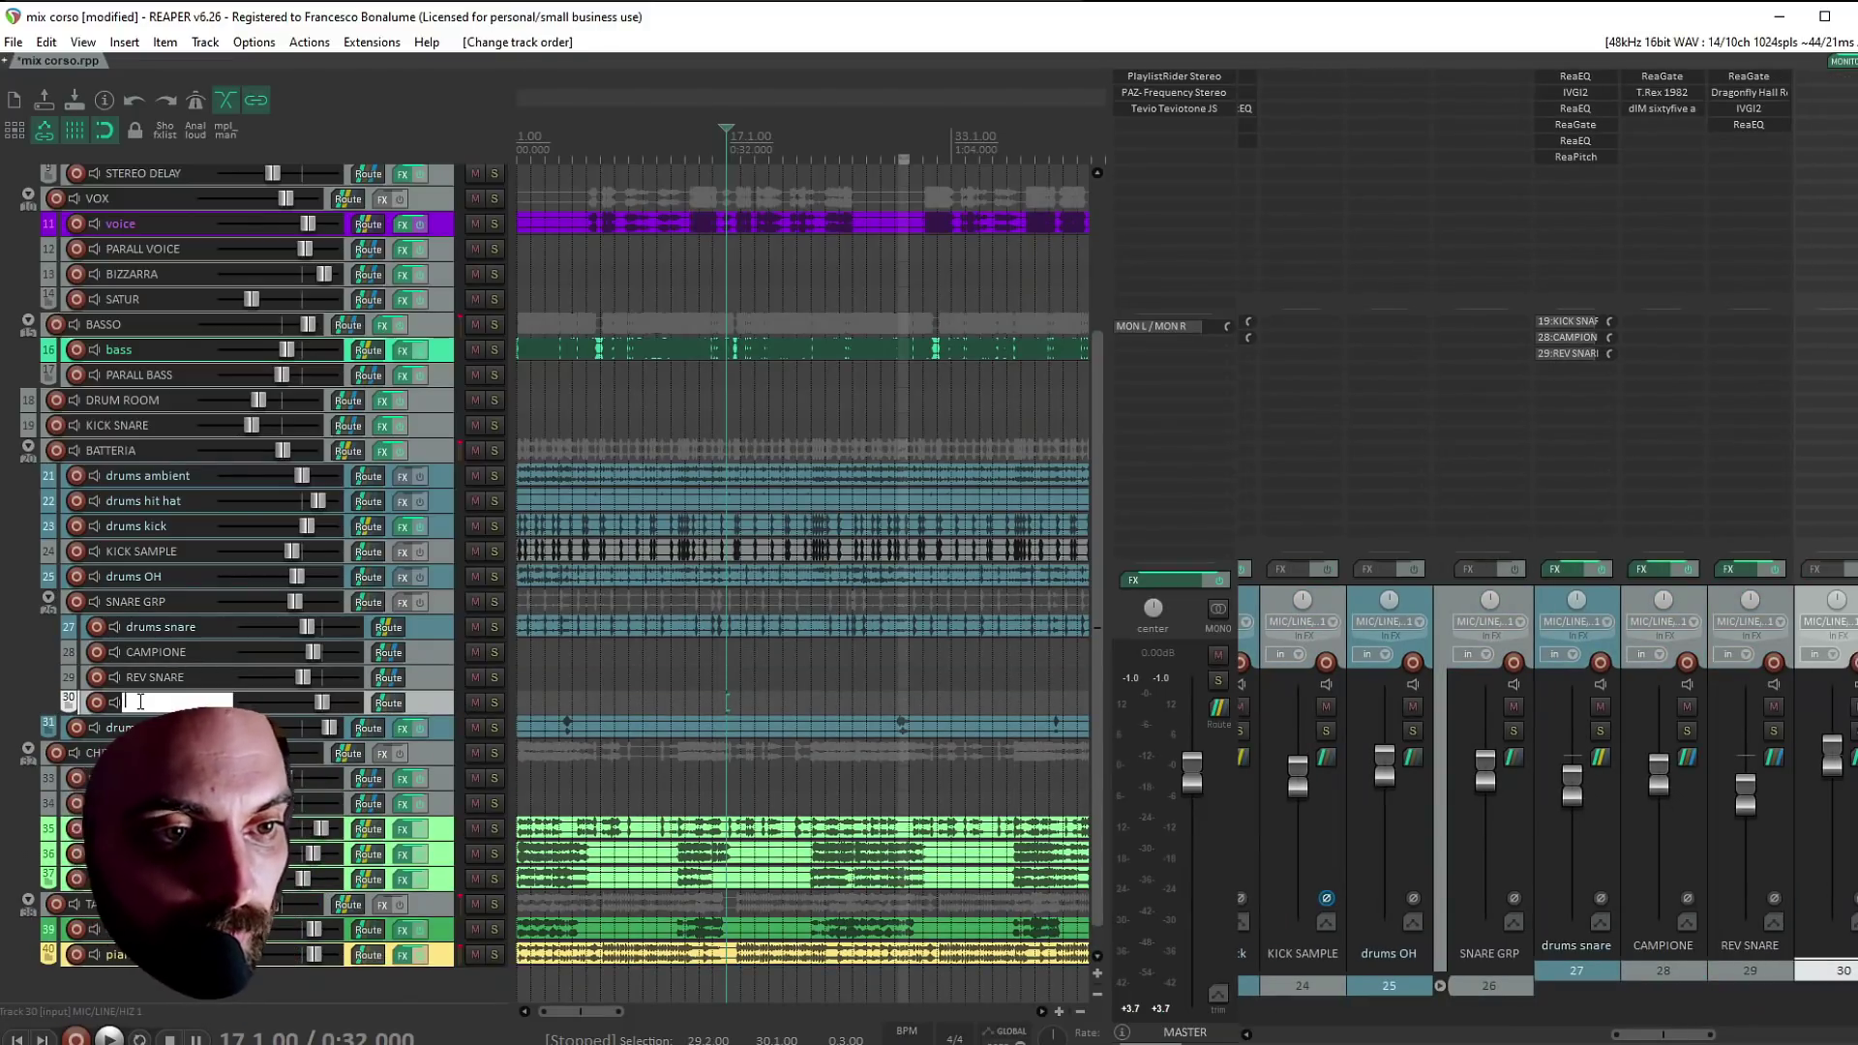
text(SNARE VERB LONG)
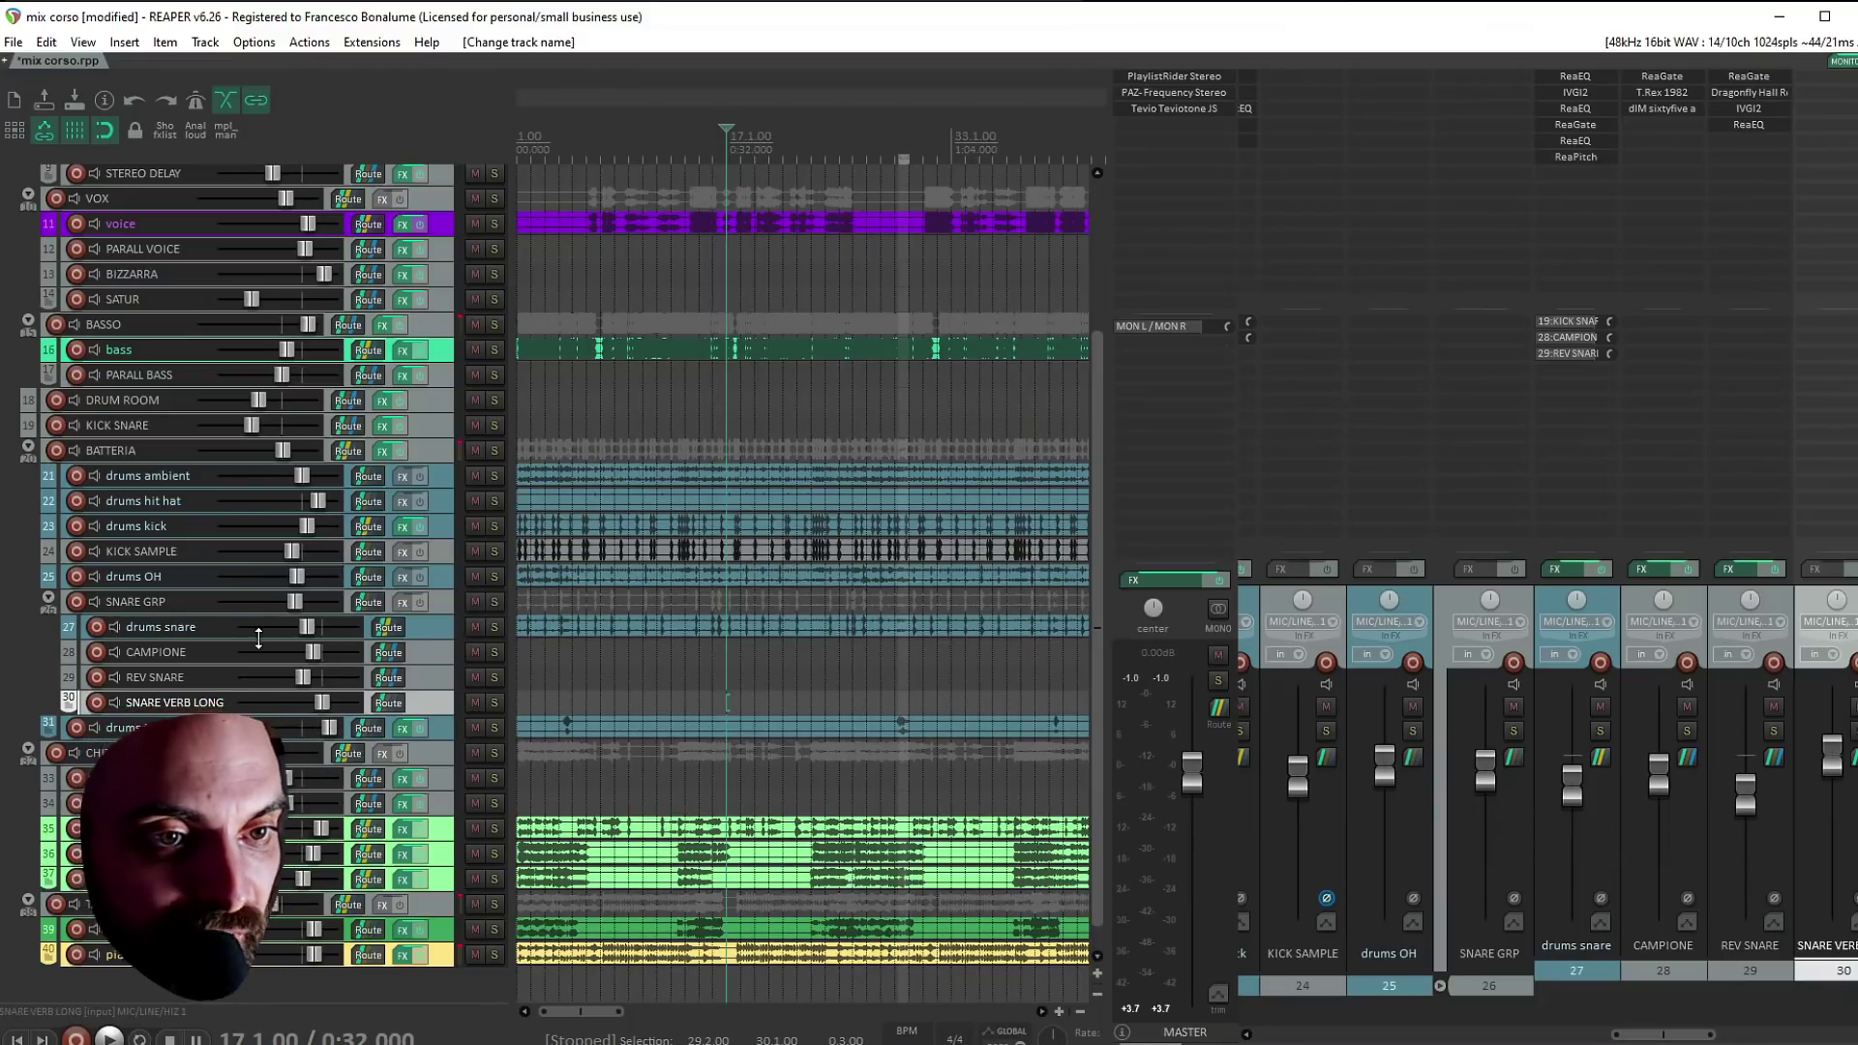
Solo SNARE VERB LONG, insert Dragonfly Hall Reverb on it and start playback
ctrl+click(494, 703)
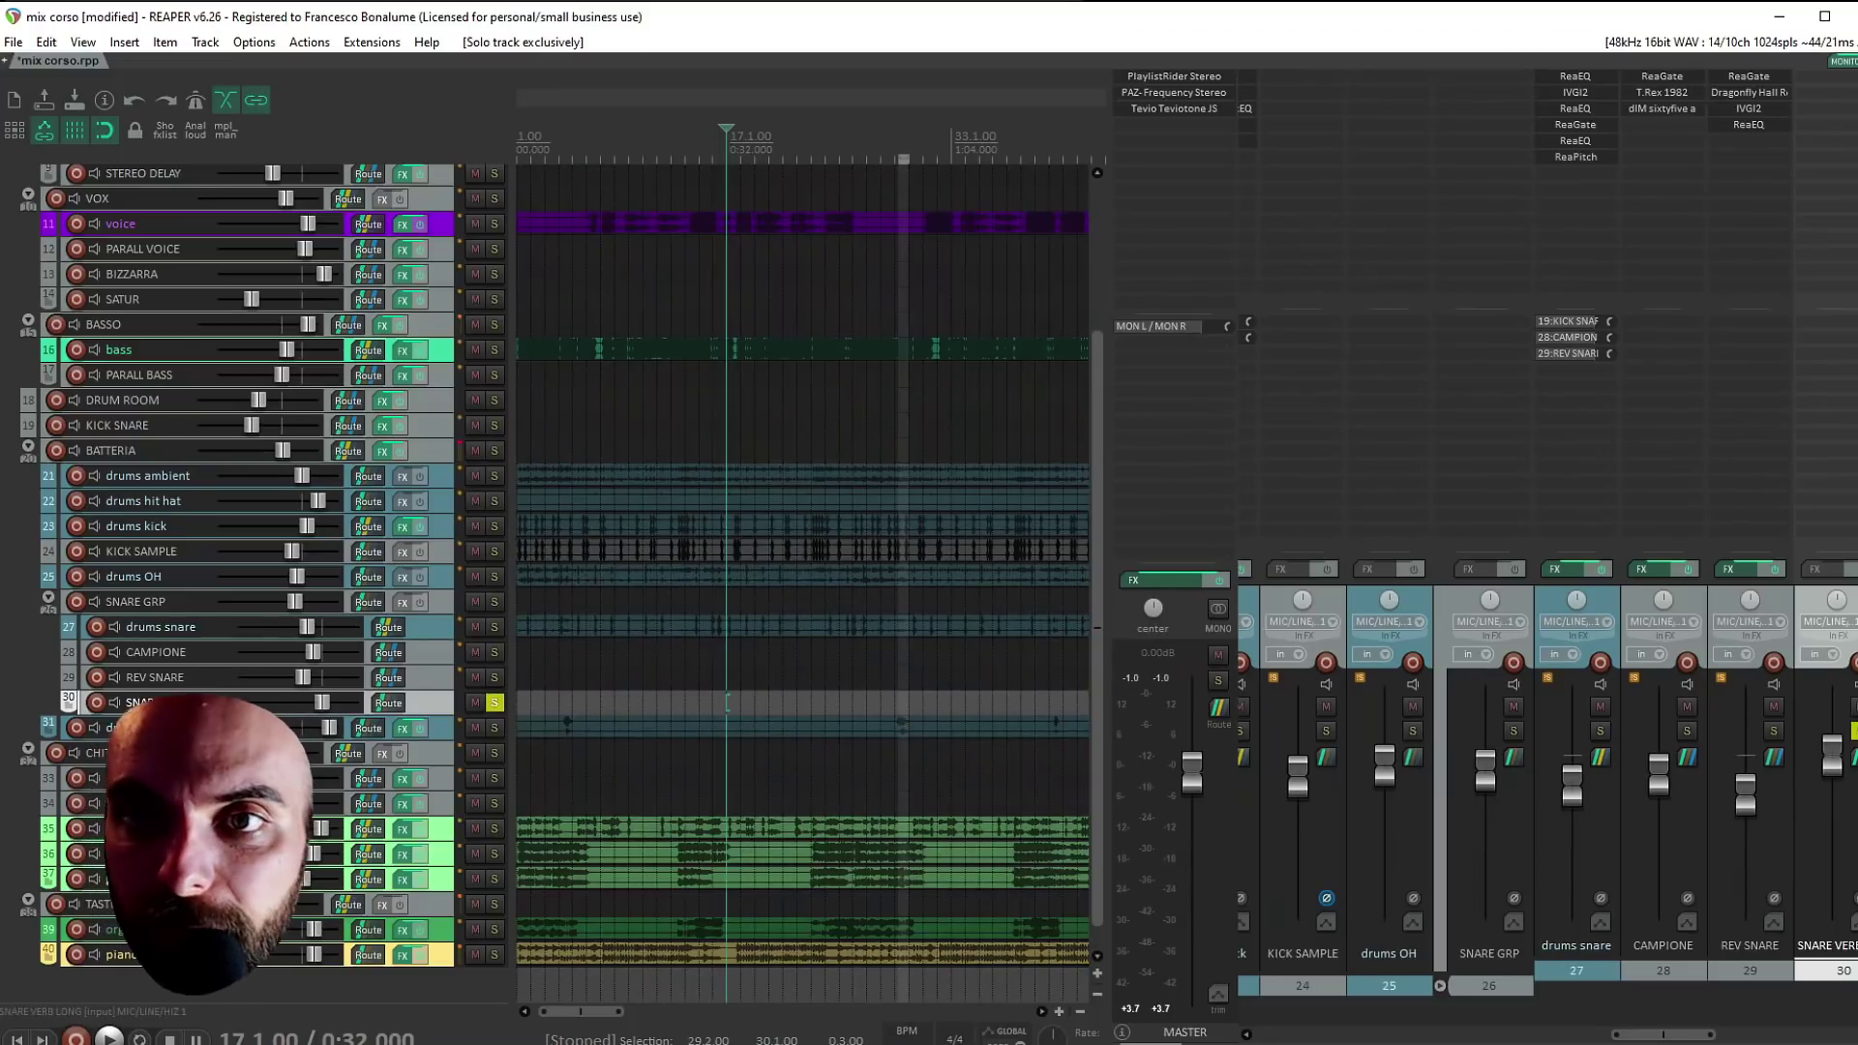
double_click(1841, 94)
text(drago)
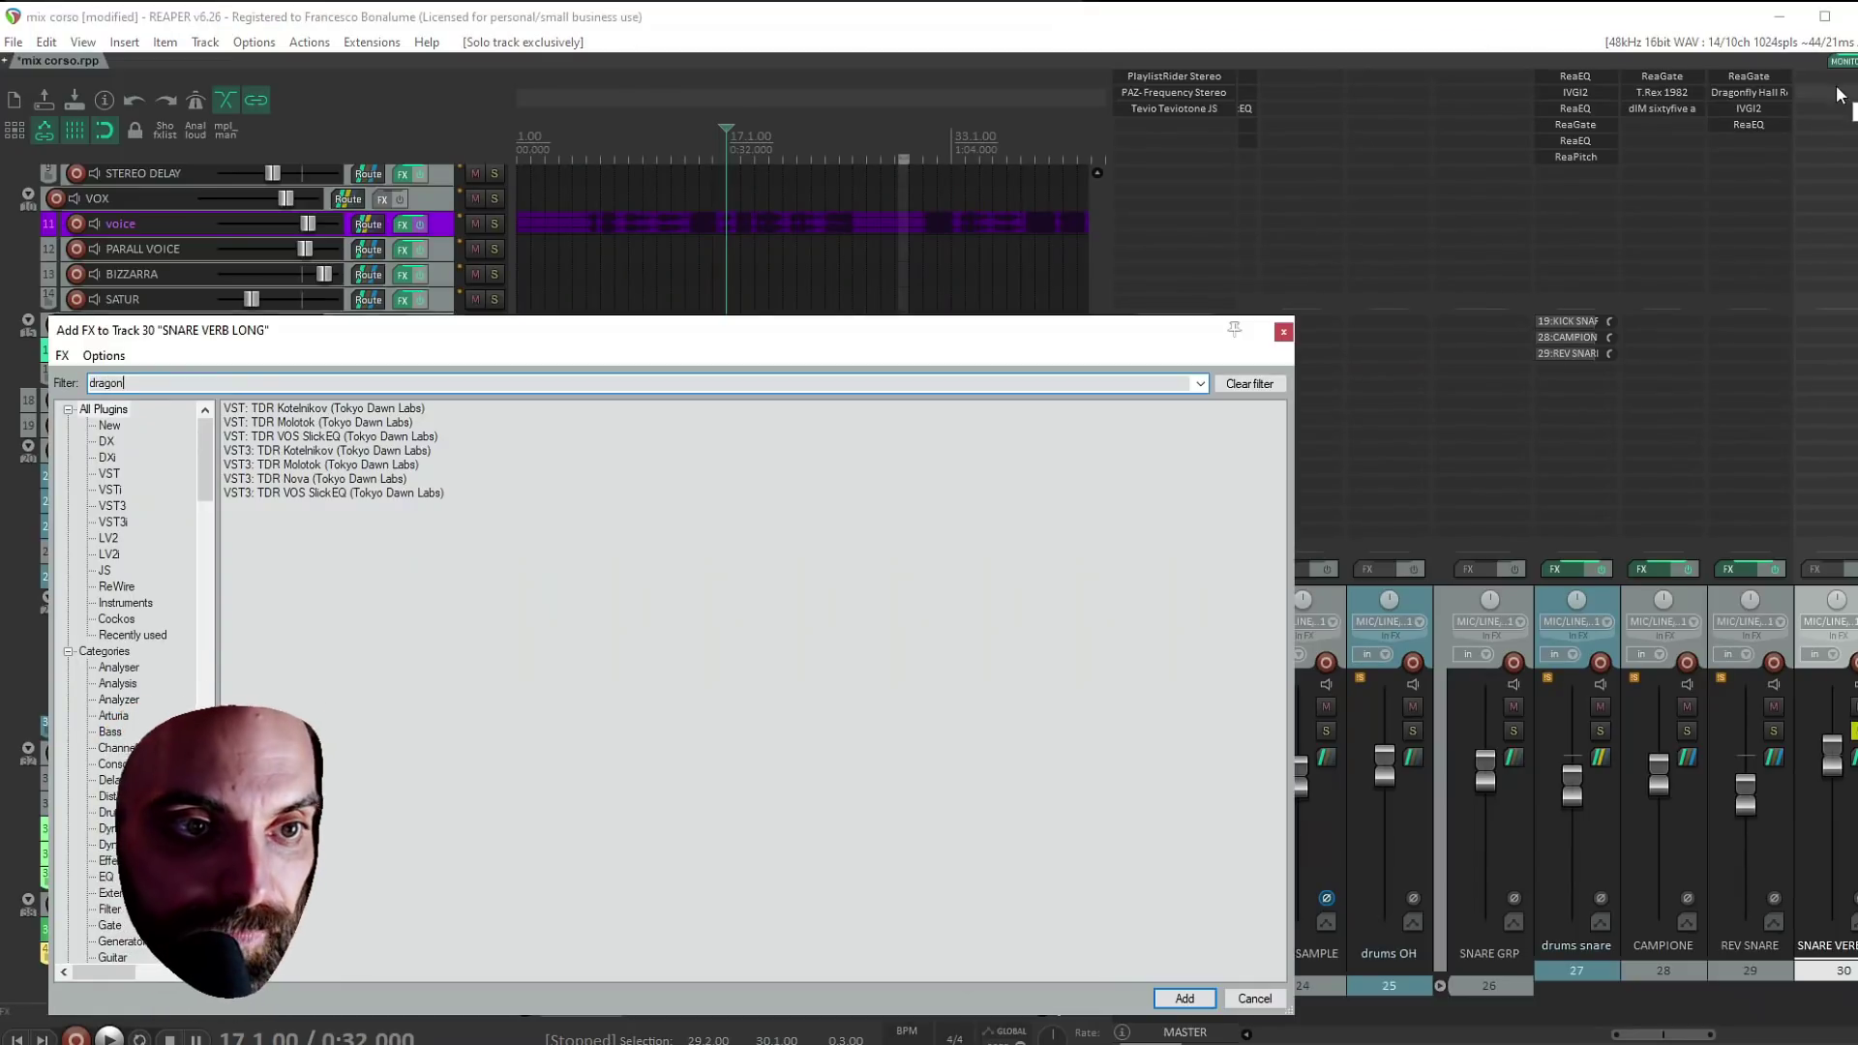
text(n)
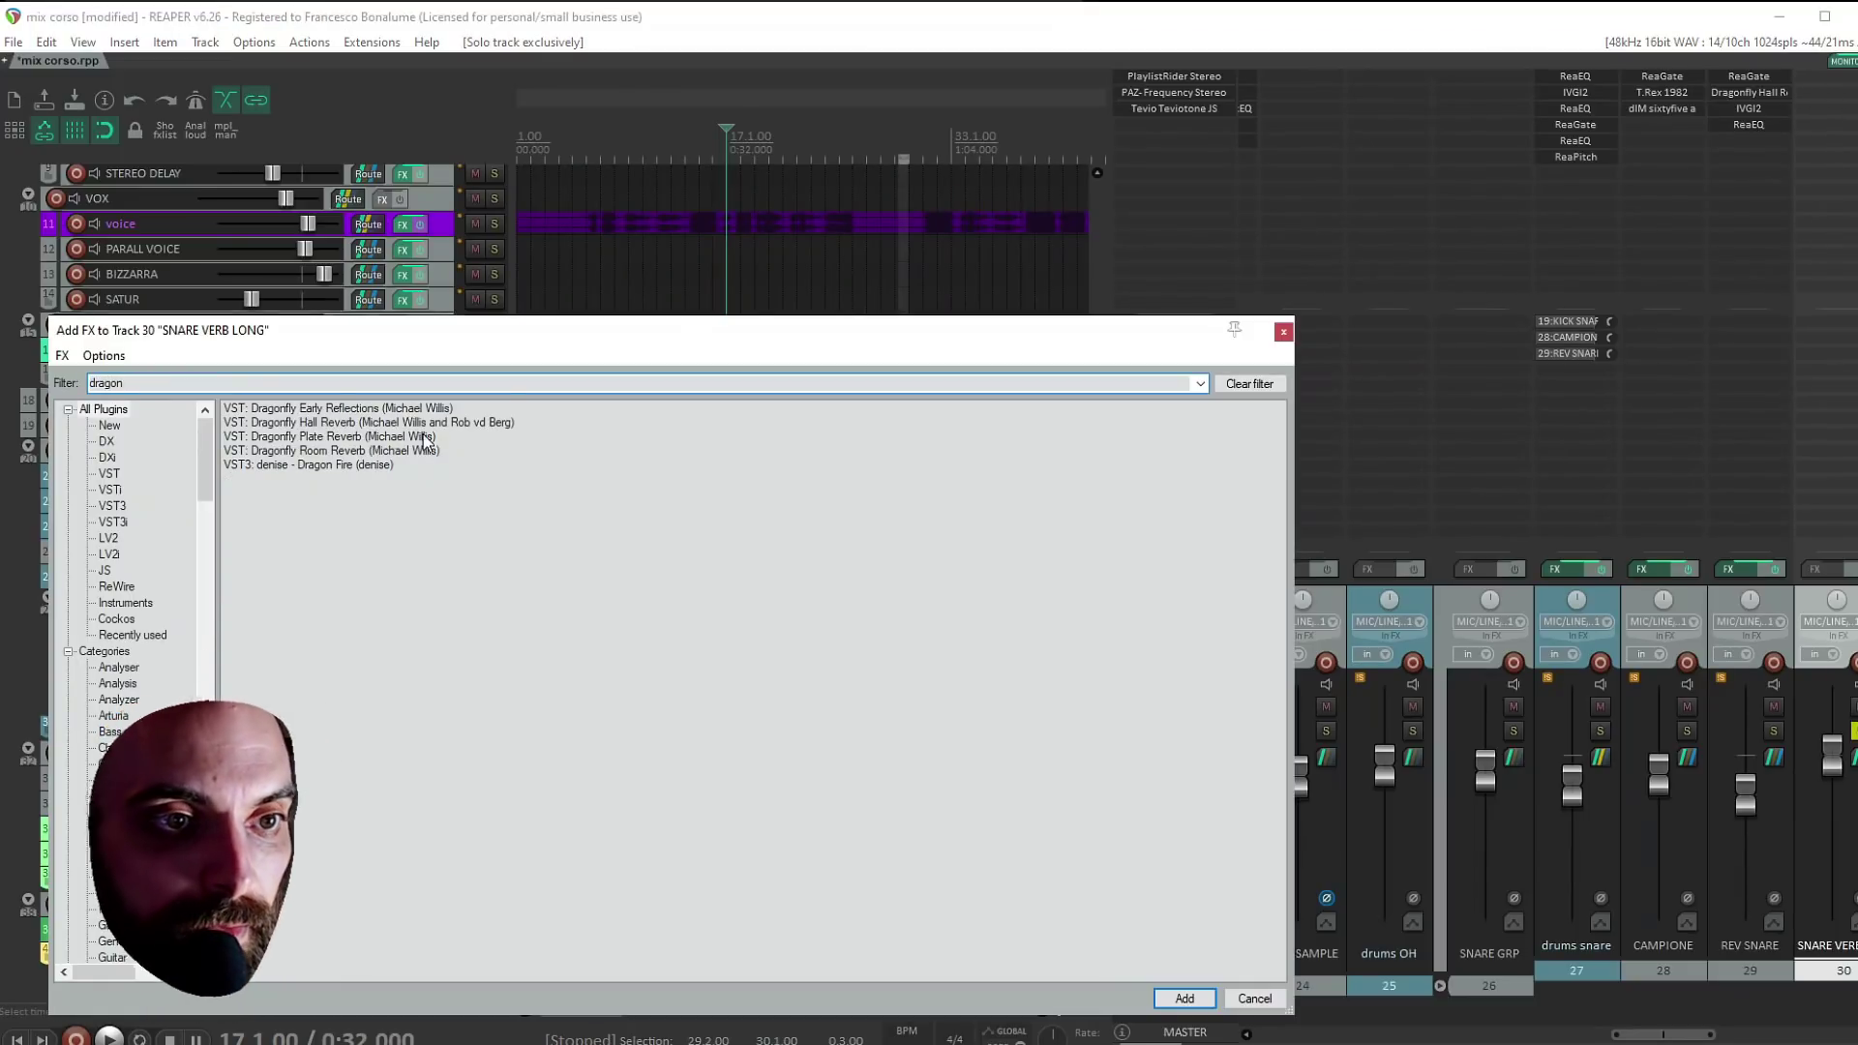
double_click(341, 423)
key(space)
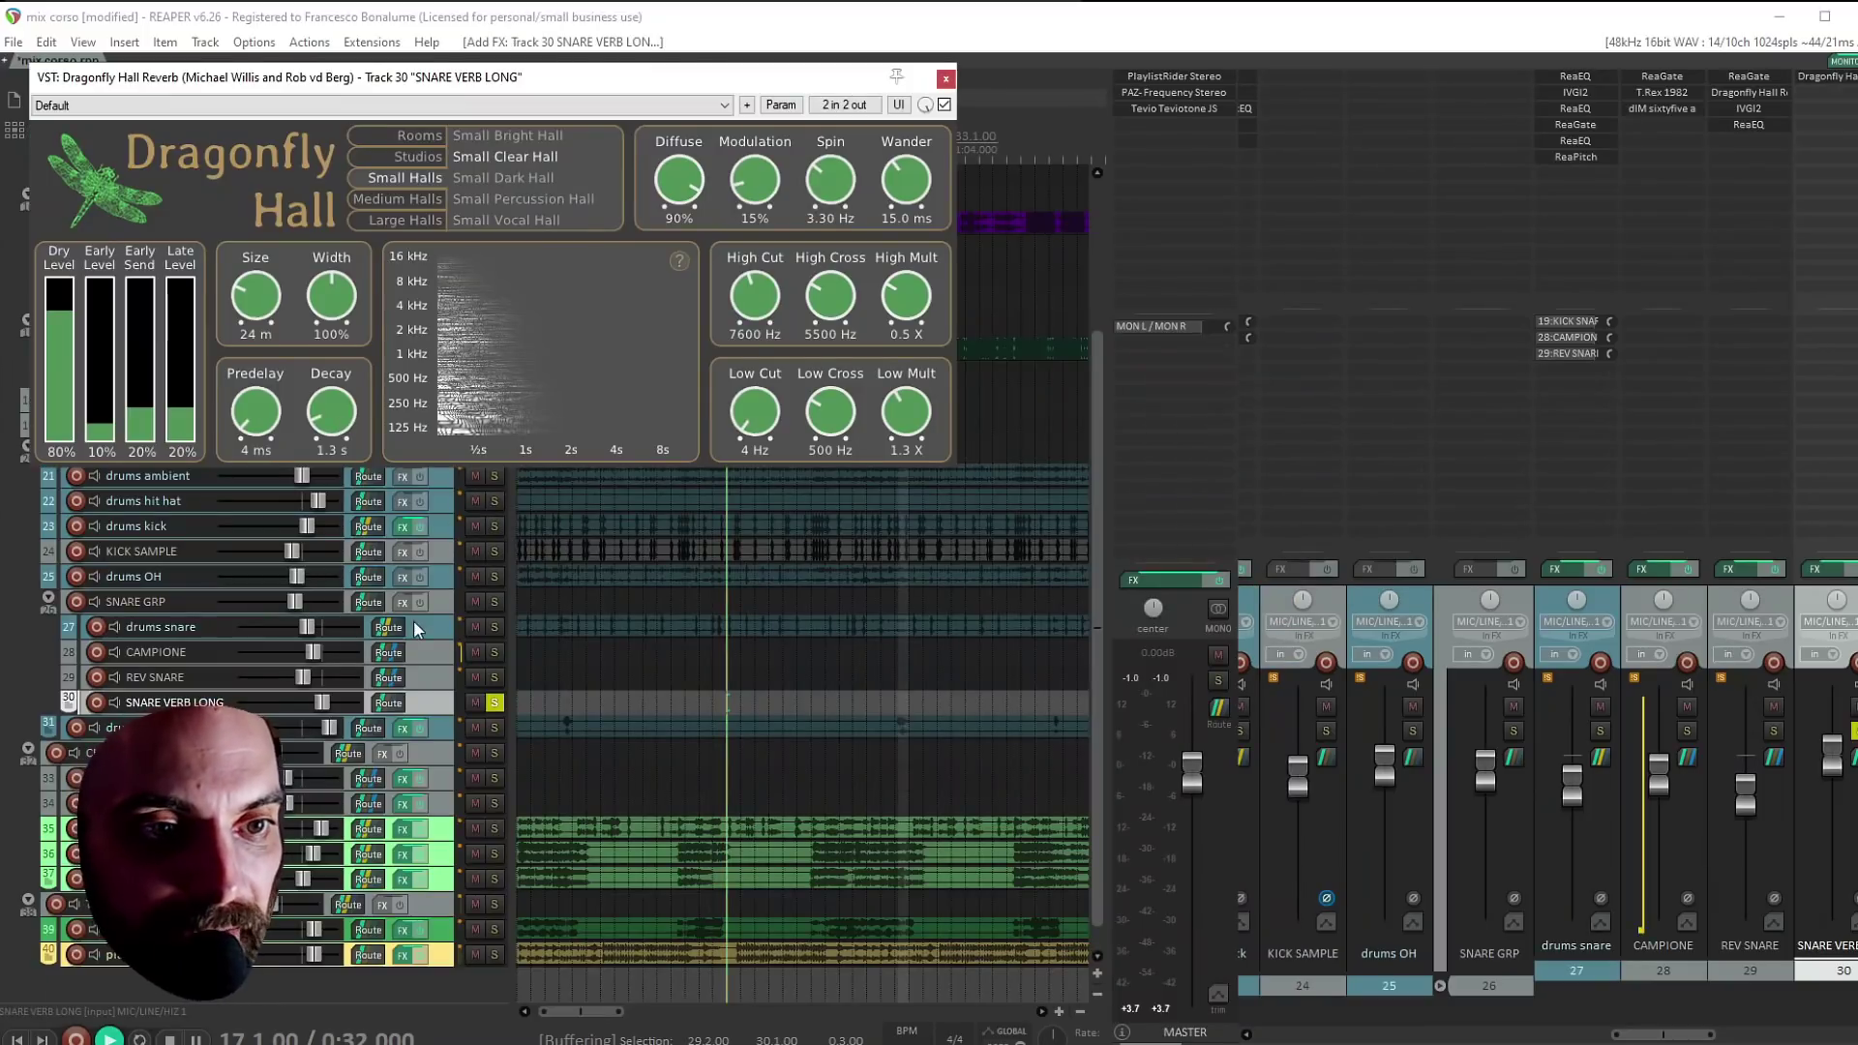
Create a send from drums snare to SNARE VERB LONG and set the hall reverb's dry level to 0%
click(386, 626)
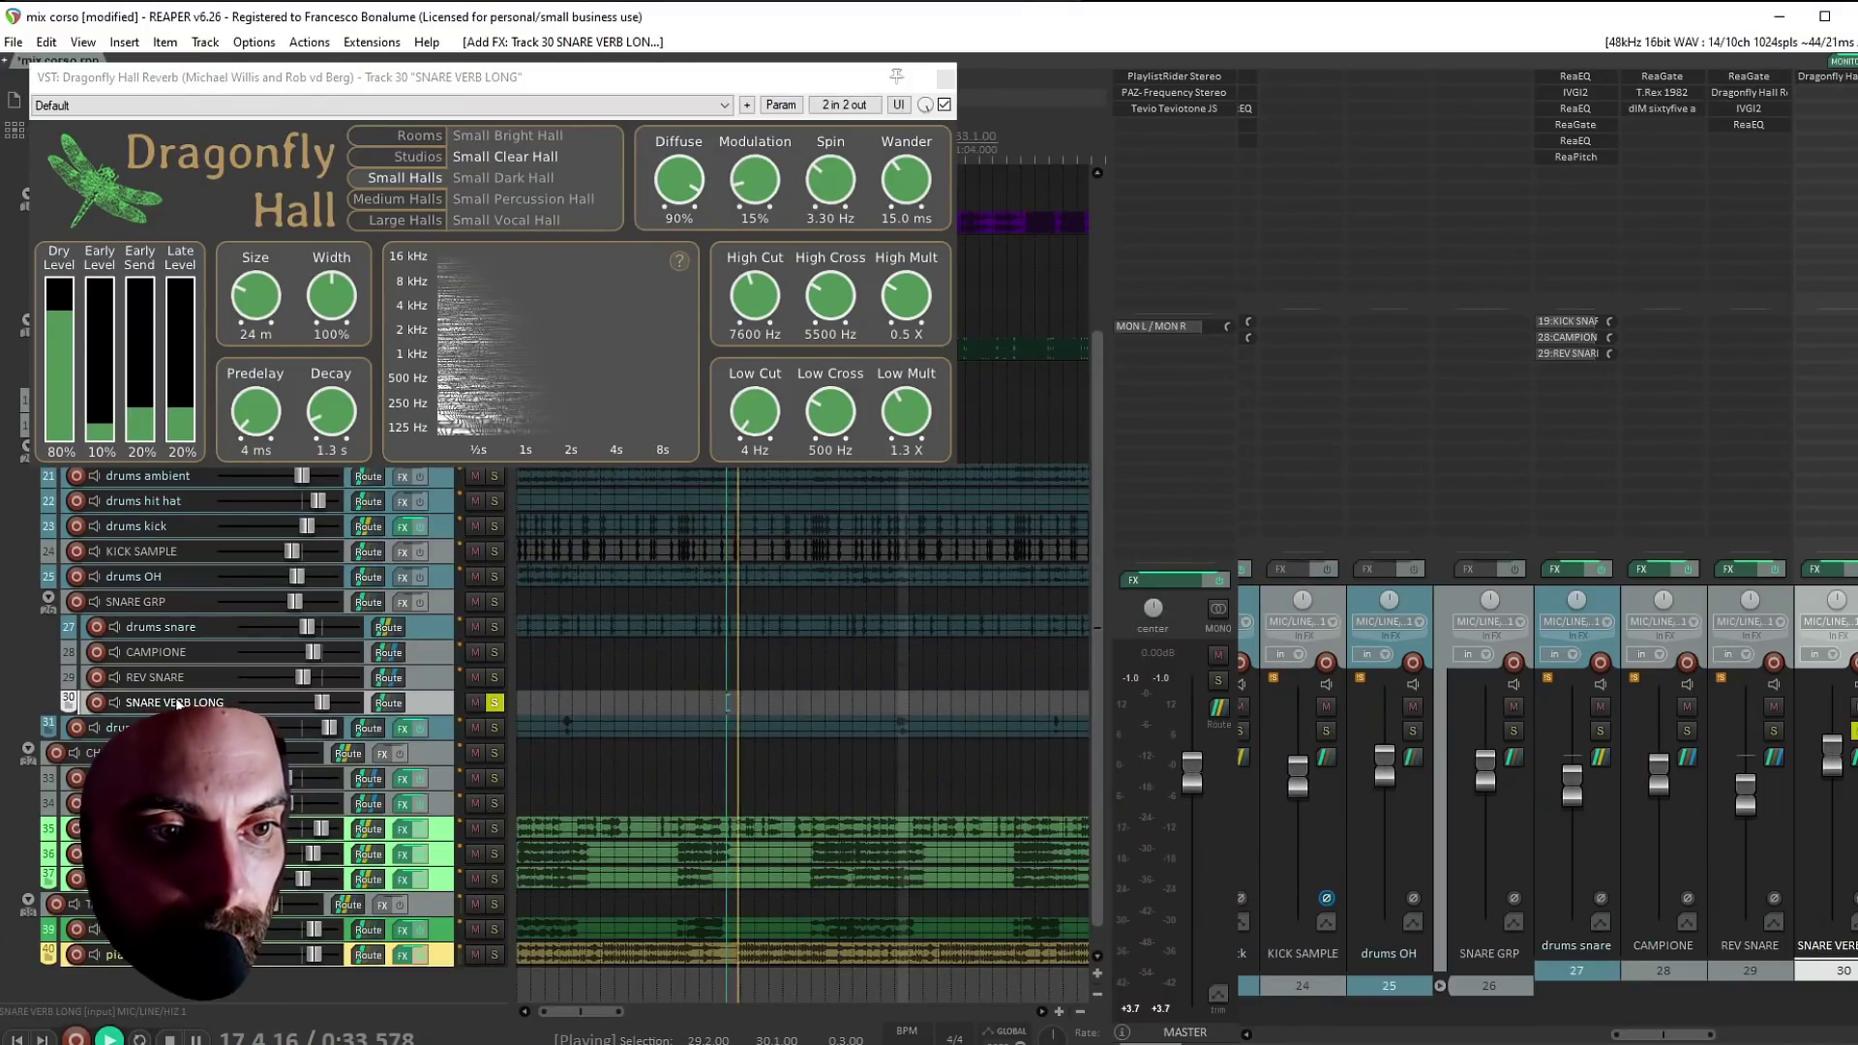
drag(177, 700, 177, 700)
click(490, 708)
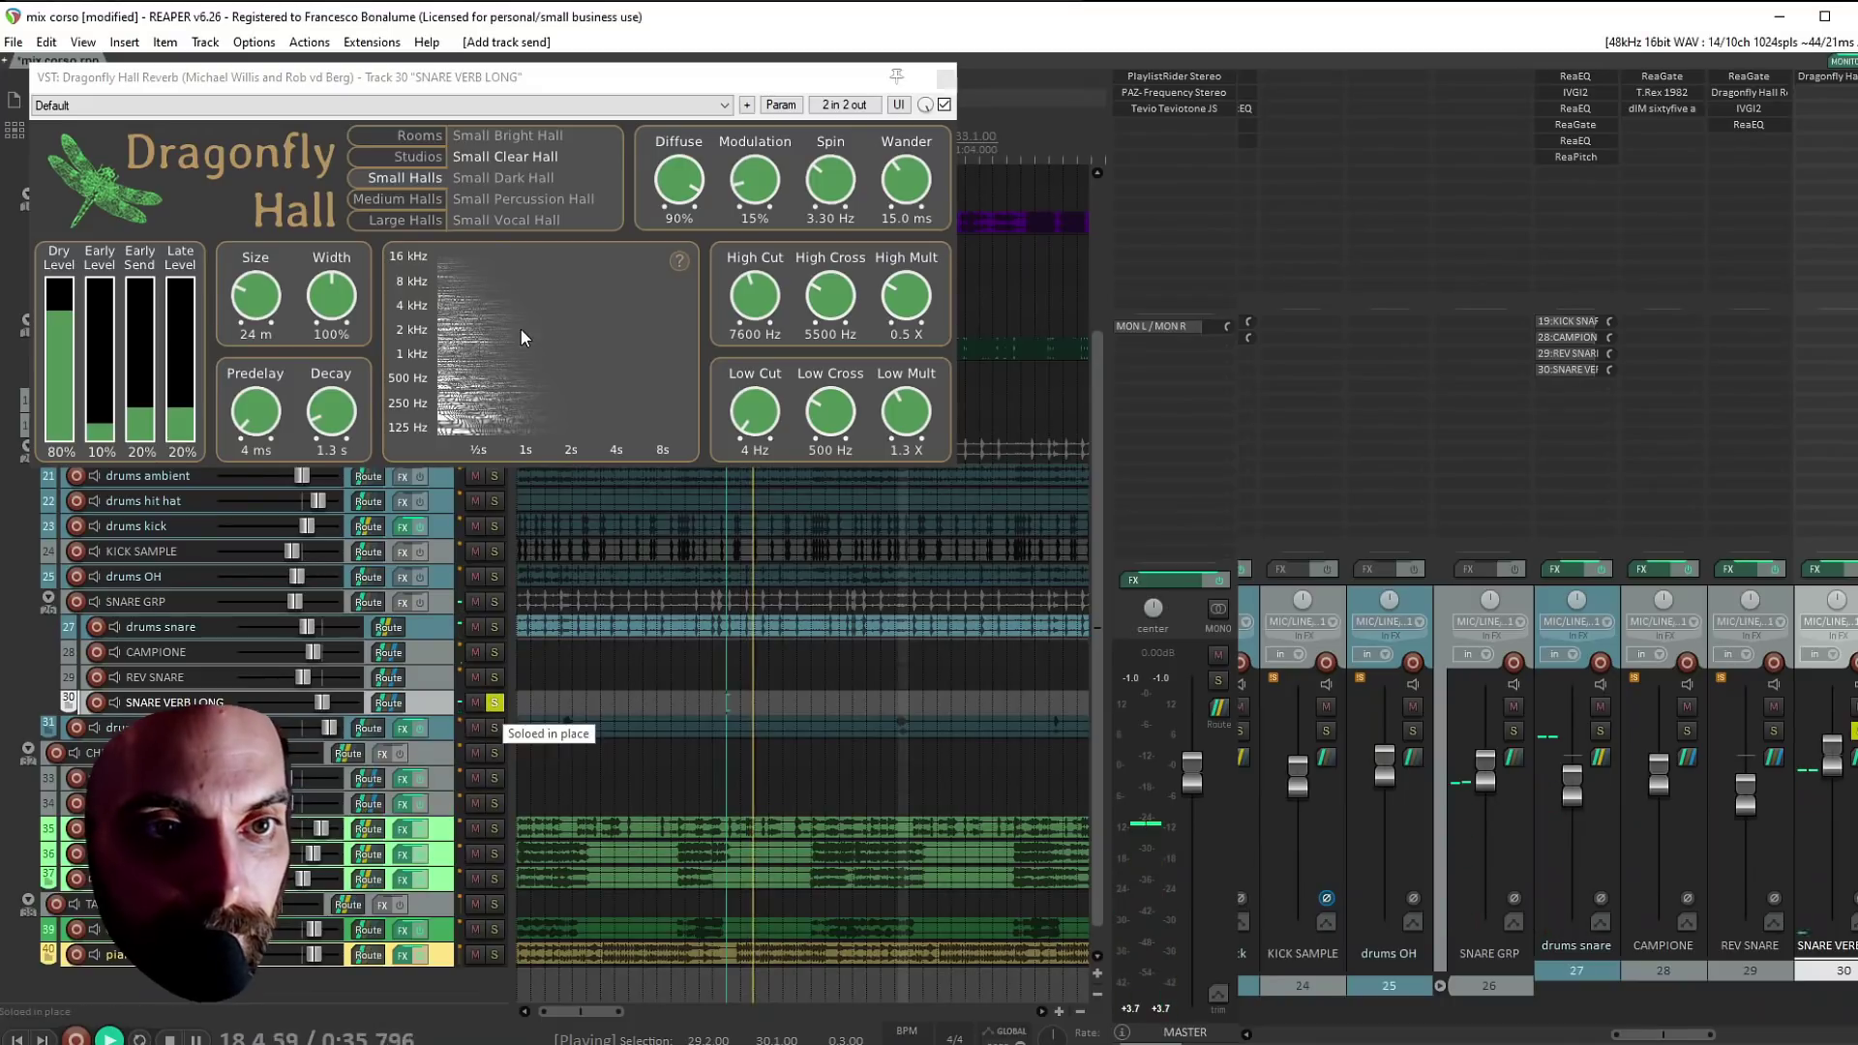
drag(60, 323, 60, 445)
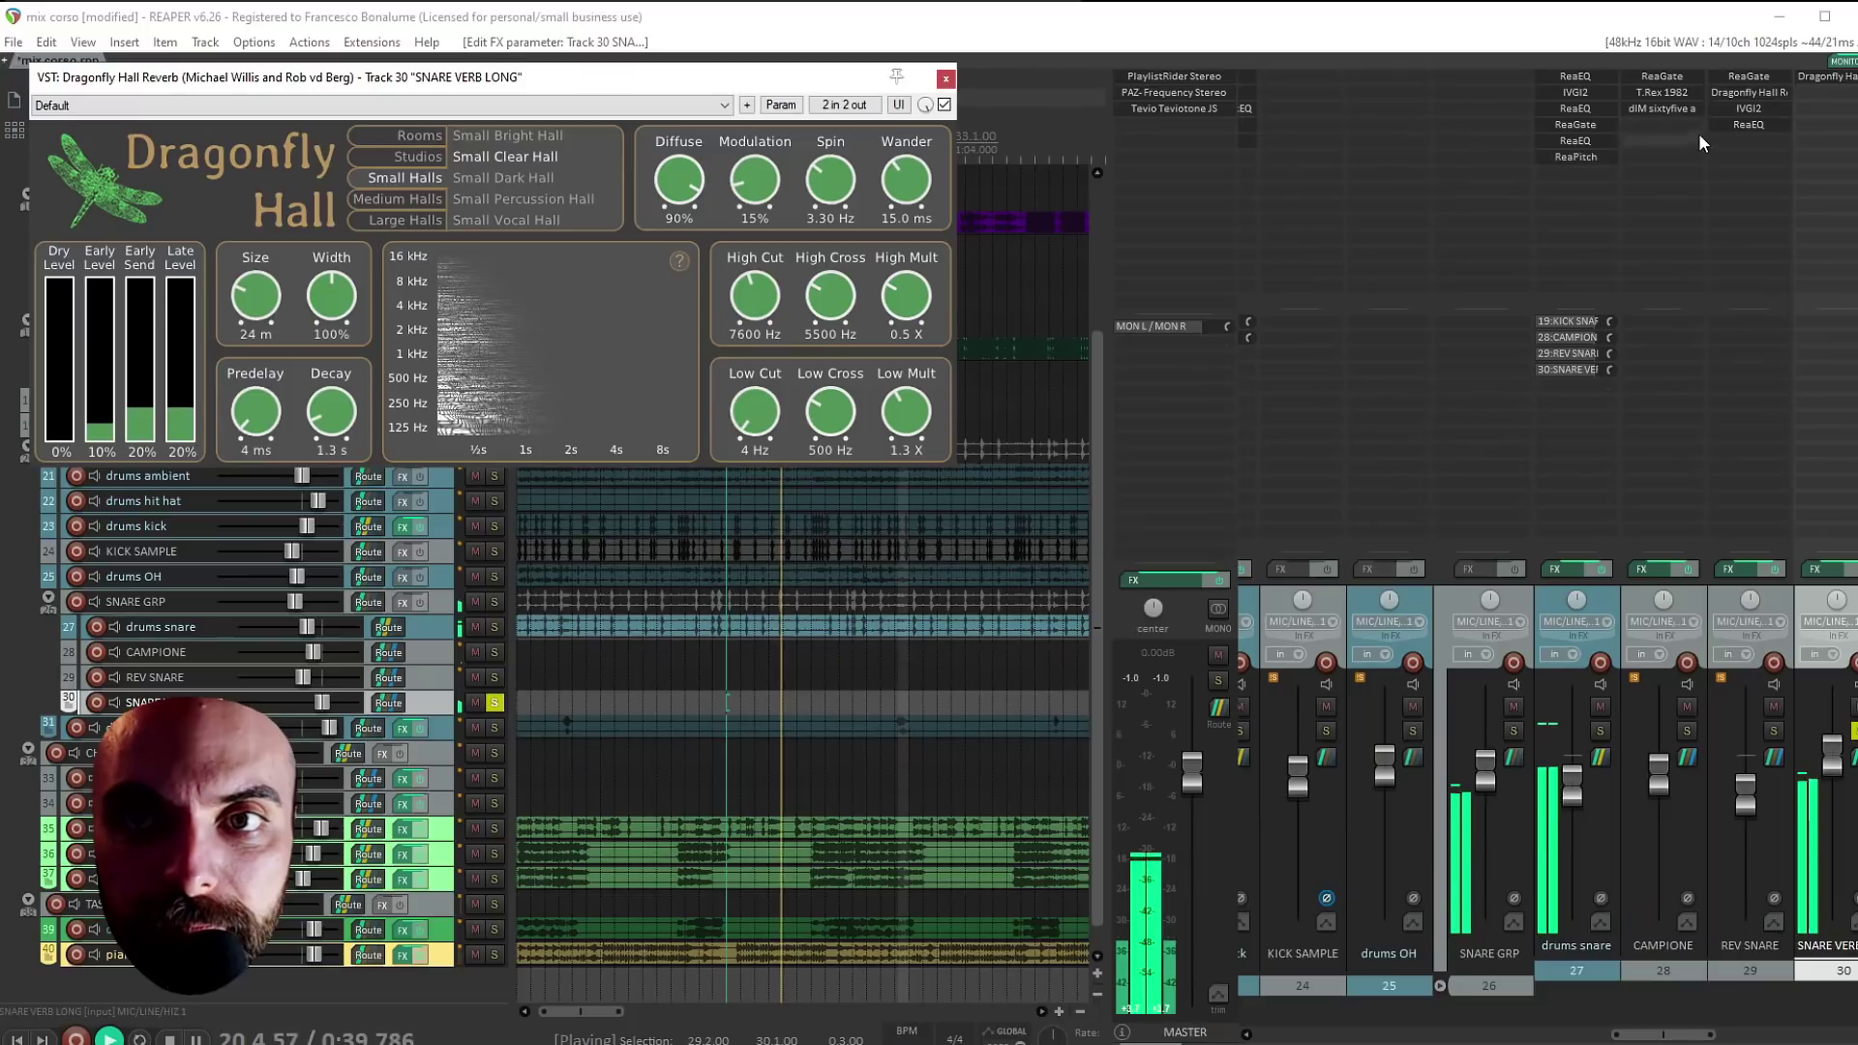
Copy the IVGI2 effect from REV SNARE to SNARE VERB LONG and add ReaComp after it
drag(1756, 109, 1816, 98)
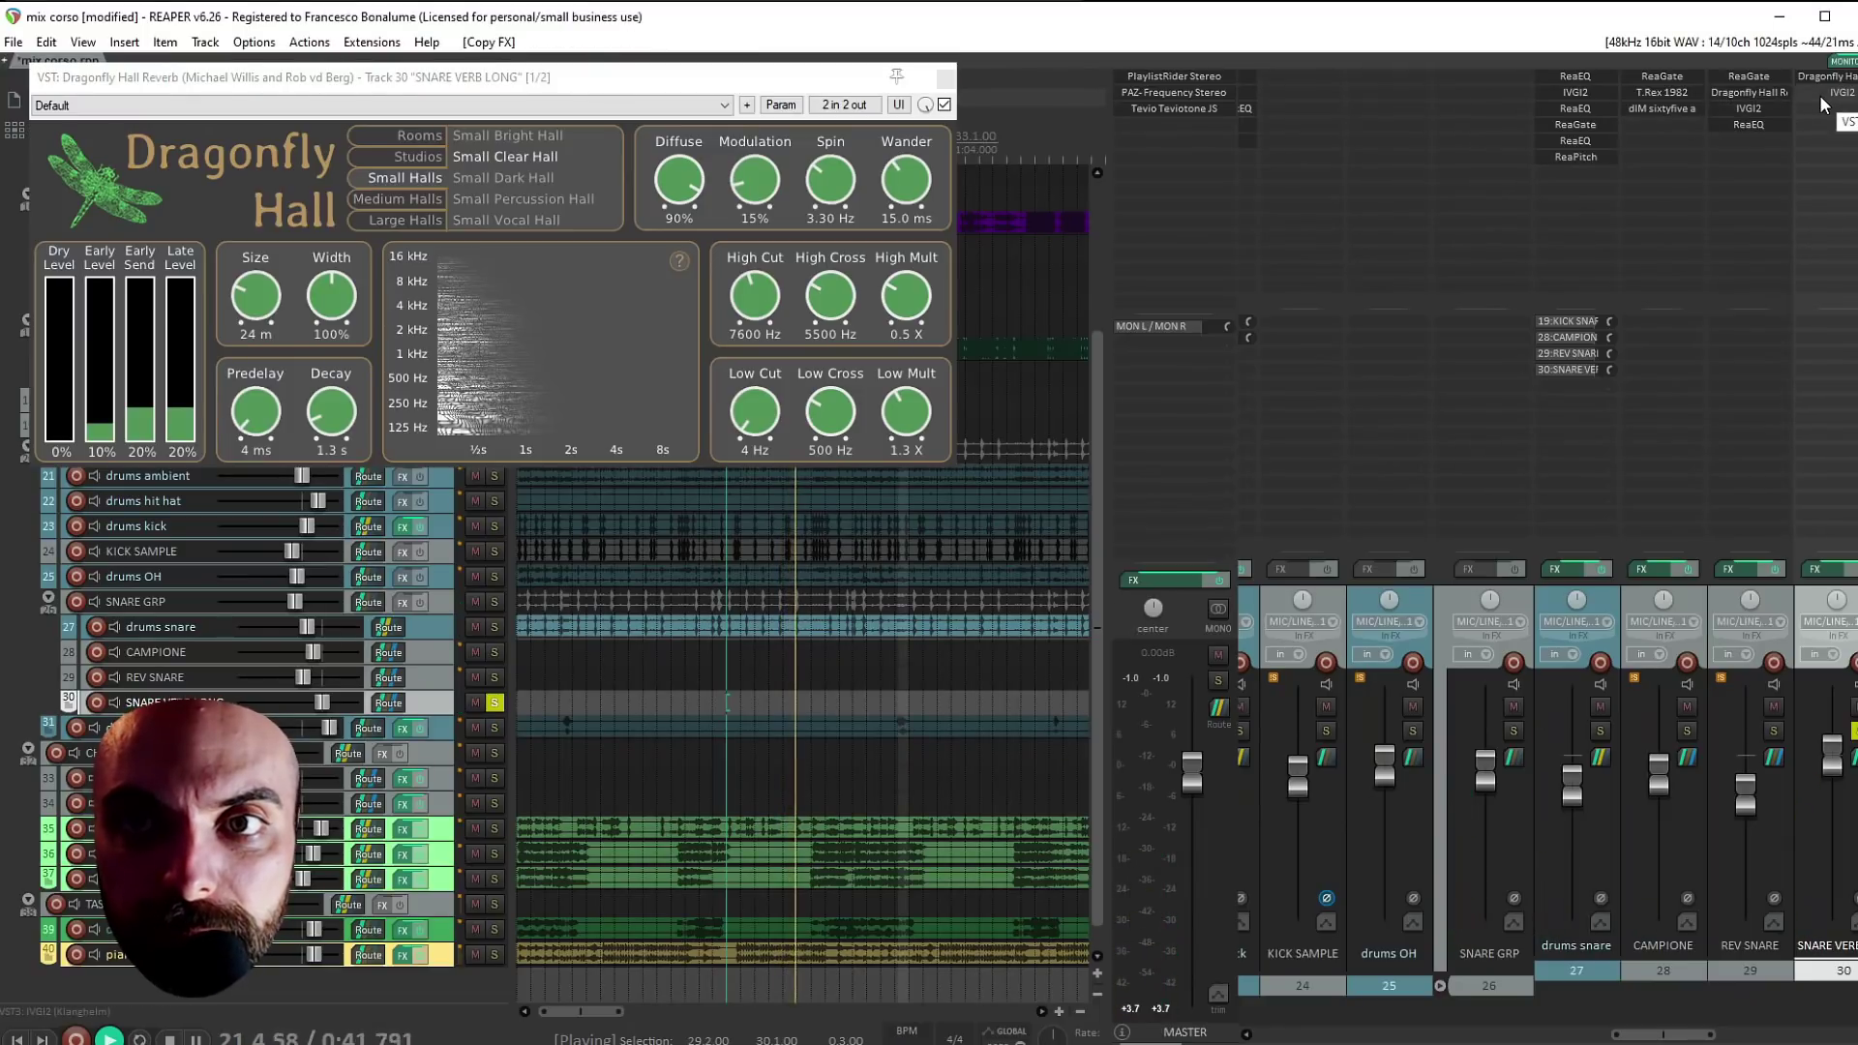
double_click(1821, 110)
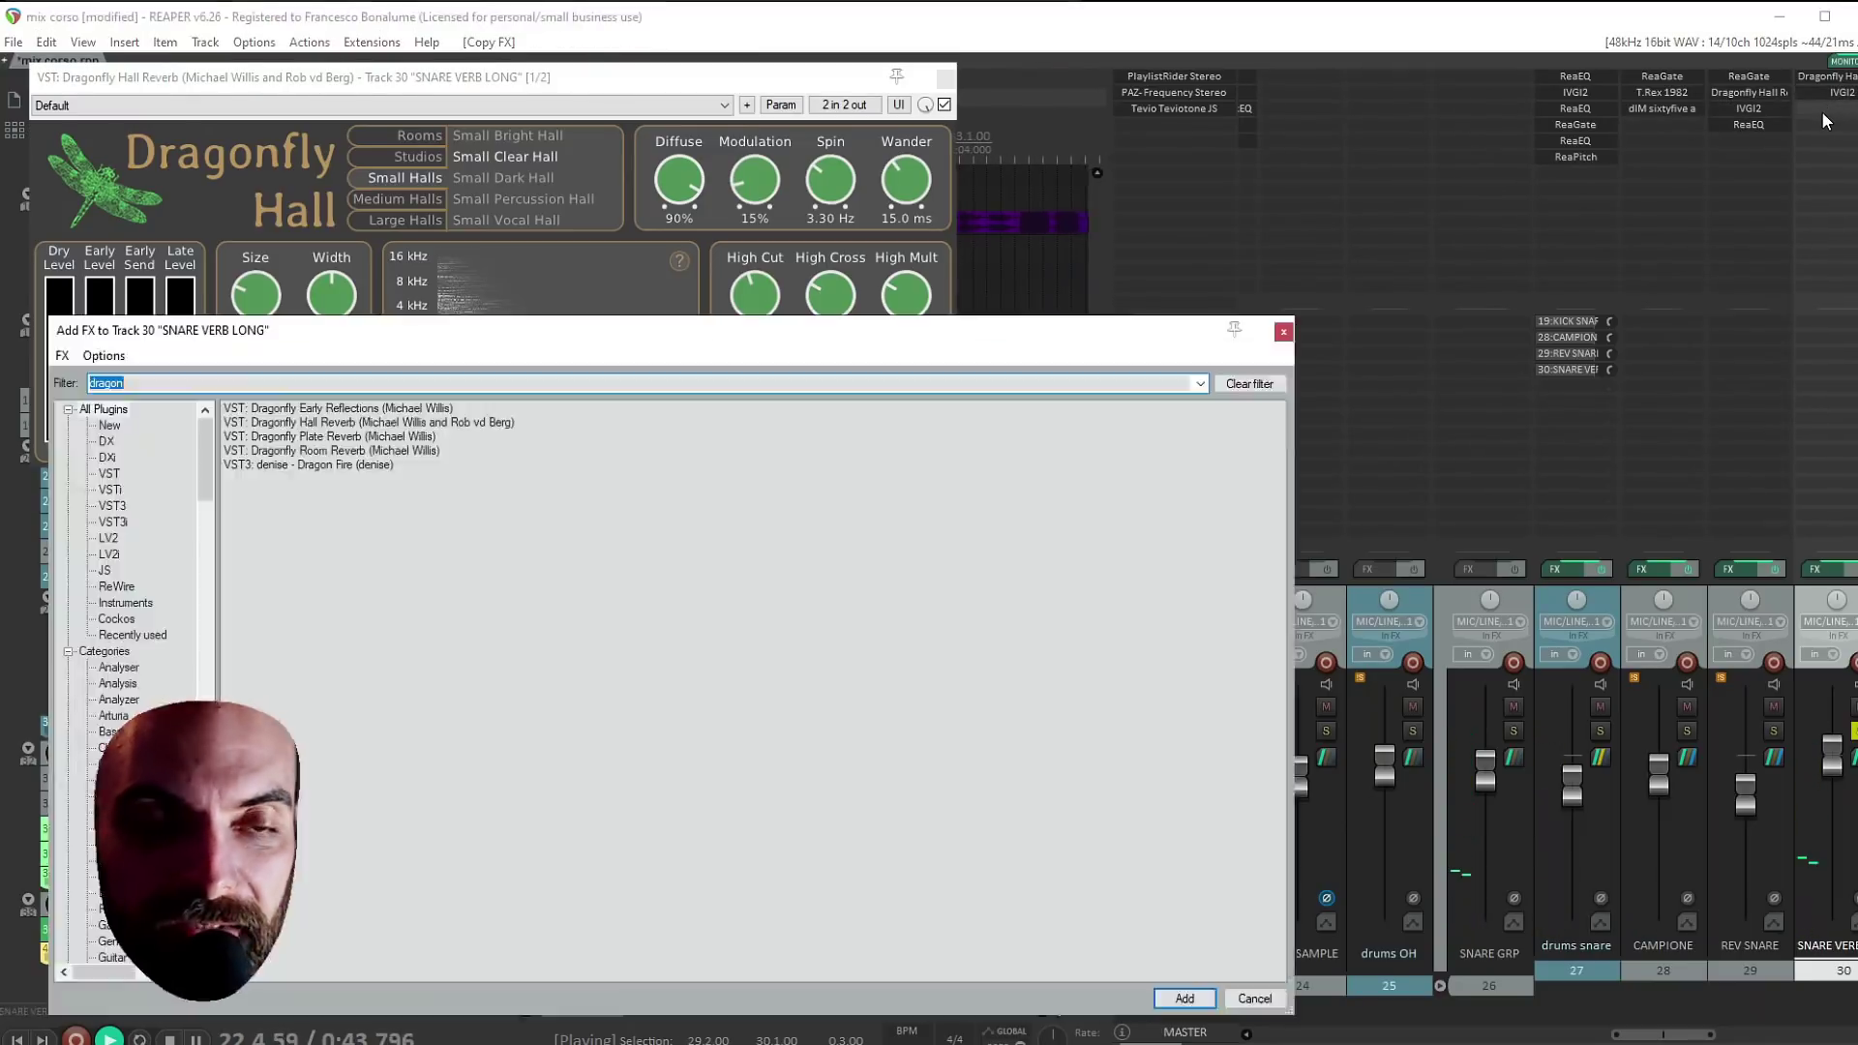
text(reacom)
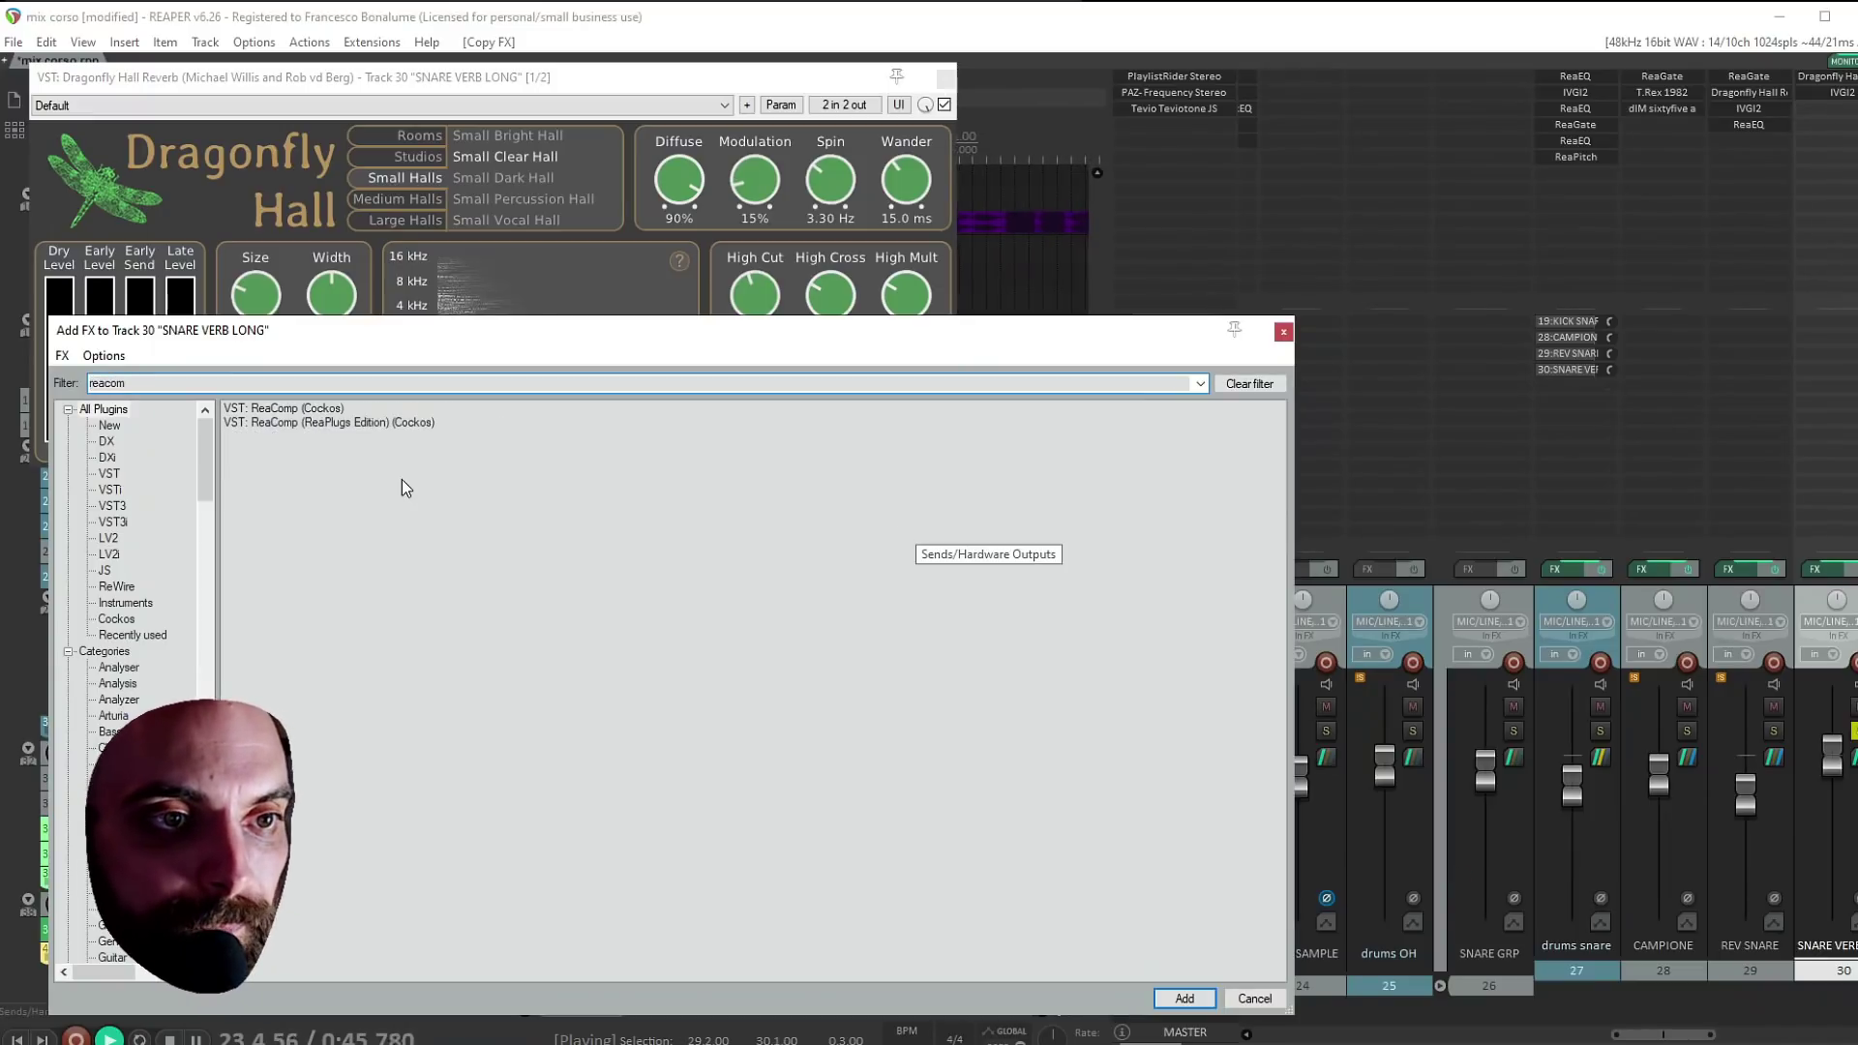
double_click(310, 409)
Set ReaComp's ratio to 3.06:1 and threshold to -22.0 dB, close the plug-in and stop playback
drag(82, 247, 84, 356)
drag(184, 300, 236, 301)
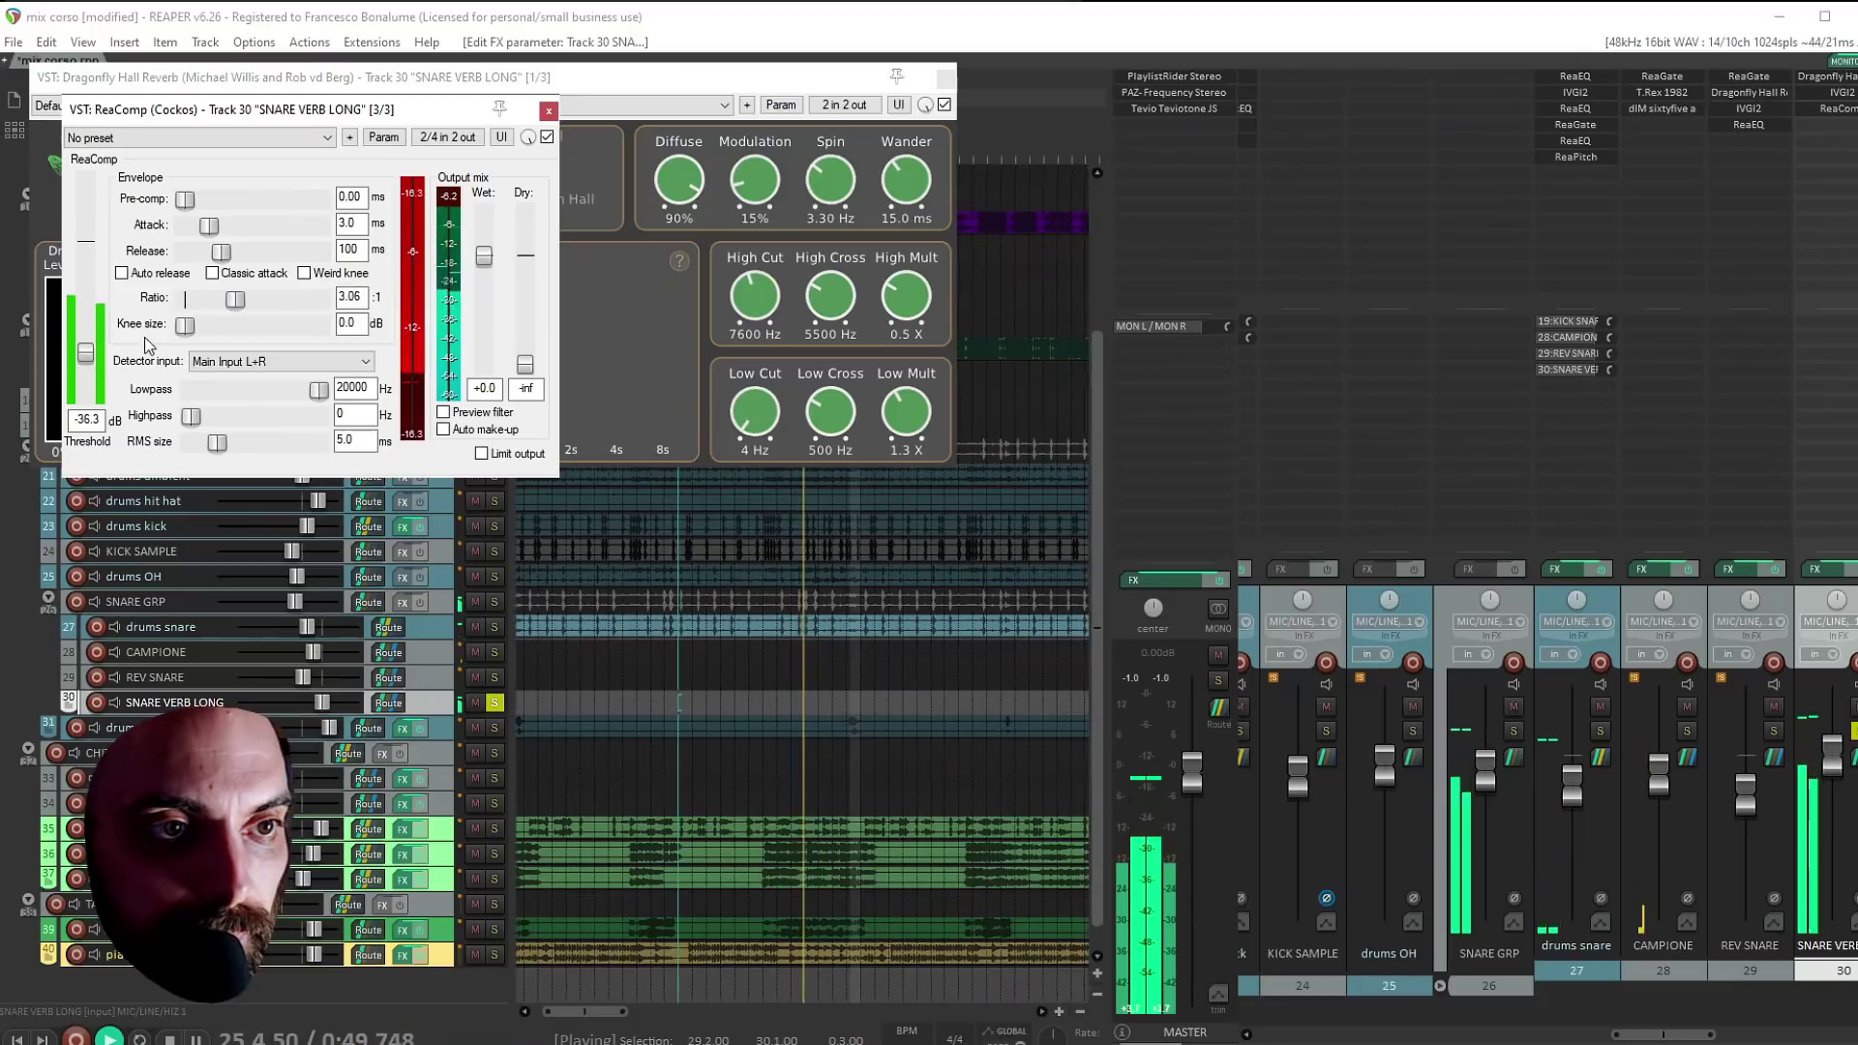
drag(89, 354, 94, 327)
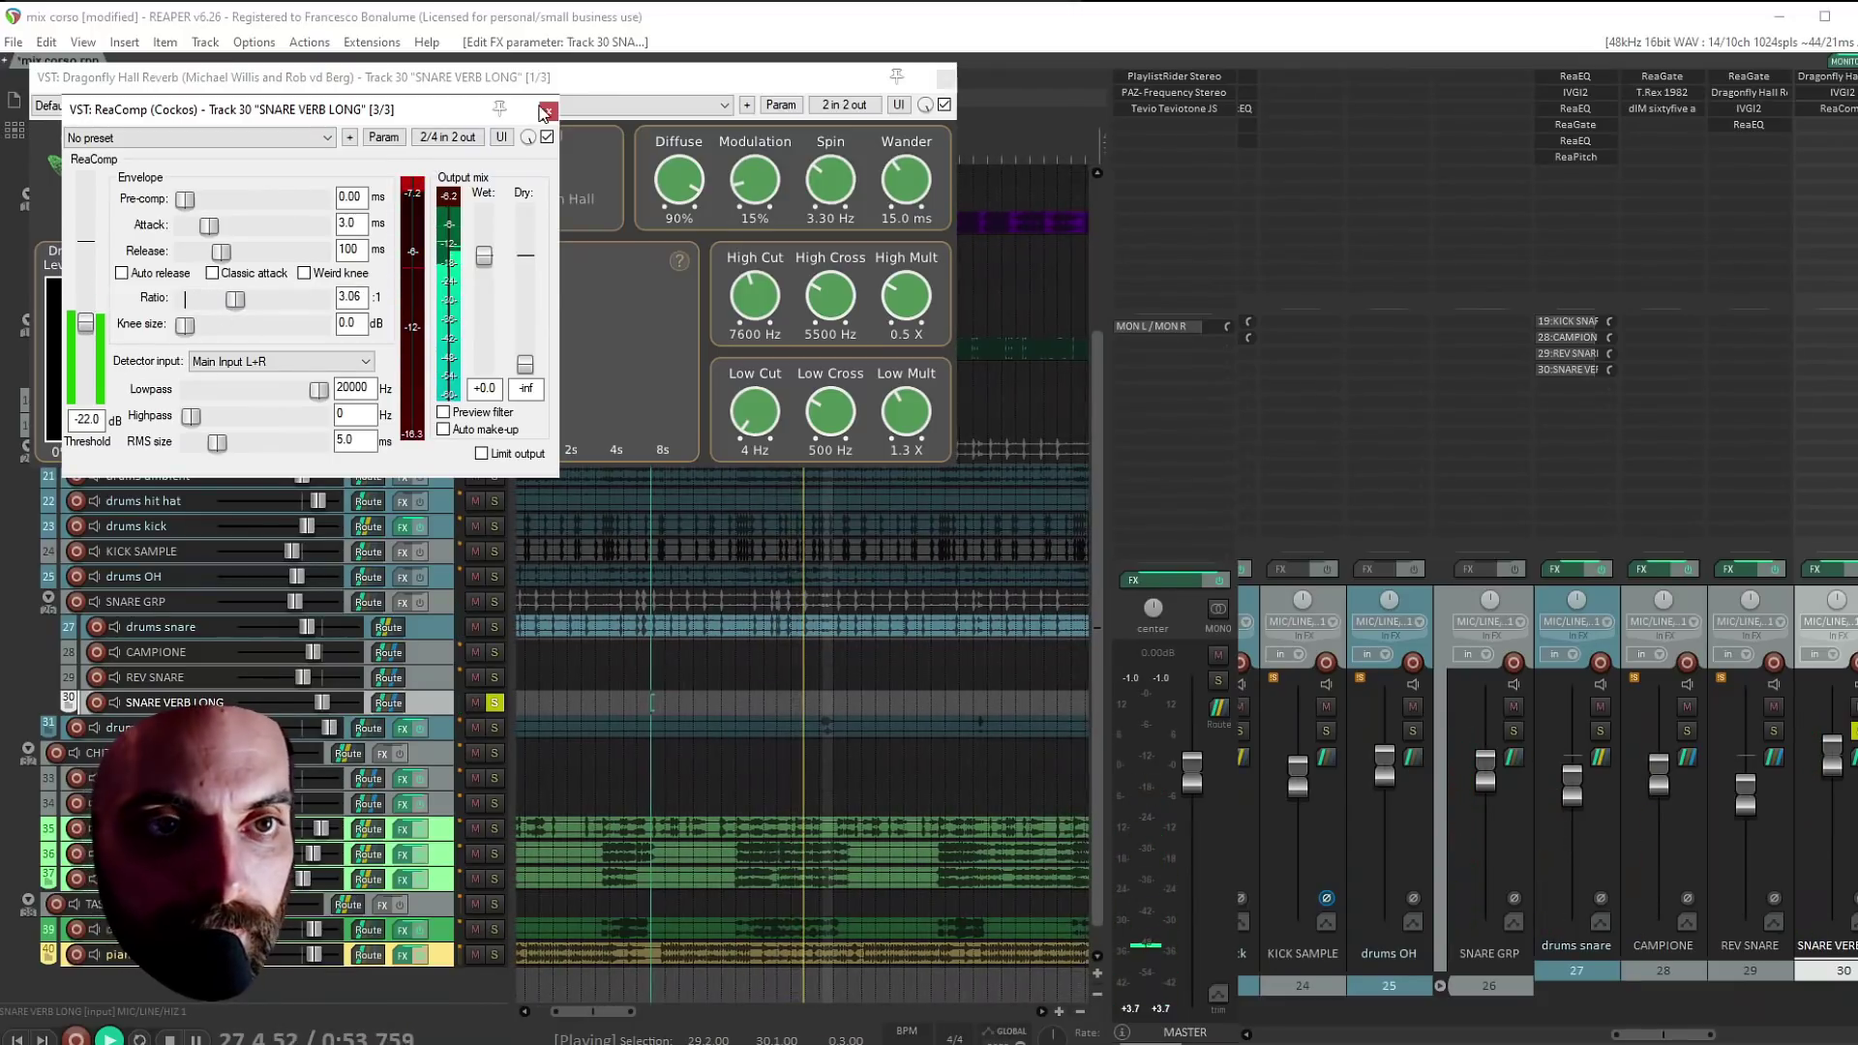
click(546, 111)
key(space)
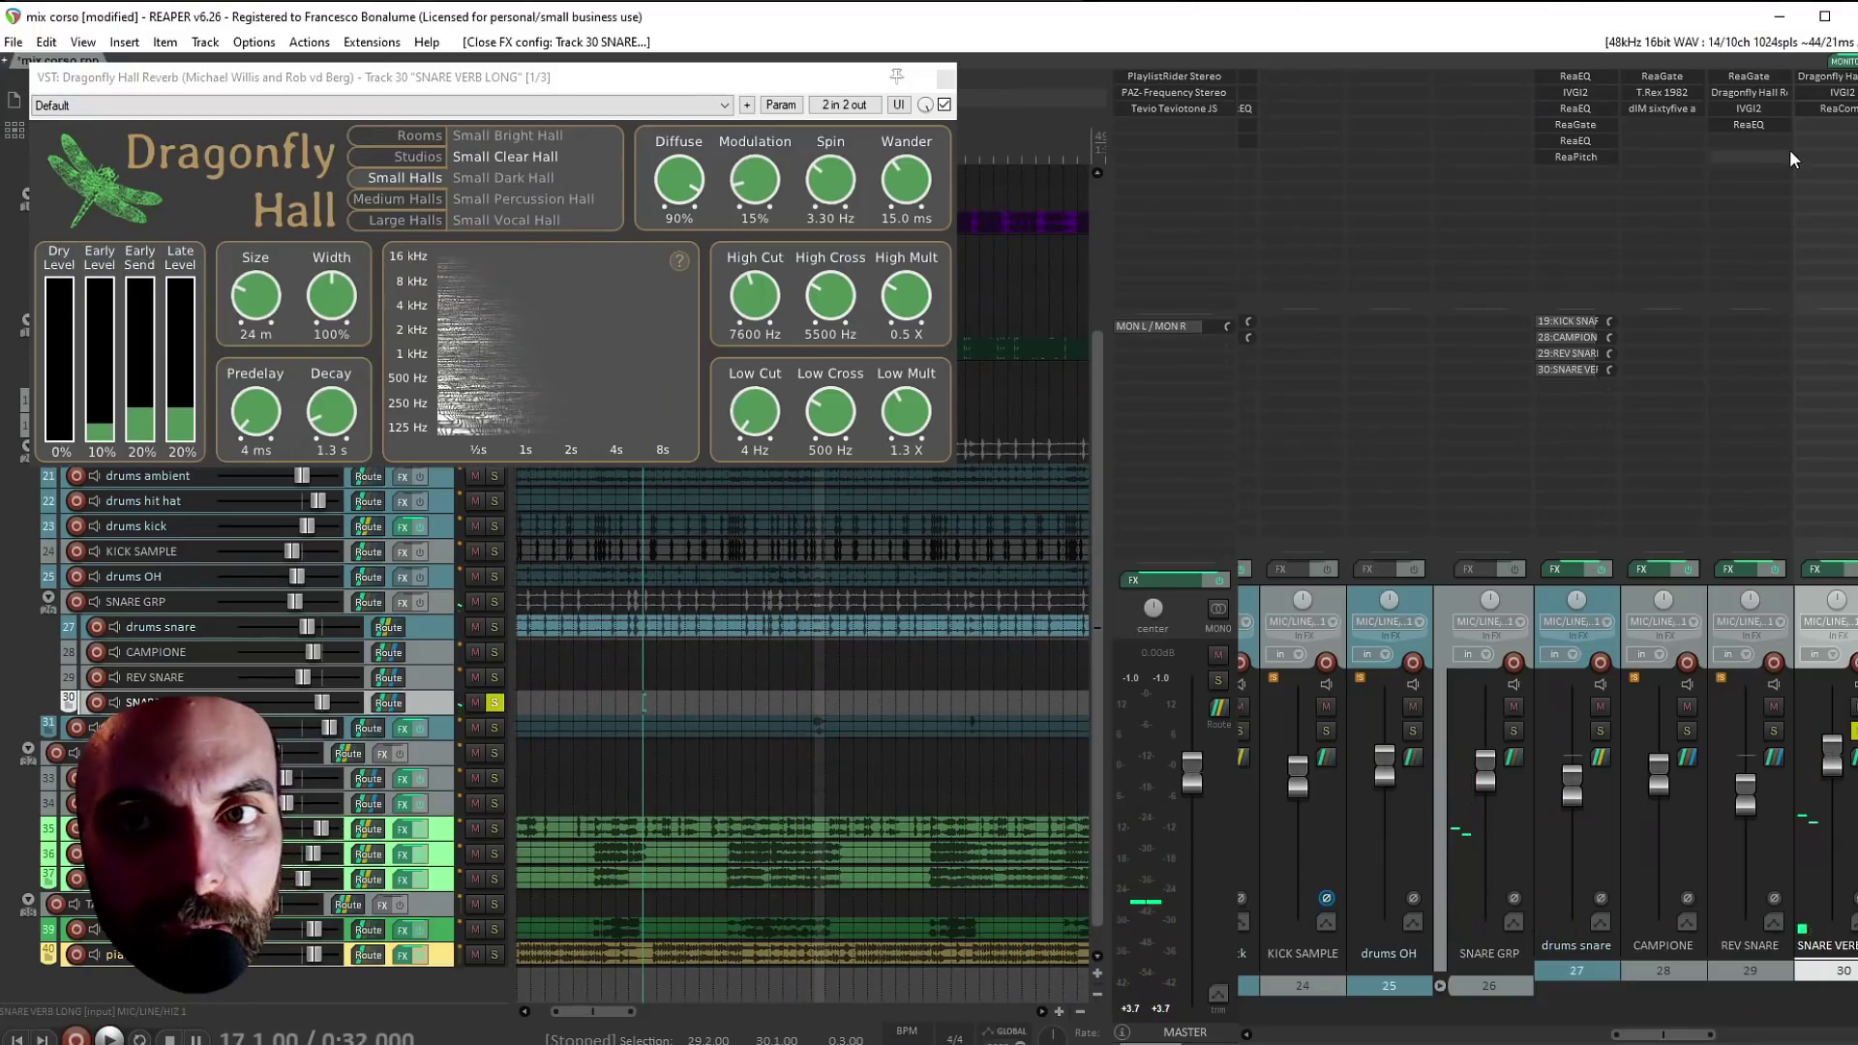
Add ReaGate to SNARE VERB LONG with a threshold of -24.5 dB and an attack of 0 ms
double_click(1820, 132)
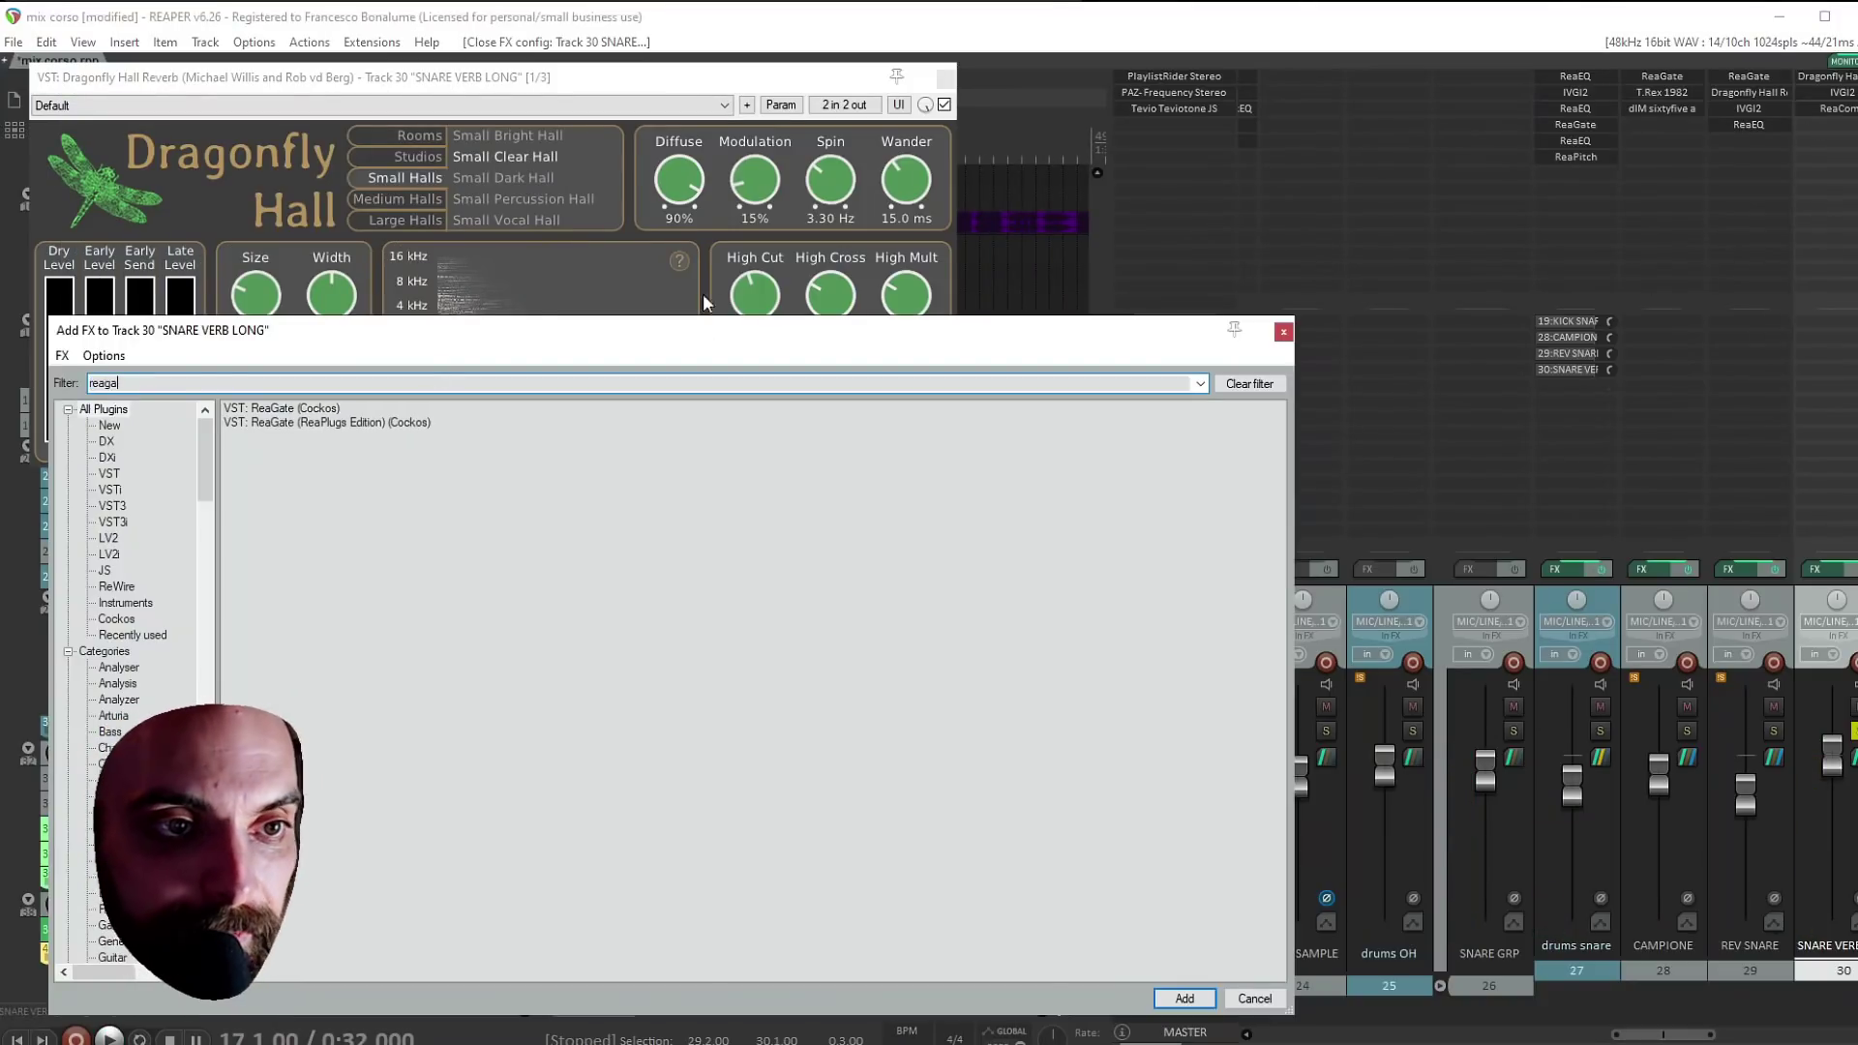
double_click(261, 410)
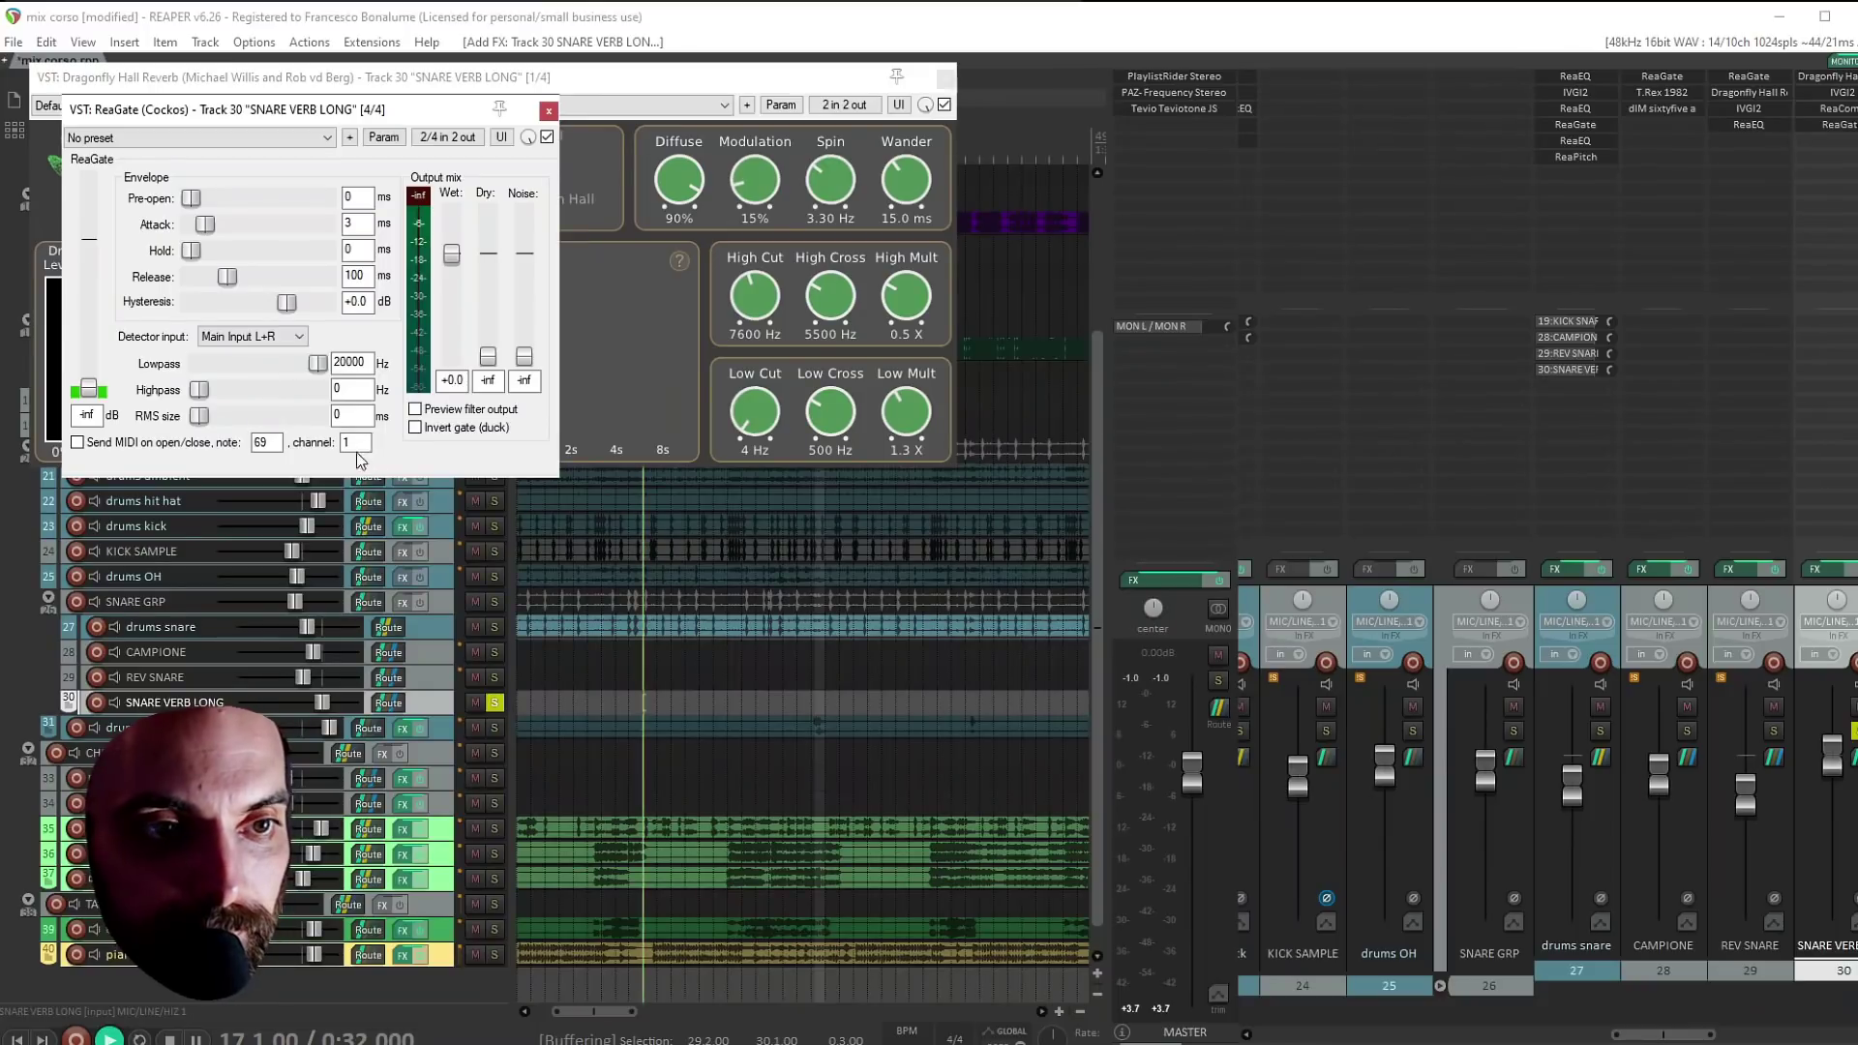
drag(89, 387, 89, 316)
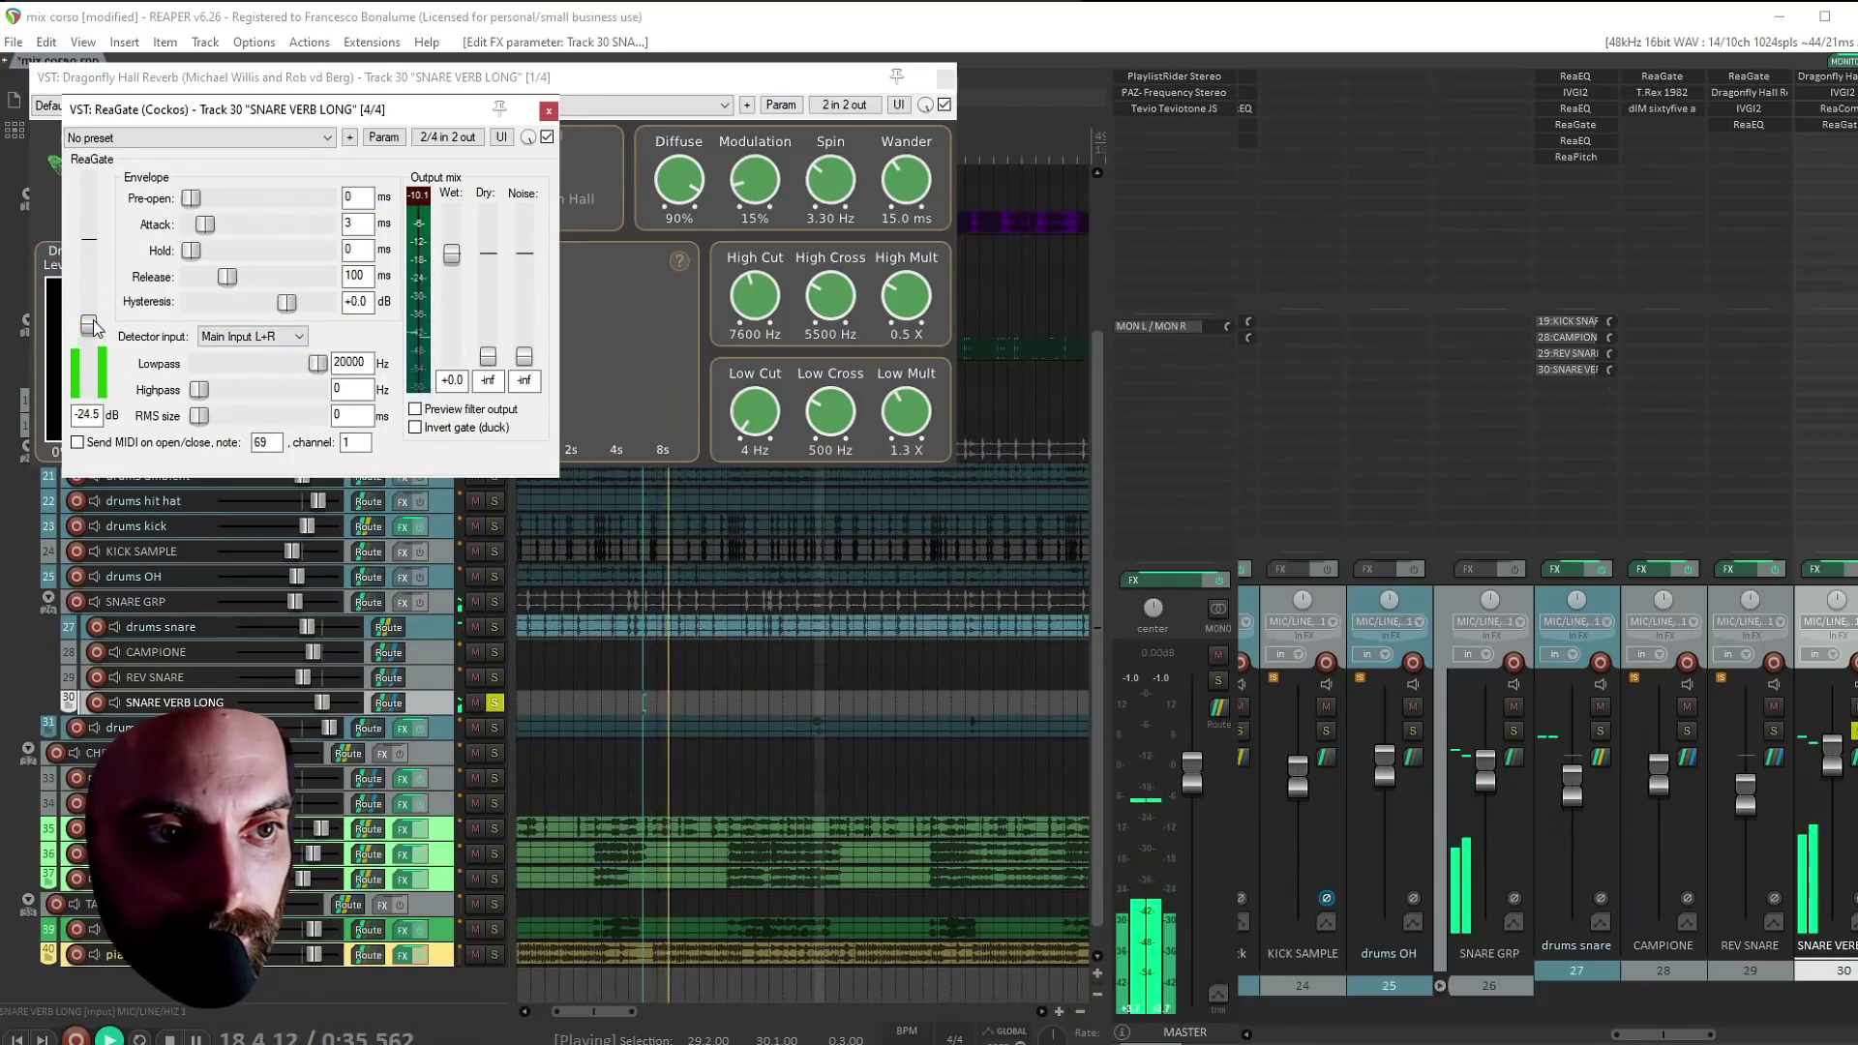
drag(197, 235, 124, 326)
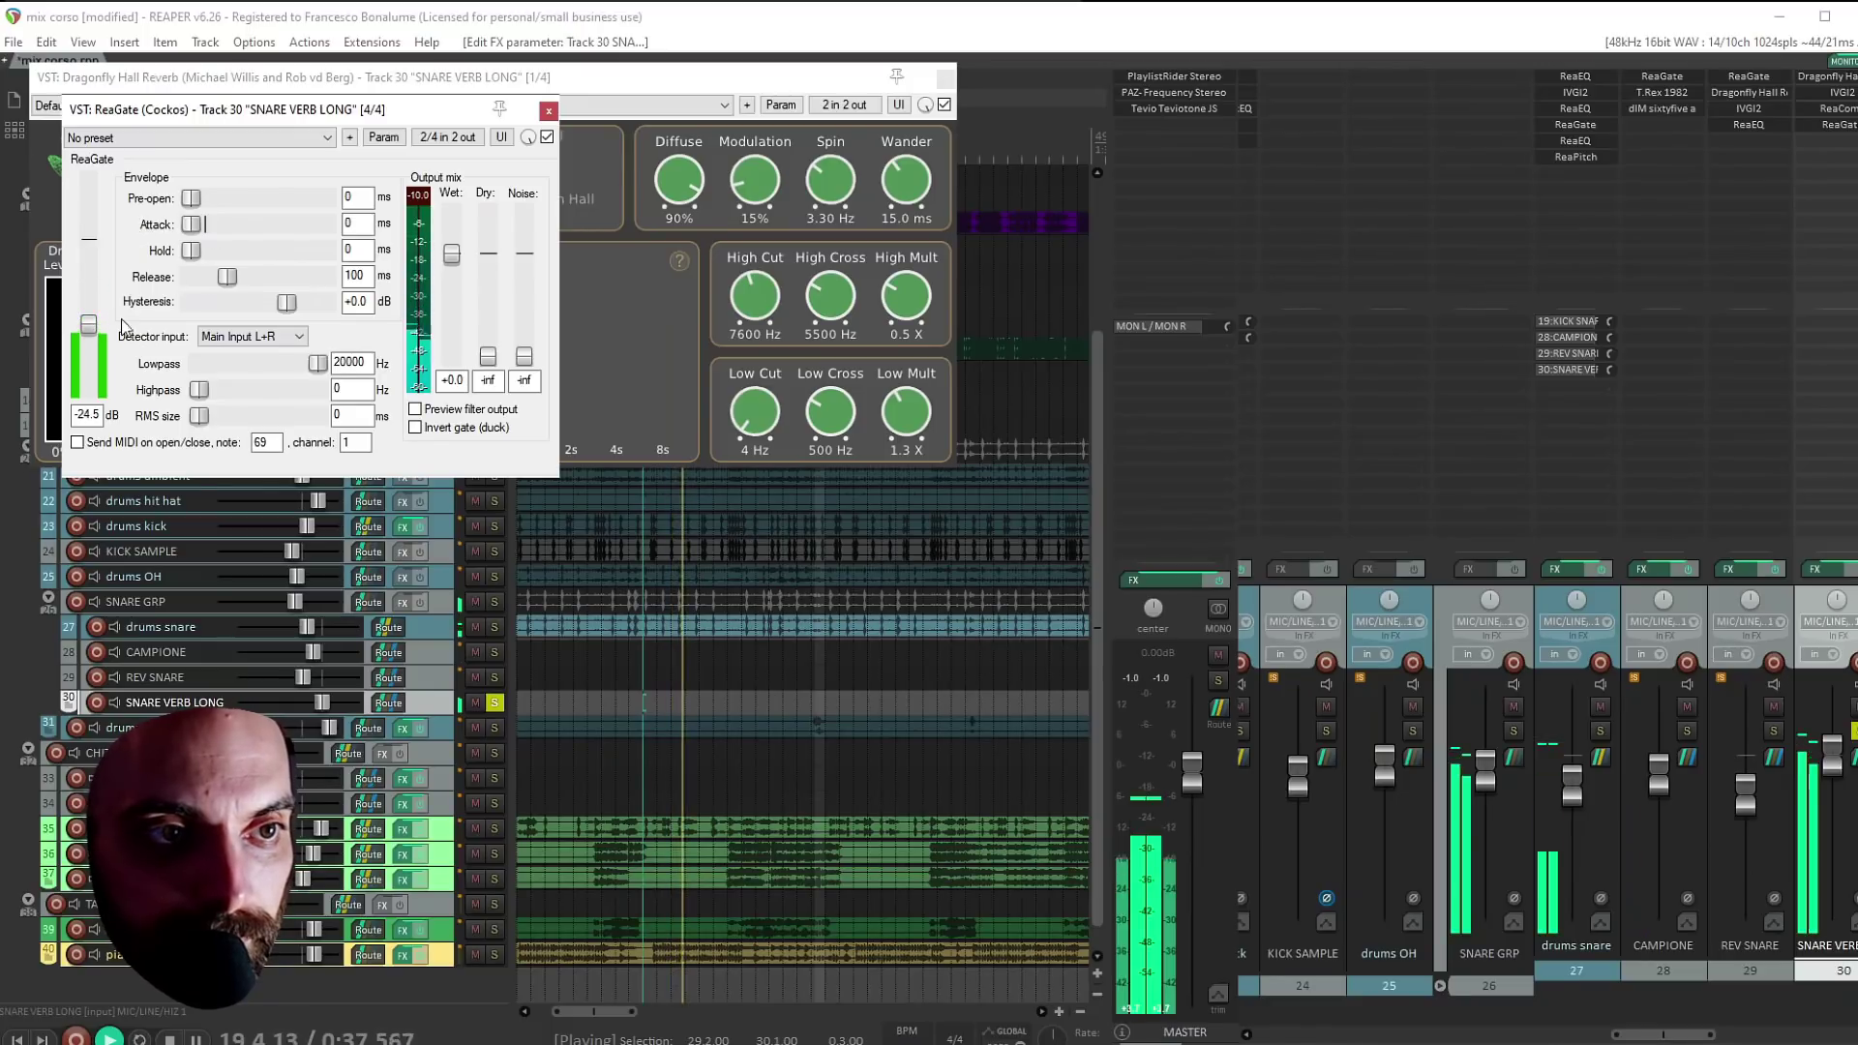
Solo the SNARE GRP folder in place of SNARE VERB LONG and bypass the Teviotone JS effect on the master
click(493, 600)
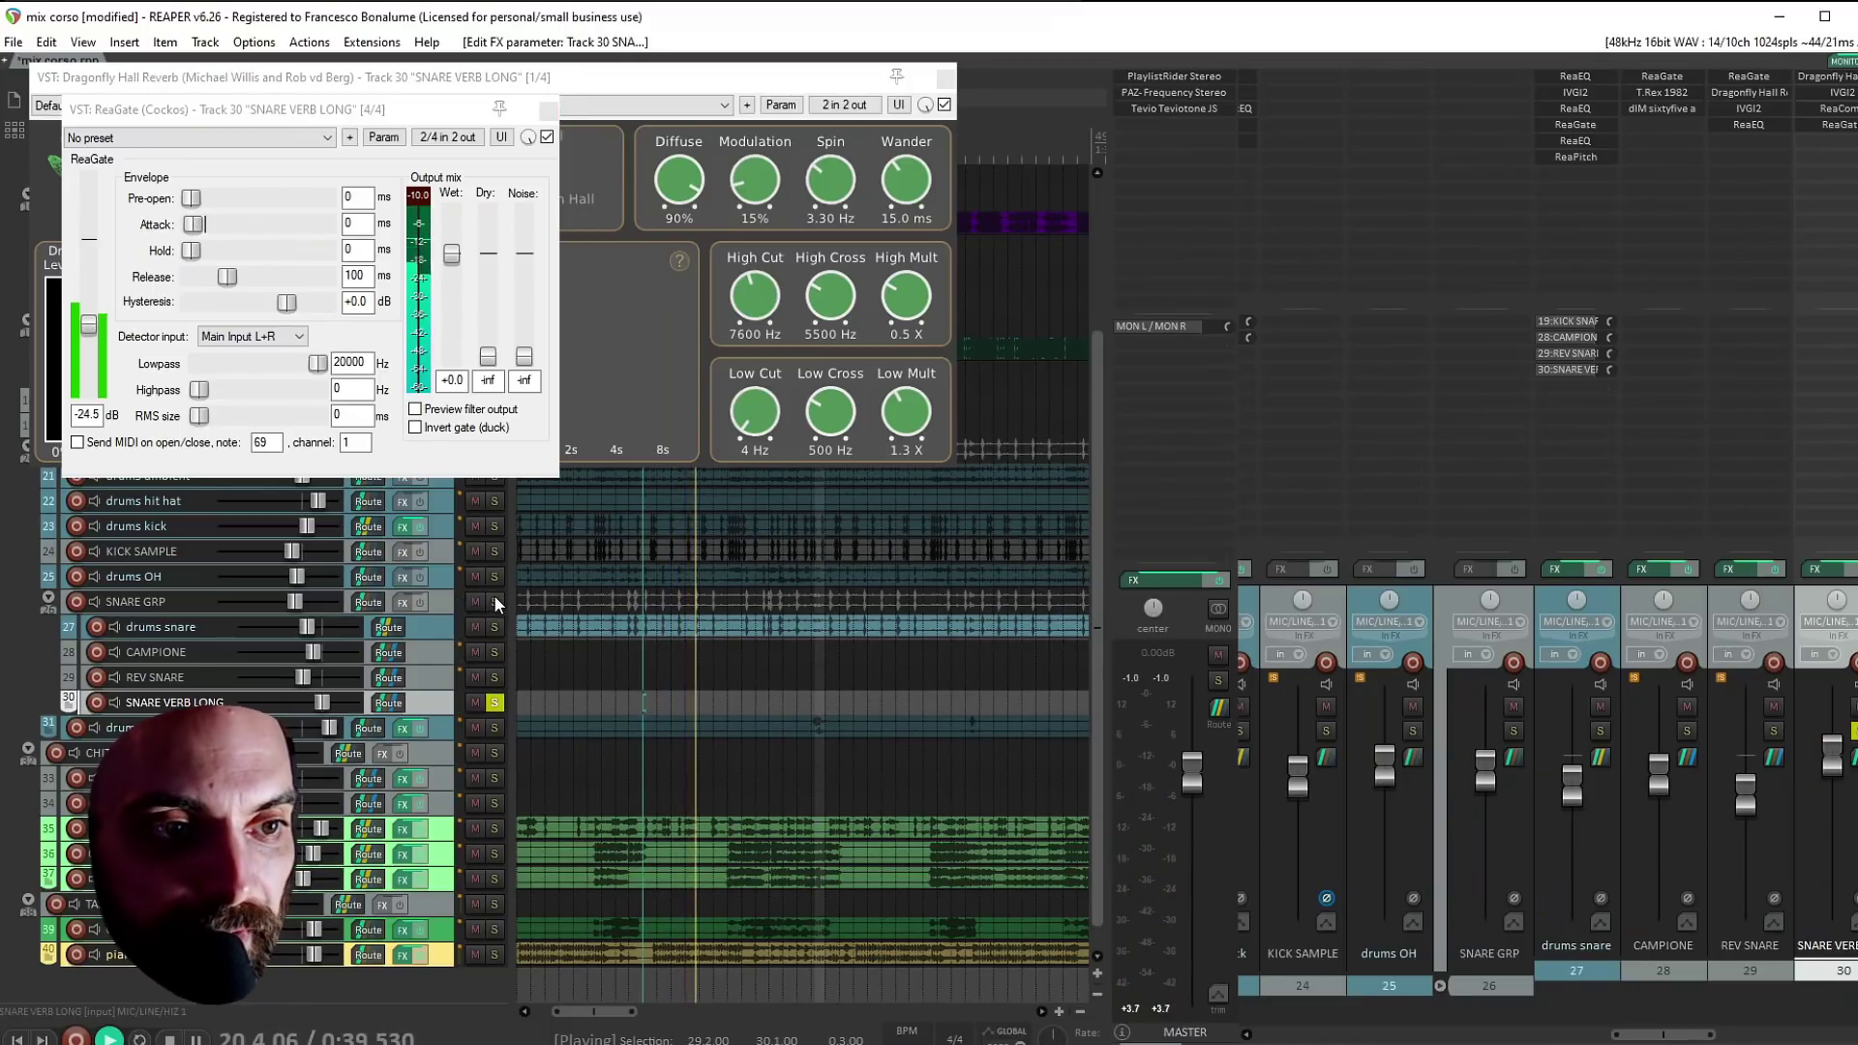
click(489, 700)
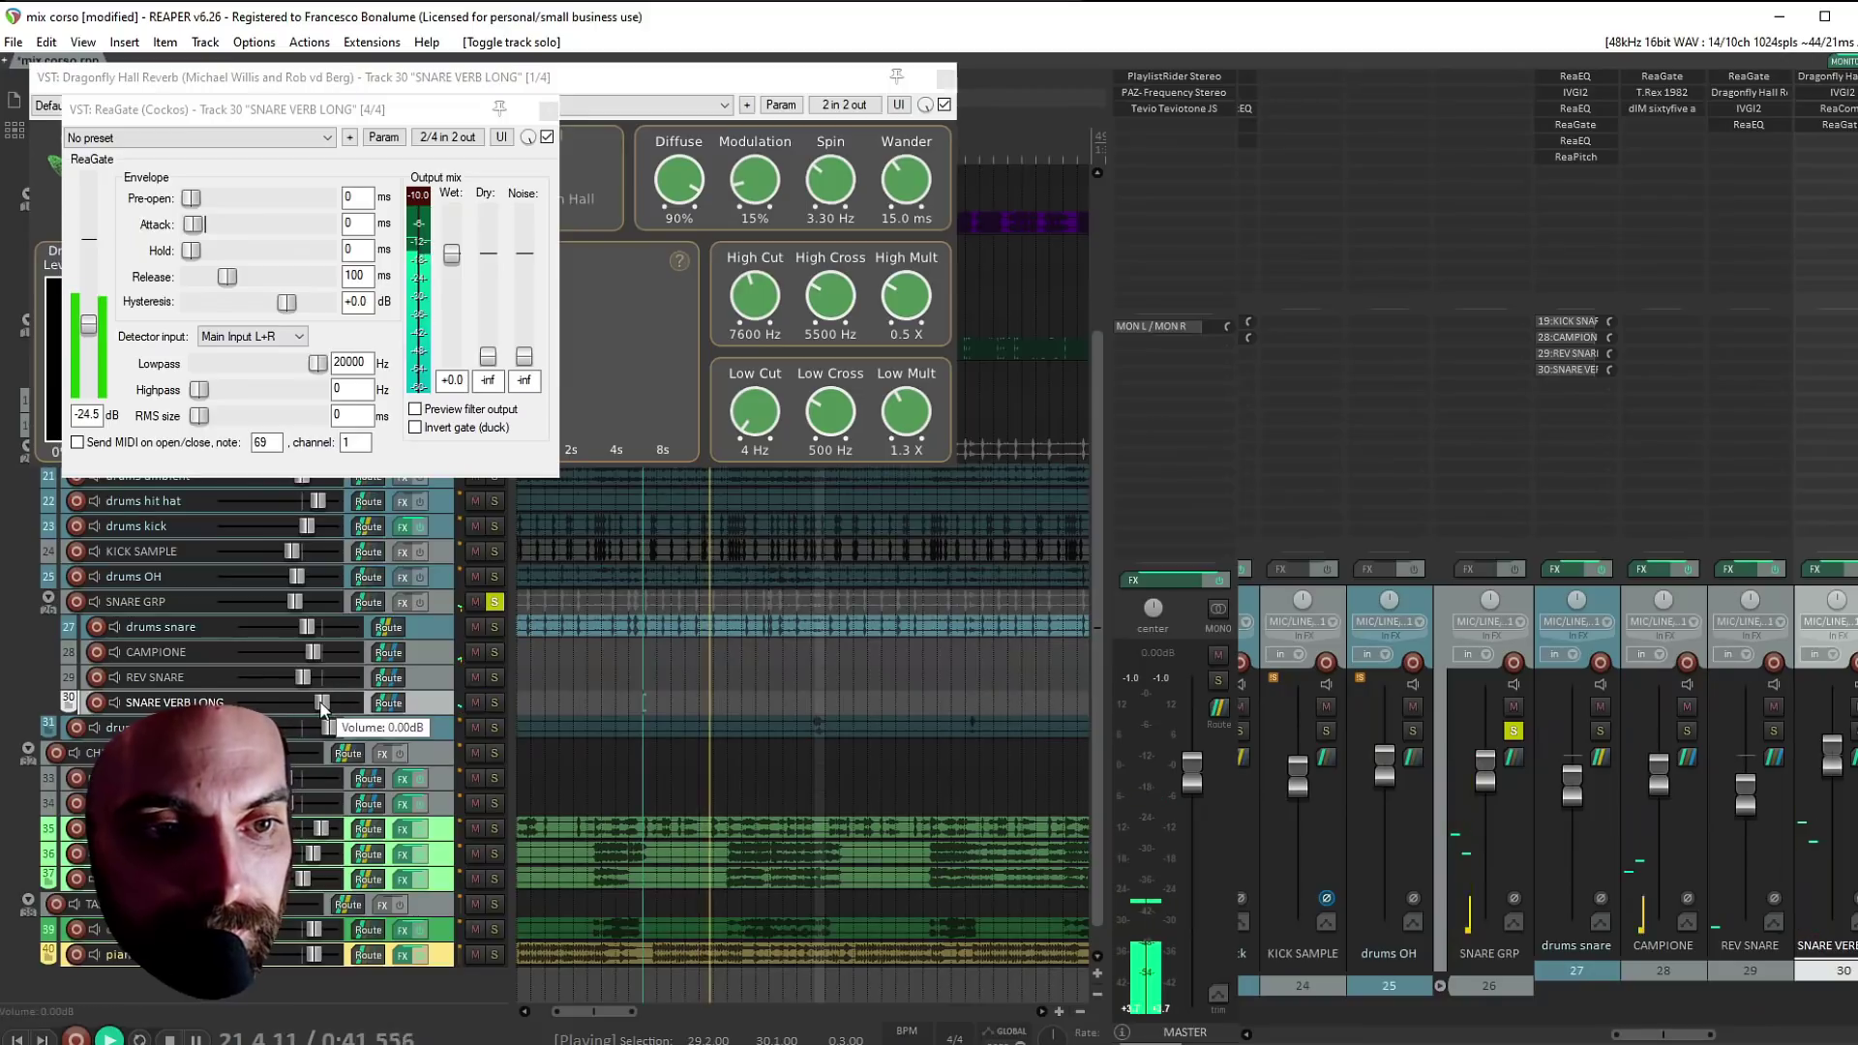
shift+click(1147, 109)
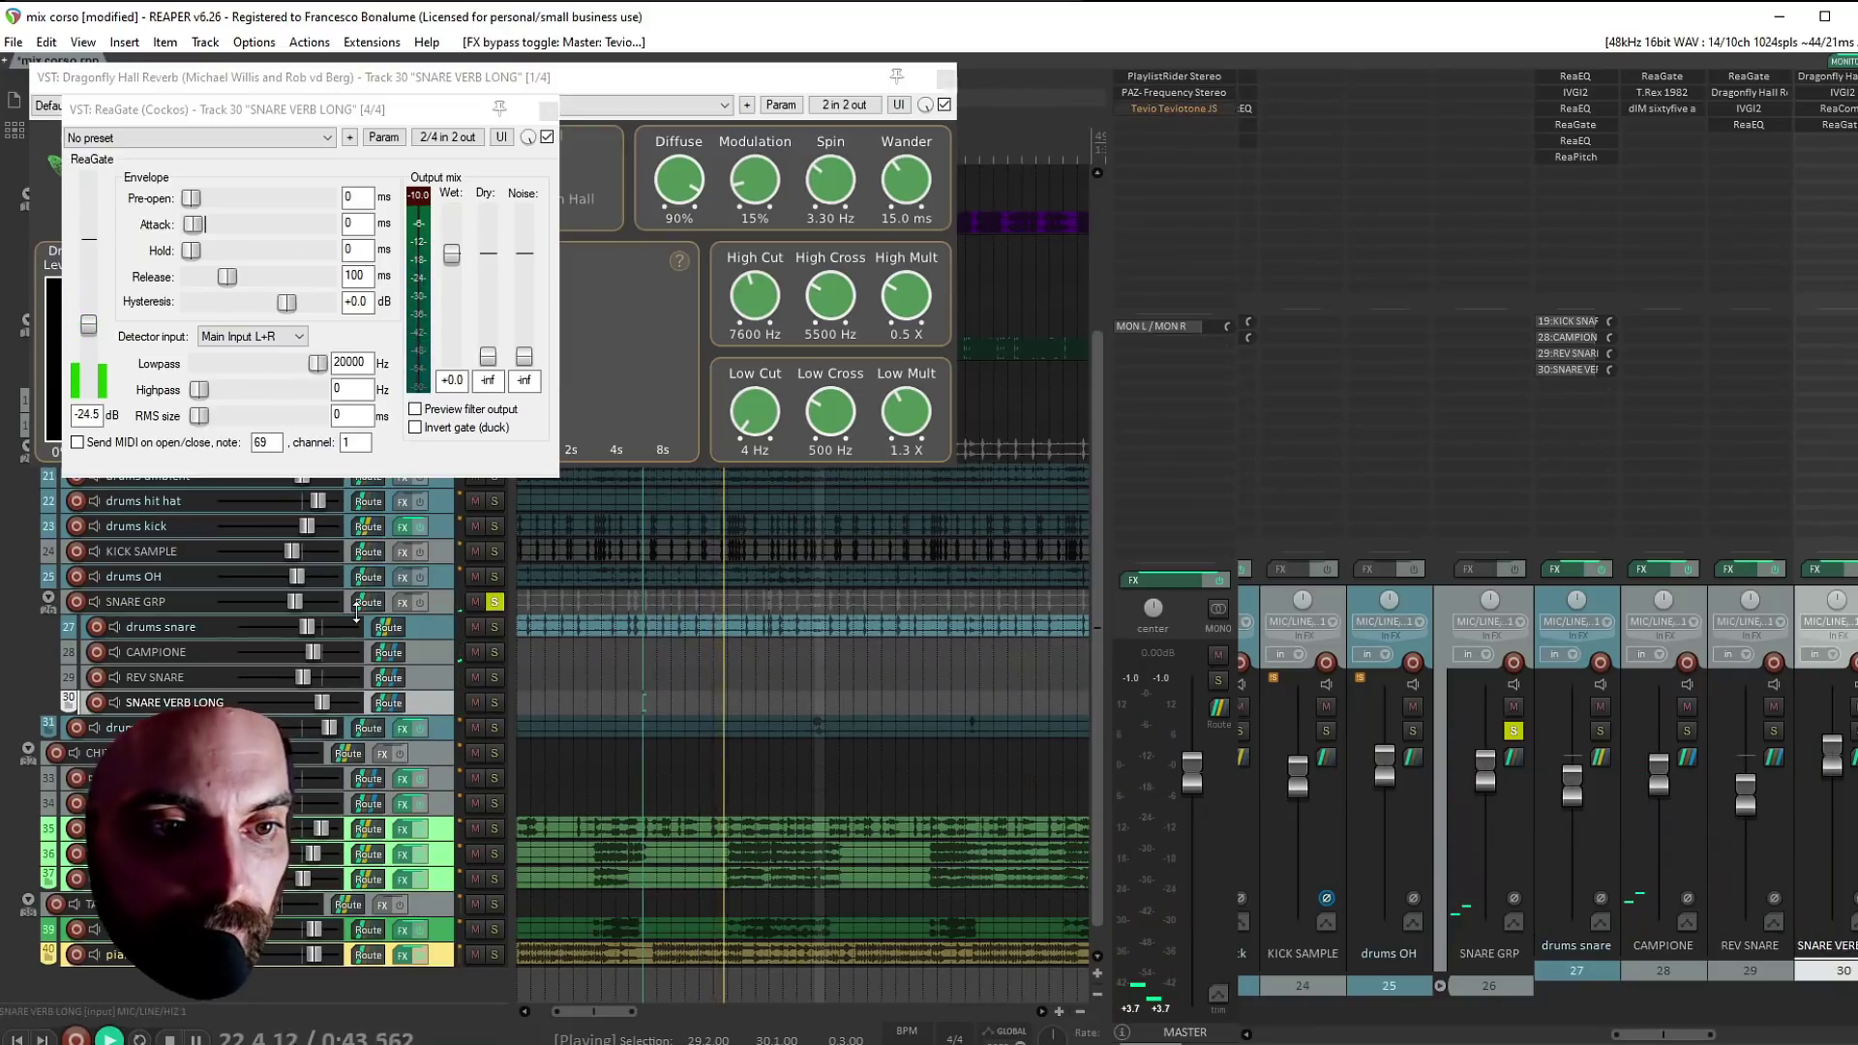
Trim the SNARE VERB LONG volume slightly below 0 dB and raise its ReaGate threshold to -23.5 dB
double_click(320, 703)
drag(323, 708, 322, 704)
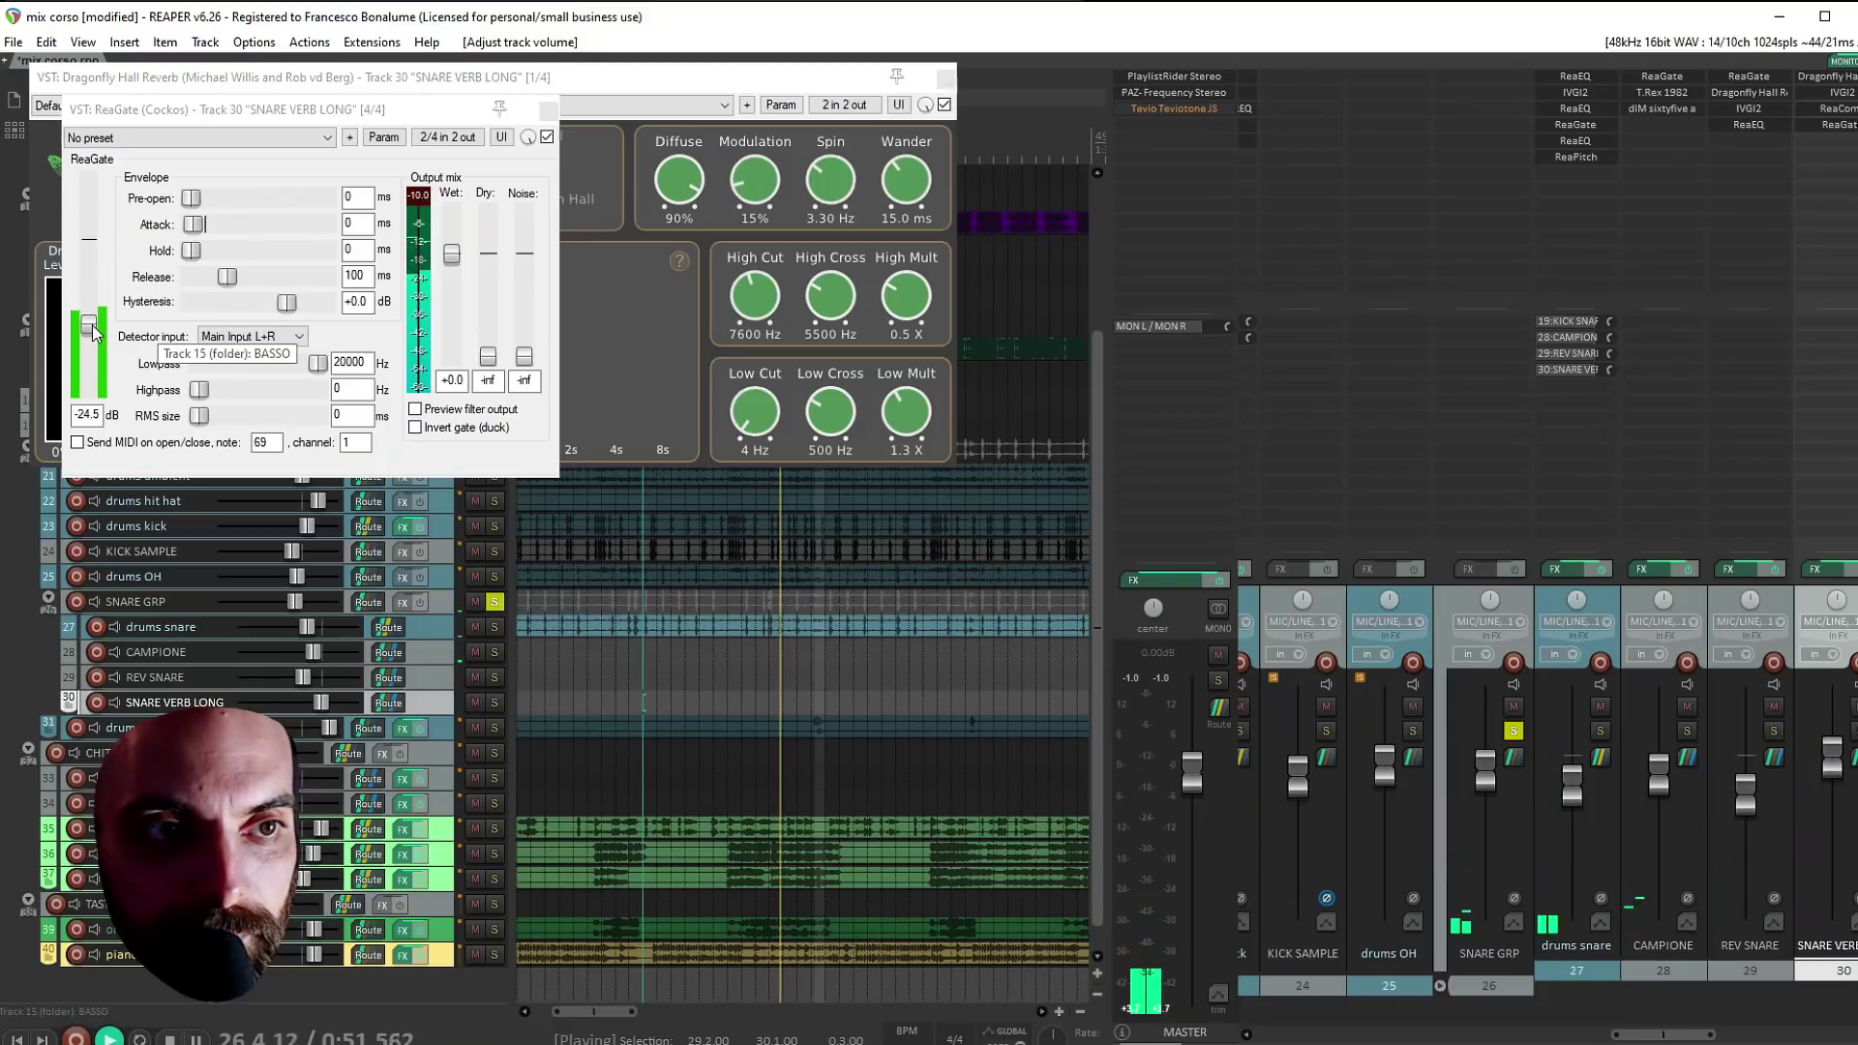
scroll(92, 333, up, 1)
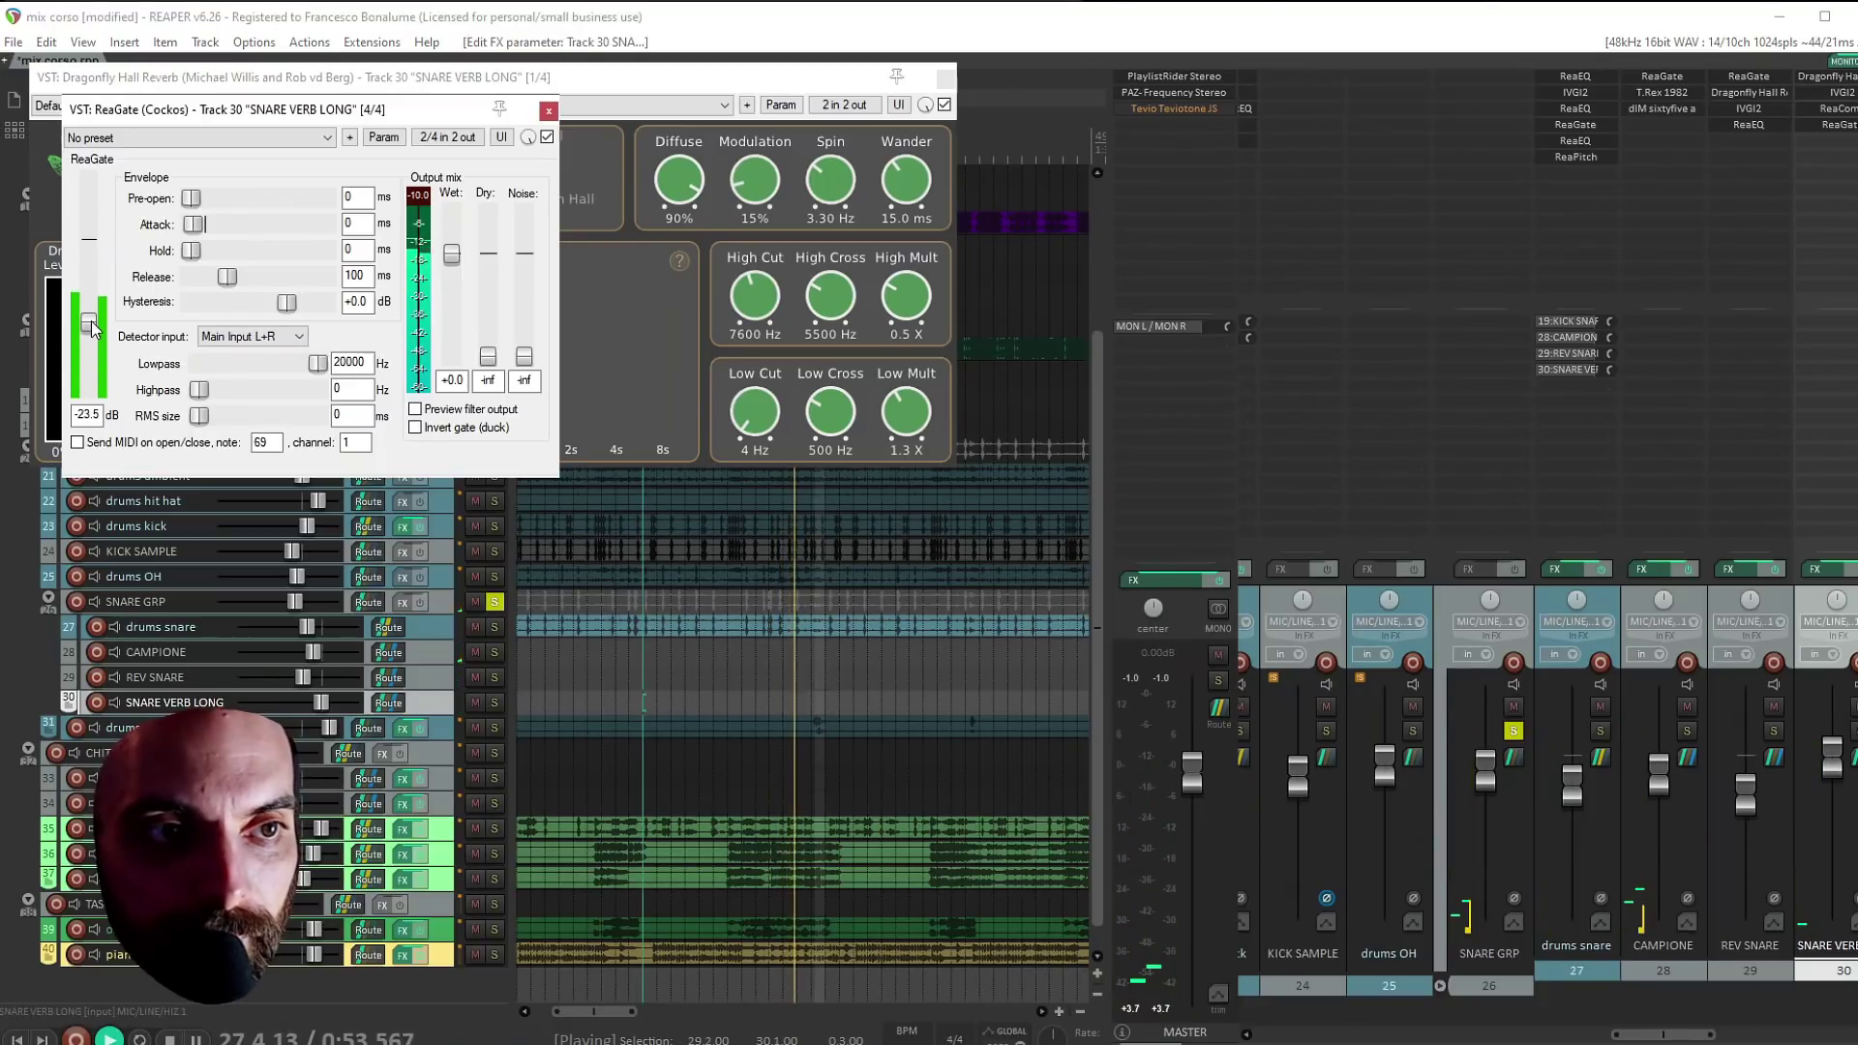
Solo SNARE VERB LONG and add ReaEQ with band 3 at 630.1 Hz, -4.4 dB gain and 0.60 oct bandwidth
ctrl+alt+click(494, 702)
double_click(1827, 136)
text(reaeq)
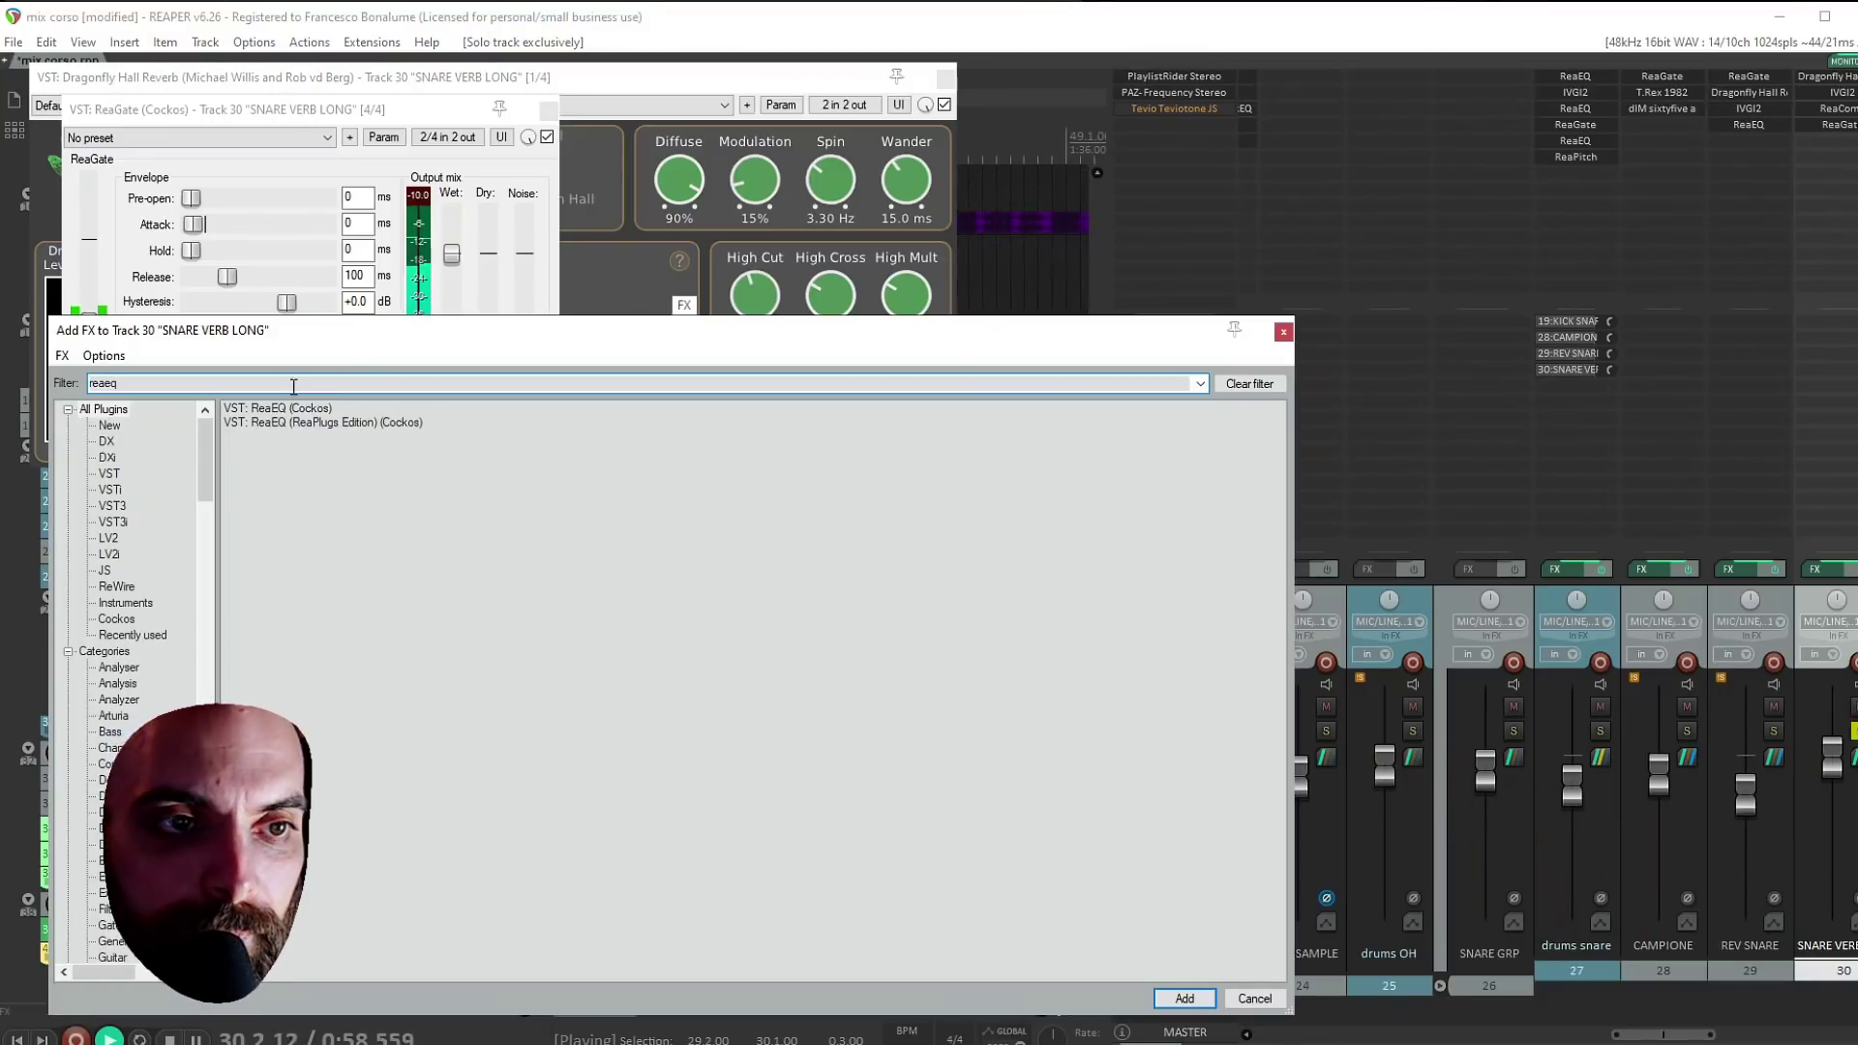
double_click(278, 407)
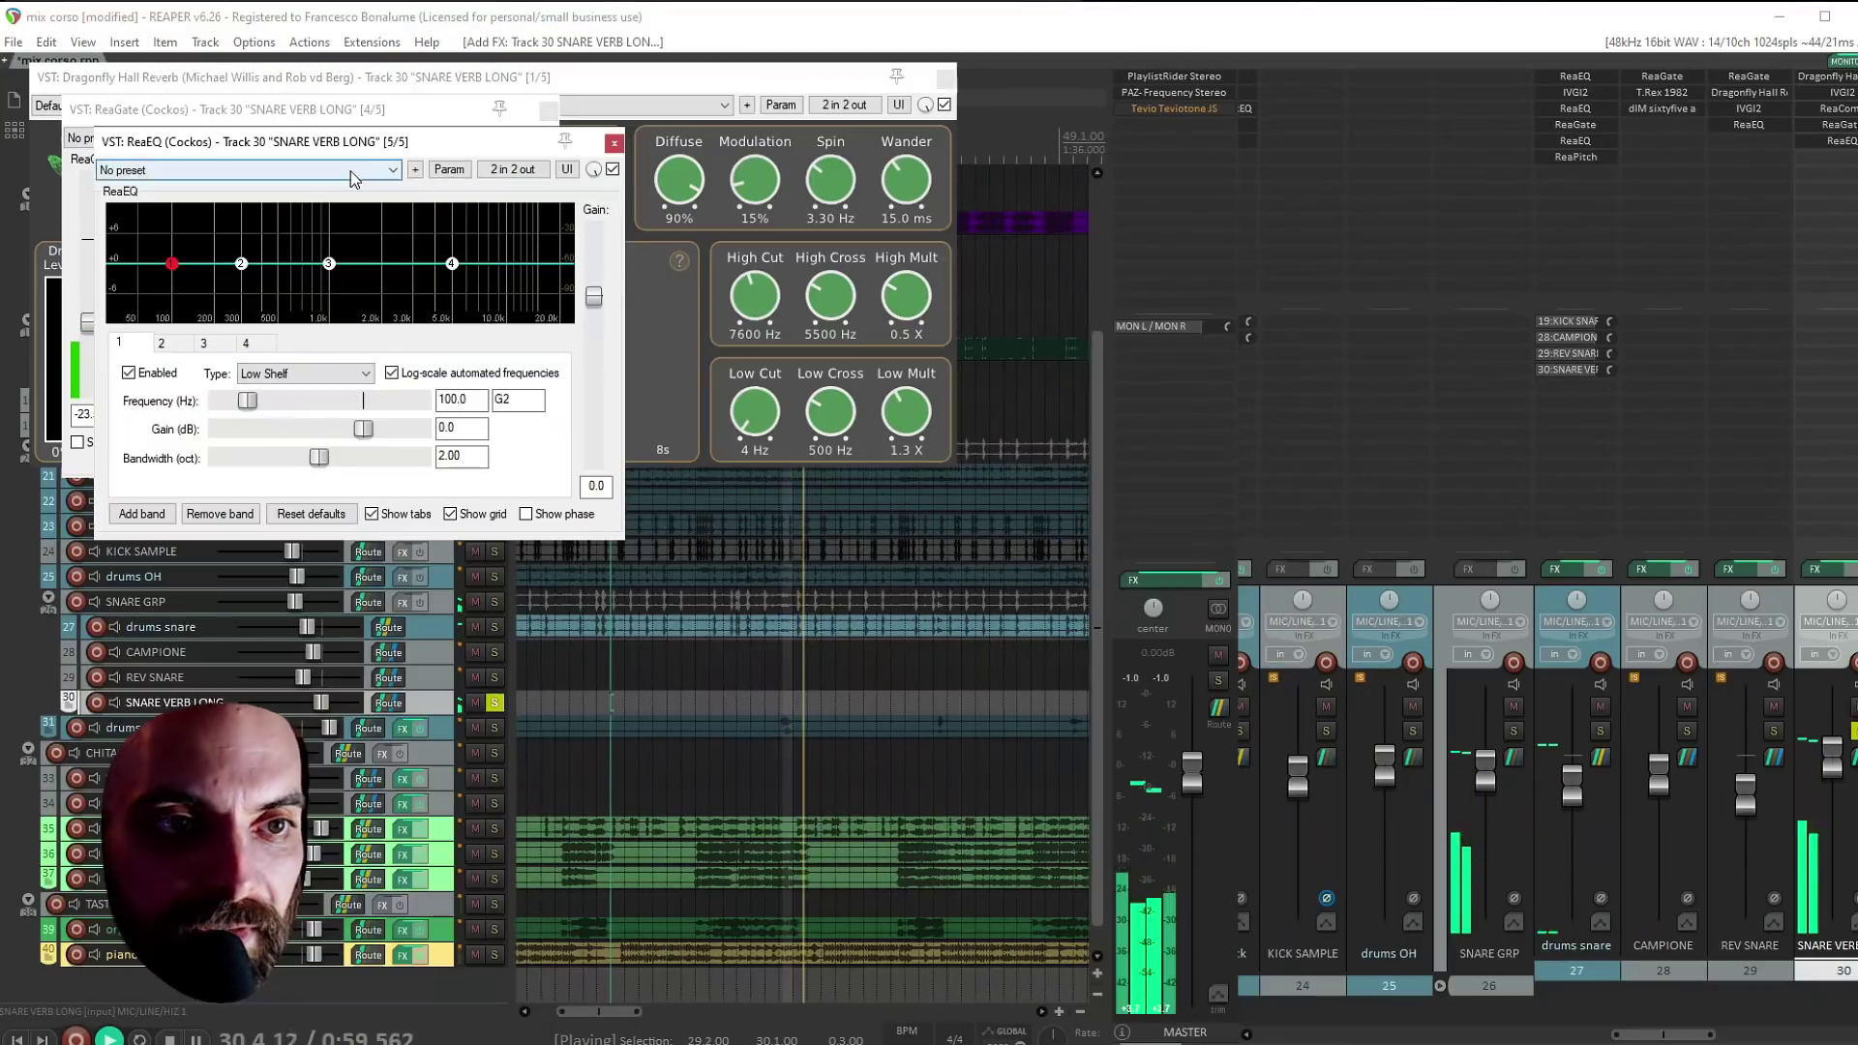
drag(327, 261, 293, 298)
scroll(325, 220, down, 7)
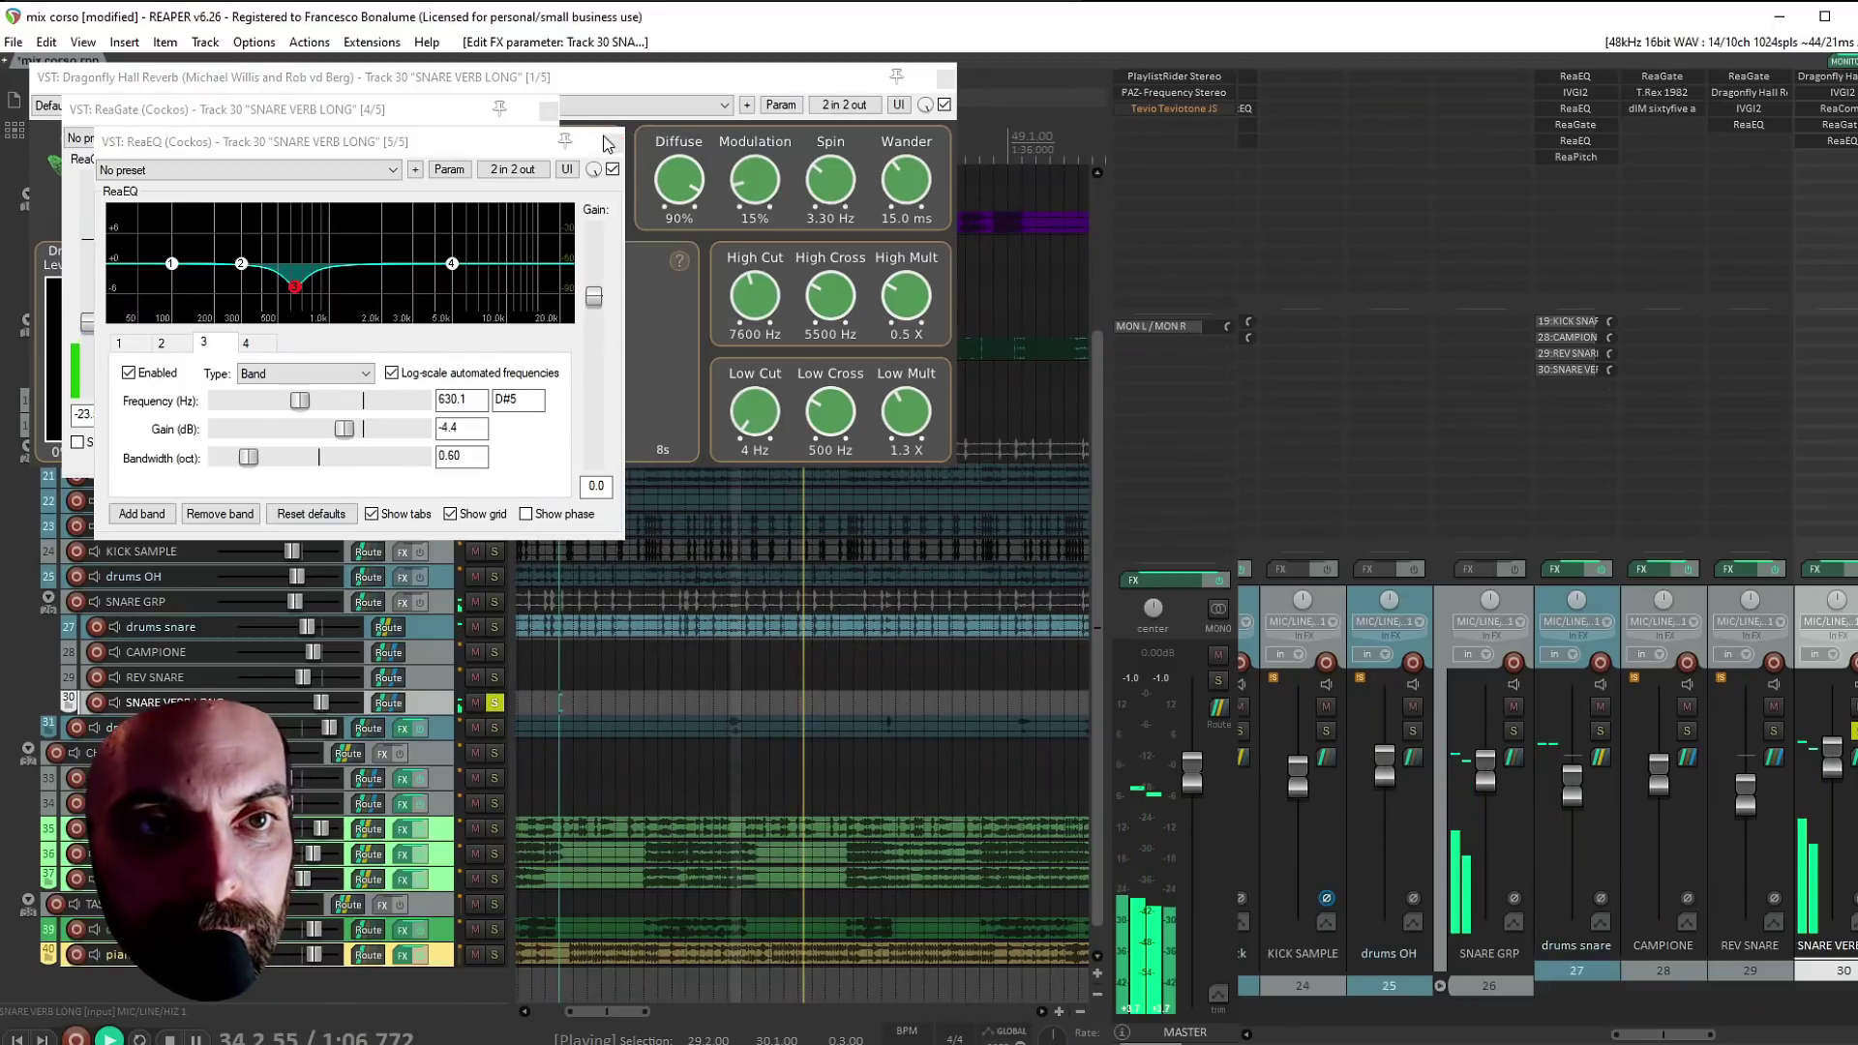
Close the SNARE VERB LONG effect windows, unsolo the track and trim its volume to about -0.29 dB in the full mix
click(606, 140)
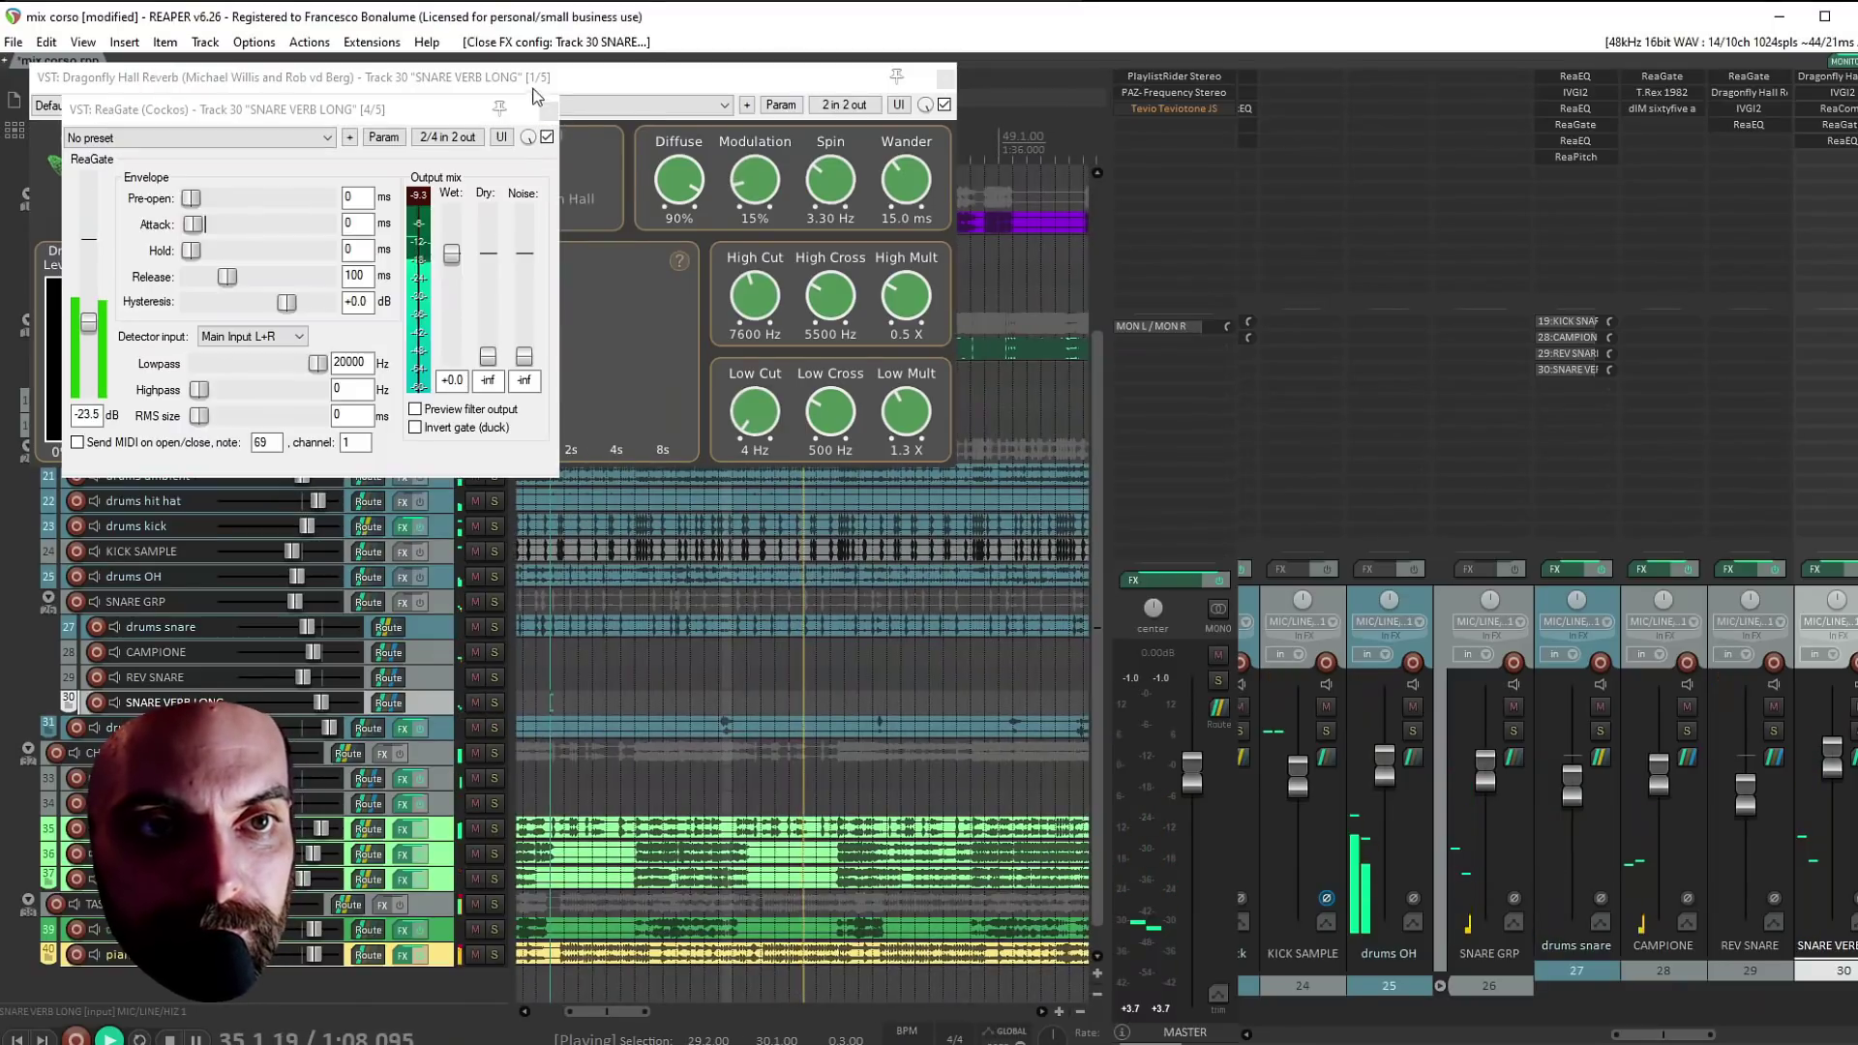
click(545, 109)
click(943, 77)
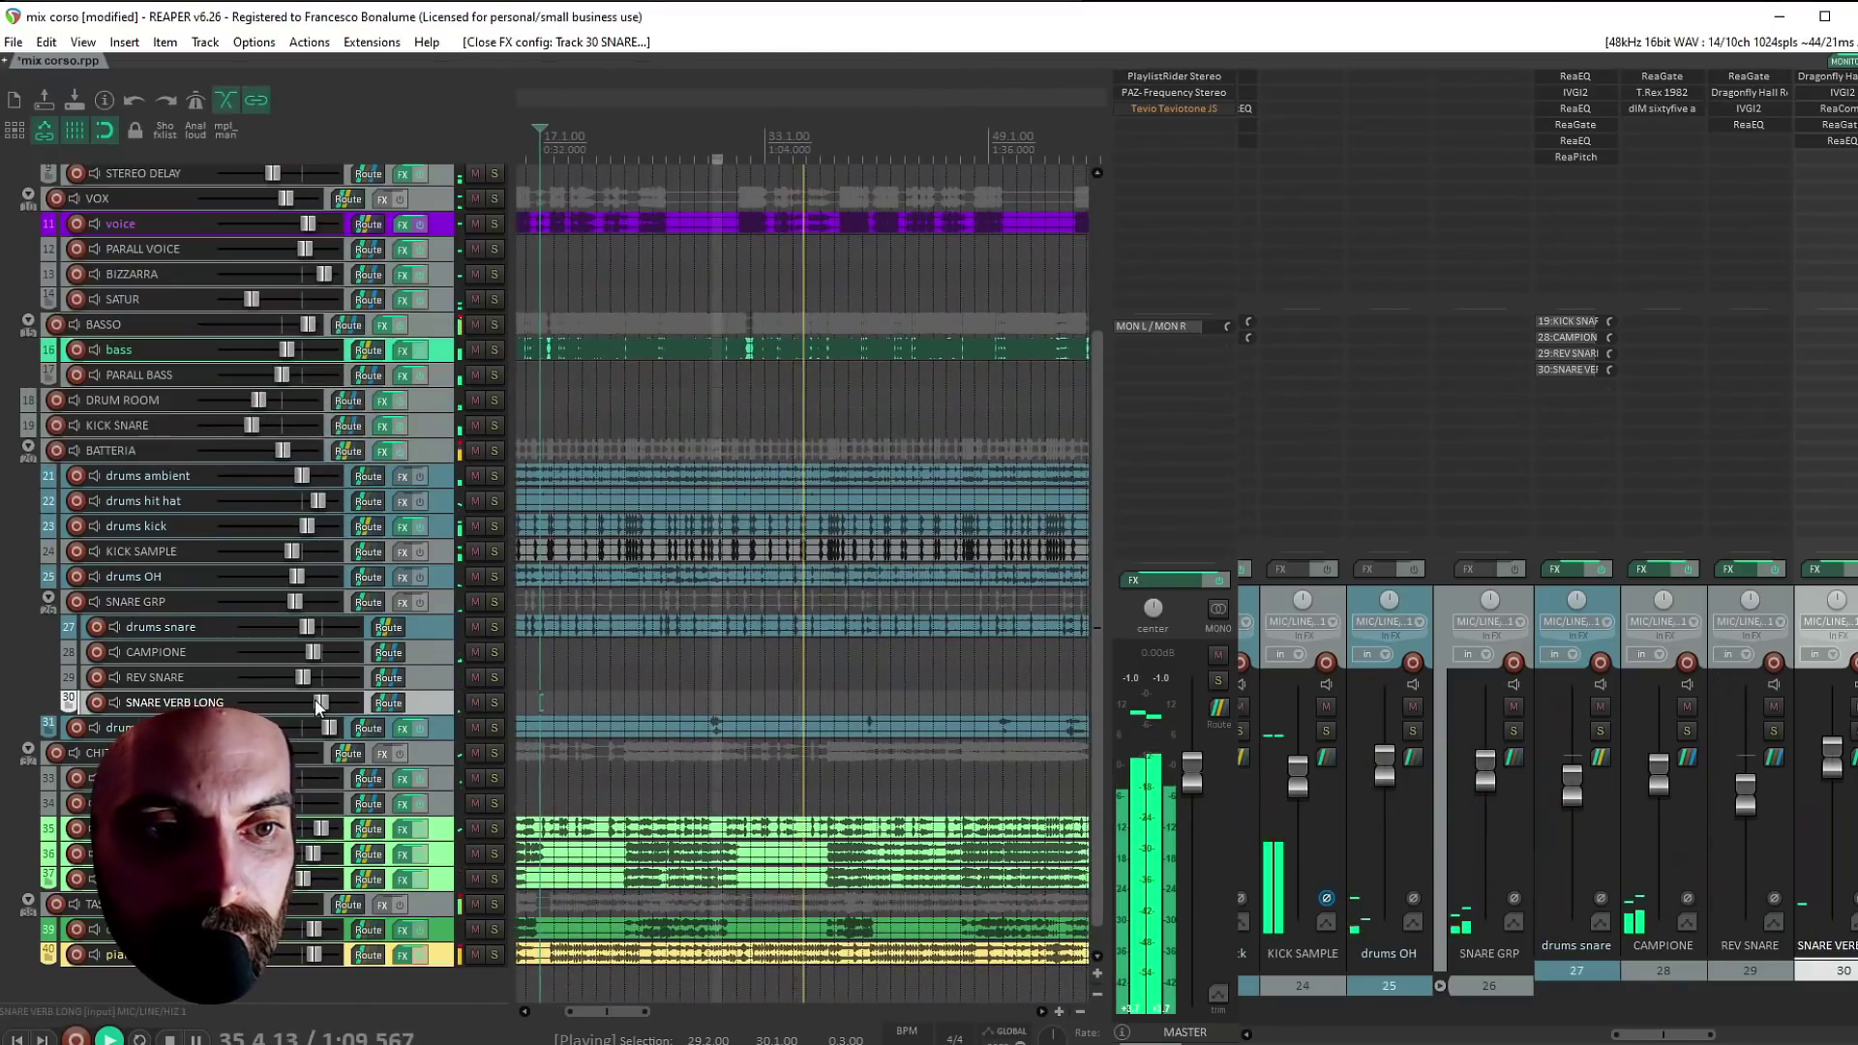
mouse_move(315, 700)
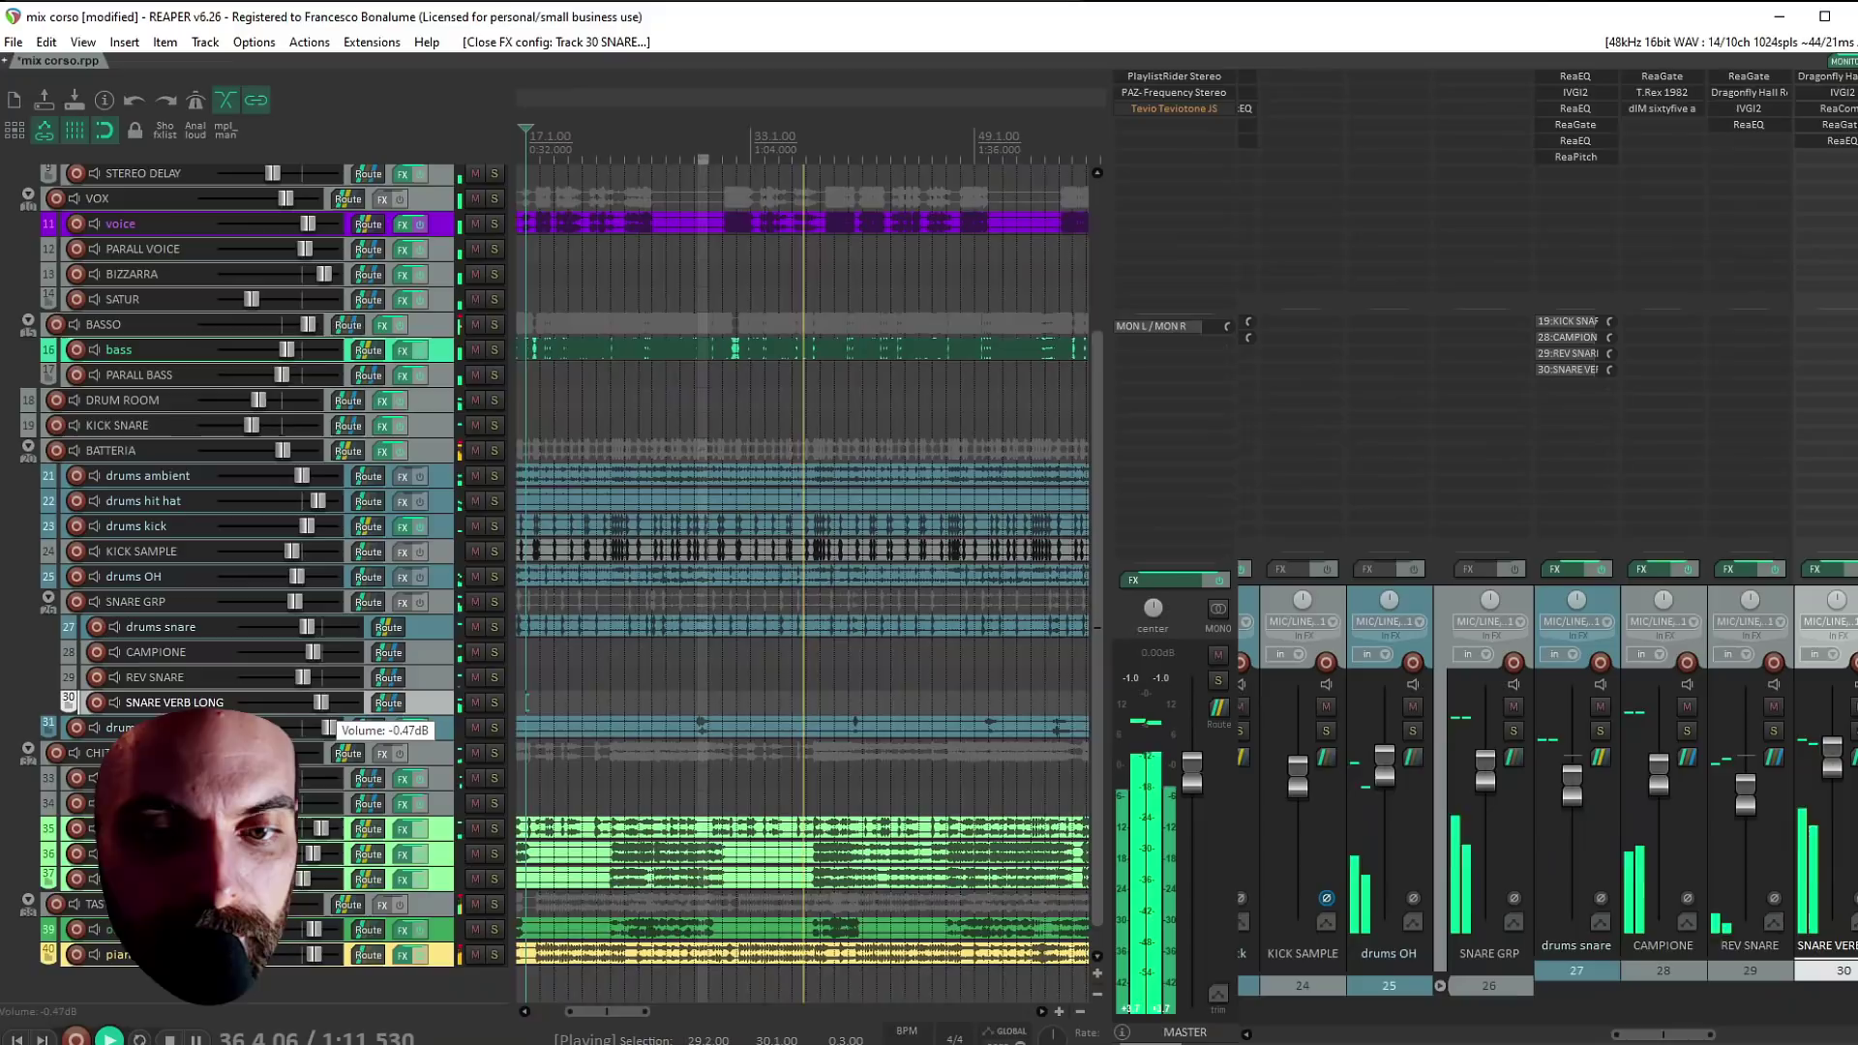
drag(321, 703, 318, 702)
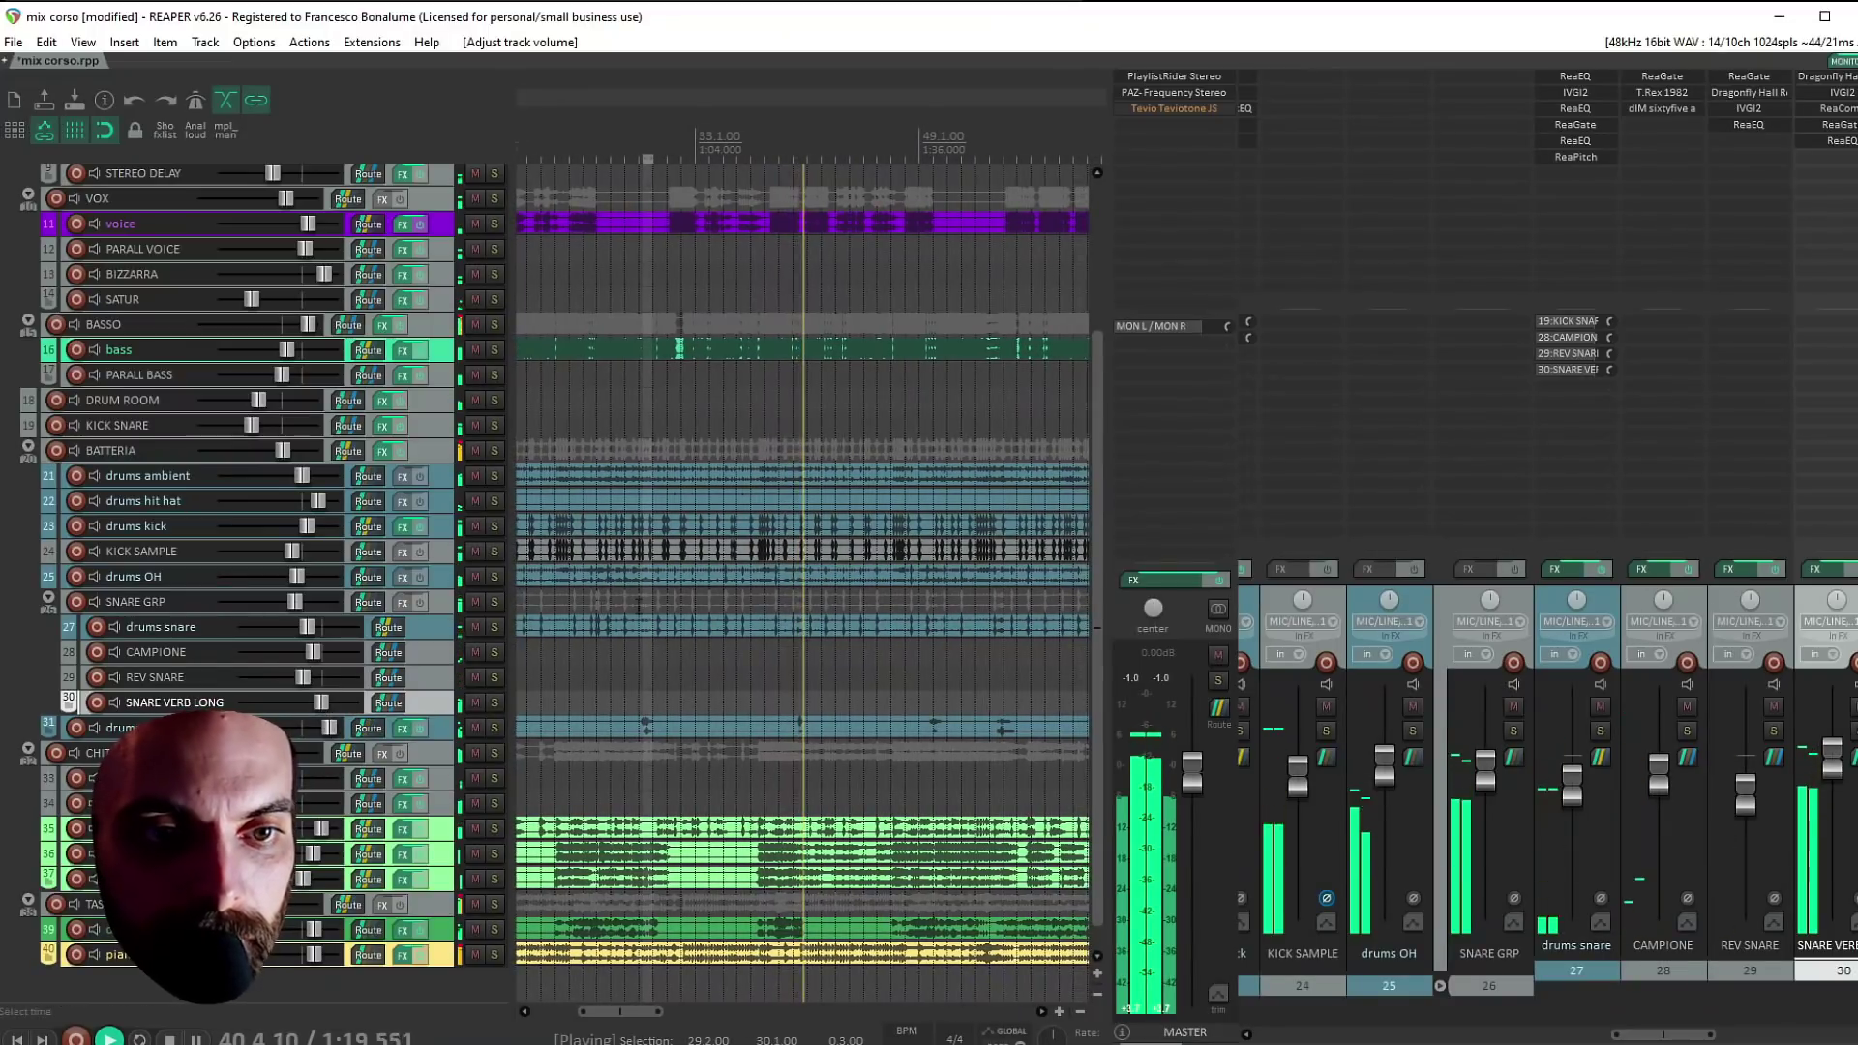
scroll(745, 580, up, 1)
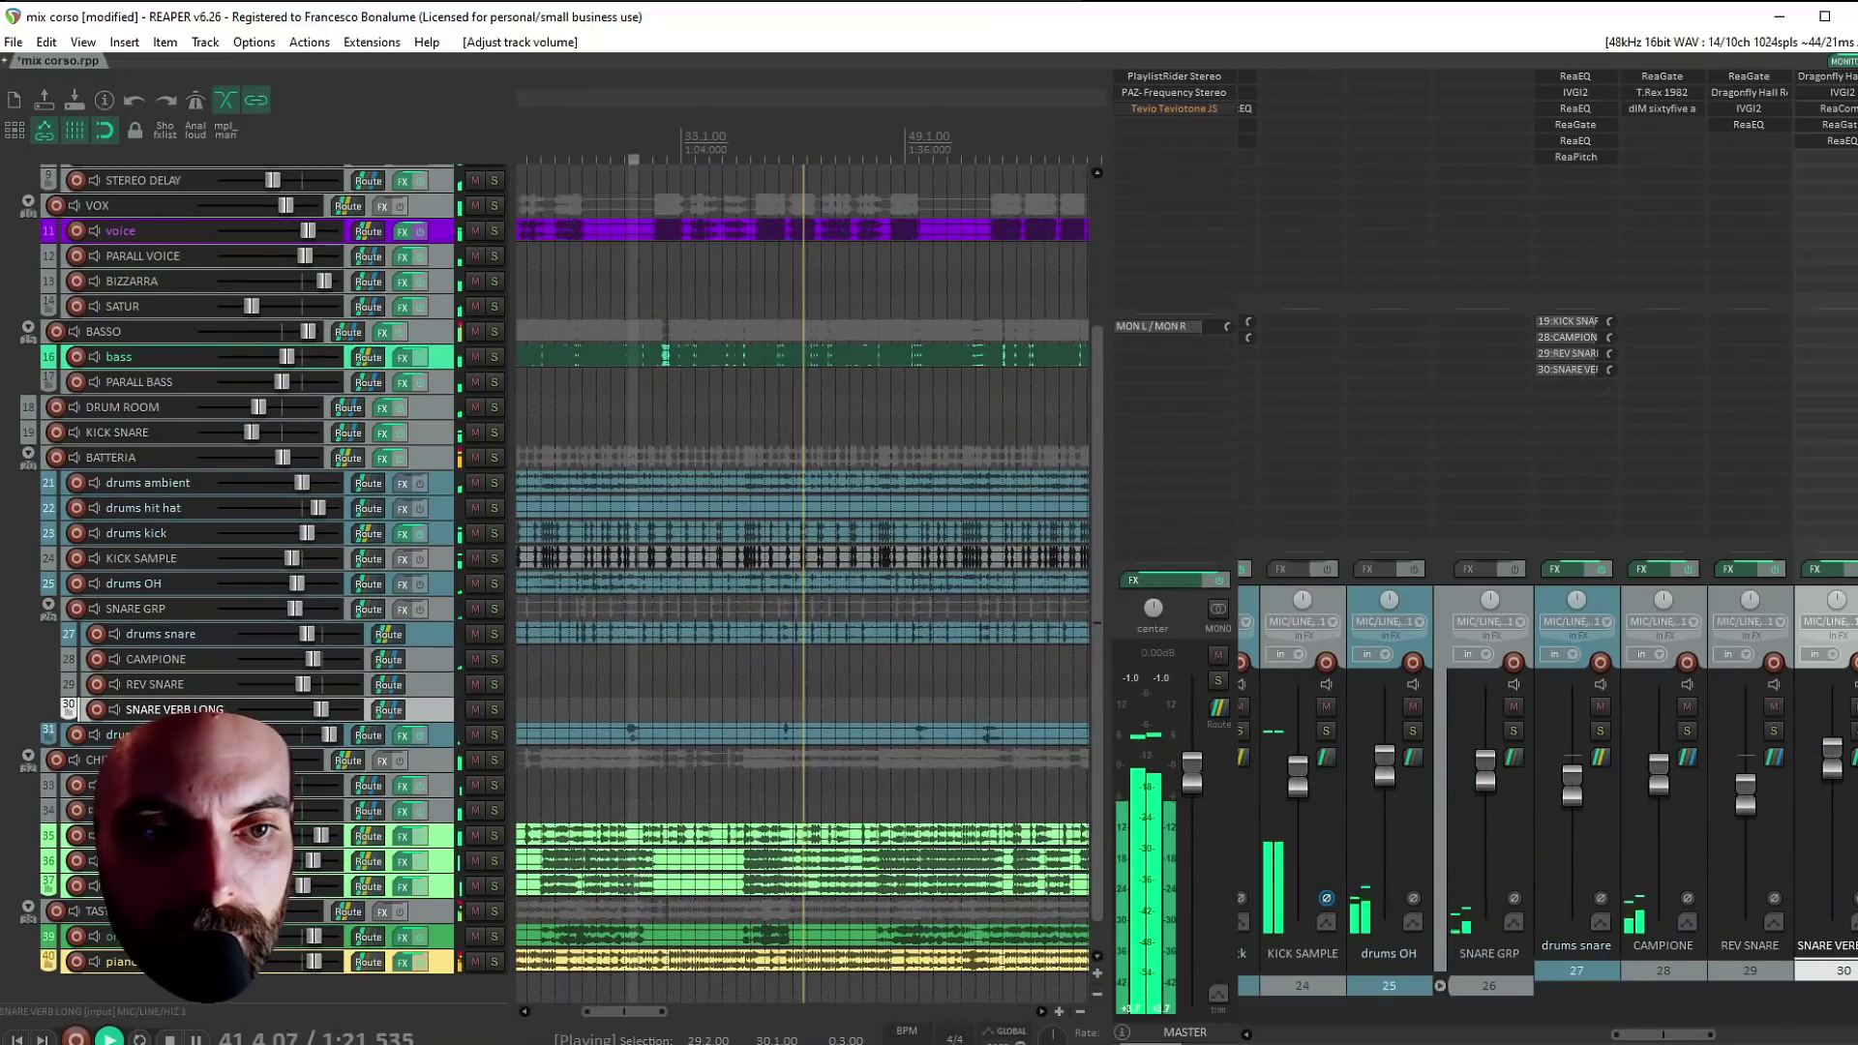
mouse_move(330, 734)
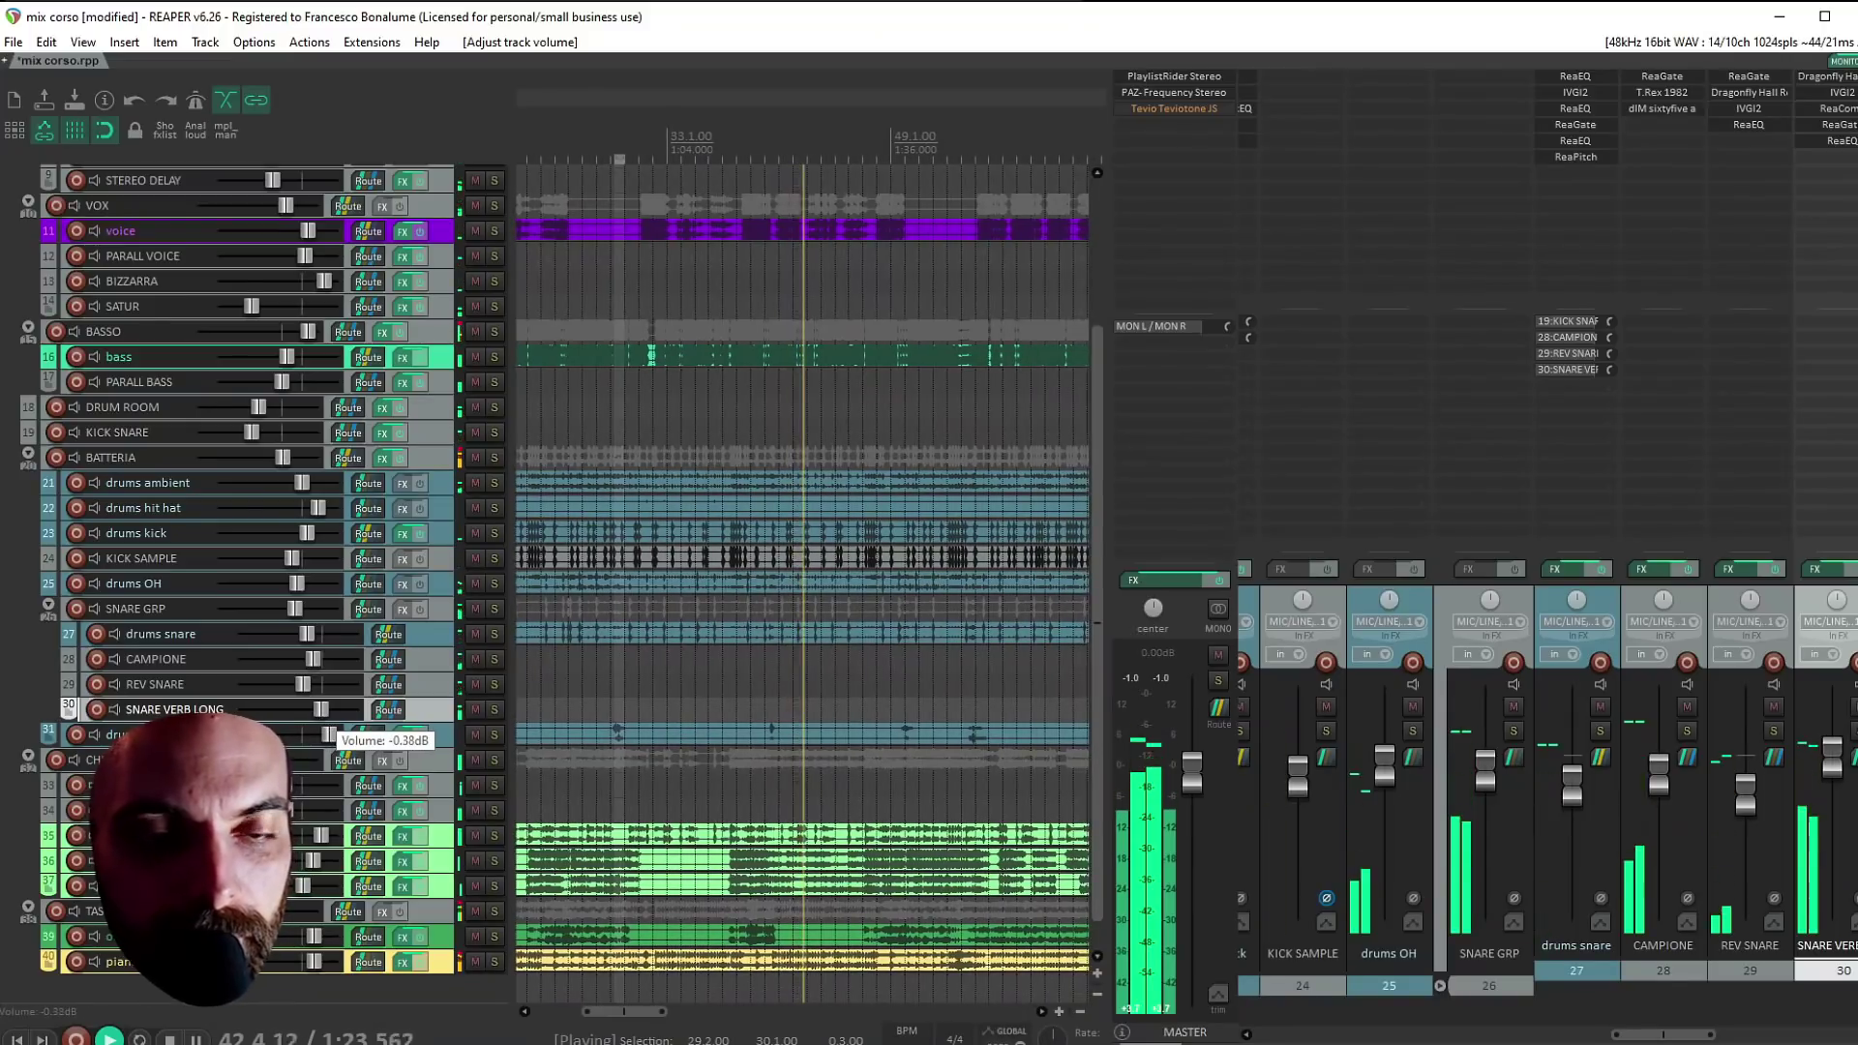
drag(320, 711, 321, 710)
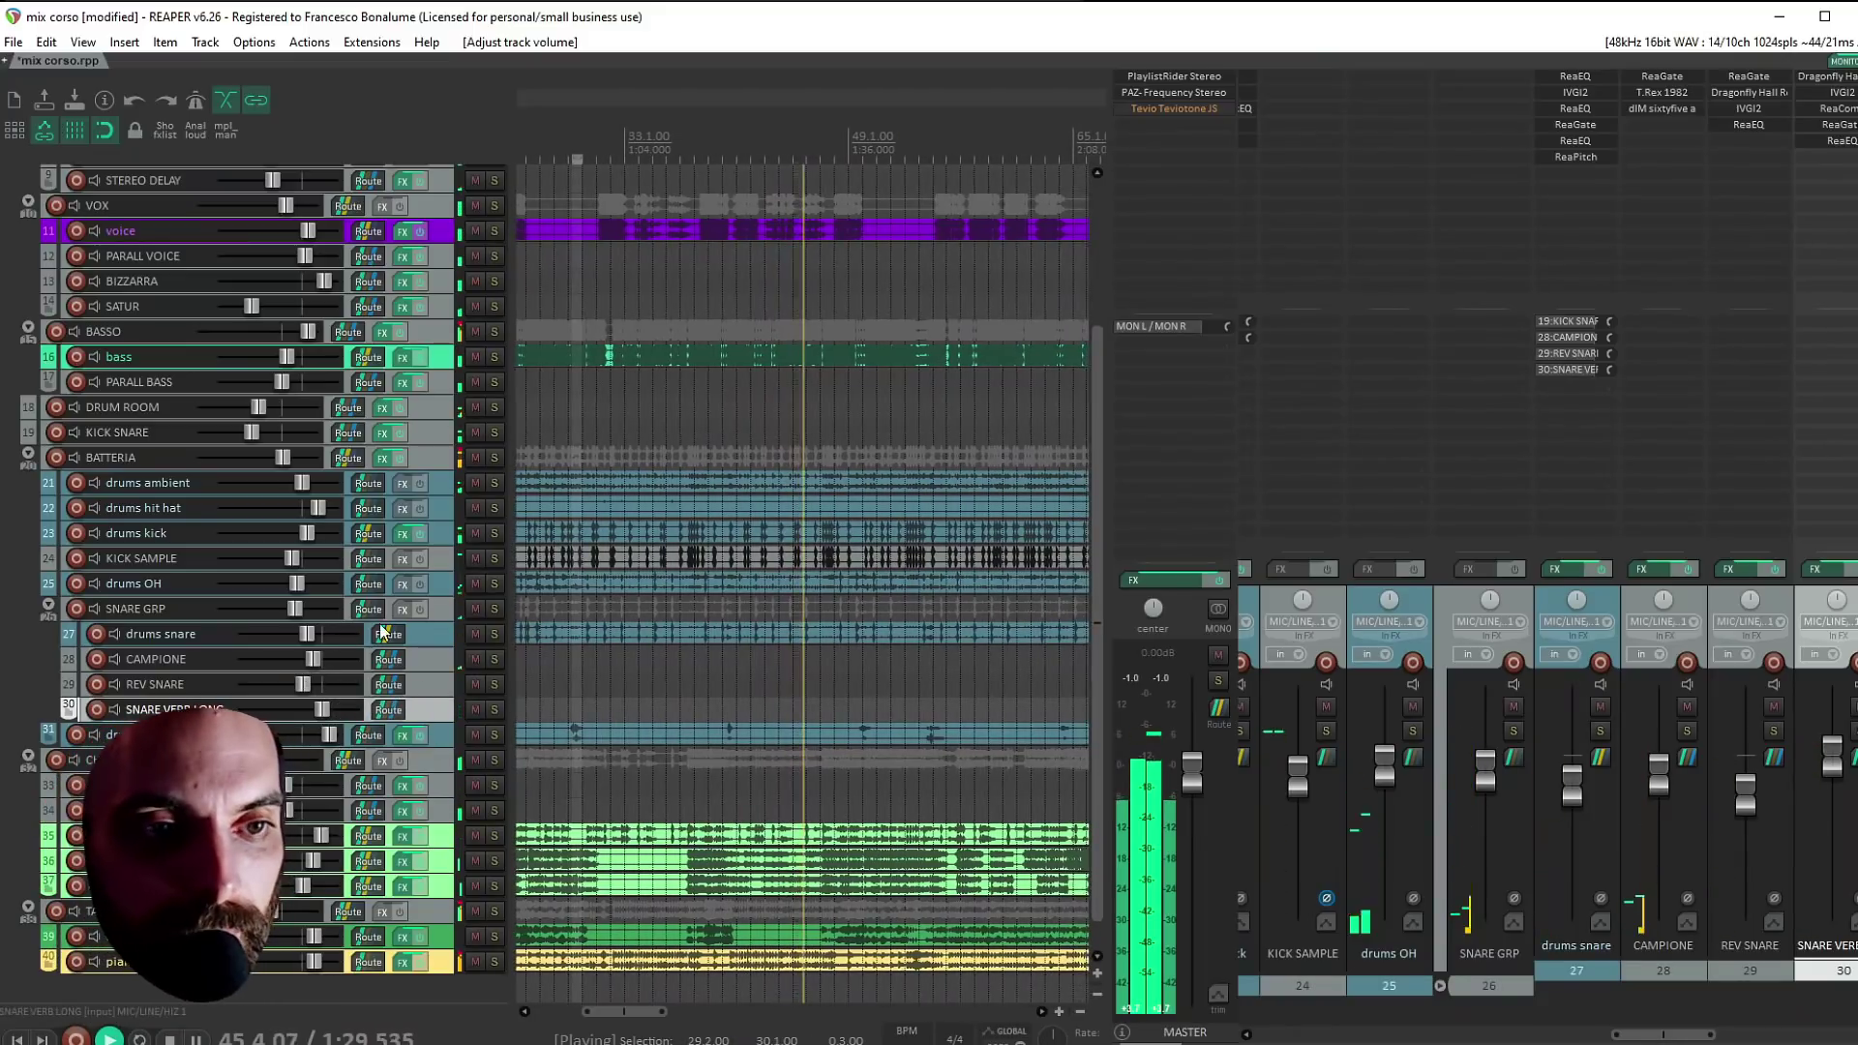
Solo the SNARE GRP folder, add the JS Transient Controller to it and play the section
key(space)
click(494, 609)
click(132, 609)
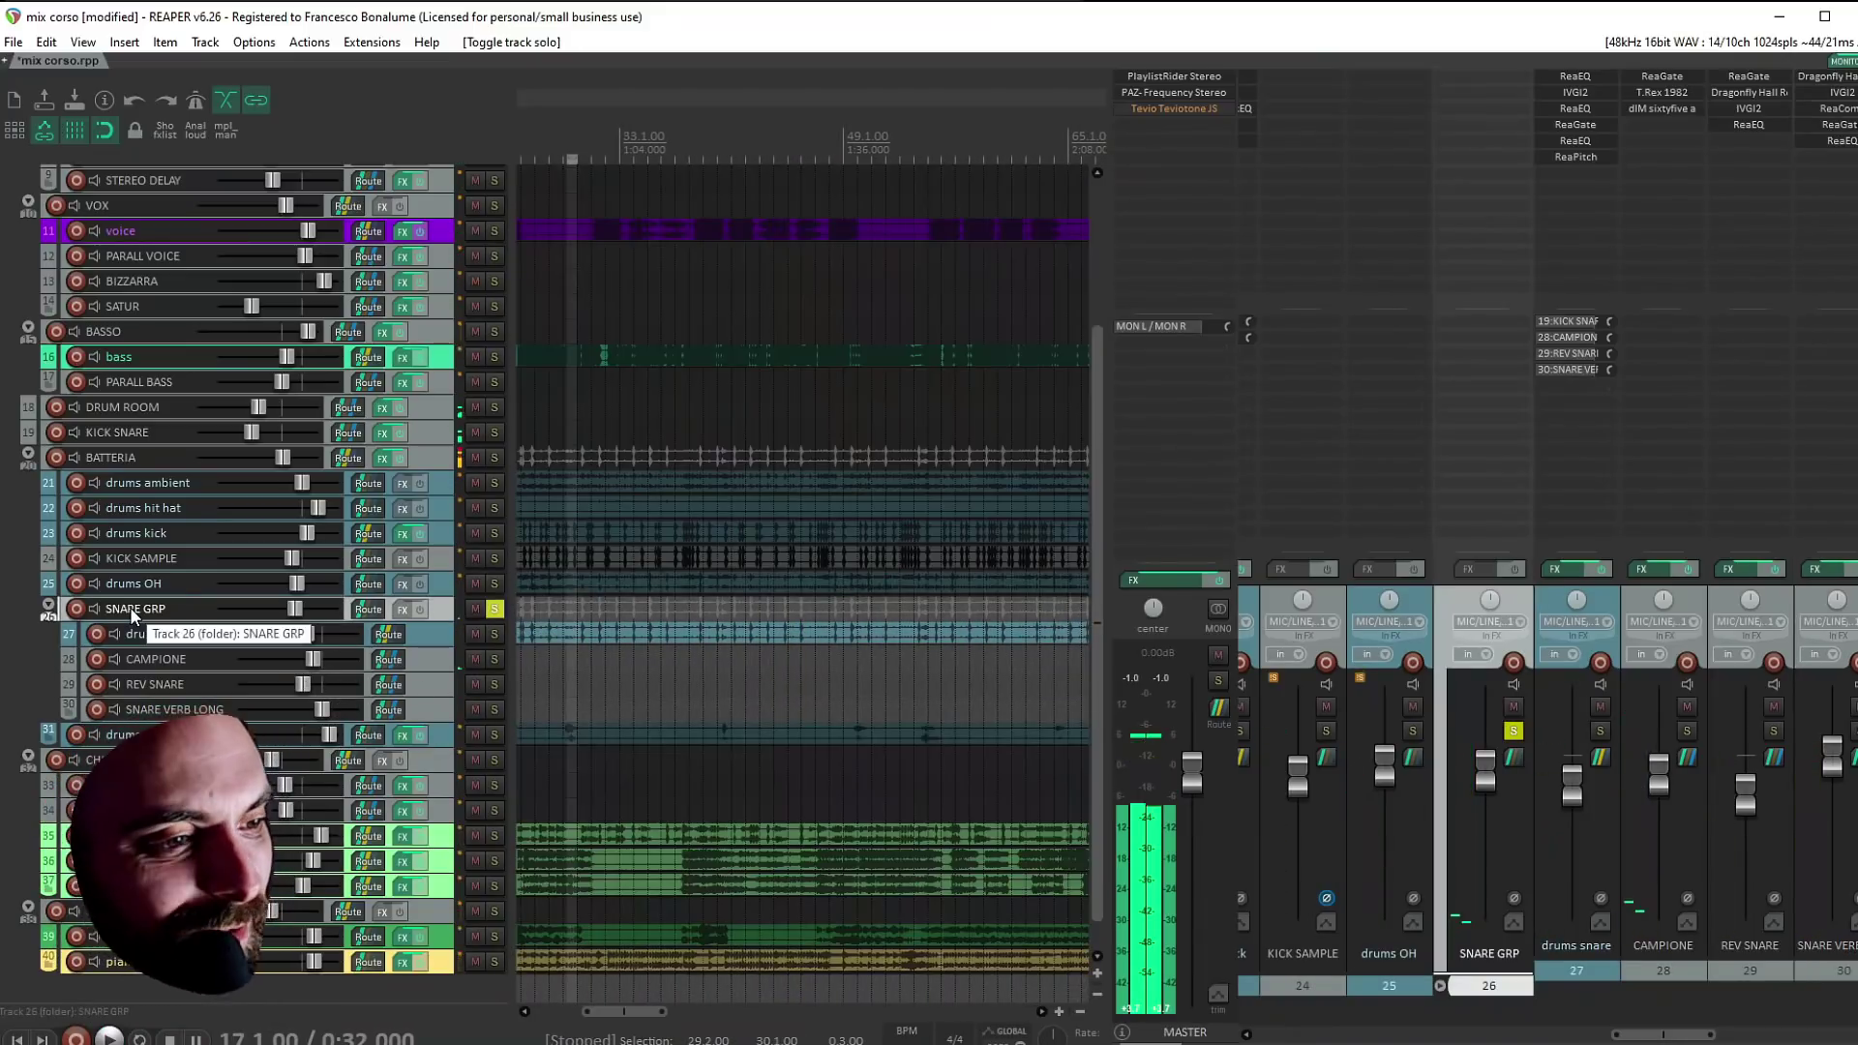
double_click(1454, 121)
text(trans)
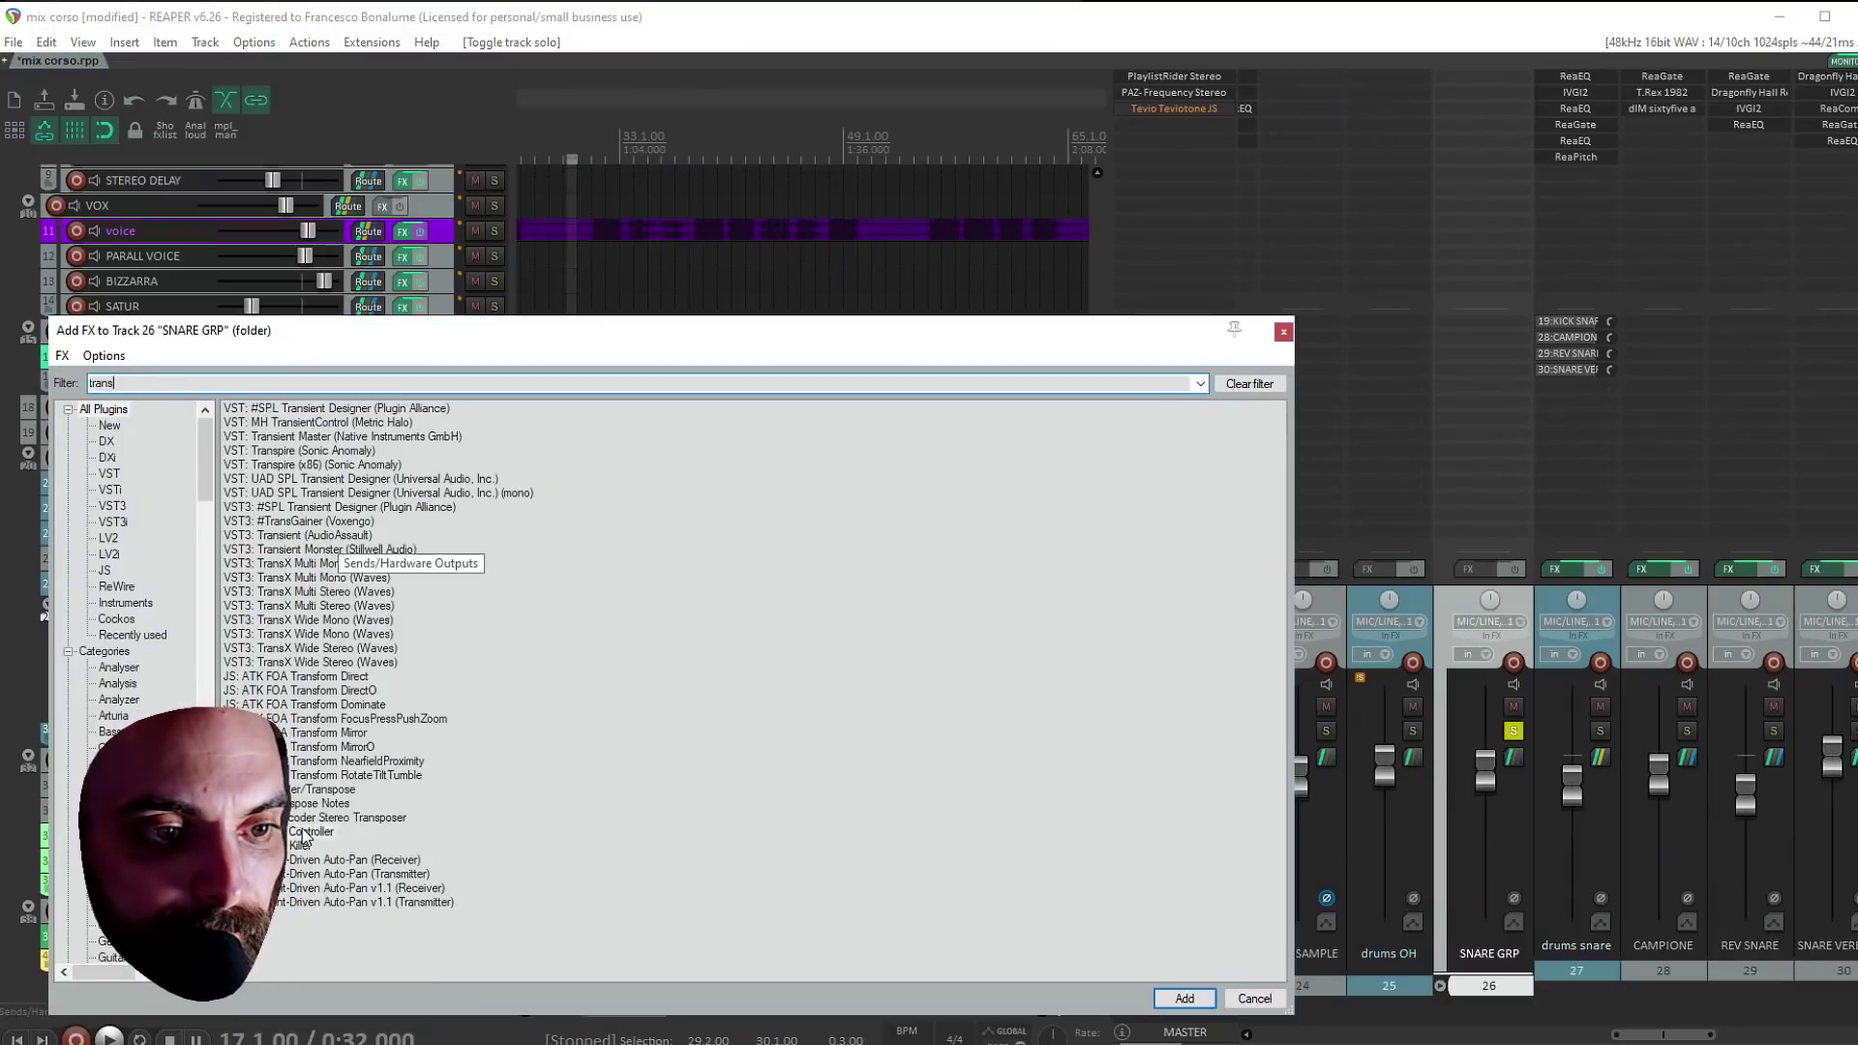
double_click(303, 834)
key(space)
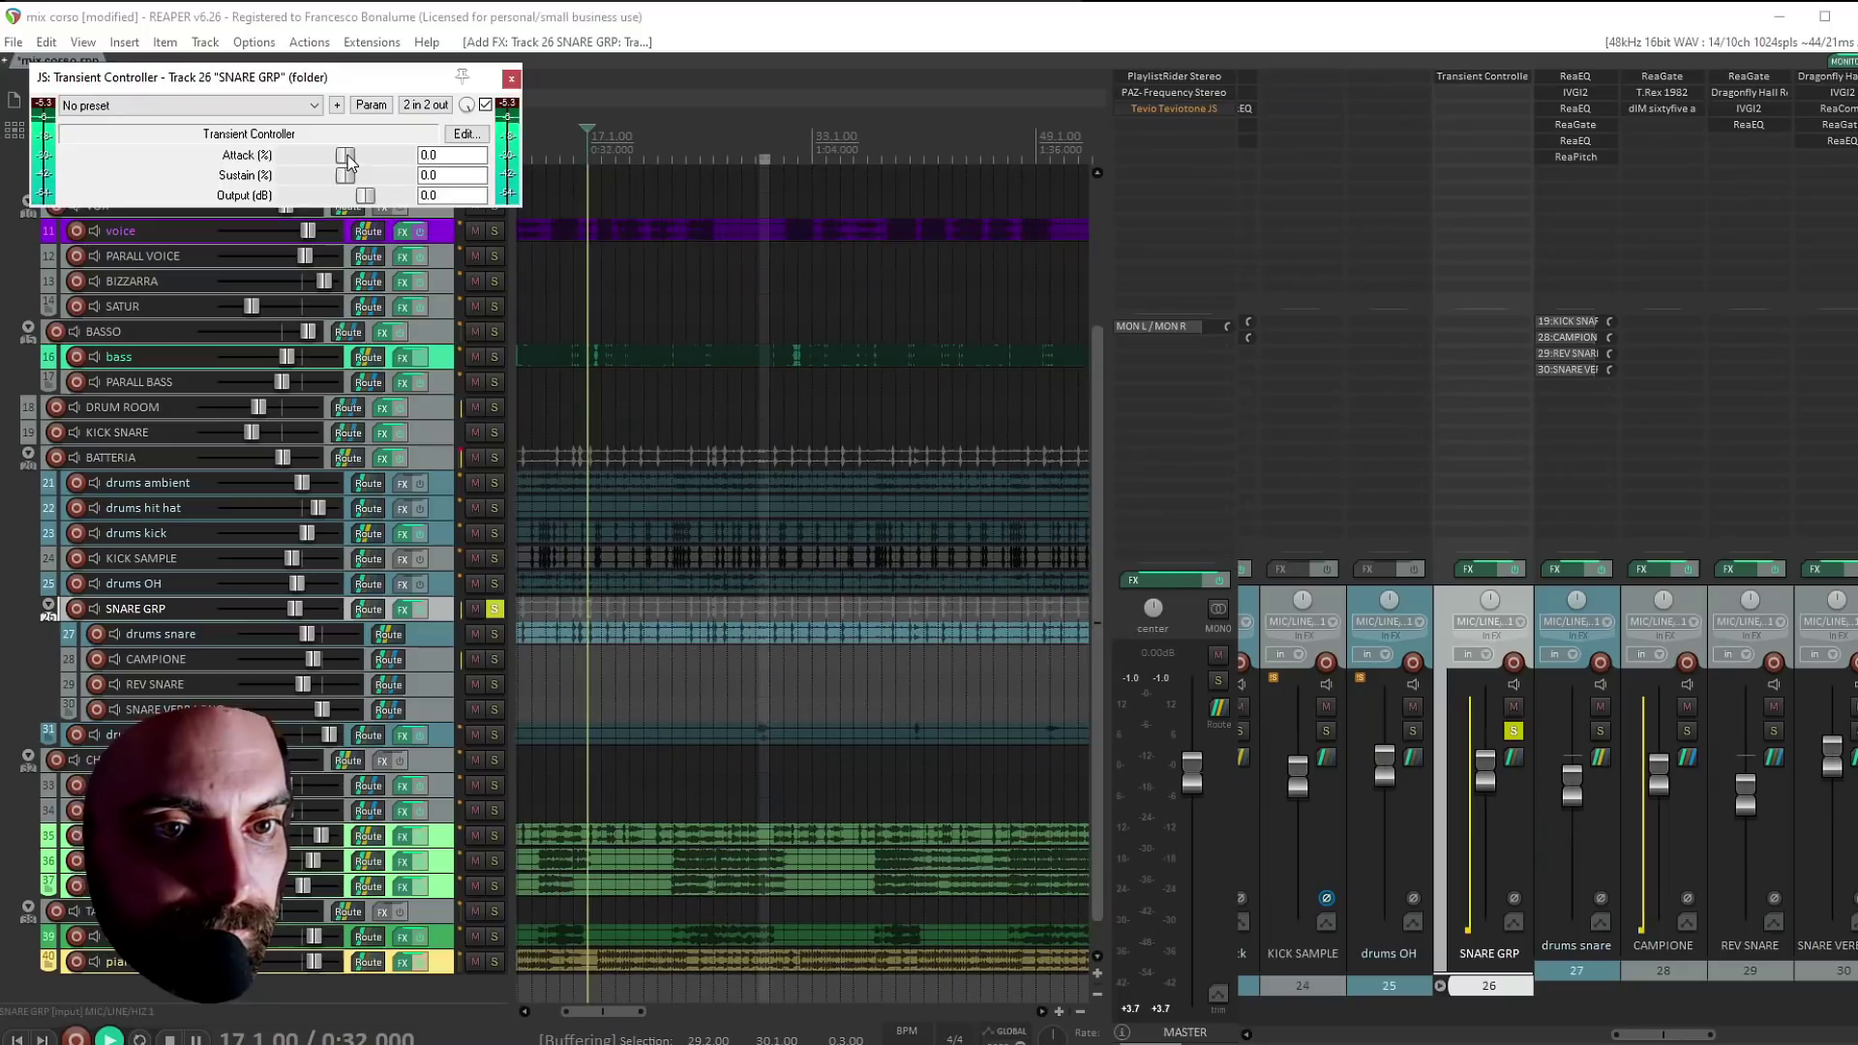
Set the Transient Controller attack on SNARE GRP to 32%, adjusting it with the folder unsoloed in the full mix
drag(348, 162, 378, 167)
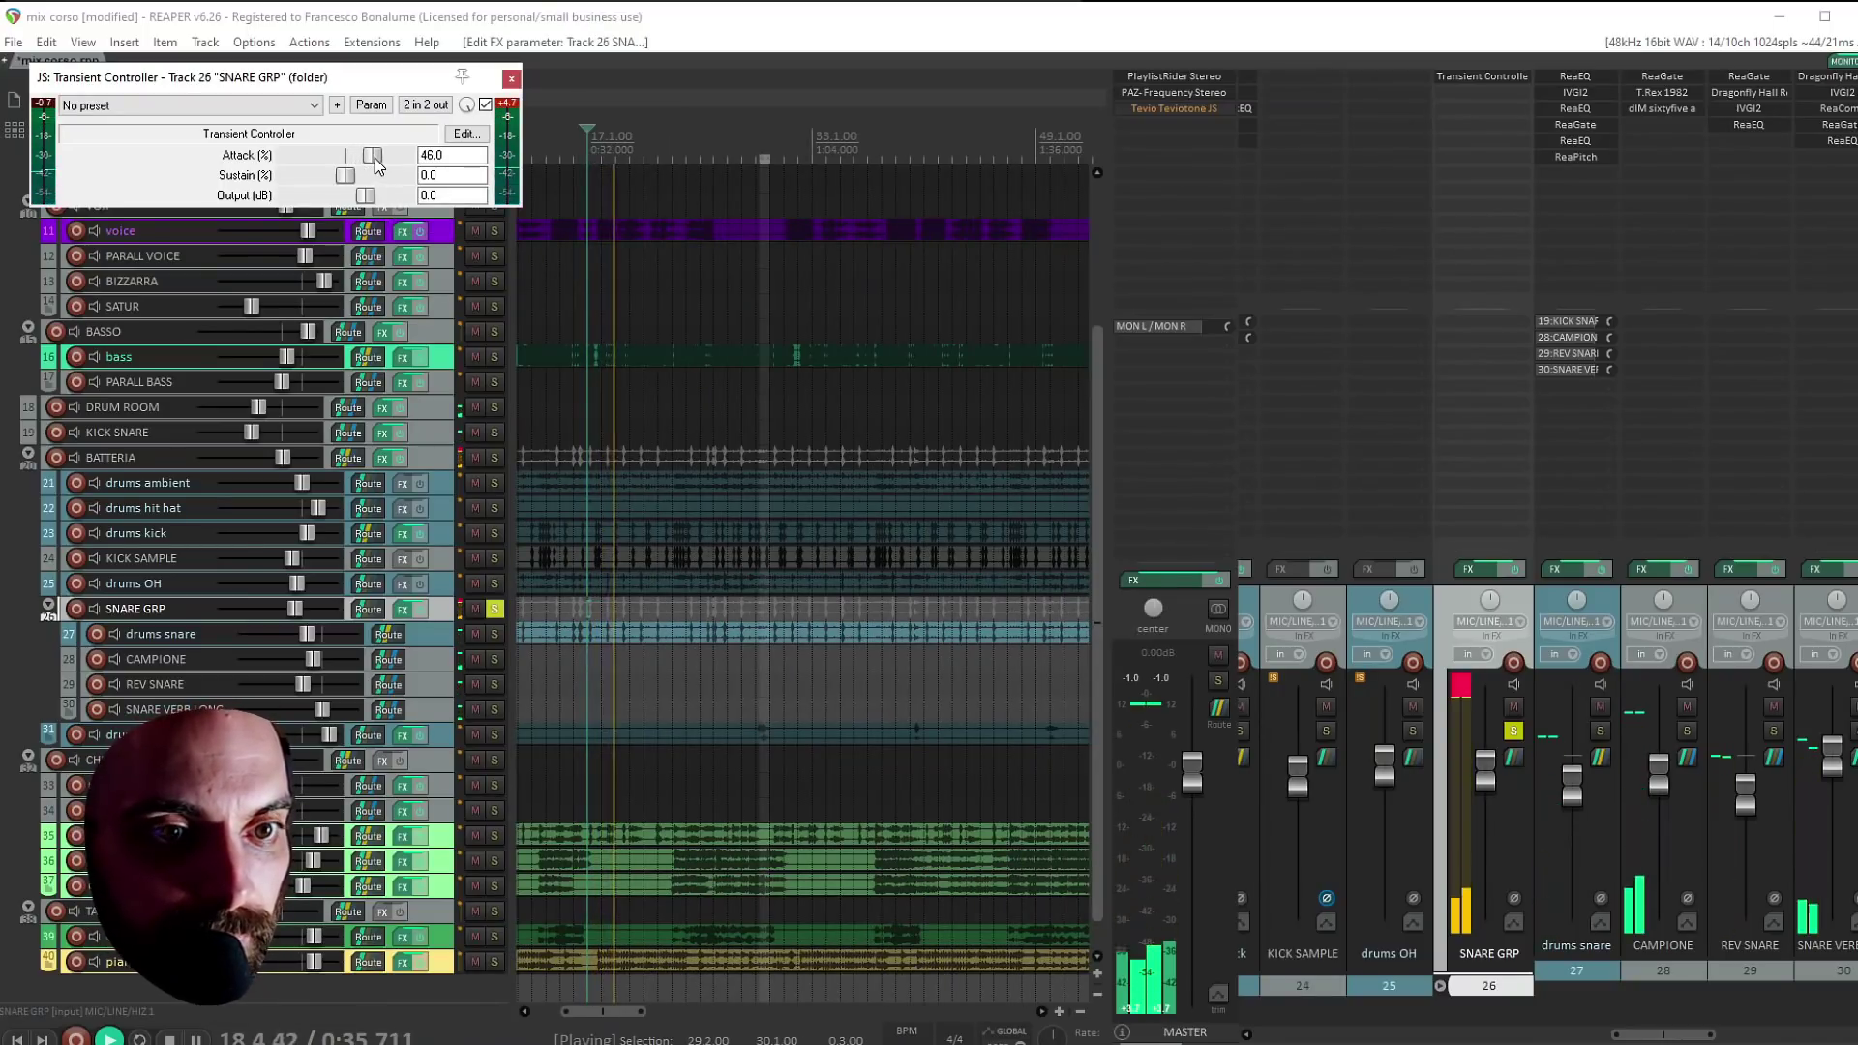
click(493, 608)
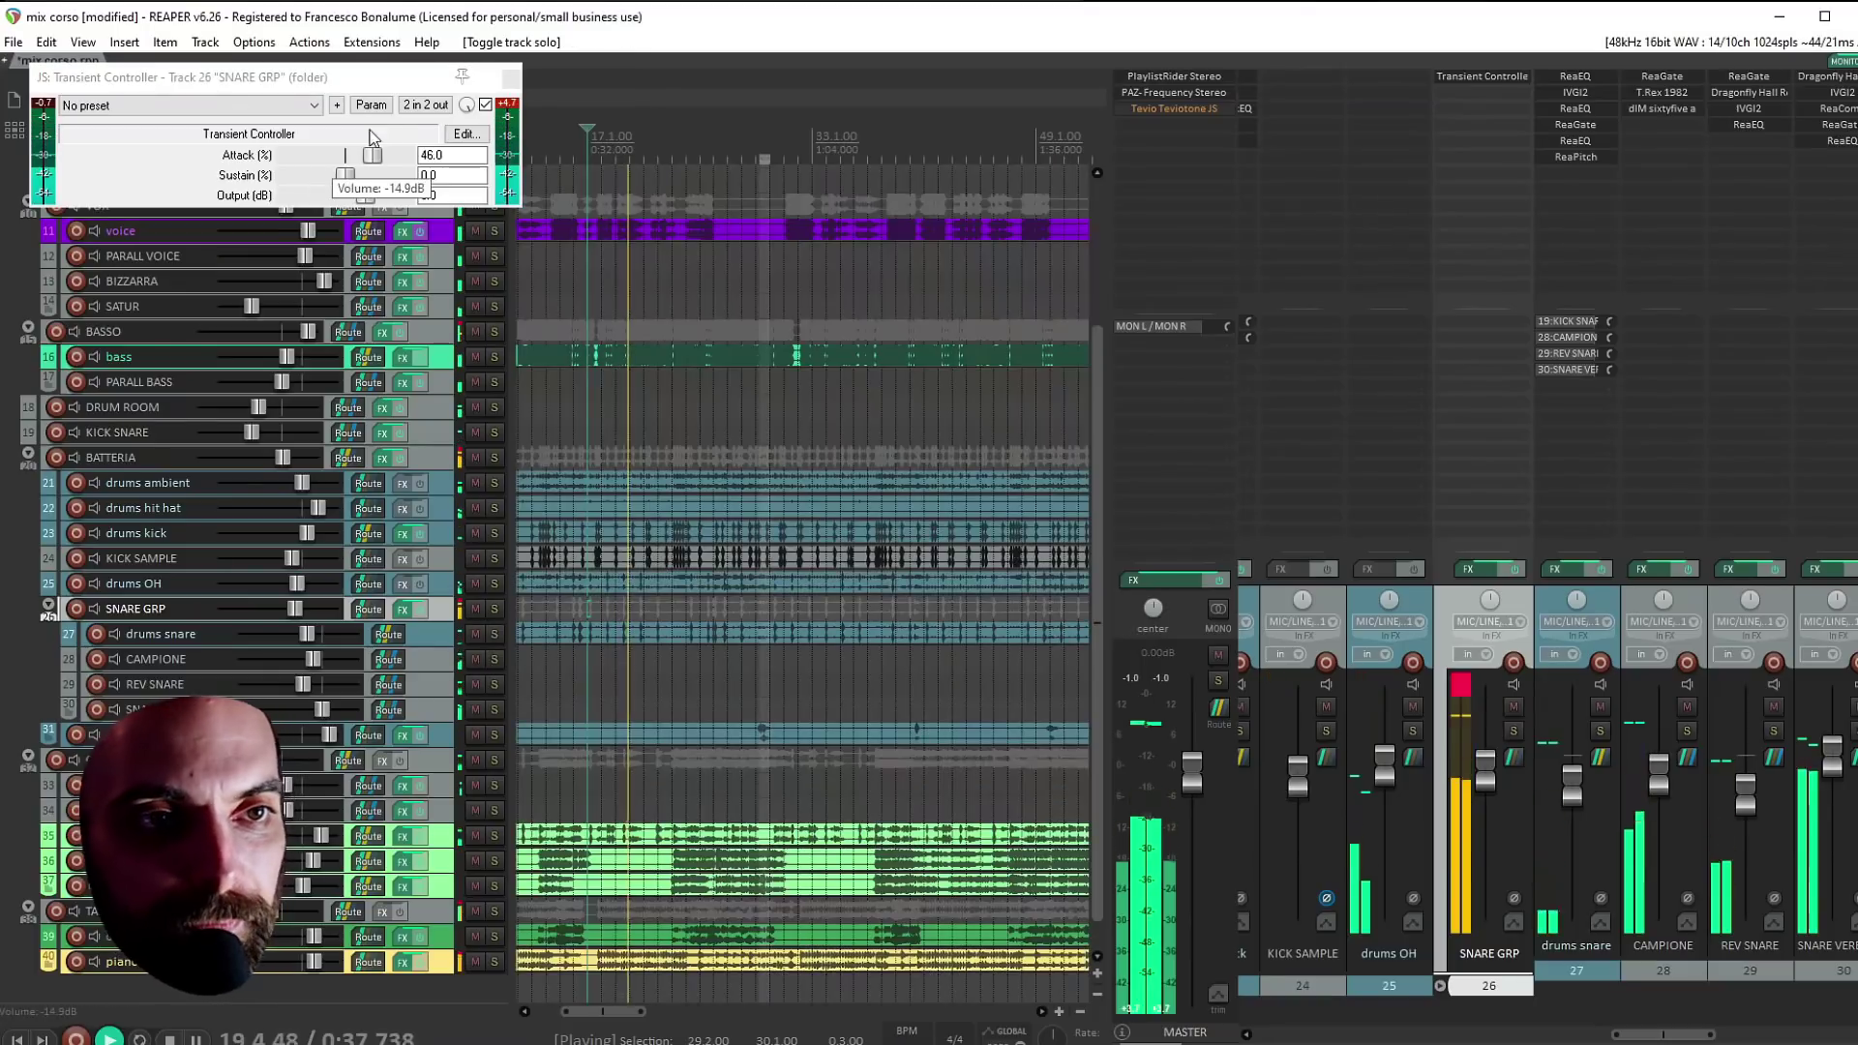
drag(377, 155, 364, 169)
key(super)
click(368, 155)
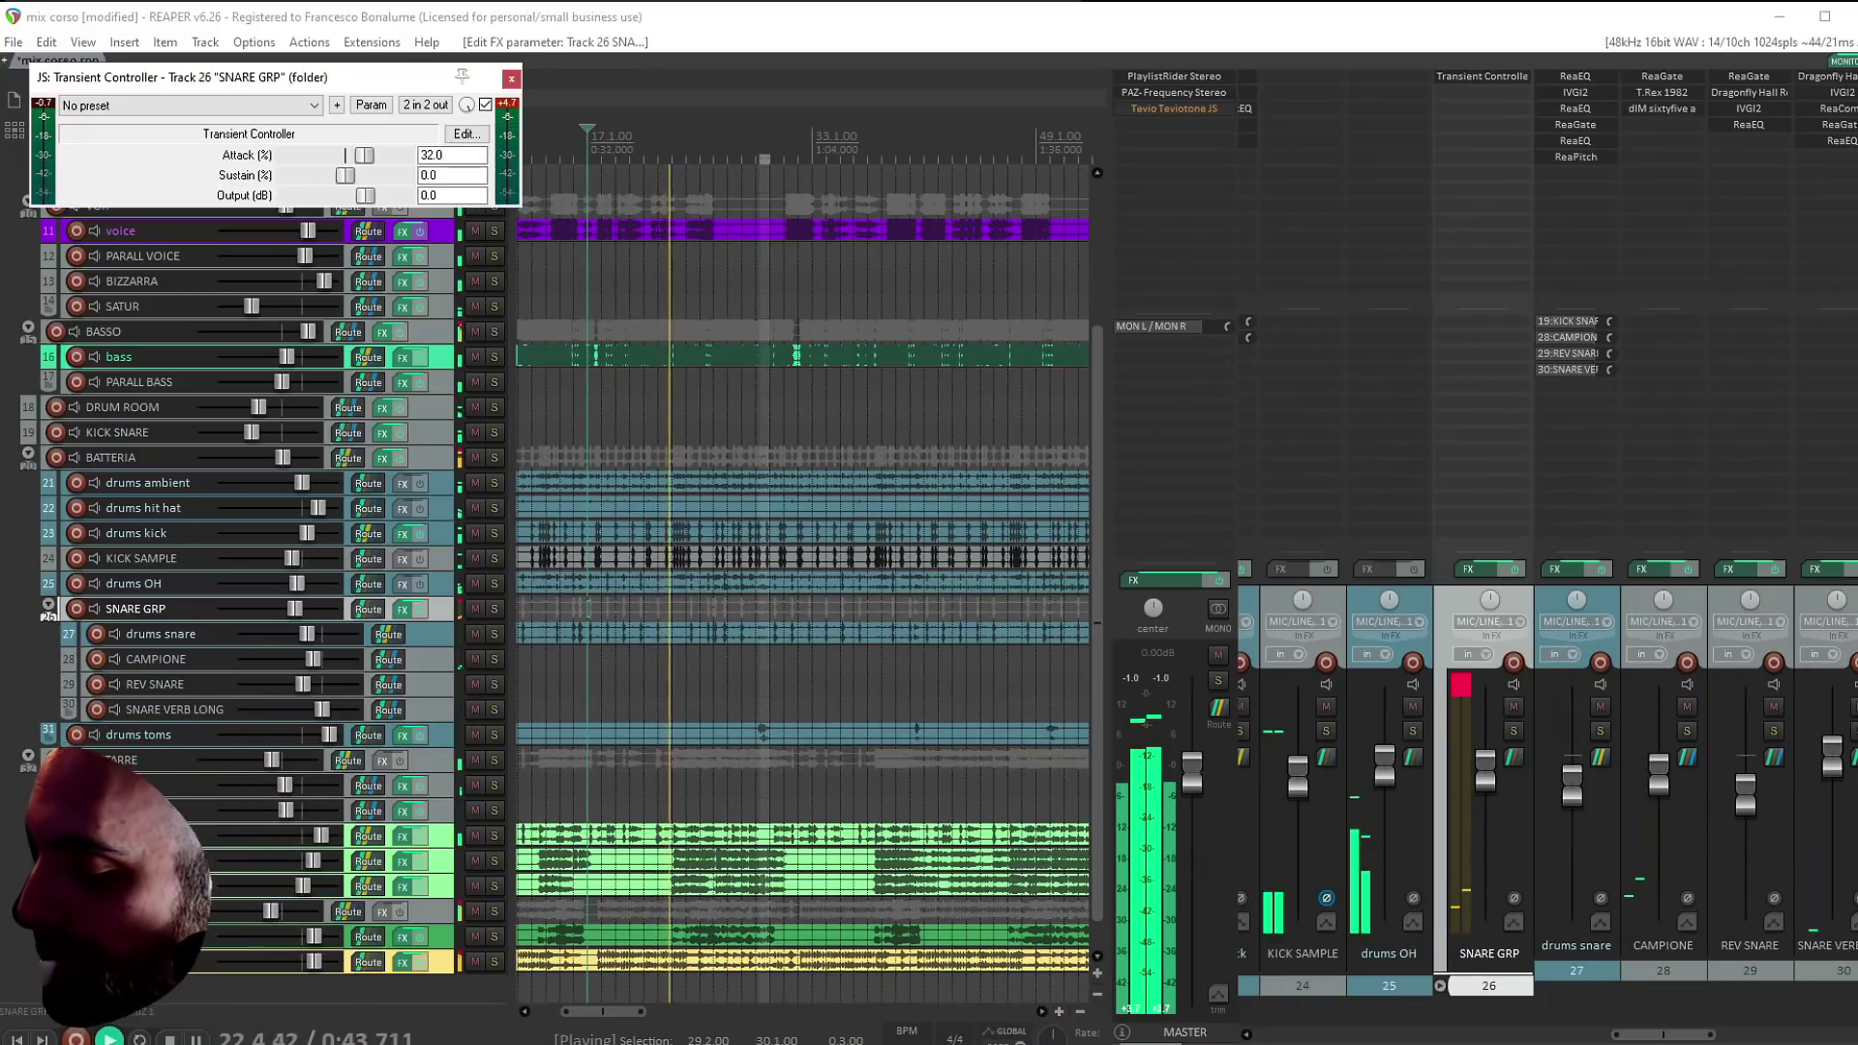
click(511, 78)
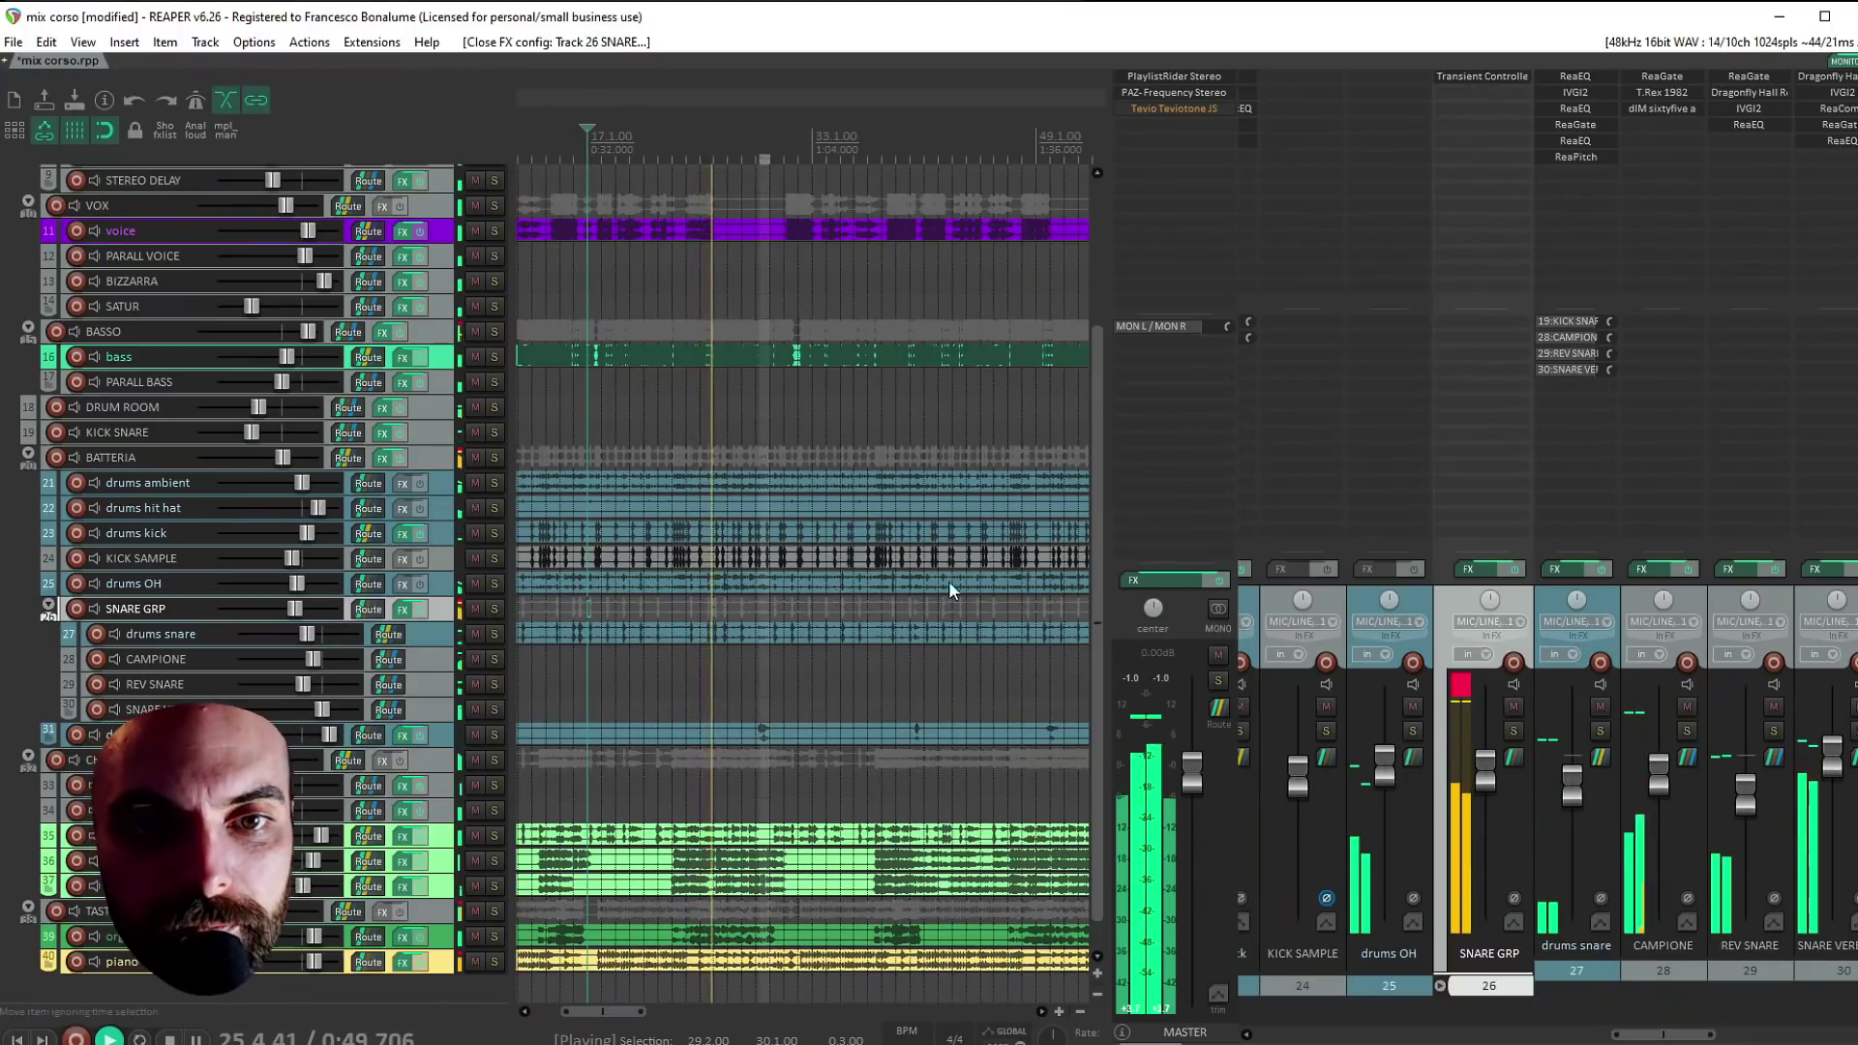
Briefly solo the BRANO RIFERIMENTO reference track and examine the mix's spectrum in PAZ-Frequency on the master
scroll(1093, 404, up, 4)
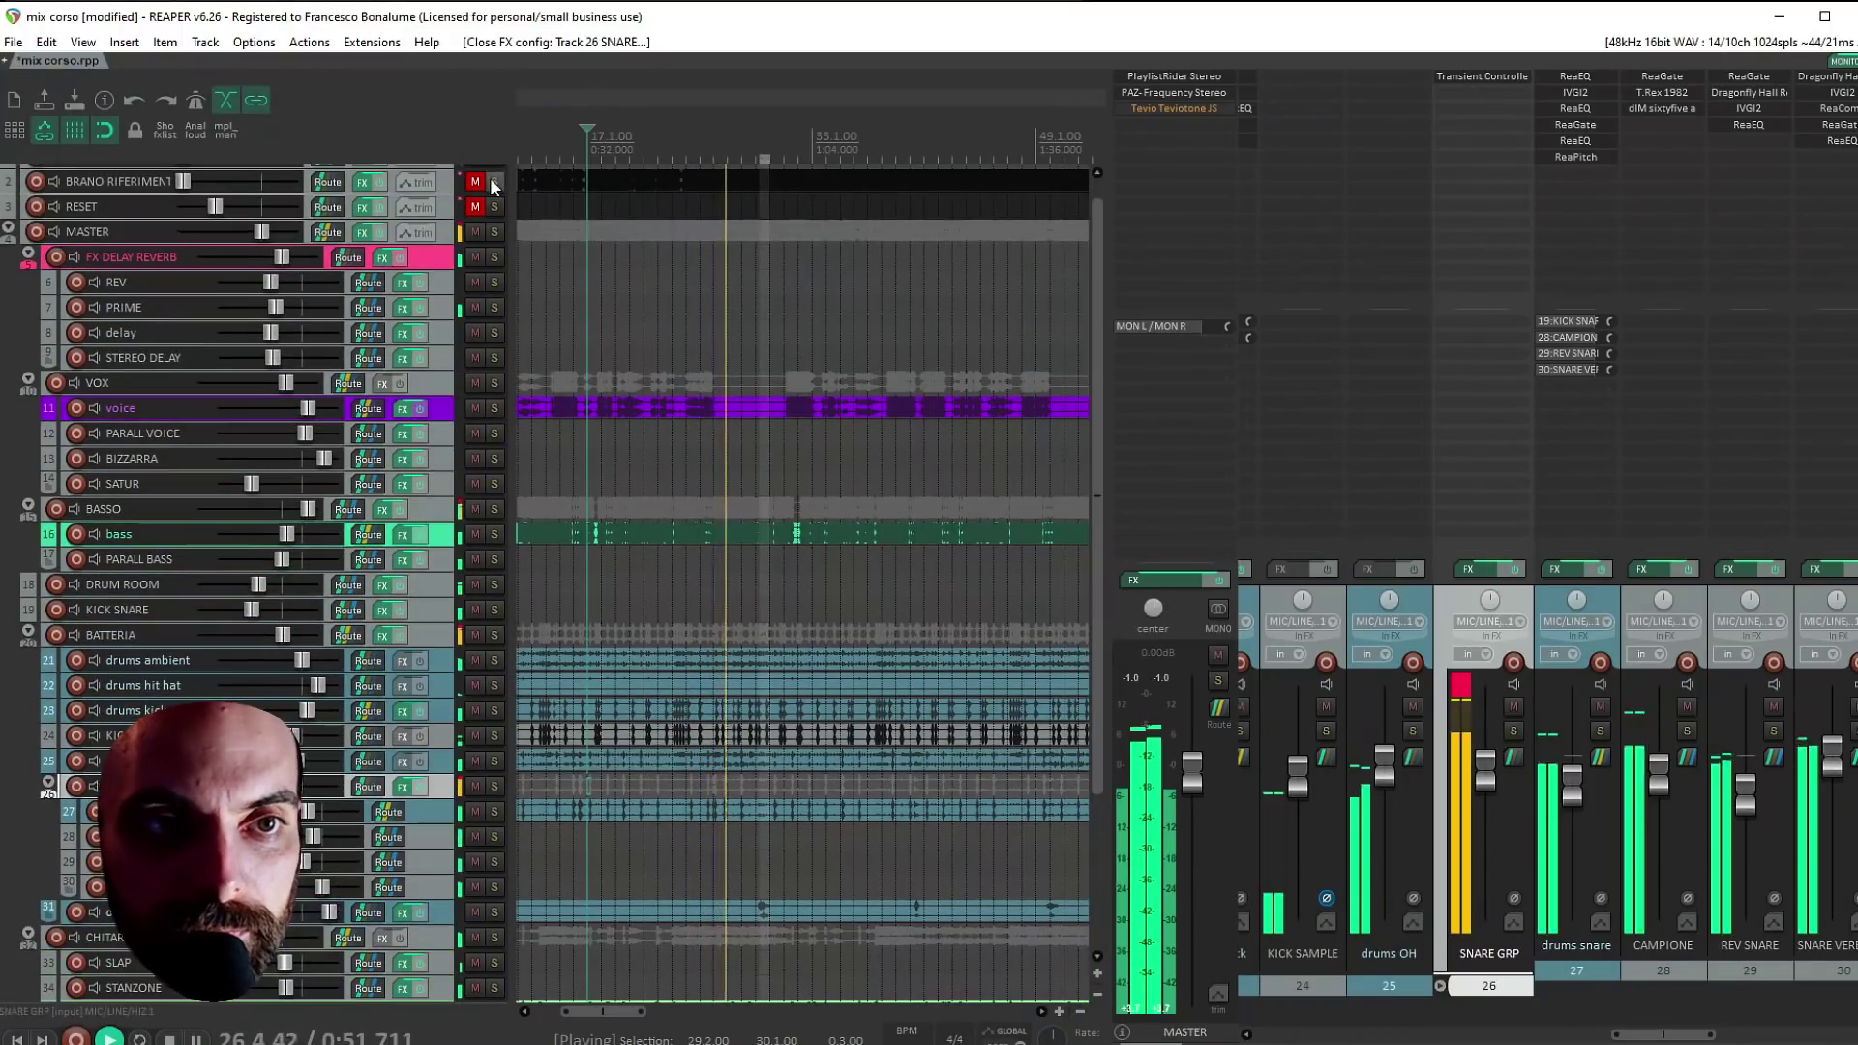
click(494, 182)
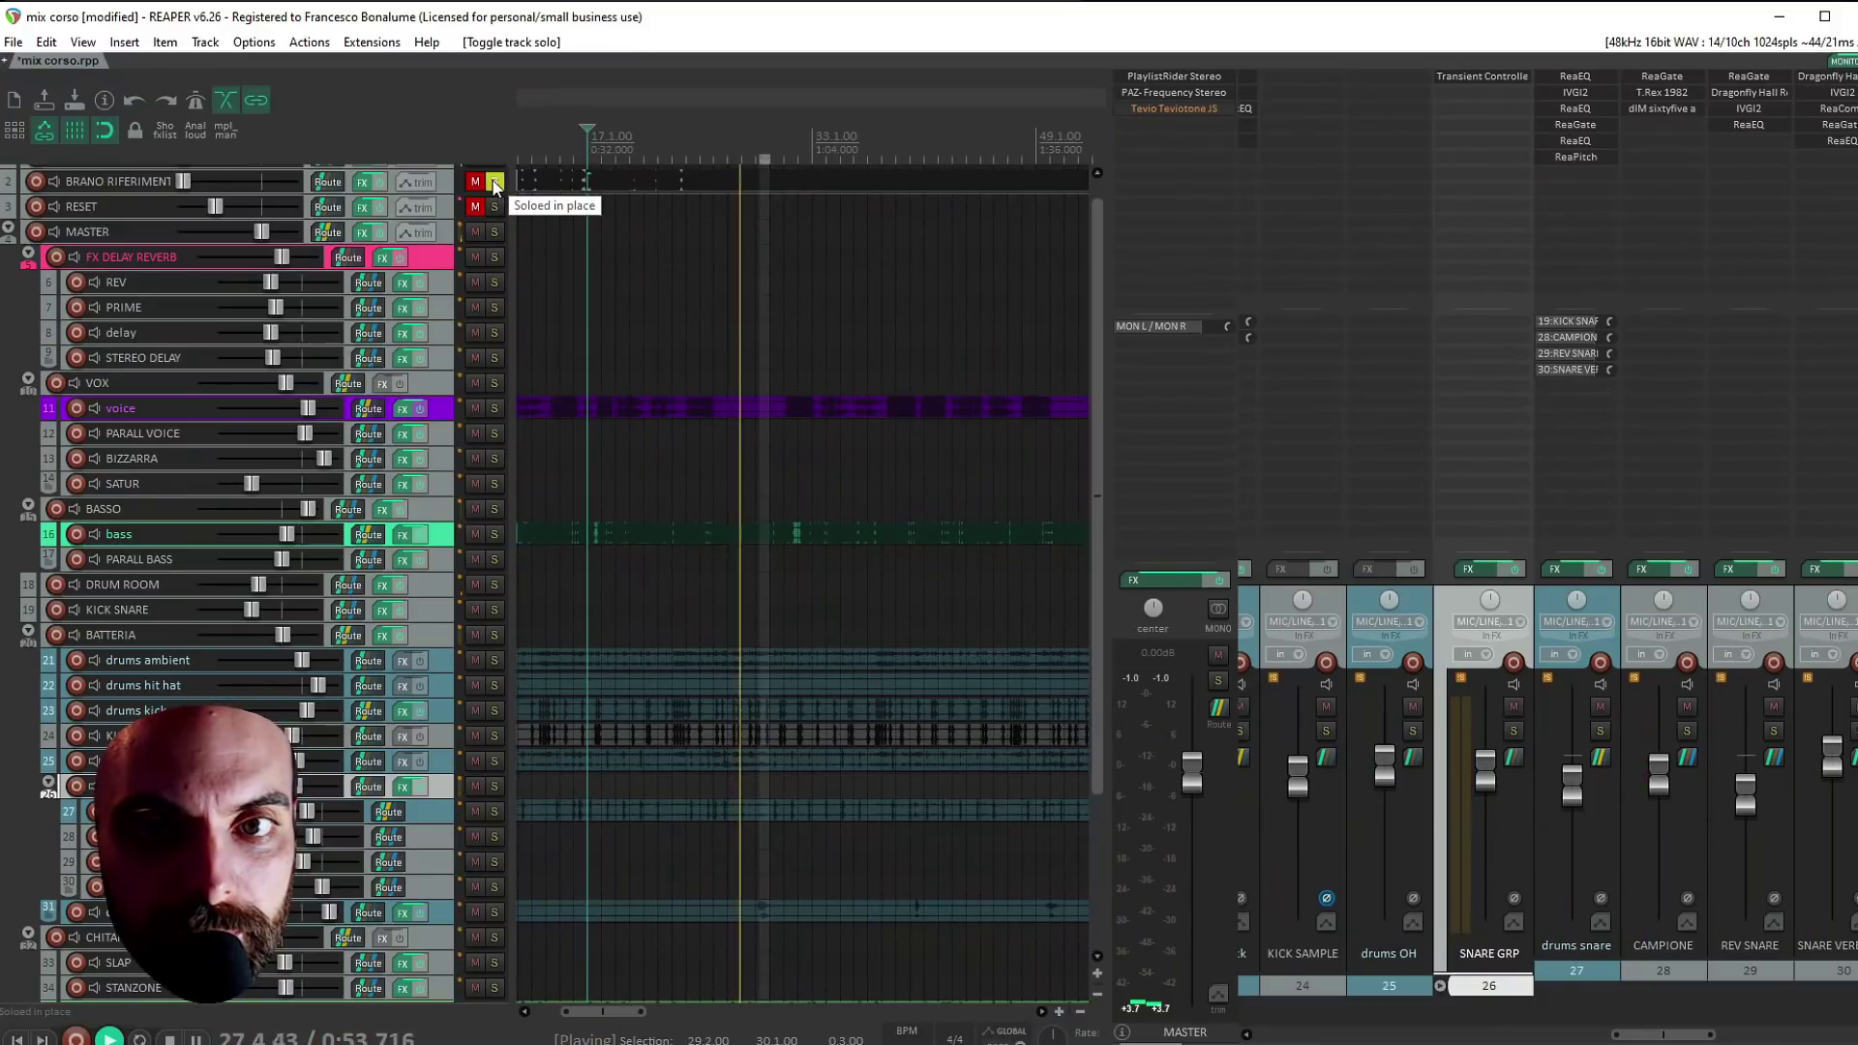
click(493, 182)
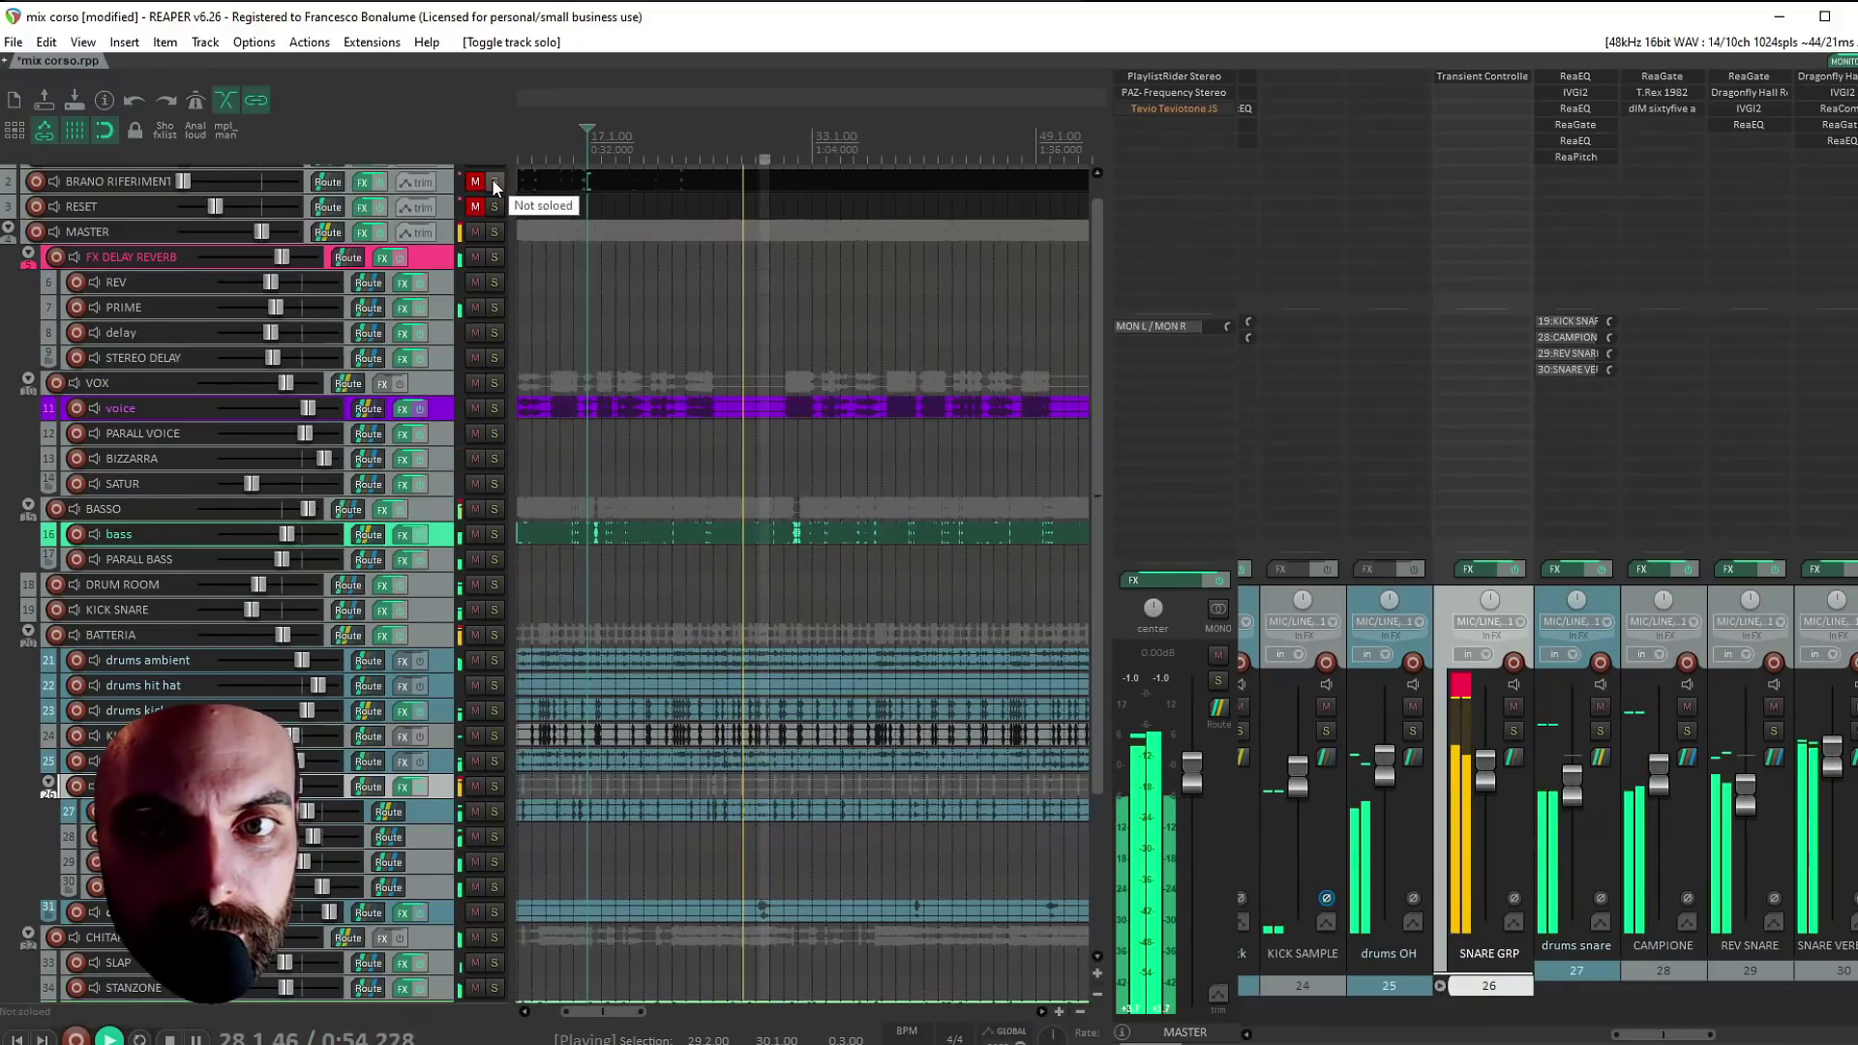
click(1148, 91)
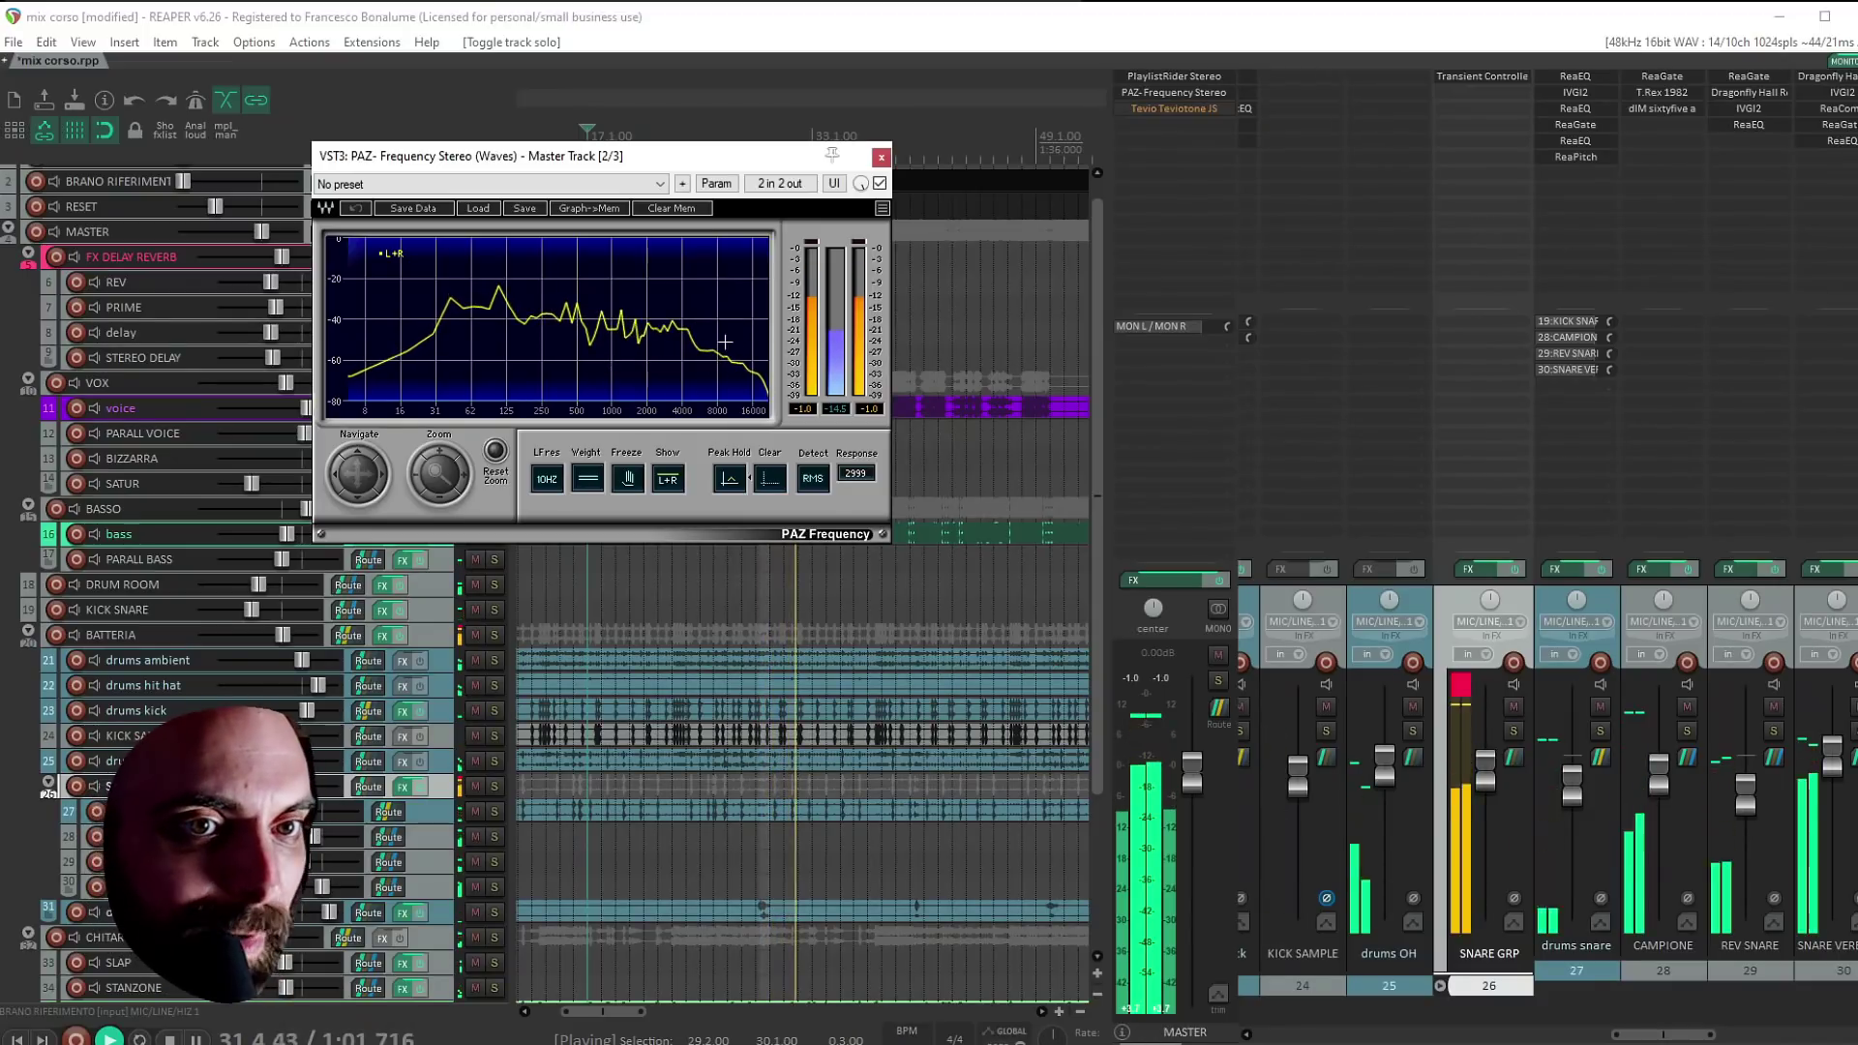
click(881, 158)
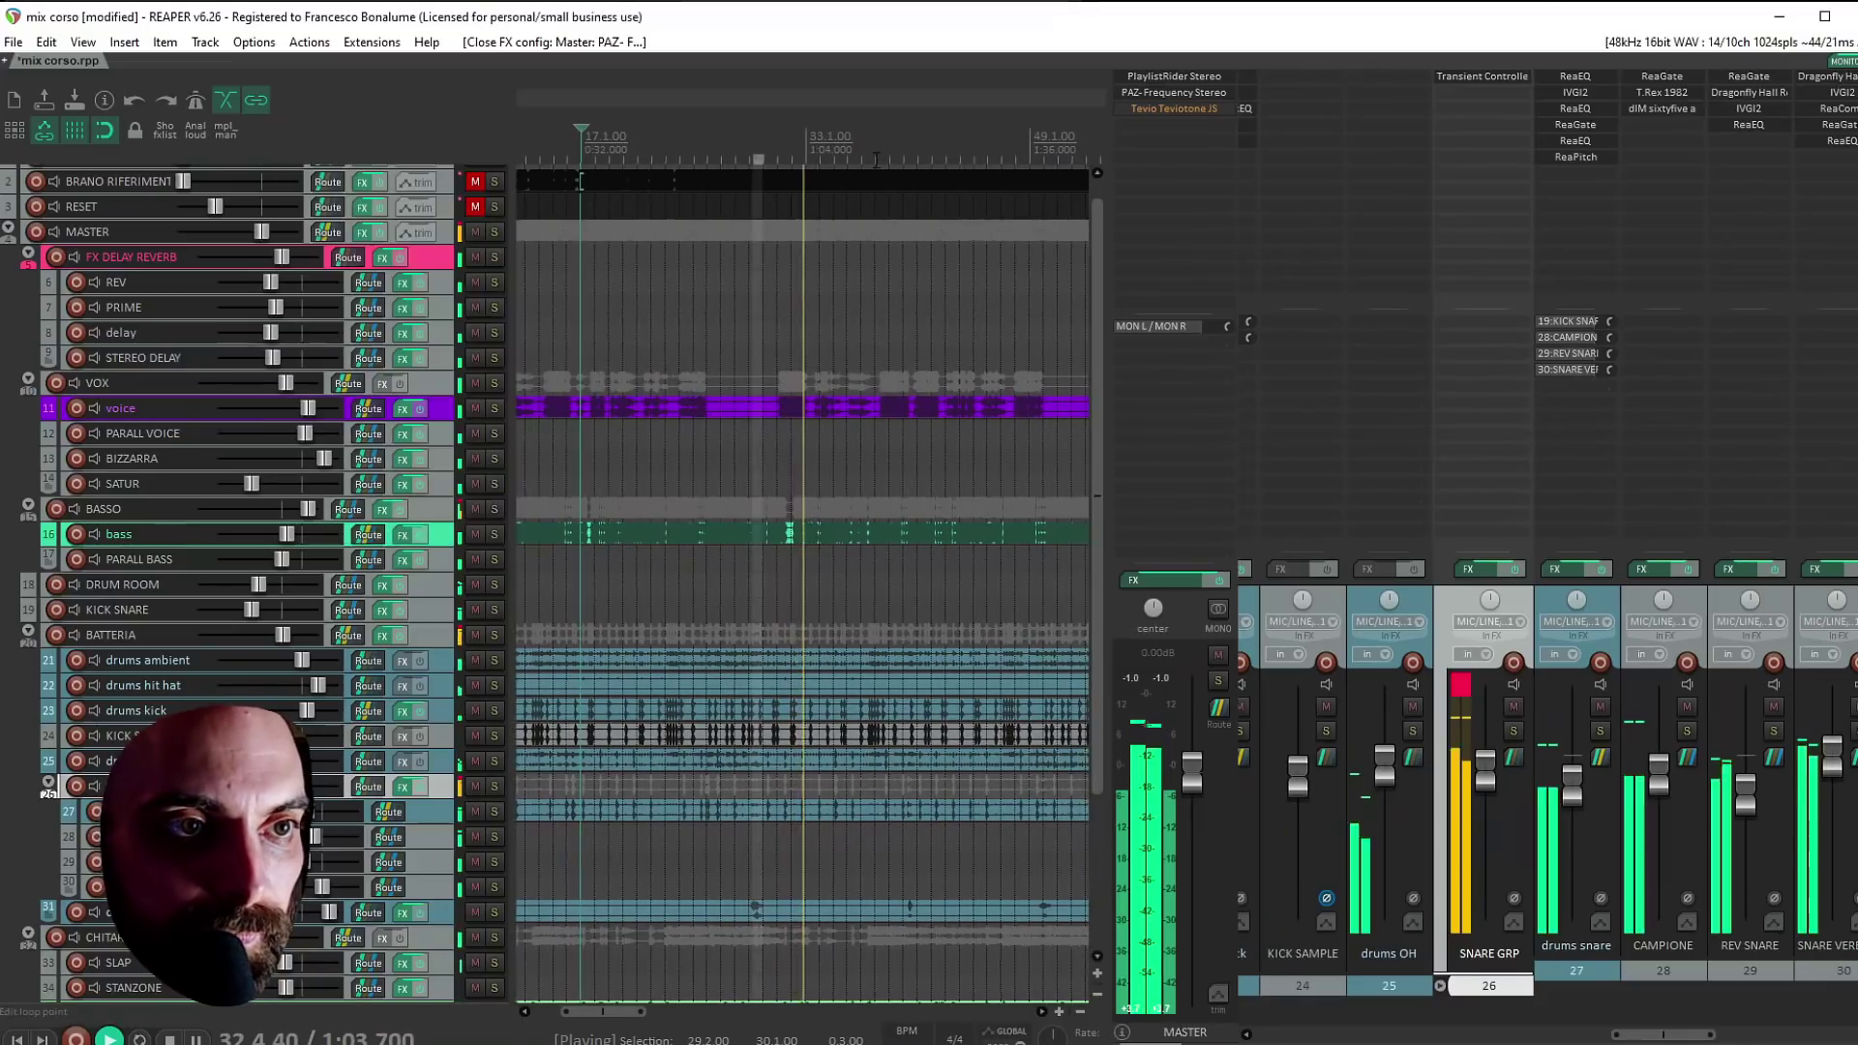
In Luftikus on the MASTER folder, set the high boost to 8.5 and the 10 Hz band to 9
click(204, 237)
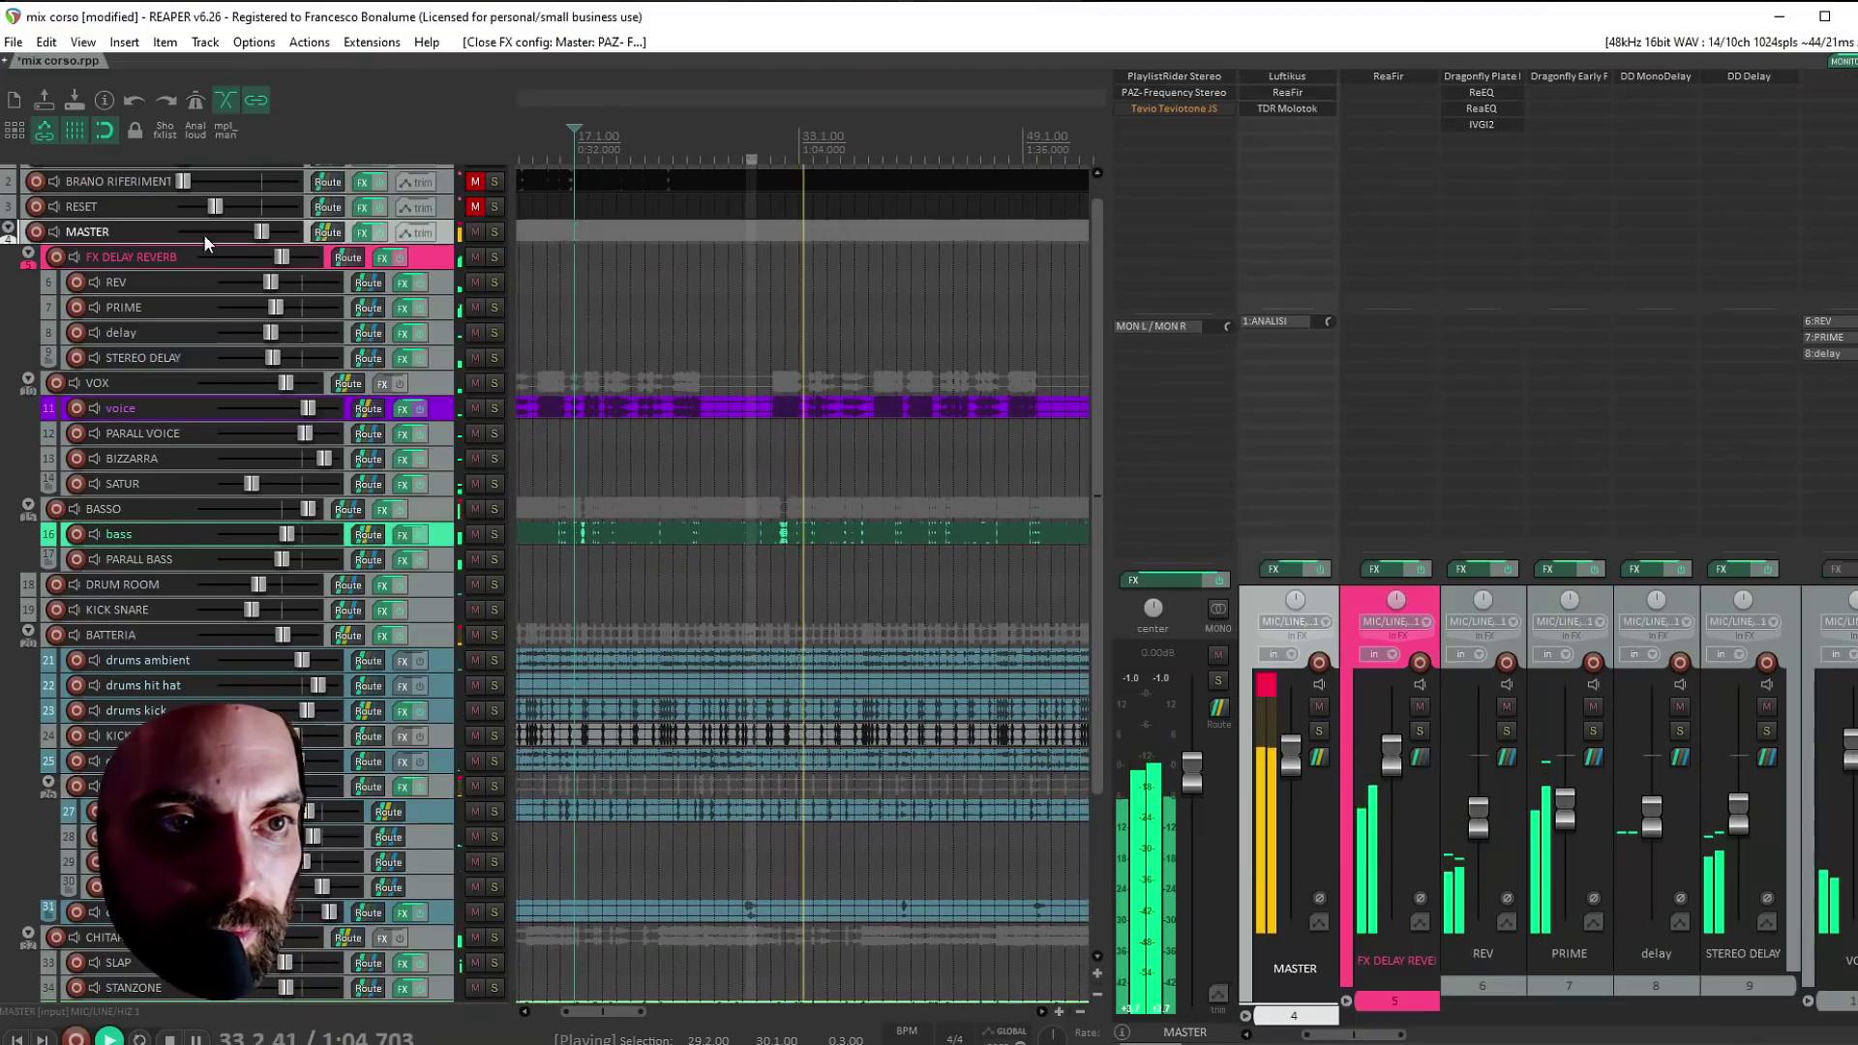
click(1287, 75)
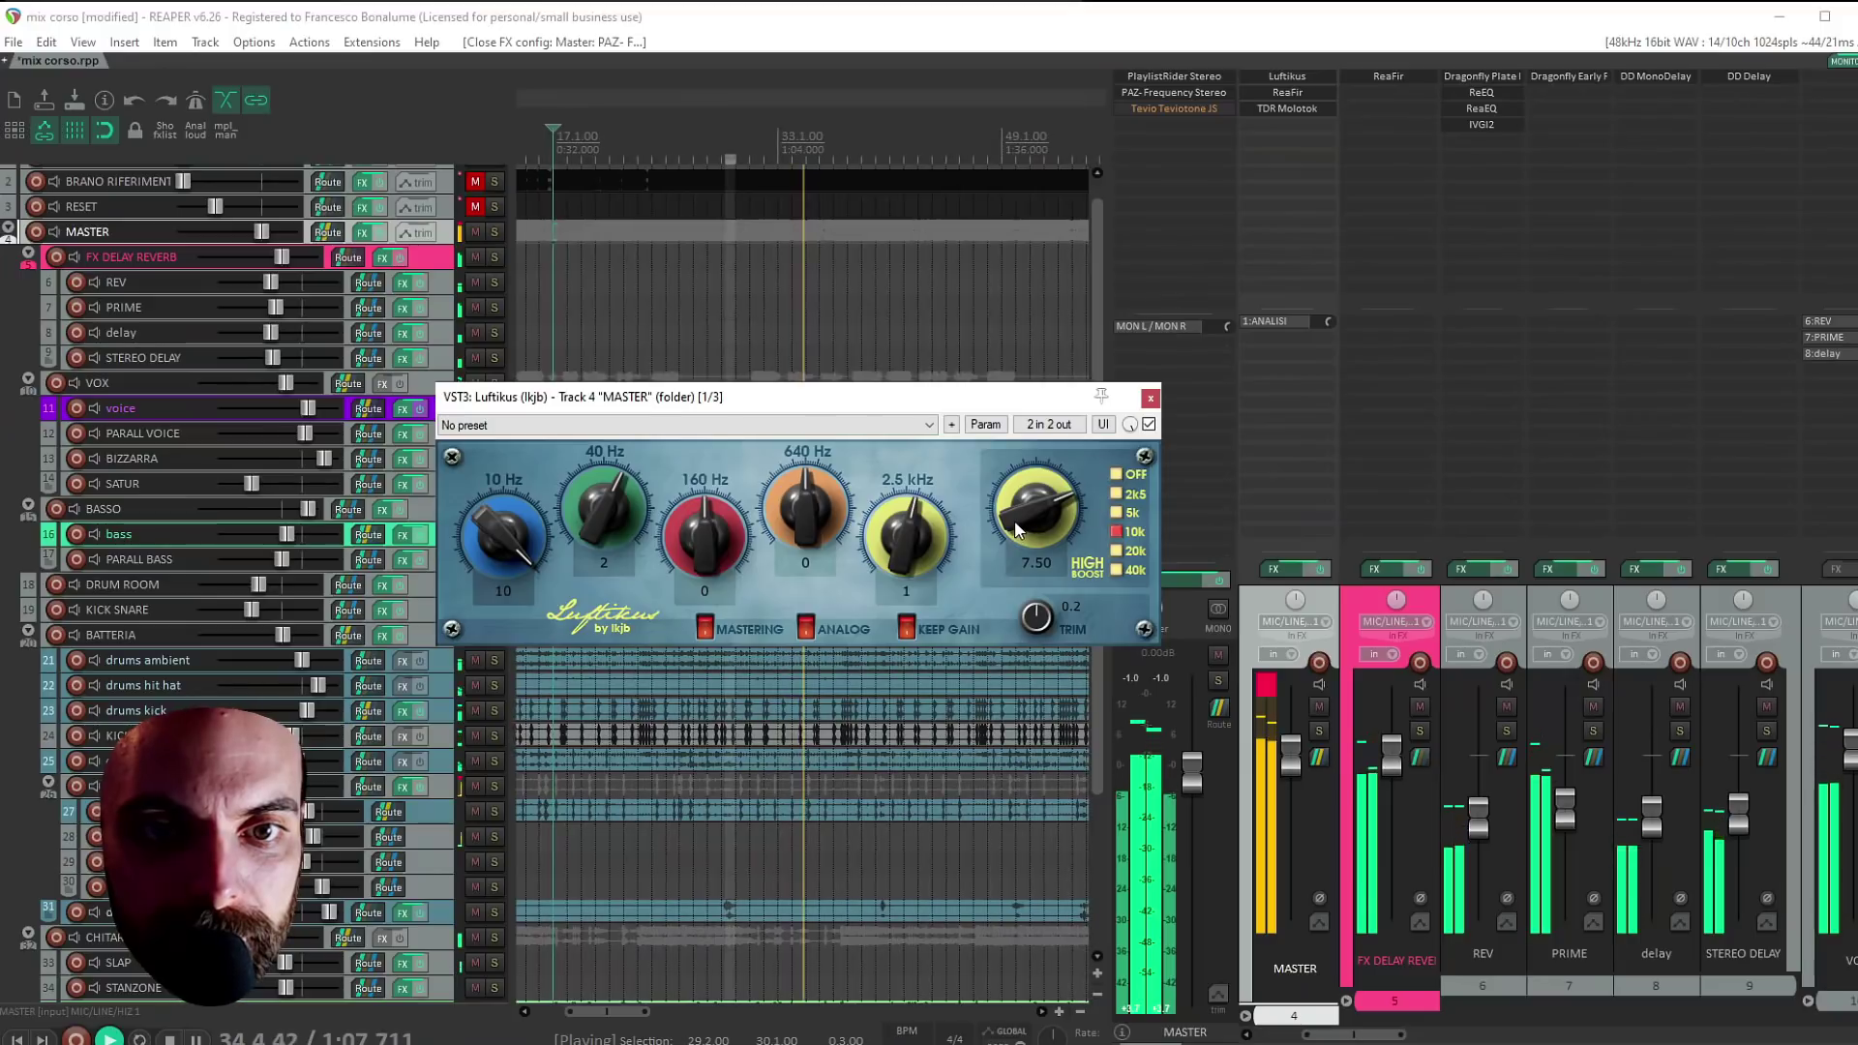
drag(1012, 528, 1004, 518)
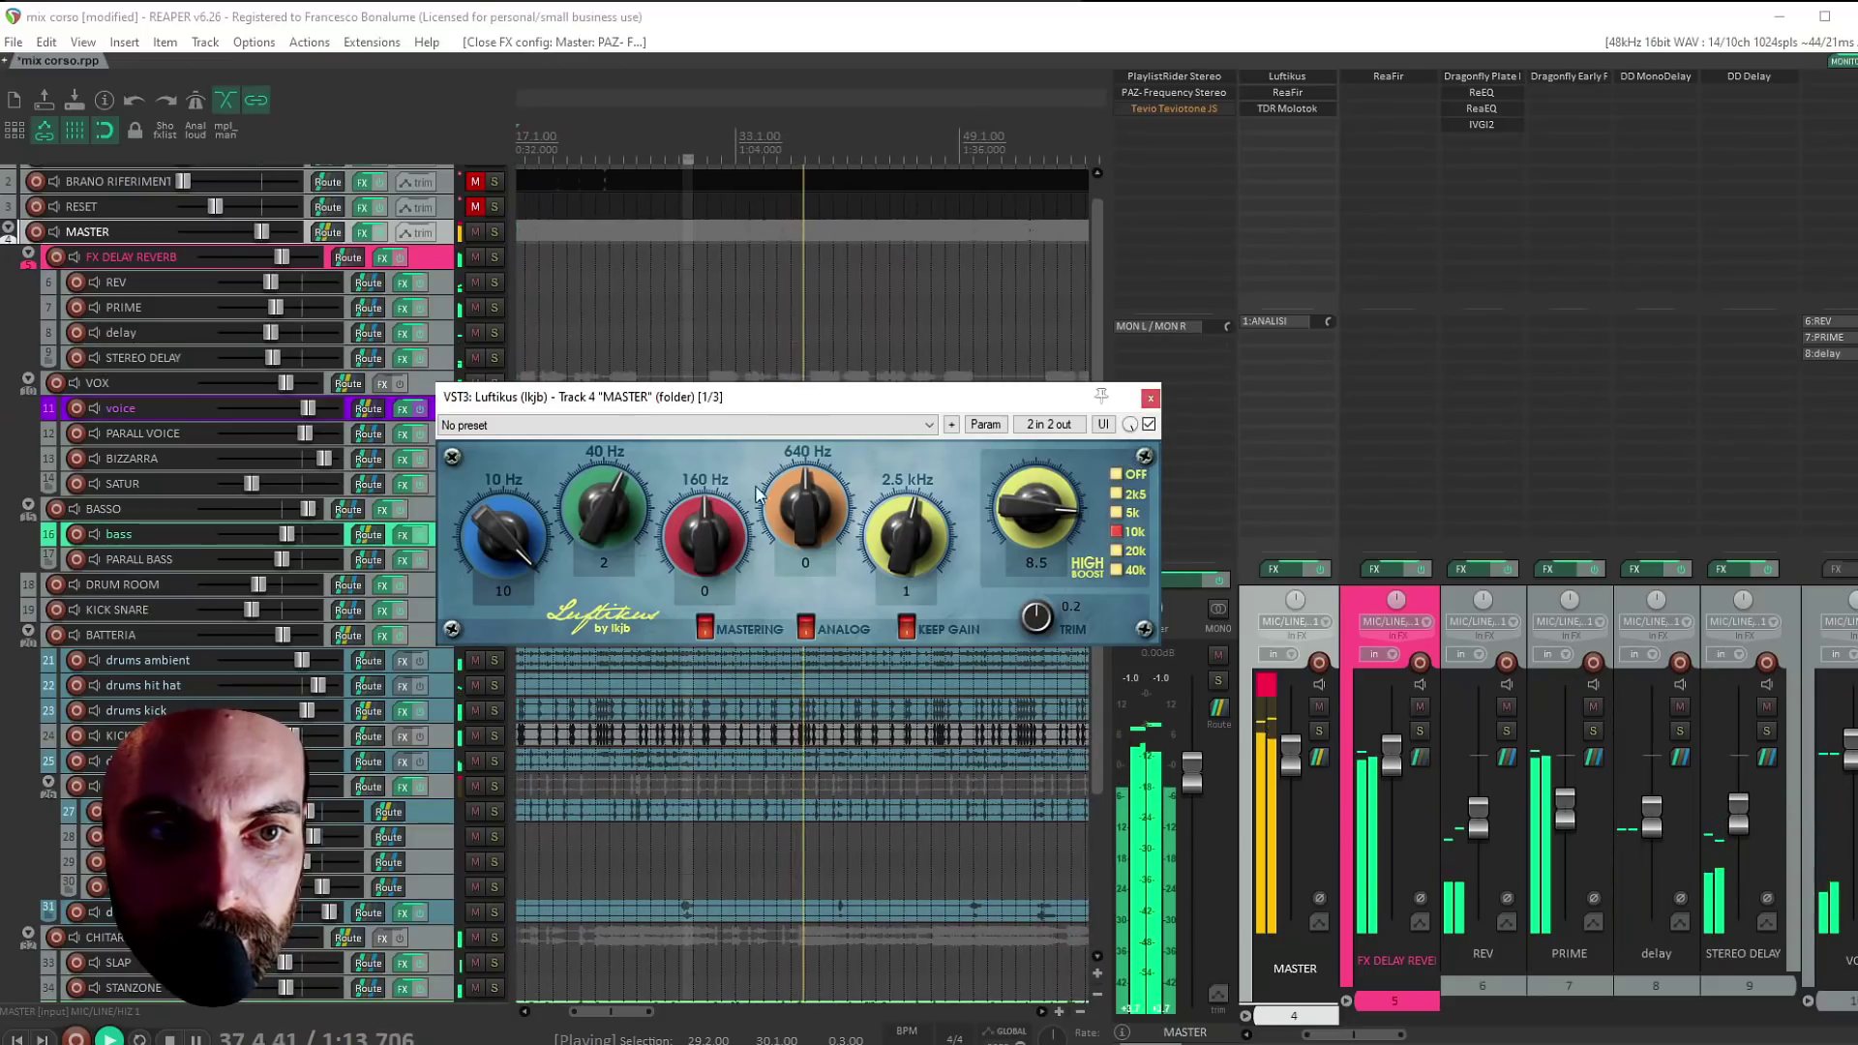
scroll(466, 539, down, 1)
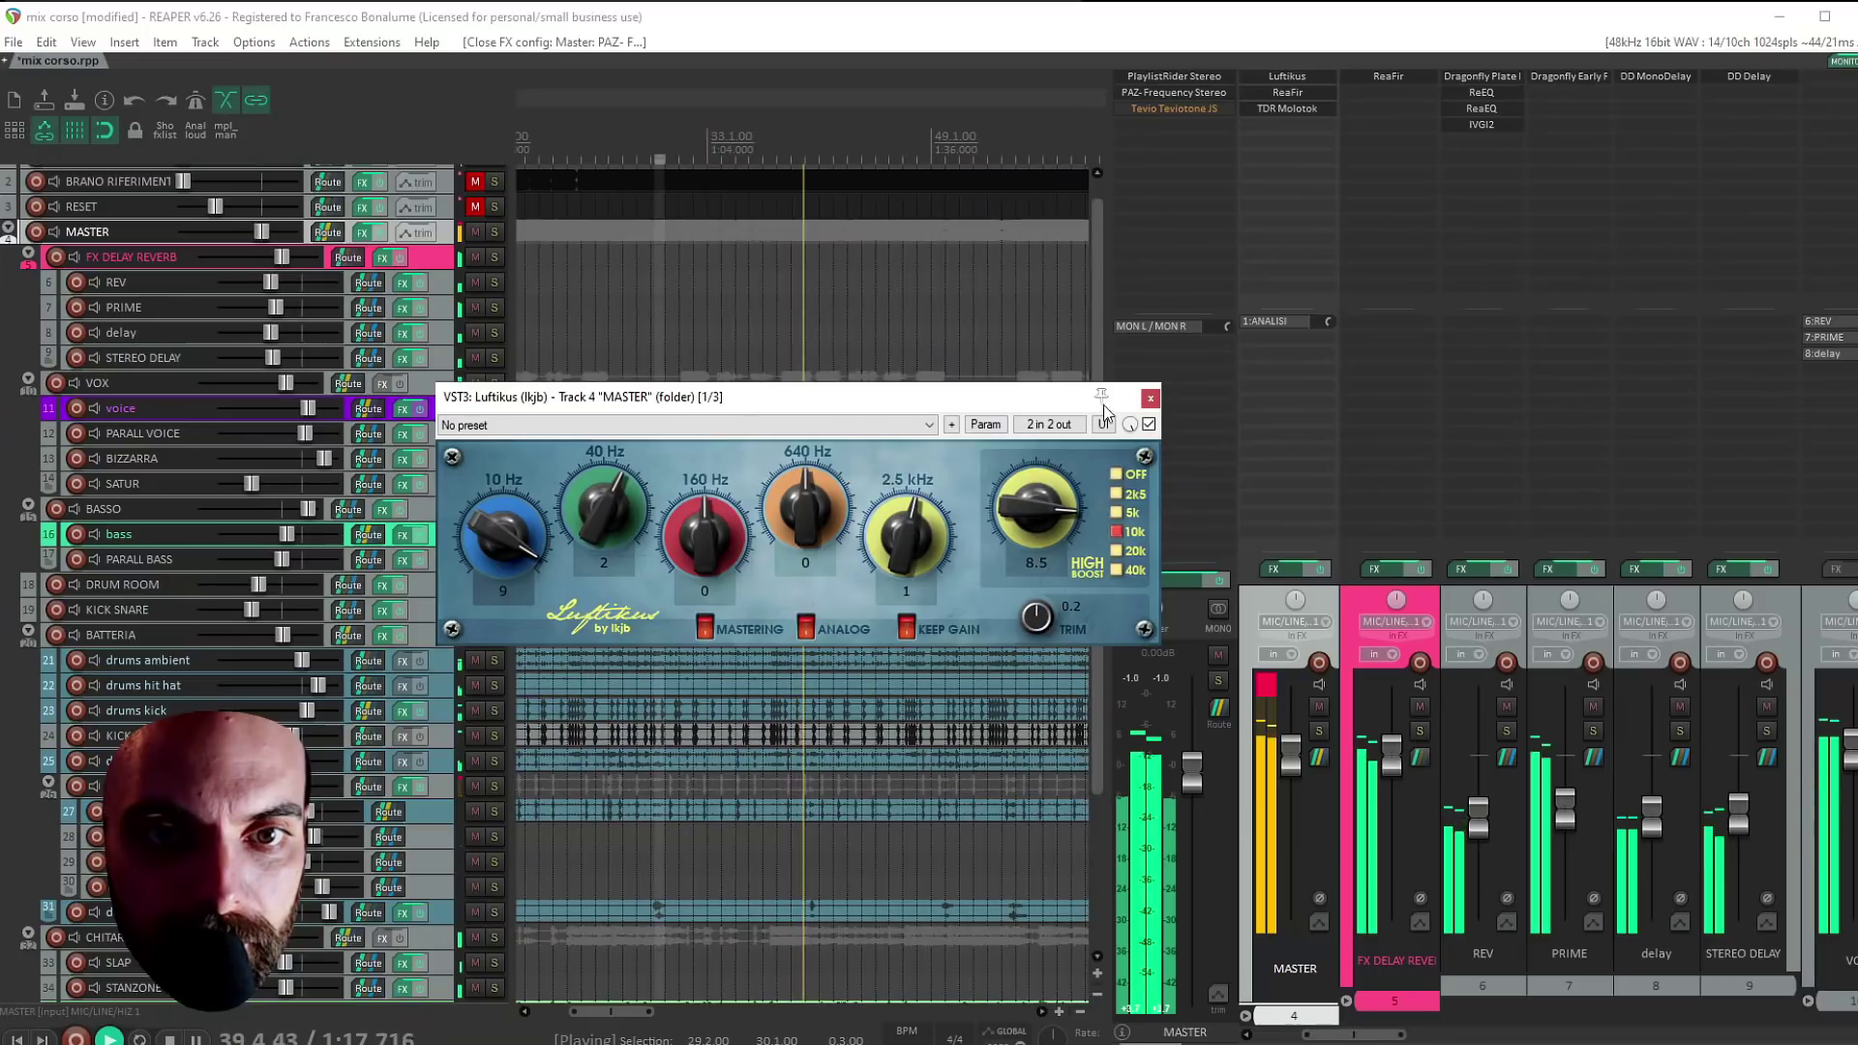
click(1149, 399)
Compare the mix's spectrum with the briefly soloed reference track in PAZ-Frequency on the master track
click(1163, 93)
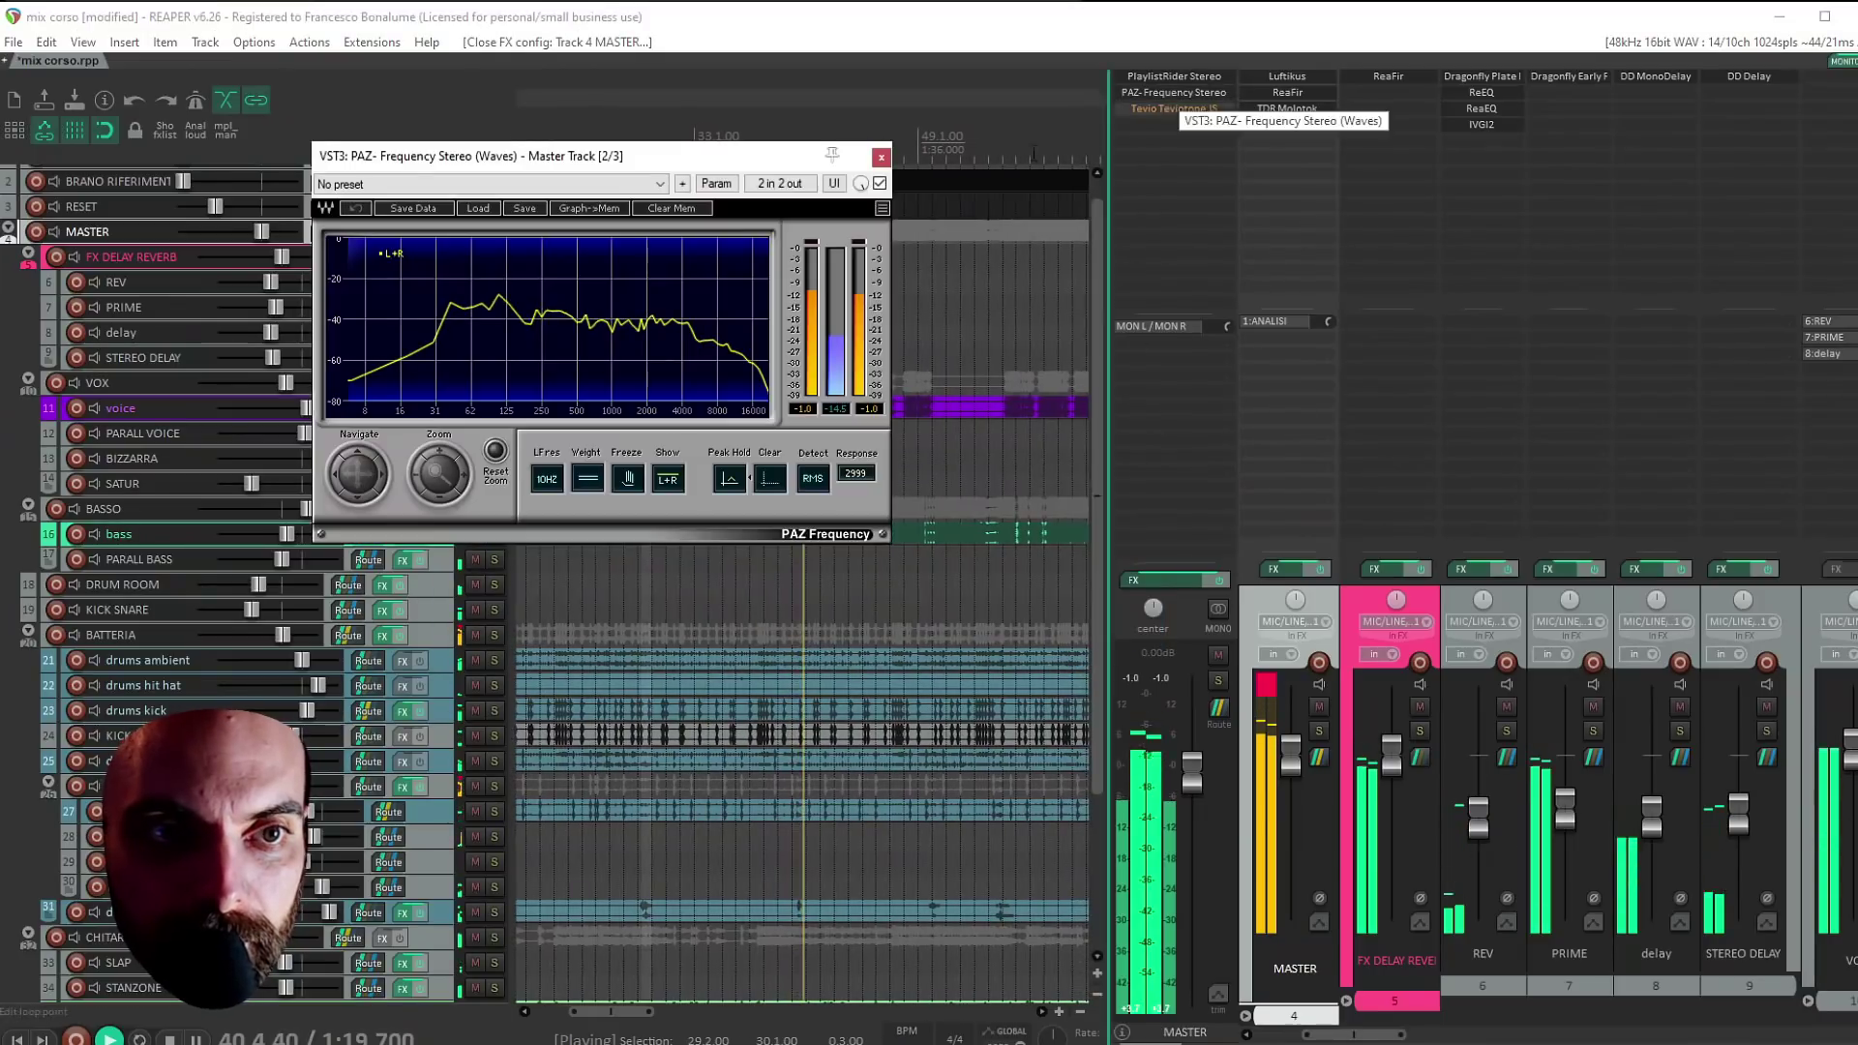
drag(741, 161, 736, 254)
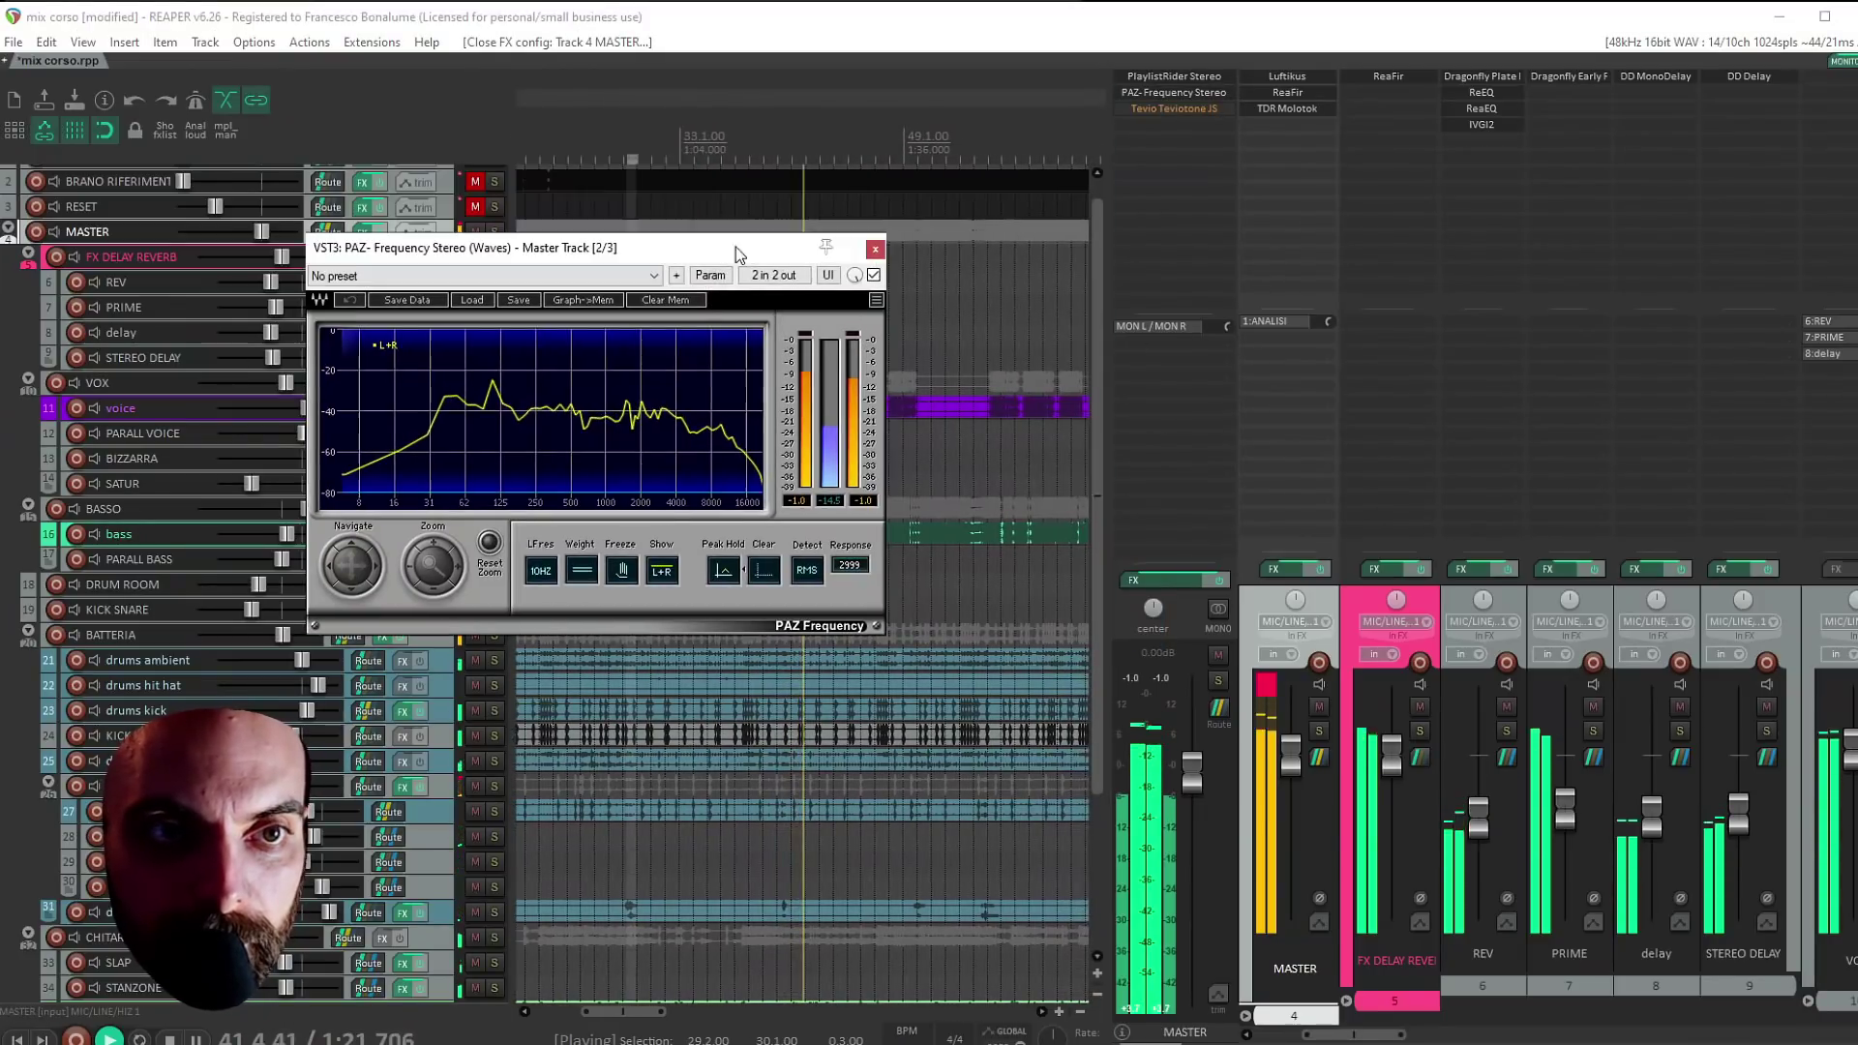
click(496, 181)
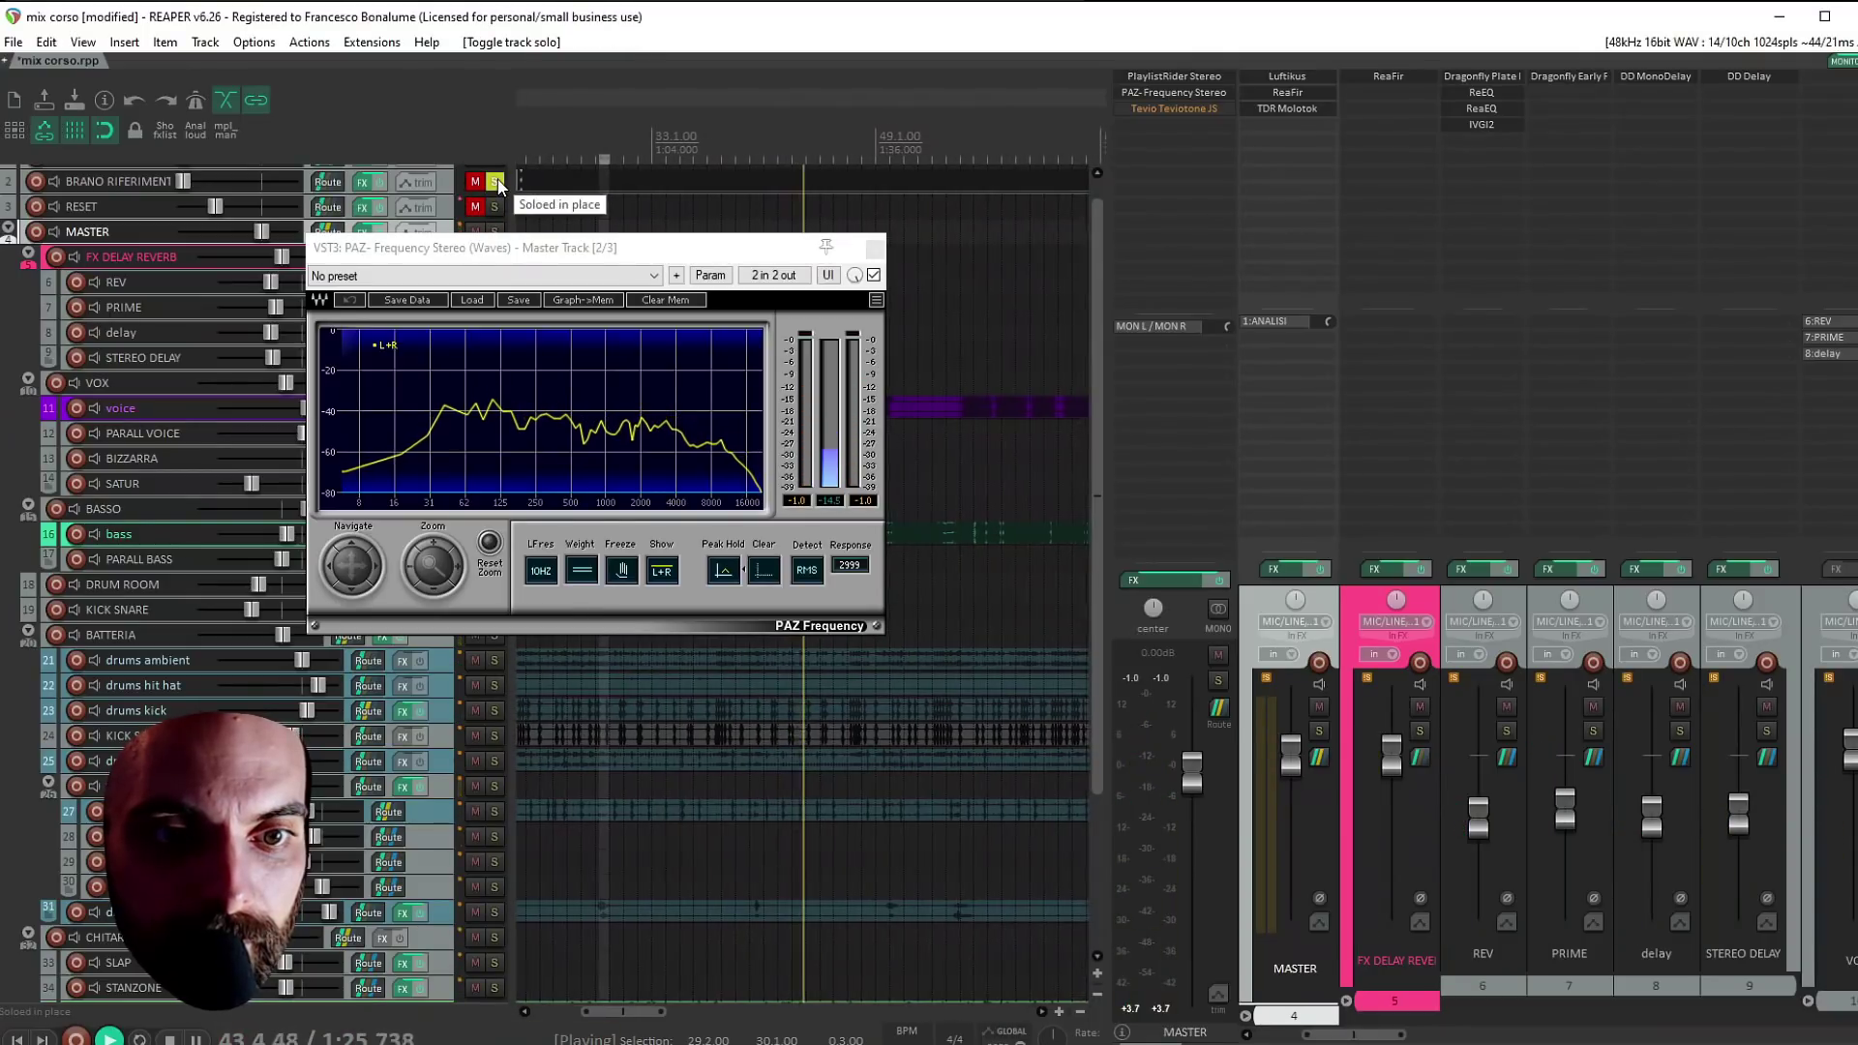
click(494, 181)
click(873, 248)
Save the project while playback continues
scroll(815, 316, down, 3)
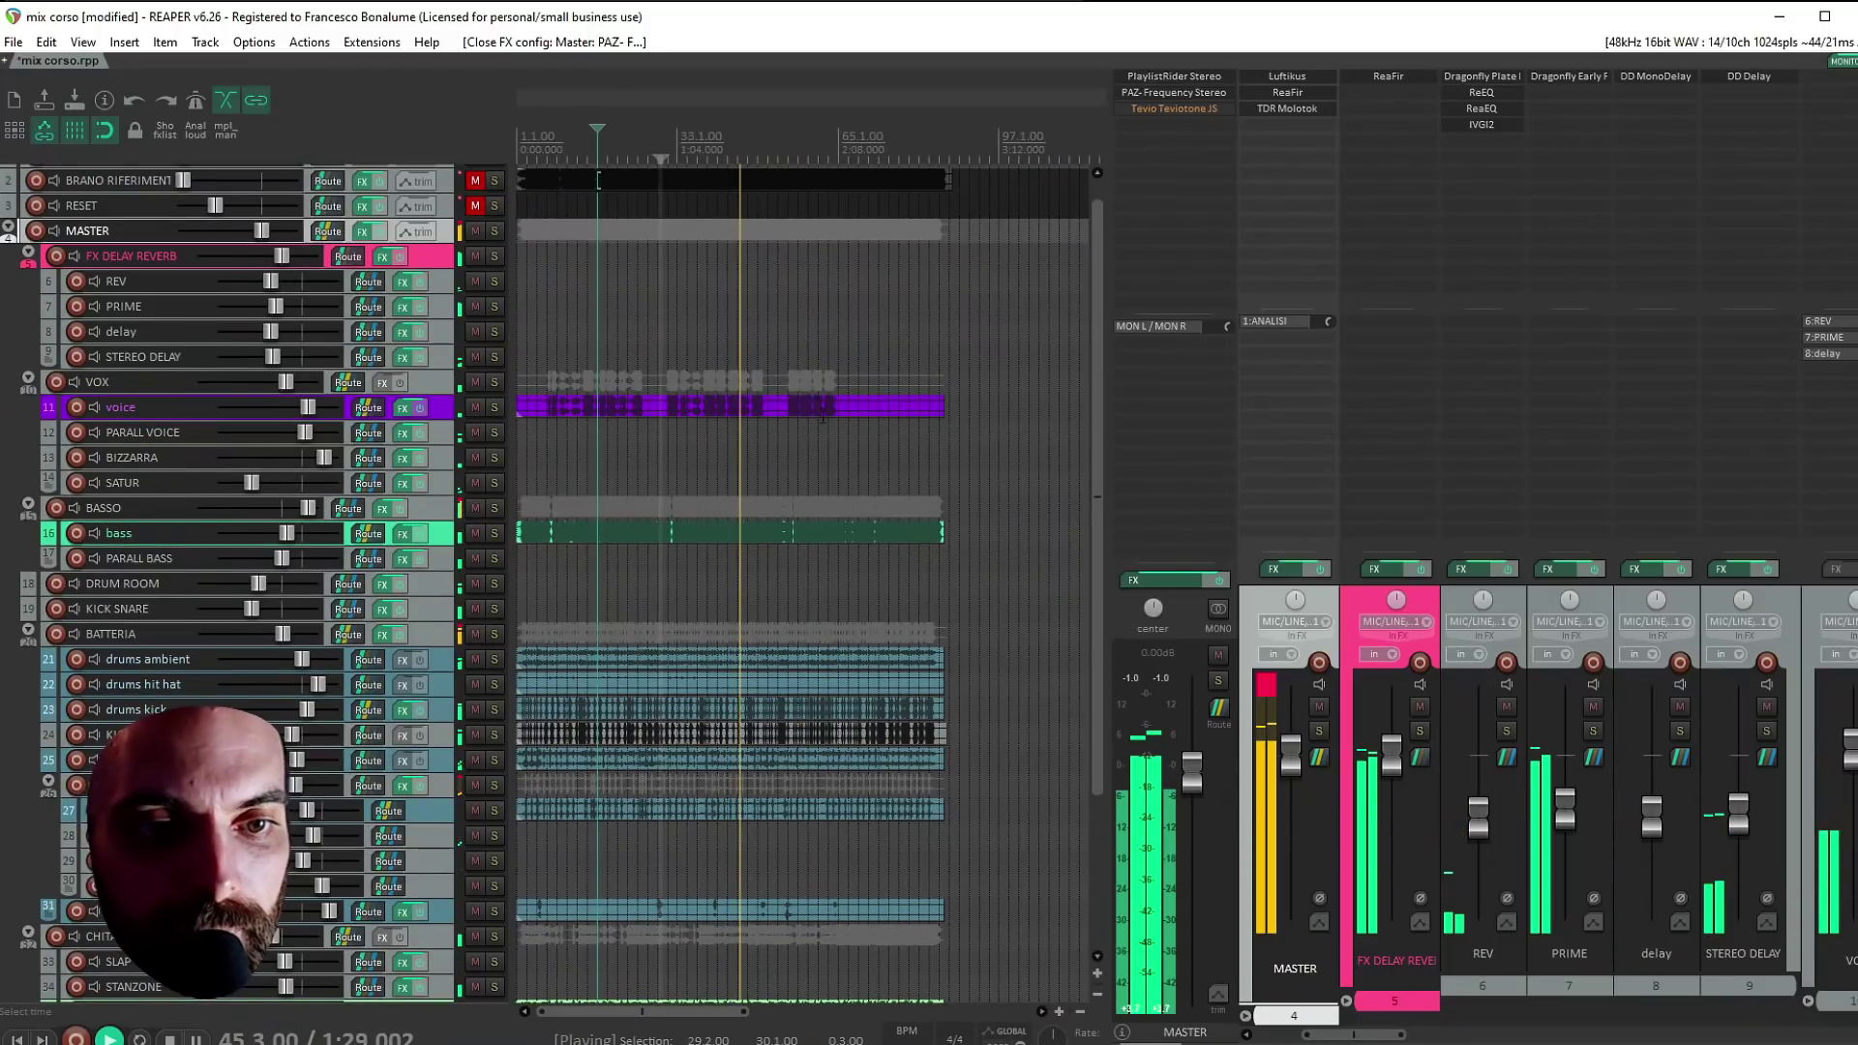
scroll(822, 418, up, 2)
key(ctrl+s)
scroll(843, 442, up, 2)
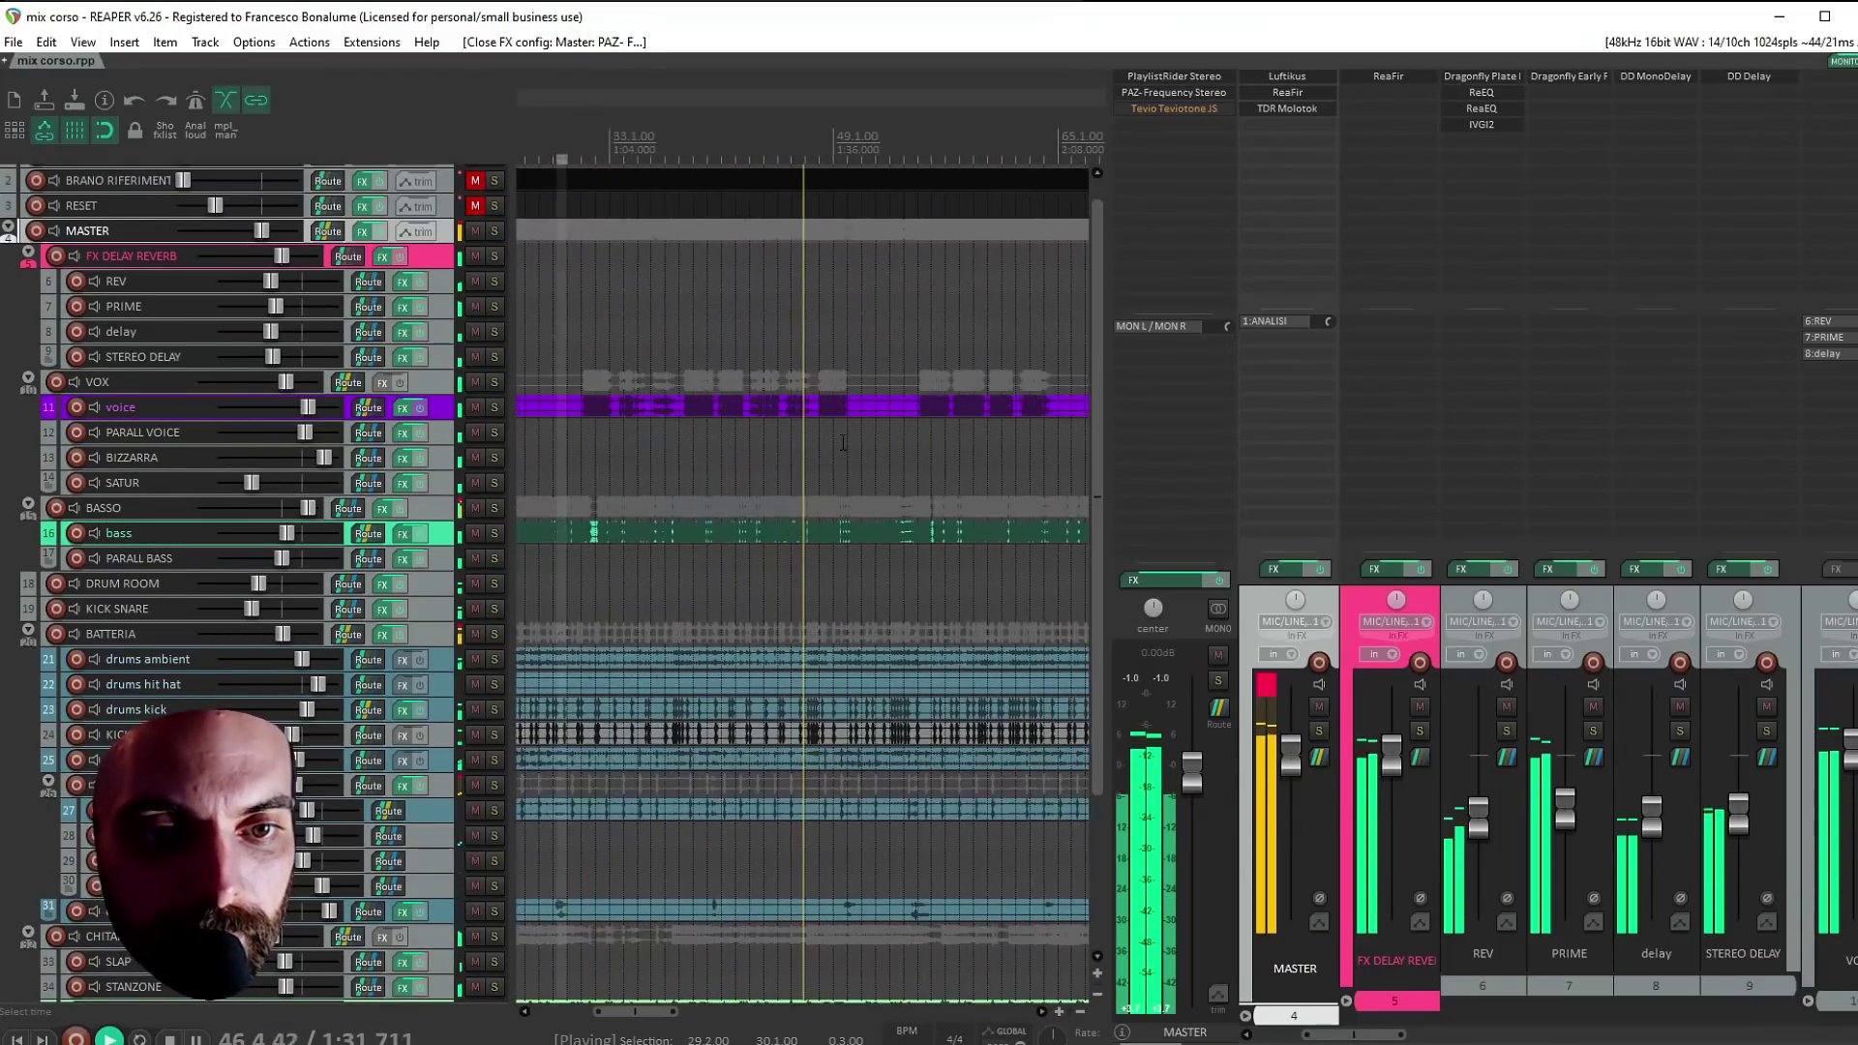
scroll(856, 462, up, 2)
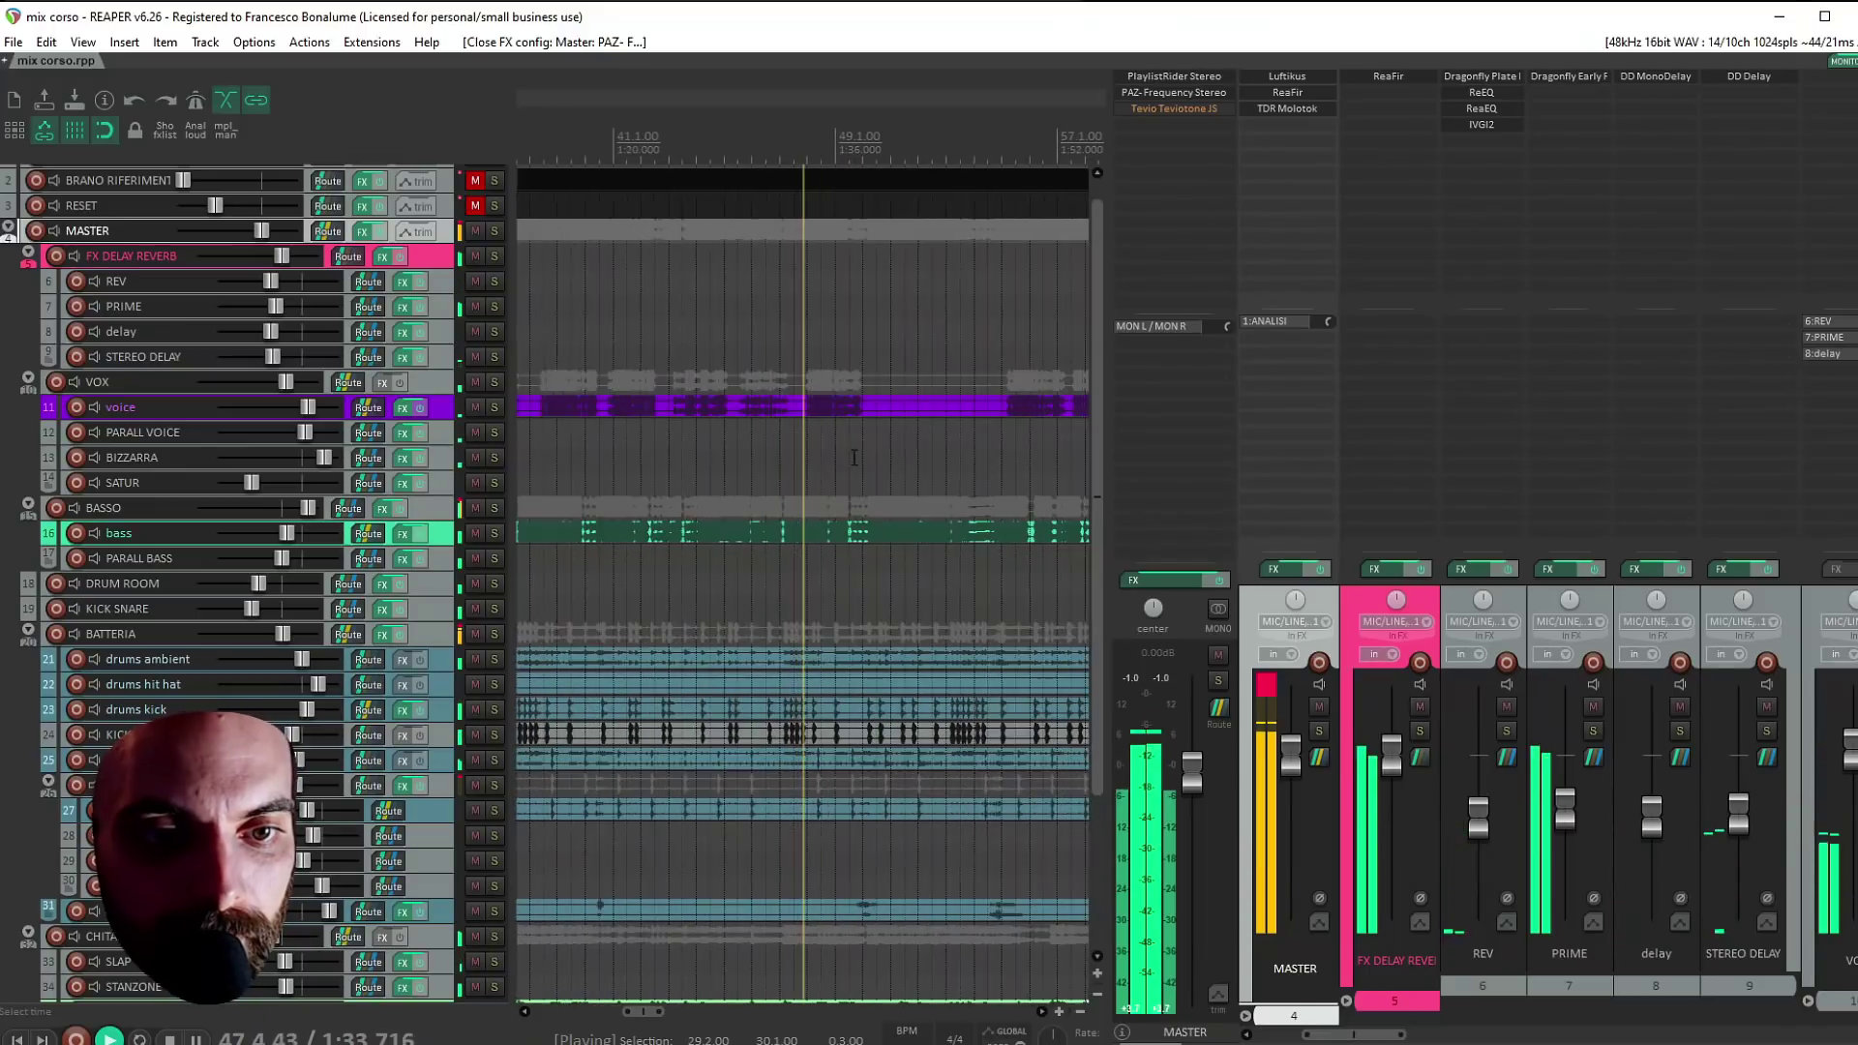
Raise the SNARE VERB LONG volume to about +8.69 dB and ease it back very slightly
scroll(864, 472, down, 2)
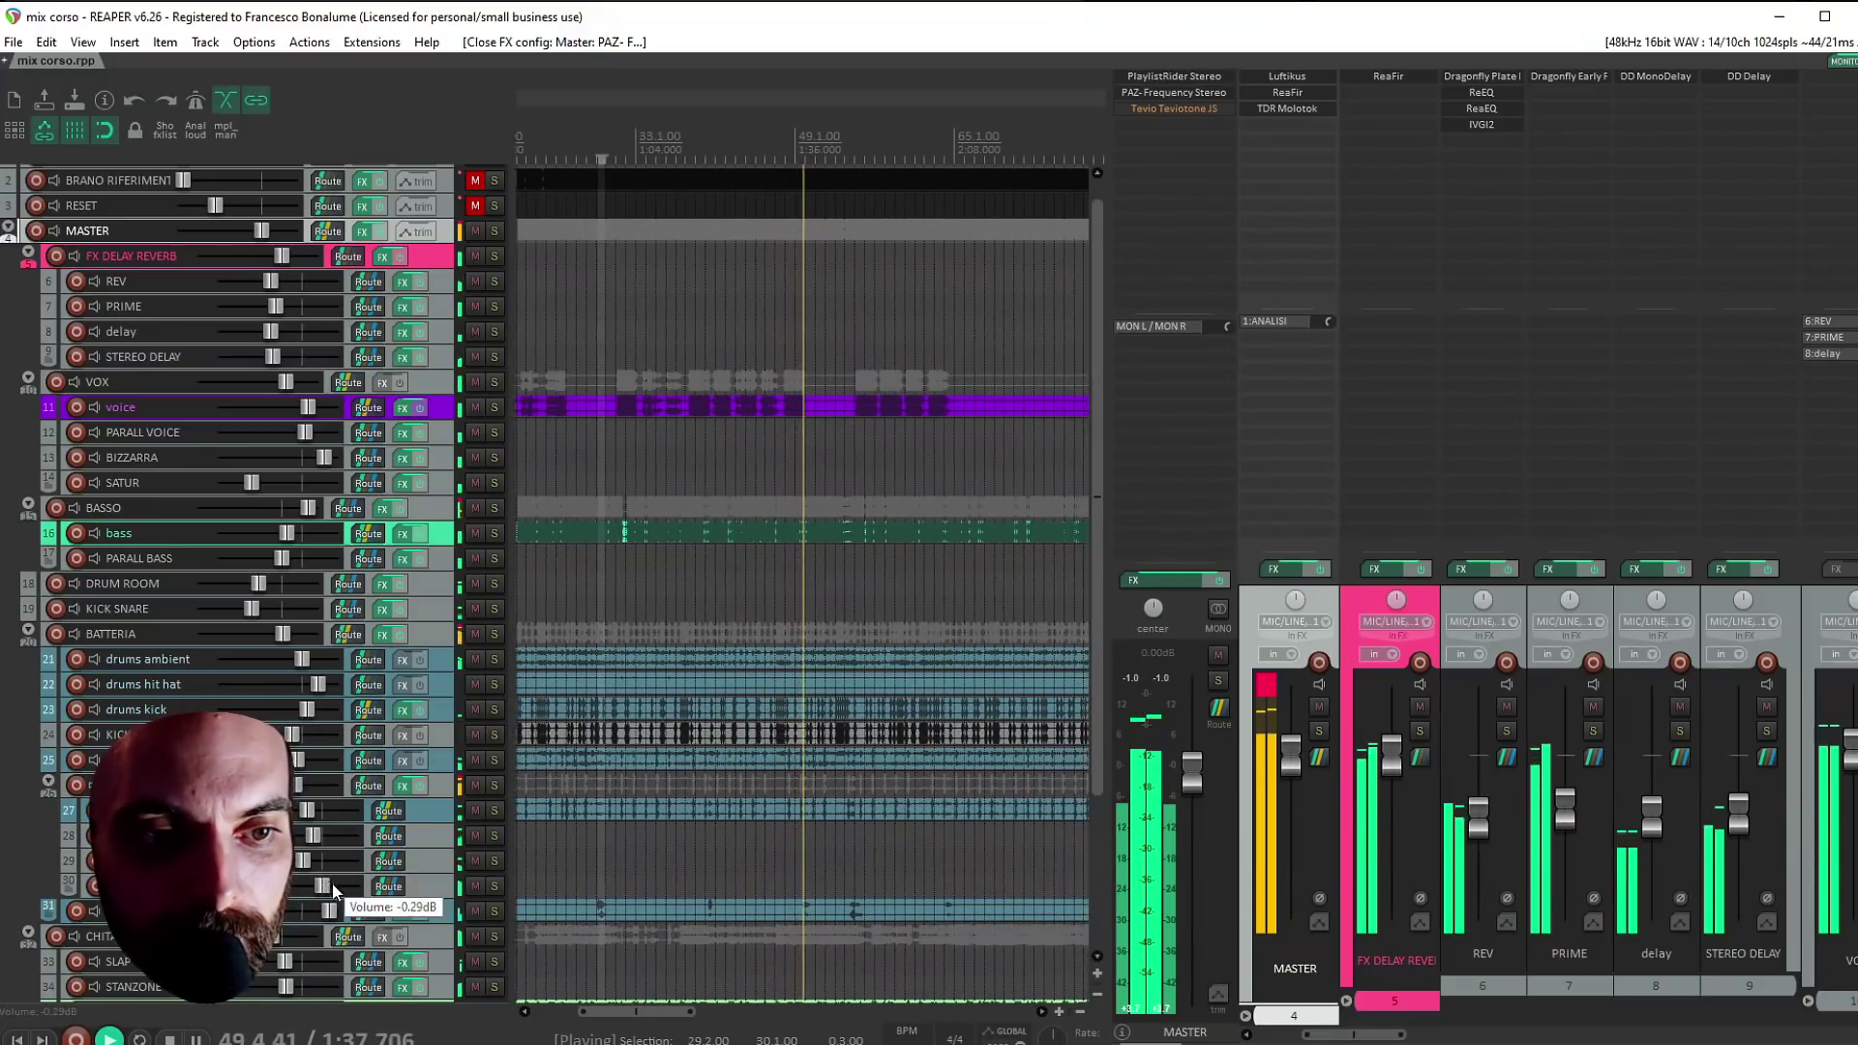
drag(333, 887, 344, 888)
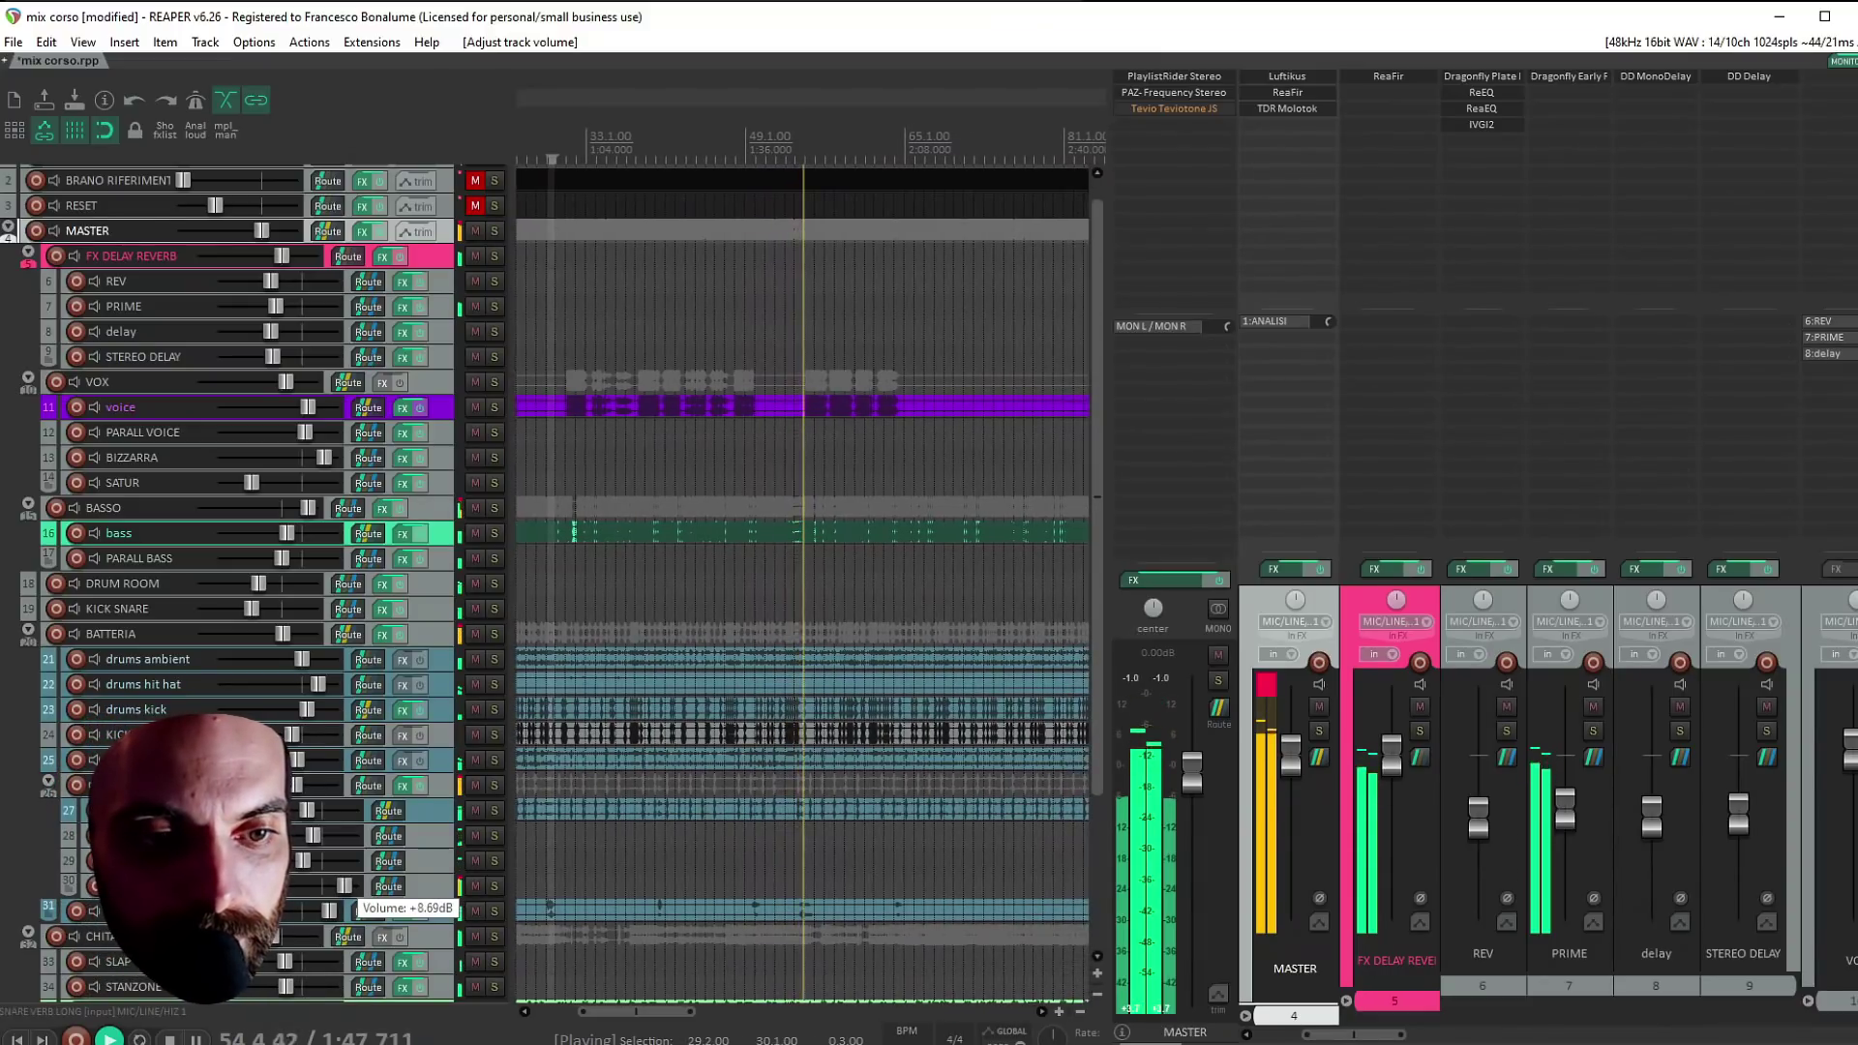
drag(343, 887, 340, 887)
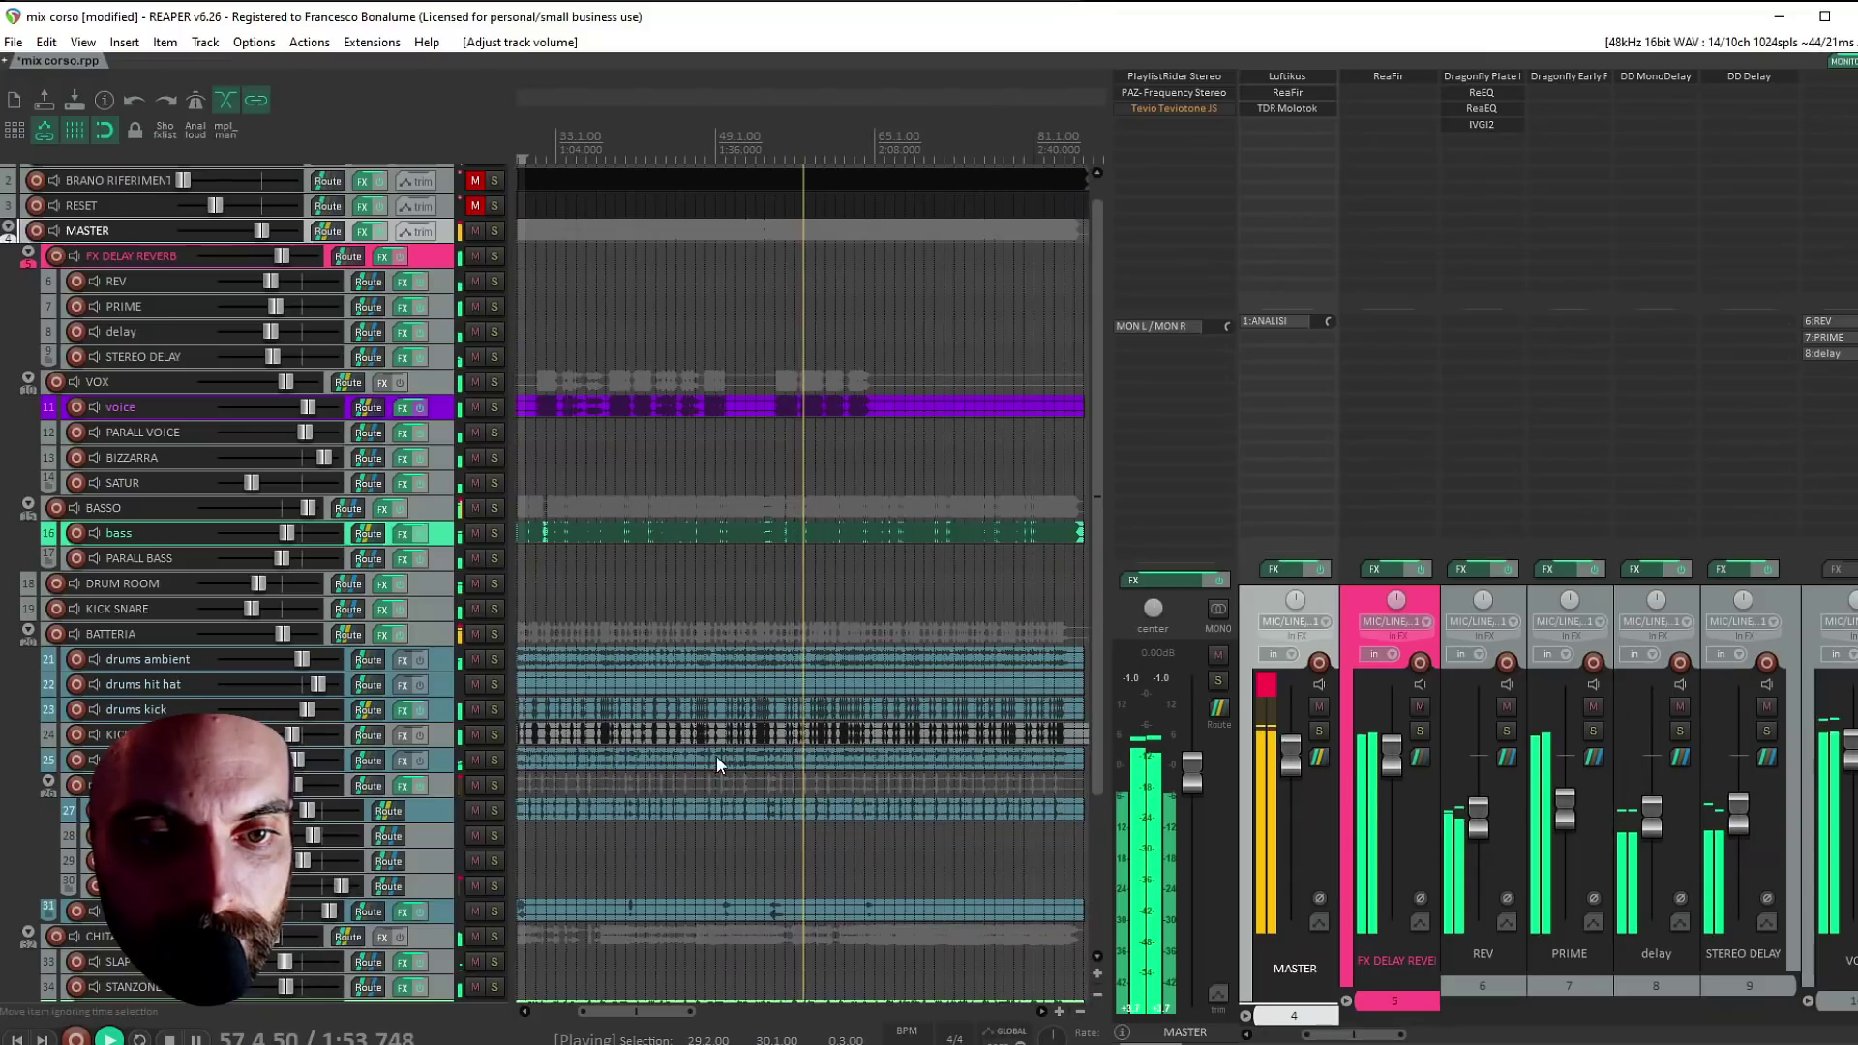
Enable the Teviotone JS effect on the master, stop playback and save the project
shift+click(1151, 106)
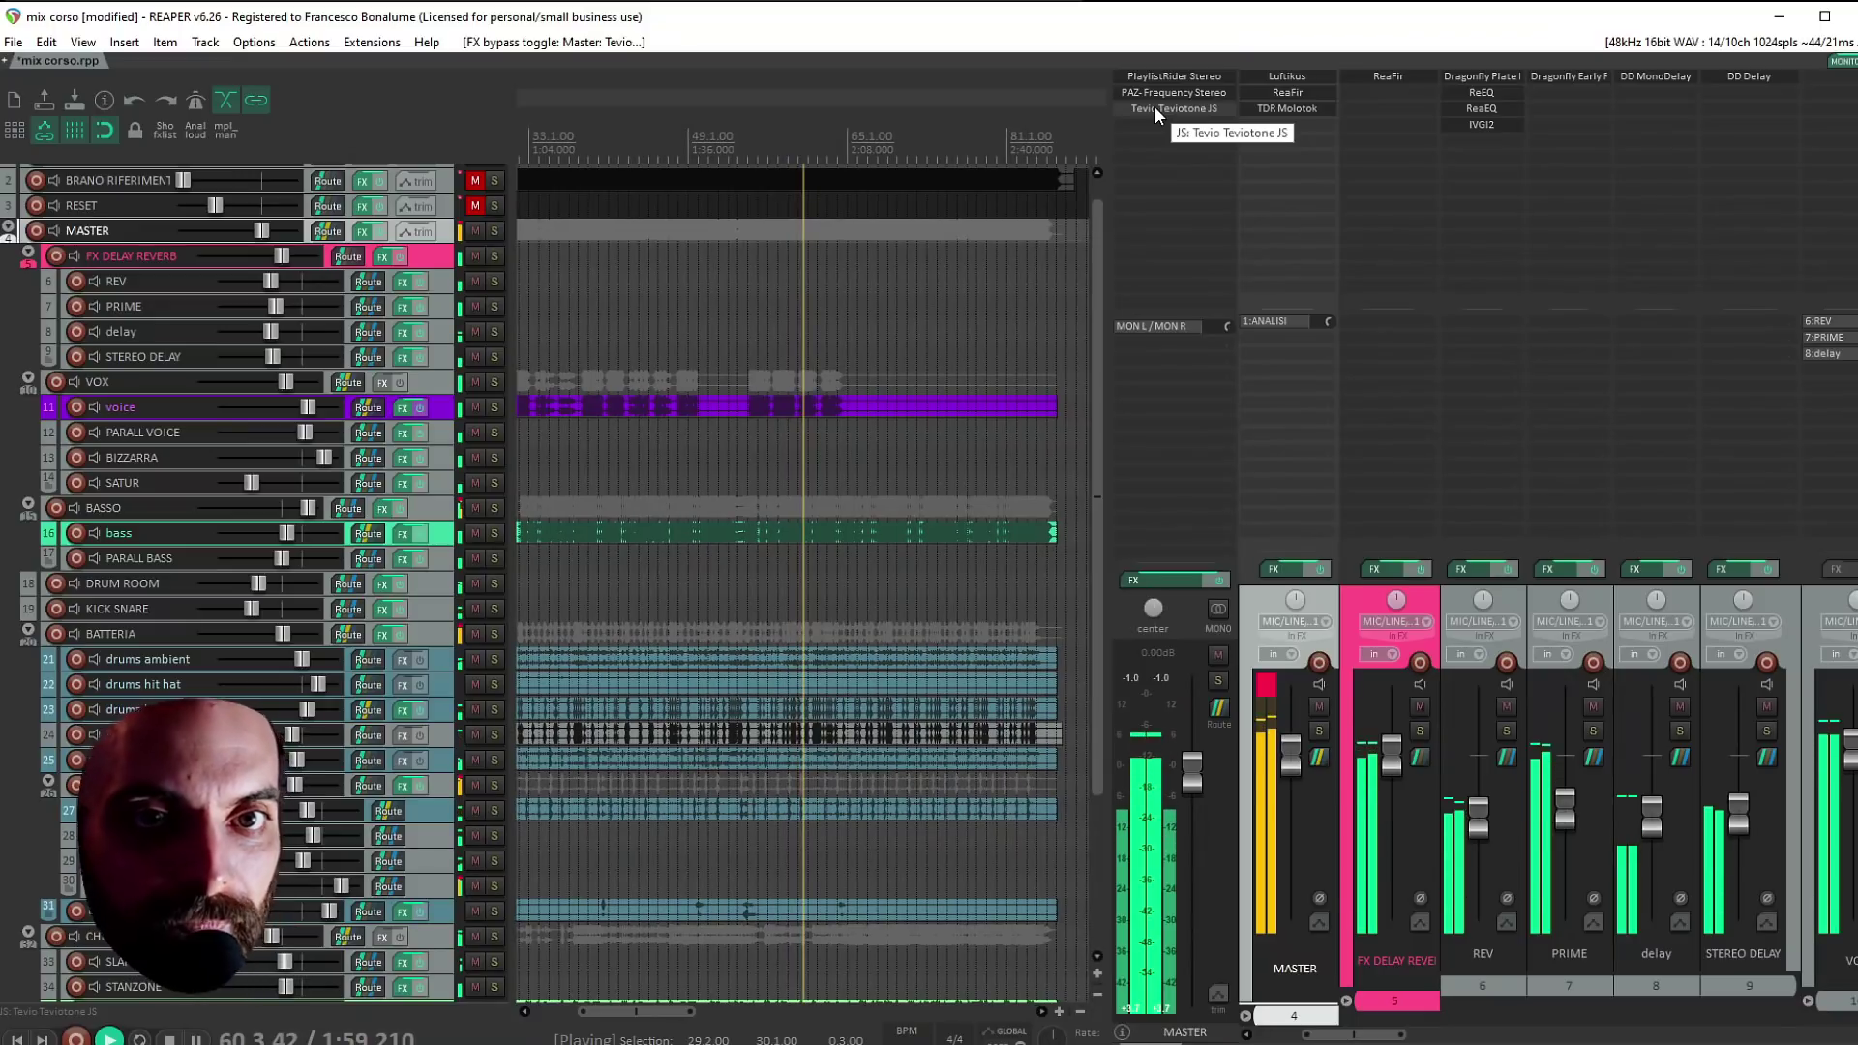
double_click(1153, 107)
key(space)
click(853, 79)
key(ctrl+s)
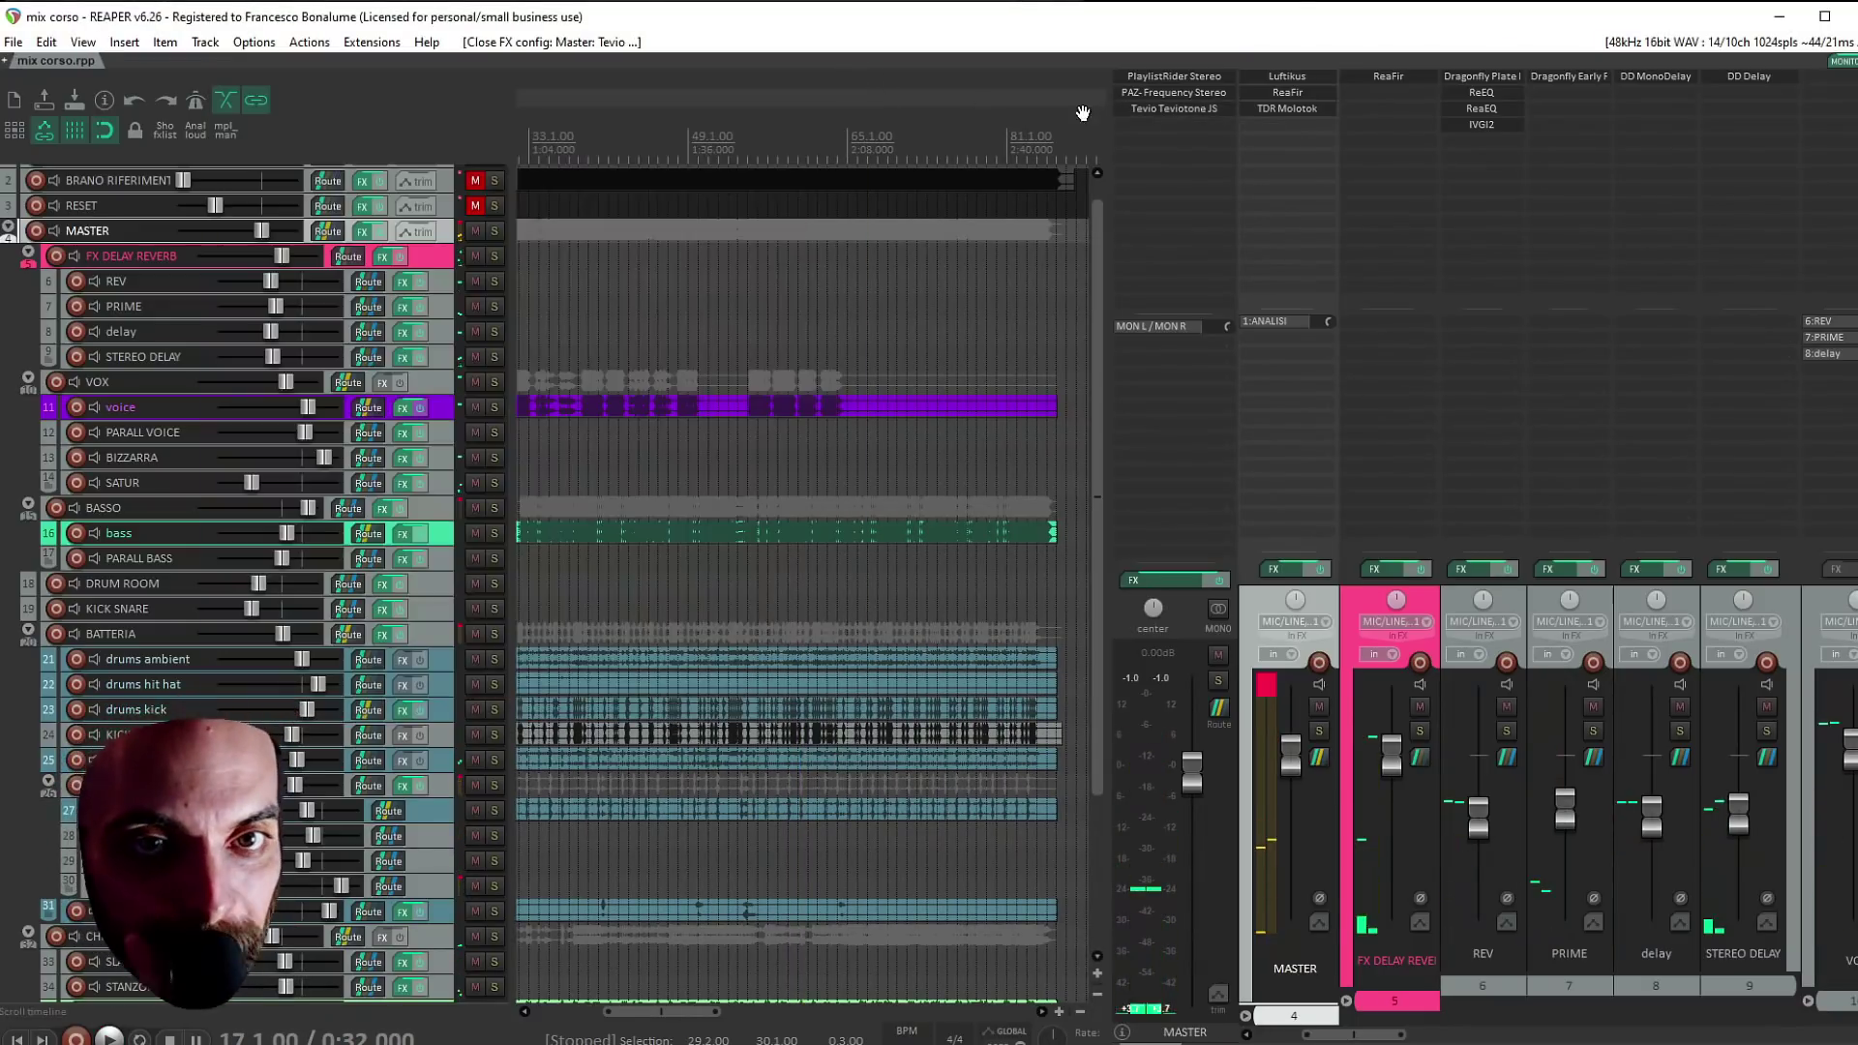
Bypass Teviotone on the master and switch to Chrome's YouTube tab playing "Viva l'Italia - Bed Generation"
shift+click(1154, 108)
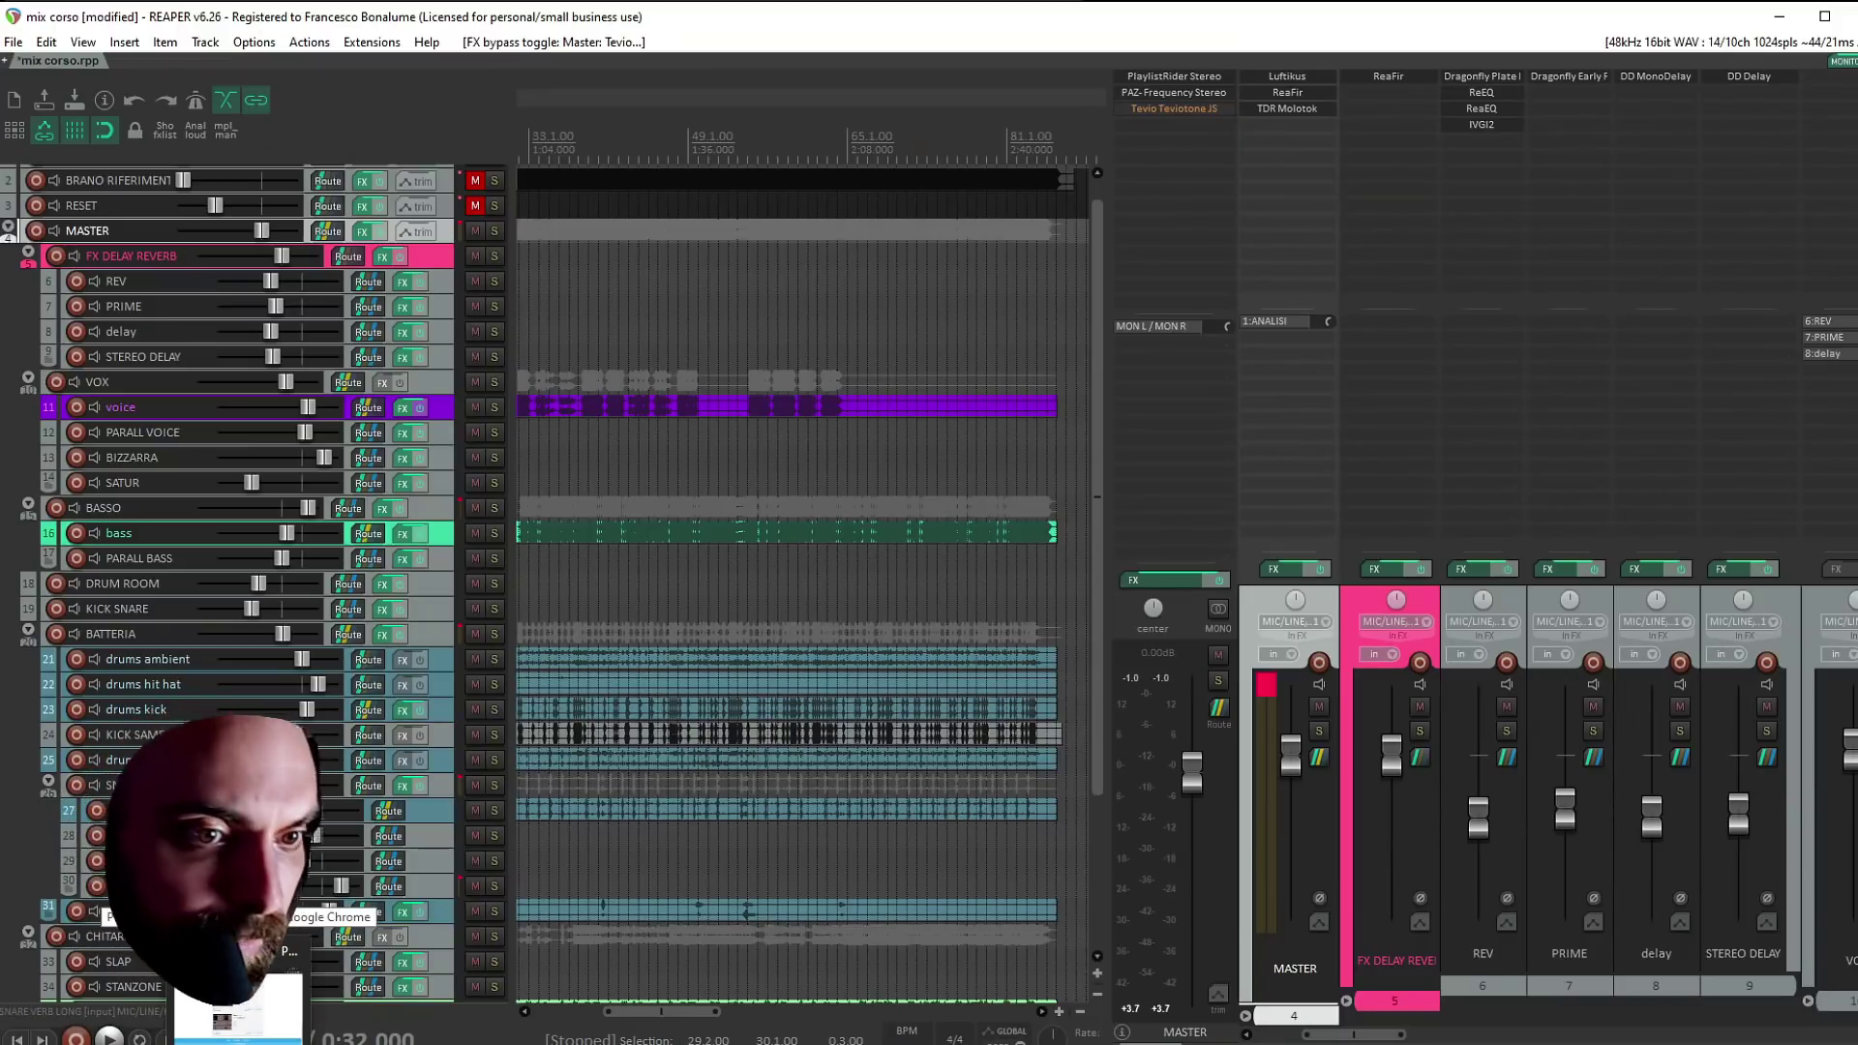
click(237, 1006)
click(836, 38)
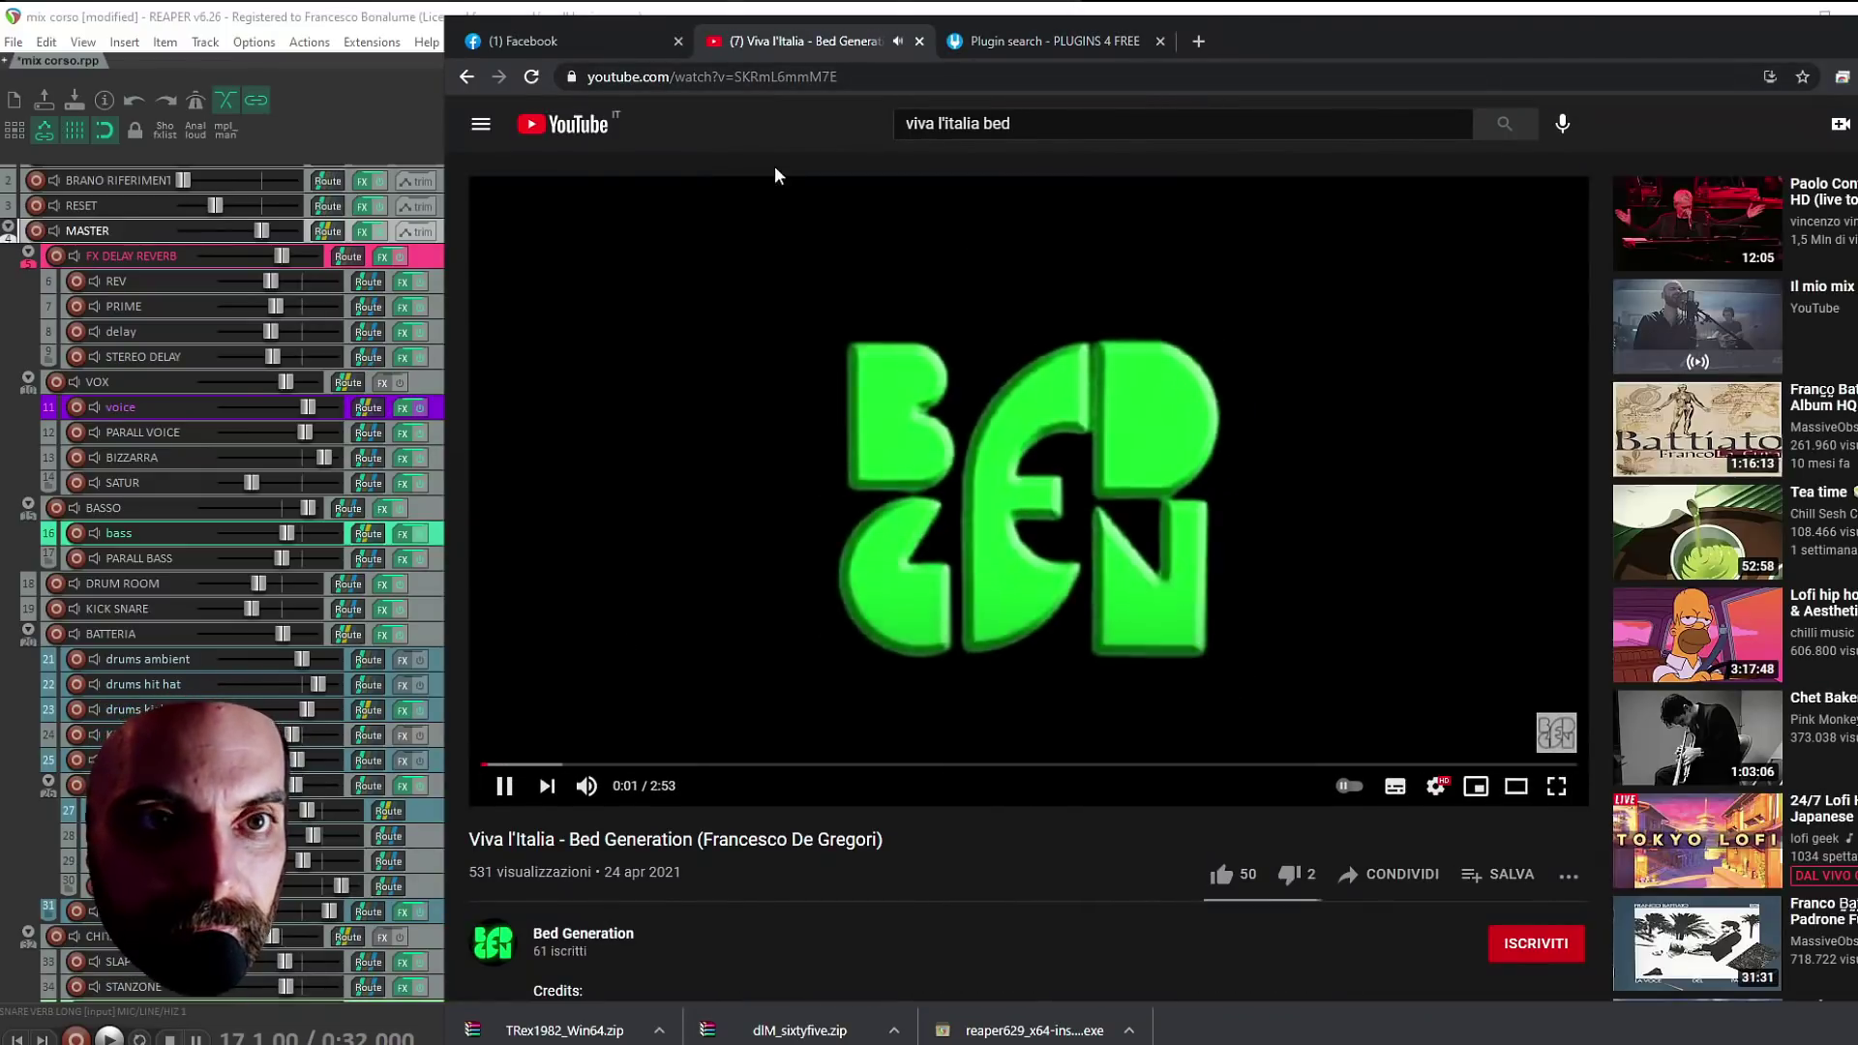
Pause the released song on YouTube and return to the mix corso project in REAPER
click(503, 786)
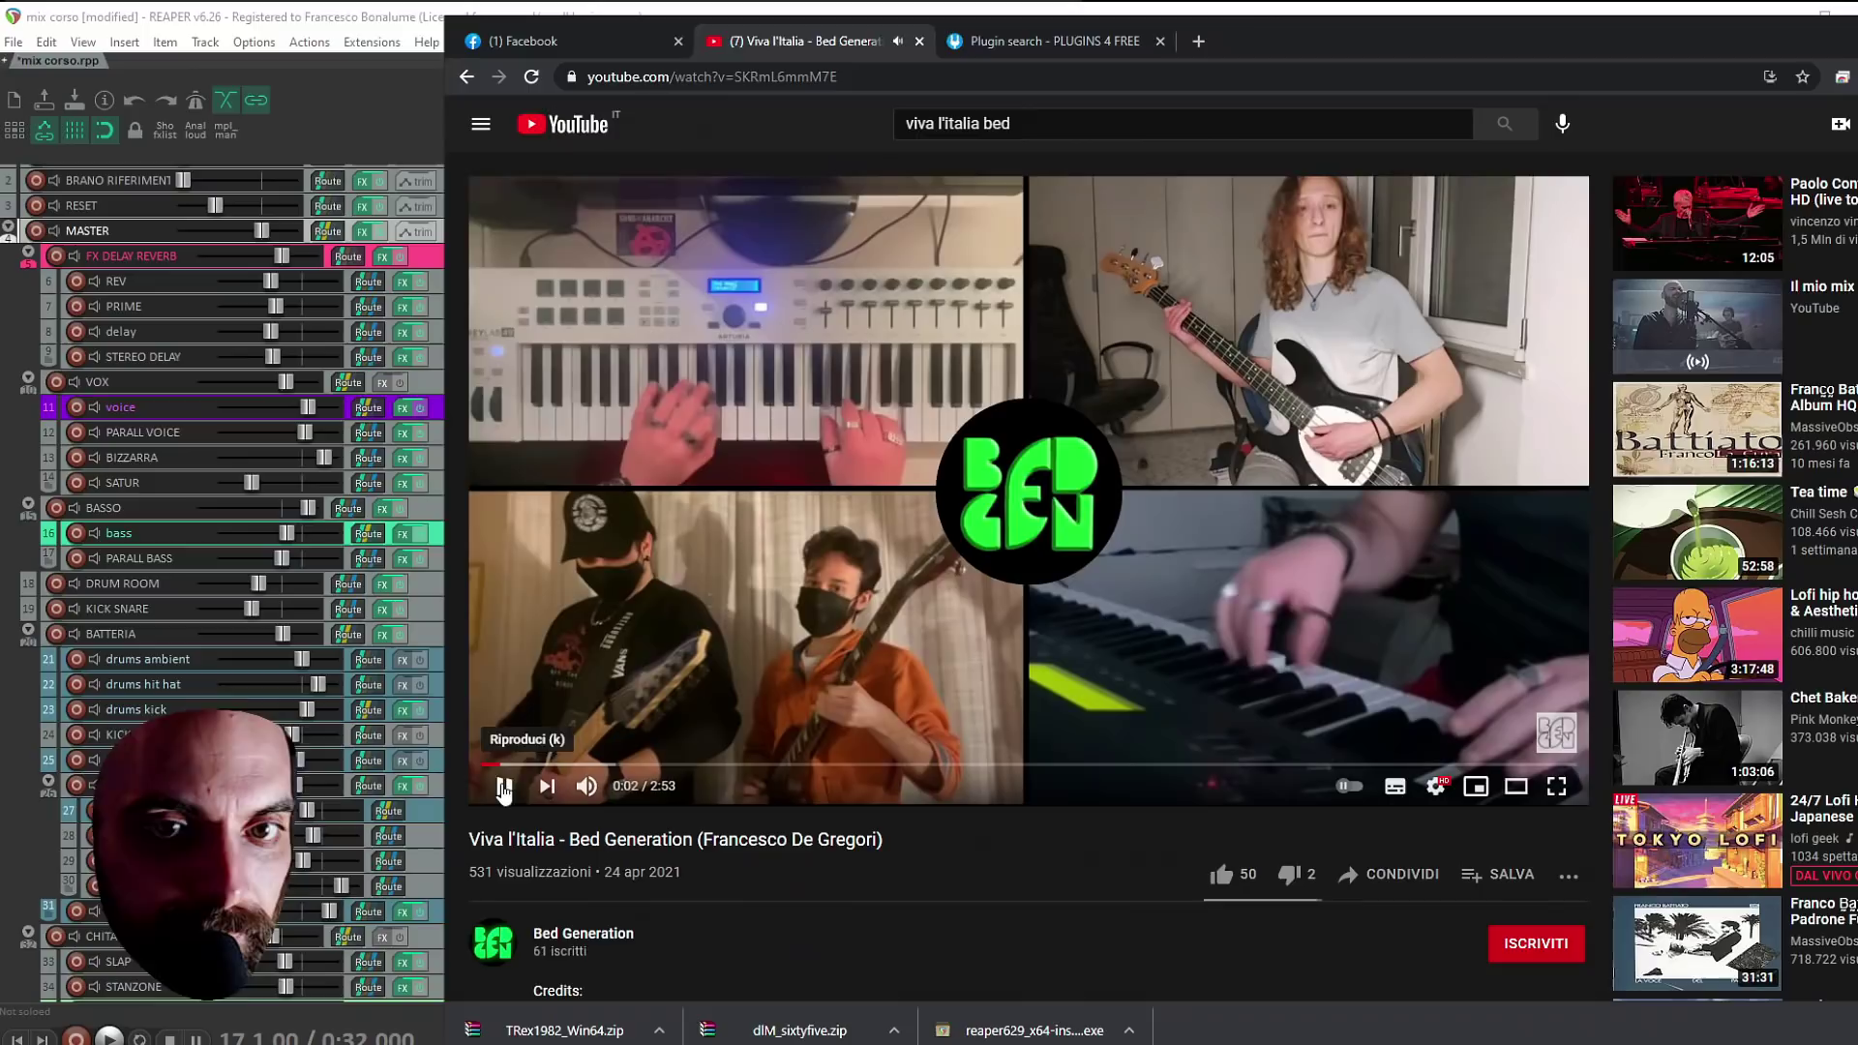
click(714, 77)
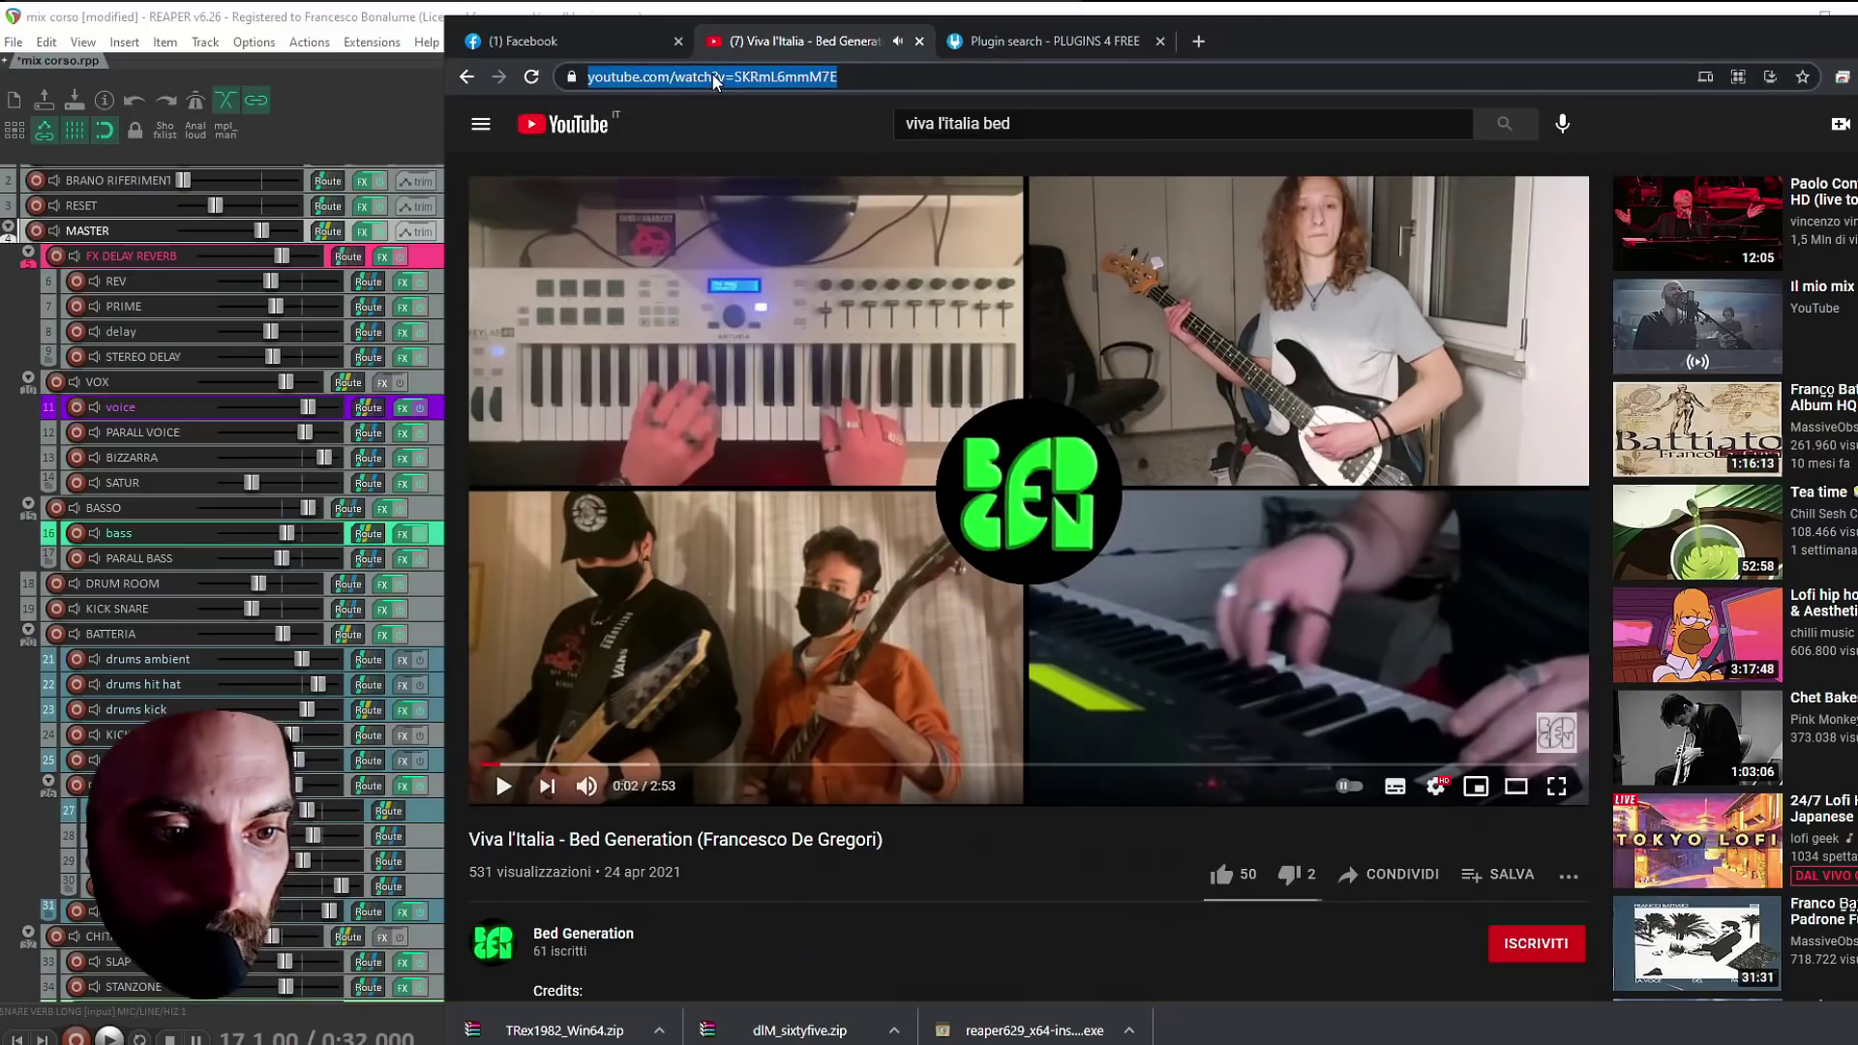
key(super)
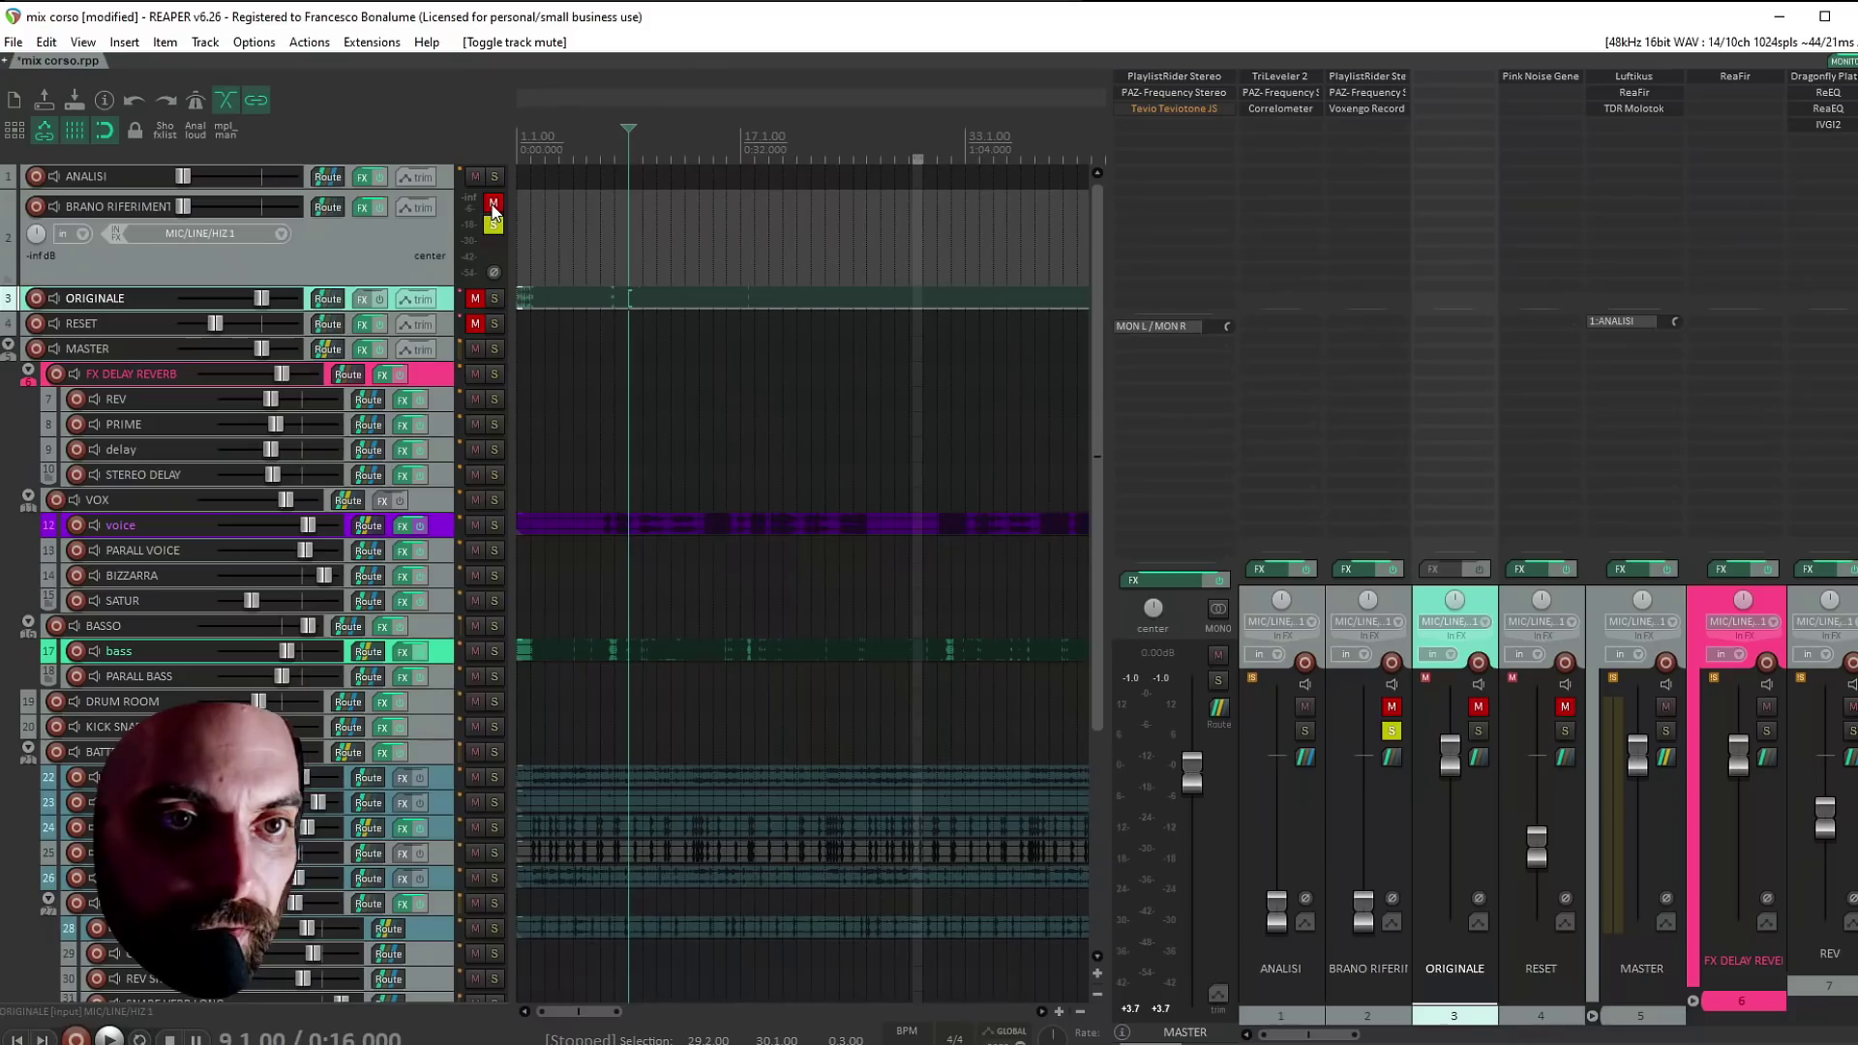
Mute the BRANO RIFERIMENTO track and start playback of the mix
click(495, 226)
click(493, 204)
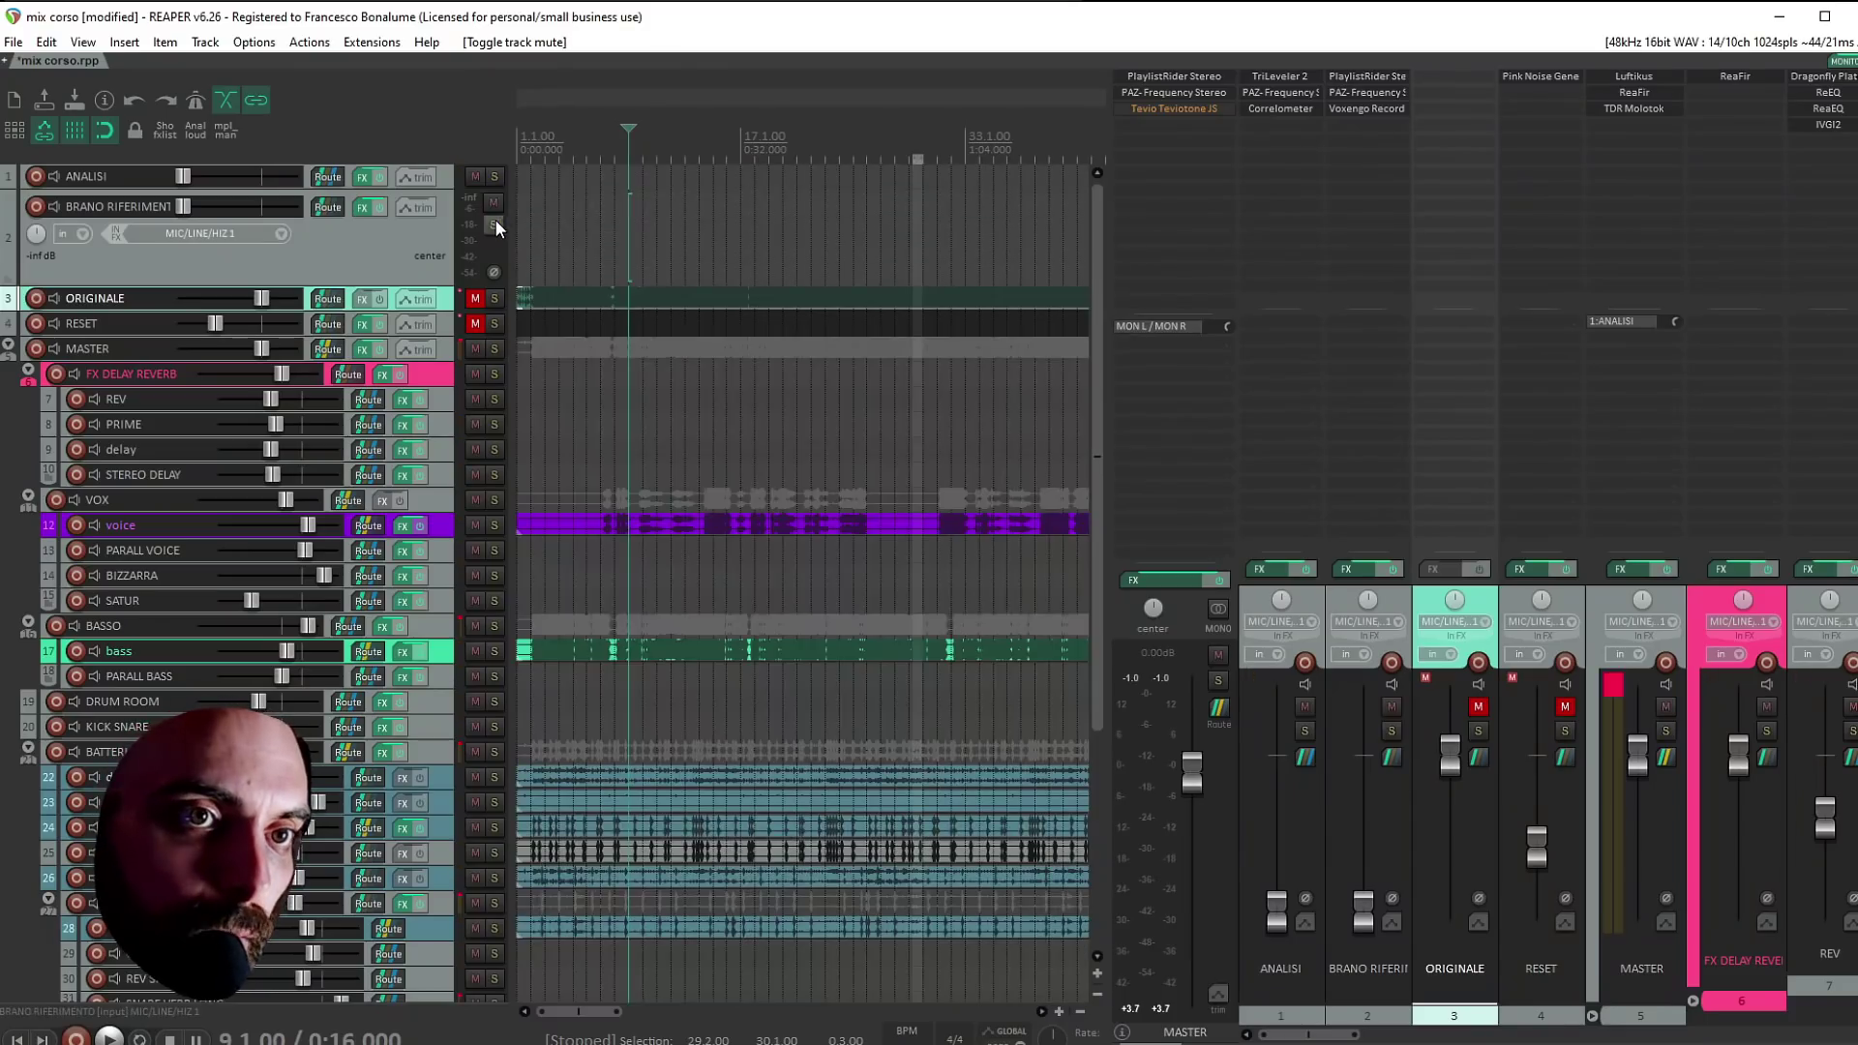
click(493, 203)
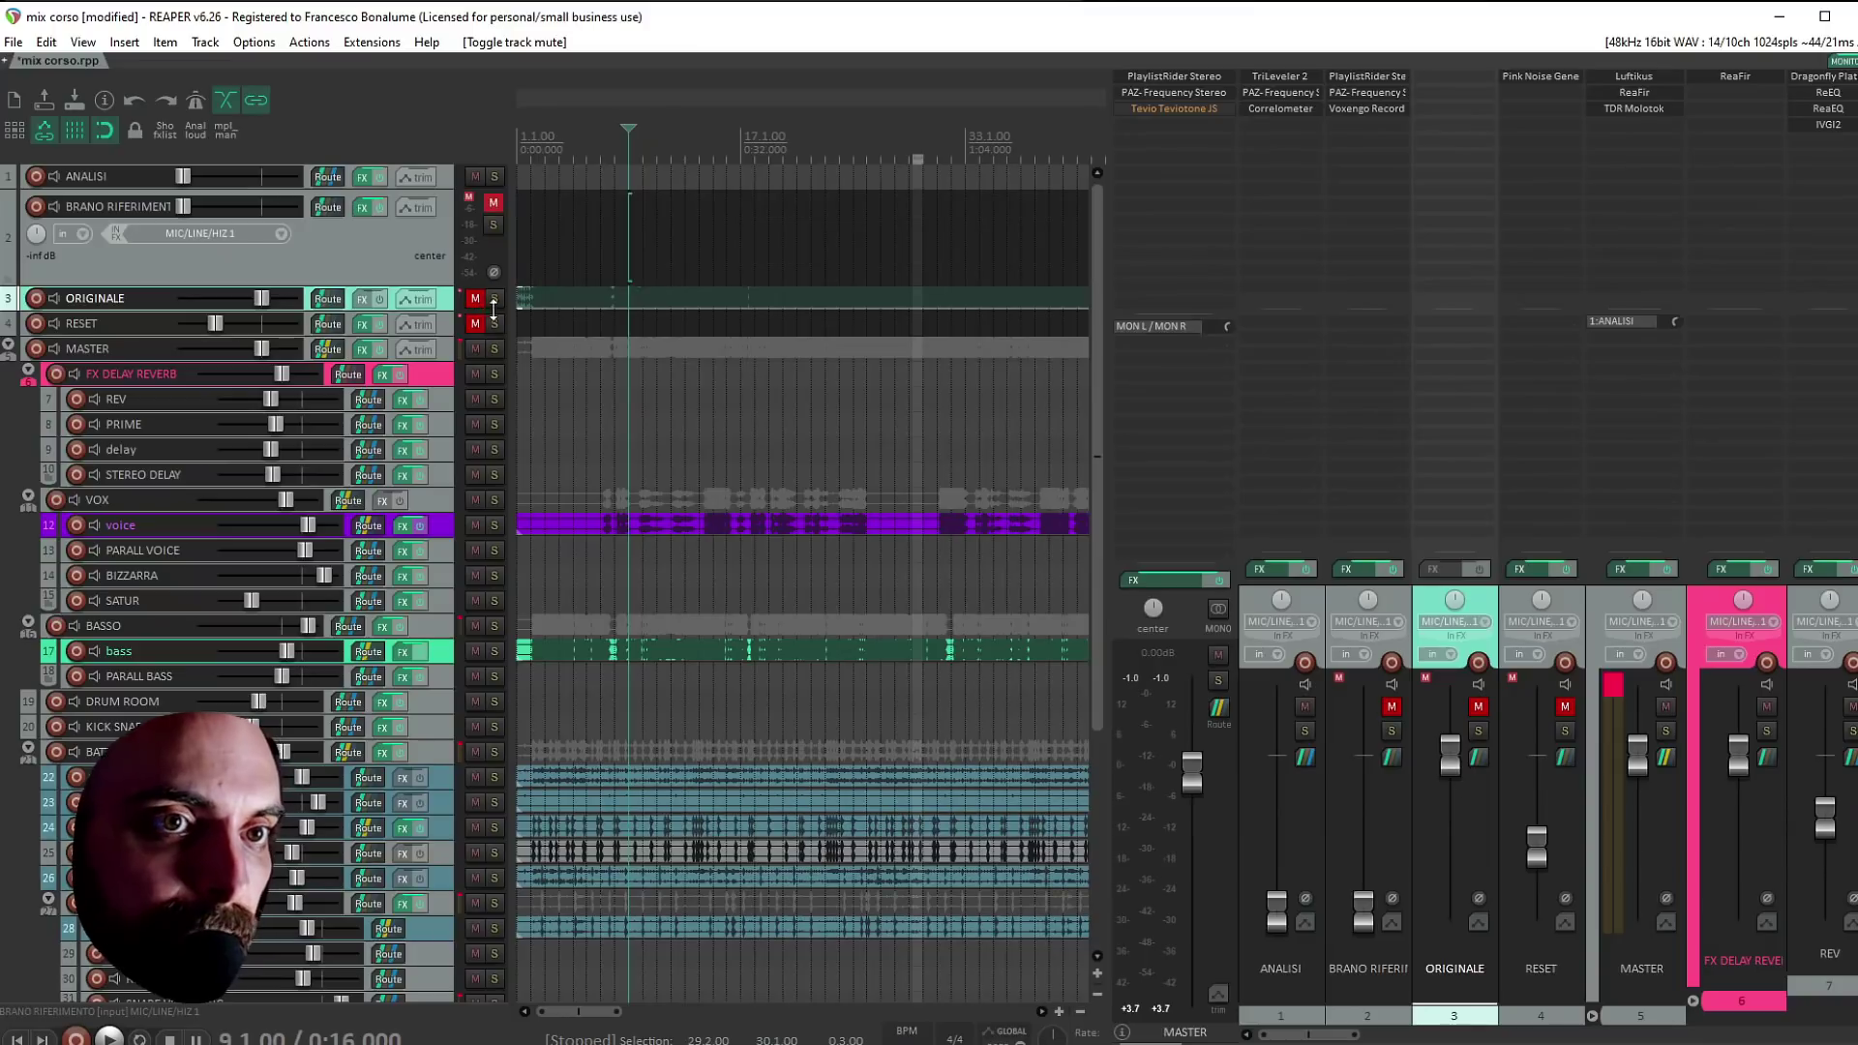
key(space)
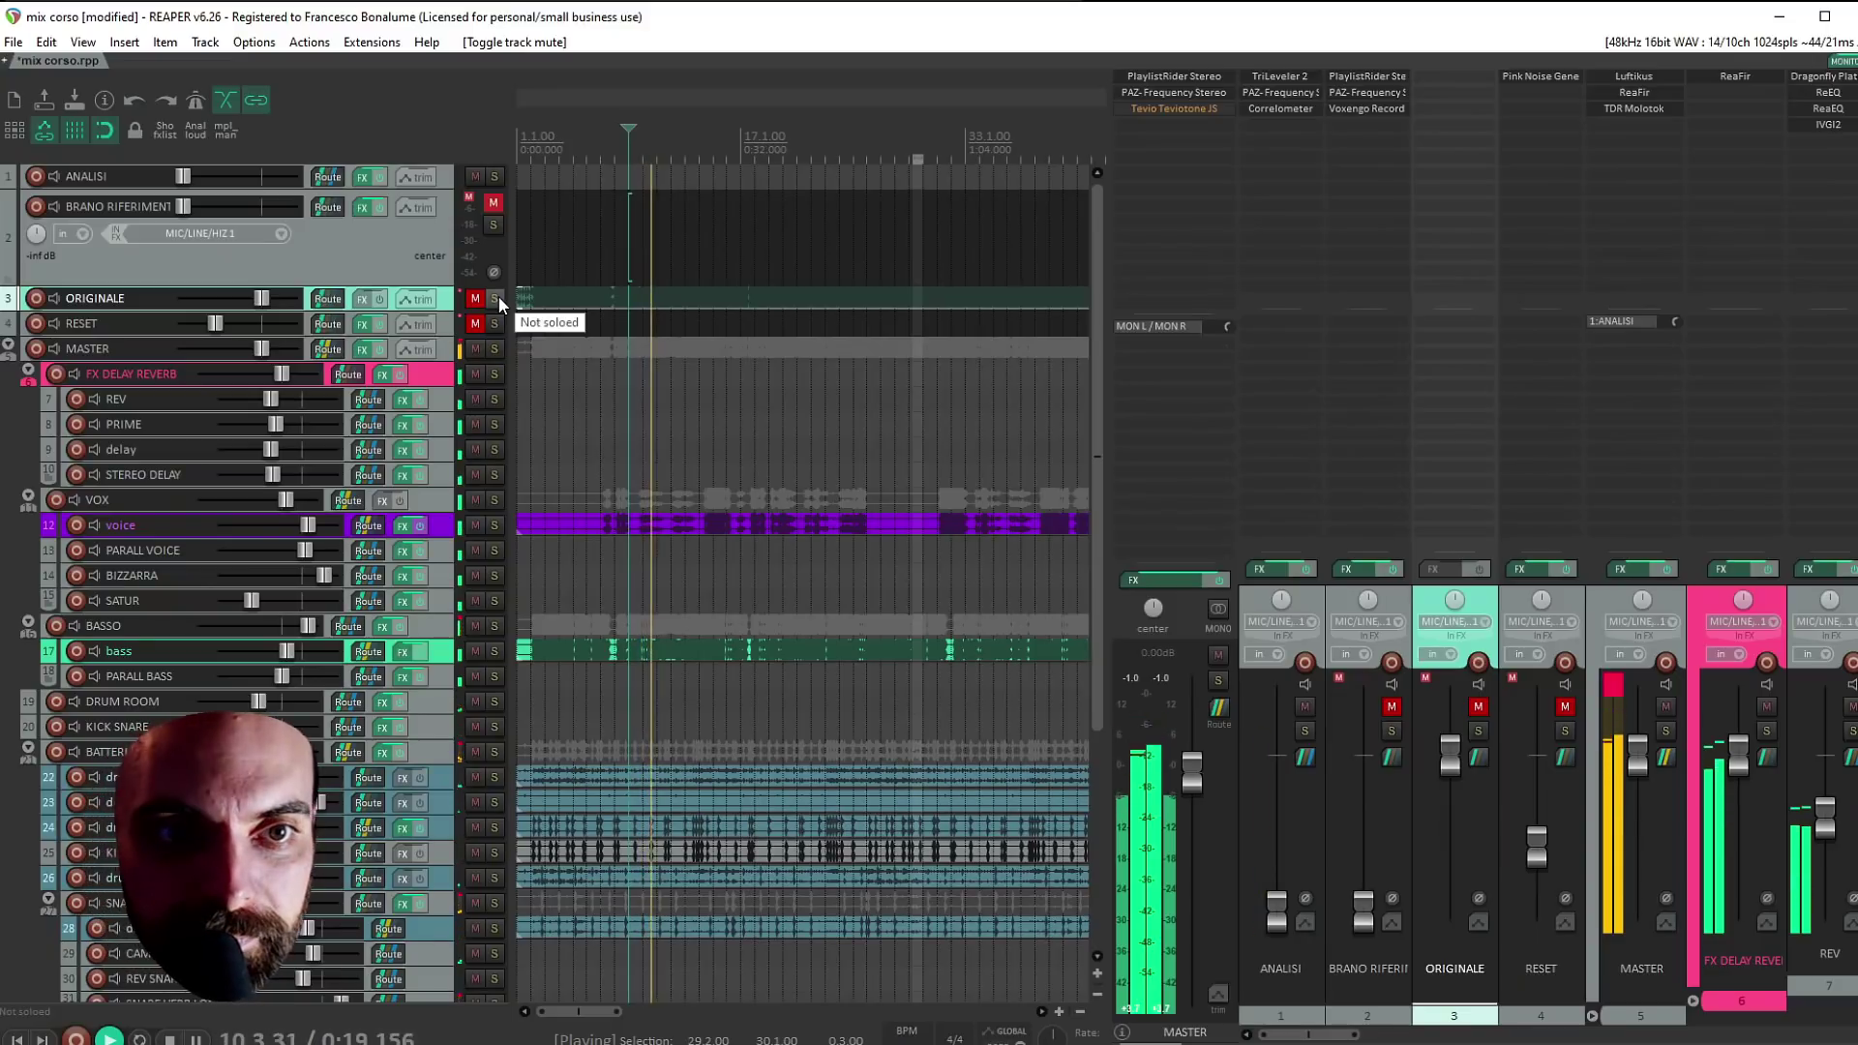
Solo and unsolo ORIGINALE to compare it with the mix, lowering its volume to about -3.73 dB
click(496, 299)
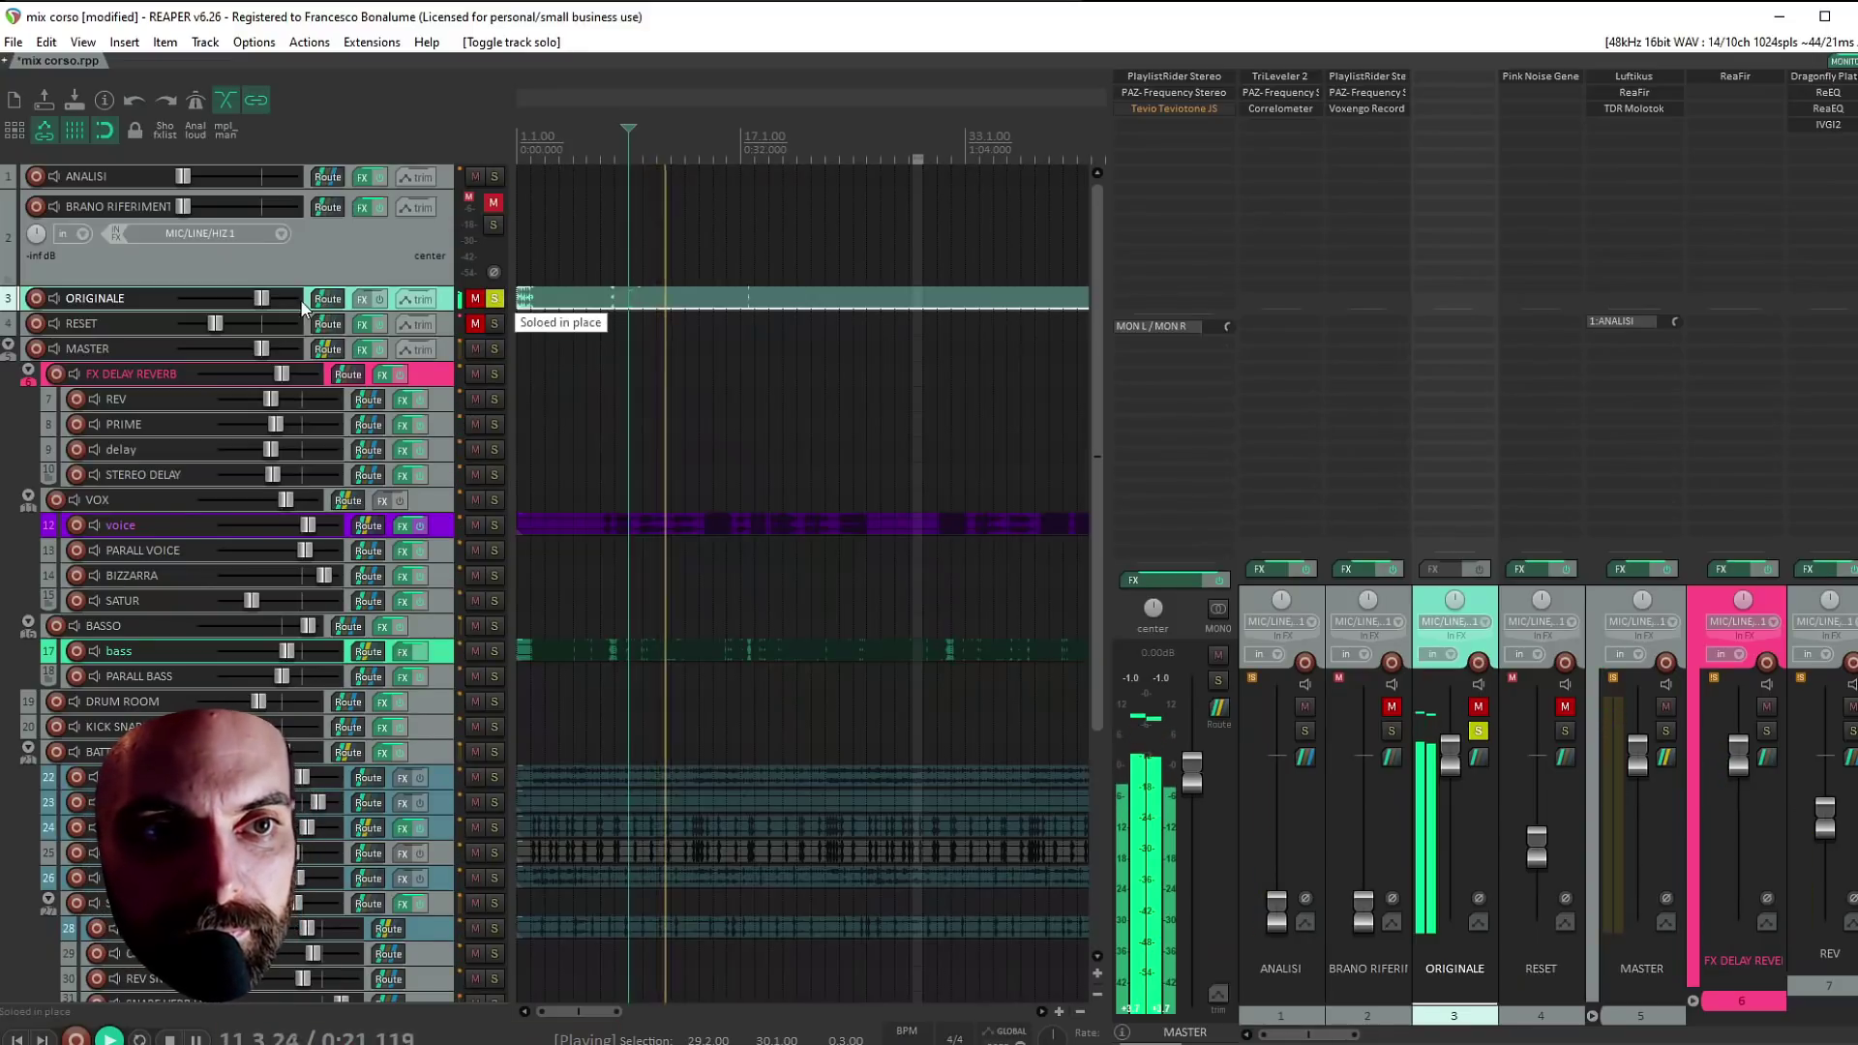
click(495, 299)
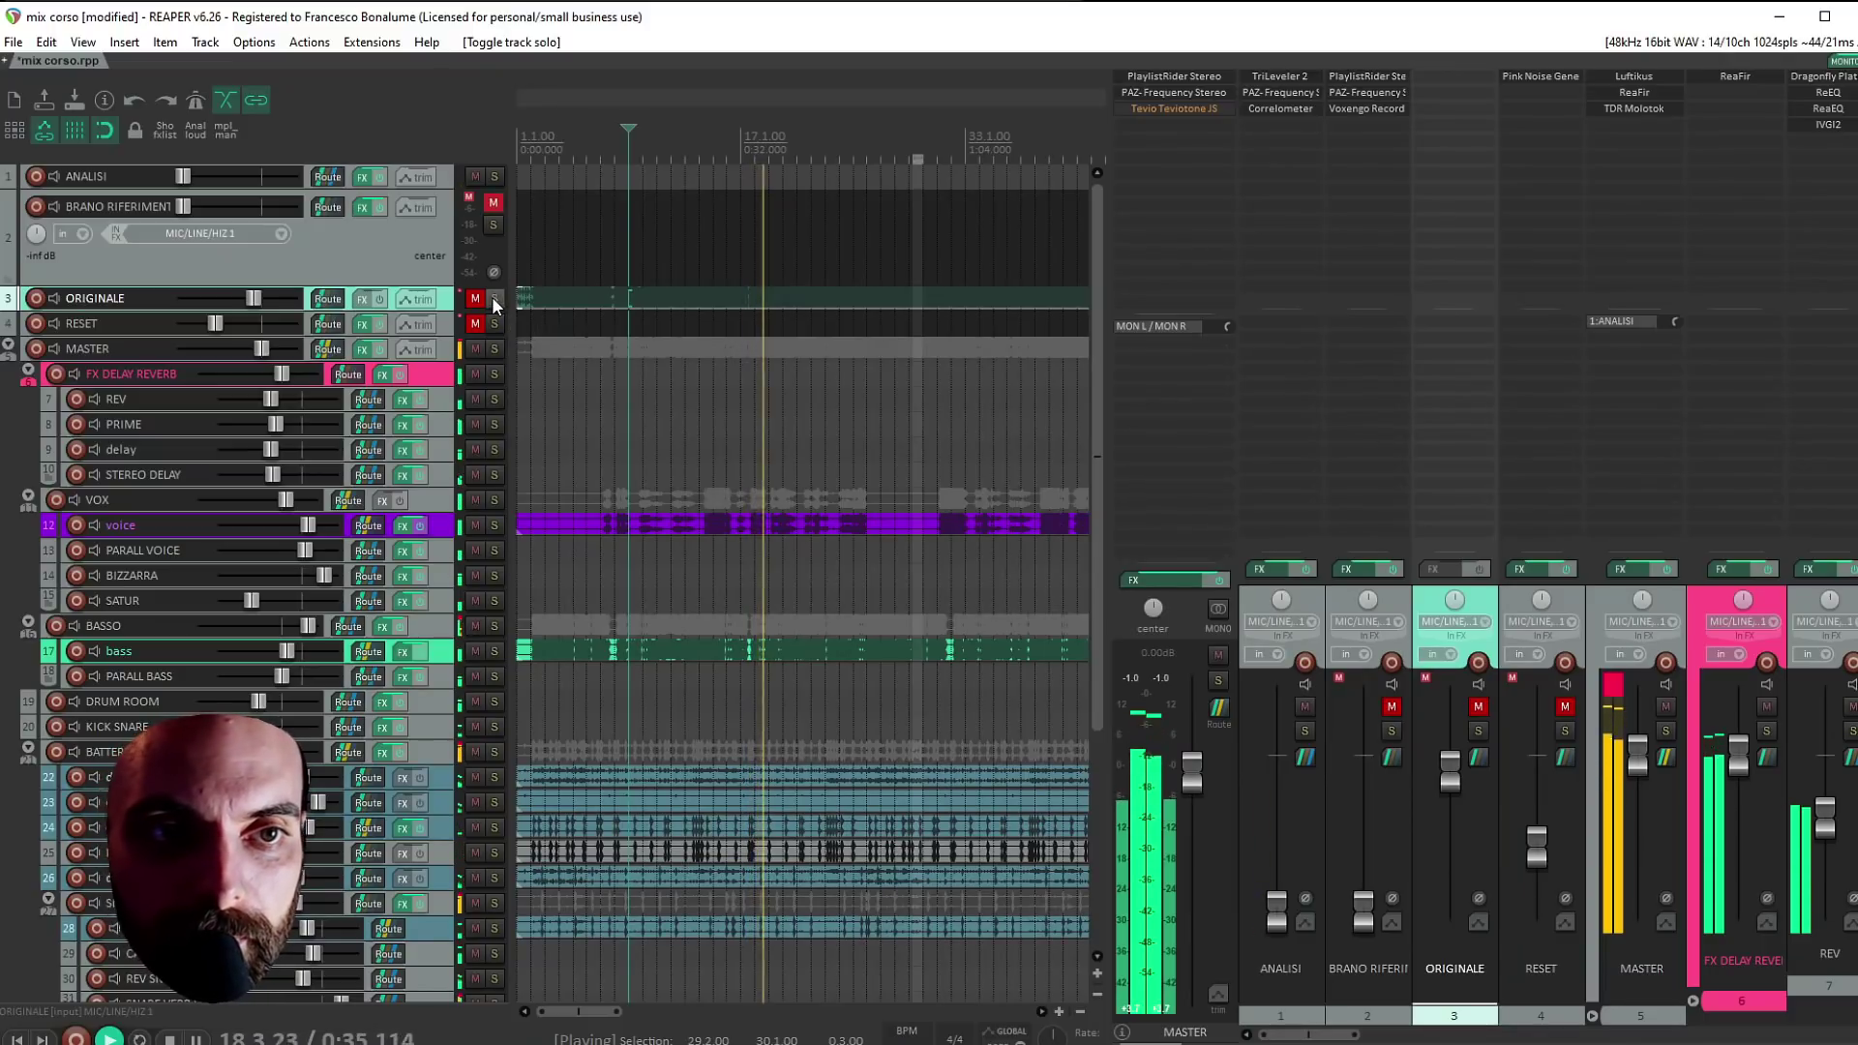
click(492, 297)
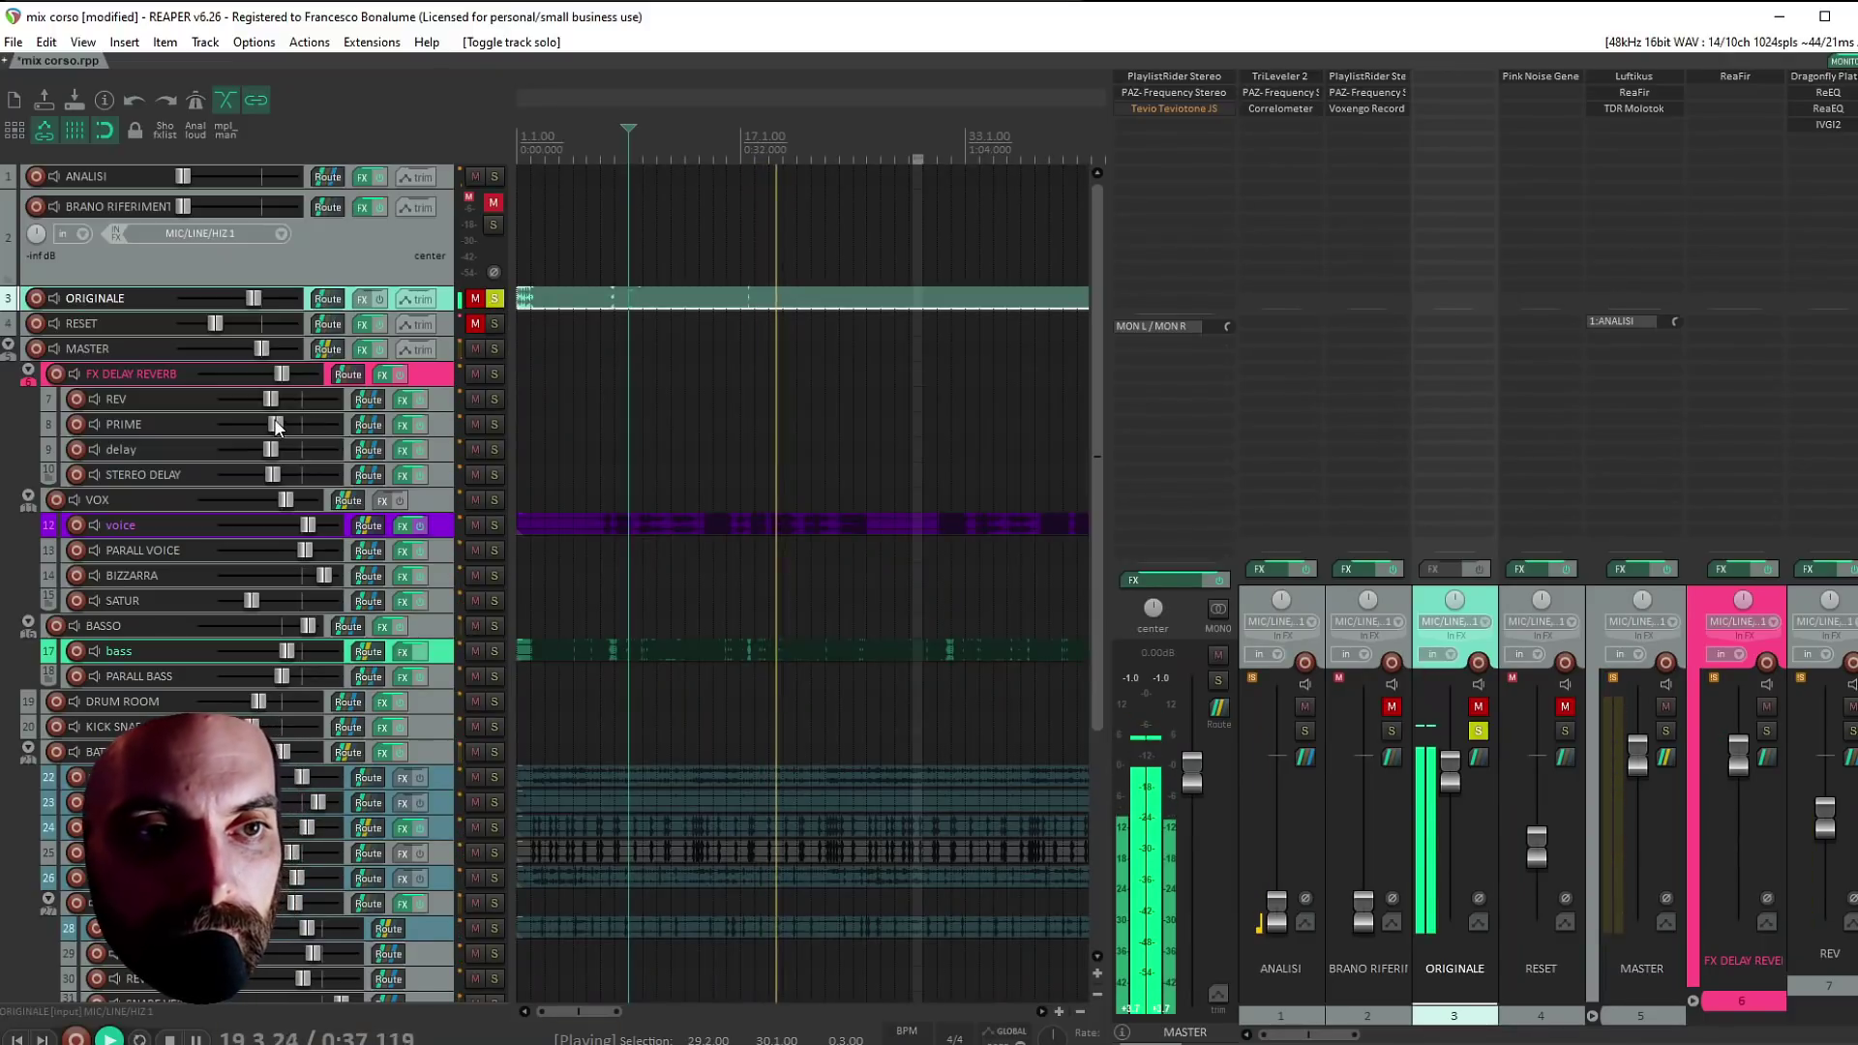
click(494, 299)
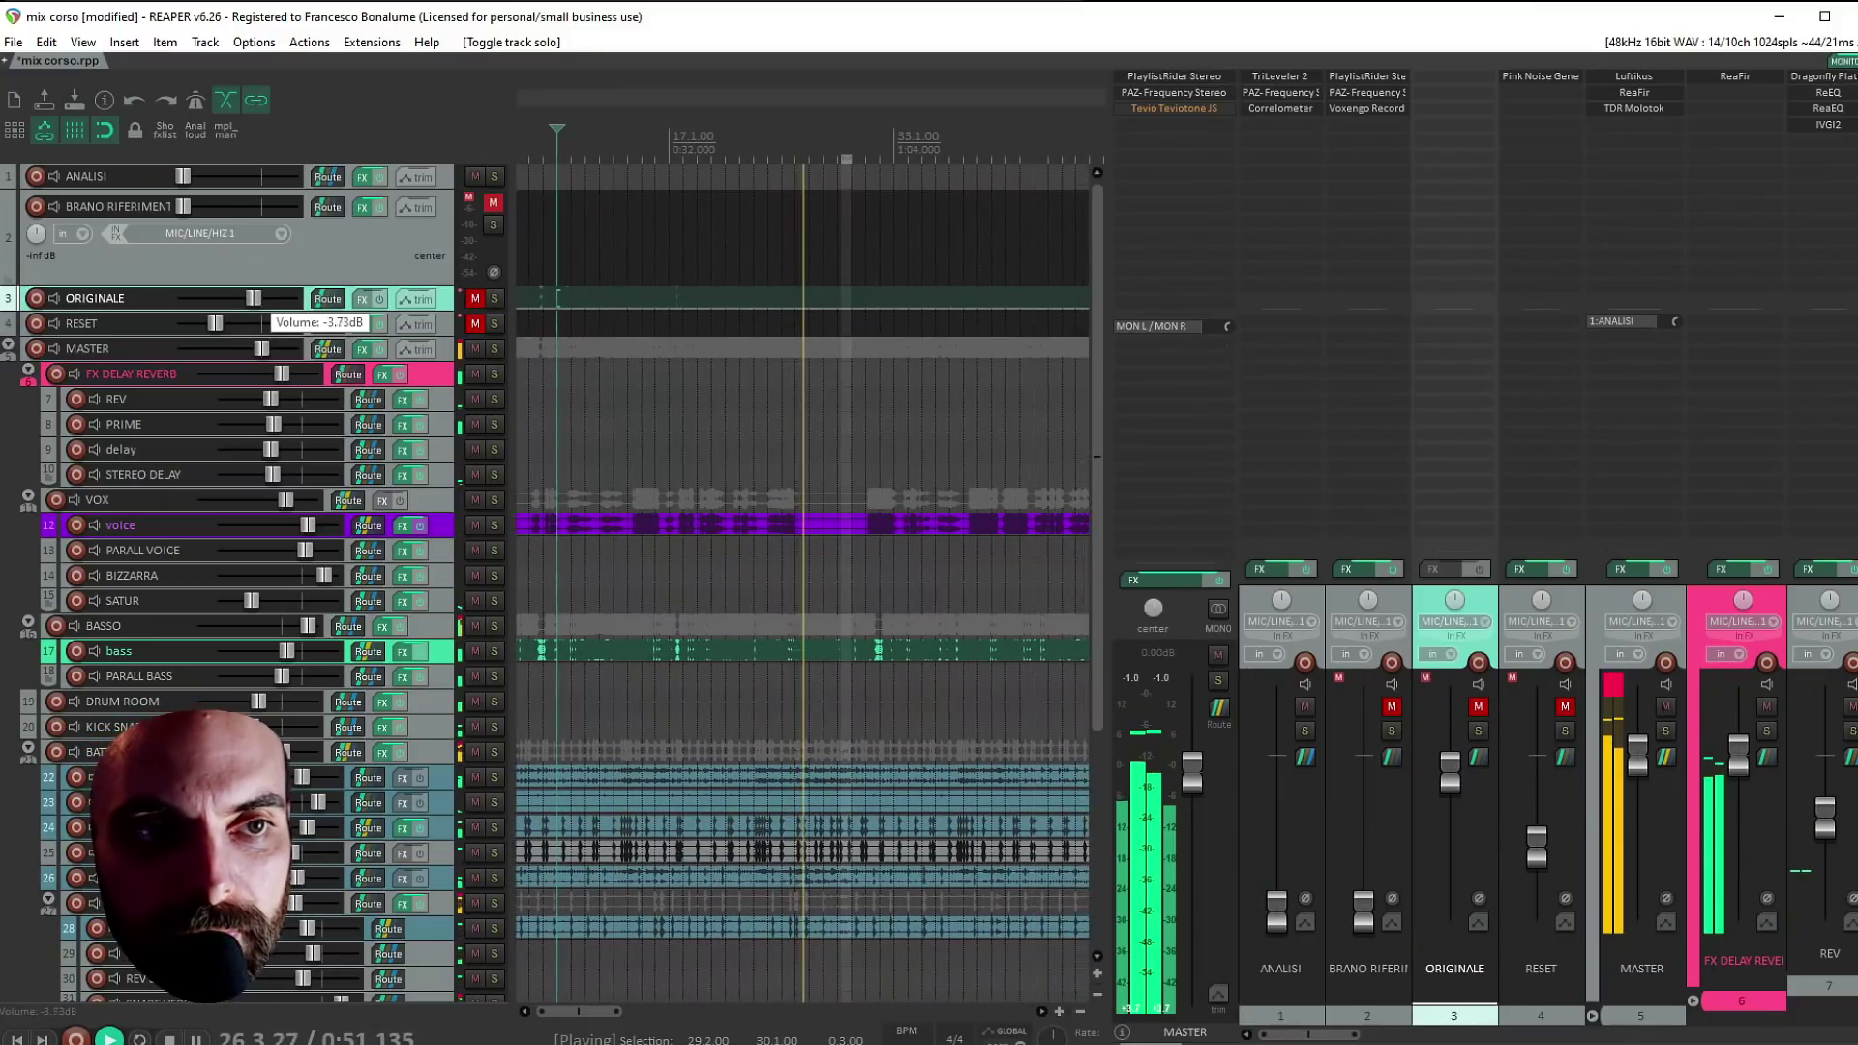
Listen on through the arrangement and compare the mix with ORIGINALE by briefly soloing it around bar 39
scroll(827, 366, down, 2)
scroll(1084, 415, down, 3)
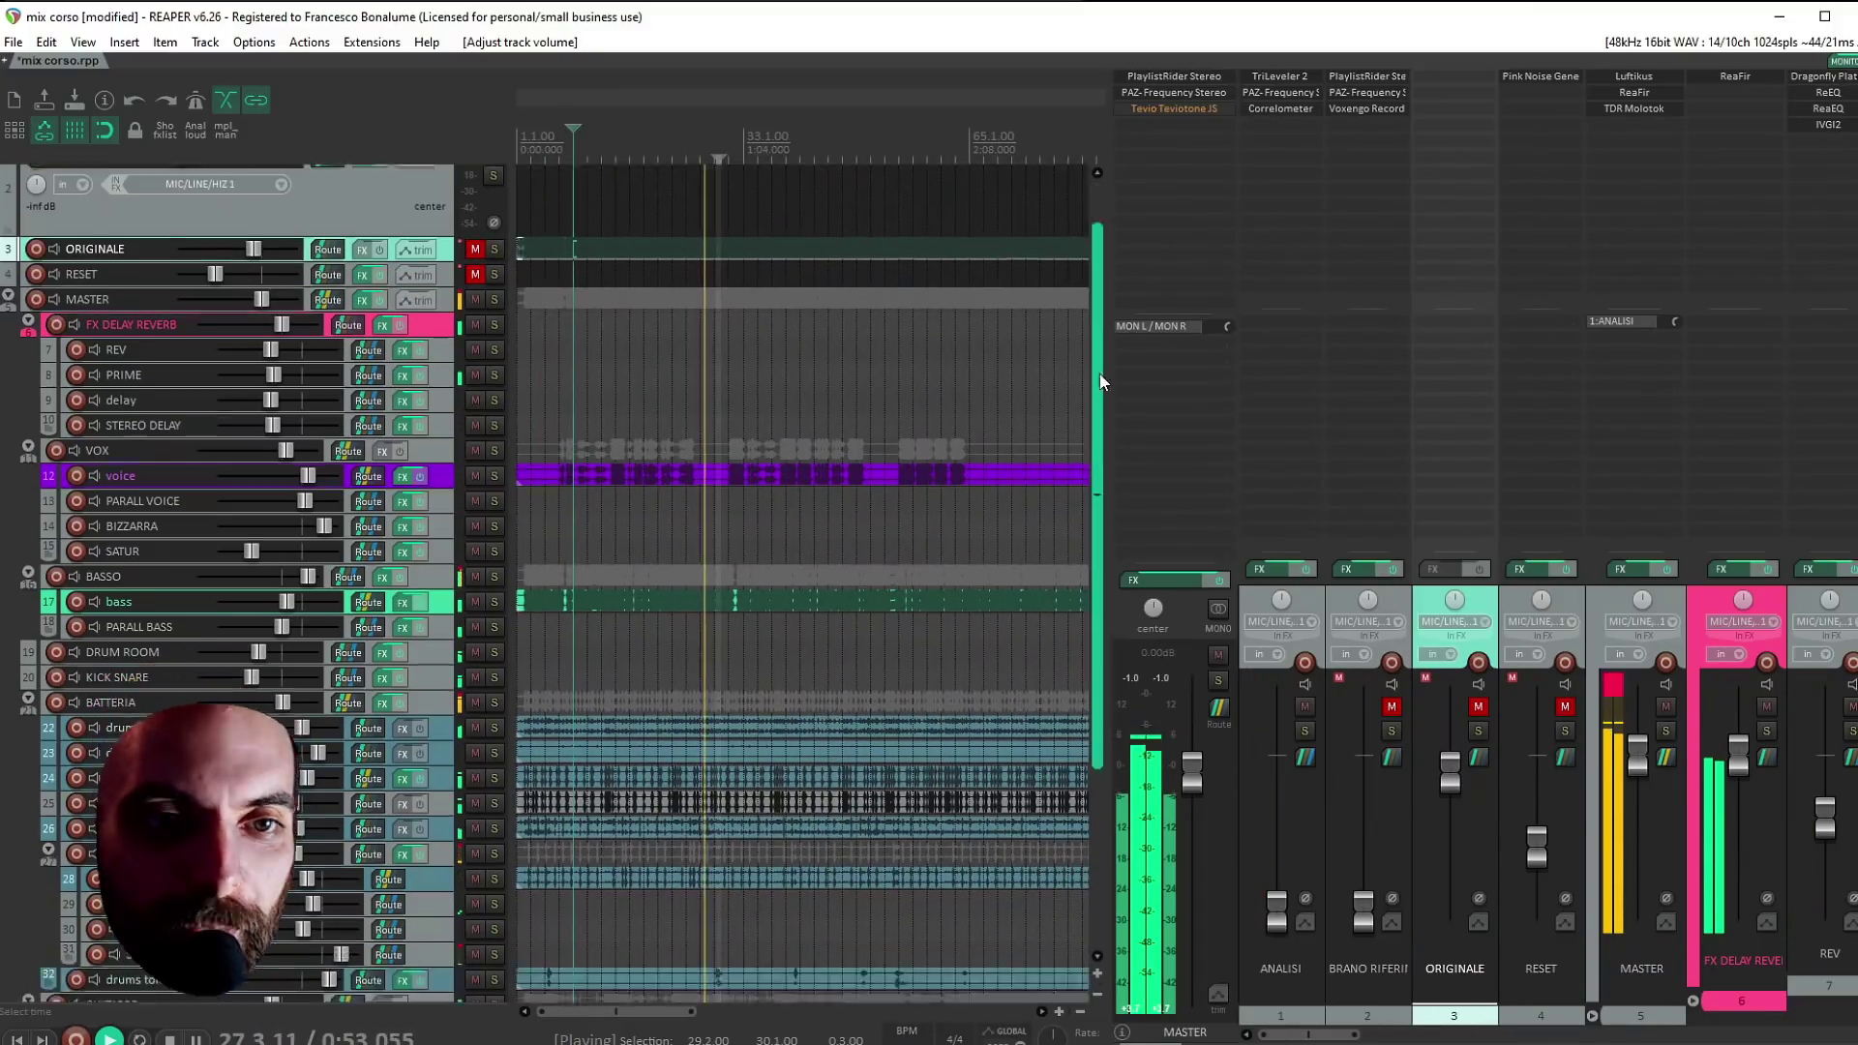
drag(1089, 434, 1107, 323)
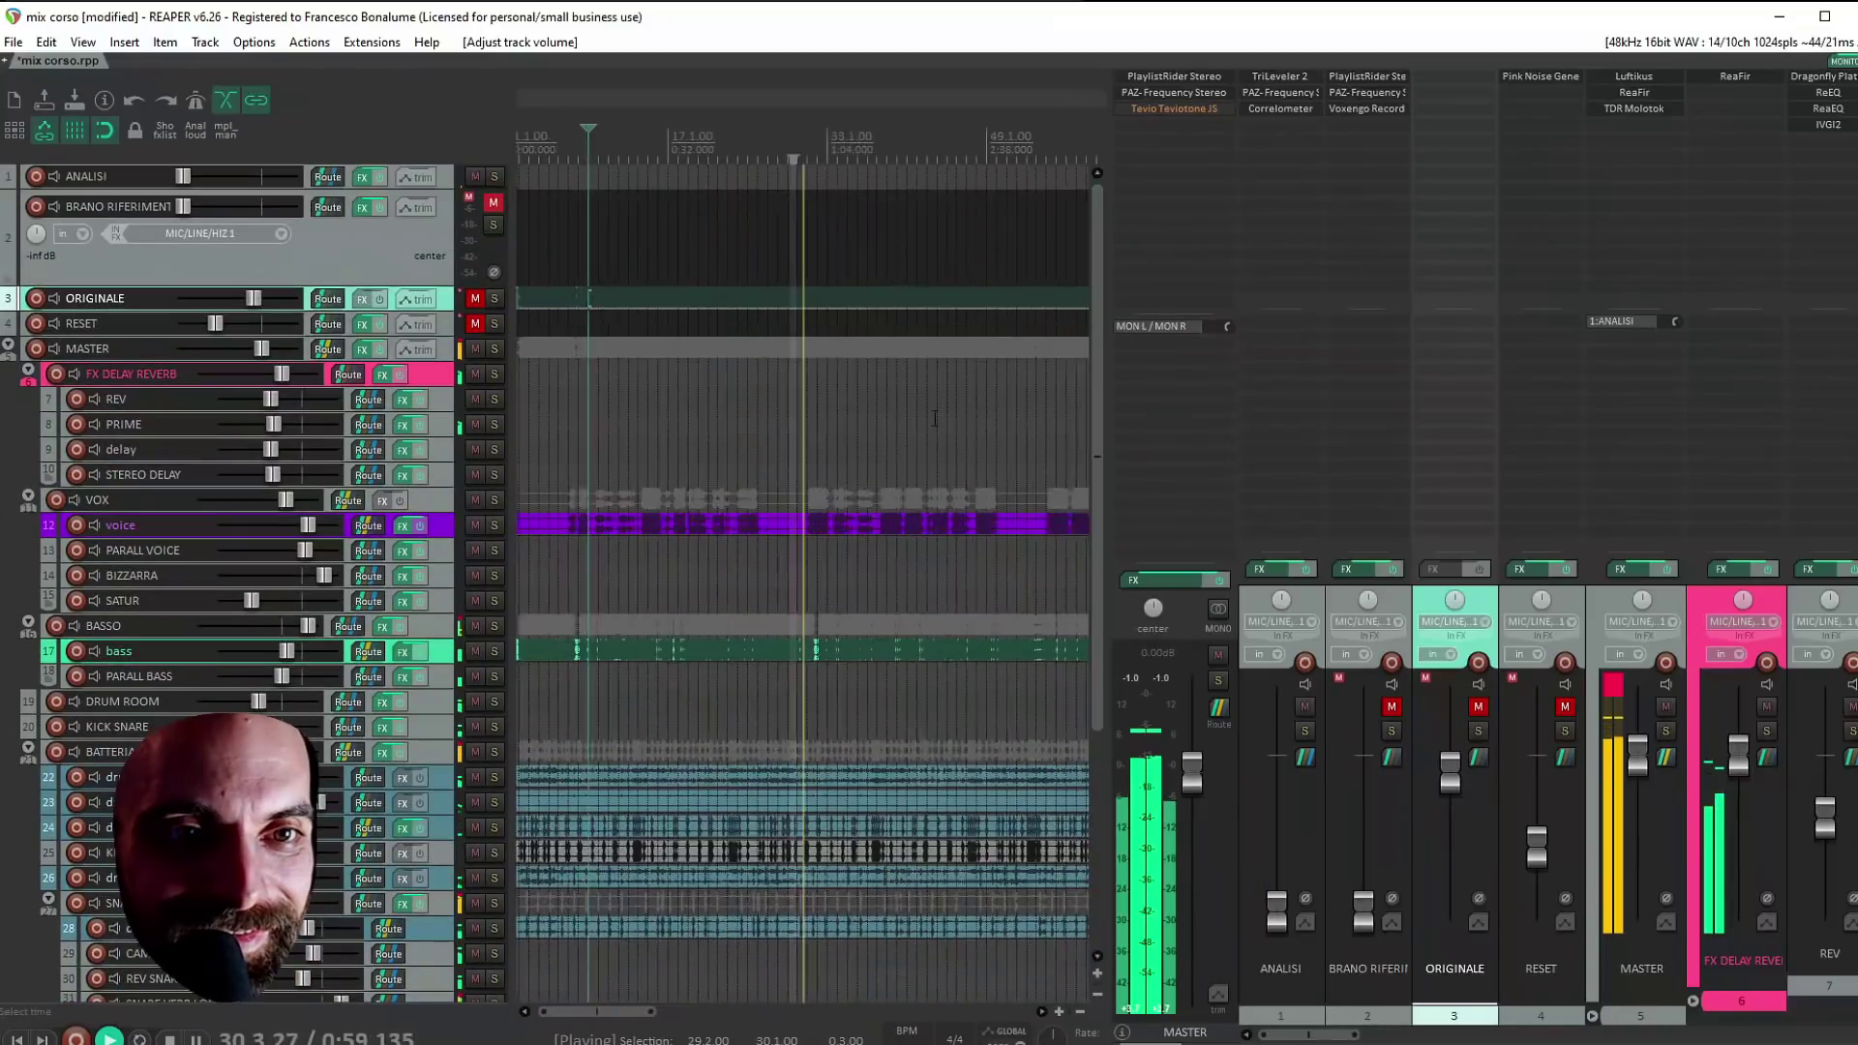
scroll(934, 418, up, 3)
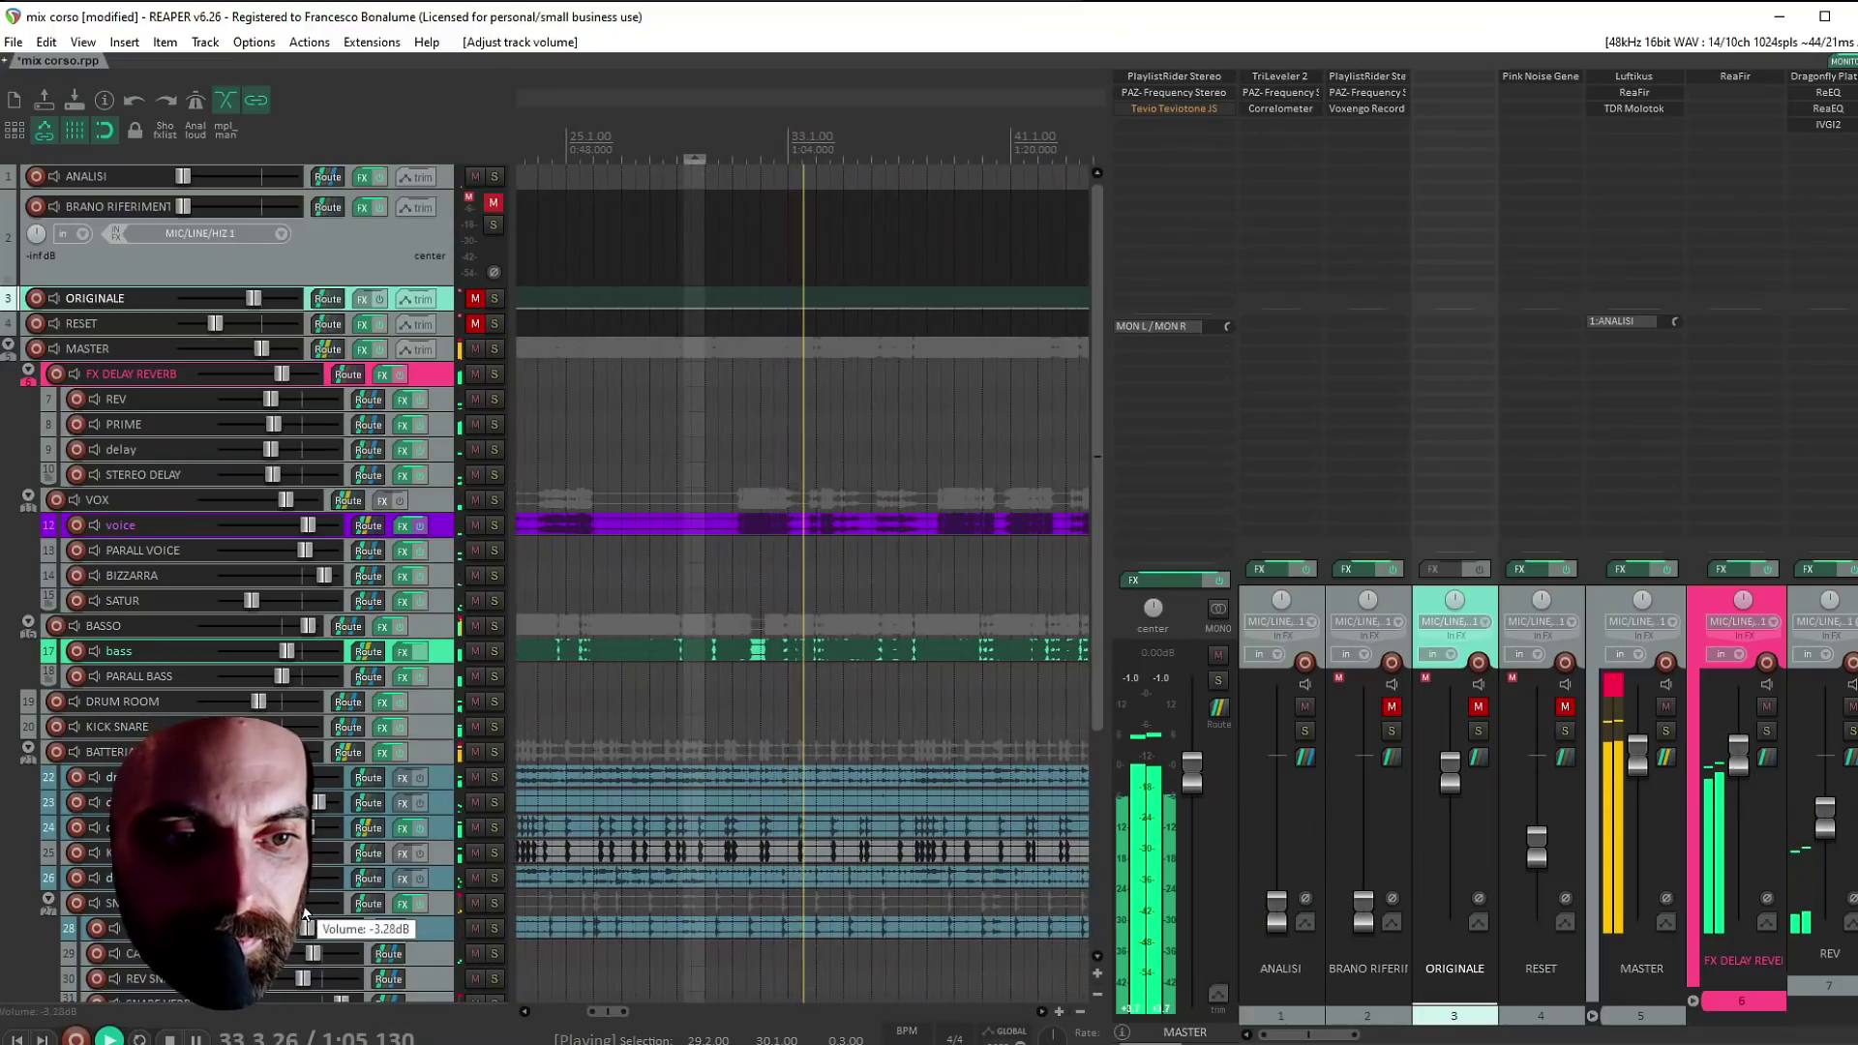
click(497, 294)
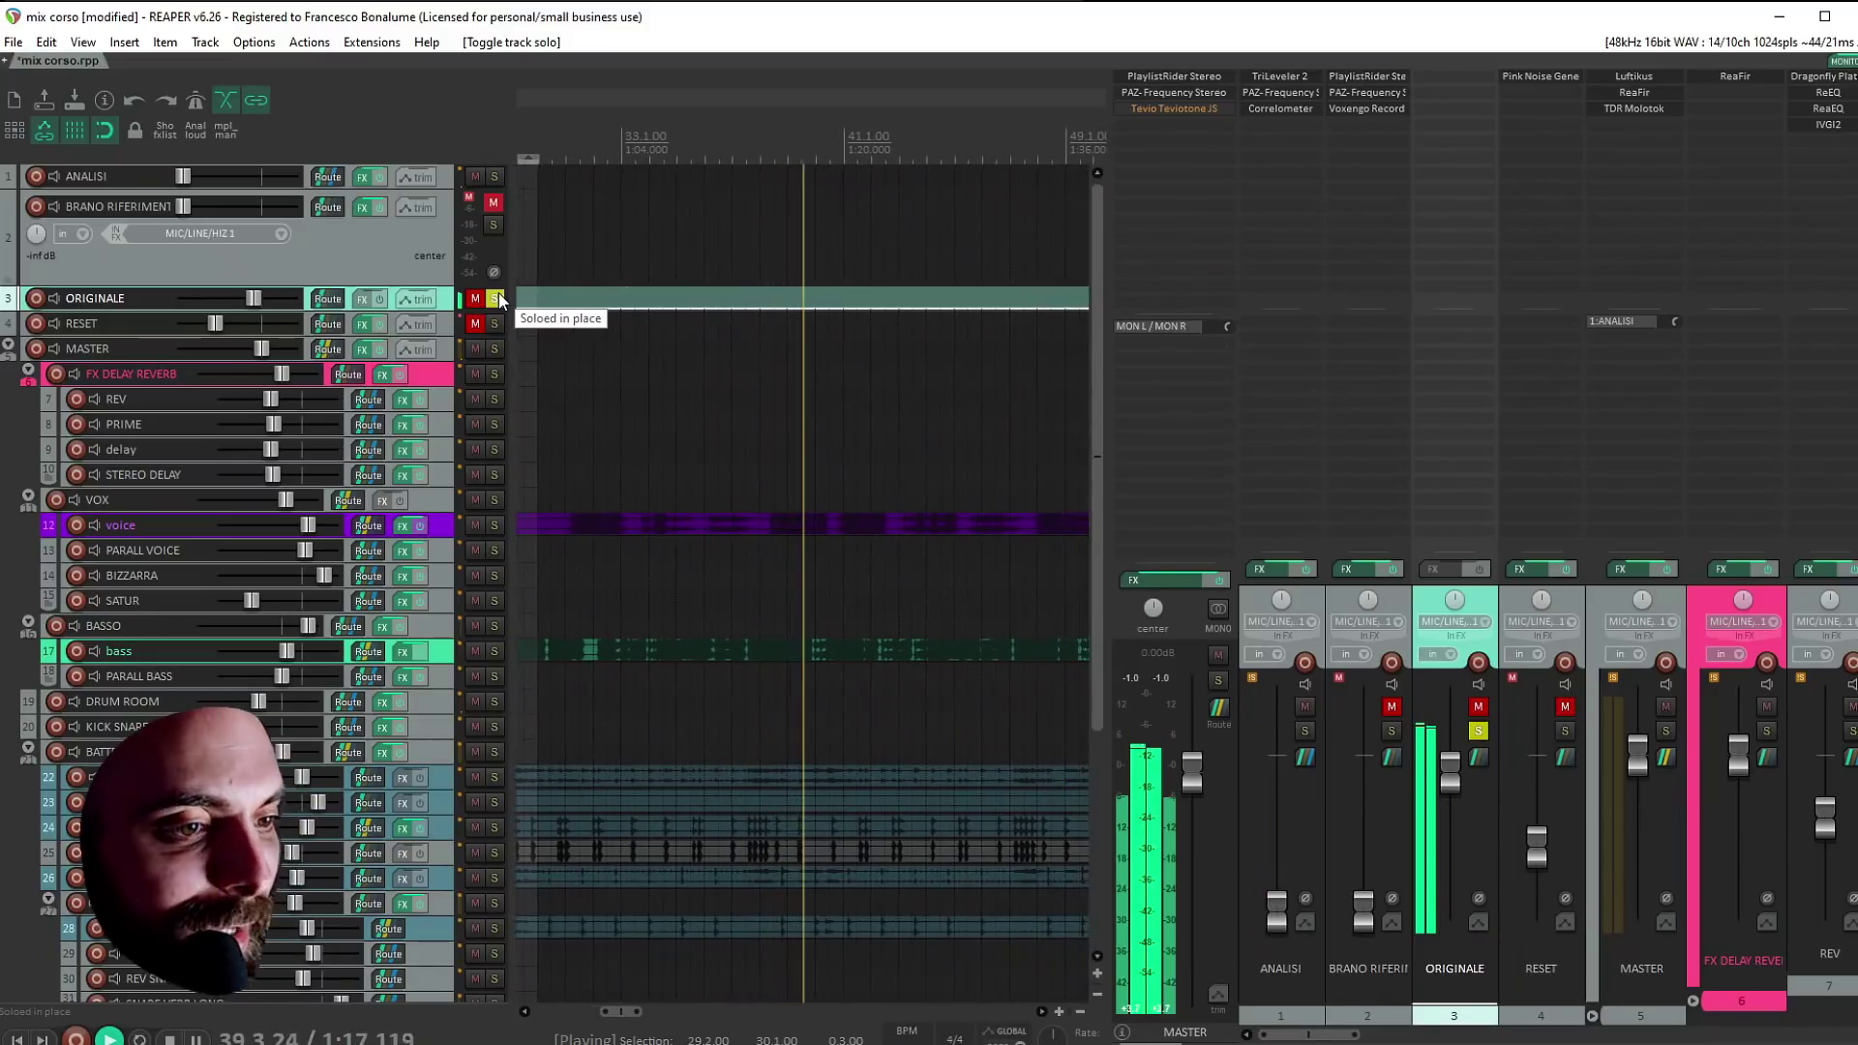
click(495, 297)
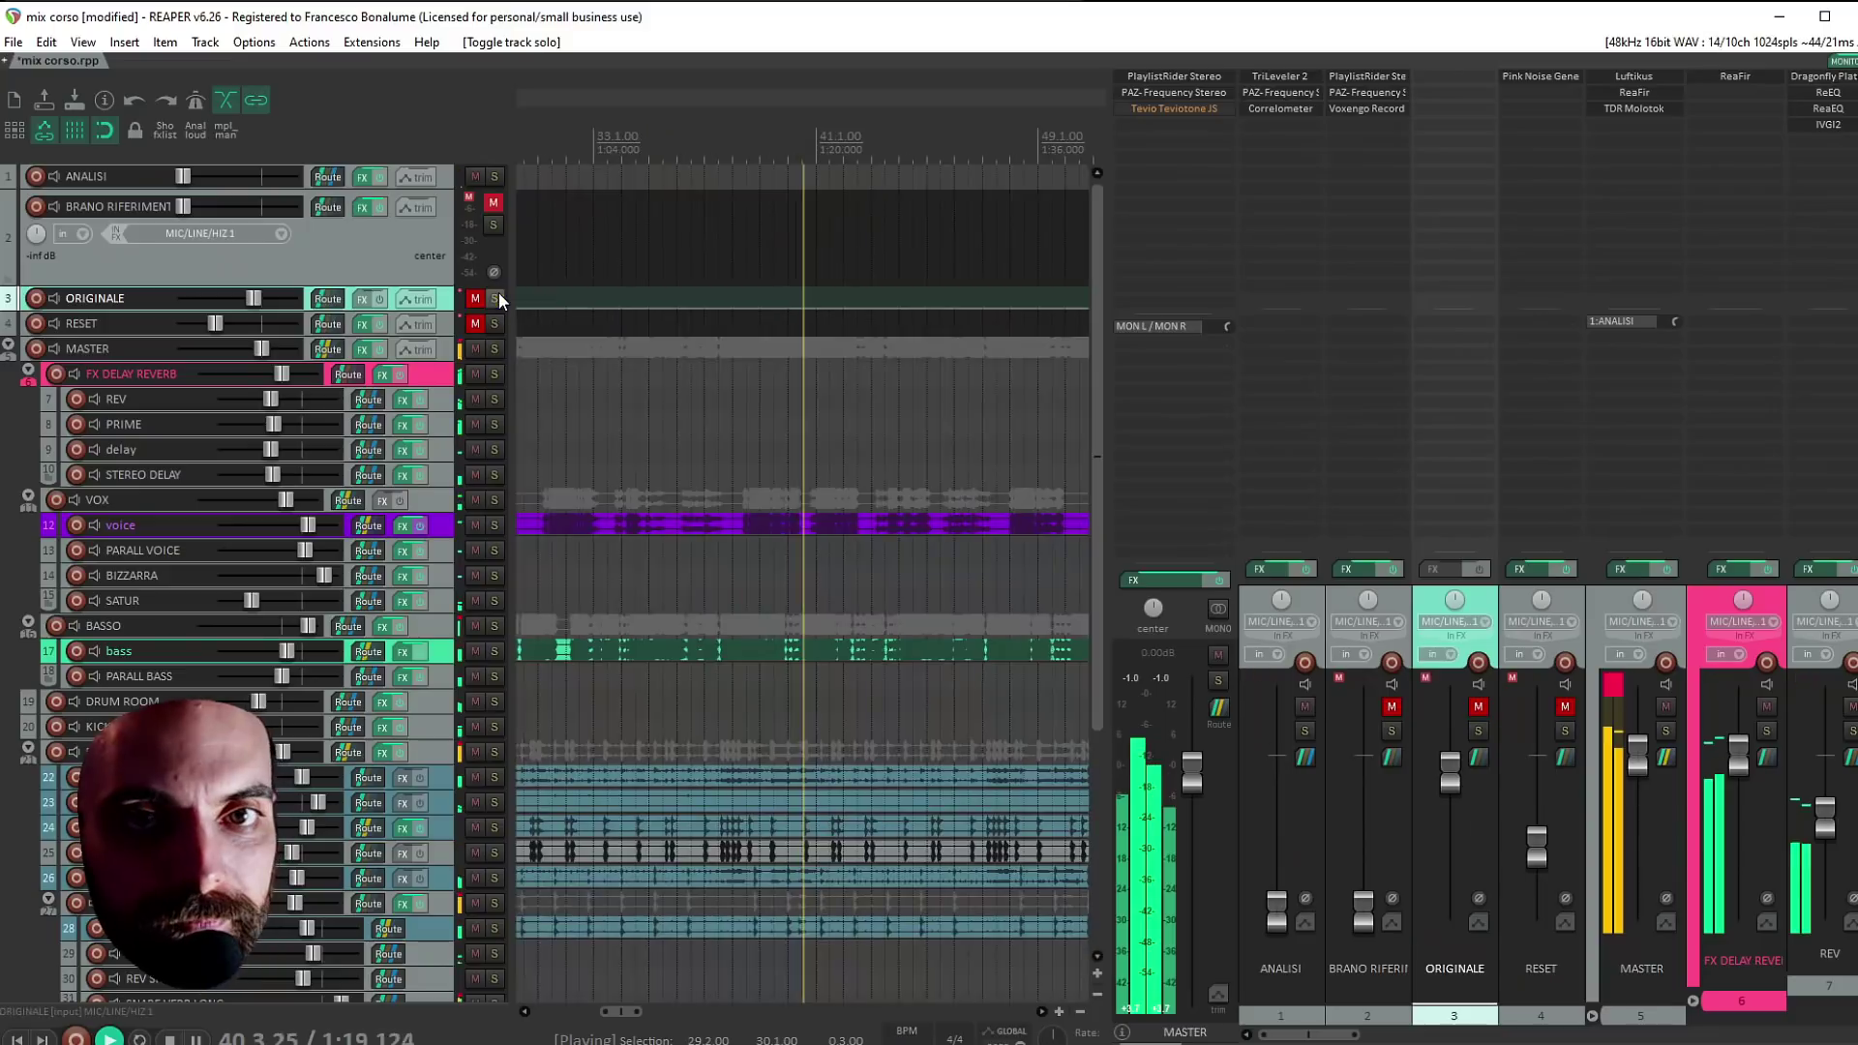
Raise the guit 1 volume very slightly and the drums OH volume to a little over +2 dB
drag(1097, 381, 1075, 581)
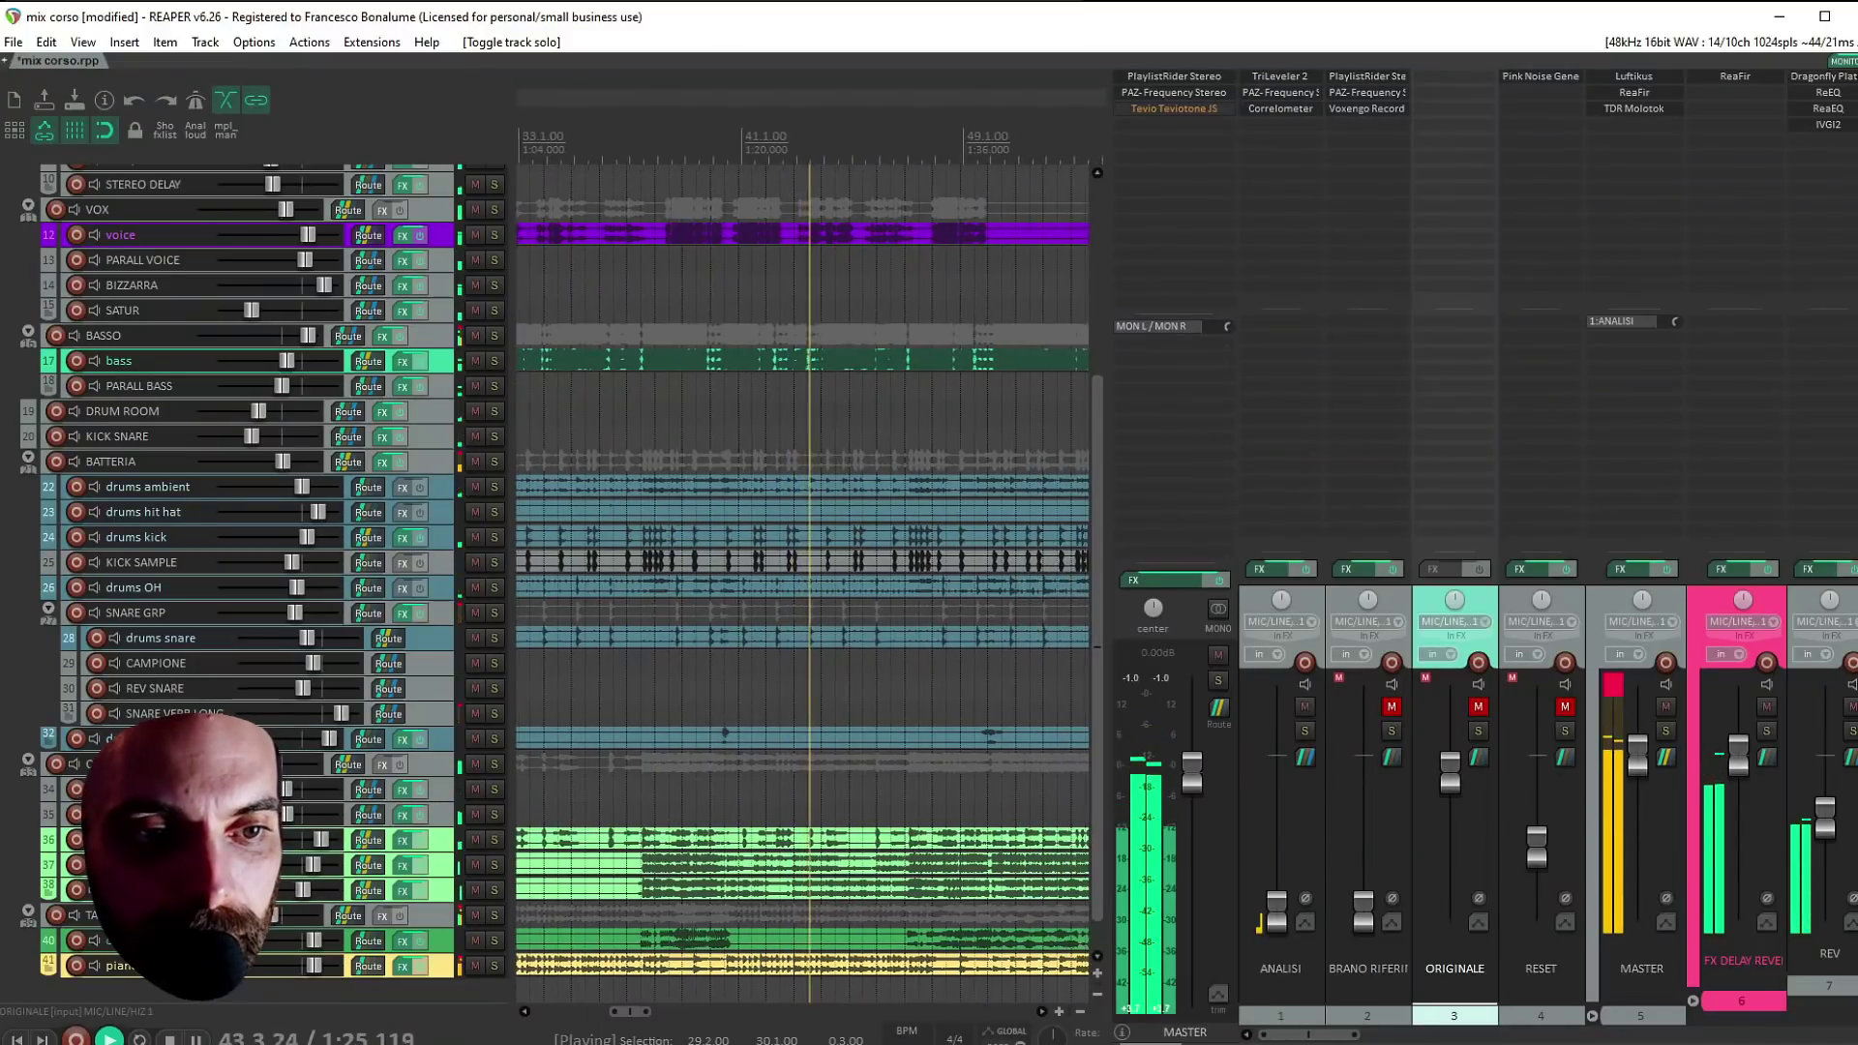
drag(325, 845, 328, 845)
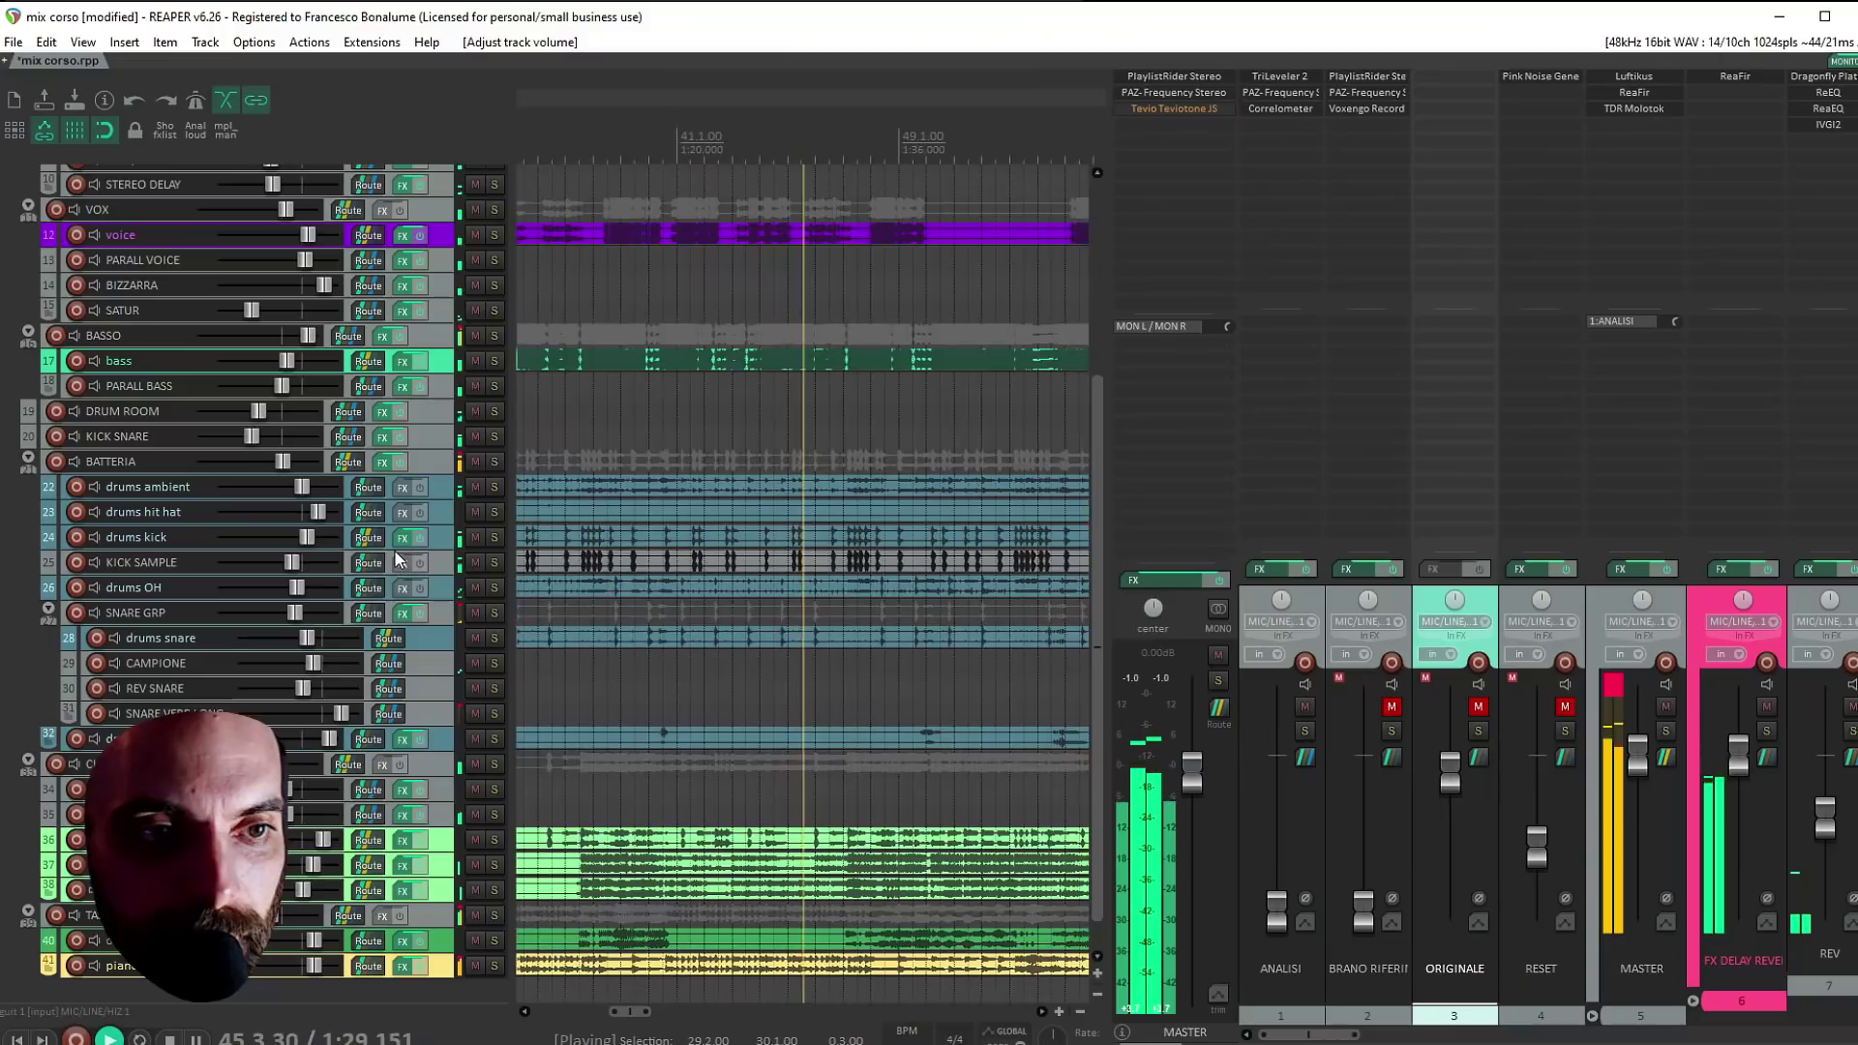
mouse_move(299, 587)
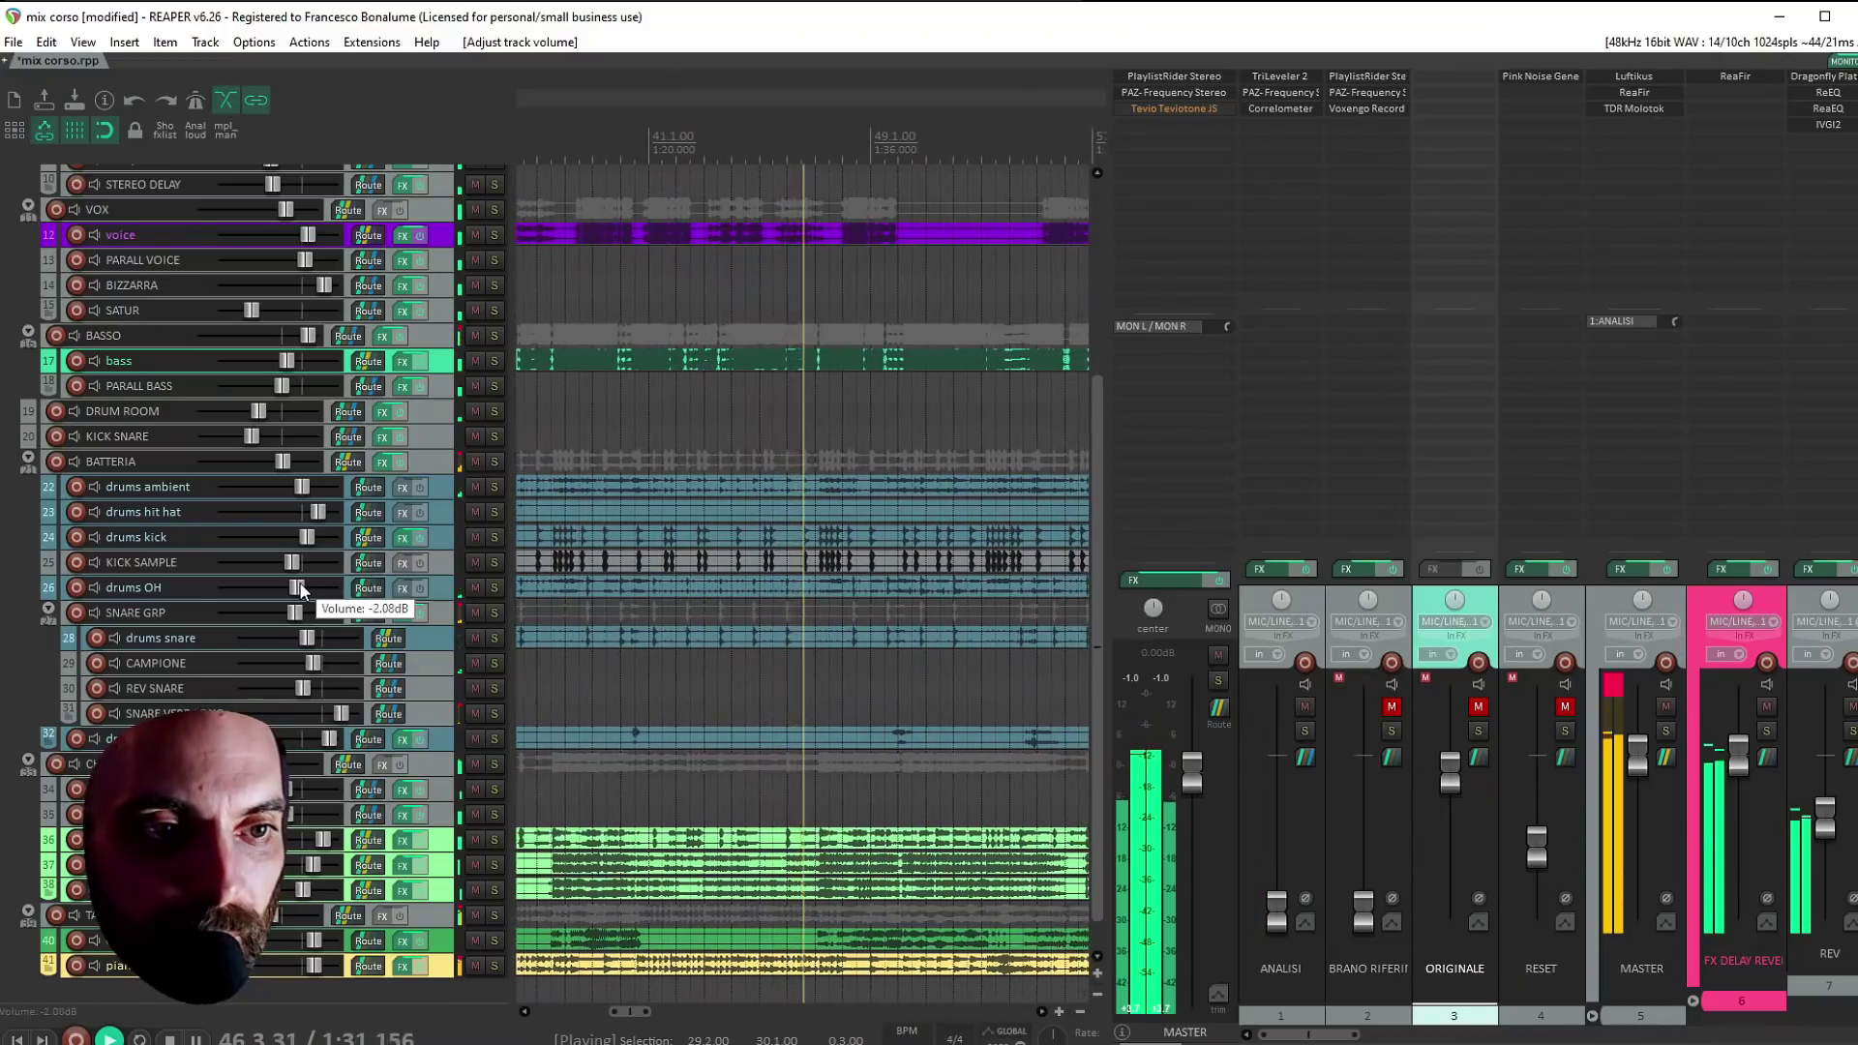
drag(300, 589, 316, 588)
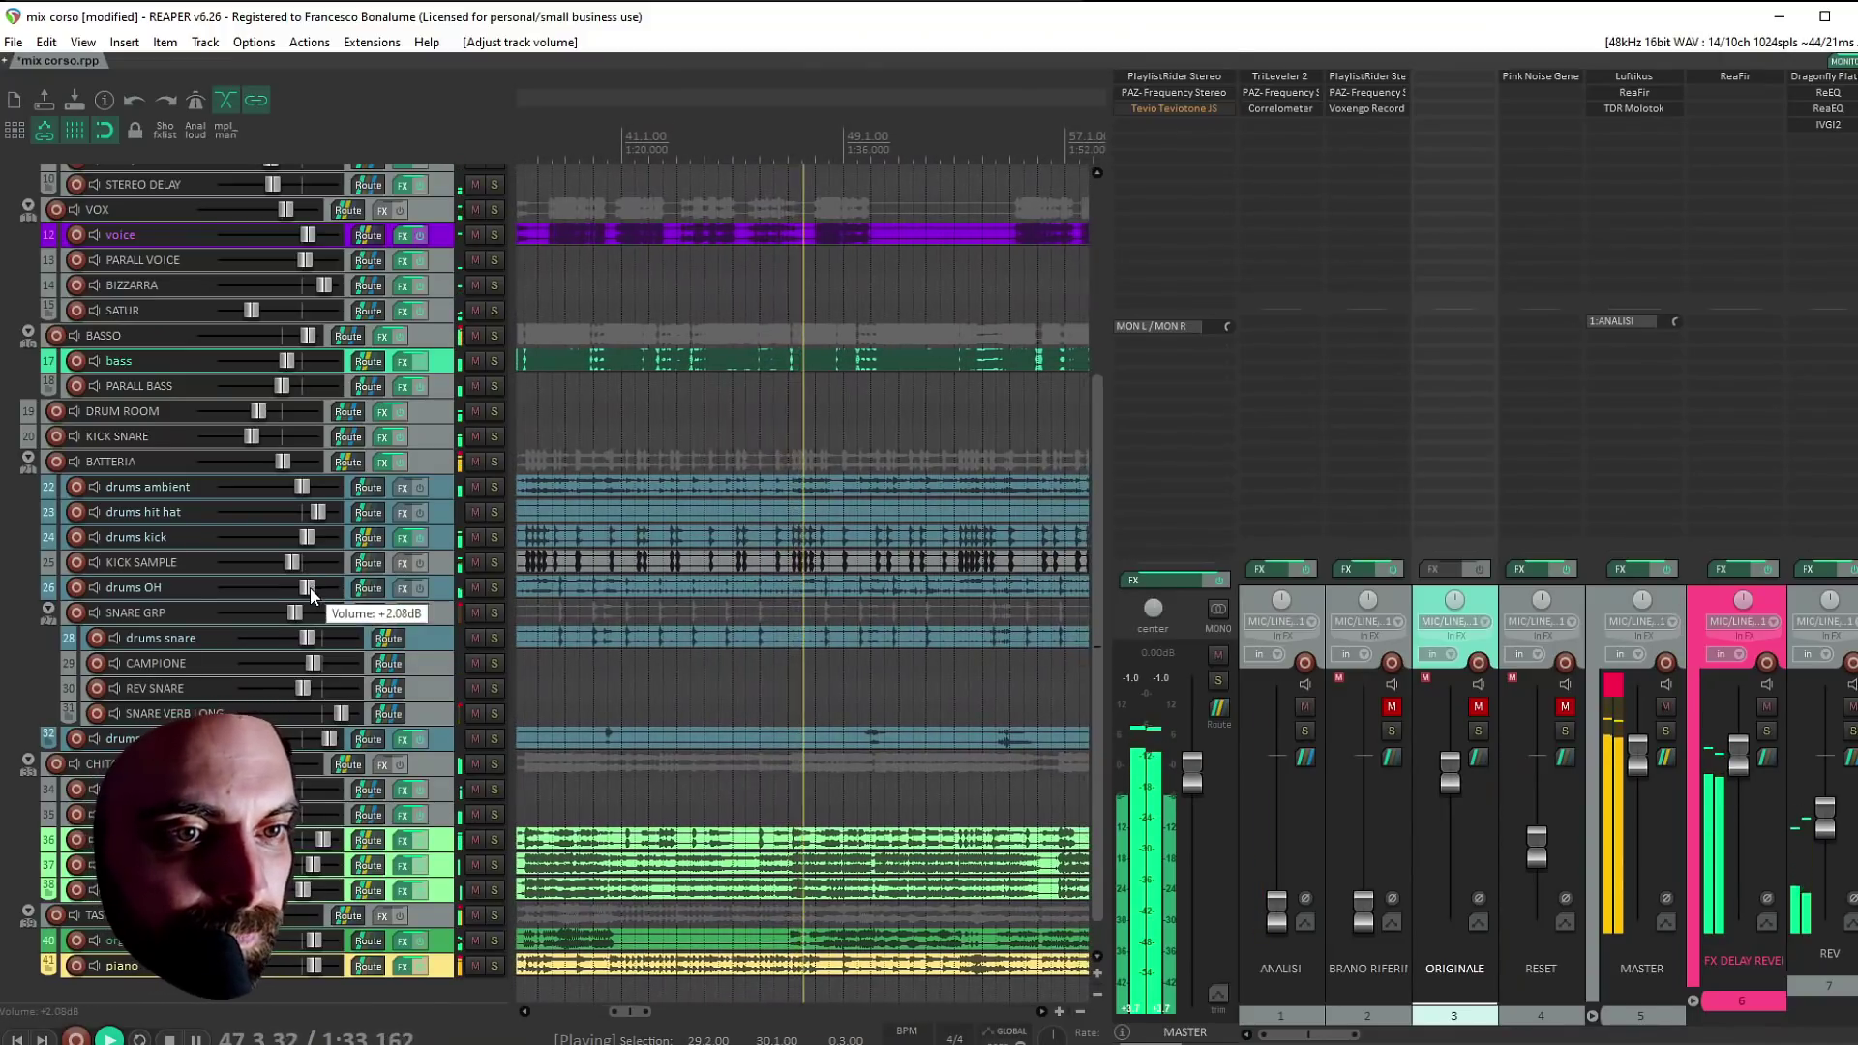
Replay from bar 46.3 and compare the mix with the original by soloing MASTER and ORIGINALE in turn
key(space)
click(747, 579)
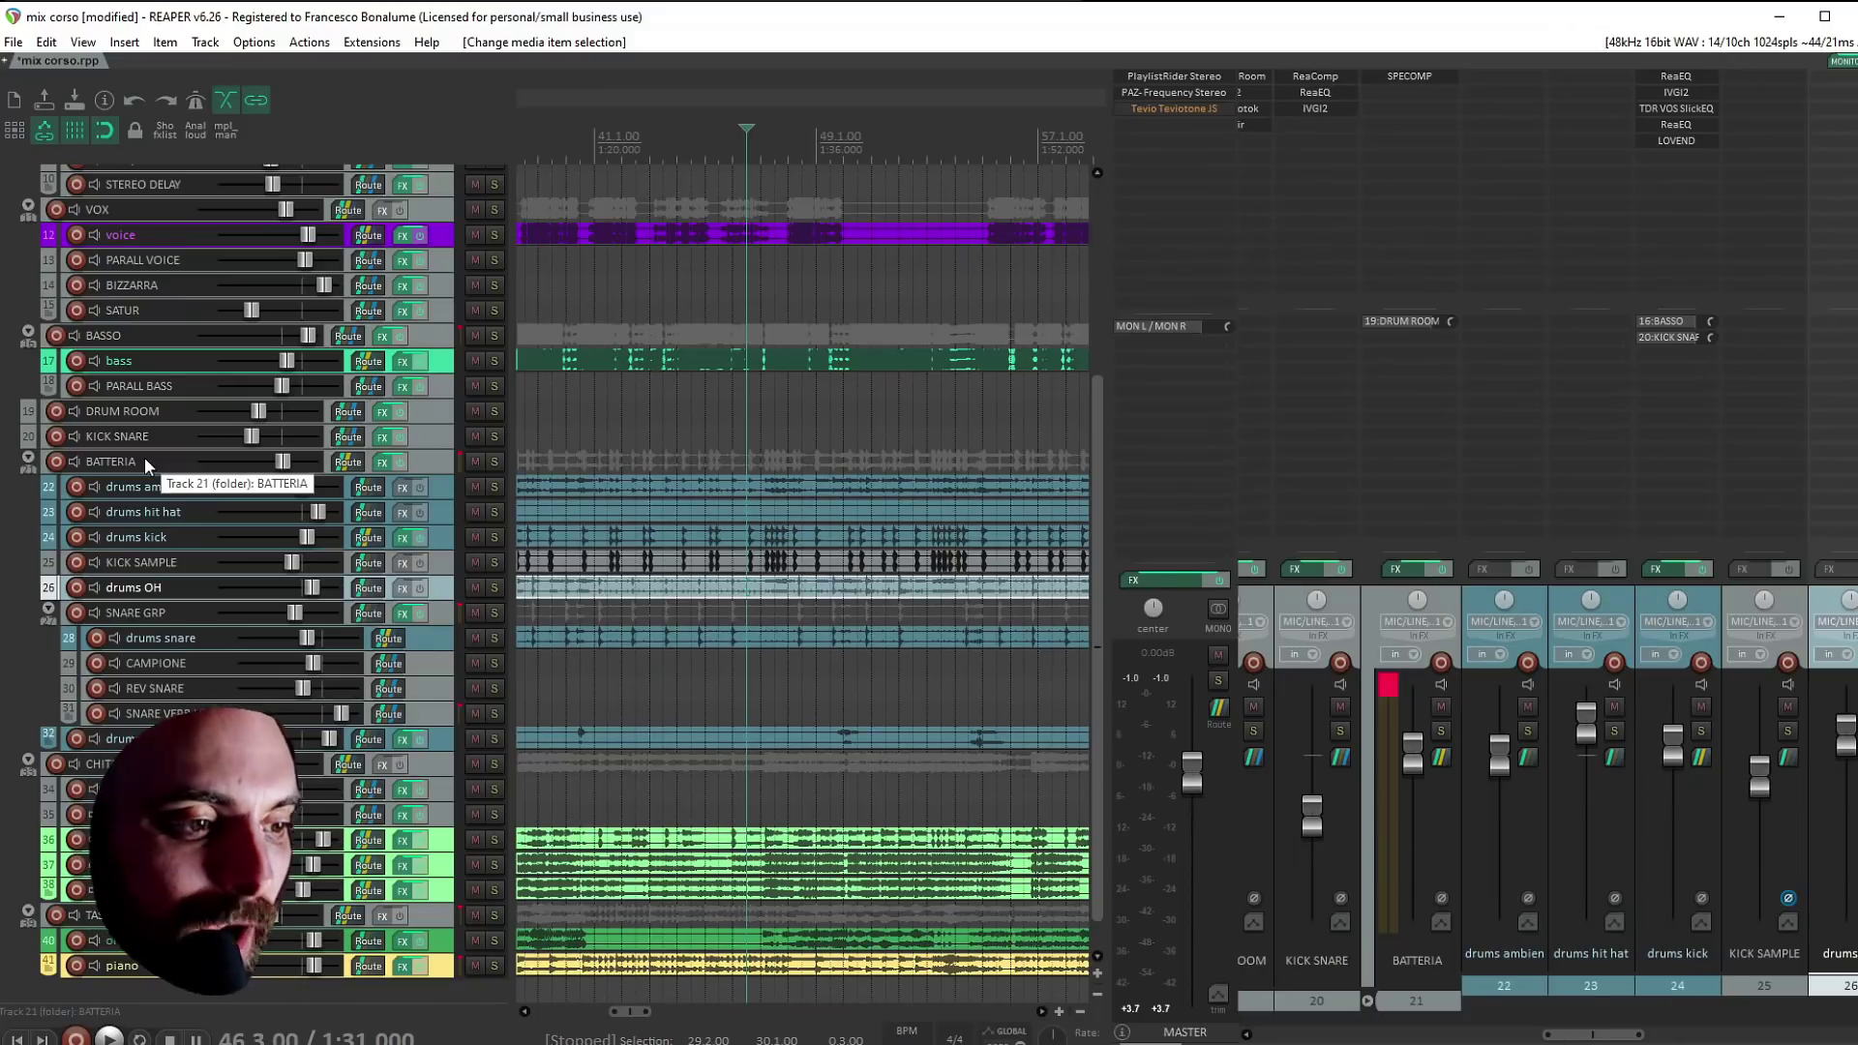
key(space)
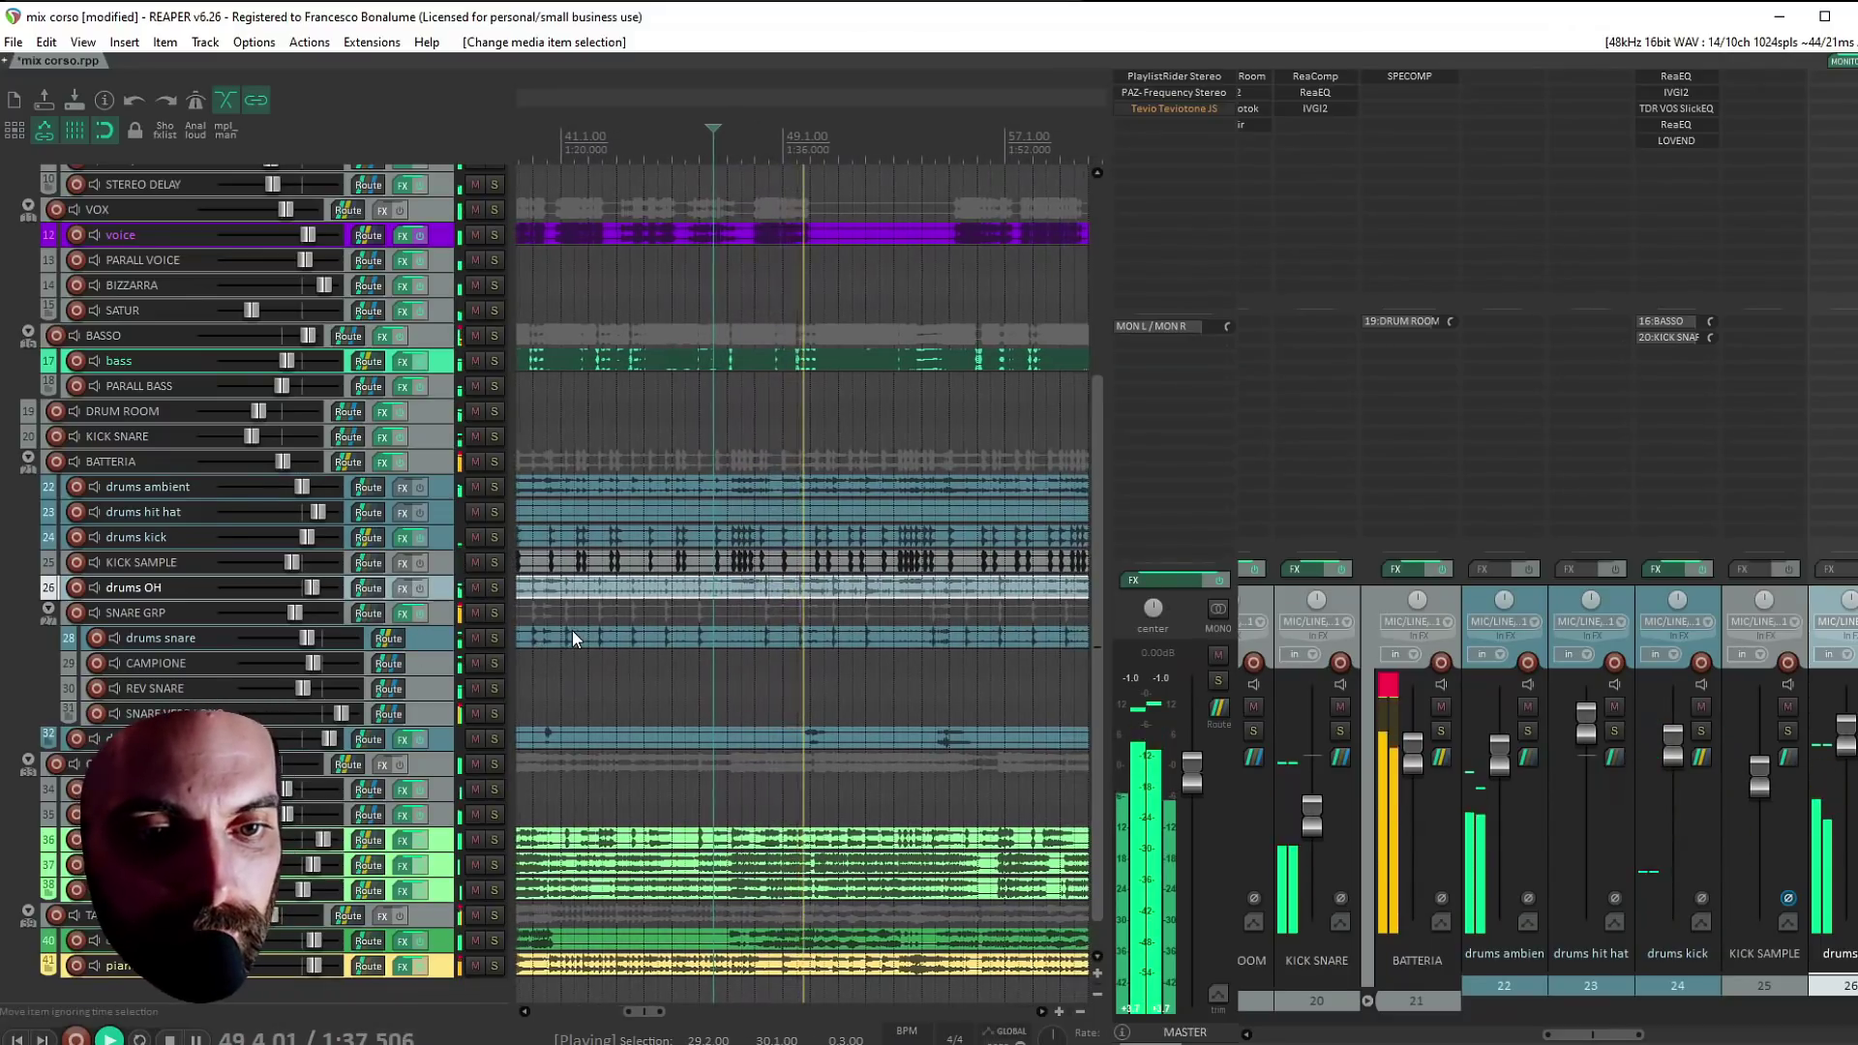
drag(1099, 403, 1099, 209)
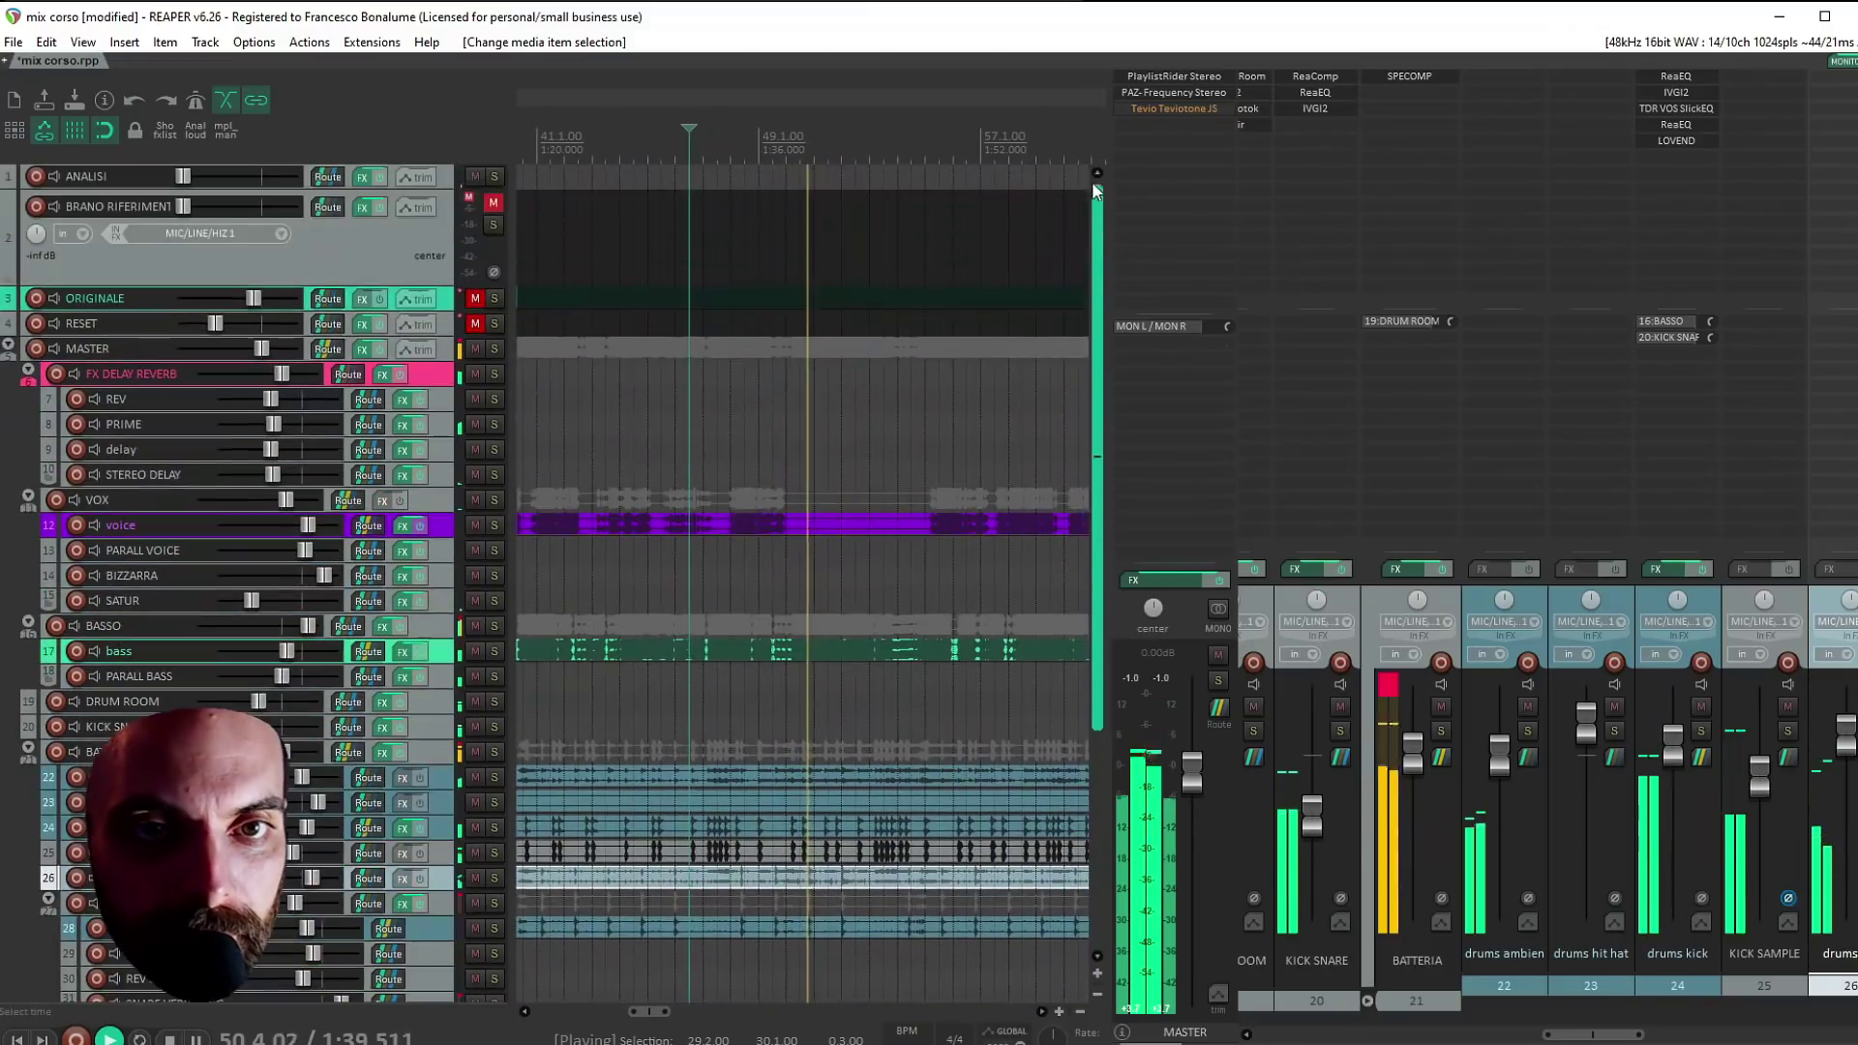
click(493, 348)
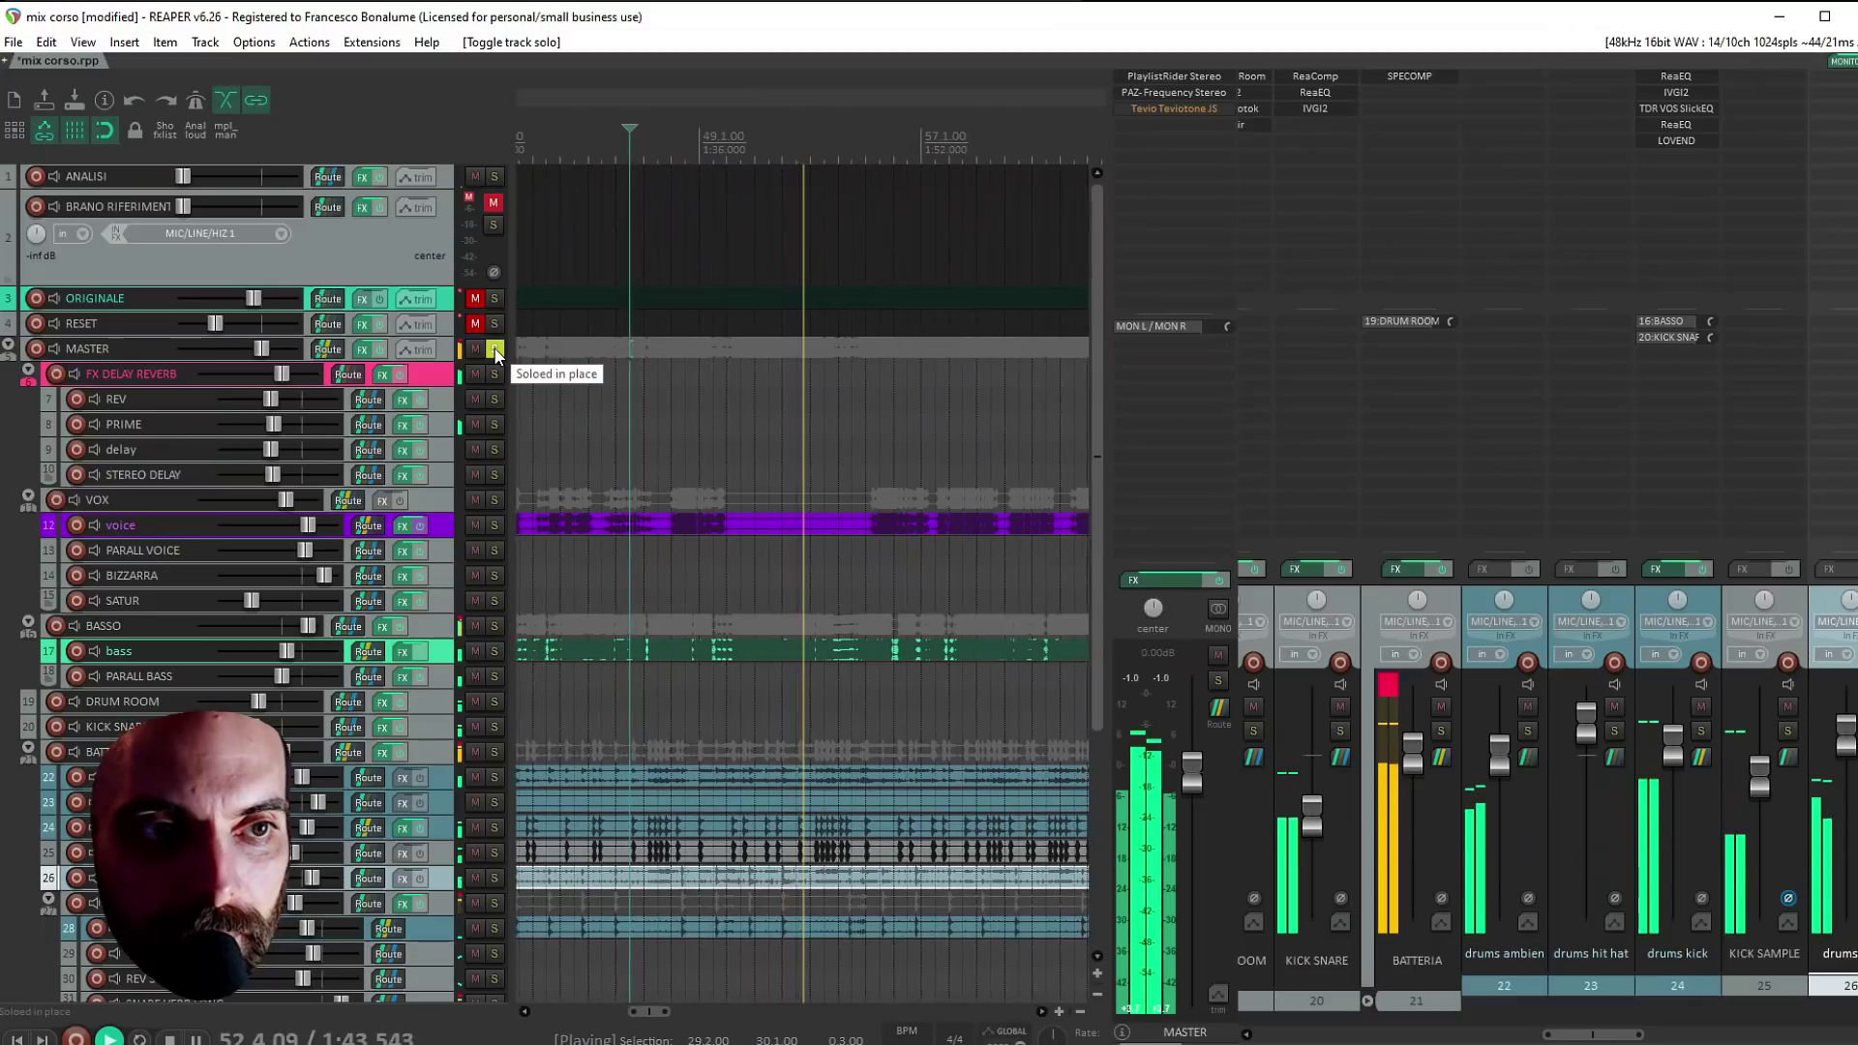
click(493, 298)
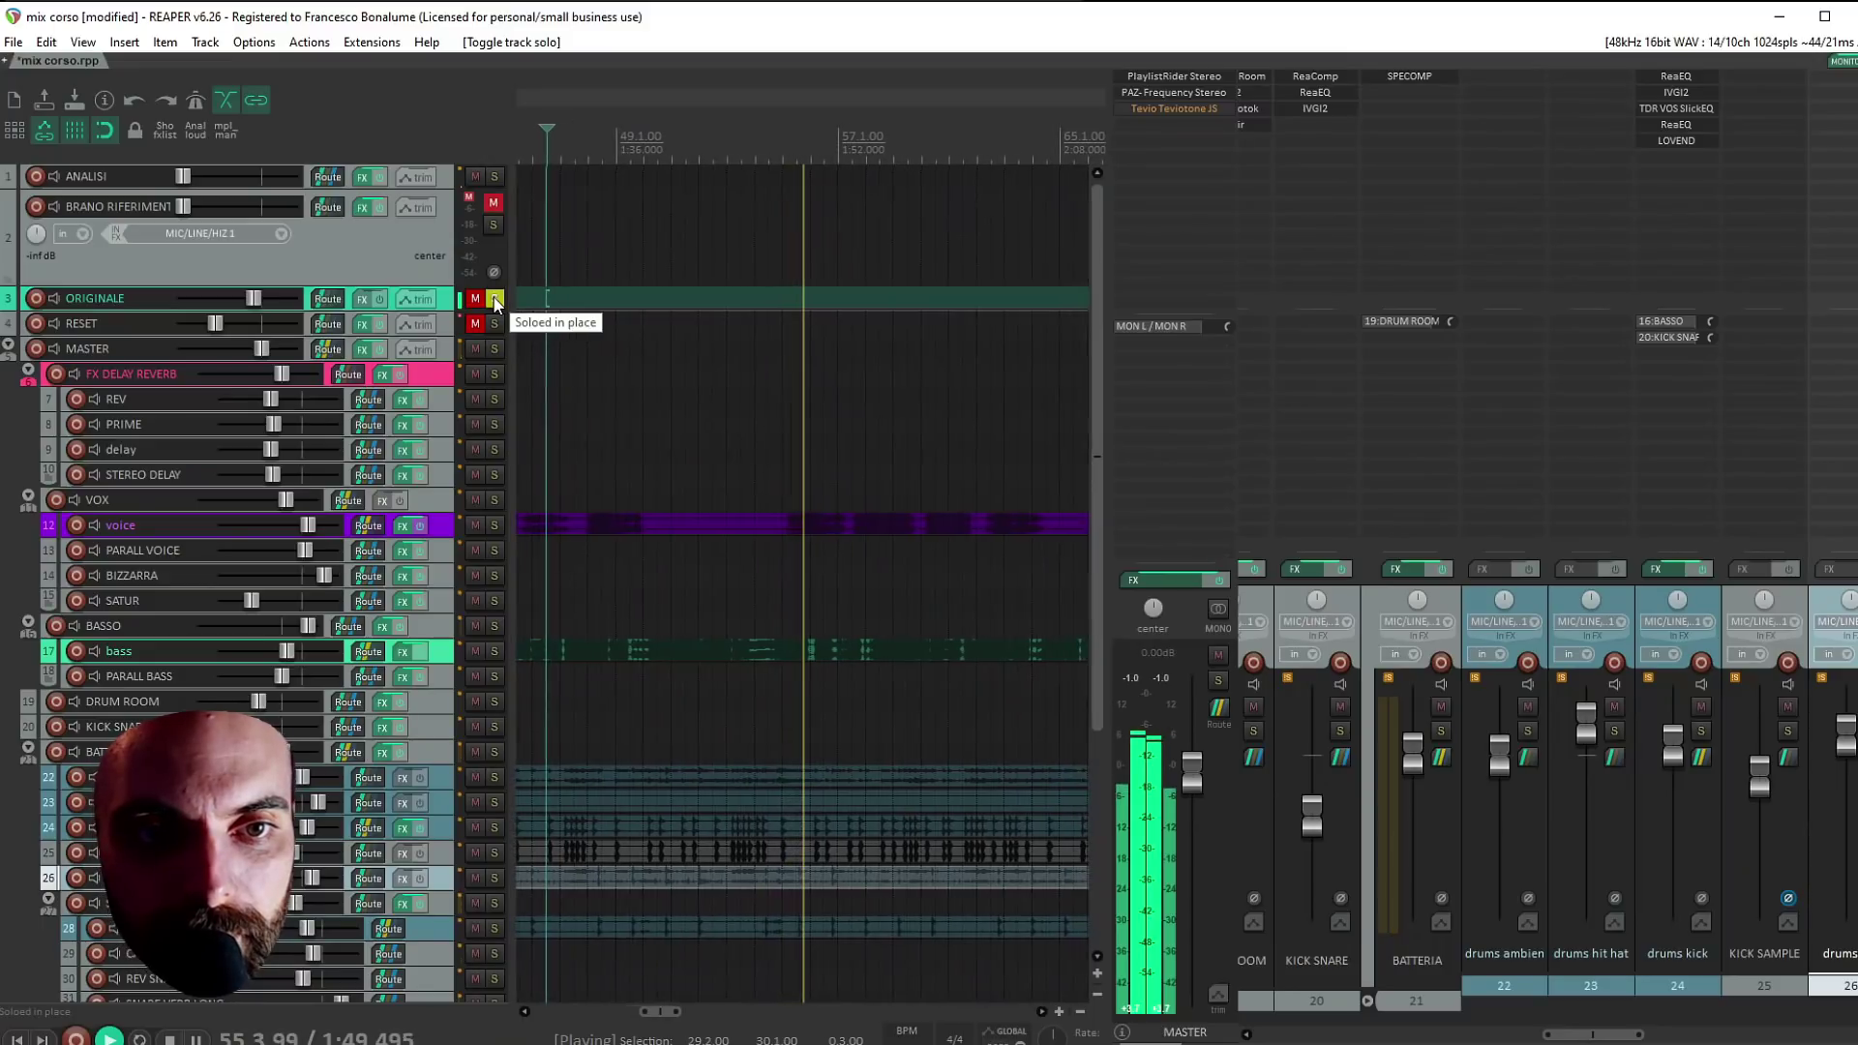
click(494, 299)
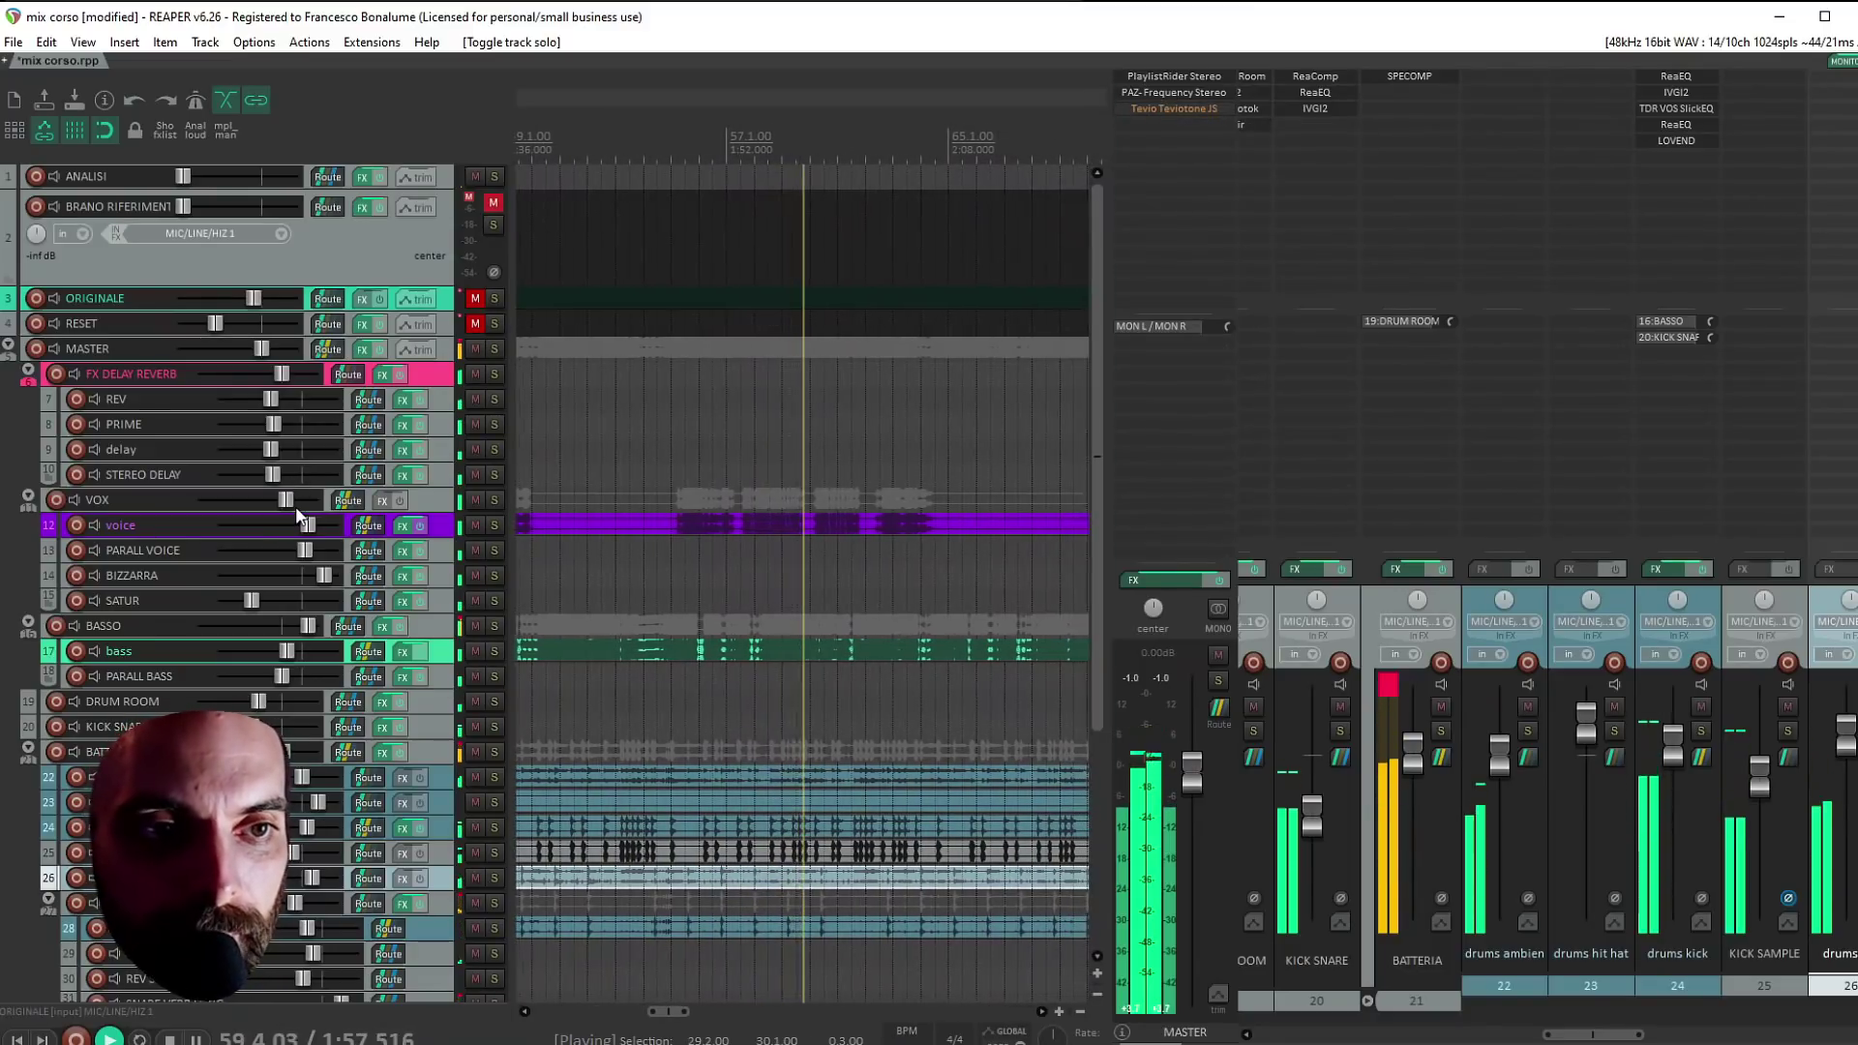
Raise the VOX folder volume to about +4.92 dB and briefly solo ORIGINALE to compare
mouse_move(288, 503)
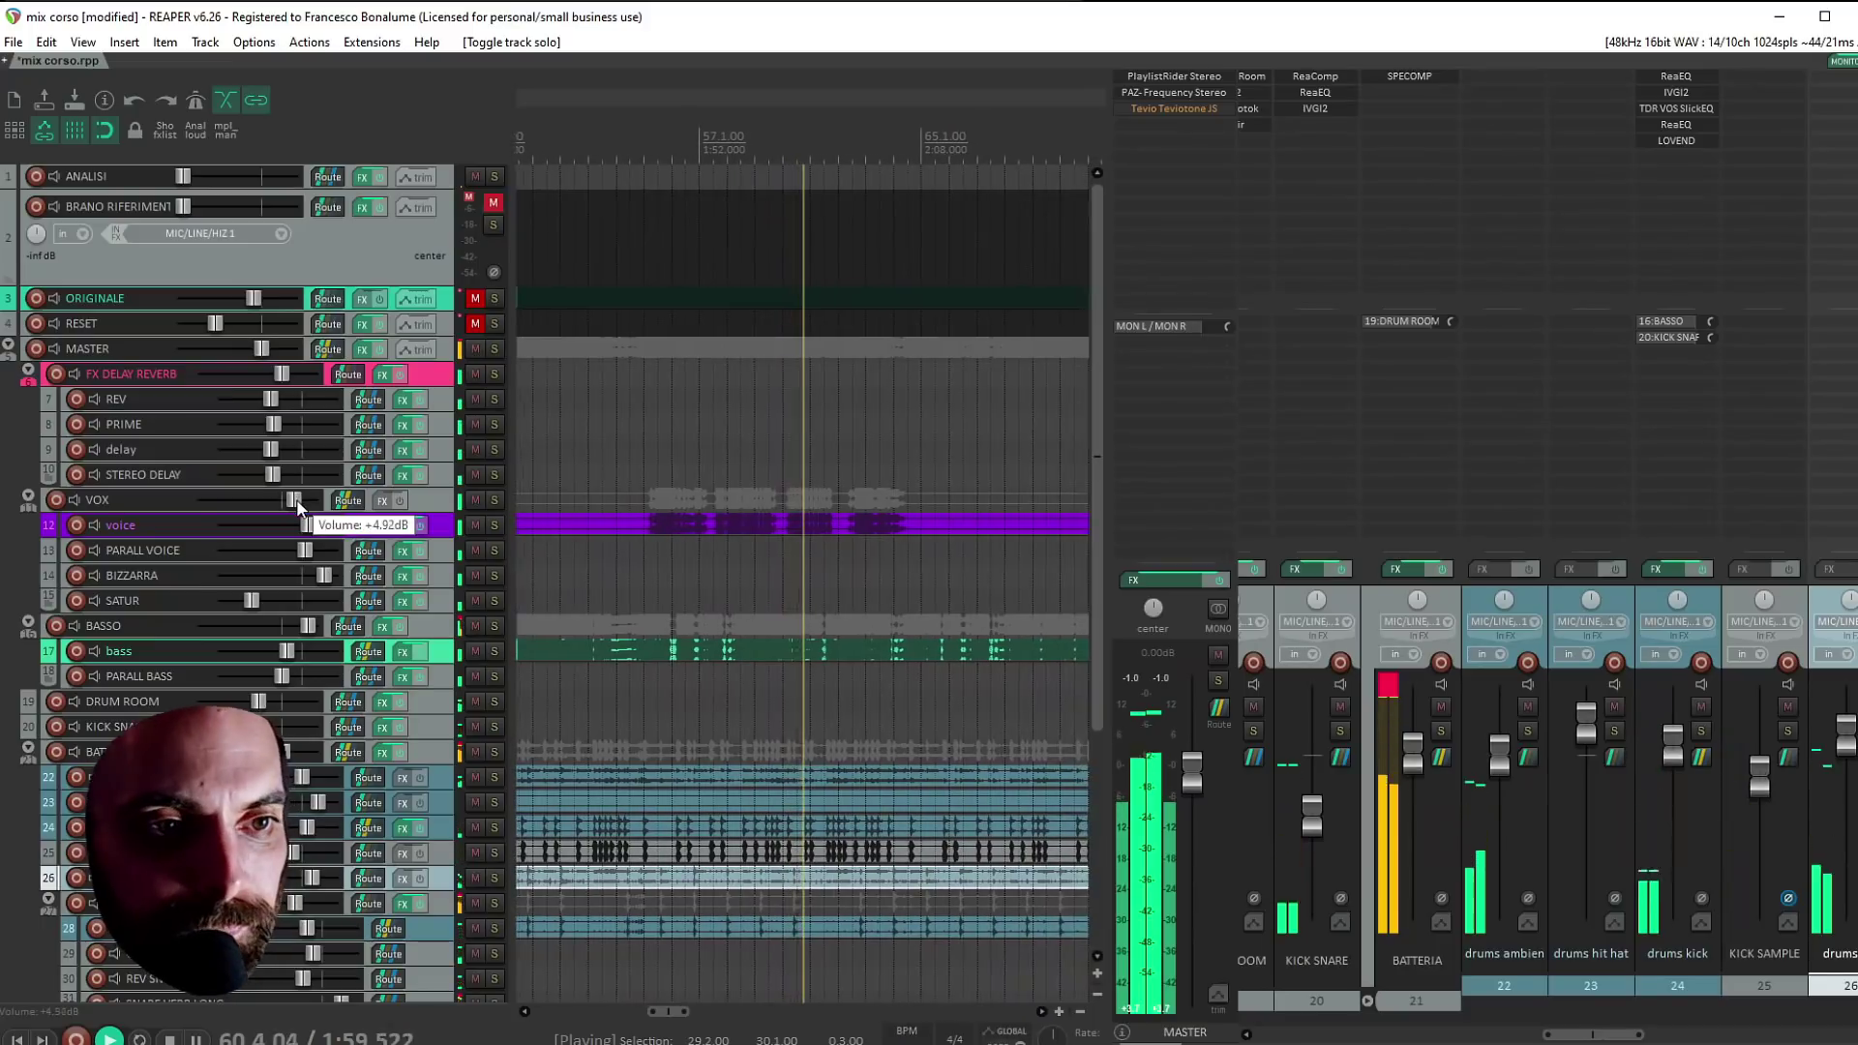
drag(288, 503, 299, 506)
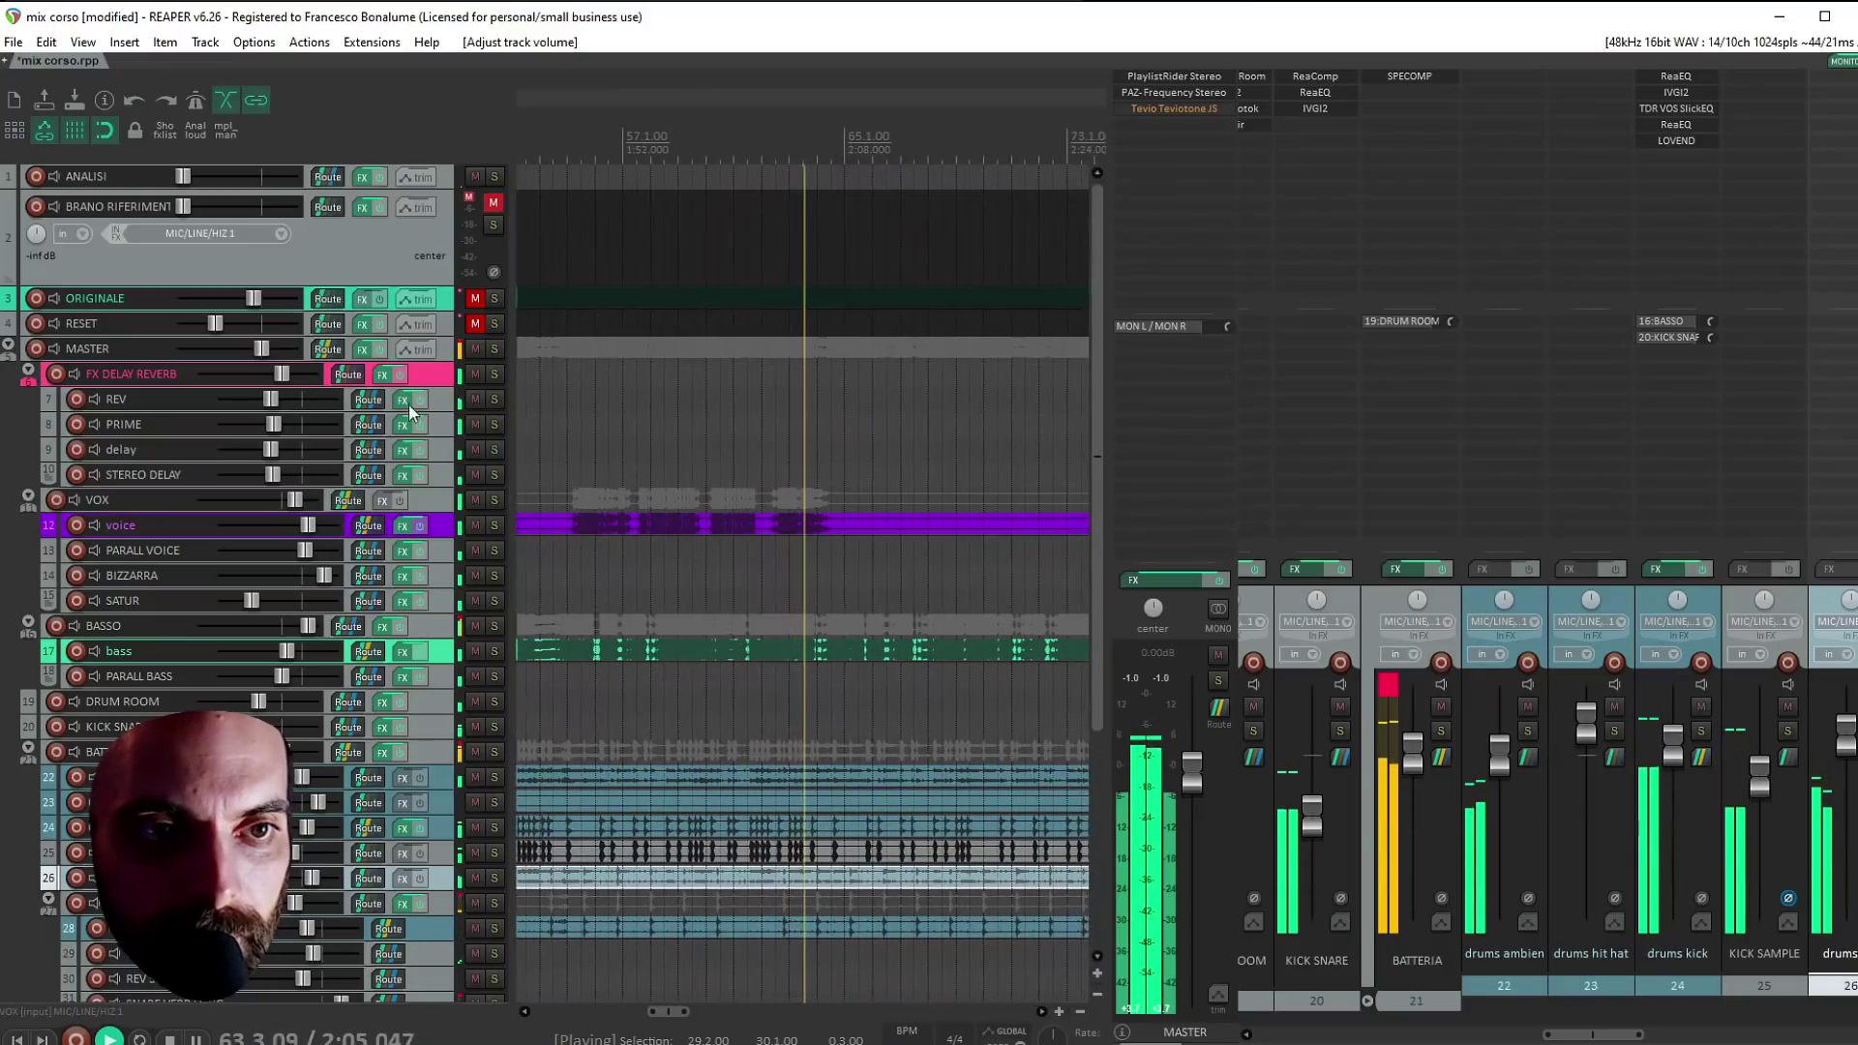
click(497, 299)
click(495, 296)
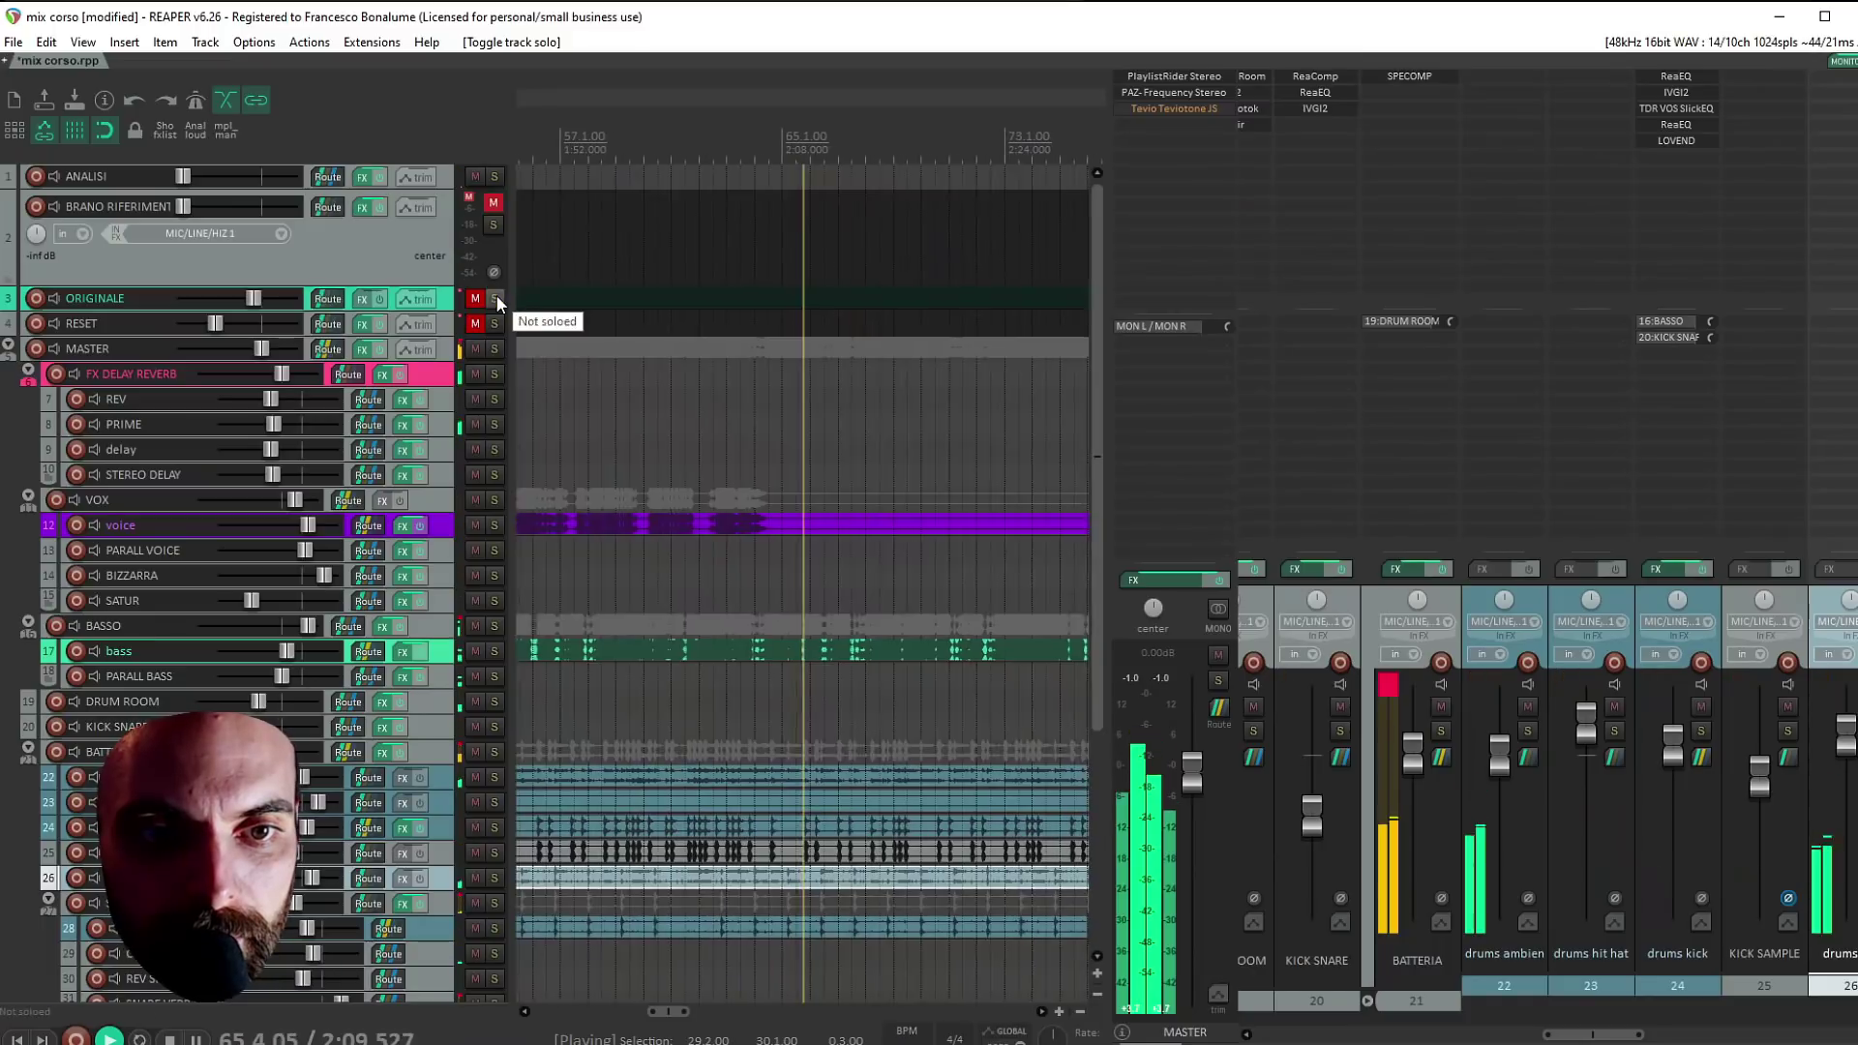
Enlarge the guit 2 track and solo it during playback
drag(1097, 484, 1066, 704)
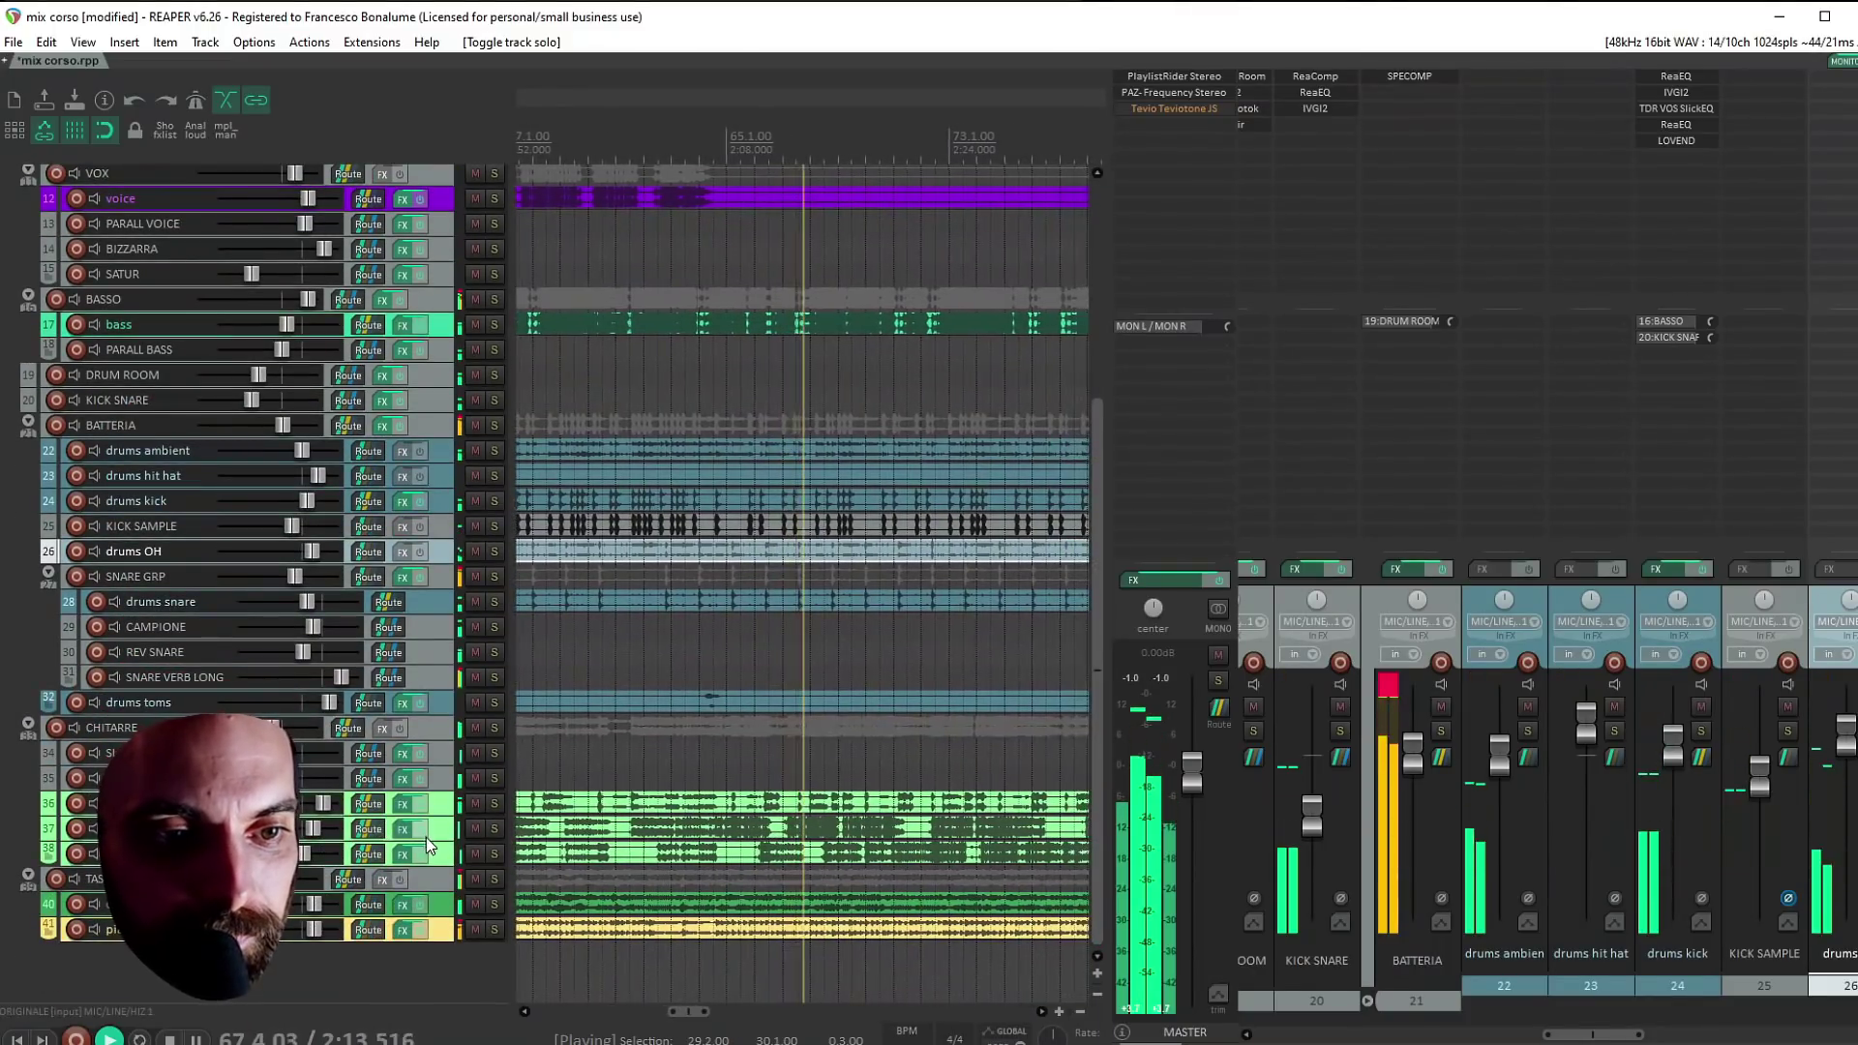
drag(426, 841, 431, 919)
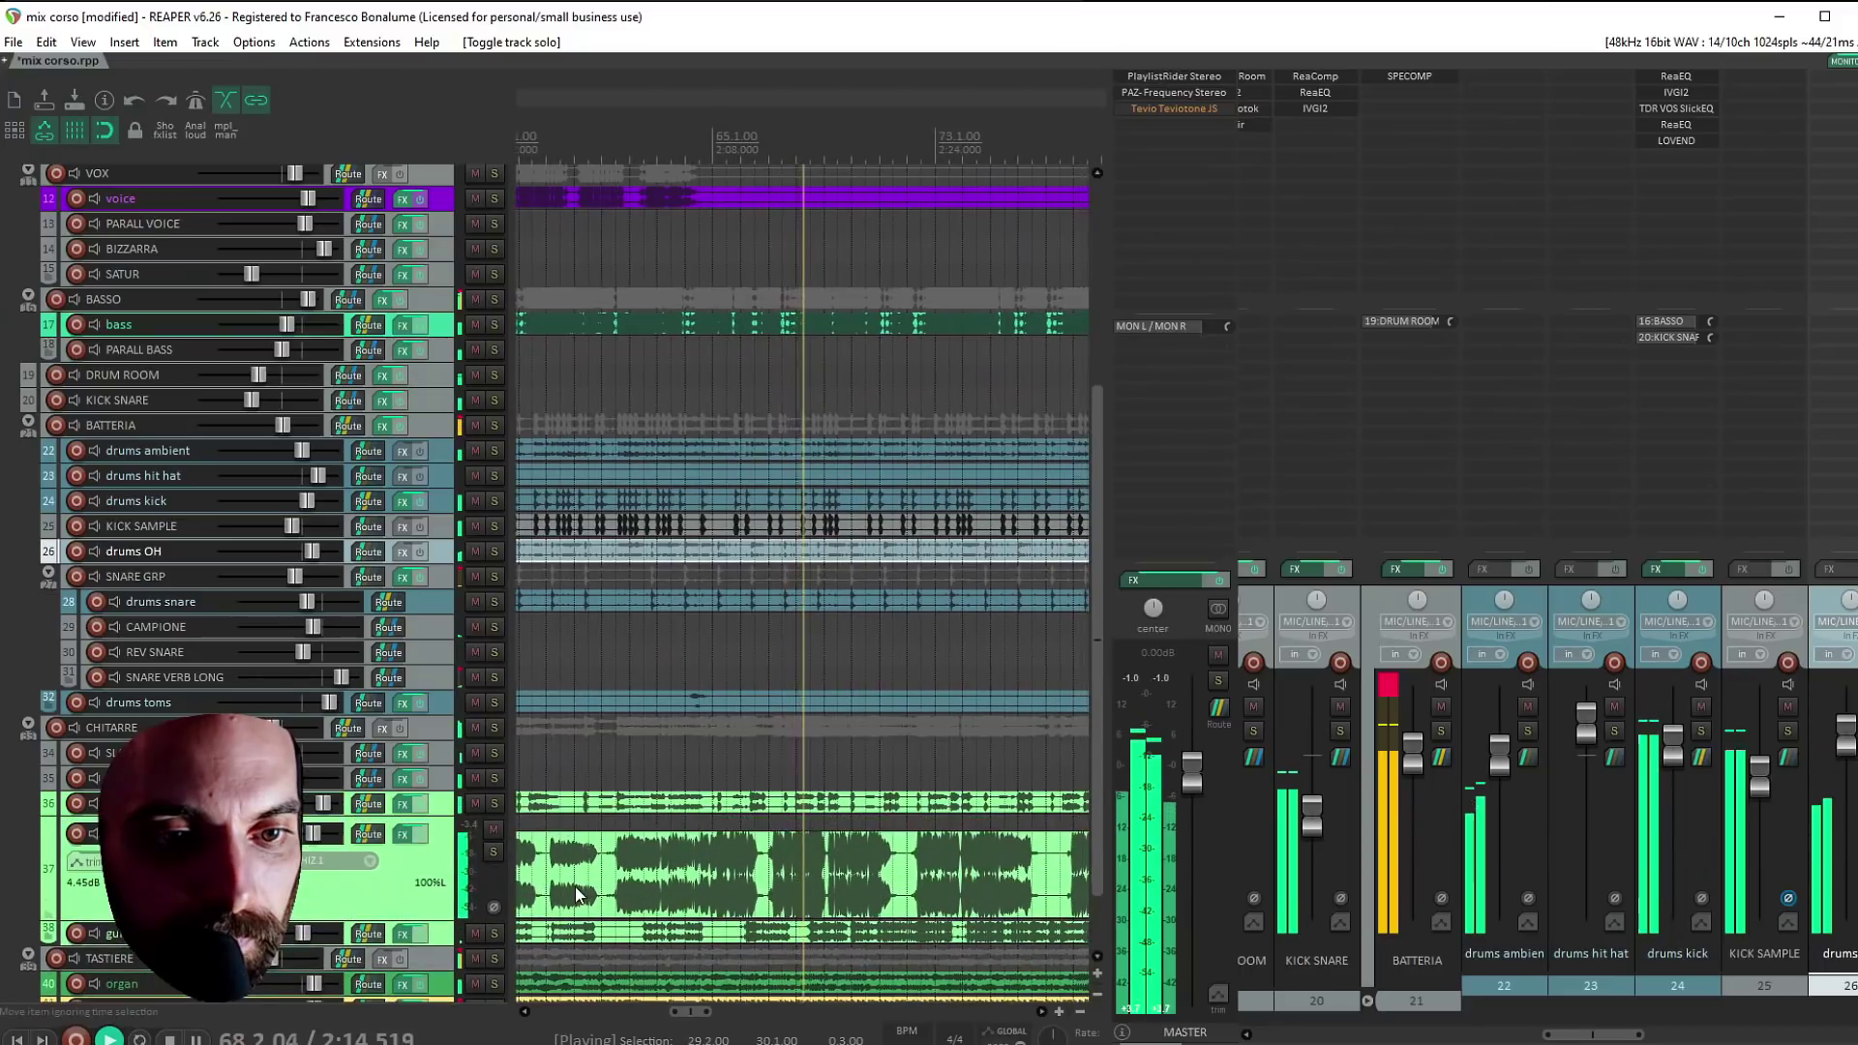
click(493, 851)
Audition the soloed guit 2 recording around bar 64 to locate where its part changes
key(space)
click(801, 879)
scroll(813, 877, up, 4)
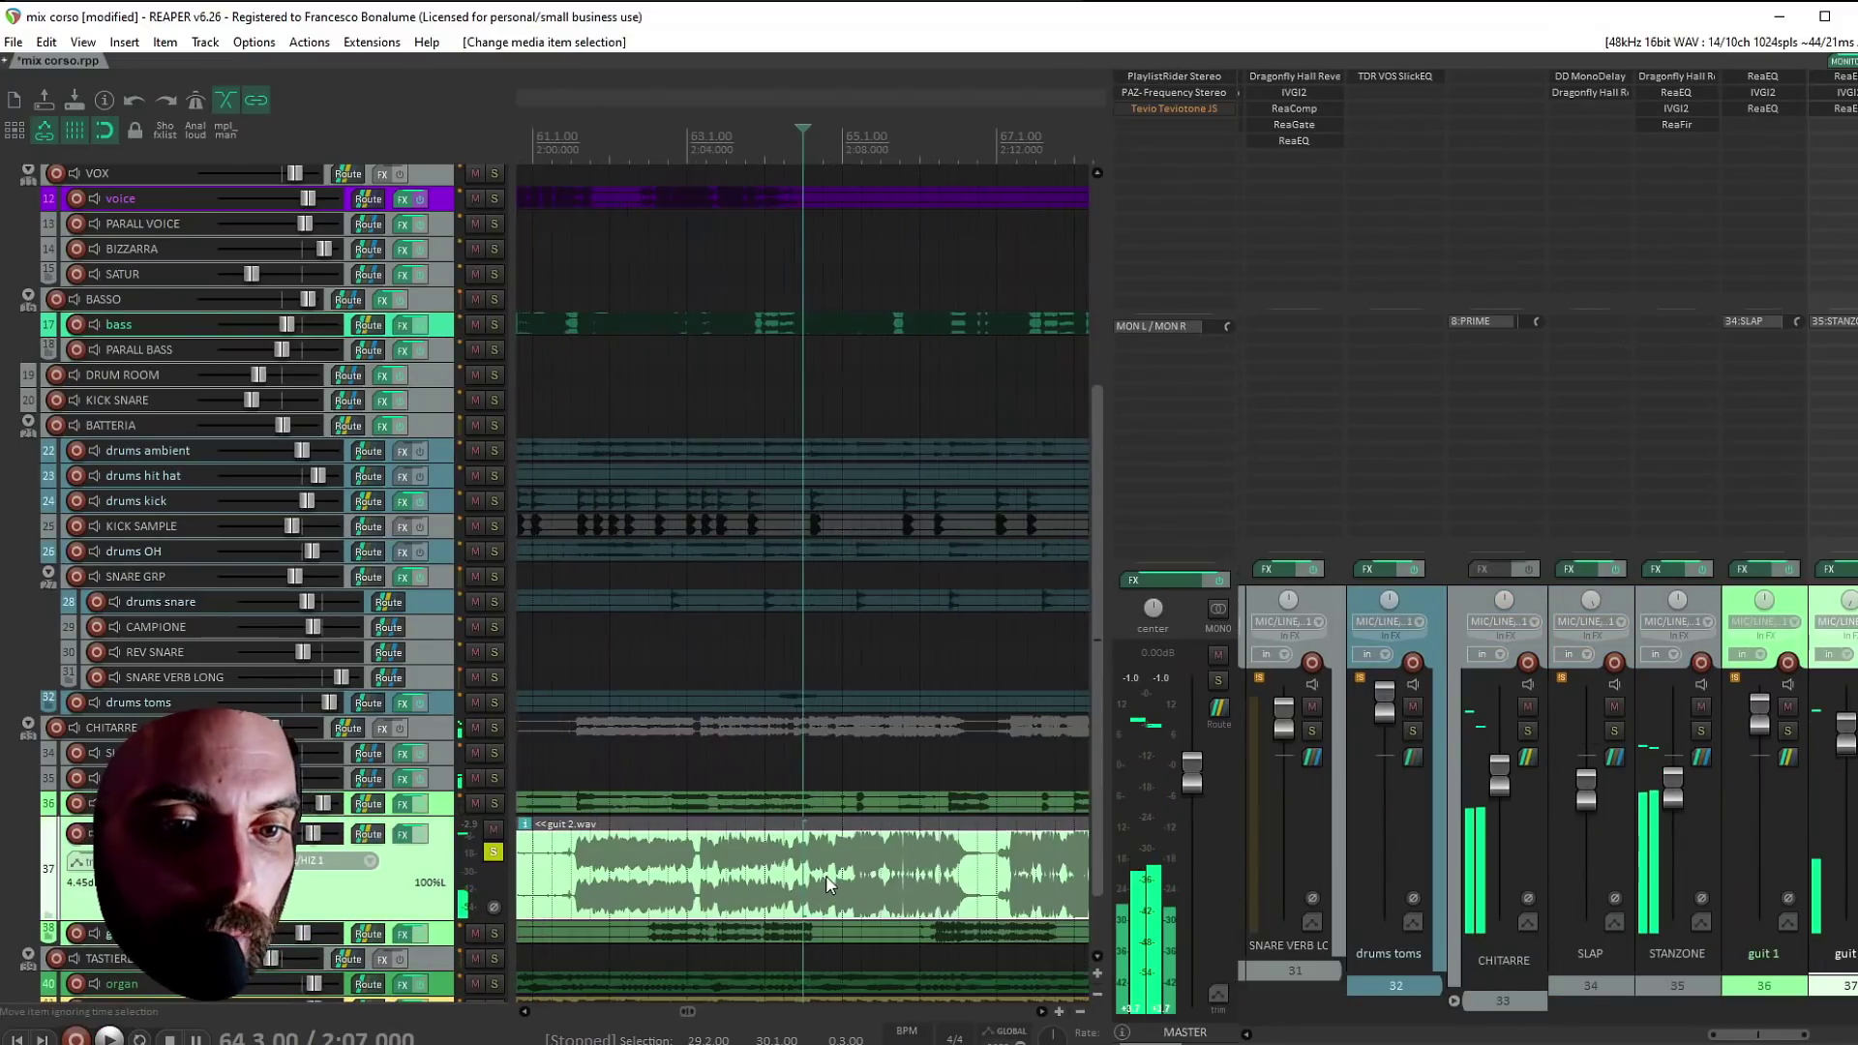
key(space)
click(660, 857)
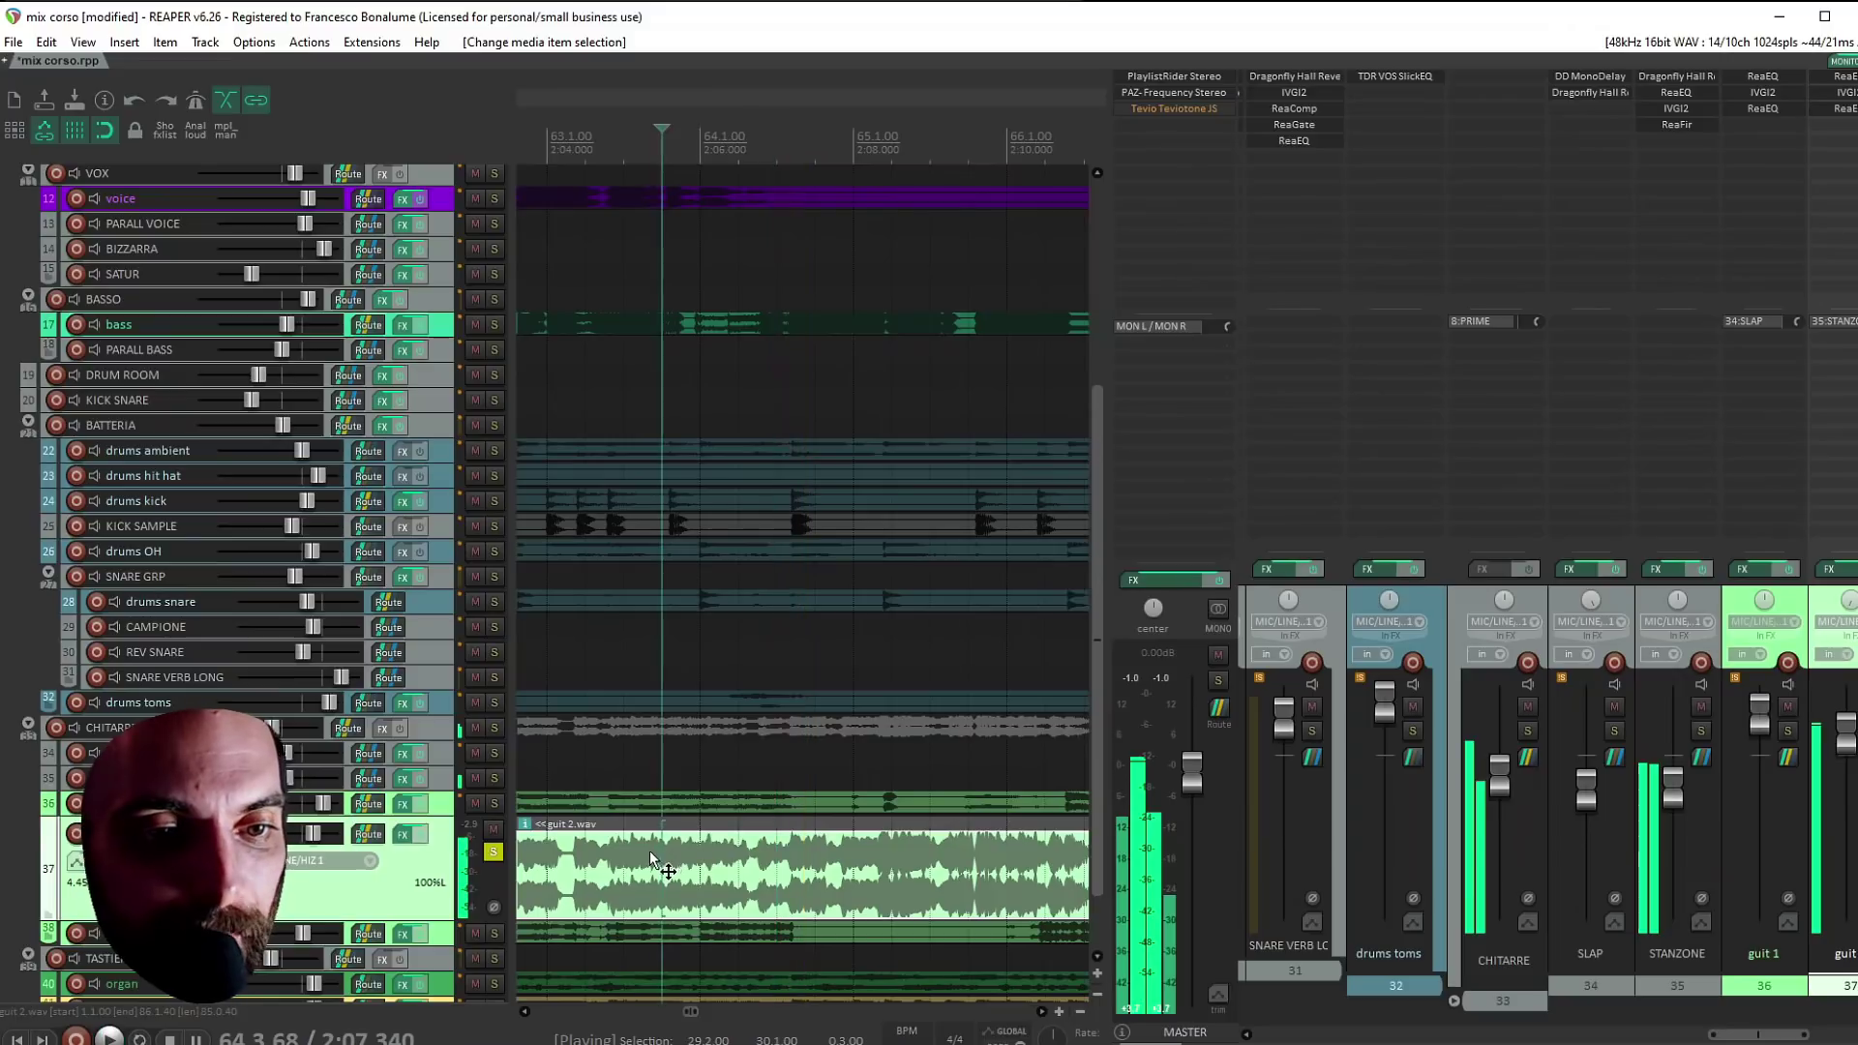
Split the guit 2 item at about bar 64.2 and move the part after the cut onto a new track directly below
click(754, 858)
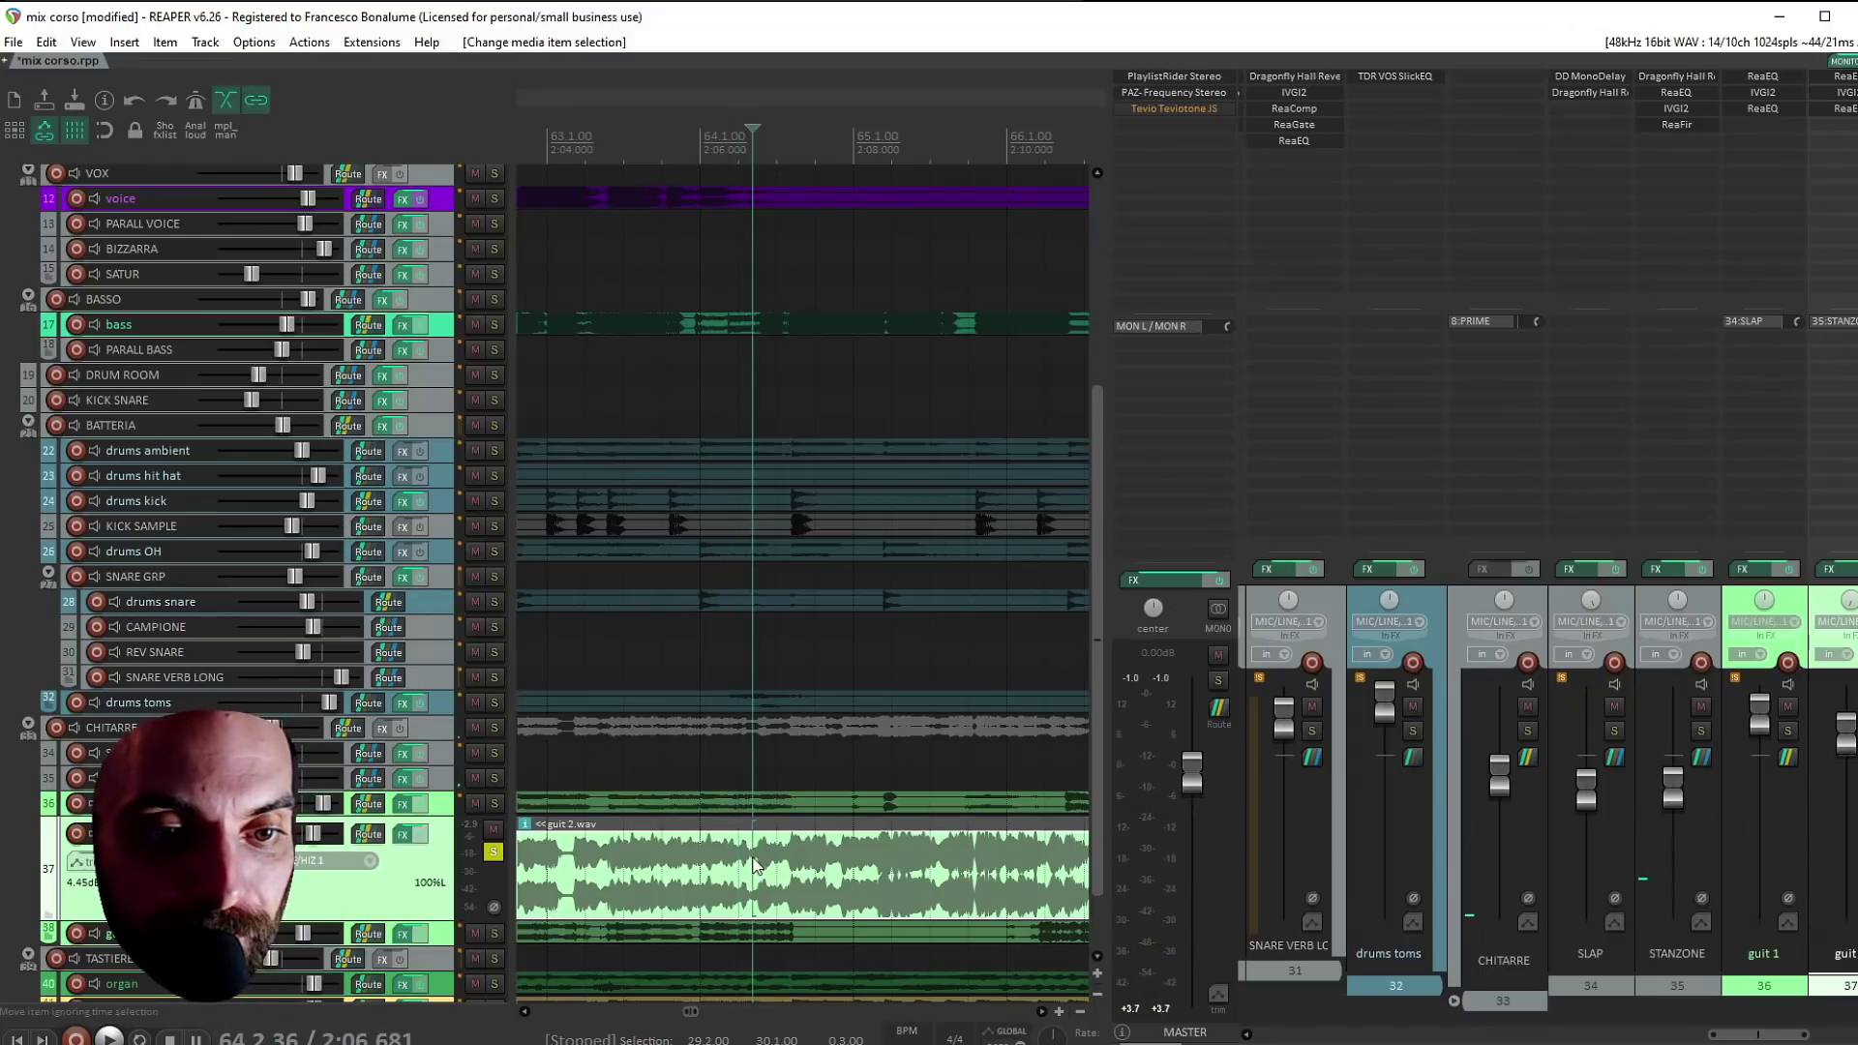
key(s)
drag(791, 890, 791, 937)
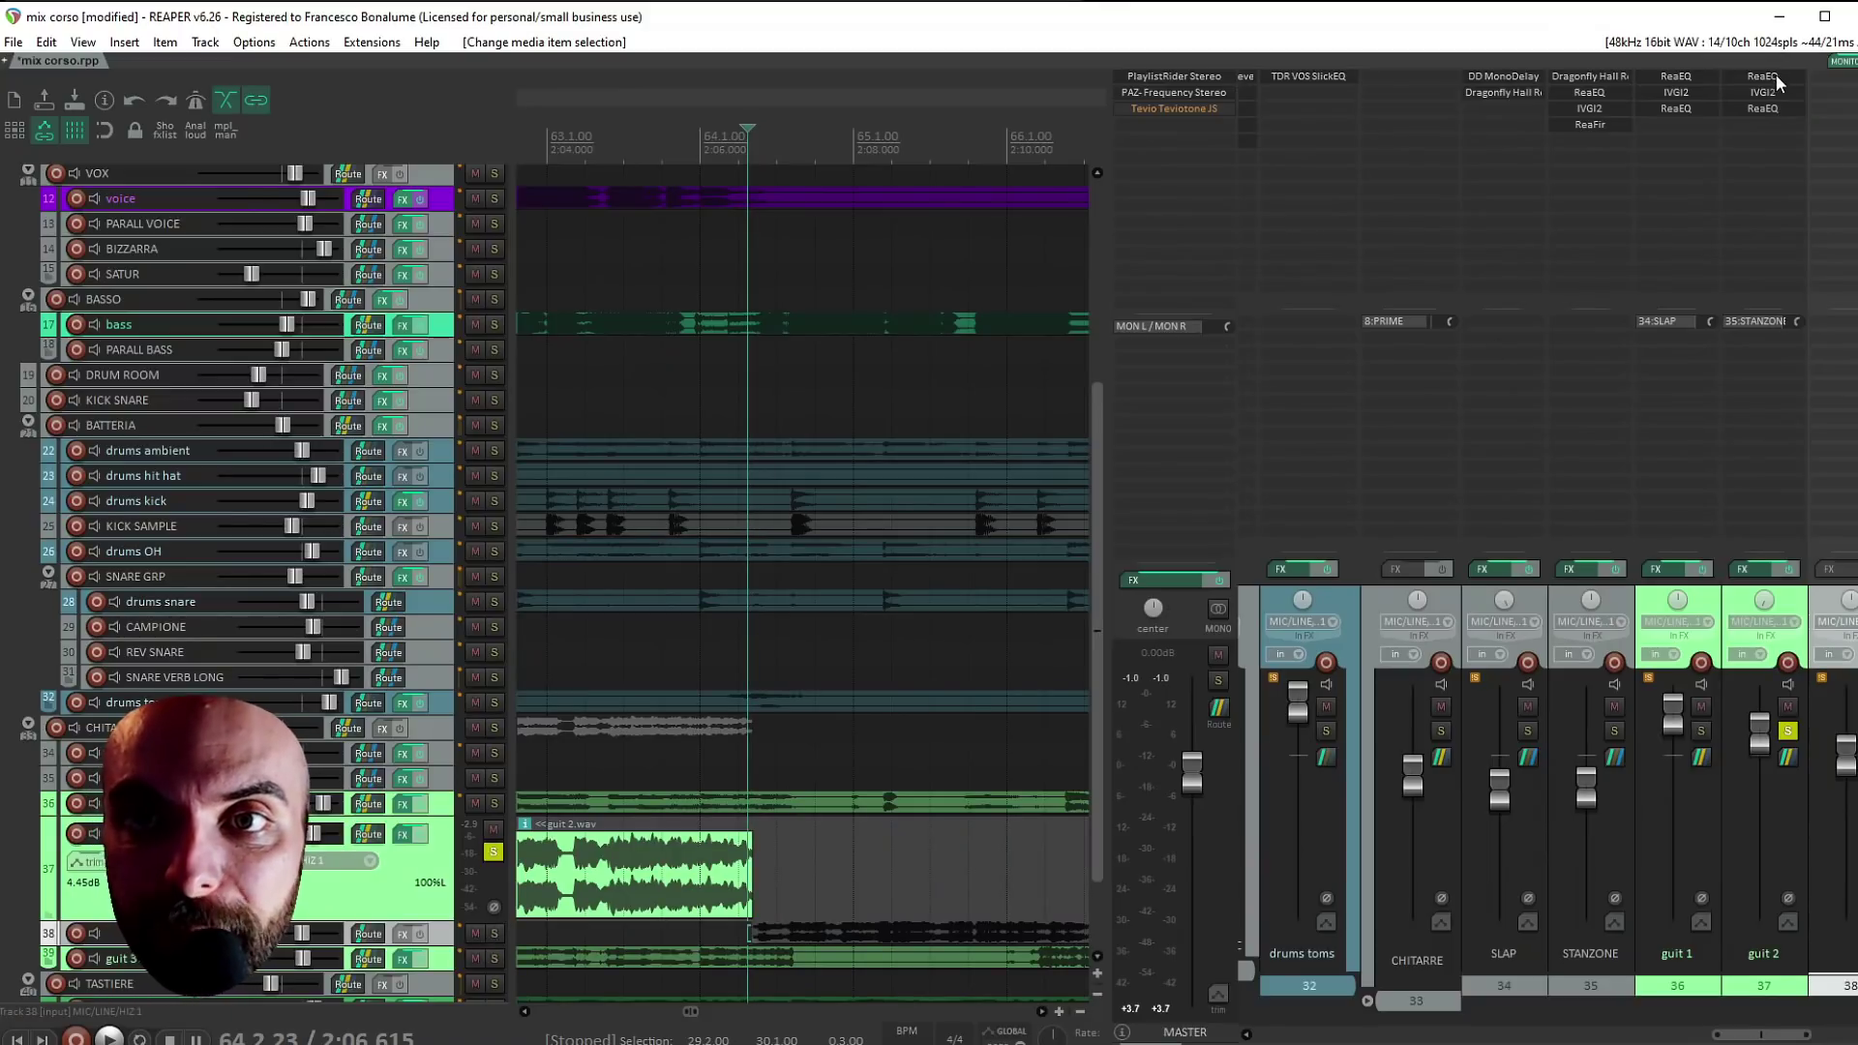
key(alt+s)
Copy guit 2's ReaEQ, IVGI2 and ReaEQ effects to the new track, unsolo it and raise its volume
drag(1776, 75, 1843, 85)
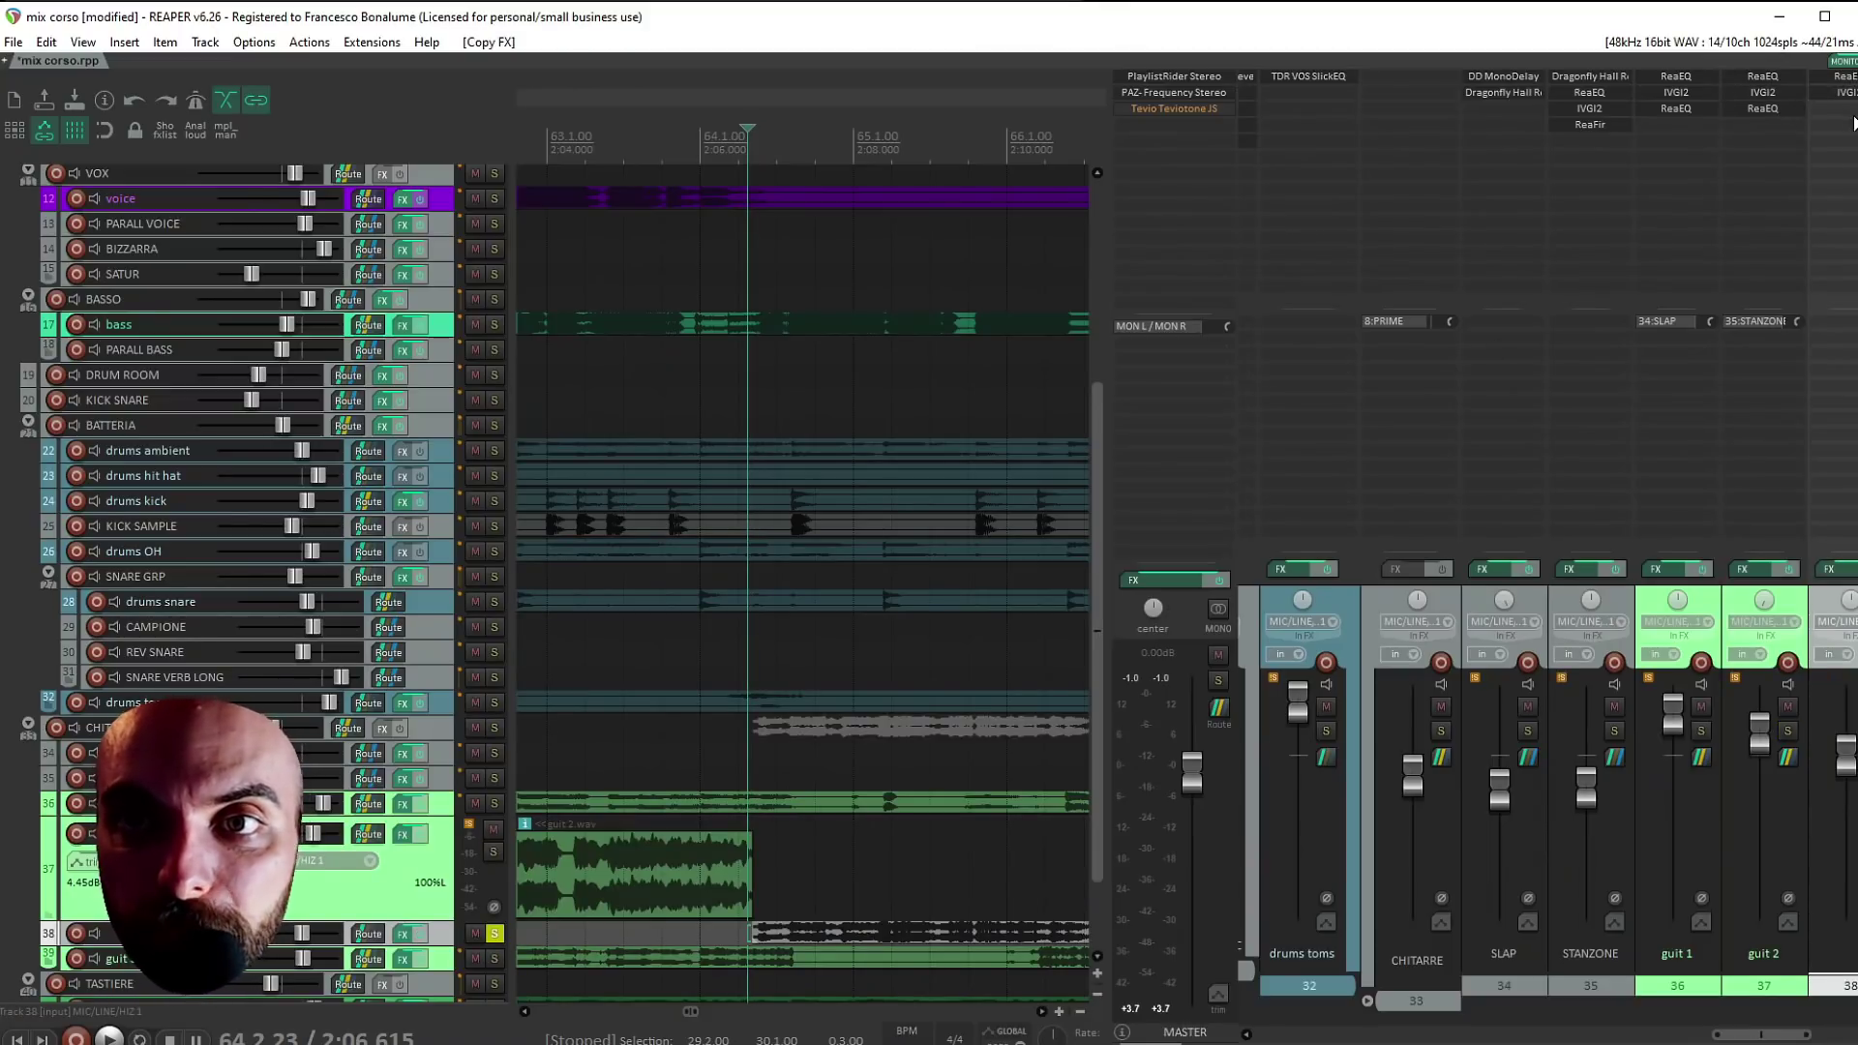
click(497, 935)
drag(303, 933, 317, 937)
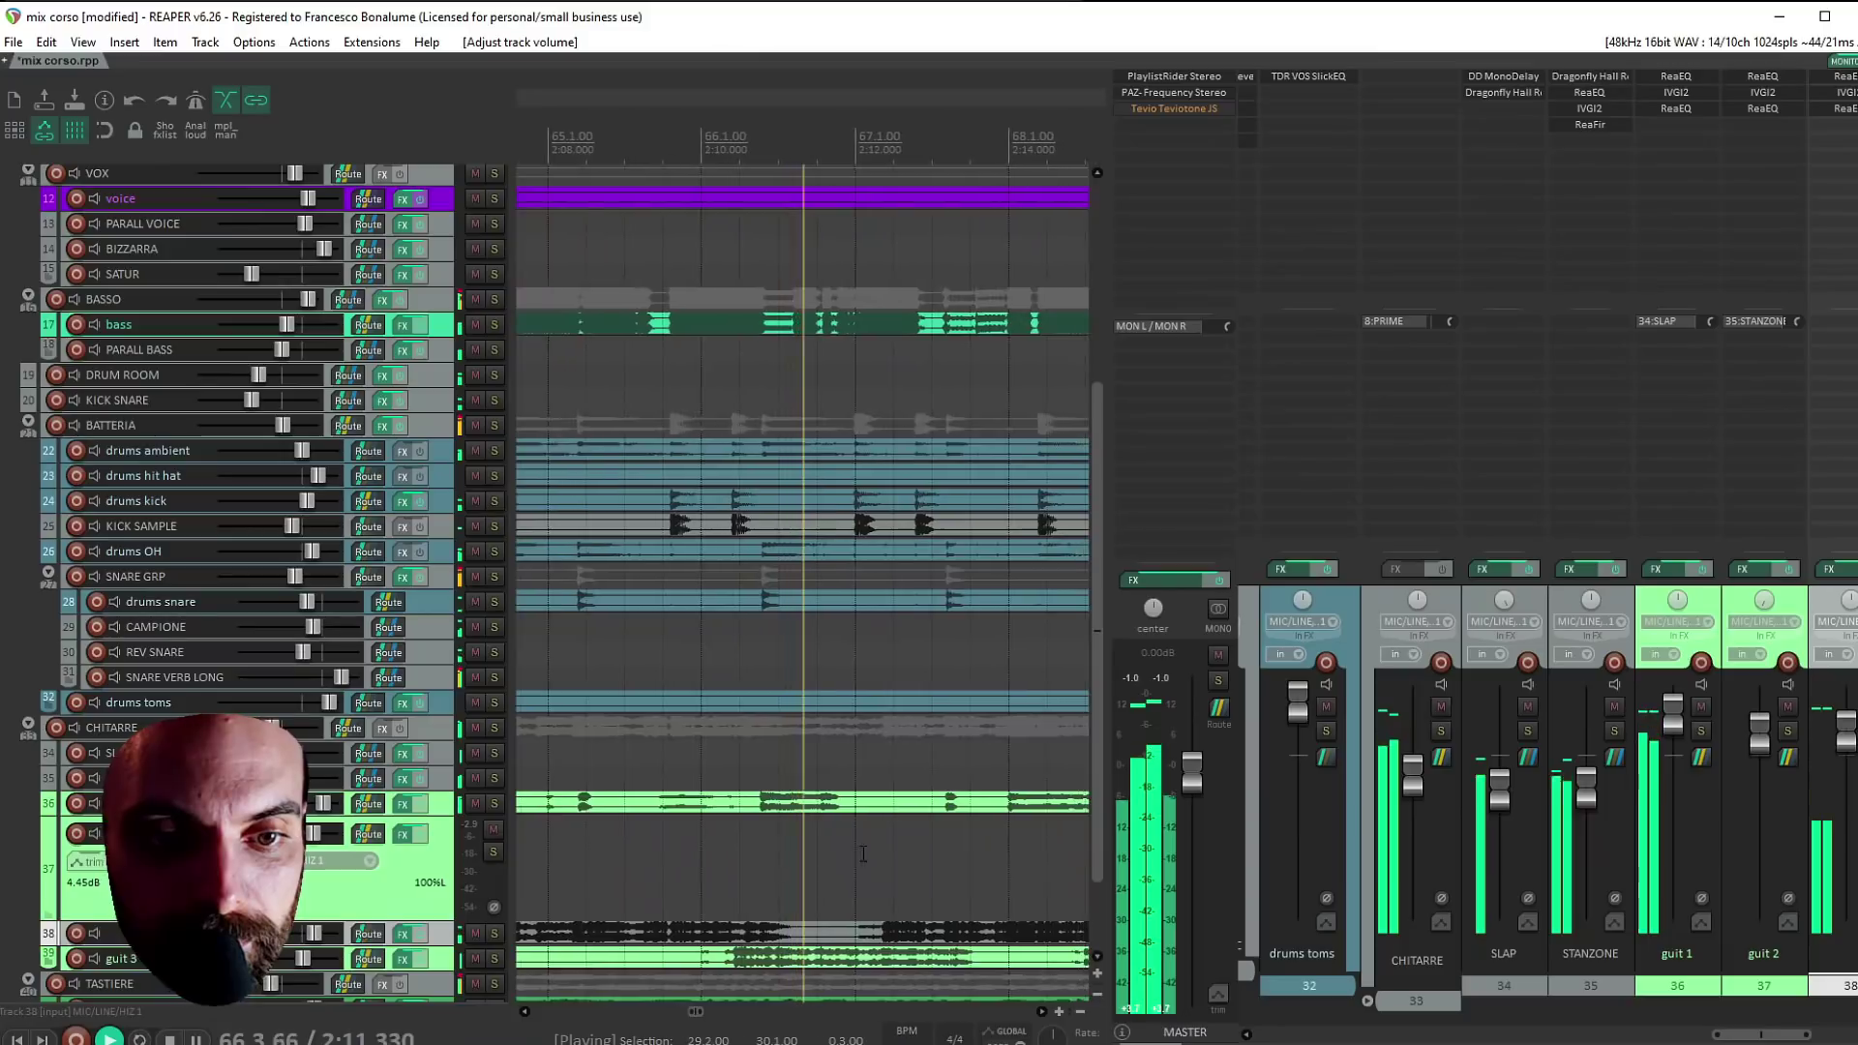
Solo the guit 1 track during playback to hear where its part changes
scroll(863, 854, down, 10)
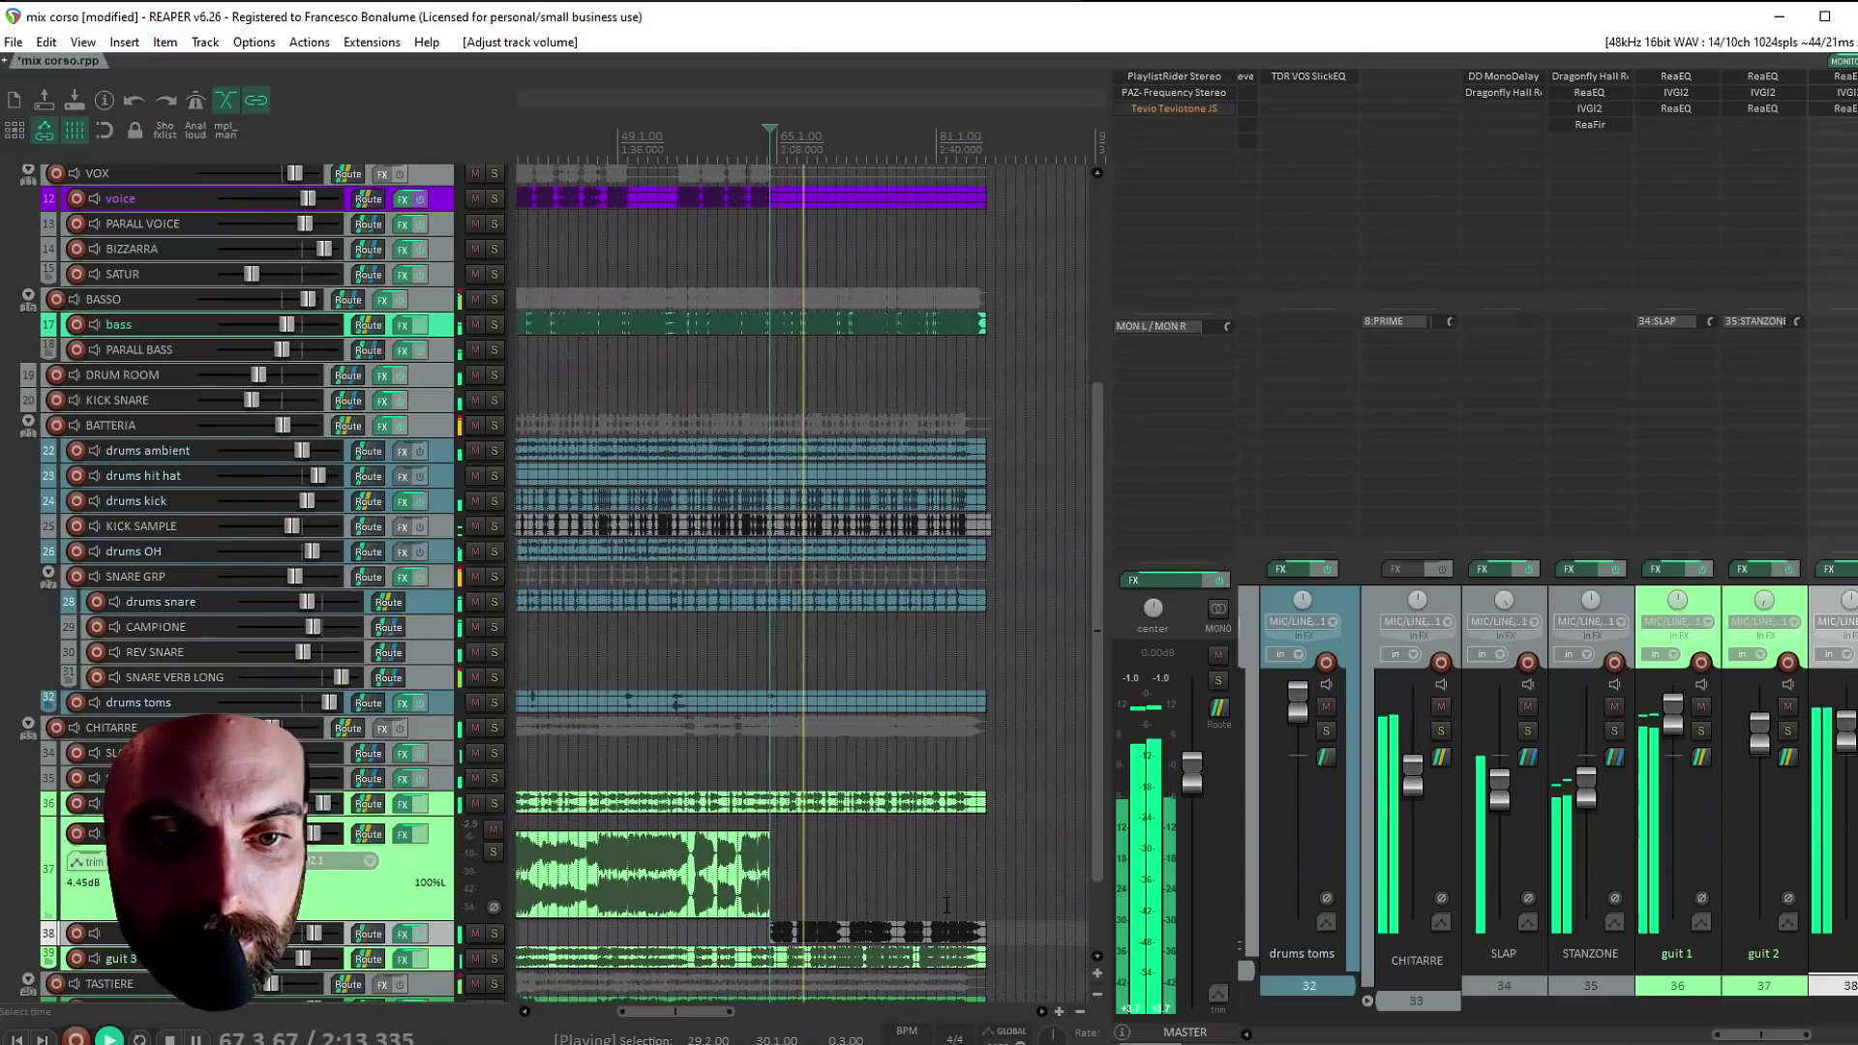
scroll(946, 905, up, 4)
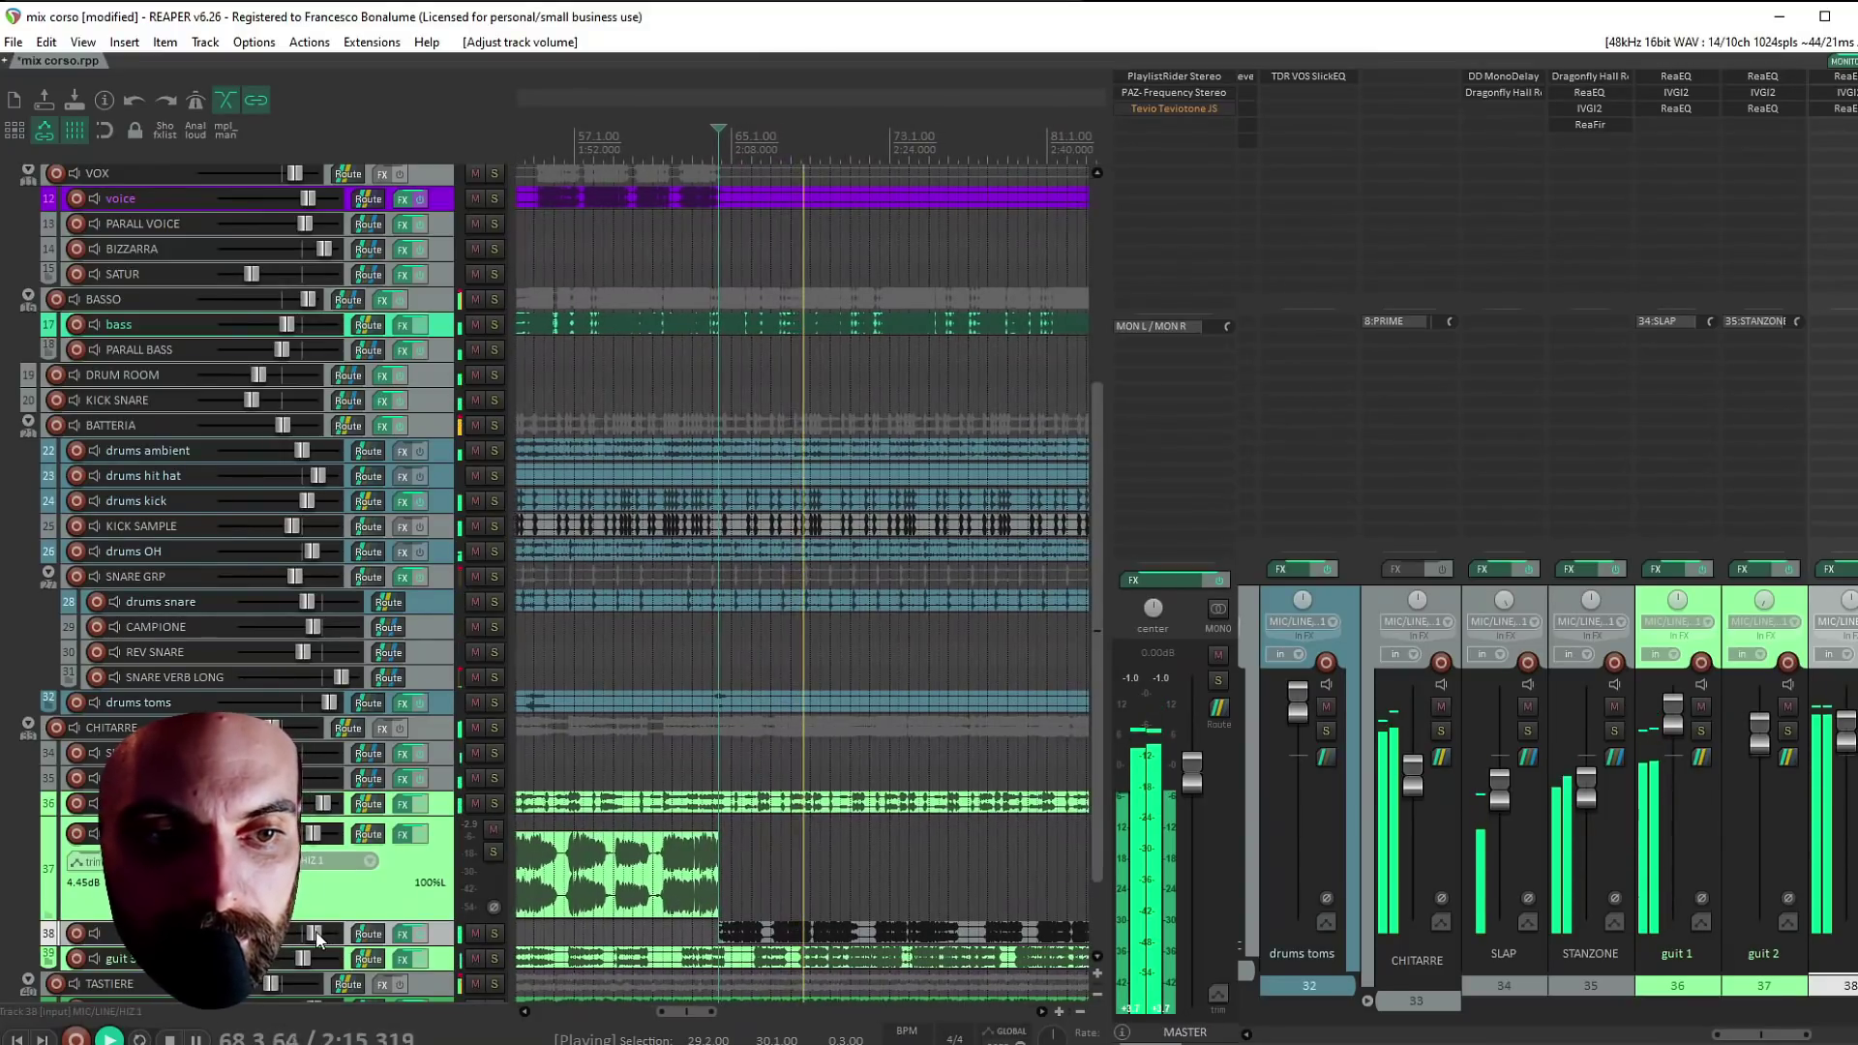
mouse_move(315, 938)
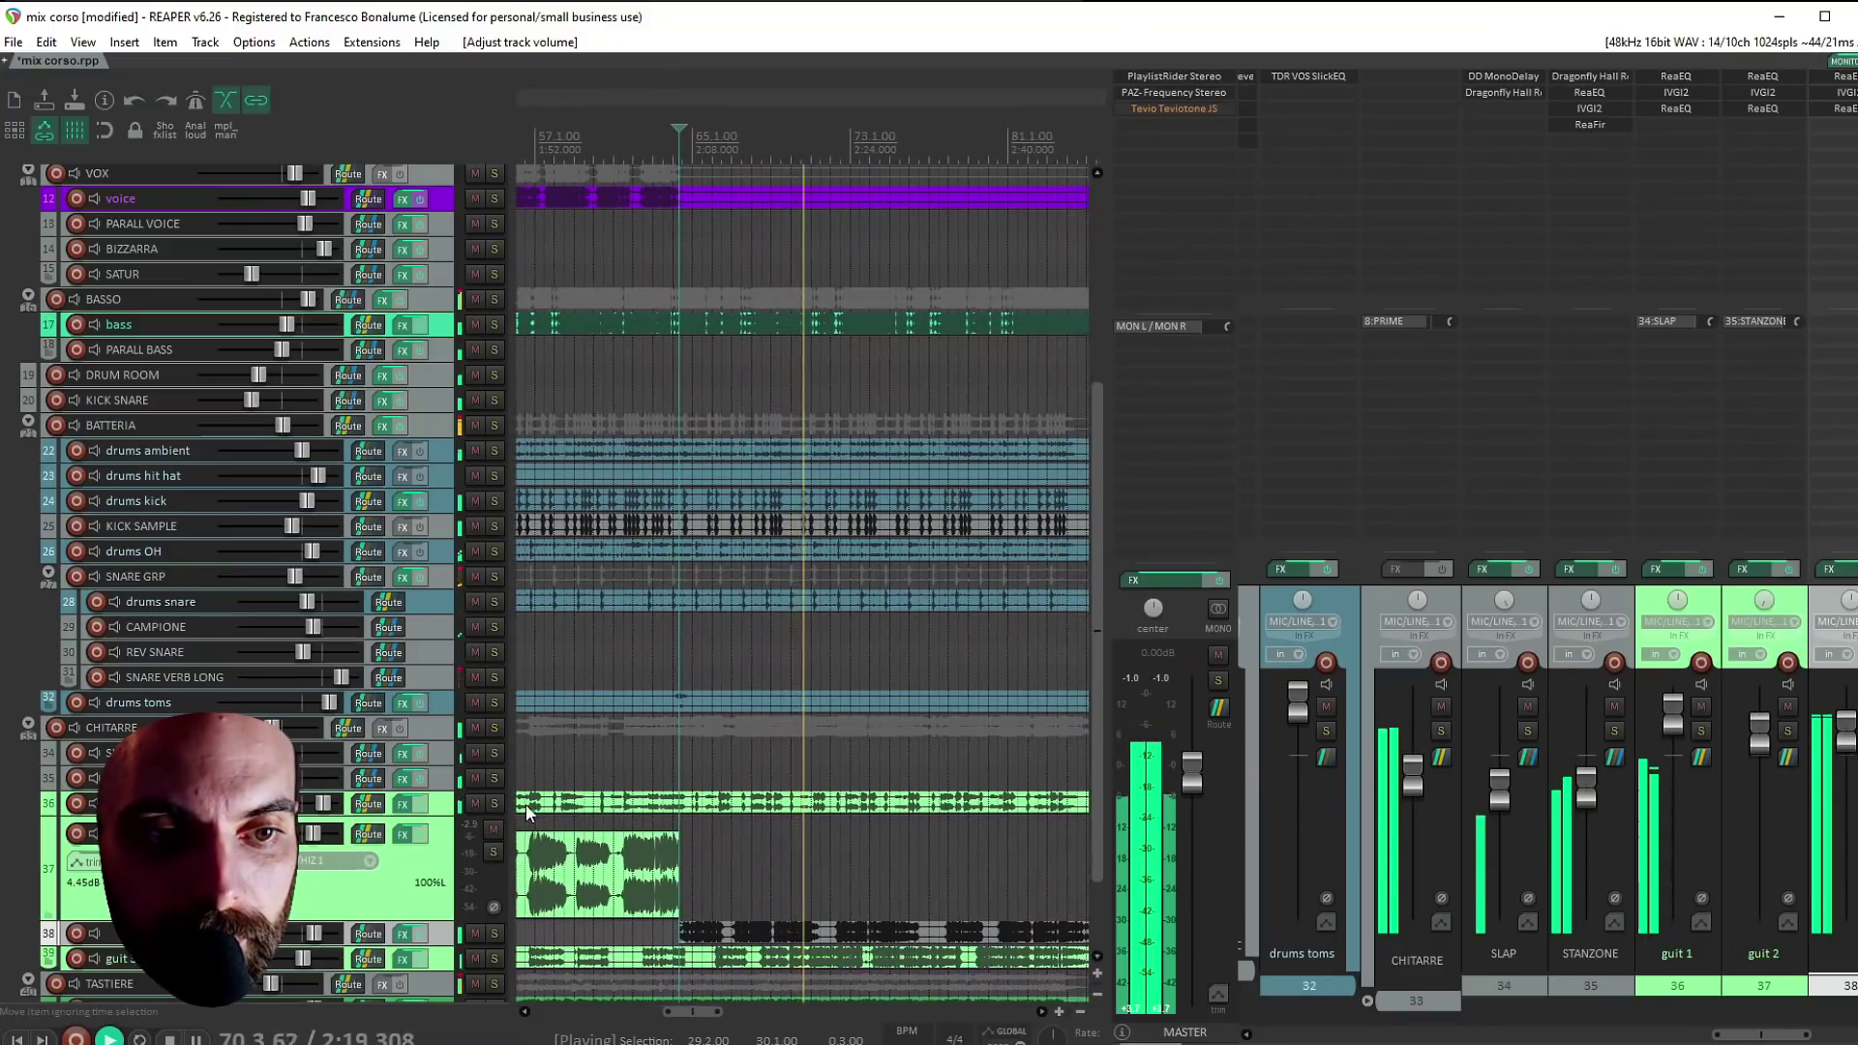
click(495, 802)
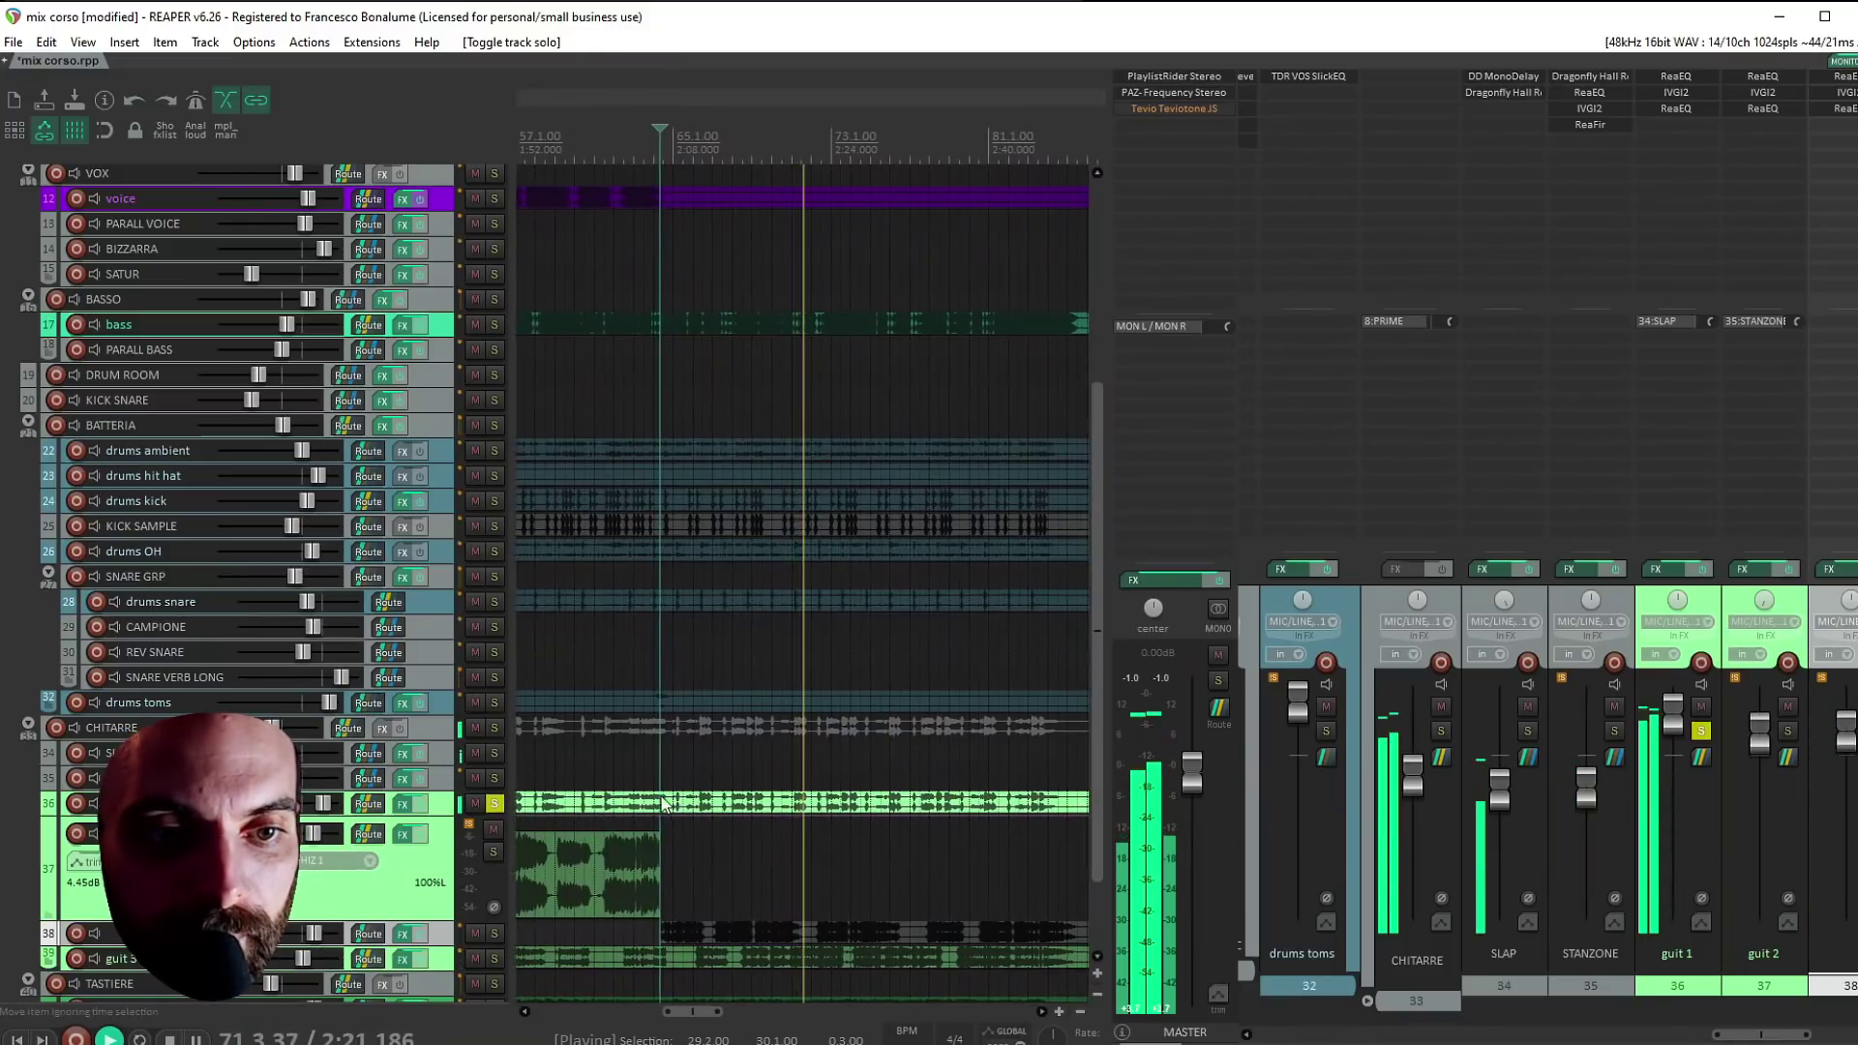
Split guit 1's item at about bar 64.4 and move the part after the cut onto a new track below with the same effects
click(657, 802)
key(space)
scroll(657, 802, up, 4)
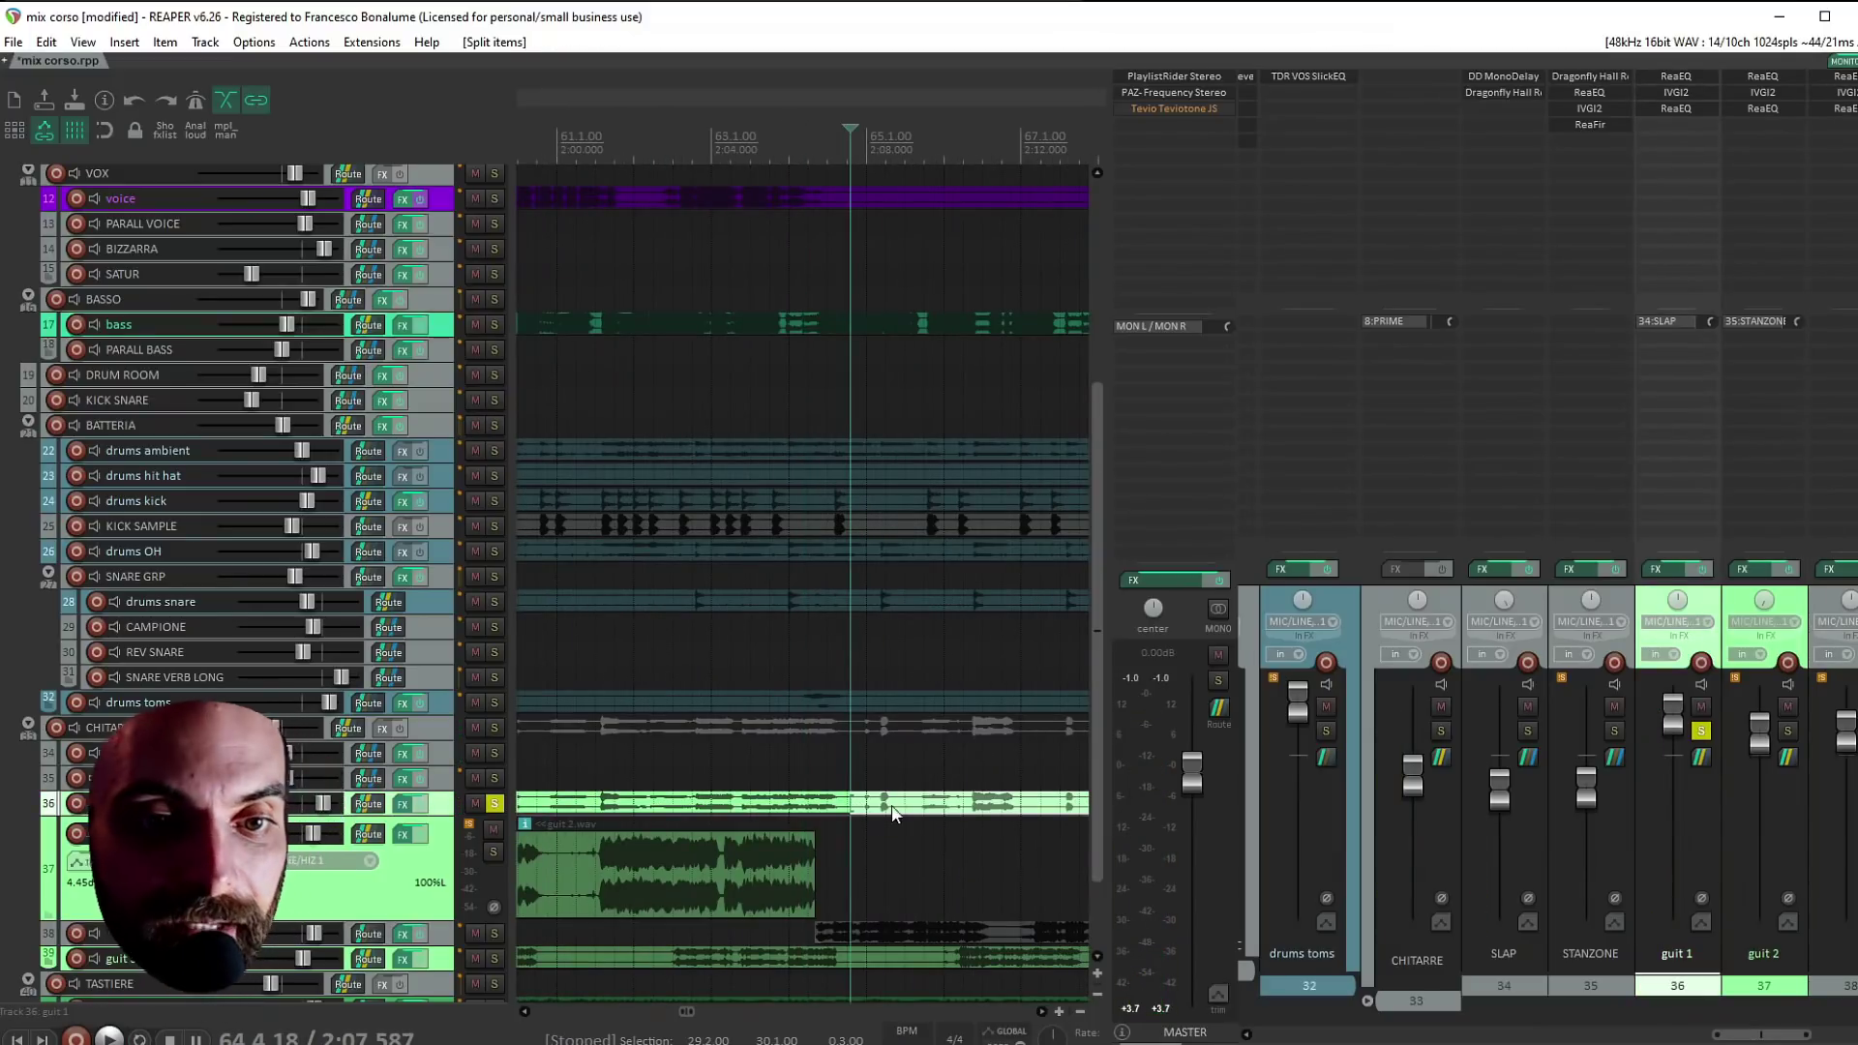
key(ctrl+t)
drag(895, 809, 899, 829)
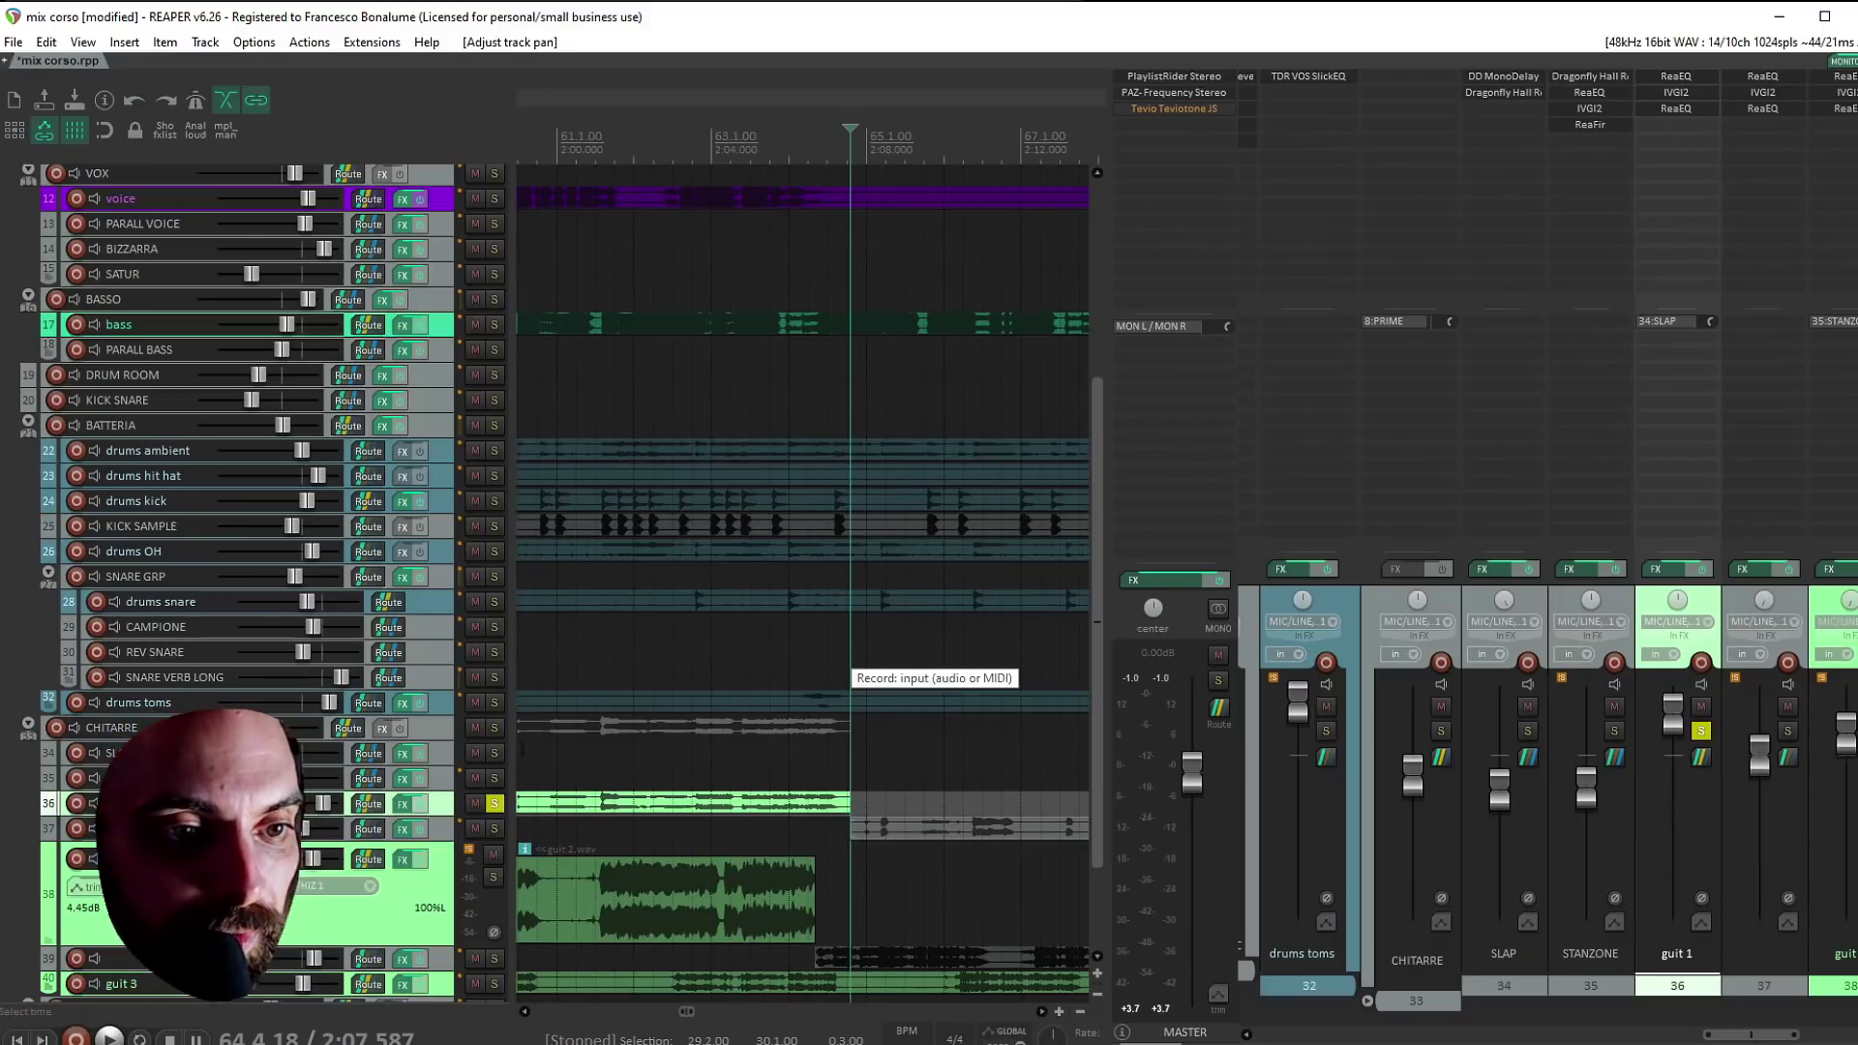
Raise the new guitar track's volume to about +8.32 dB while the CHITARRE folder plays soloed from about bar 61.4, and unsolo the folder
click(494, 729)
scroll(777, 793, down, 4)
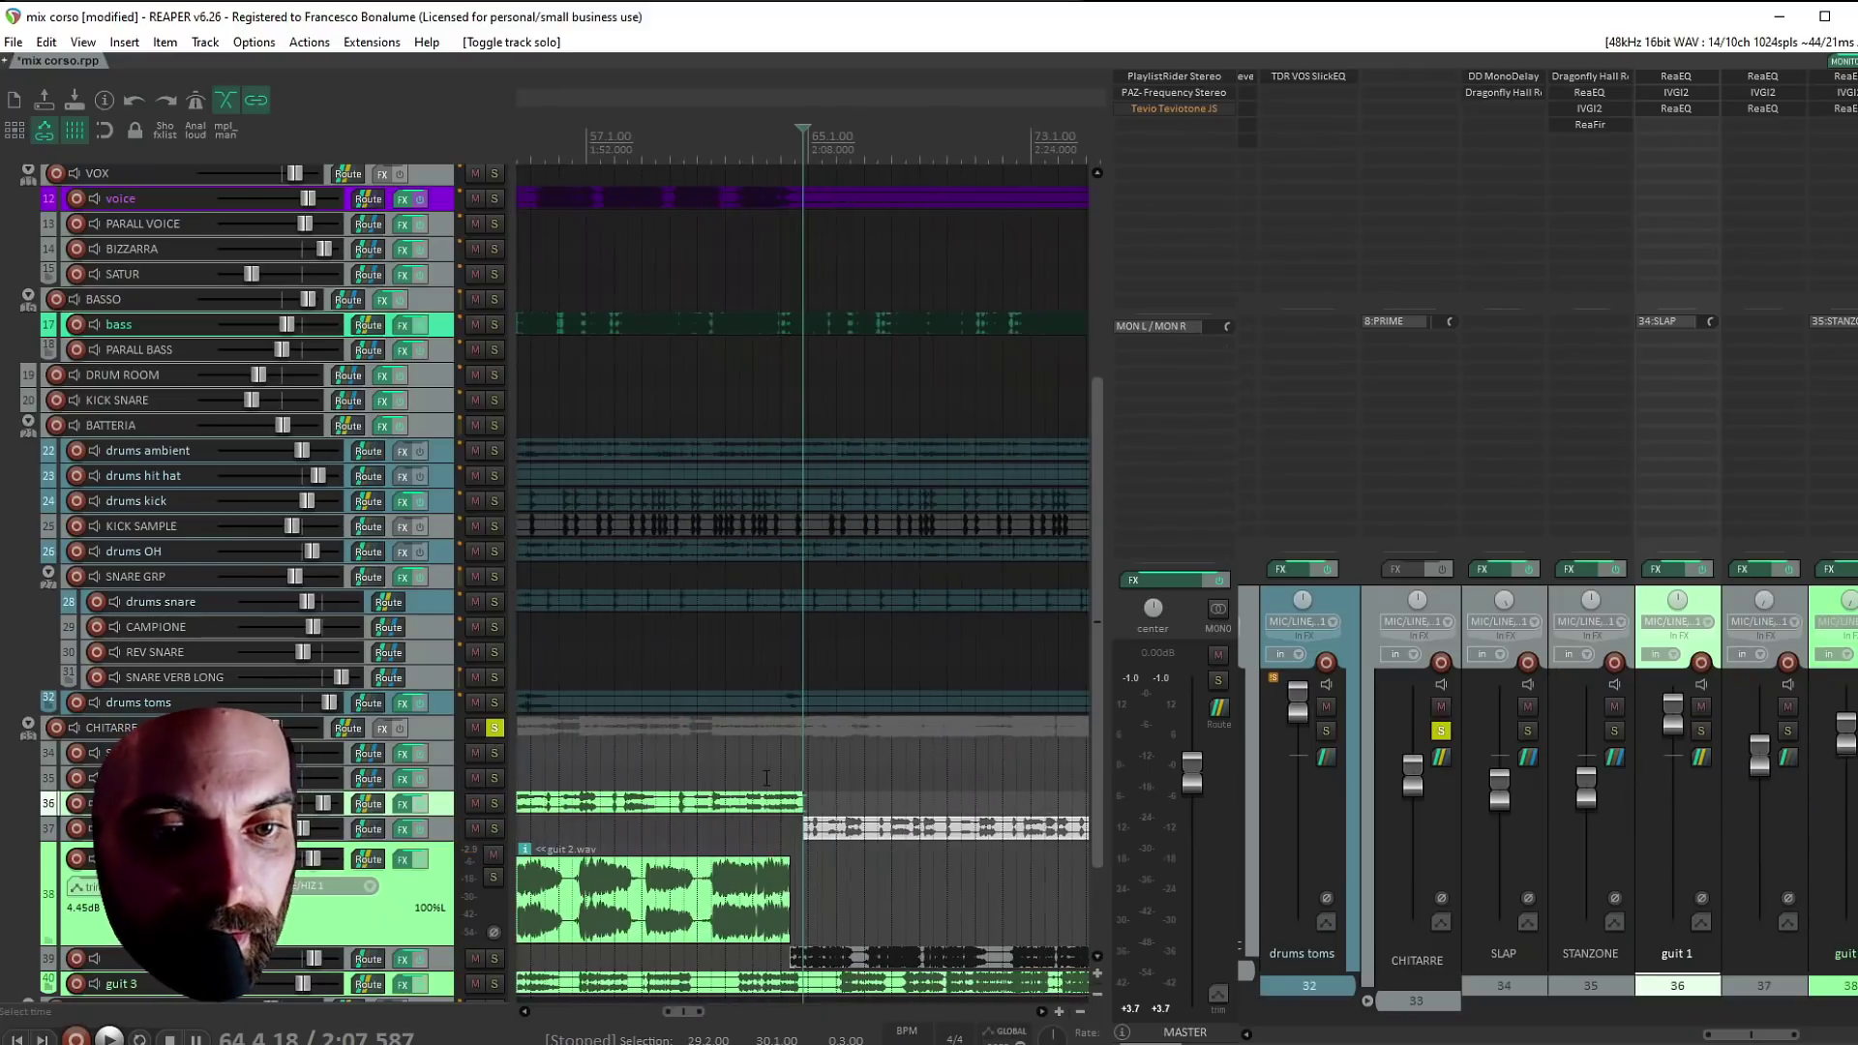
click(724, 765)
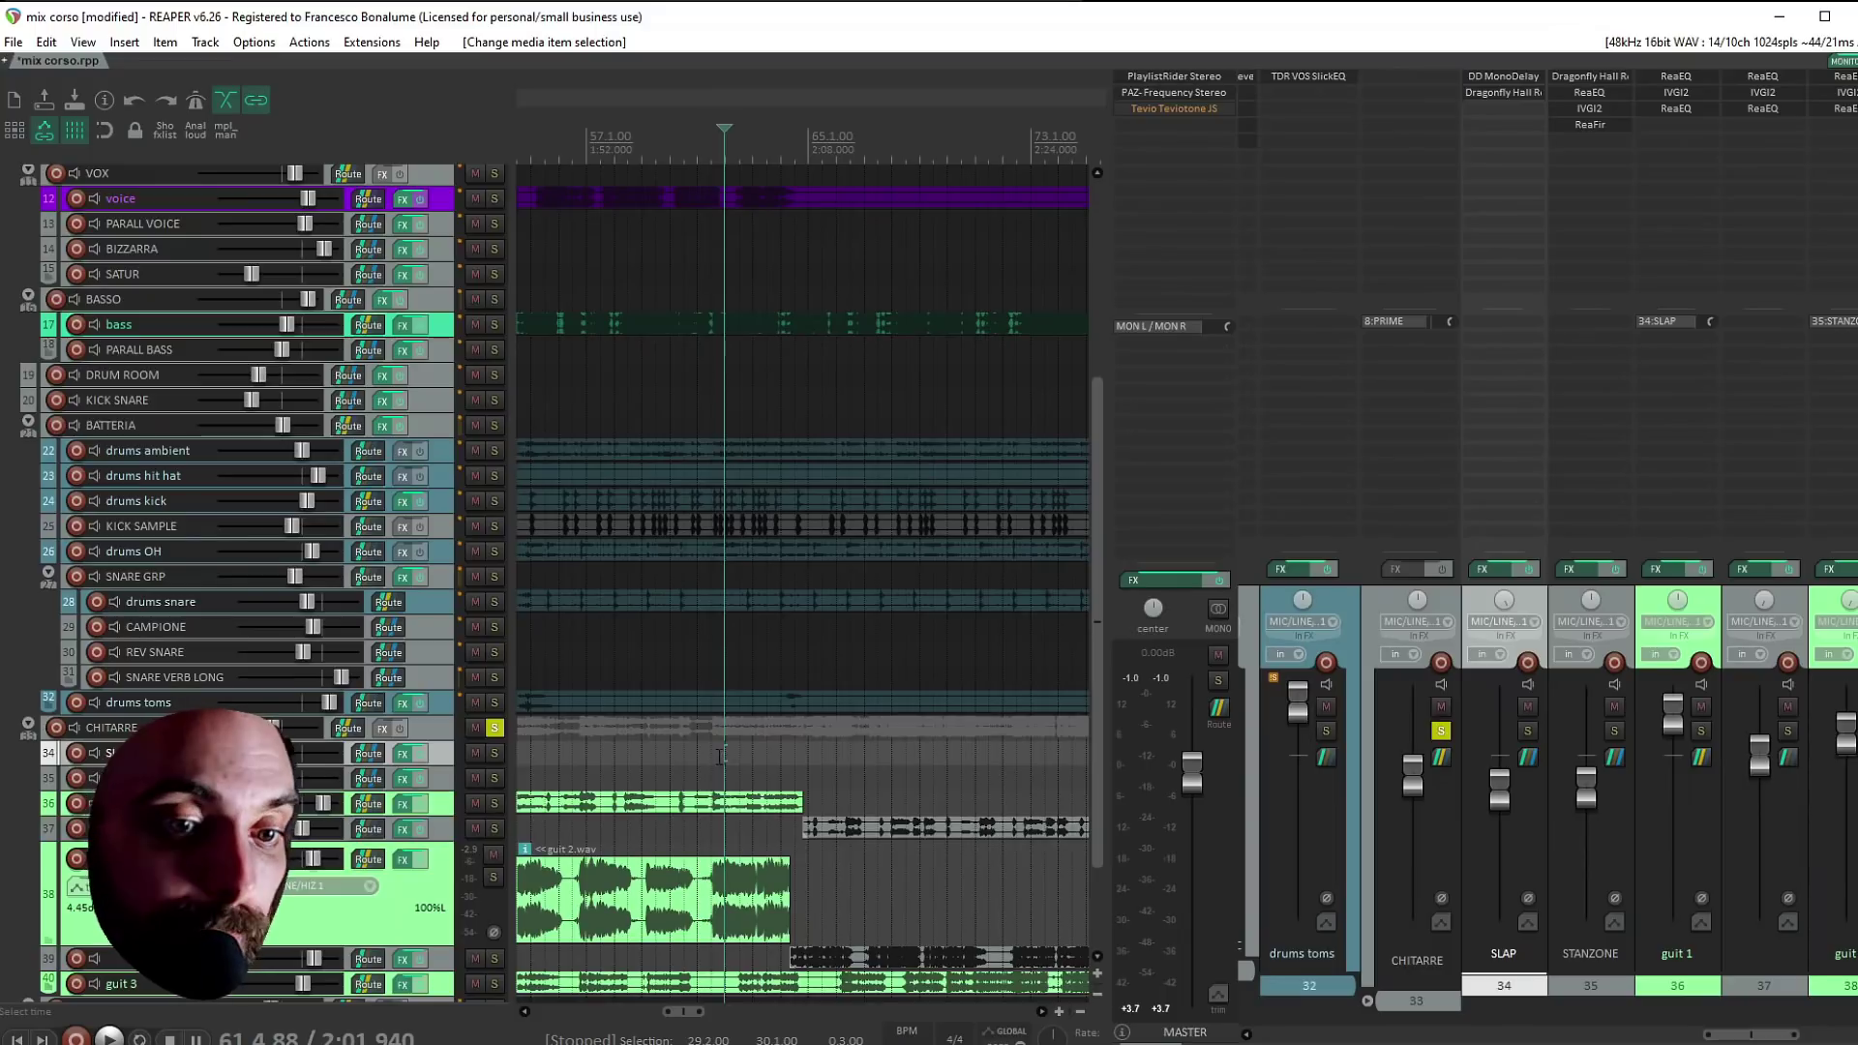
scroll(951, 780, up, 4)
key(space)
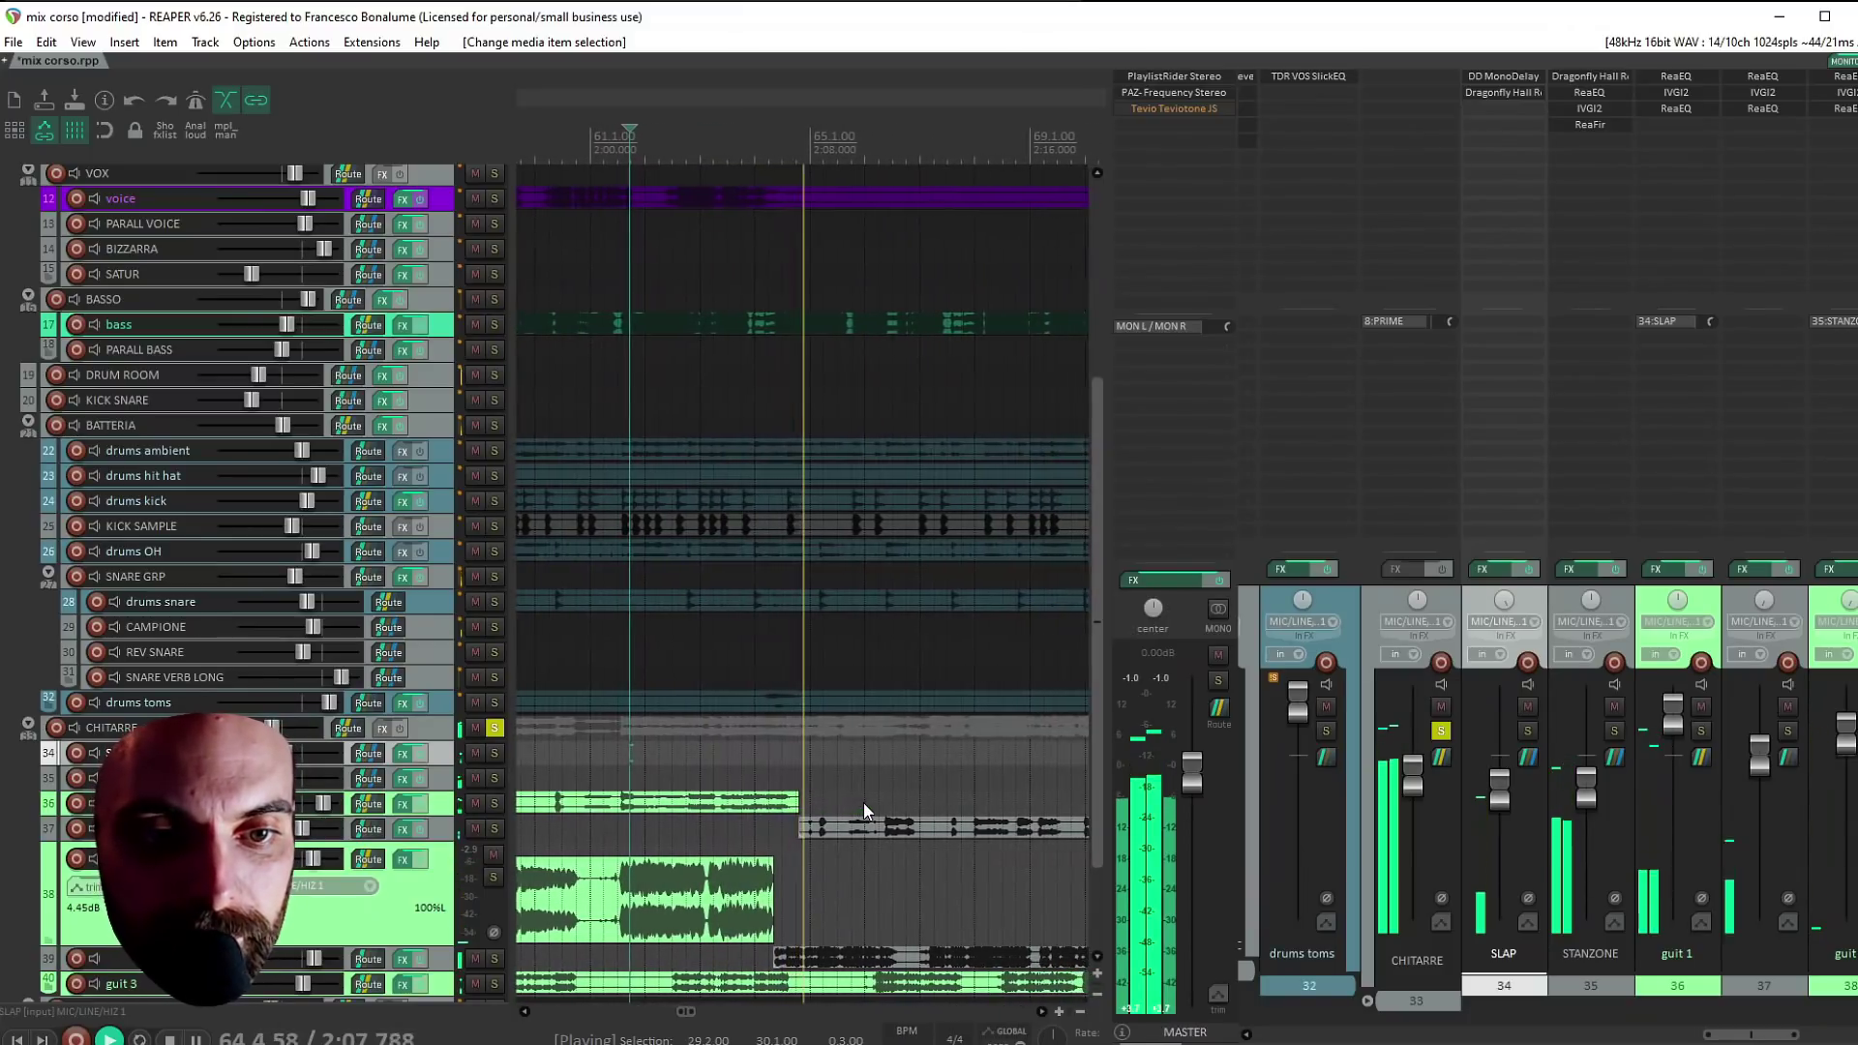
drag(302, 828, 343, 828)
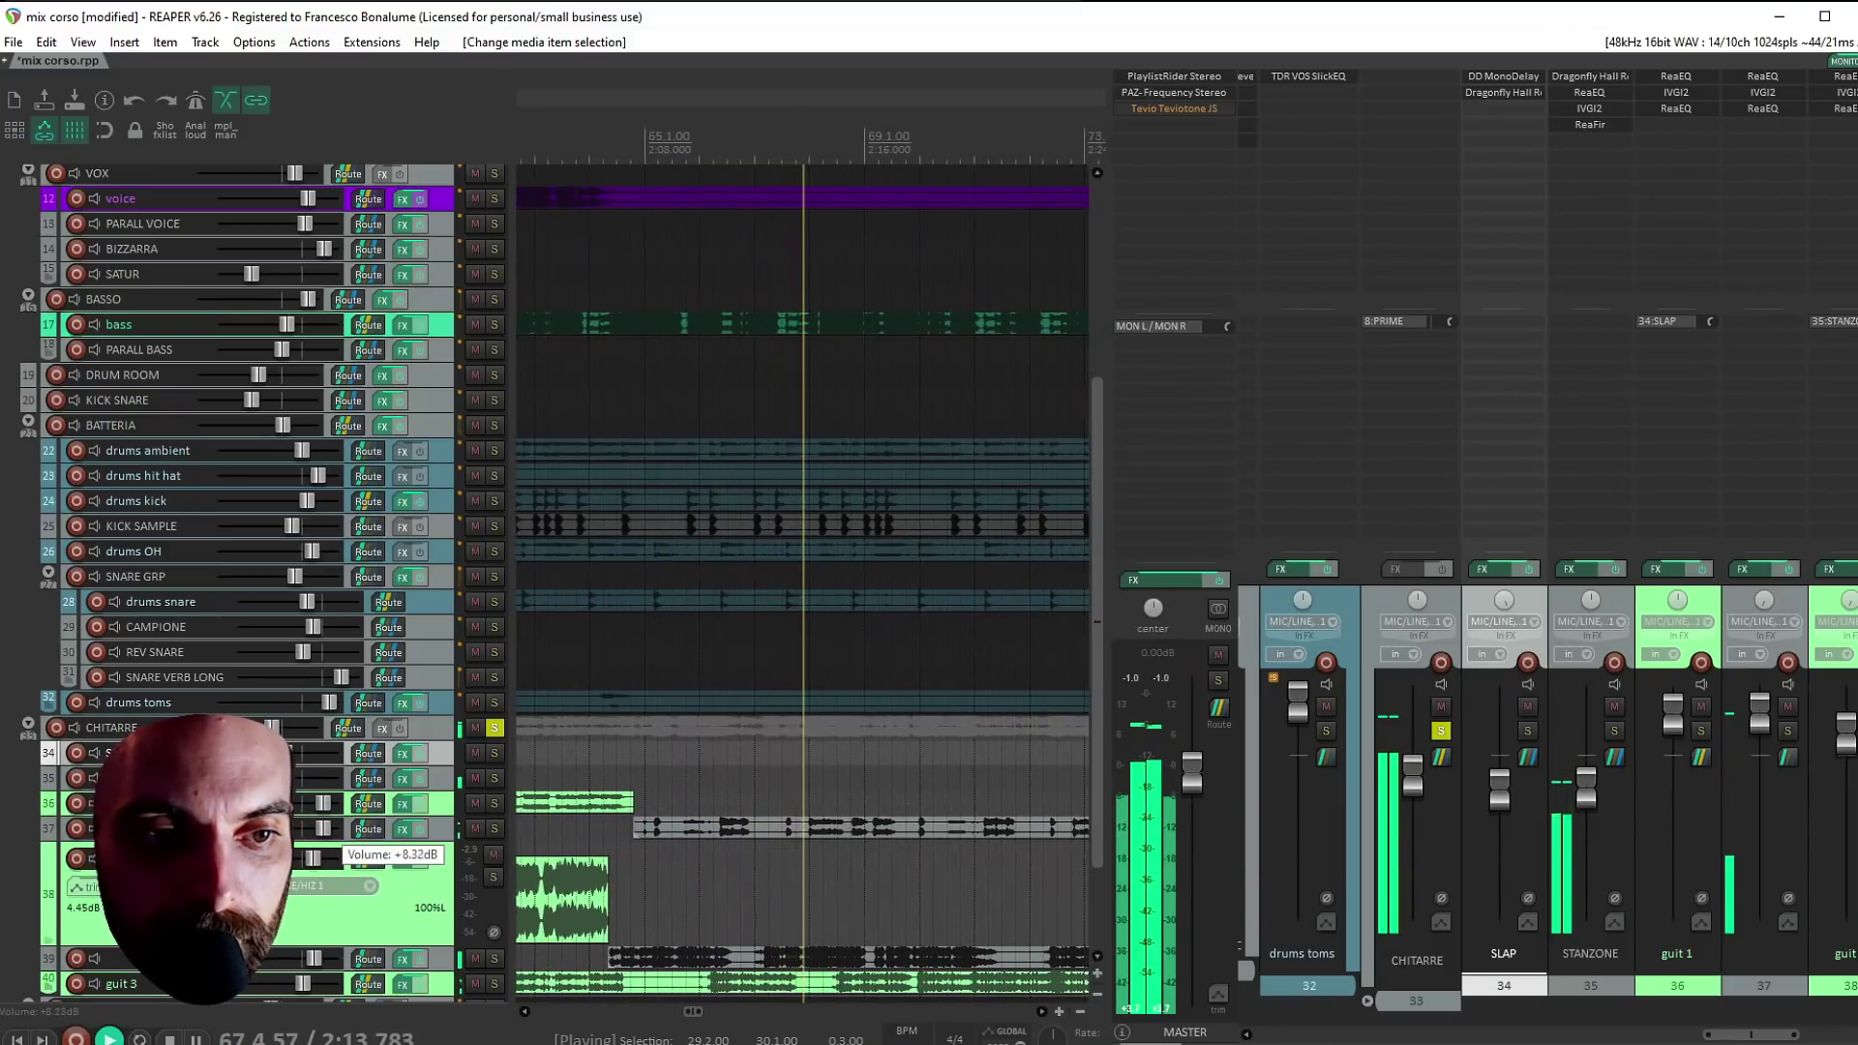
scroll(903, 788, down, 5)
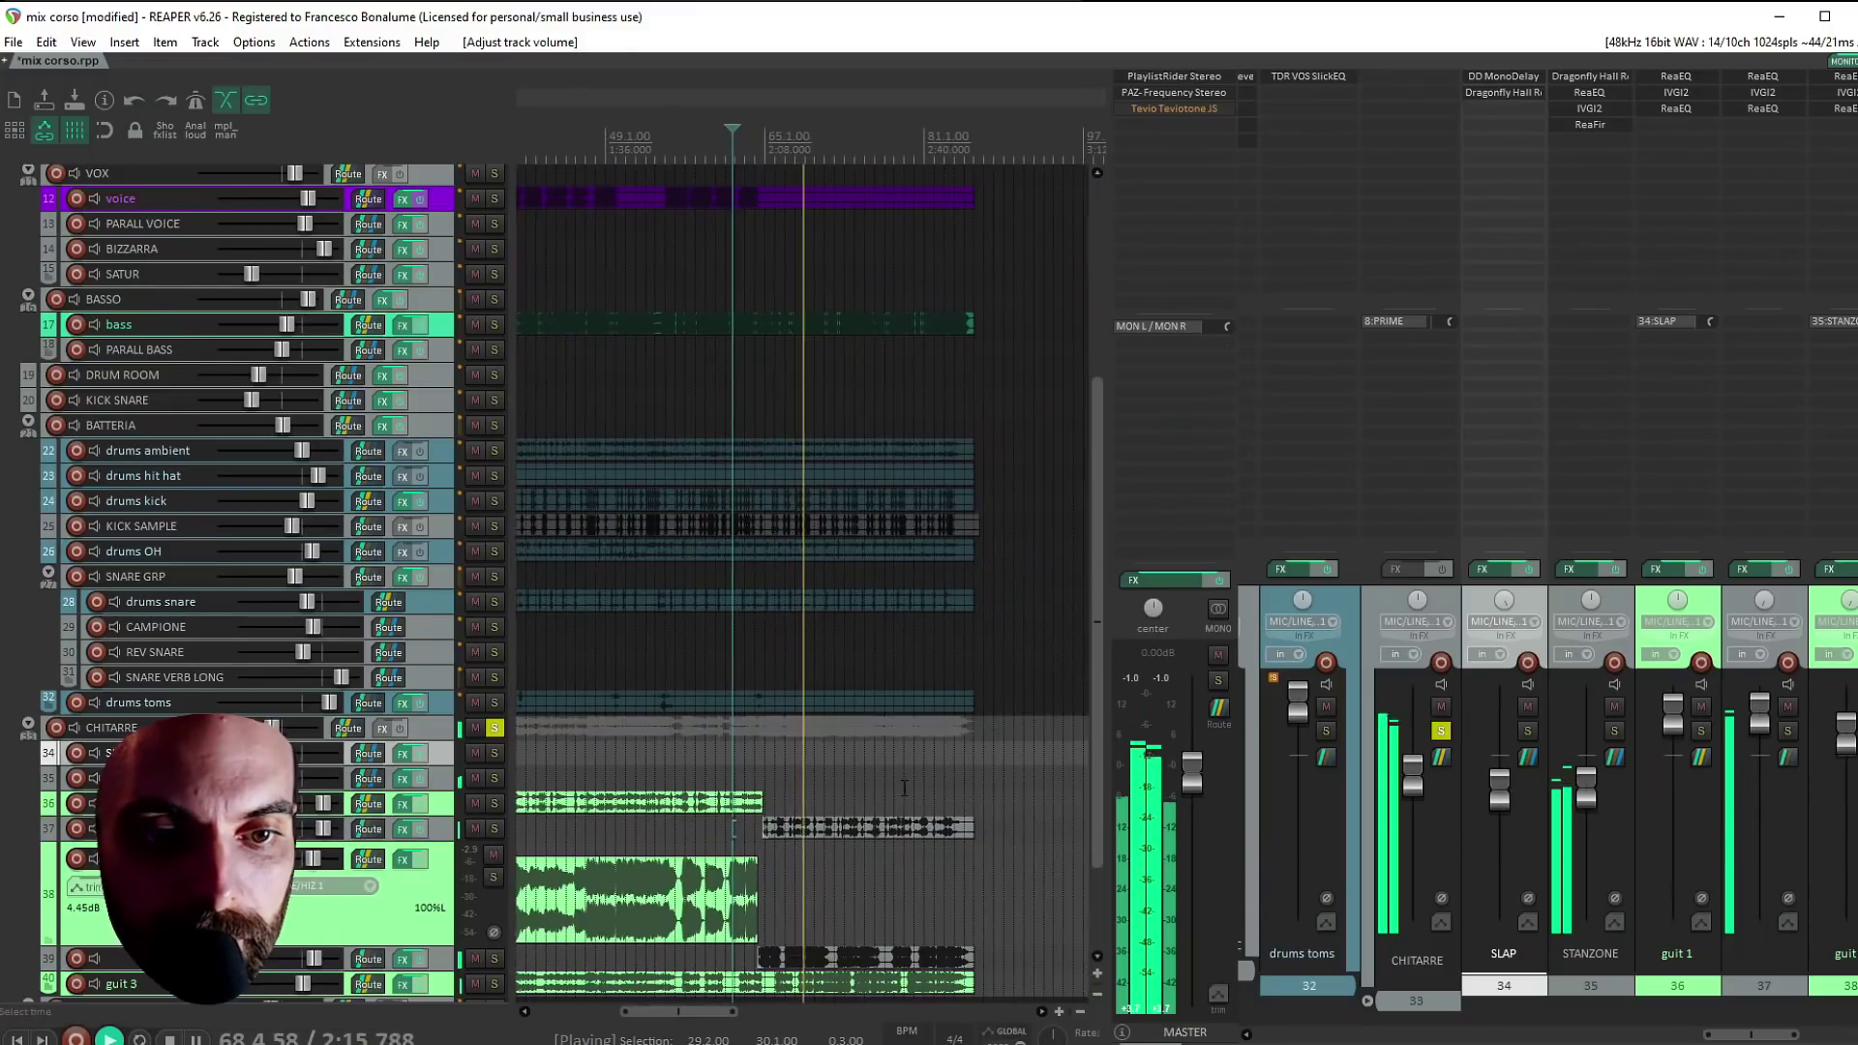
ctrl+scroll(904, 787, down, 2)
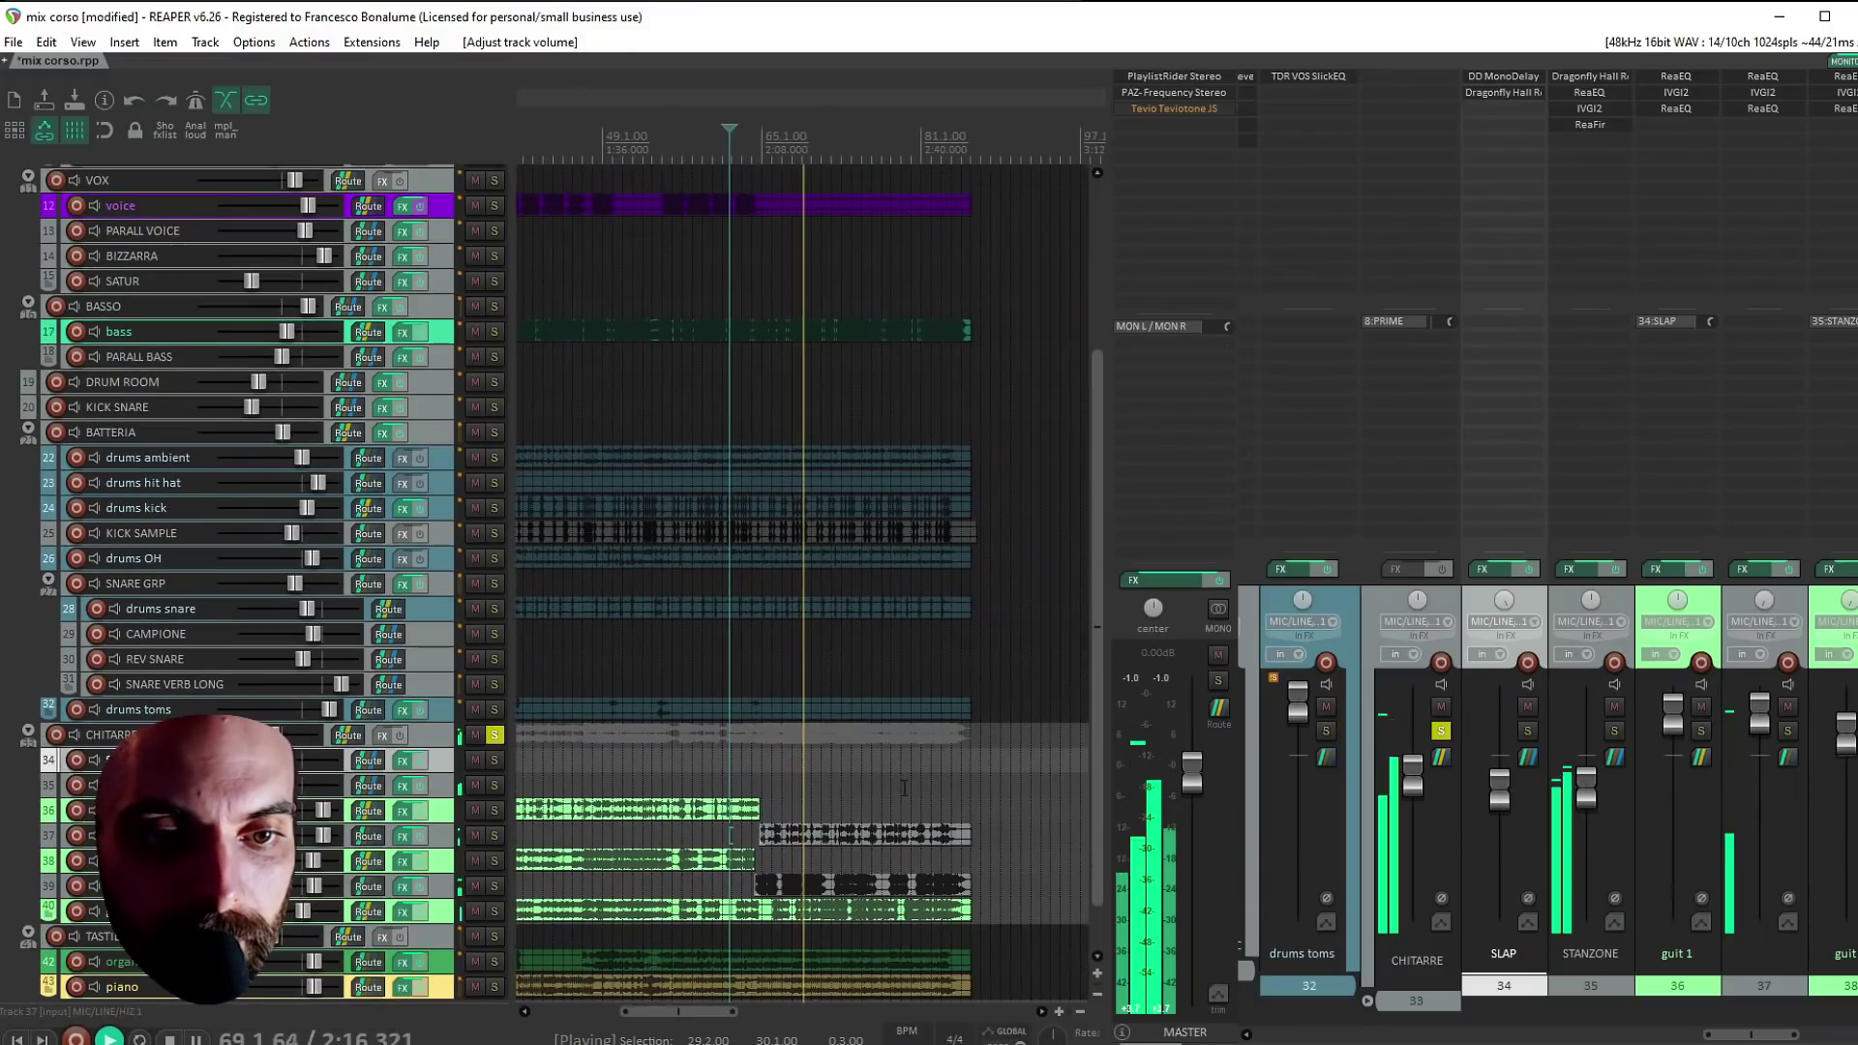
click(495, 735)
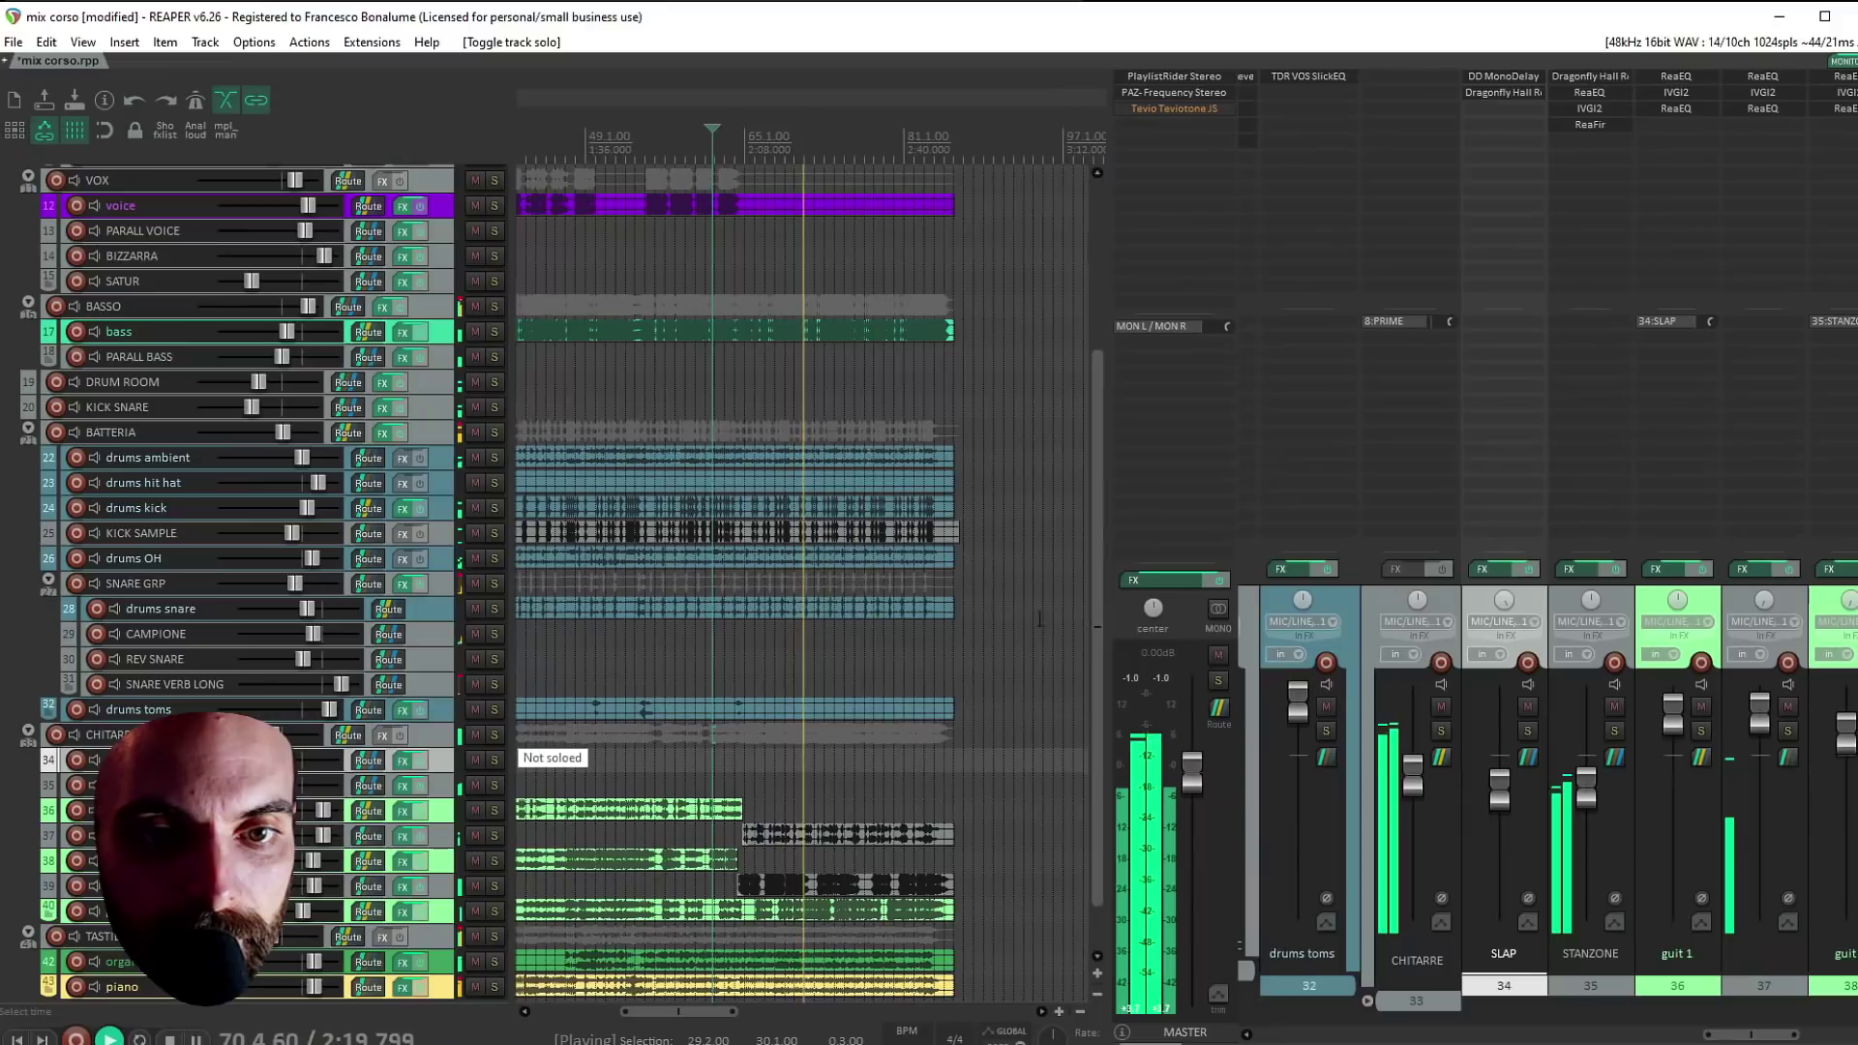
Solo ORIGINALE briefly to compare the section after bar 71 with the mix
drag(1095, 588, 1094, 265)
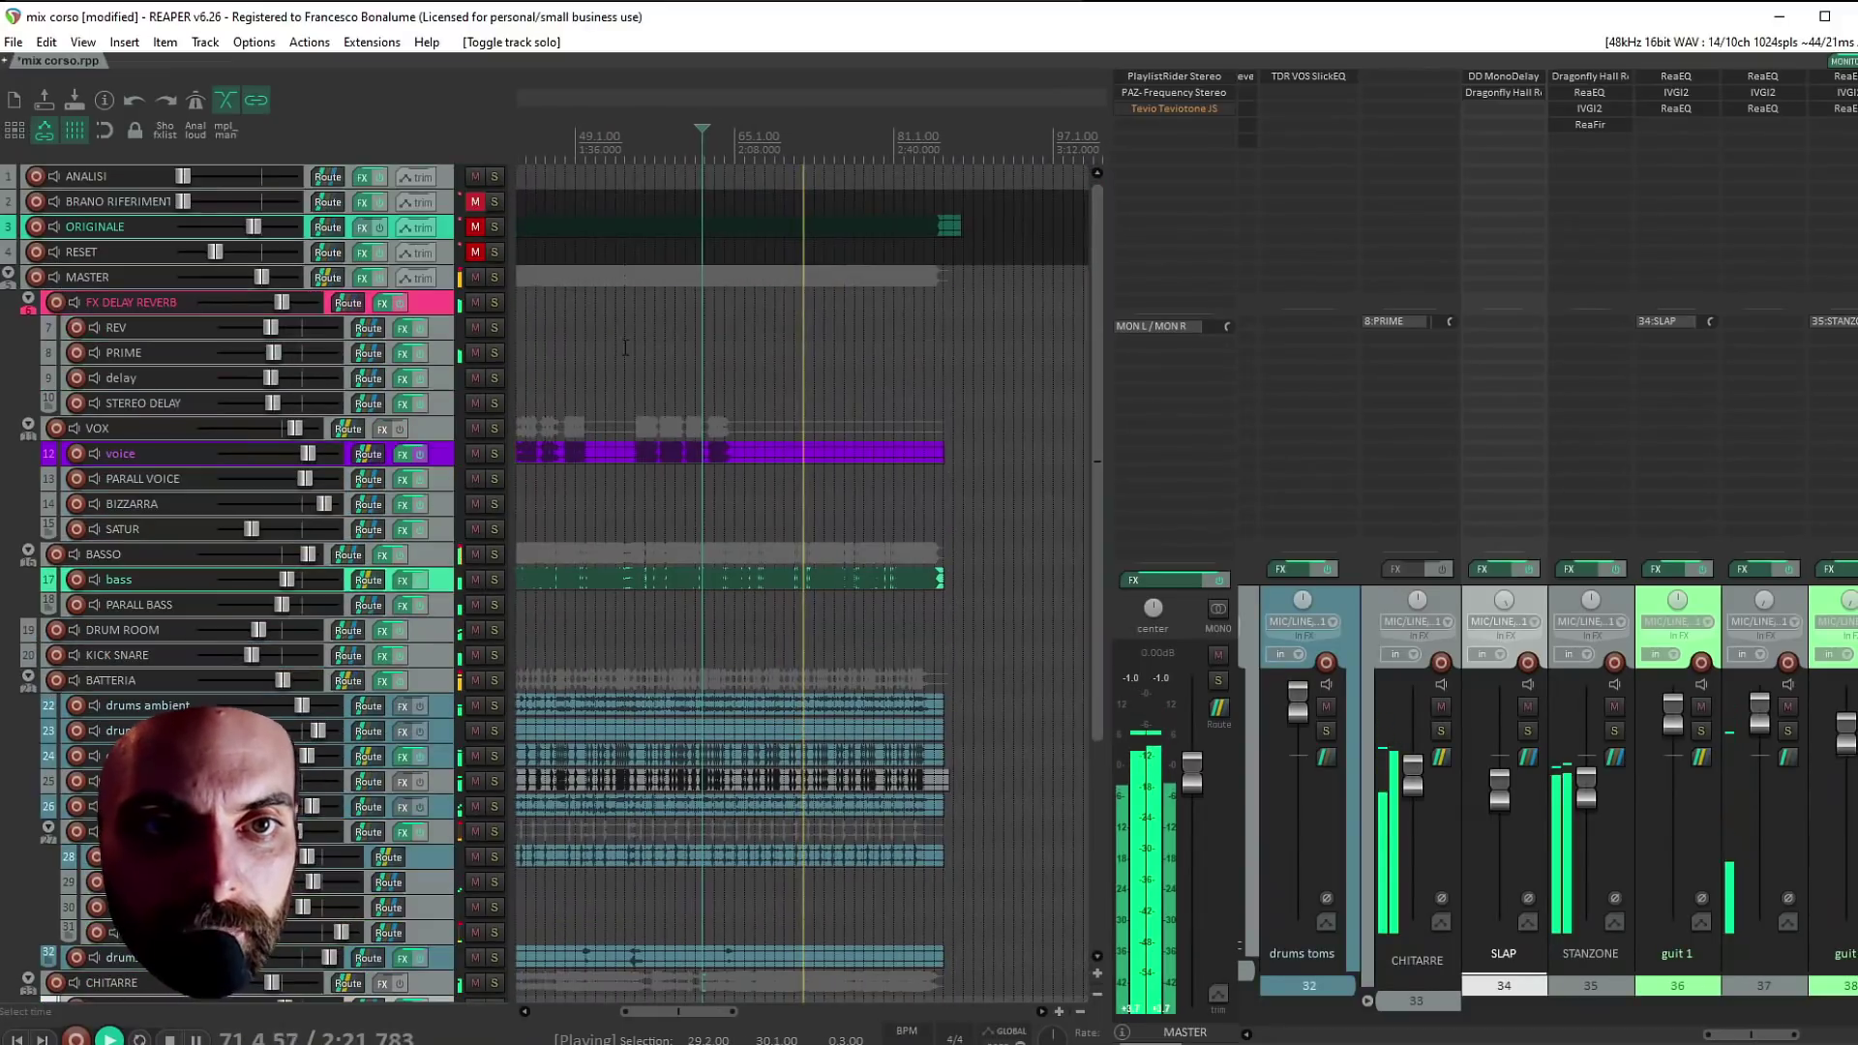
click(495, 227)
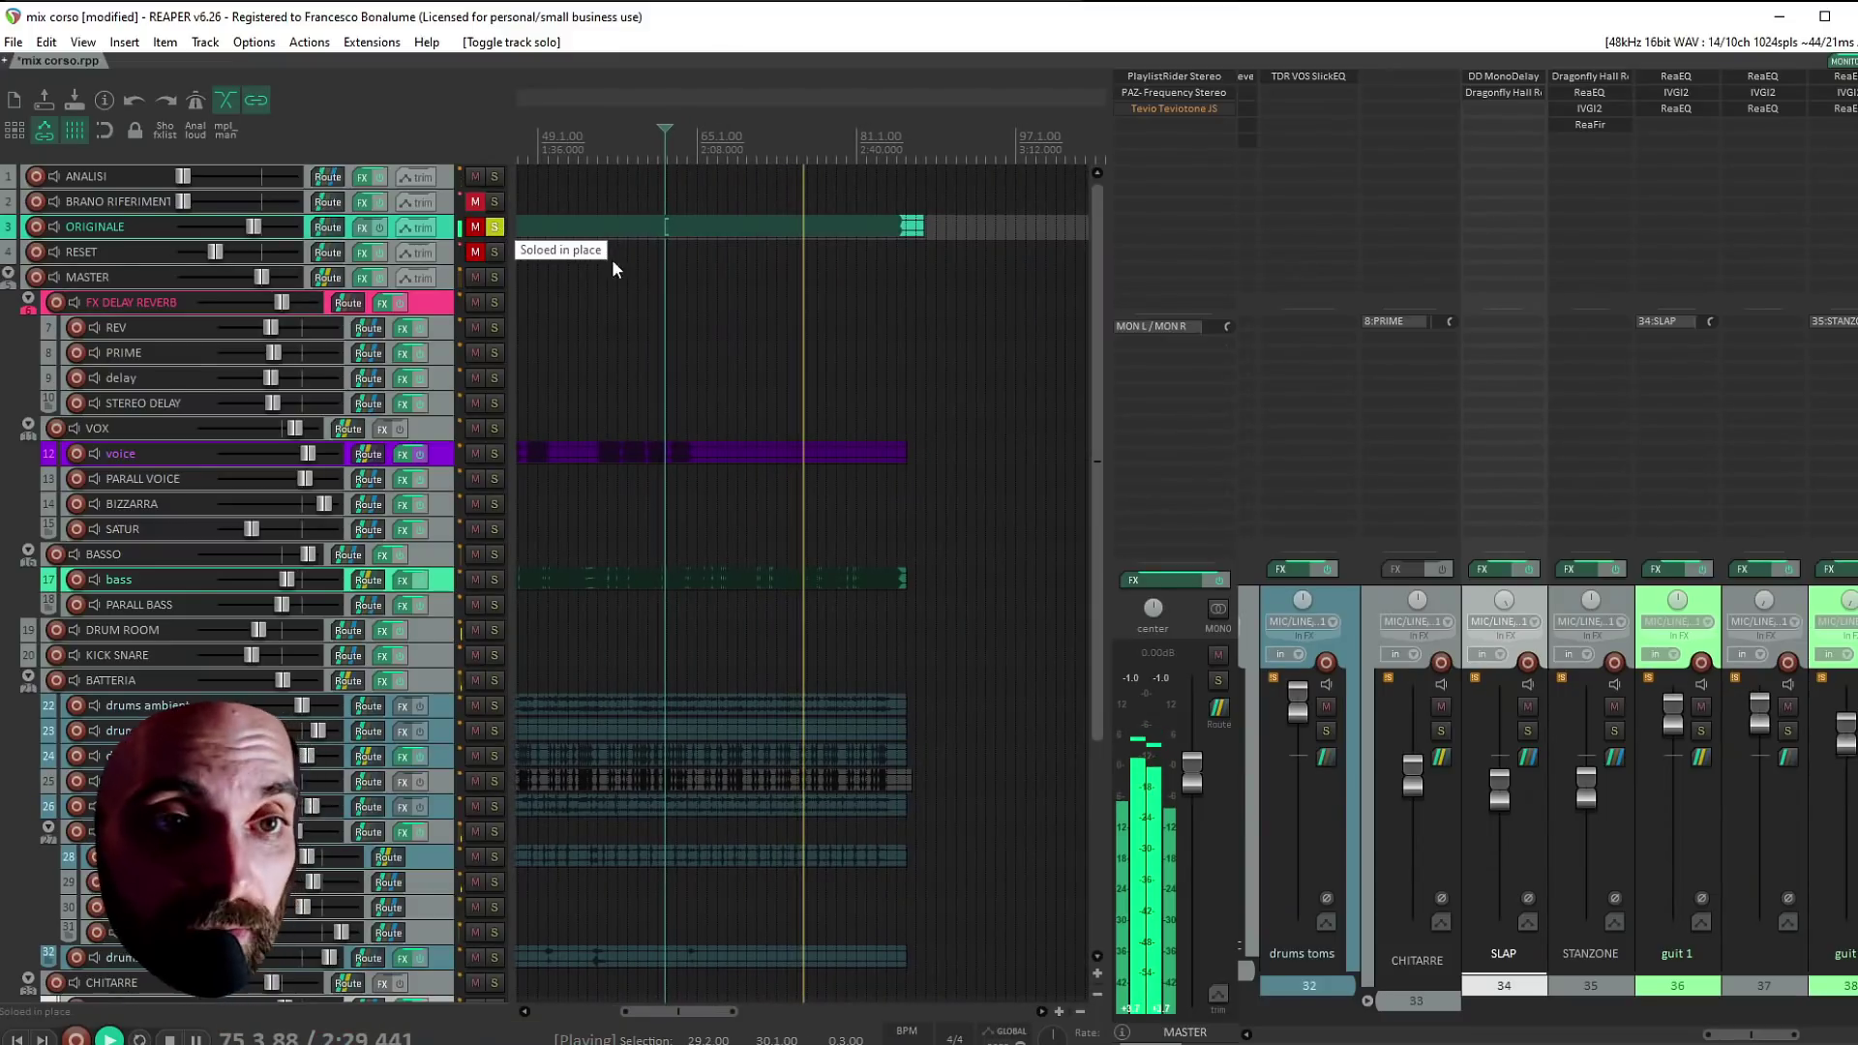
click(494, 226)
Replay the song from the start, alternating between soloed ORIGINALE and the full mix to compare them
key(Home)
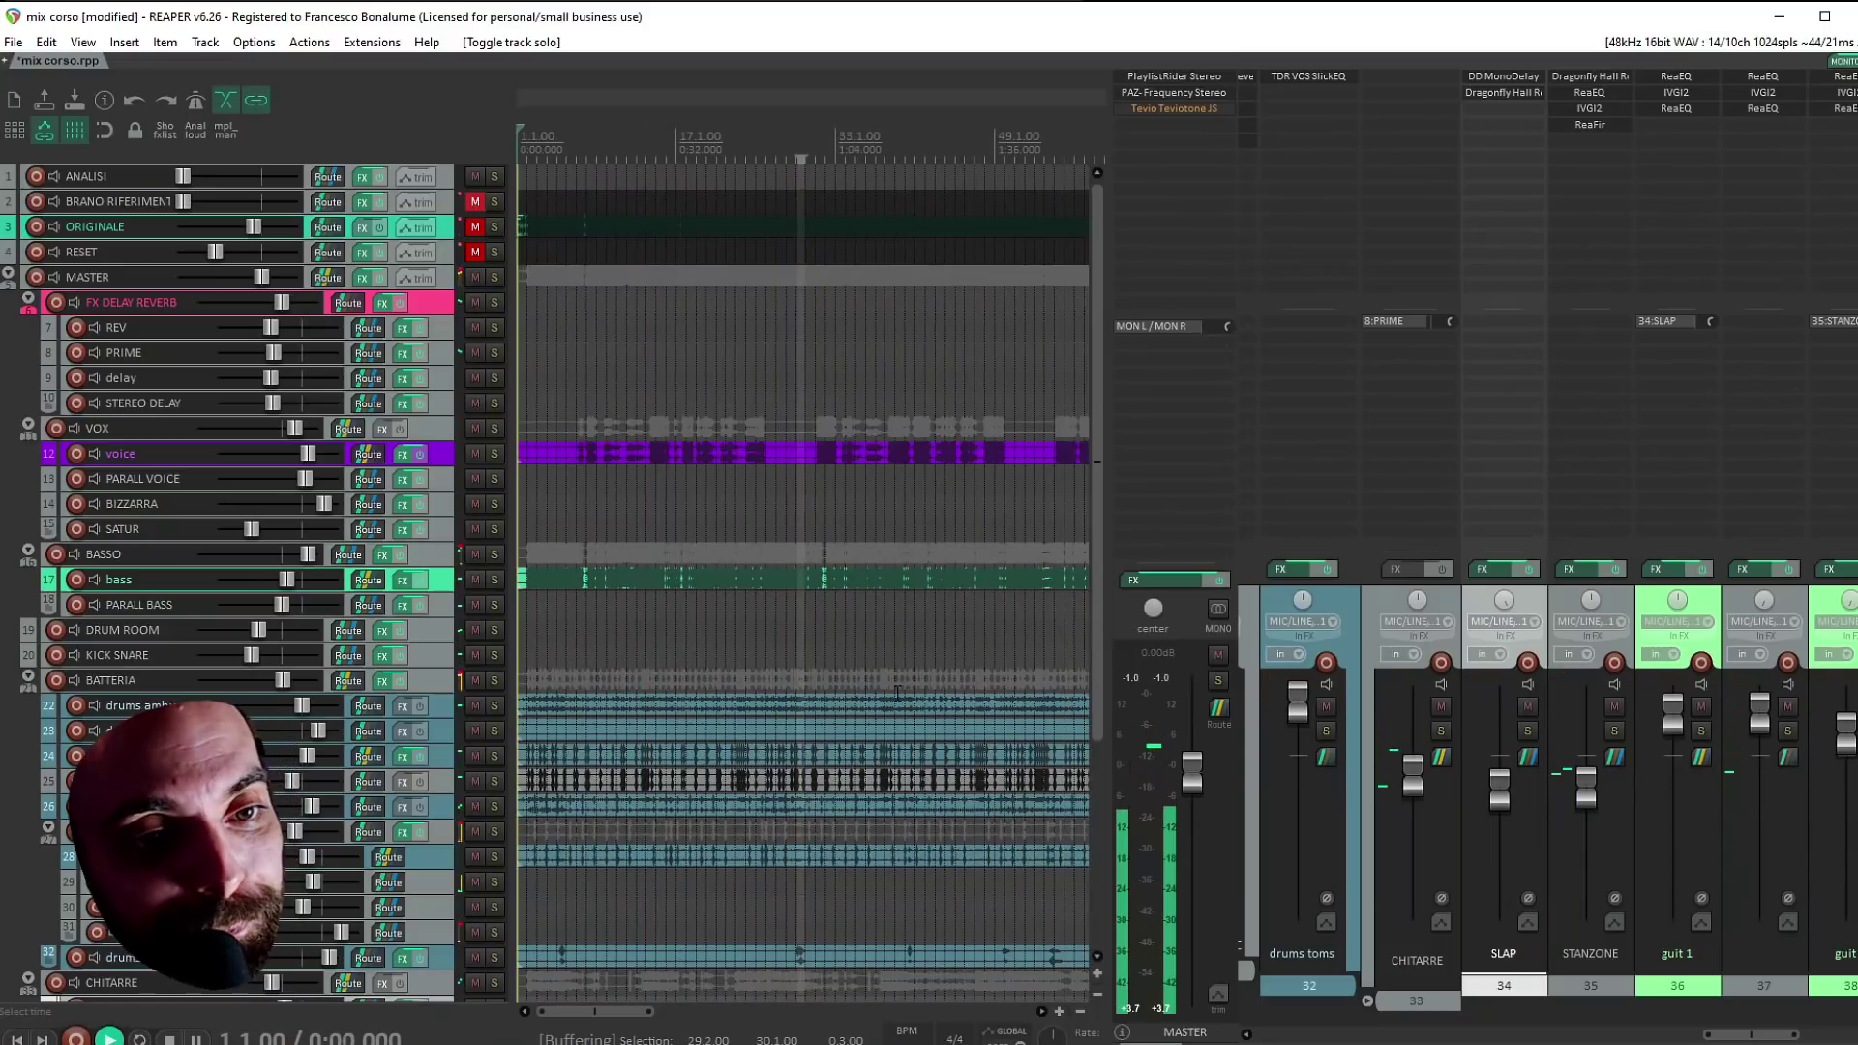
scroll(877, 646, up, 8)
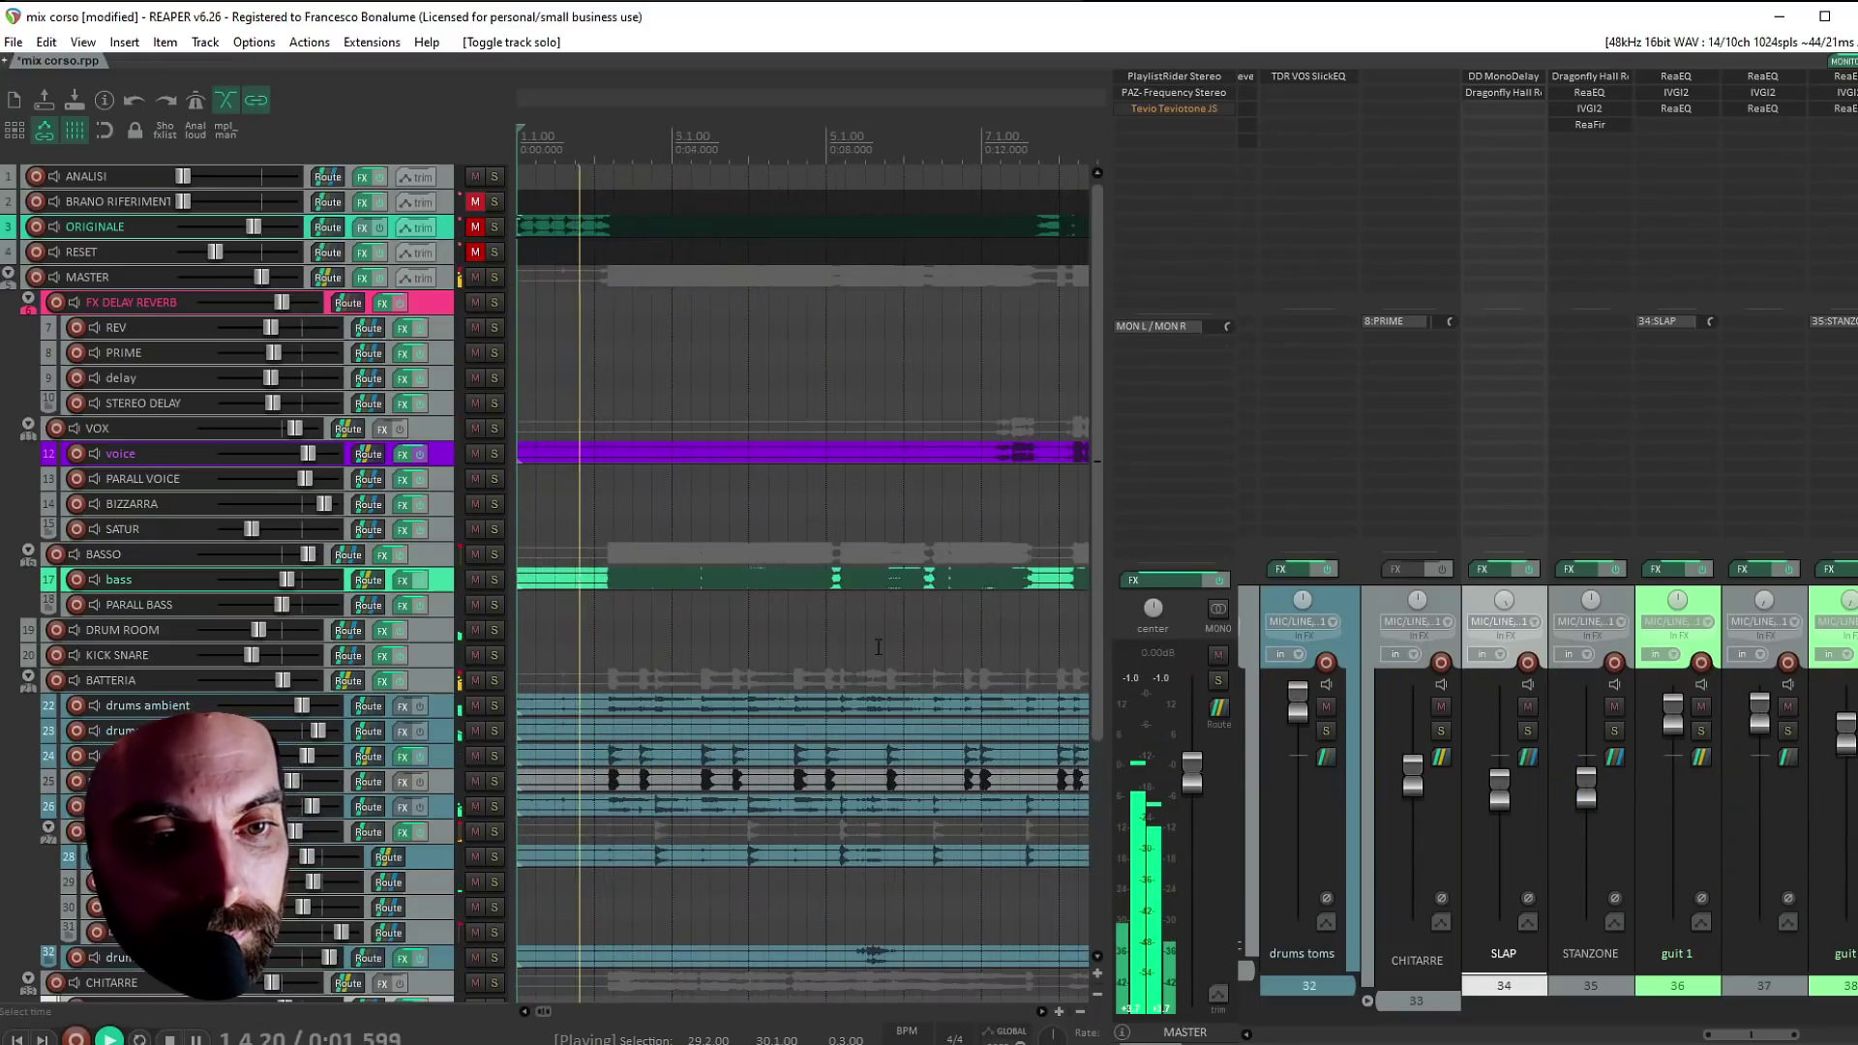
scroll(701, 582, down, 5)
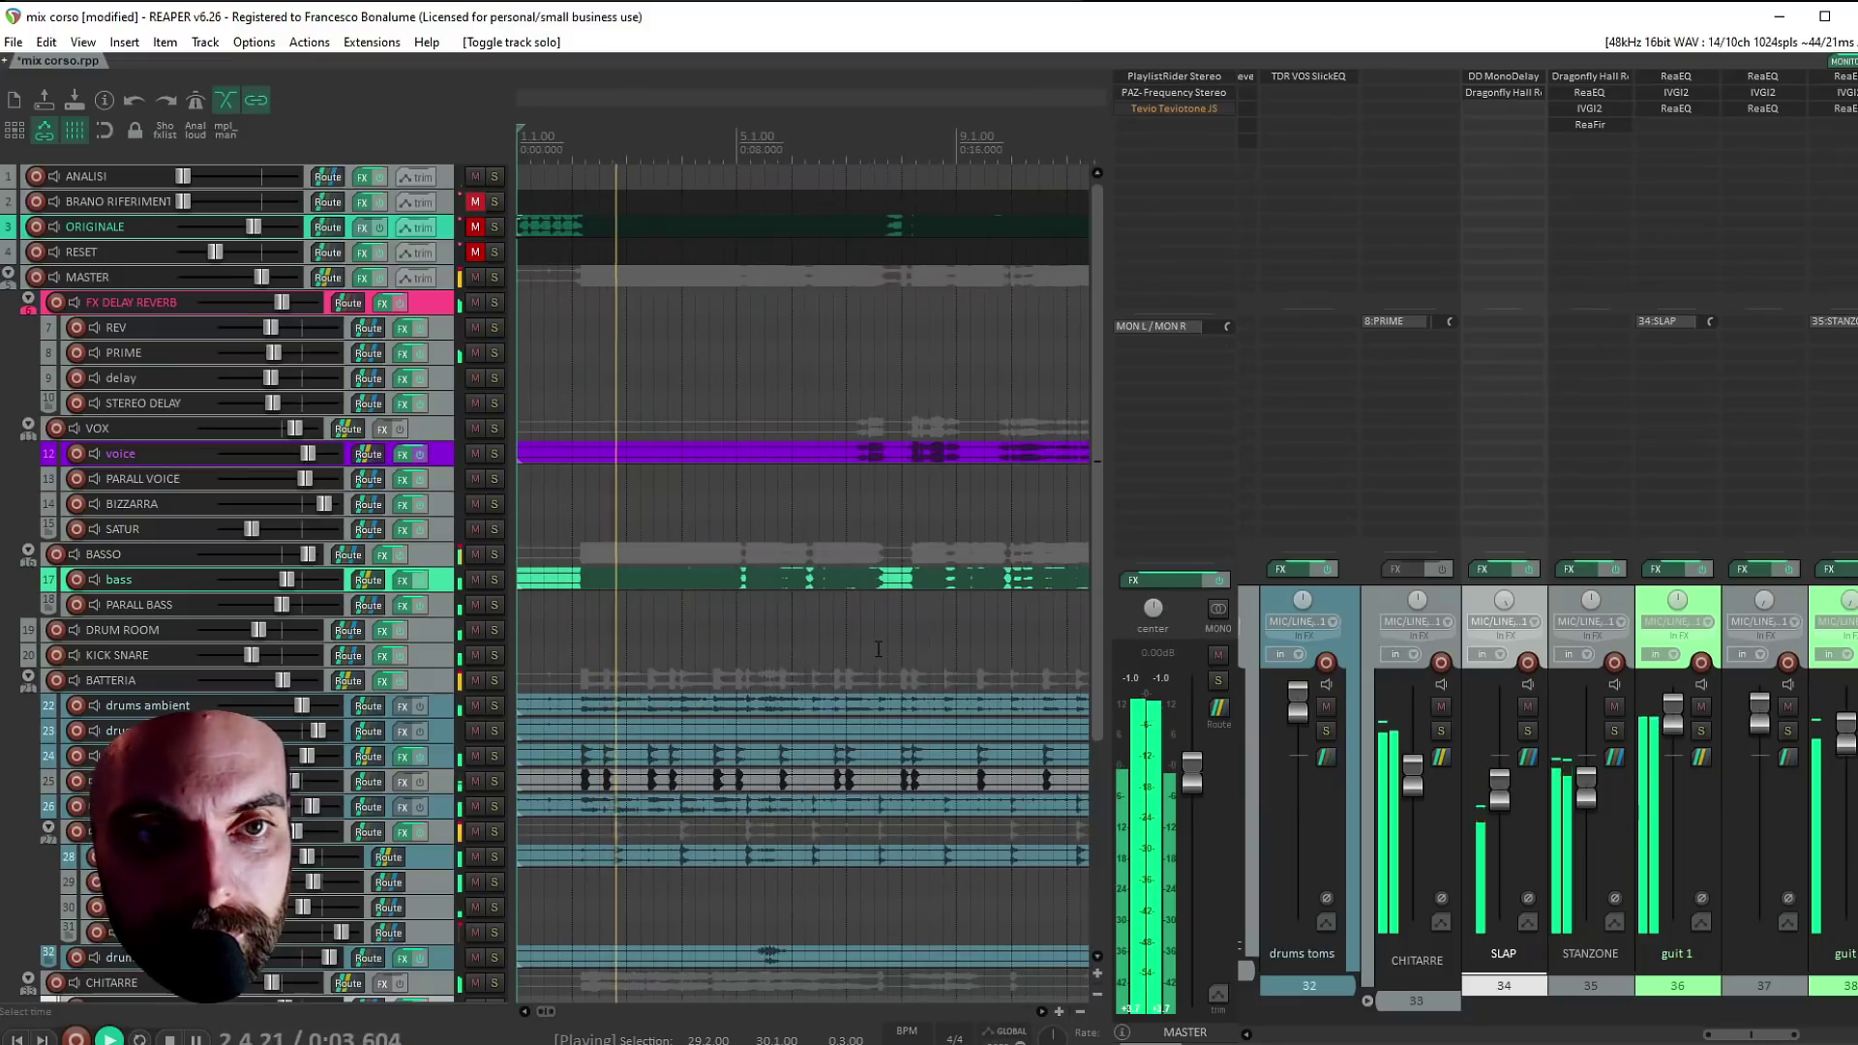
click(494, 227)
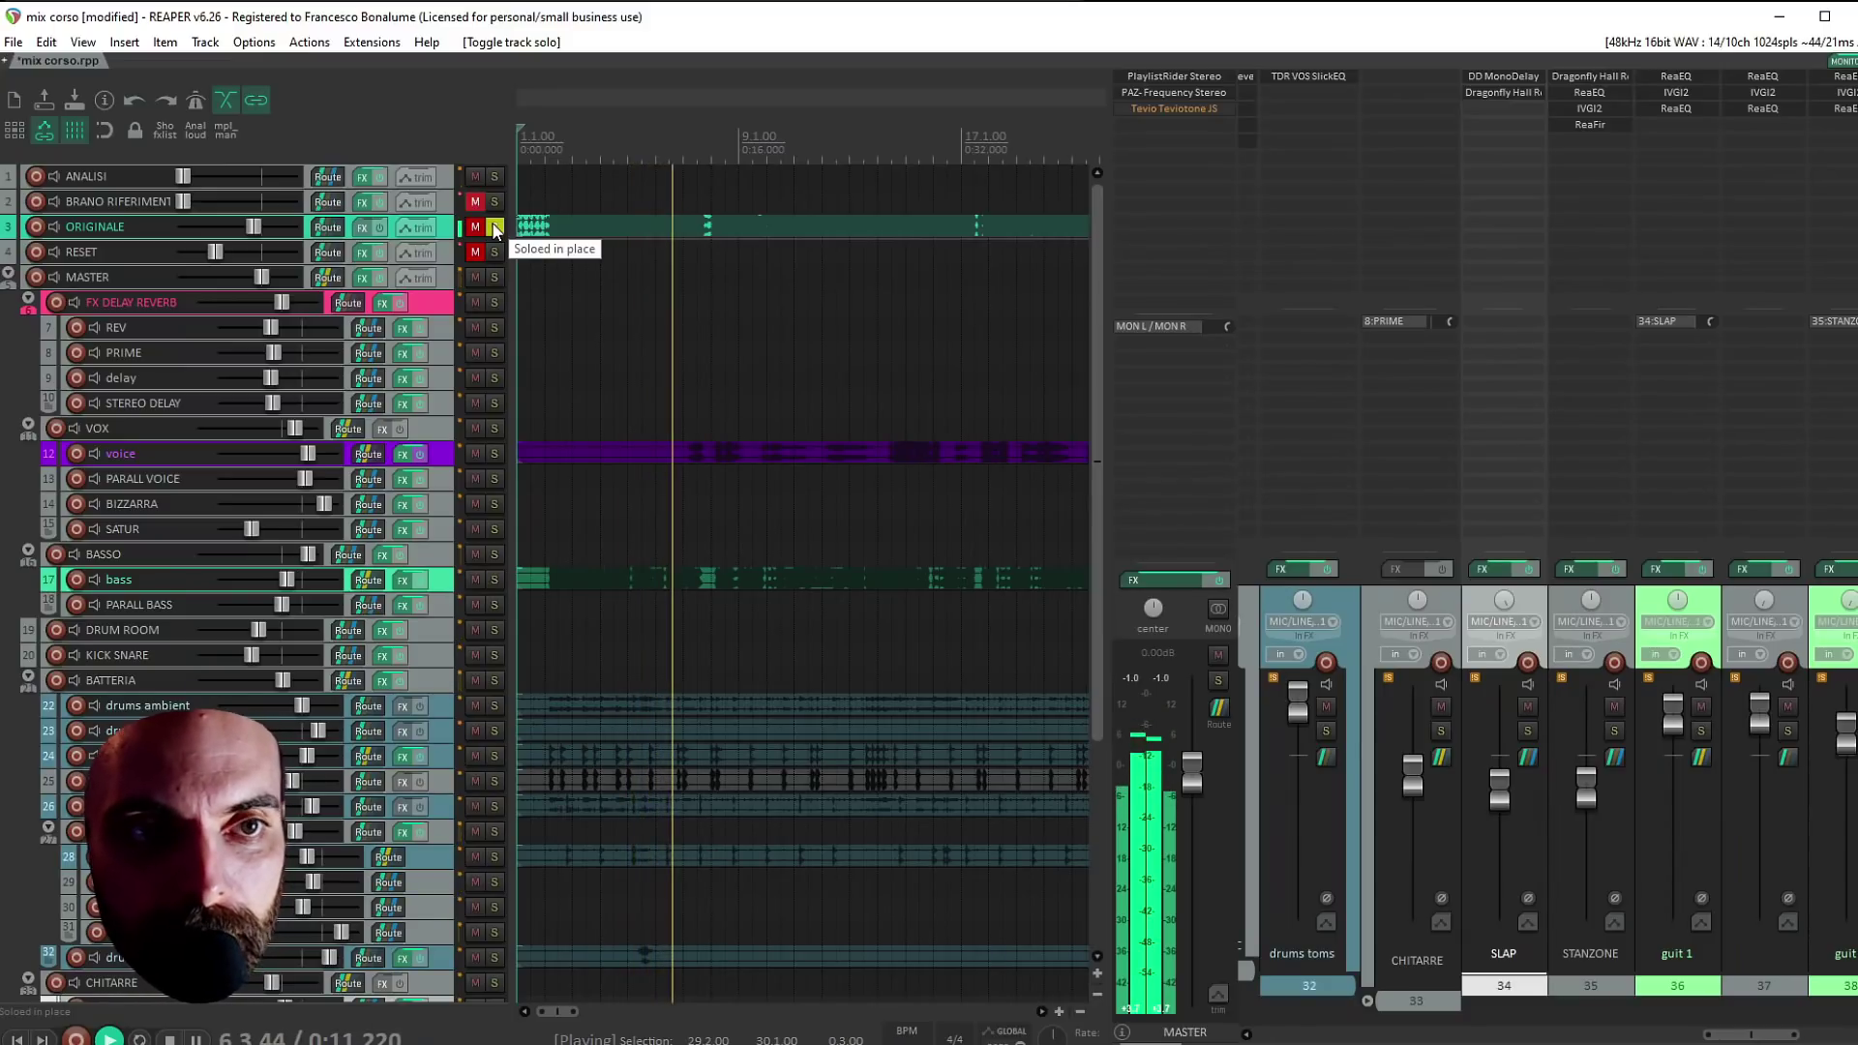
click(494, 227)
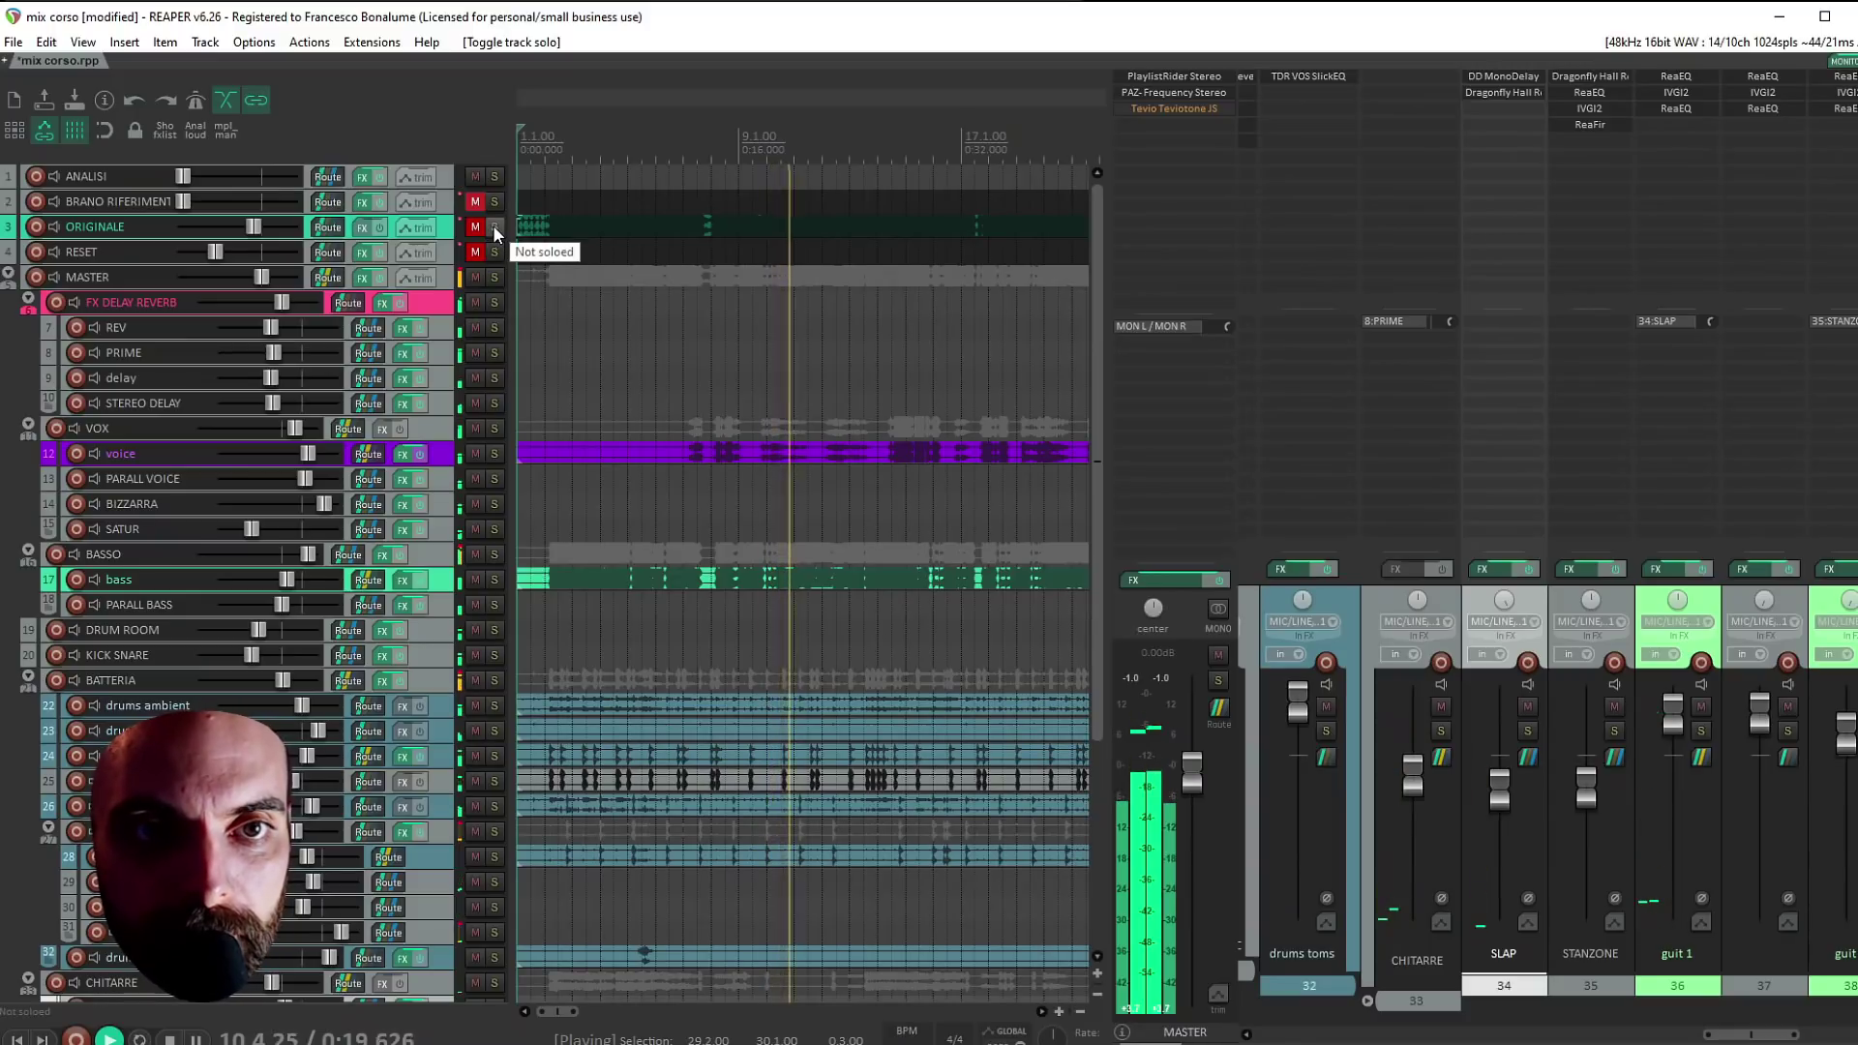
click(494, 227)
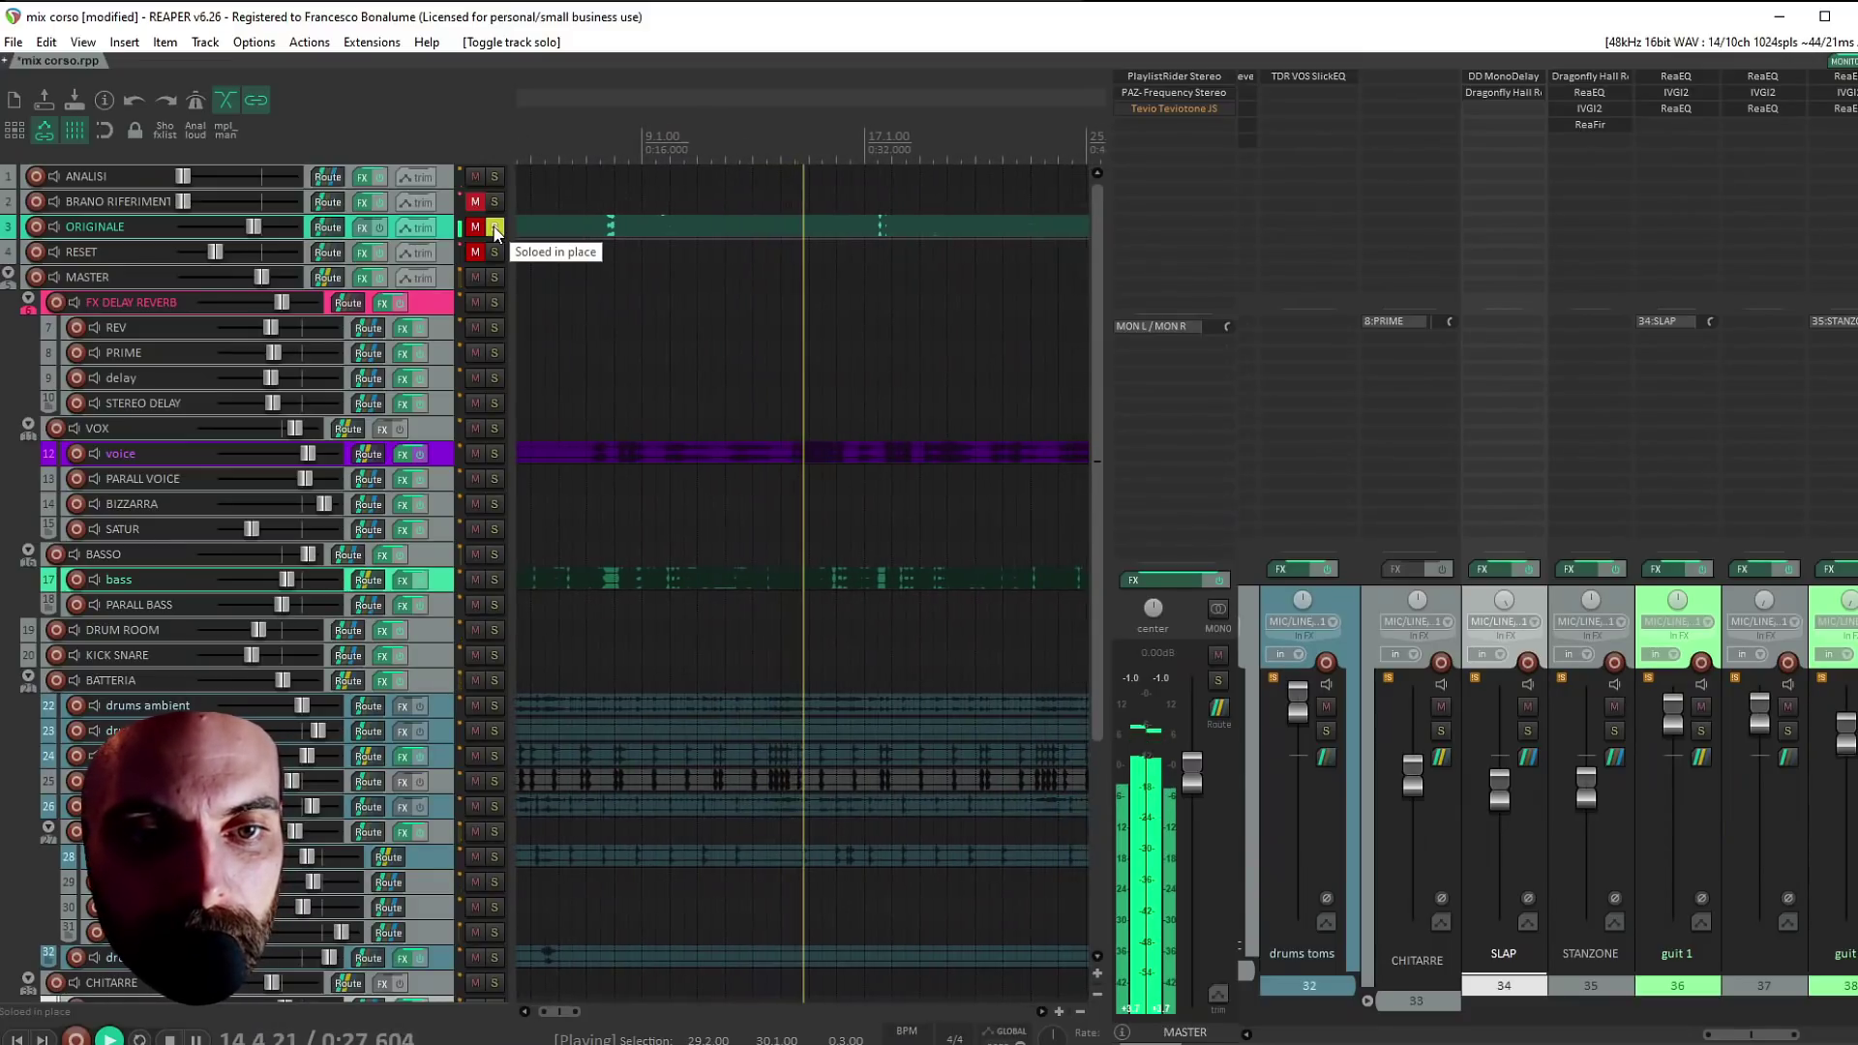
click(494, 227)
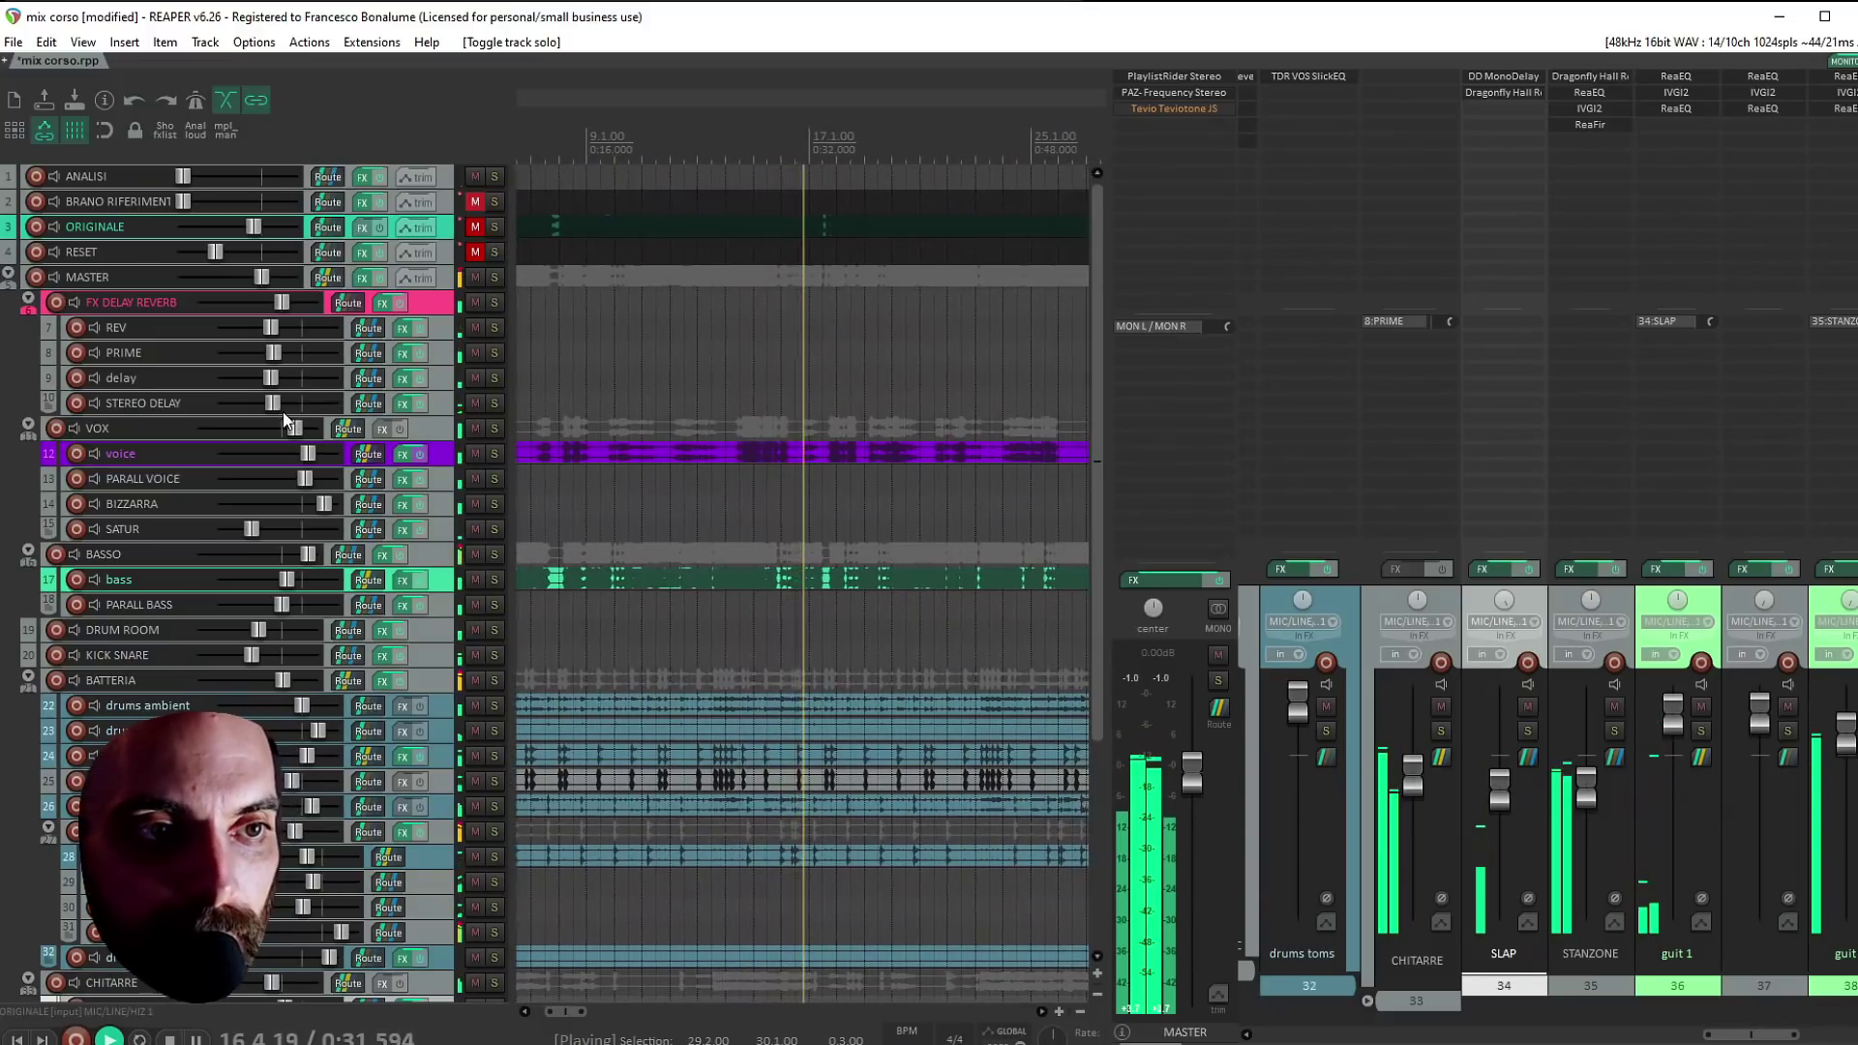
Raise the VOX folder's volume slightly to about +6.62 dB
mouse_move(308, 453)
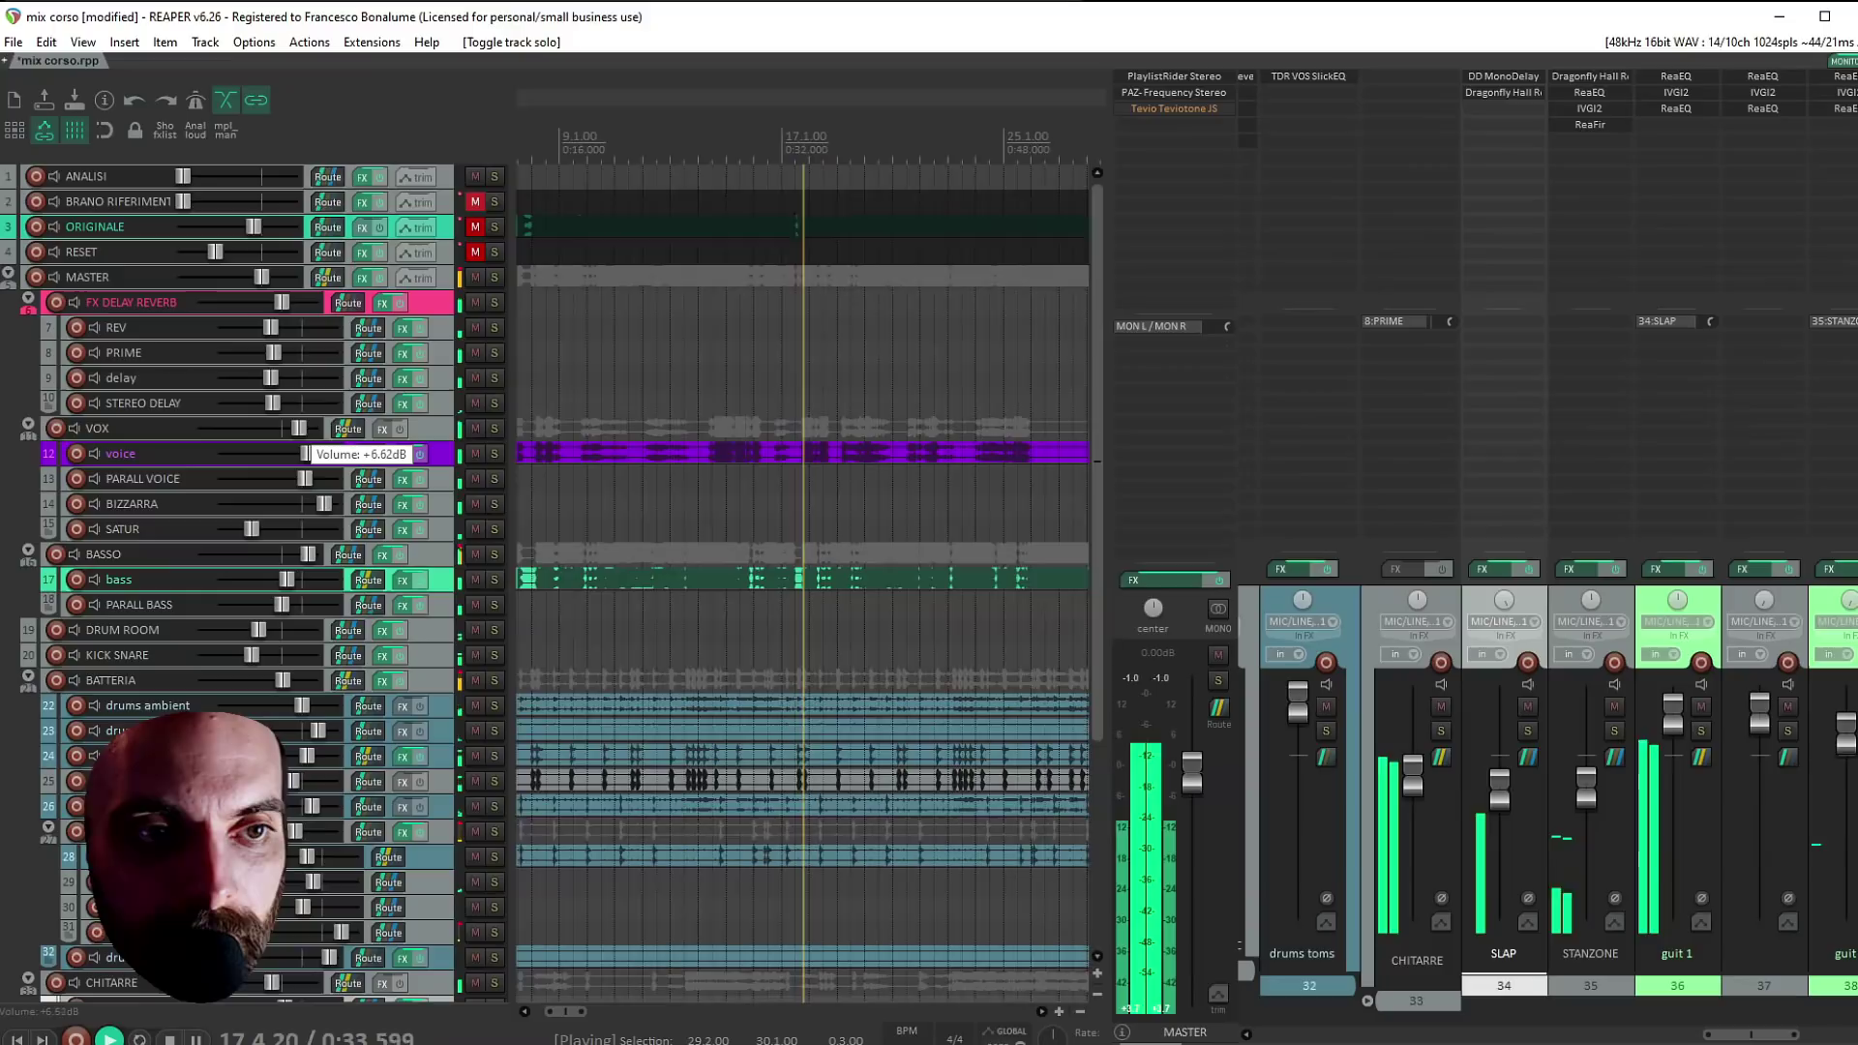
drag(298, 428, 299, 428)
scroll(542, 435, down, 3)
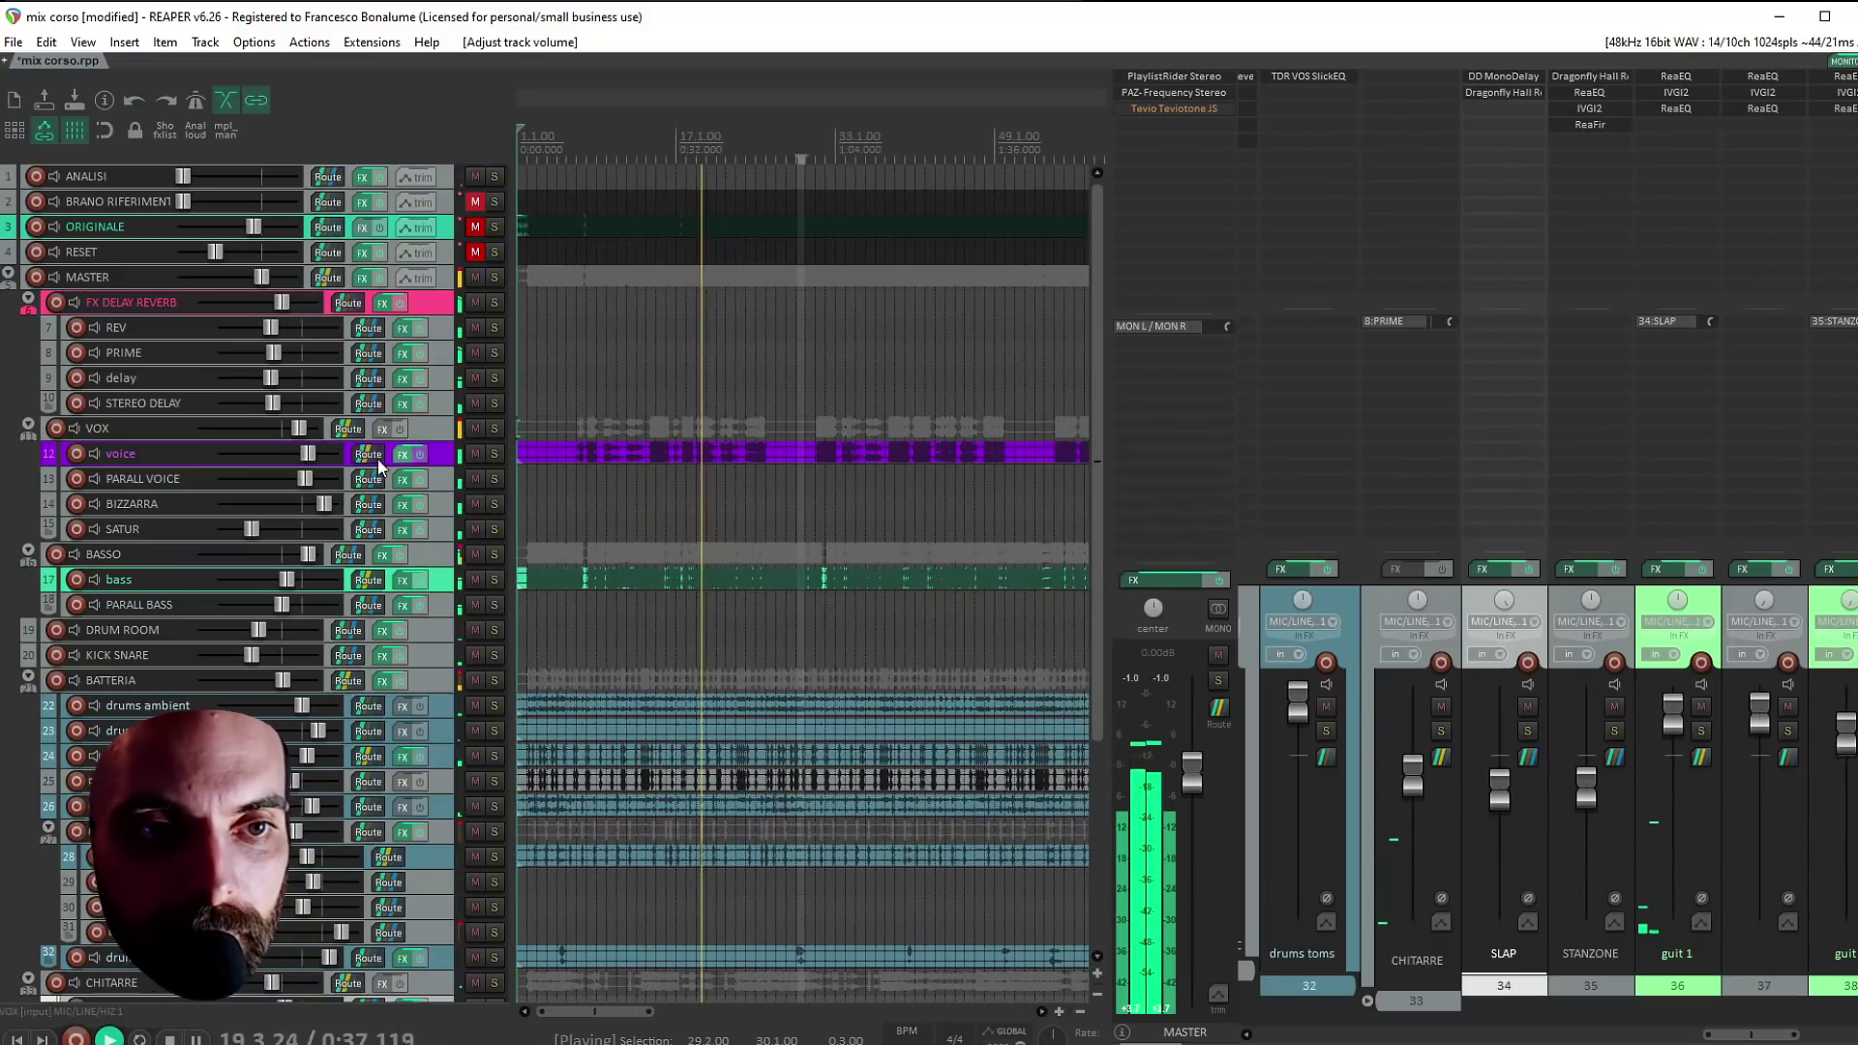
Audition VOX in solo, solo FX DELAY REVERB exclusively and add ReaEQ (Cockos) after its ReaFir
click(498, 425)
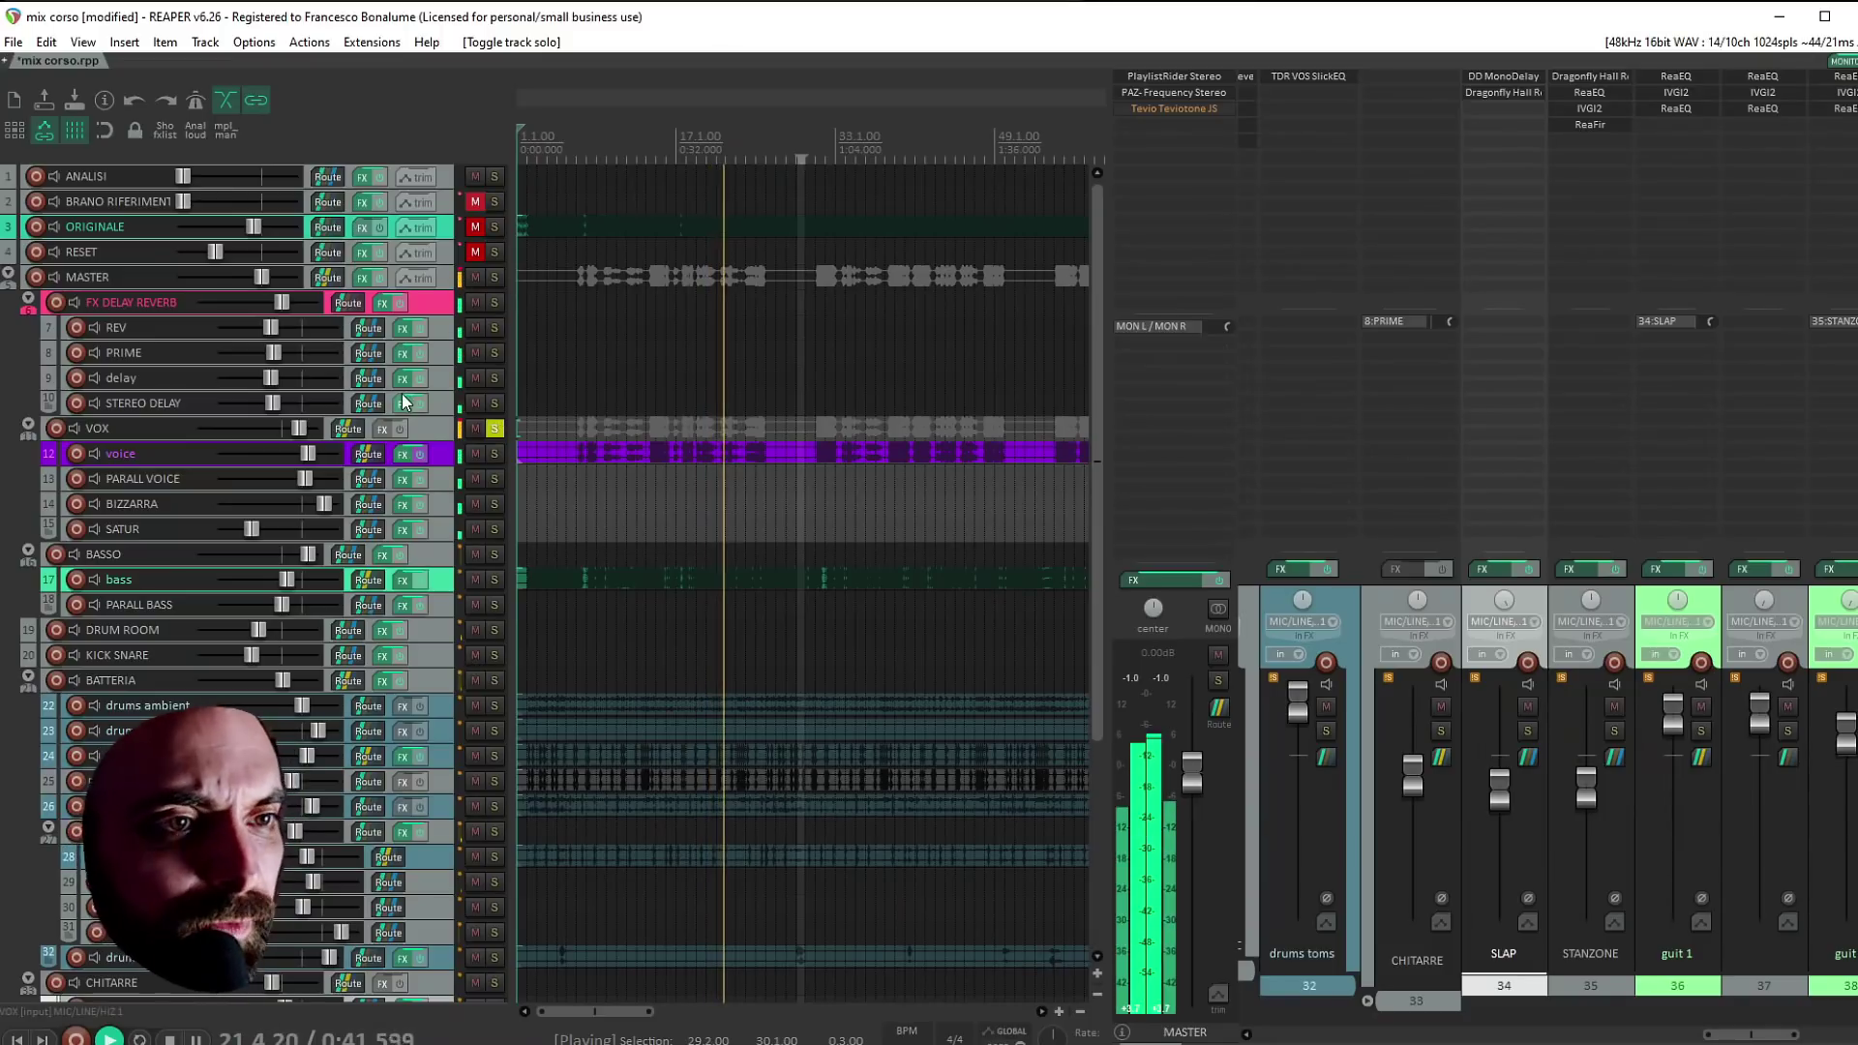
ctrl+click(494, 304)
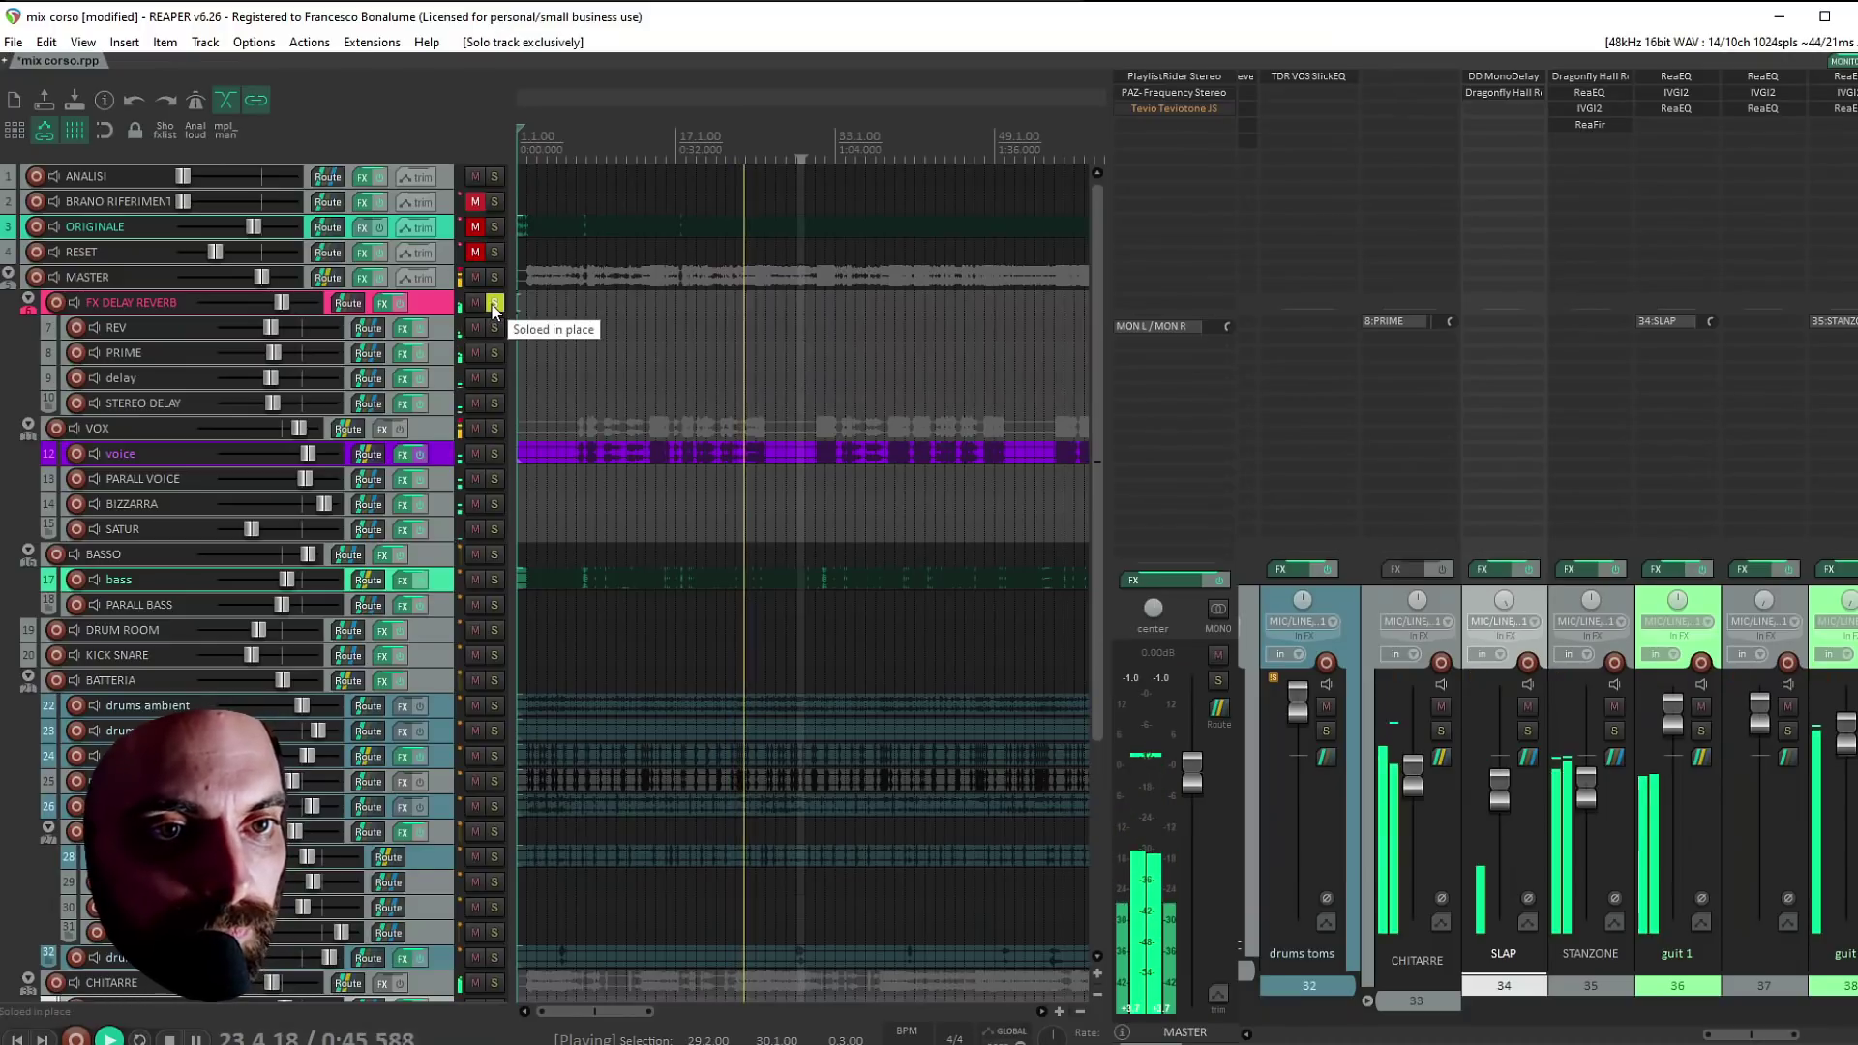
click(121, 306)
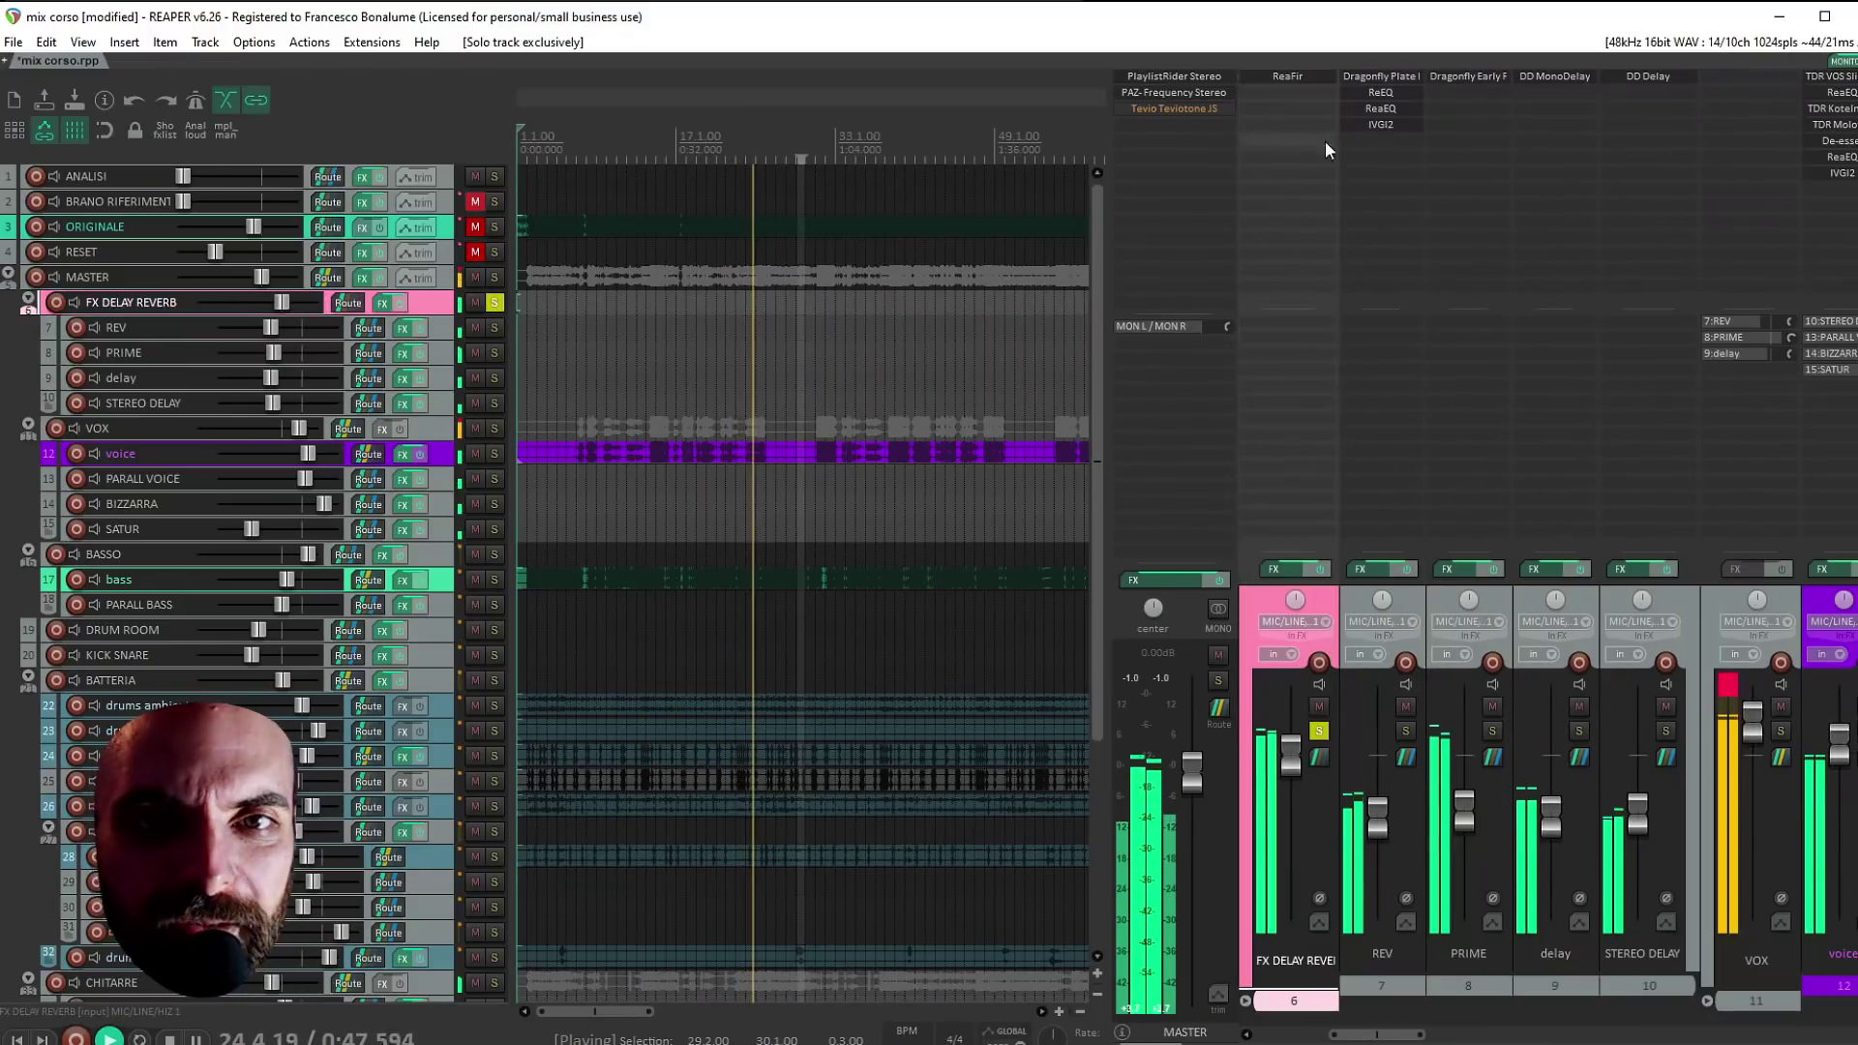
double_click(1308, 89)
text(reaeq)
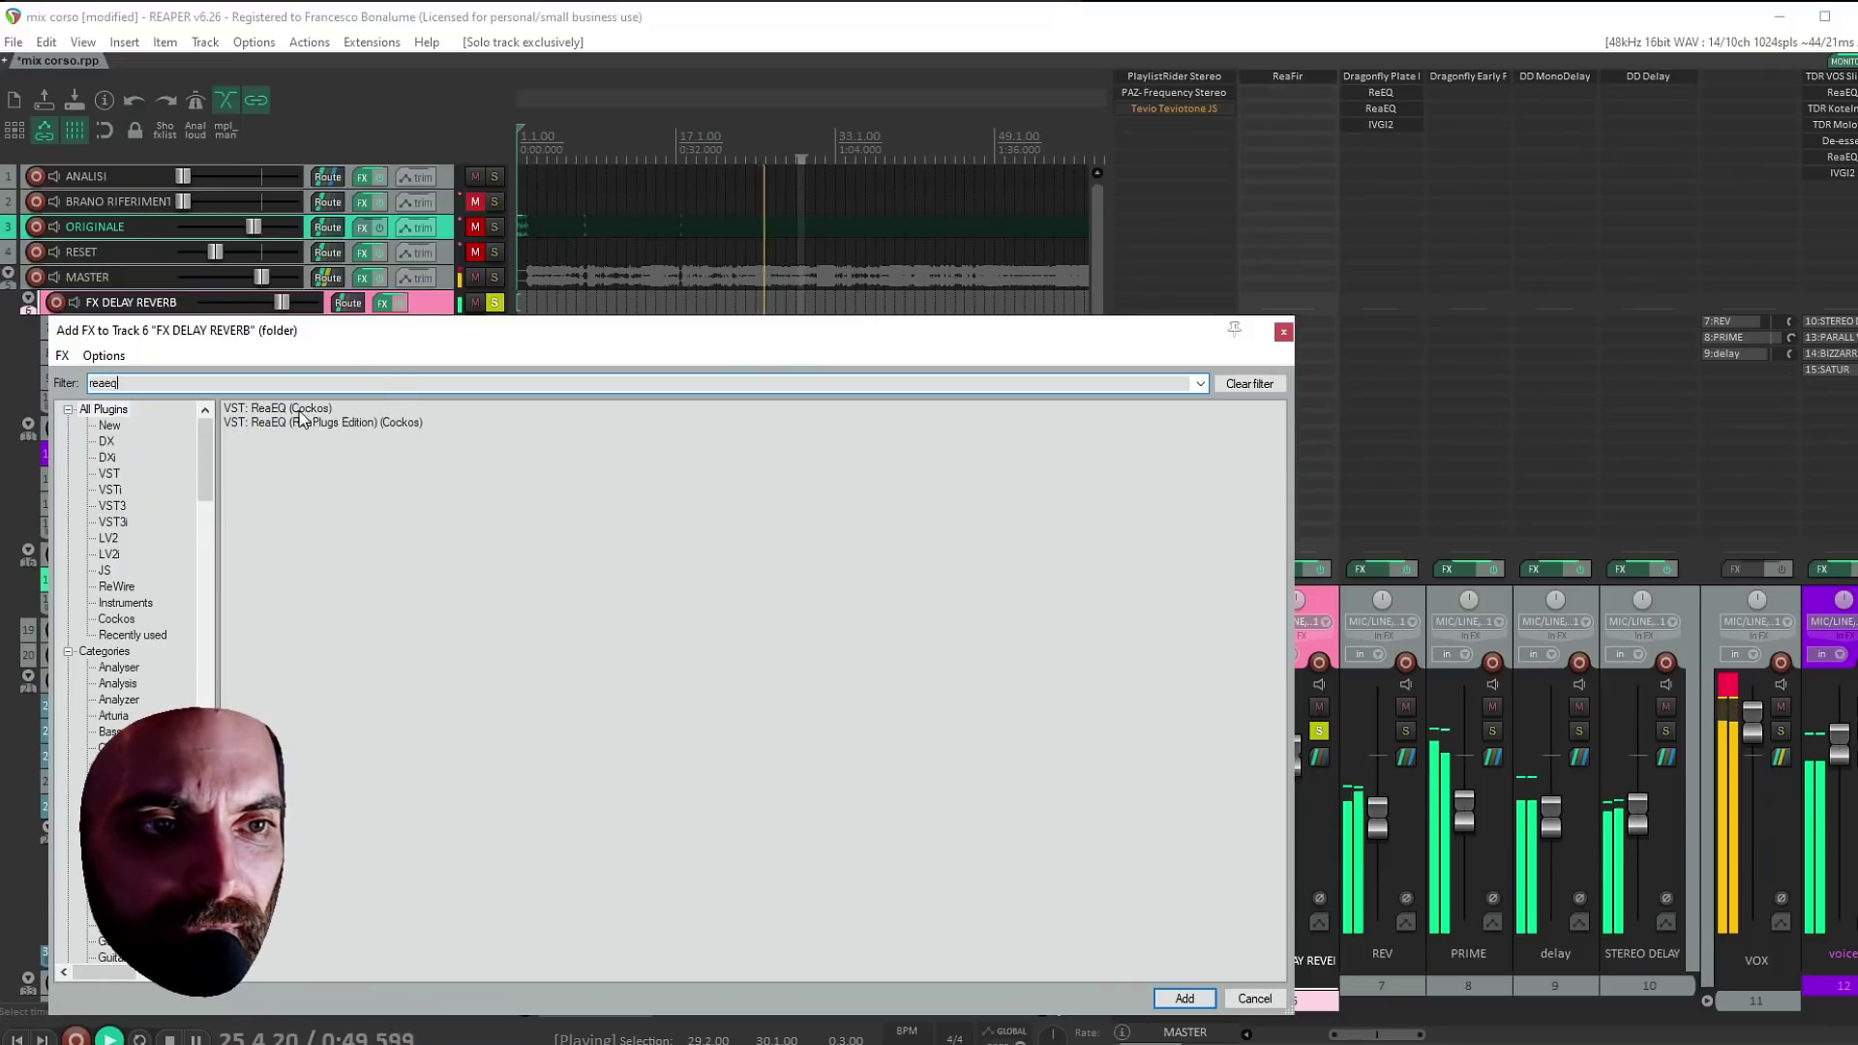
key(Return)
Set band 2 of the new ReaEQ to -4.0 dB at about 400 Hz, unsolo FX DELAY REVERB to judge the cut in the mix, and close the EQ
mouse_move(176, 198)
mouse_down()
mouse_move(201, 169)
mouse_move(199, 226)
mouse_up()
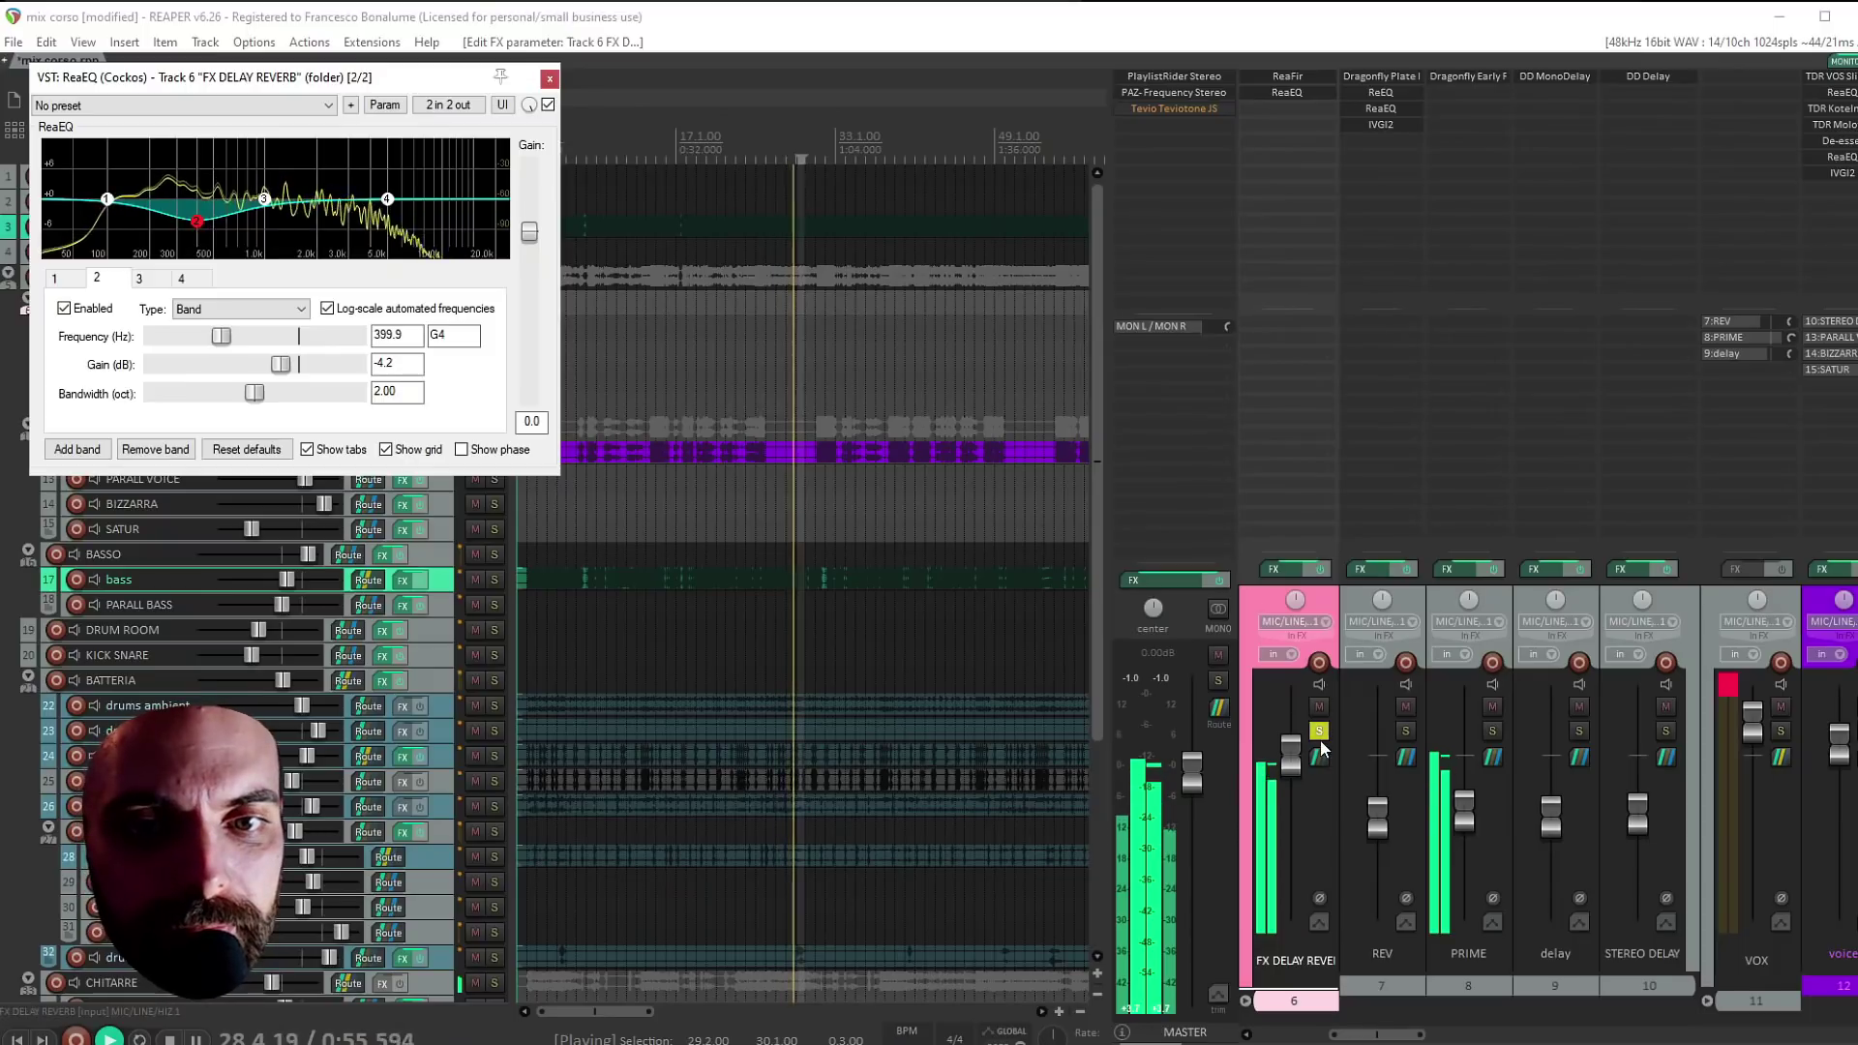
click(1317, 733)
click(1319, 742)
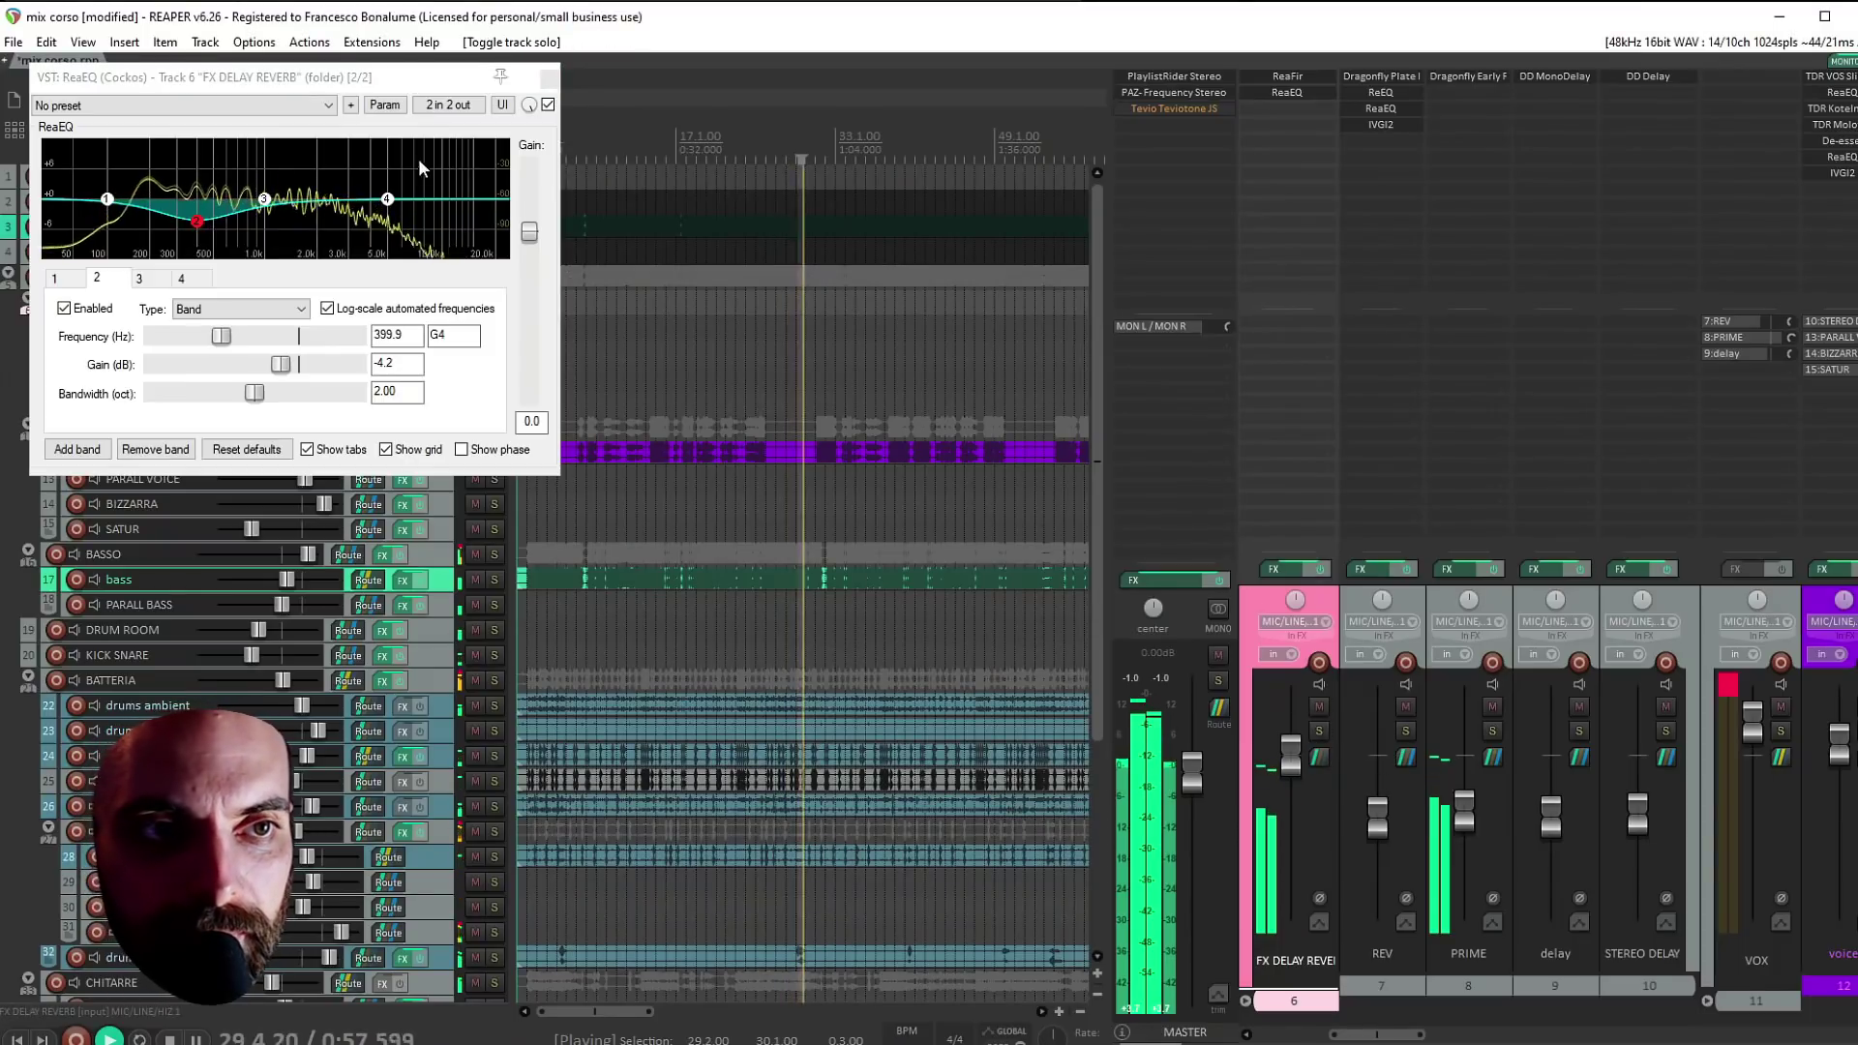
drag(212, 229, 211, 227)
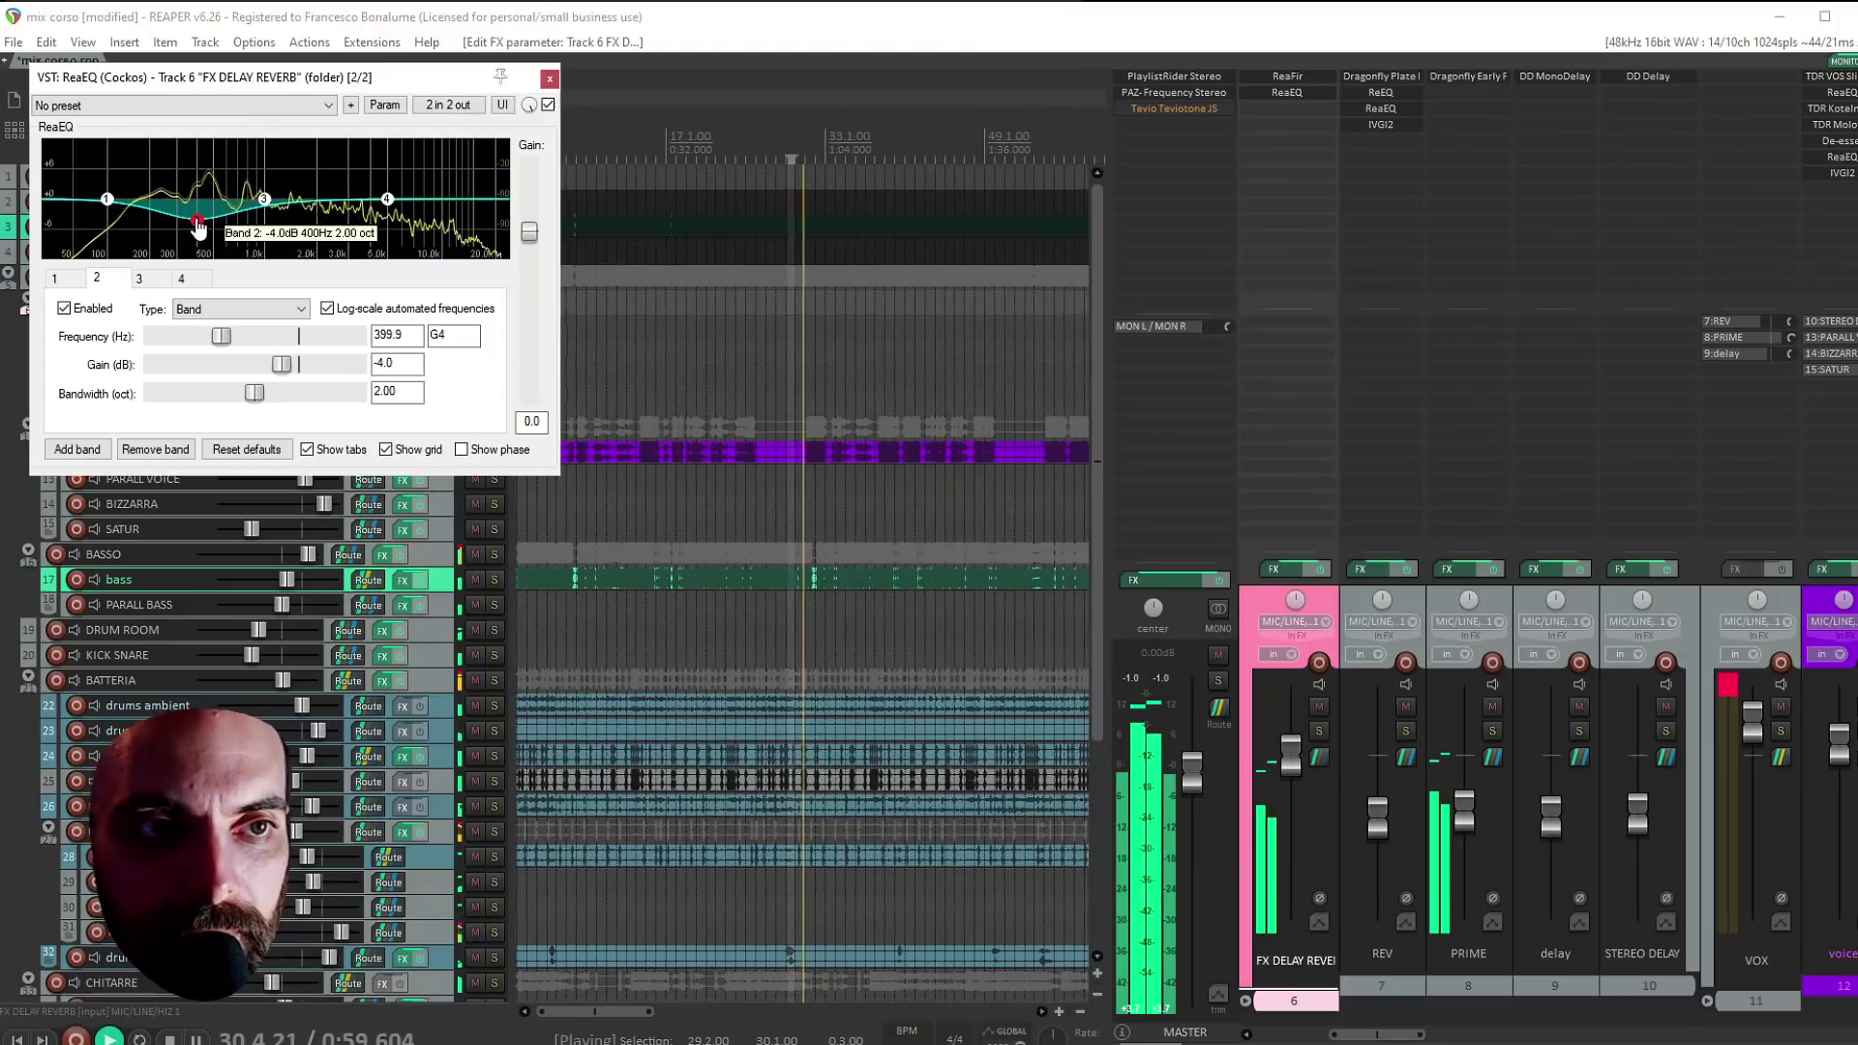
click(549, 78)
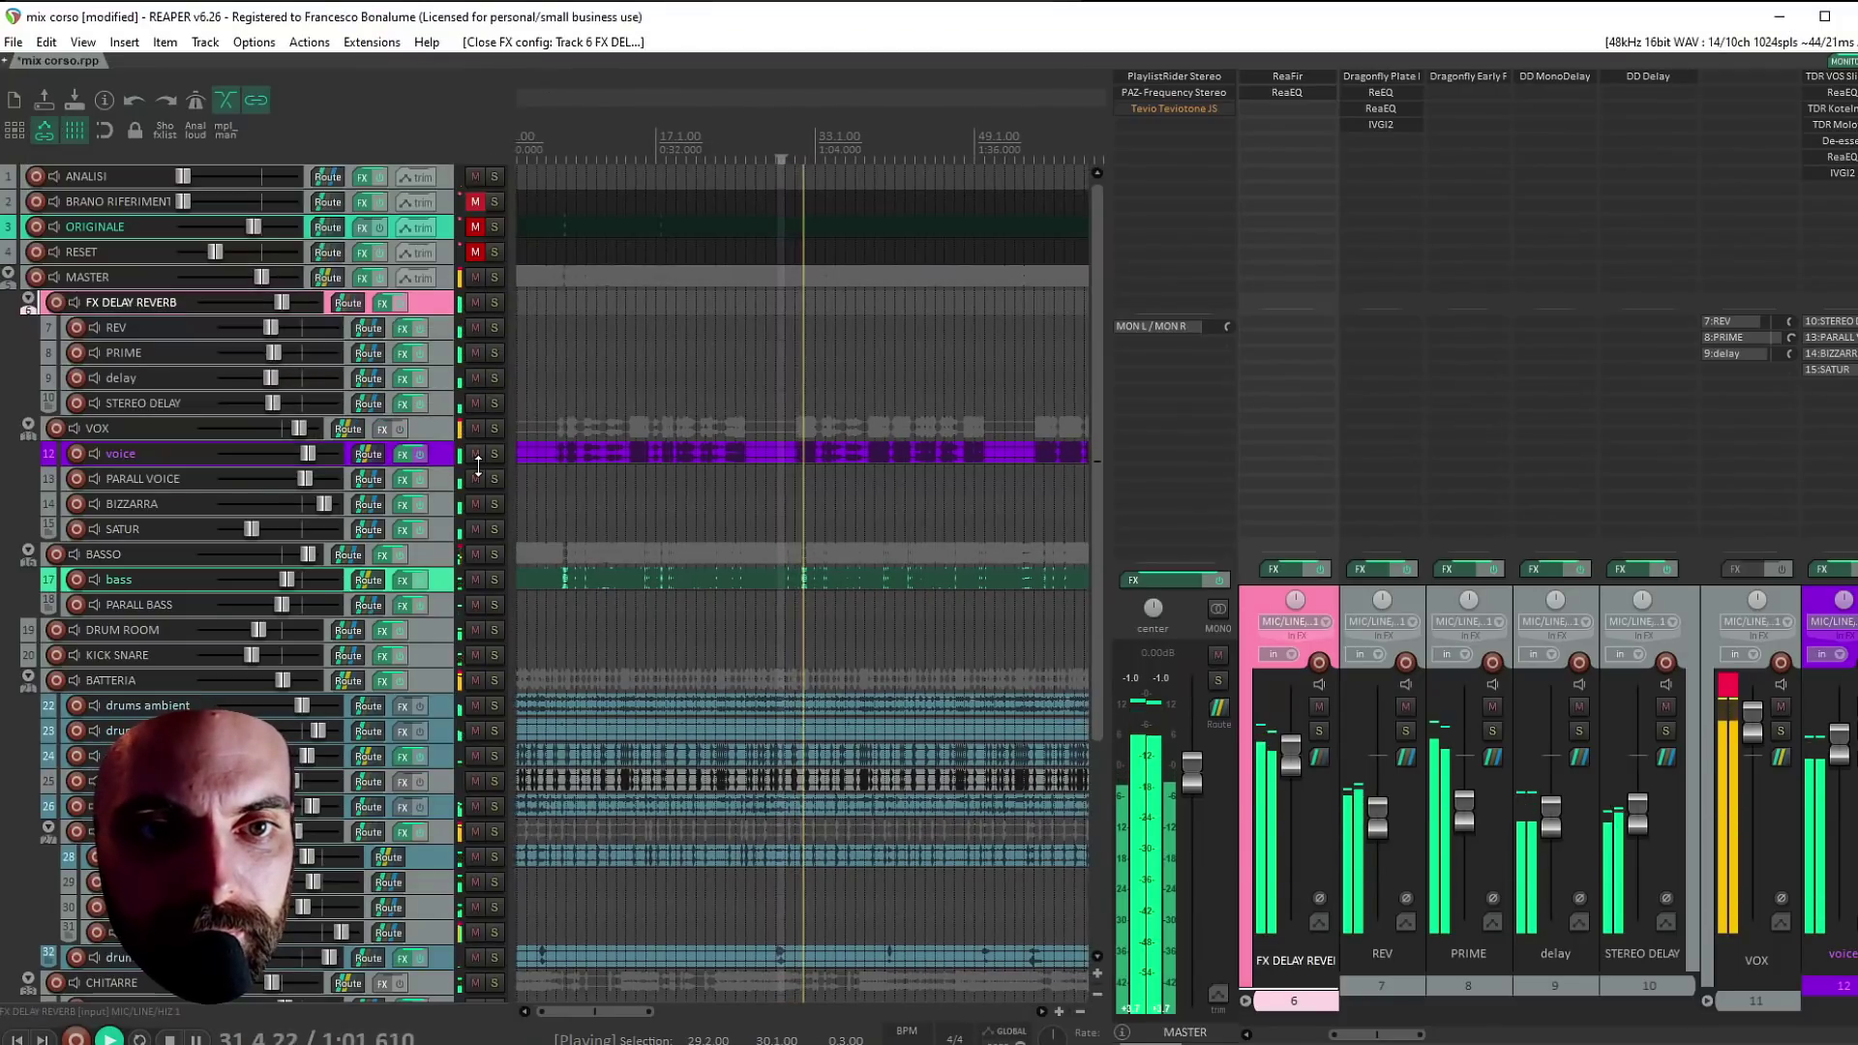
Check the mix against soloed ORIGINALE once more, save the project and stop playback
click(495, 226)
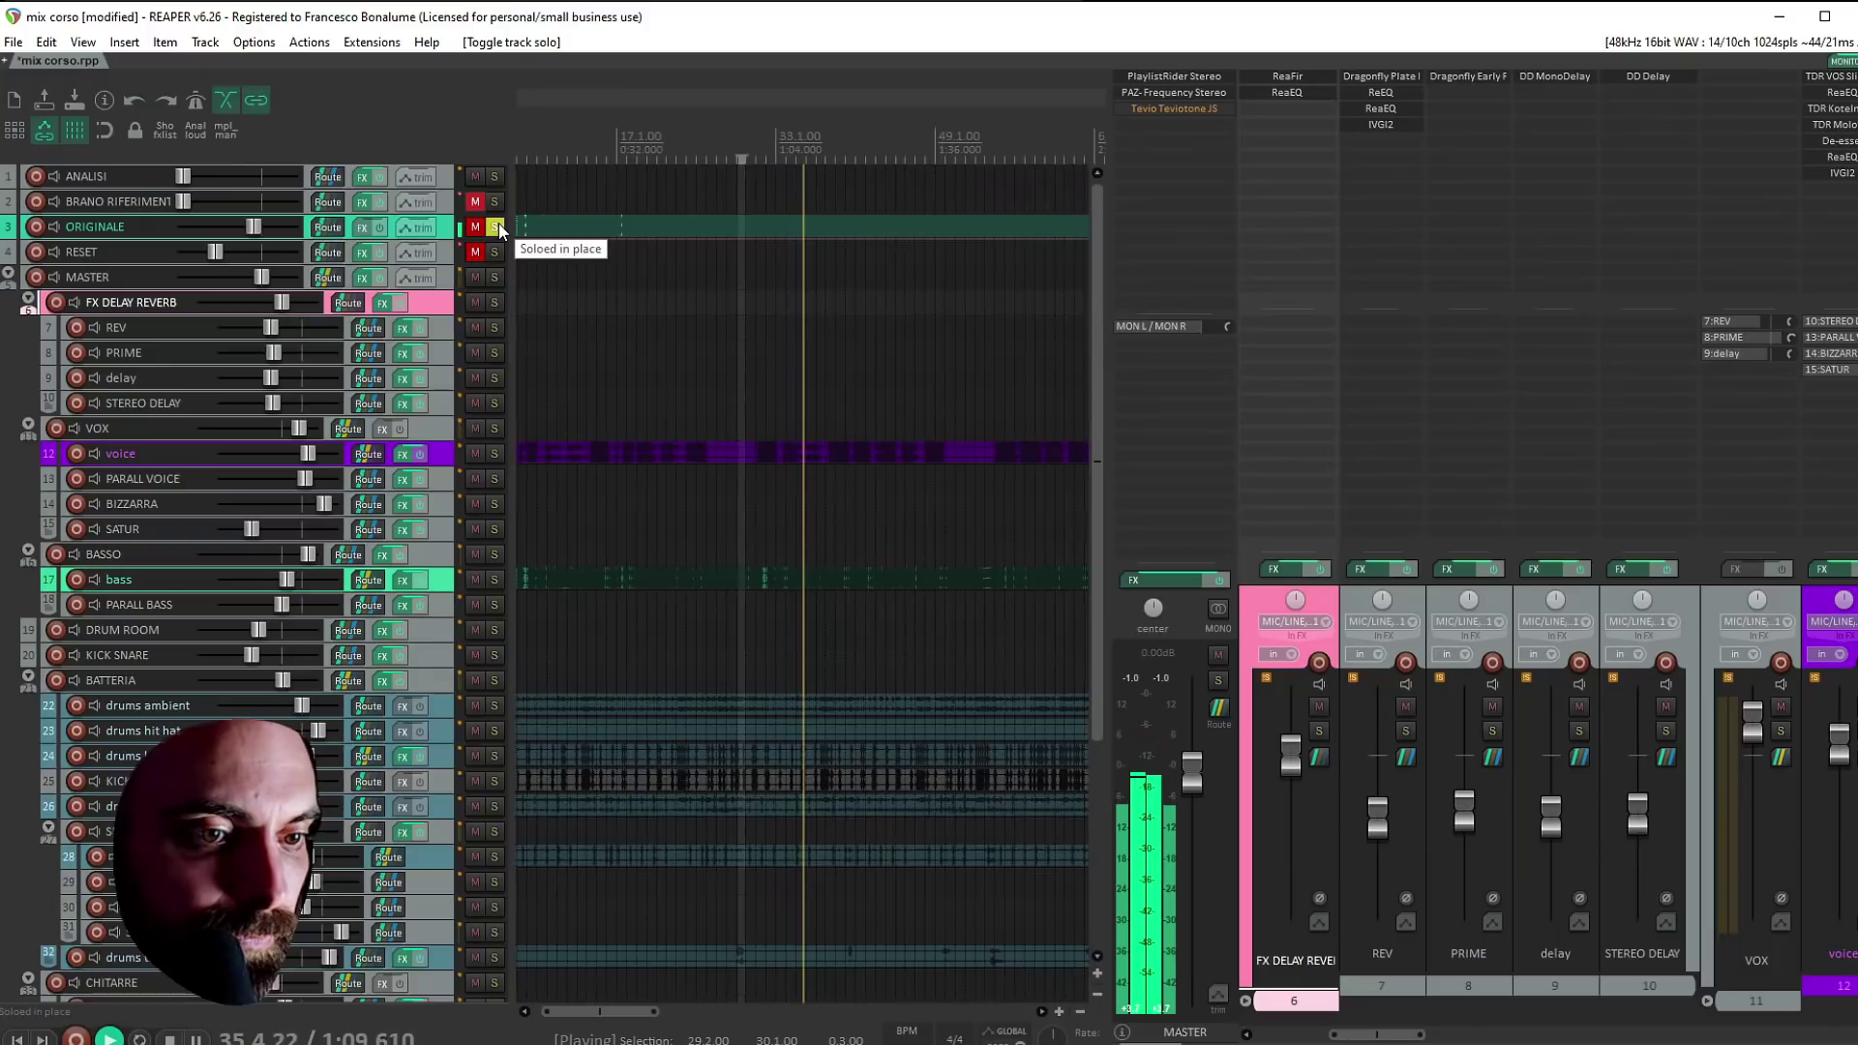
click(497, 226)
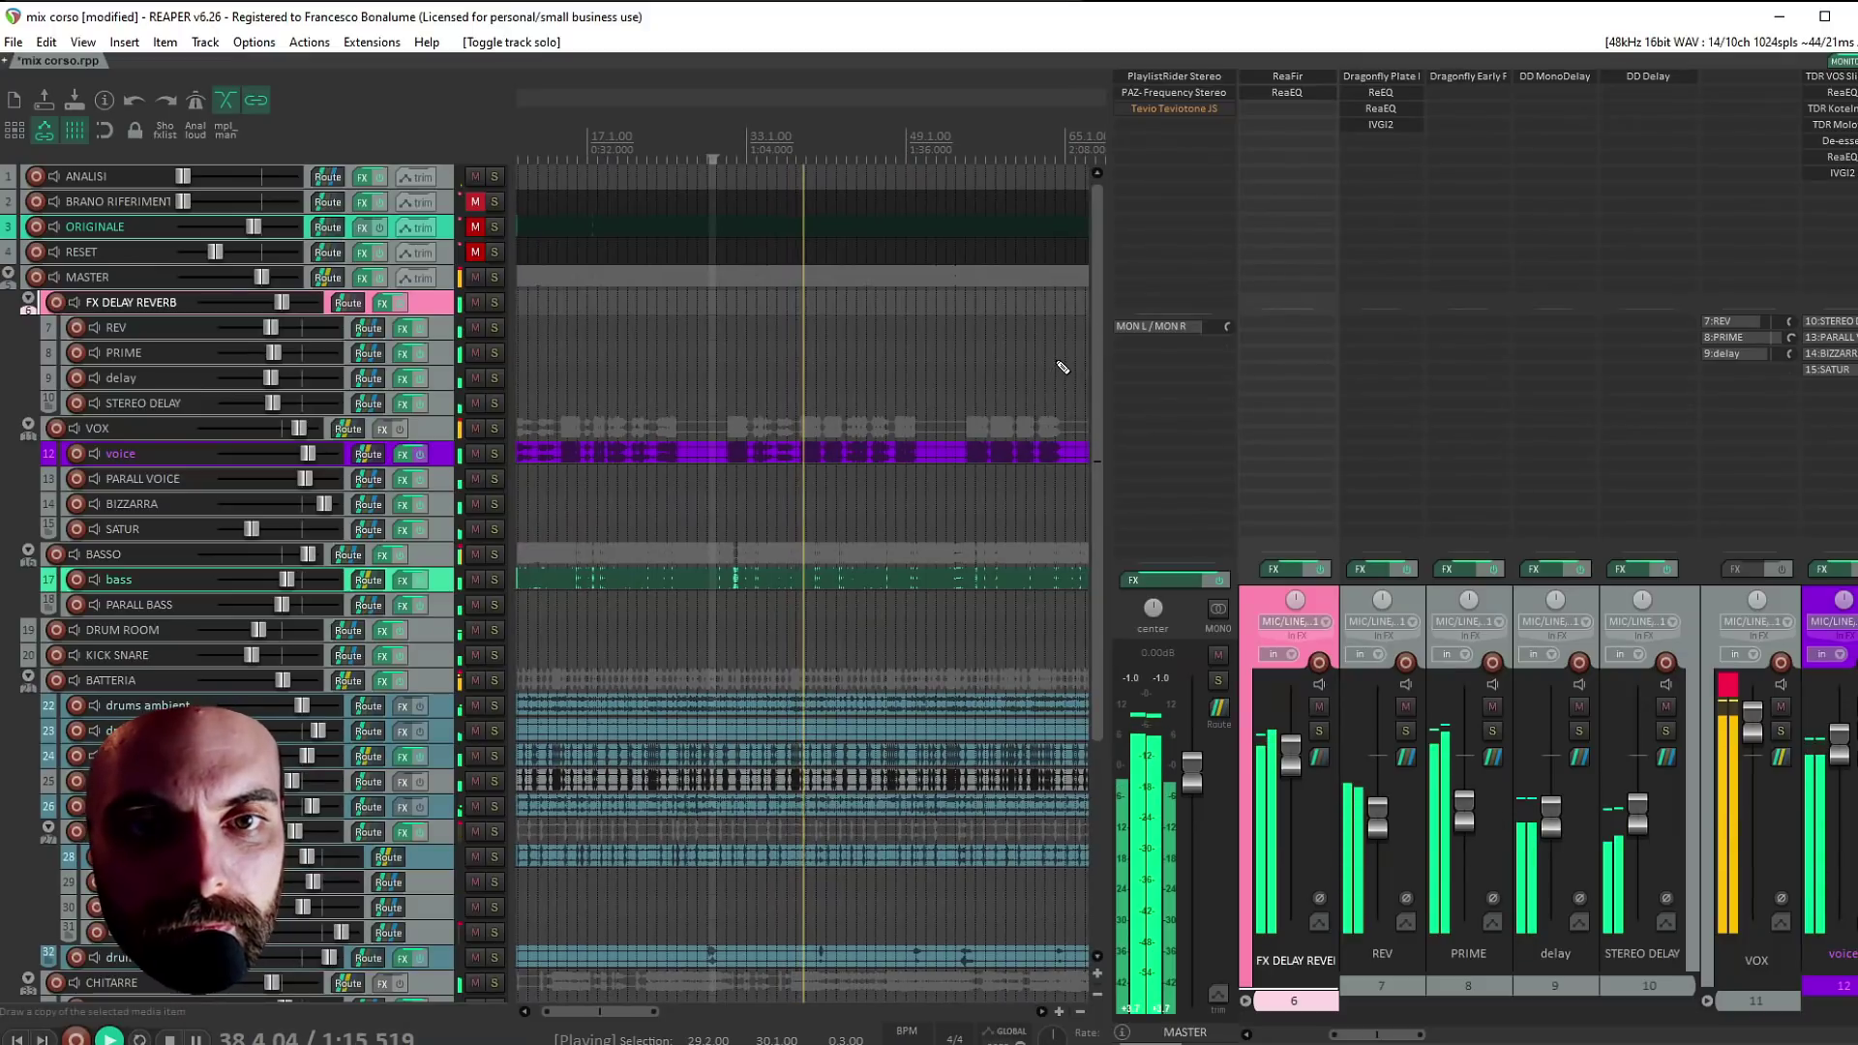
key(ctrl+s)
scroll(931, 303, down, 2)
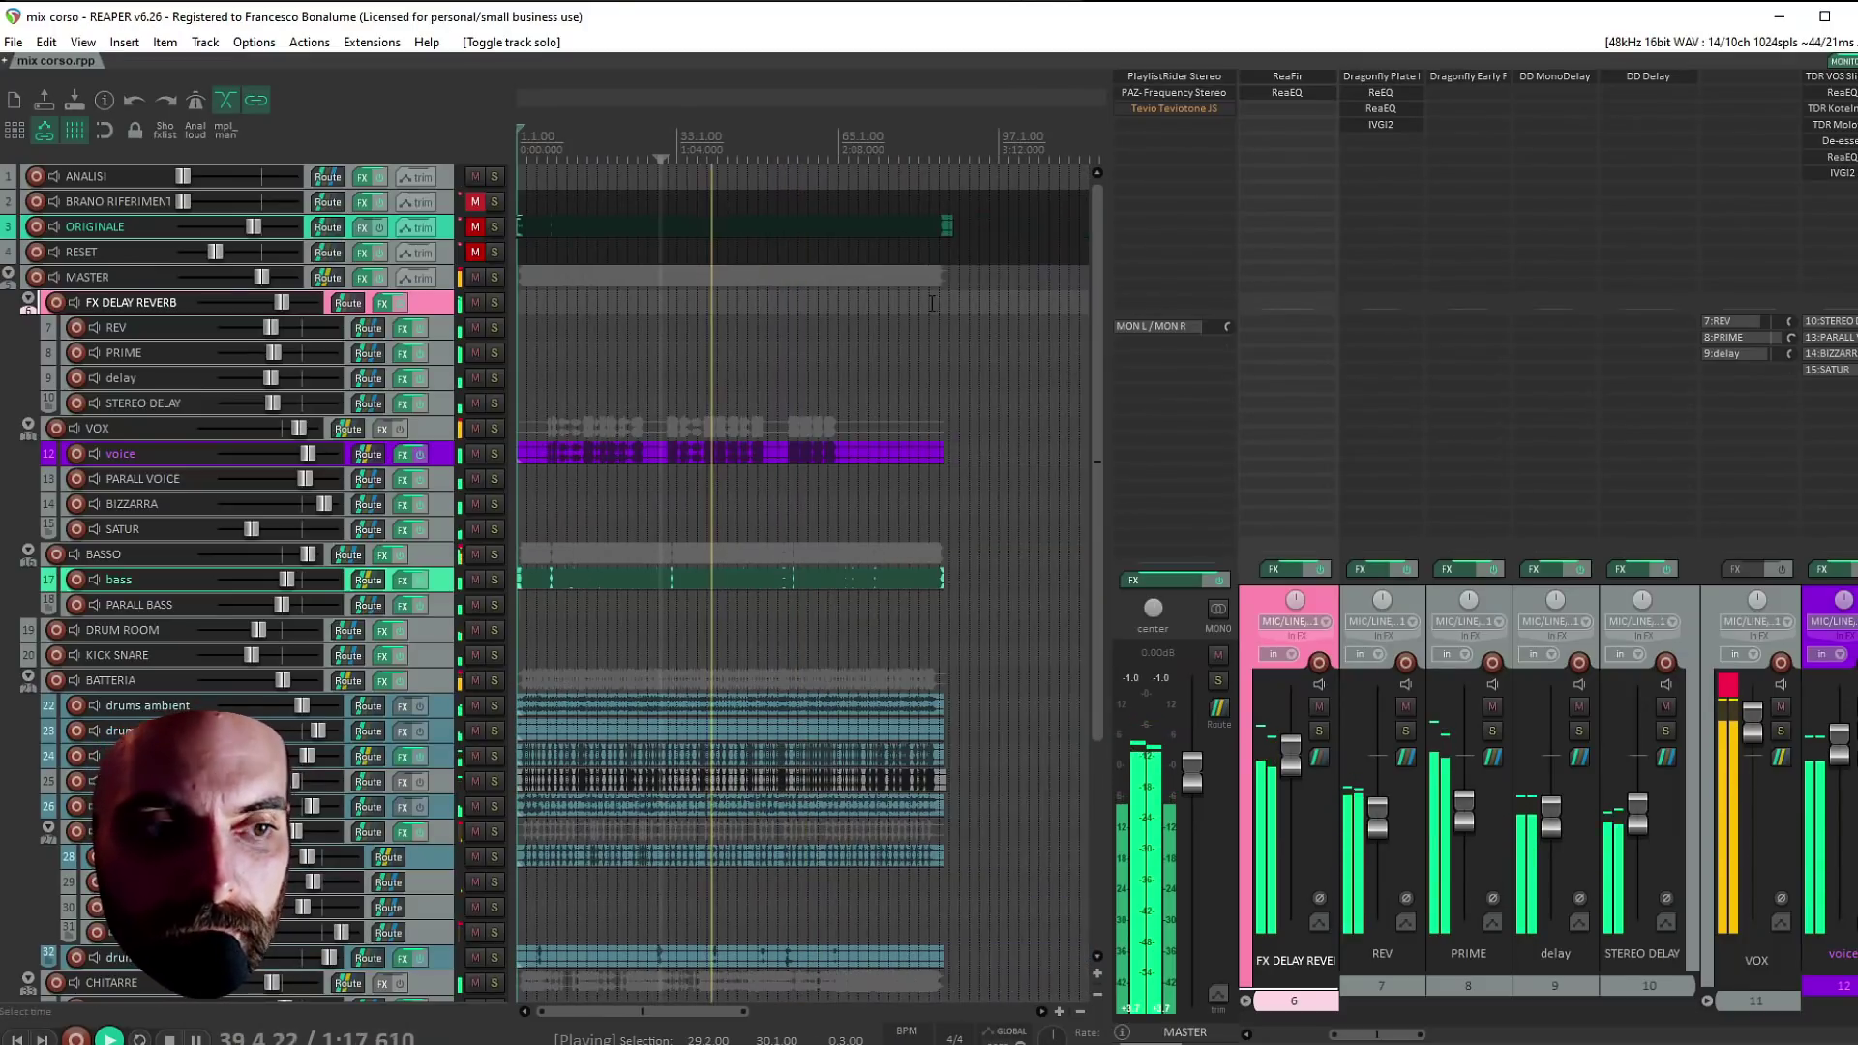
key(space)
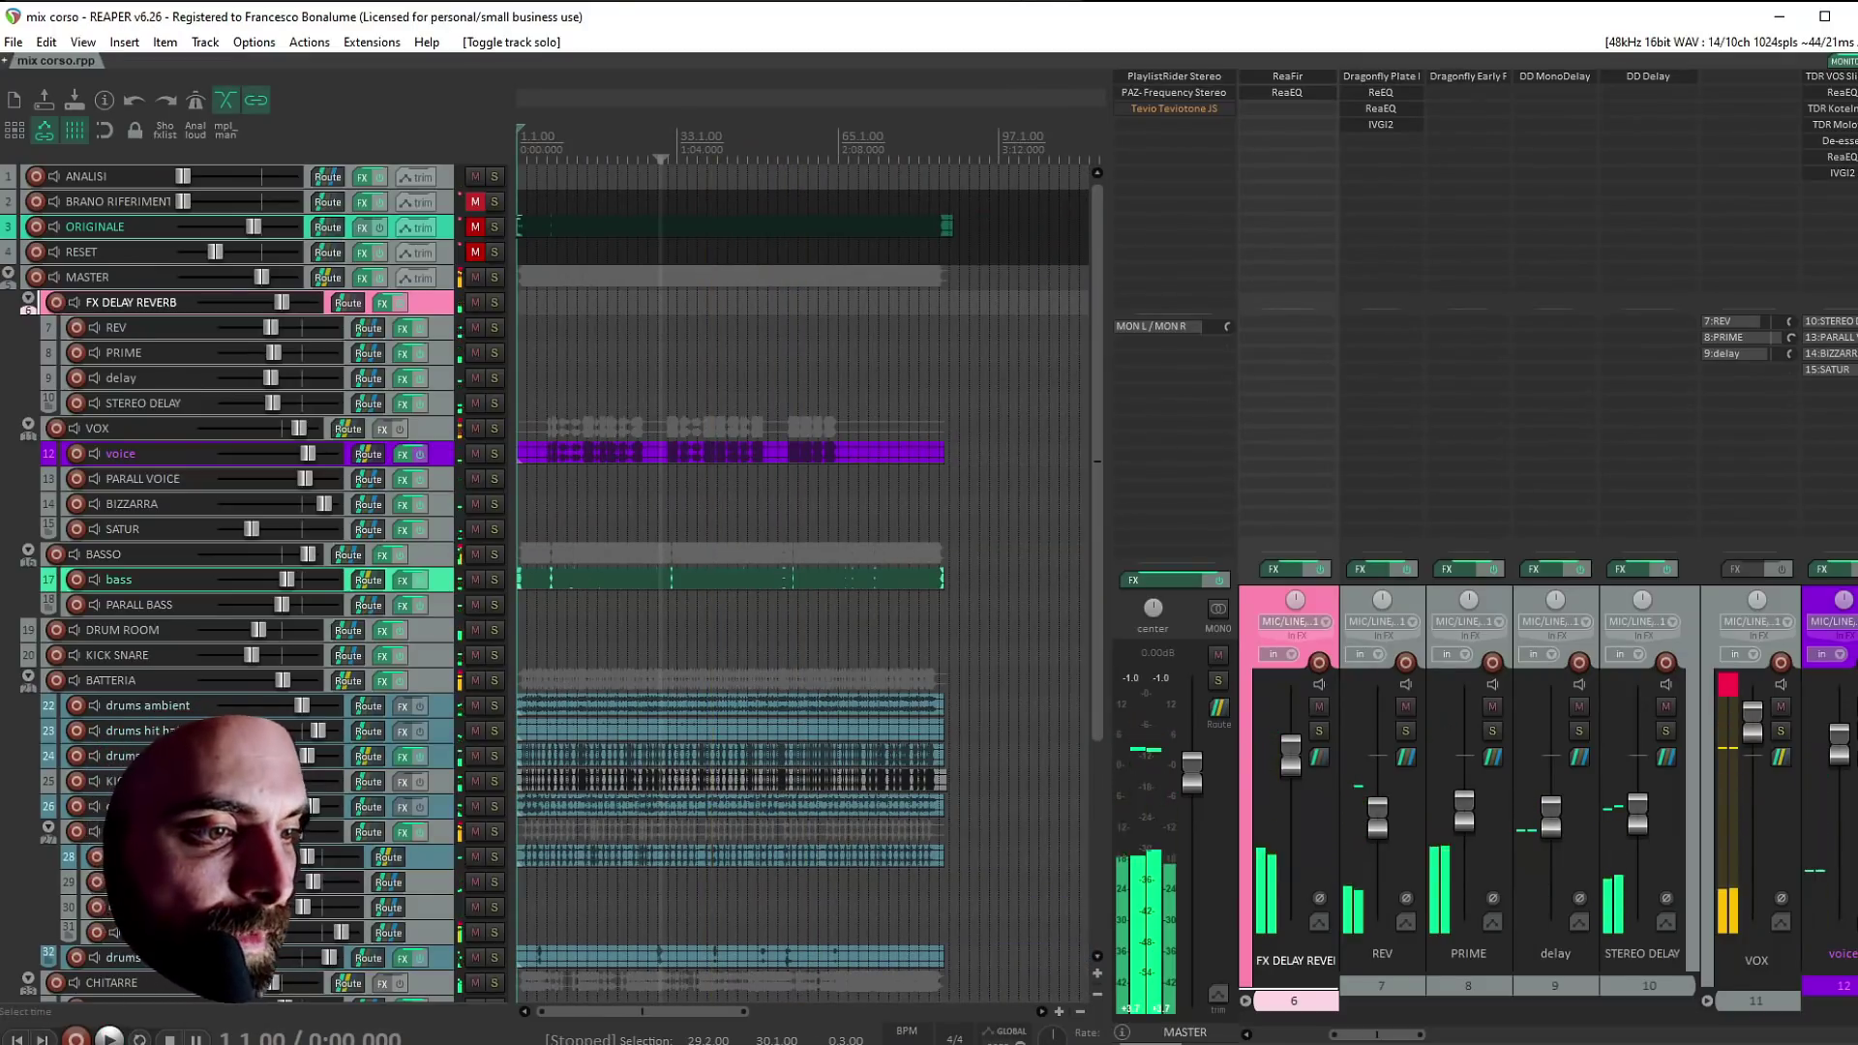